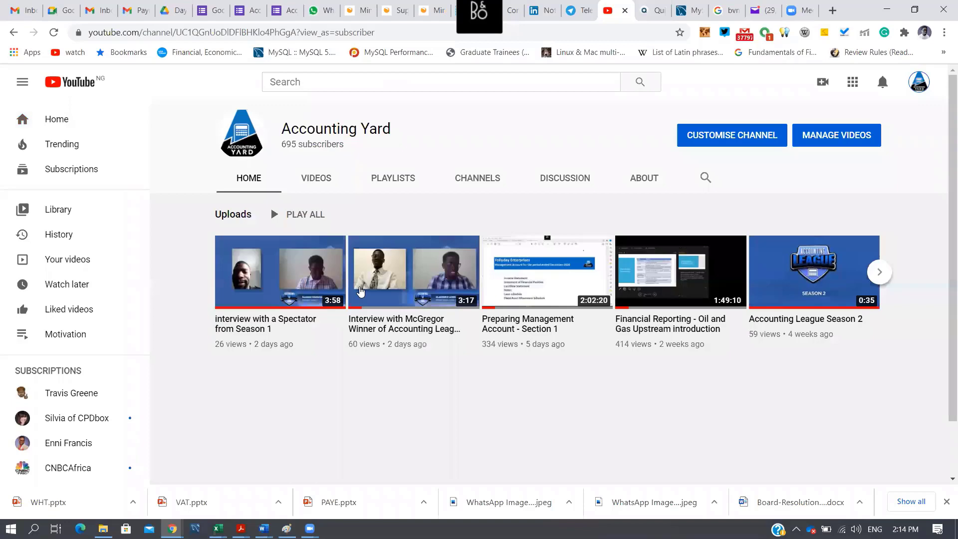
- Open the video "Preparing Management Account - Section 1", pause it, and switch to the Excel workbook
left_click(528, 273)
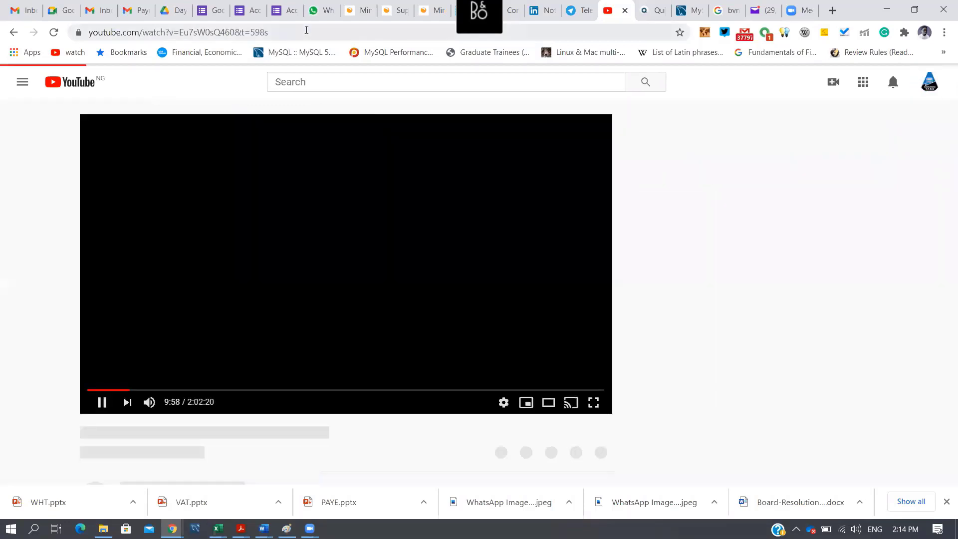
left_click(306, 32)
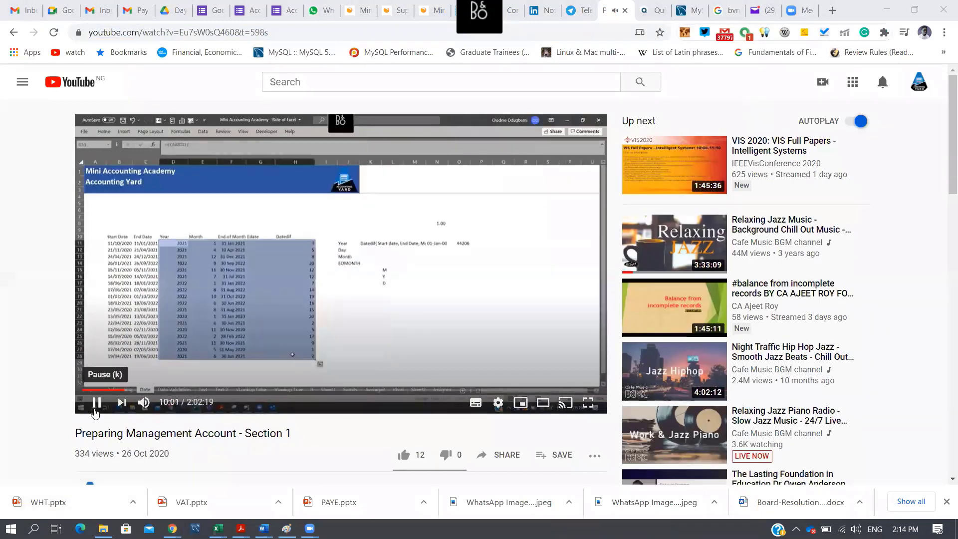
left_click(157, 388)
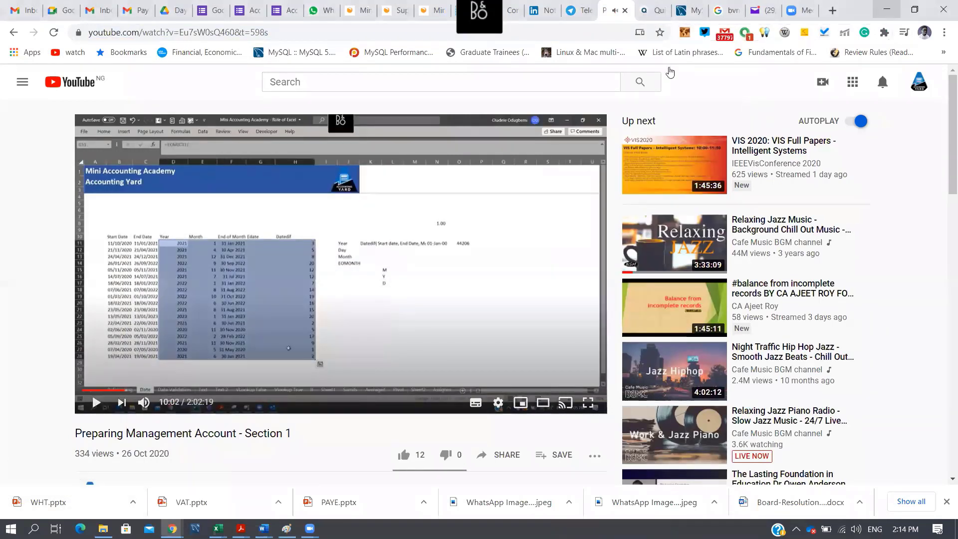
key("alt+Tab")
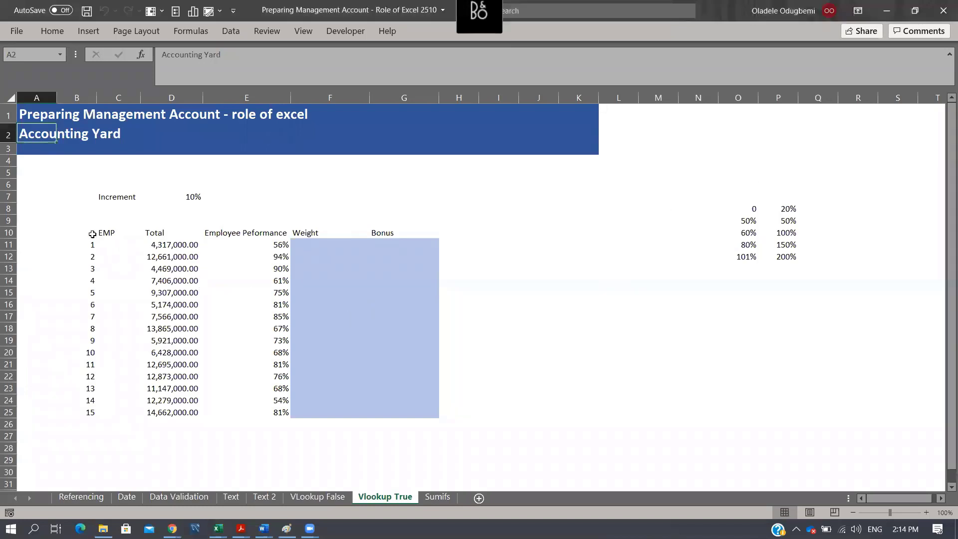
- Examine the employee bonus table and the performance thresholds with their matching weights in O8:P12
left_click_drag(93, 234, 407, 402)
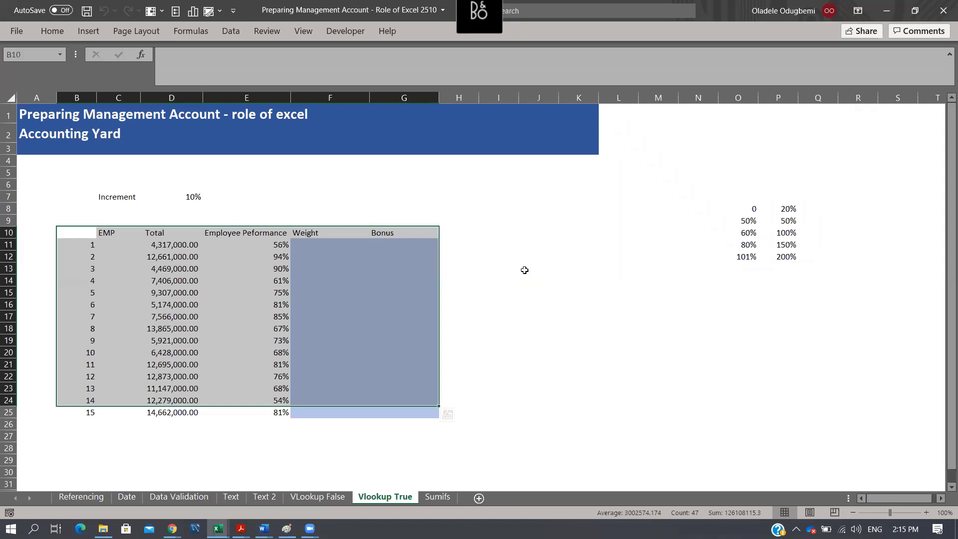
left_click(758, 208)
left_click(749, 221)
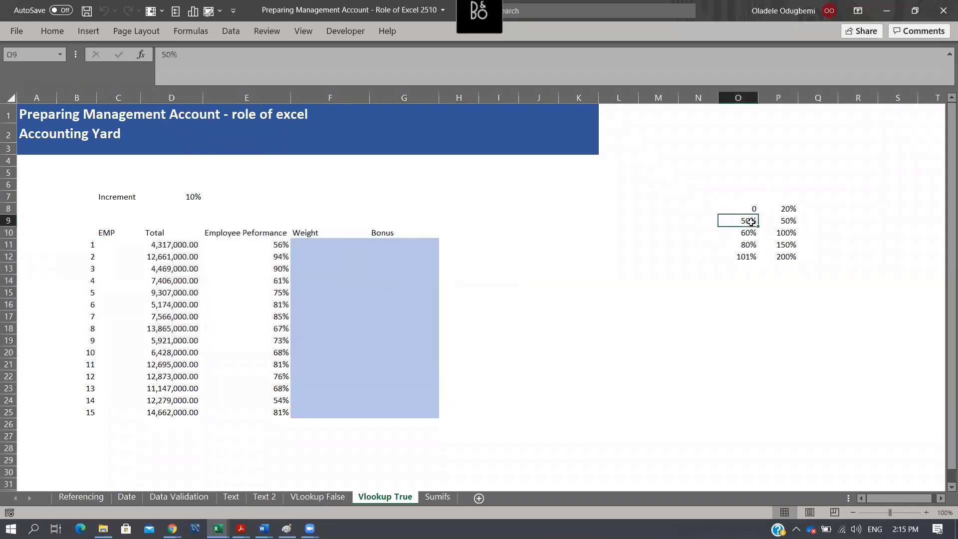
left_click(795, 208)
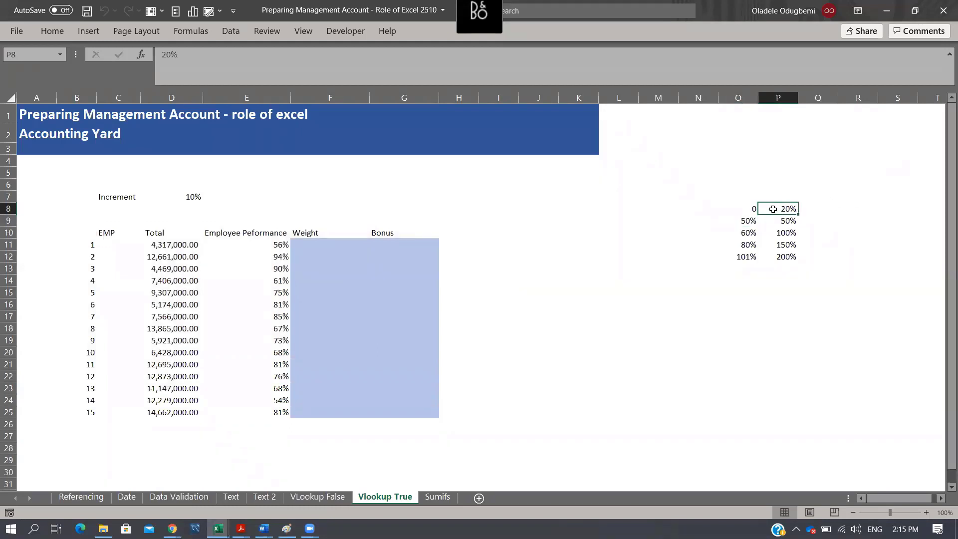
left_click(752, 221)
key("Return")
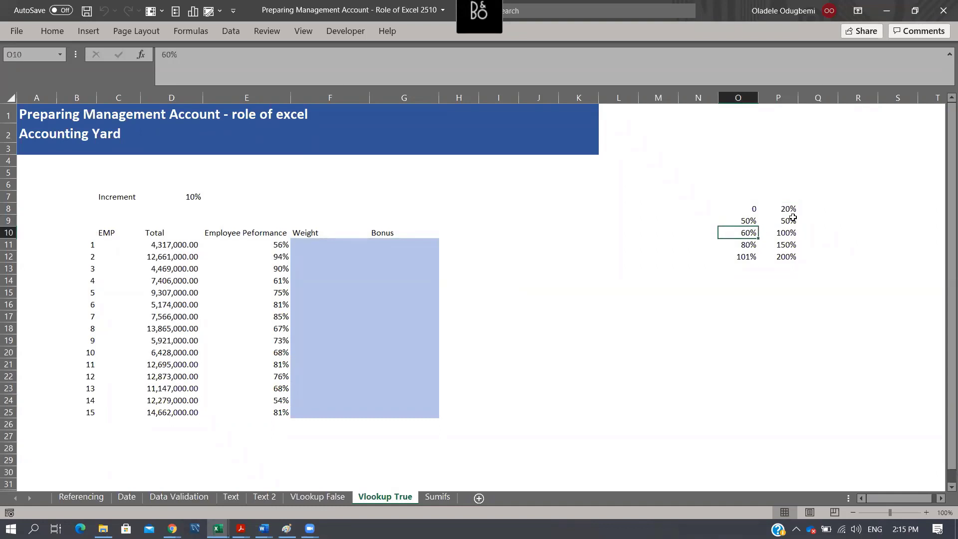
left_click(793, 218)
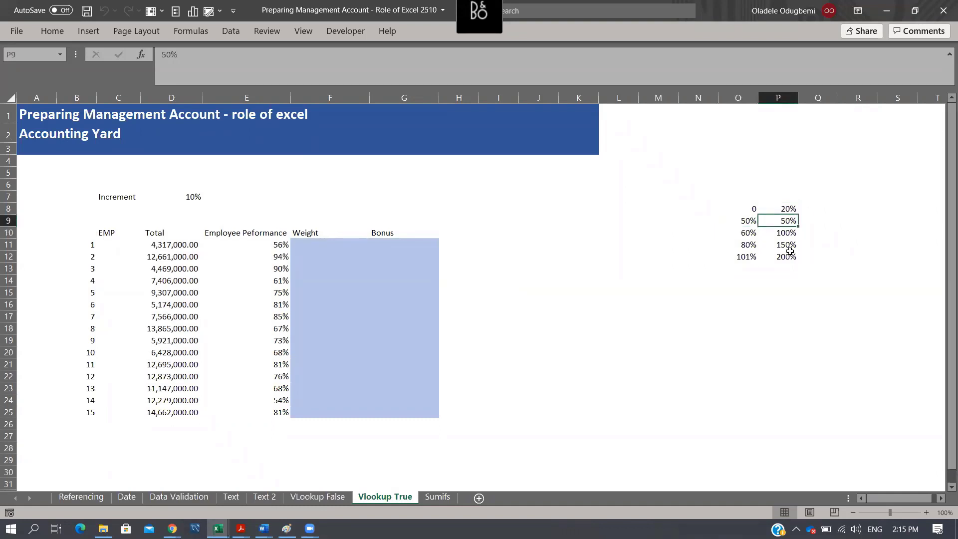
left_click(753, 235)
left_click(749, 244)
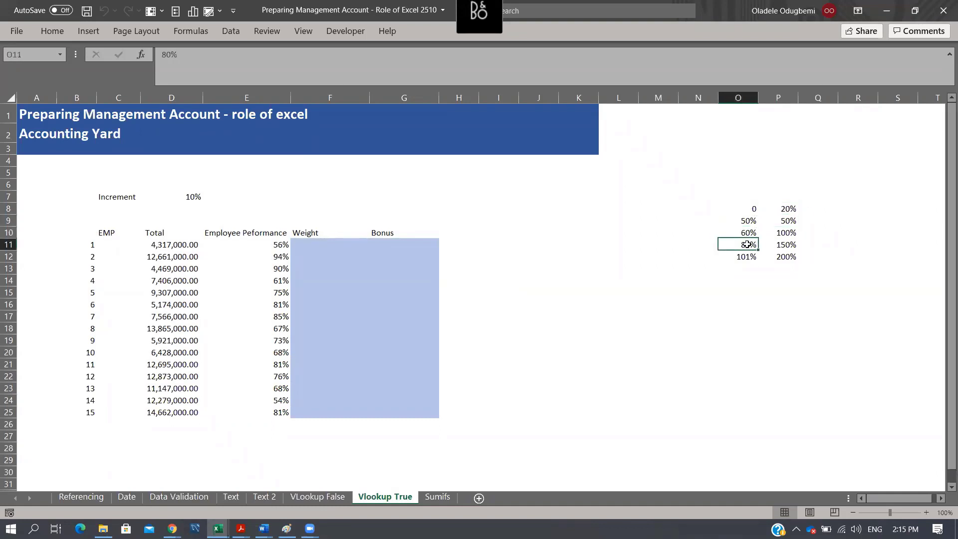
left_click(783, 233)
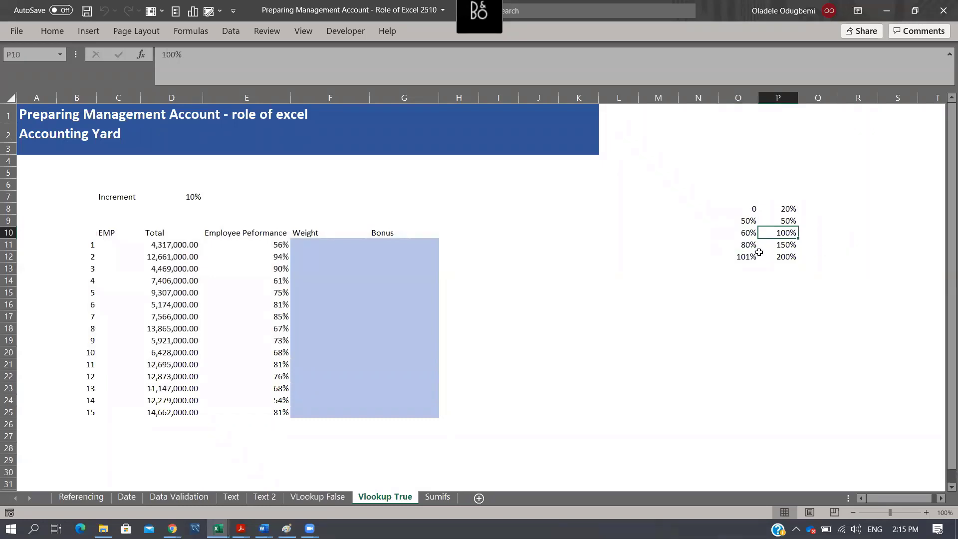
left_click(757, 246)
left_click(748, 258)
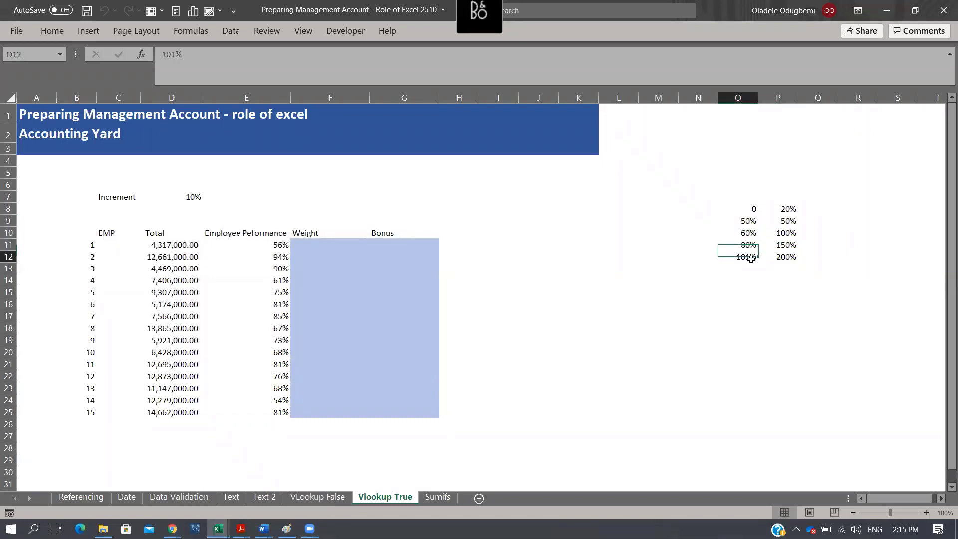
left_click(789, 243)
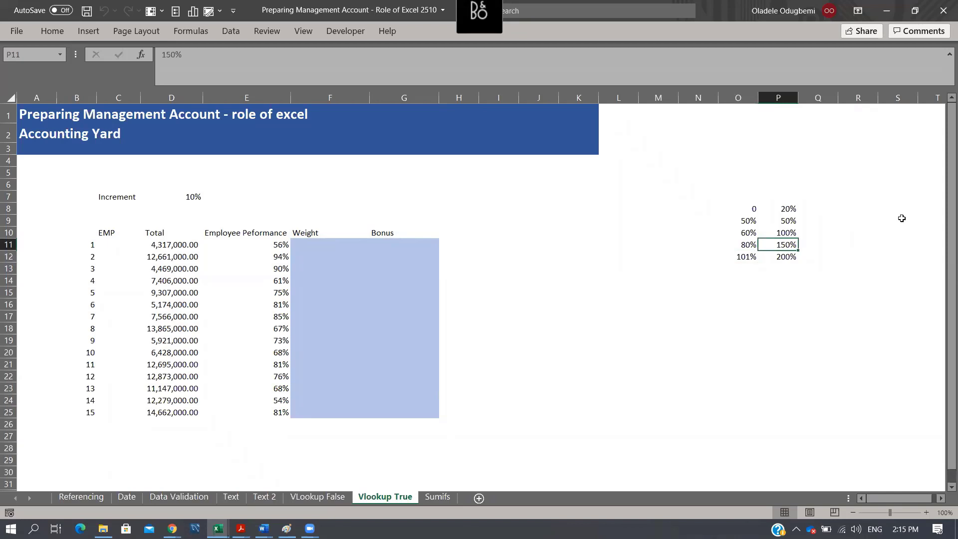
left_click(540, 242)
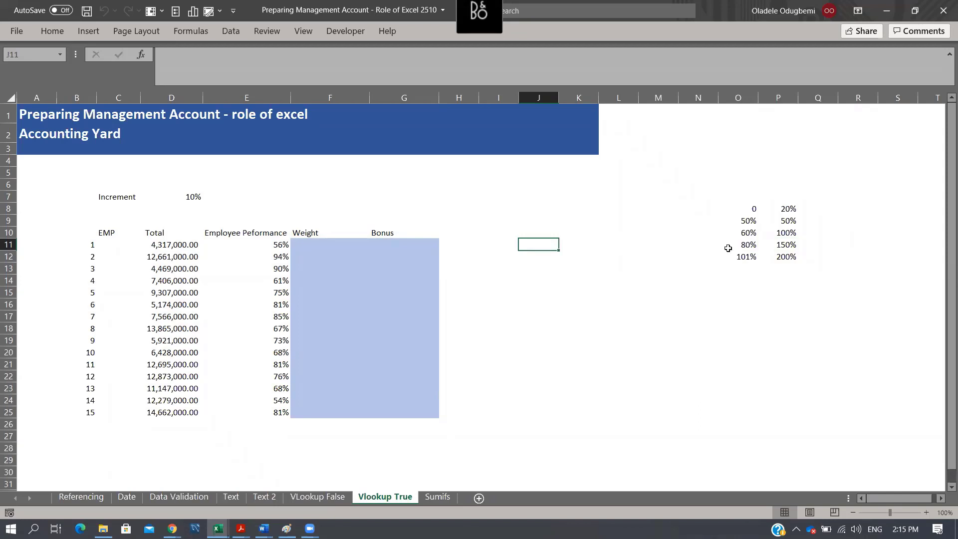
- Compare the Employee Performance scores with the threshold bands in column O to see how the Weight column F11:F25 is determined
left_click_drag(318, 243, 317, 412)
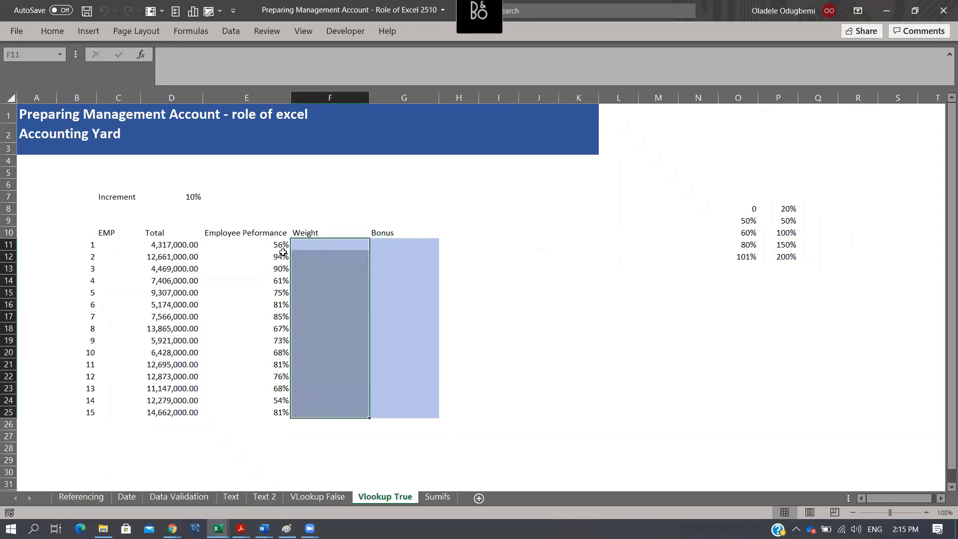
left_click(280, 244)
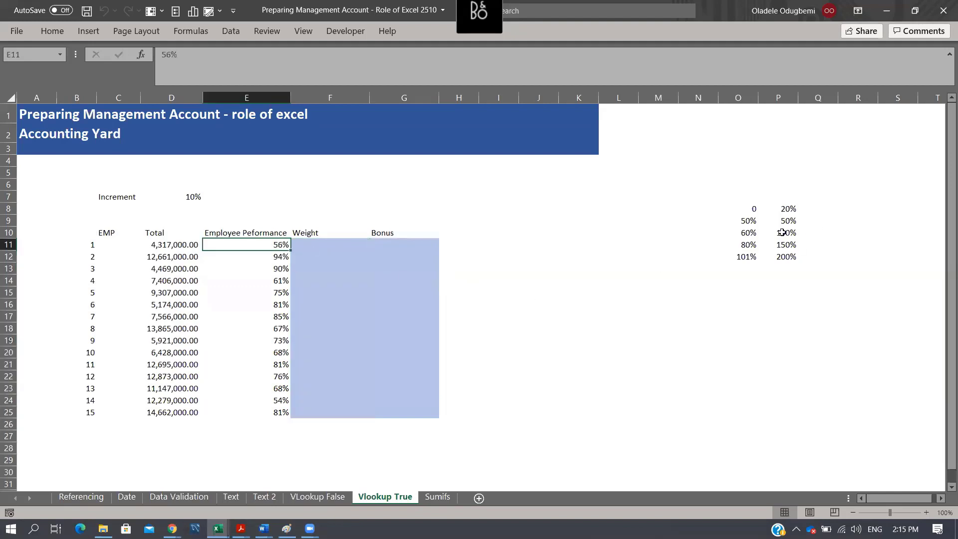
left_click(751, 220)
left_click(751, 234)
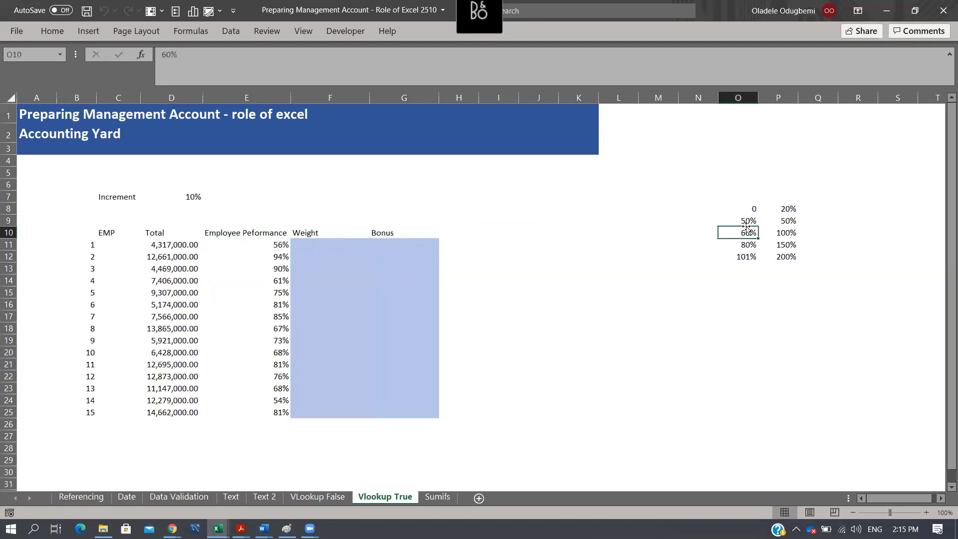
left_click(748, 222)
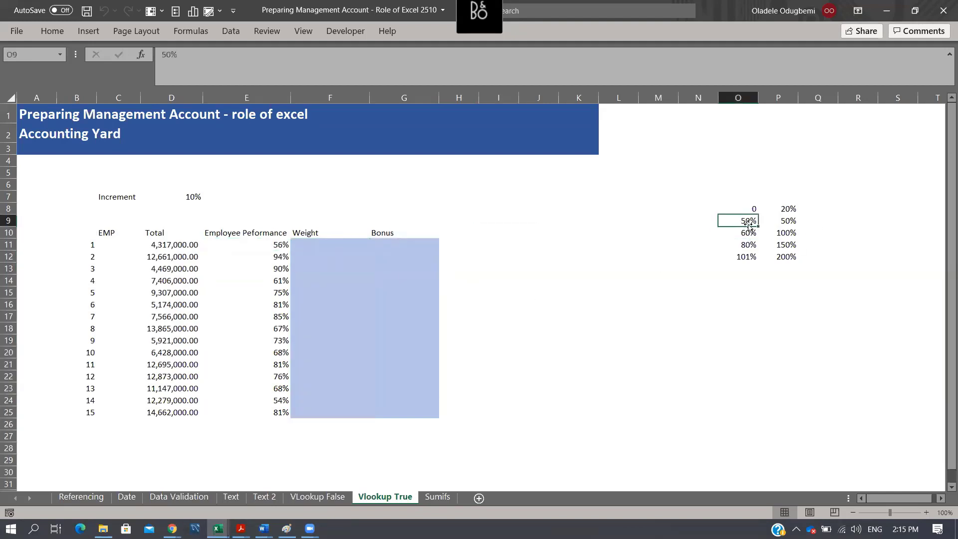
left_click(779, 220)
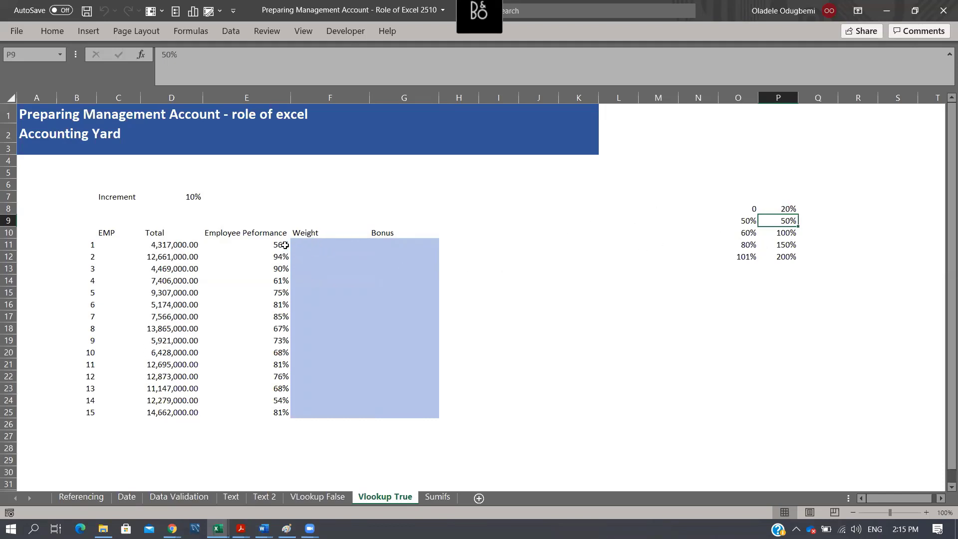
left_click_drag(283, 244, 269, 412)
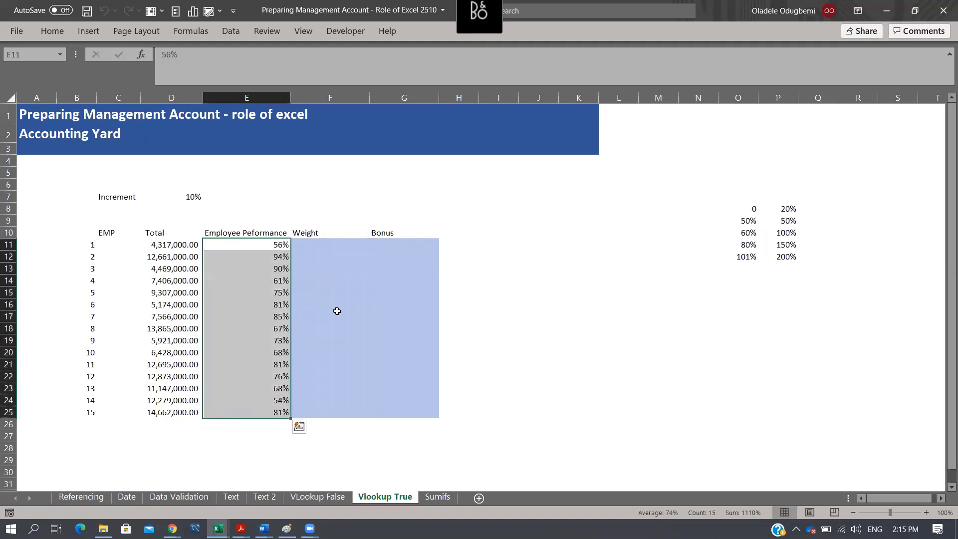
left_click_drag(327, 251, 324, 413)
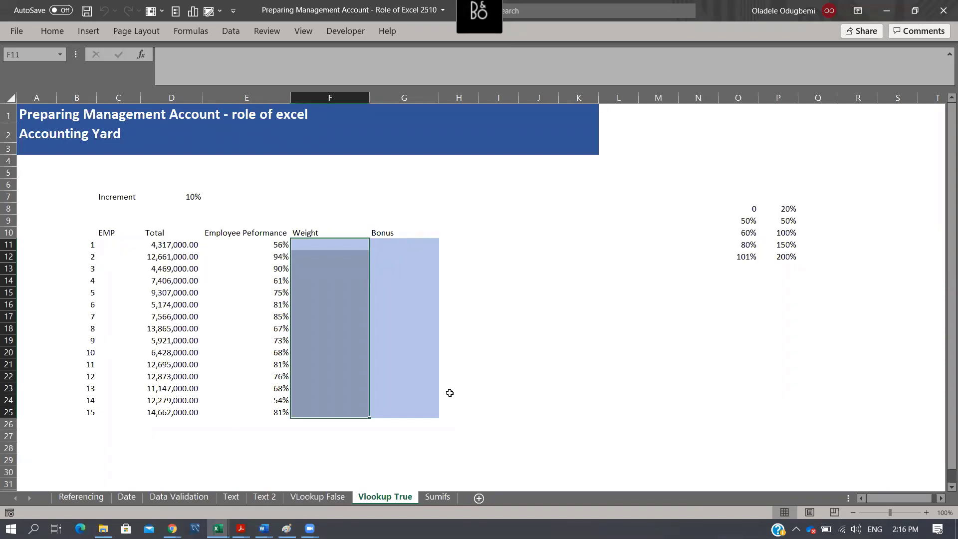
- Enter the ageing categories "Not Yet due", "0- 30" and "31- 60" in cells L9 to L11
left_click(582, 221)
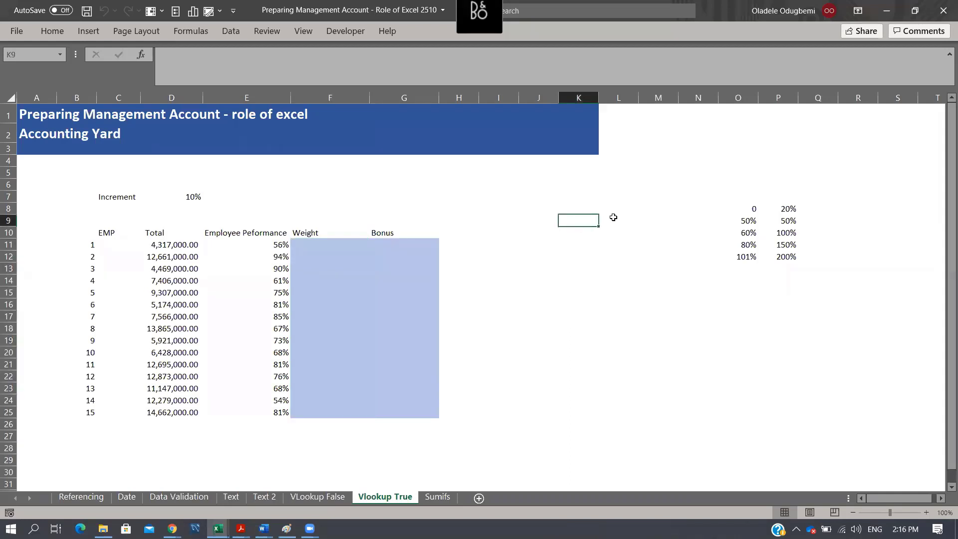
left_click(631, 219)
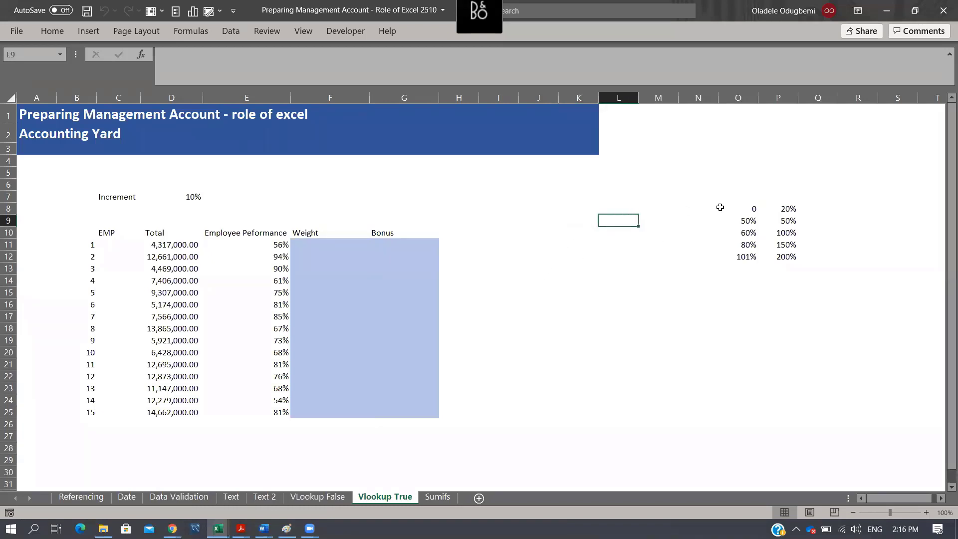
type("No")
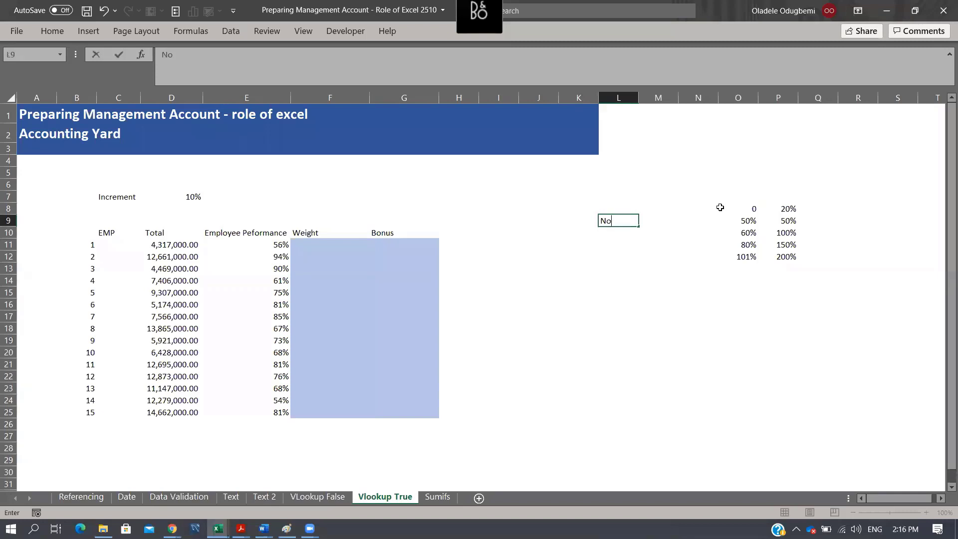
type("t Yet due")
key("Return")
type("0- 30")
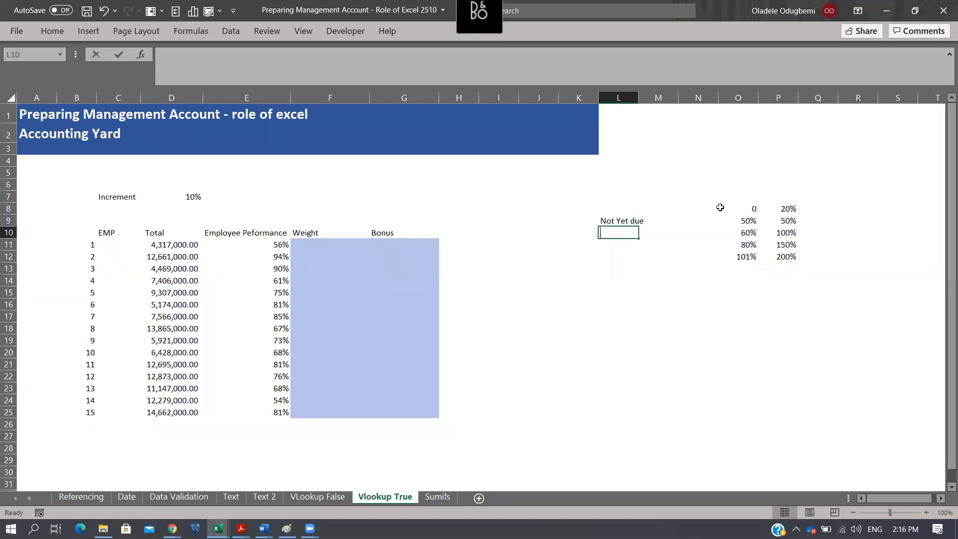
key("Return")
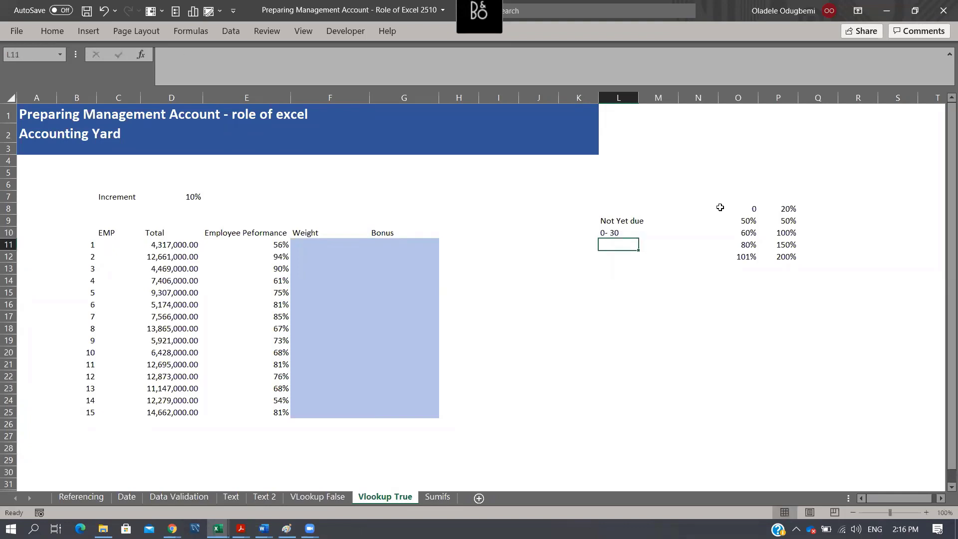
type("31- ")
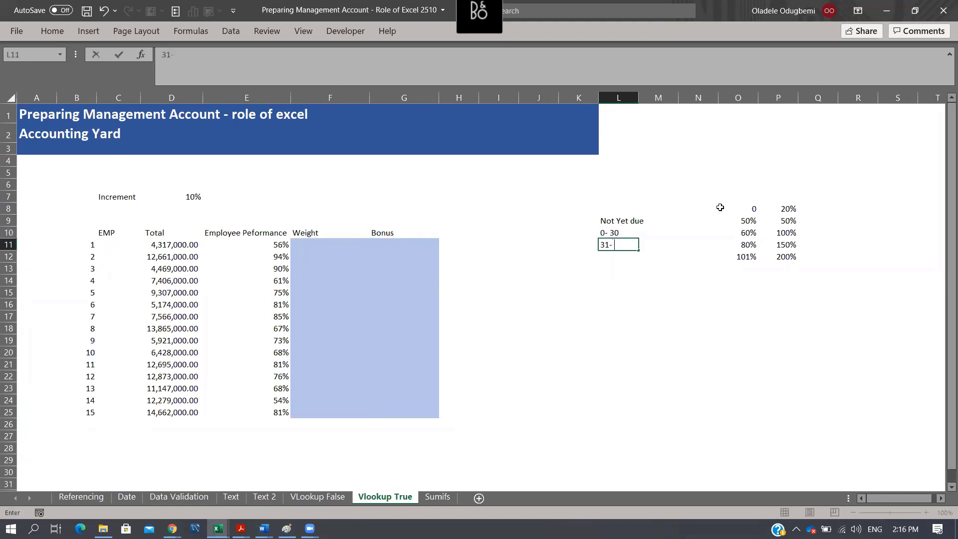
type("60")
key("Return")
- Complete the ageing category list with "61-90" in L12 and "91 and baove" in L13
type("6")
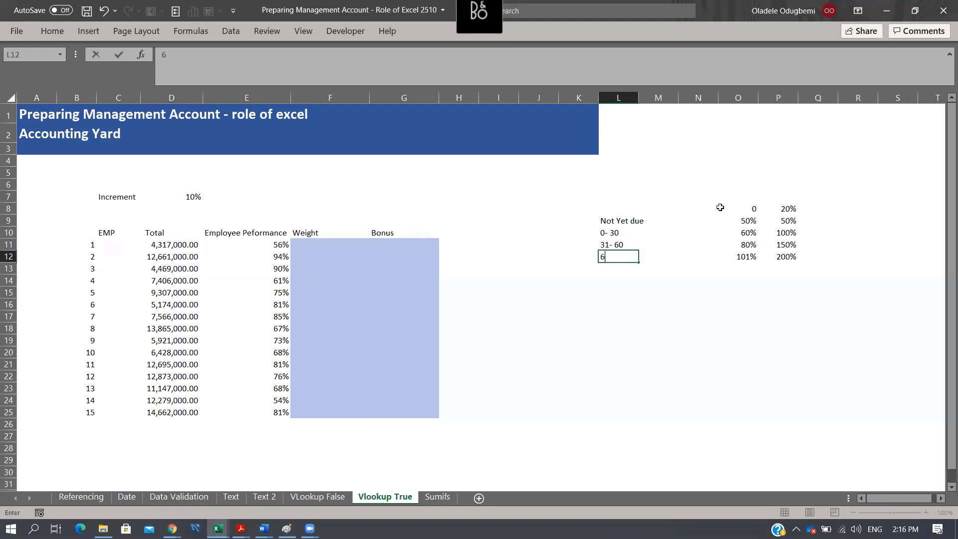
type("1-90")
key("Return")
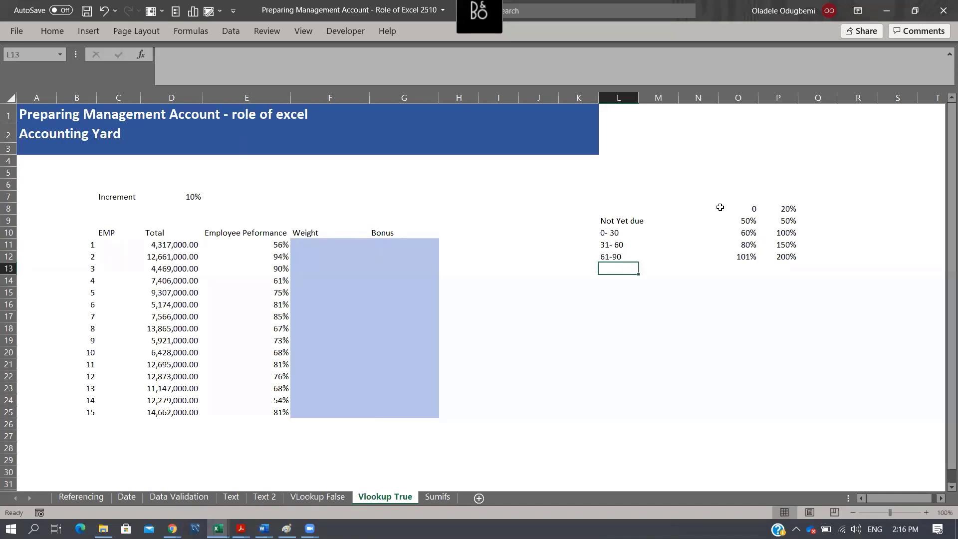
type("91 and baove")
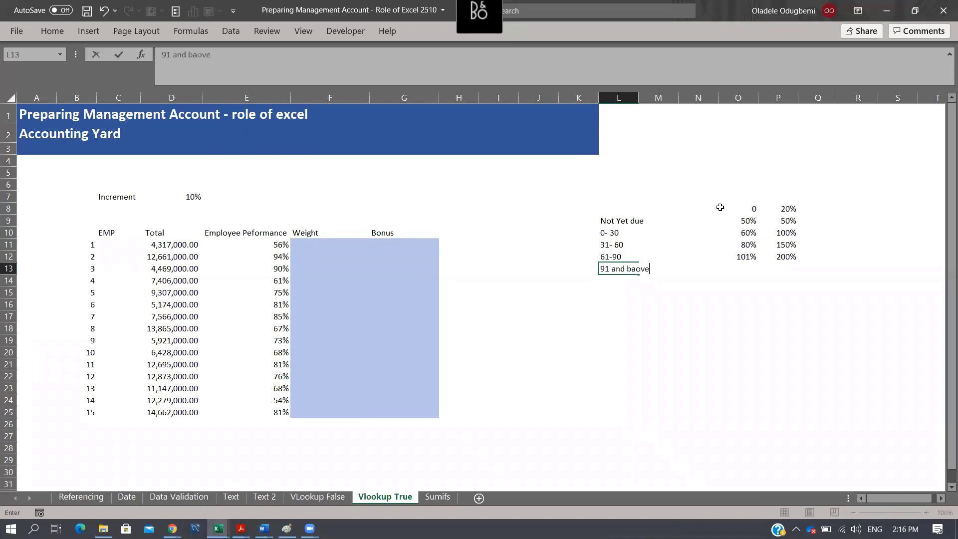
key("Return")
key("Up")
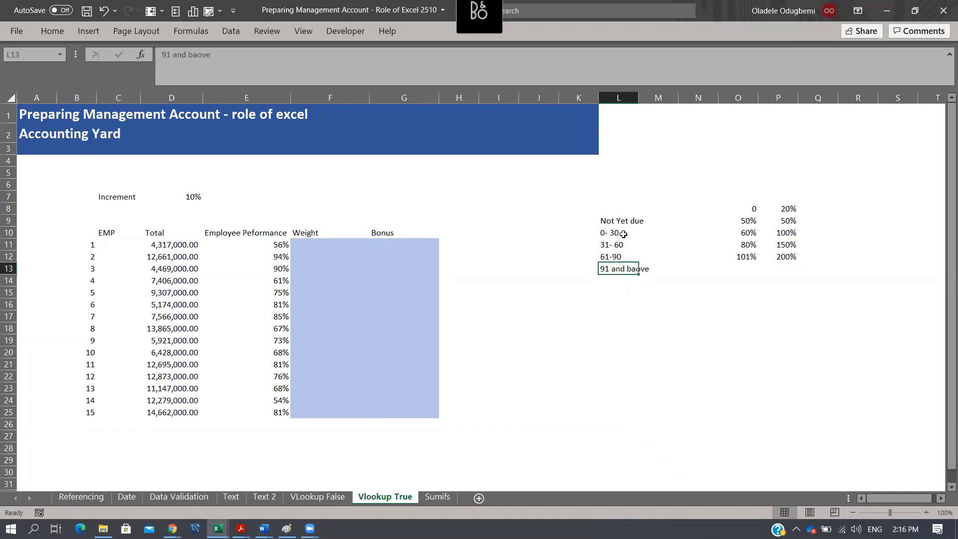
- Review the ageing categories "Not Yet due", "0- 30" and "31- 60" in column L and the blank cells beside them
left_click(660, 218)
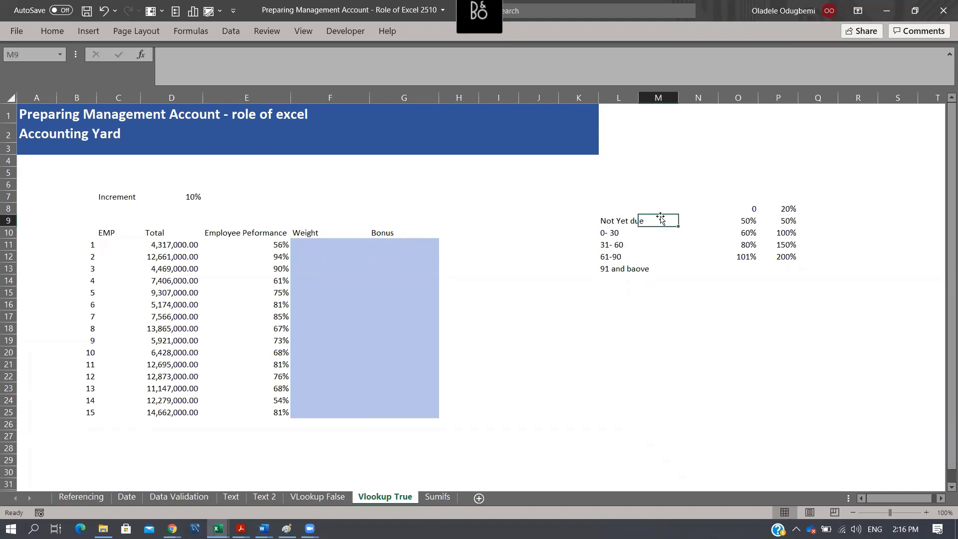
left_click(604, 233)
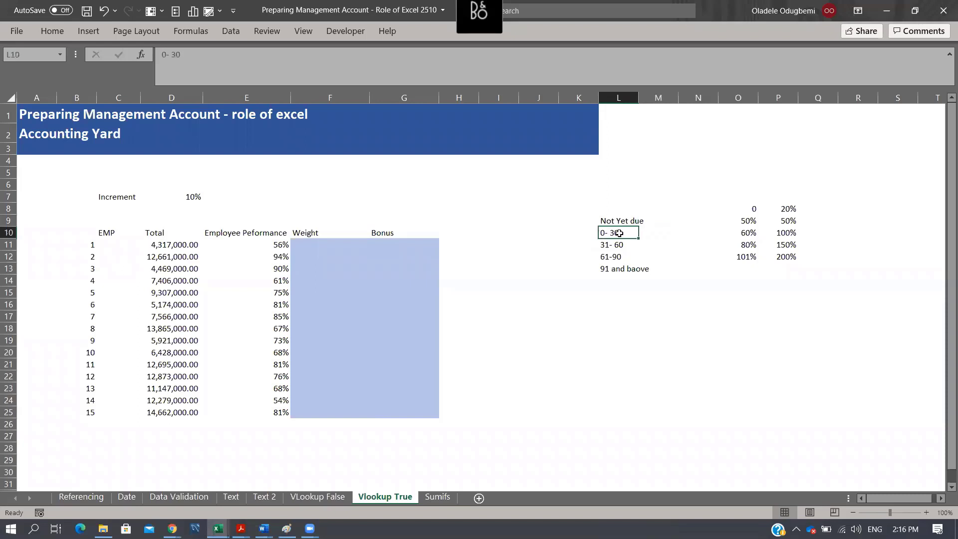
left_click(655, 233)
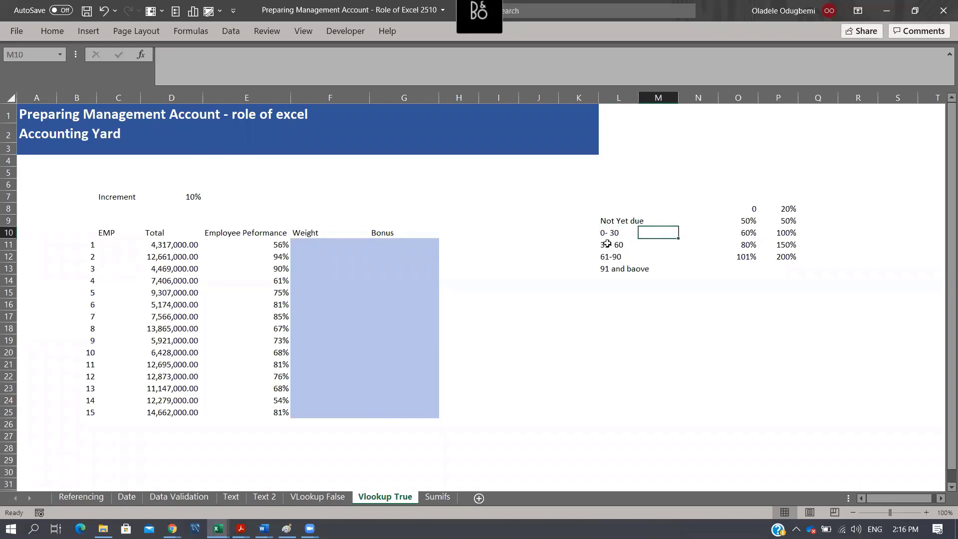
left_click(614, 245)
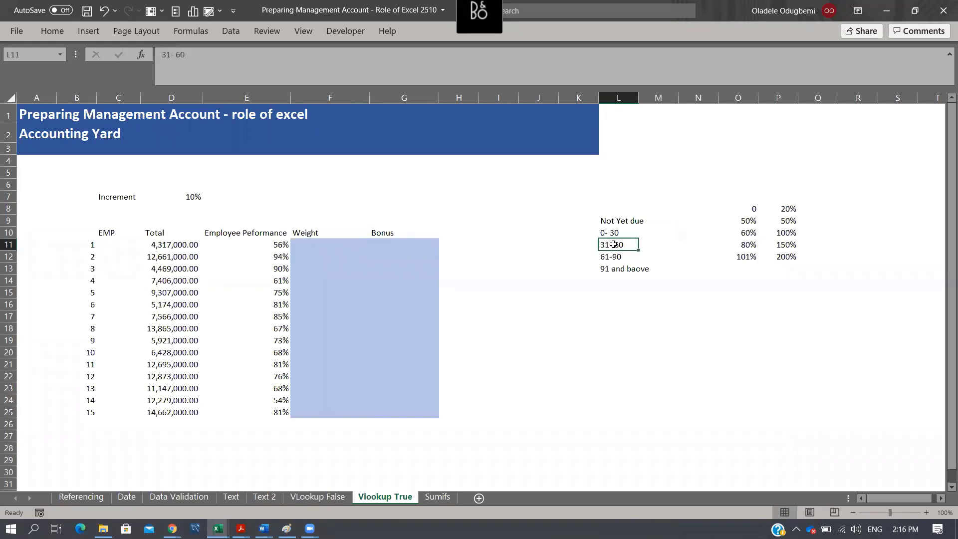
left_click(662, 245)
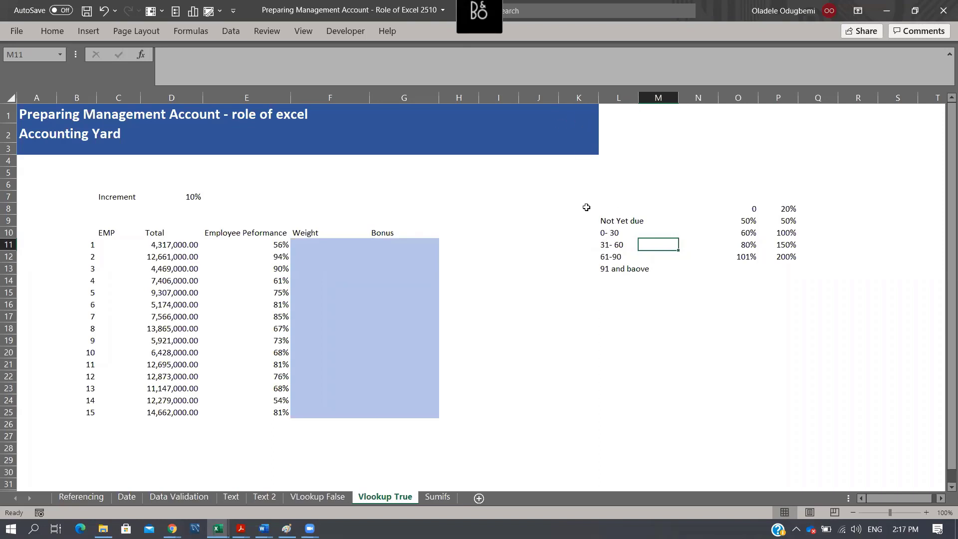
left_click(580, 225)
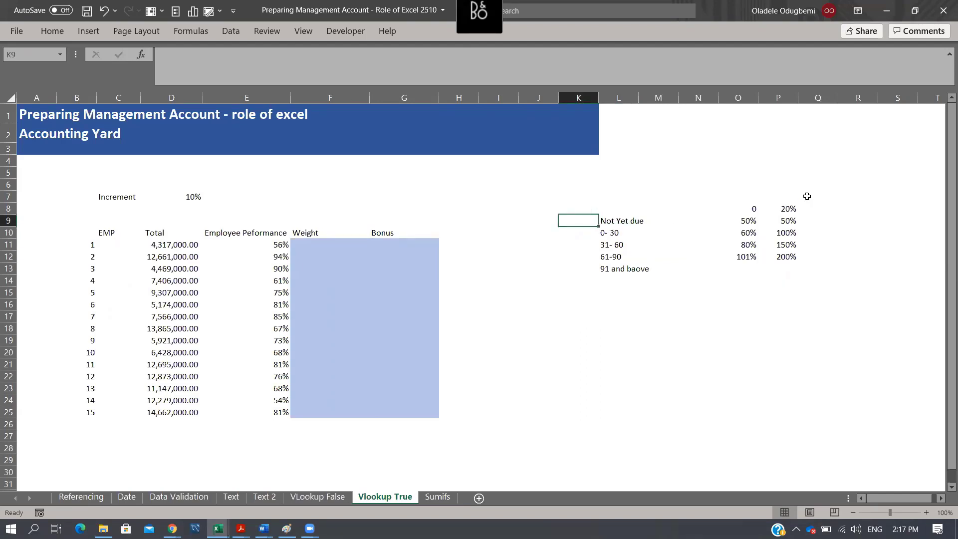
- Enter the sample date 30 Sept 2020 in cell L21
left_click(606, 368)
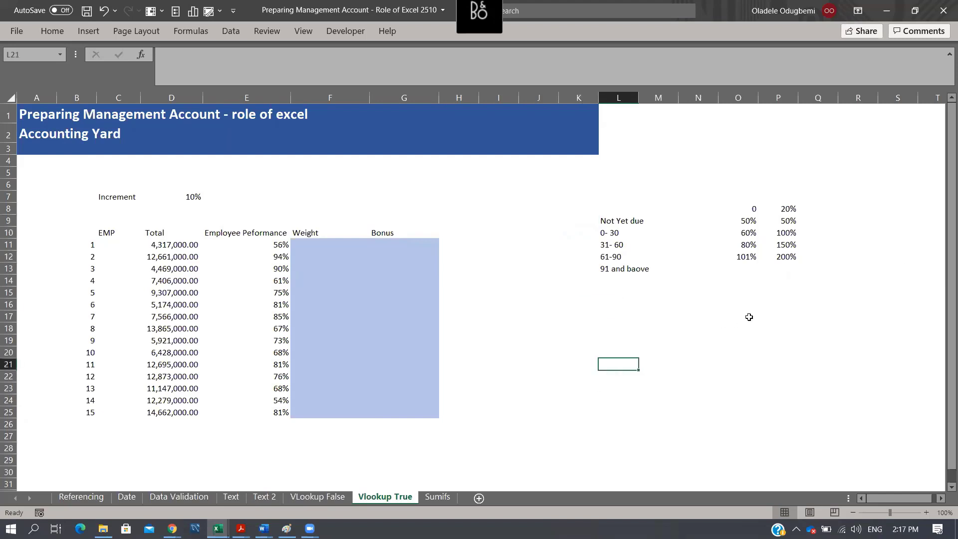
type("3")
key("BackSpace")
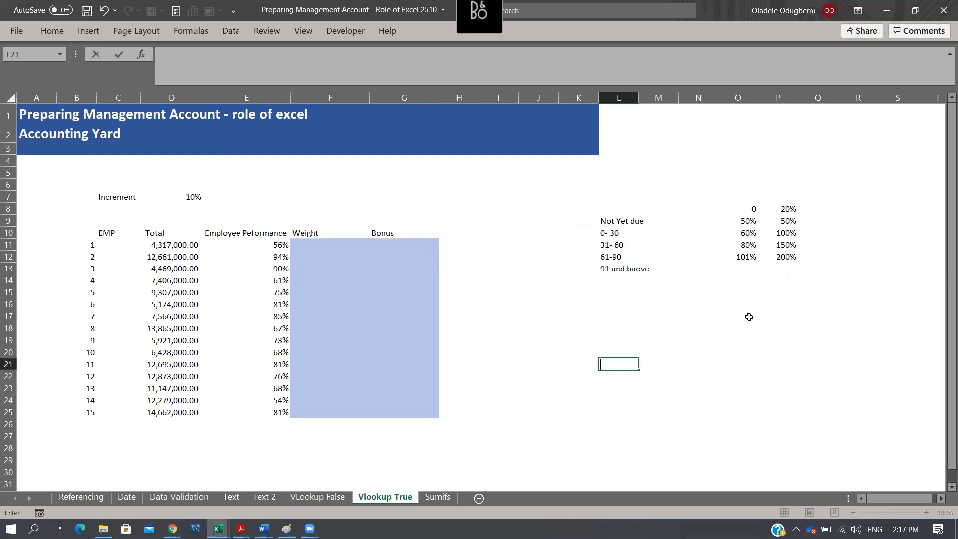
type("30 Sept 2020")
key("Return")
- Enter 60 in cell M19 as the number of days to add to the sample date
key("Up")
key("Right")
key("Up")
key("Up")
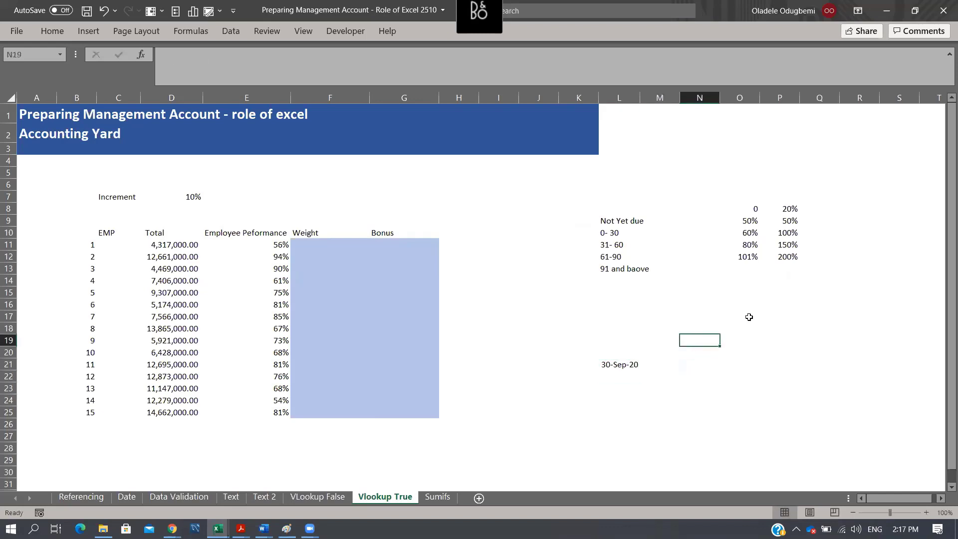
type("60")
key("Return")
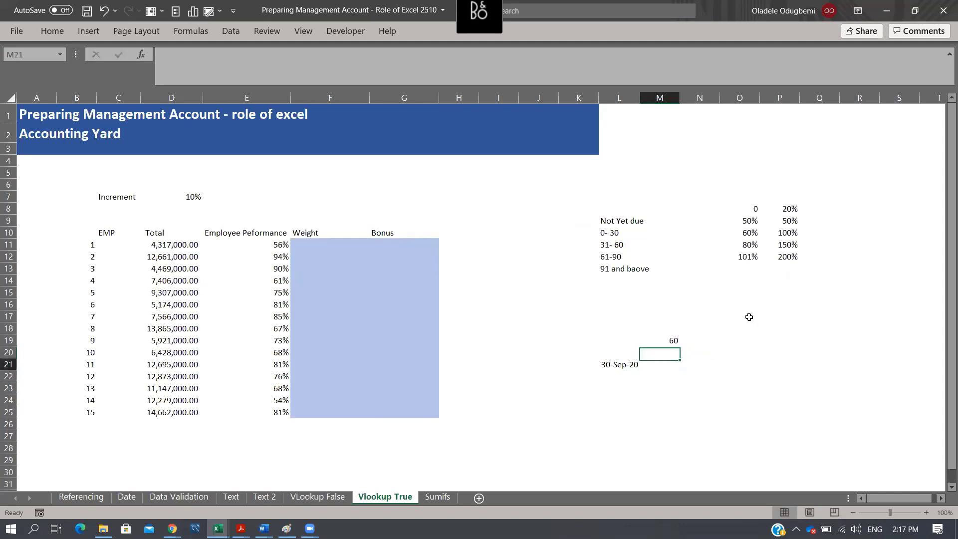
- Calculate the due date in M21 with the formula =L21+M19
key("Down")
type("=")
key("Left")
type("+")
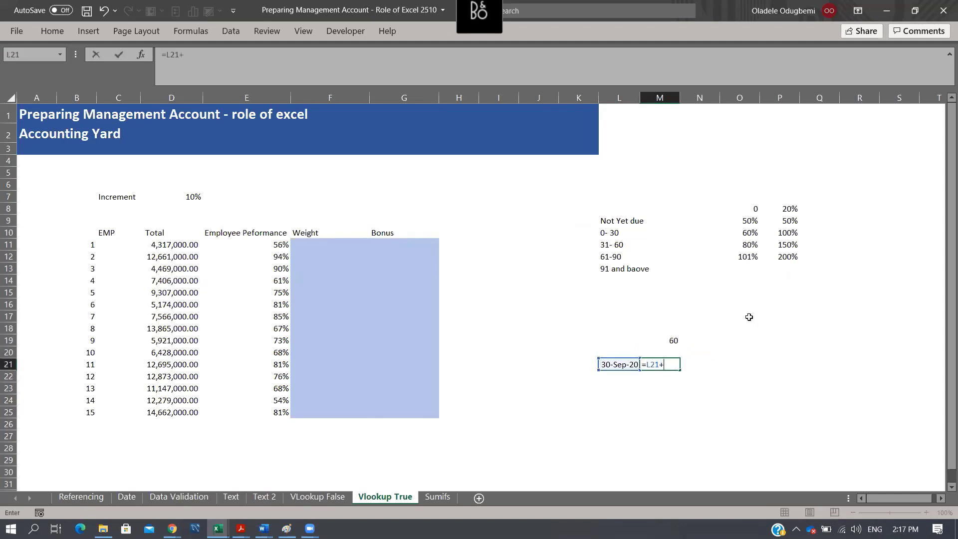
key("Up")
key("Up")
key("Return")
key("Up")
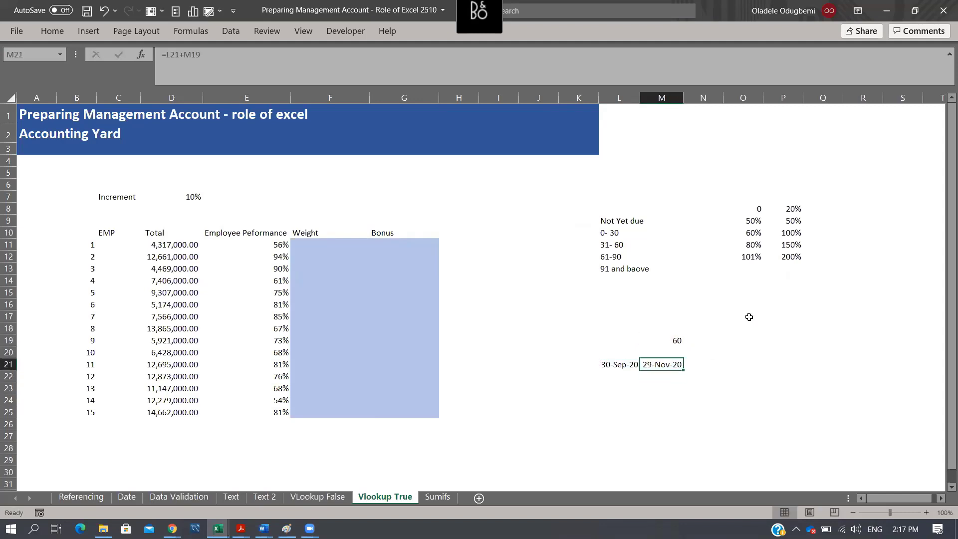
- Enter the comparison date 31/10/2020 in cell N19
key("Right")
key("Up")
key("Up")
key("Right")
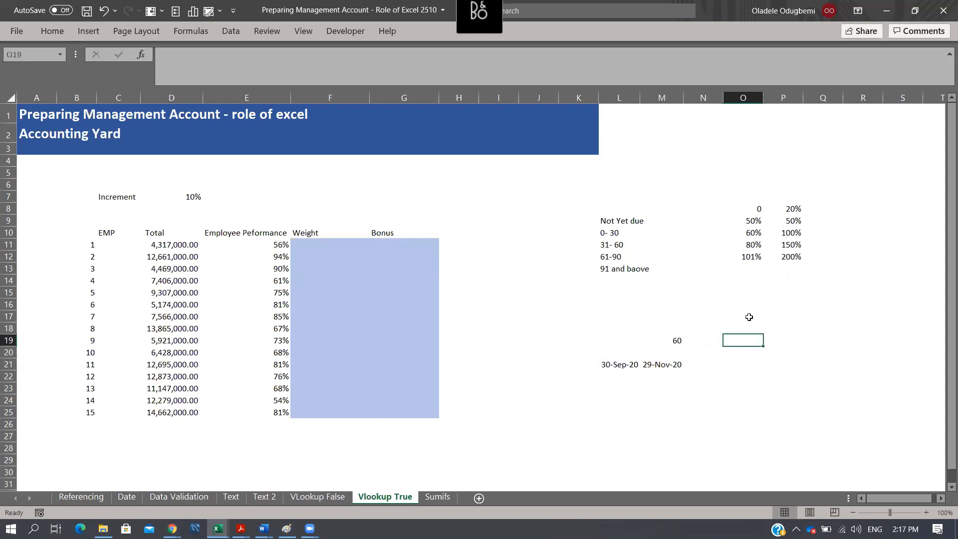
key("Left")
type("31/10/2020")
key("Return")
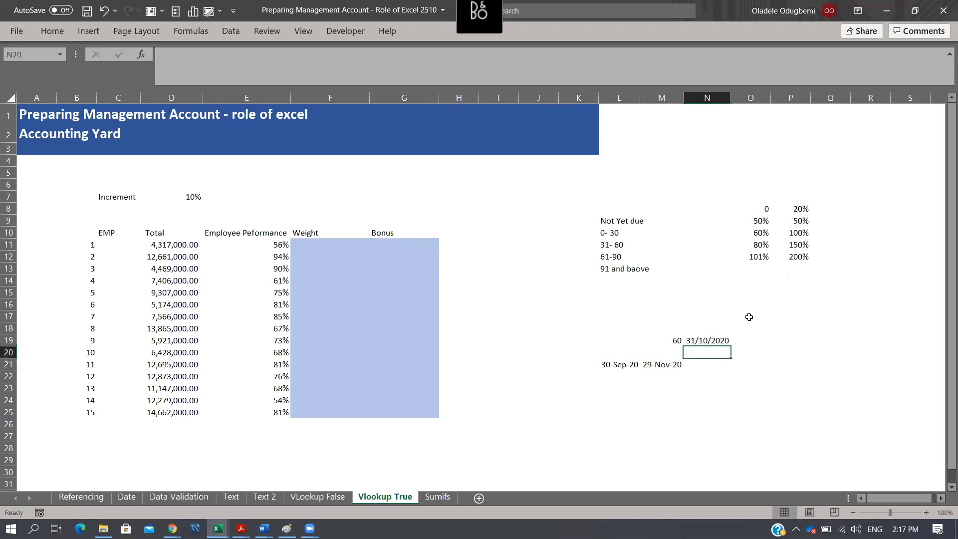
- Calculate the days past due in N21 with the formula =N19-M21
key("Down")
type("=")
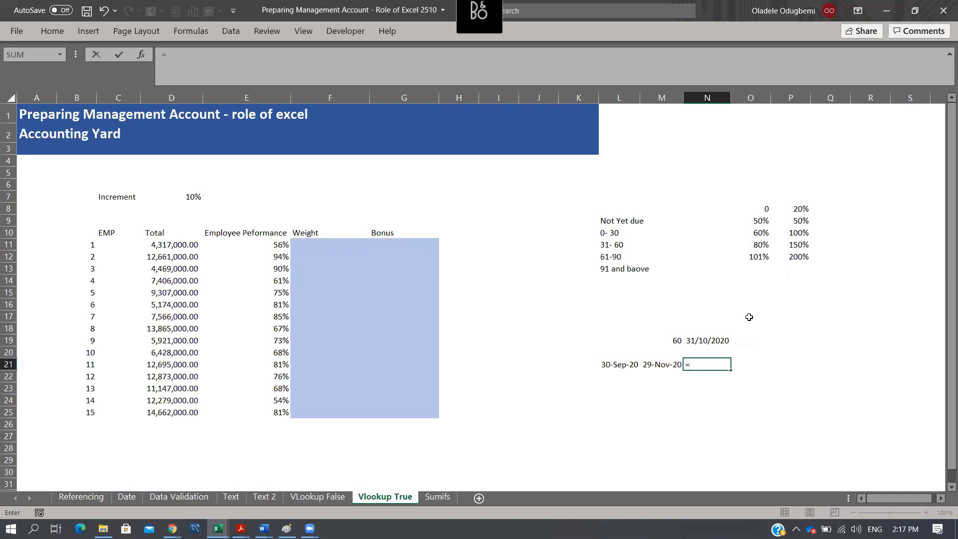
key("Up")
key("Up")
type("-")
key("Left")
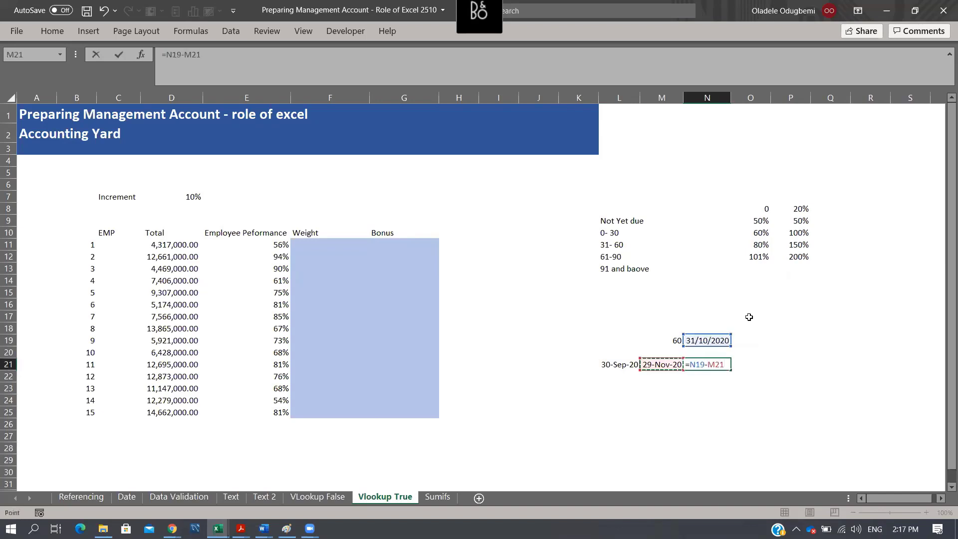
key("ctrl+Return")
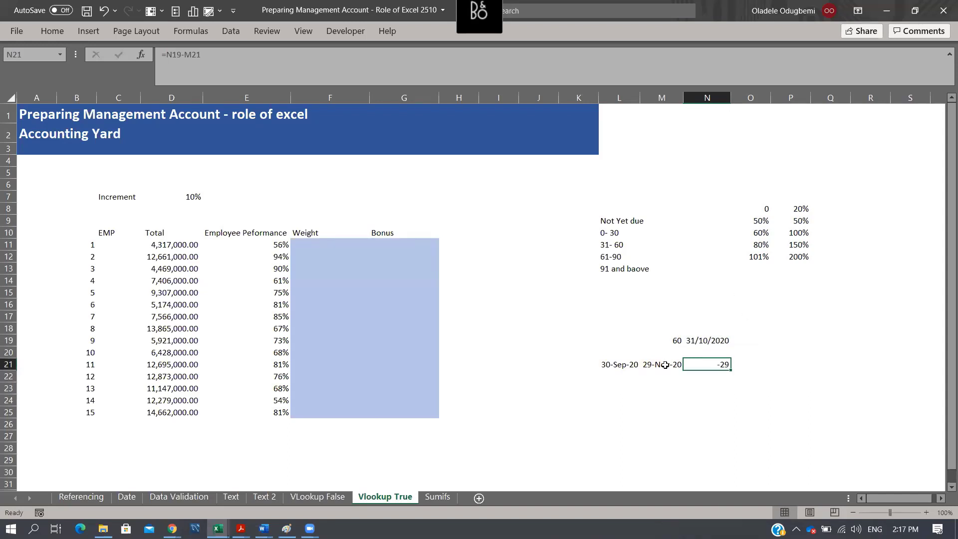
left_click(666, 365)
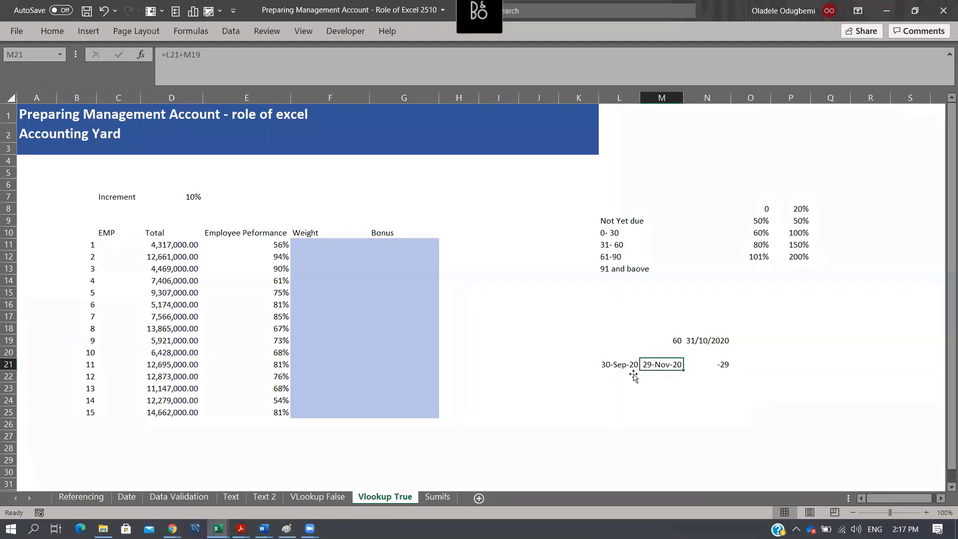
- Enter the lower limits -200 for "Not Yet due" in M9 and 0 for "0- 30" in M10
left_click(662, 220)
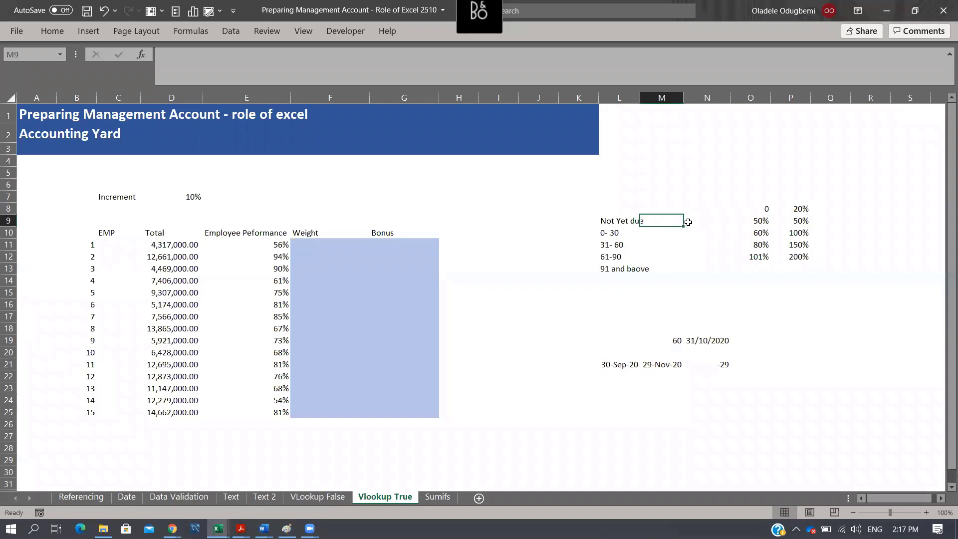
type("0-")
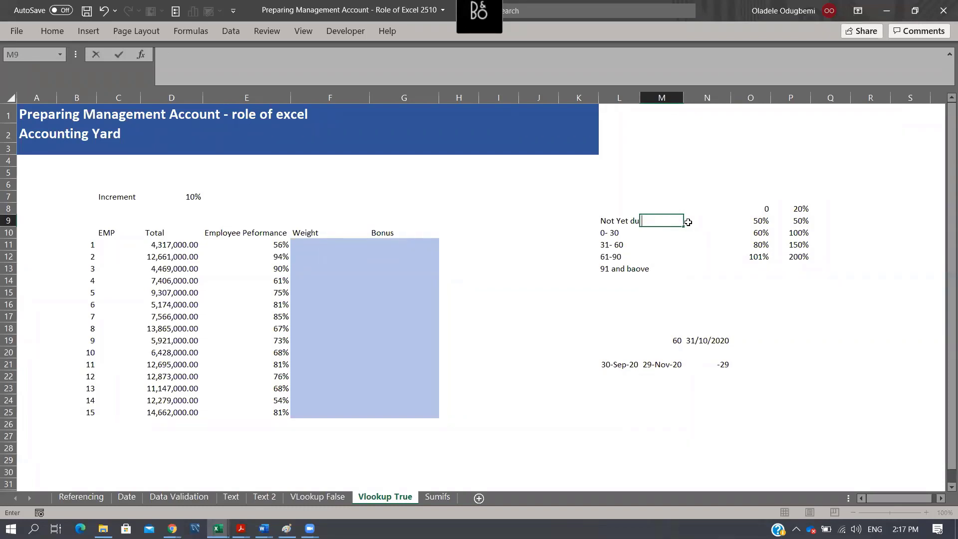
type("-200")
key("Return")
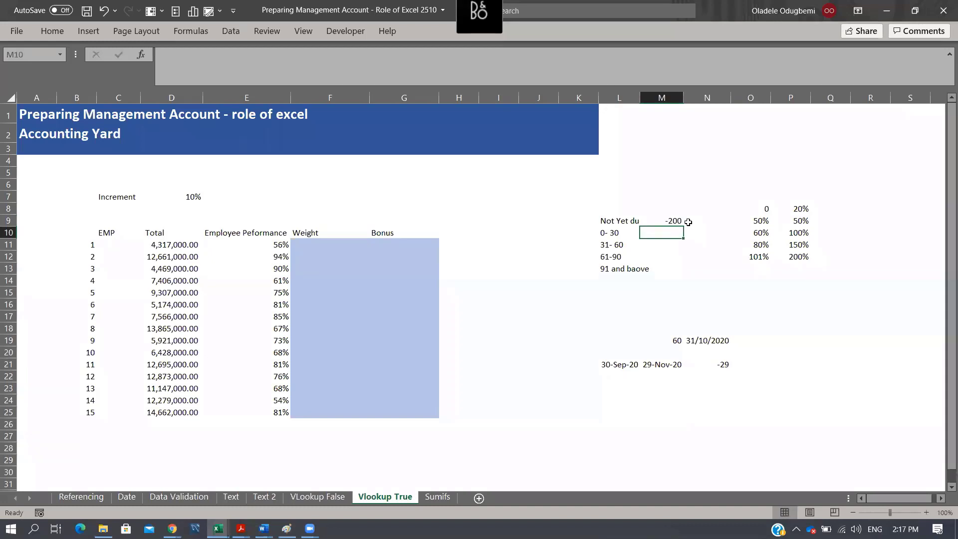
type("0")
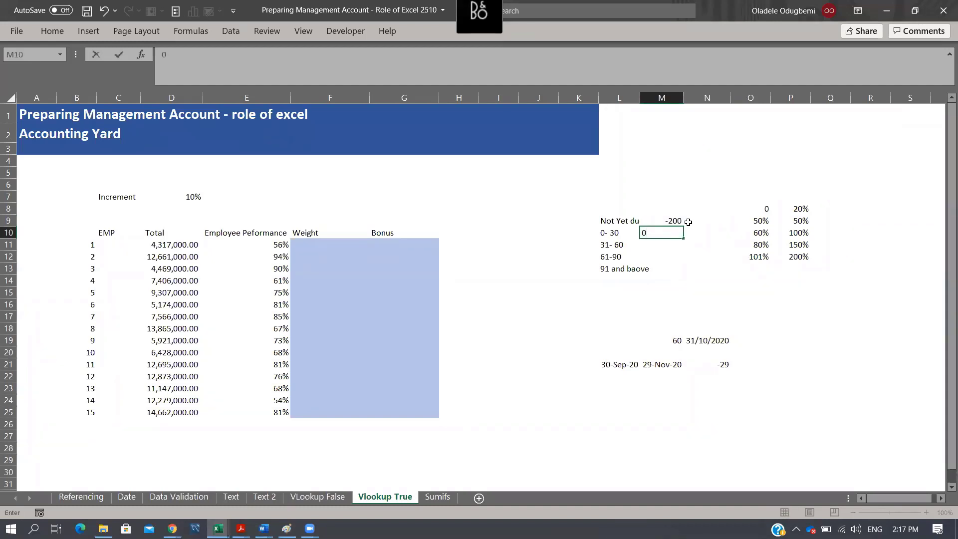
key("Return")
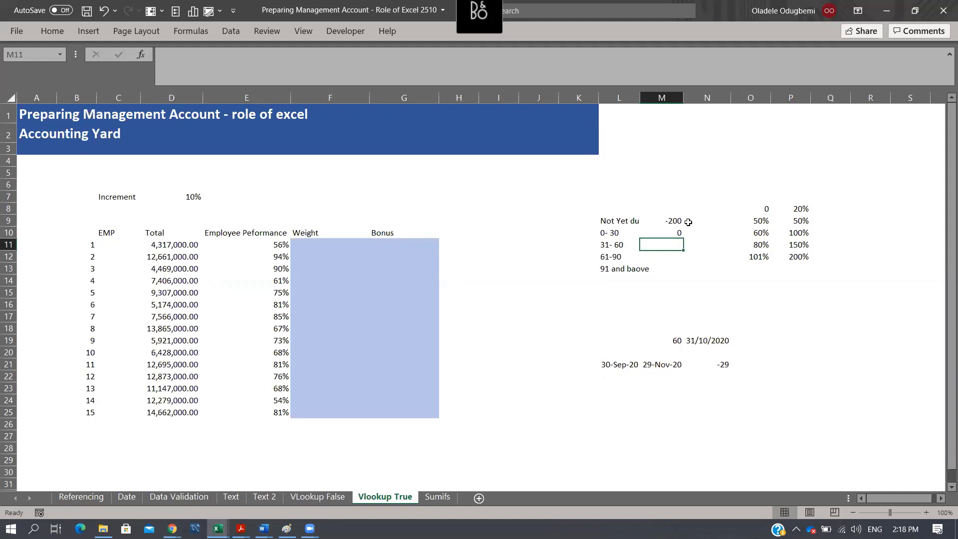
- Enter the remaining ageing lower limits 31, 61 and 90 in cells M11 to M13
type("60")
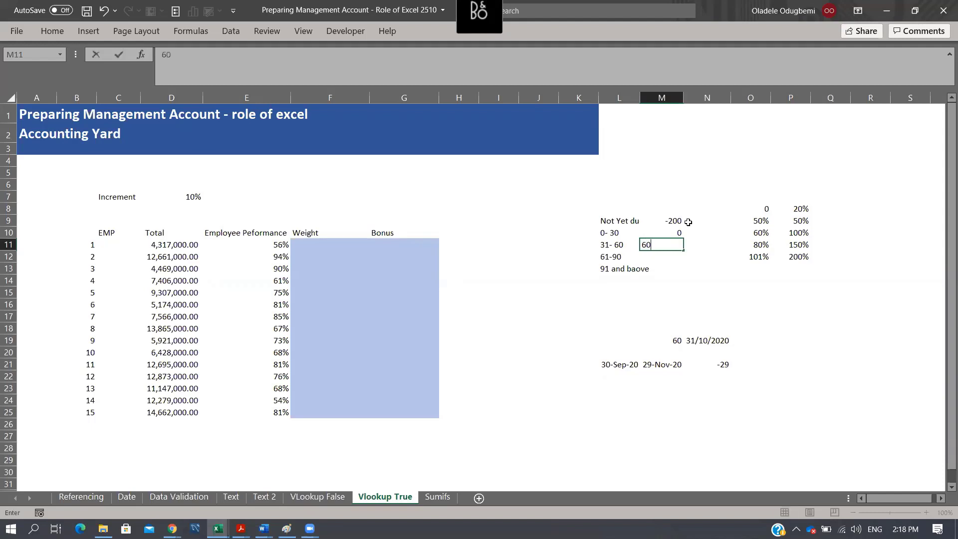
key("BackSpace")
type("31")
key("Return")
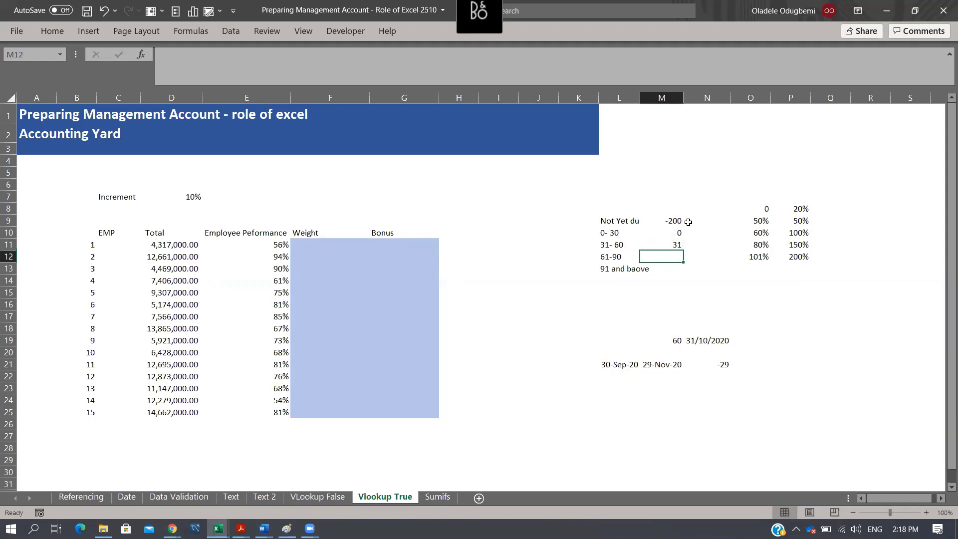
type("61")
key("Return")
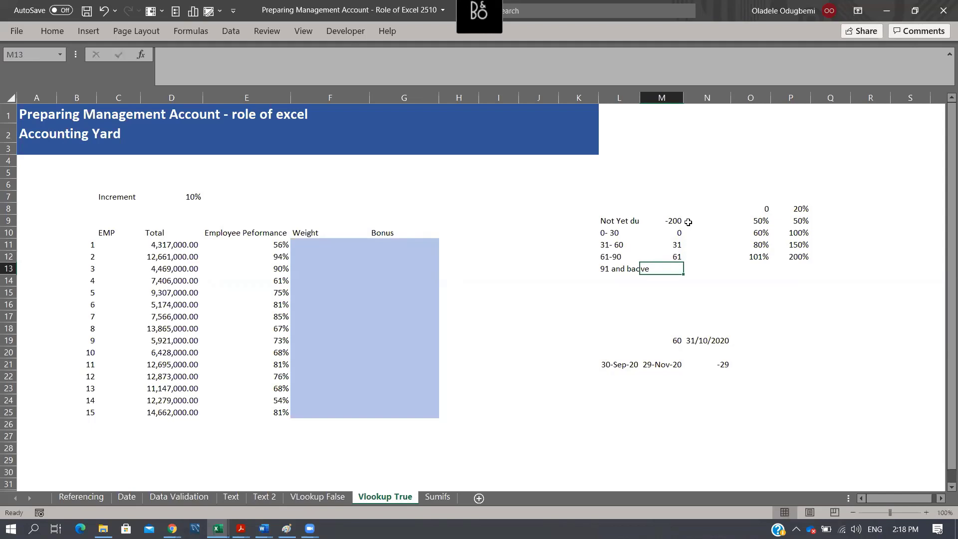
type("90")
key("Return")
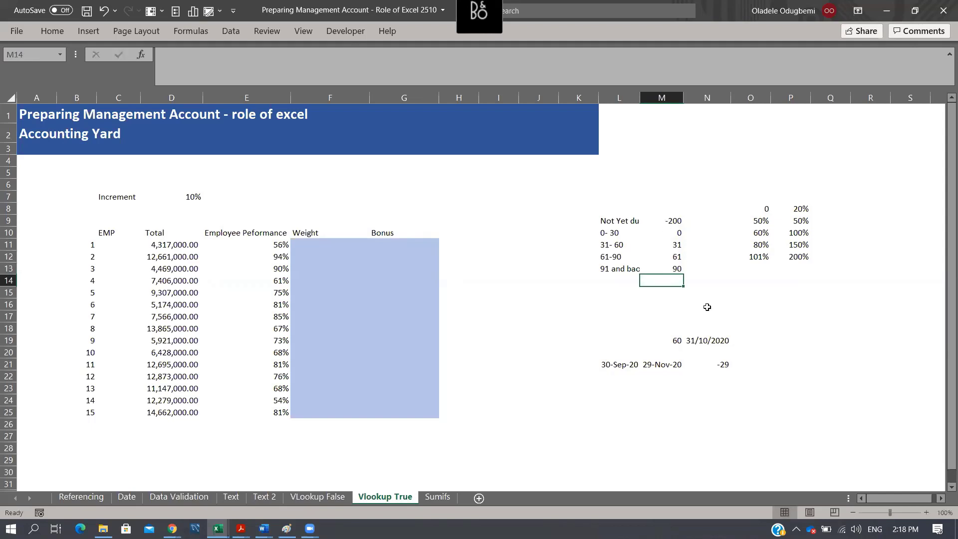
- Compare the ageing categories and their lower limits with the threshold table in columns O:P and the empty Weight and Bonus columns
left_click(682, 232)
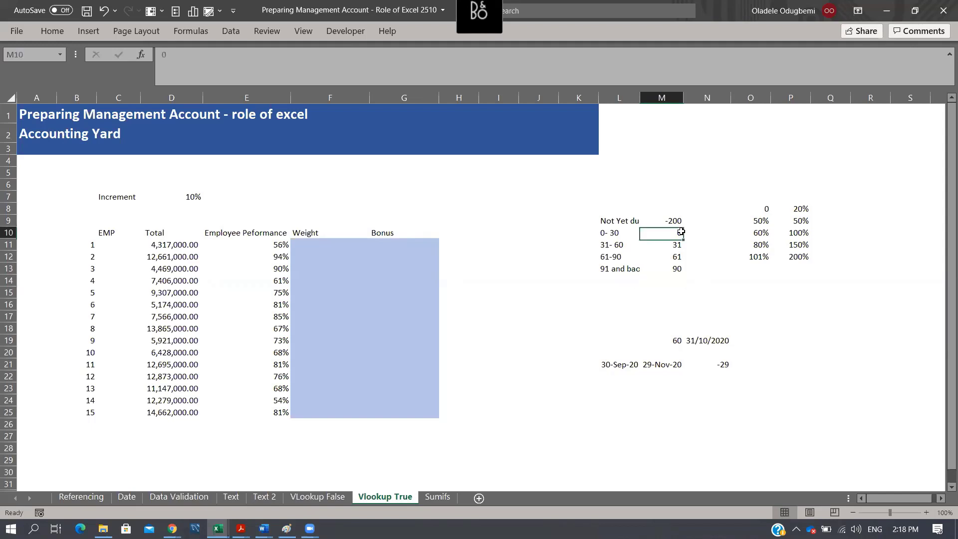
left_click(605, 234)
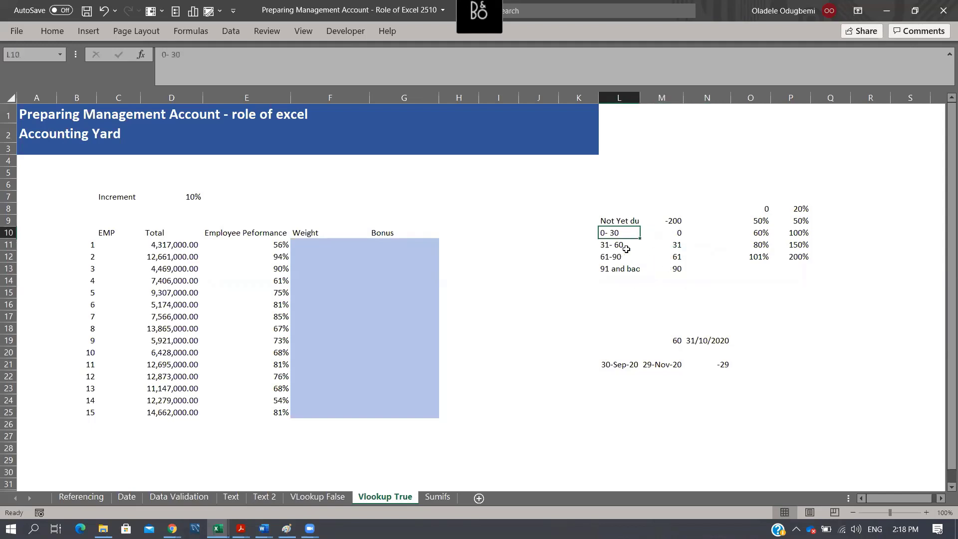
left_click(675, 246)
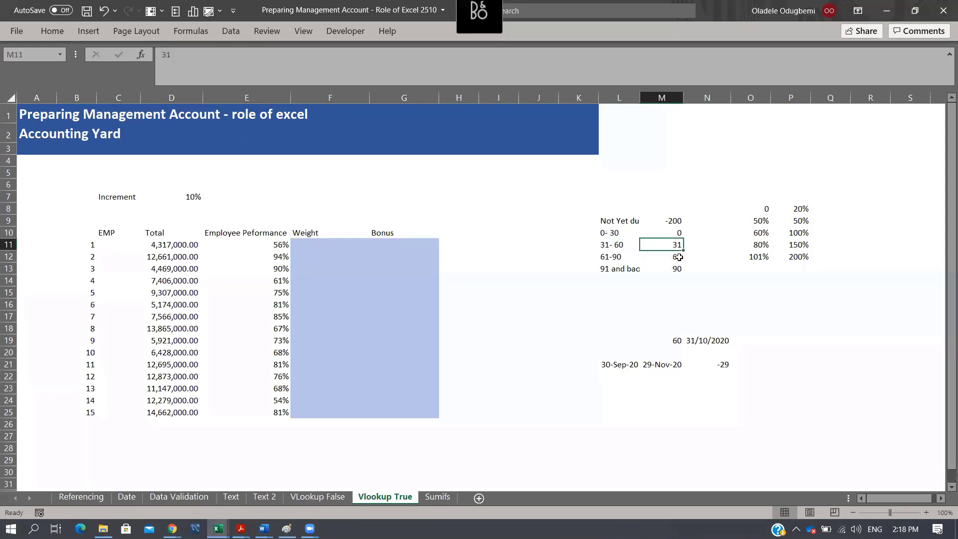
left_click(617, 245)
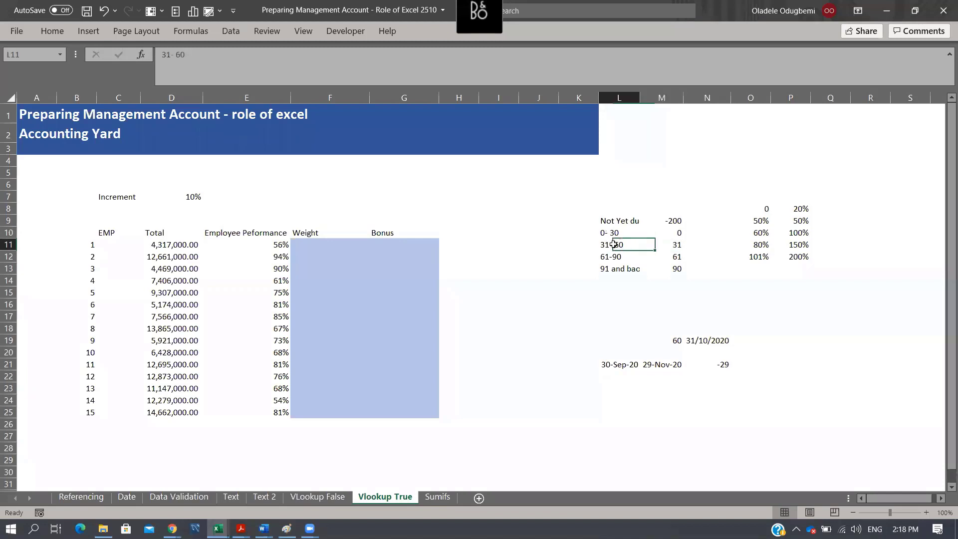
left_click(301, 249)
left_click_drag(745, 199, 802, 261)
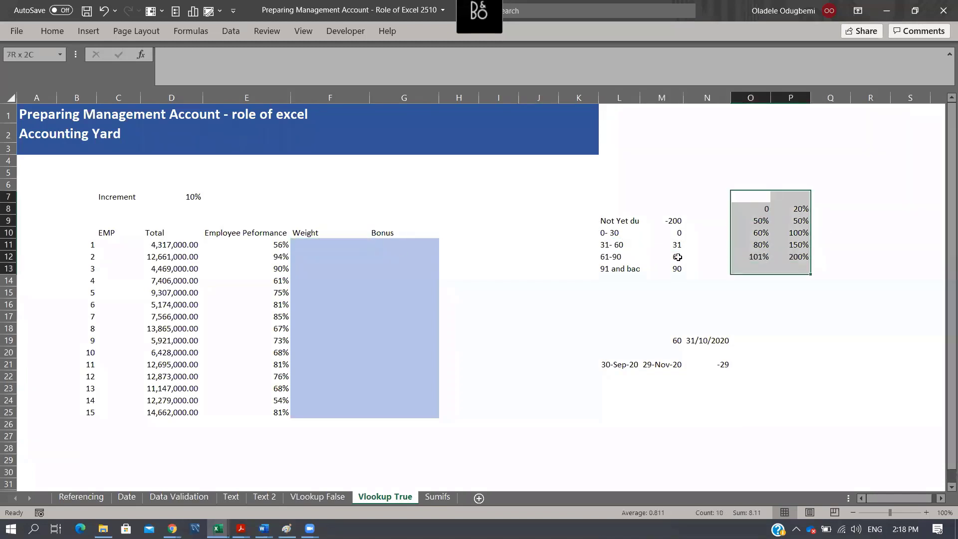
left_click_drag(321, 244, 410, 417)
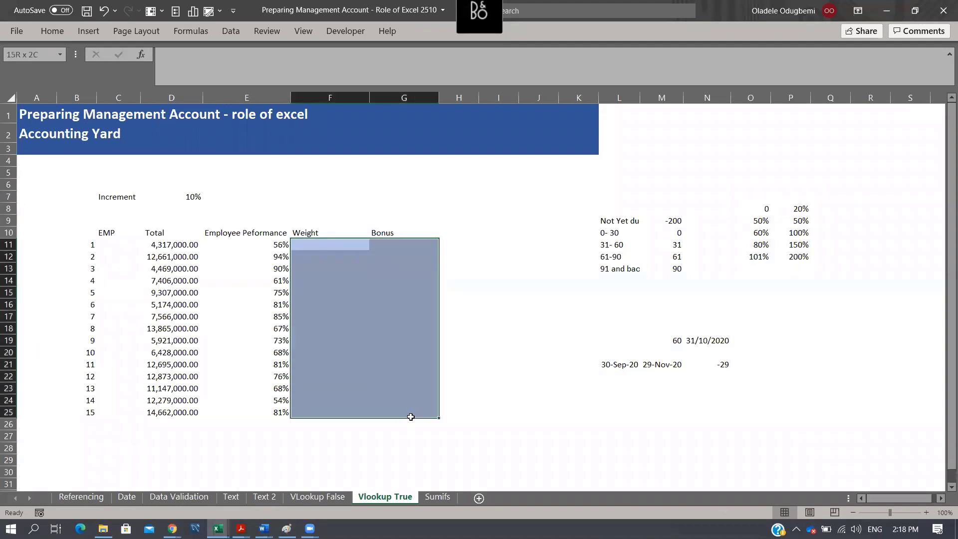
left_click_drag(582, 216, 667, 280)
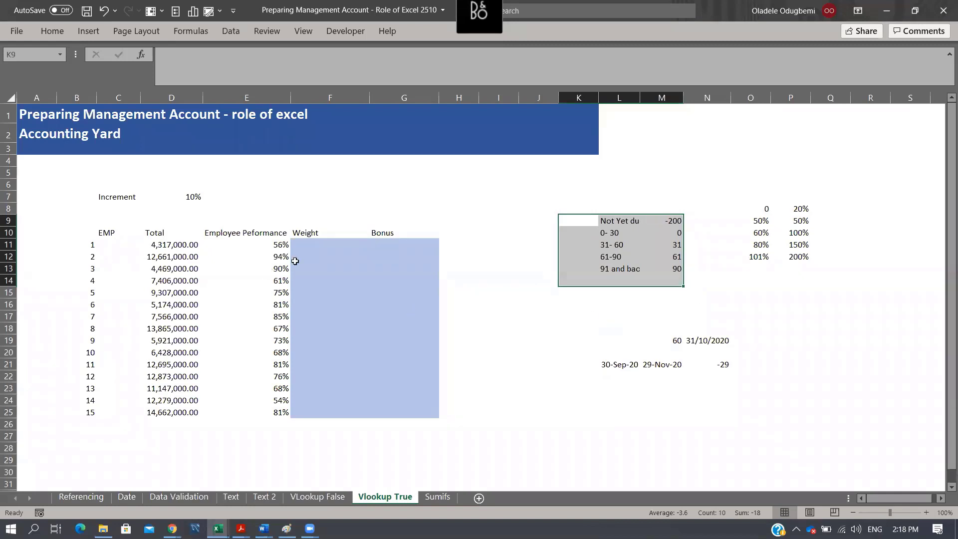
- Start a VLOOKUP in F11 with E11 as the lookup value and $O$8:$P$12 as the locked table range
left_click(310, 243)
type("=")
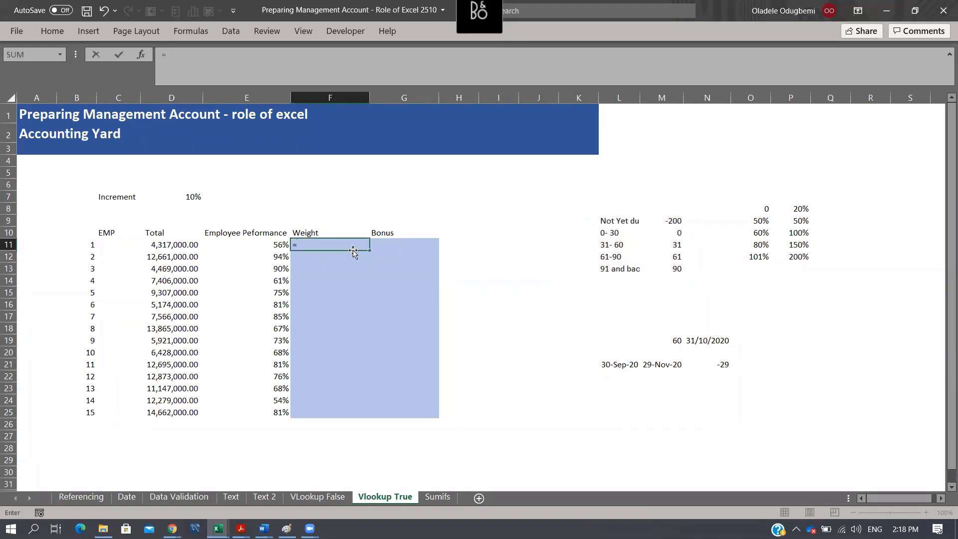
type("vl")
key("Tab")
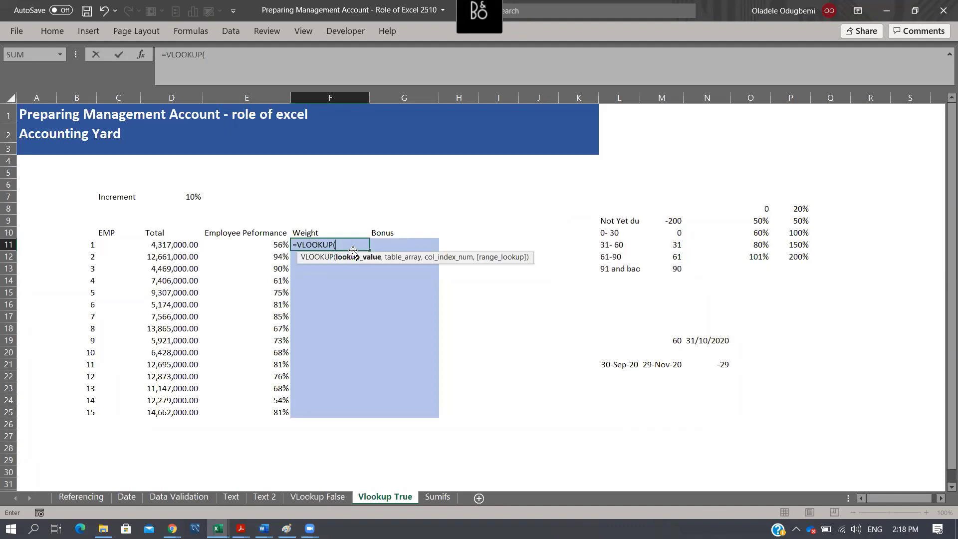
left_click(259, 245)
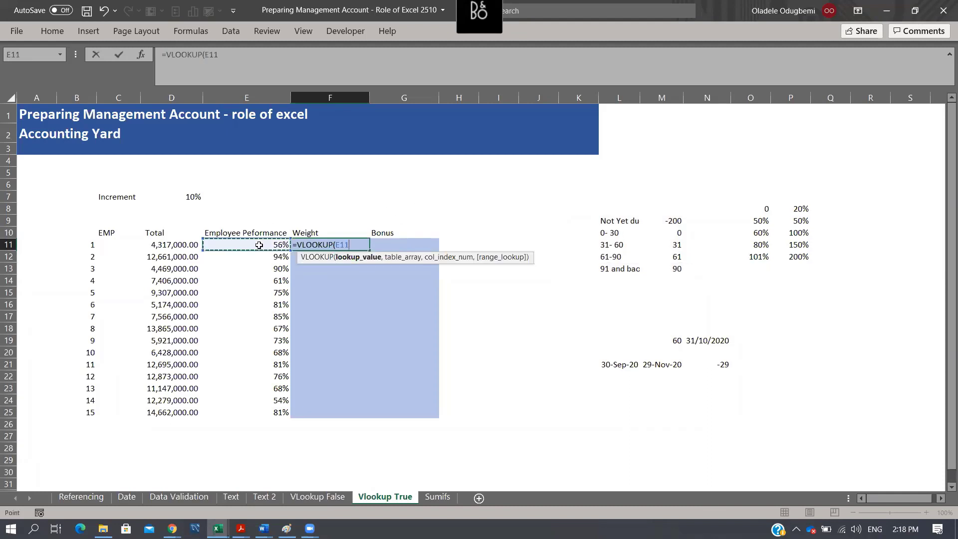
type(",")
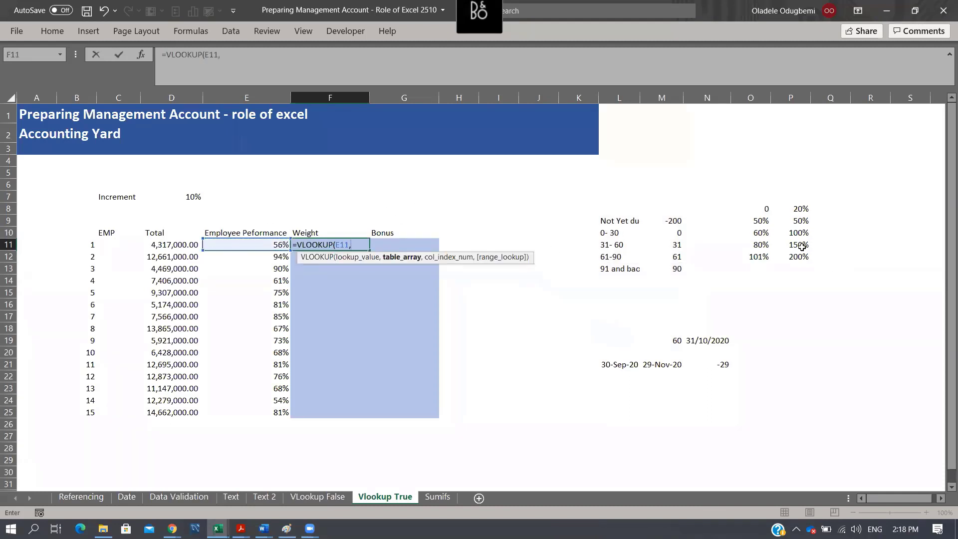
left_click_drag(759, 209, 800, 256)
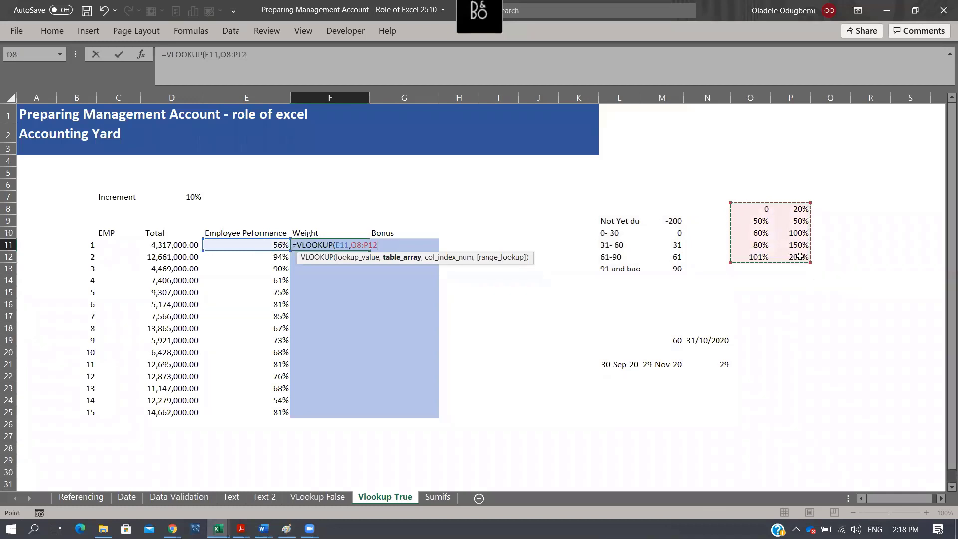
key("F4")
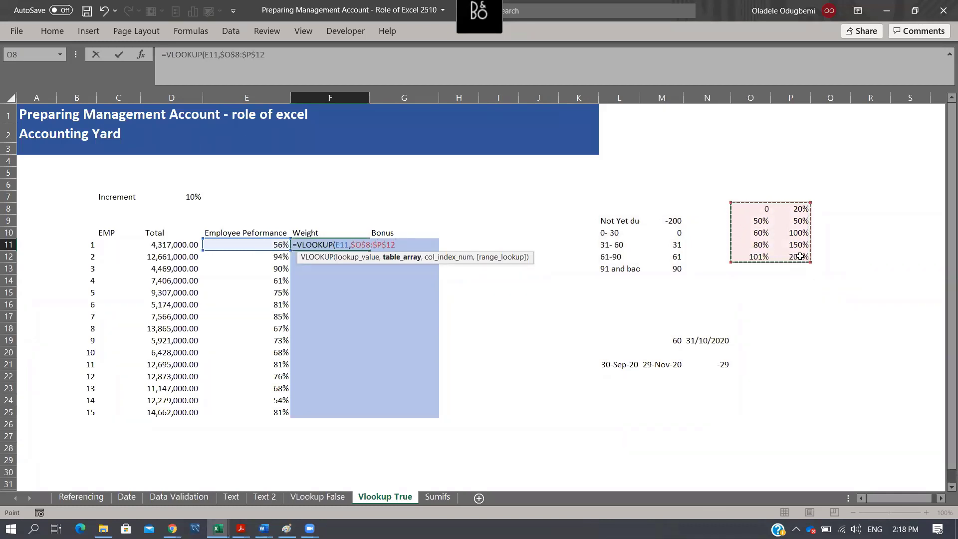
type(",")
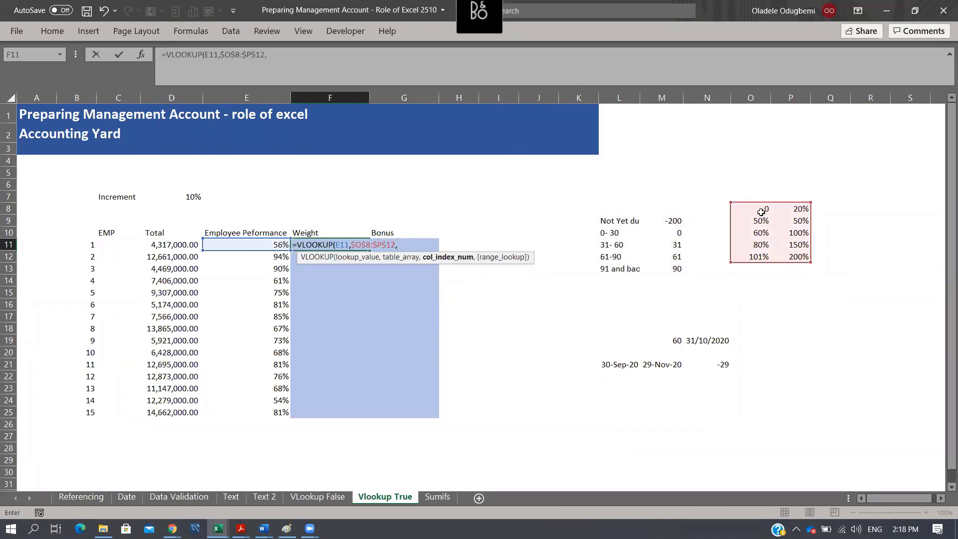
- Complete the F11 lookup with column index 2 and approximate match TRUE, and fill it down to F25
left_click(790, 98)
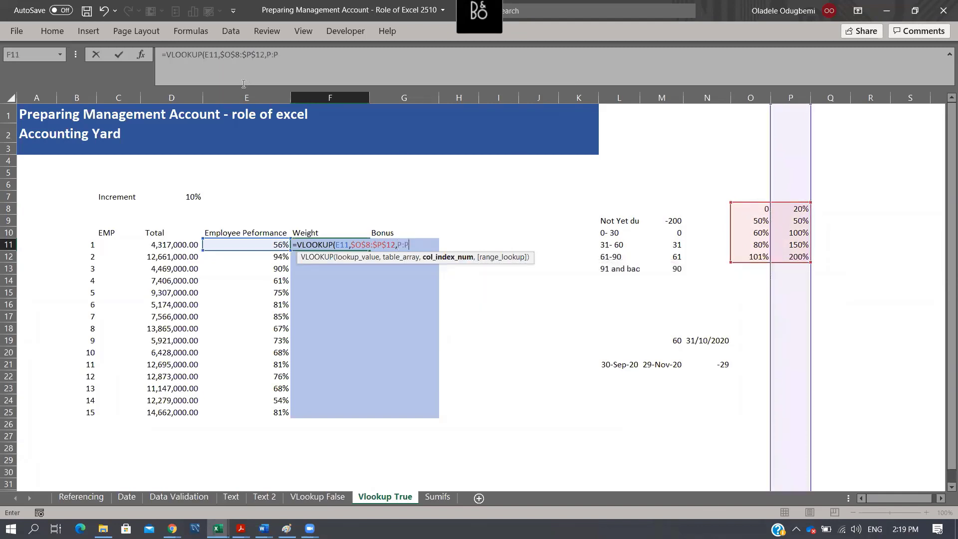
key("BackSpace")
key("BackSpace")
left_click(286, 54)
key("BackSpace")
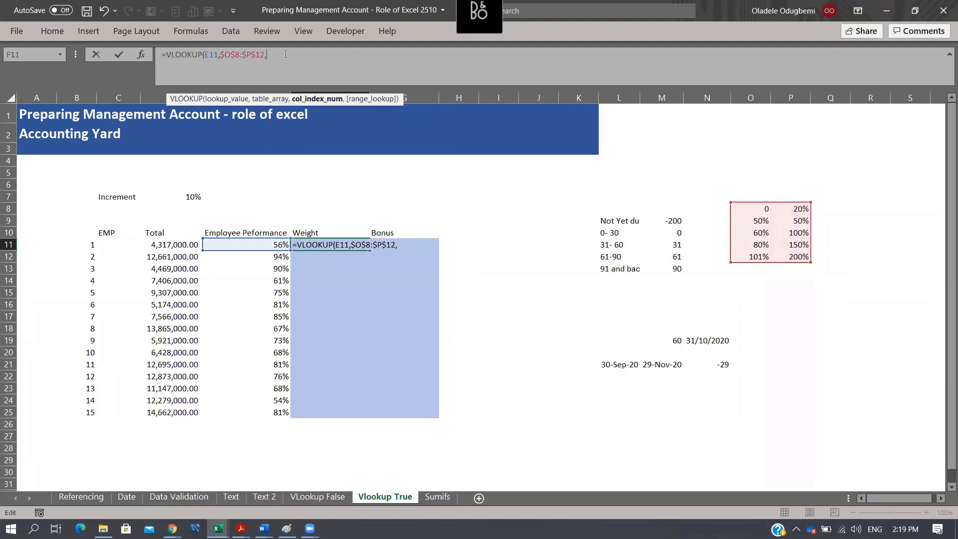
type("2,TRUE")
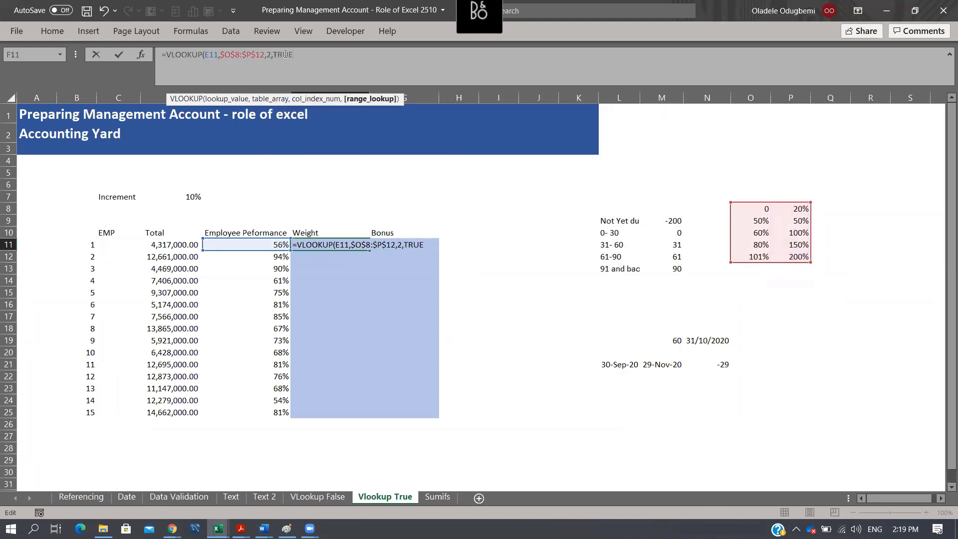
key("Return")
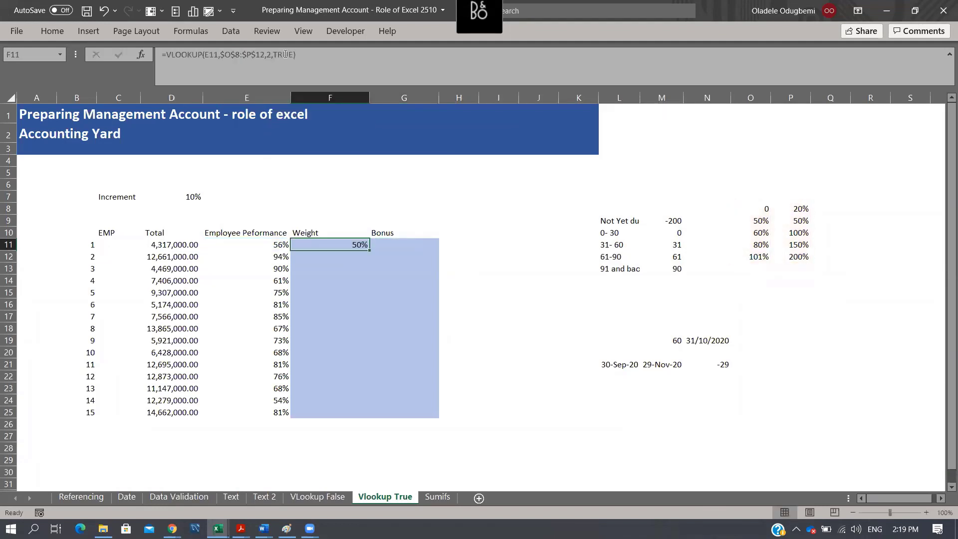
double_click(370, 250)
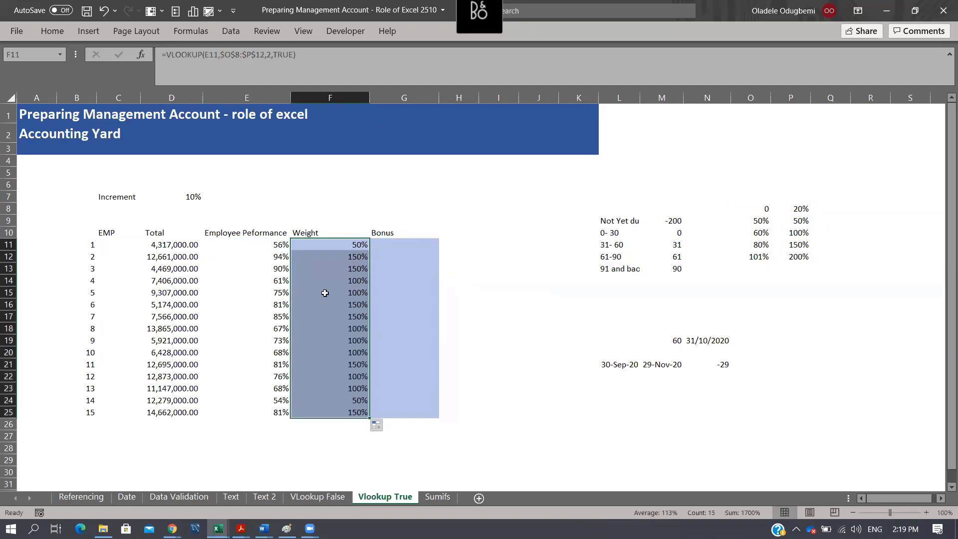
- Compare the performance scores and weights of employees 4 and 1 with their matching rows in the O:P threshold table
left_click(282, 283)
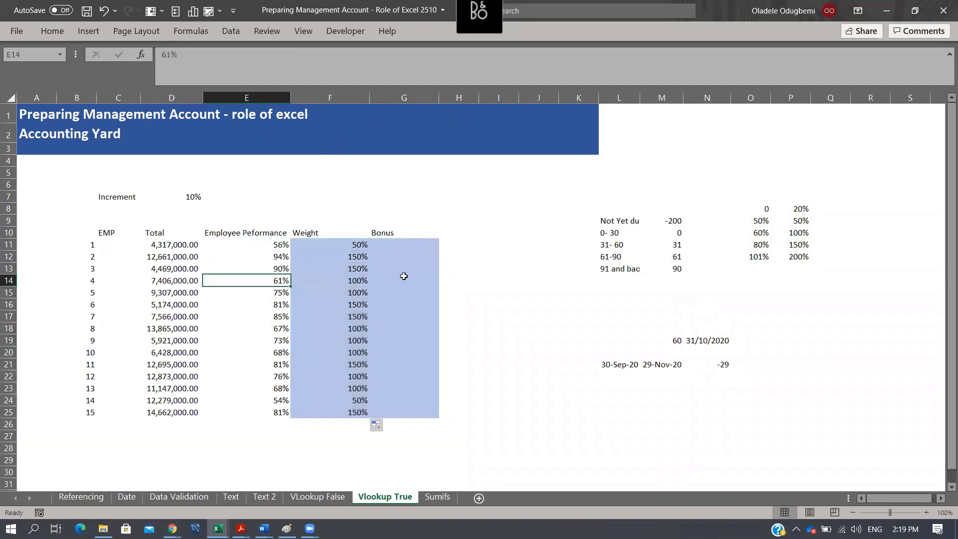
left_click(760, 236)
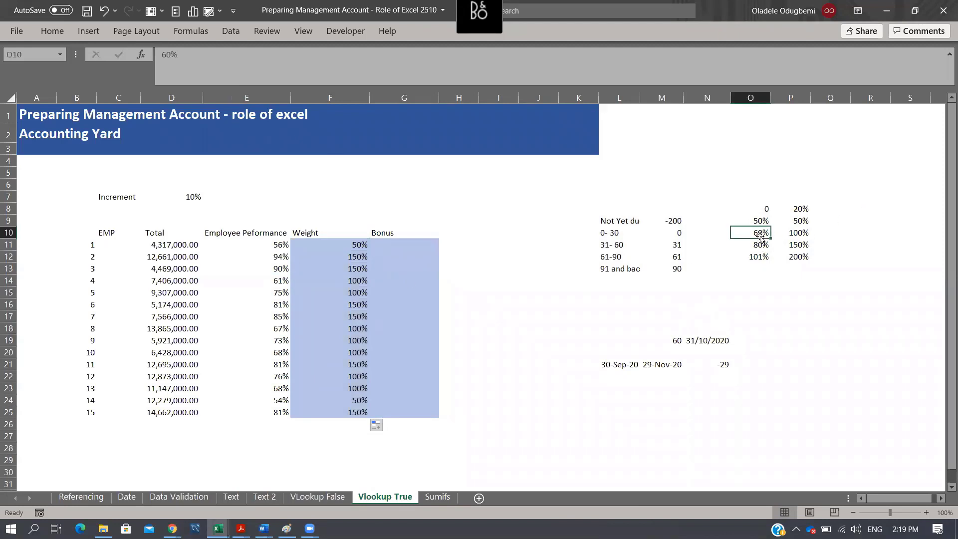
left_click(804, 235)
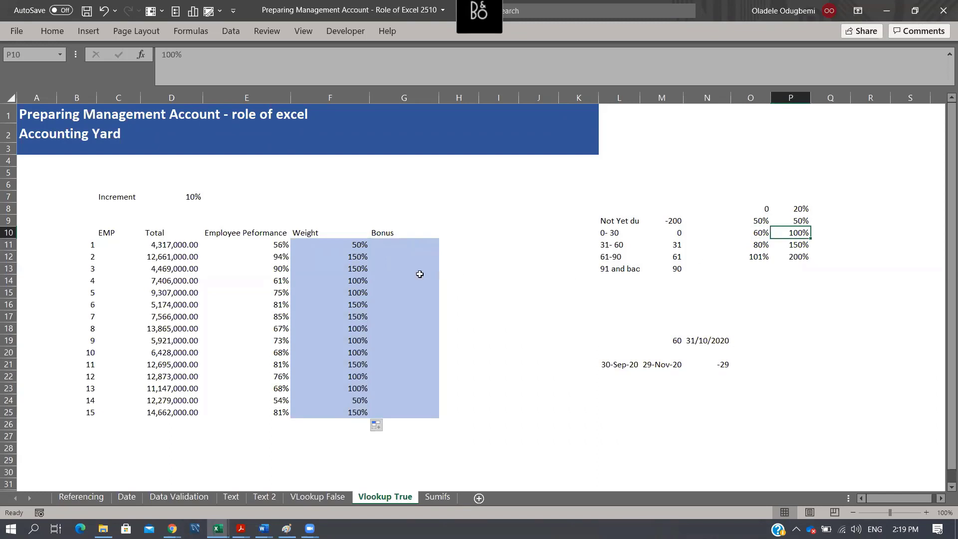
left_click(348, 283)
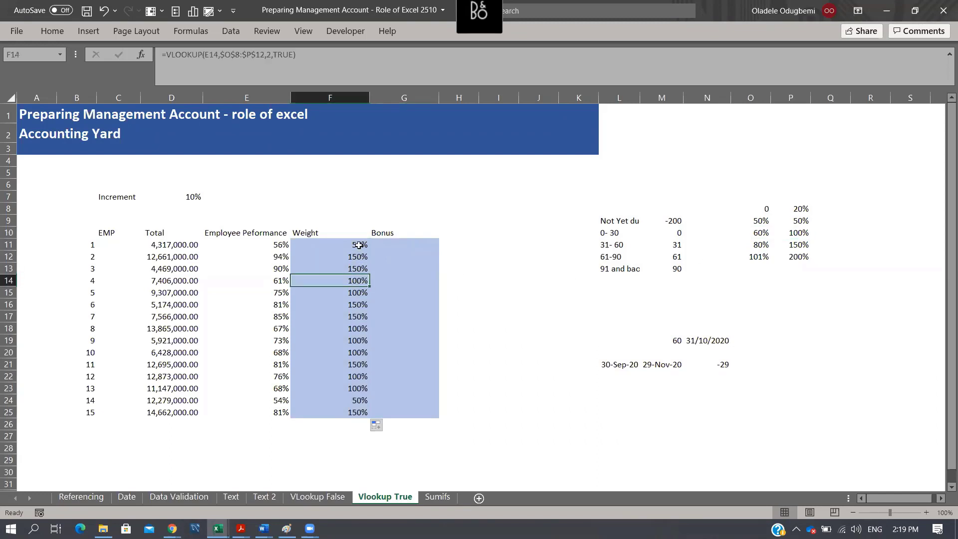
left_click(281, 245)
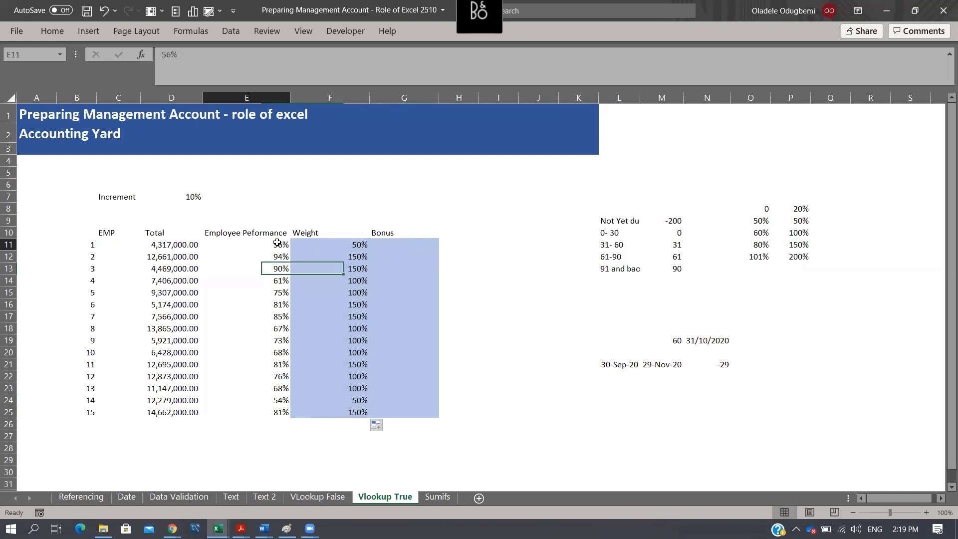
left_click(759, 221)
left_click(761, 232)
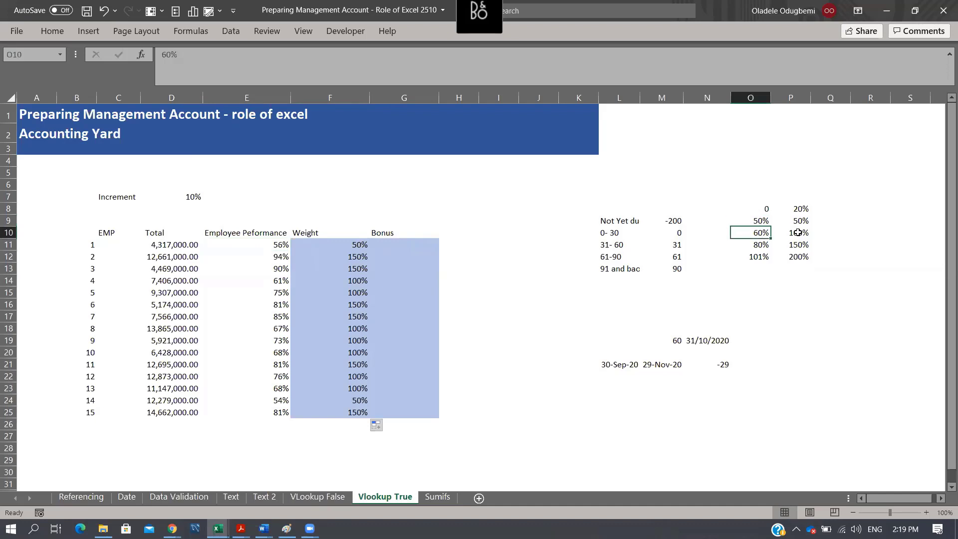
left_click(761, 220)
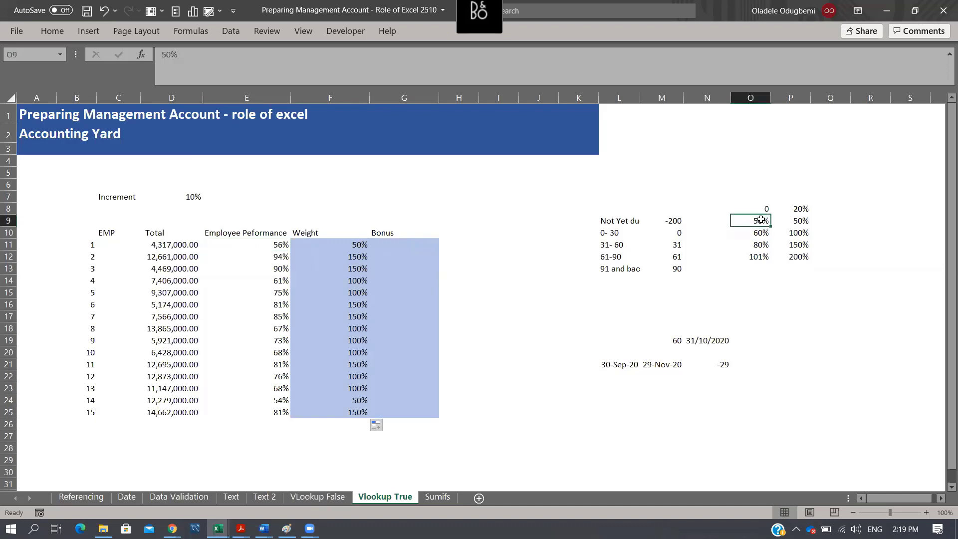
left_click(802, 222)
left_click(358, 245)
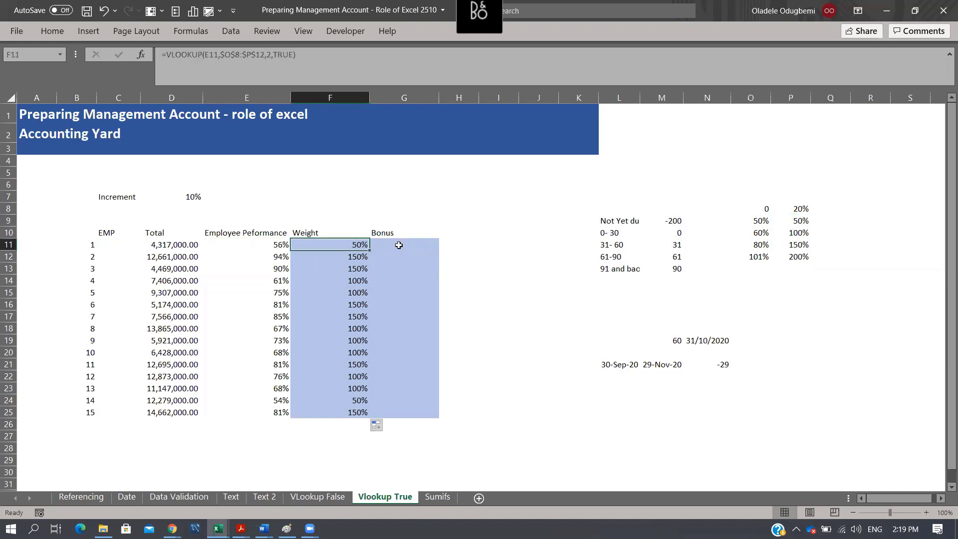
- Calculate the first employee's bonus in G11 with the formula =F11*D11
left_click(399, 245)
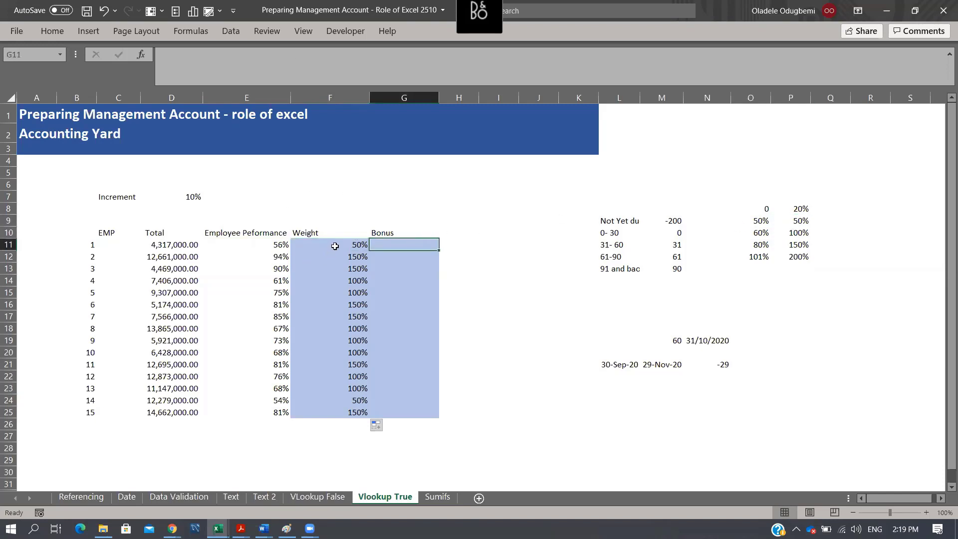
left_click_drag(334, 246, 366, 402)
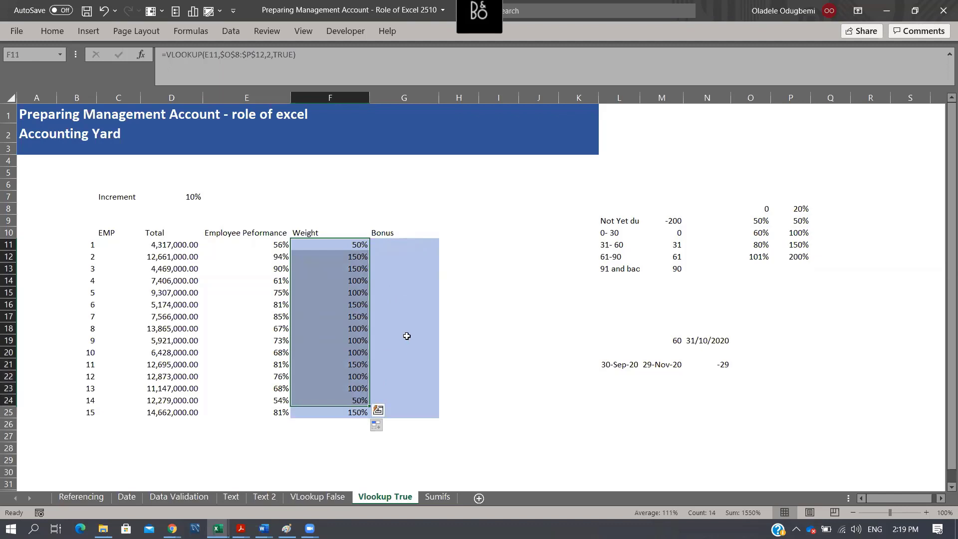
key("Right")
type("=")
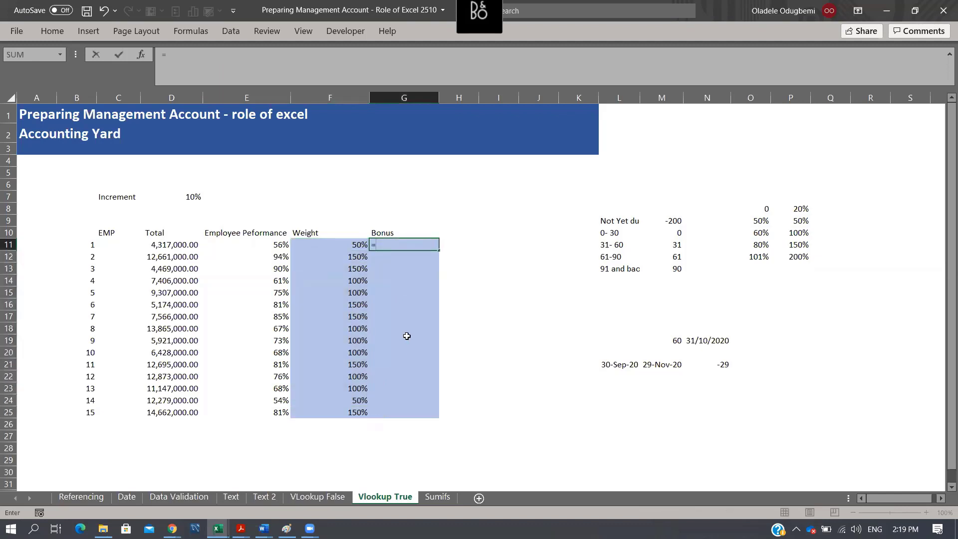
key("Left")
type("*")
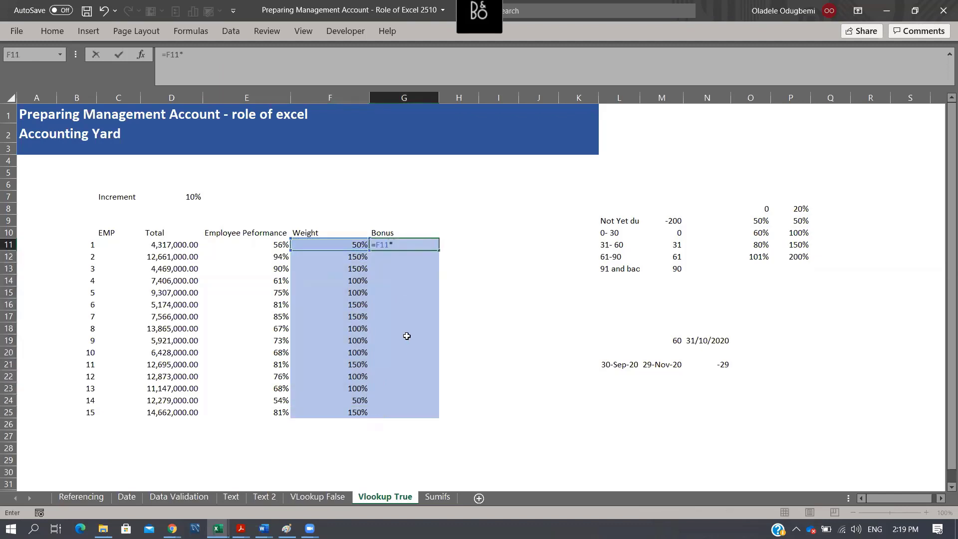
key("Left")
key("Left")
key("Left")
key("ctrl+Return")
- Fill the bonus formula from G11 down to G25 for the remaining employees
key("shift+Down")
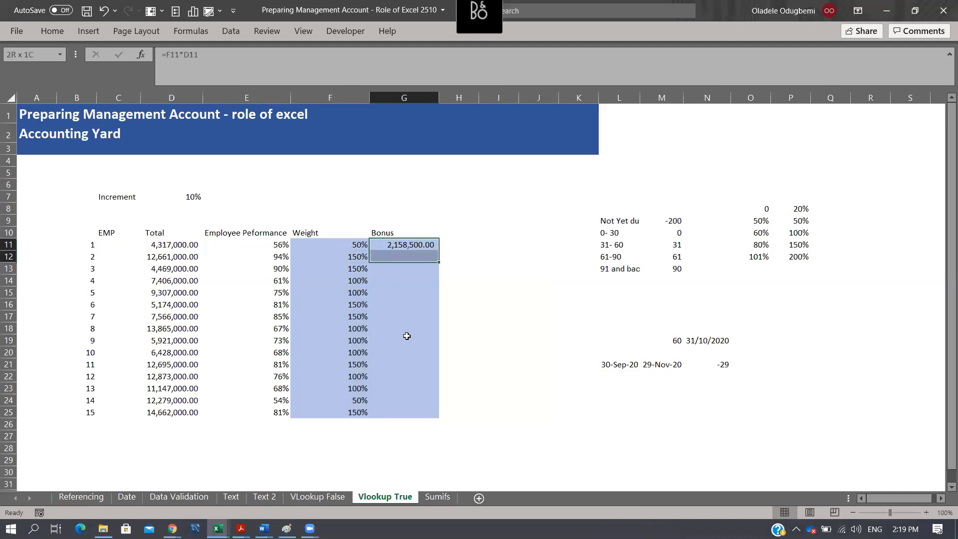
key("shift+Down")
key("shift+Down")
key("shift+Down")
key("shift+Down")
key("shift+Down")
key("shift+Down")
key("shift+Down")
key("shift+Down")
key("shift+Down")
key("shift+Down")
key("shift+Down")
key("shift+Down")
key("shift+Down")
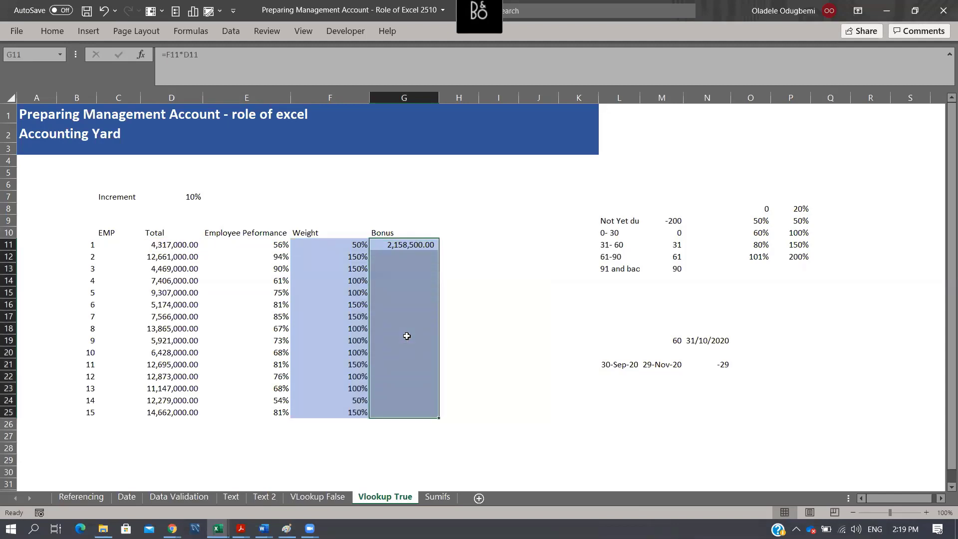
key("ctrl+d")
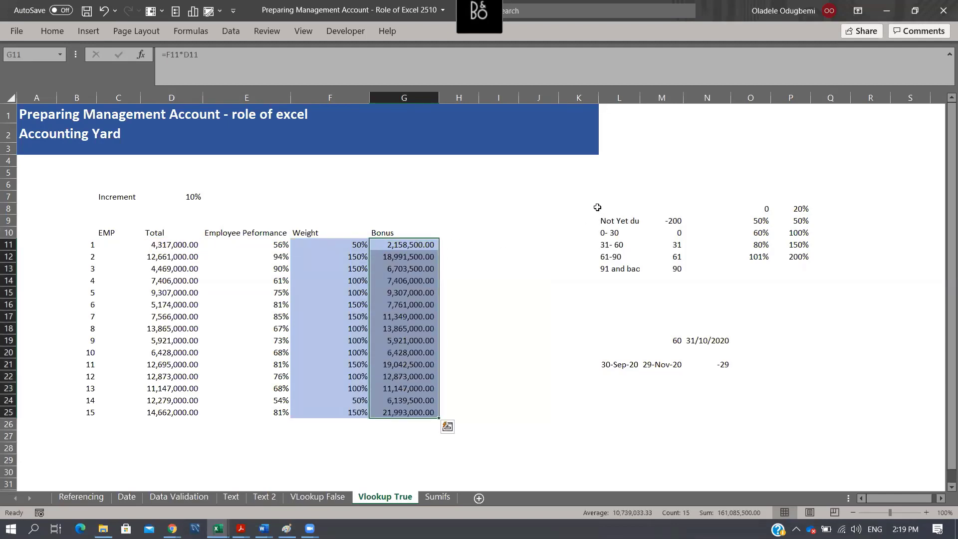
left_click_drag(597, 207, 851, 319)
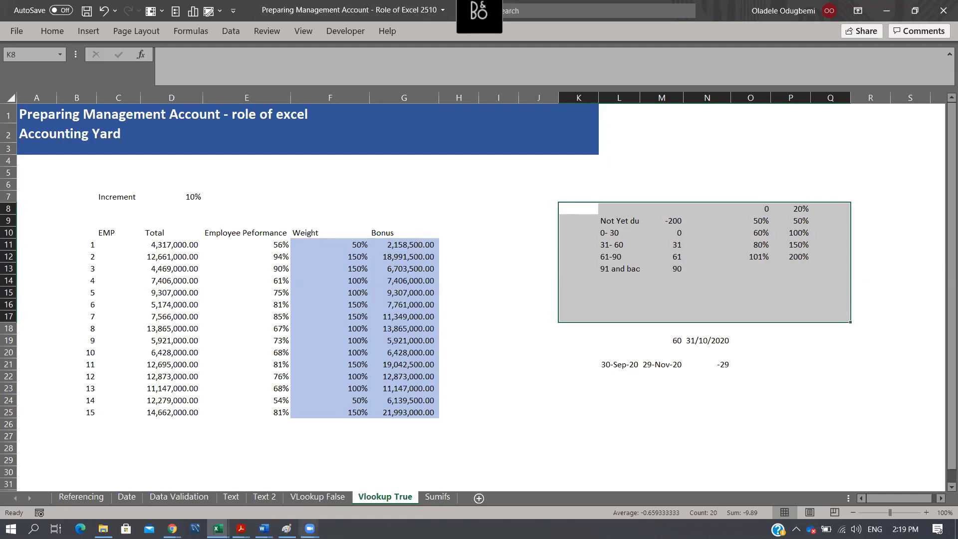
left_click(310, 528)
left_click(362, 486)
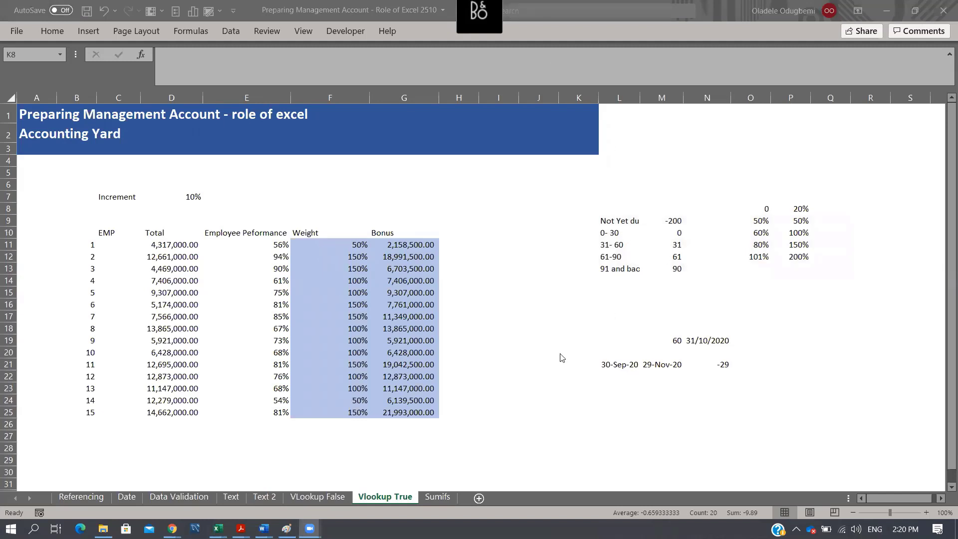
left_click(548, 390)
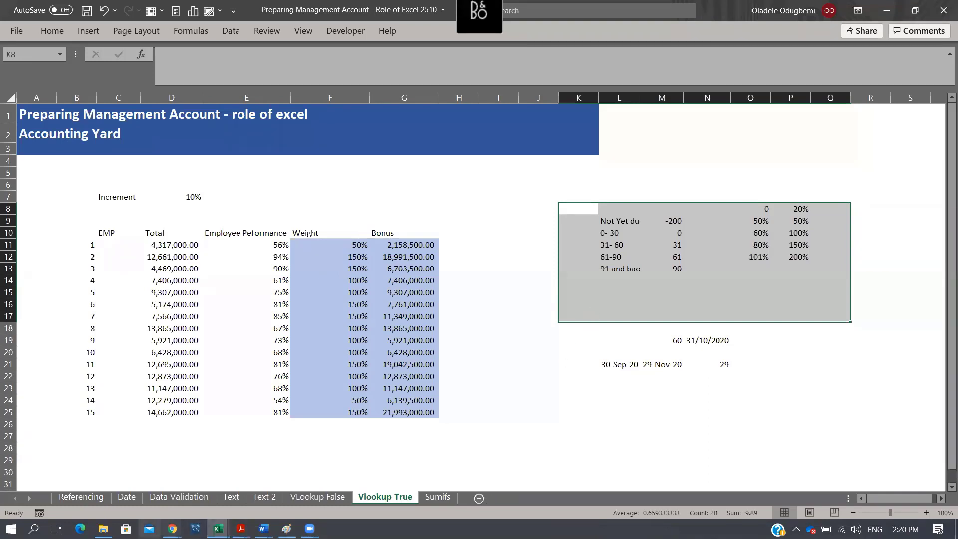
- Open the workbook "Preparing MA from TB 2510" from the Preparing MA folder and move Sheet1 behind the Additional Data sheet
left_click(103, 529)
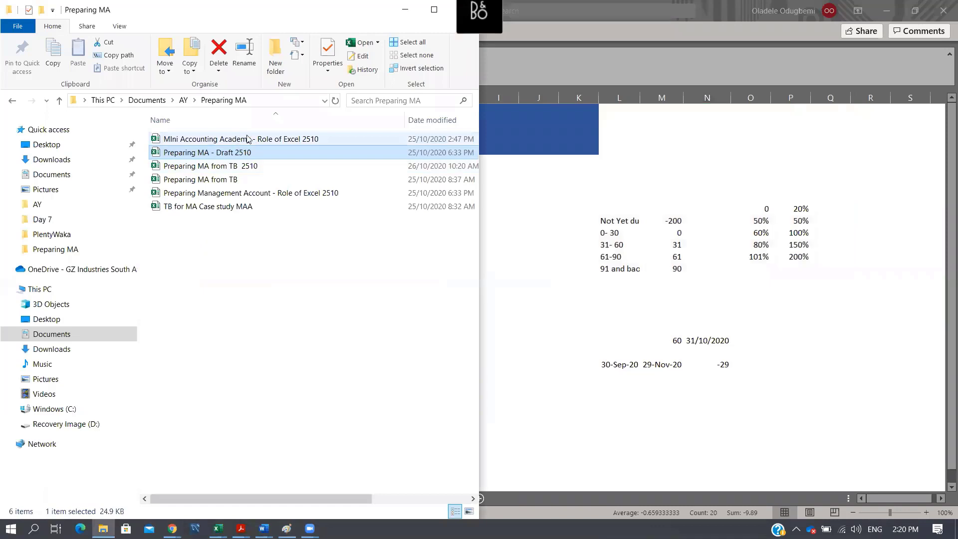
double_click(264, 171)
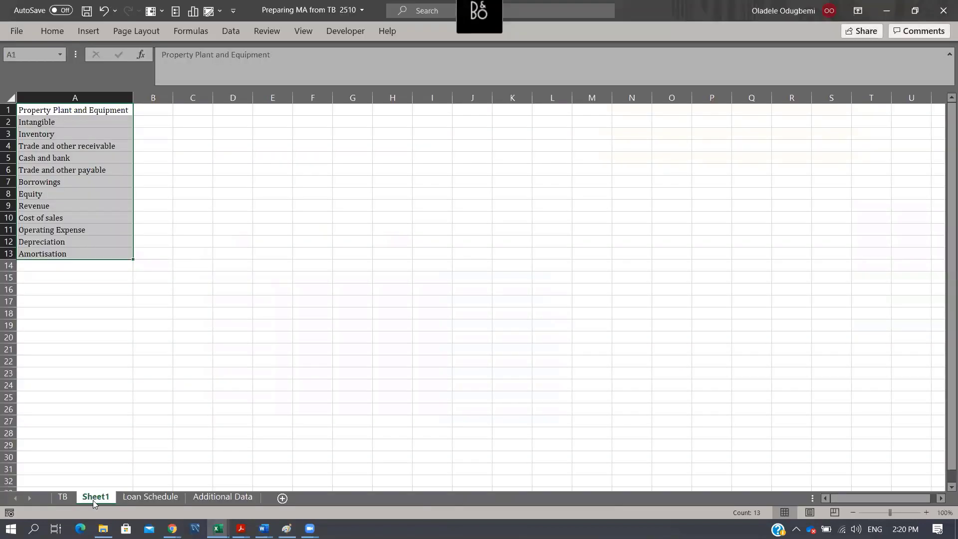
left_click_drag(95, 501, 265, 496)
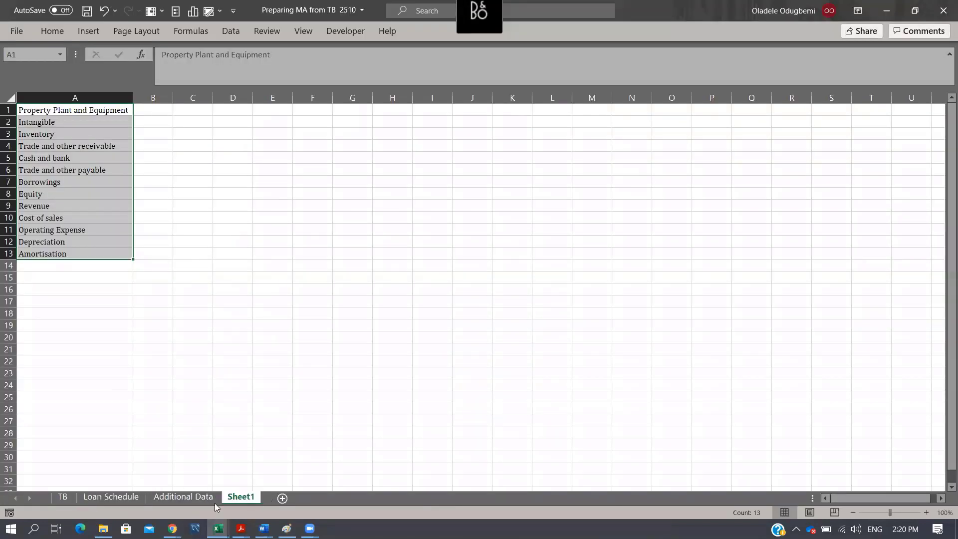
- Look through the TB, Loan Schedule and Additional Data sheets, and close the workbook
left_click(63, 497)
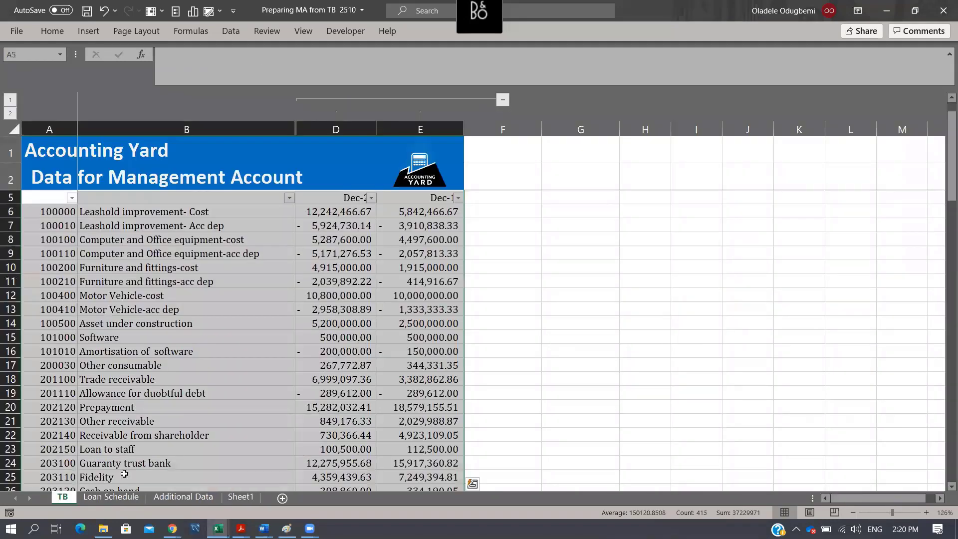
left_click(114, 498)
left_click(184, 497)
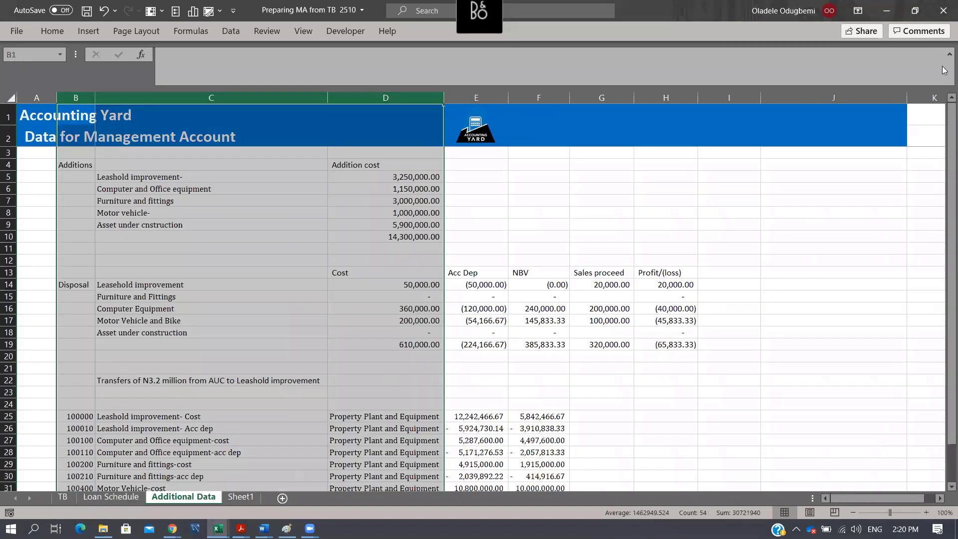
left_click(943, 6)
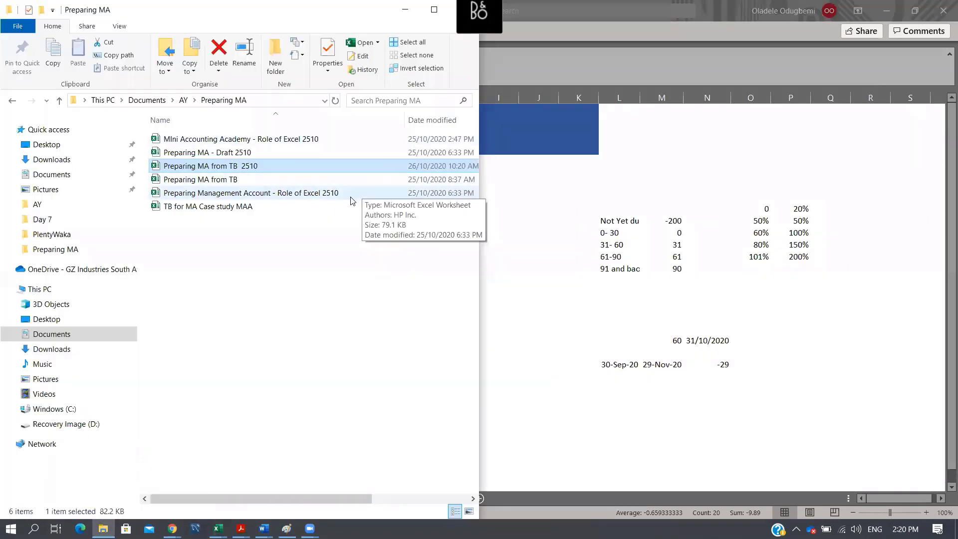
- Open the workbook "Preparing MA - Draft 2510" and follow the Income Statement link in its table of contents
double_click(329, 152)
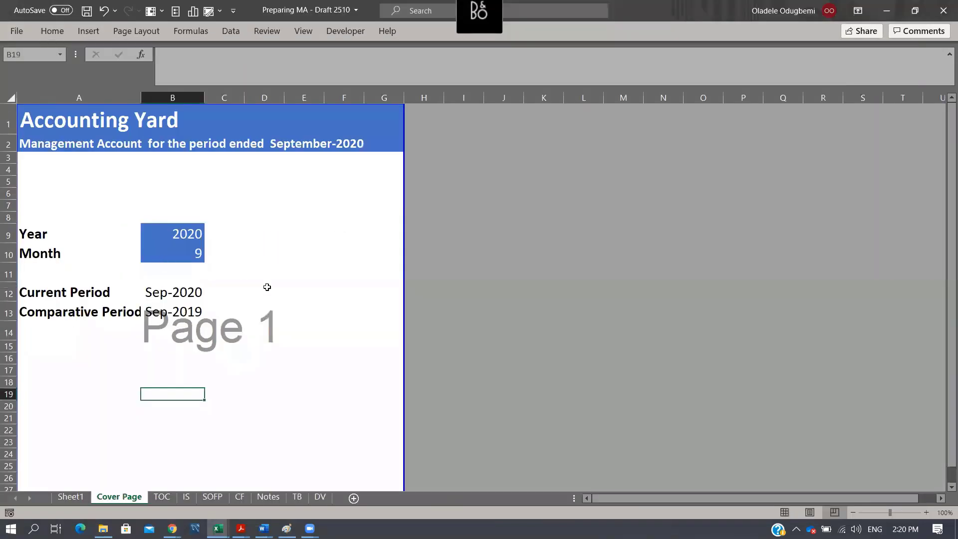
left_click(267, 287)
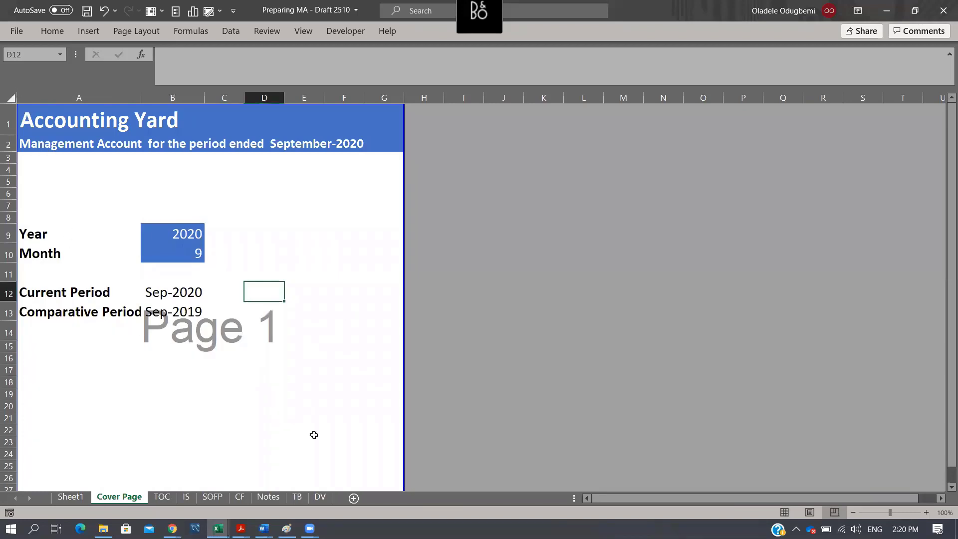
left_click(158, 500)
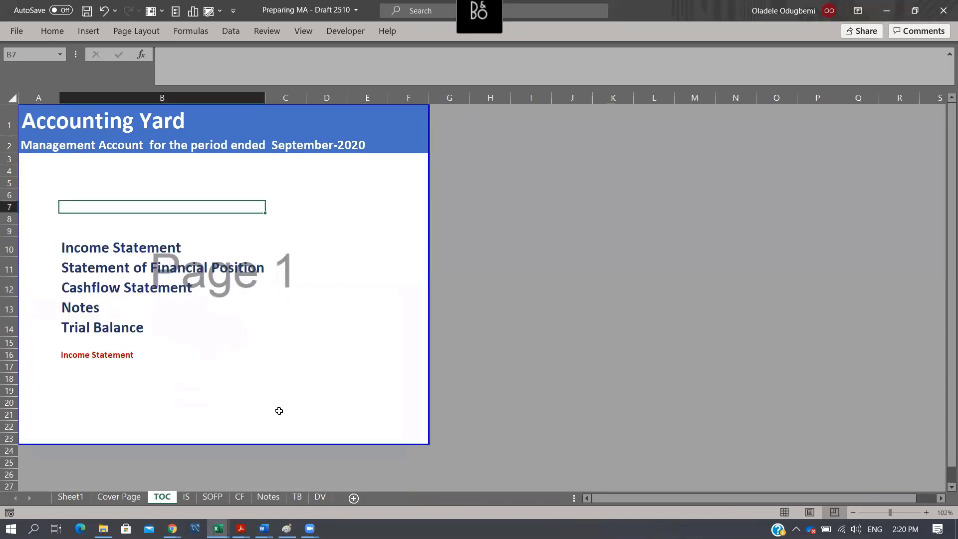
left_click(103, 250)
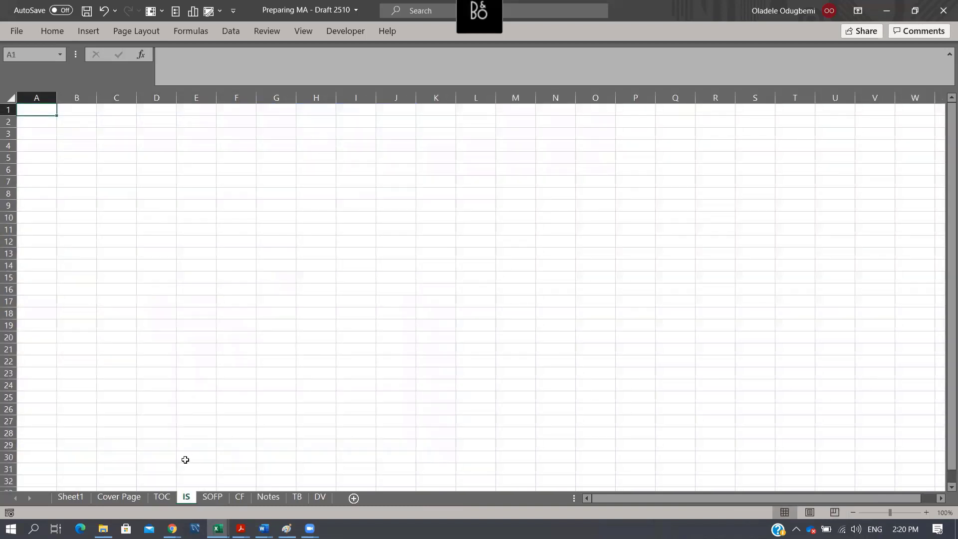
- Return to the Cover Page and inspect the Year, Current Period and Comparative Period cells
left_click(120, 496)
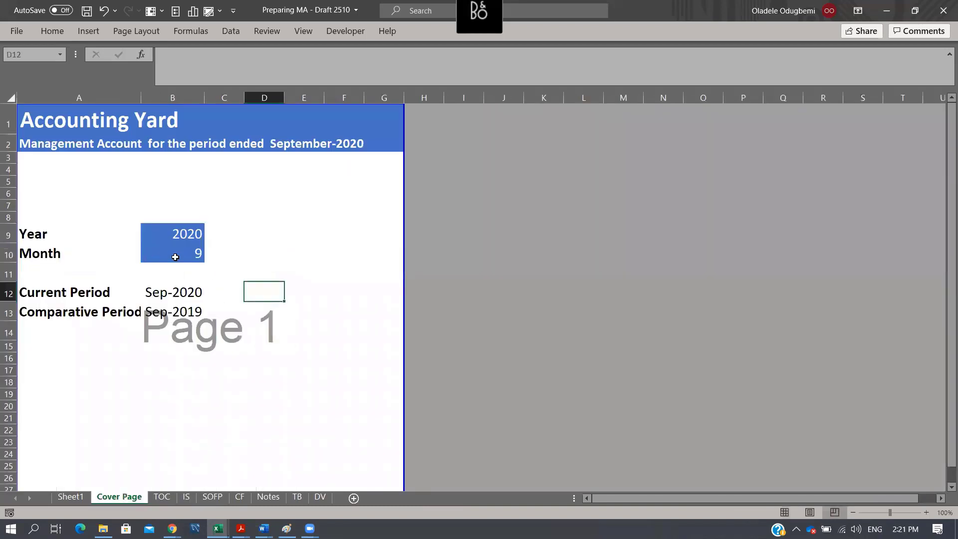
left_click(183, 238)
left_click(187, 292)
left_click(189, 312)
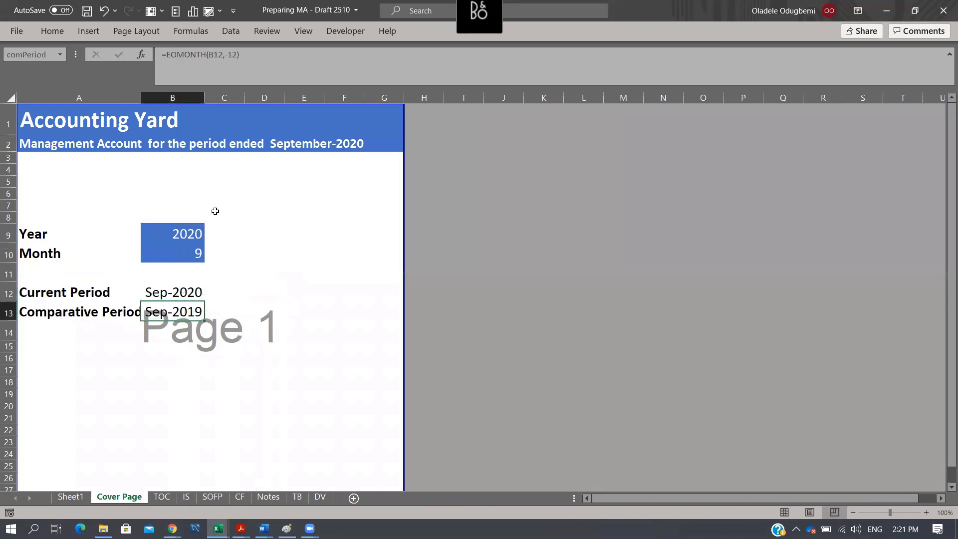
- Set the reporting Year to 2023 and the Month to 6 on the Cover Page
left_click(199, 234)
left_click(210, 237)
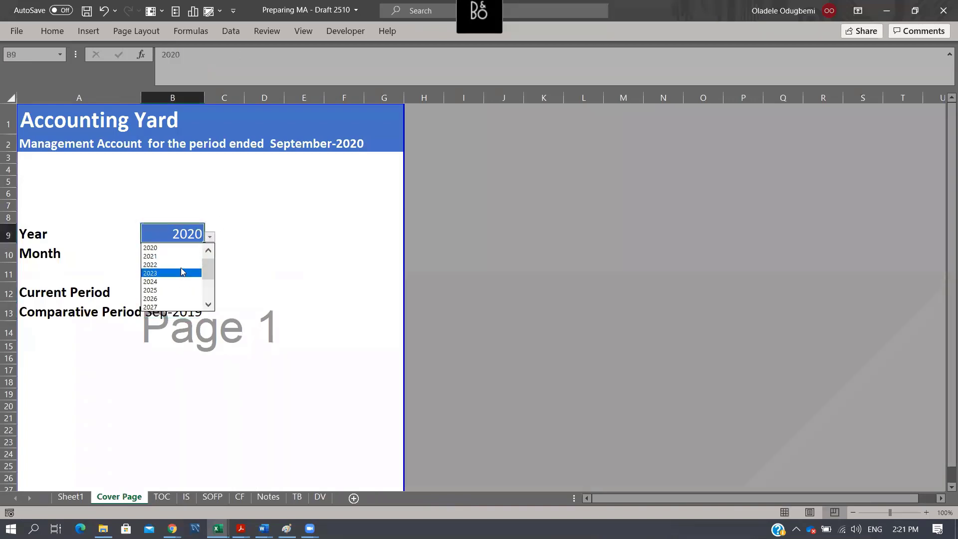
left_click(181, 273)
left_click(198, 254)
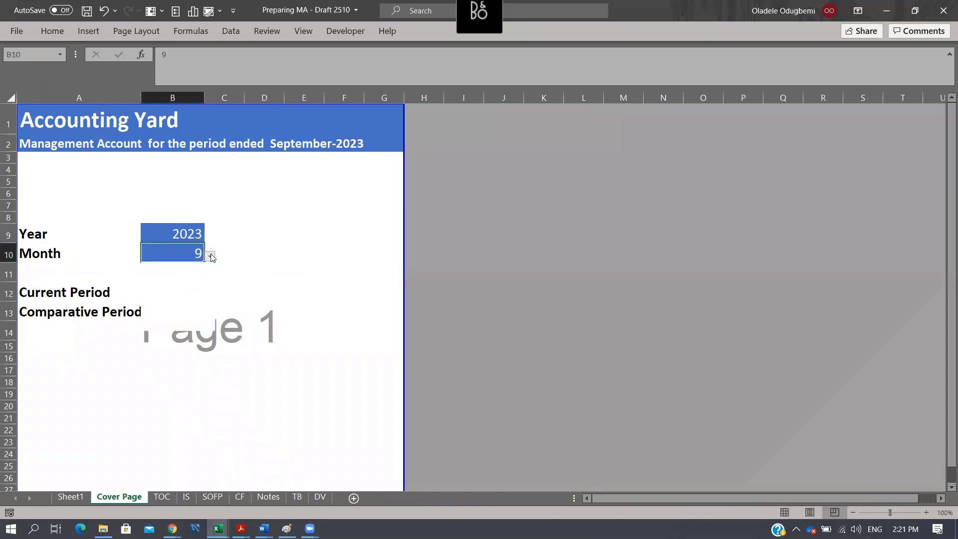
left_click(210, 256)
left_click(175, 274)
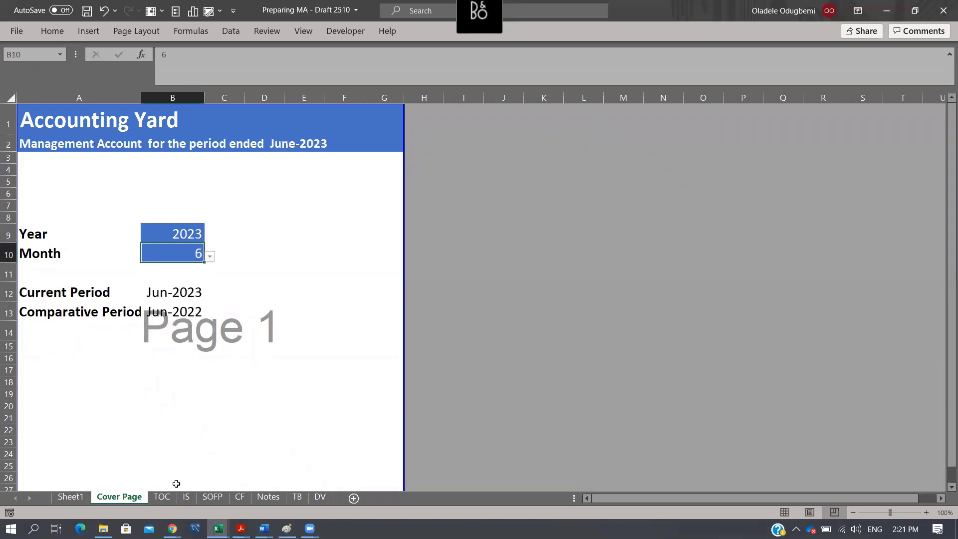
- Review the draft's table of contents and Cover Page, minimizing the "Preparing Management Account - Role of Excel 2510" workbook
left_click(162, 497)
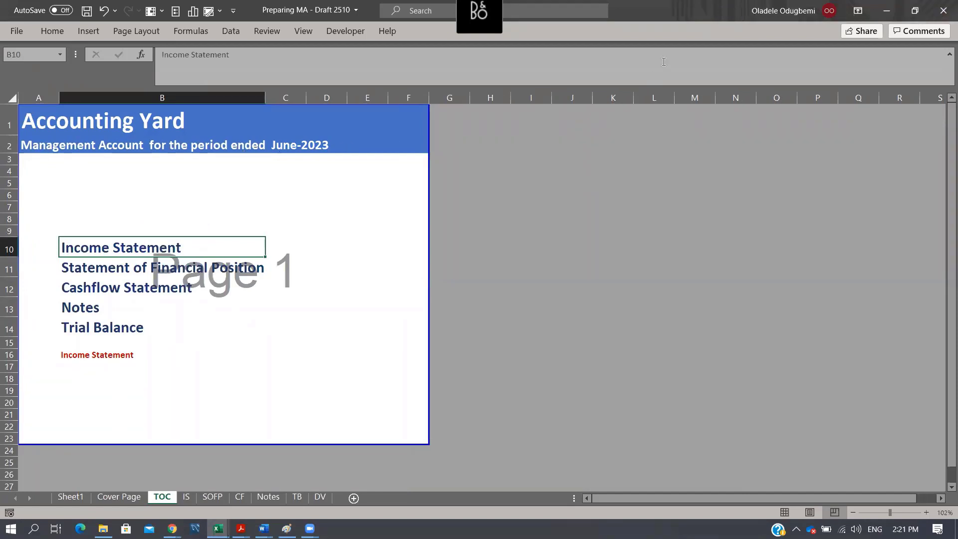
key("alt+Tab")
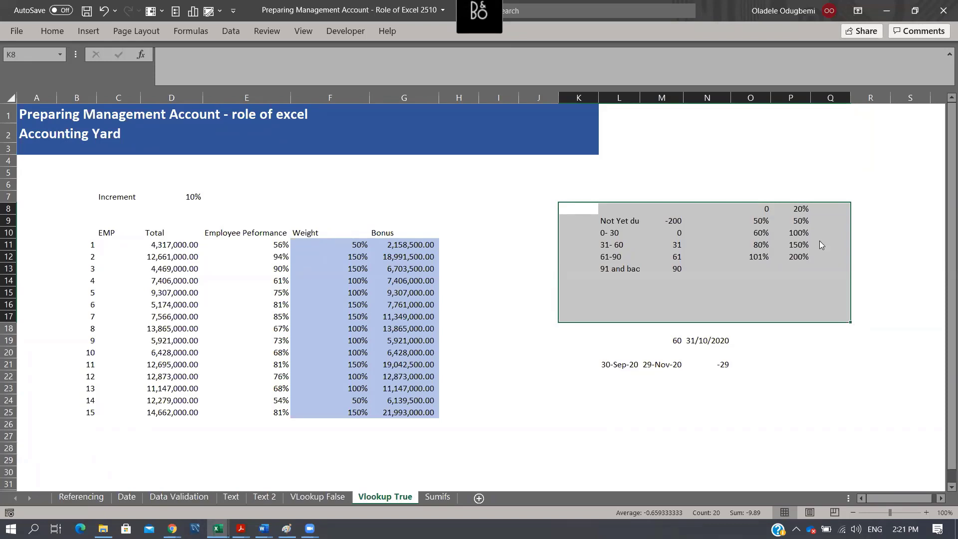
key("alt+Tab")
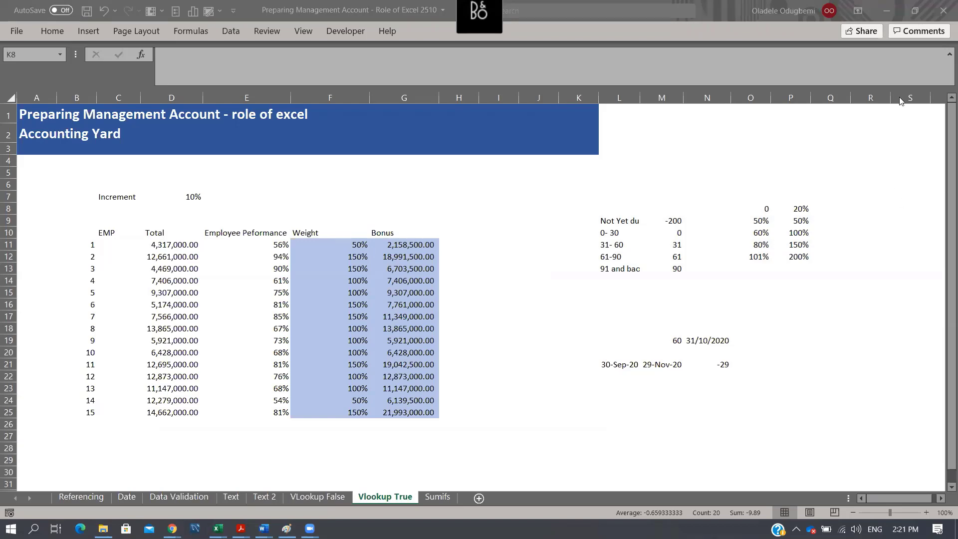
left_click(887, 11)
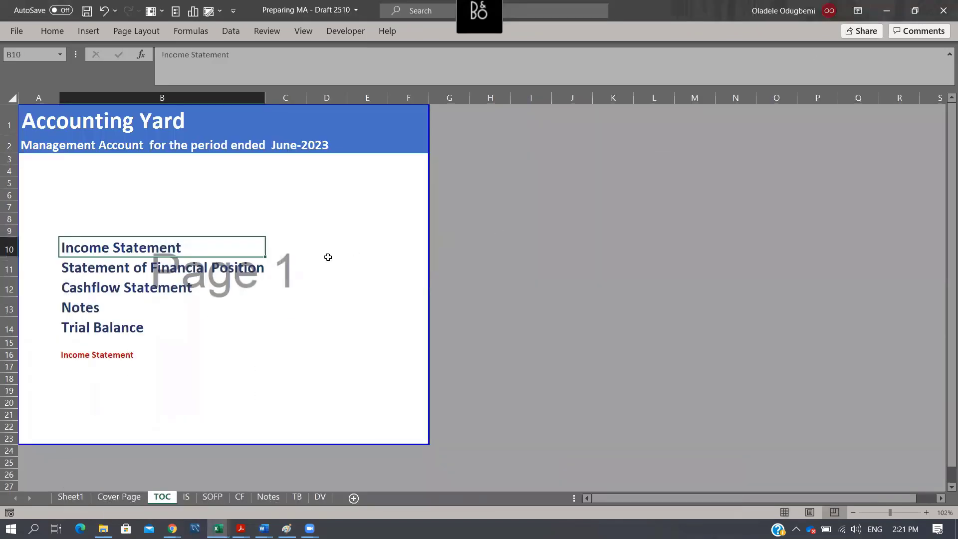
left_click(132, 303)
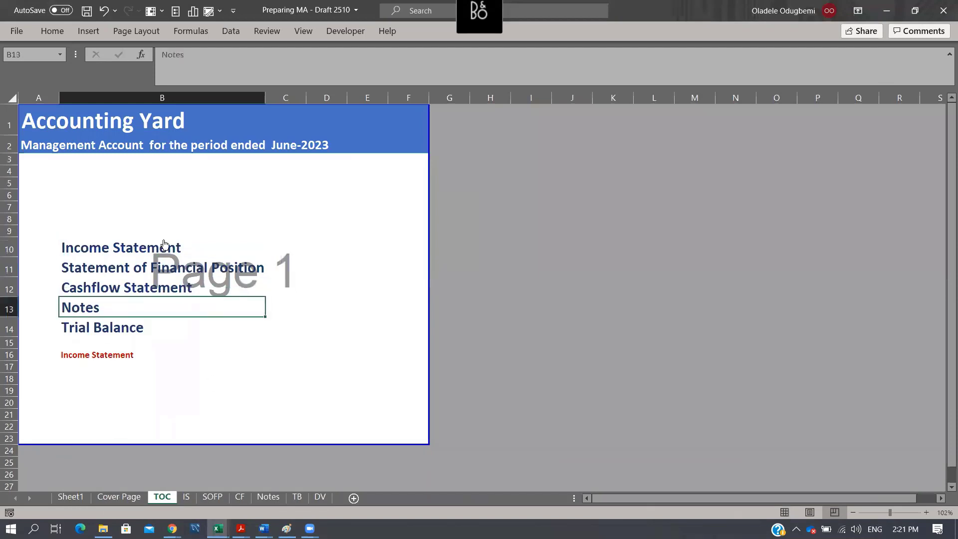
left_click(134, 498)
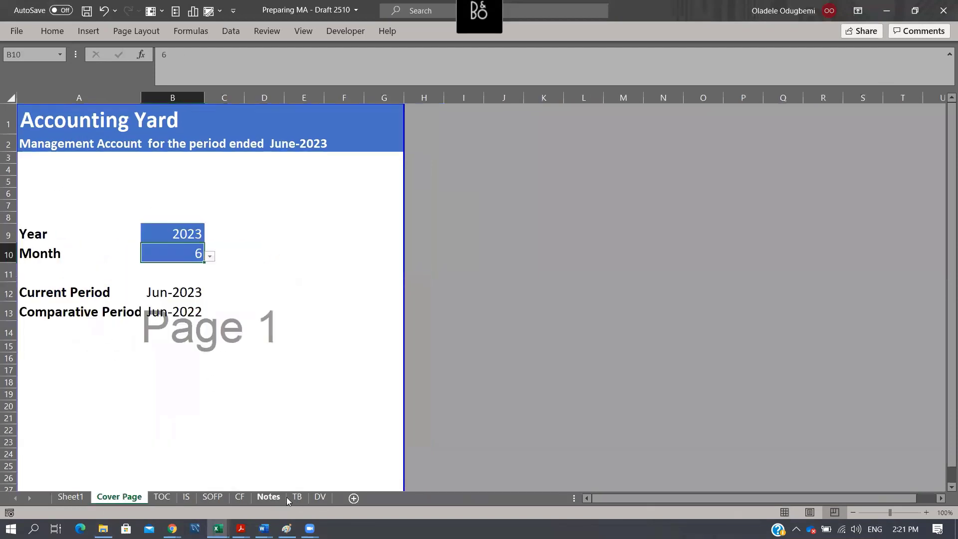
- Enter the workflow labels TB, Notes and FS in cells I9 to K9 of the TB sheet
left_click(297, 497)
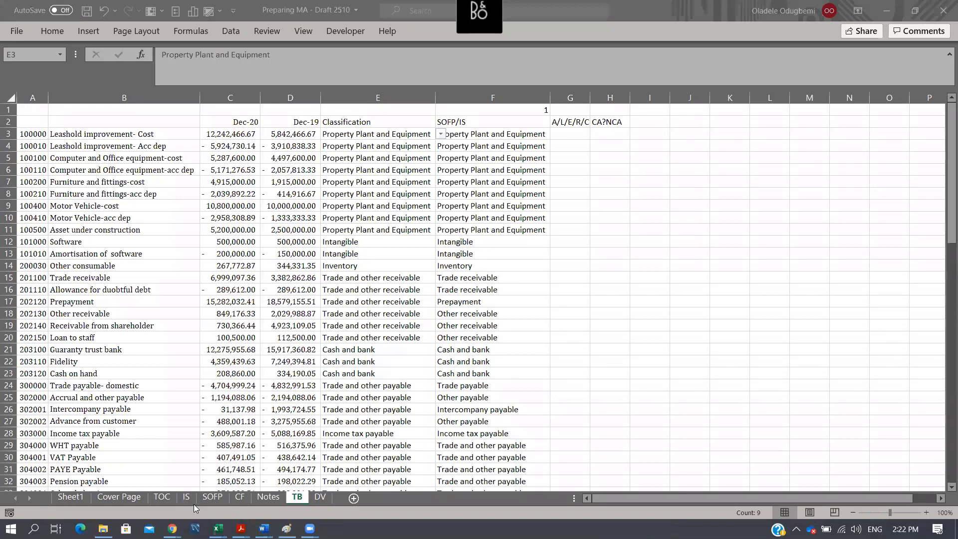
left_click(658, 206)
type("TB")
key("Return")
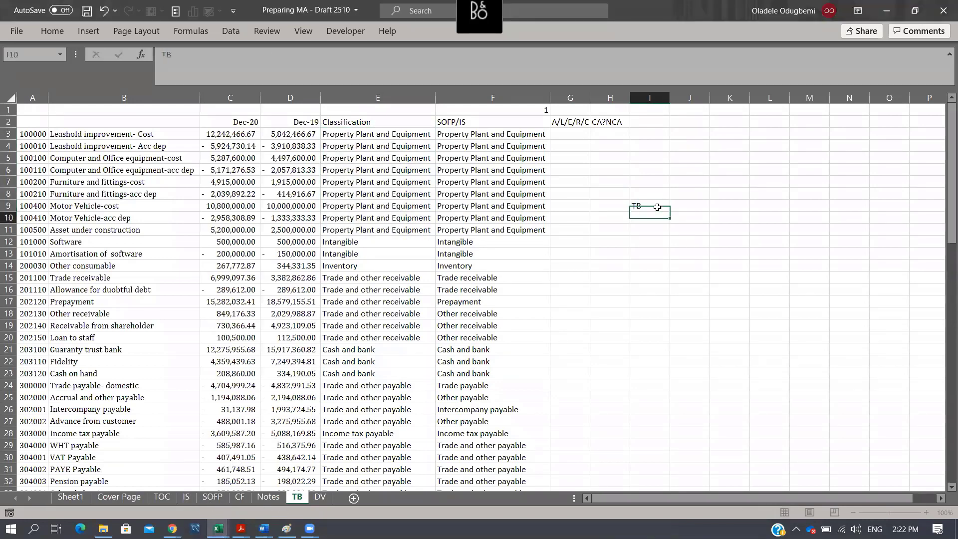
key("Up")
key("Right")
type("Notes")
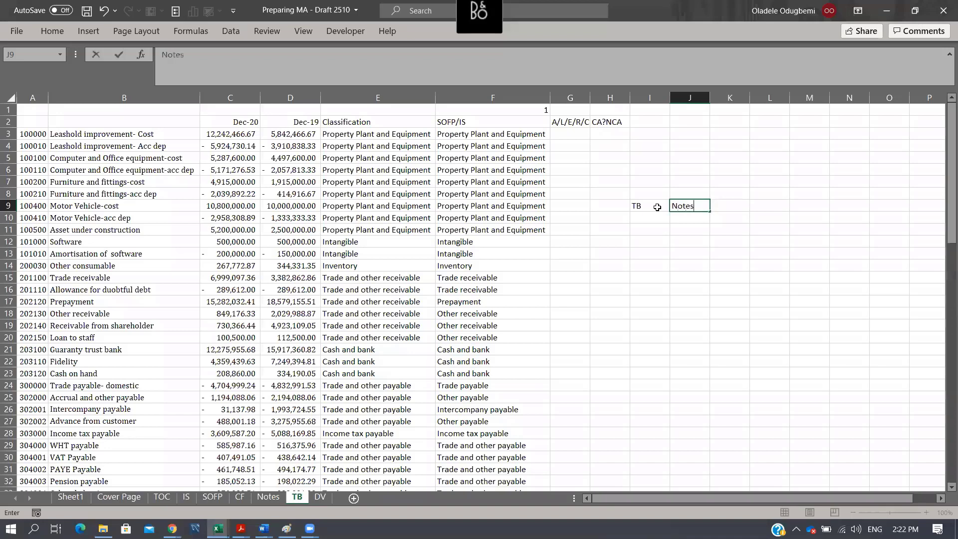
key("Return")
key("Up")
key("Right")
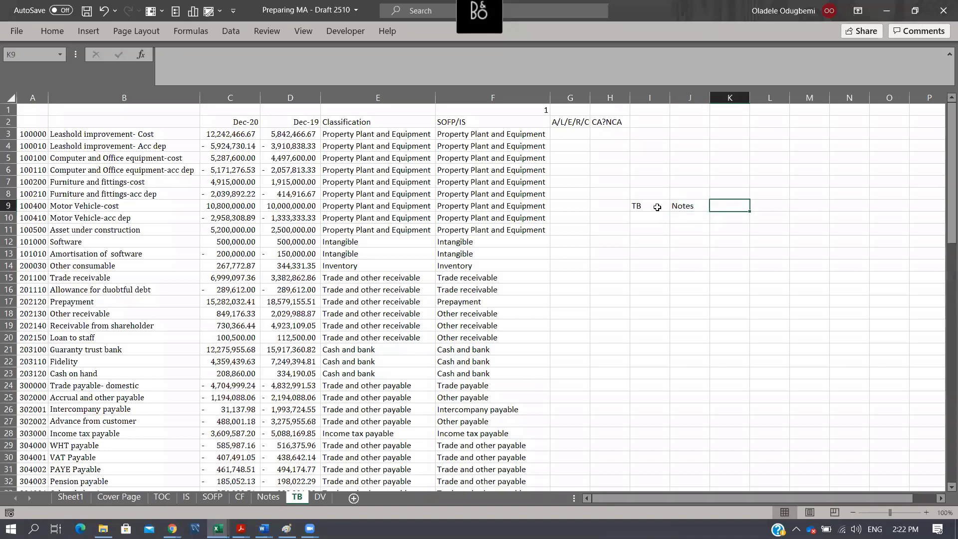
type("FS")
key("Up")
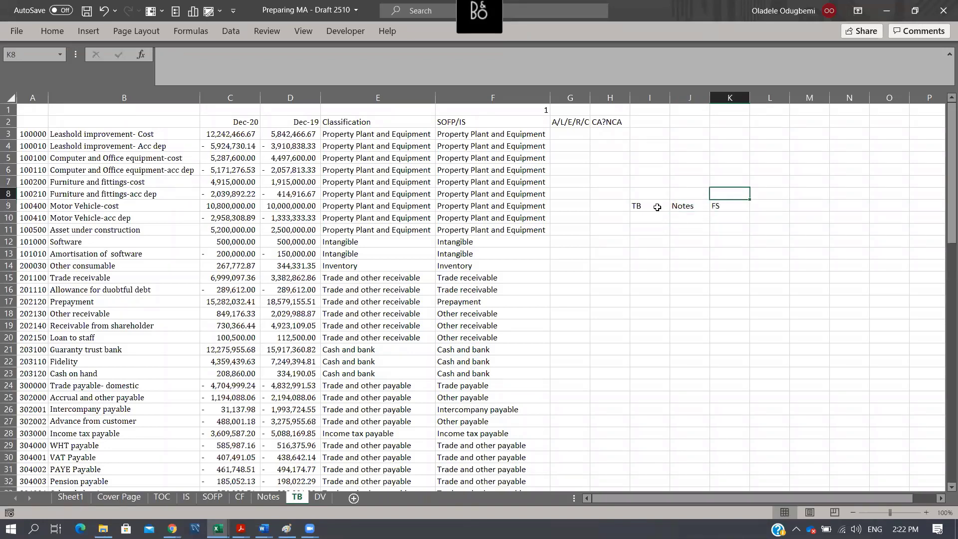
- List the financial statements IS, BS/SOFP and CF in cells L9 to L11, beside the FS label
key("Up")
key("Down")
key("Down")
key("Right")
type("IS")
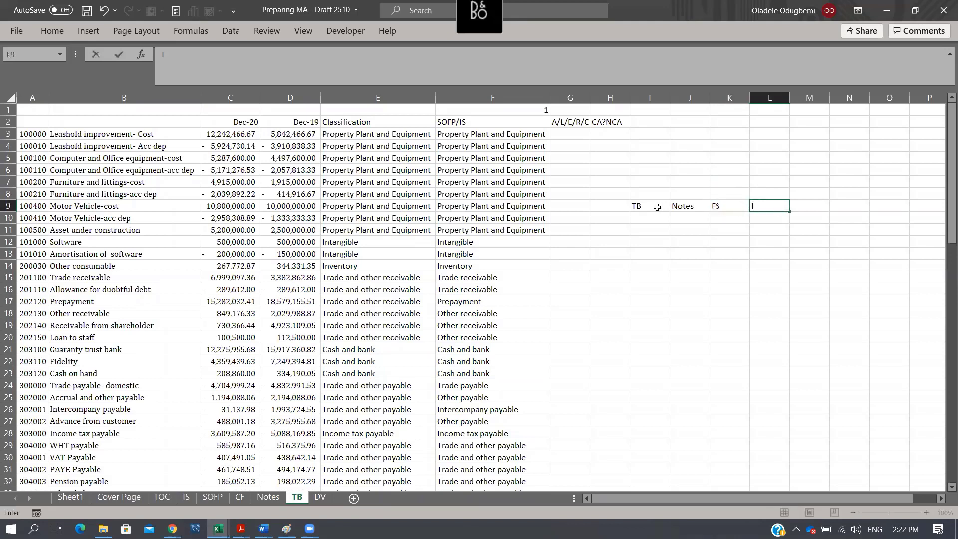
key("Return")
type("B")
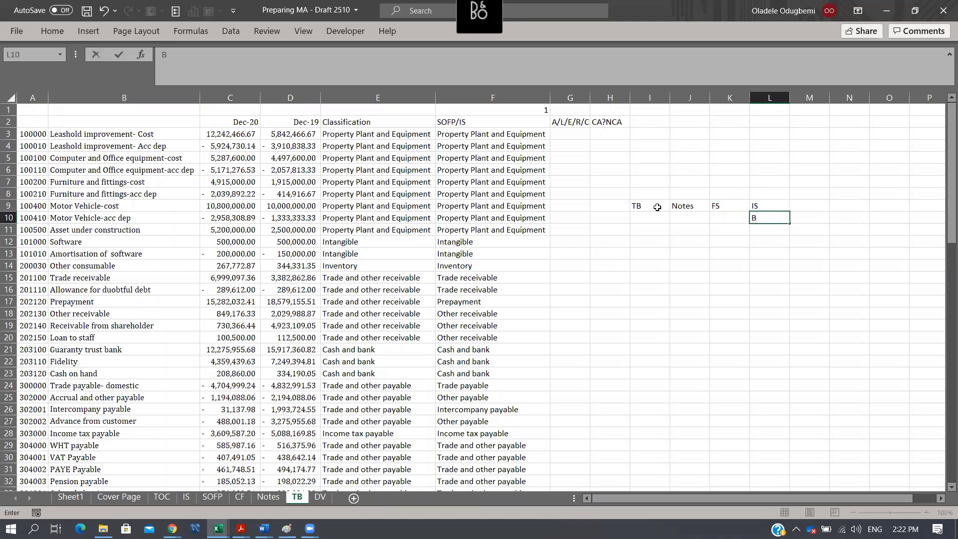
type("S/SOFP")
key("Return")
type("CF")
key("Return")
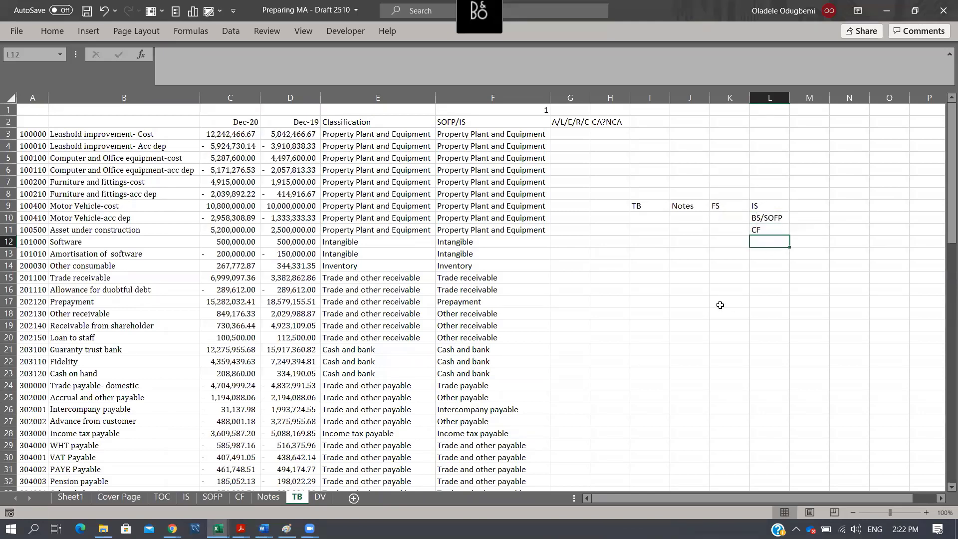
left_click_drag(757, 206, 761, 220)
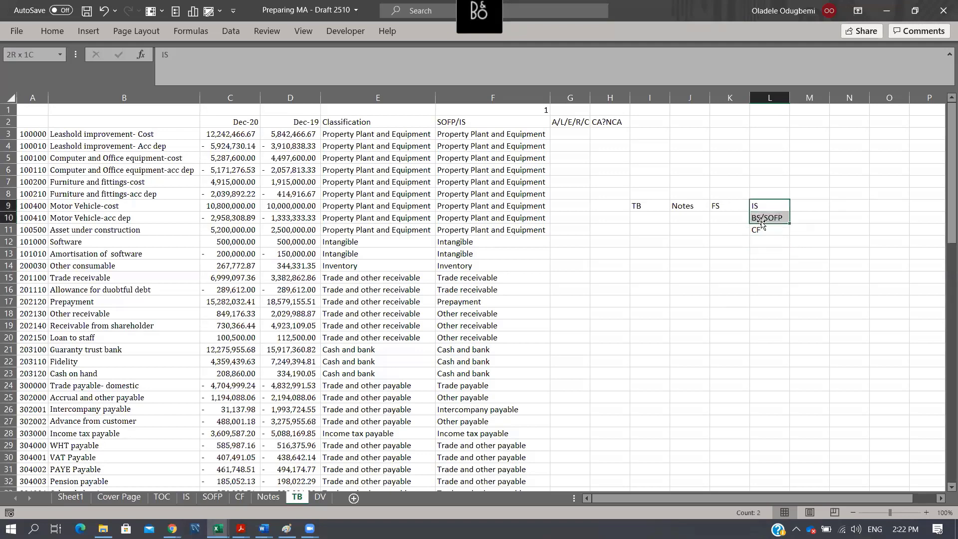
left_click(769, 232)
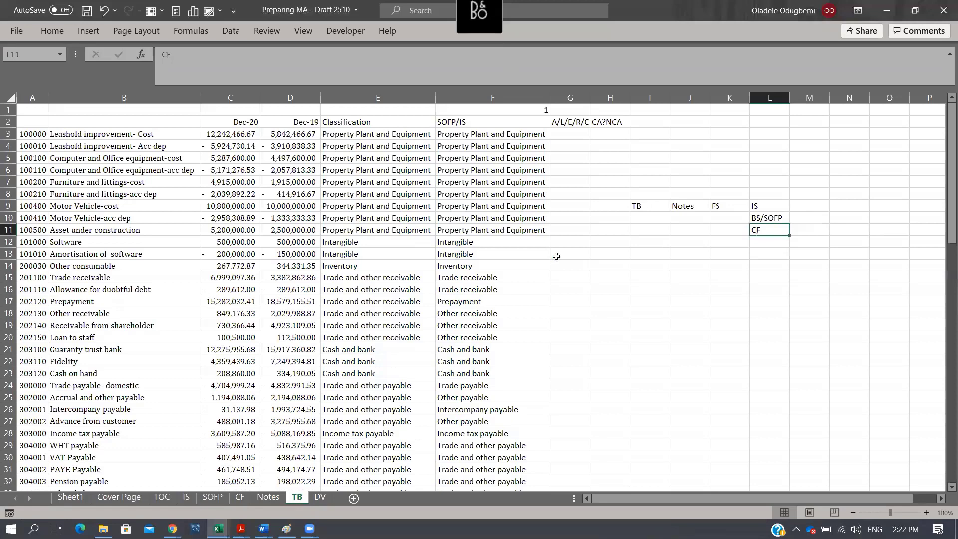
- Enter the column heading Actual in cell E4 of the IS sheet
left_click(187, 497)
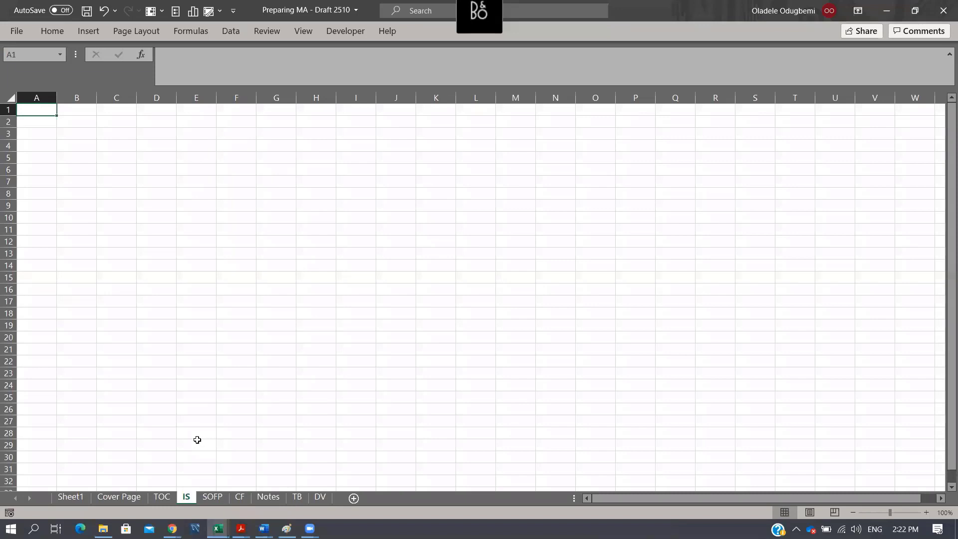
left_click(157, 138)
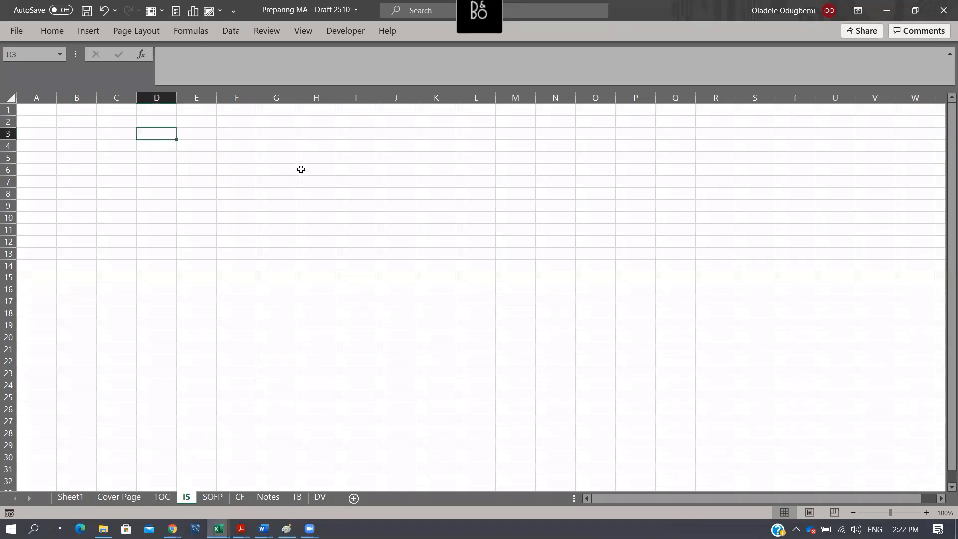
left_click(202, 139)
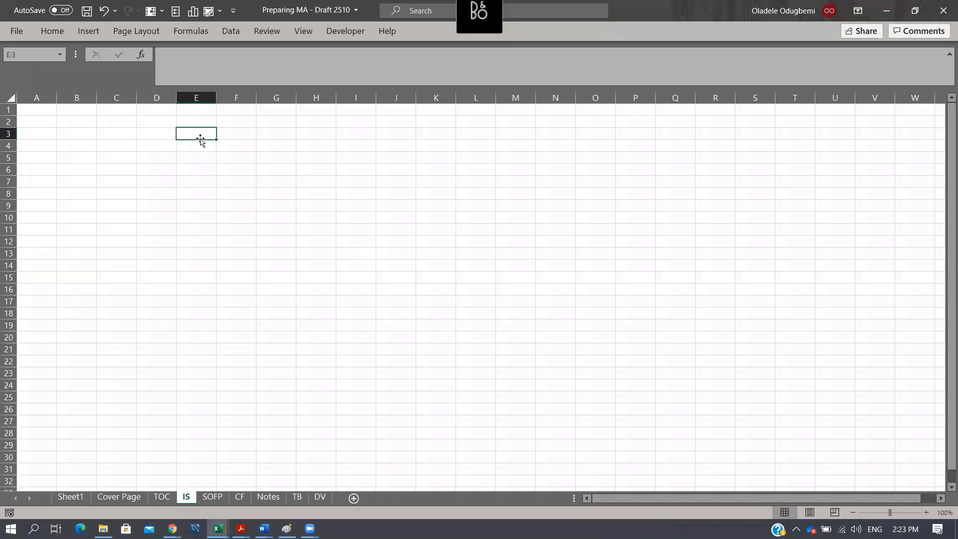
key("Down")
type("Actualk")
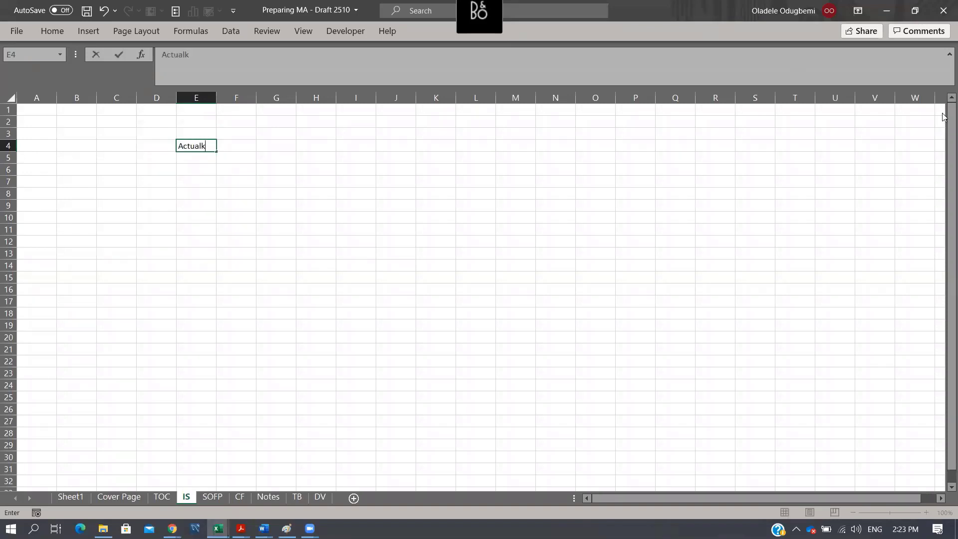
key("BackSpace")
key("Return")
key("Up")
key("Right")
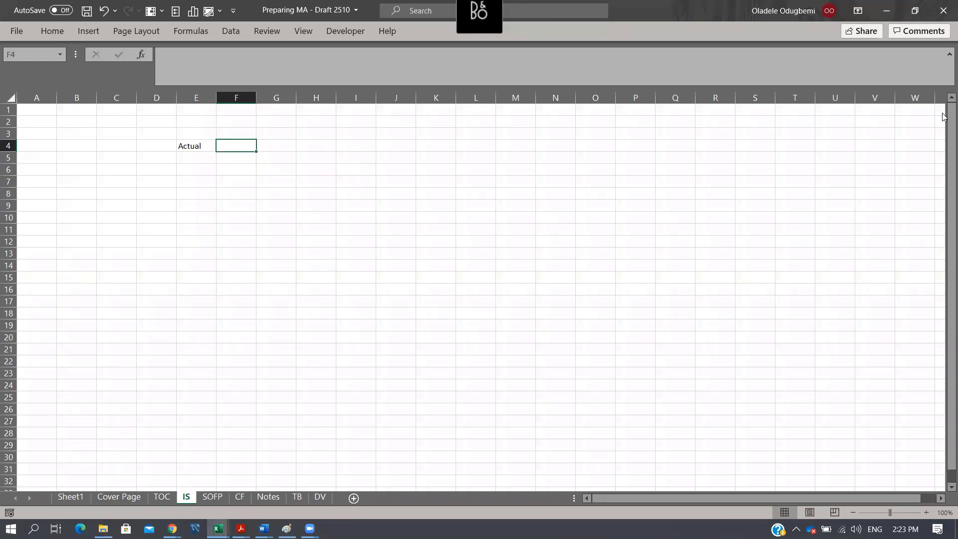
- Enter the heading "Compearative" in F4, widen column E and fit column F to its text
type("Comp")
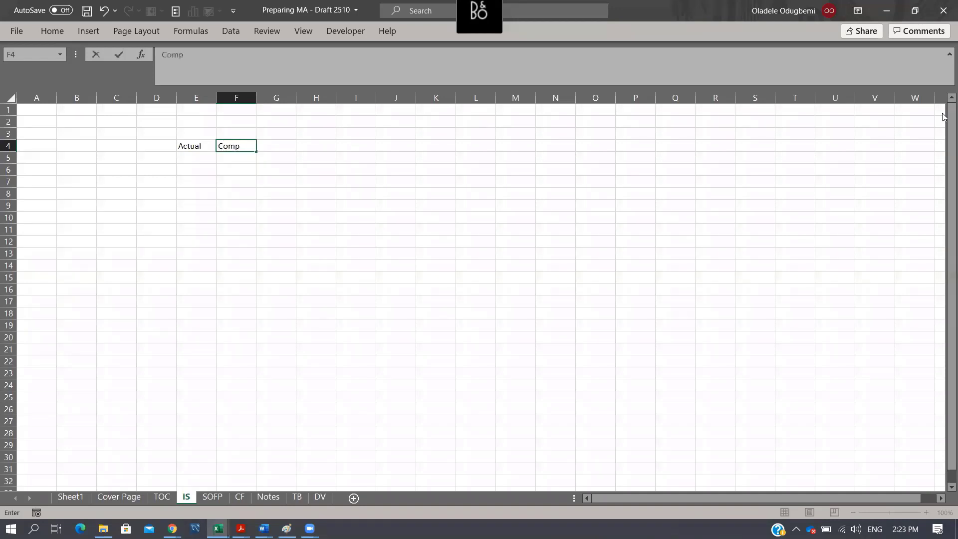
type("earative")
key("ctrl+Return")
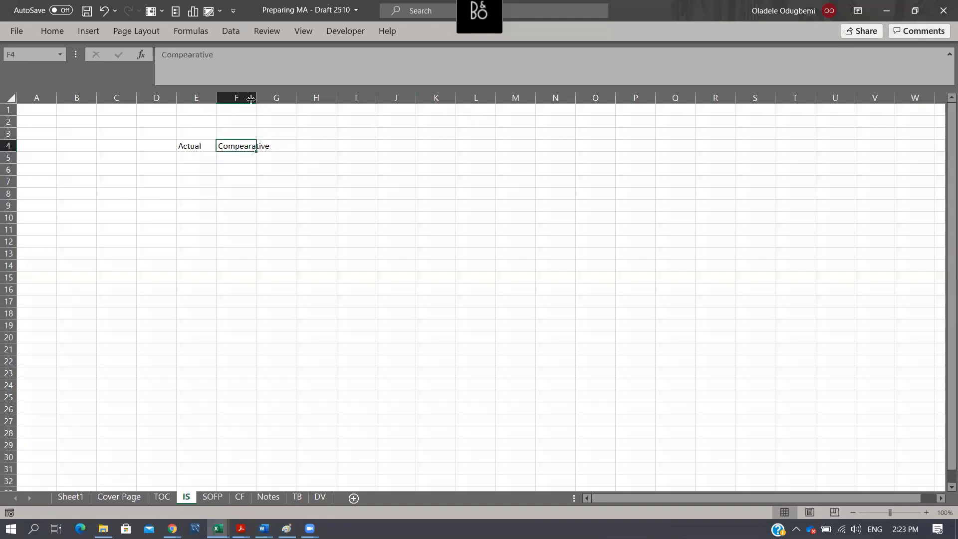
left_click_drag(256, 98, 225, 97)
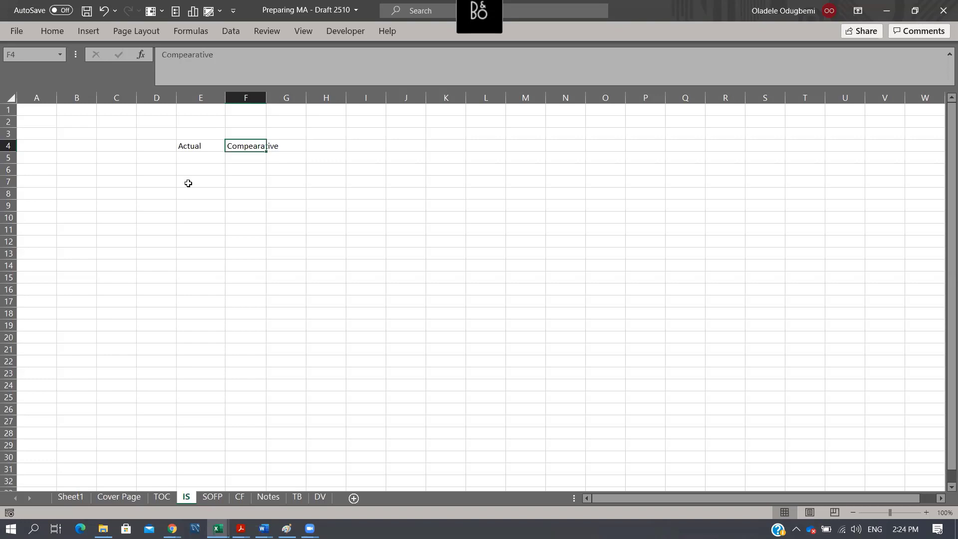
double_click(267, 100)
- Enter the currency label N in E5, below Actual, and copy it to F5
left_click(190, 158)
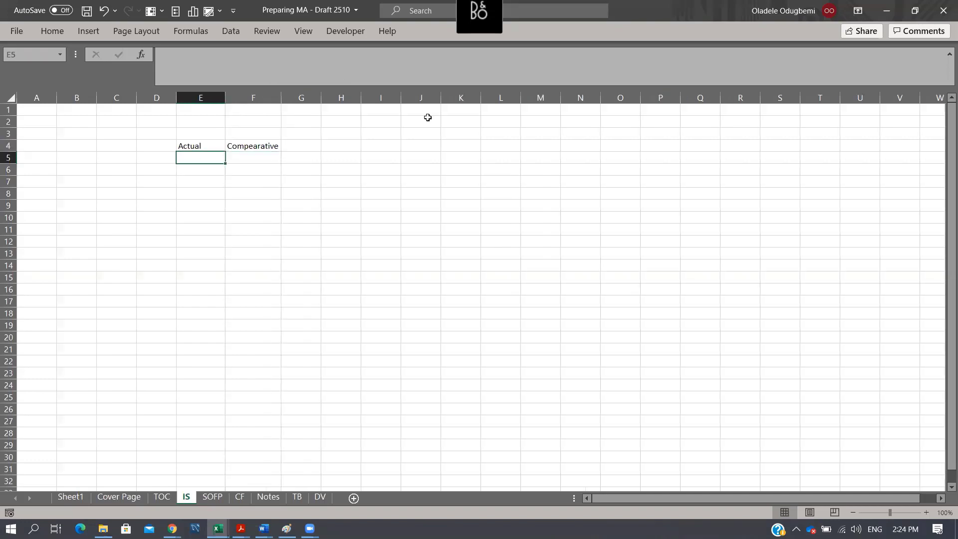
type("N")
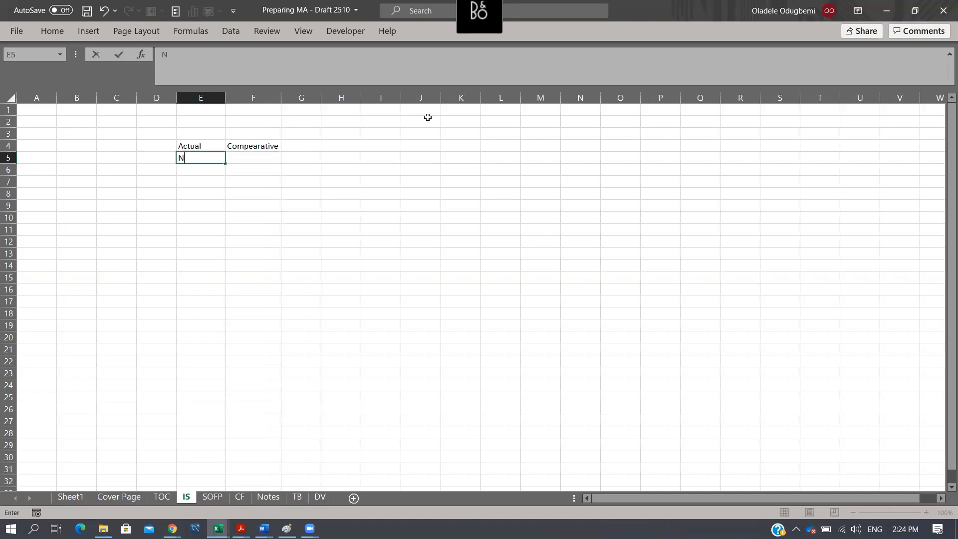
key("Return")
key("Up")
key("ctrl+c")
key("Right")
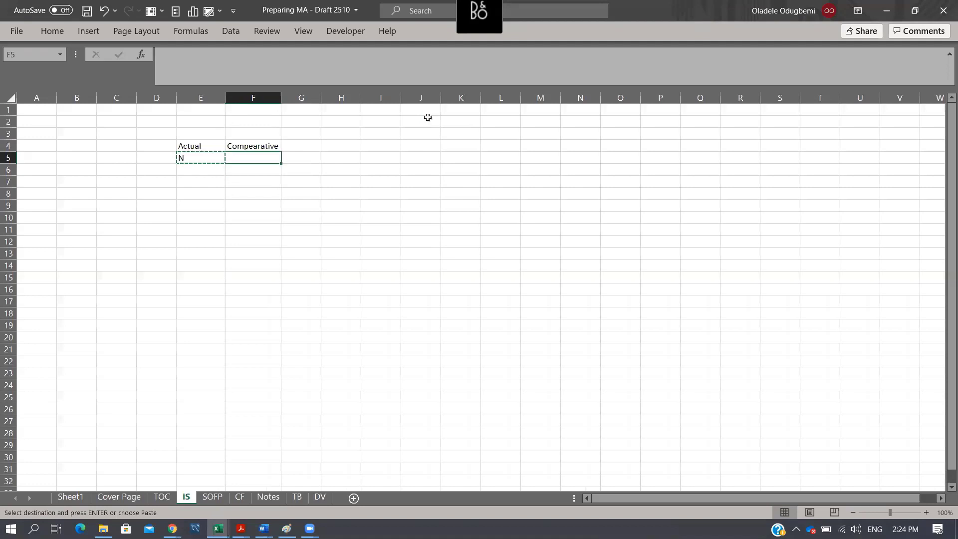
key("Return")
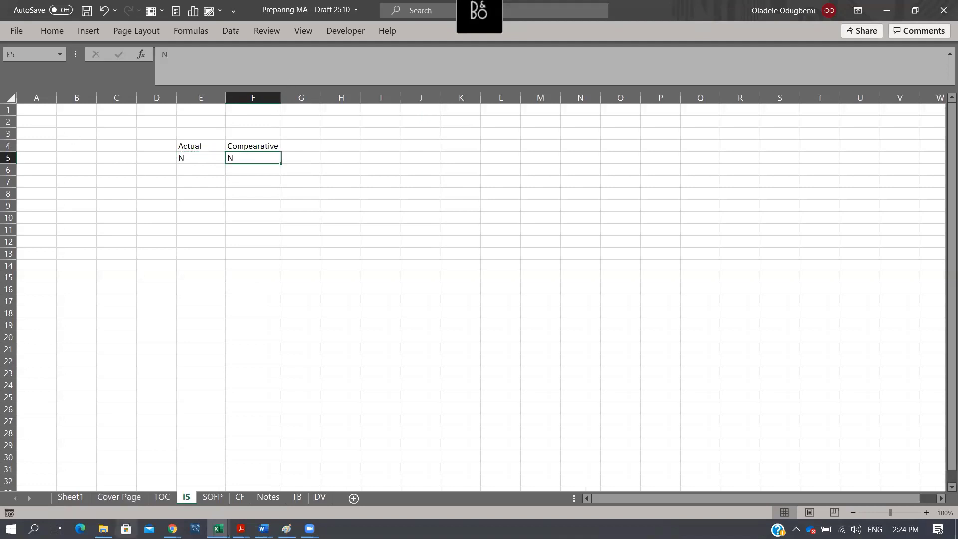
- Copy title rows 1 and 2 from the Cover Page sheet to the first two rows of the IS sheet
left_click(118, 497)
left_click_drag(9, 140, 9, 145)
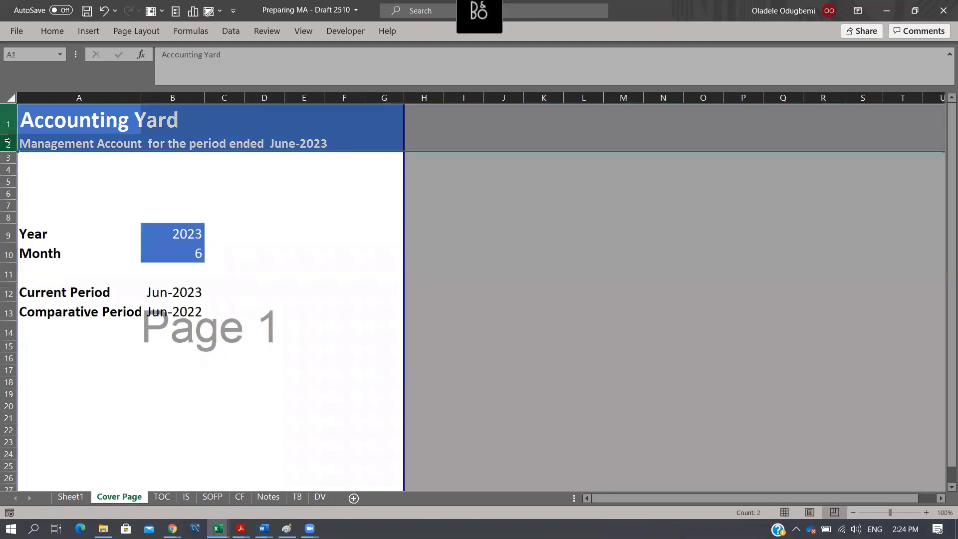
key("ctrl+c")
left_click(185, 497)
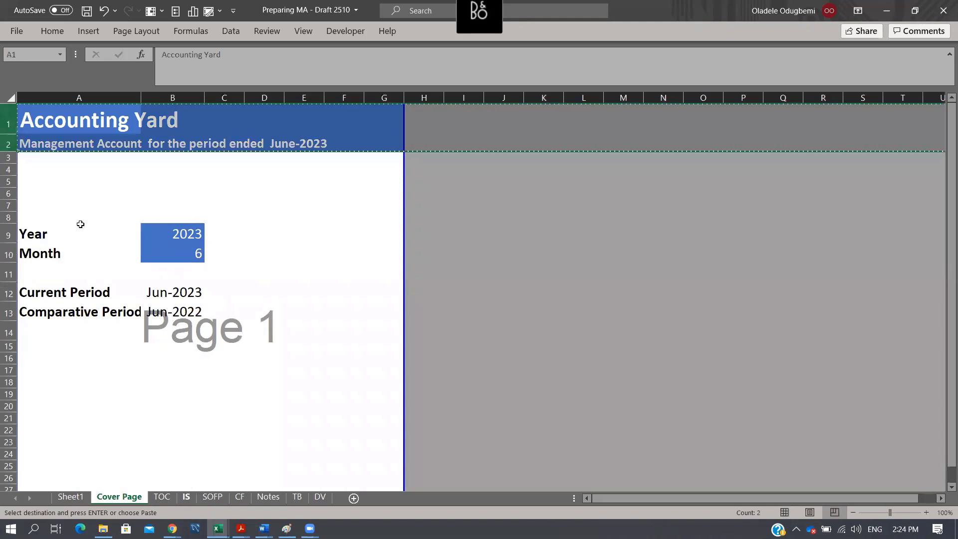
left_click(8, 110)
key("ctrl+v")
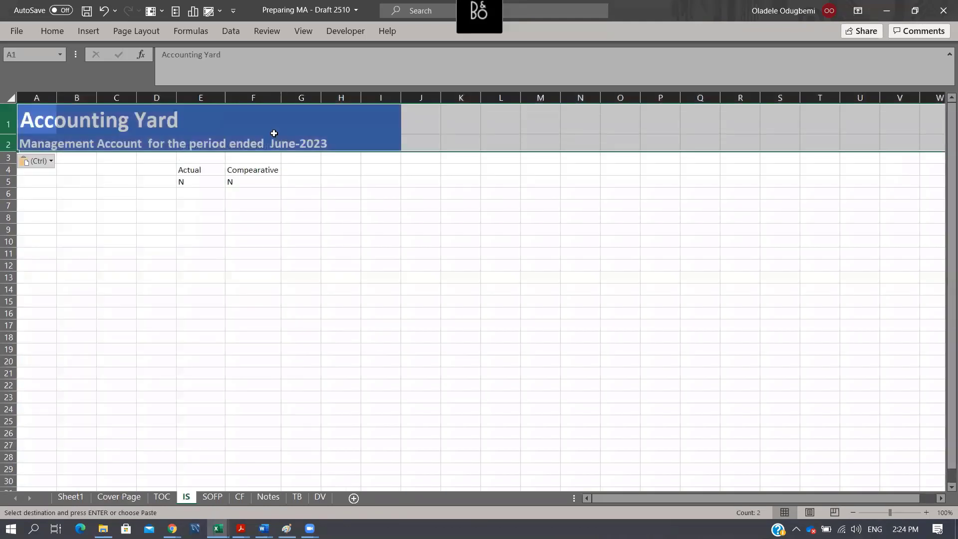
left_click(41, 140)
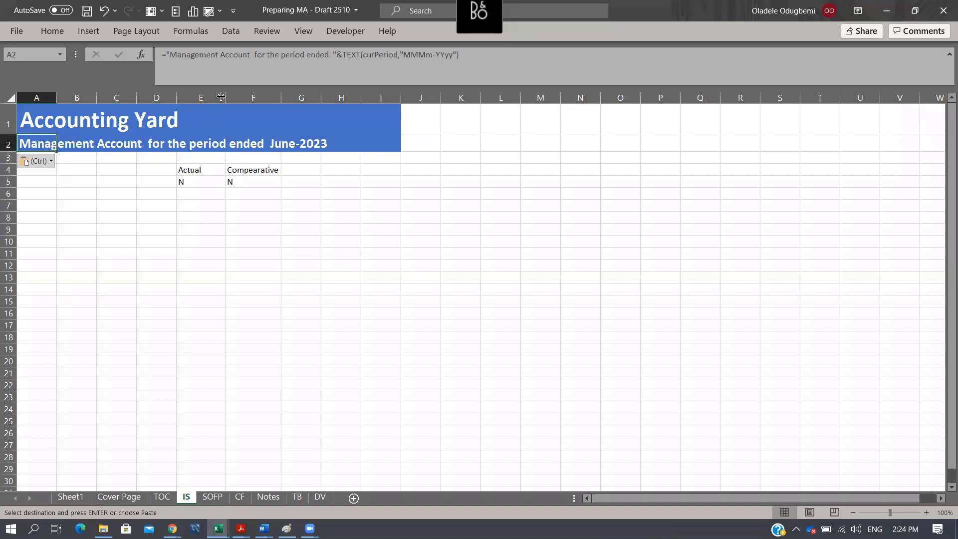
- Widen columns E and F to the same width, and centre and bold the headings in E4:F5
left_click_drag(223, 96, 300, 95)
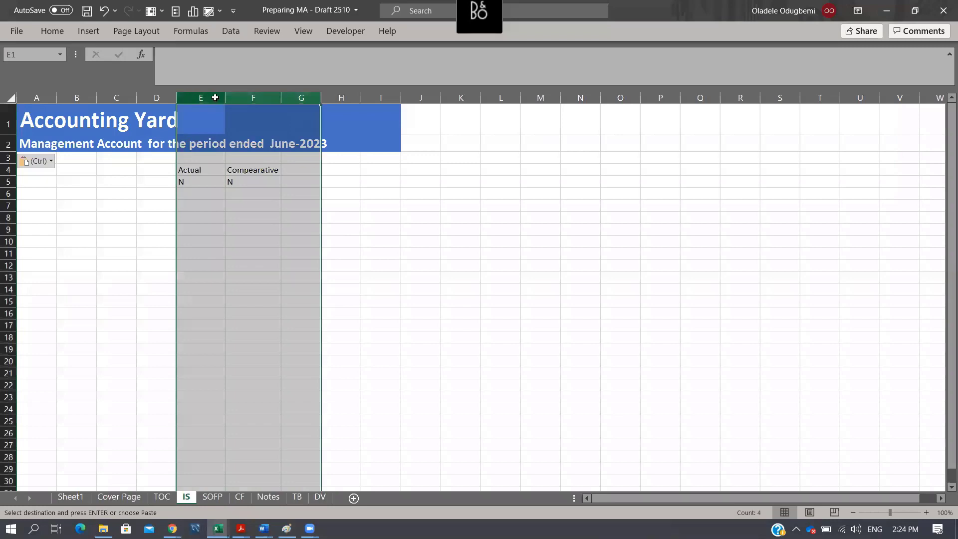
left_click_drag(215, 97, 302, 100)
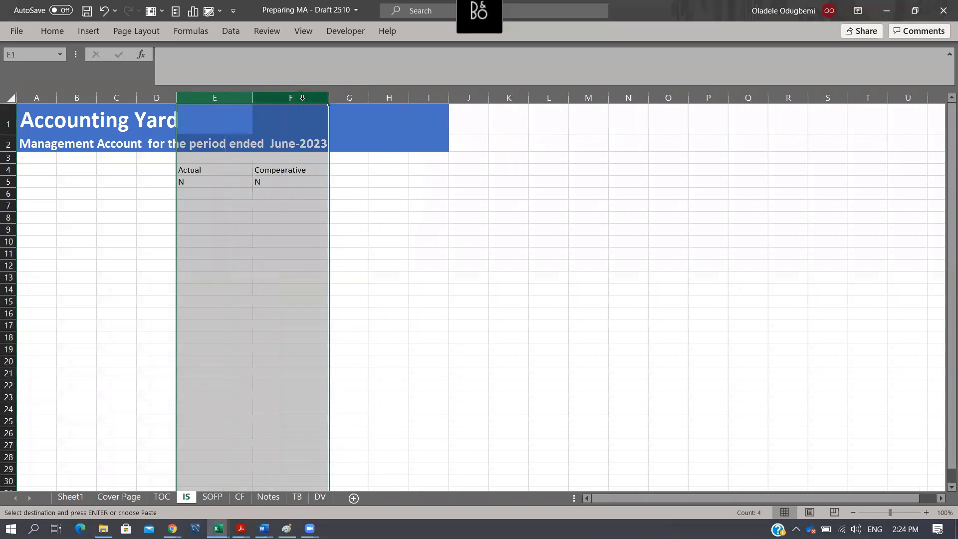
left_click_drag(200, 171, 292, 182)
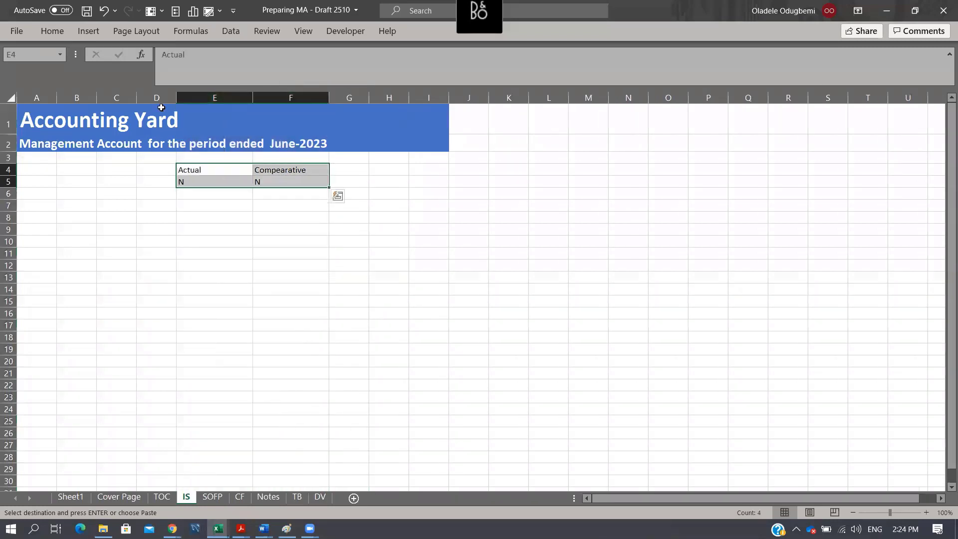
left_click(59, 34)
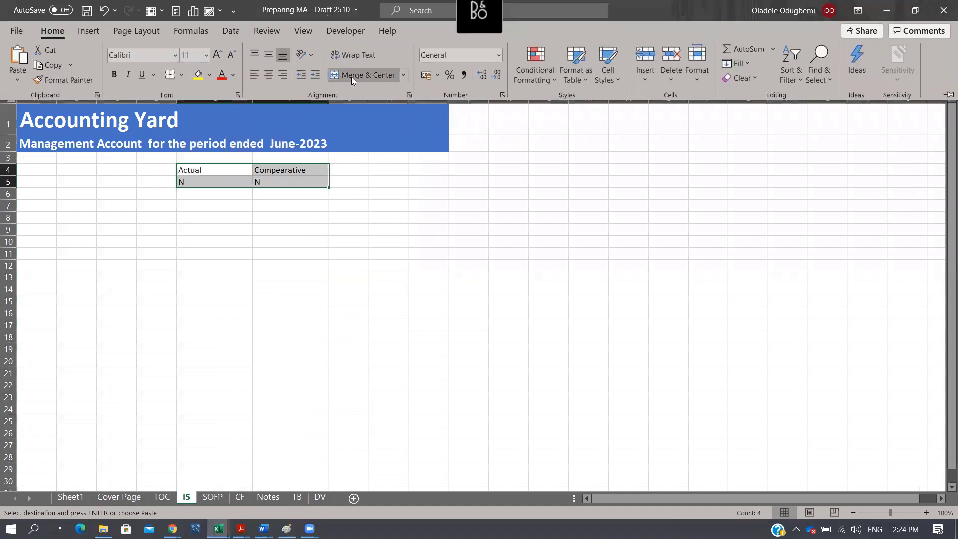
left_click(269, 74)
key("ctrl+b")
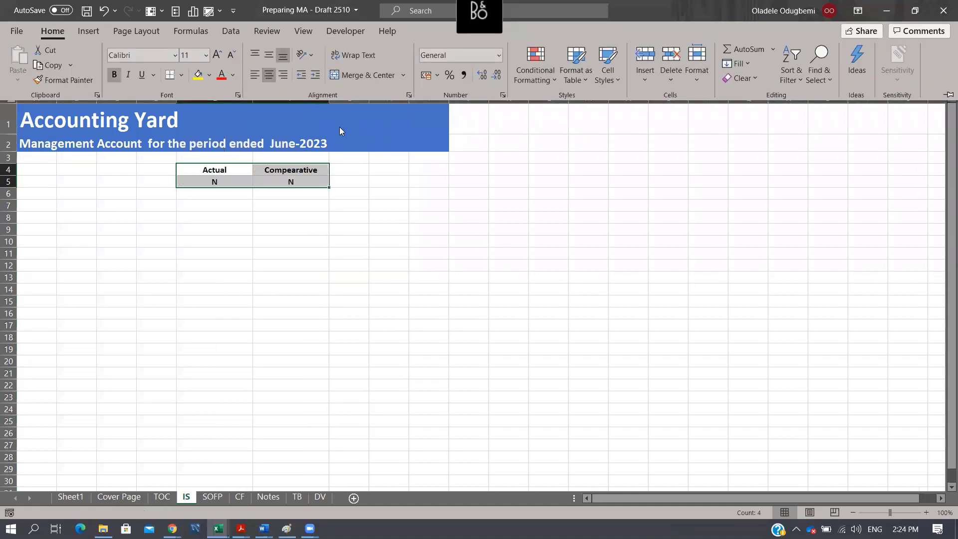
left_click(340, 131)
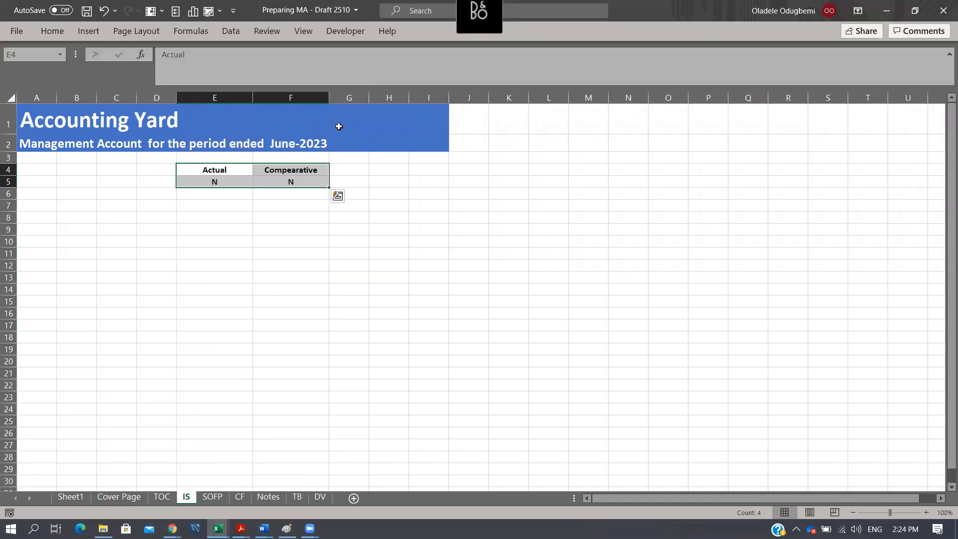
left_click(348, 278)
- Enter the formula =curPeriod in E6, under the Actual heading
left_click(213, 193)
type("=")
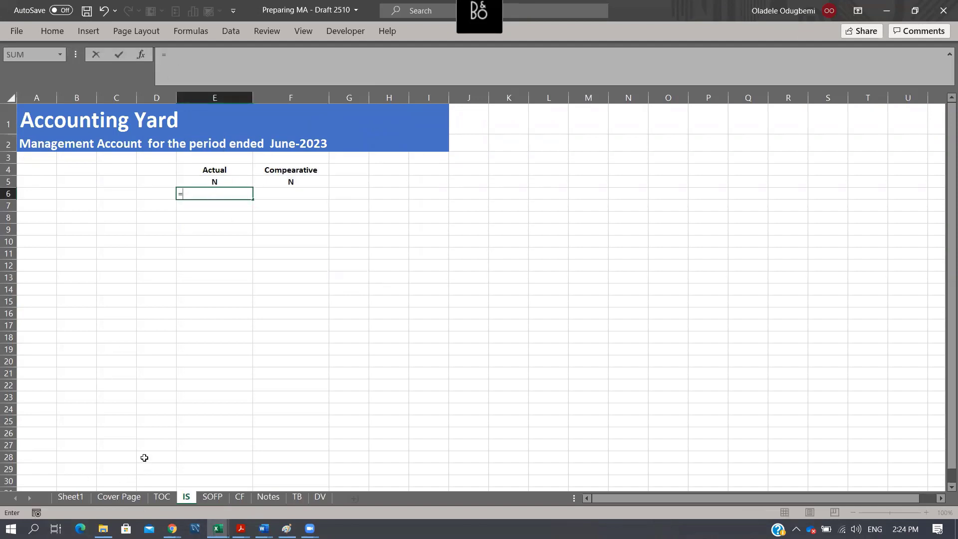
type("comp")
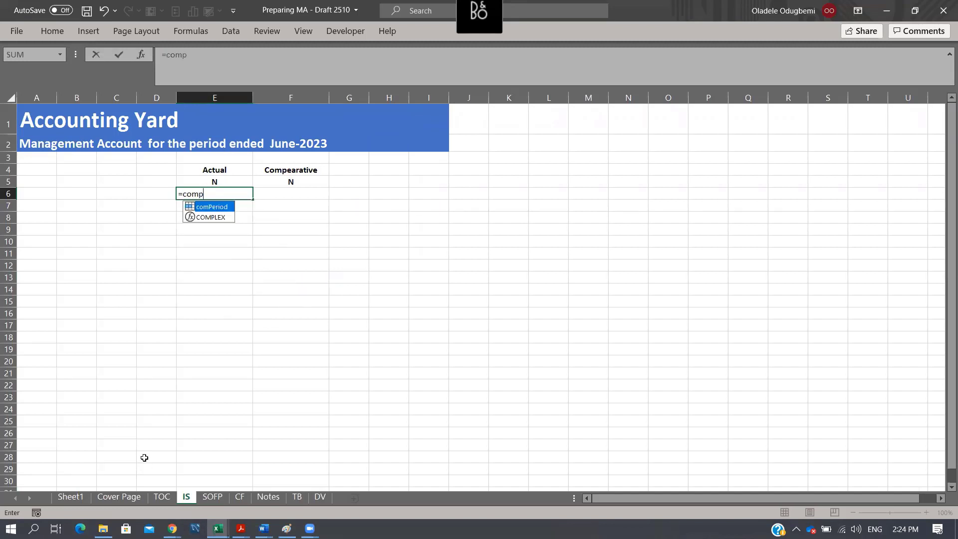
key("Escape")
type("=cur")
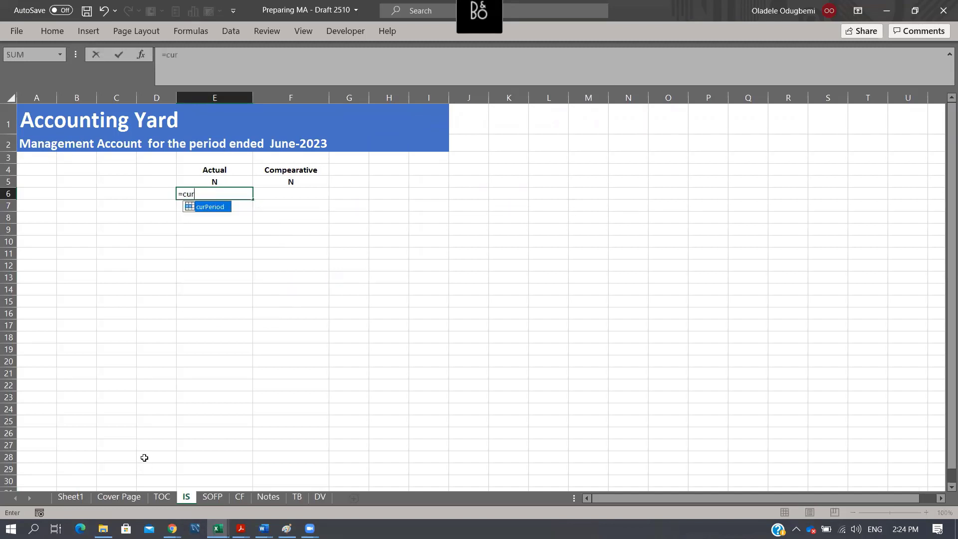
key("Tab")
key("Return")
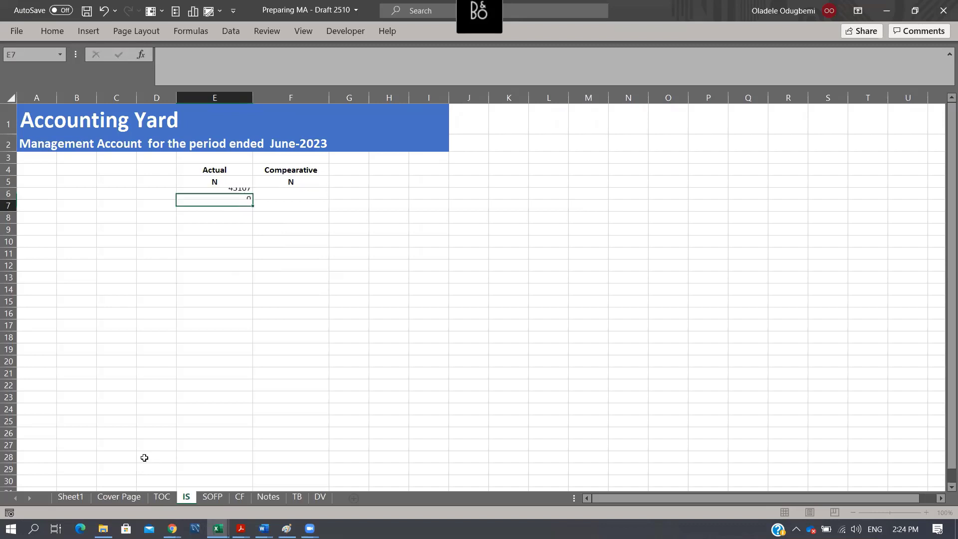
- Enter the formula =comPeriod in F6, under the Compearative heading
key("Up")
key("Right")
type("=comp")
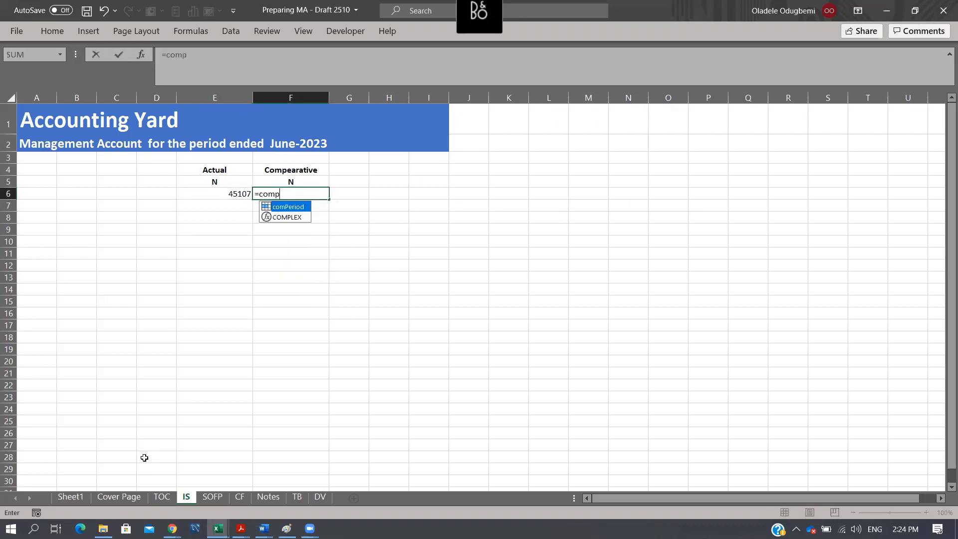
key("Tab")
key("Return")
key("Up")
key("Left")
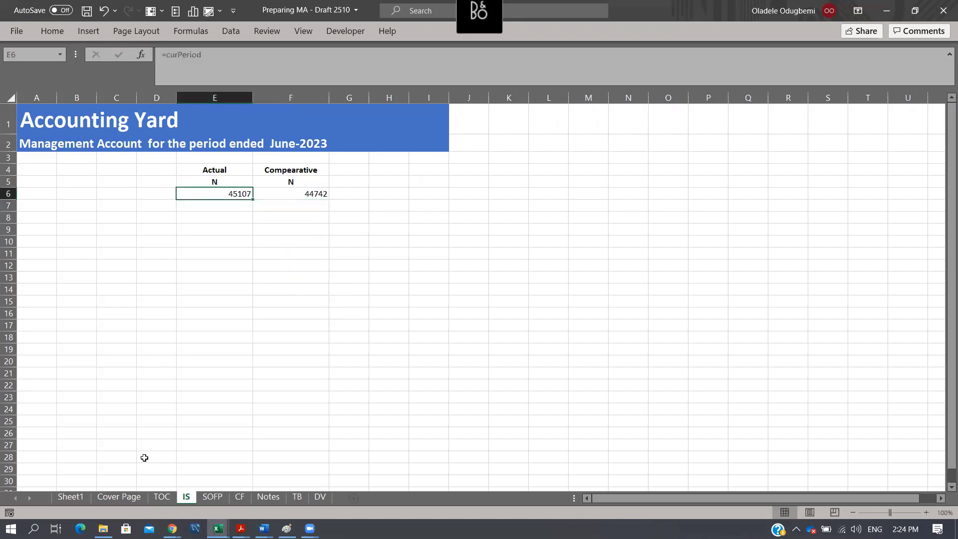
key("shift+Right")
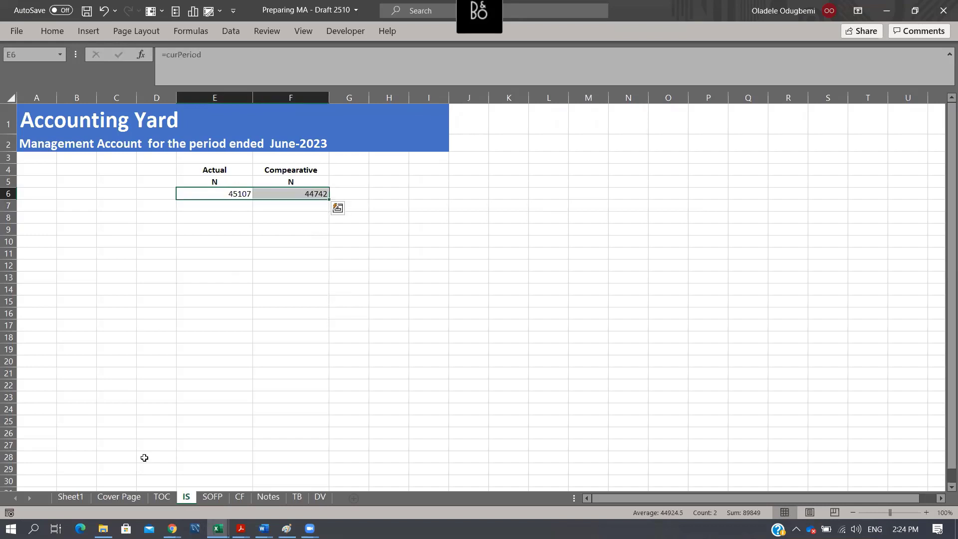
- Enter the sample dates 1 jan 1900 in N3 and 31/10/2020 in N5
left_click(631, 157)
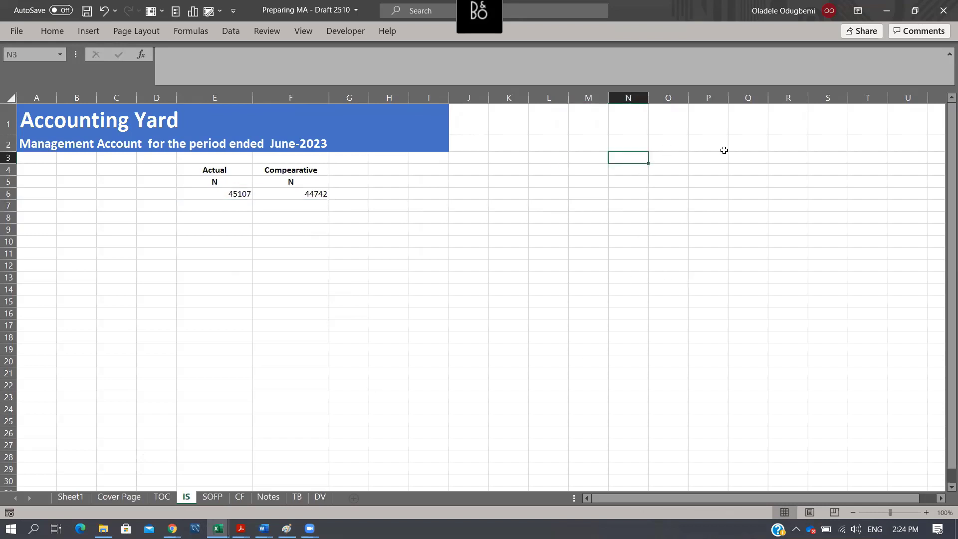
type("1 jan 1900")
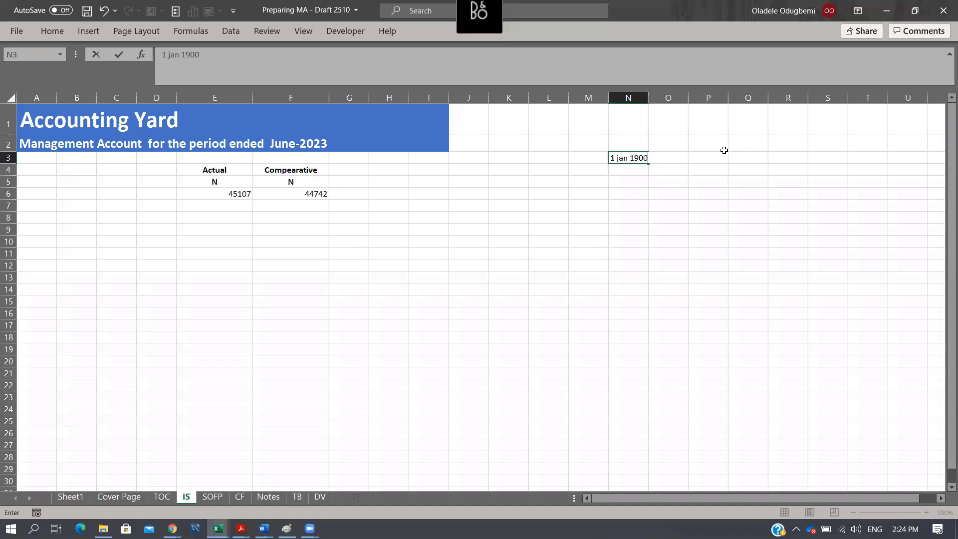
key("Return")
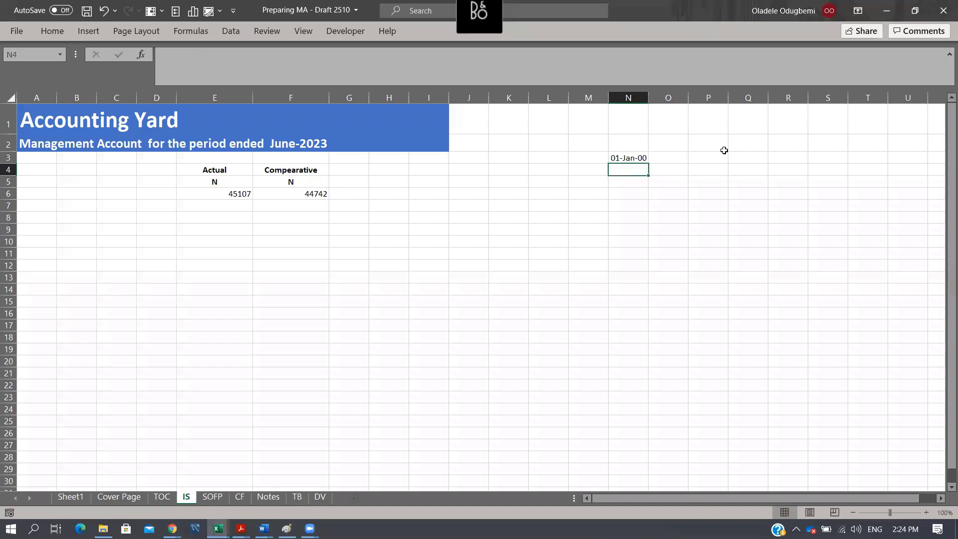
key("Down")
type("31/10/2020")
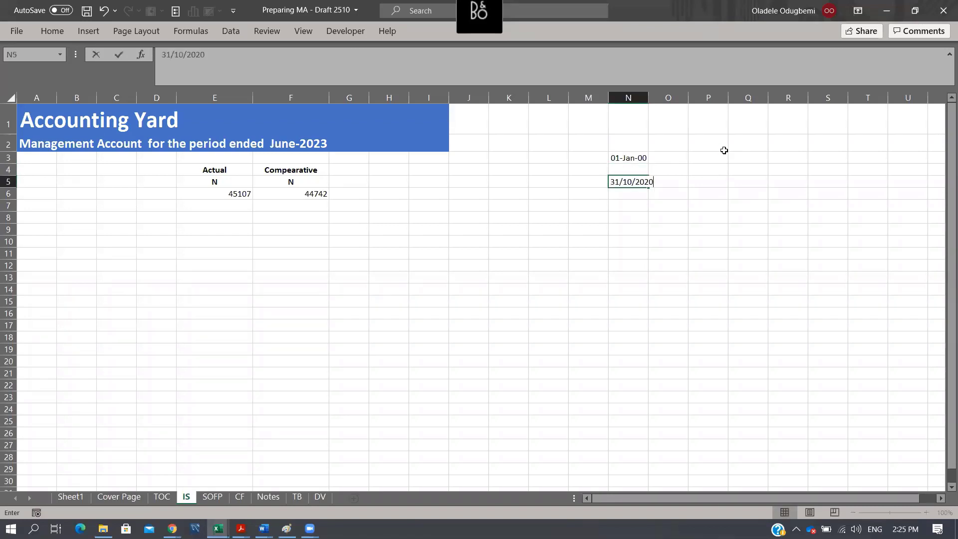
key("Return")
key("Up")
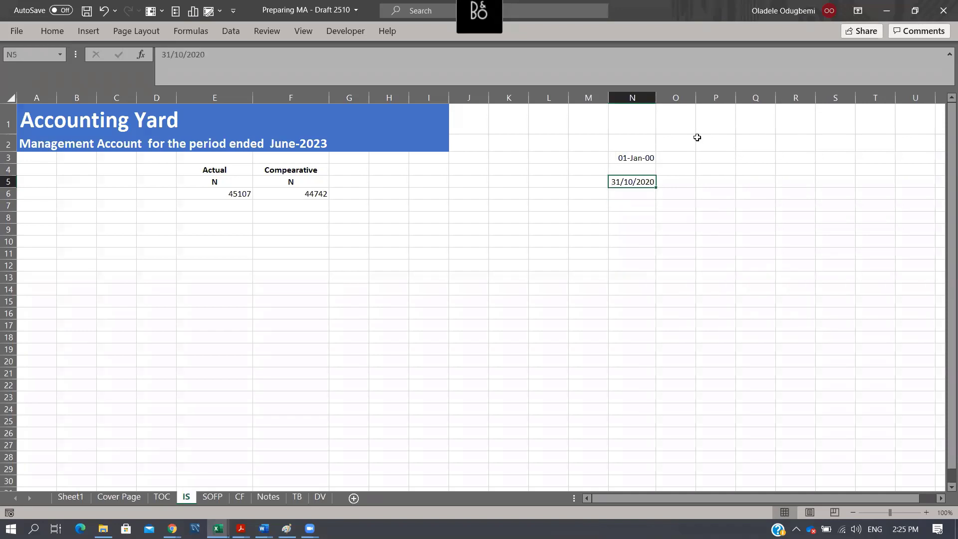
- Apply the comma number style to N2:N10 to show the sample dates as serial numbers
left_click_drag(630, 144, 632, 243)
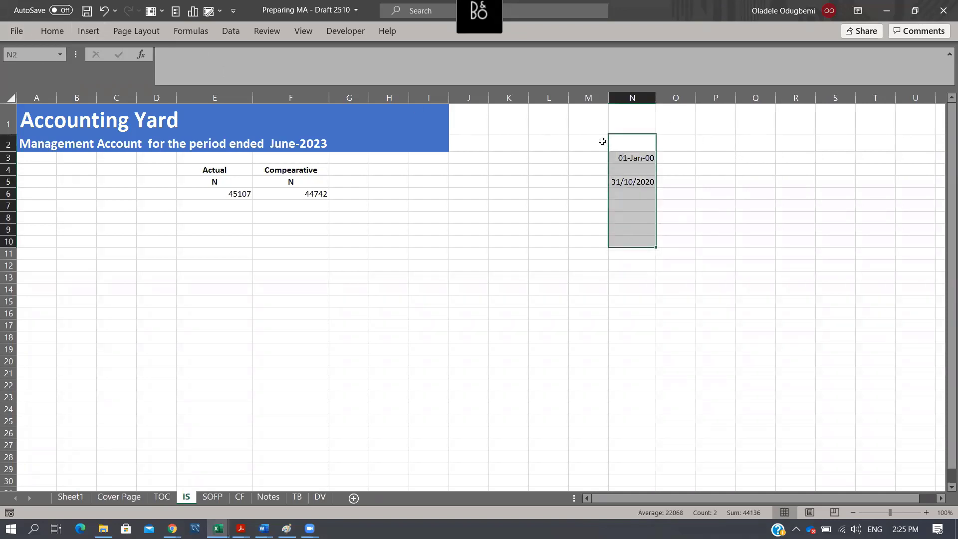
left_click(66, 32)
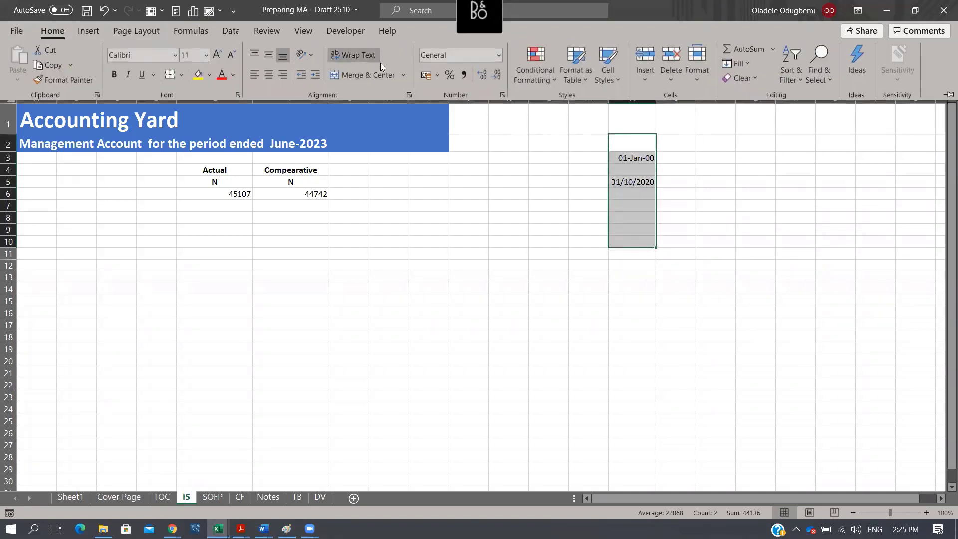
left_click(465, 76)
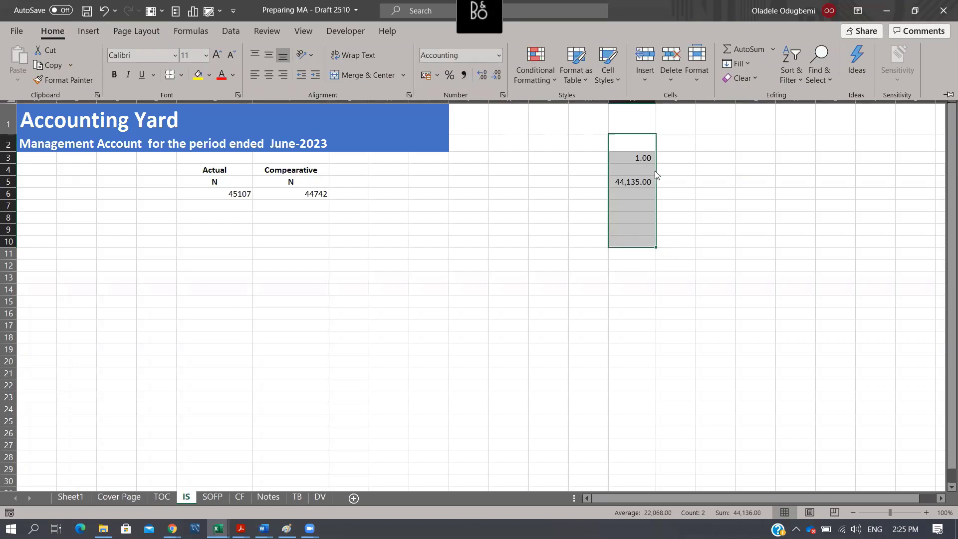
left_click(638, 156)
left_click(640, 180)
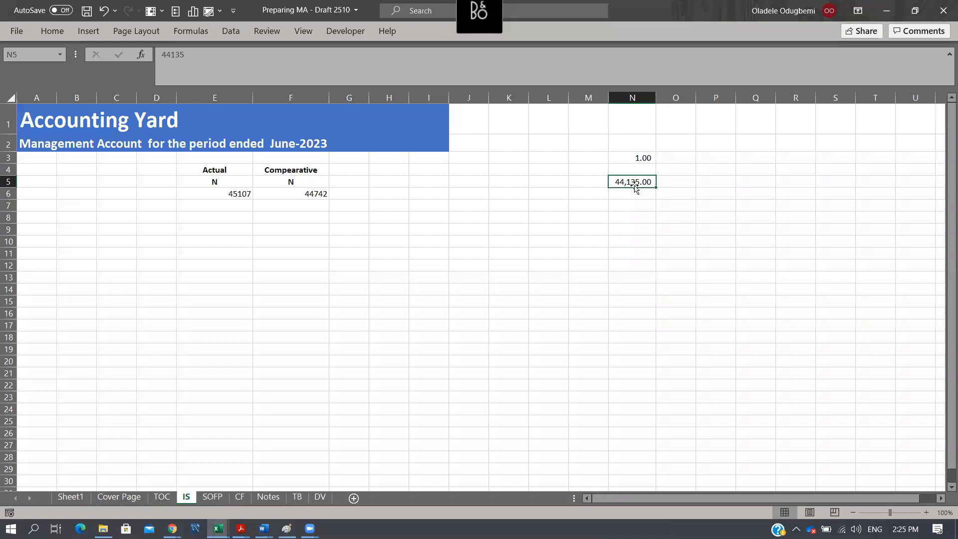
left_click(643, 158)
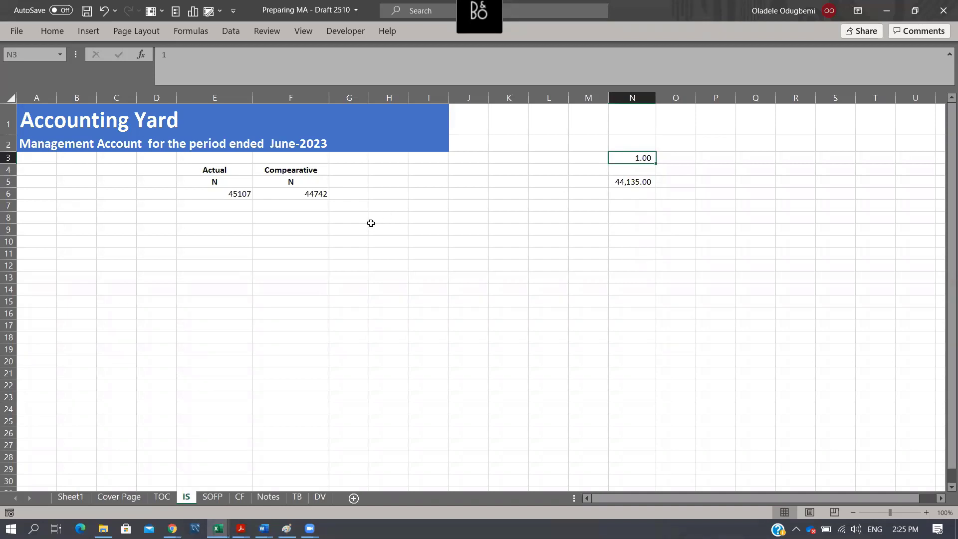
left_click(219, 195)
left_click(307, 196)
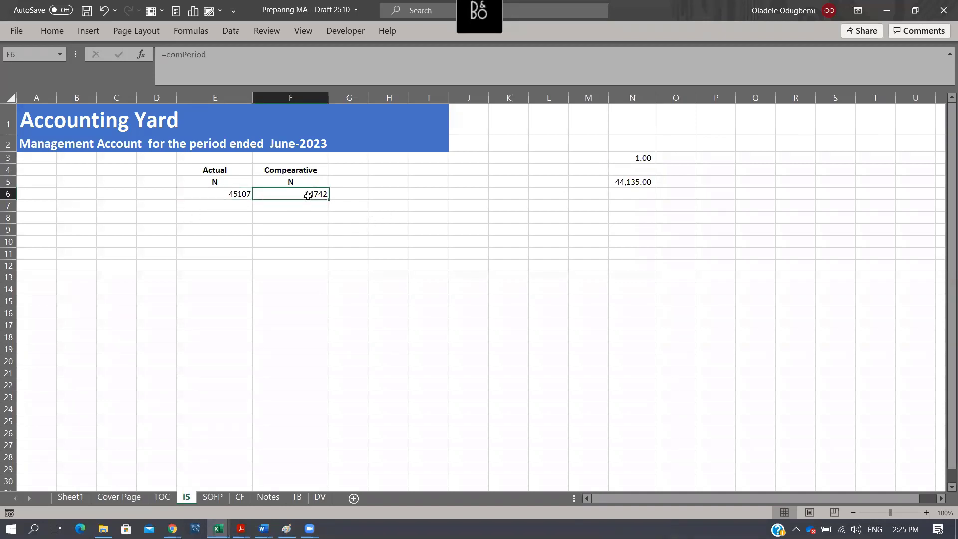
key("Left")
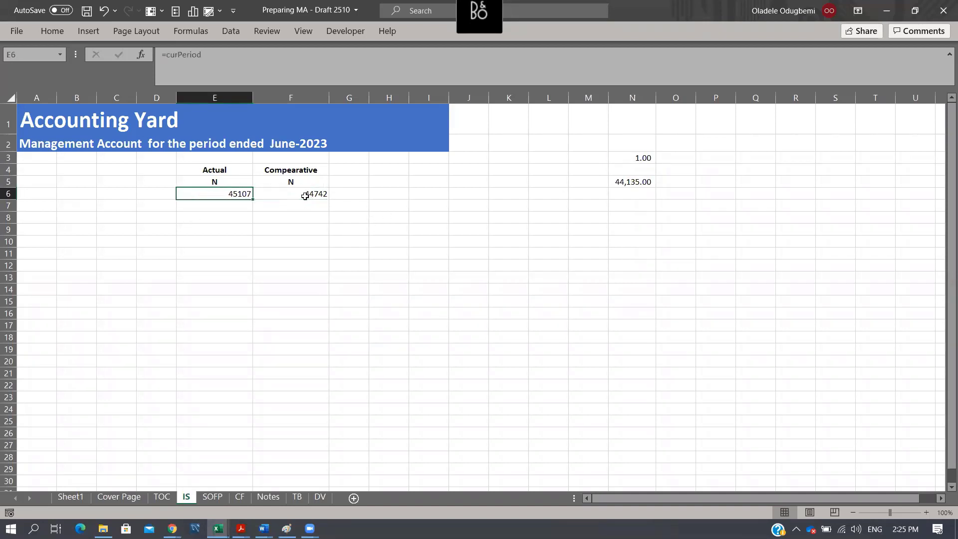
key("shift+Right")
key("ctrl+1")
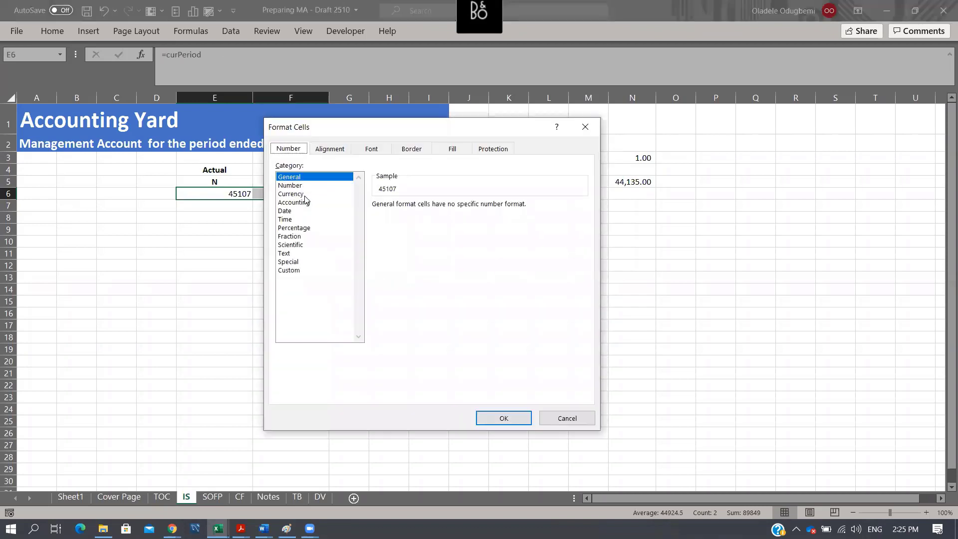
key("Escape")
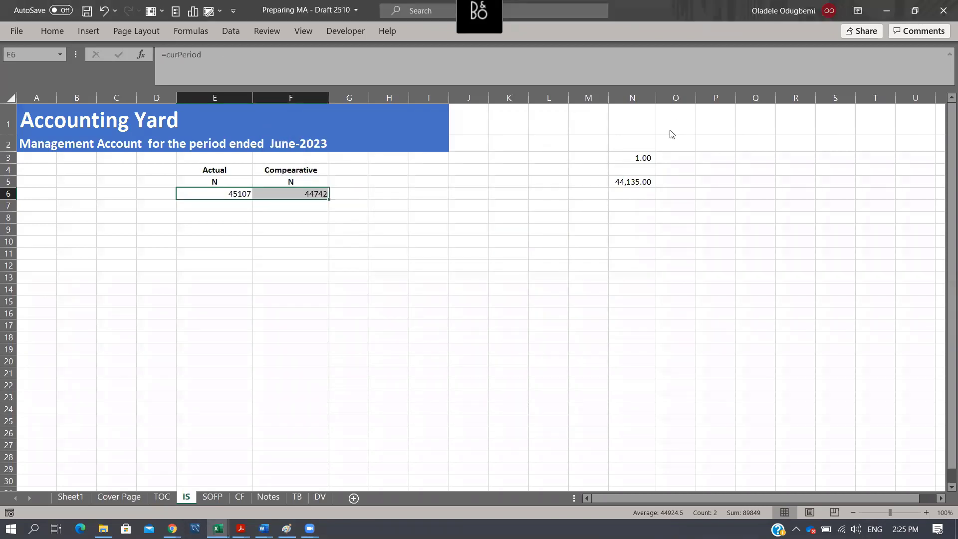
- Format the period dates in E6:F6 with the custom number format mmm-yyyy
key("ctrl+1")
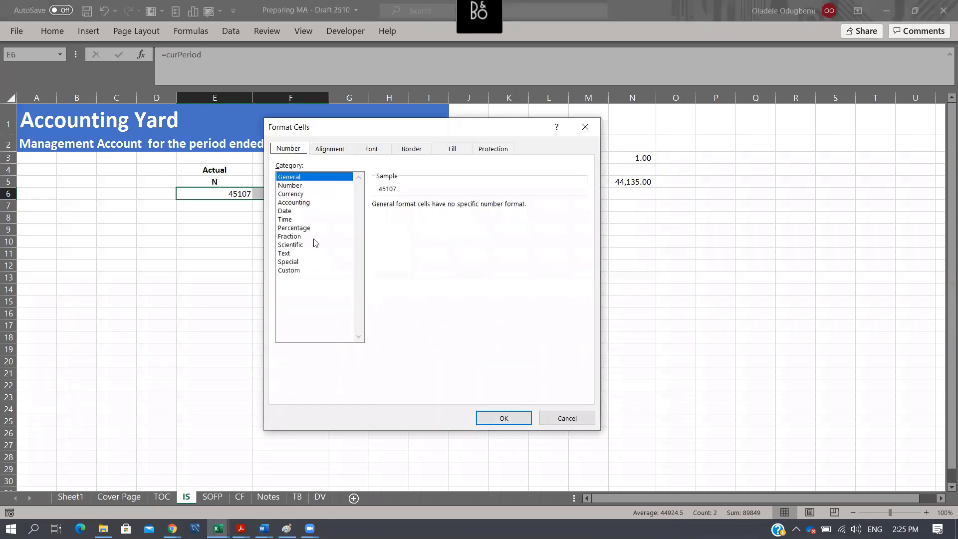
left_click(288, 271)
left_click_drag(583, 252, 586, 286)
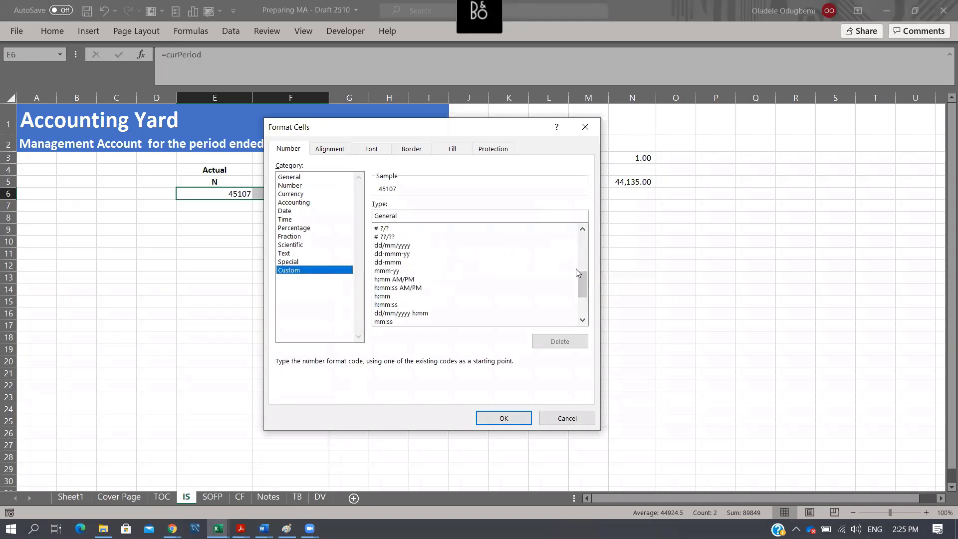
mouse_move(584, 280)
left_mouse_down()
mouse_move(580, 292)
mouse_move(579, 272)
left_mouse_up()
left_click(399, 288)
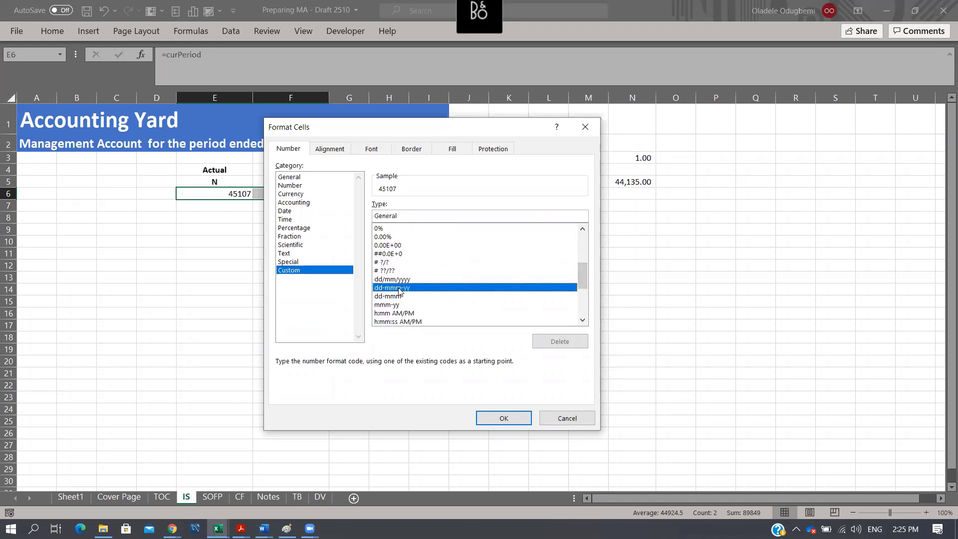
left_click(384, 216)
key("BackSpace")
key("BackSpace")
key("BackSpace")
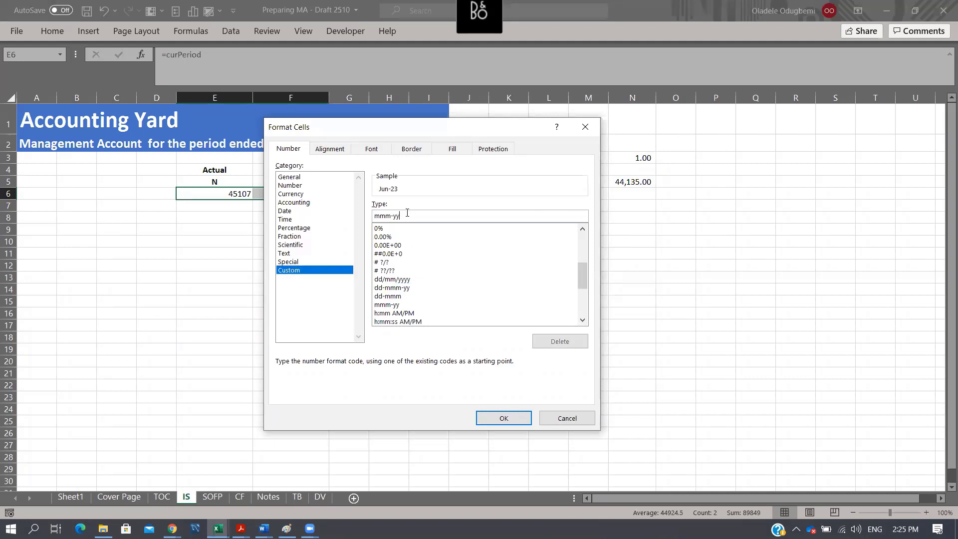
left_click(407, 215)
type("yyy")
left_click(503, 417)
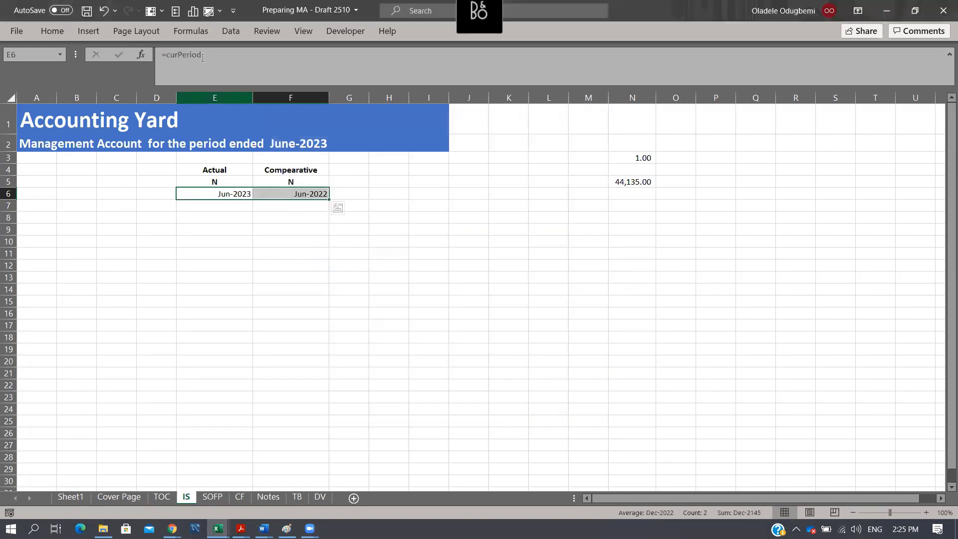
- Center the period dates in E6:F6 and make them bold
left_click(58, 27)
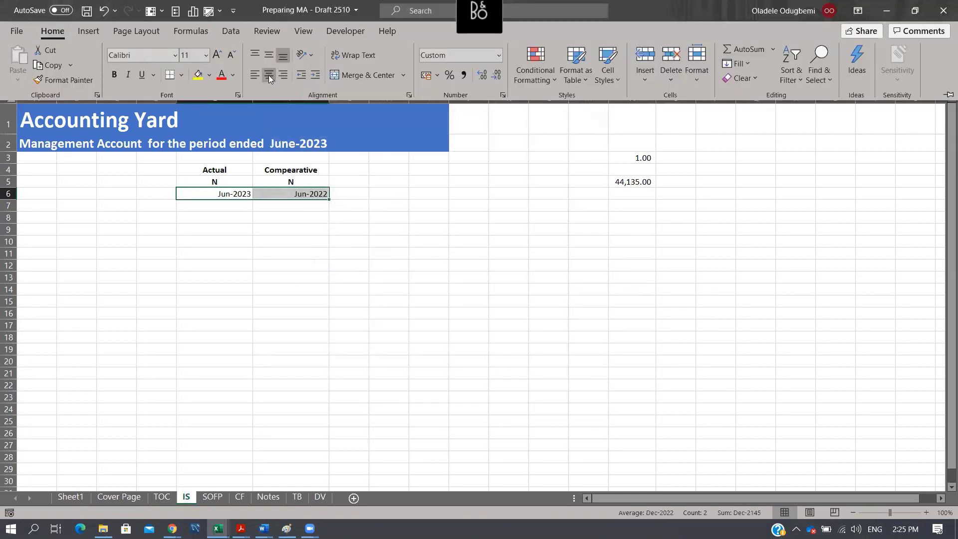
left_click(268, 75)
key("ctrl+b")
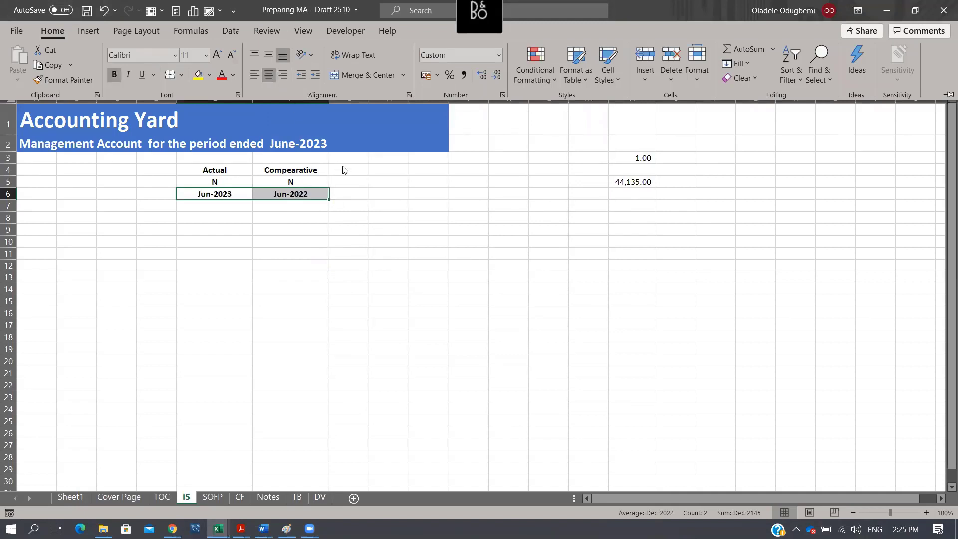
left_click(235, 219)
left_click(234, 220)
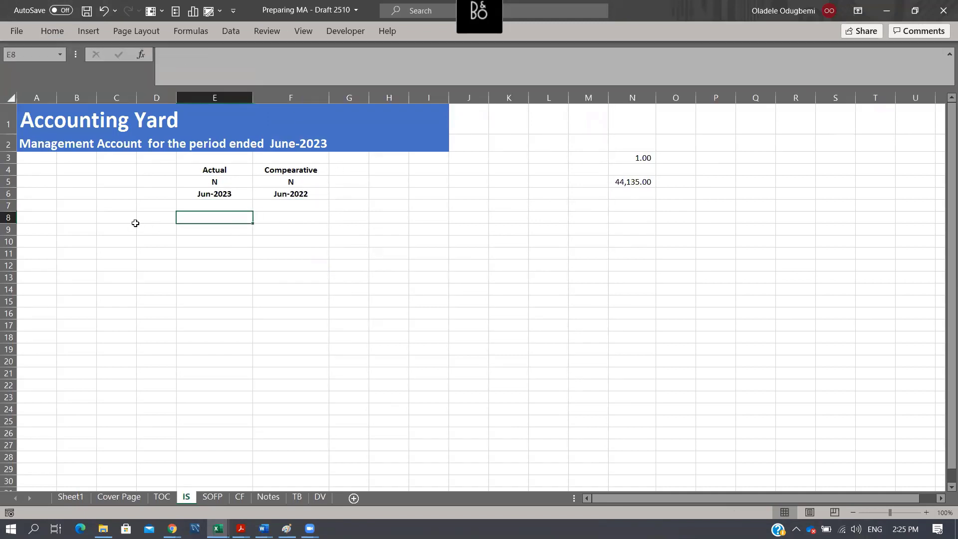
- Copy the categories from Revenue to Other Expense/(income) on the DV sheet and paste them as values at B8 of the IS sheet
left_click(100, 215)
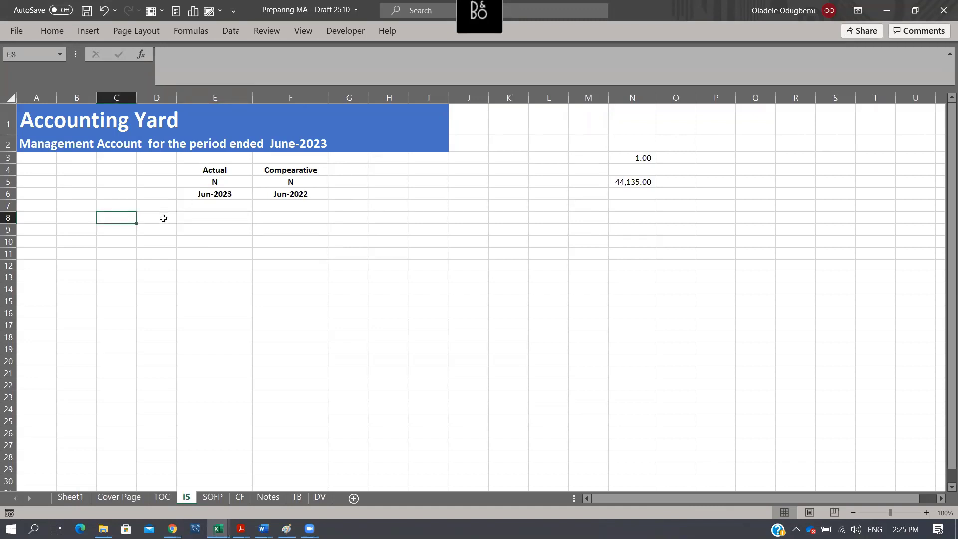
key("Left")
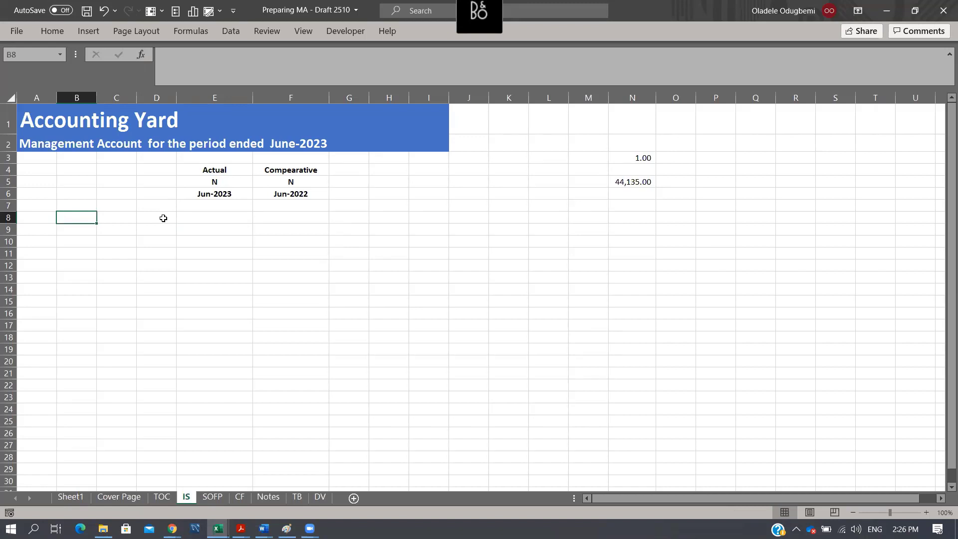
type("Rev")
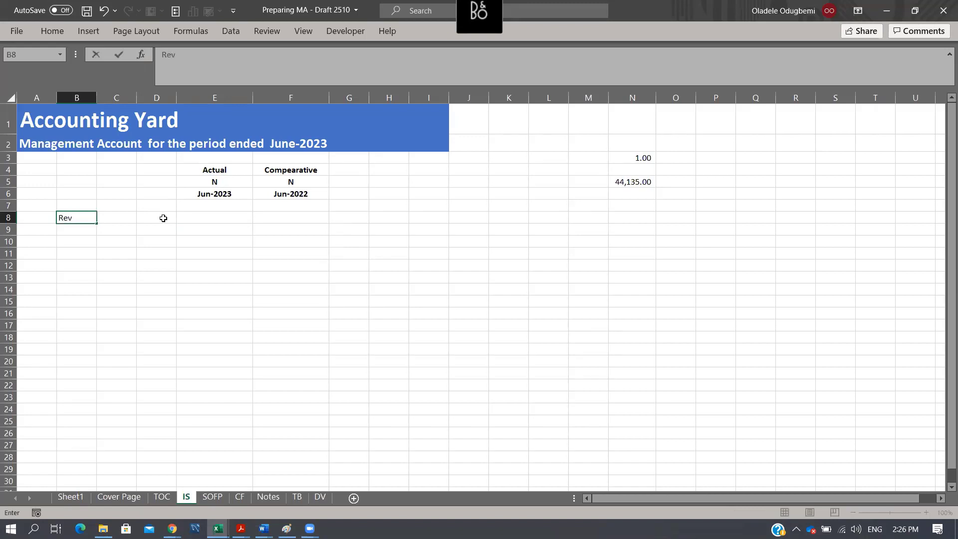
key("Escape")
left_click(320, 497)
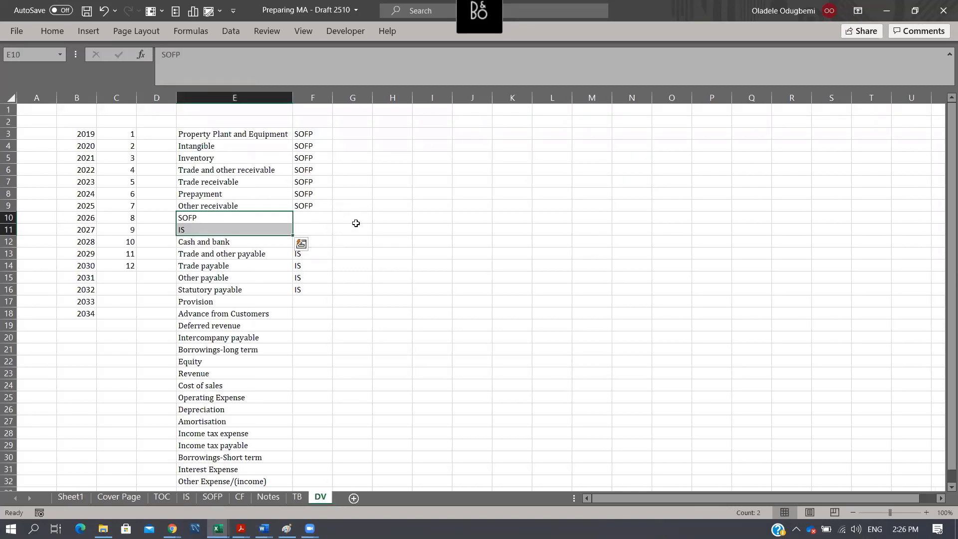
scroll(356, 223, "down", 3)
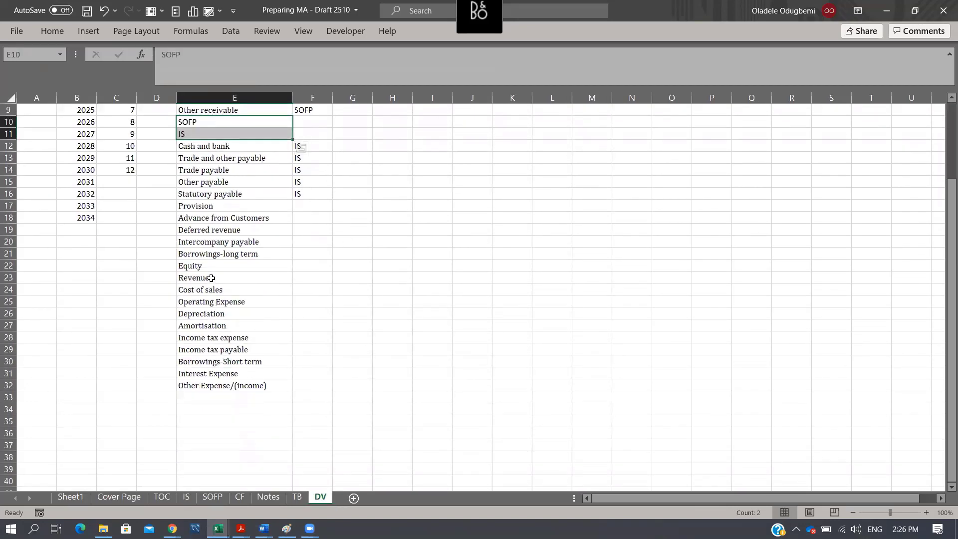
left_click_drag(211, 278, 219, 384)
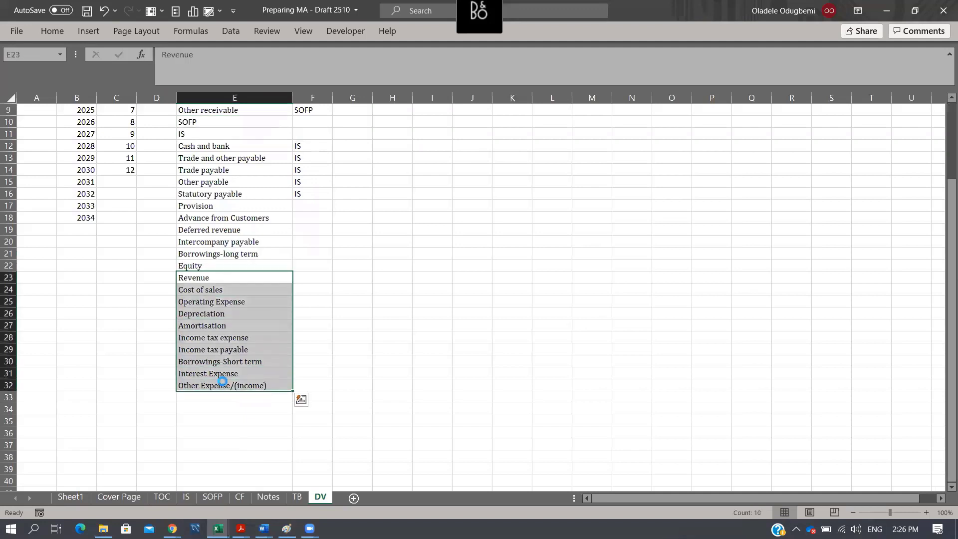
key("ctrl+c")
left_click(186, 497)
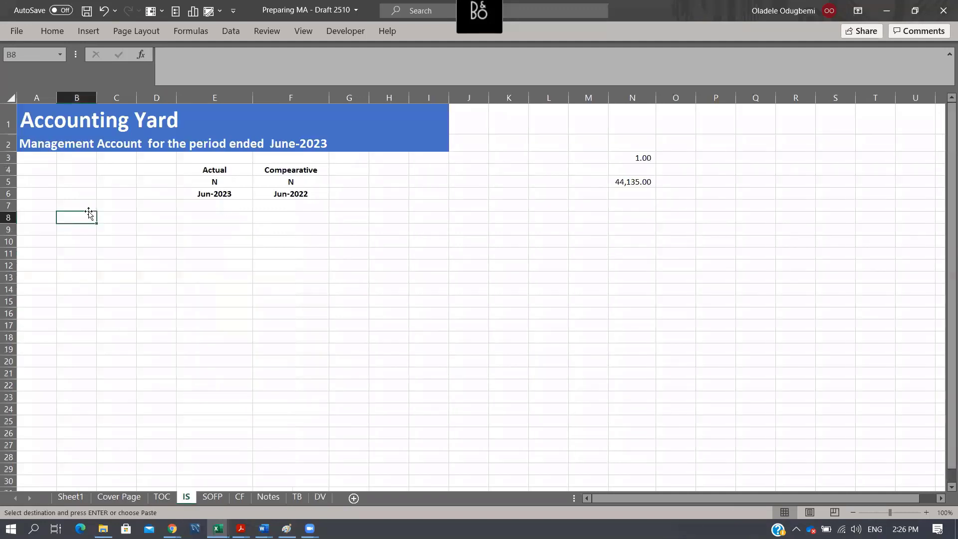
key("ctrl+alt+v")
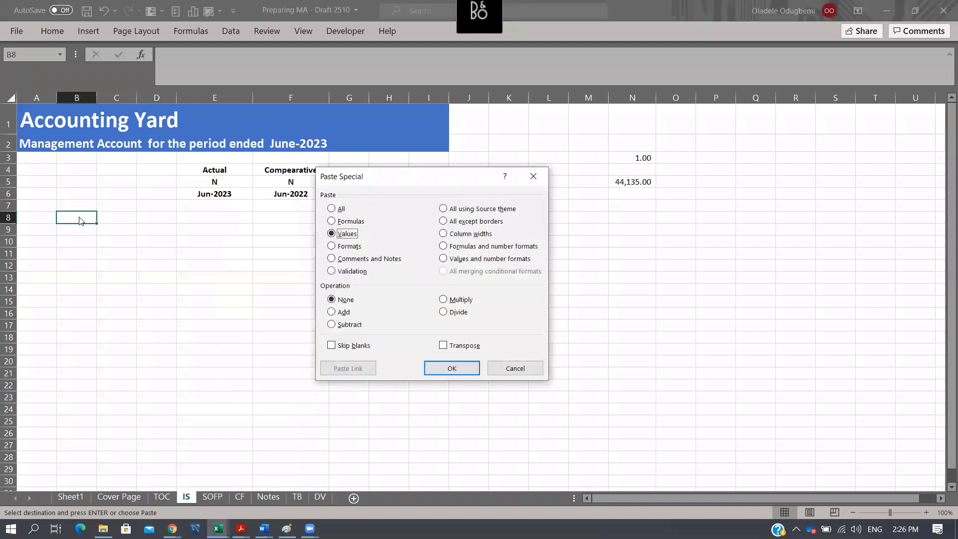
key("Return")
- Insert four blank rows at row 10, between Cost of sales and Operating Expense
left_click(10, 242)
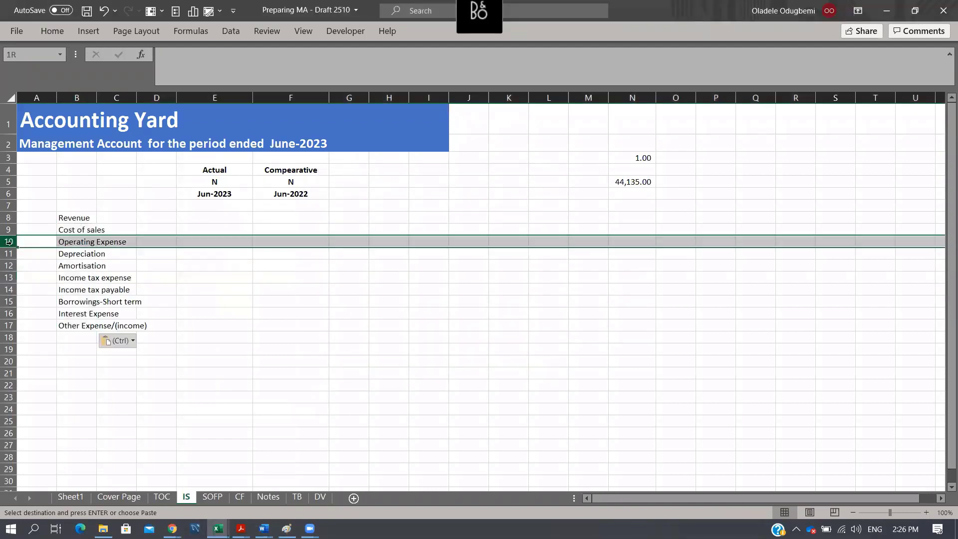
key("Escape")
key("ctrl+shift+plus")
key("ctrl+shift+plus")
key("ctrl+shift+plus")
key("ctrl+shift+plus")
- Enter the label Gross profit in B10, below Cost of sales
key("Right")
key("Right")
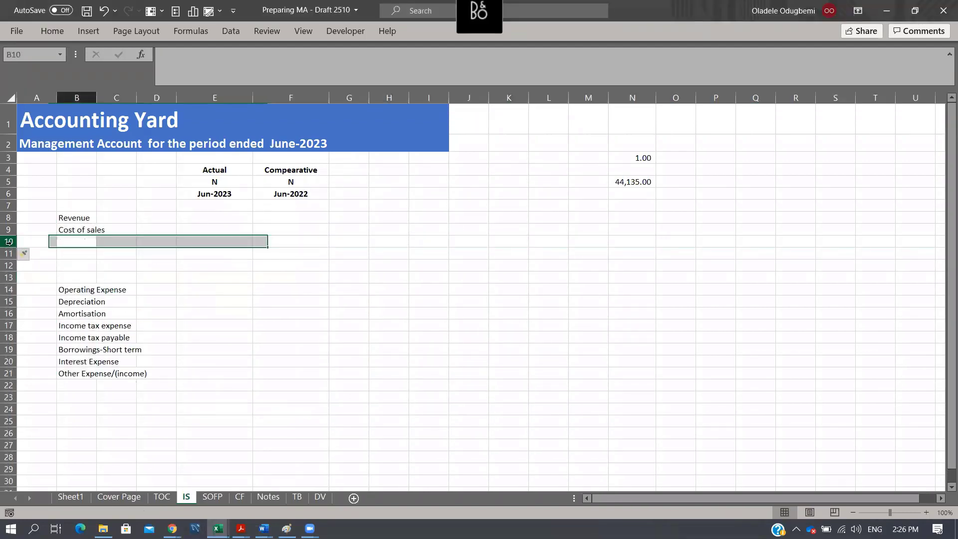
key("Left")
key("Up")
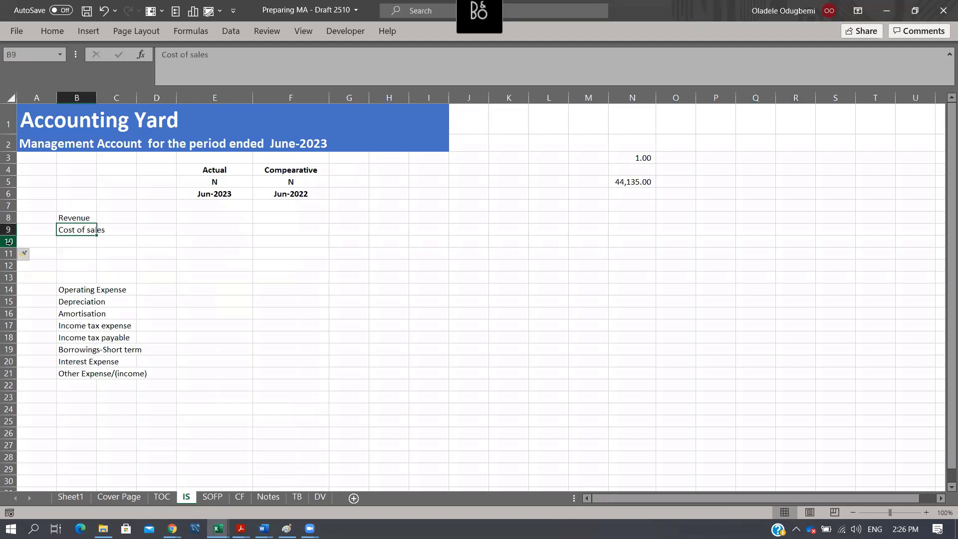
key("Down")
type("Gross pr")
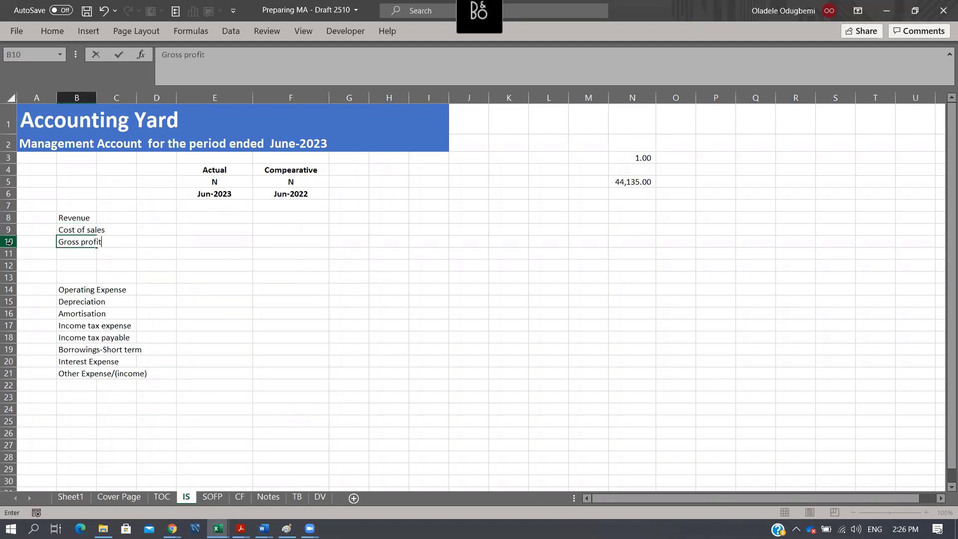
type("ofit")
key("Return")
- Fit column B to the width of its labels and narrow column C to a thin spacer
key("Up")
key("Up")
key("Right")
key("Right")
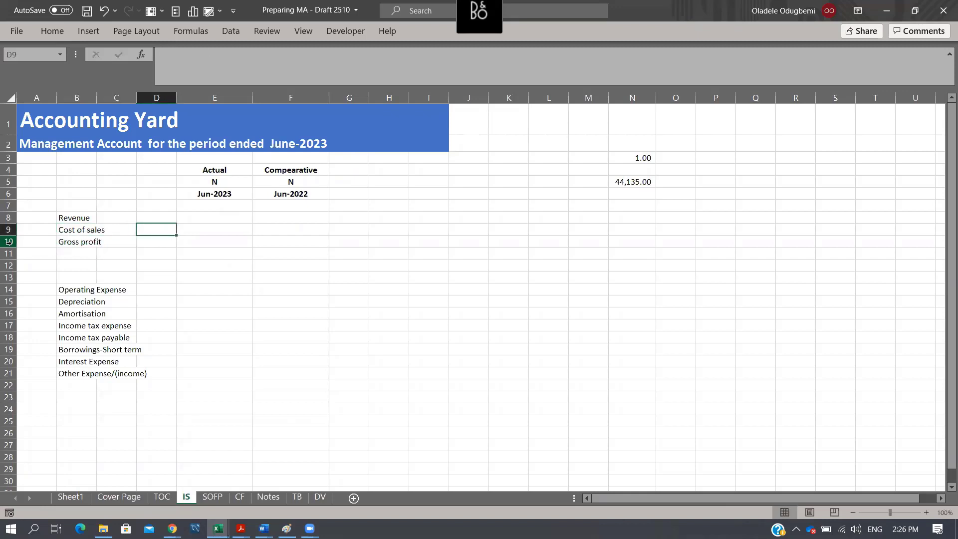
double_click(96, 96)
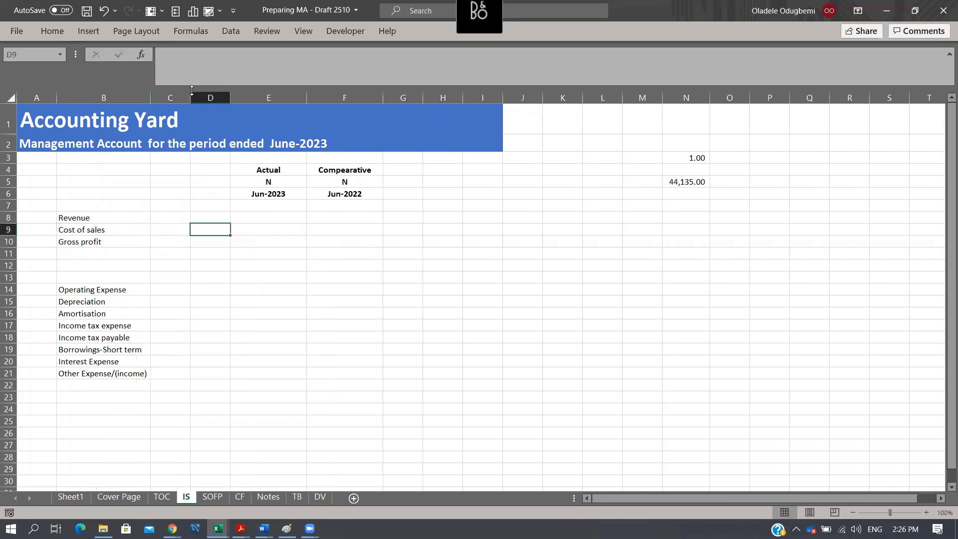
left_click_drag(192, 92, 158, 95)
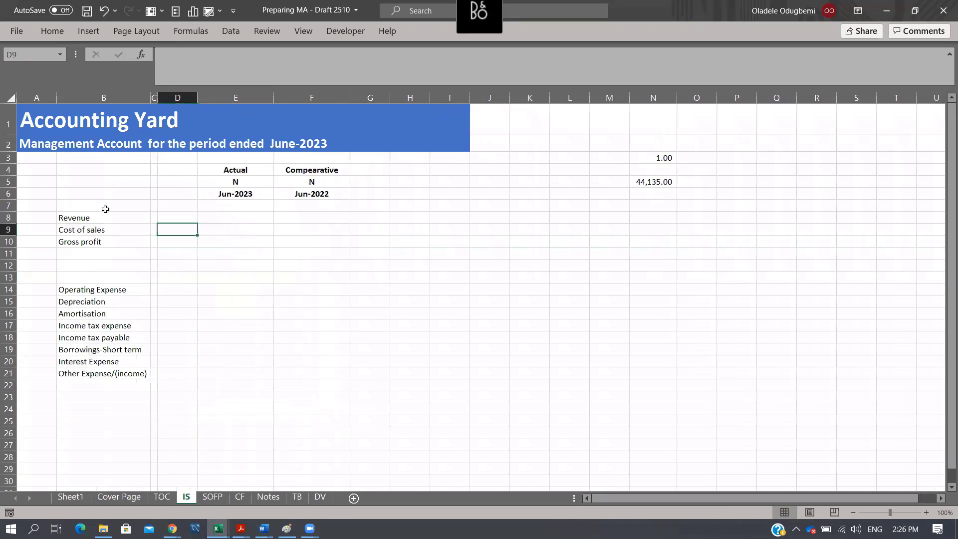
- Enter the label Operating in B12, two rows below Gross profit
left_click(87, 267)
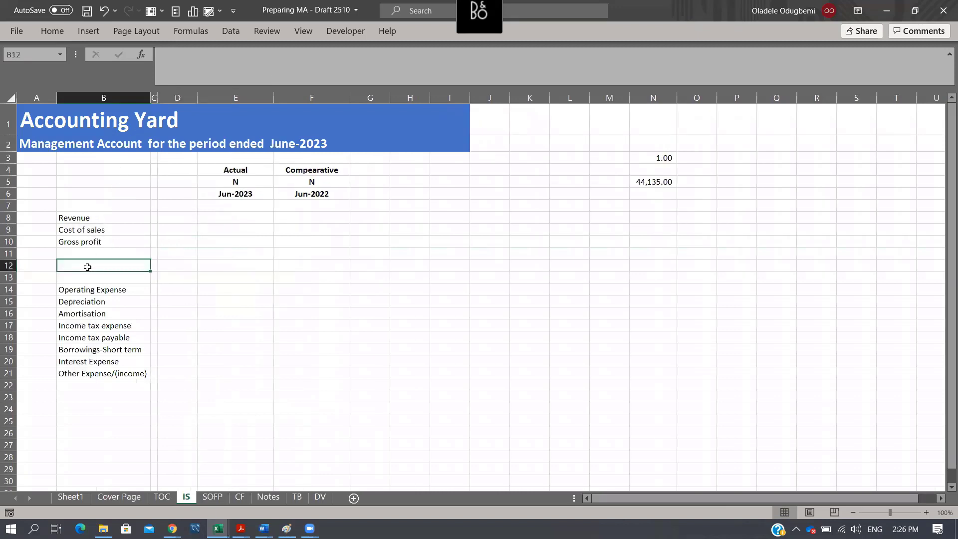
type("Oper")
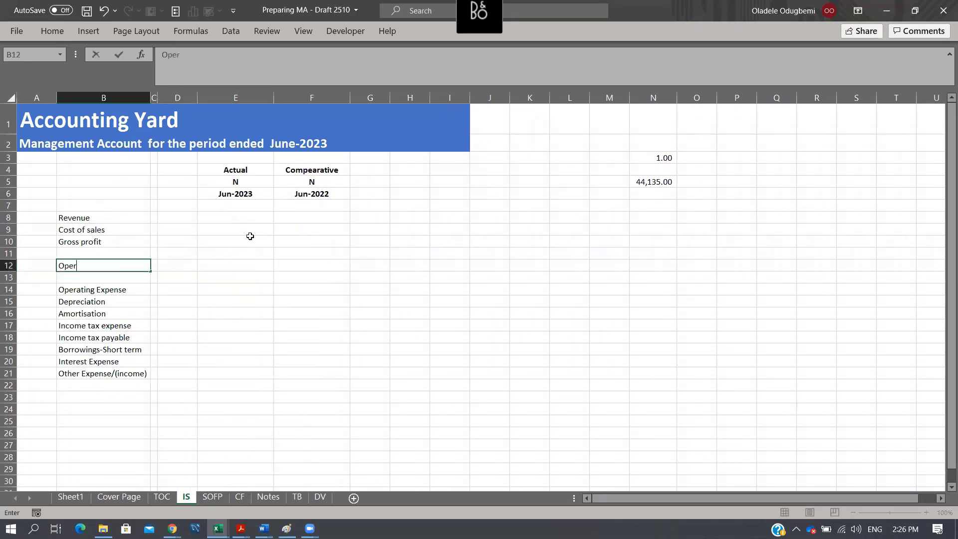
type("ating")
key("Return")
key("Up")
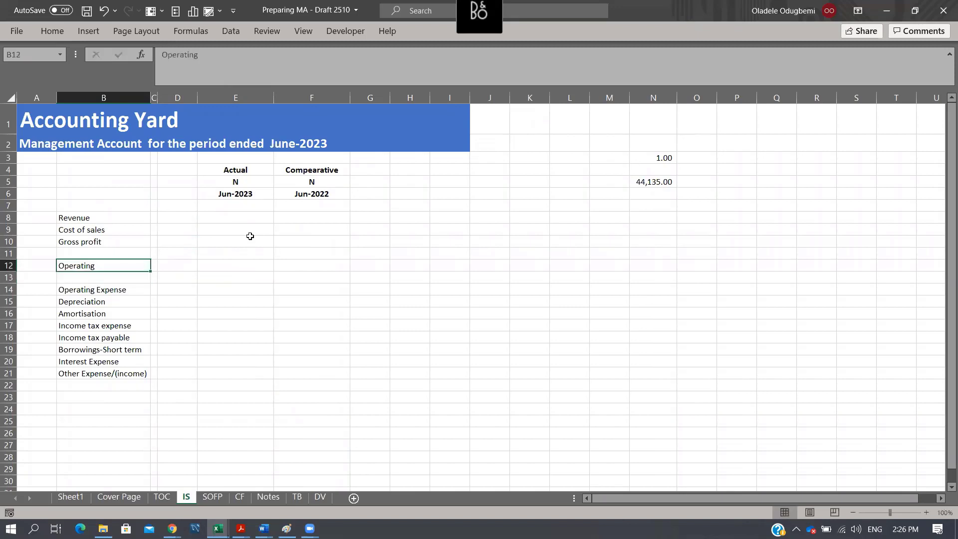
- Copy the Operating Expense label from B14 into B12
key("Down")
key("Down")
key("ctrl+c")
key("Up")
key("Up")
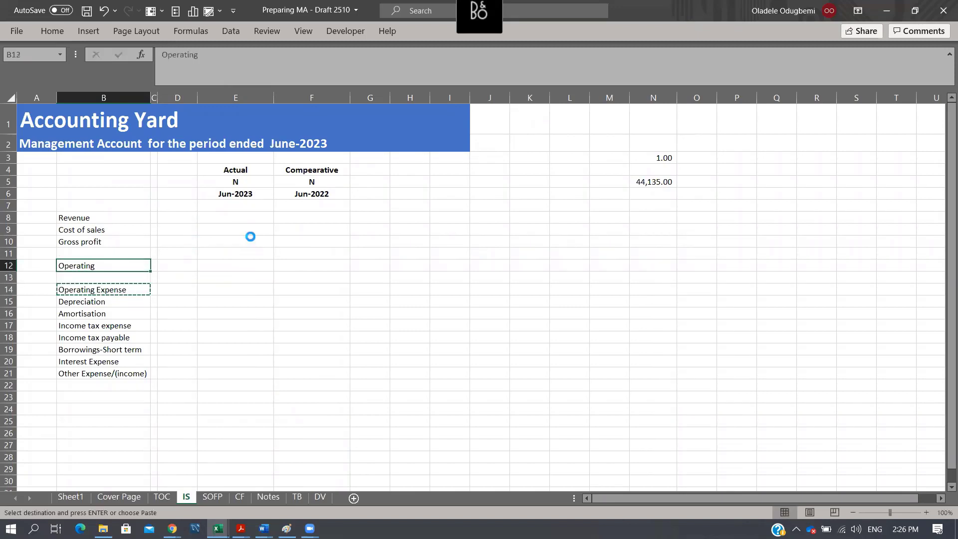
key("Return")
- Insert three blank rows at row 14, above the original Operating Expense label
key("Down")
key("Down")
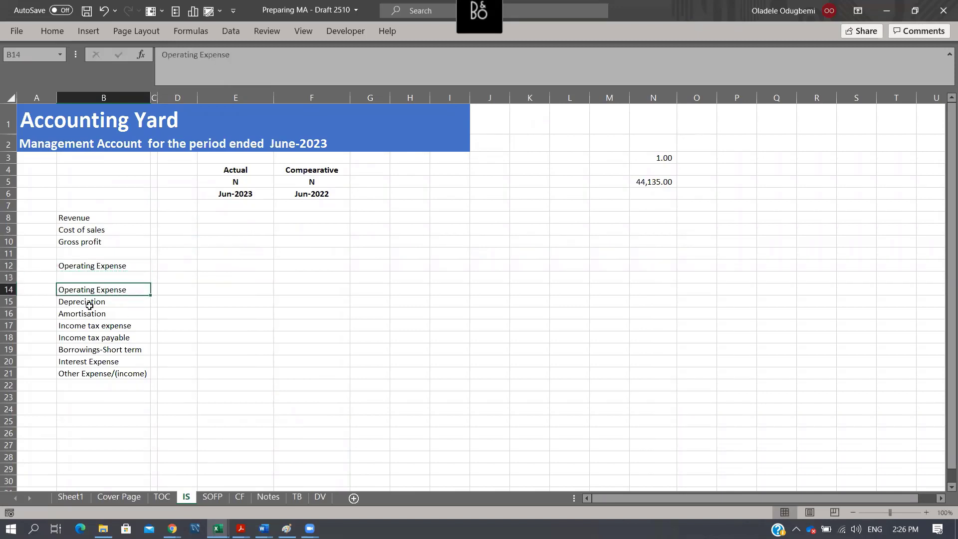
left_click(8, 290)
key("ctrl+shift+equal")
key("ctrl+shift+equal")
key("ctrl+shift+equal")
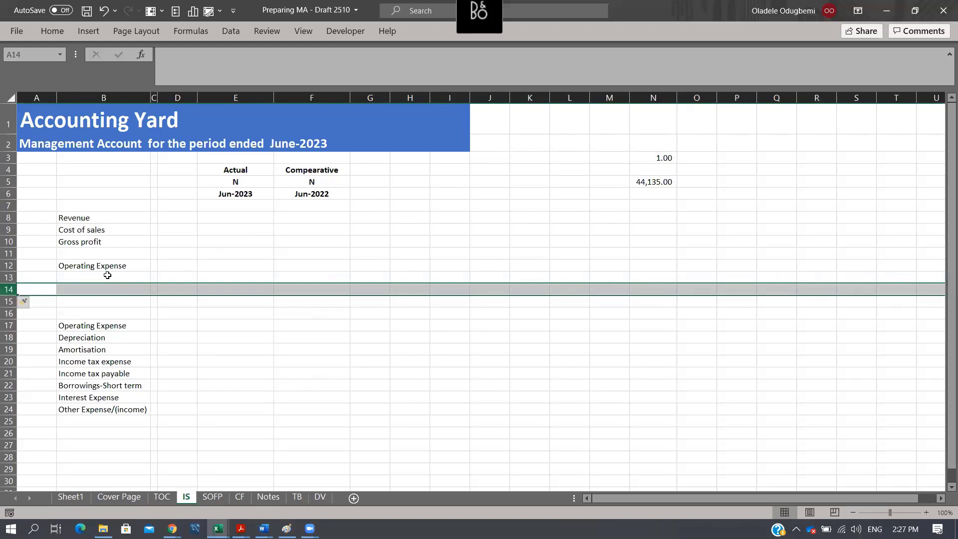
- Copy the Depreciation and Amortisation labels from B18:B19 into B14:B15
mouse_move(105, 339)
left_mouse_down()
mouse_move(103, 362)
mouse_move(98, 351)
left_mouse_up()
key("ctrl+c")
left_click(103, 292)
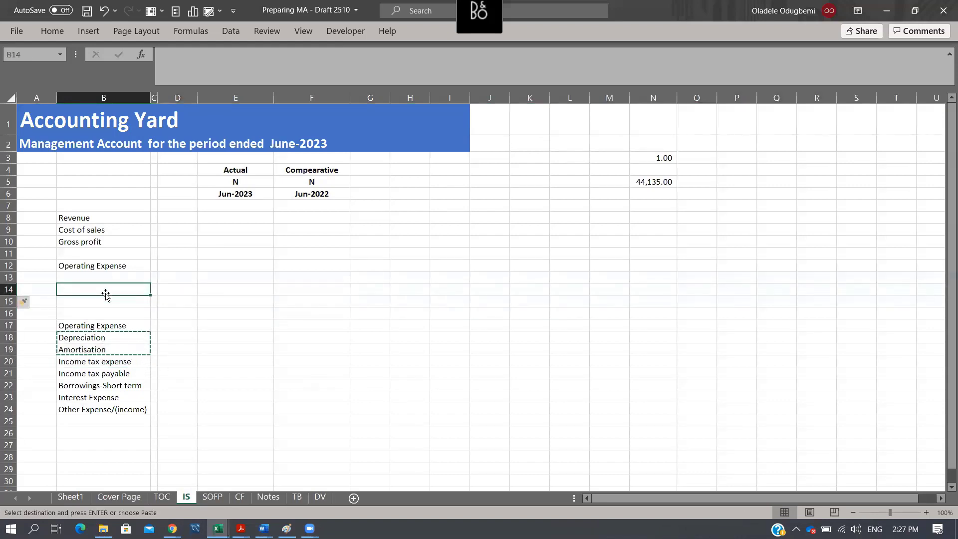
key("ctrl+v")
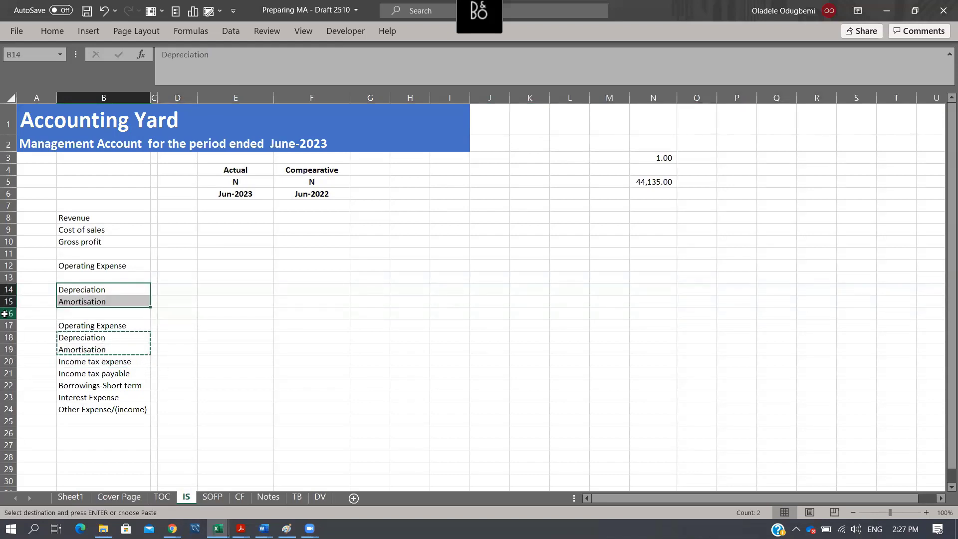
- Insert four blank rows at row 16, below the copied Amortisation label
left_click(9, 313)
key("ctrl+shift+equal")
key("ctrl+shift+equal")
key("ctrl+shift+equal")
key("ctrl+shift+equal")
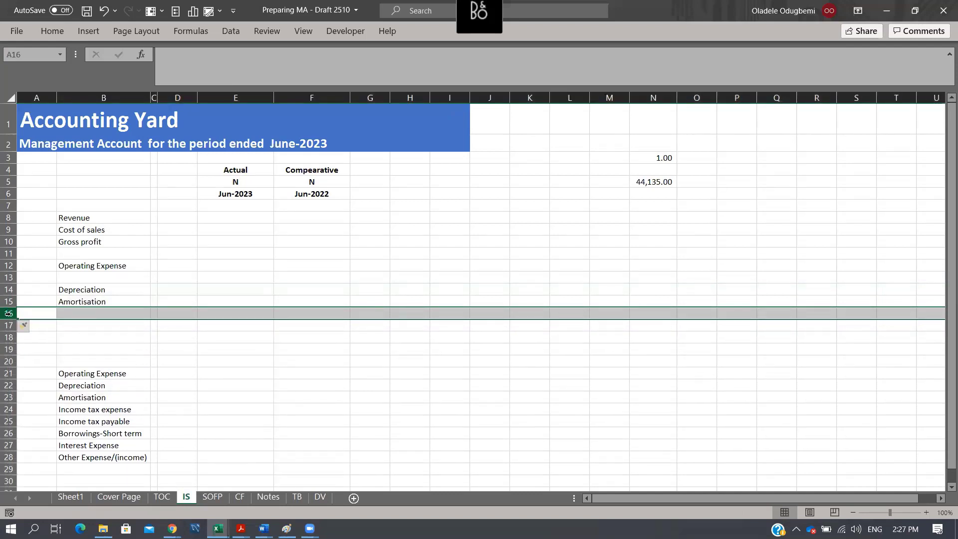
left_click(95, 291)
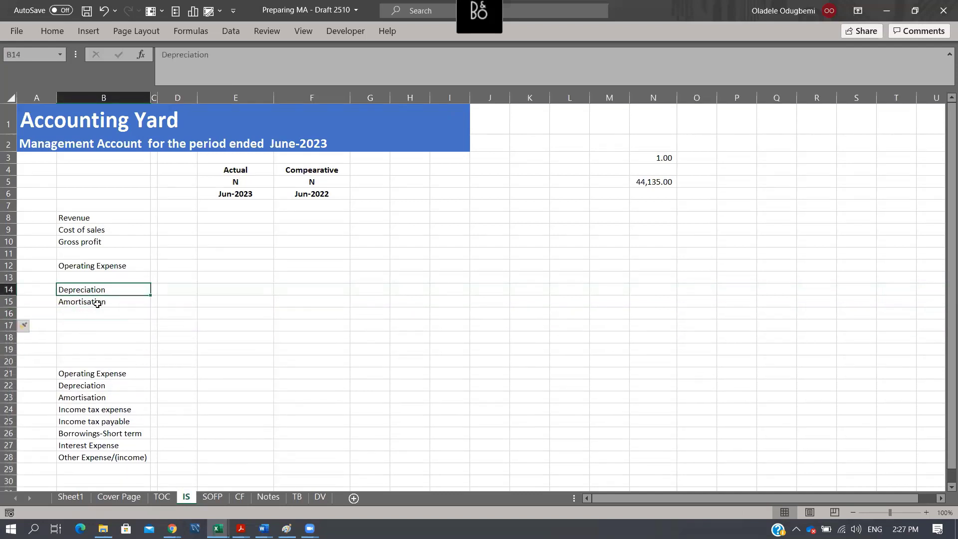
left_click(94, 301)
left_click(97, 325)
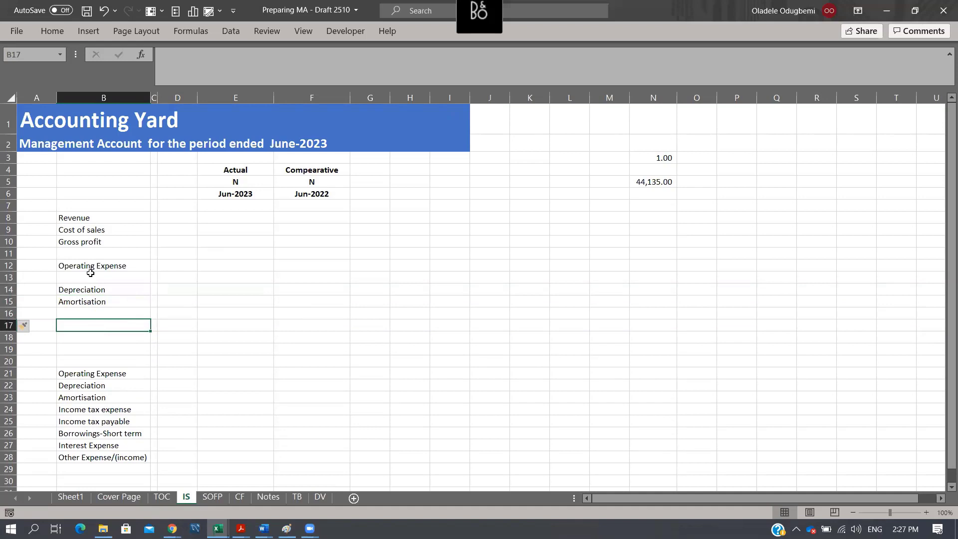
- Insert a blank row at row 13, between Operating Expense and the copied Depreciation label
left_click(10, 277)
key("ctrl+shift+plus")
key("ctrl+shift+plus")
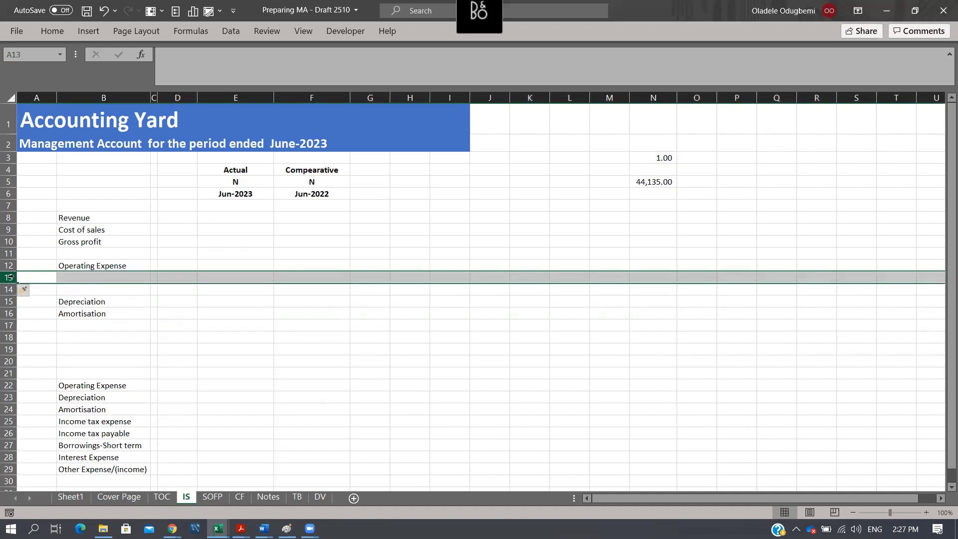
- Enter the label EBITDA in B13, directly below Operating Expense
key("Right")
key("F2")
type("EB")
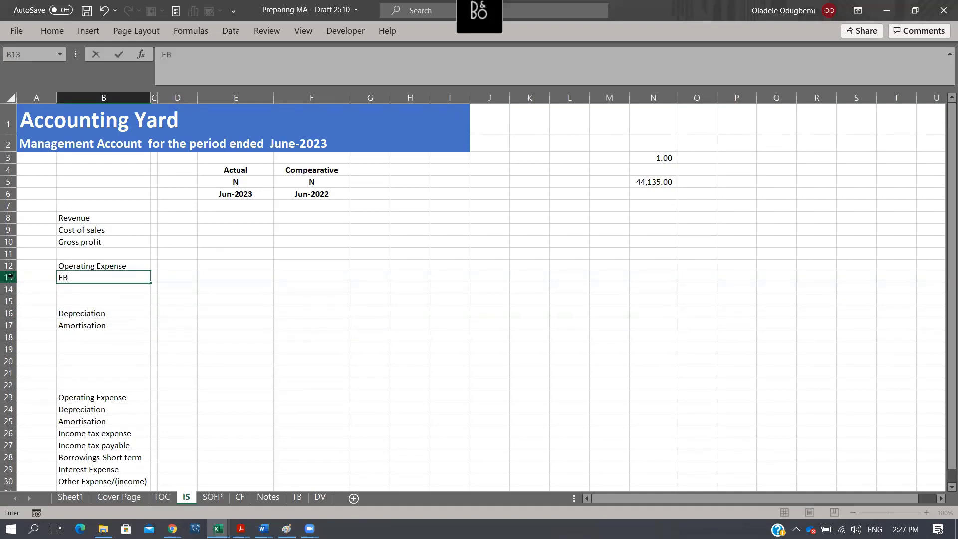
type("ITDA")
key("Up")
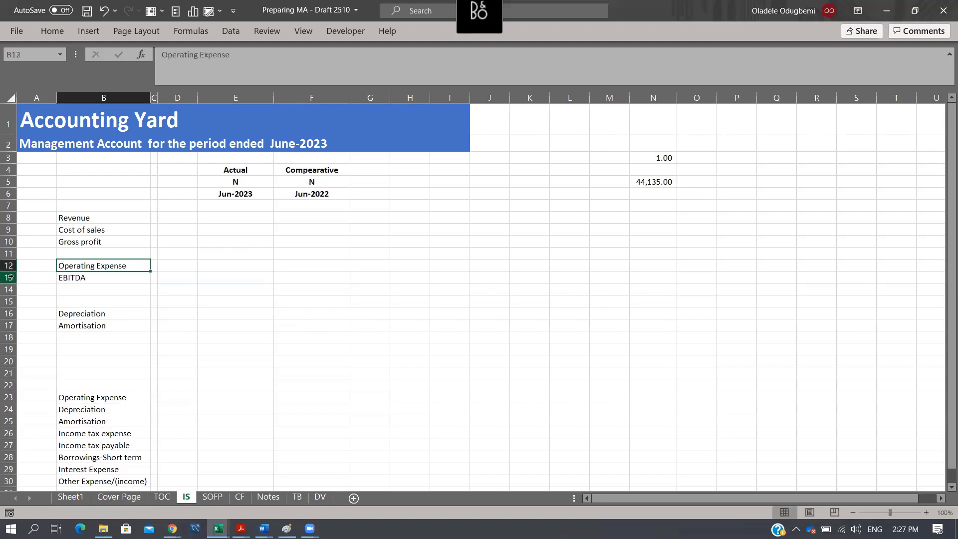
- Enter the label EBIT in B18, directly below the copied Amortisation label
key("Down")
key("Down")
key("Down")
key("Down")
key("Down")
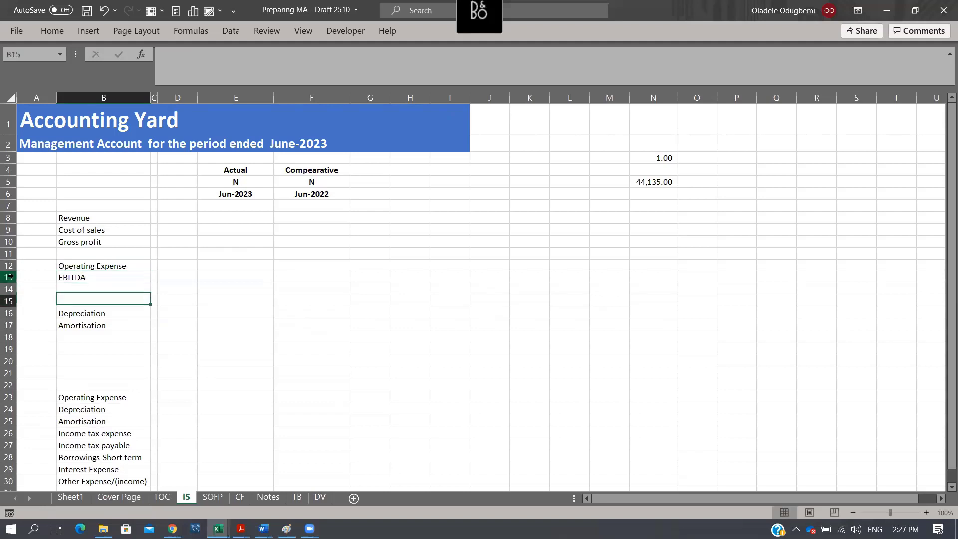
key("Up")
key("Down")
key("Down")
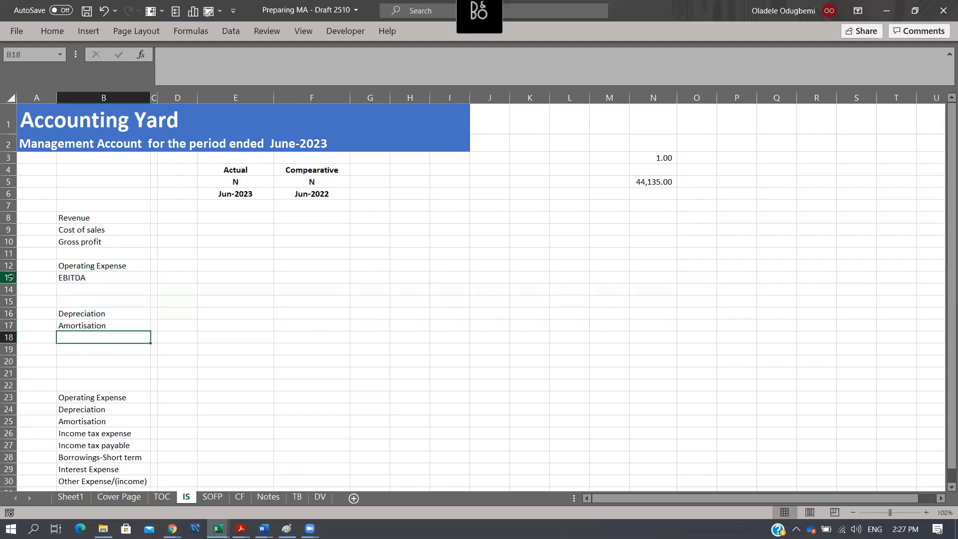
type("EBIT")
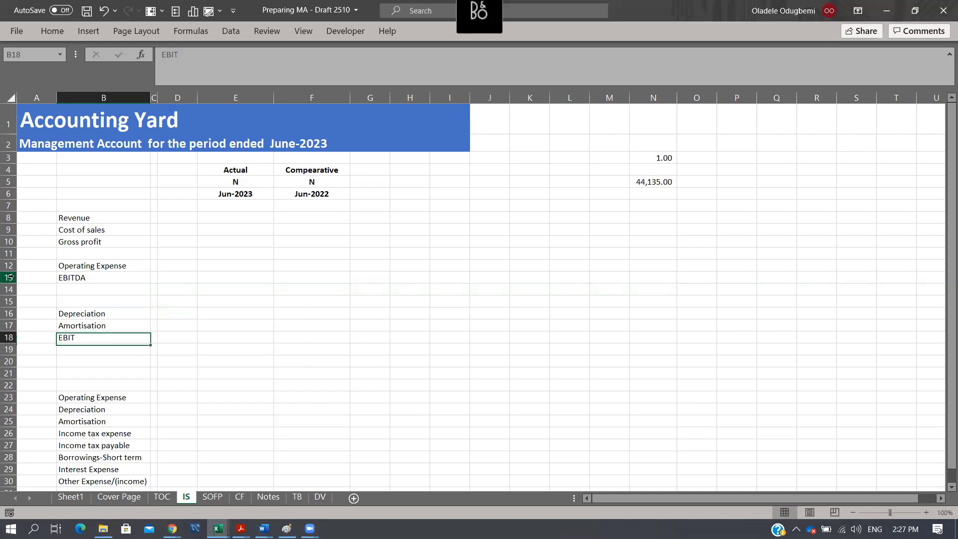
key("ctrl+Return")
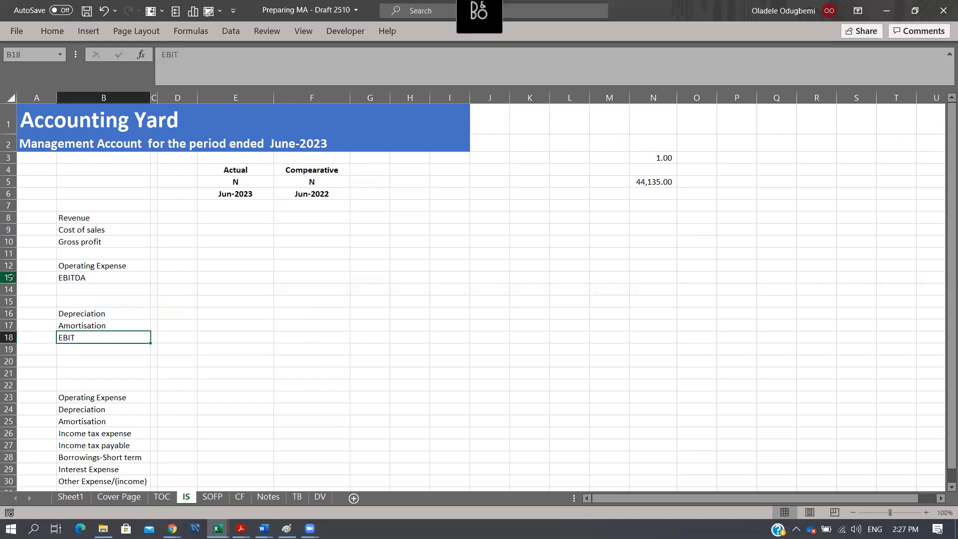
- Copy the Income tax expense label from B26 into B20
left_click(98, 432)
key("ctrl+c")
key("Up")
key("Up")
key("Up")
key("Up")
key("Up")
key("Up")
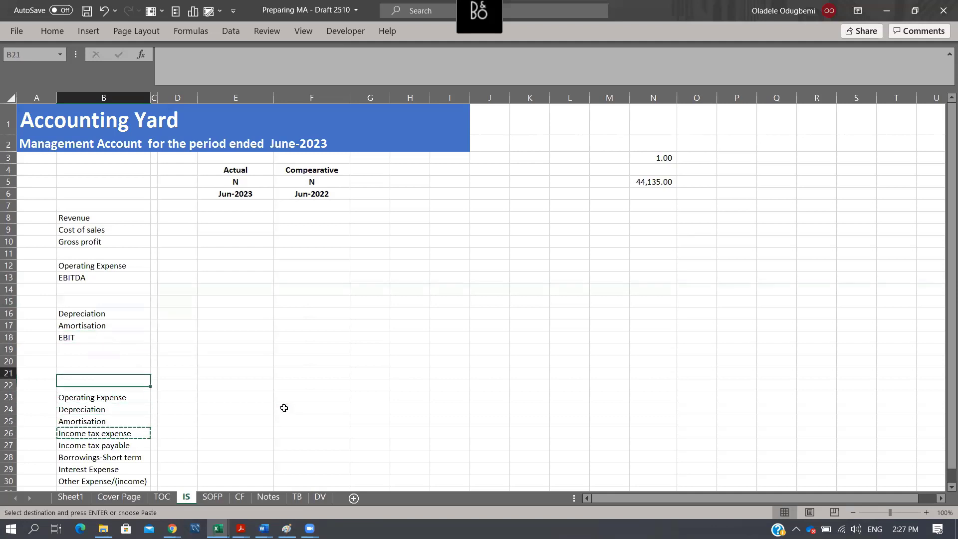
key("Return")
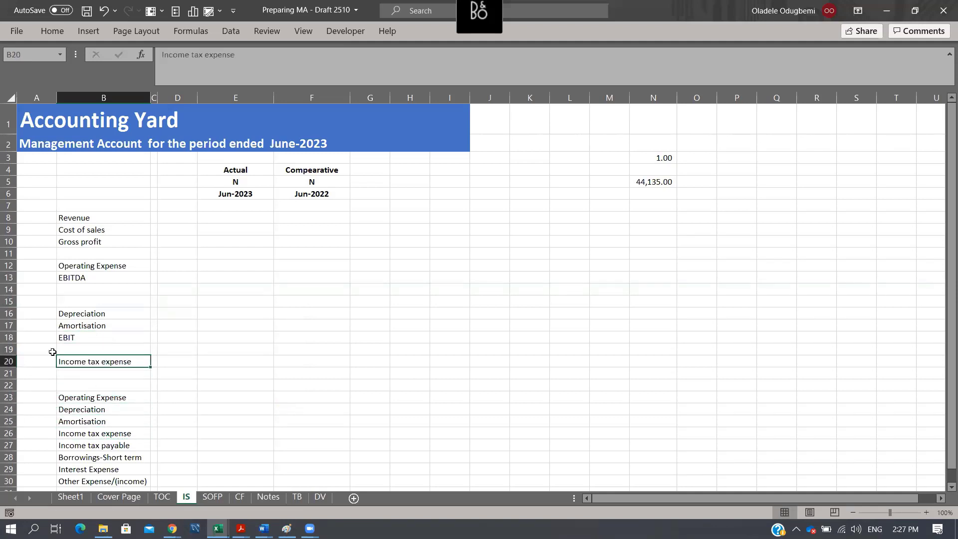
- Insert a blank row at row 20, above the copied Income tax expense label
left_click(80, 335)
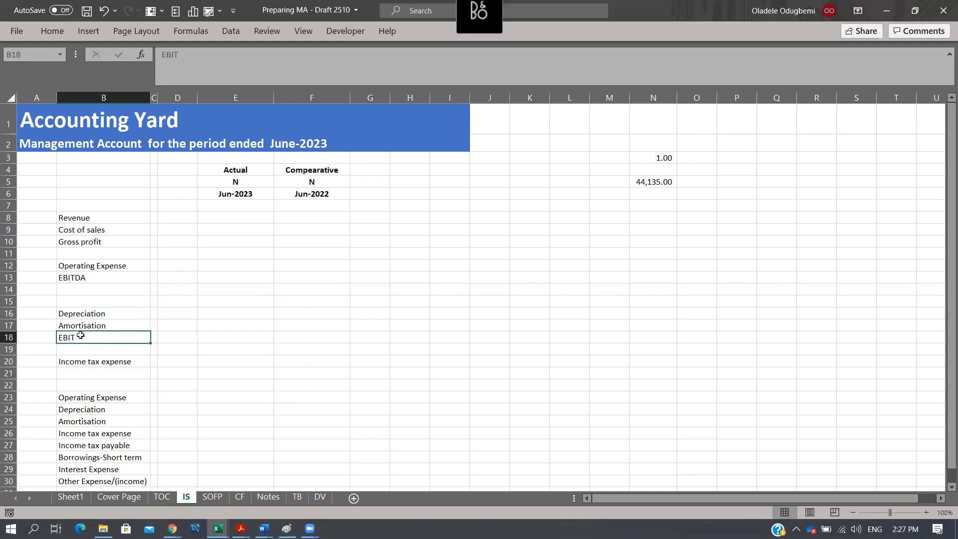
left_click(9, 361)
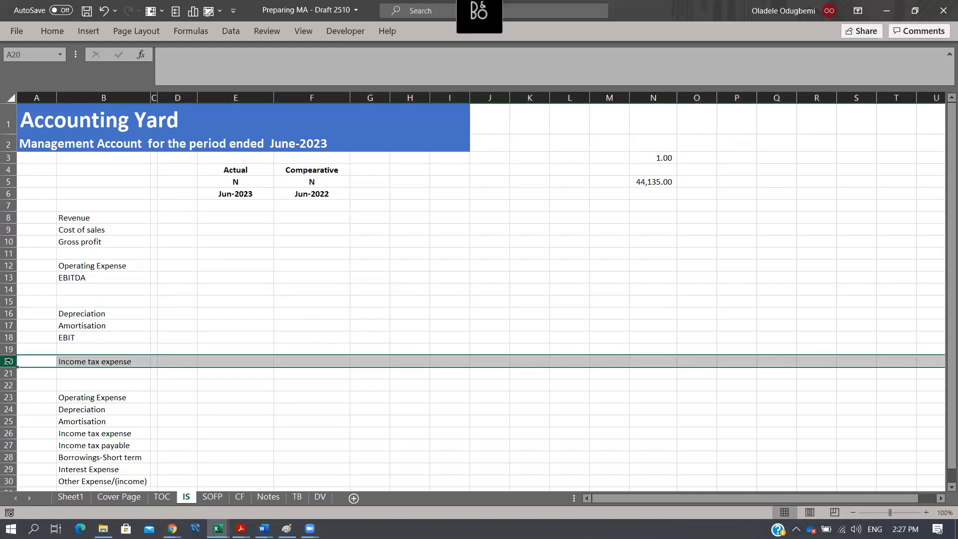
key("ctrl+shift+plus")
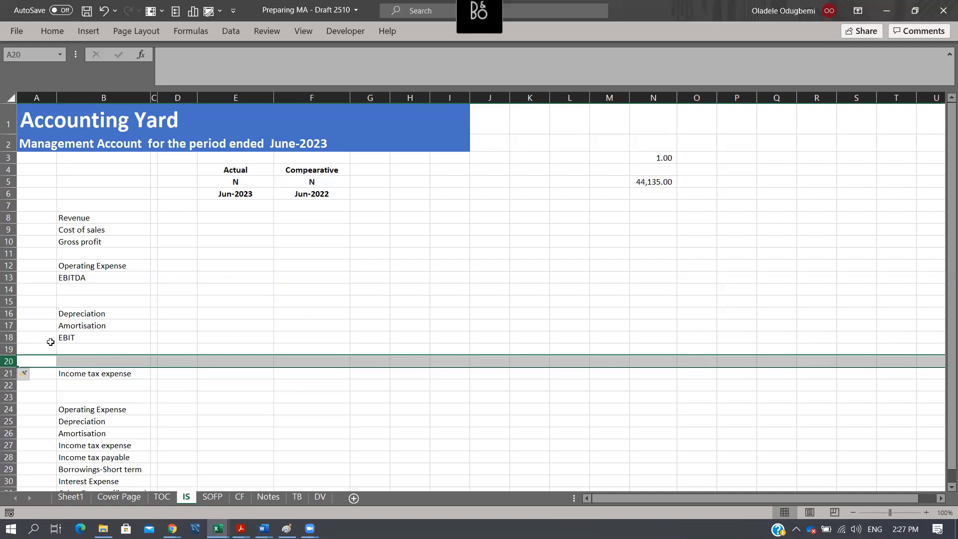
- Copy the Interest Expense label from B30 into B20
scroll(88, 355, "down", 2)
left_click(107, 410)
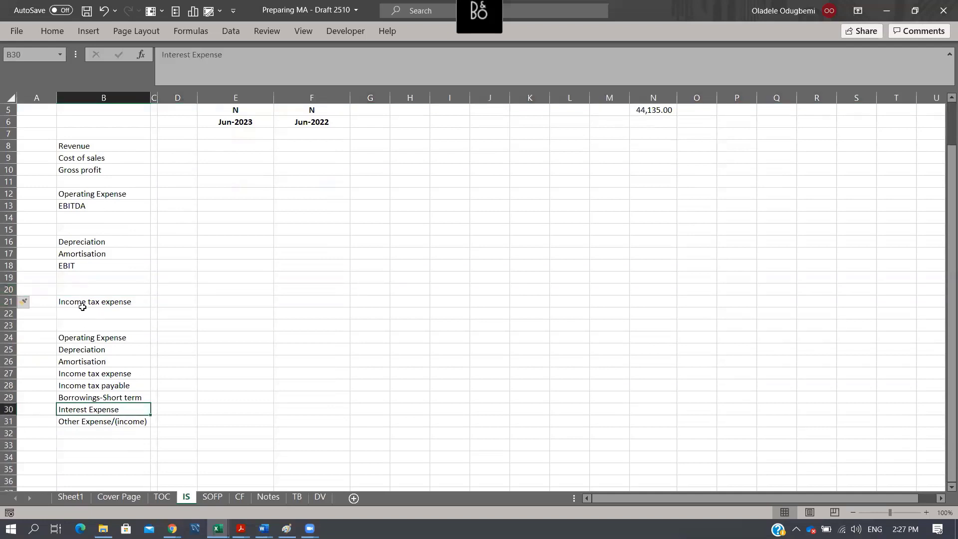
key("ctrl+c")
left_click(83, 288)
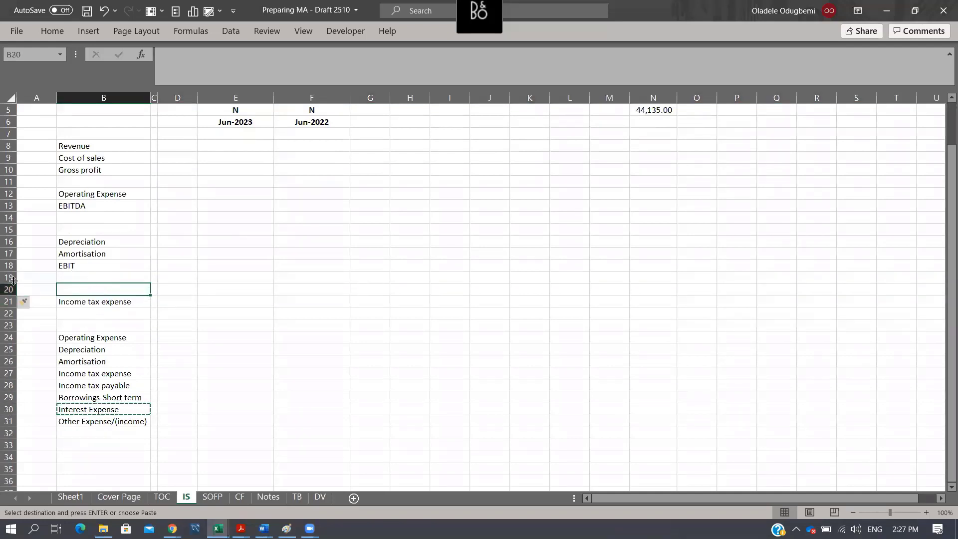
key("ctrl+v")
- Insert three blank rows at row 21, between the copied Interest Expense and Income tax expense labels
left_click(8, 301)
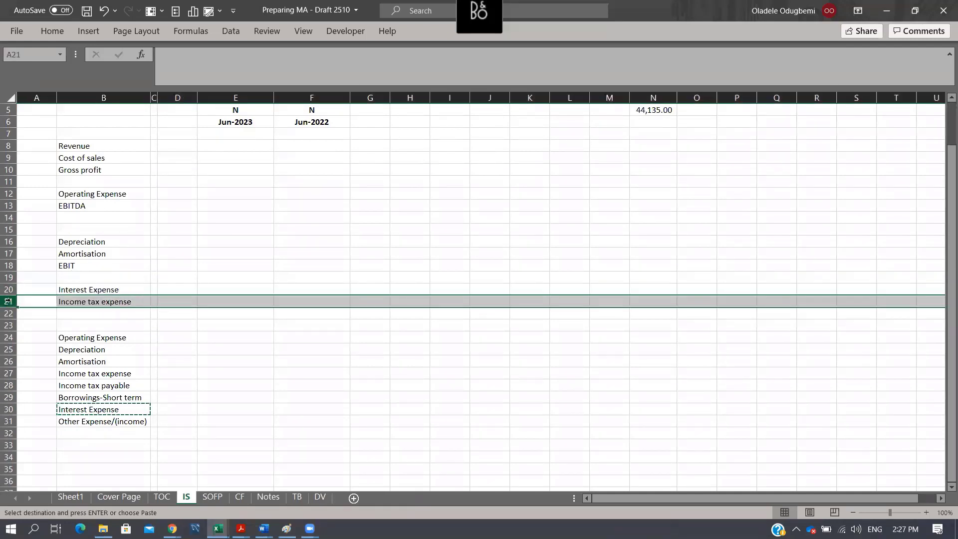
key("ctrl+shift+plus")
key("ctrl+shift+plus")
key("ctrl+shift+plus")
- Enter the label Profit Before Tax in B21, directly below Interest Expense
key("Right")
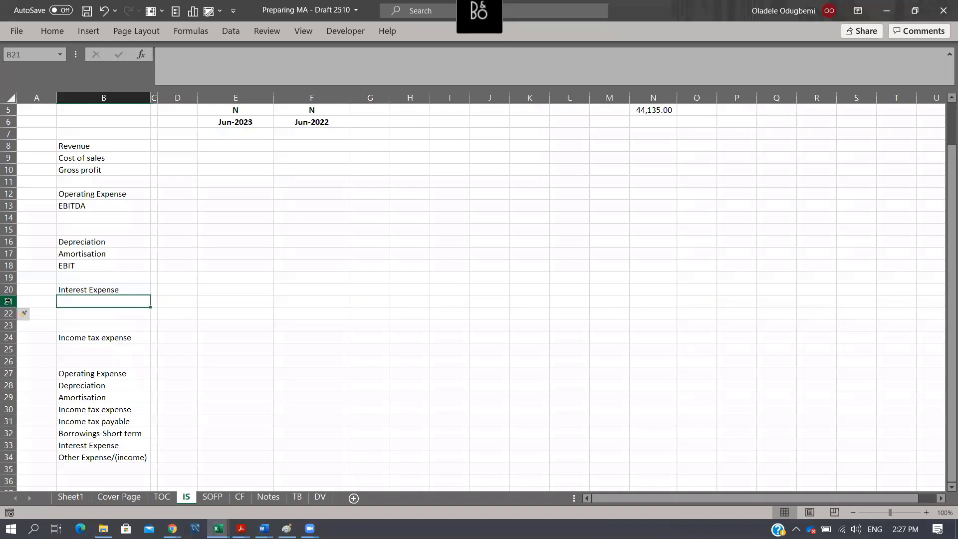
type("Profit Before Tax")
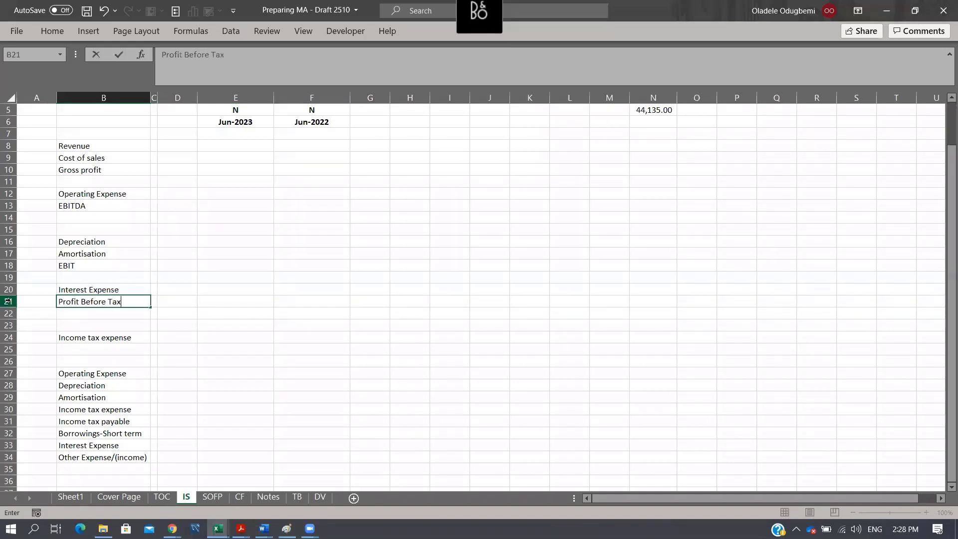
key("Return")
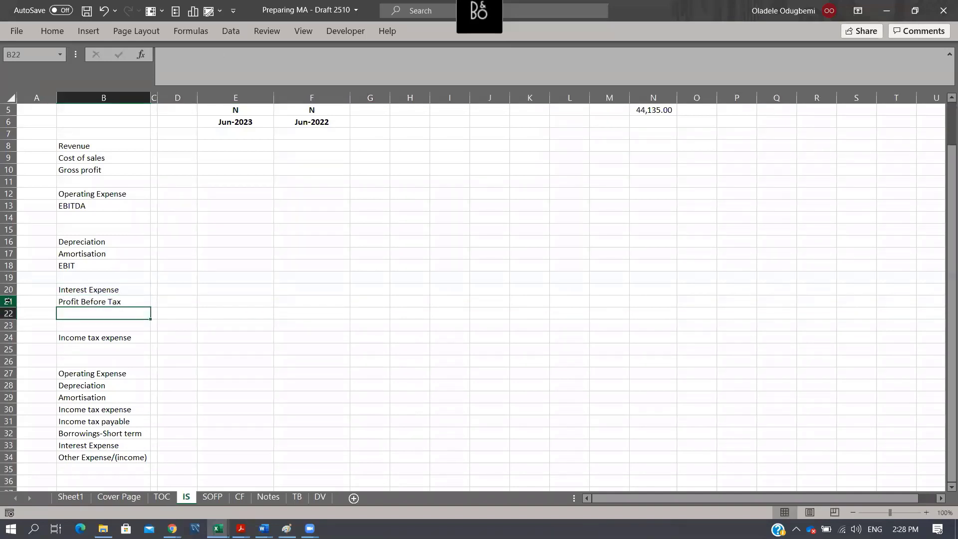
- Move the Income tax expense label from B24 up to B23
key("Down")
key("Down")
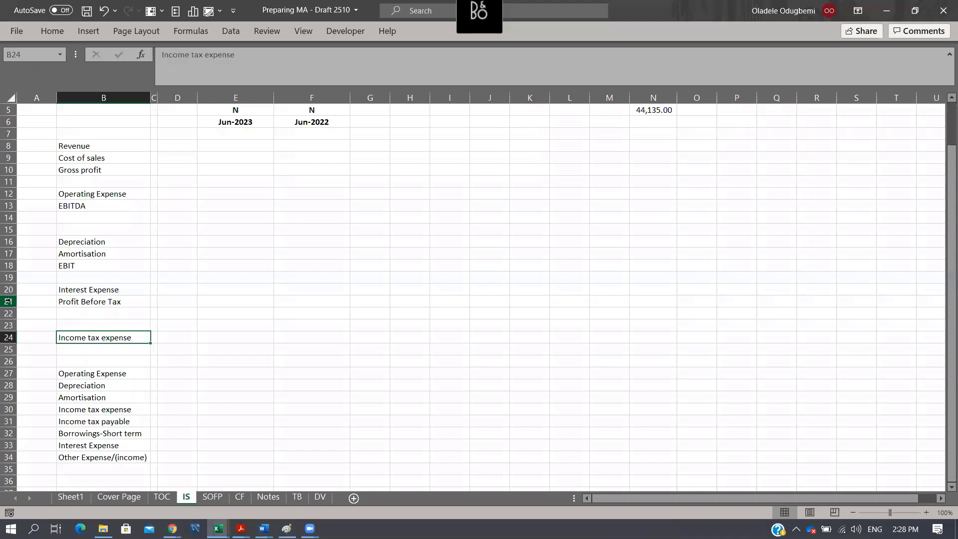
key("ctrl+x")
key("Up")
key("Return")
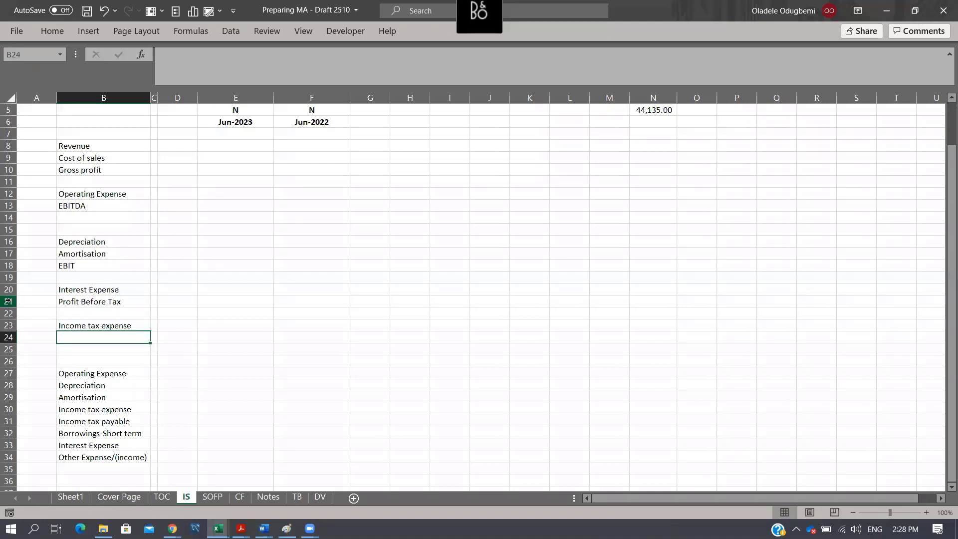
- Enter the label Profit after Tax in B24, directly below Income tax expense
type("Profit at")
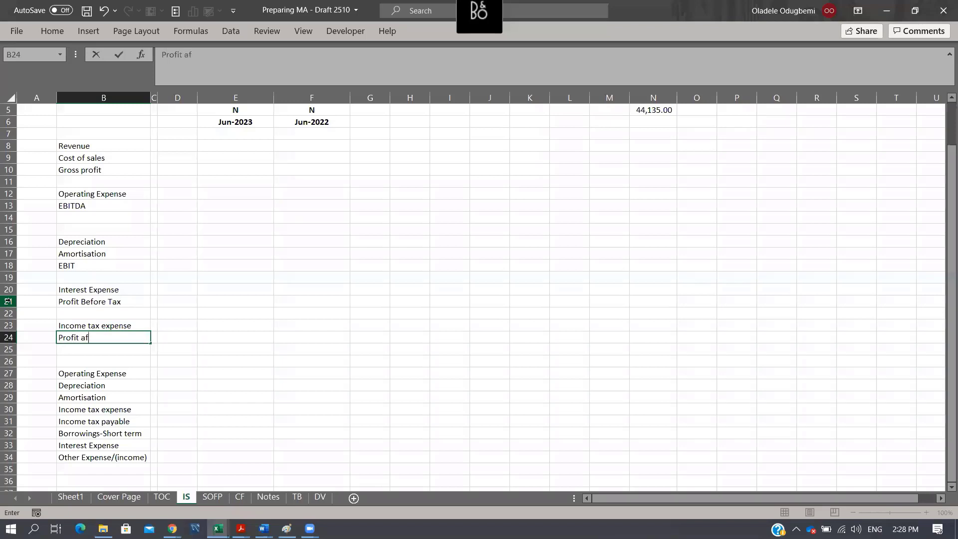
type("ter Tax")
key("Return")
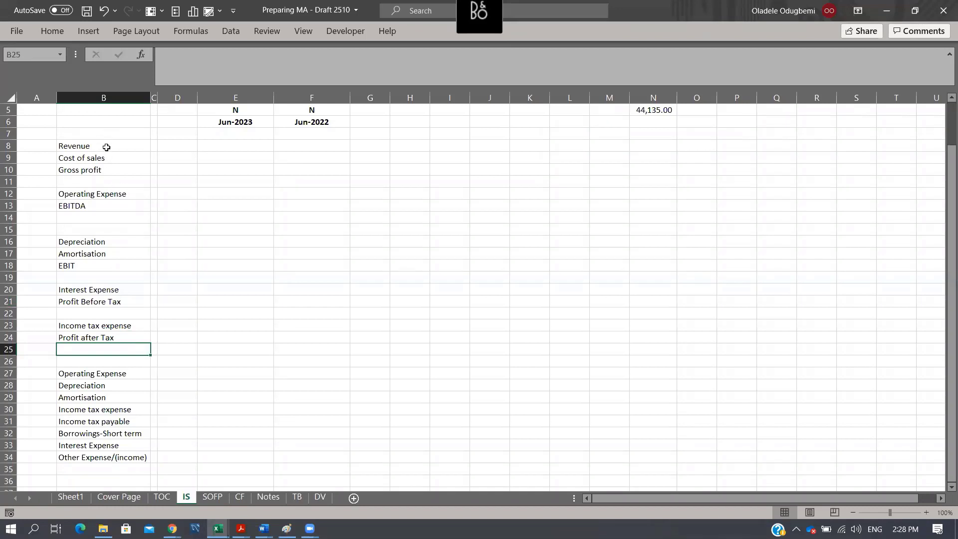
- Enter the column heading Note in D4, beside the Actual heading
scroll(180, 167, "up", 2)
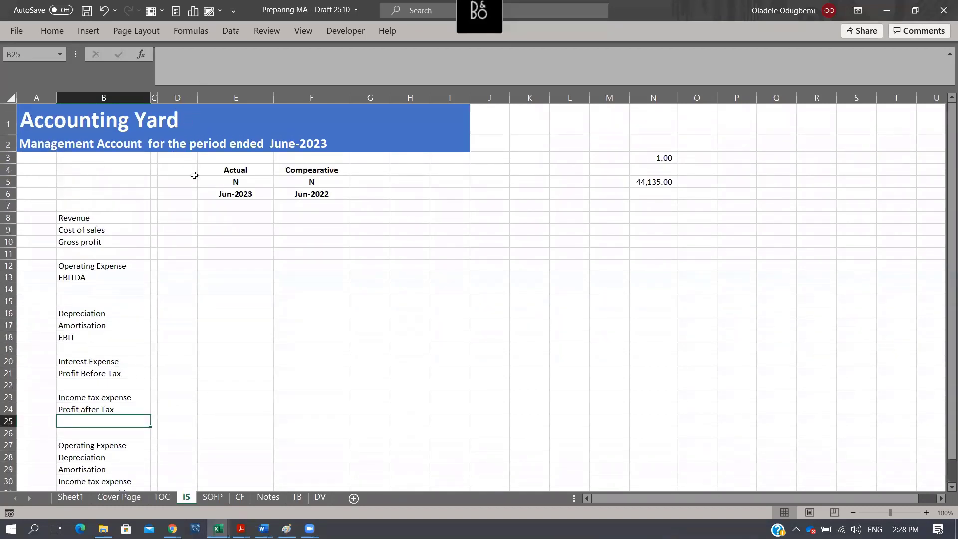
left_click(169, 172)
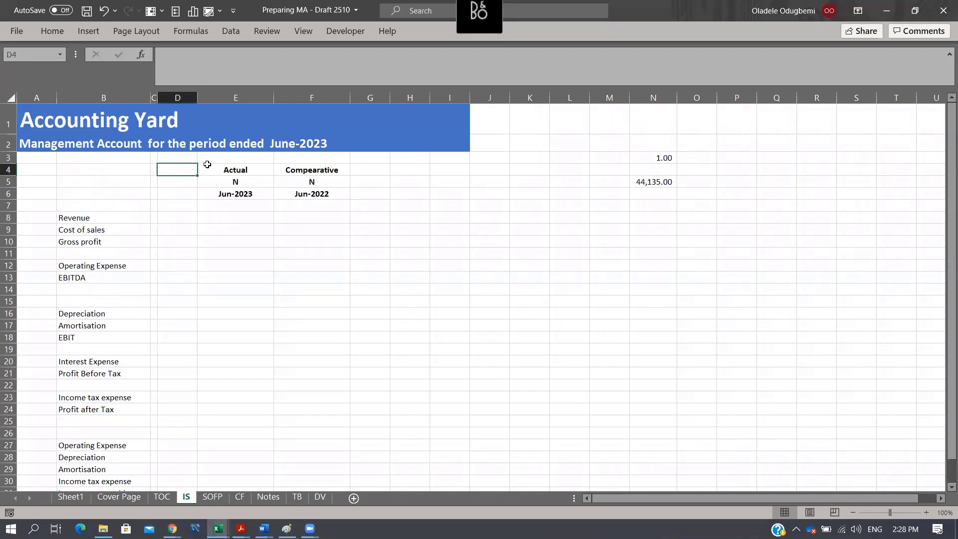
type("Note")
key("Return")
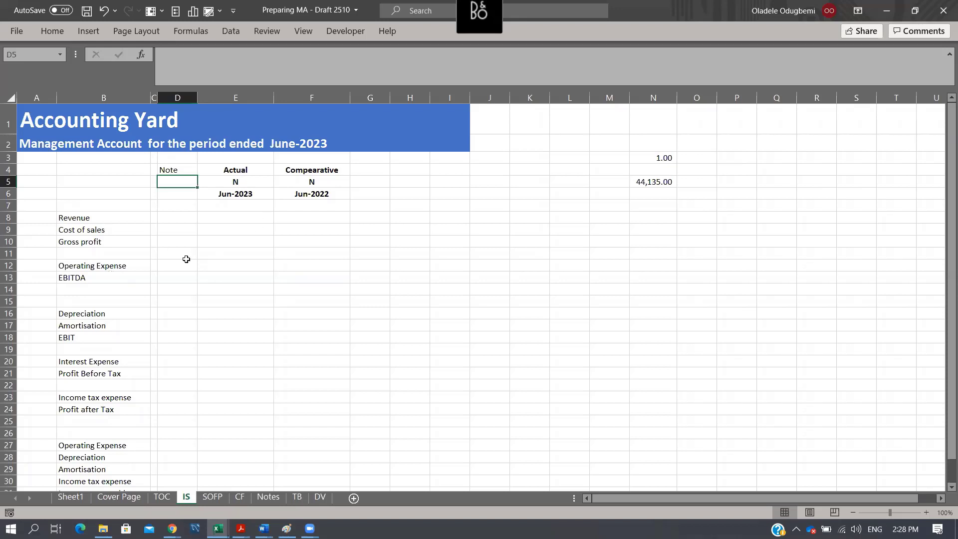
left_click_drag(186, 260, 181, 372)
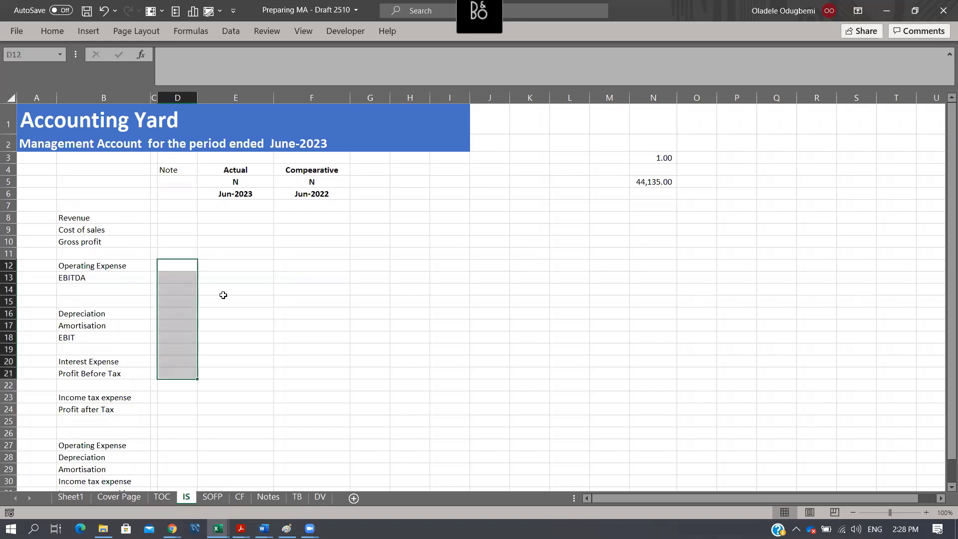
left_click(97, 266)
left_click(256, 266)
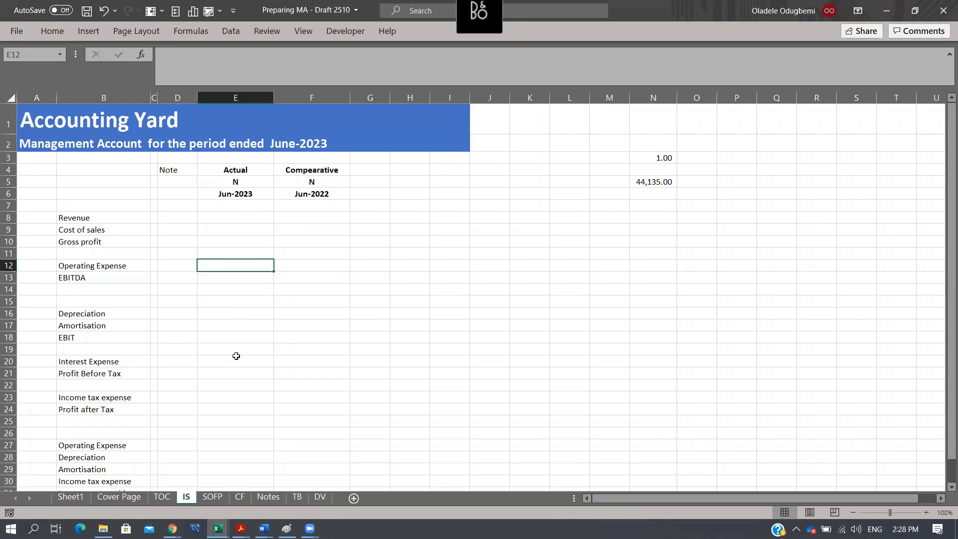
scroll(190, 304, "down", 3)
scroll(248, 244, "up", 3)
- Freeze the panes at cell D3 so rows 1 to 2 and columns A to C stay fixed
left_click(170, 158)
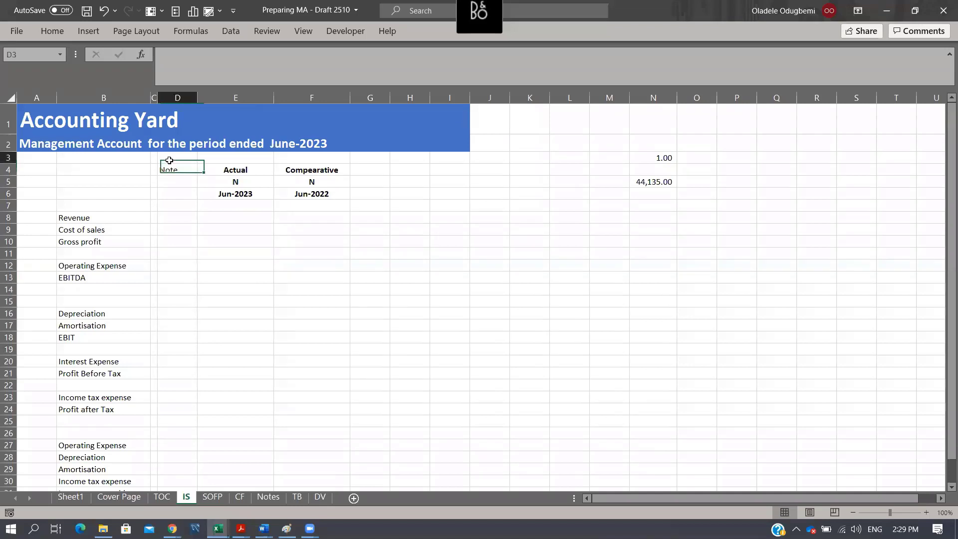
left_click(300, 31)
left_click(527, 69)
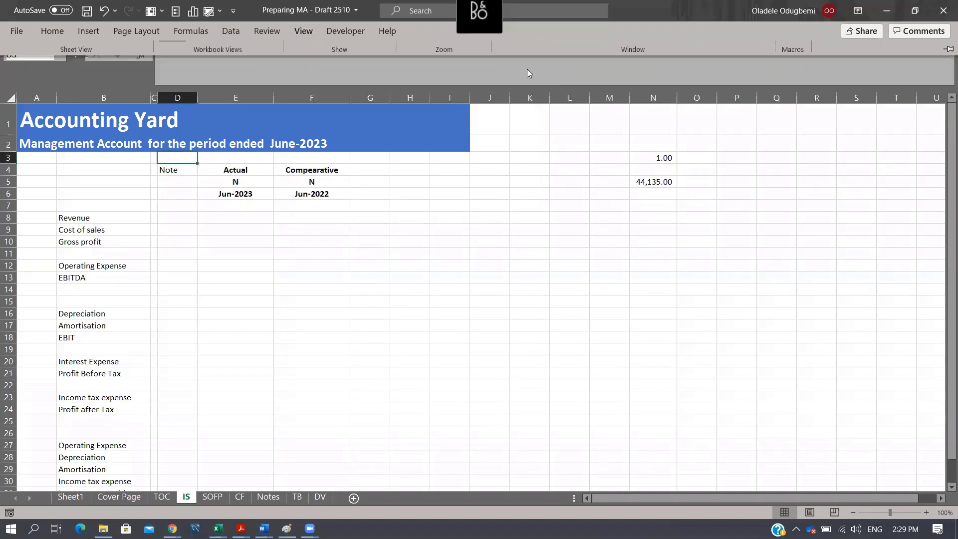
left_click(304, 27)
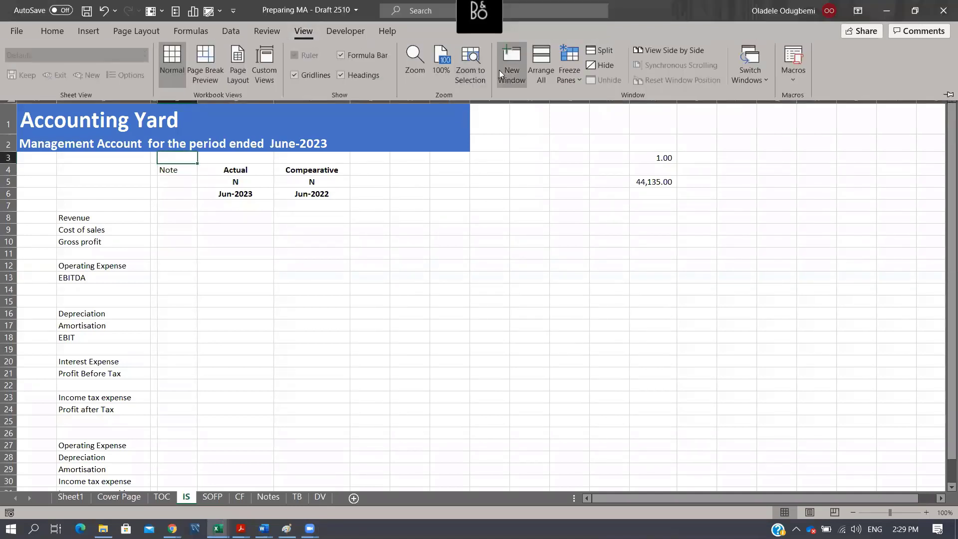
left_click(581, 82)
left_click(580, 100)
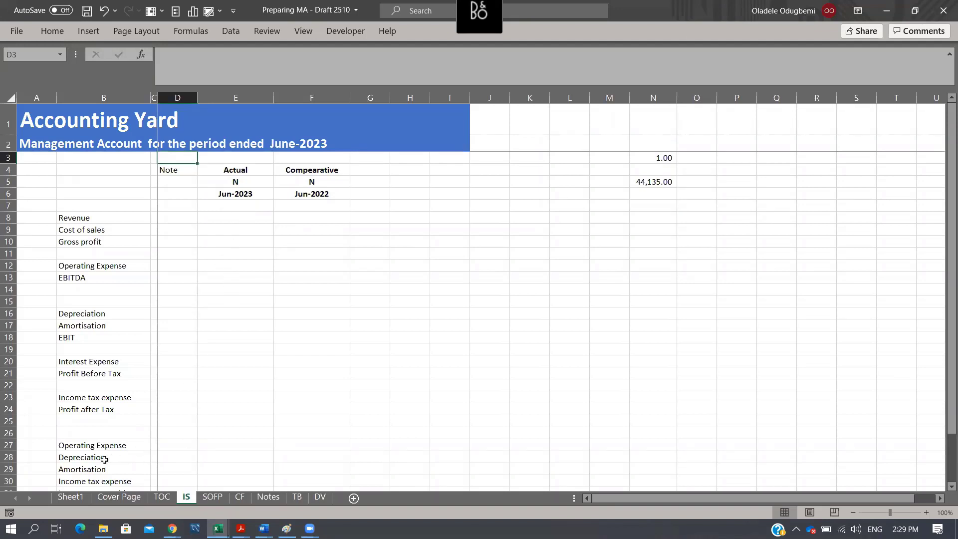
- Clear the leftover line item labels from B27:B30, below Profit after Tax
left_click_drag(95, 445, 105, 485)
key("Delete")
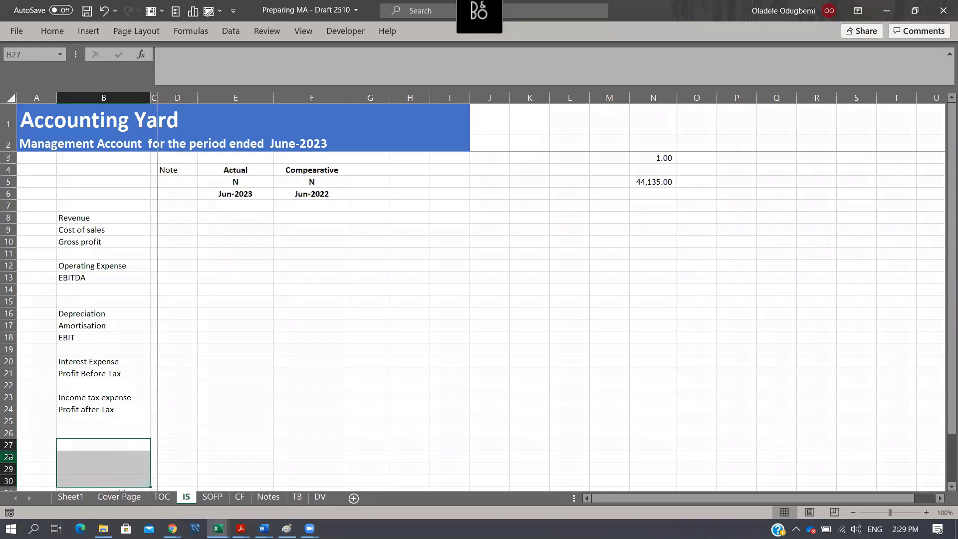
- Copy heading rows 1 to 6 of the IS sheet into the SOFP sheet, starting at row 1
left_click(220, 500)
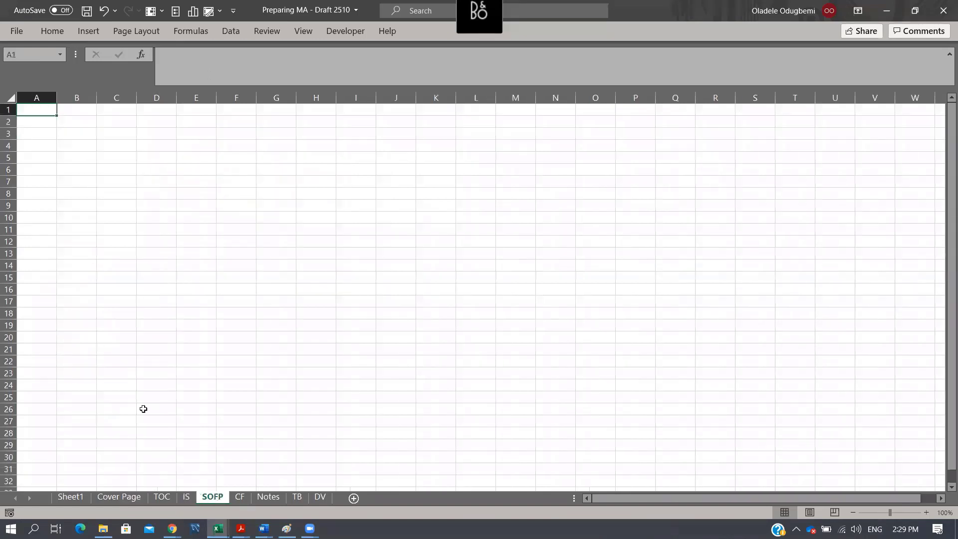
left_click(189, 498)
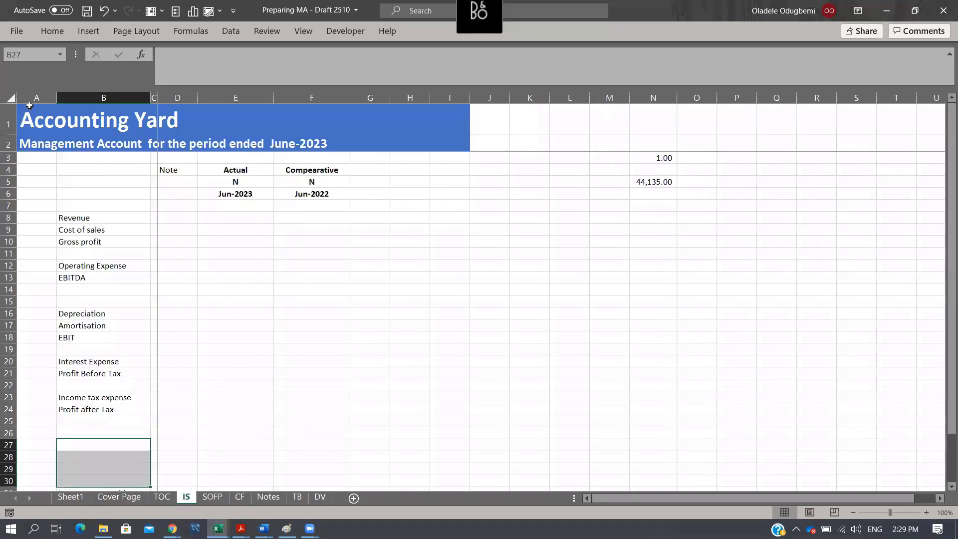
left_click(10, 113)
left_click_drag(19, 162, 28, 197)
key("ctrl+c")
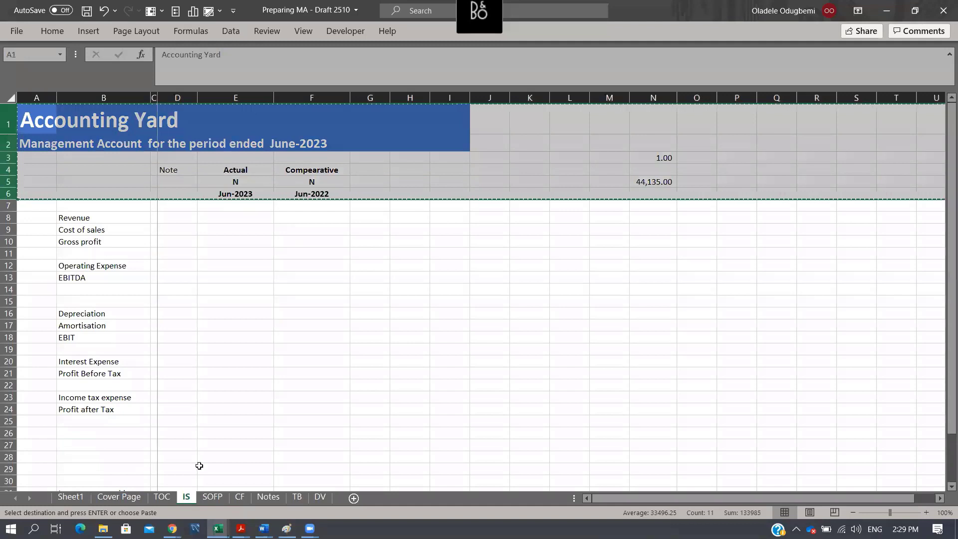
left_click(213, 497)
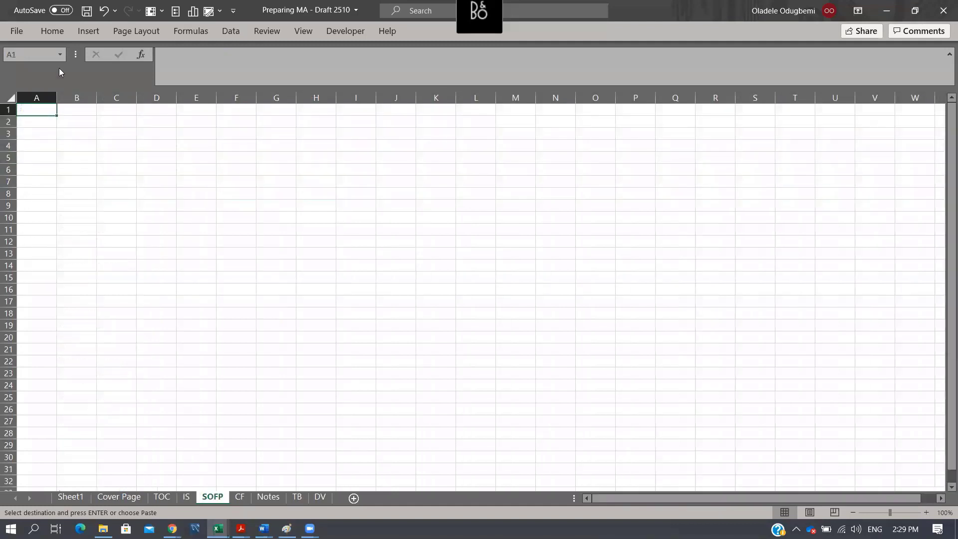
right_click(9, 109)
left_click(83, 213)
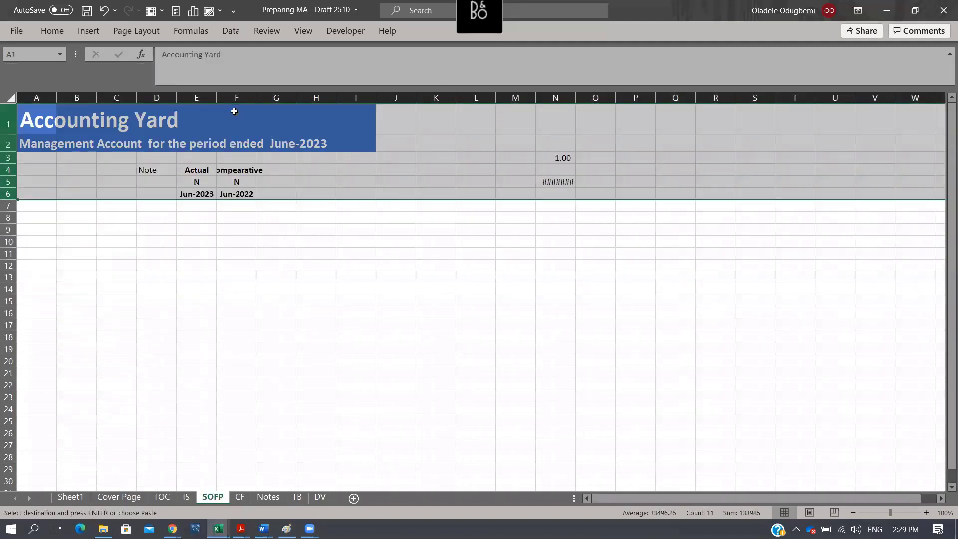
- Widen columns E and F to fit their headings, widen column B for labels, and narrow column C to a thin spacer
left_click_drag(206, 95, 280, 97)
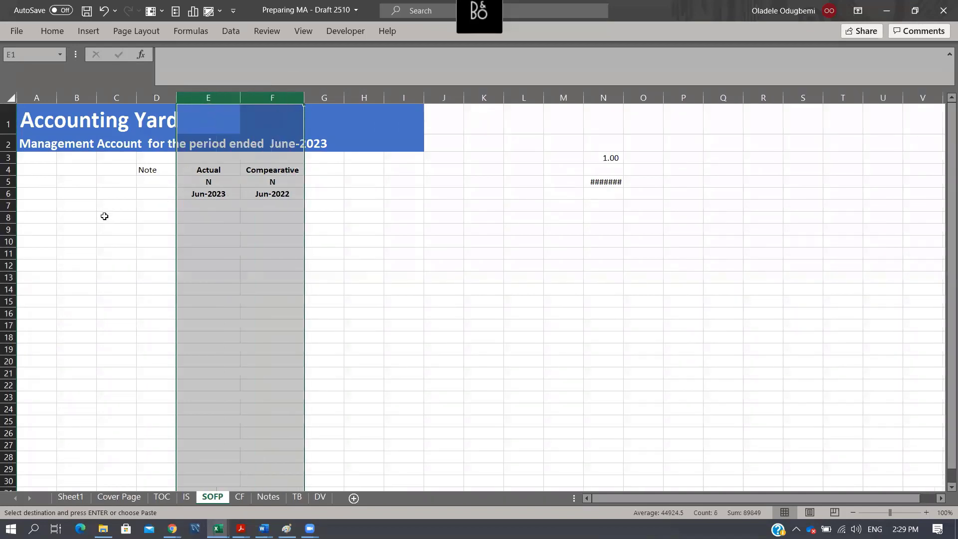
left_click(130, 98)
left_click_drag(136, 98, 186, 135)
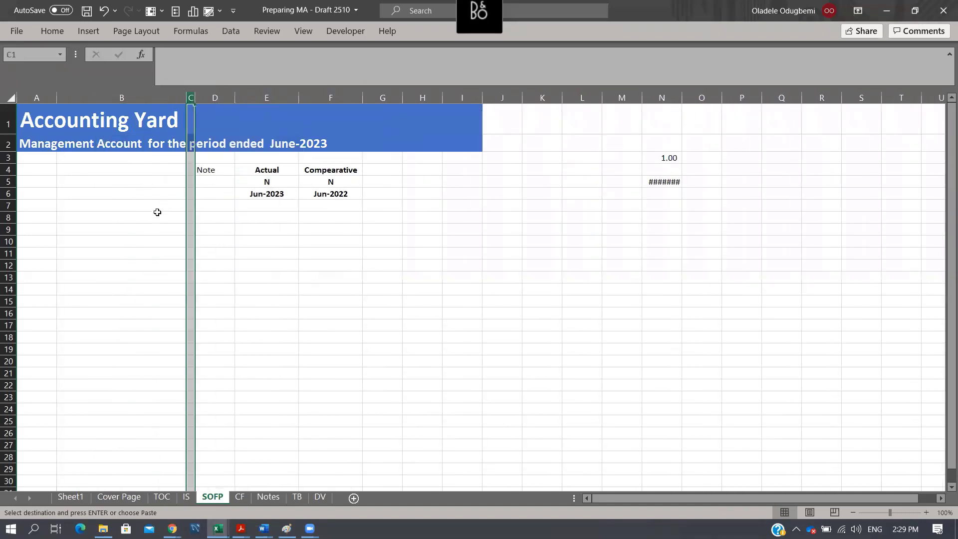
left_click(142, 206)
left_click(147, 217)
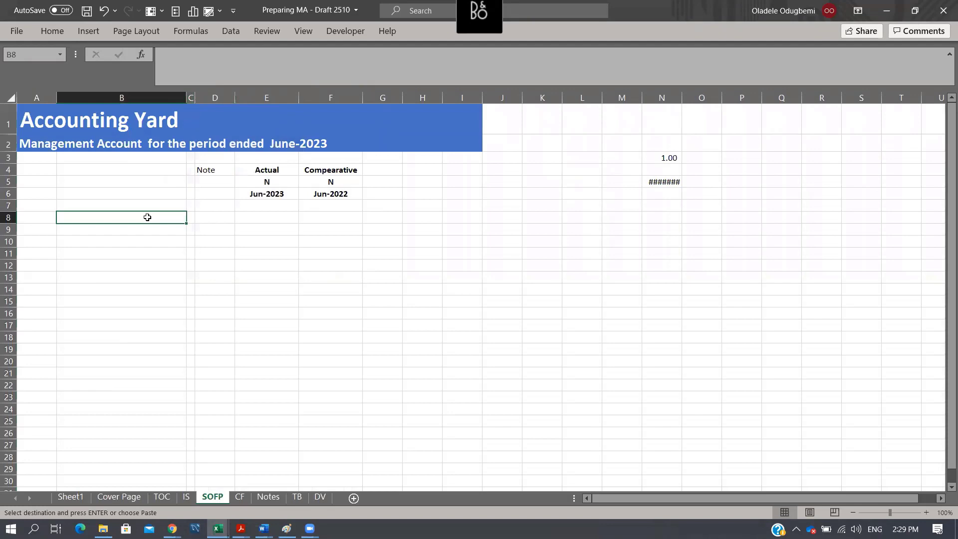
- Copy the account list E3:E22 from the DV sheet to J9 on the SOFP sheet and fit column J to its text
left_click(320, 497)
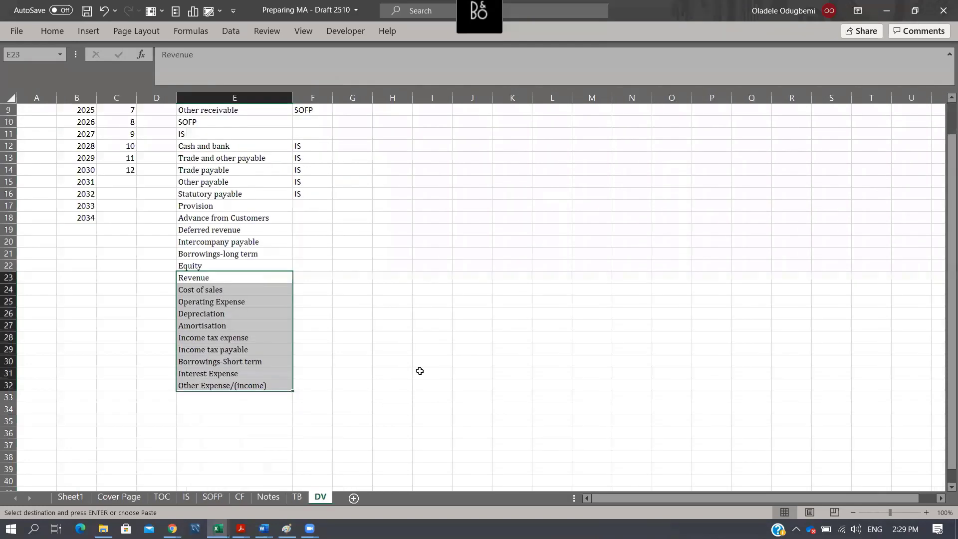
scroll(406, 273, "up", 3)
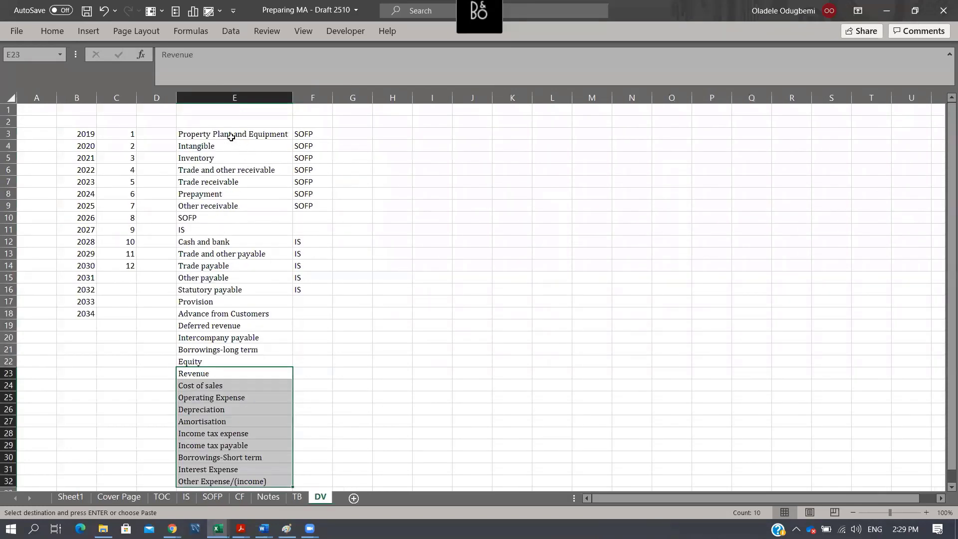
left_click_drag(232, 137, 222, 357)
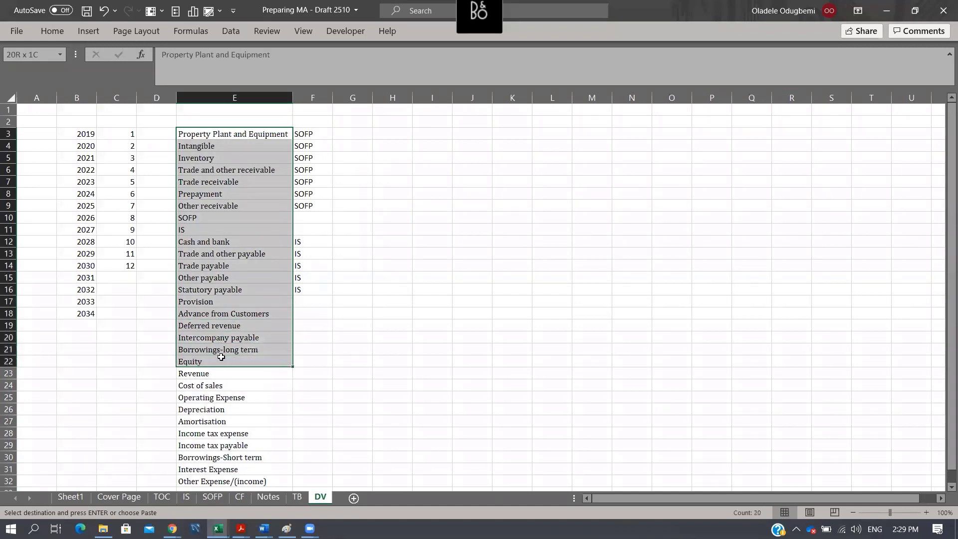
key("ctrl+c")
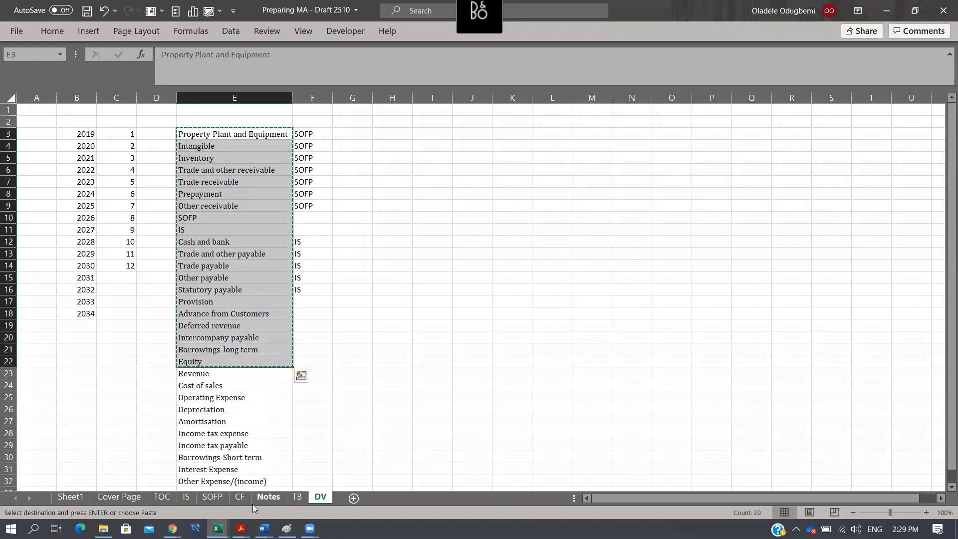
left_click(216, 496)
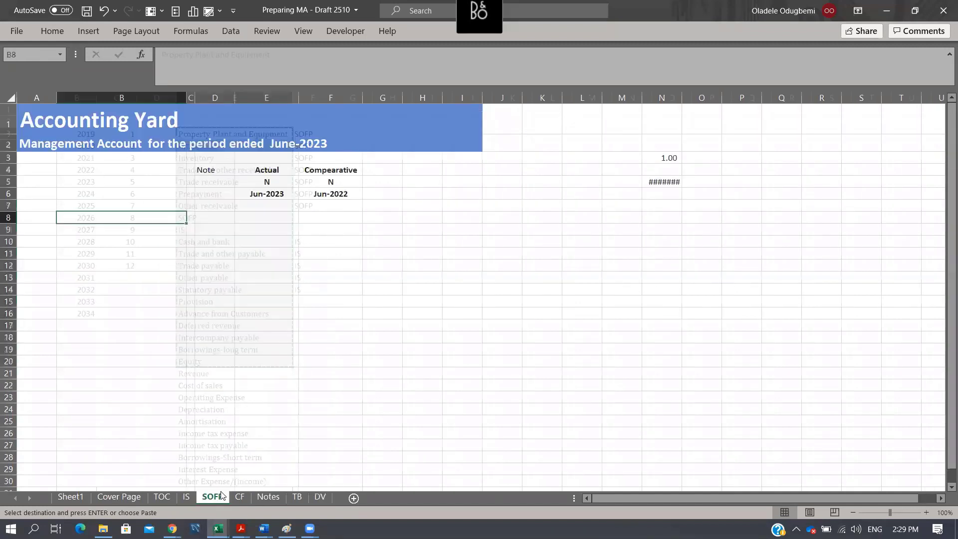
left_click(496, 230)
key("ctrl+v")
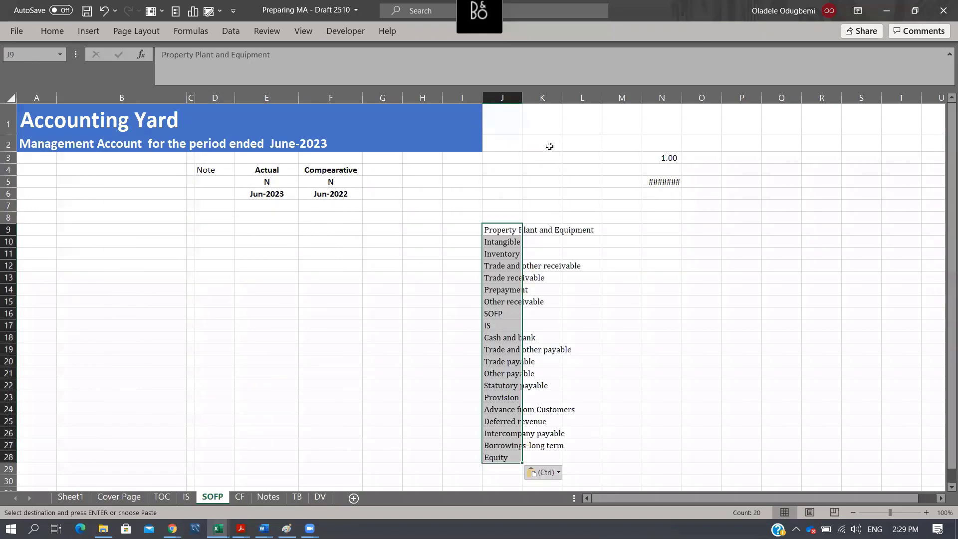
double_click(520, 92)
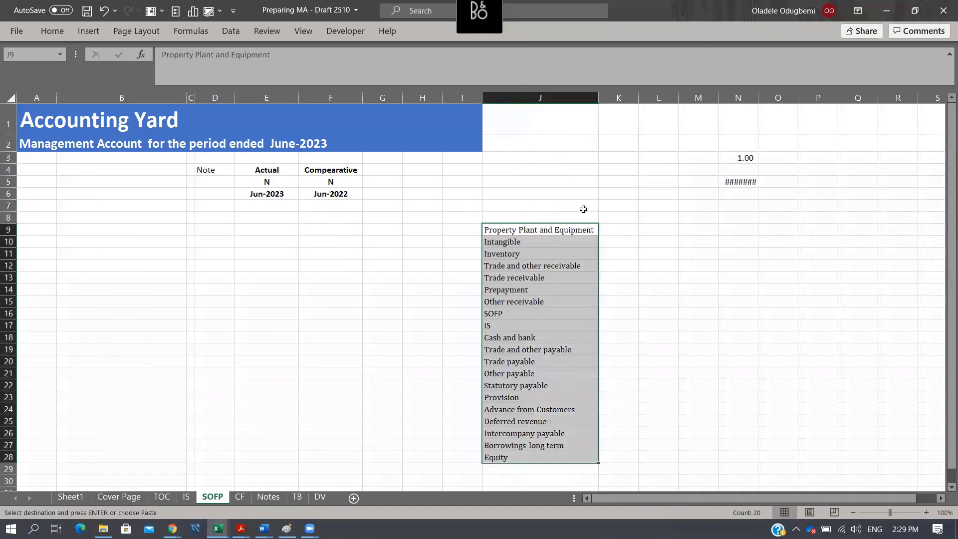
- Copy Property Plant and Equipment from the account list into B8 as values only
left_click(561, 229)
key("ctrl+c")
left_click(132, 215)
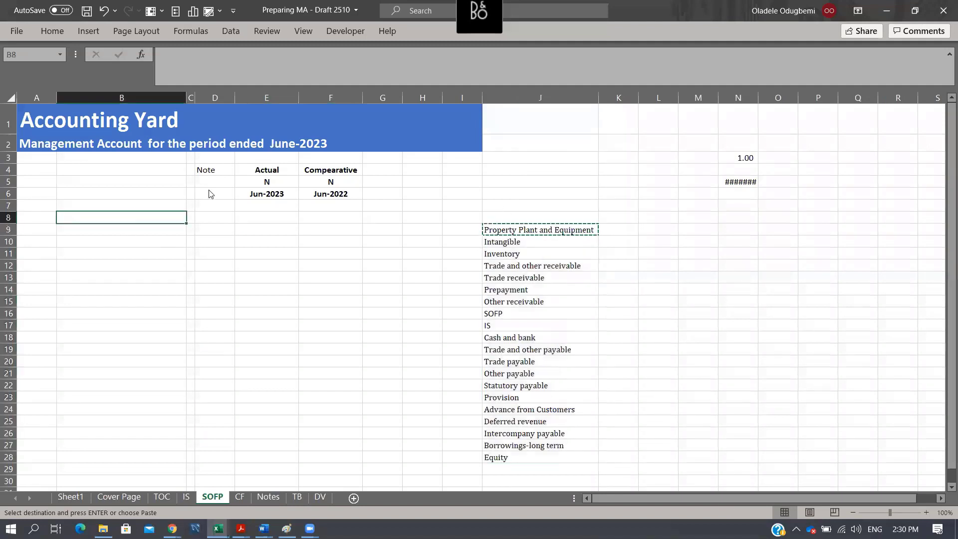
key("ctrl+alt+v")
key("v")
key("Return")
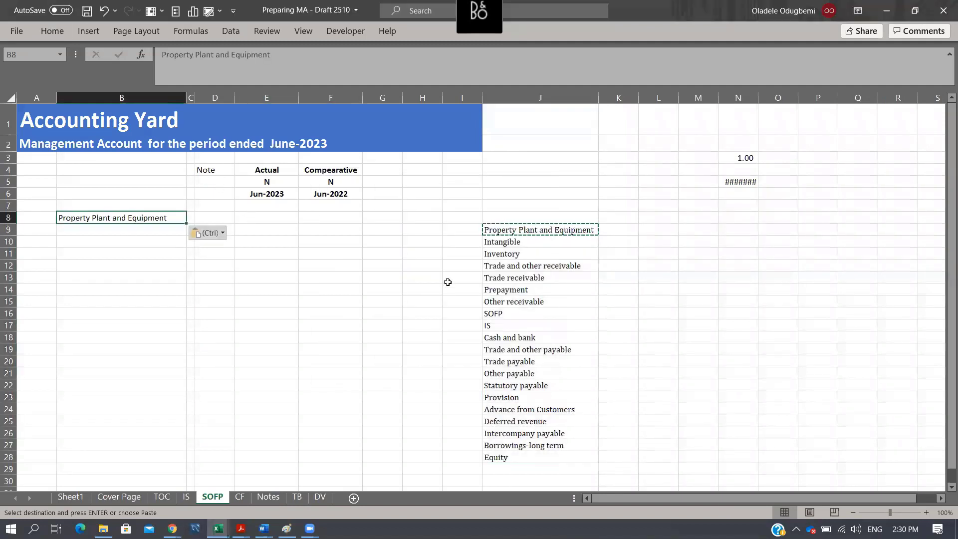
- Copy Intangible from the account list into B9 as values only
left_click(553, 241)
key("ctrl+c")
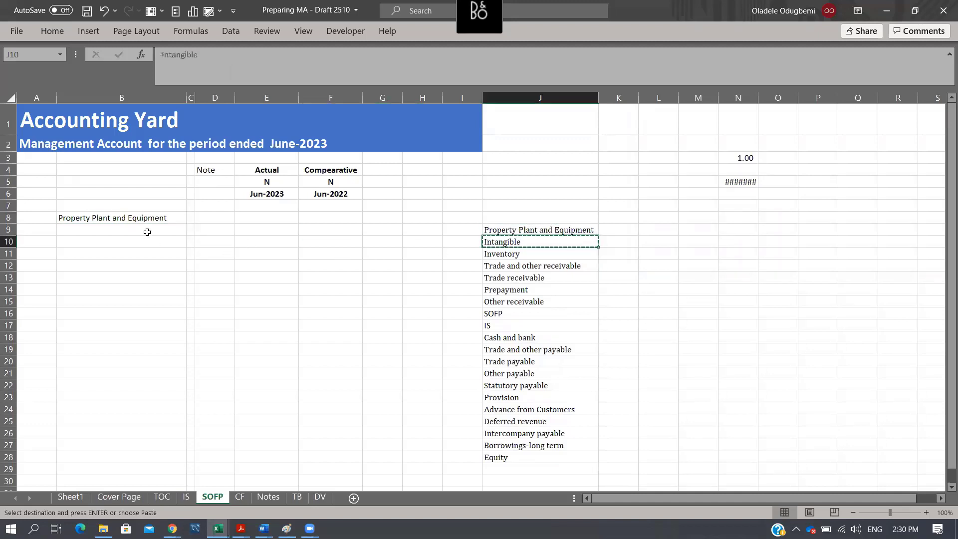
left_click(147, 232)
key("ctrl+alt+v")
key("v")
key("Return")
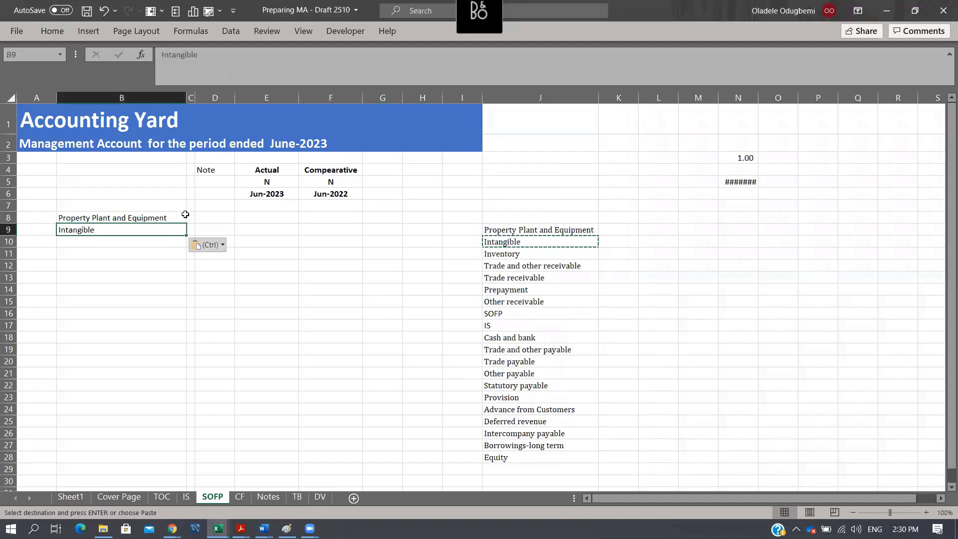
- Enter the label Non Current Asset in B10, directly below Intangible, and make it bold
key("Down")
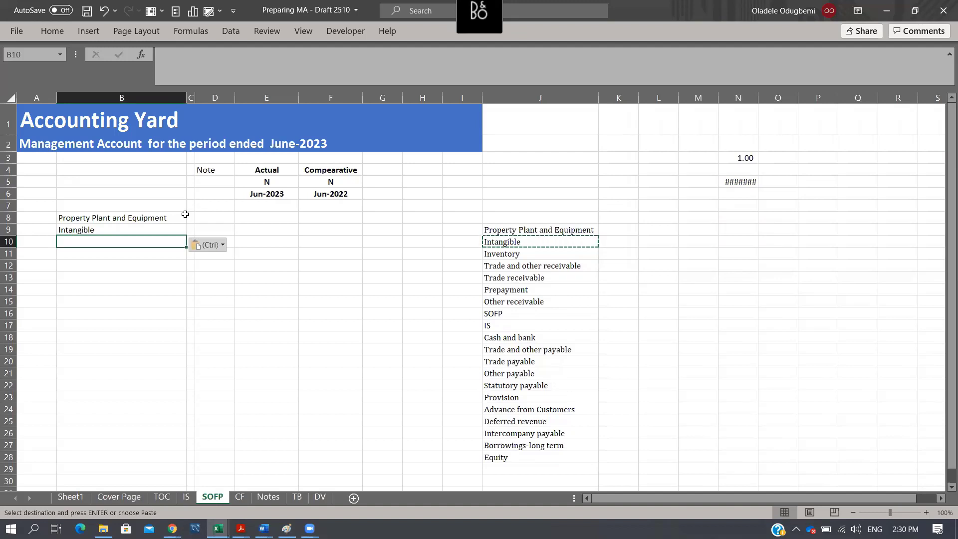
type("Non")
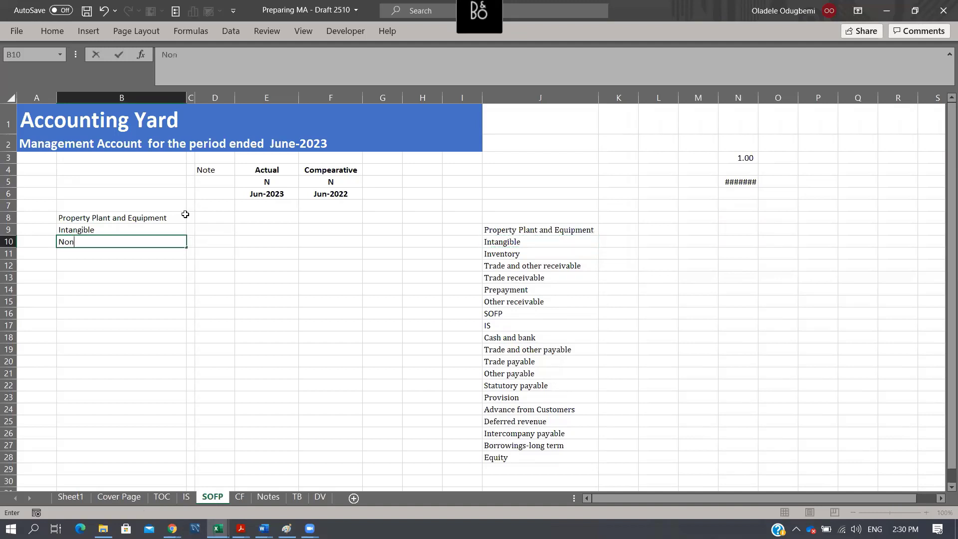
type(" Current Asset")
key("ctrl+Return")
key("ctrl+b")
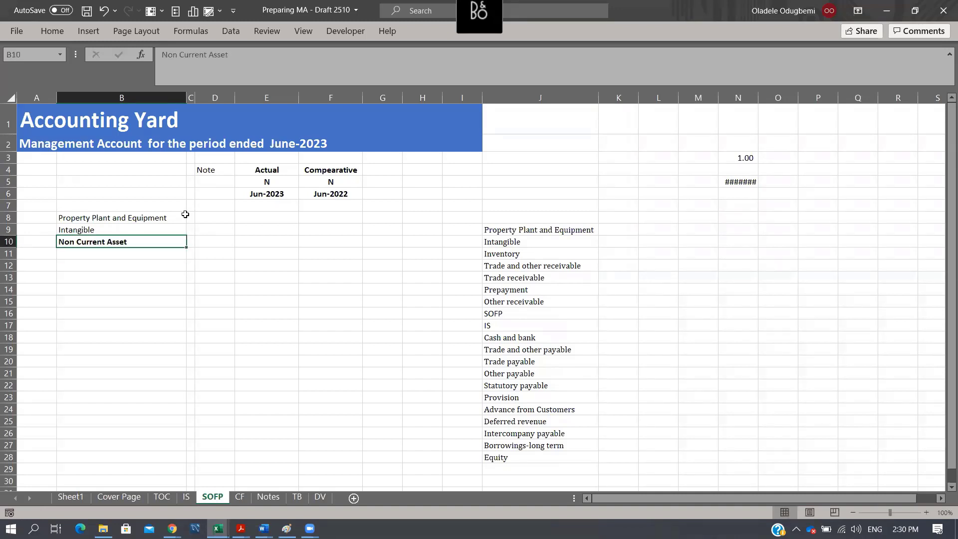
- Indent the Property Plant and Equipment and Intangible labels in B8:B9 by one level
left_click_drag(136, 219, 136, 230)
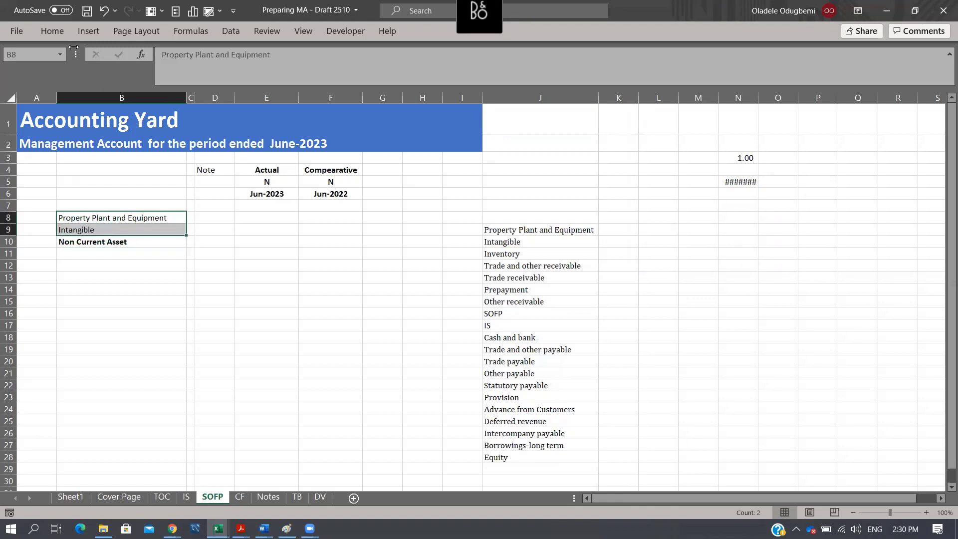
left_click(52, 31)
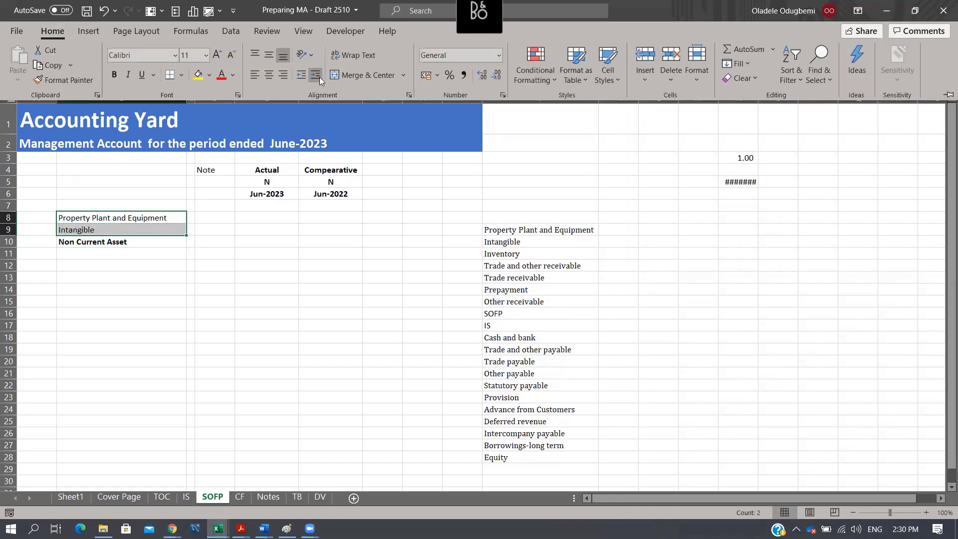
left_click(318, 77)
left_click(163, 300)
left_click(149, 205)
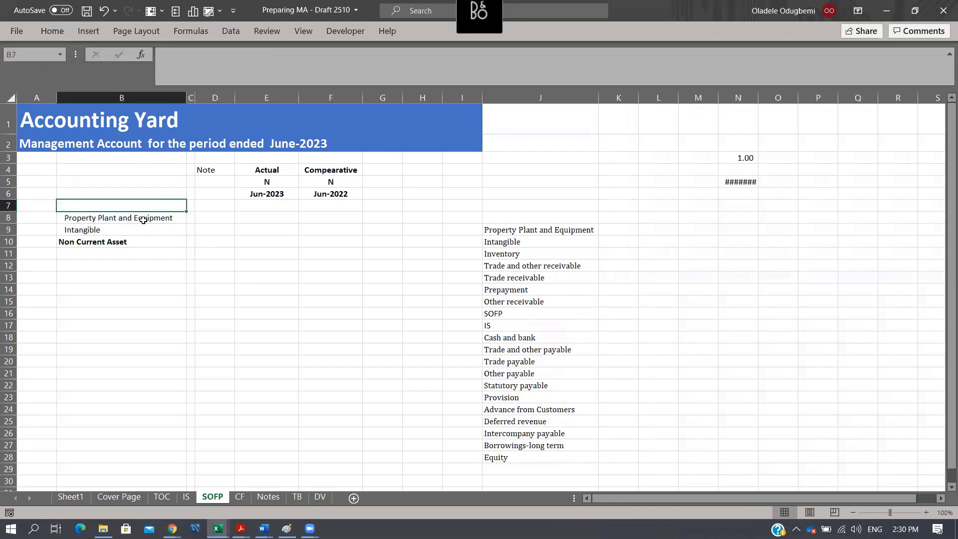
- Move the bold Non Current Asset label from B10 up to B7, above Property Plant and Equipment
left_click(109, 244)
left_click(117, 269)
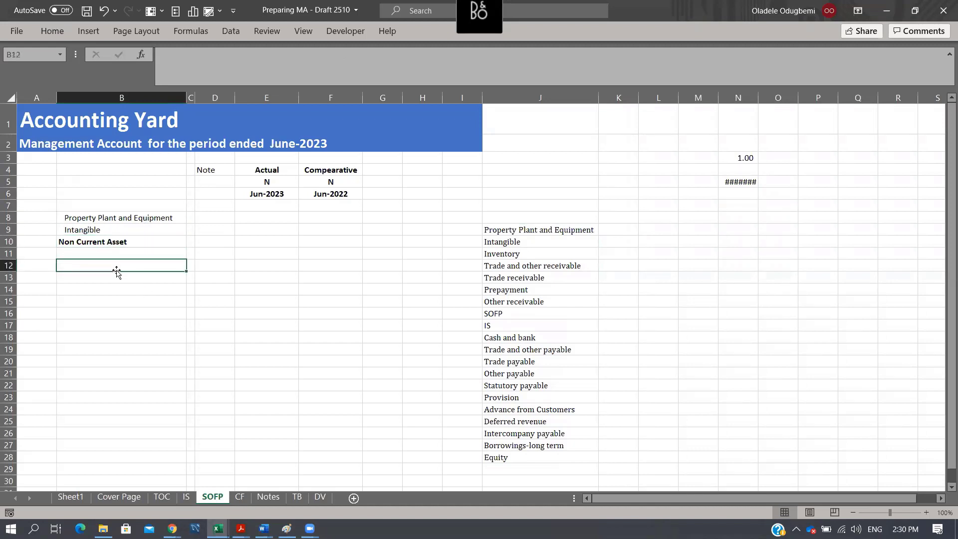
left_click(103, 241)
key("ctrl+x")
key("Up")
key("Up")
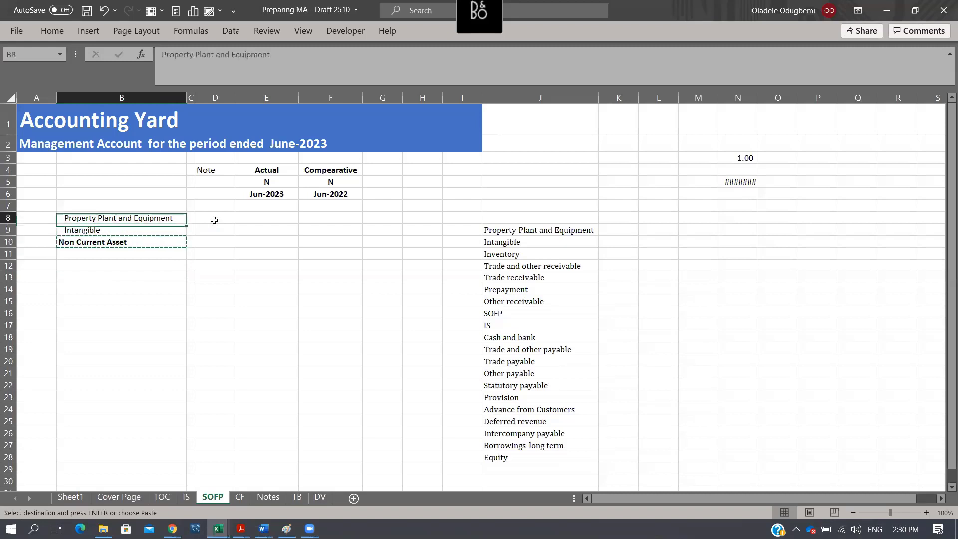
key("Up")
key("Return")
key("Down")
key("Down")
key("Down")
key("Down")
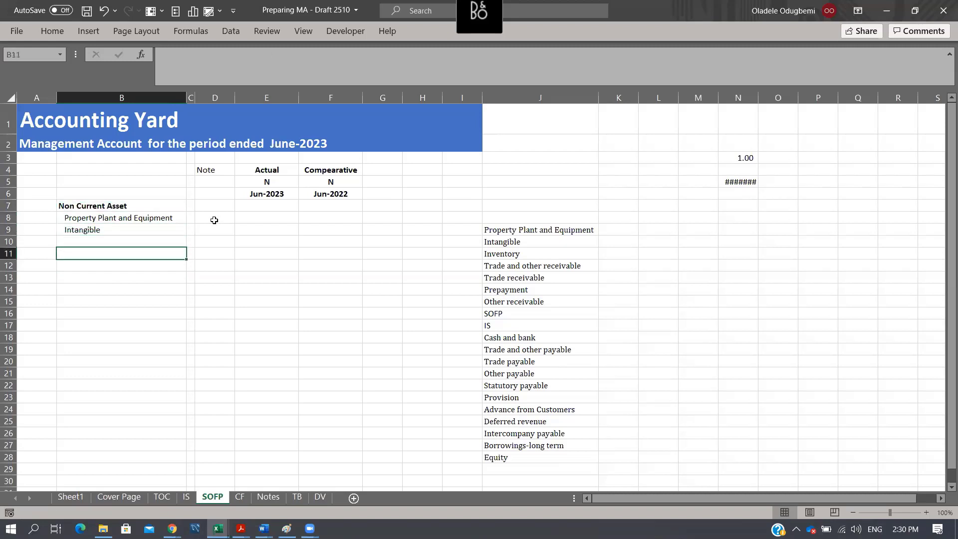
- Enter the heading Current Asset in B12, below the non-current asset items, and make it bold
type("Curre")
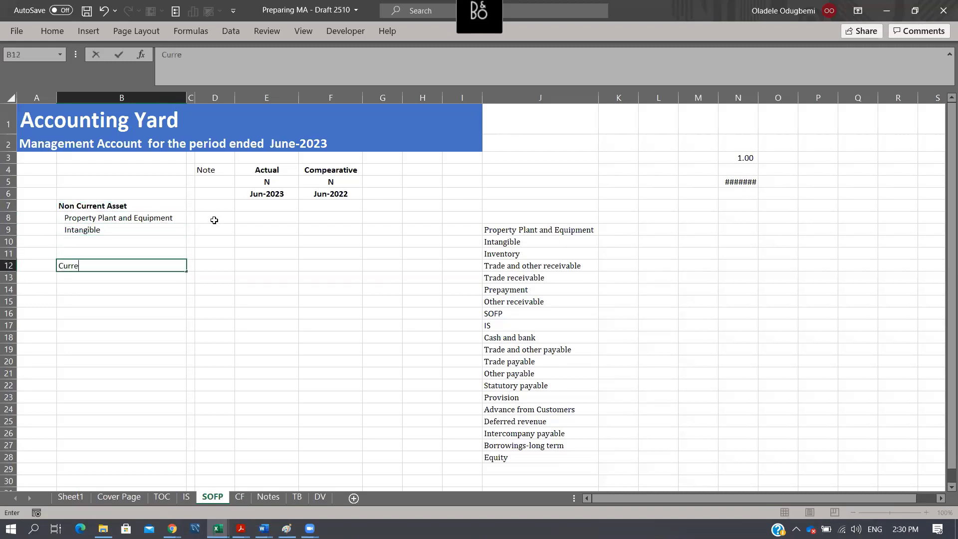
type("nt Asset")
key("Return")
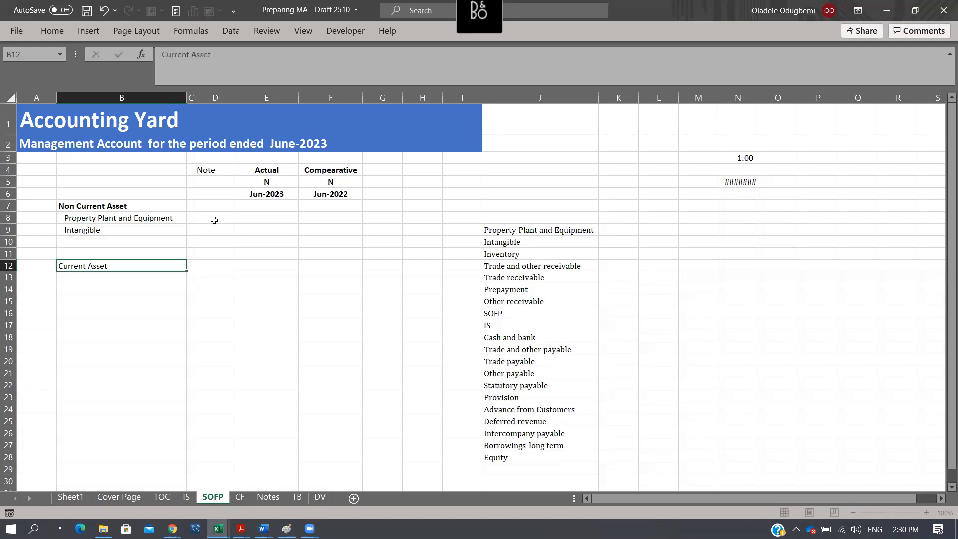
key("Up")
key("ctrl+b")
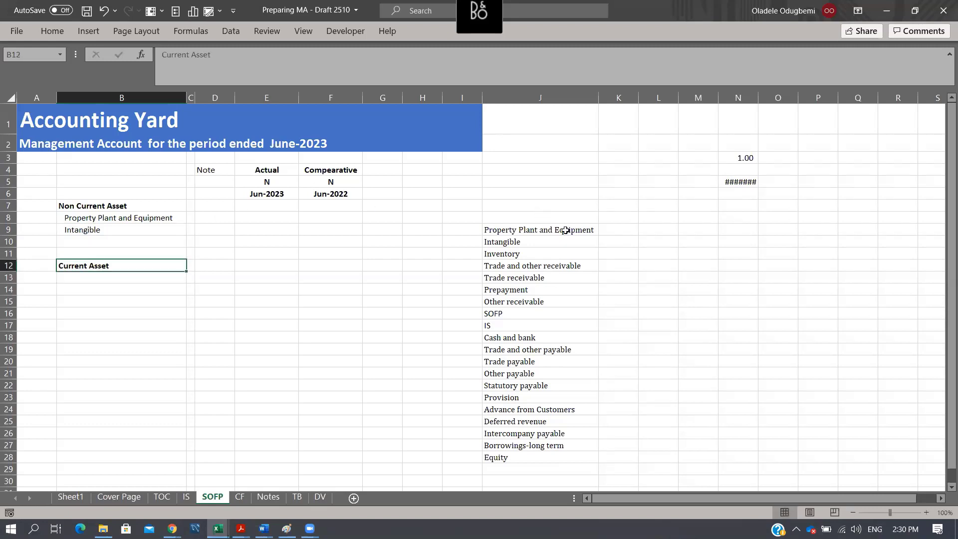
- Review the account list in column J from Inventory to Other receivable for the current asset items
left_click(520, 268)
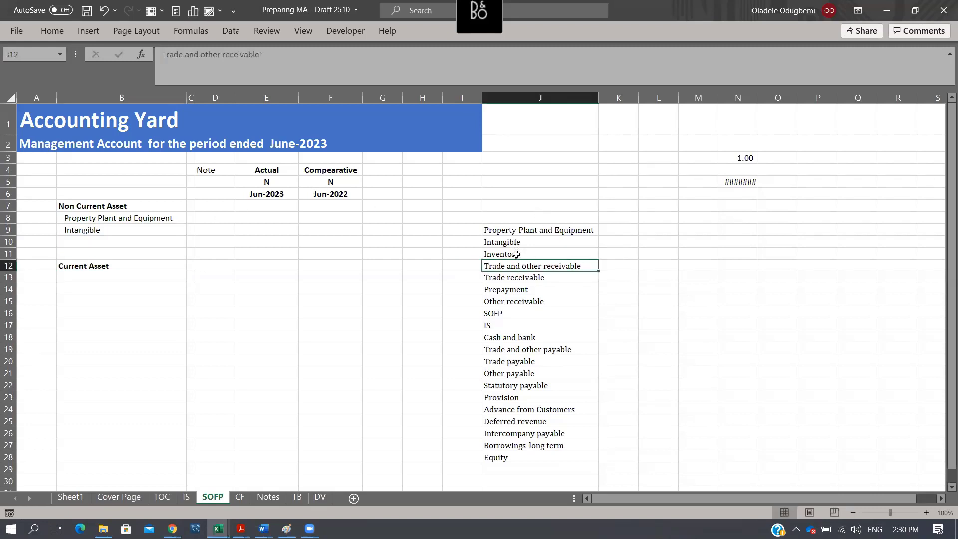
left_click(518, 253)
left_click(530, 266, "ctrl")
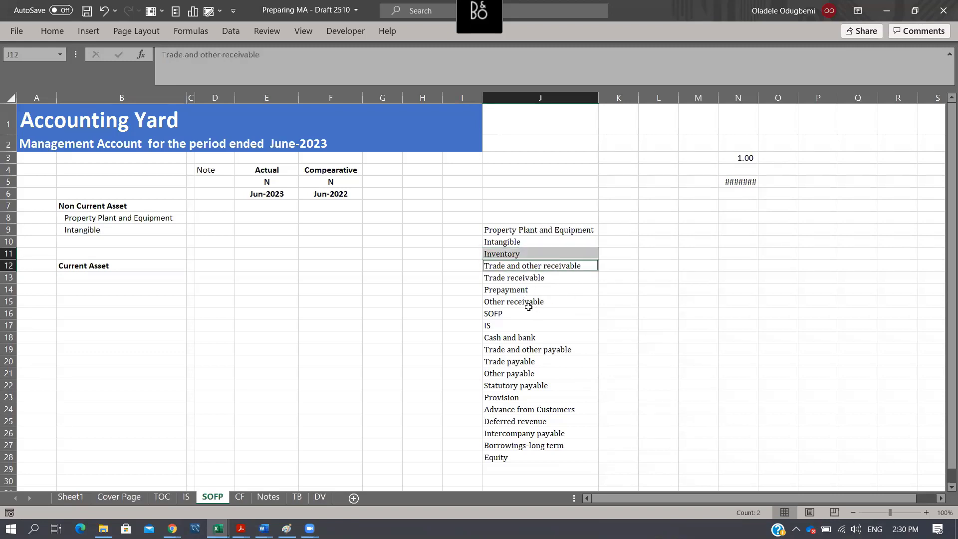
left_click(621, 255)
left_click(545, 278)
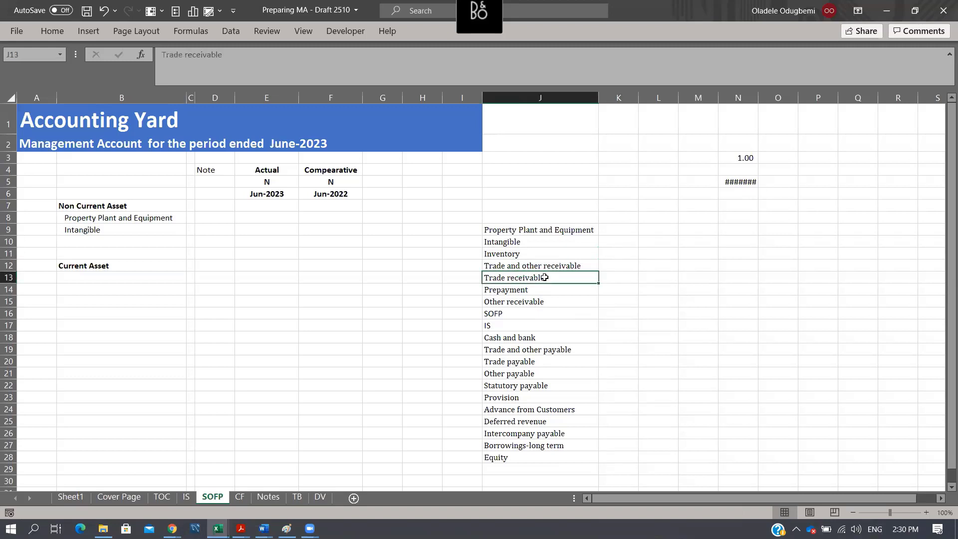
left_click(528, 291)
left_click(532, 302)
left_click(539, 268)
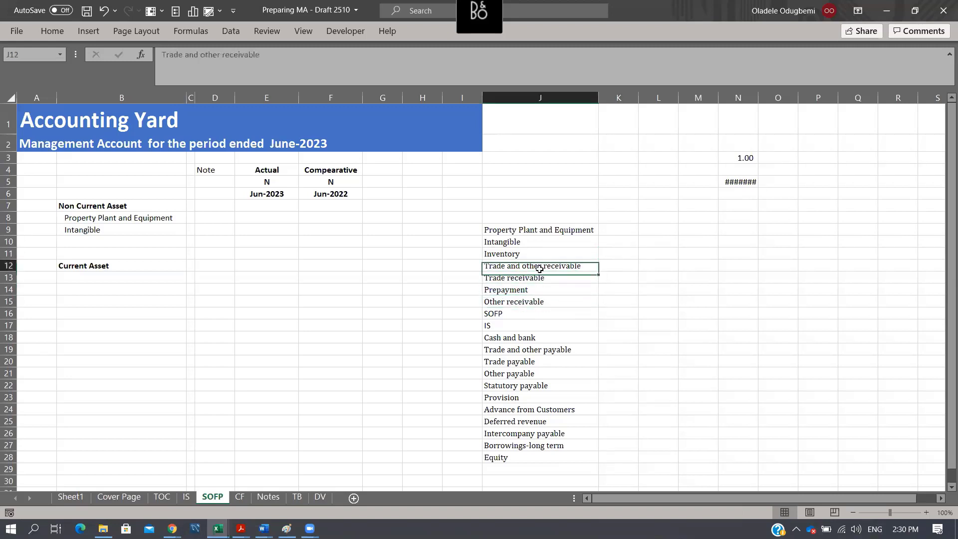
left_click(674, 269)
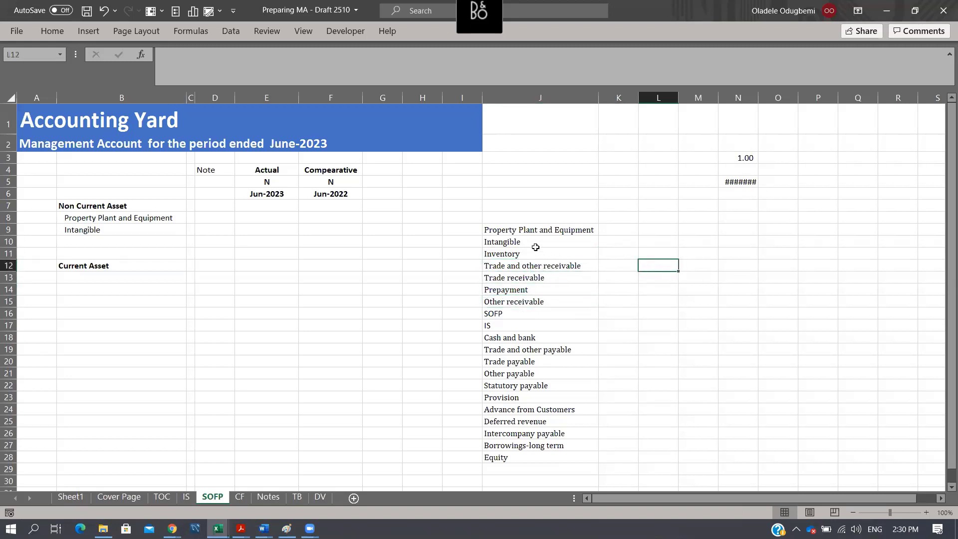
- Copy Inventory and Trade and other receivable from J11:J12 into B13:B14 under Current Asset
left_click_drag(530, 254, 531, 267)
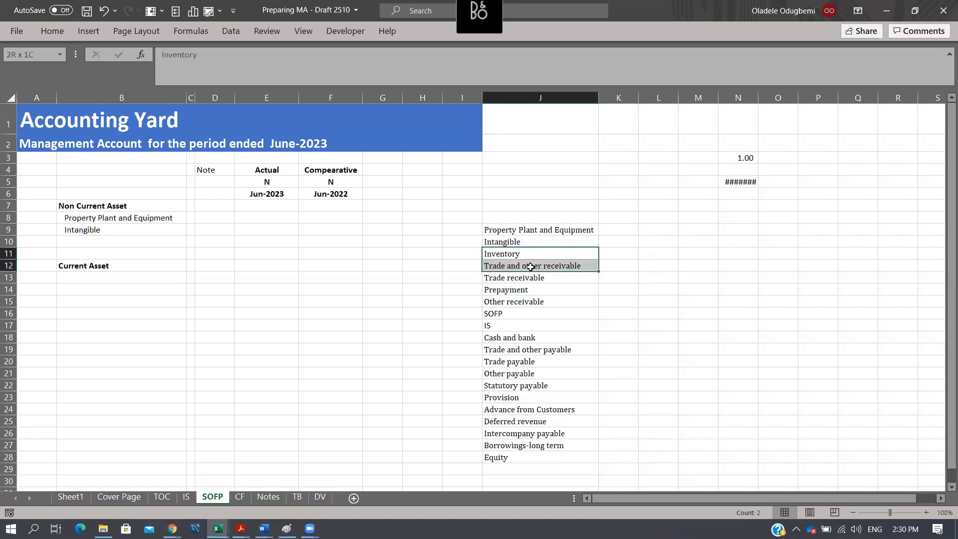
key("ctrl+c")
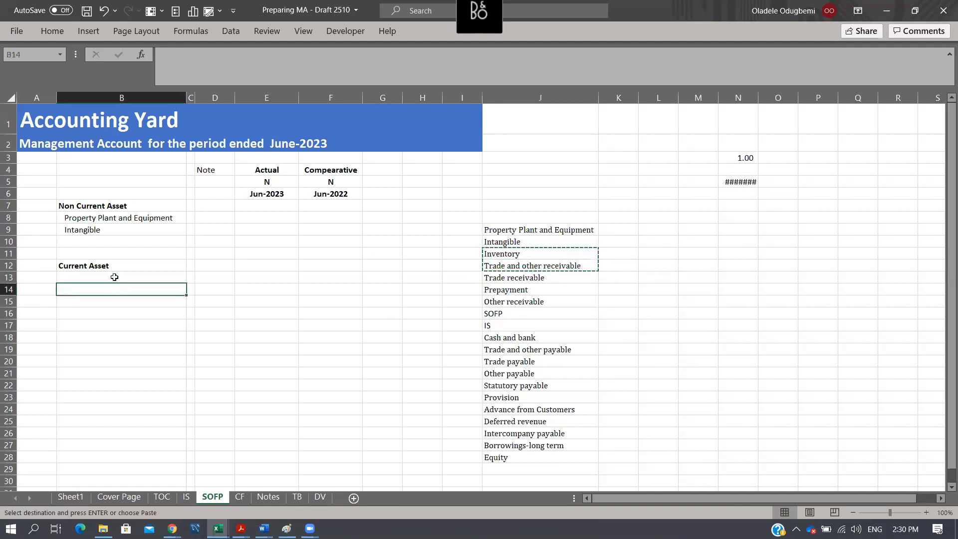
left_click(114, 276)
key("ctrl+v")
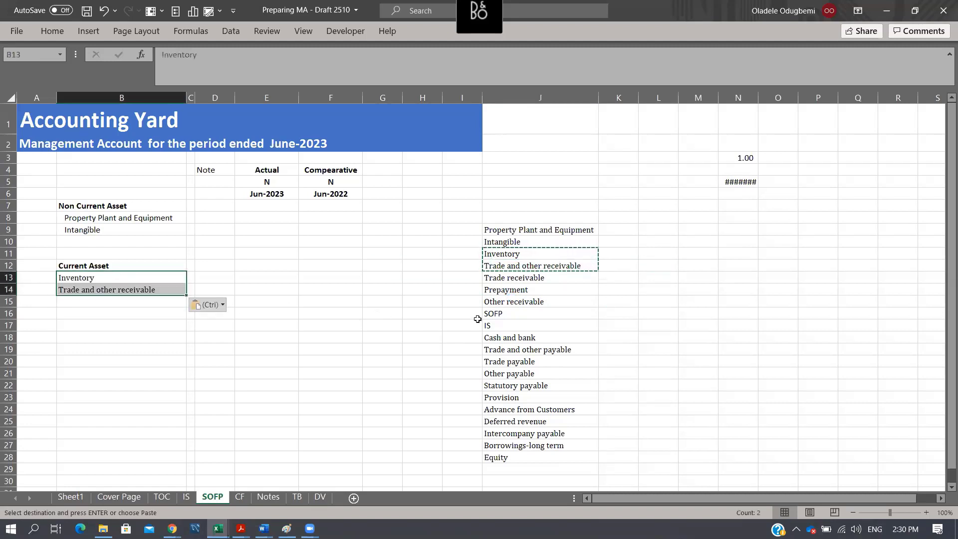
- Copy Cash and bank from the account list into B15, below Trade and other receivable
left_click(520, 349)
left_click(521, 337)
key("ctrl+c")
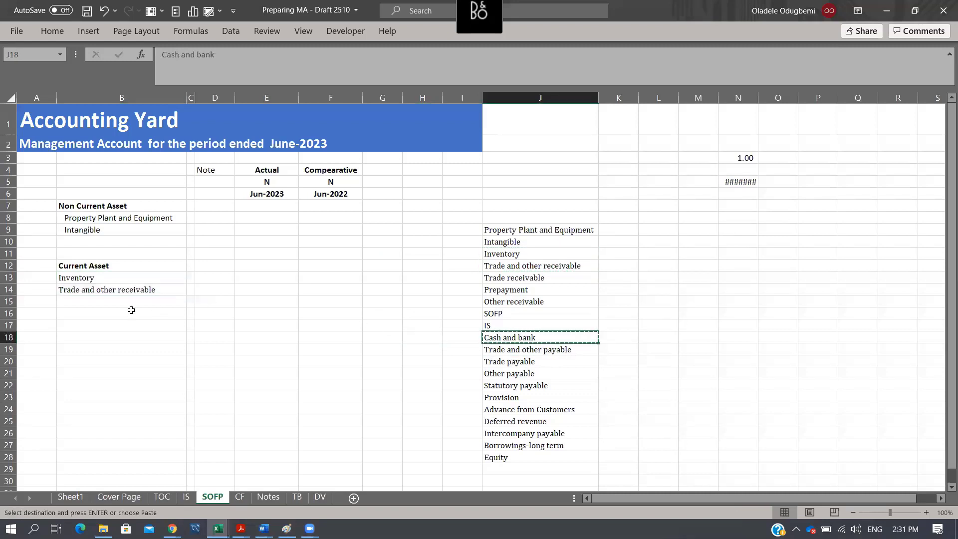
left_click(131, 303)
key("ctrl+v")
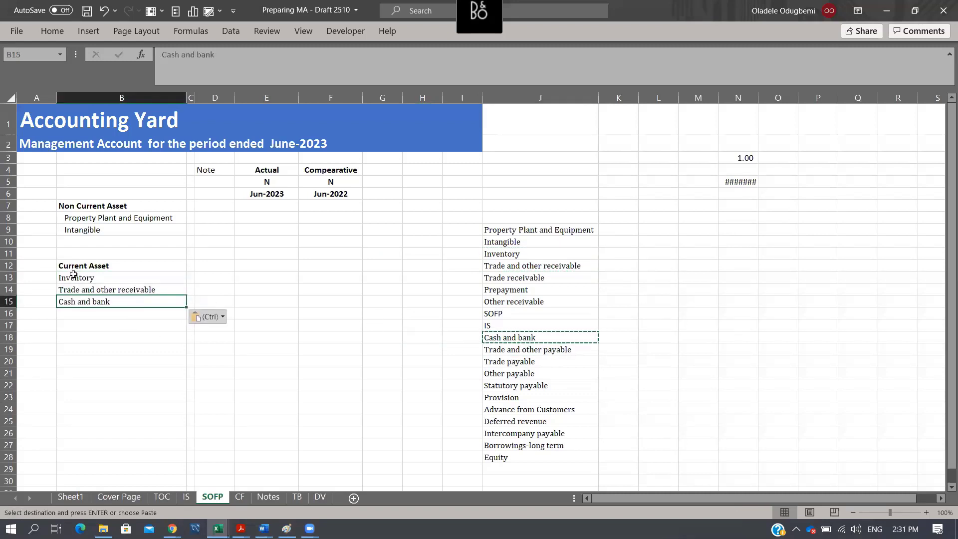
- Indent the three current asset line items in B13:B15 by one level
left_click_drag(73, 278, 82, 302)
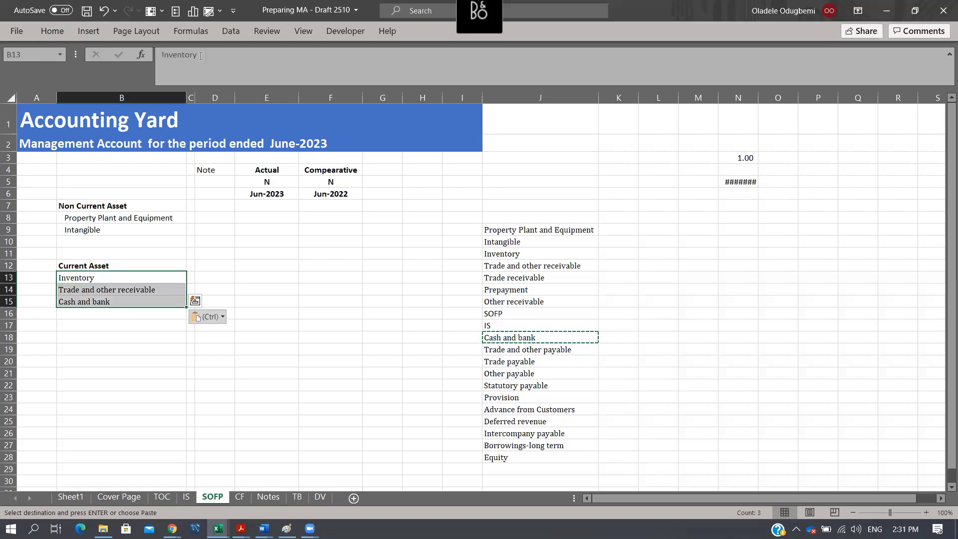
left_click(65, 28)
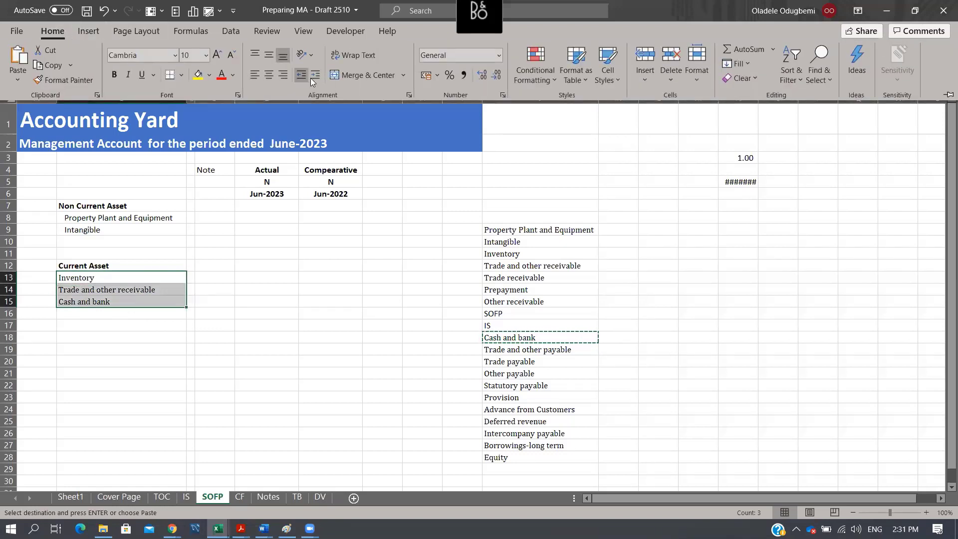
left_click(315, 75)
- Enter the label Current Liability in B18, correcting the stray space in the word Liability
left_click(126, 328)
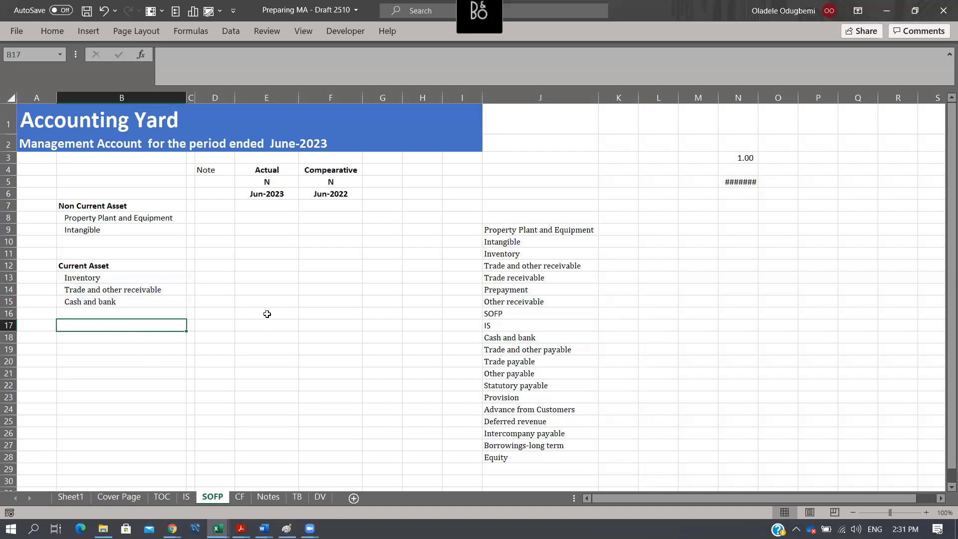
key("Down")
type("Cur")
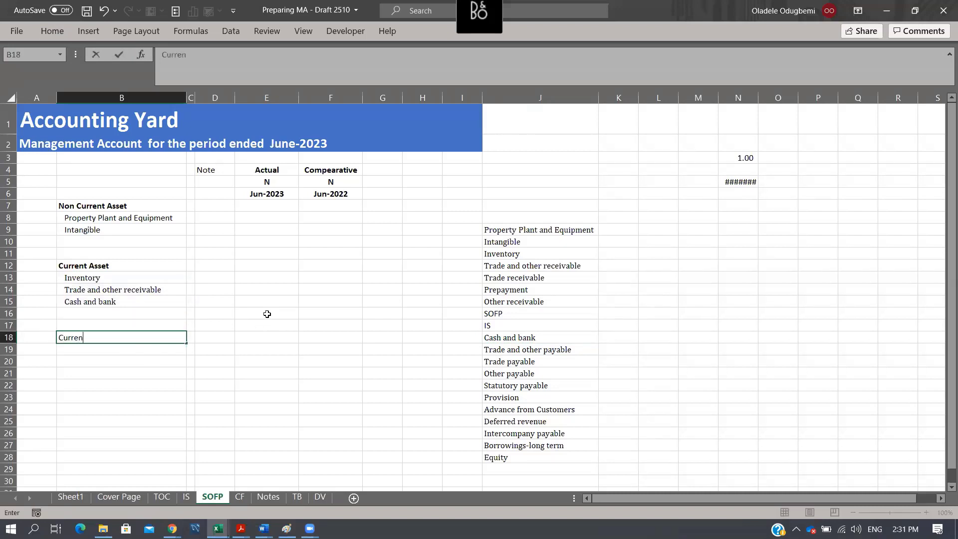
type("rent Lia bility")
key("Return")
key("Up")
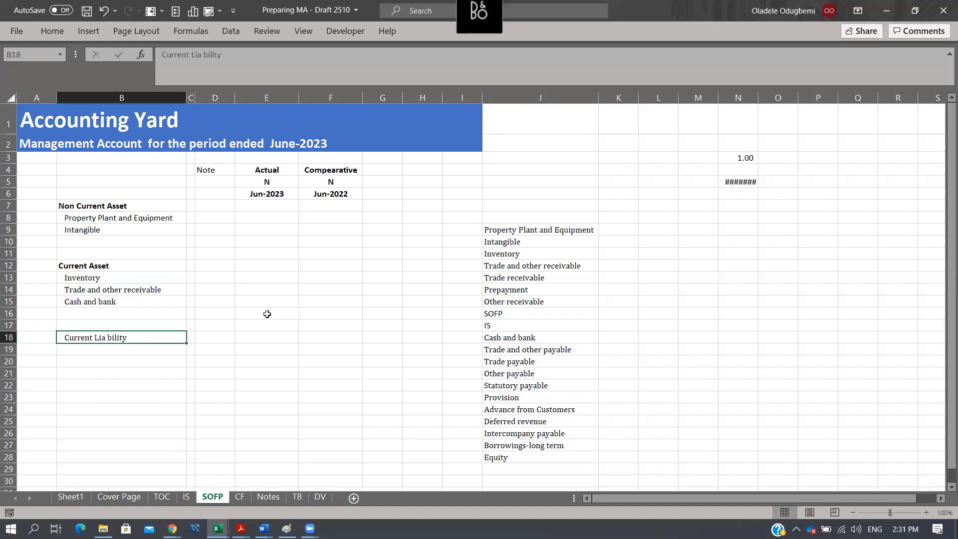
key("F2")
key("BackSpace")
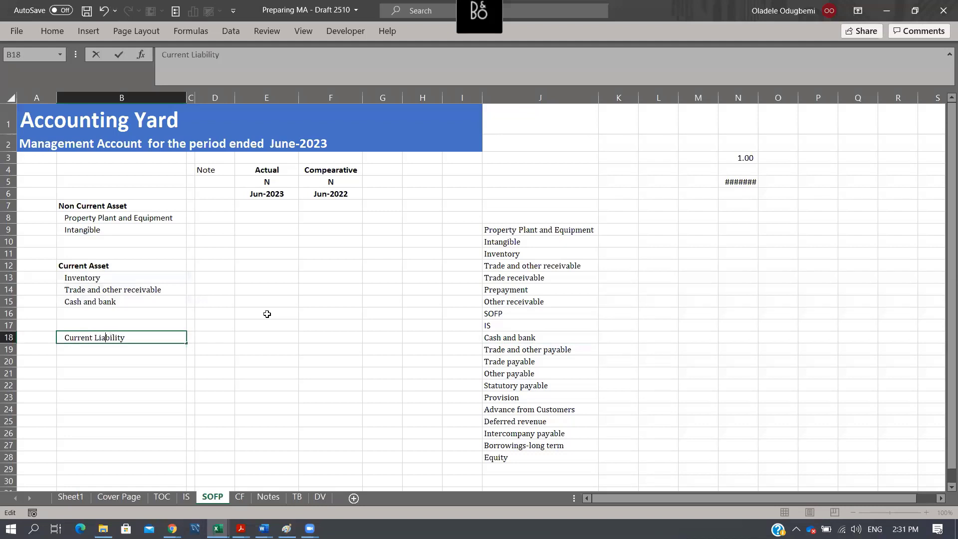
key("Return")
key("Up")
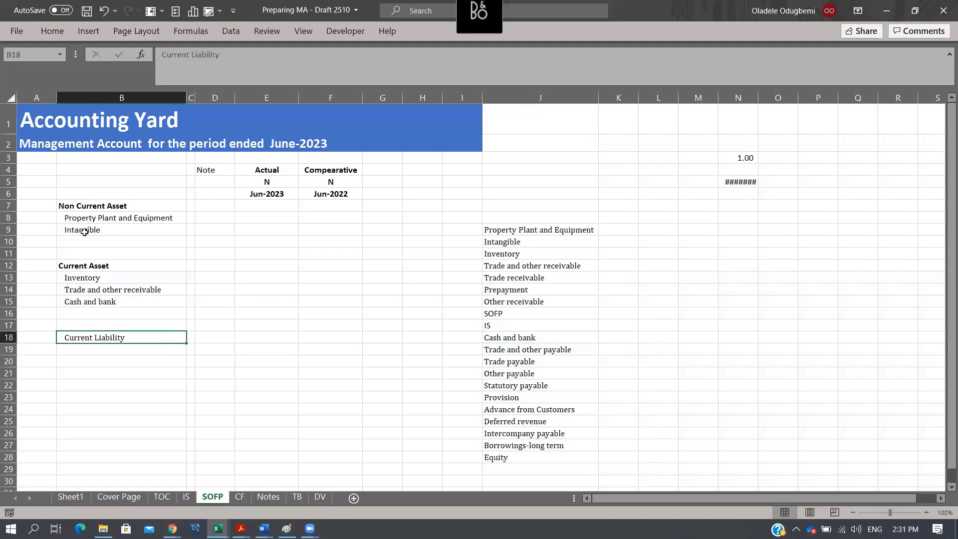
- Copy the formatting of the Current Asset heading in B12 onto the Current Liability label in B18
left_click(73, 265)
left_click(52, 31)
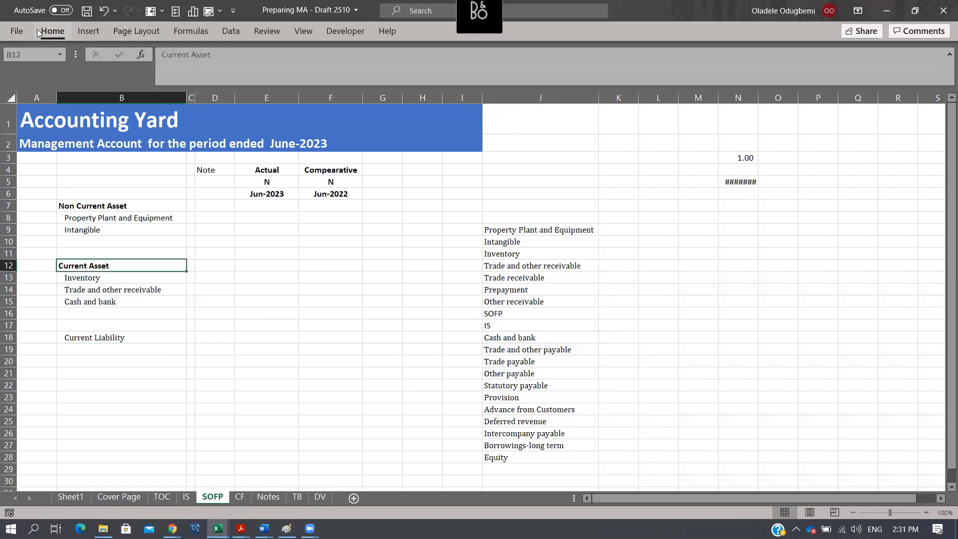
left_click(56, 80)
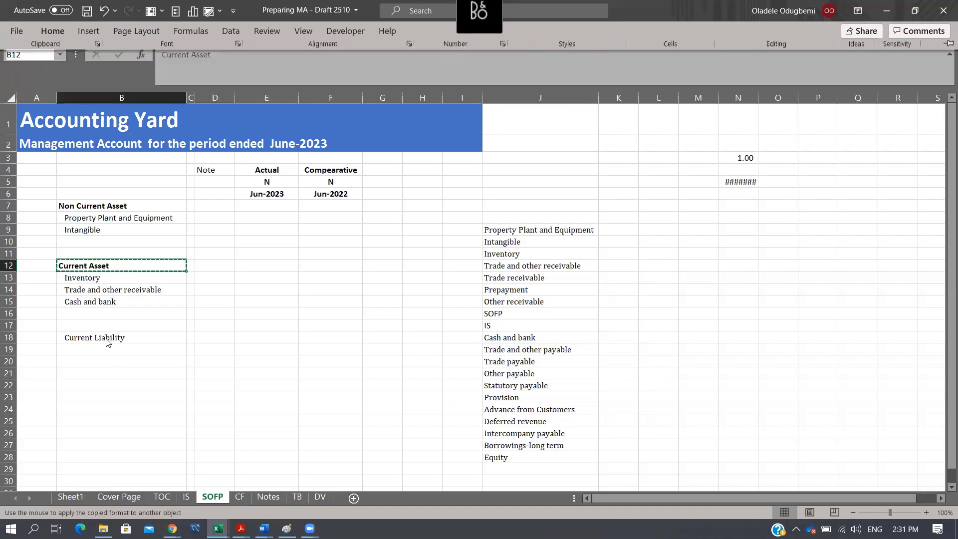
left_click(105, 337)
left_click(111, 351)
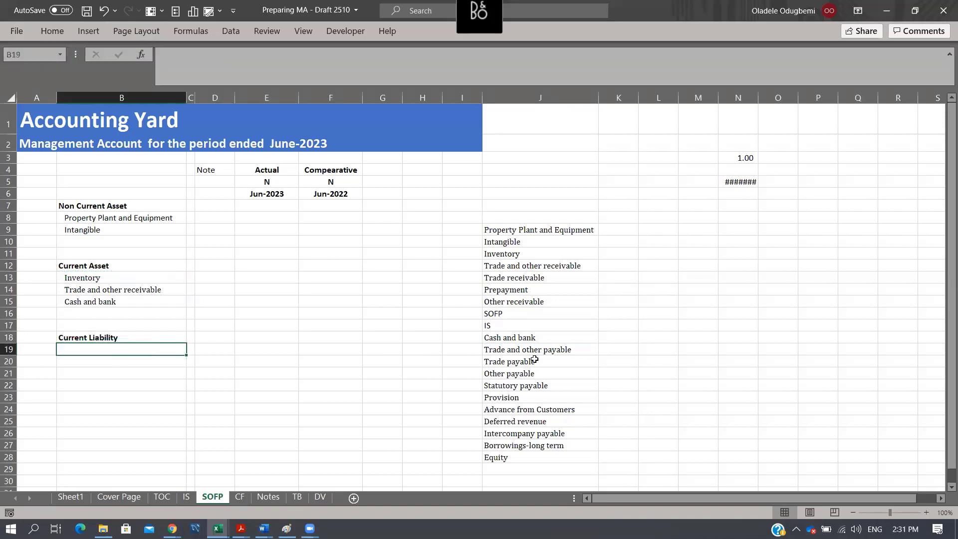
- Copy Trade and other payable from the account list in column J into B19 under Current Liability
left_click(552, 360)
left_click(556, 349)
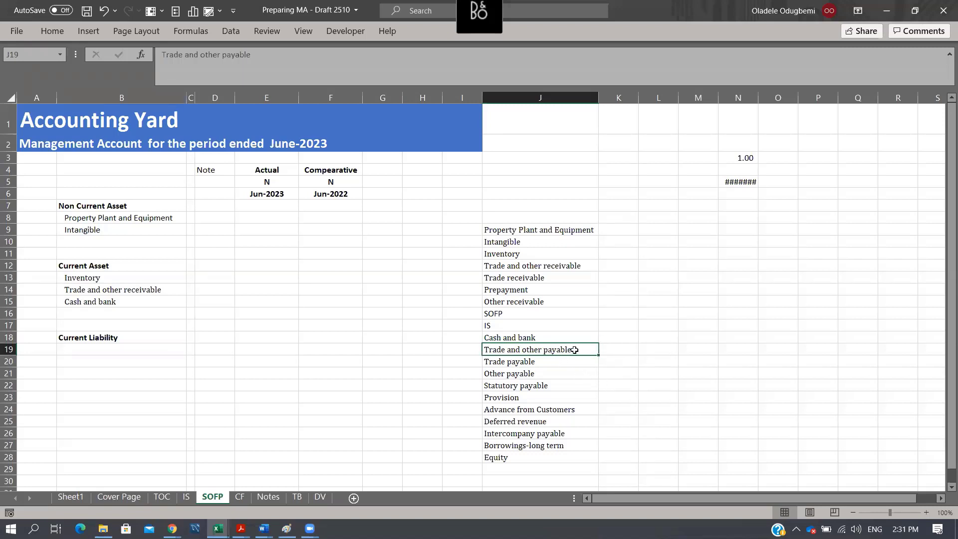
scroll(667, 364, "down", 1)
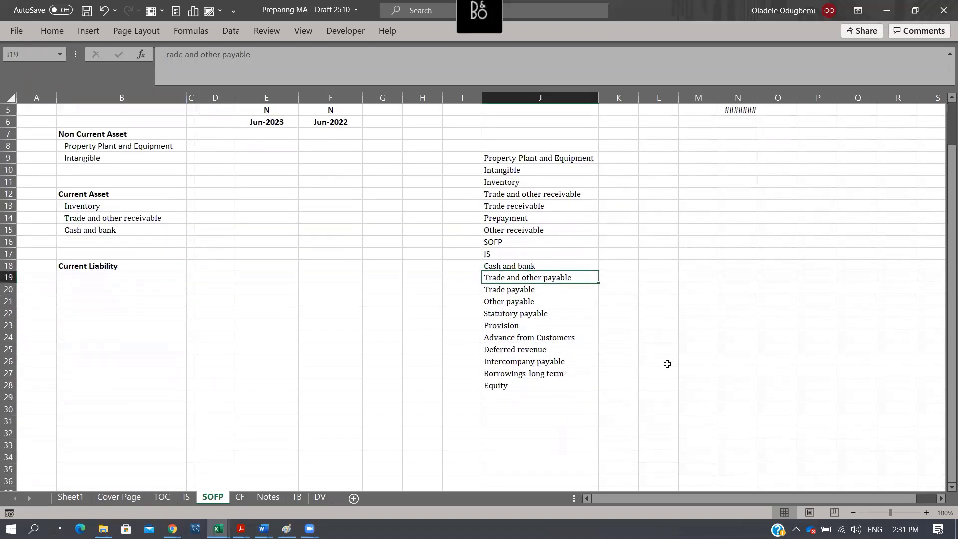
key("ctrl+c")
left_click(87, 274)
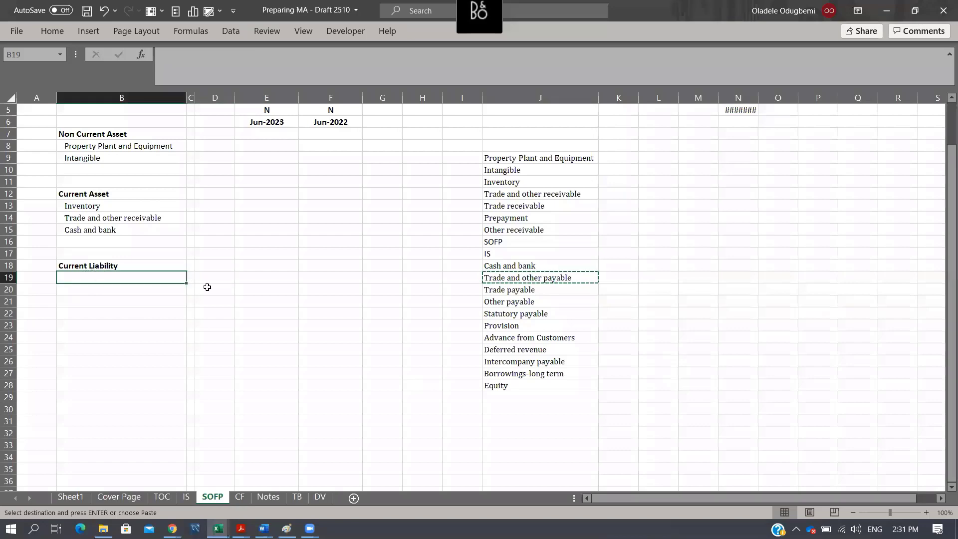
key("ctrl+v")
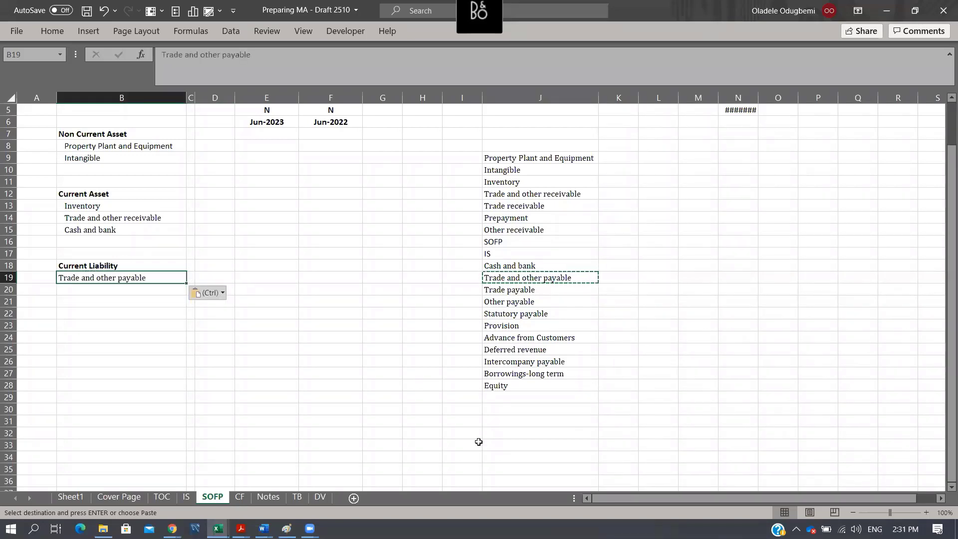
- Copy Income tax payable from E29 of the DV sheet into B20 of the SOFP sheet
left_click(322, 497)
scroll(366, 365, "down", 3)
left_click(231, 301)
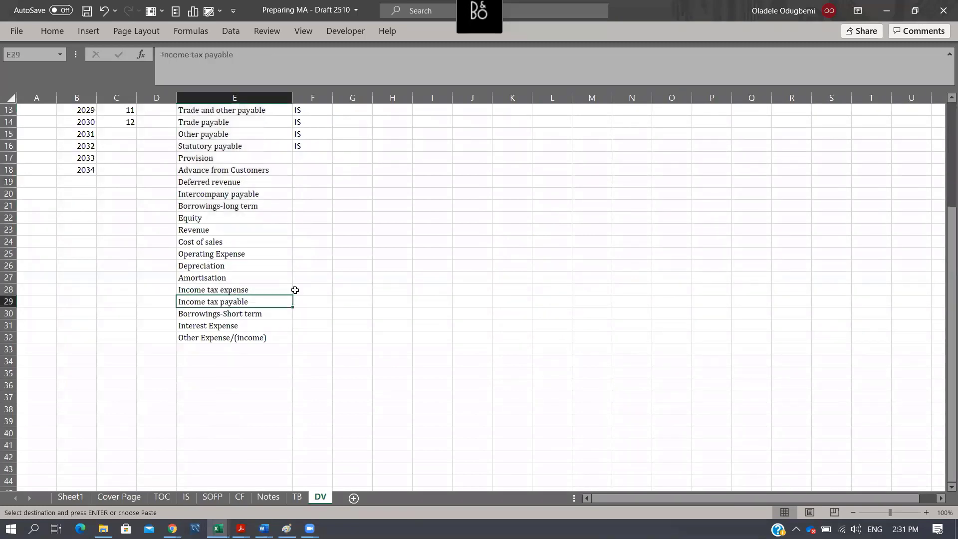
key("ctrl+c")
left_click(297, 498)
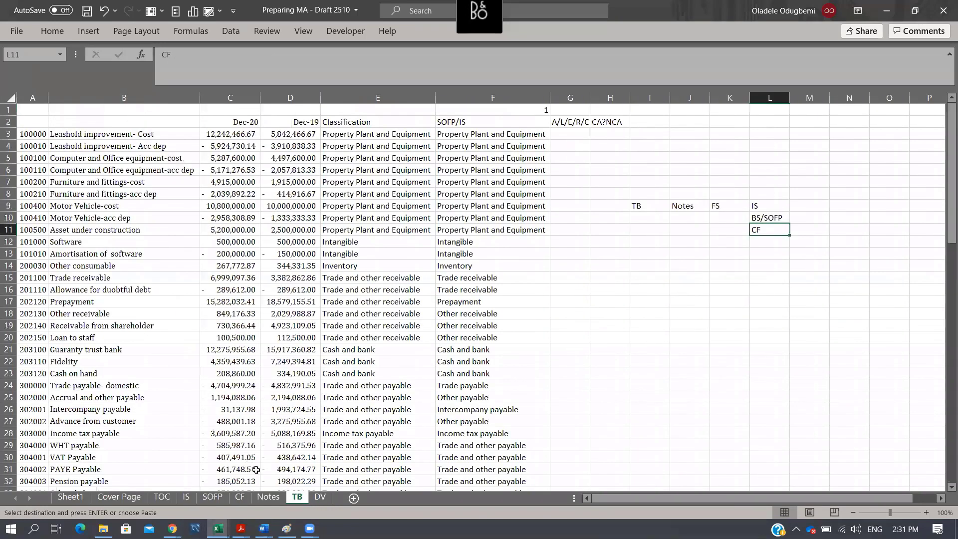
left_click(213, 497)
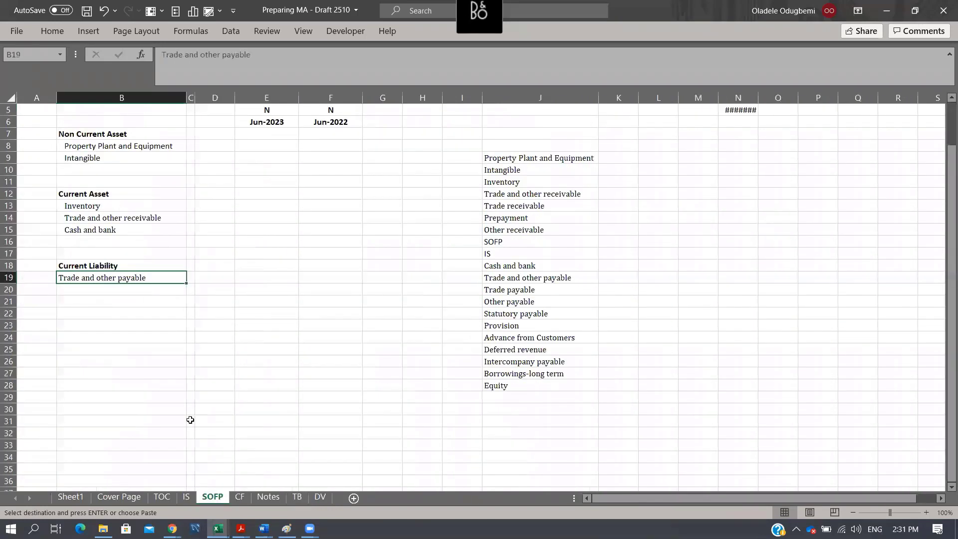
left_click(126, 288)
key("ctrl+v")
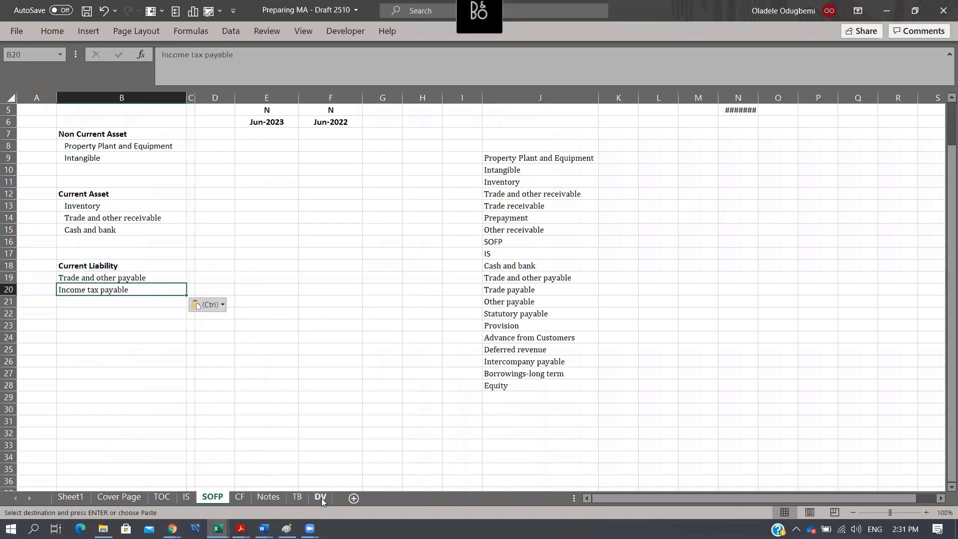
- Copy Borrowings-Short term from E30 of the DV sheet into B21 of the SOFP sheet
left_click(321, 497)
left_click(240, 314)
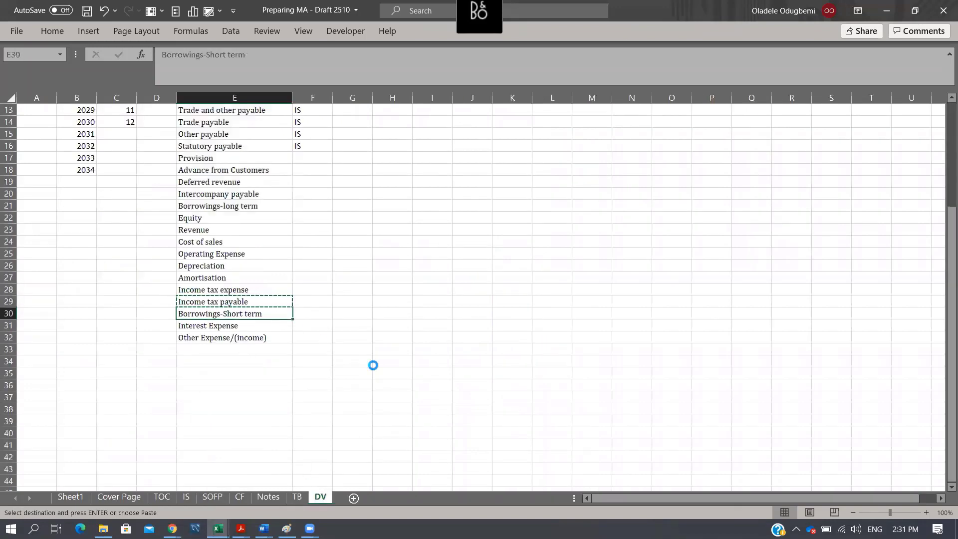
key("ctrl+c")
left_click(299, 497)
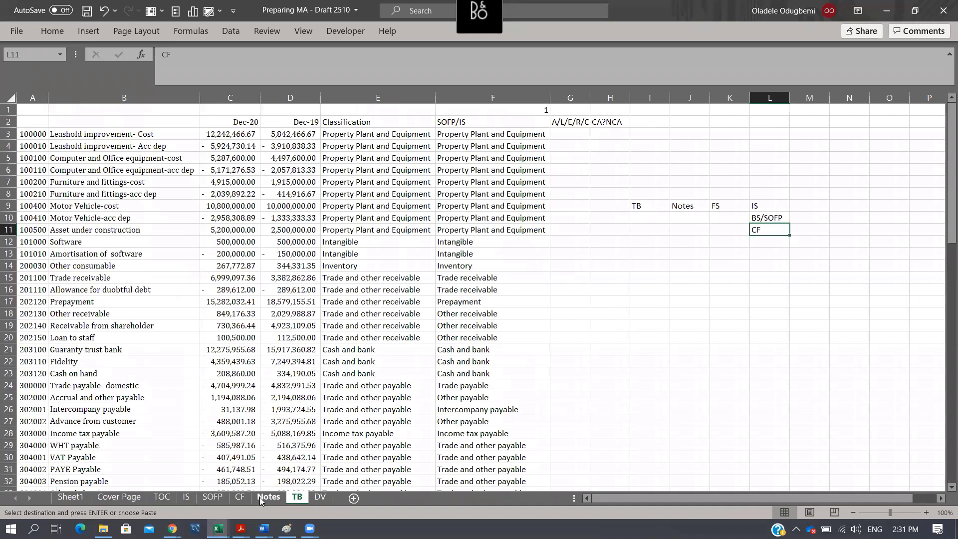
left_click(260, 497)
left_click(212, 497)
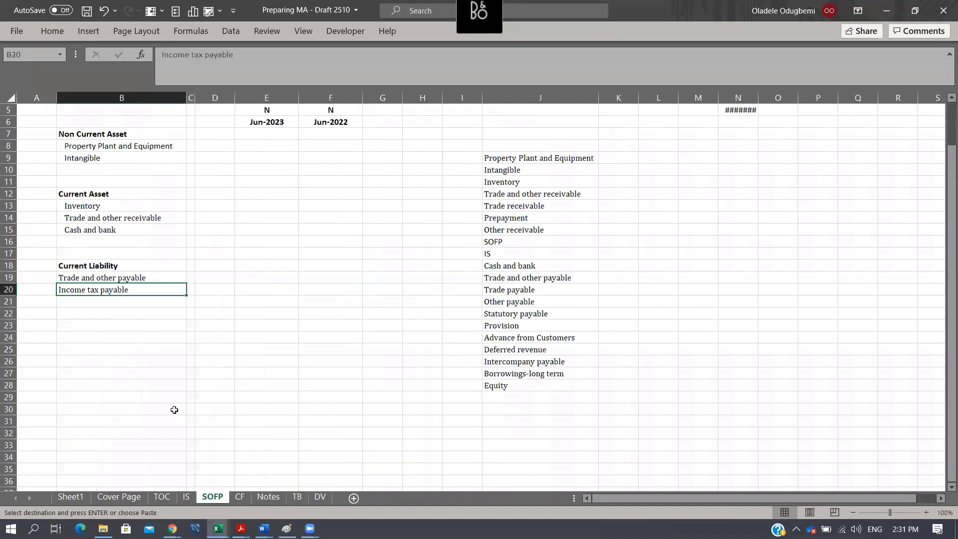
key("Down")
key("ctrl+v")
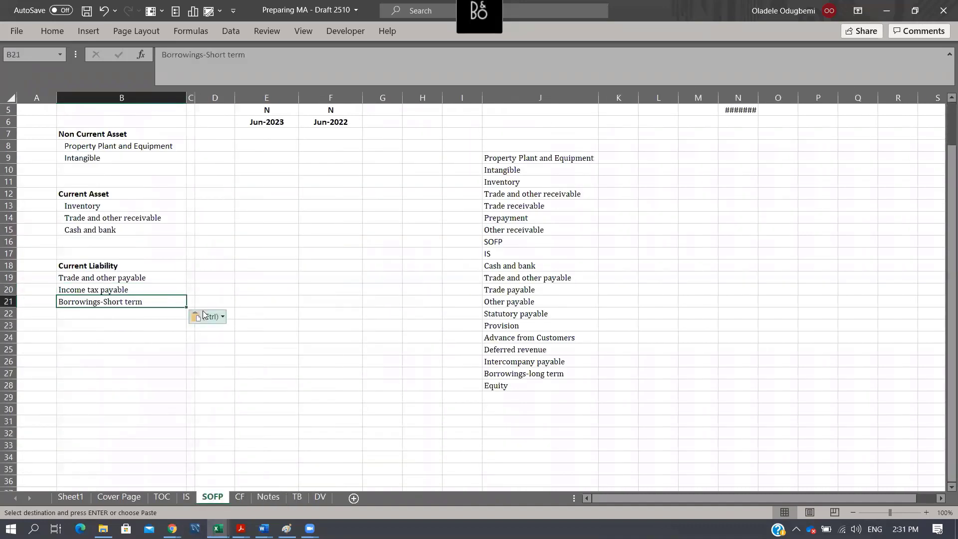
- Copy the Current Liability heading from B18 into B25 and change the copy to "Non Current Liability"
left_click(90, 266)
key("ctrl+c")
left_click(83, 348)
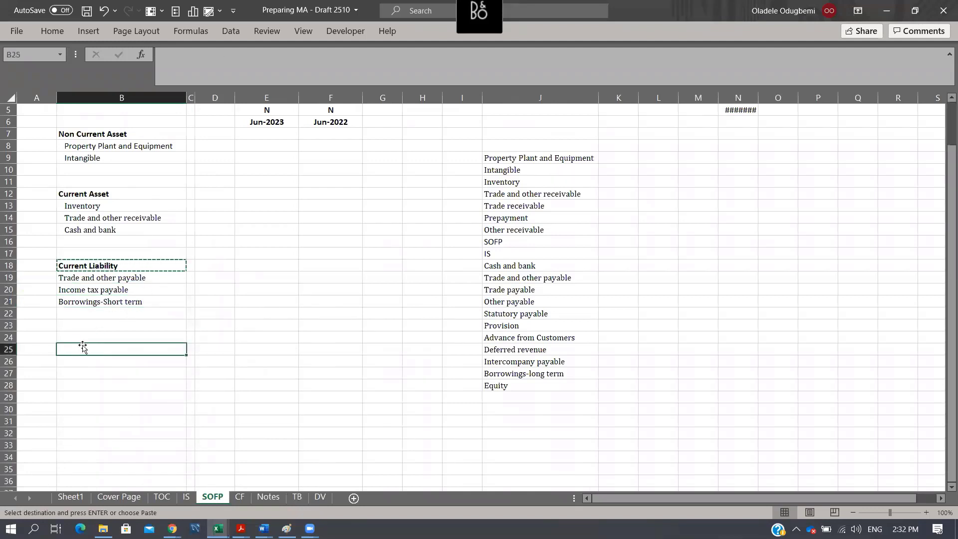
key("ctrl+v")
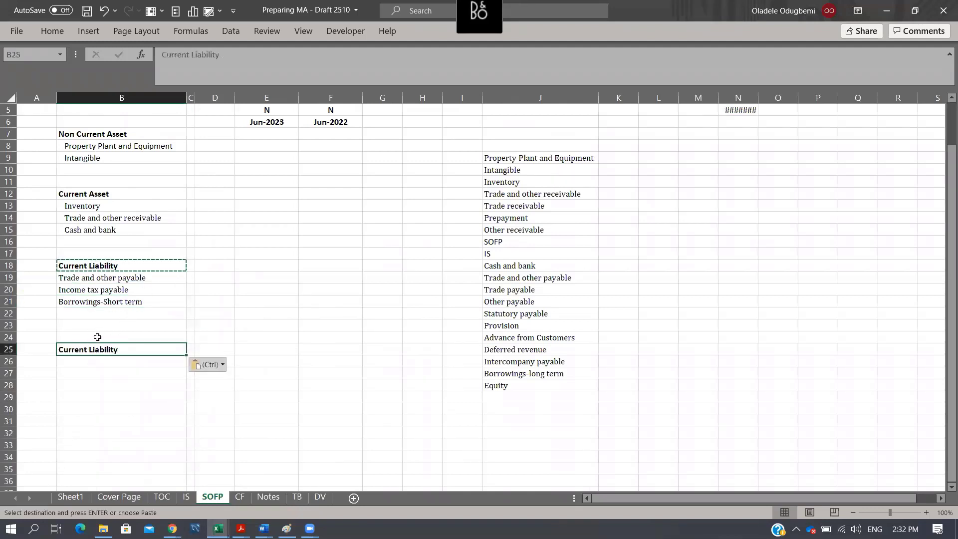
key("F2")
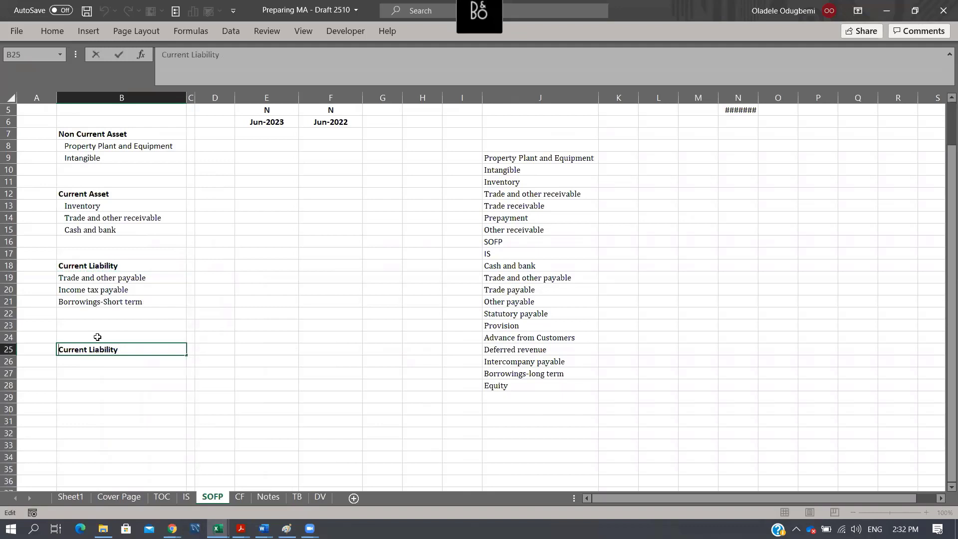
type("Non")
key("Return")
key("Up")
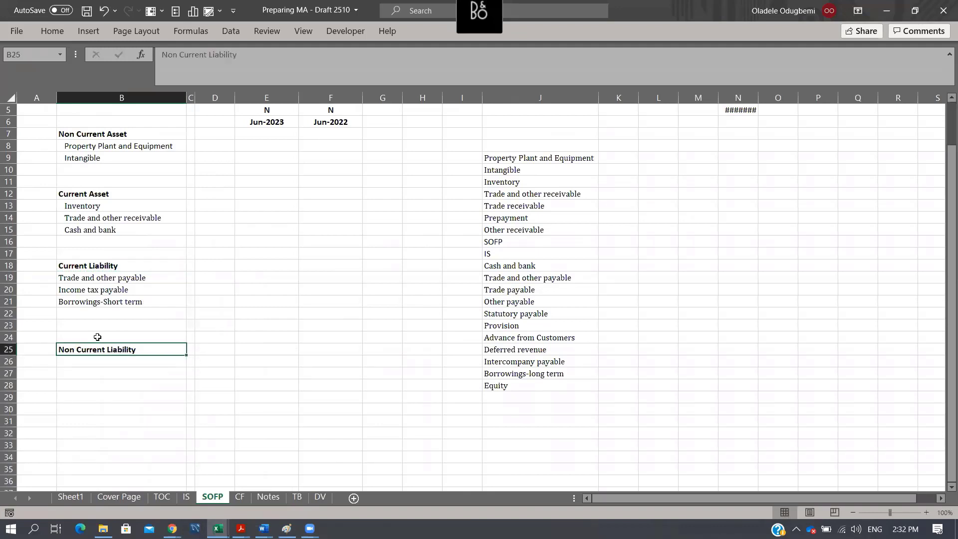
- Indent the three line items under Current Liability in B19:B21 by one level
left_click_drag(93, 278, 92, 301)
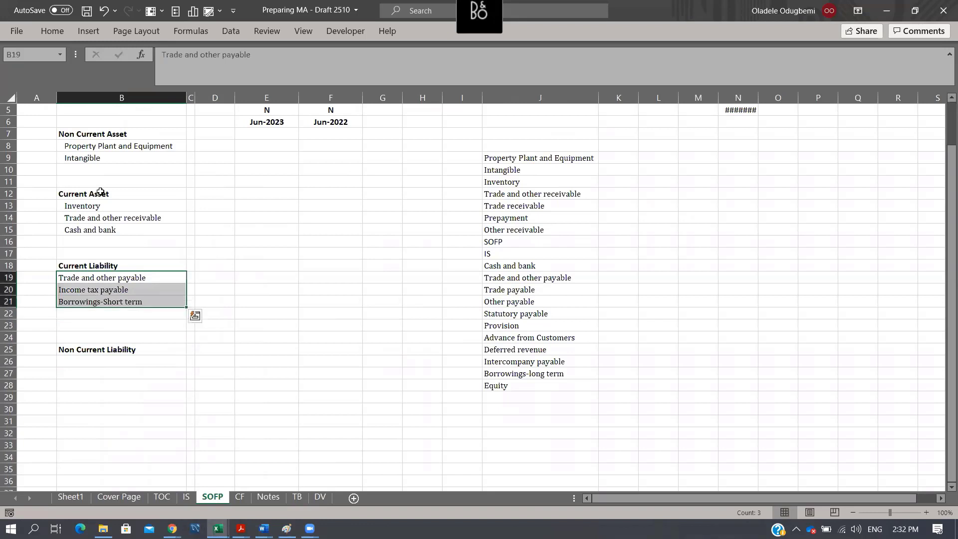
left_click(52, 28)
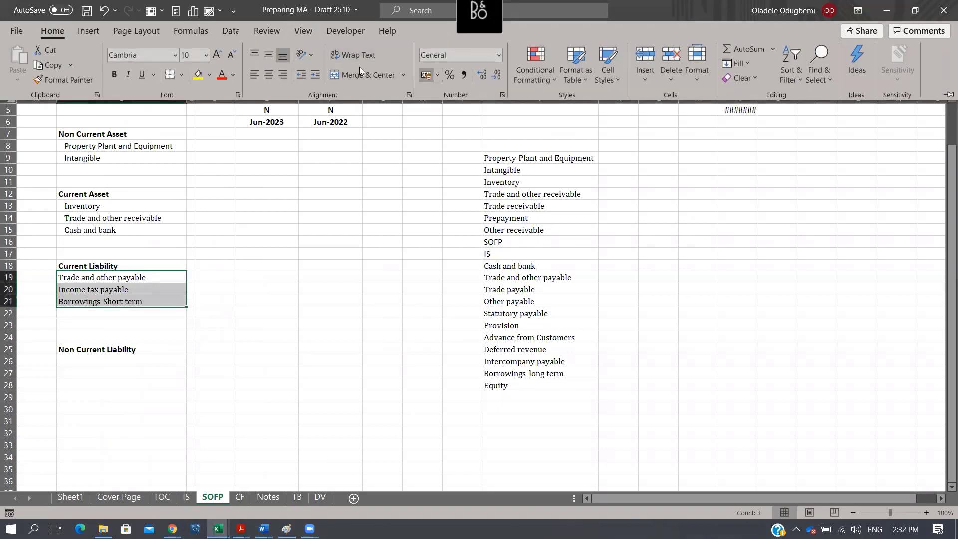
left_click(316, 74)
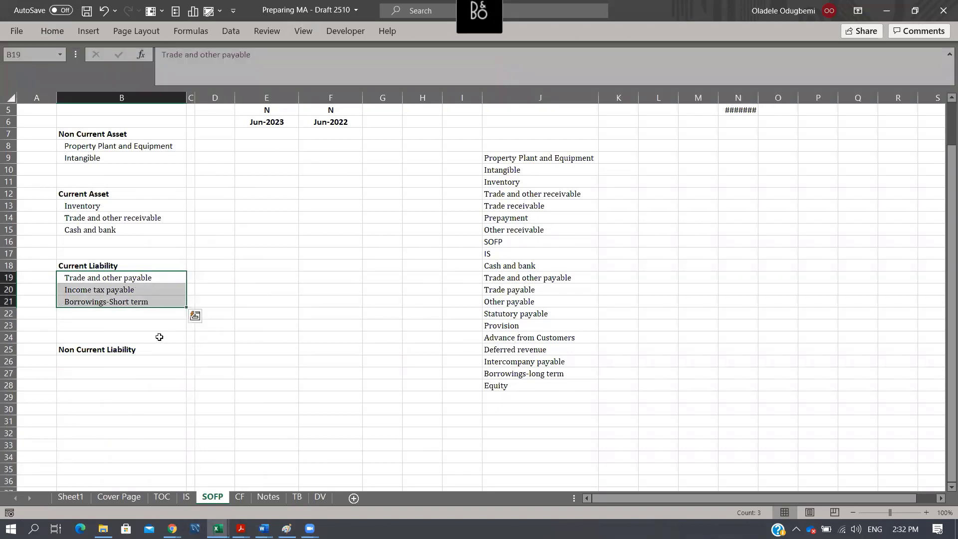
left_click(159, 337)
- Copy Borrowings-long term from E21 of the DV sheet into B26 of the SOFP sheet, under Non Current Liability
left_click(140, 365)
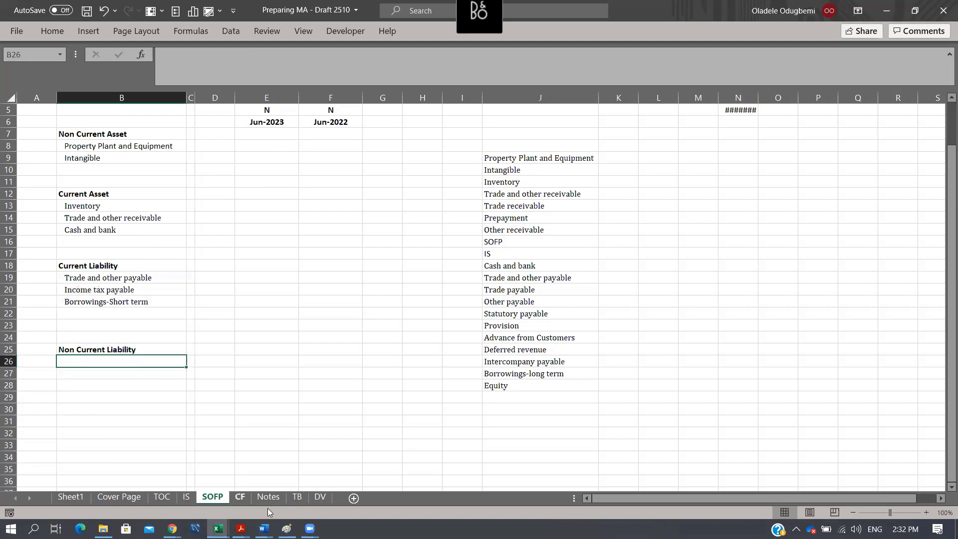
left_click(320, 498)
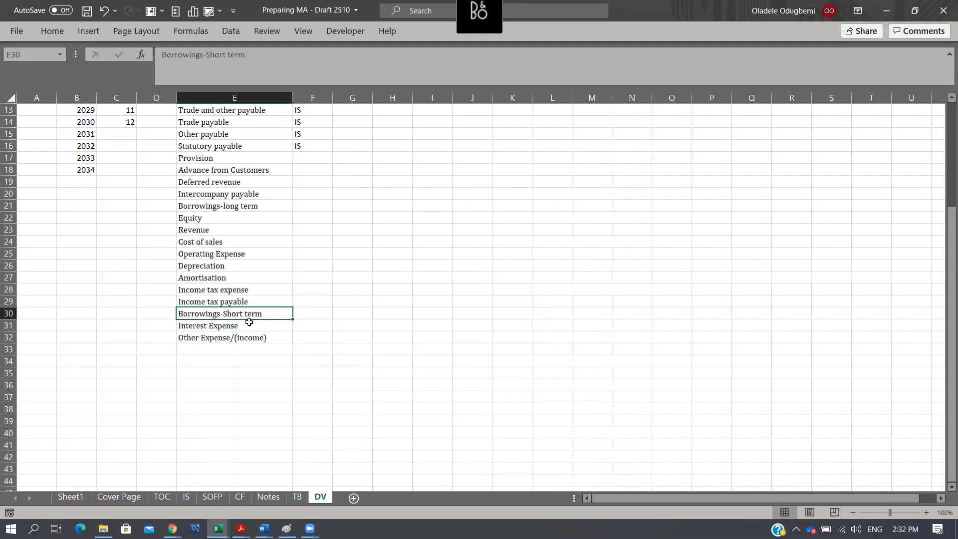
left_click(246, 204)
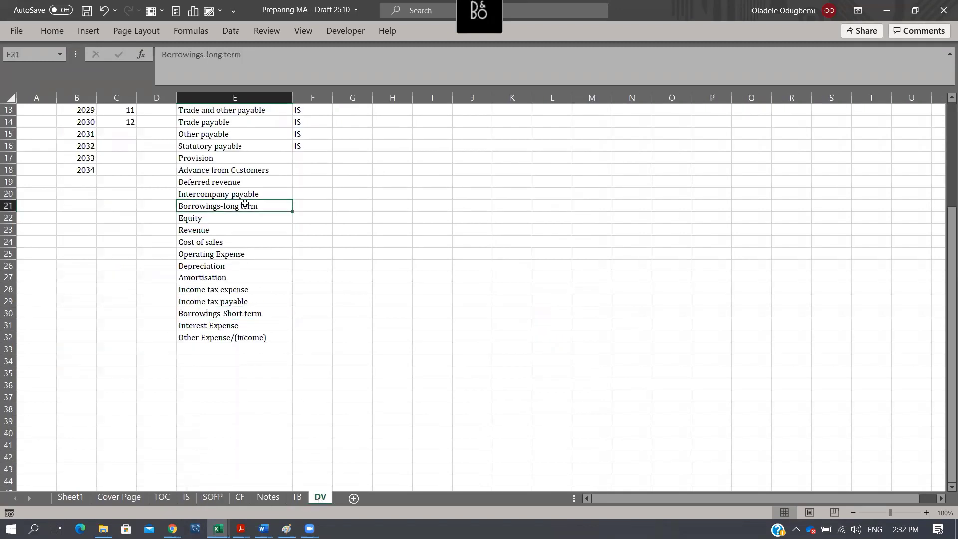
key("ctrl+c")
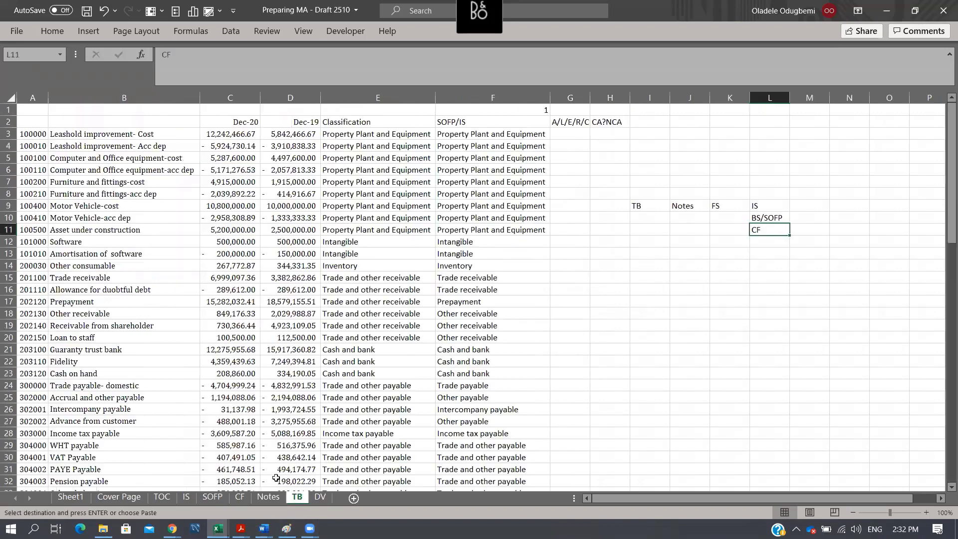
left_click(297, 498)
left_click(213, 497)
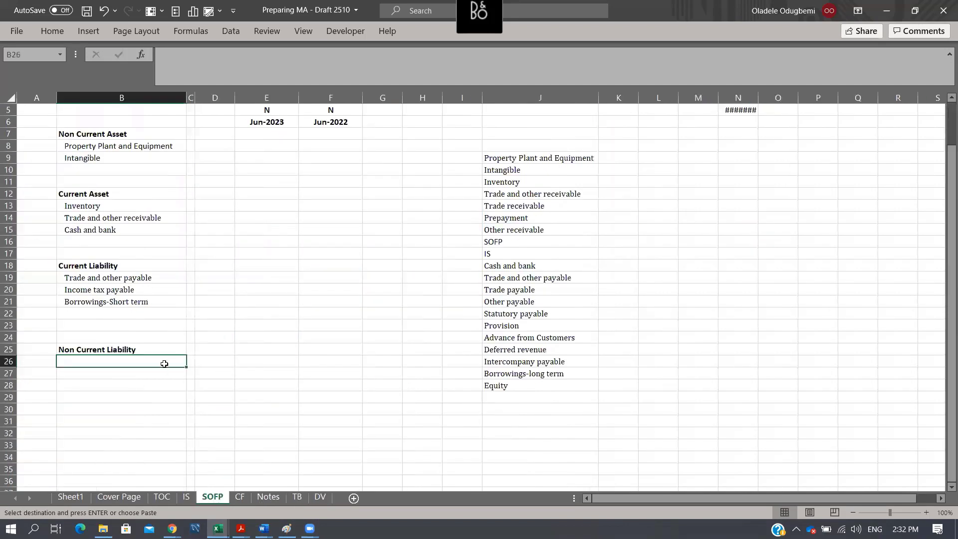
key("ctrl+v")
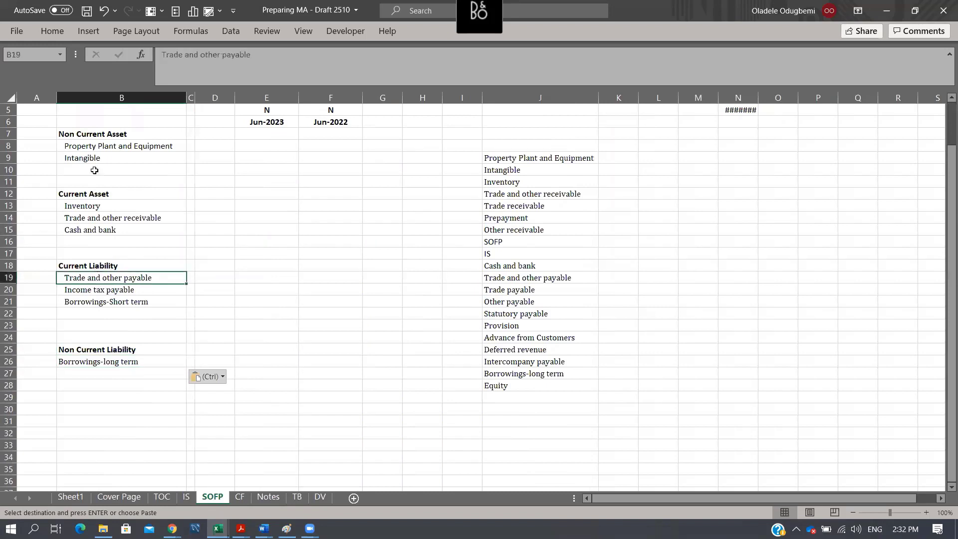
- Copy the formatting of Trade and other payable in B19 onto Borrowings-long term in B26
left_click(99, 278)
left_click(52, 30)
left_click(65, 79)
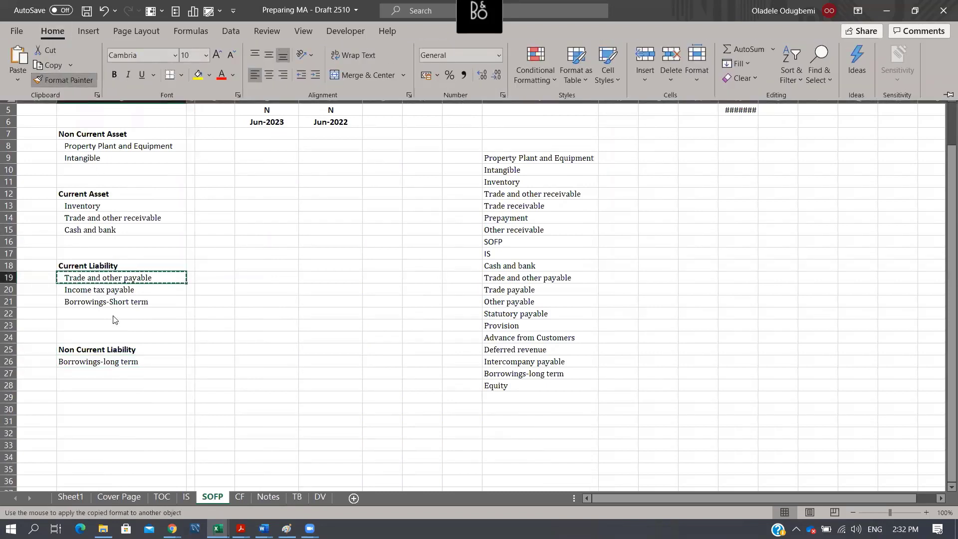
left_click(129, 361)
left_click(95, 385)
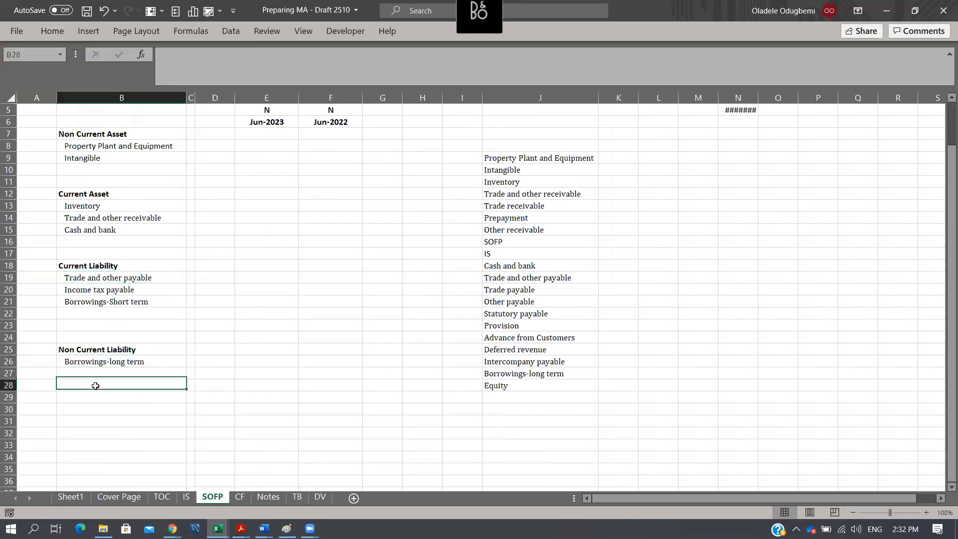
- Enter an Equity heading in B29, with Share capital in B30 and Retained Earnings in B31
left_click(111, 397)
type("Equity")
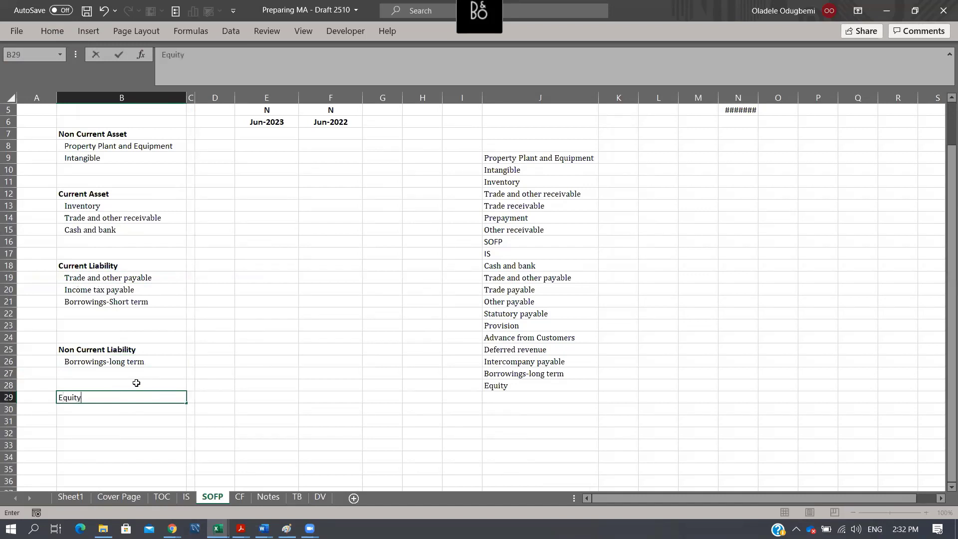
key("Return")
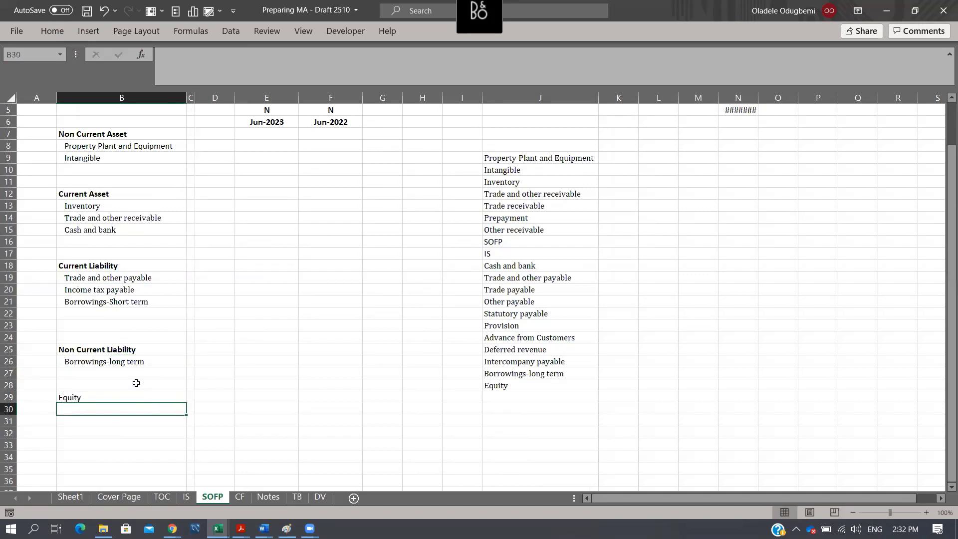
type("Share capital")
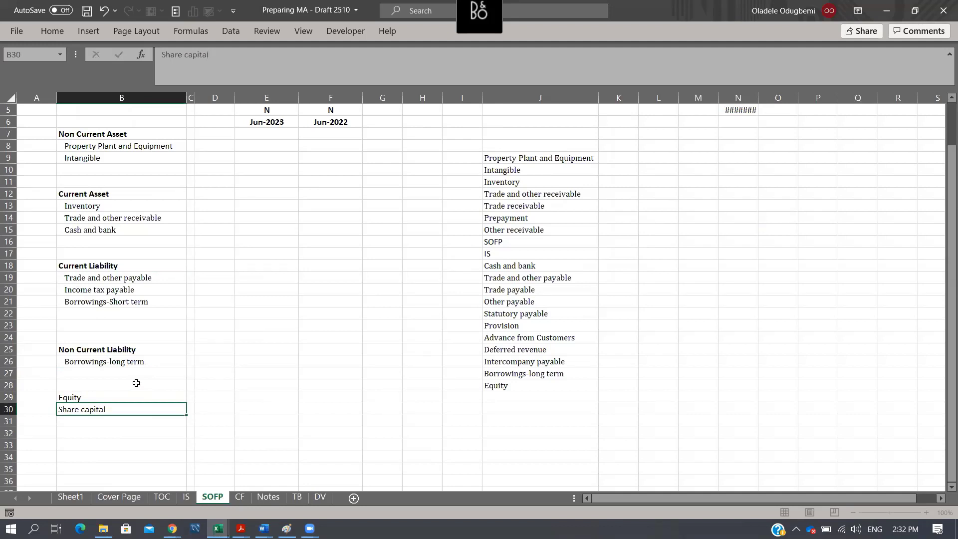
key("Return")
type("Ret")
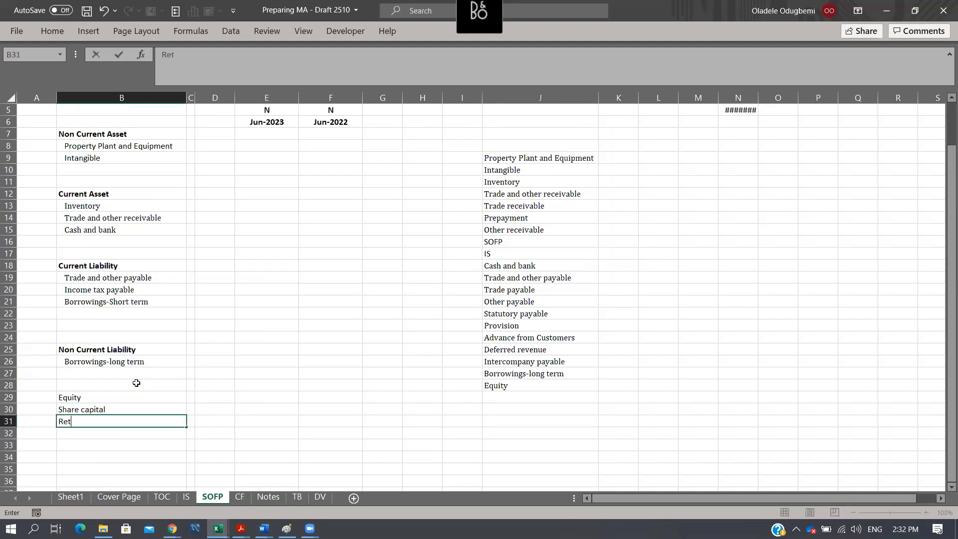
type("ained Earnings")
key("Return")
- Make the Equity heading in B29 bold and indent Share capital and Retained Earnings beneath it by one level
key("Up")
key("Up")
key("Up")
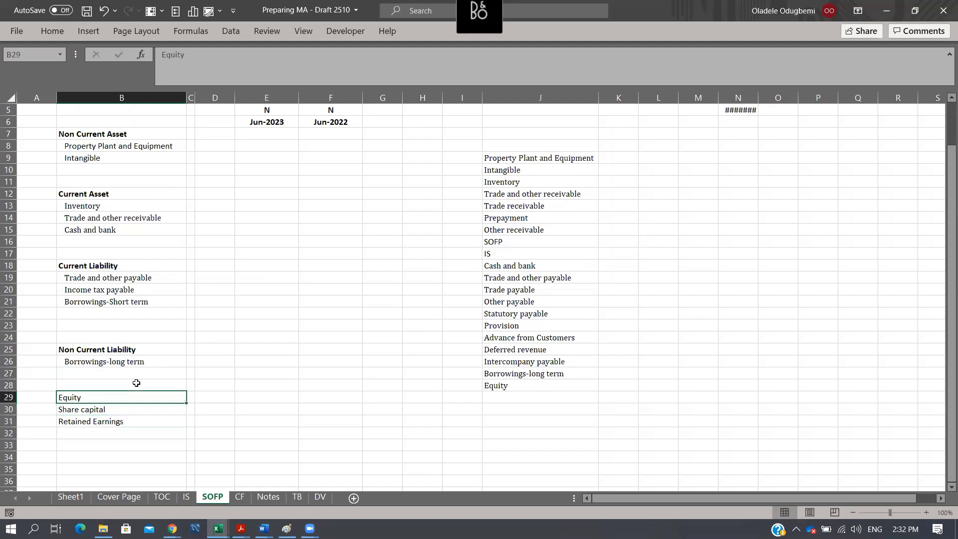
key("ctrl+b")
key("Down")
key("shift+Down")
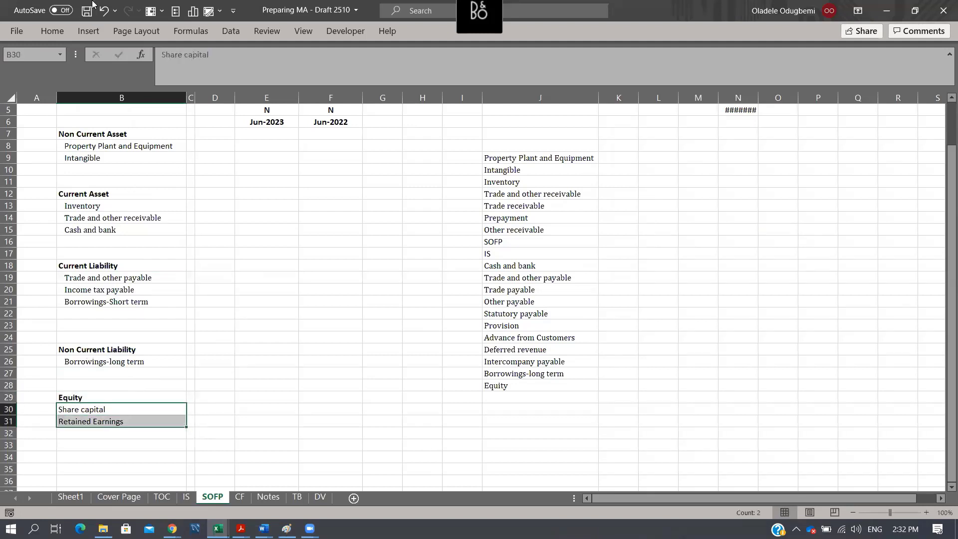
left_click(59, 24)
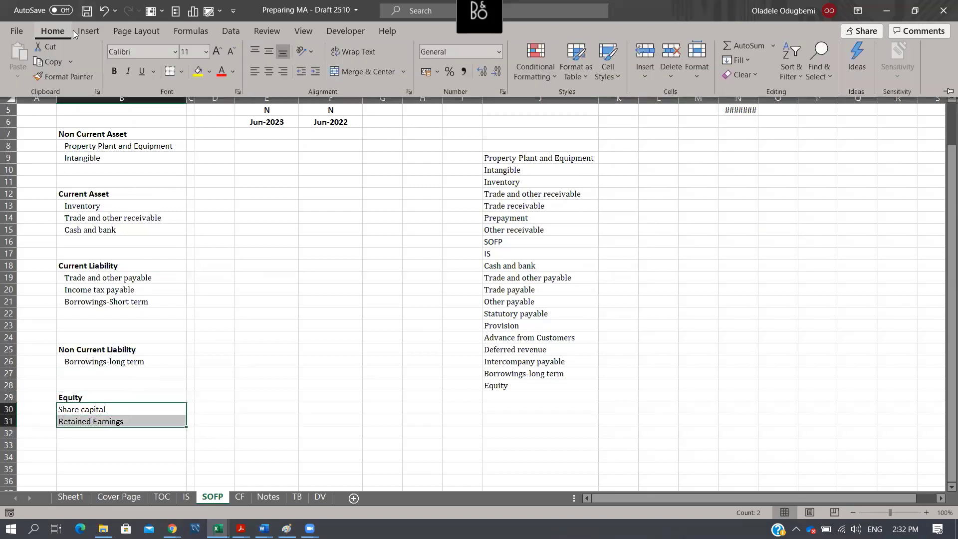
left_click(315, 74)
left_click(216, 217)
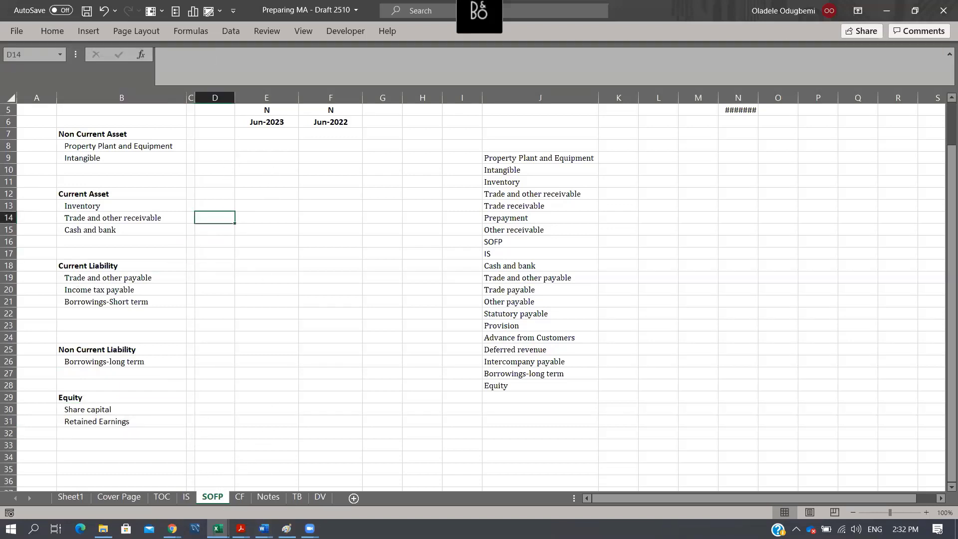
- Make the Note column header in D4 bold on both the SOFP and IS sheets
scroll(318, 272, "up", 2)
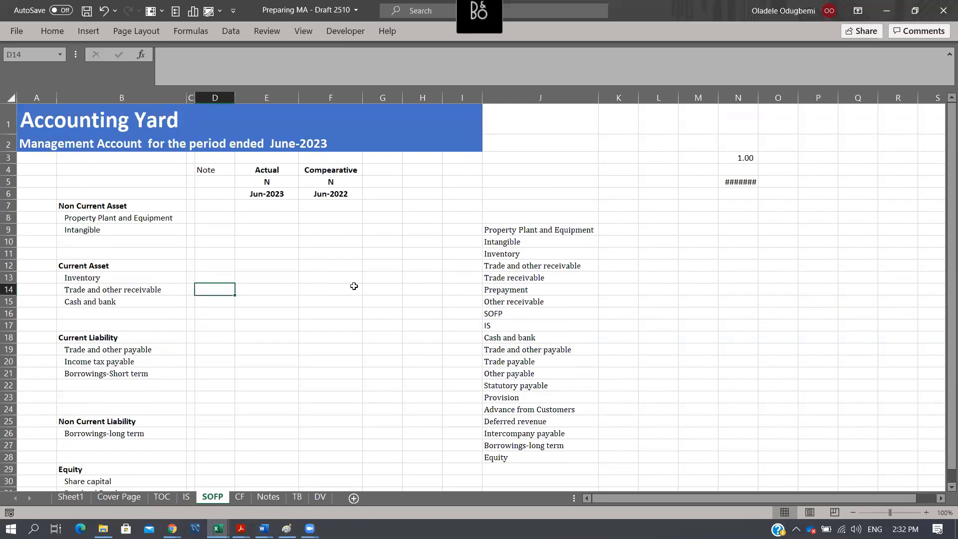
left_click(190, 497)
left_click(211, 497)
left_click(209, 171)
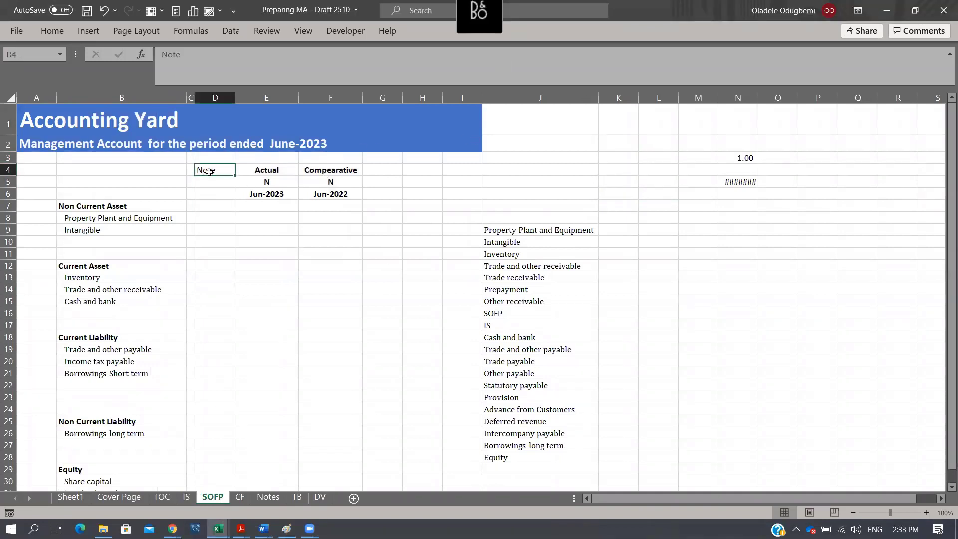
key("ctrl+b")
left_click(183, 498)
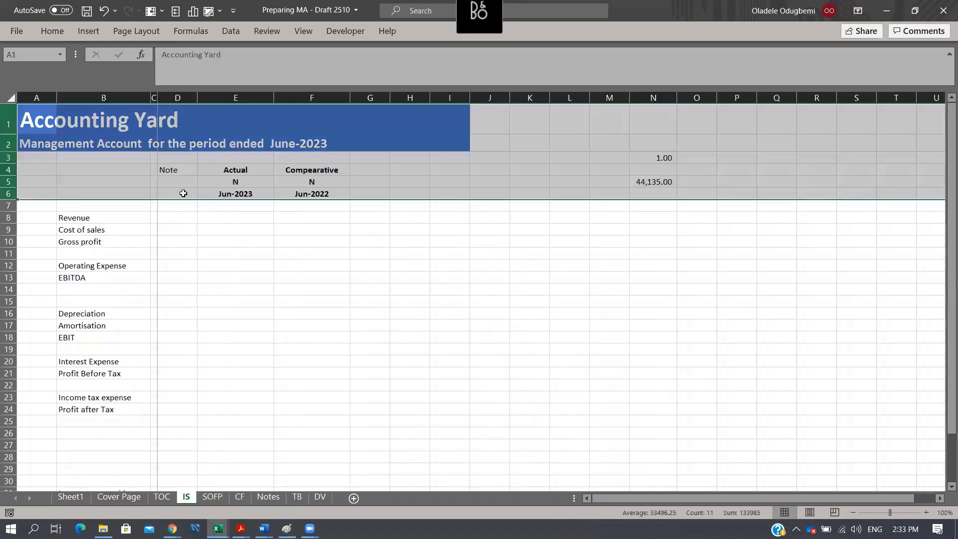
key("ctrl+b")
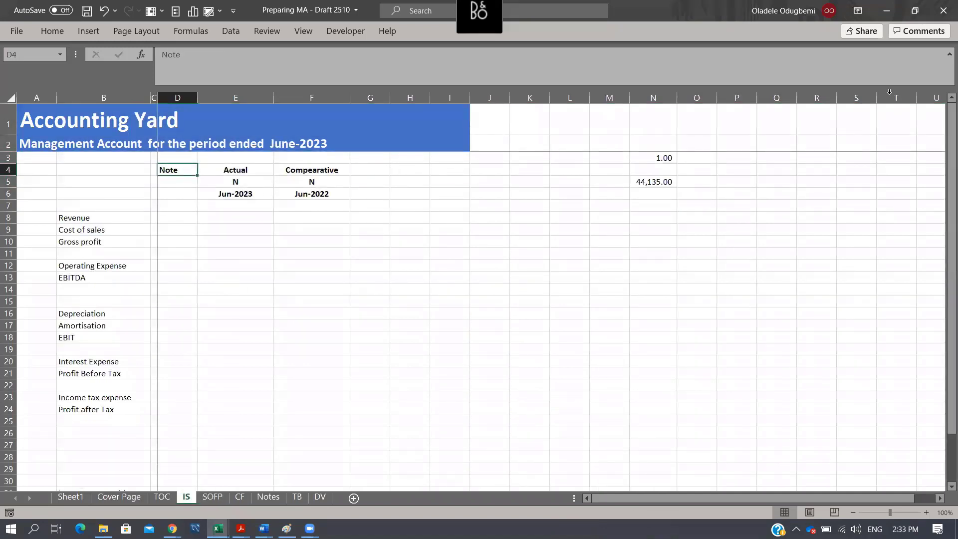
- Return to the SOFP sheet and review its asset, liability and equity headings and line items
key("alt+Tab")
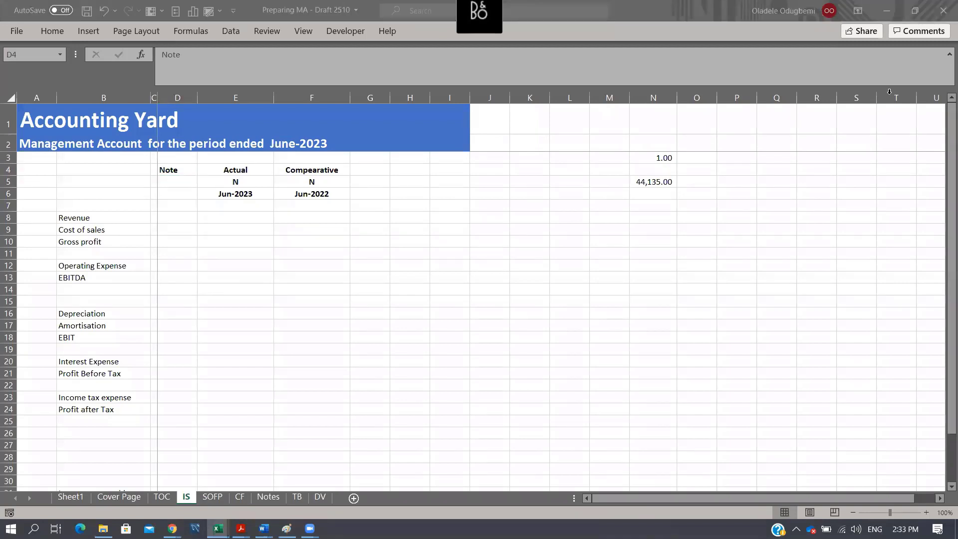
left_click(214, 498)
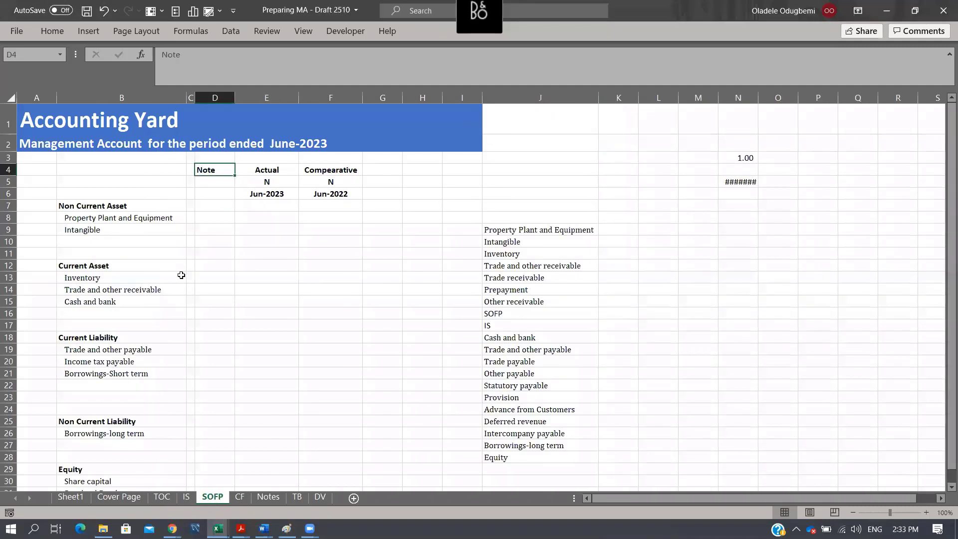
left_click(133, 290)
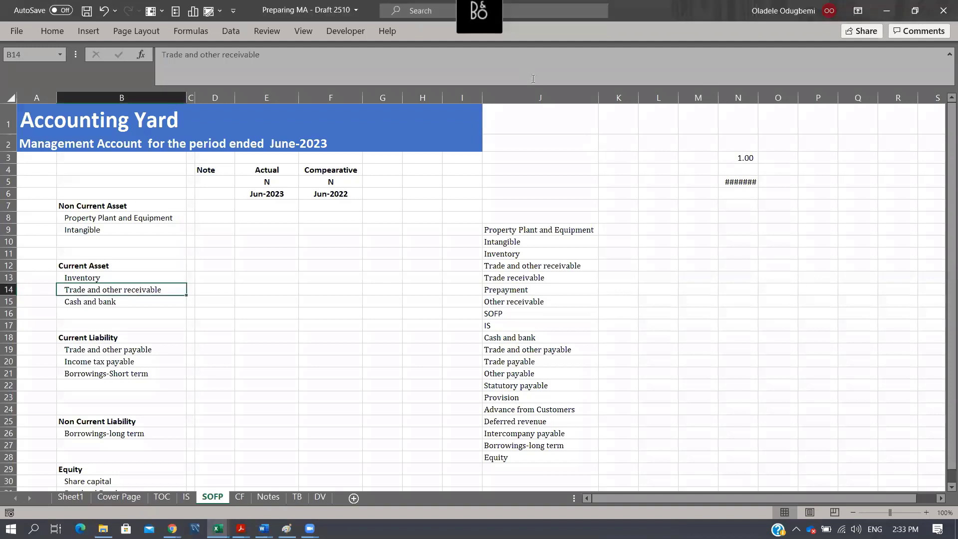
left_click(189, 338)
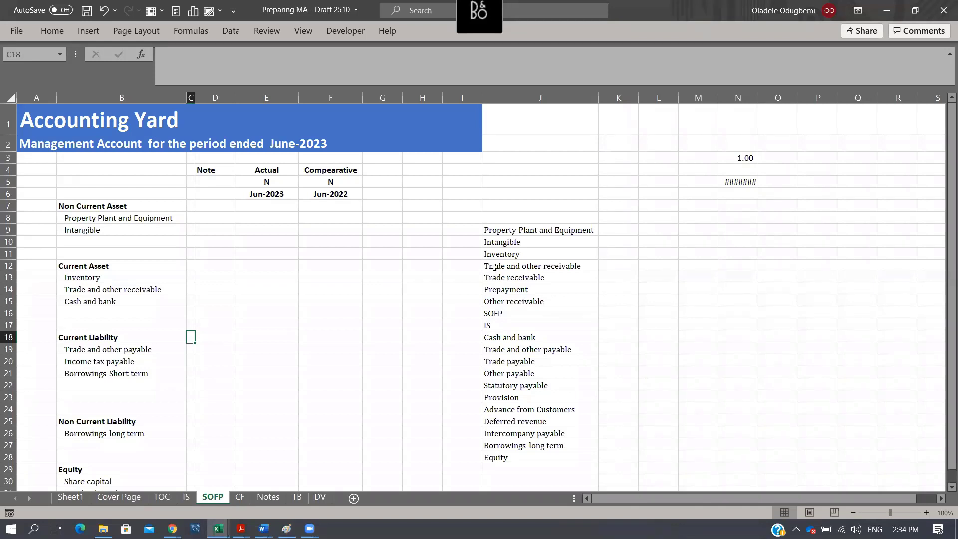
scroll(502, 256, "down", 1)
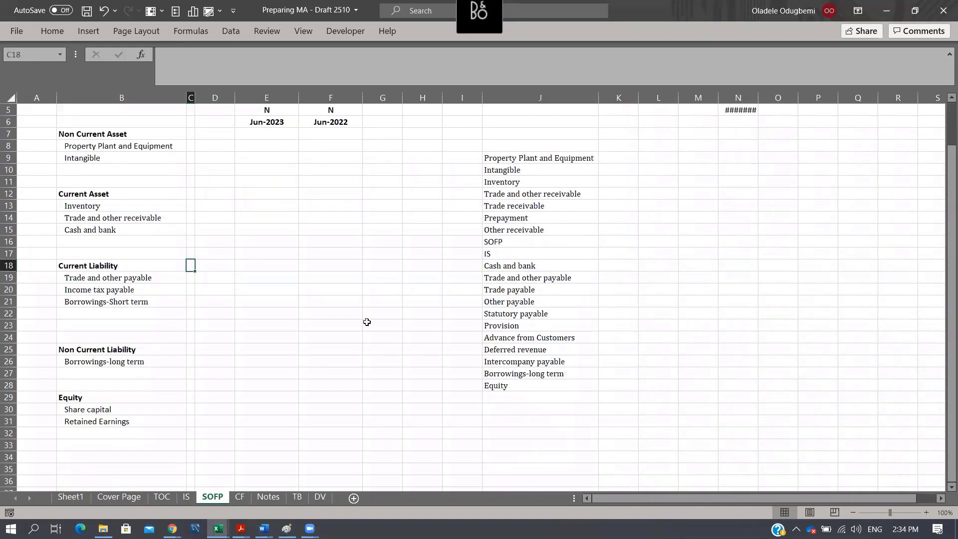
left_click(265, 498)
left_click(213, 498)
- Insert a new row above row 3 on the SOFP sheet, directly below the management account title
scroll(196, 300, "up", 2)
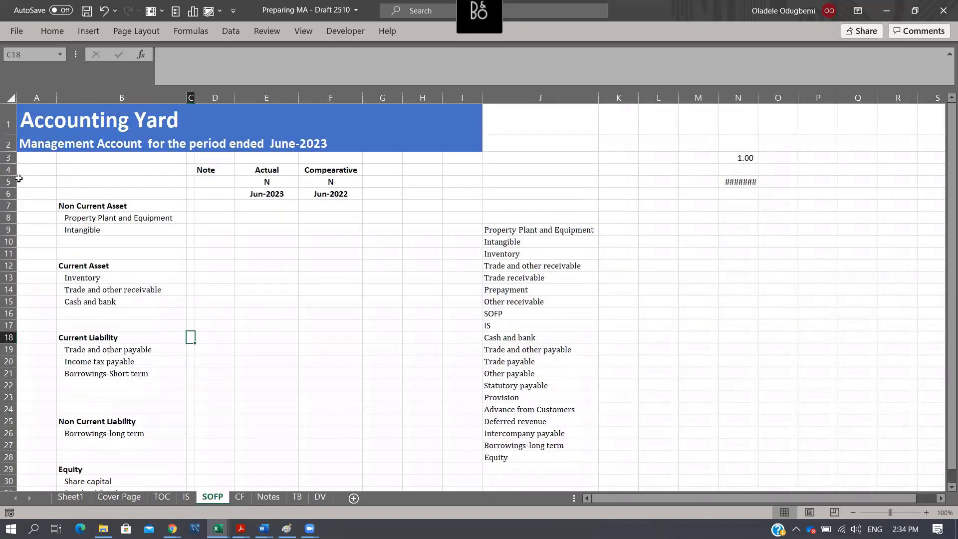
left_click(8, 158)
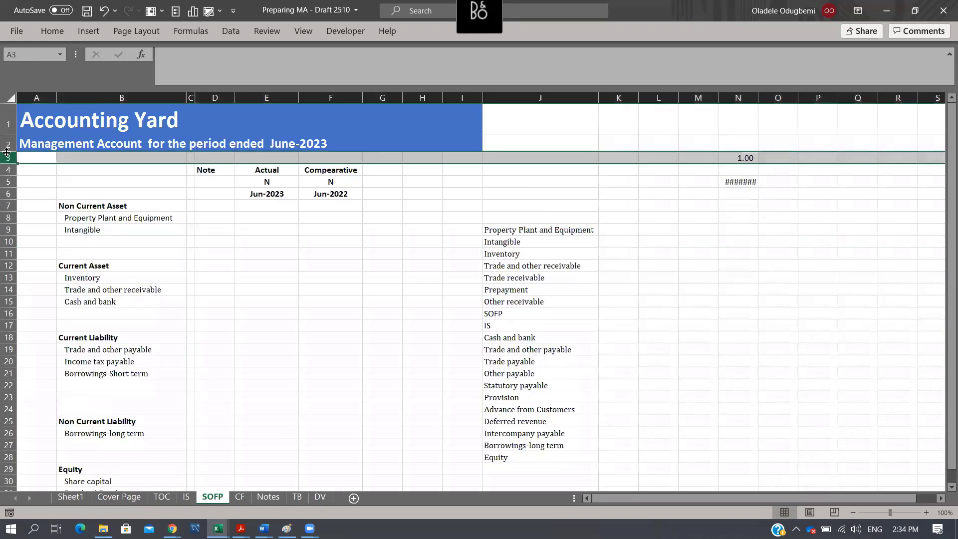
key("ctrl+shift+equal")
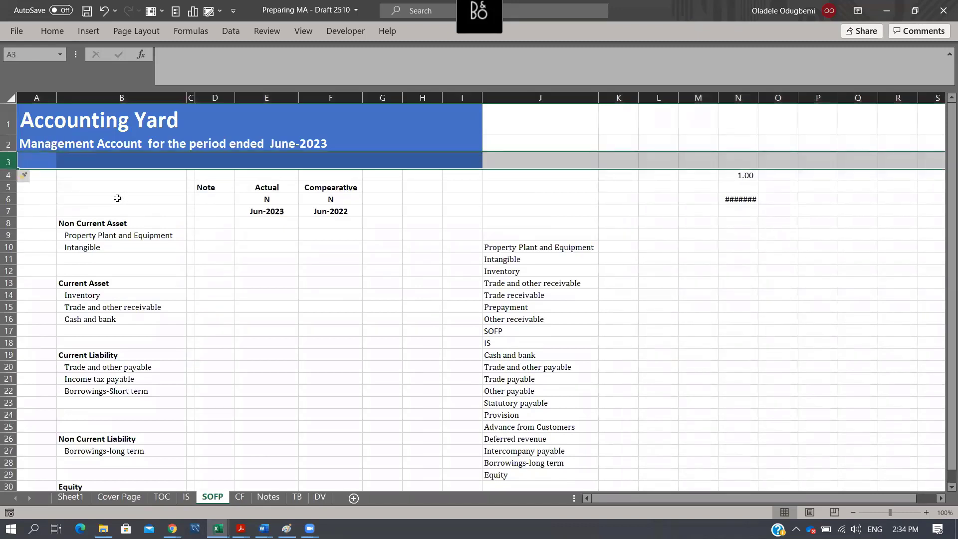
- Insert a blank row above the management account title in row 2 and delete the spare blank row beneath that title
left_click(86, 184)
left_click(8, 144)
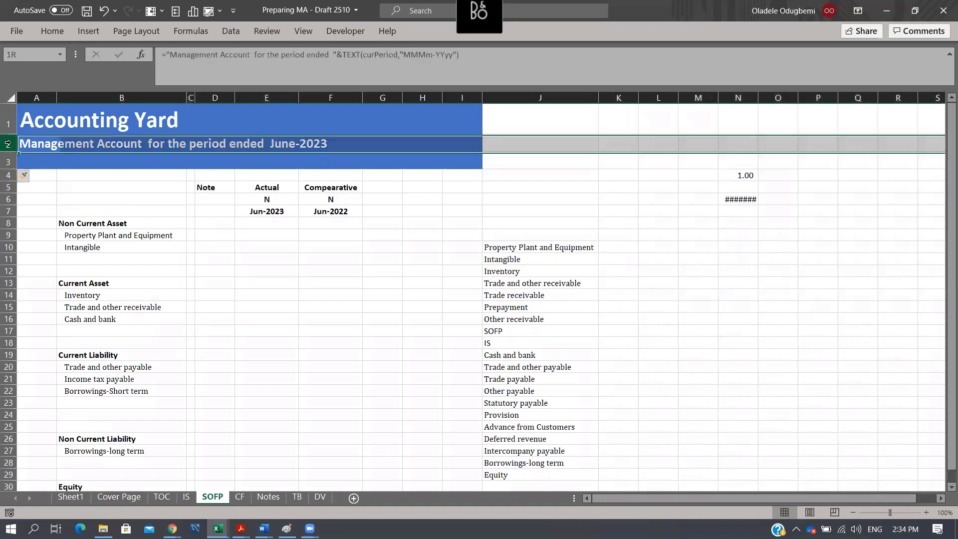
key("ctrl+shift+plus")
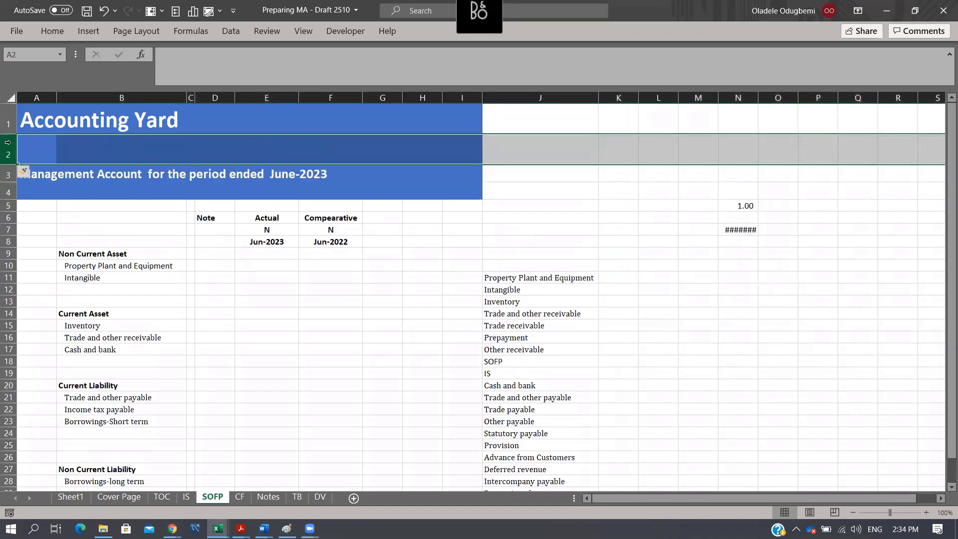
left_click(8, 193)
key("ctrl+minus")
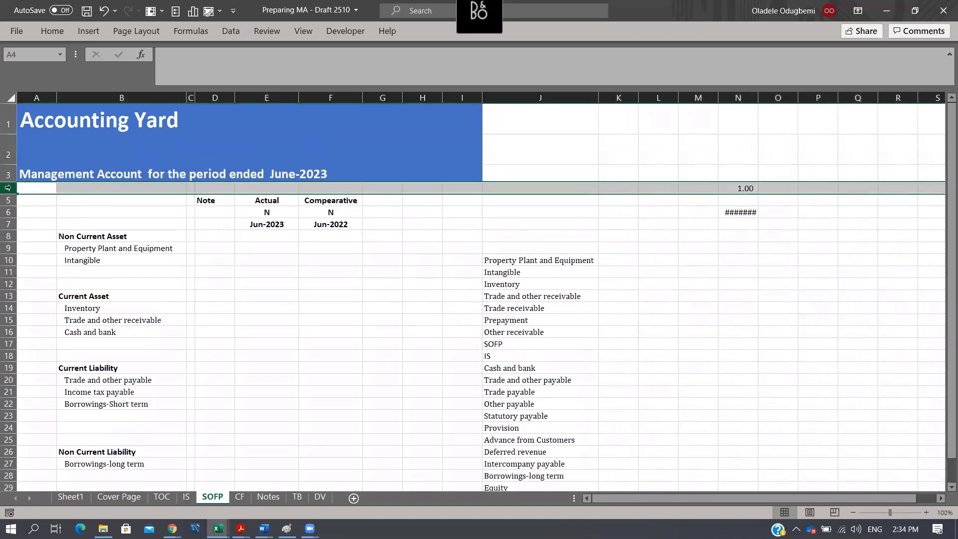
- Enter the title "Statement of Financial Position" in A2 of the SOFP sheet
left_click(30, 150)
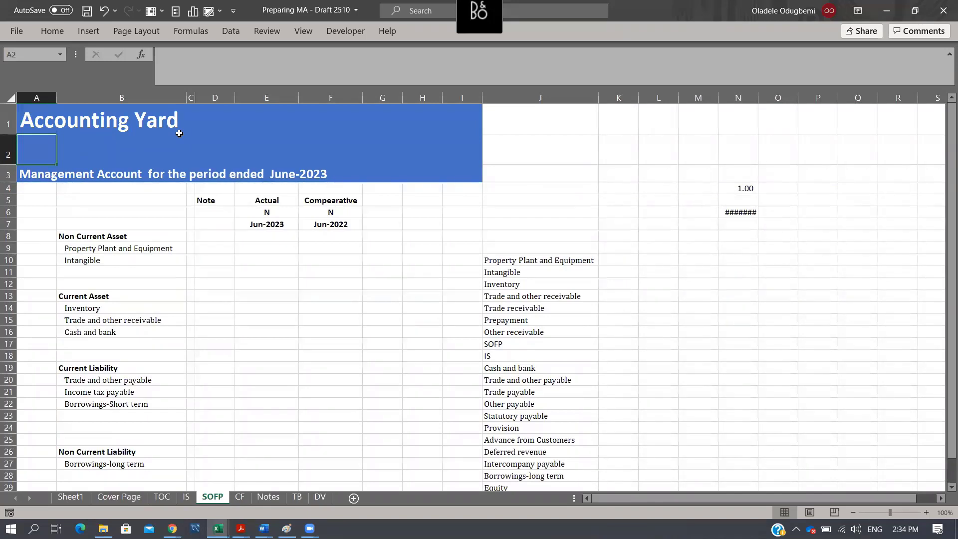
type("Sta")
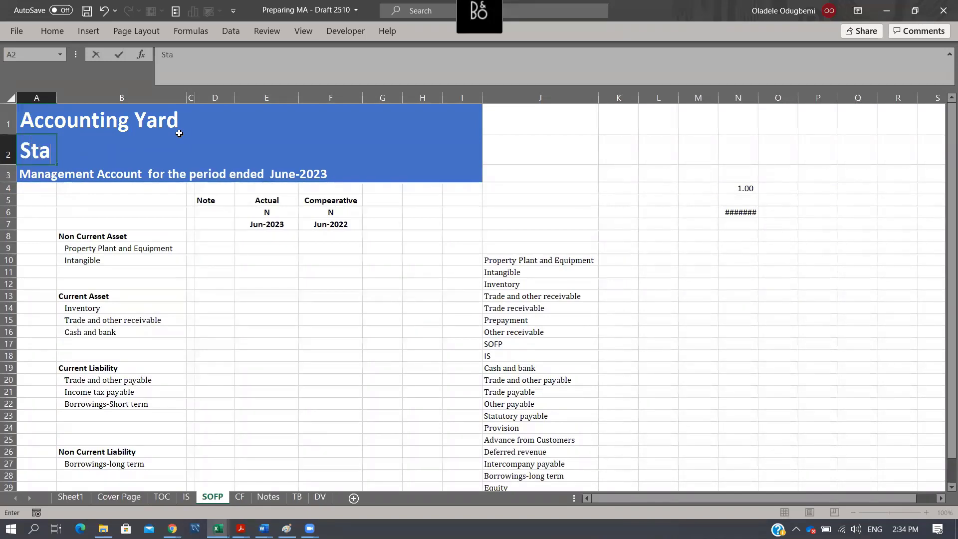
type("tement of ")
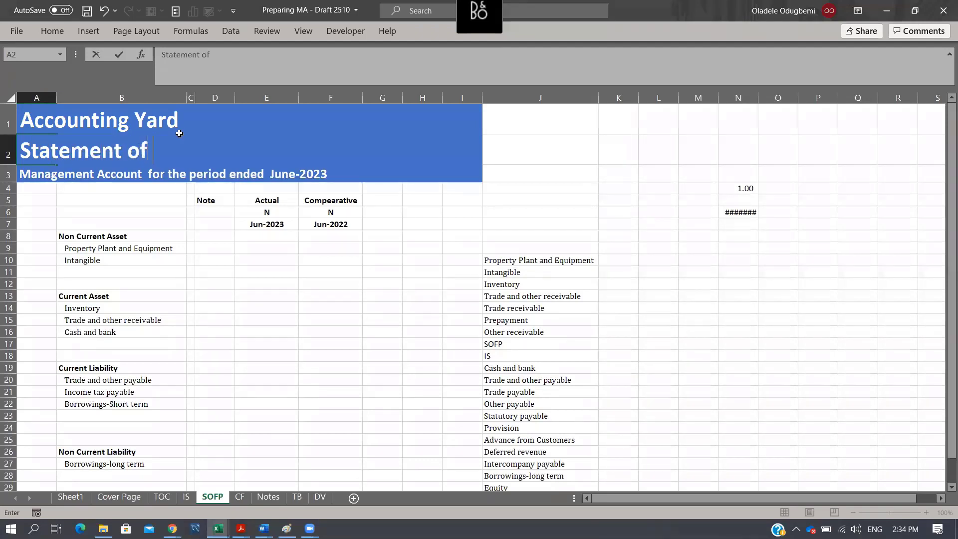
type("Finan")
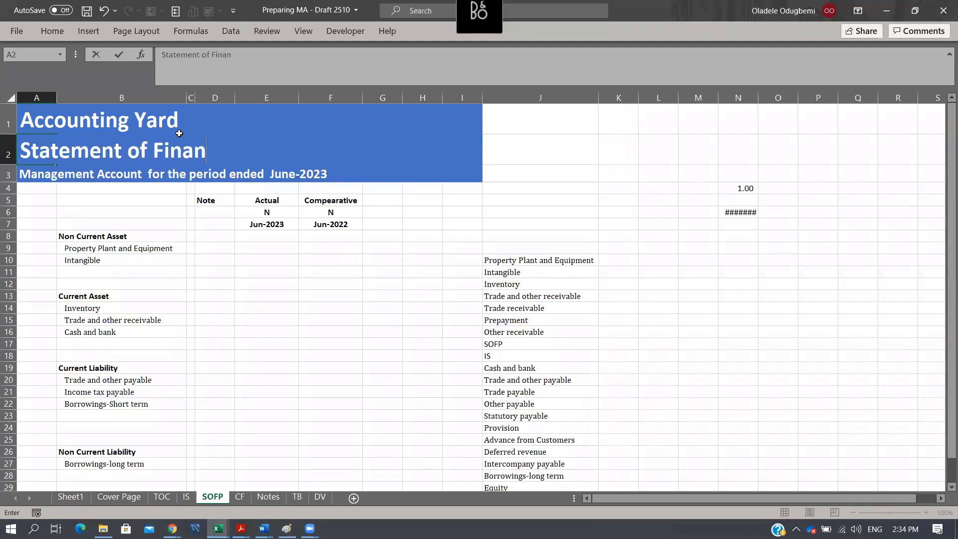
type("cial Pos")
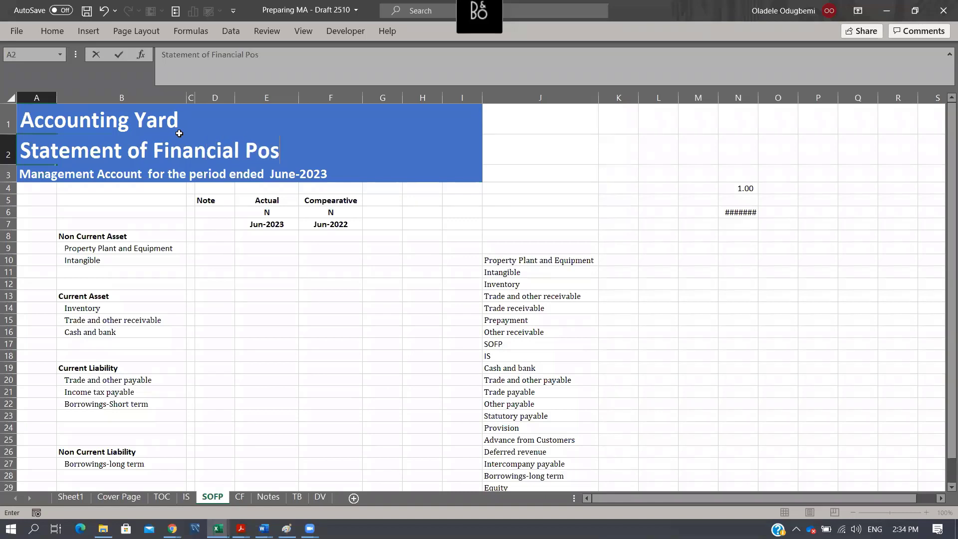
type("o")
key("BackSpace")
type("ition")
key("Return")
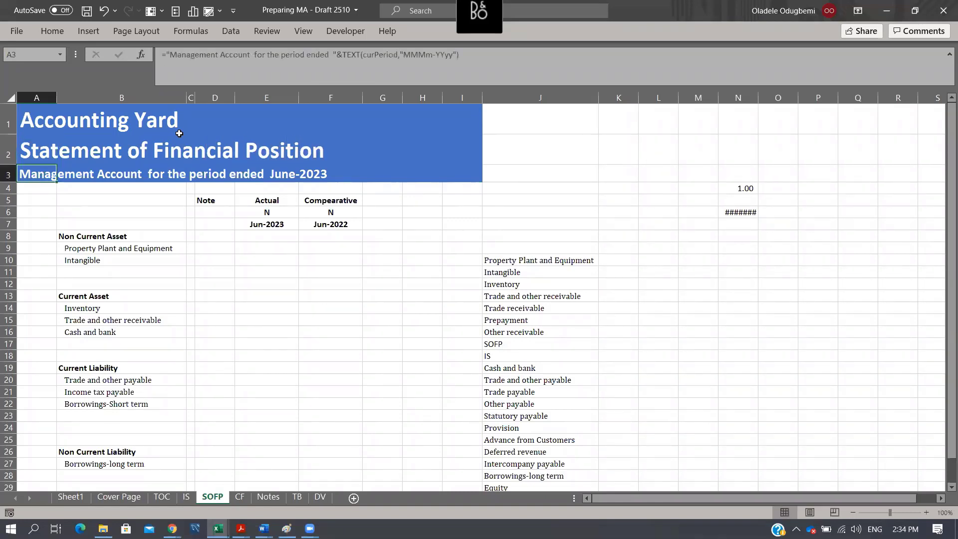
- Copy the formatting of the management account title row 3 onto row 2 of the SOFP sheet with Format Painter
left_click(8, 173)
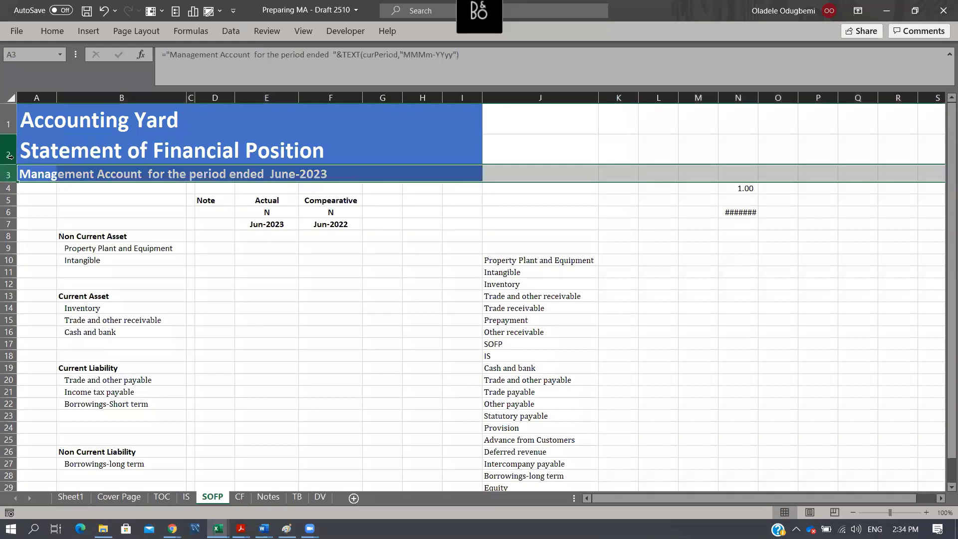
left_click(42, 33)
left_click(55, 80)
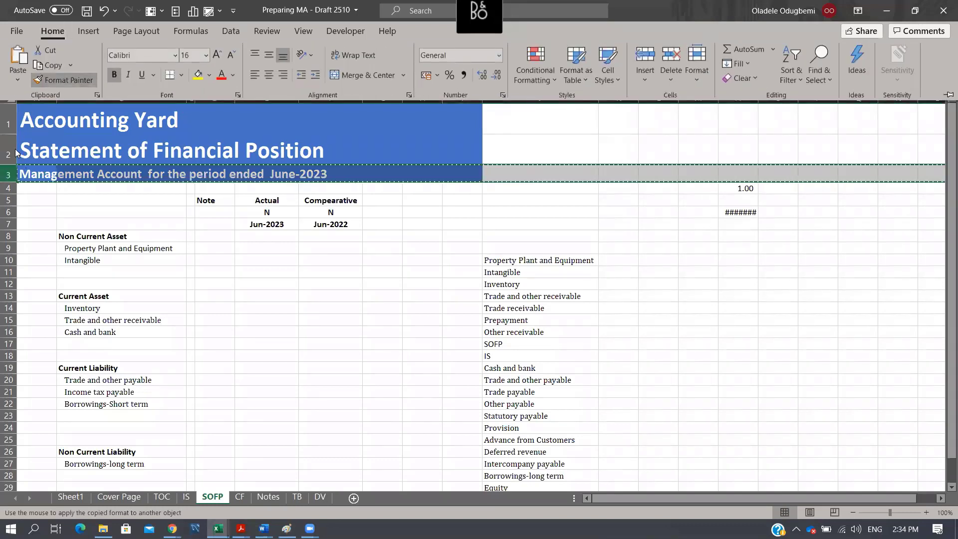
left_click(8, 149)
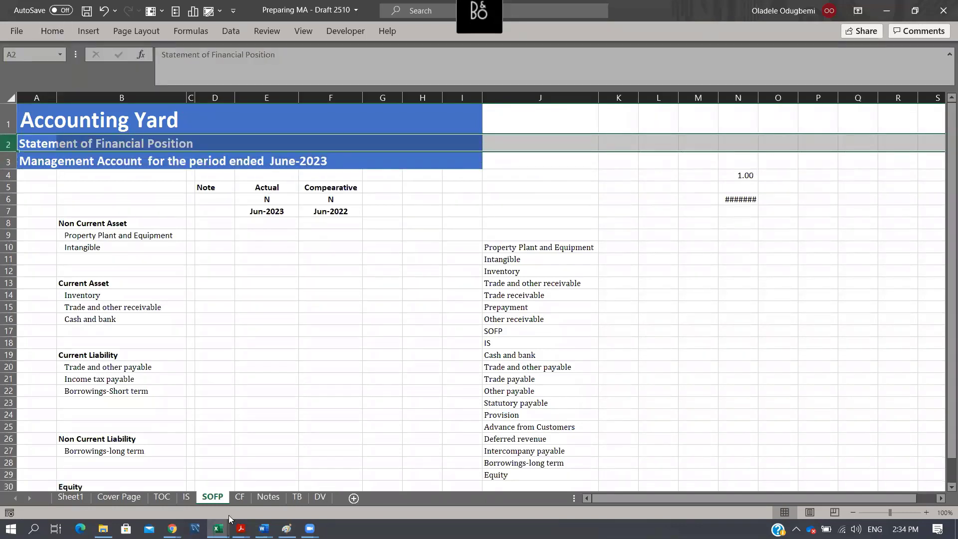
- On the IS sheet, insert a row above the management account title and enter "Income statement" in A2
left_click(187, 497)
left_click(8, 144)
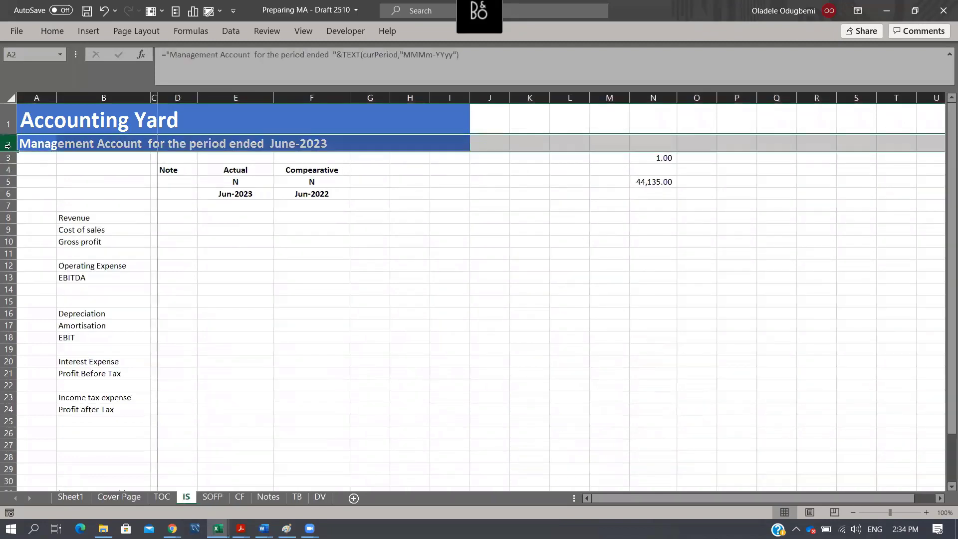
key("ctrl+plus")
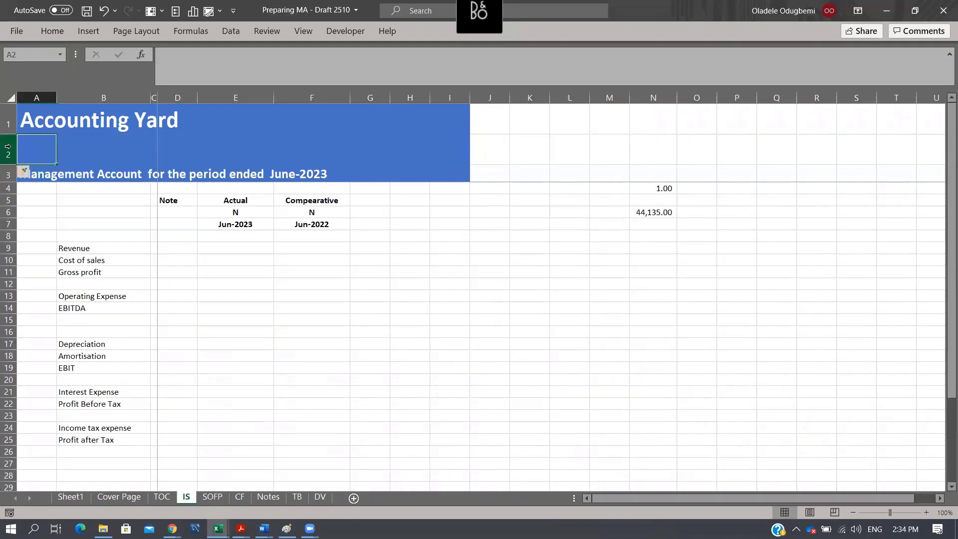
type("Income sa")
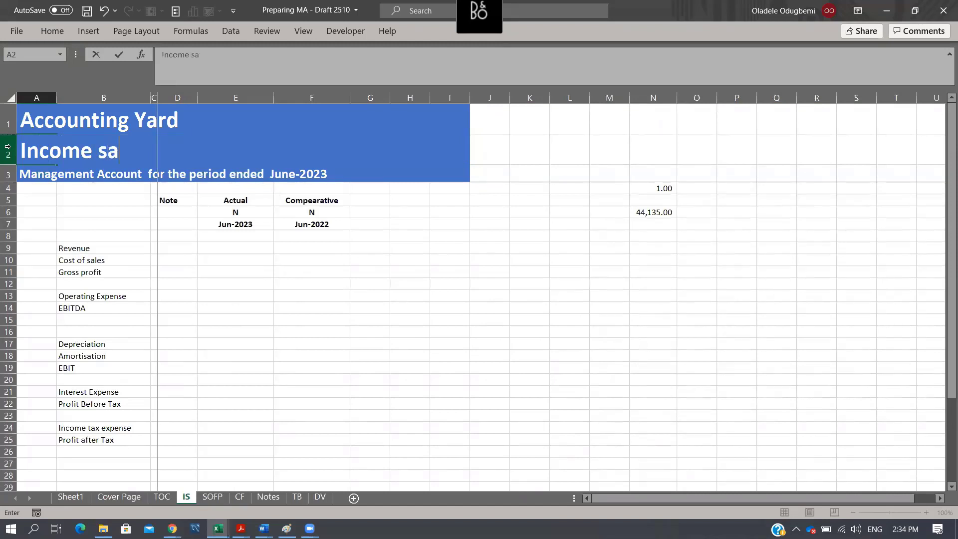
key("BackSpace")
type("tatement")
key("ctrl+Return")
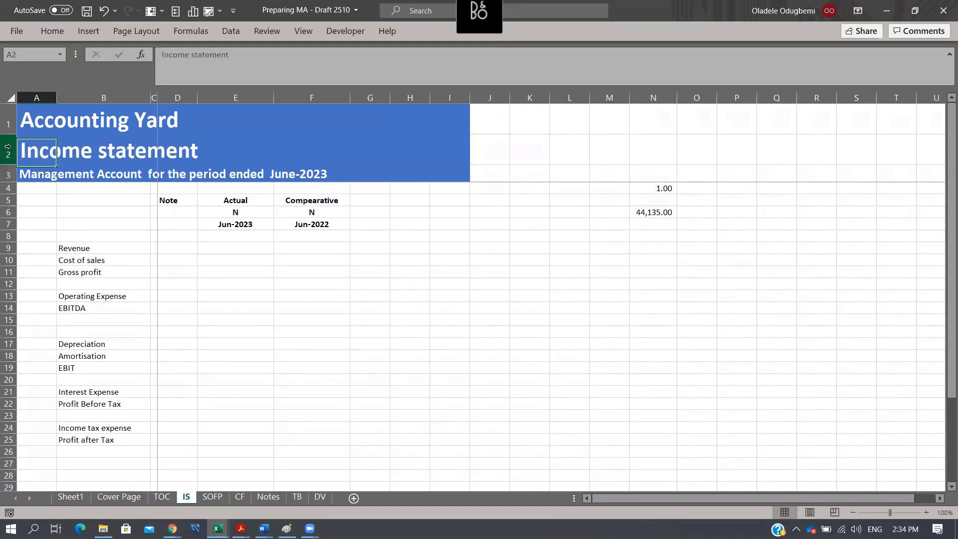
- Apply the formatting of row 3 to the Income statement title row 2 on the IS sheet with Format Painter
left_click(8, 174)
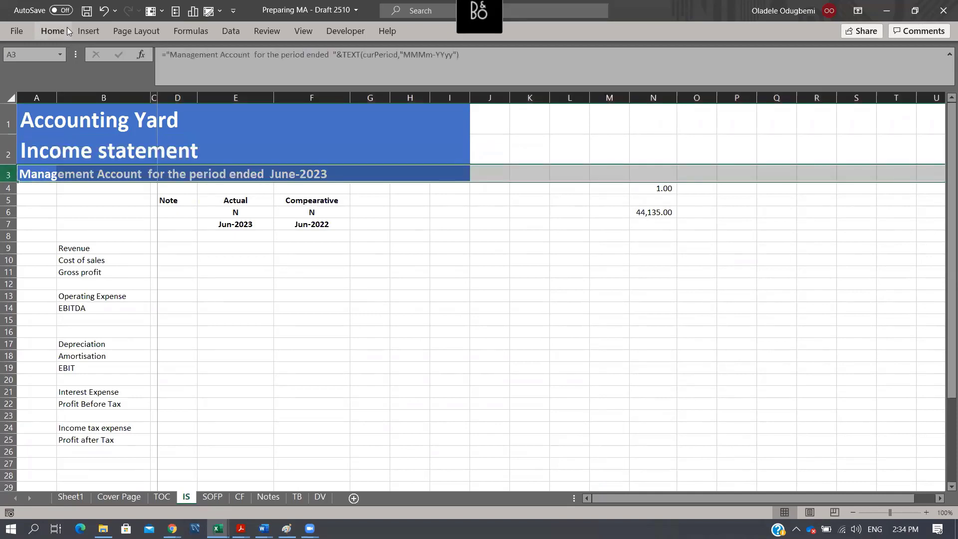
left_click(67, 31)
left_click(77, 79)
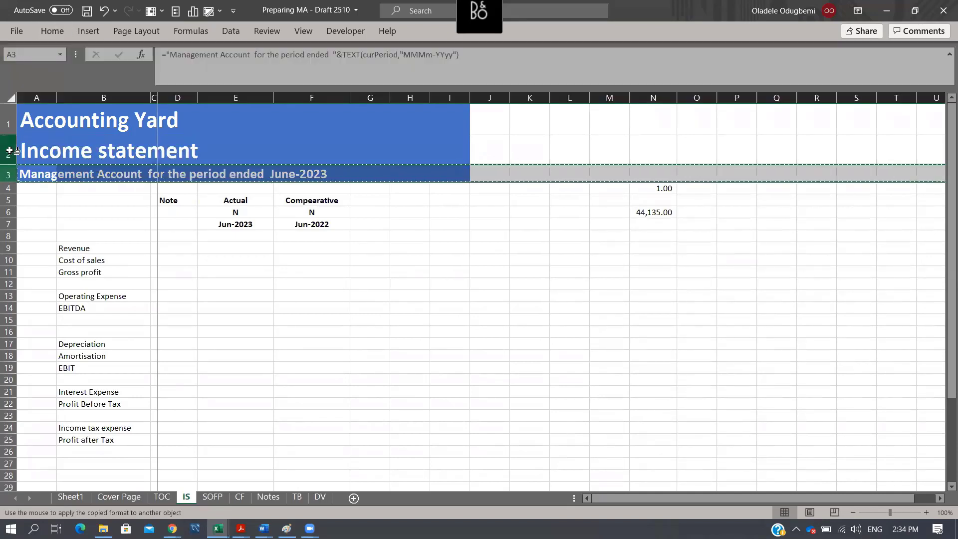
left_click(9, 150)
left_click(278, 212)
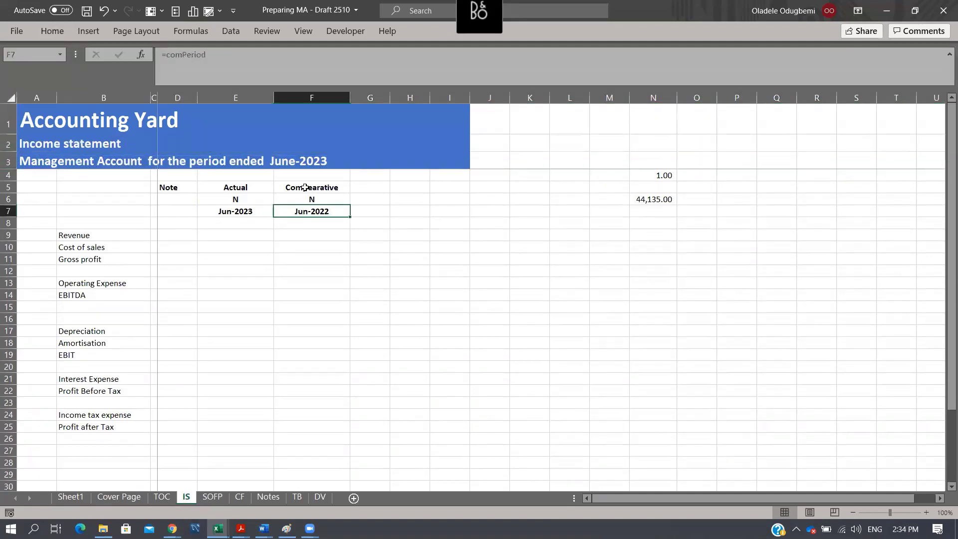
- Set the font size of the Income statement title in A2 to 20
left_click(30, 146)
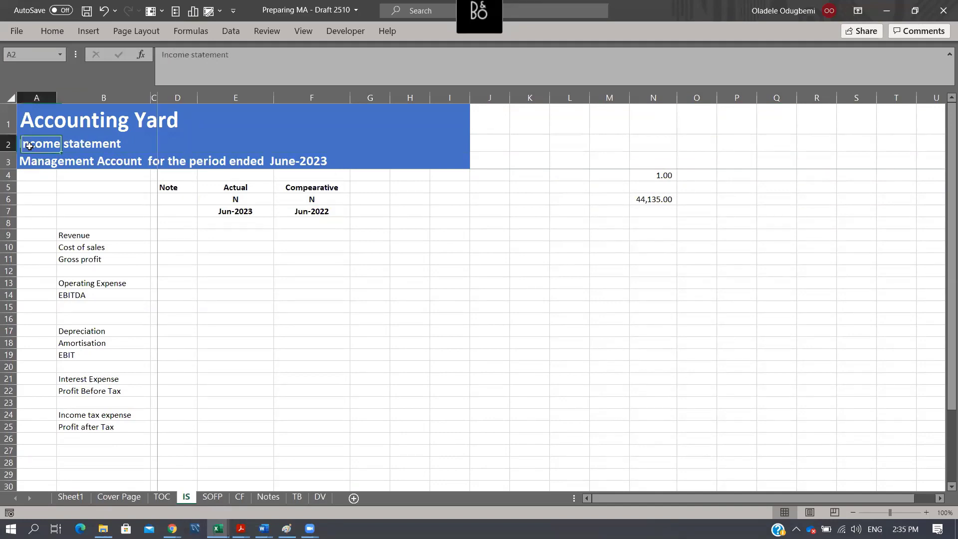
left_click(56, 30)
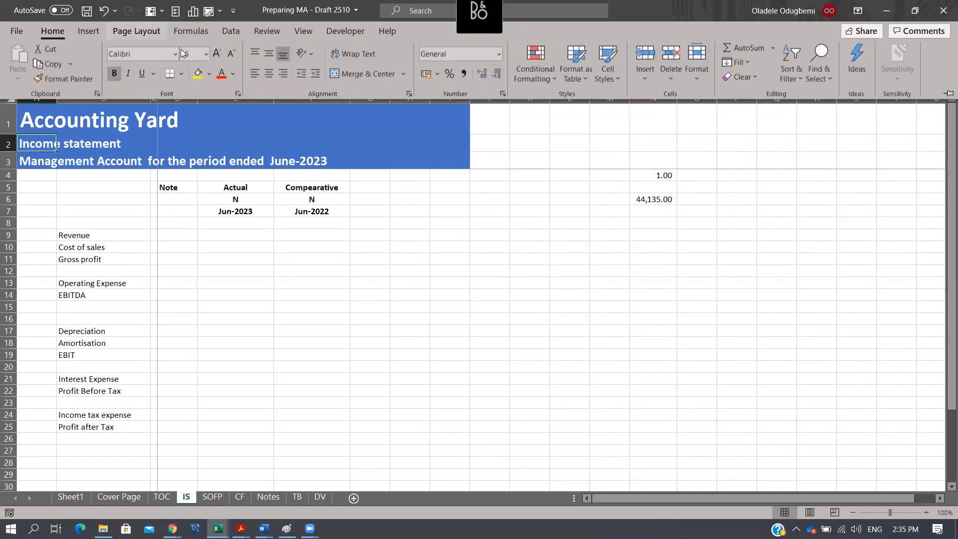
left_click(205, 55)
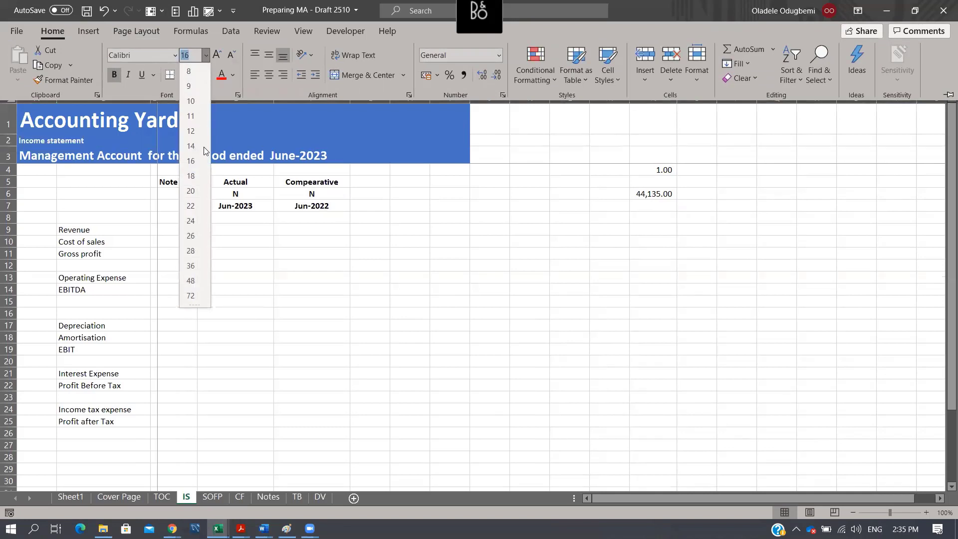
left_click(196, 190)
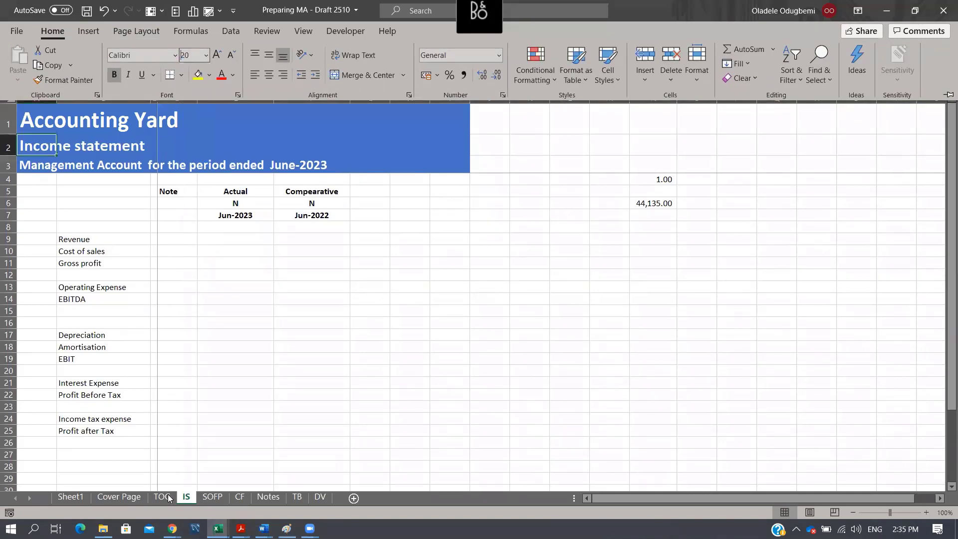
- Set the font size of the Statement of Financial Position title in A2 of the SOFP sheet to 20
left_click(203, 498)
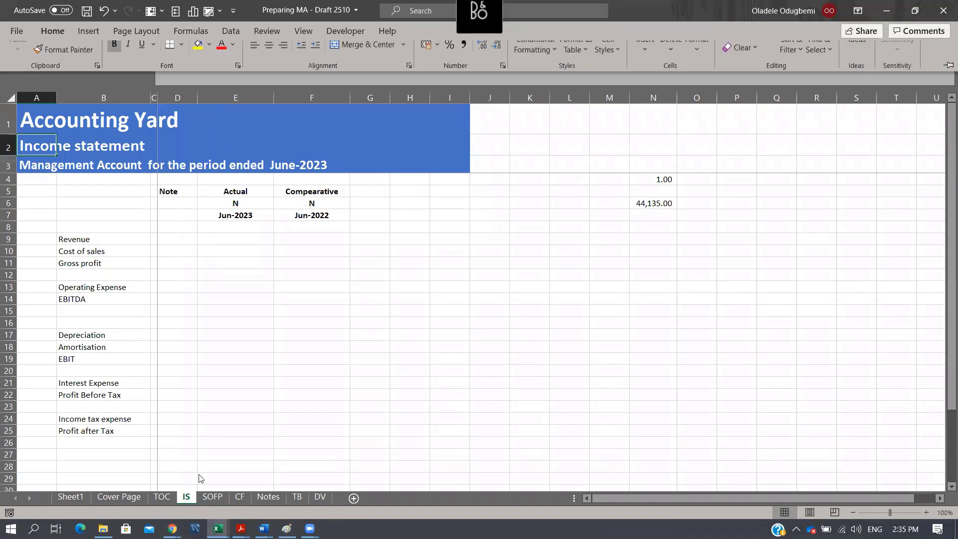
left_click(212, 497)
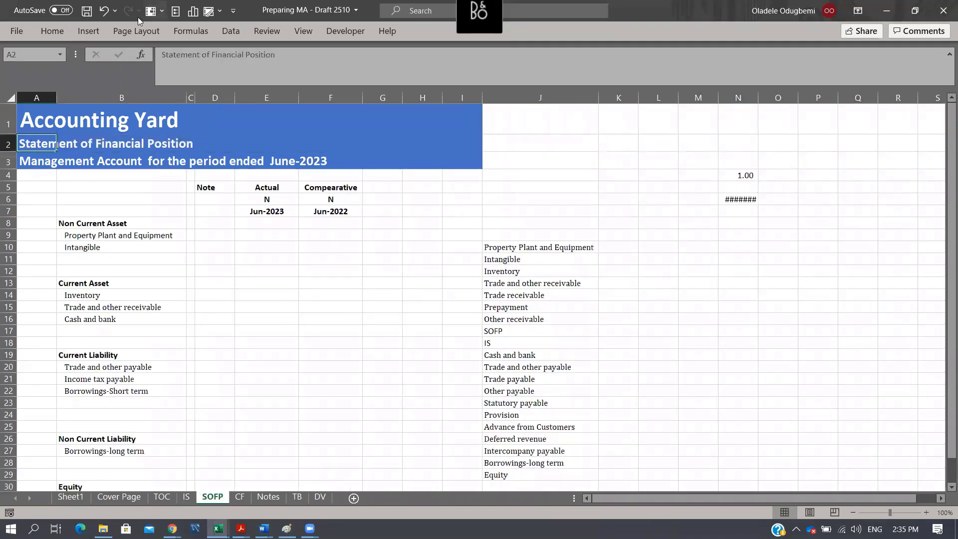
left_click(60, 26)
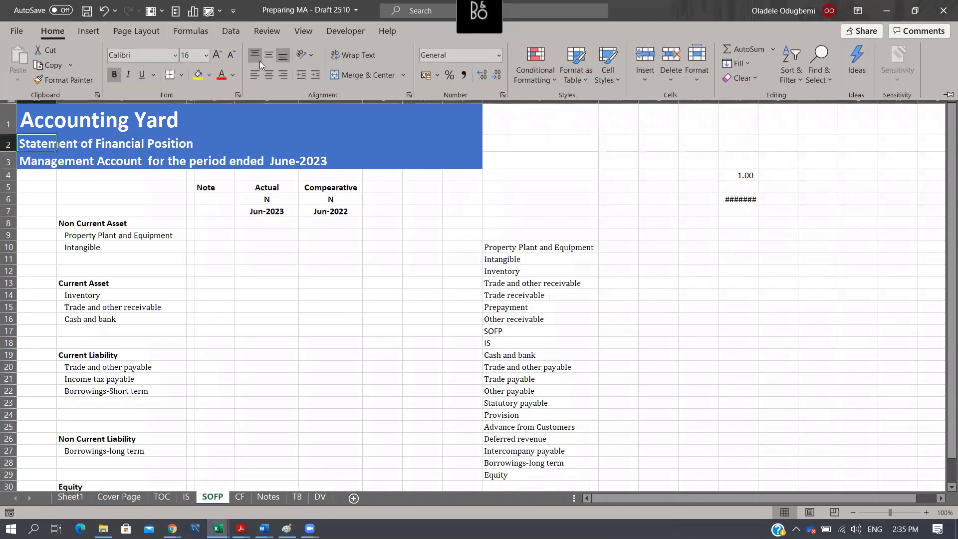
left_click(205, 55)
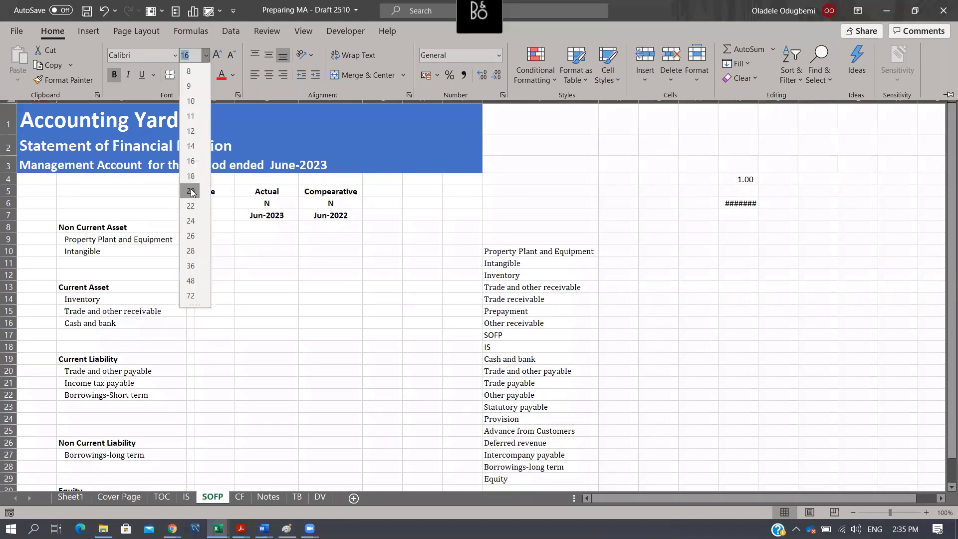
left_click(188, 187)
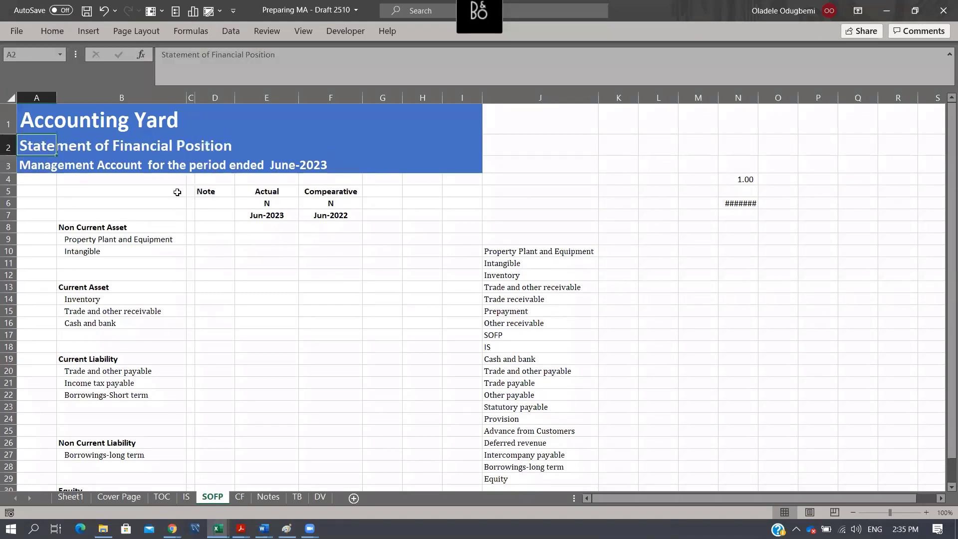
- Copy title rows 1 to 3 from the SOFP sheet and paste them at row 1 of the Notes sheet
left_click_drag(6, 127, 8, 164)
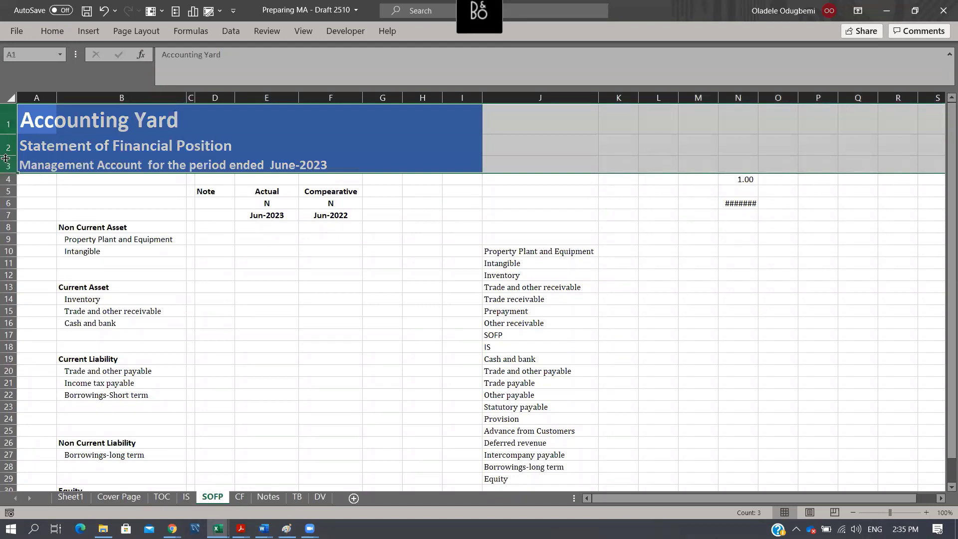
key("ctrl+c")
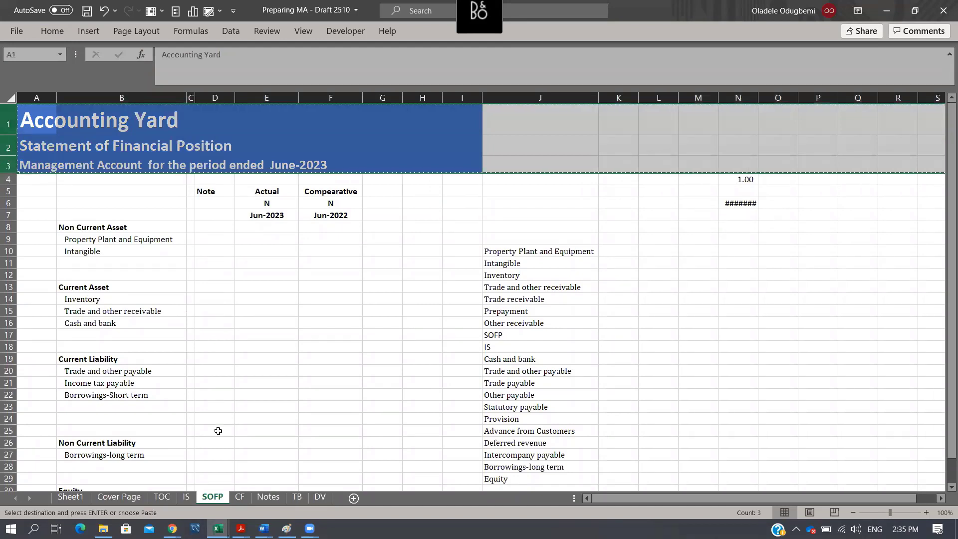
left_click(261, 498)
left_click(10, 109)
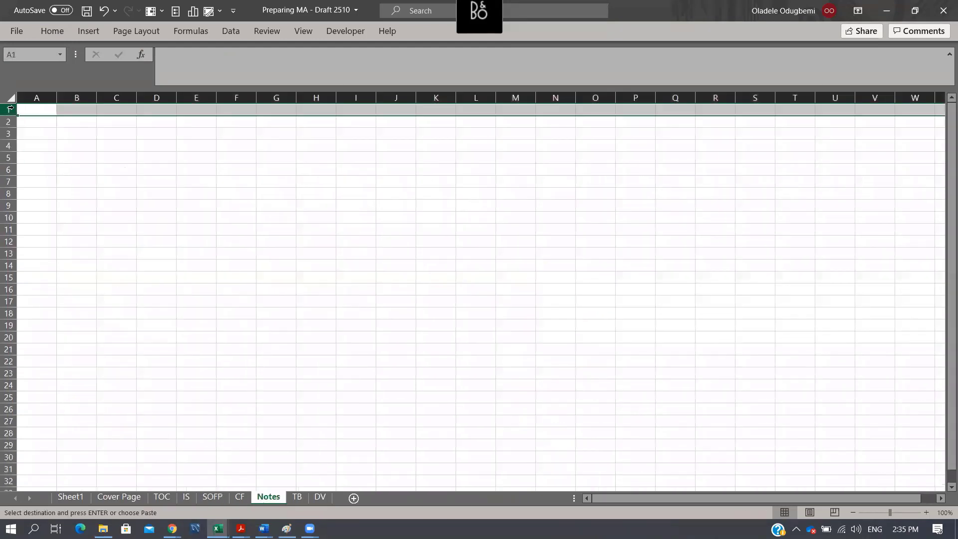
key("ctrl+v")
- Replace the statement title in A2 of the Notes sheet with "Notes to Account"
left_click(35, 150)
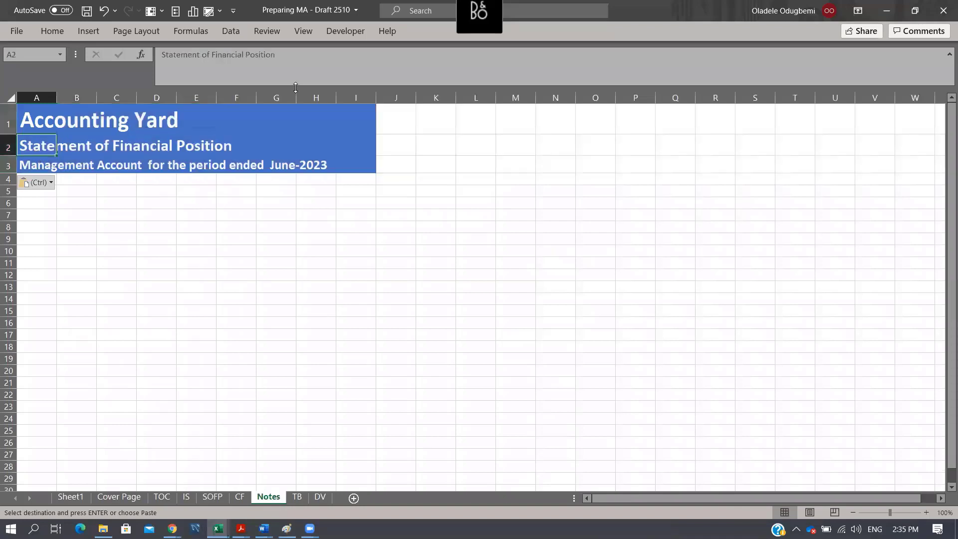
type("Notes to Accou")
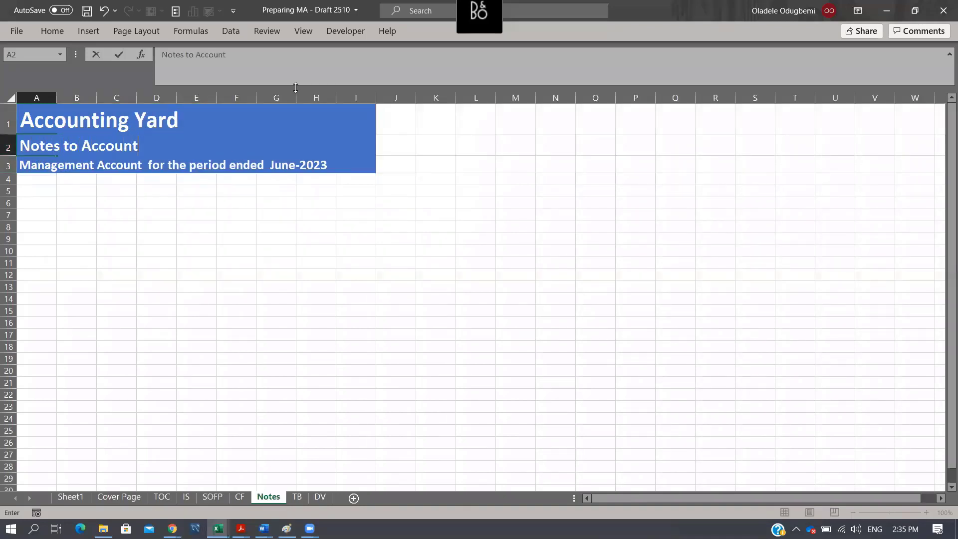
type("nt")
key("Return")
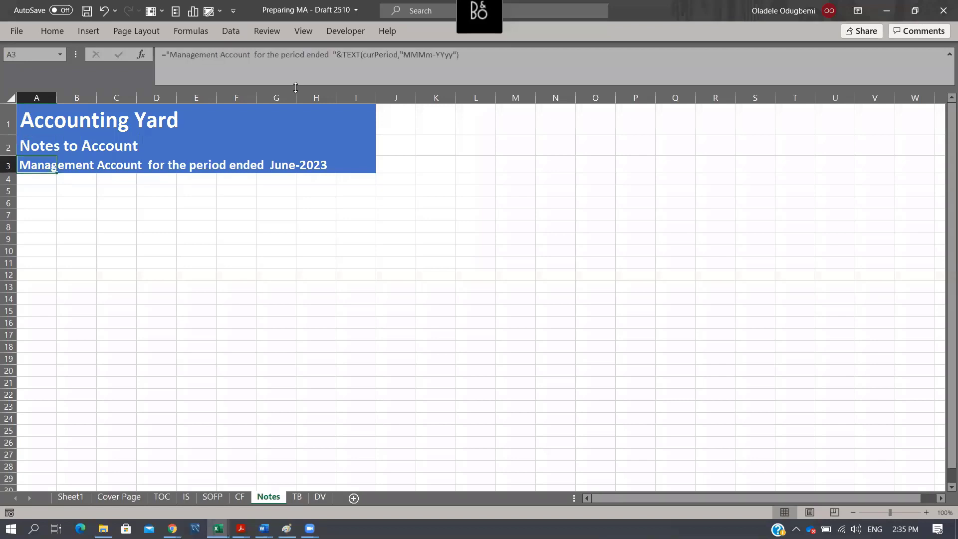
- Copy column header rows 5 to 7 from the SOFP sheet to row 5 of the Notes sheet and autofit columns E and F
left_click(204, 497)
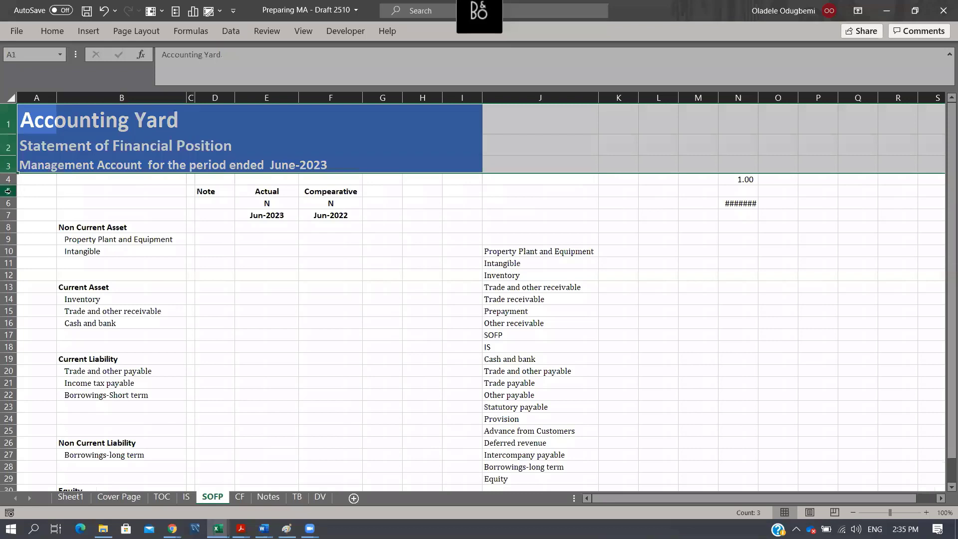
left_click_drag(9, 190, 8, 218)
key("ctrl+c")
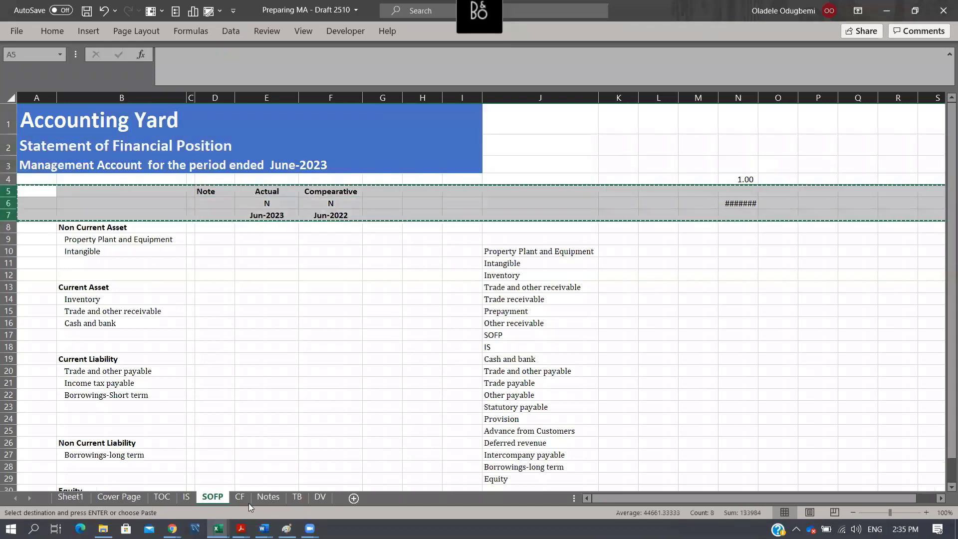
left_click(266, 497)
left_click(6, 186)
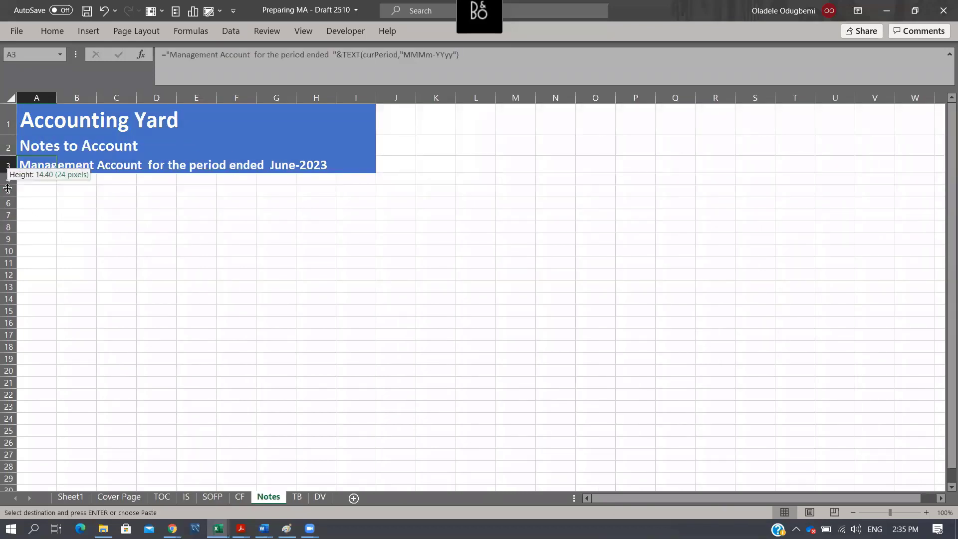
left_click(4, 192)
key("ctrl+v")
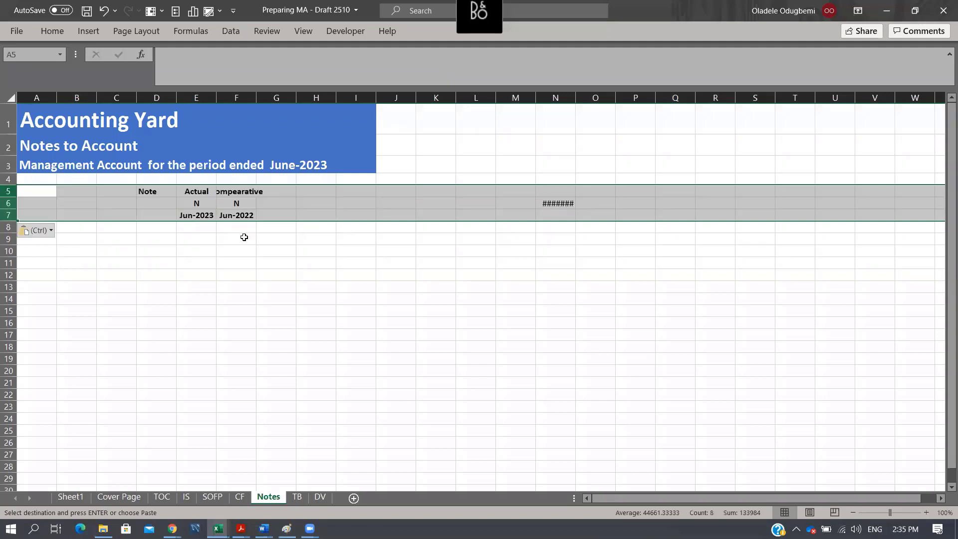
left_click_drag(196, 98, 236, 97)
double_click(256, 97)
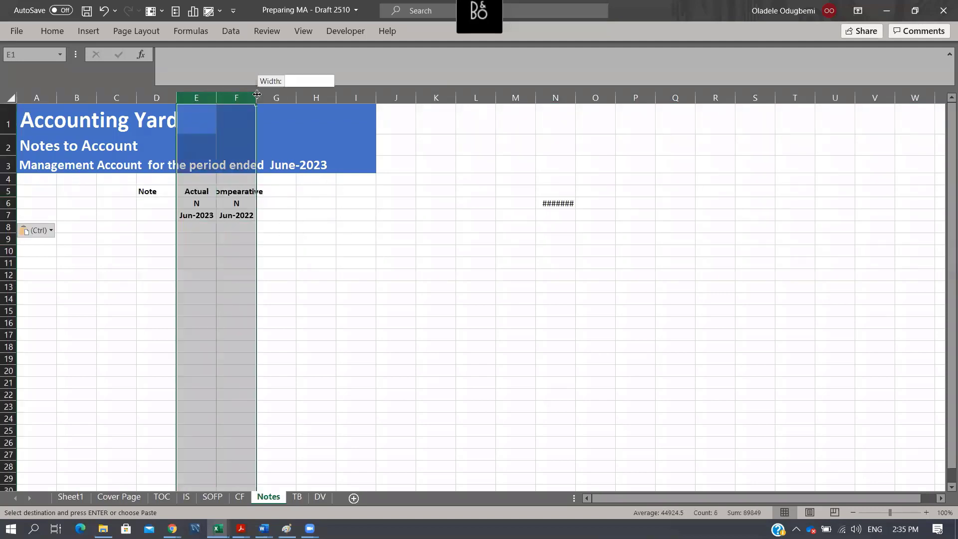
- Clear the stray value in N6 and the Note header in D5 of the Notes sheet
left_click(580, 204)
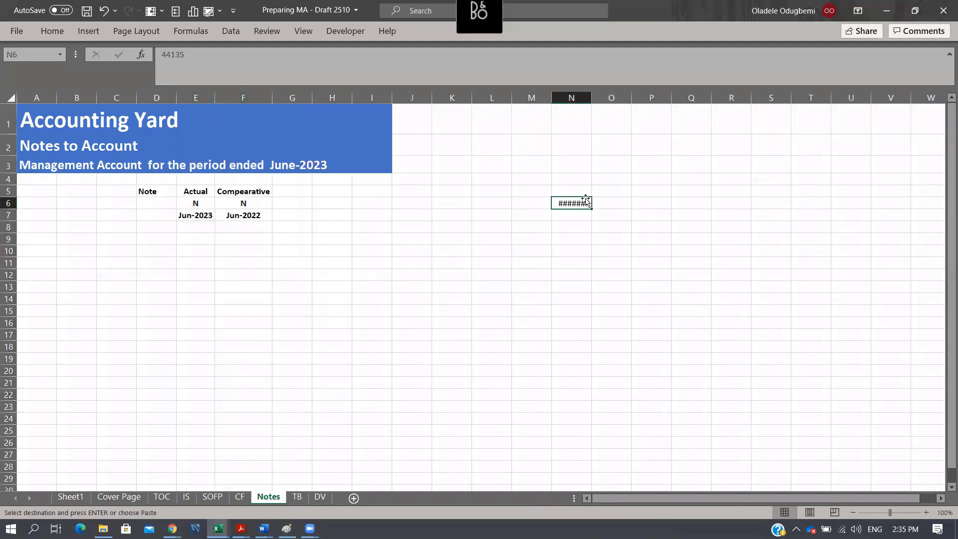
key("Delete")
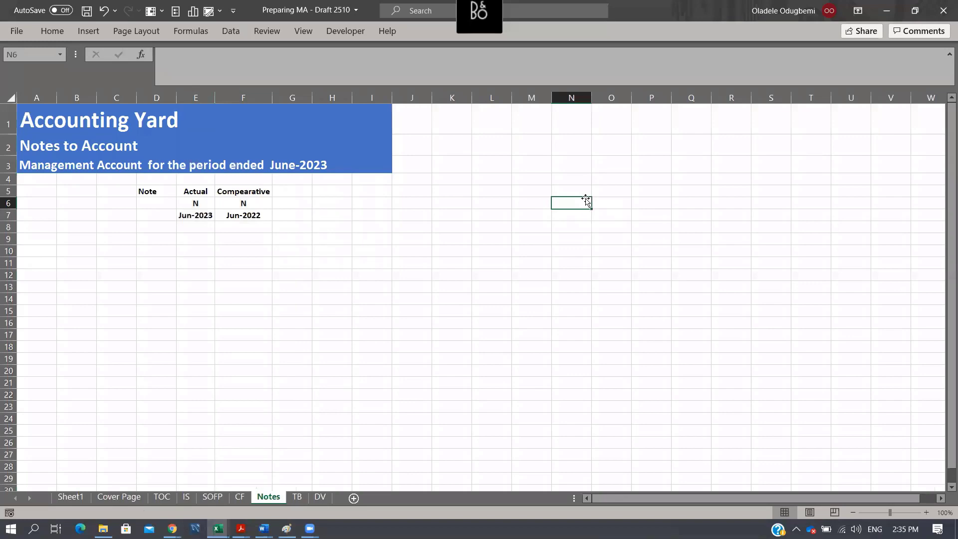
left_click(149, 190)
key("Delete")
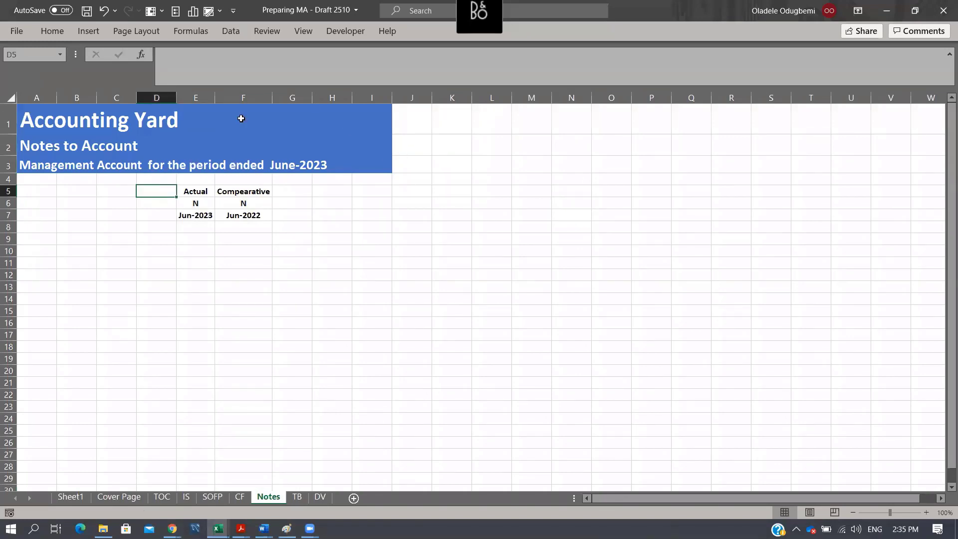
- Narrow column A of the Notes sheet and widen columns E and F equally to roughly double their width
left_click_drag(56, 98, 34, 98)
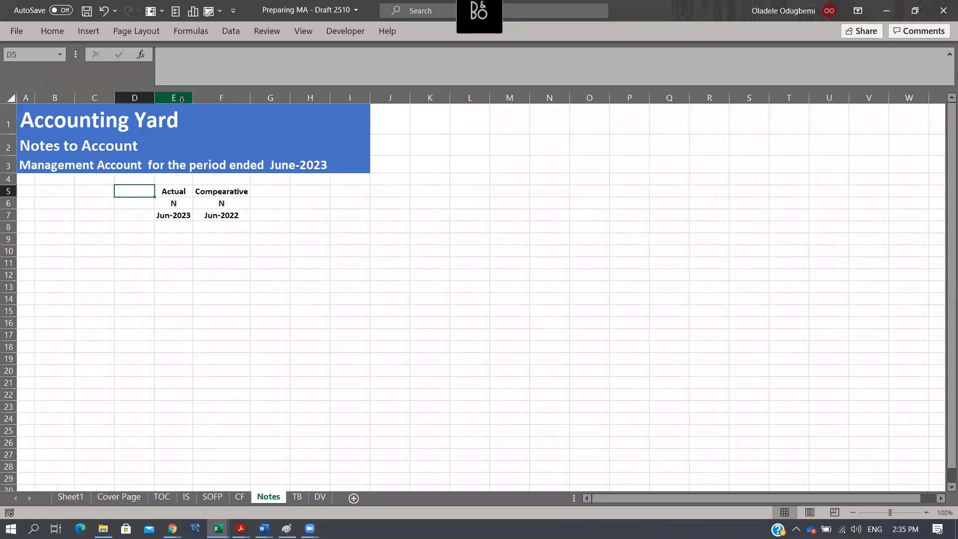
left_click_drag(174, 97, 280, 101)
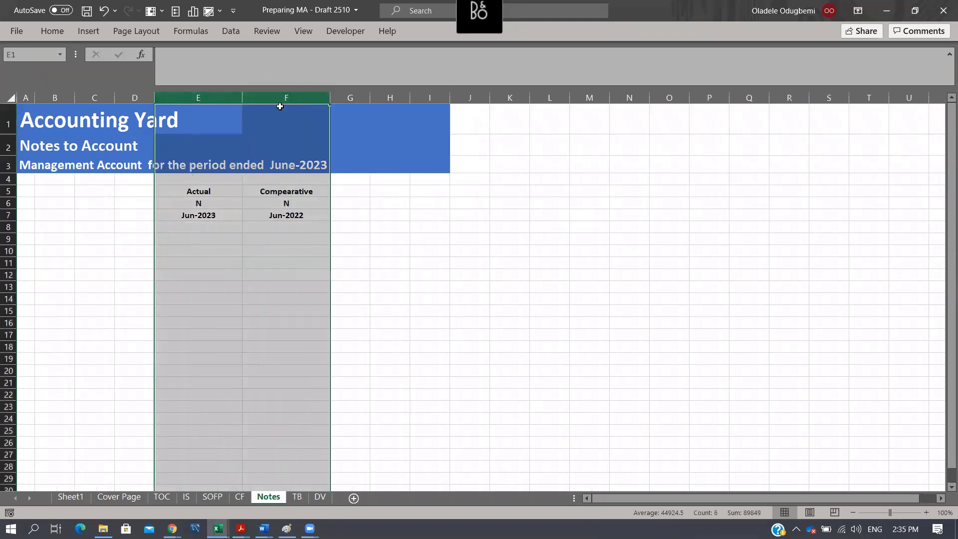
left_click(56, 227)
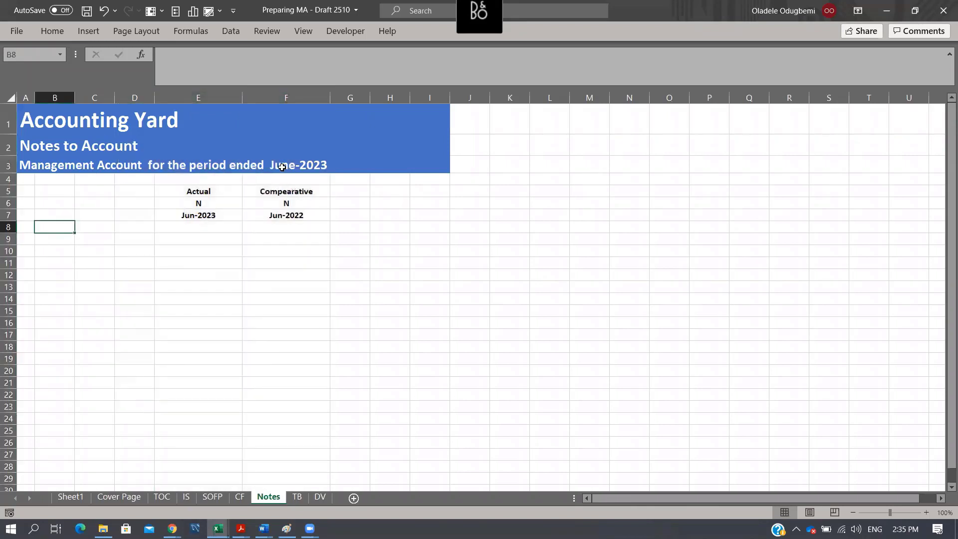
- On the IS sheet, enter note number 1 for Revenue in D9 and 2 for Cost of sales in D10
left_click(185, 497)
left_click_drag(87, 216, 74, 433)
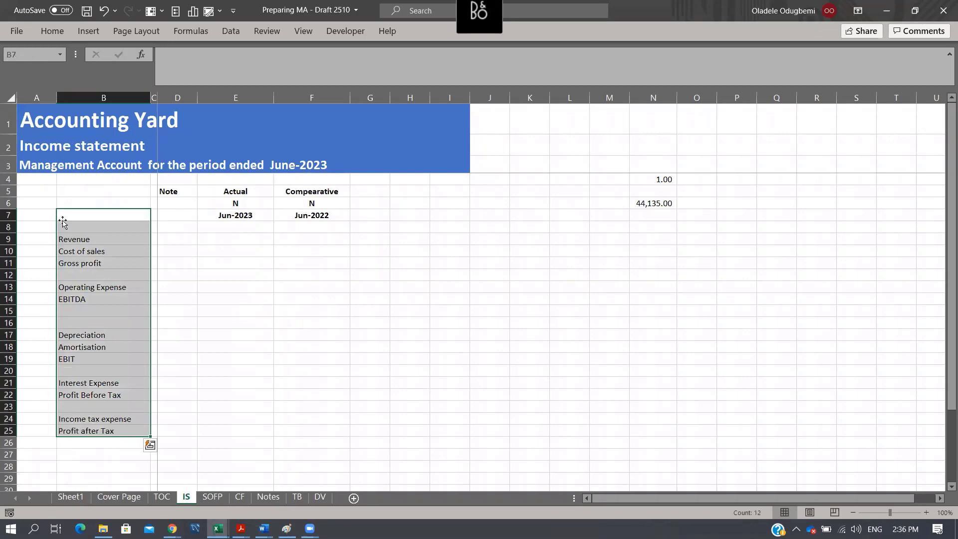
left_click(169, 237)
type("1")
key("Return")
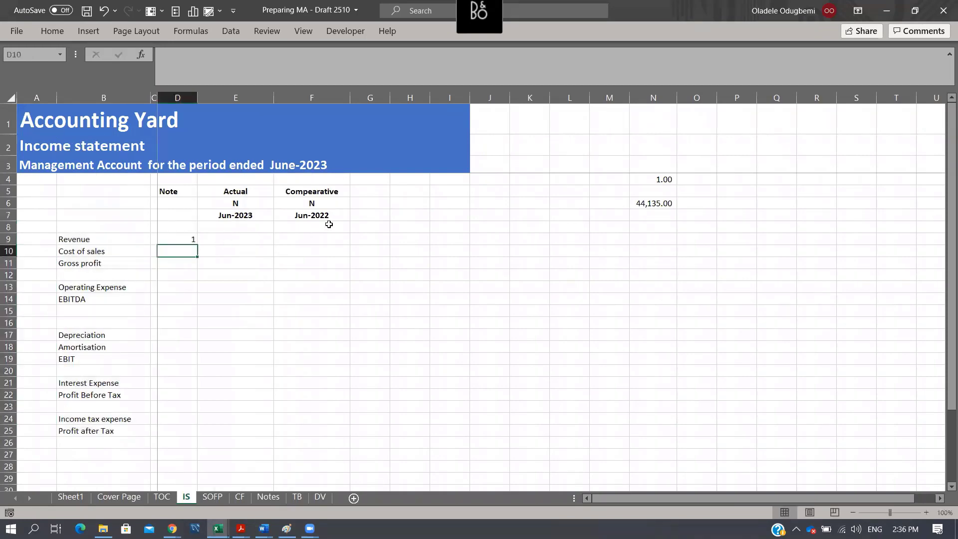
type("2")
key("Return")
- Enter note number 3 for Operating Expense in D13, 4 for Depreciation in D17 and 5 for Amortisation in D18
key("Down")
key("Down")
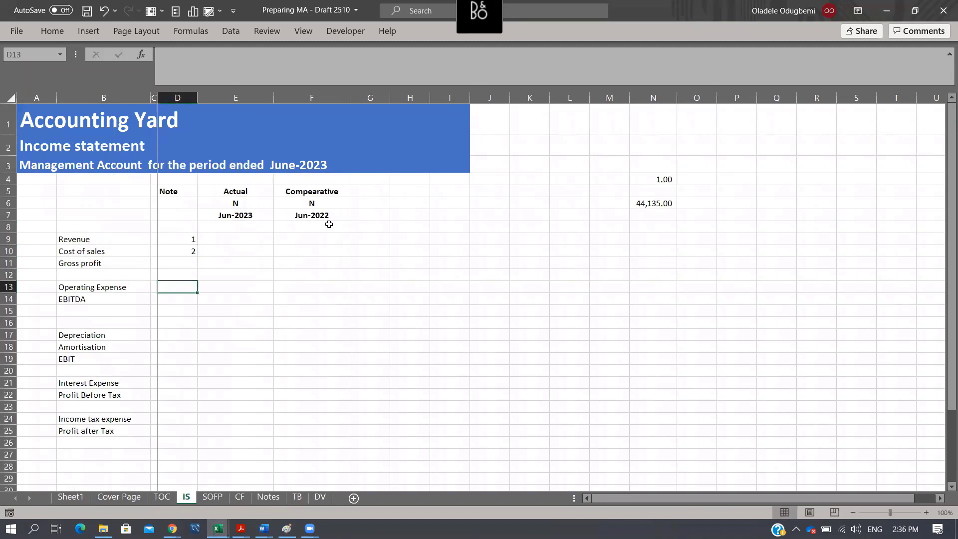
type("3")
key("Return")
key("Down")
key("Down")
key("Down")
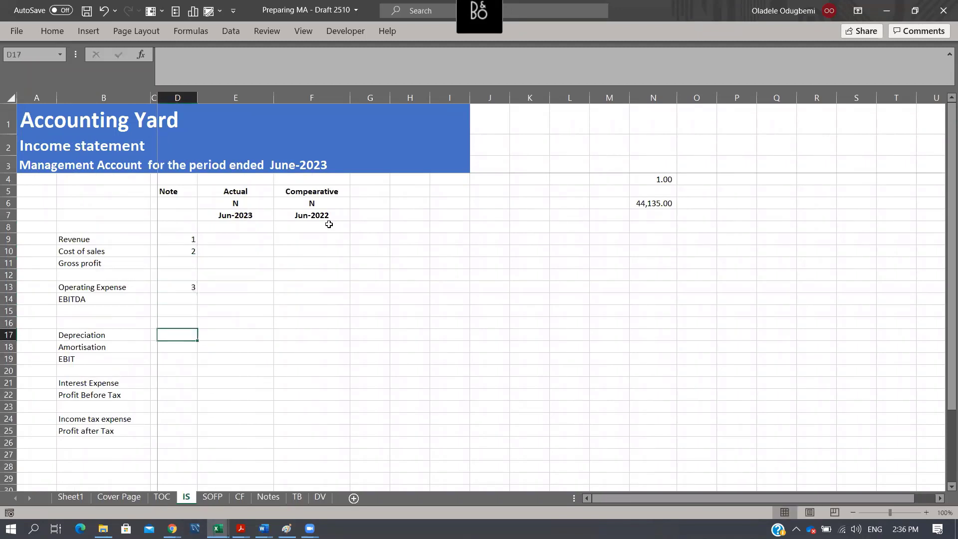
type("4")
key("Return")
type("5")
key("Return")
- Enter note number 6 for Interest Expense in D21 and 7 for Income tax expense in D24
key("Down")
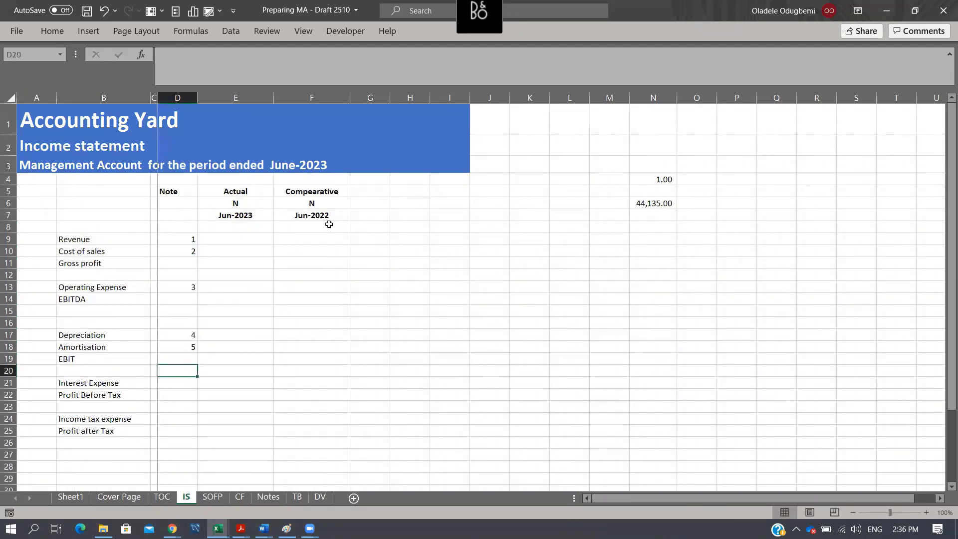
key("Down")
type("6")
key("Return")
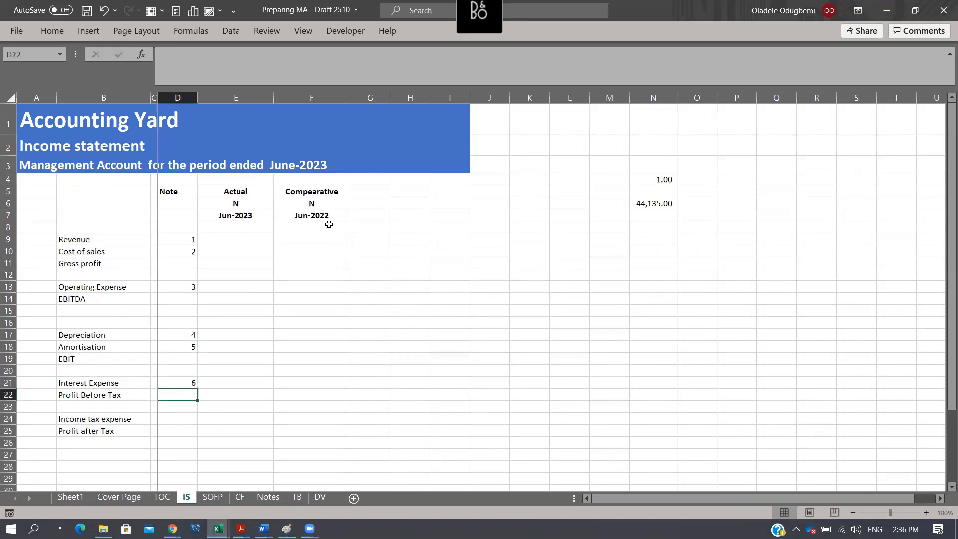
key("Down")
key("Down")
type("7")
key("Return")
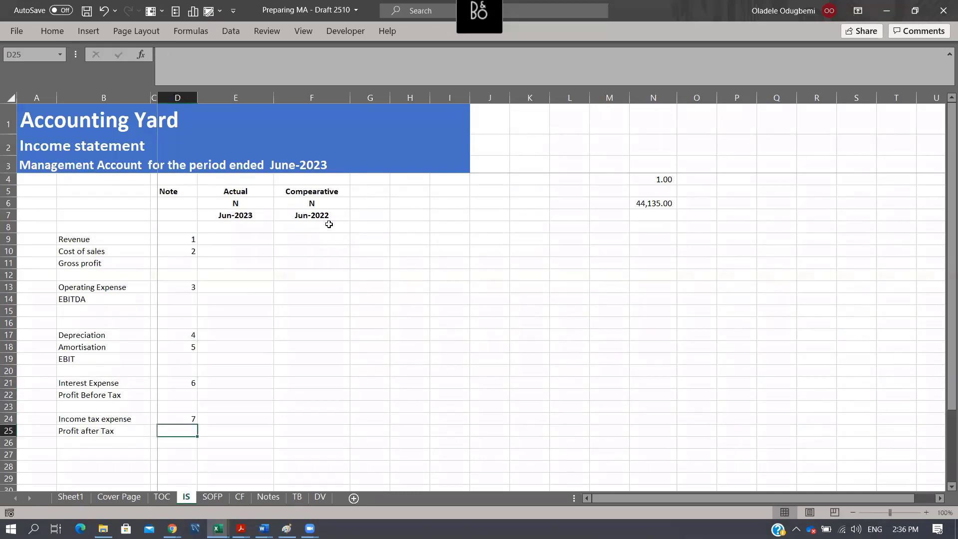
key("Up")
- On the SOFP sheet, enter note number 4 for Property Plant and Equipment in D9 and 5 for Intangible in D10
left_click(213, 498)
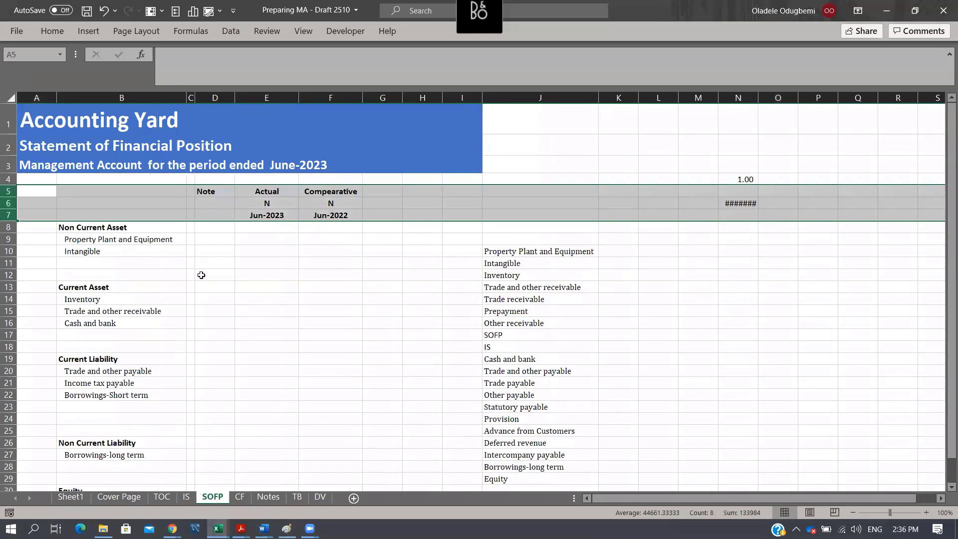
left_click(186, 498)
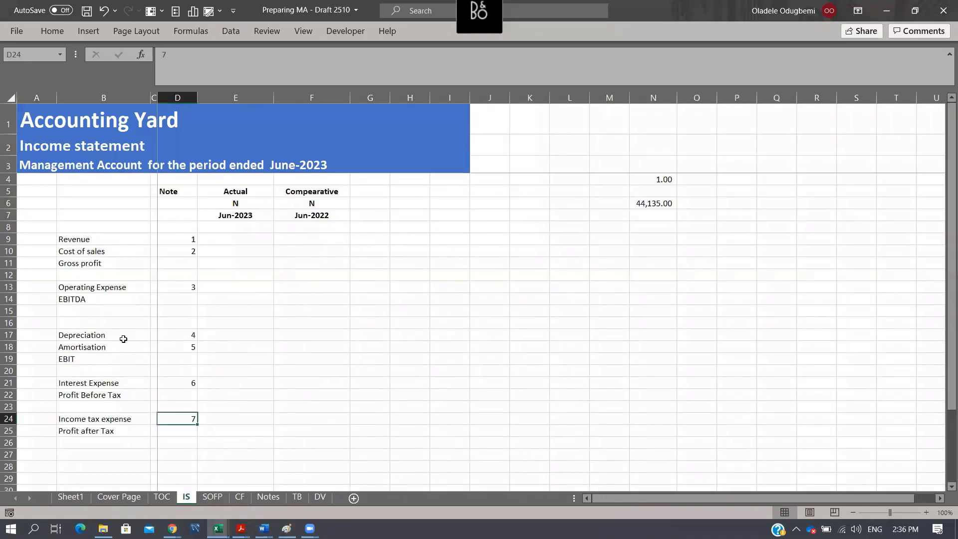
left_click(212, 497)
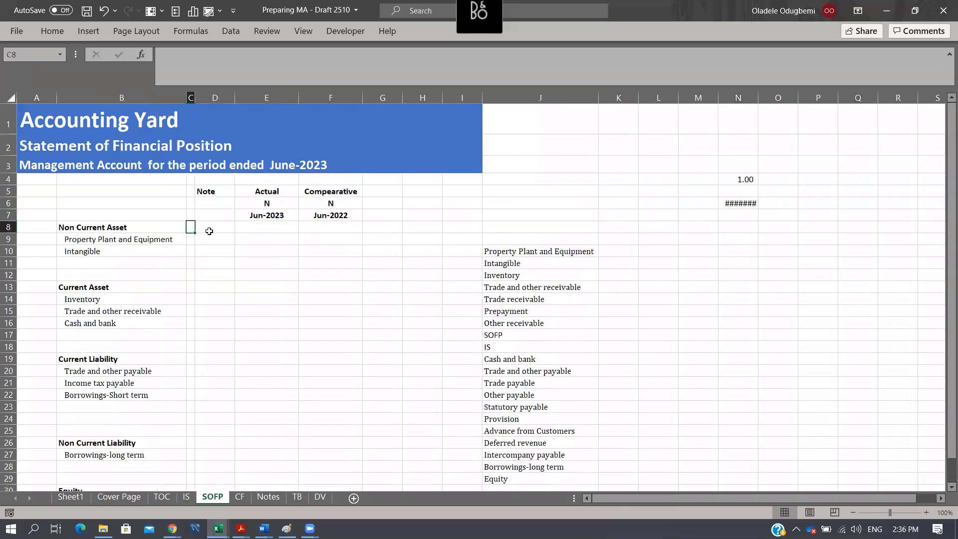
left_click(222, 239)
type("4")
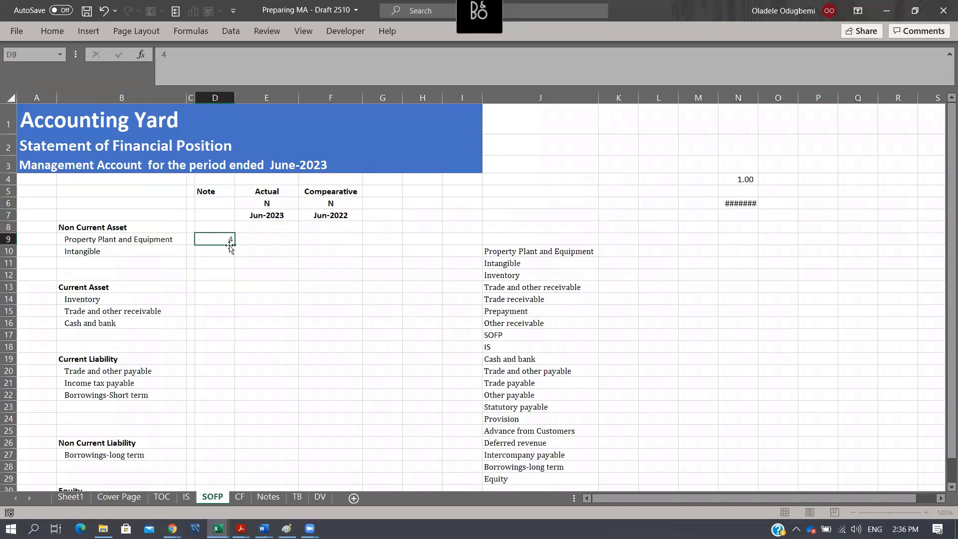
key("Return")
type("5")
key("Return")
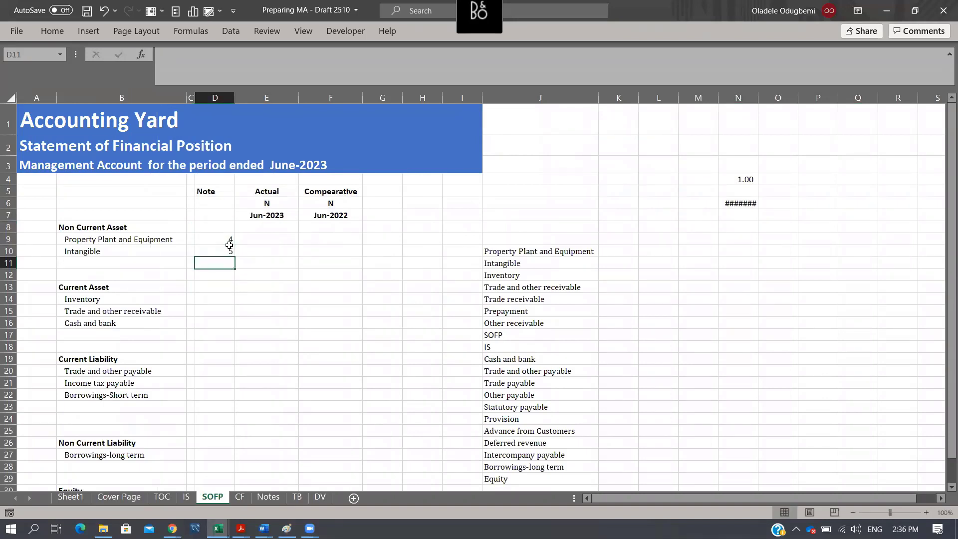
- Continue from the last IS note number, entering 8 for Inventory, 9 for Trade and other receivable and 10 for Cash and bank in D14:D16 of SOFP
left_click(221, 299)
left_click(188, 497)
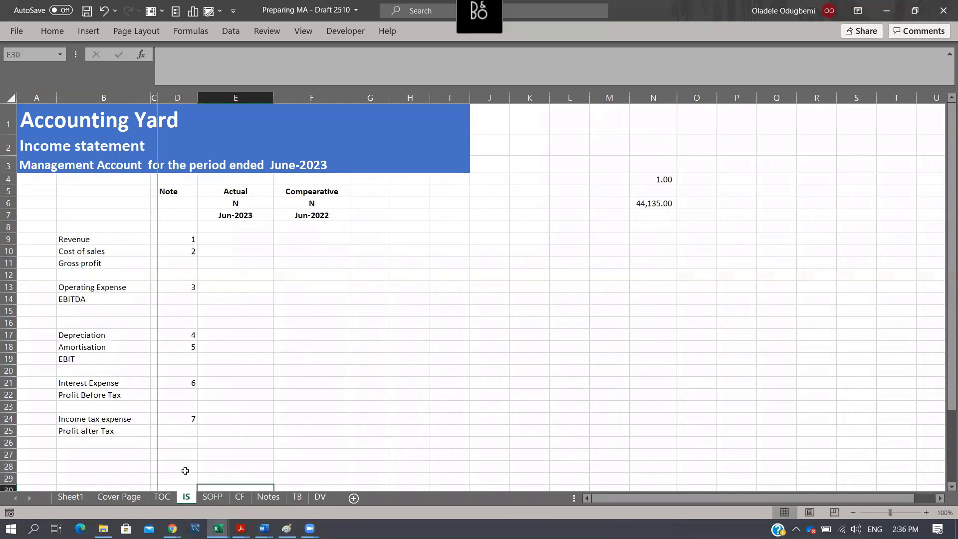
left_click(193, 418)
left_click(214, 497)
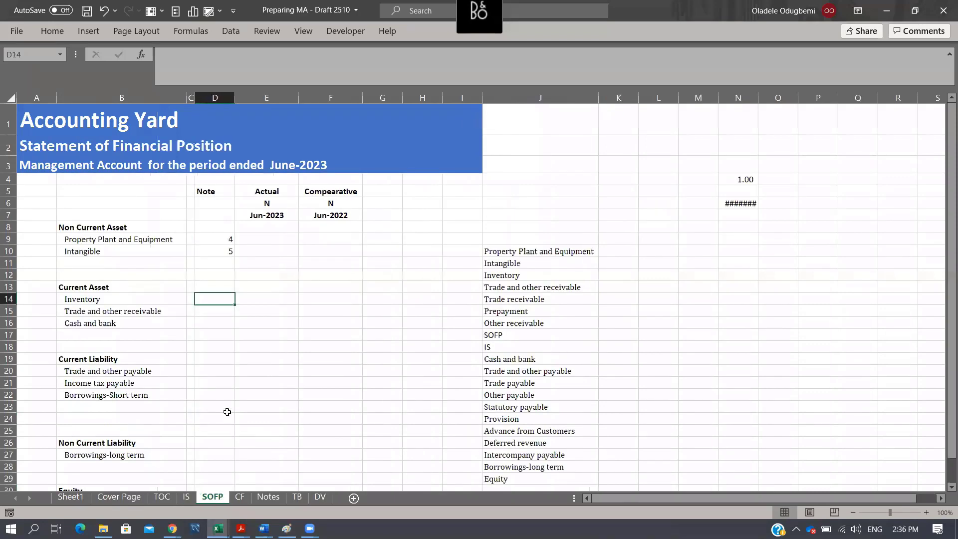
type("8")
key("Return")
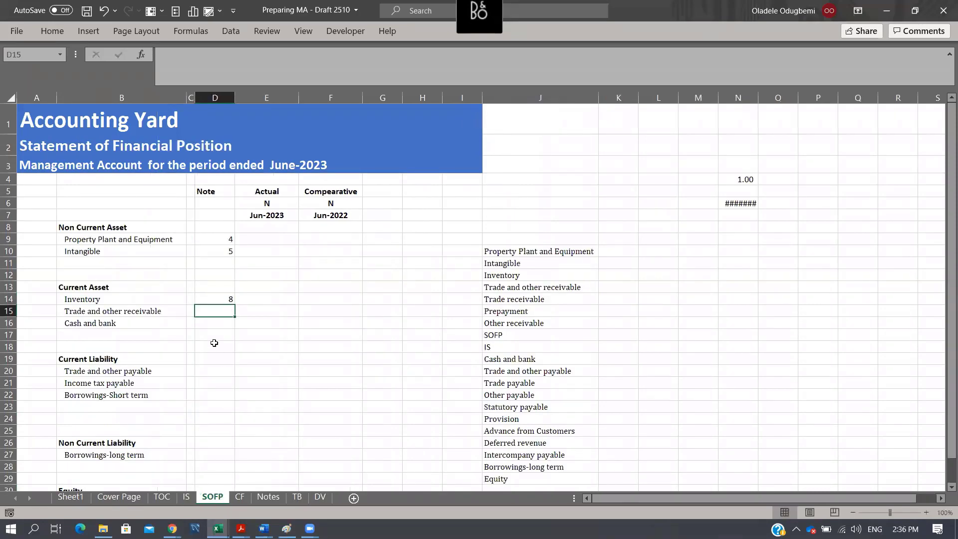
type("9")
key("Return")
type("10")
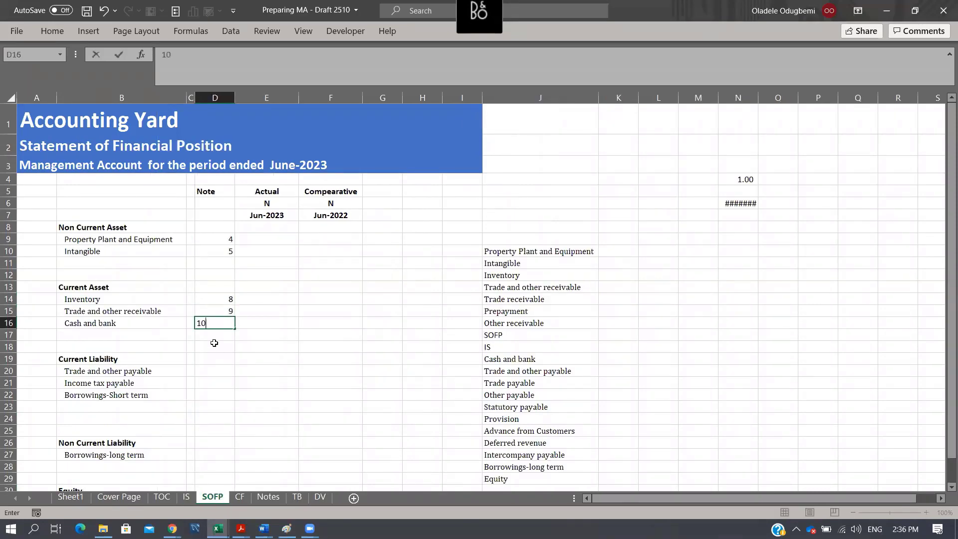
key("Return")
- Enter note number 11 for Trade and other payable in D20 of the SOFP sheet
key("Down")
key("Down")
key("Down")
type("11")
key("Return")
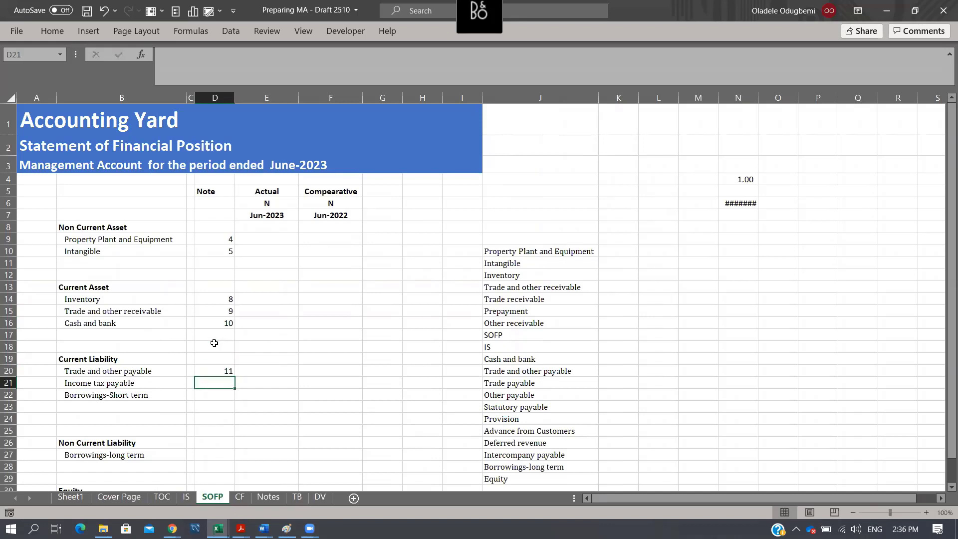
- Check the tax note number on the IS sheet and enter 7 for Income tax payable in D21 of the SOFP sheet
left_click(189, 498)
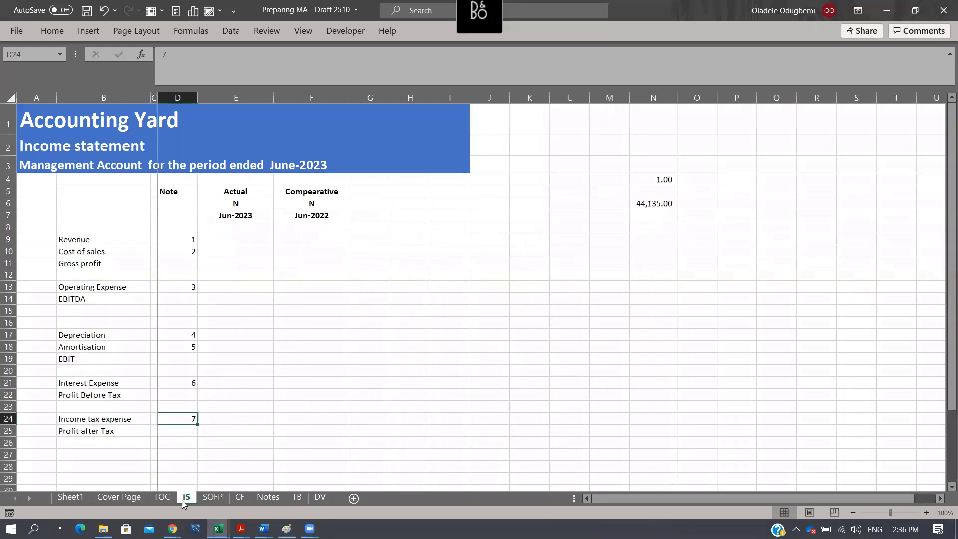
left_click(193, 382)
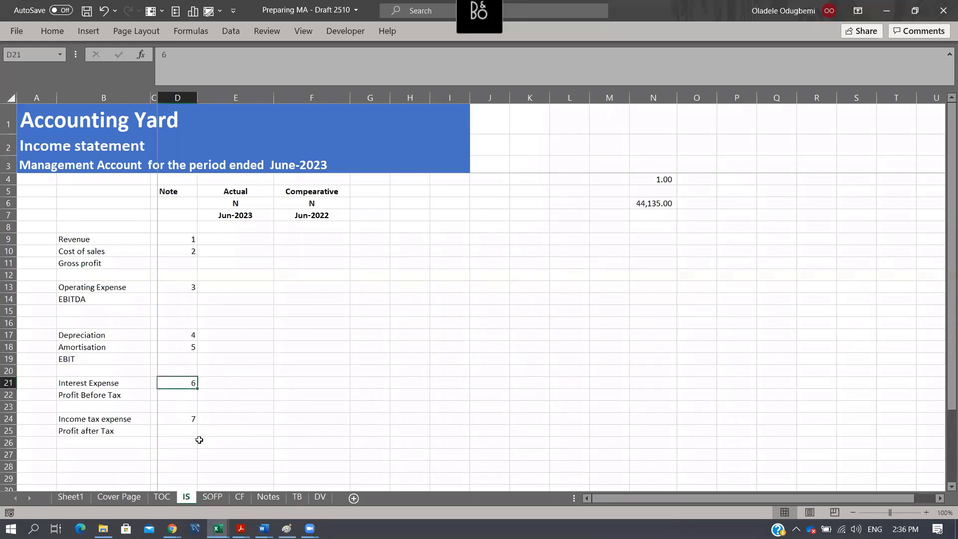
left_click(192, 419)
left_click(212, 497)
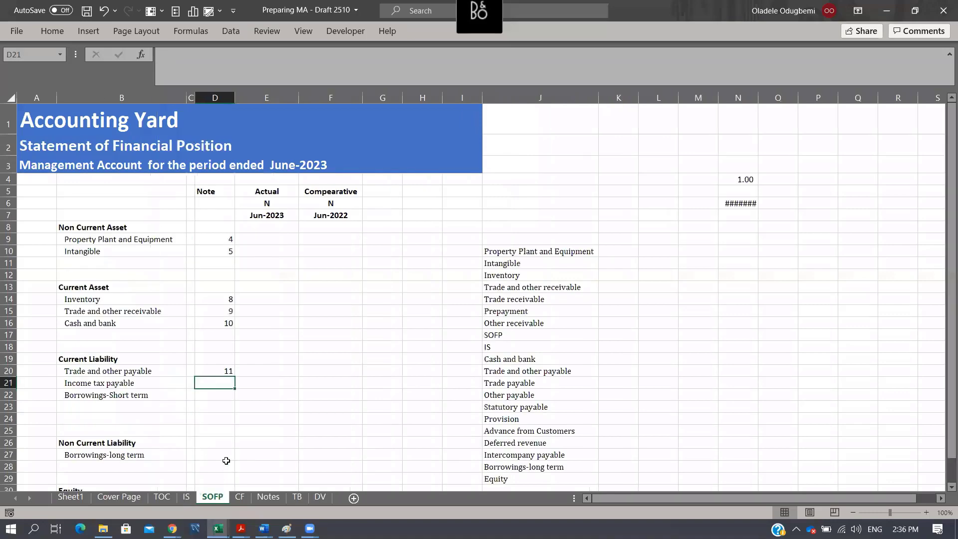
type("7")
key("Return")
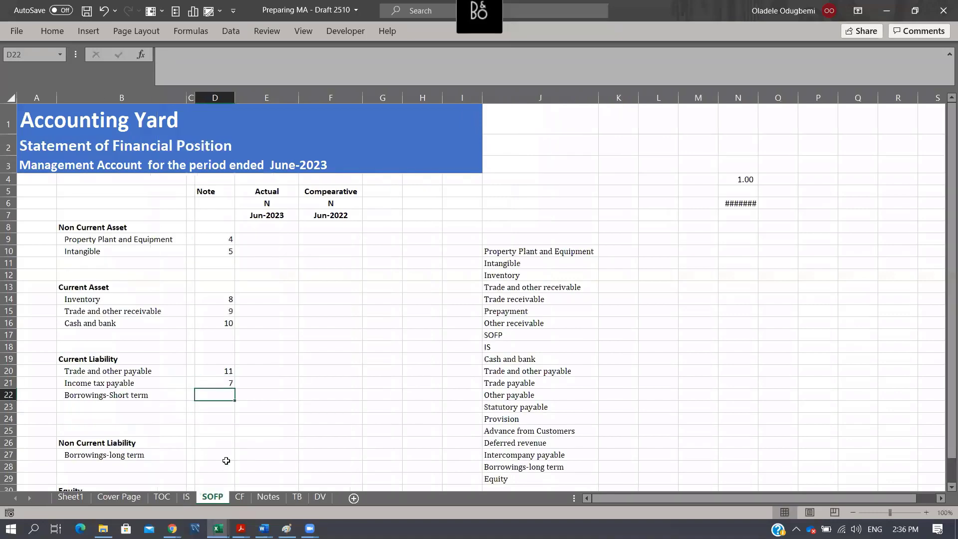
- On the SOFP sheet, enter note number 8 for both short-term borrowings in D22 and long-term borrowings in D27
type("8")
key("Return")
key("Down")
key("Down")
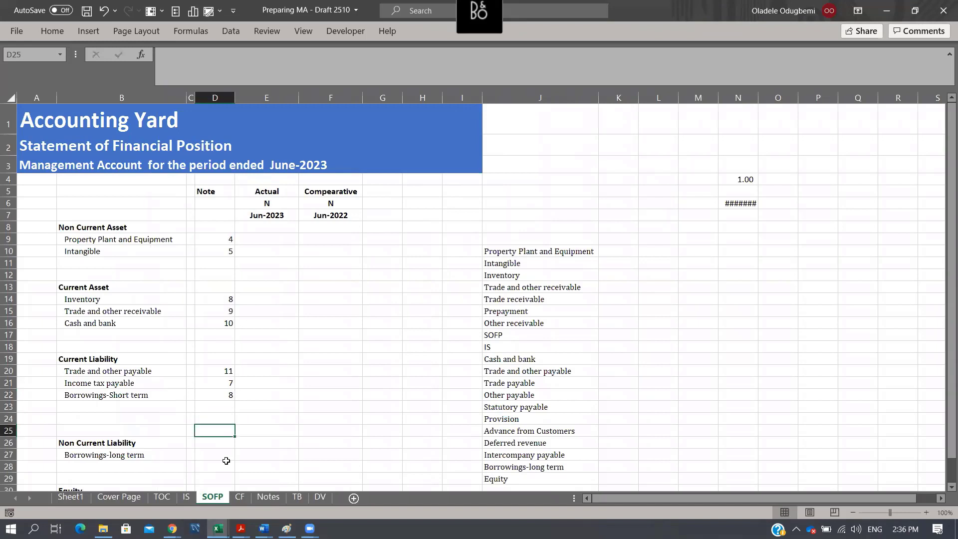
left_click(226, 459)
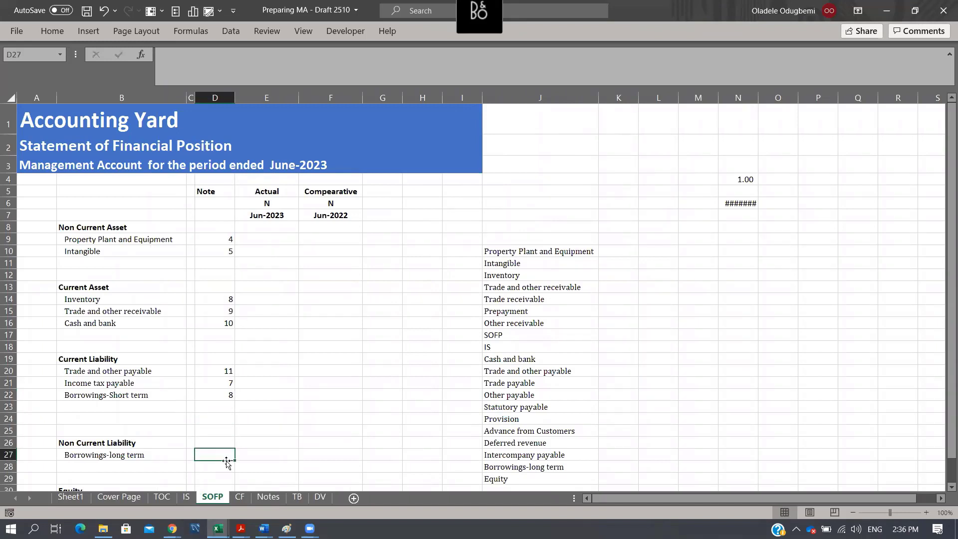
type("8")
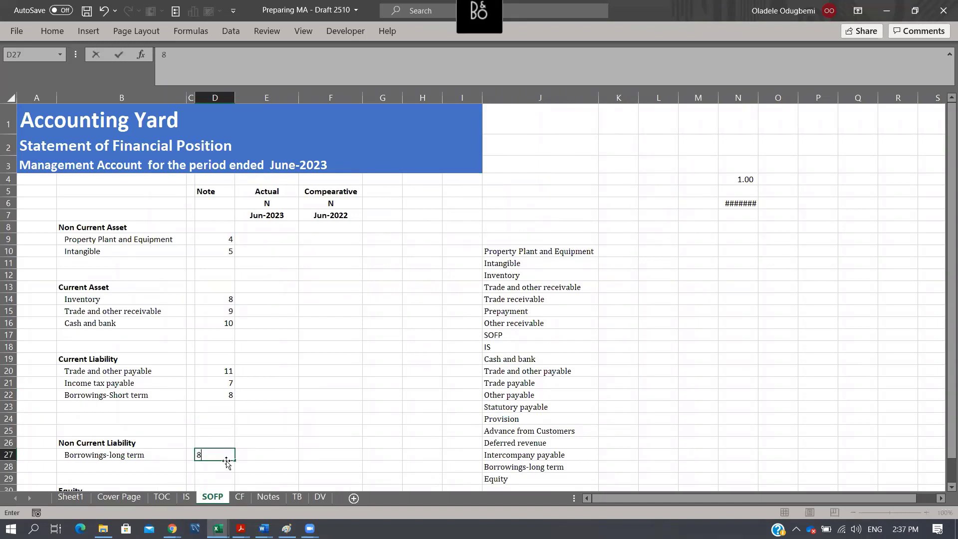
key("Return")
- Enter note number 9 for Share capital in D31 and 10 for Retained Earnings in D32
scroll(214, 385, "down", 4)
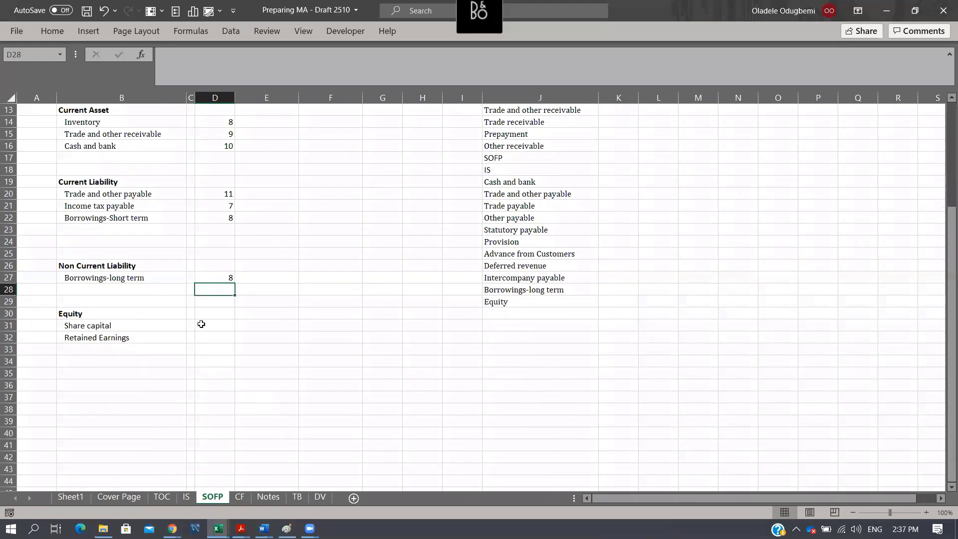
left_click(202, 324)
type("9")
key("Return")
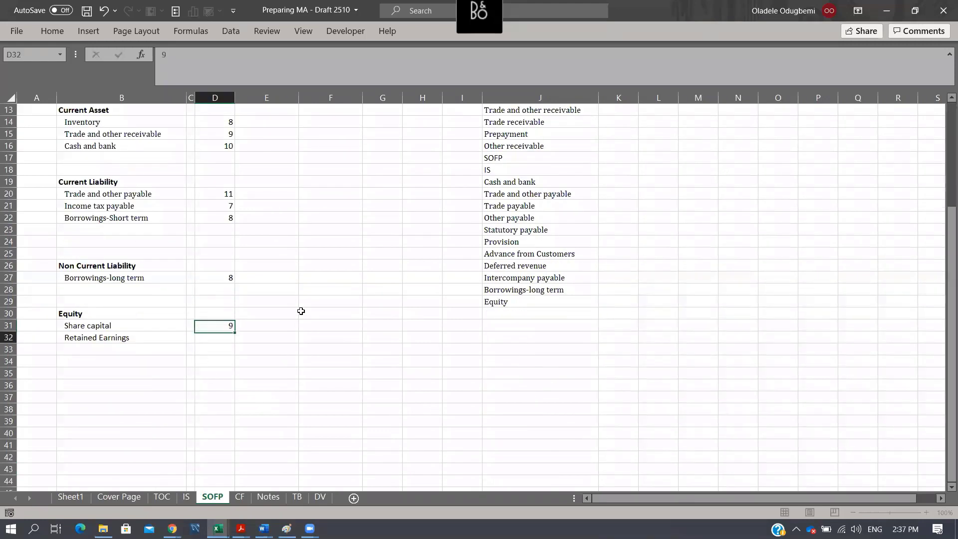
type("10")
key("Return")
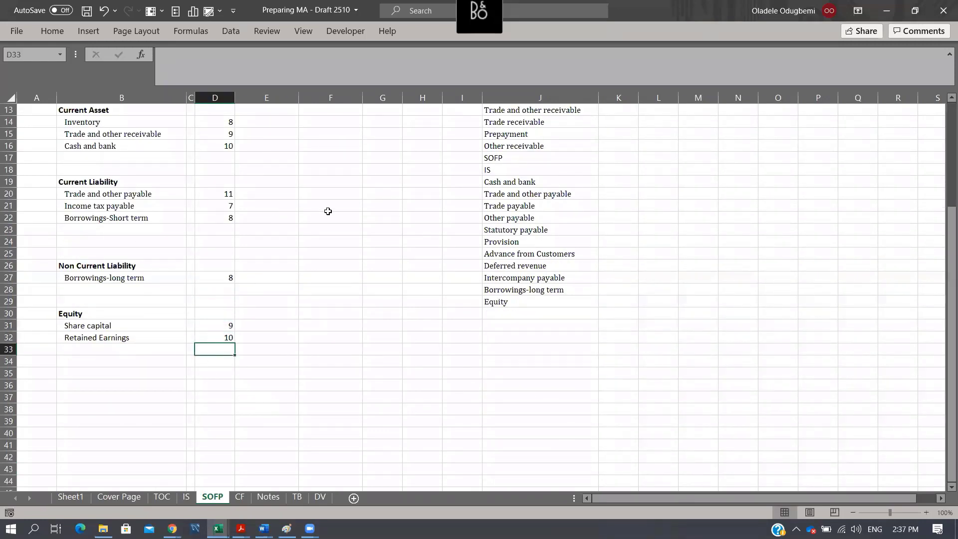
- Renumber the borrowings notes on SOFP, setting short-term borrowings in D22 to 12 and long-term borrowings in D27 to 13
scroll(327, 212, "up", 3)
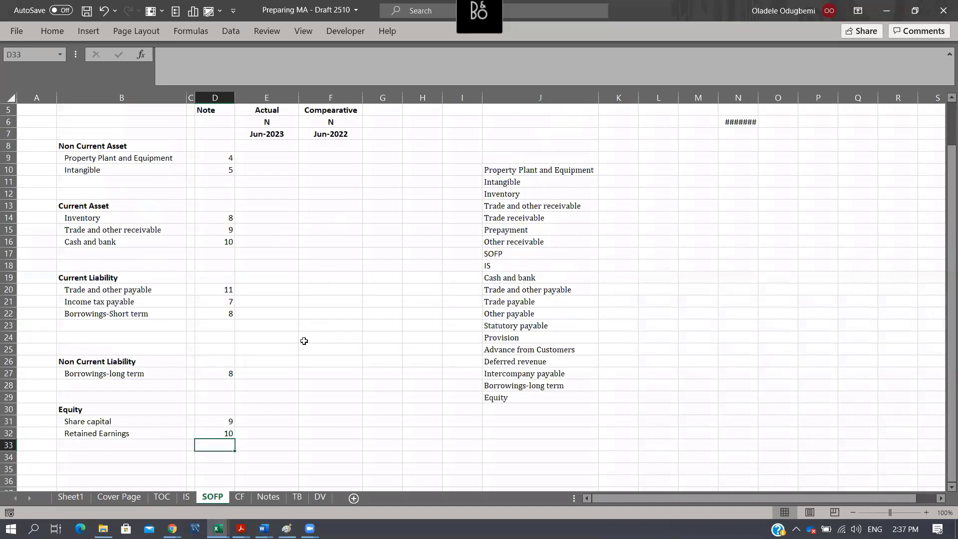
left_click(228, 314)
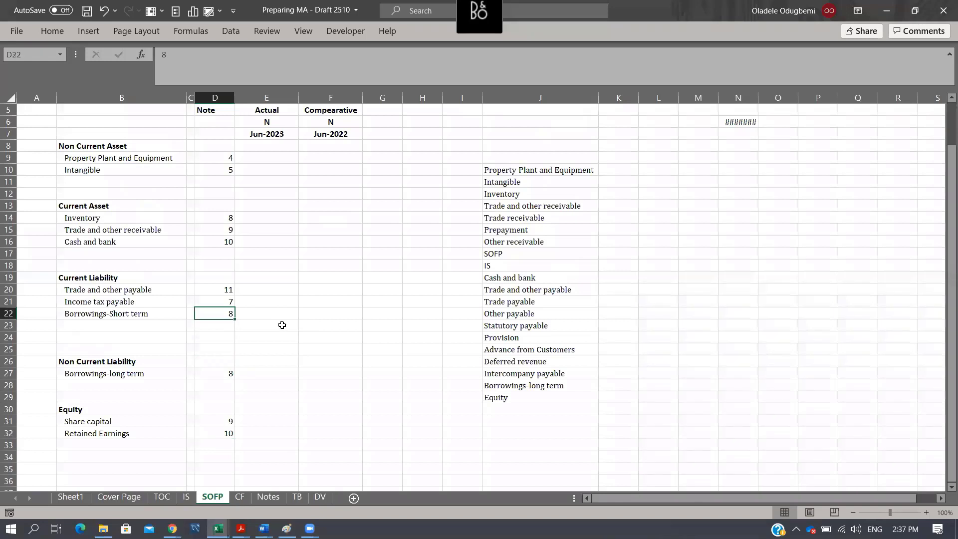
type("12")
key("Return")
key("Down")
key("Down")
key("Down")
key("Down")
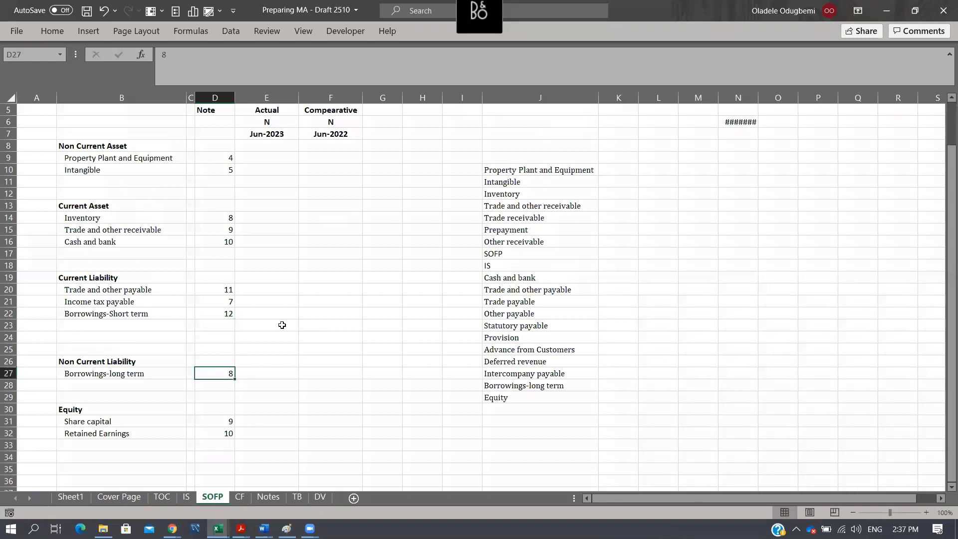
type("13")
key("Return")
- Renumber the equity notes, setting Share capital in D31 to 14 and Retained Earnings in D32 to 15
key("Down")
key("Down")
key("Down")
type("14")
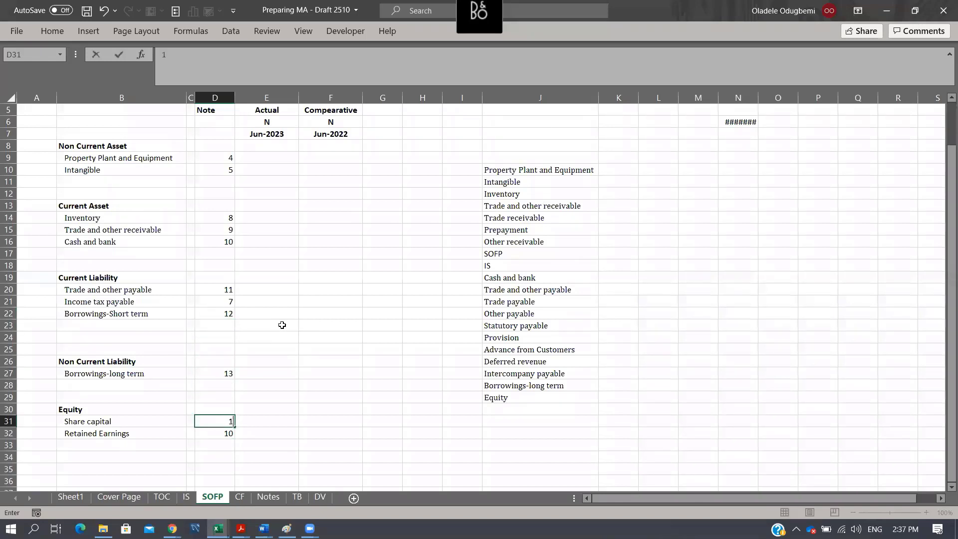
key("Return")
type("15")
key("Return")
key("Up")
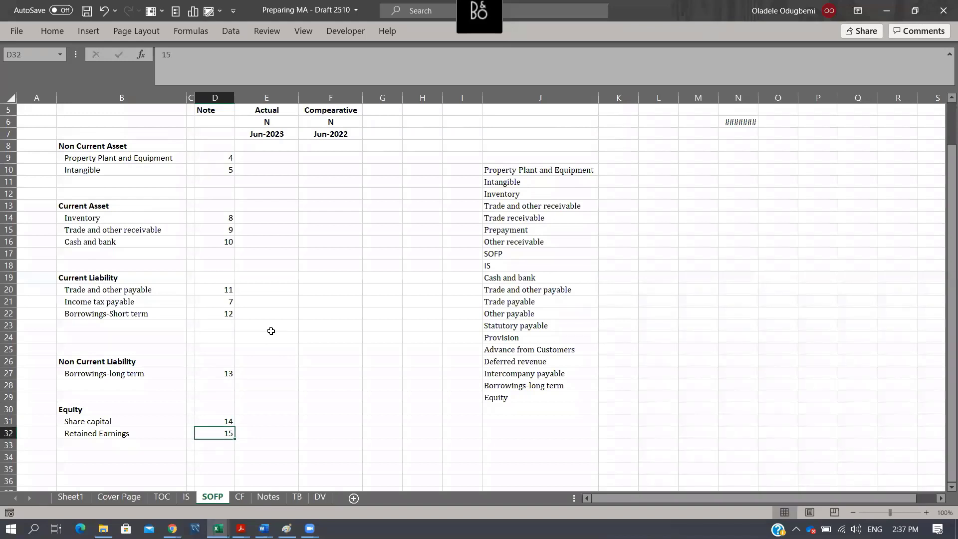
- Center the contents of the Note column D on the SOFP sheet
left_click(219, 98)
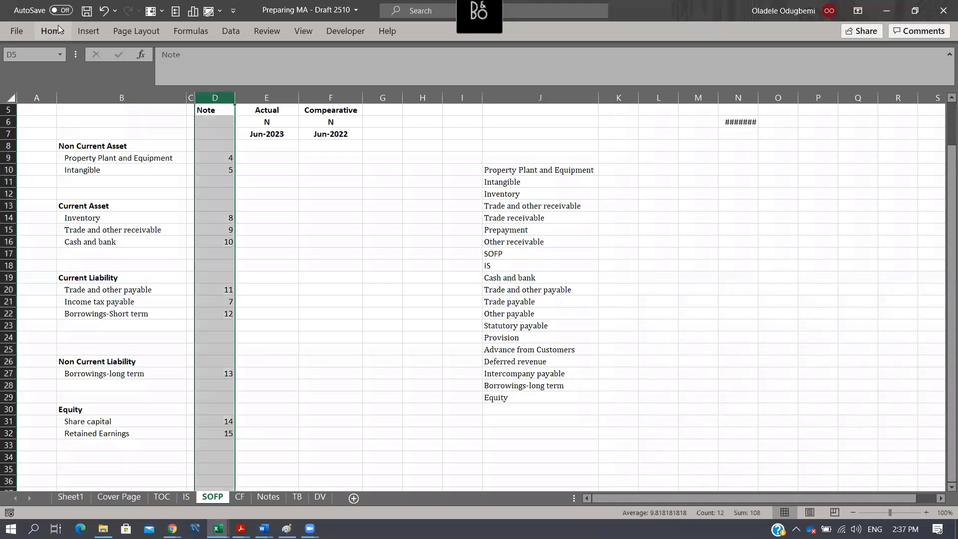
left_click(58, 26)
left_click(269, 75)
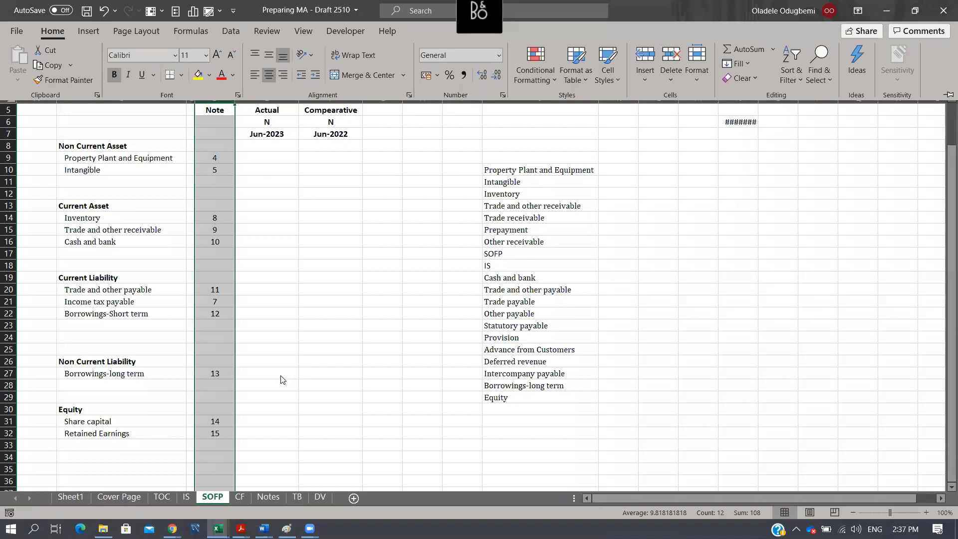
- Center the contents of the Note column D on the IS sheet
left_click(194, 498)
left_click(187, 498)
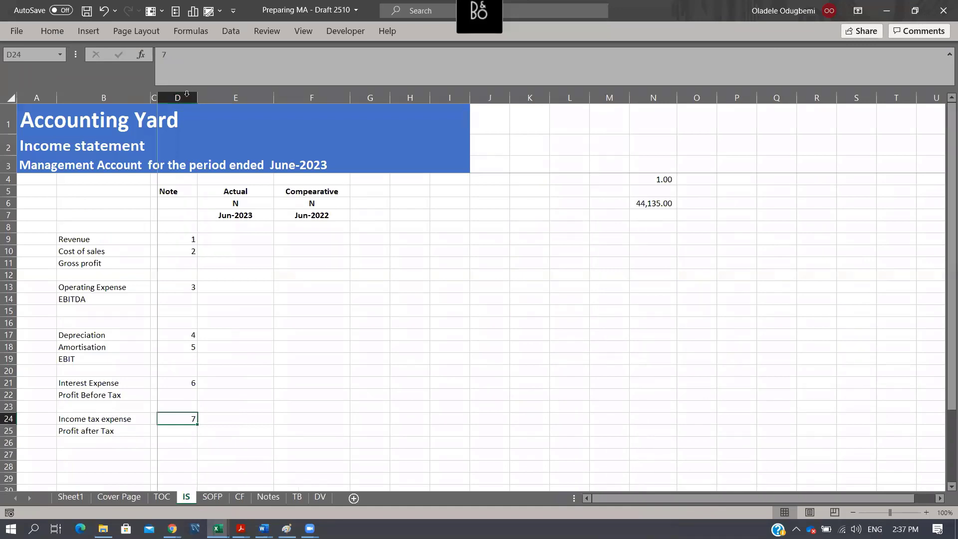
left_click(187, 94)
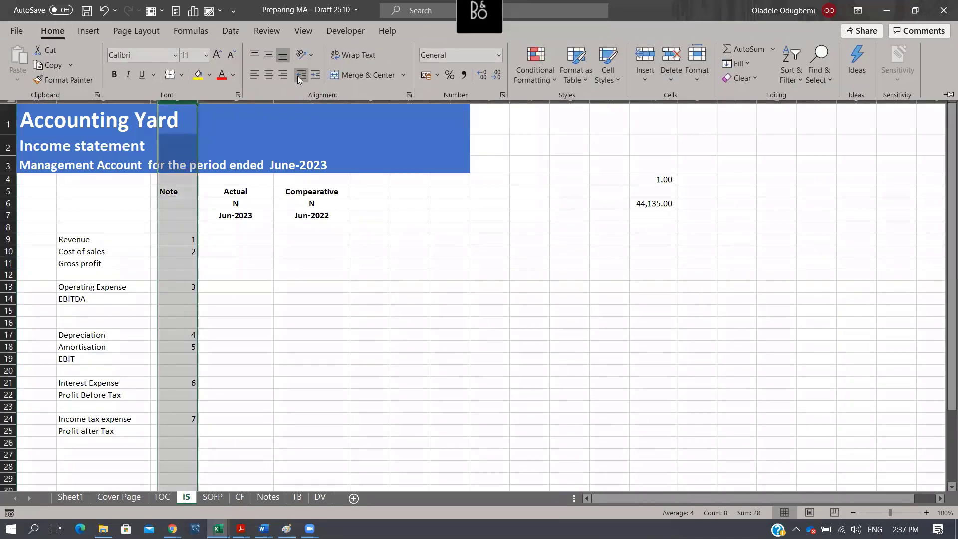
left_click(268, 77)
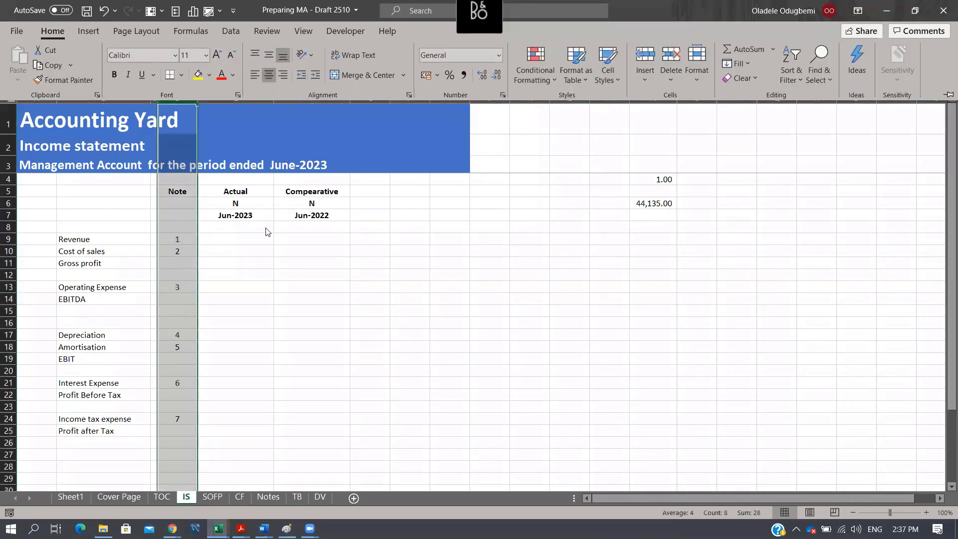
key("ctrl+F1")
- On the Notes sheet, freeze panes at D8 to keep the title and header rows in view
left_click(218, 498)
left_click(240, 498)
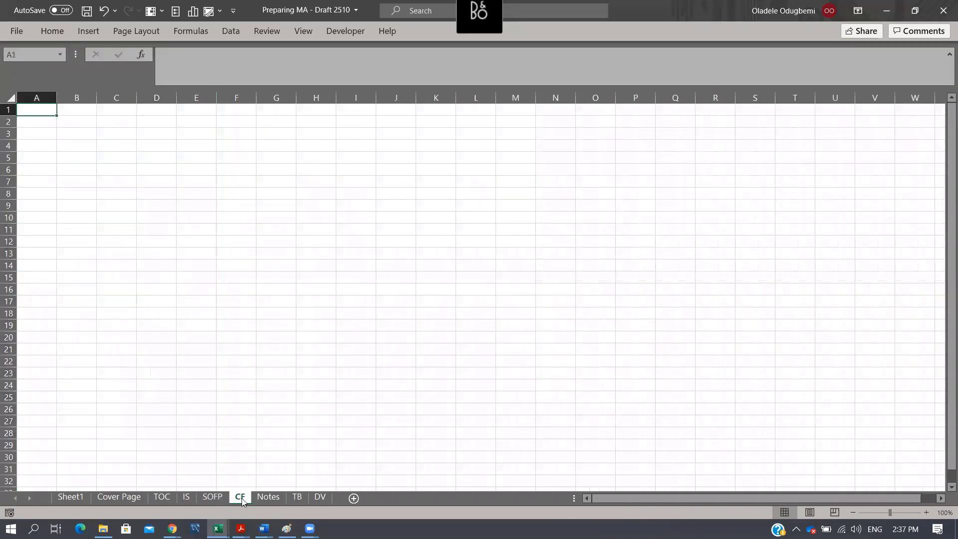
left_click(268, 498)
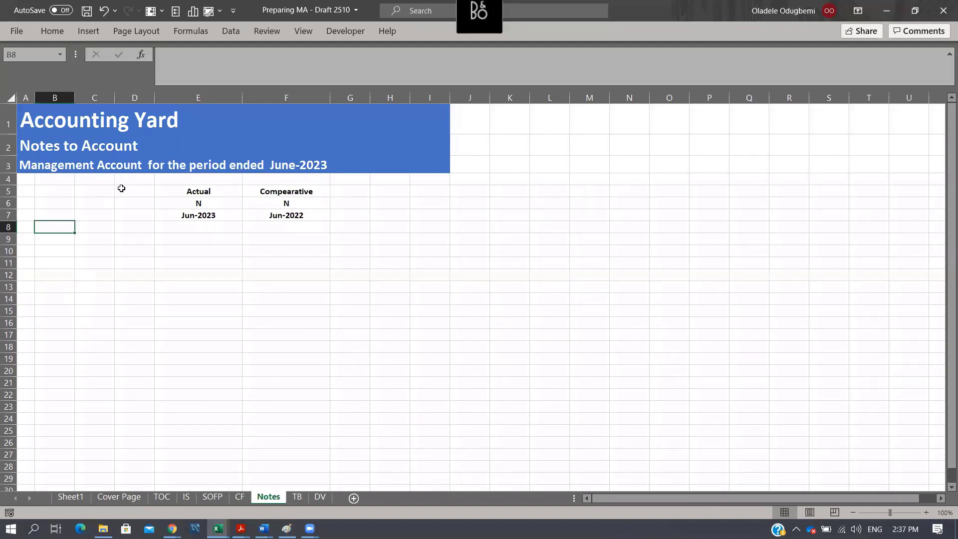
left_click(135, 232)
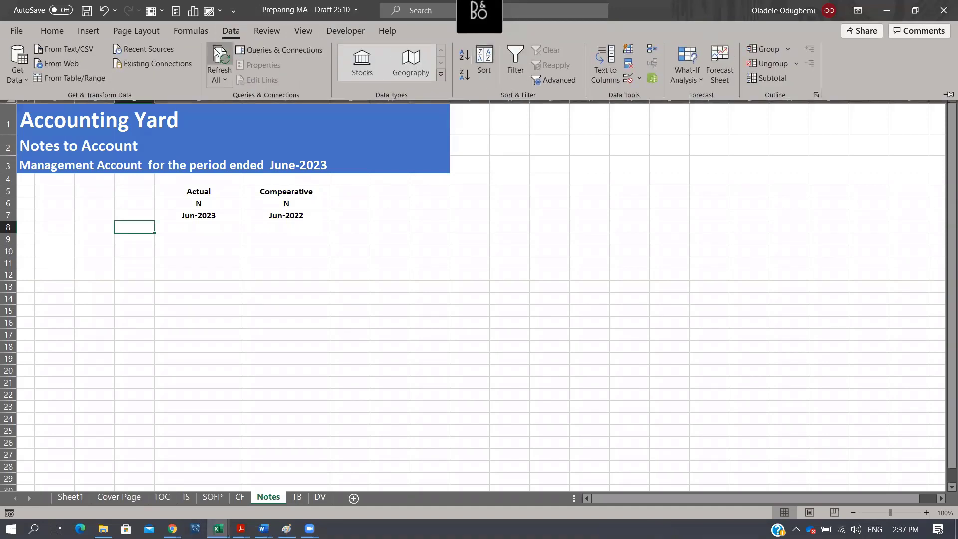
left_click(56, 32)
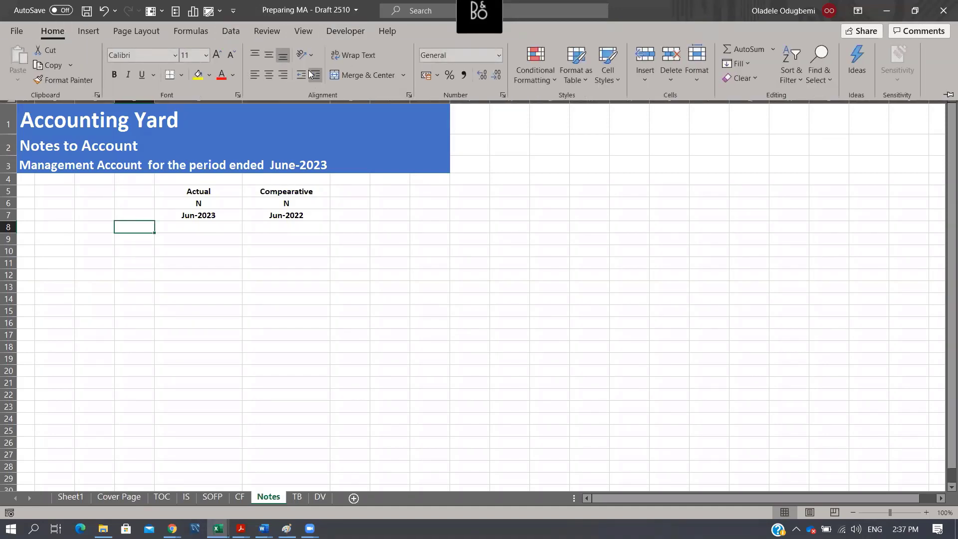
left_click(302, 33)
left_click(574, 80)
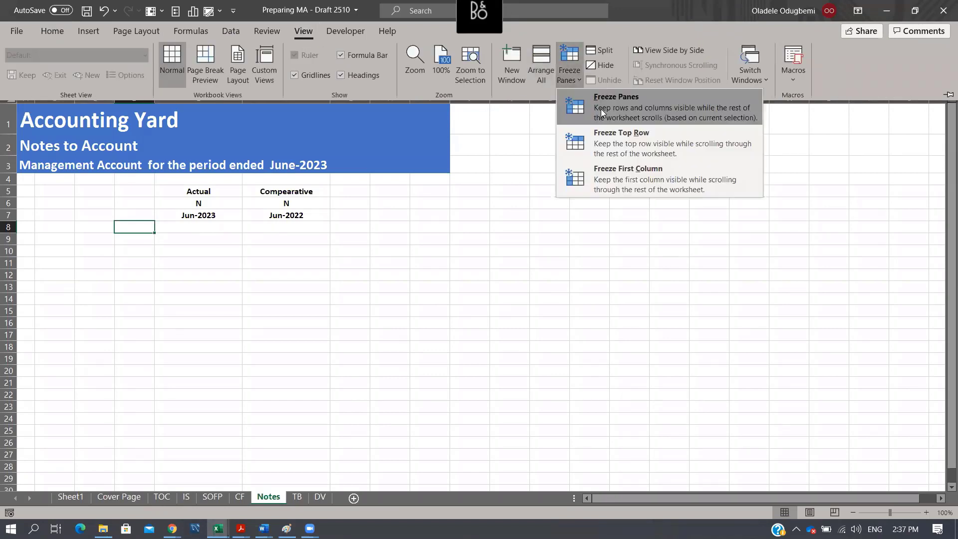
left_click(602, 108)
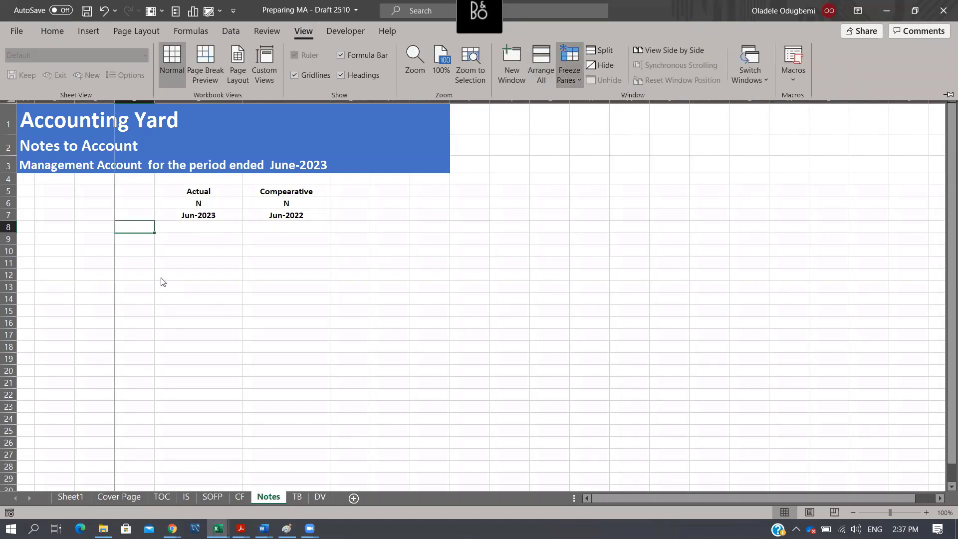
key("ctrl+F1")
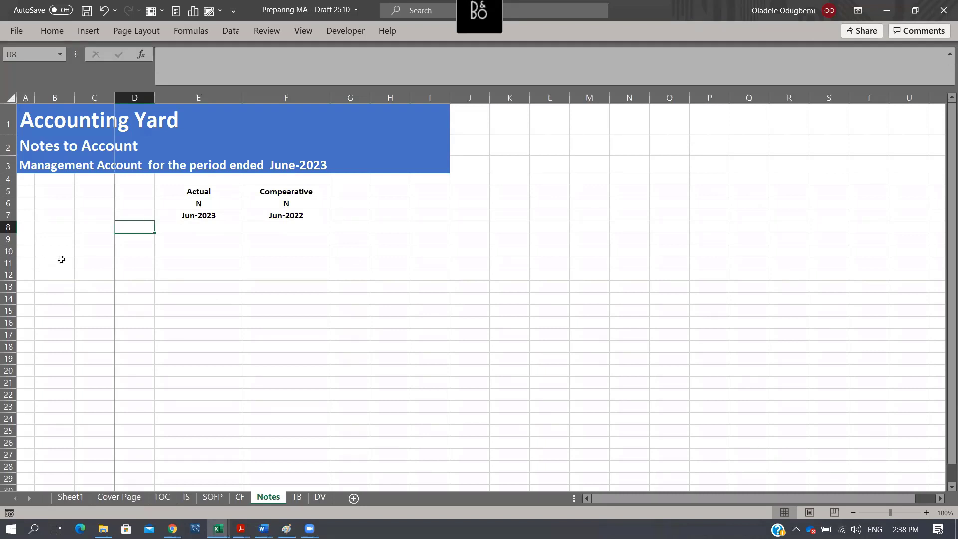
- Enter the note heading "Revenue" in C10 of the Notes sheet
left_click(84, 249)
type("Reven")
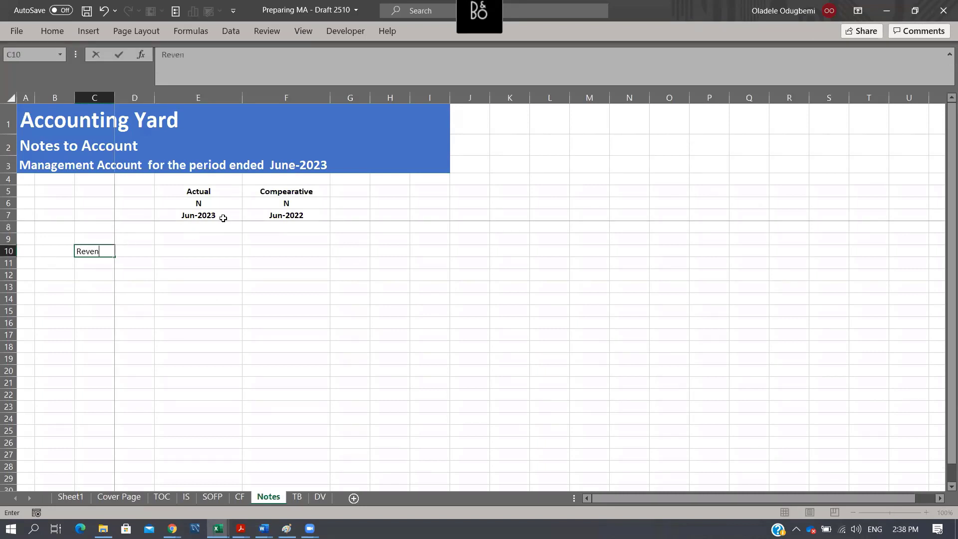
type("ue")
key("Return")
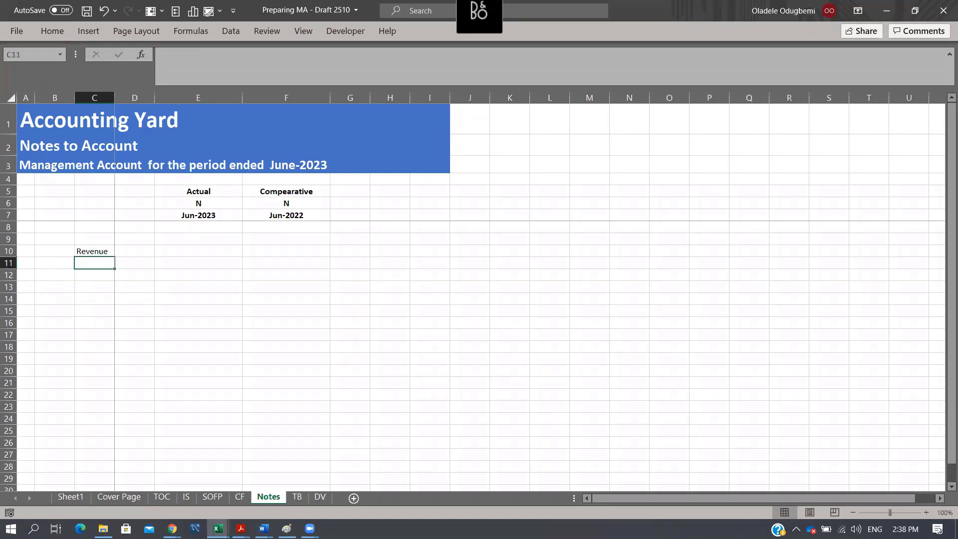
- Copy the full line item list in E3:E32 of the DV sheet, from Property Plant and Equipment to Other Expense/(income)
left_click(320, 497)
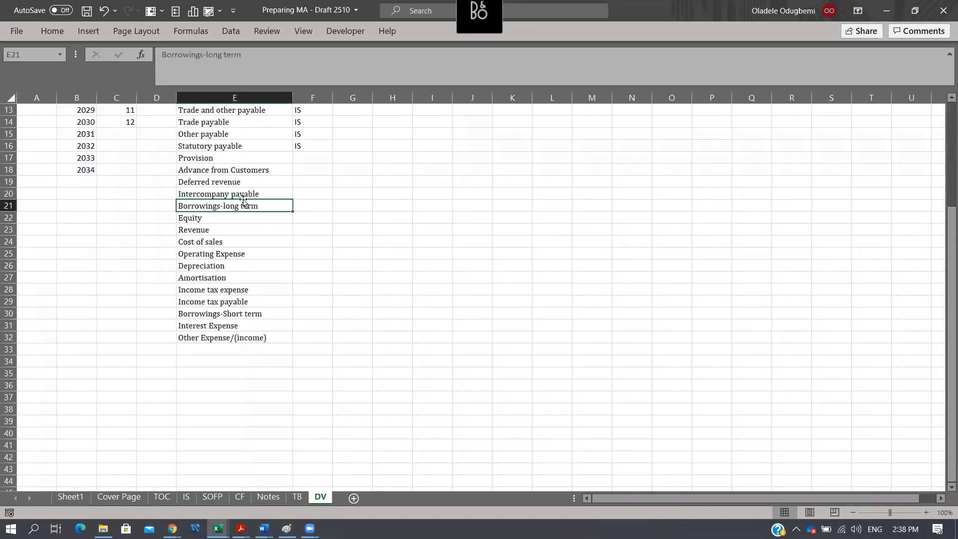
scroll(242, 175, "up", 4)
key("Up")
key("Up")
key("Up")
key("Up")
key("Up")
left_click(239, 146)
left_click(240, 135)
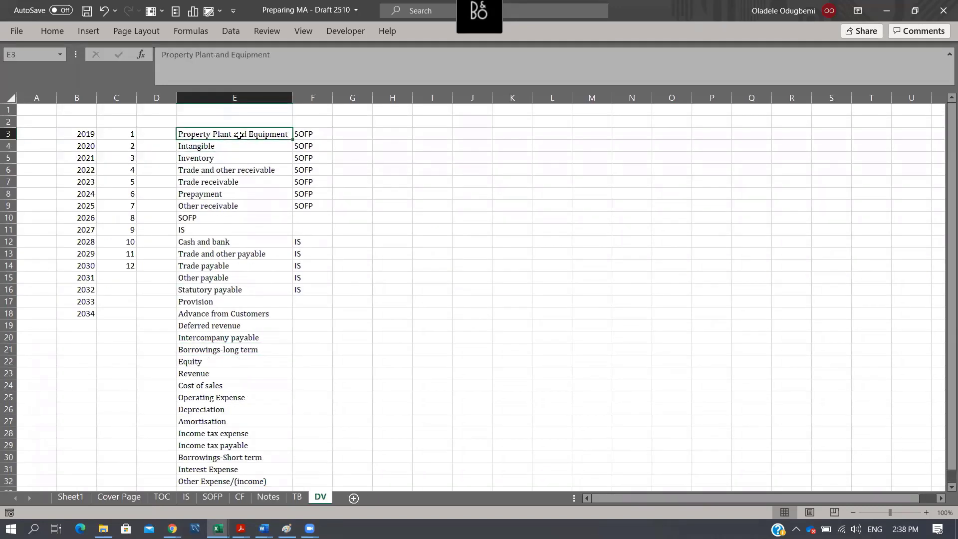
left_click_drag(239, 135, 235, 482)
key("ctrl+c")
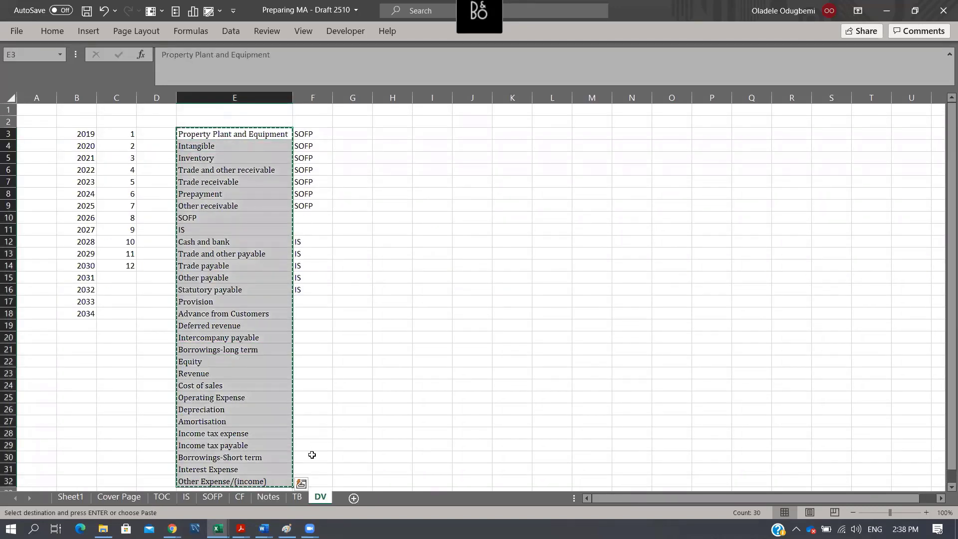
- Paste the line item list into the Notes sheet starting at K10 and autofit column K
left_click(267, 497)
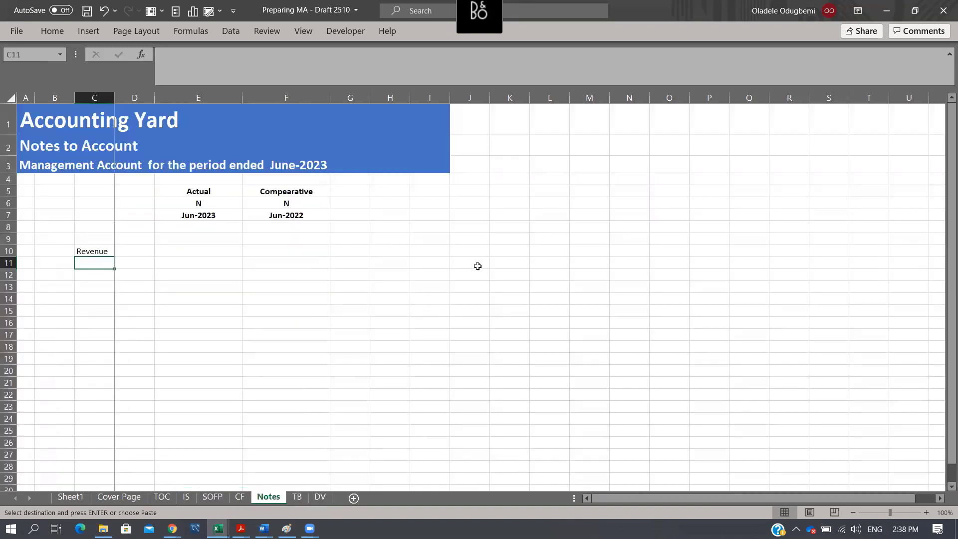
left_click(501, 246)
key("ctrl+v")
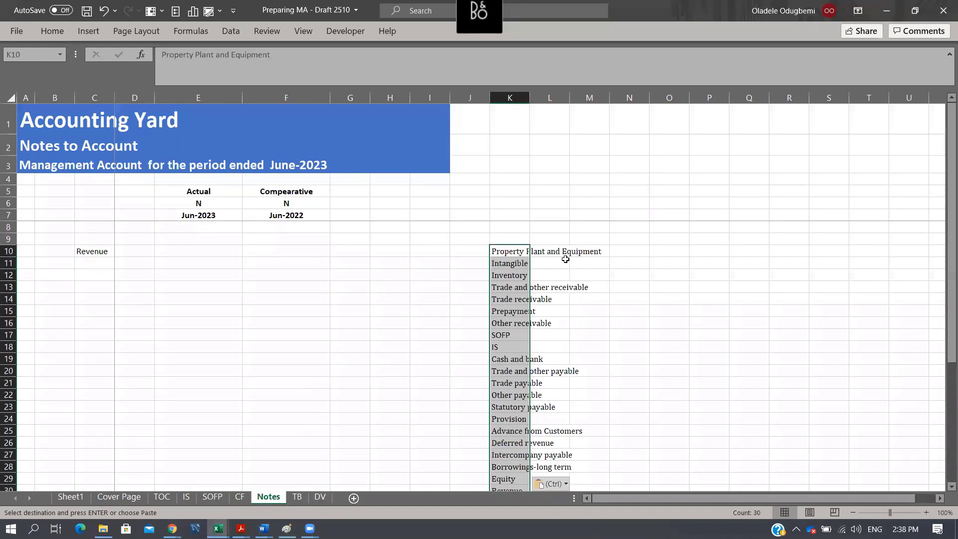
double_click(530, 98)
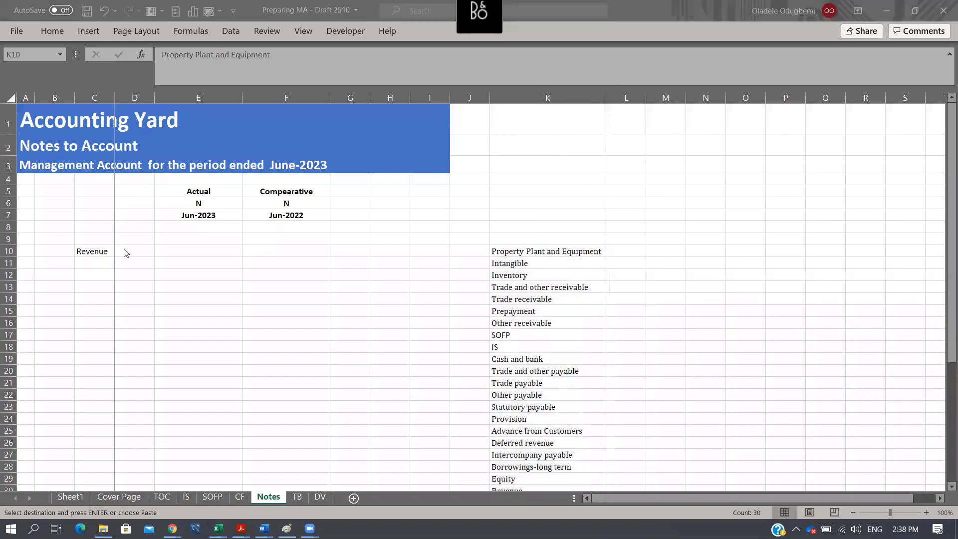
- Enter note number 1 in B10 beside the Revenue heading
left_click(94, 249)
left_click(44, 250)
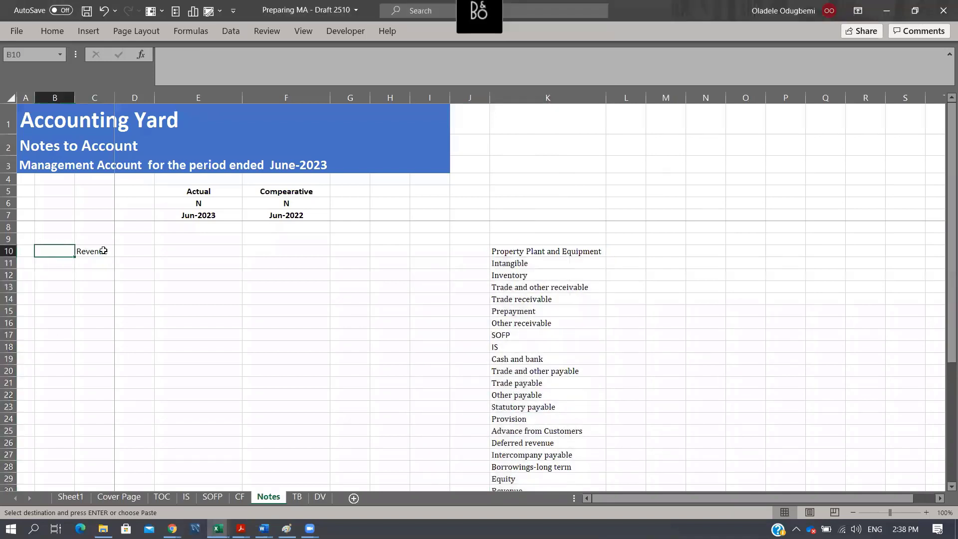
type("1")
key("Return")
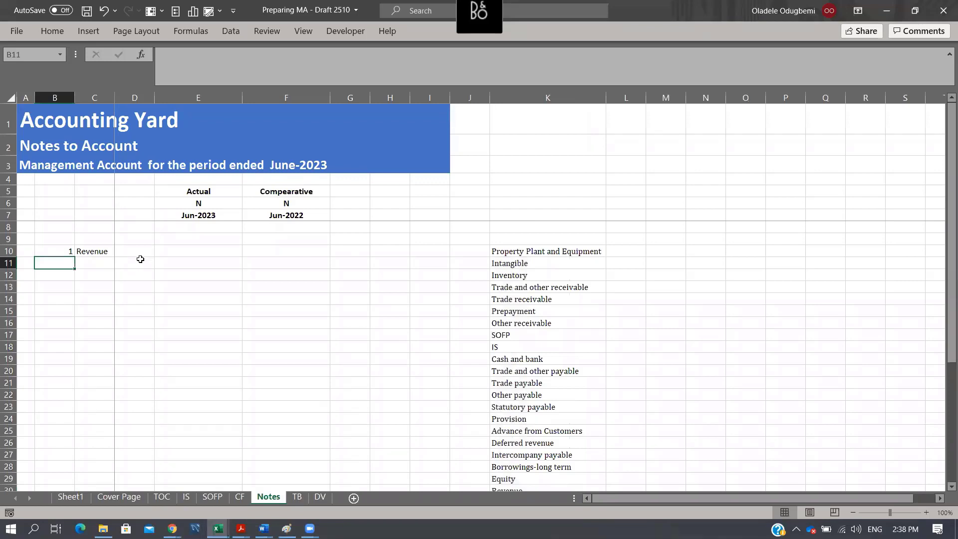
- Widen column D of the Notes sheet slightly to give the revenue breakdown descriptions more room
left_click_drag(139, 260, 142, 287)
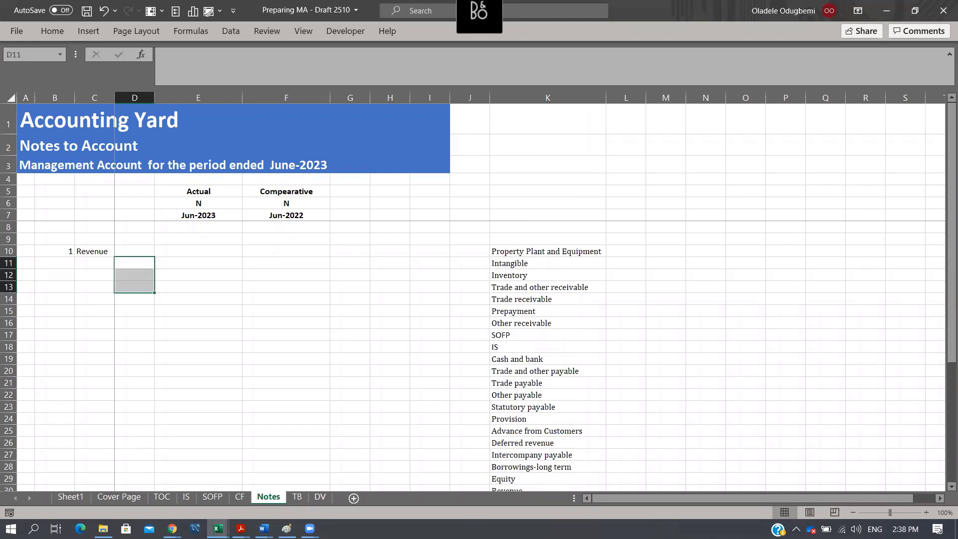
left_click_drag(141, 263, 143, 290)
left_click_drag(154, 100, 170, 102)
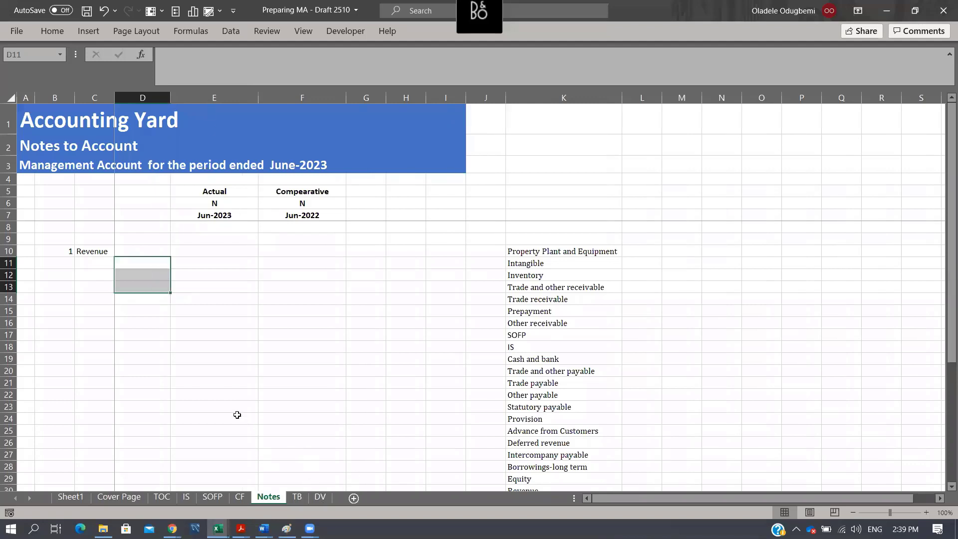
left_click(190, 253)
left_click(69, 287)
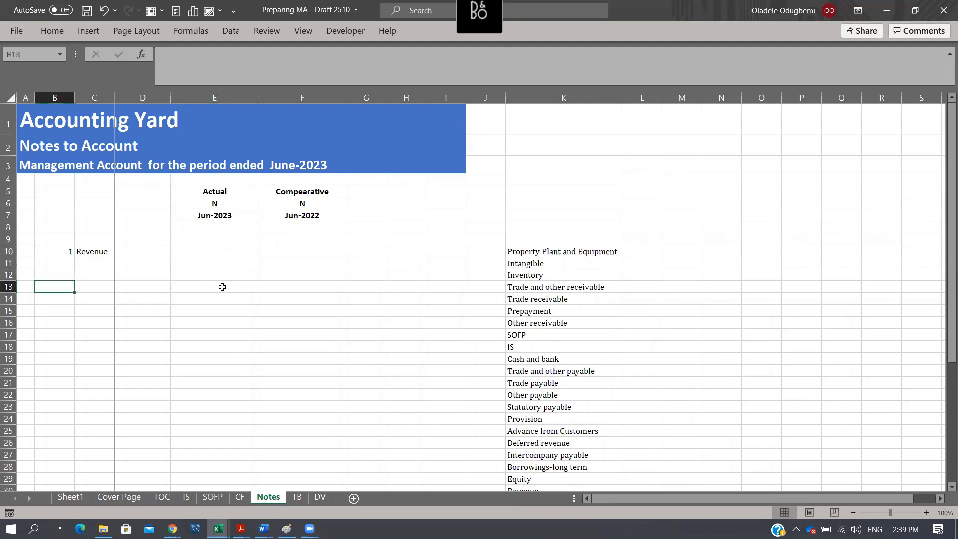
- Enter note number 2 in B13 and copy the Cost of sales item from column K into C13
type("2")
key("Tab")
left_click(621, 442)
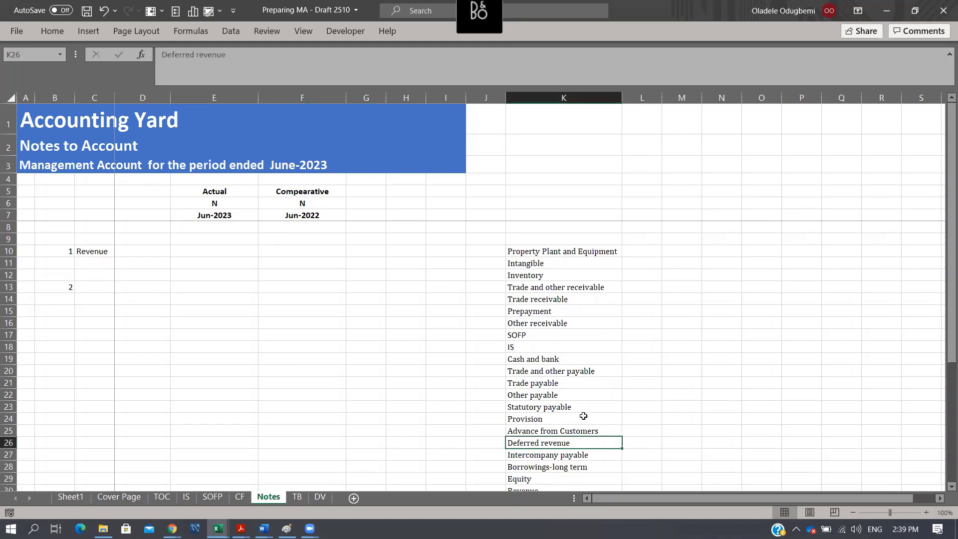
scroll(565, 407, "down", 3)
left_click(552, 403)
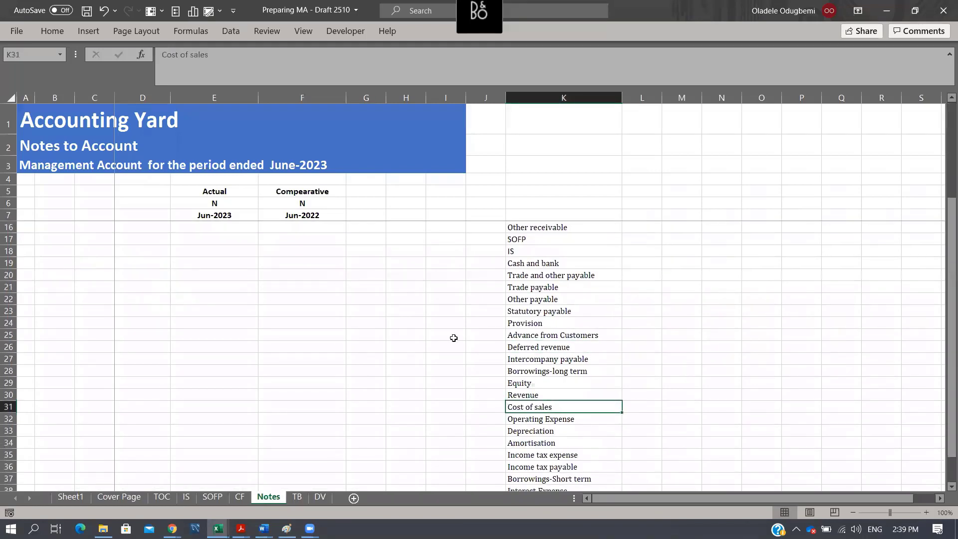
key("ctrl+c")
scroll(381, 311, "up", 3)
left_click(103, 284)
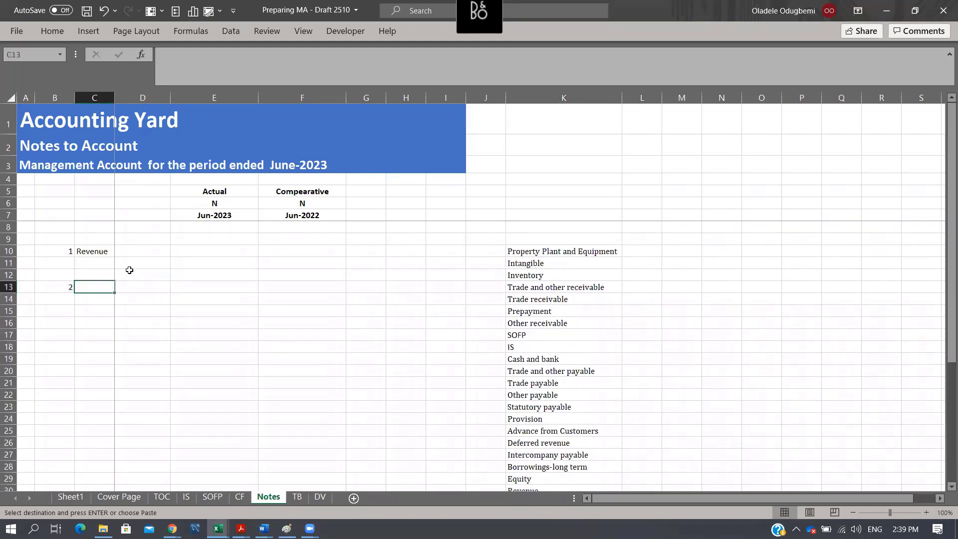
key("ctrl+v")
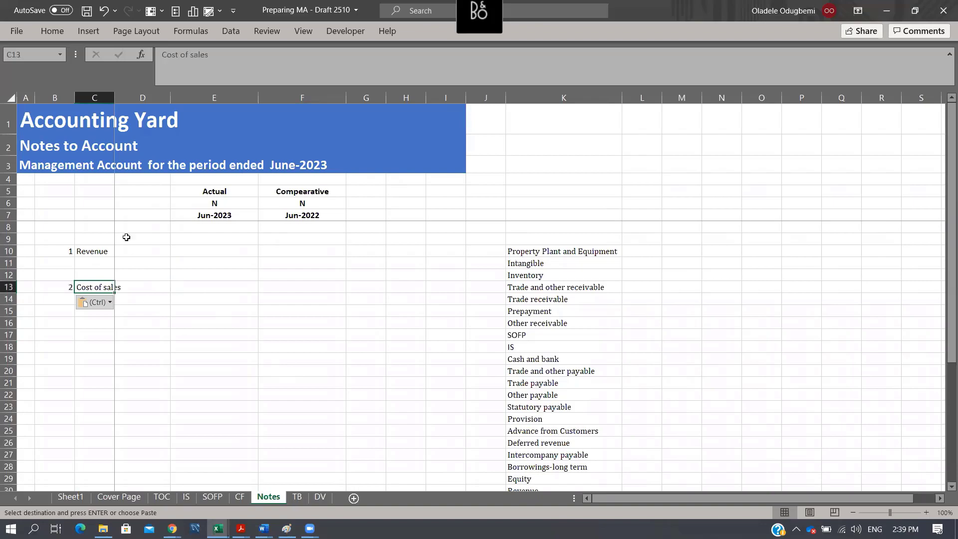
- On the TB sheet, copy the Salary of consultant account name from B43 and paste it as values into F43
left_click(297, 497)
scroll(447, 322, "down", 5)
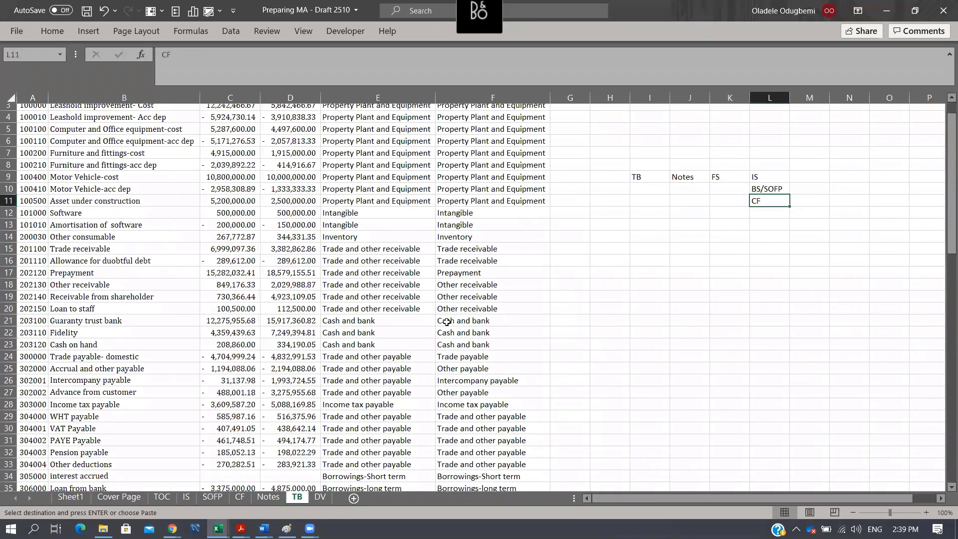
scroll(447, 322, "down", 3)
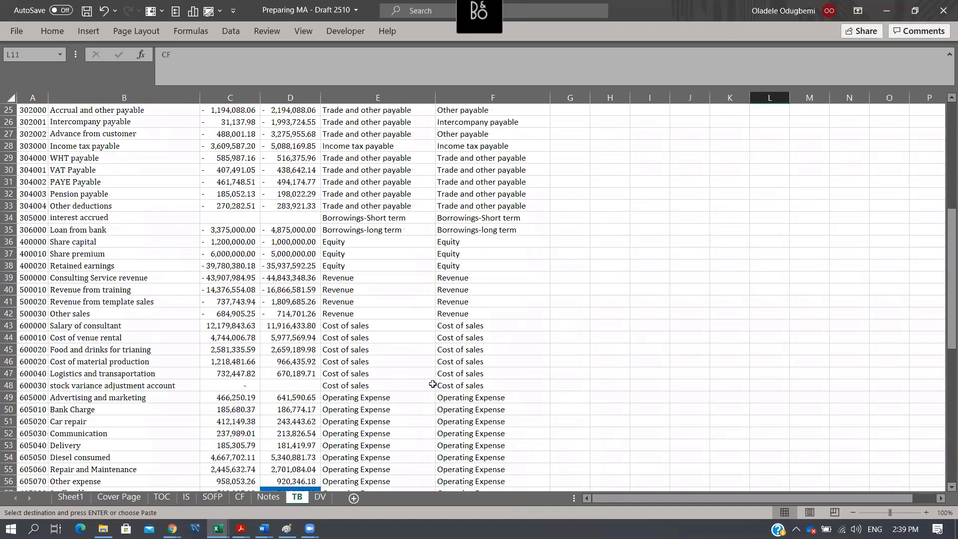
left_click(110, 327)
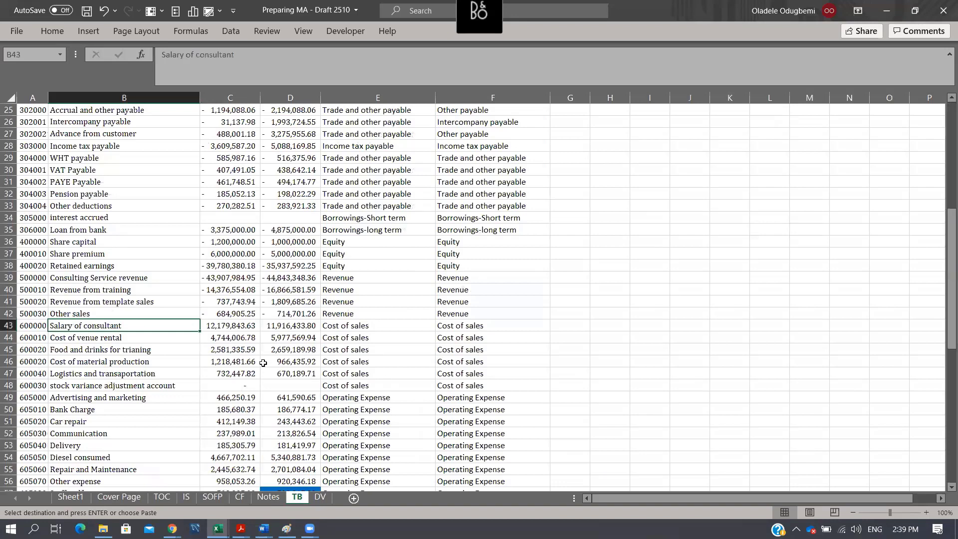
key("ctrl+c")
key("Right")
key("Right")
key("Right")
key("Right")
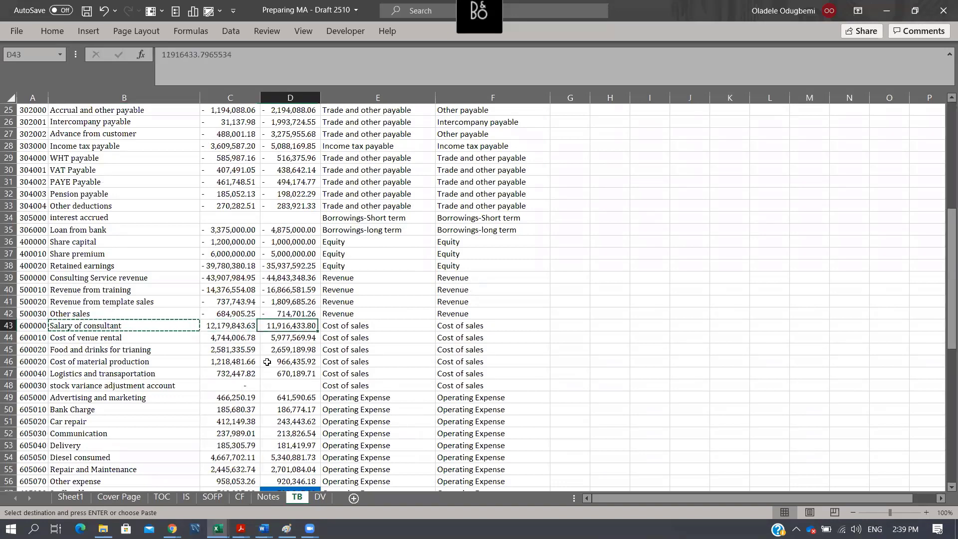
key("ctrl+alt+v")
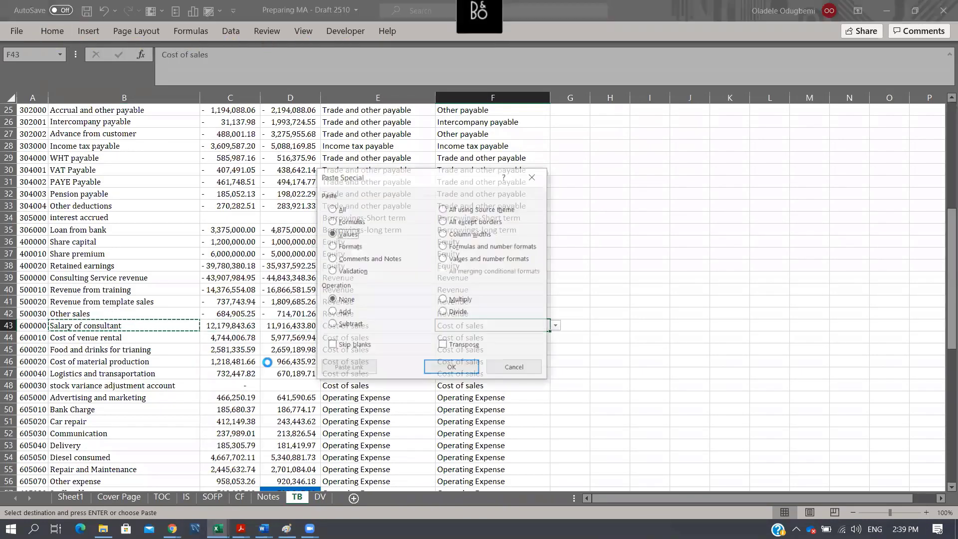
key("v")
key("Return")
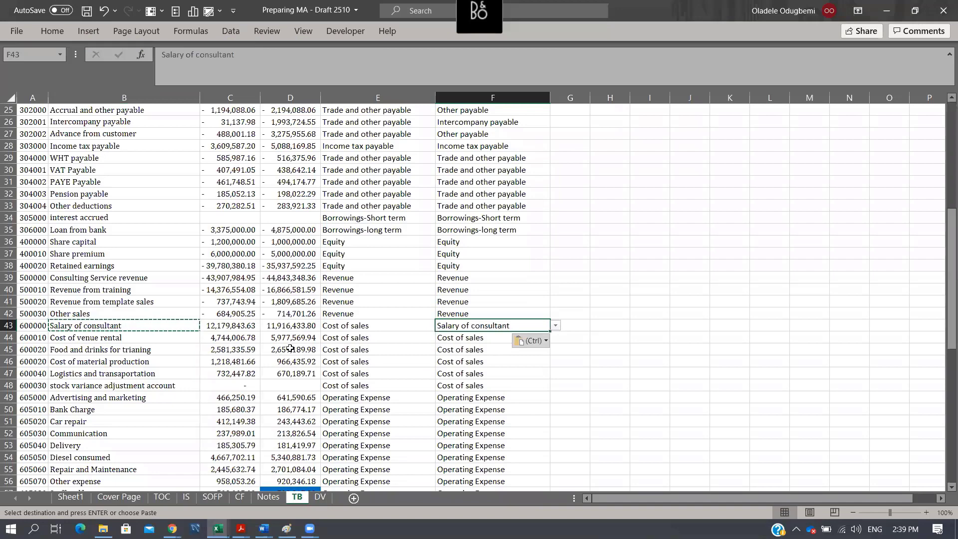
left_click(115, 339)
key("ctrl+c")
key("Right")
key("Right")
key("Right")
key("Right")
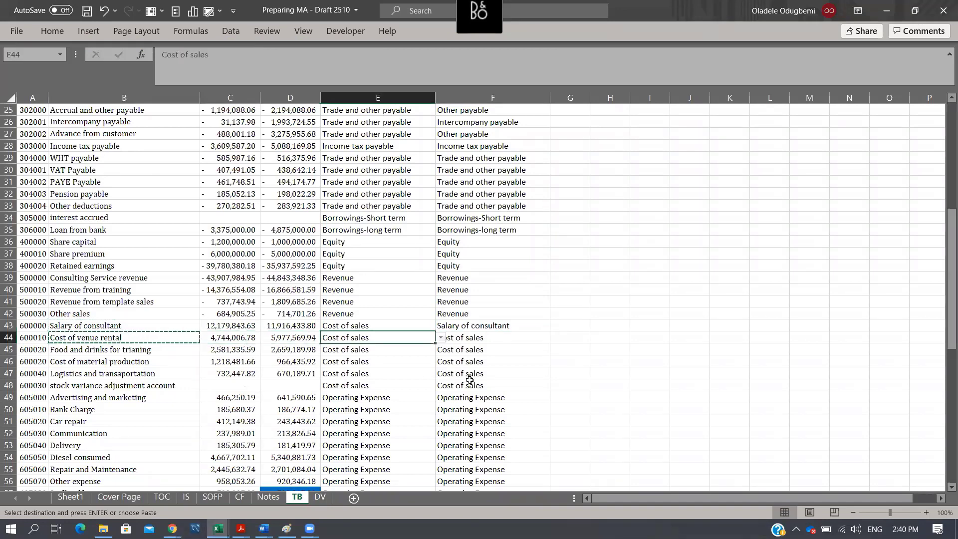
key("alt+e")
type("esv")
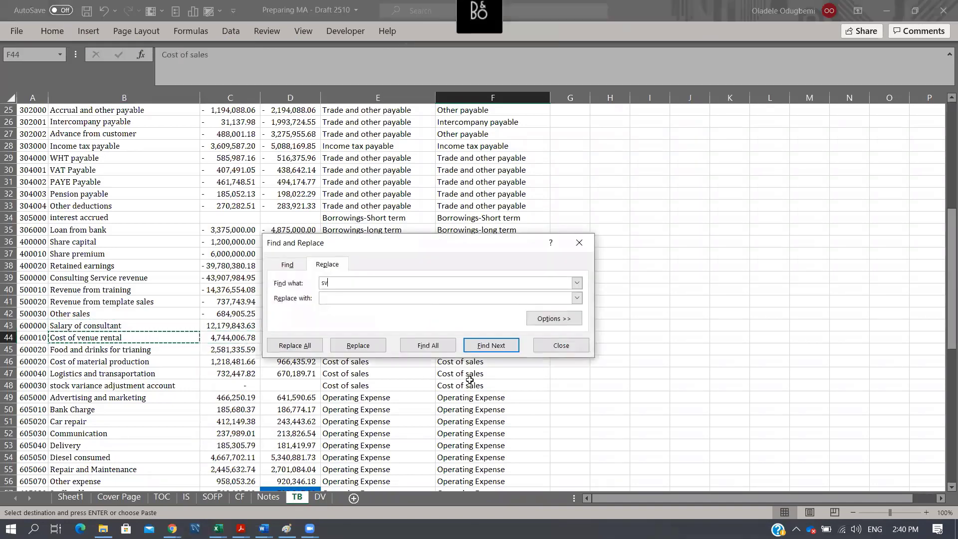
key("Return")
left_click(485, 300)
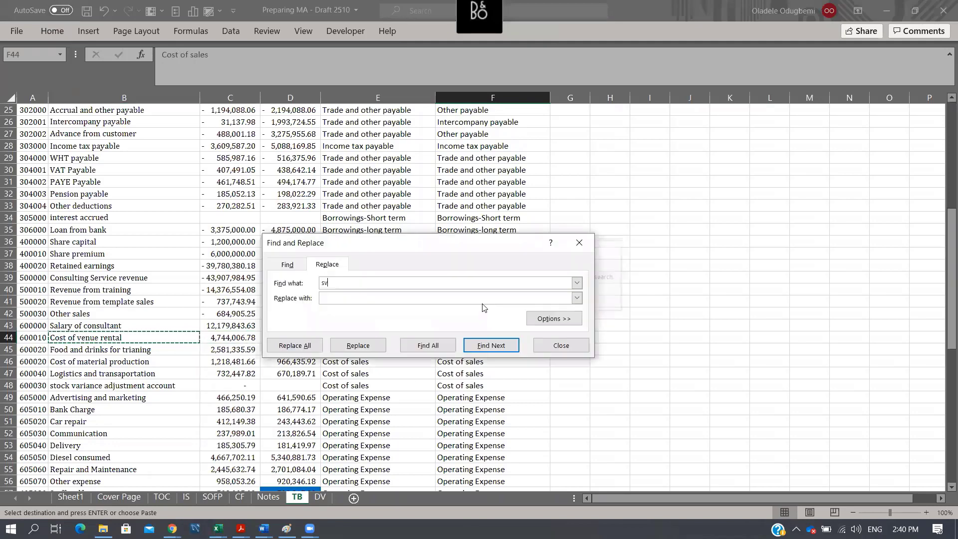
left_click(578, 346)
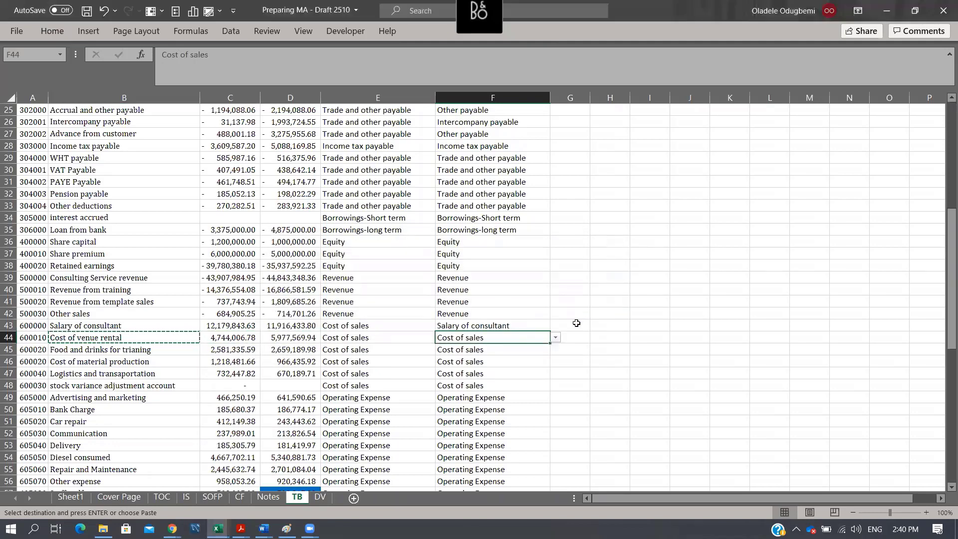
- Clear the Cost of sales mappings in F45:F48 by pasting the blank cell G44 over them
left_click(579, 340)
key("ctrl+c")
key("Left")
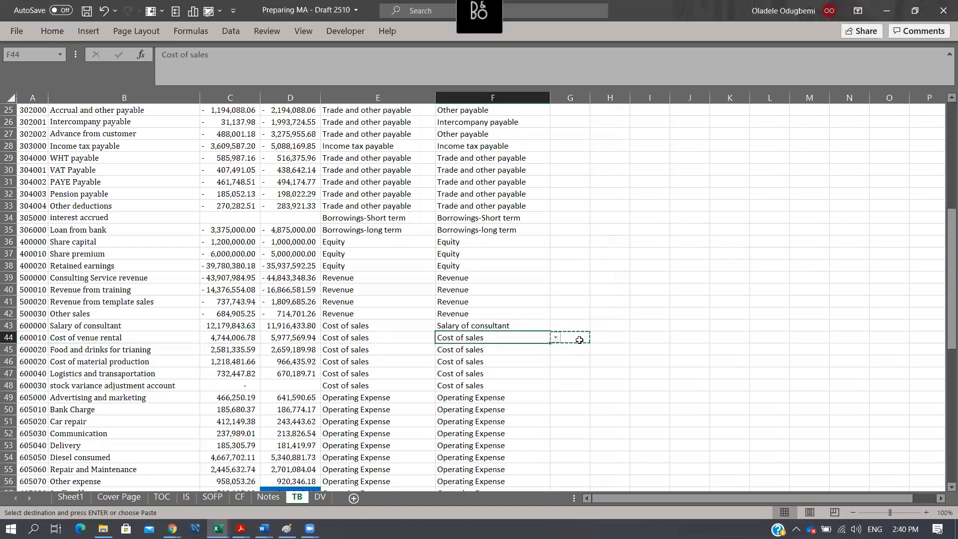
key("Down")
key("shift+Down")
key("shift+Down")
key("shift+Down")
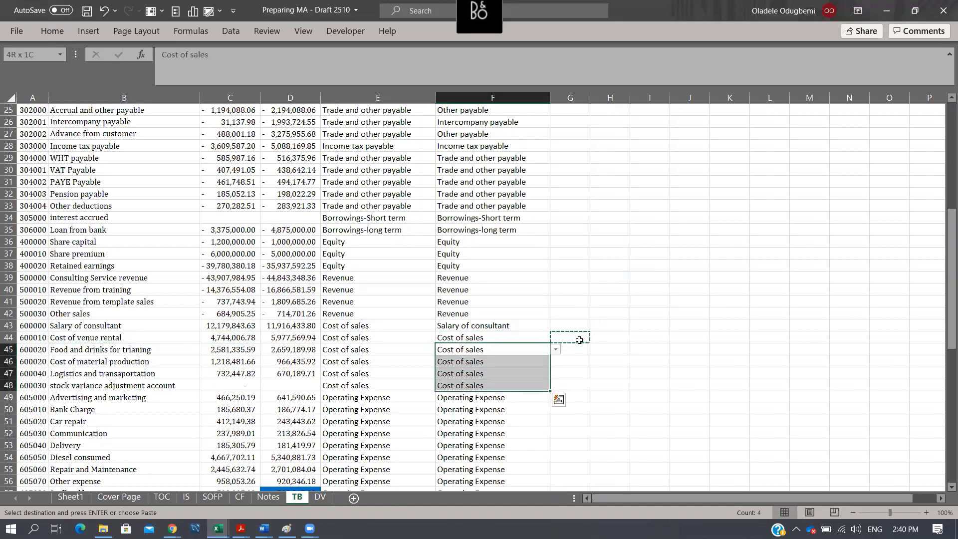
key("Return")
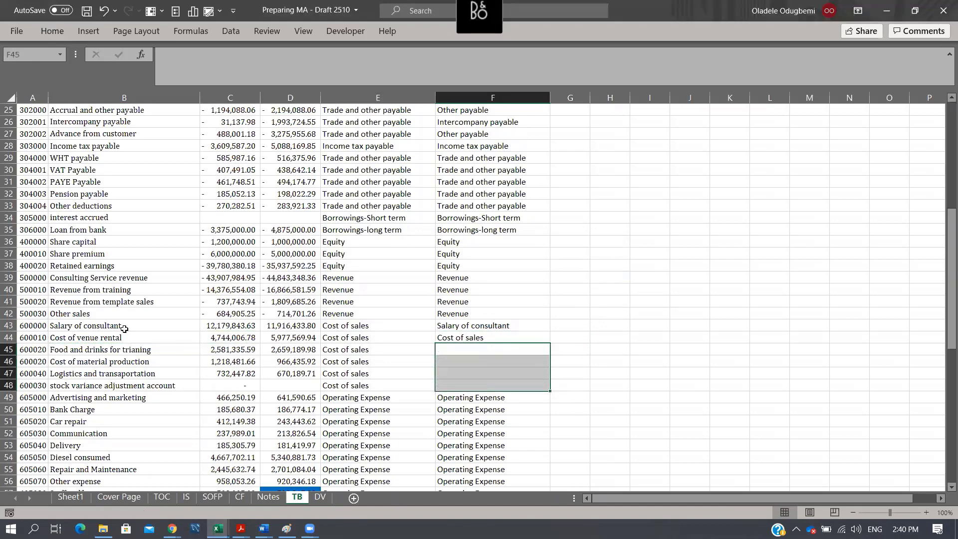
- Copy the Cost of venue rental account name from B44 and paste it as values into F45
left_click(125, 329)
key("Down")
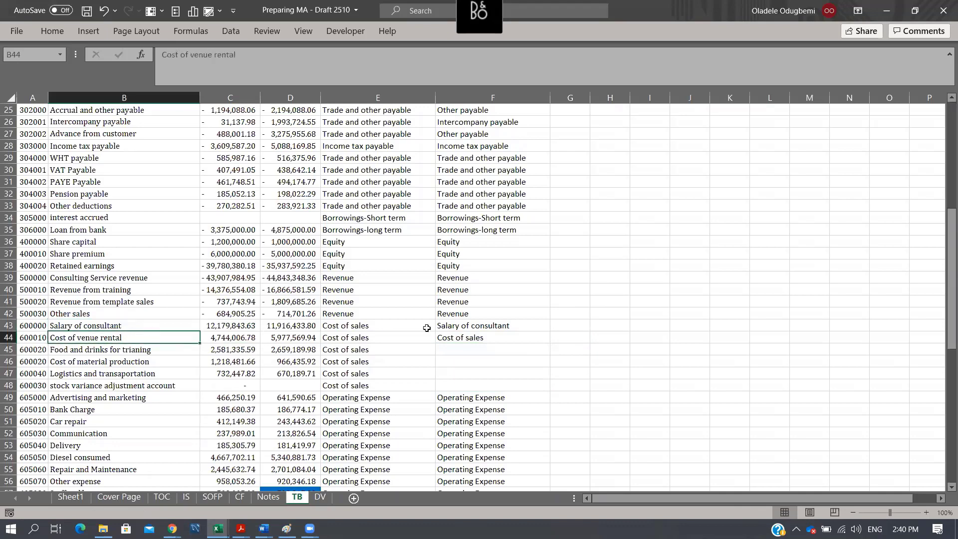
key("ctrl+c")
left_click(472, 348)
key("alt+e")
key("s")
key("v")
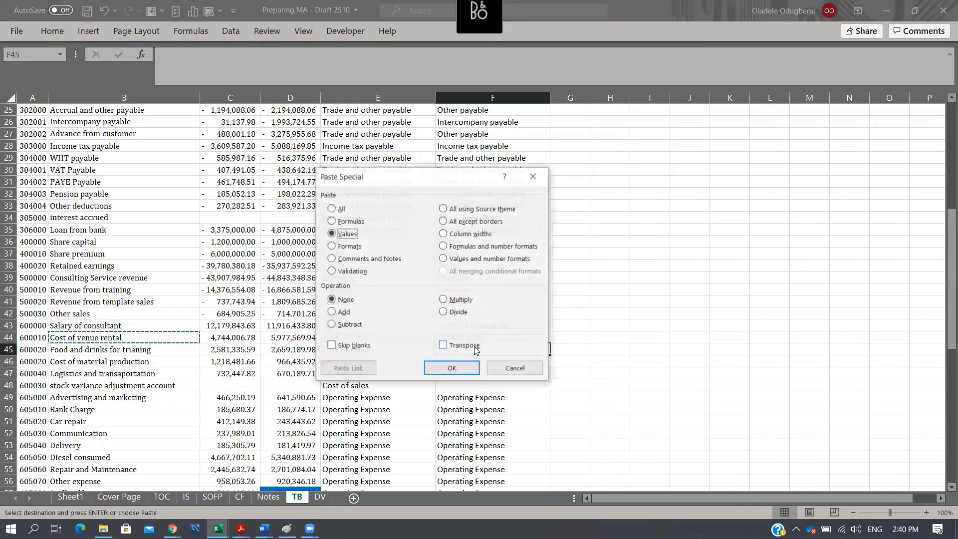
key("Return")
- Copy the Cost of venue rental entry from F45 over F44 and clear F45
key("Up")
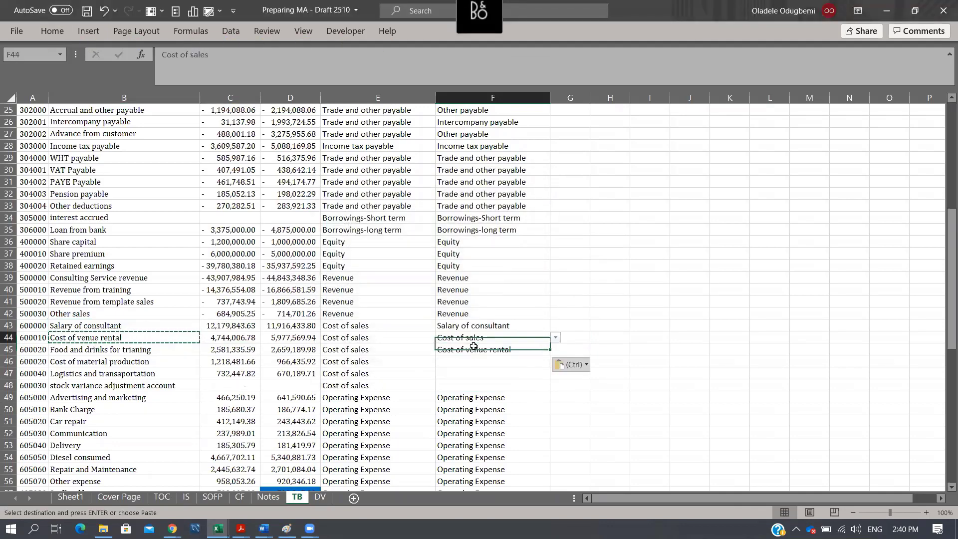
key("Down")
key("ctrl+c")
key("Up")
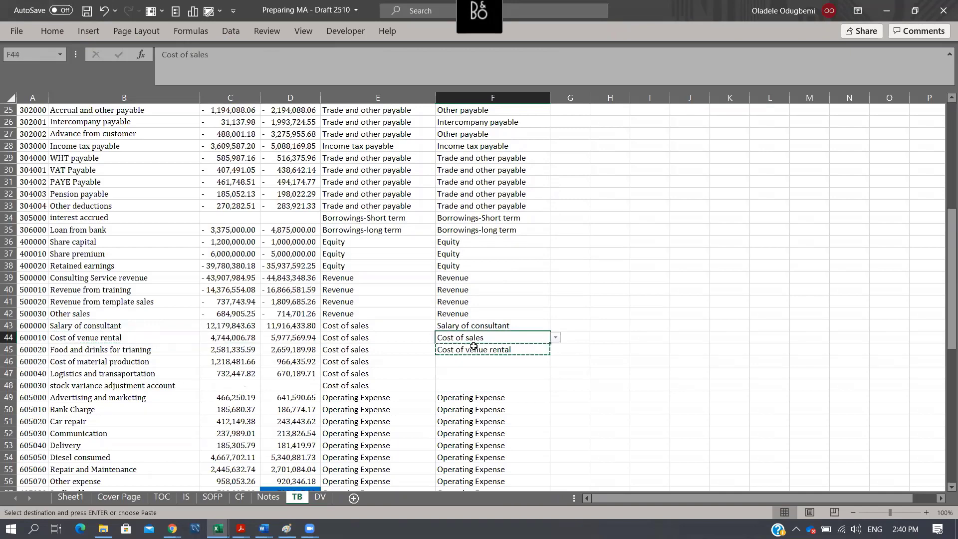
key("Return")
key("Down")
key("Delete")
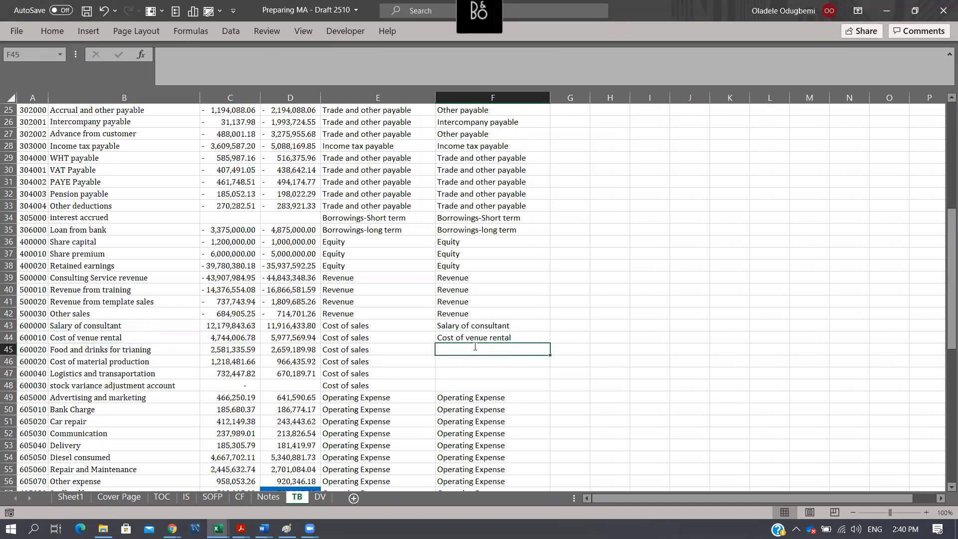
- Enter Other cost of sales in F45 as the mapping for the food and drinks account
type("Other c")
key("BackSpace")
key("BackSpace")
key("BackSpace")
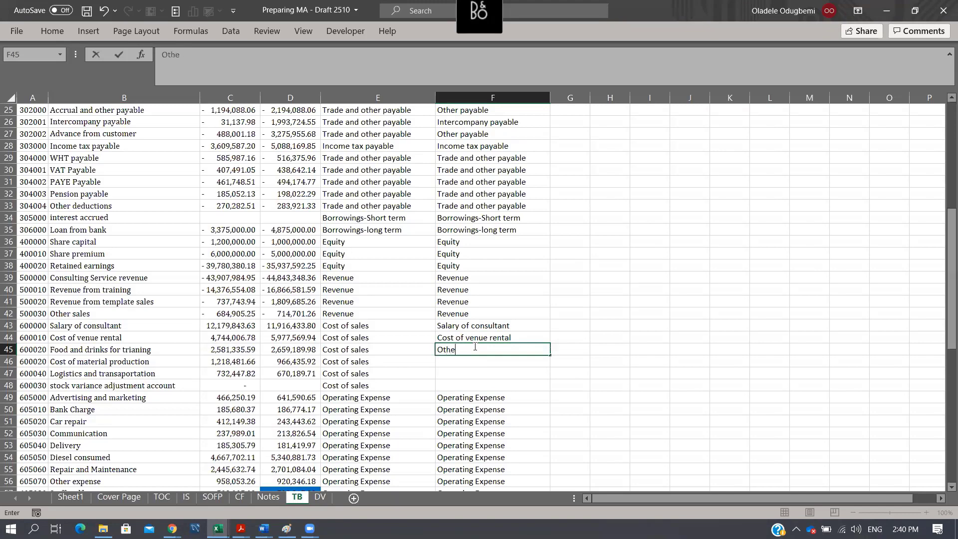
type("r cost of sales")
key("Return")
- Copy the Other cost of sales mapping from F45 into F46:F48 for the remaining cost of sales accounts
left_click(475, 348)
key("ctrl+c")
key("Down")
key("shift+Down")
key("shift+Down")
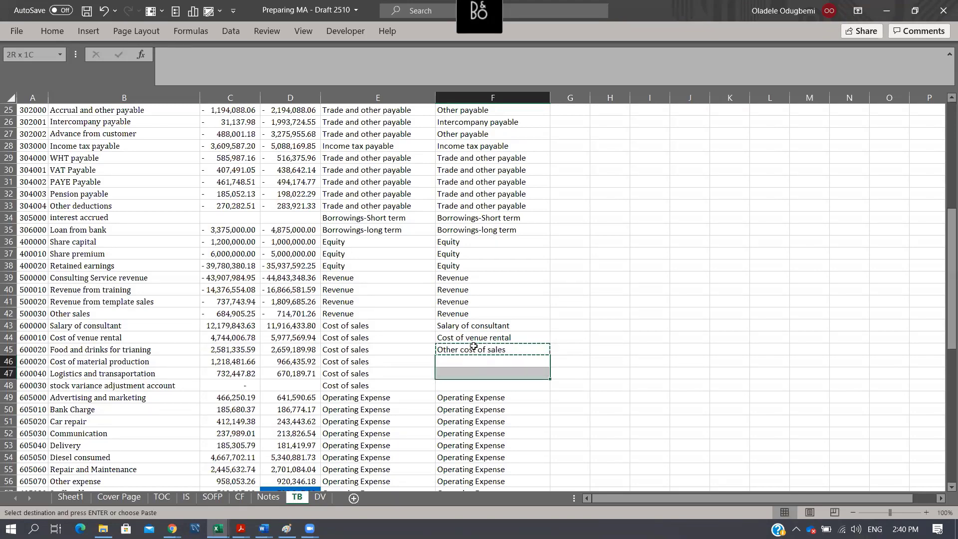
key("ctrl+v")
key("Up")
key("Up")
key("Up")
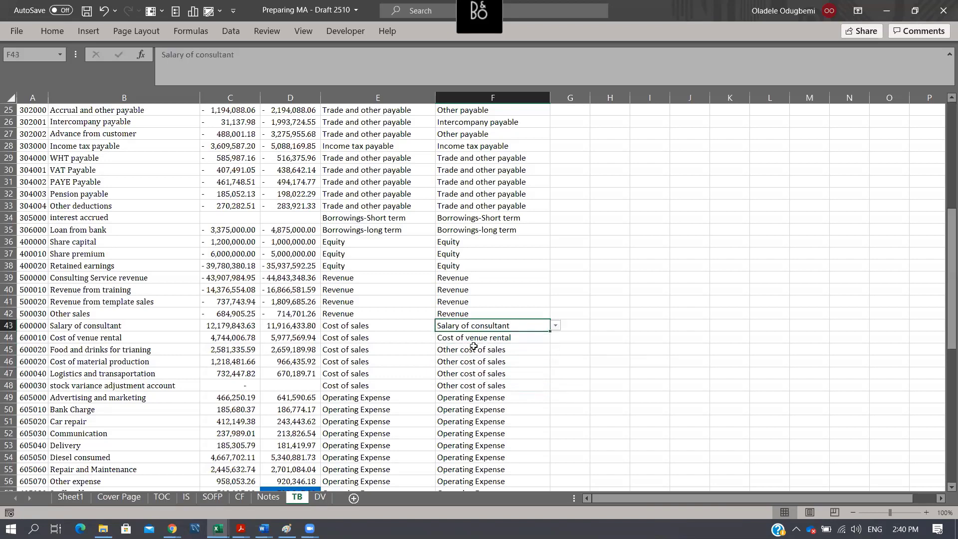
key("Down")
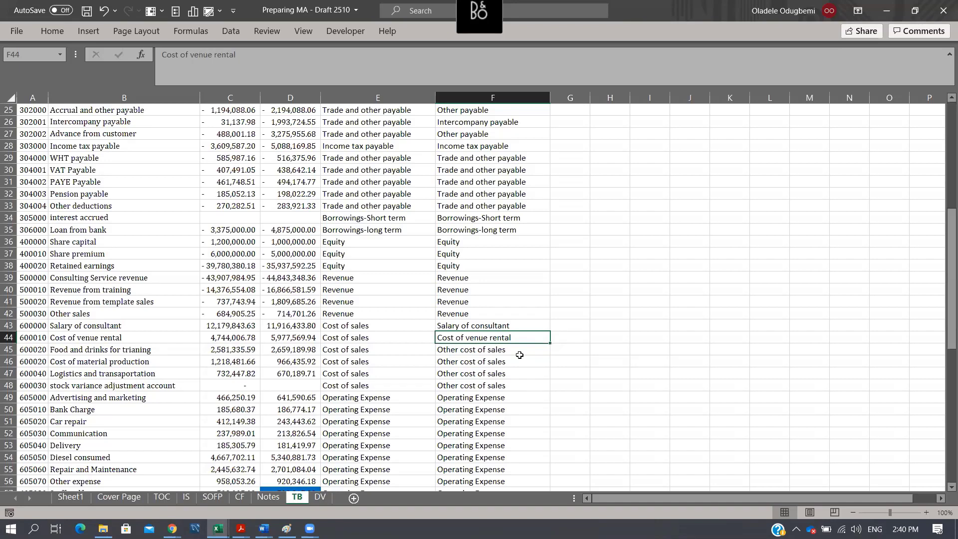
- Enter the salary components Basic, Hosuing and Transport down cells I40:I42 of the TB sheet
left_click(662, 289)
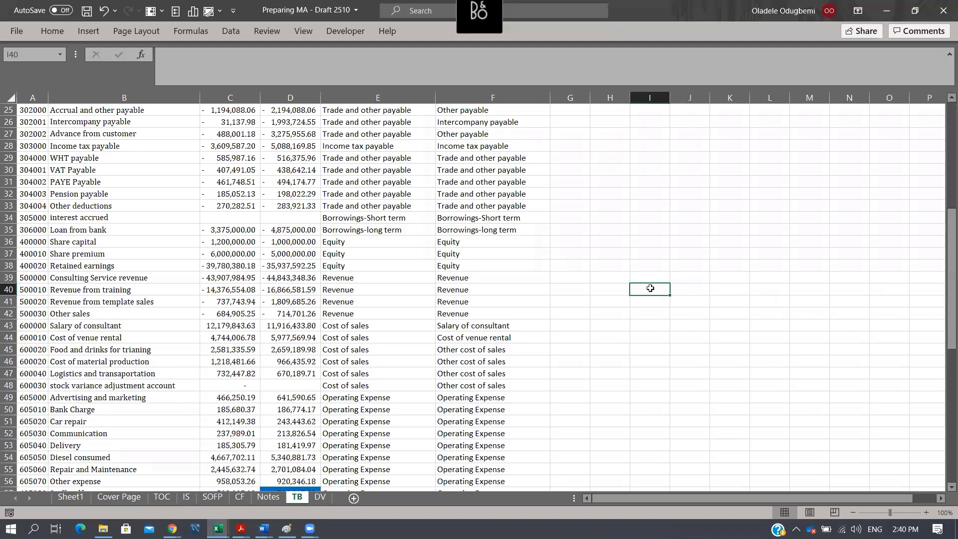
left_click_drag(653, 293, 646, 377)
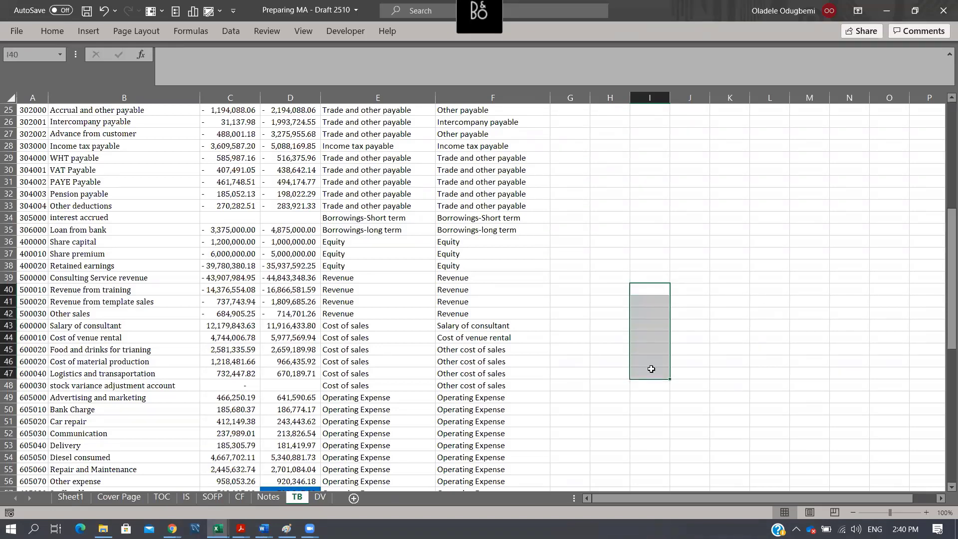
left_click(657, 286)
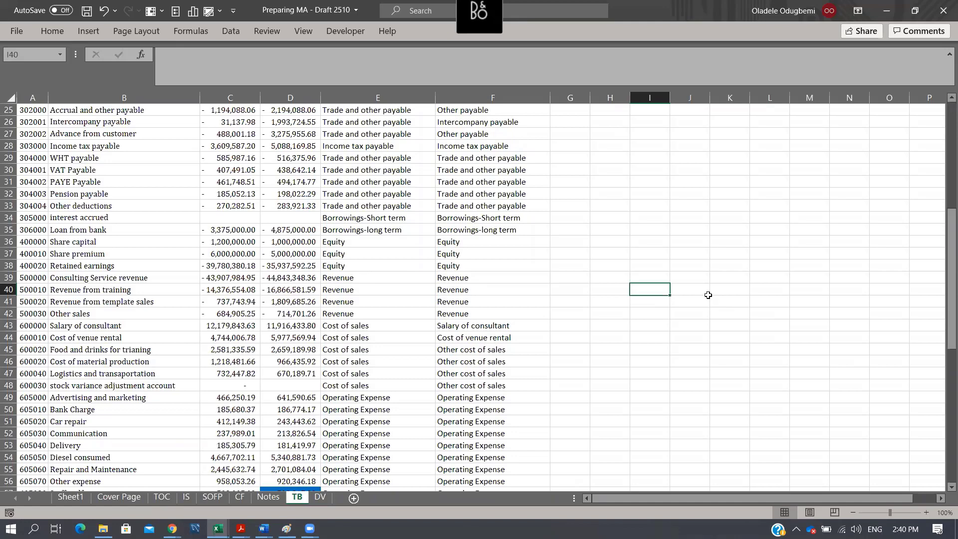
key("BackSpace")
type("Basic")
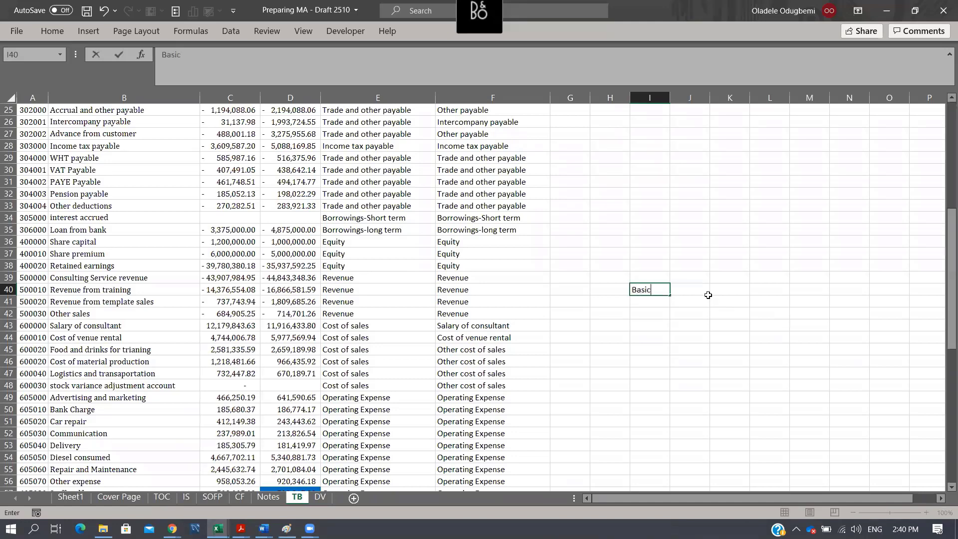
key("Return")
type("HOsuing")
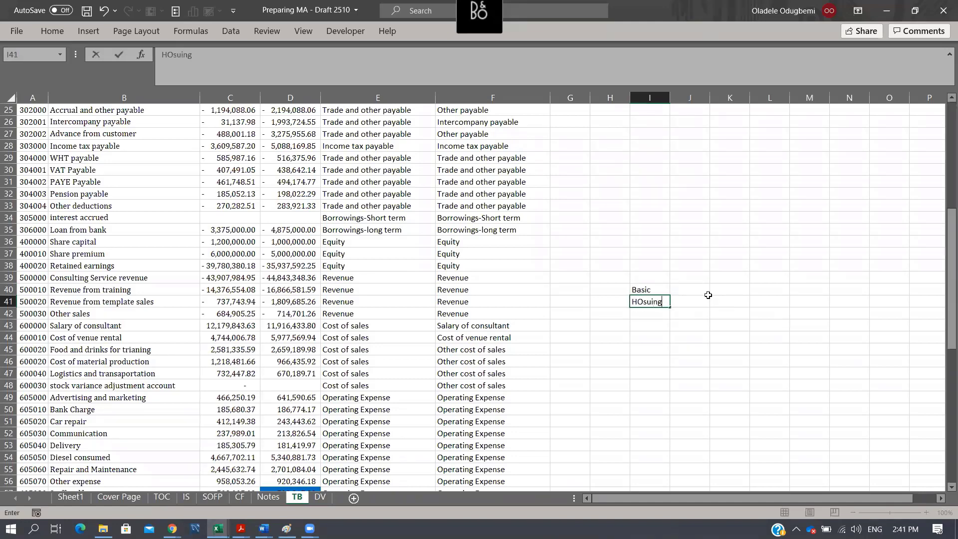
key("Return")
type("Transpoo")
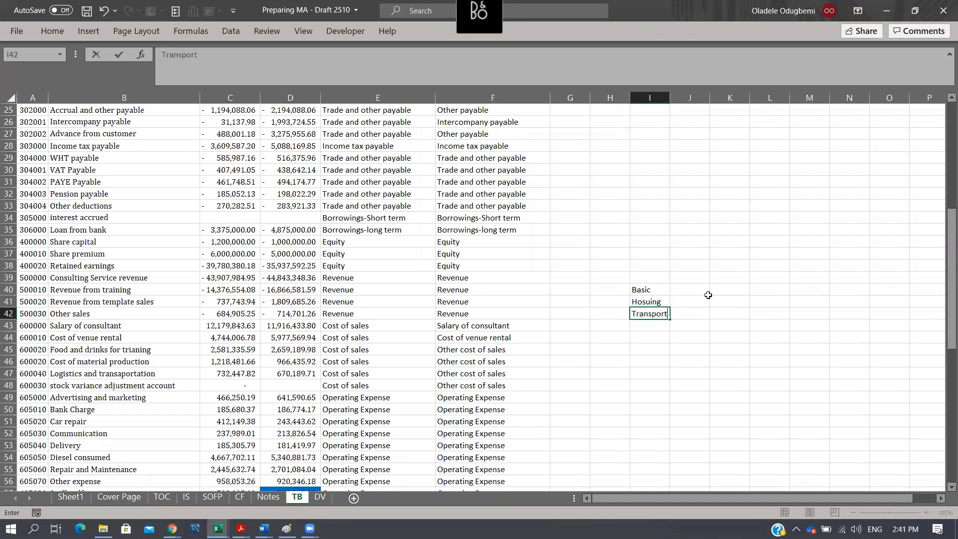
- Add Other allwoance in I43 and autofit the width of column I
key("Return")
type("O")
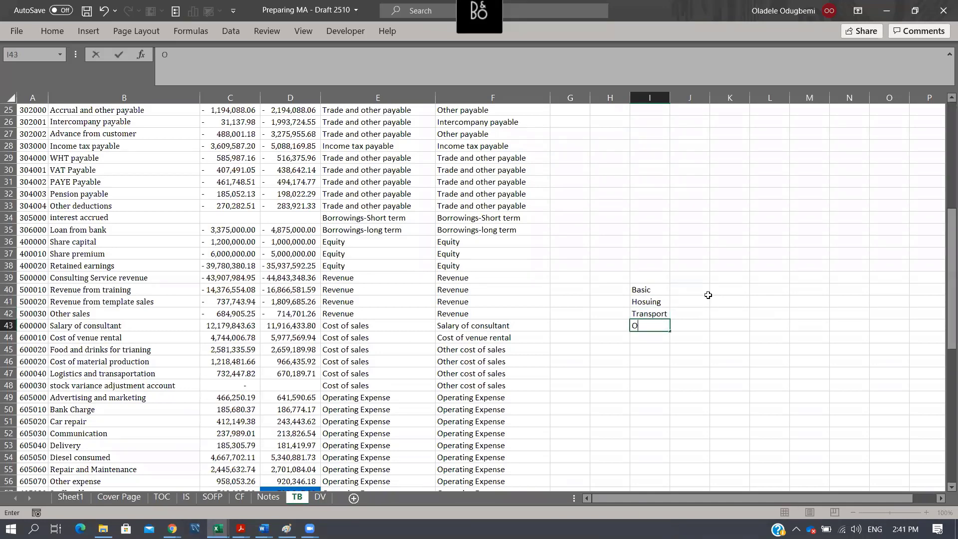
type("ther laoown")
key("BackSpace")
key("BackSpace")
key("BackSpace")
key("BackSpace")
key("BackSpace")
type("allwoance")
key("Return")
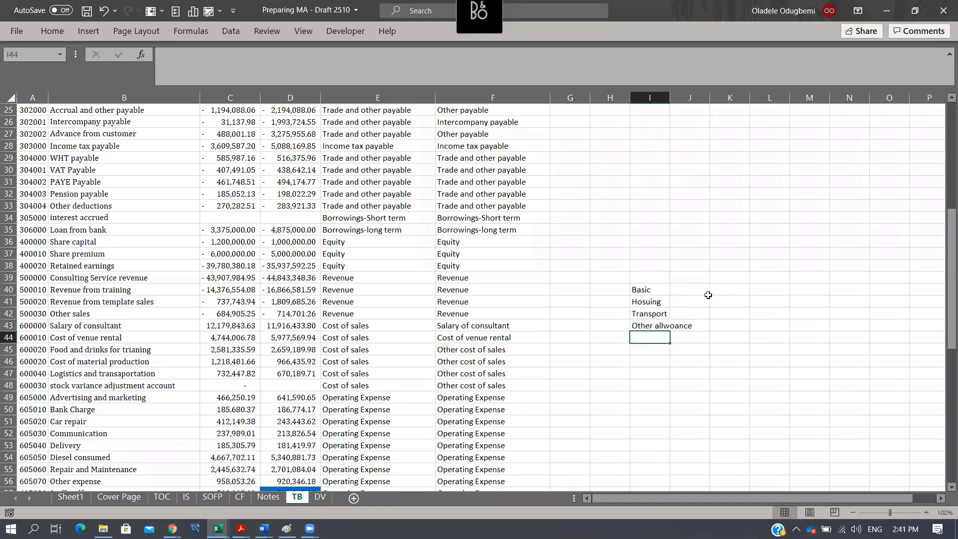
double_click(670, 98)
left_click(653, 293)
left_click_drag(653, 303, 654, 340)
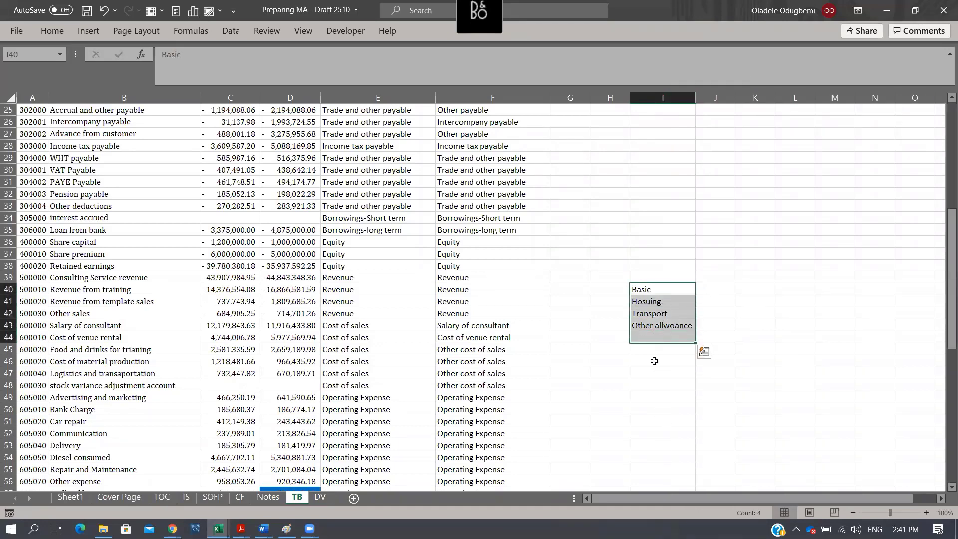
left_click(674, 290)
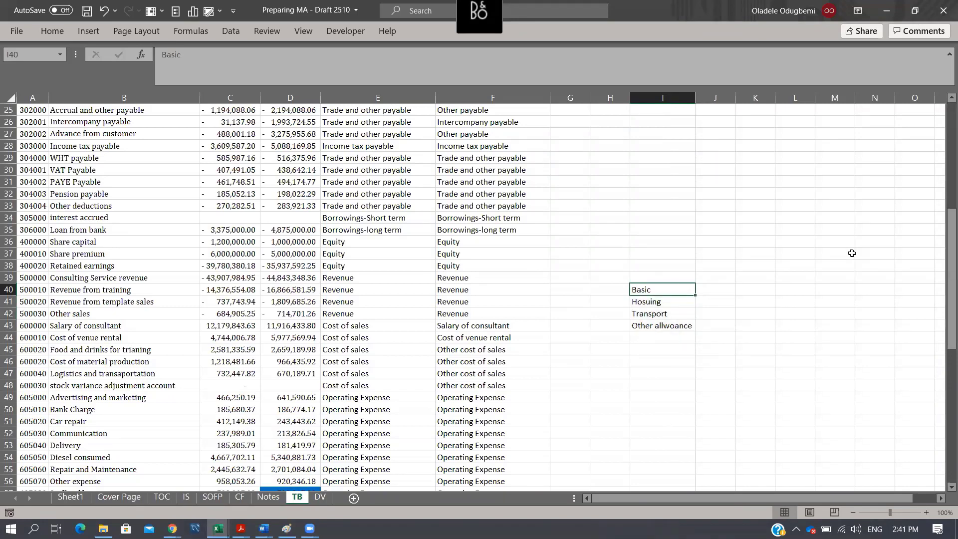
left_click(668, 304)
left_click(671, 314)
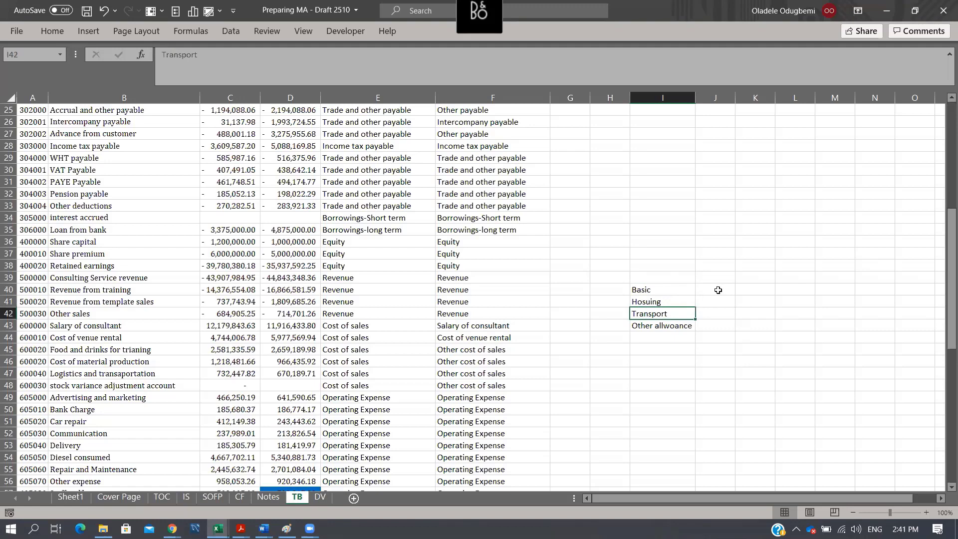
left_click_drag(719, 290, 722, 319)
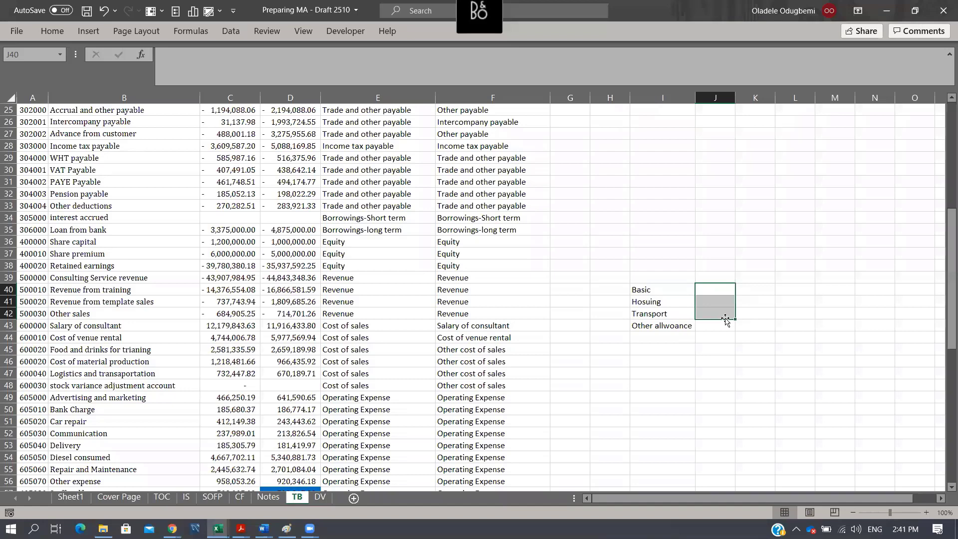
left_click_drag(649, 290, 661, 334)
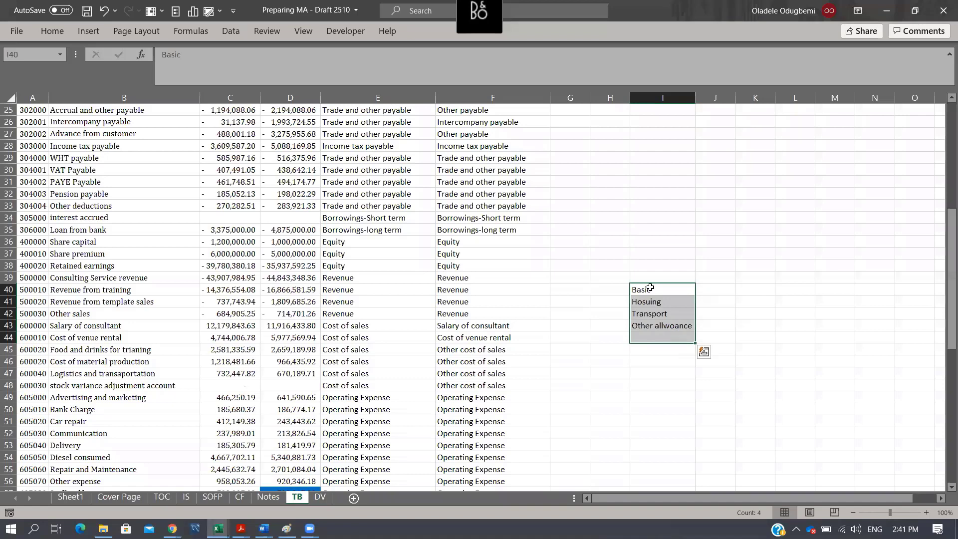
left_click_drag(651, 287, 645, 373)
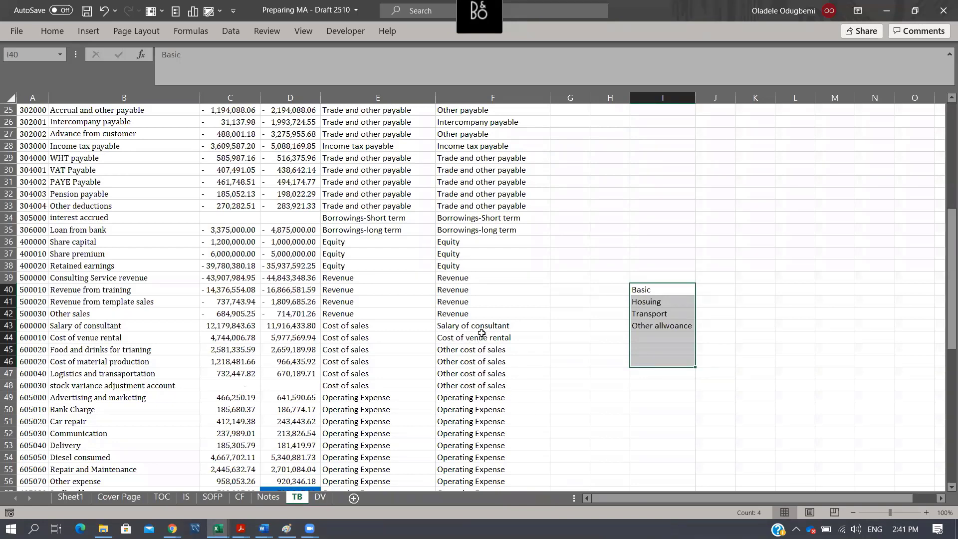
- Paste the three cost of sales mappings from TB F43:F45 as values into D14:D16 of the Notes sheet, and autofit column D
left_click_drag(478, 325, 479, 349)
key("ctrl+c")
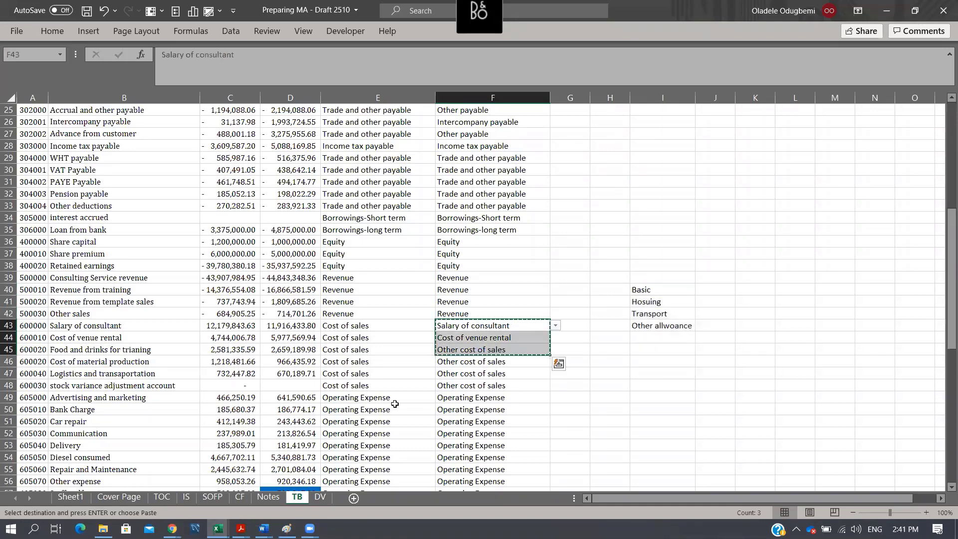
left_click(258, 499)
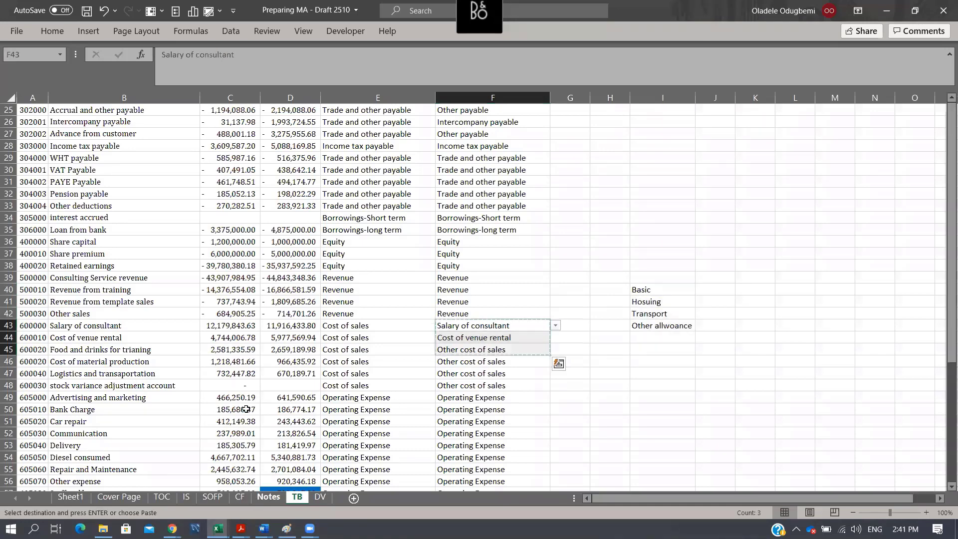
key("Right")
key("Down")
key("alt+e")
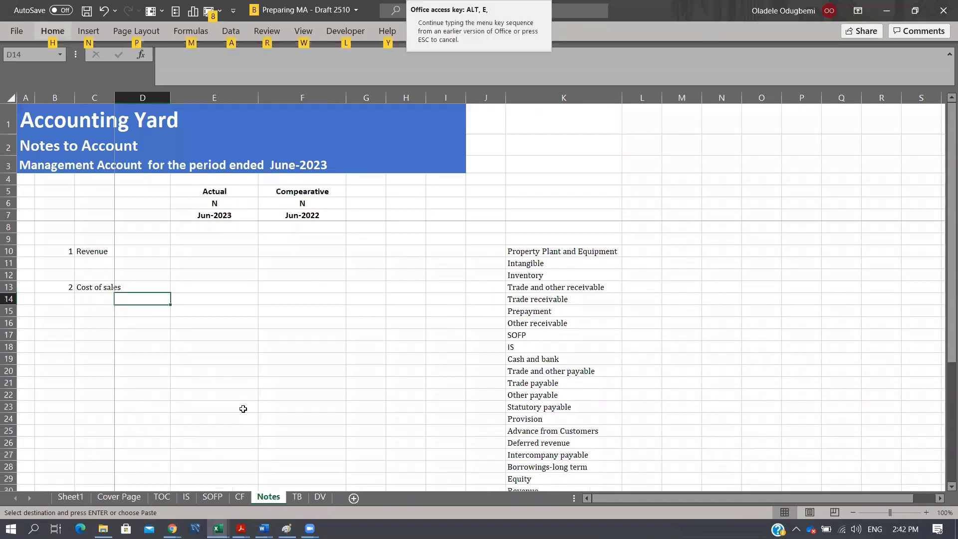
key("s")
key("v")
key("Return")
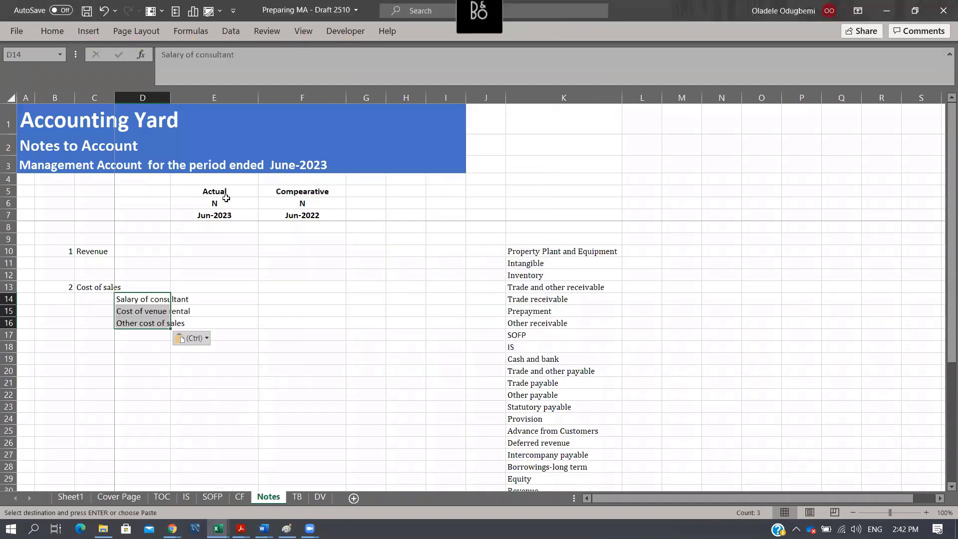
double_click(169, 101)
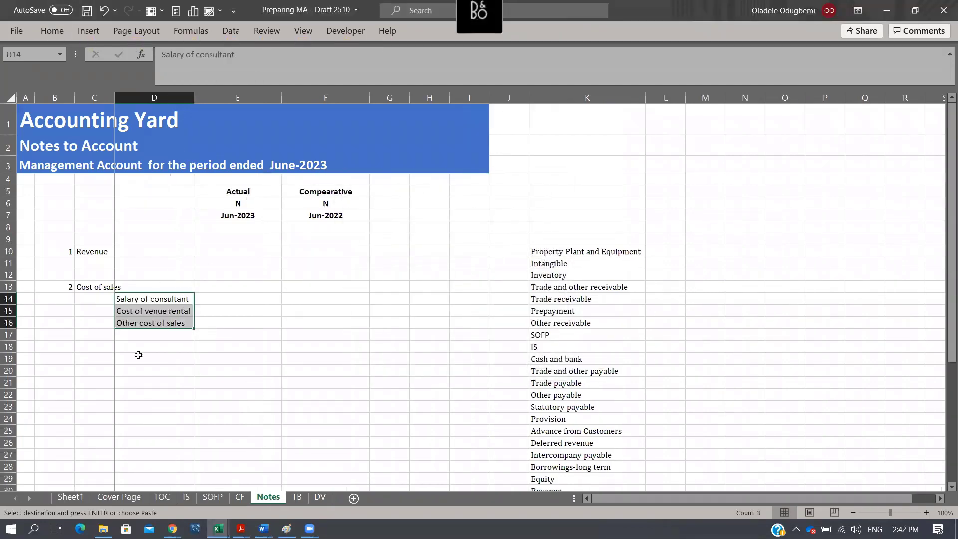
- Number note 3 in B19 and paste the Operating Expense item from K32 as values into C19
left_click(64, 359)
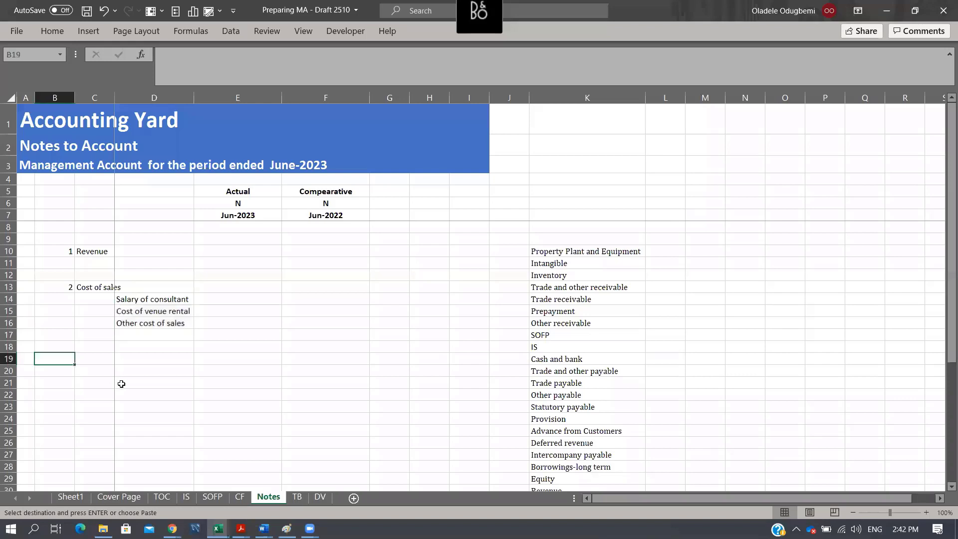
type("3")
key("Tab")
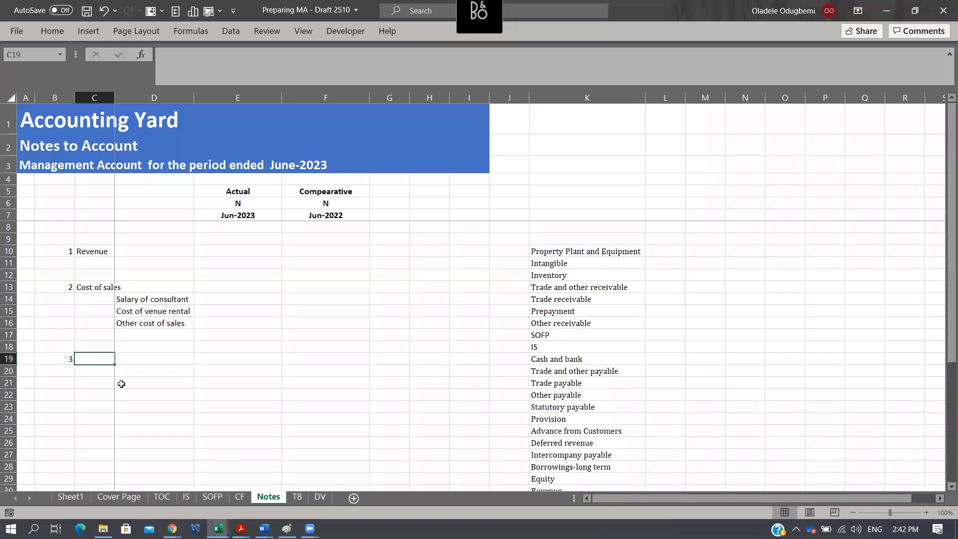
left_click(599, 393)
scroll(599, 392, "down", 3)
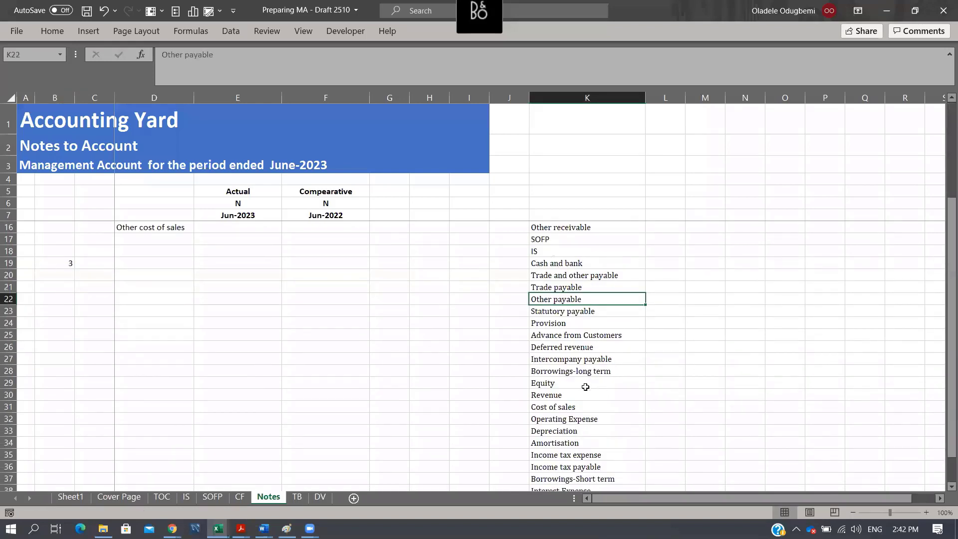
left_click(582, 418)
key("ctrl+c")
scroll(169, 353, "up", 3)
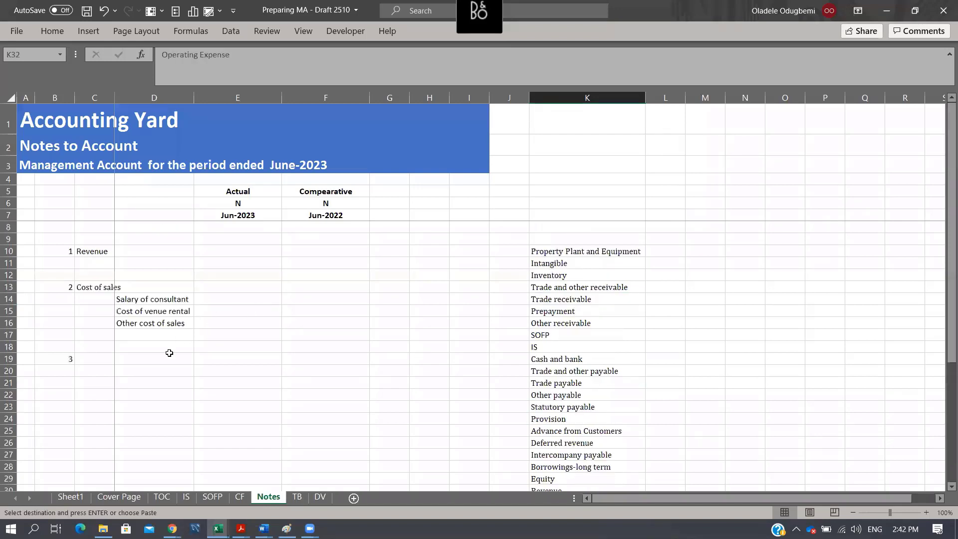
left_click(103, 358)
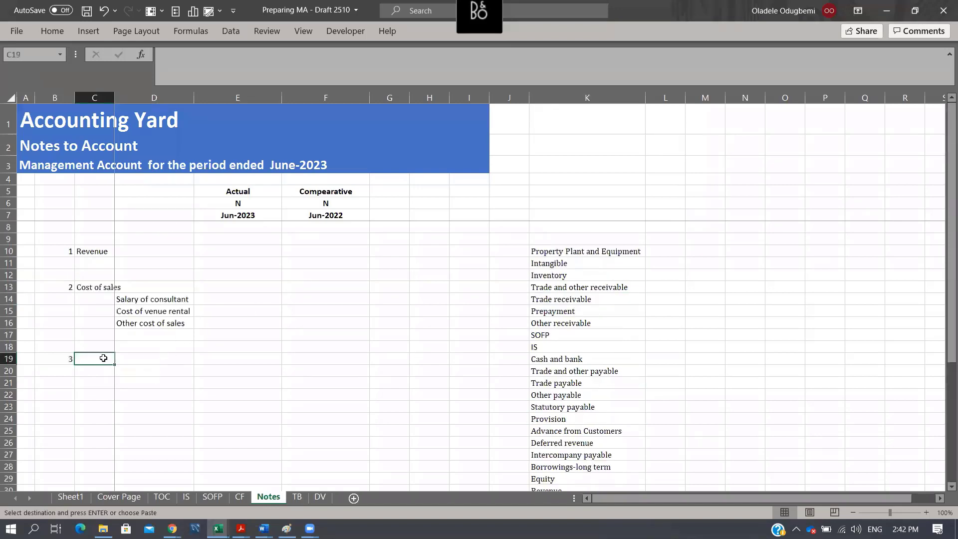
key("ctrl+alt+v")
key("Return")
left_click(141, 373)
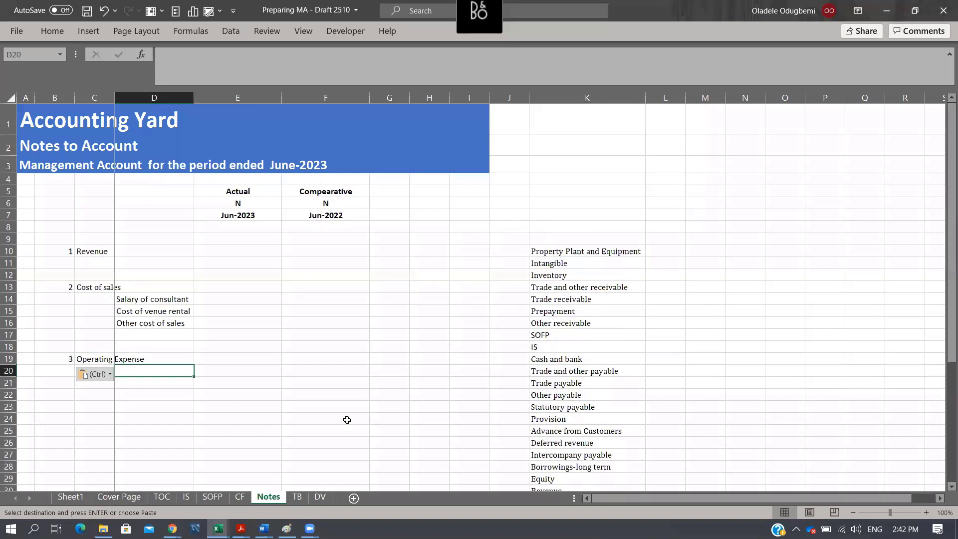
- Check the line item list on the DV sheet and examine the operating expense accounts on the TB sheet
left_click(680, 352)
scroll(573, 370, "down", 5)
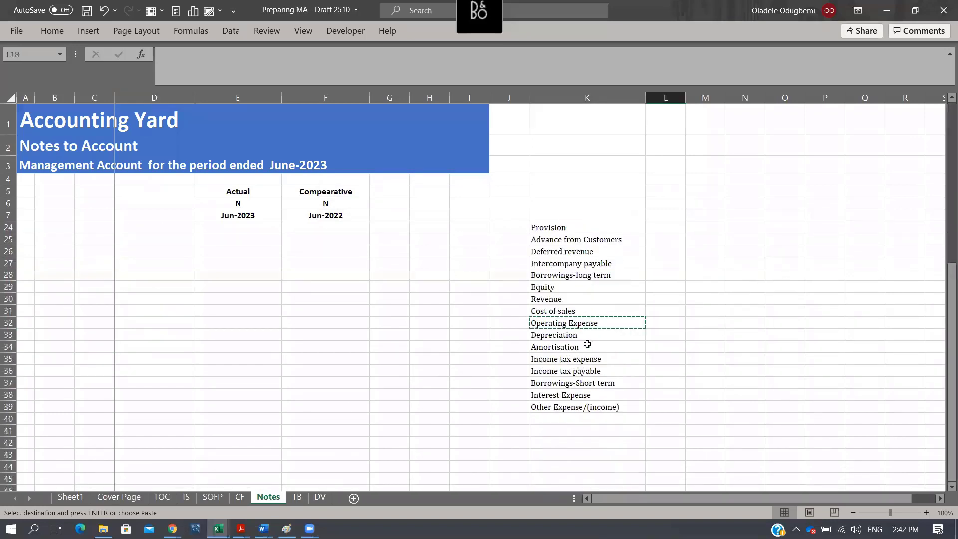
left_click(318, 497)
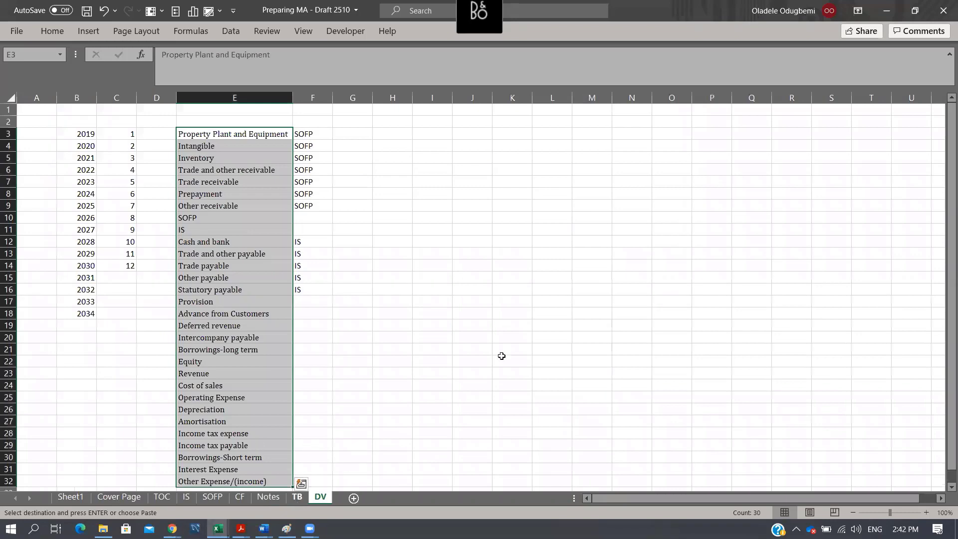
key("ctrl+Page_Up")
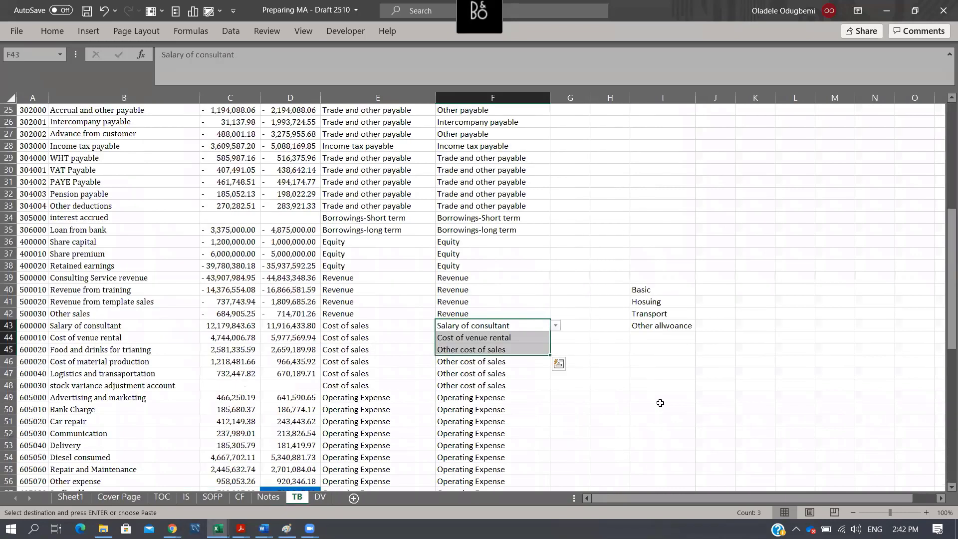
left_click_drag(661, 404, 661, 396)
scroll(661, 396, "down", 5)
scroll(659, 392, "down", 1)
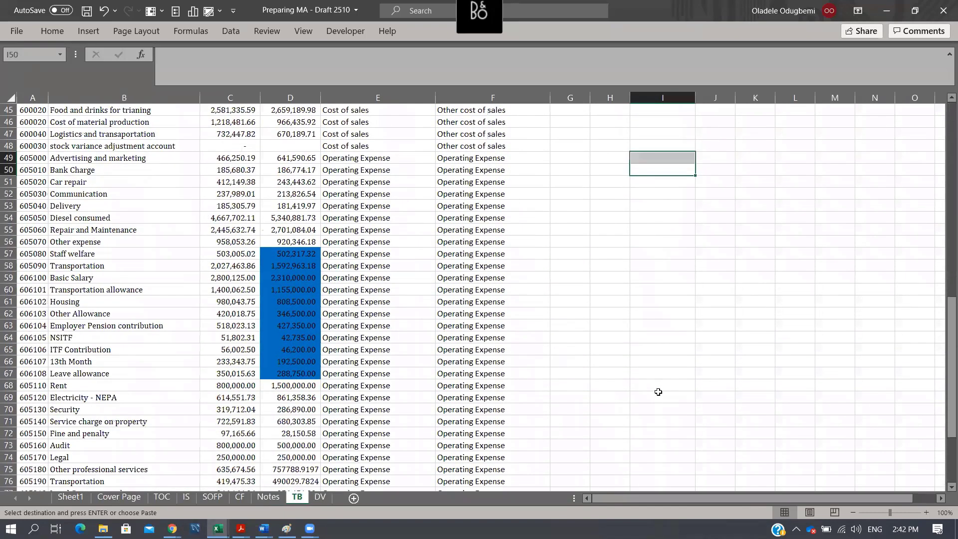
scroll(659, 392, "down", 1)
scroll(657, 390, "up", 1)
scroll(349, 370, "down", 1)
scroll(349, 370, "down", 2)
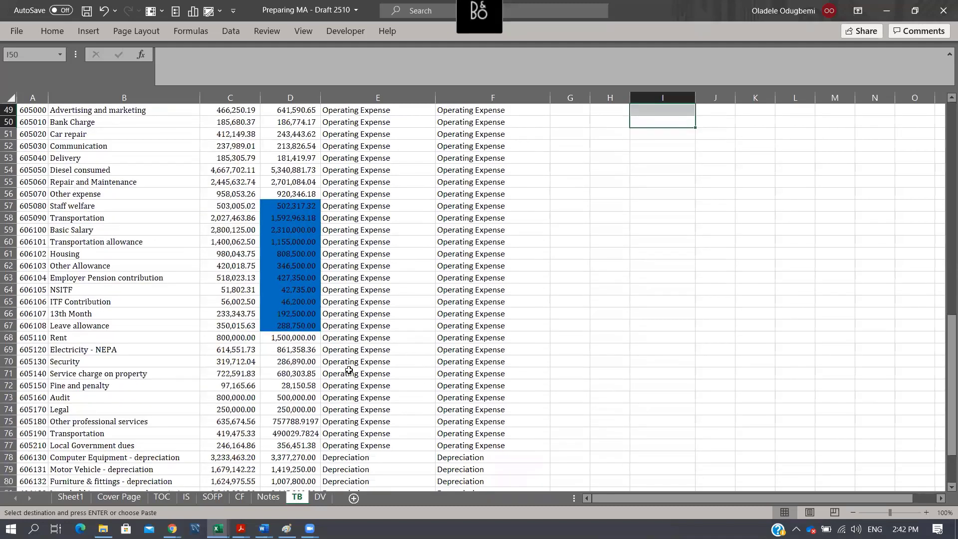
scroll(349, 370, "up", 2)
- Highlight the payroll account names from Basic Salary to Leave allowance in B59:B67 with yellow fill
left_click_drag(73, 229, 97, 325)
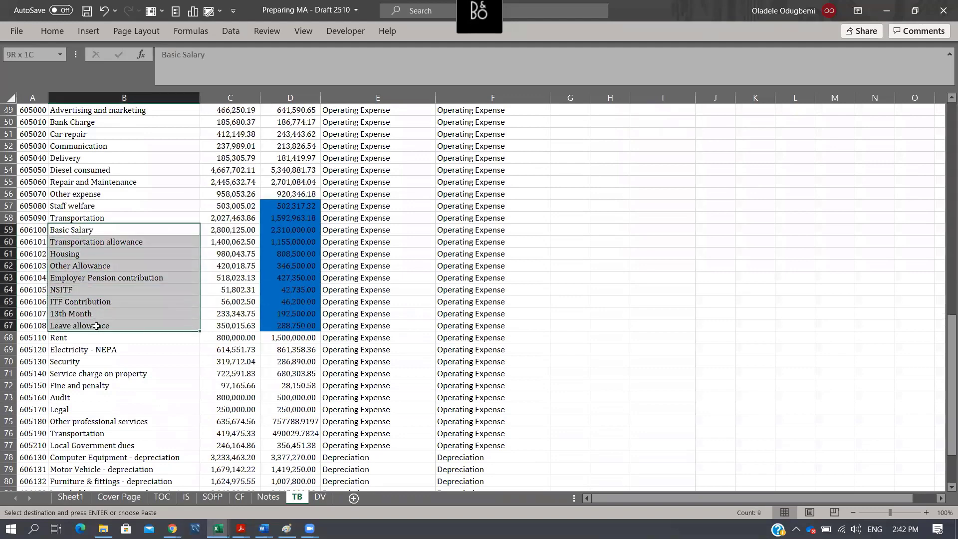
left_click(53, 31)
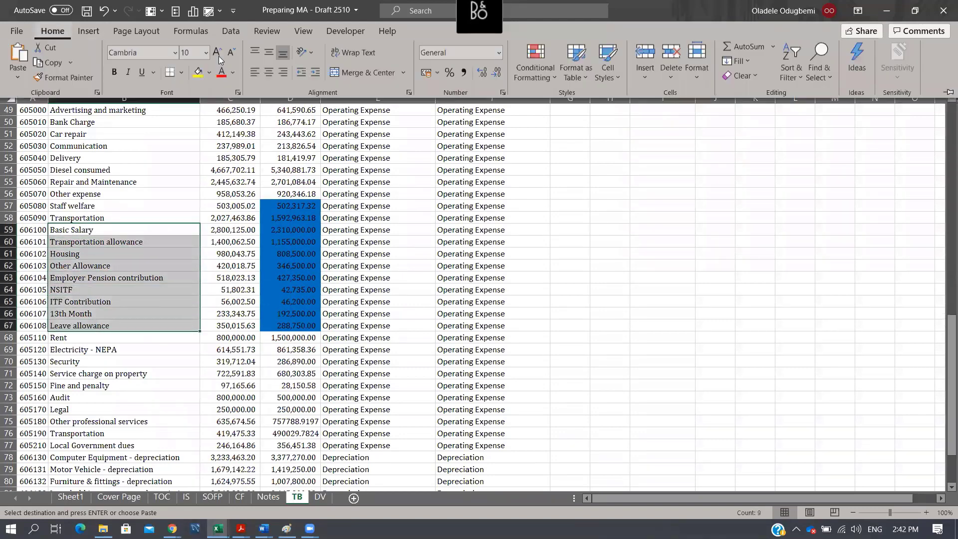
left_click(199, 76)
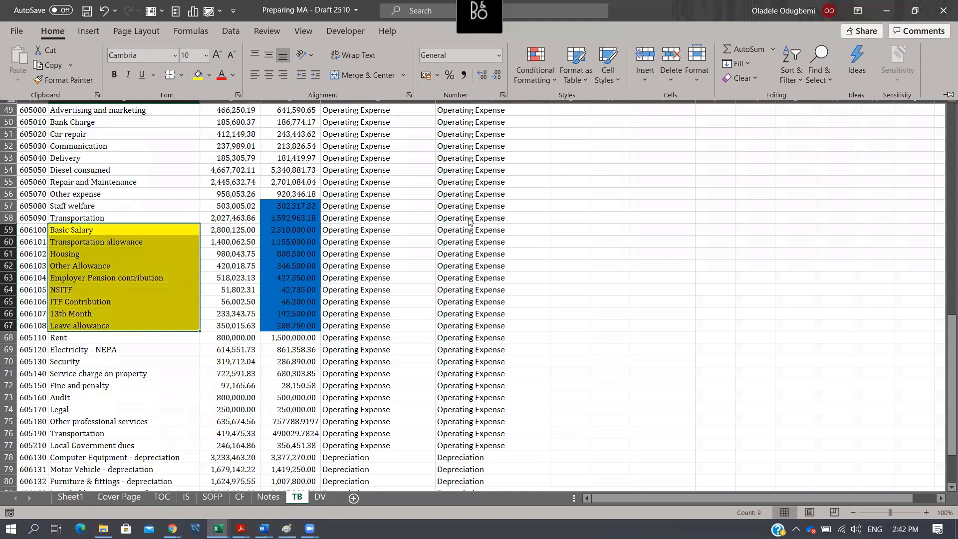
- Clear the payroll accounts' note mappings in F59:F67 by pasting the blank cell G59 over them
left_click(467, 228)
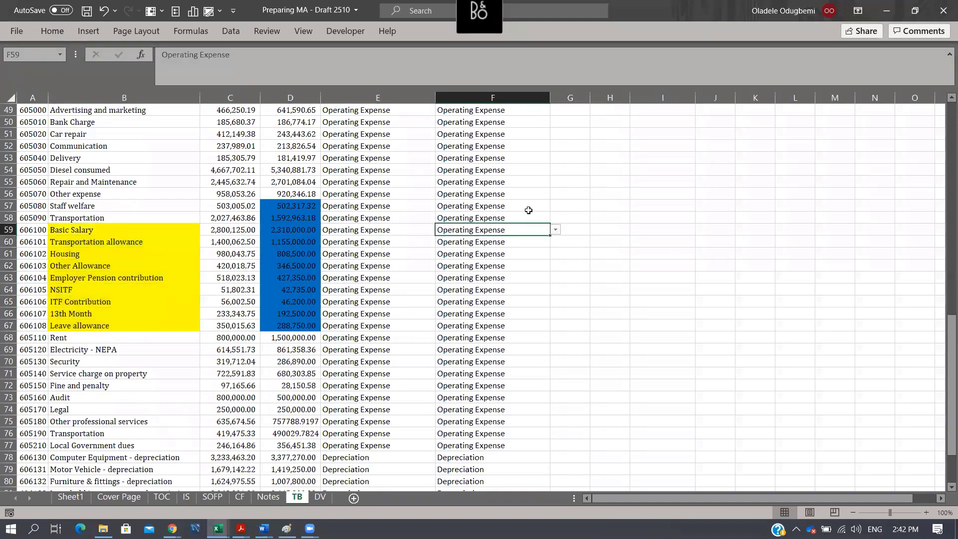
key("Right")
key("ctrl+c")
key("Left")
key("shift+Down")
key("shift+Down")
key("shift+Down")
key("shift+Down")
key("shift+Down")
key("shift+Down")
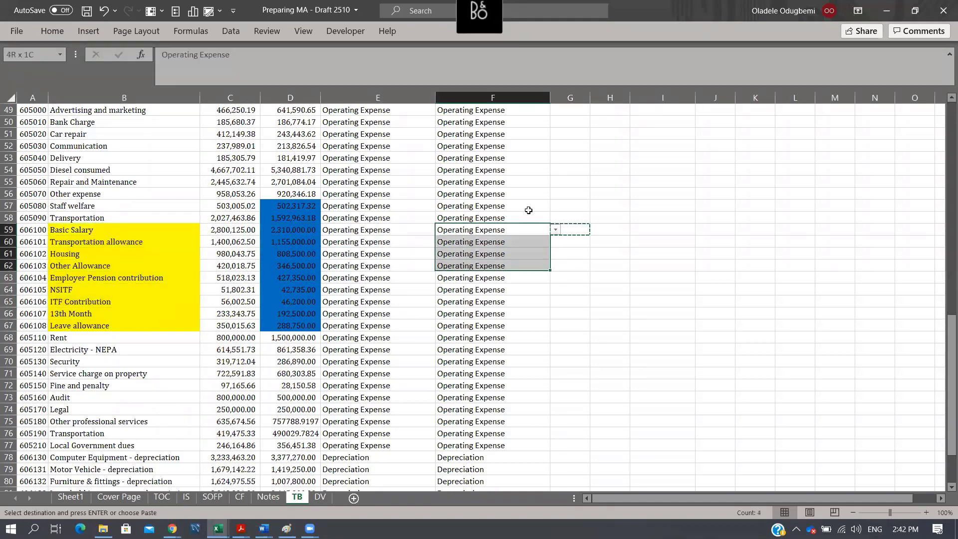
key("shift+Down")
key("shift+Down")
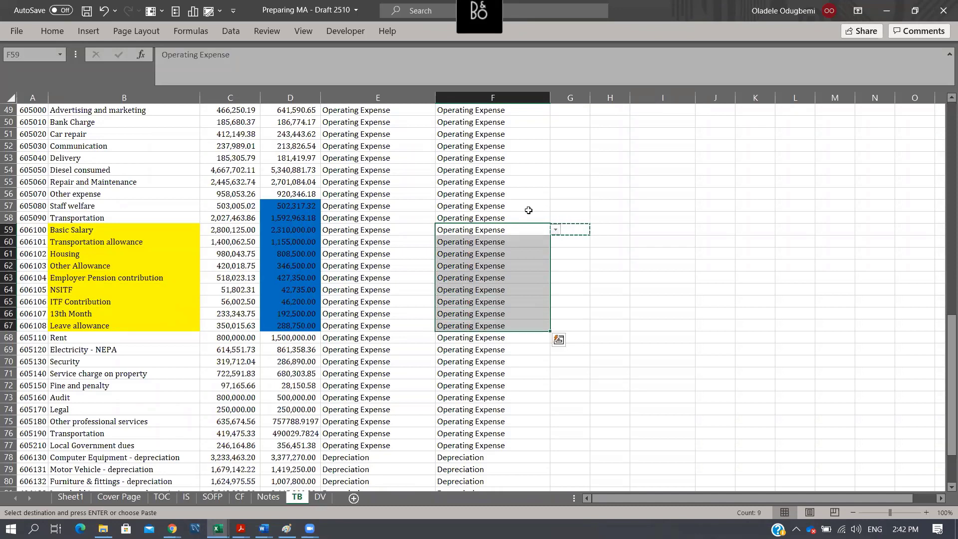
key("Return")
- Enter Staff Cost as the note mapping in F59 and copy it into F60:F67
type("Sta")
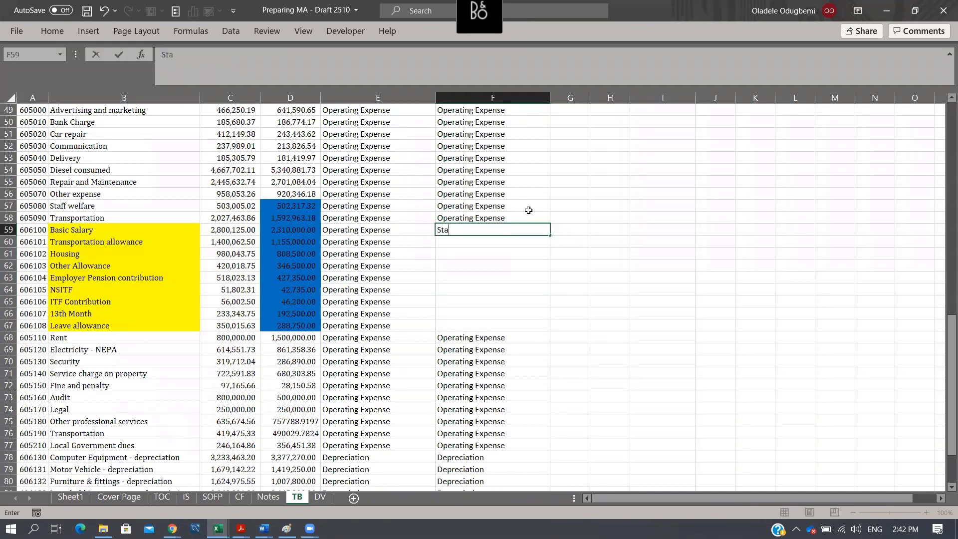
type("ff Cost")
key("Return")
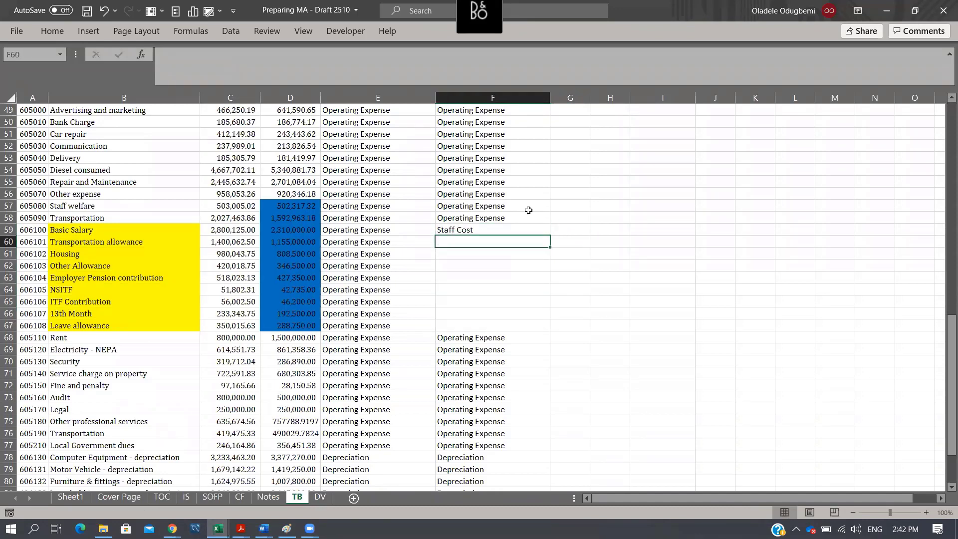
key("Up")
key("ctrl+c")
key("Down")
key("shift+Down")
key("shift+Down")
key("shift+Down")
key("shift+Down")
key("shift+Down")
key("shift+Down")
key("shift+Down")
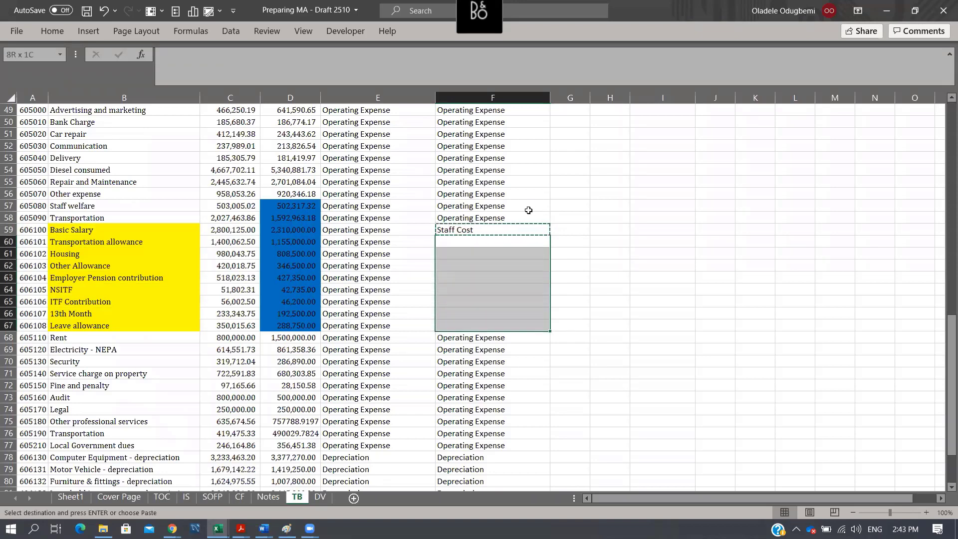
key("Return")
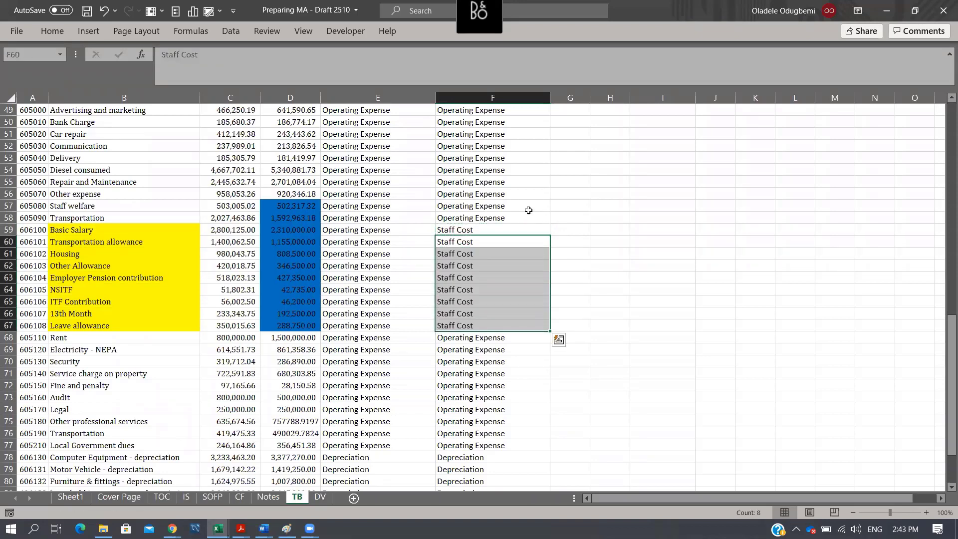
- Clear the mappings in F68:F77, from Rent to Local Government dues, by pasting the blank cell G68 over them
left_click(65, 343)
left_click(579, 343)
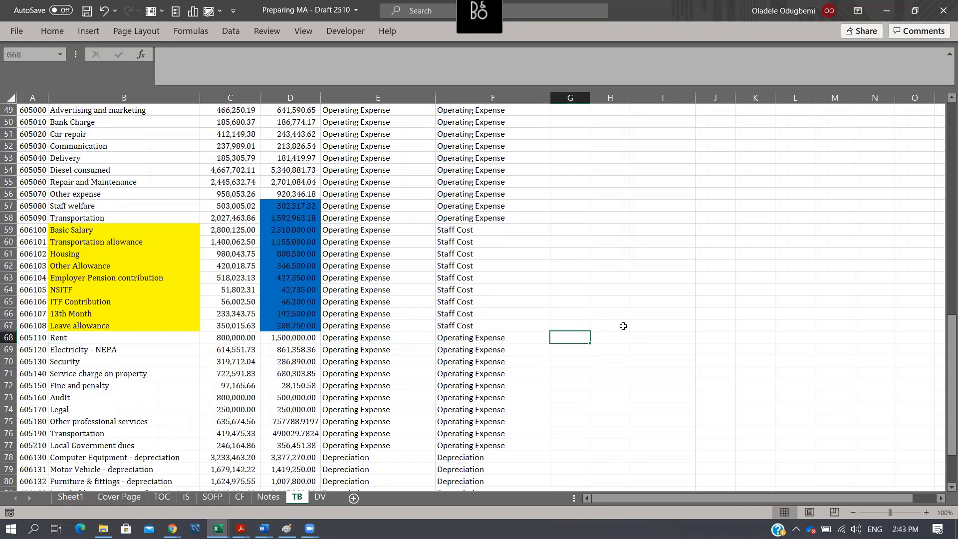
key("ctrl+c")
key("Left")
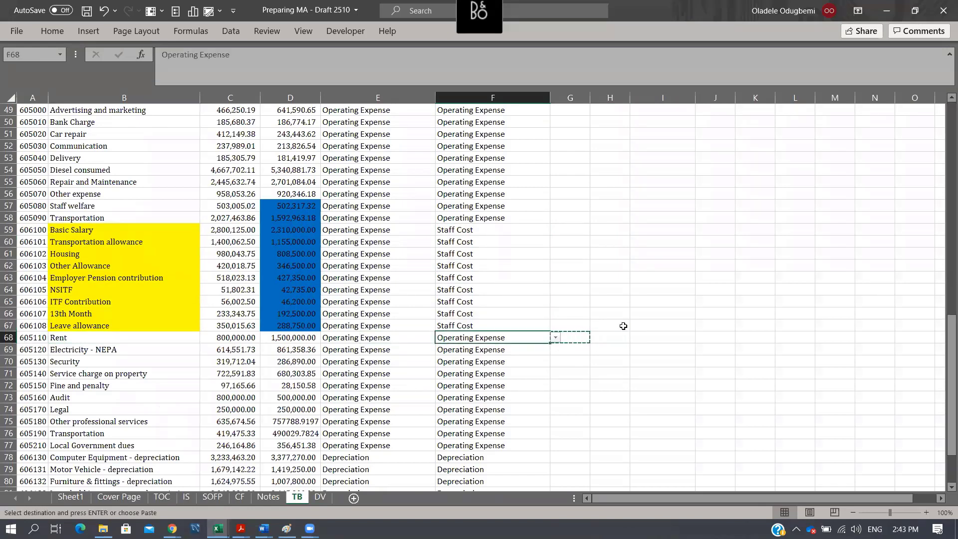
key("shift+Down")
key("shift+Down")
key("shift+Down")
key("shift+Down")
key("shift+Down")
key("shift+Down")
key("shift+Down")
key("shift+Down")
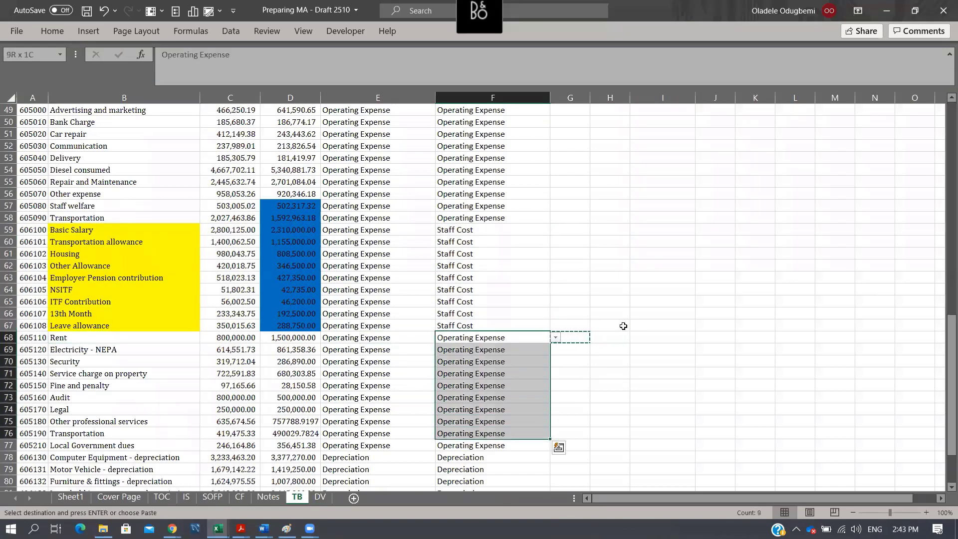
key("shift+Down")
key("Return")
key("Right")
key("Left")
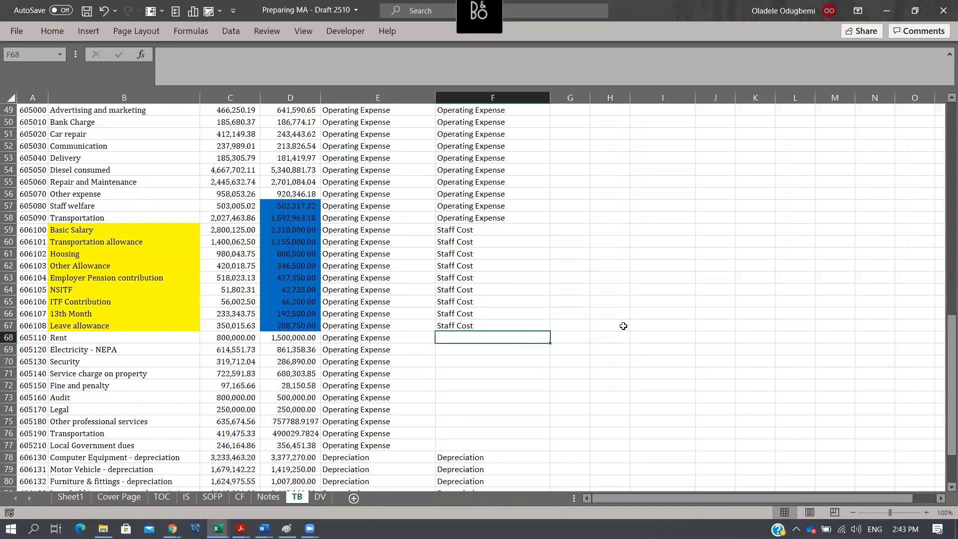
- Enter Rent as the note mapping for the Rent account in F68 and check the Electricity row below
type("Rent")
key("Return")
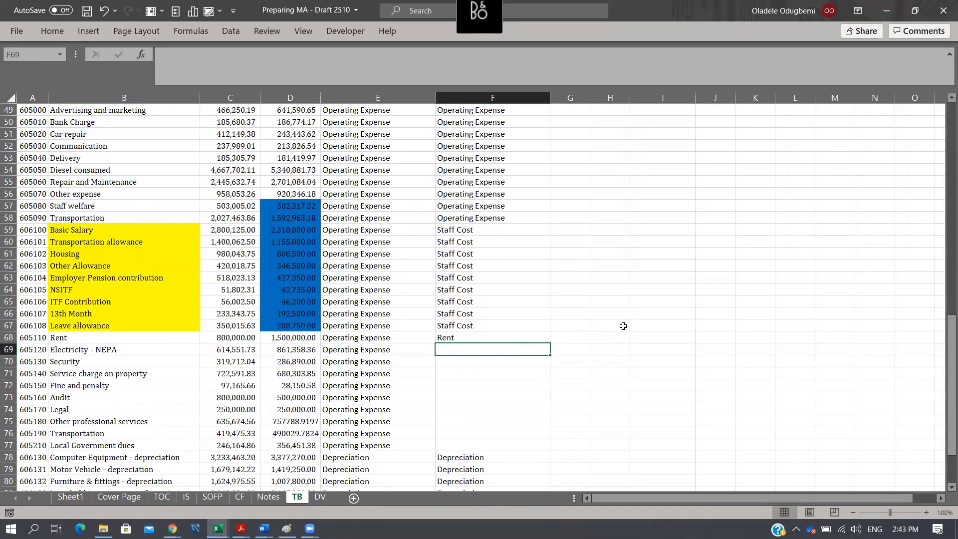
key("Left")
key("Left")
key("Left")
key("Left")
key("Left")
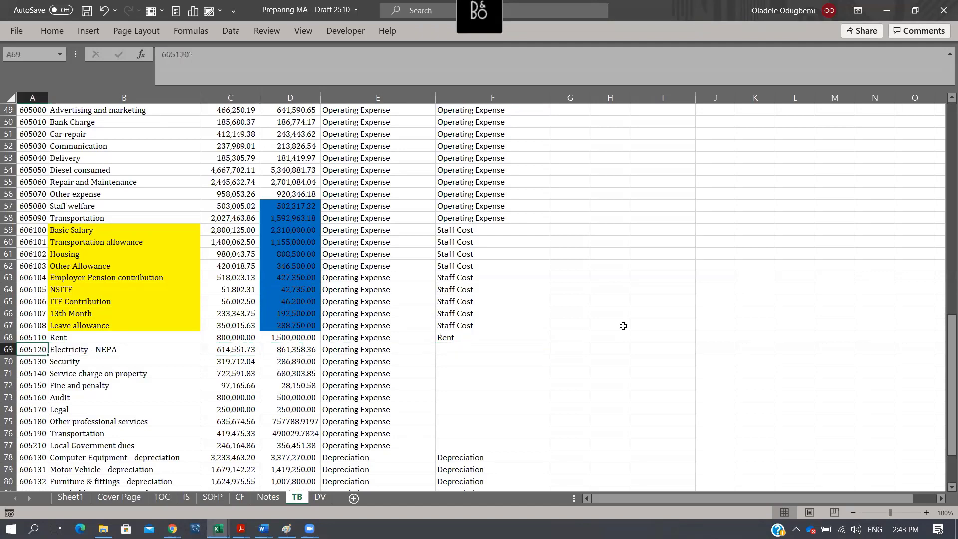
key("Right")
key("Right")
key("Right")
key("Right")
key("Right")
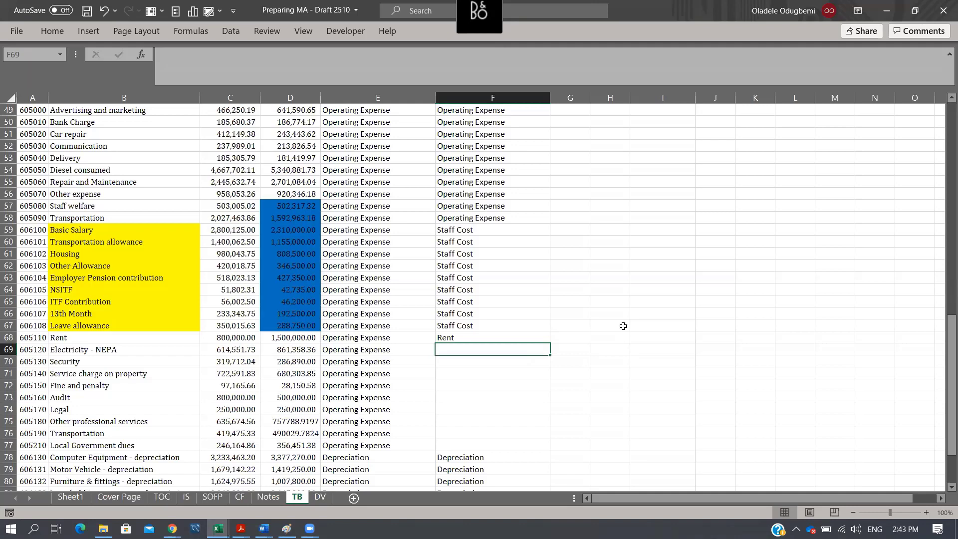
- Extend the mapping in F68 to Rent and property Expense and copy it into F69:F71
key("Up")
key("F2")
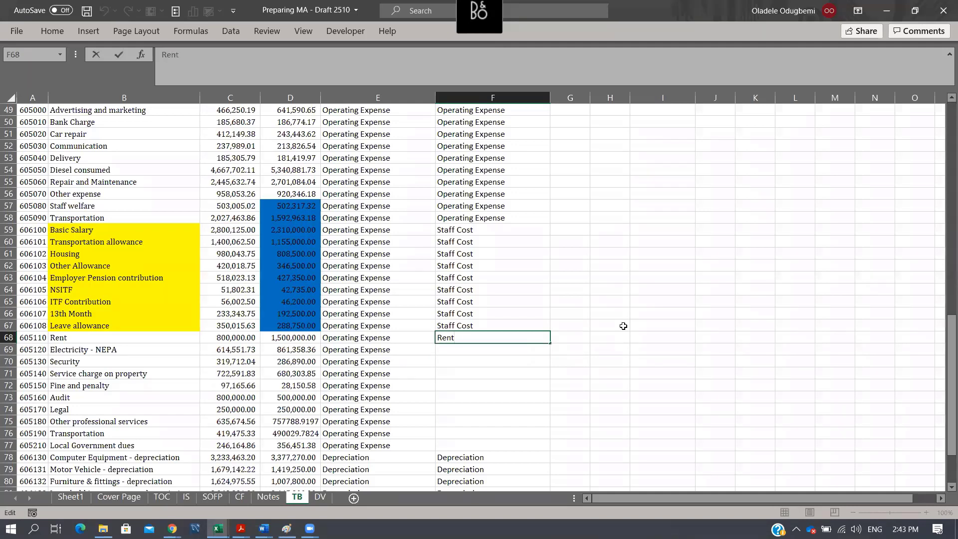
type("and property Expense")
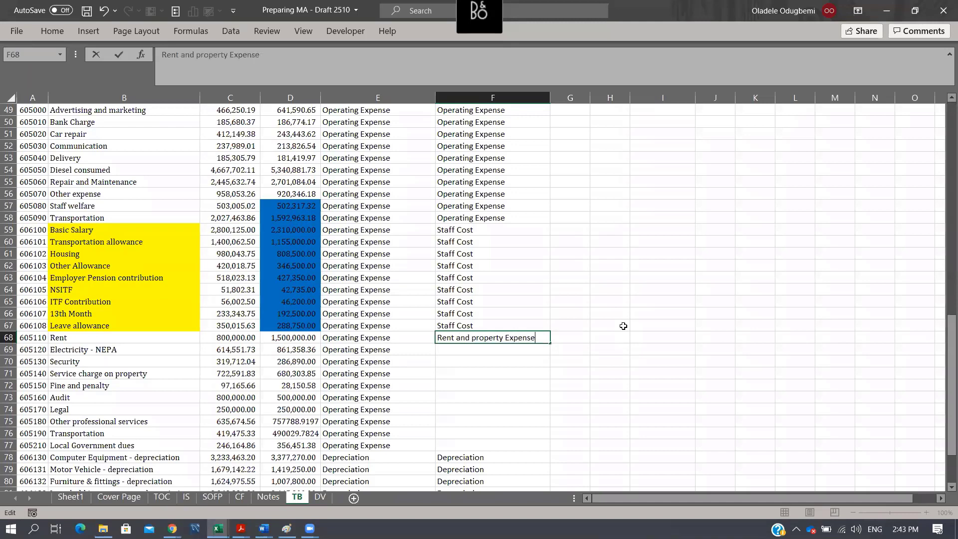
key("Return")
key("Up")
key("ctrl+c")
key("Down")
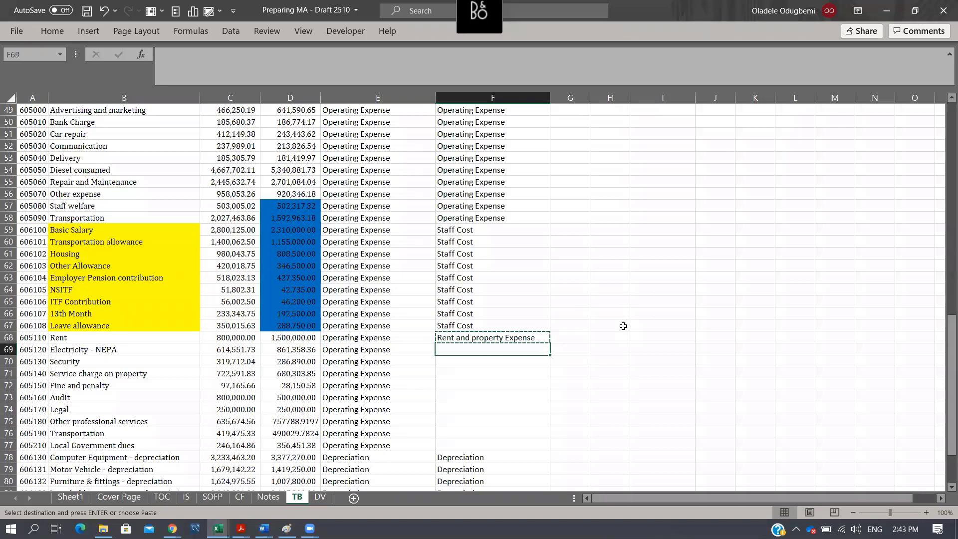
key("shift+Down")
key("shift+Down")
key("shift+Down")
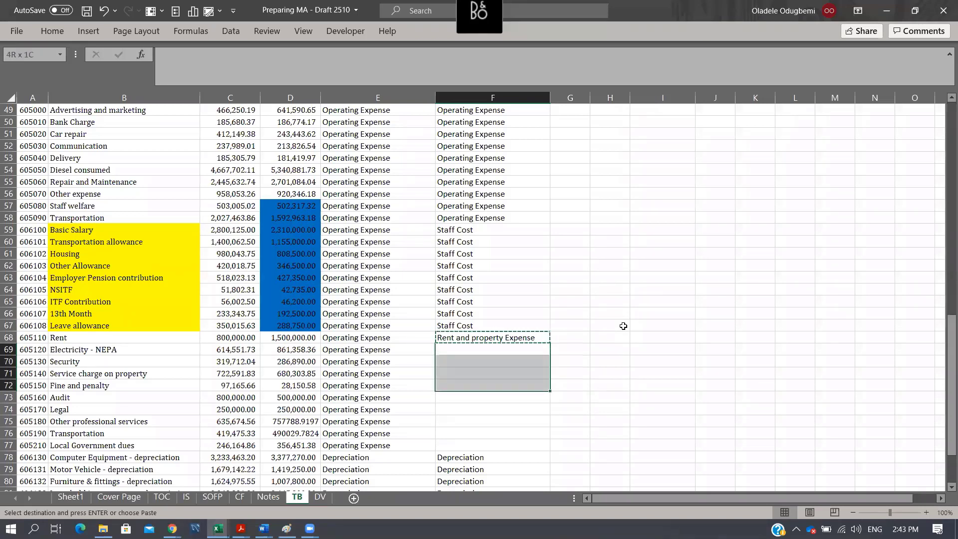
key("shift+Up")
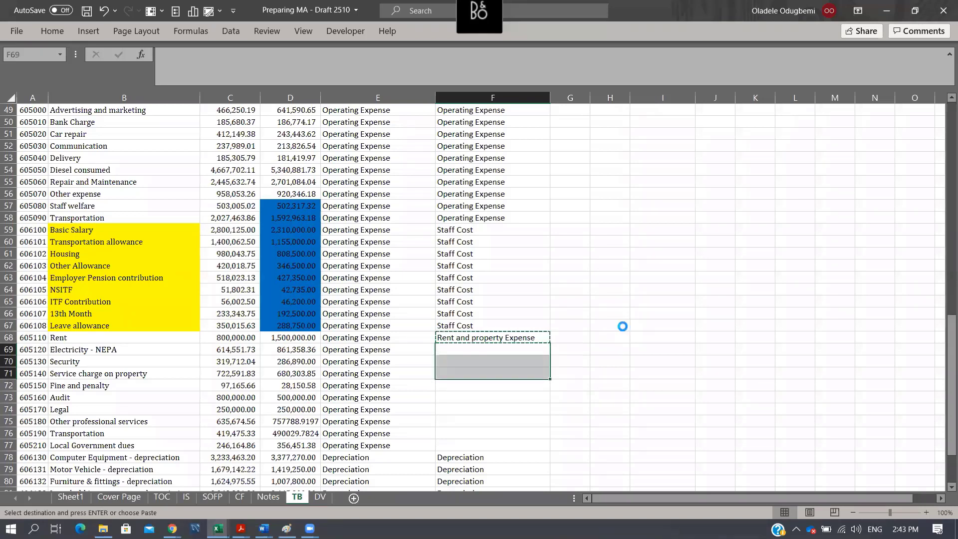
key("Return")
key("Up")
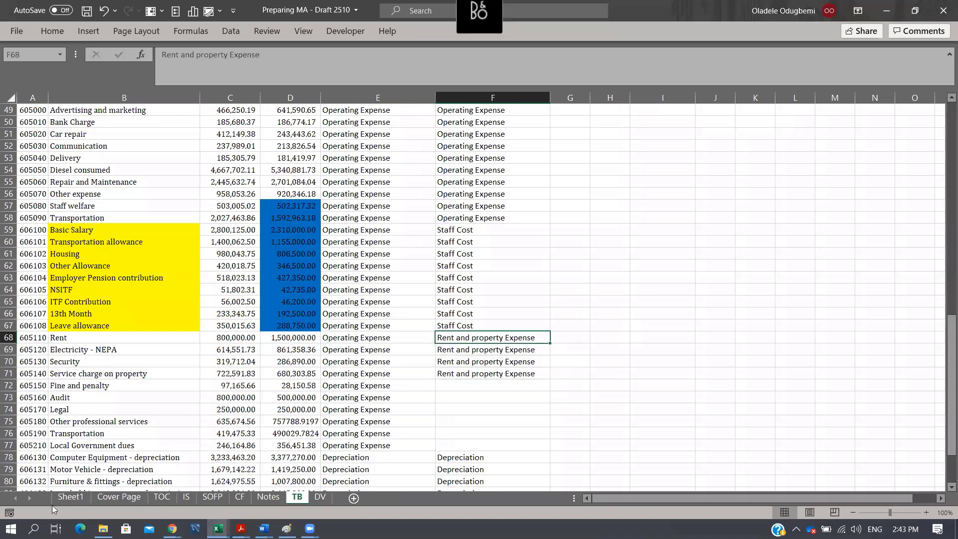
- Enter Other admin expense in F72 as the note mapping for Fine and penalty
left_click(113, 389)
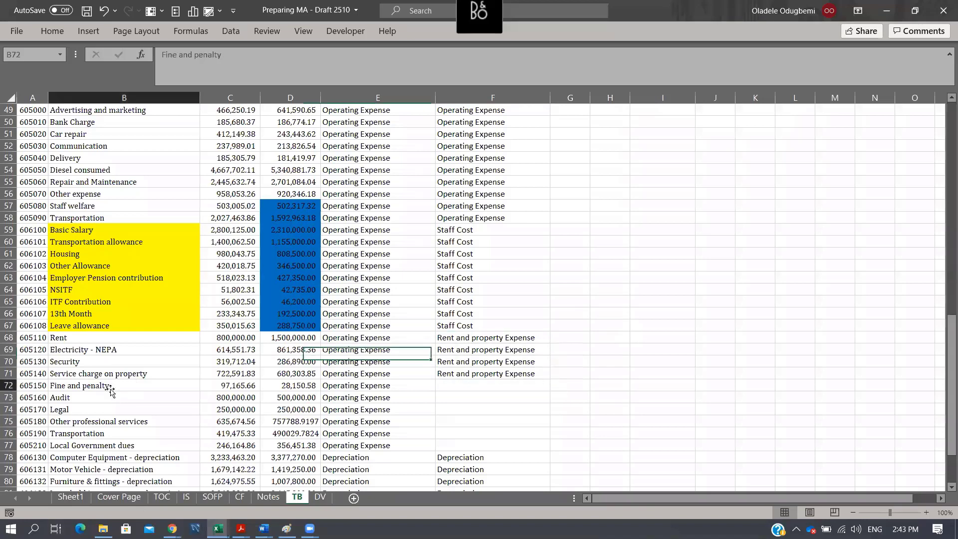
left_click(460, 385)
type("Other expesn")
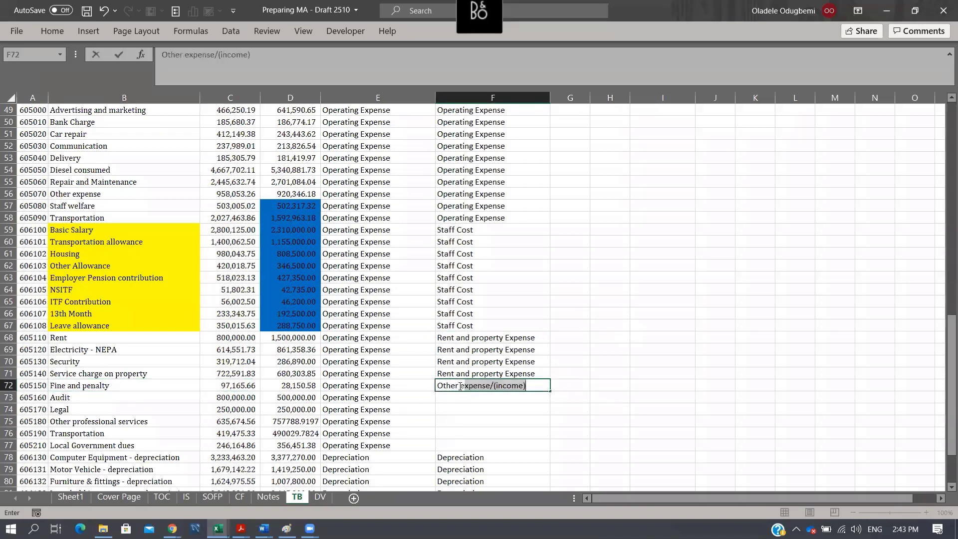
key("BackSpace")
key("BackSpace")
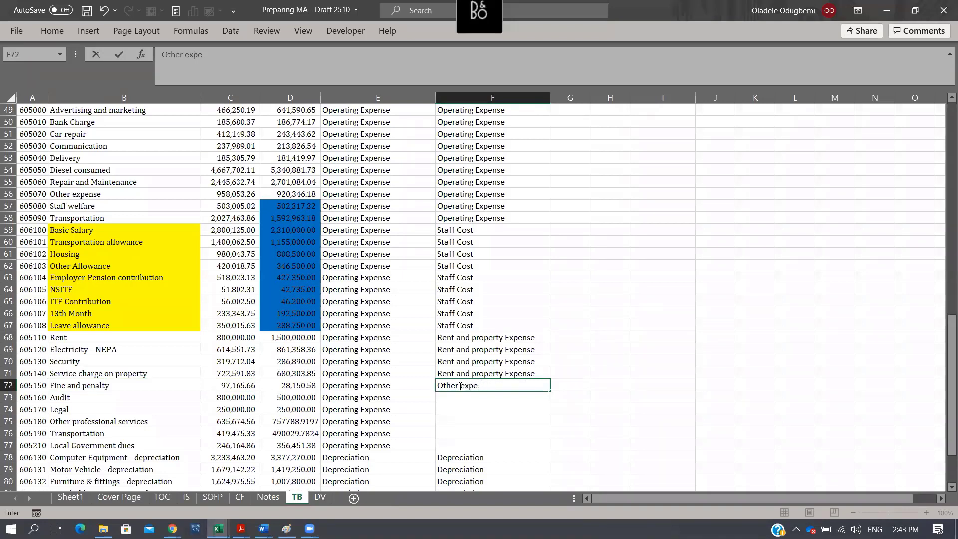
type("ns")
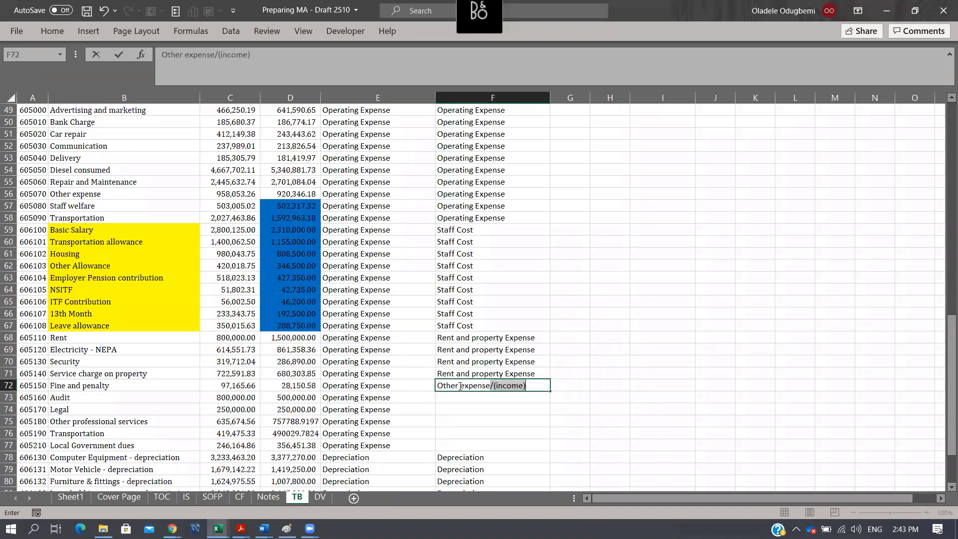
type("e")
key("Delete")
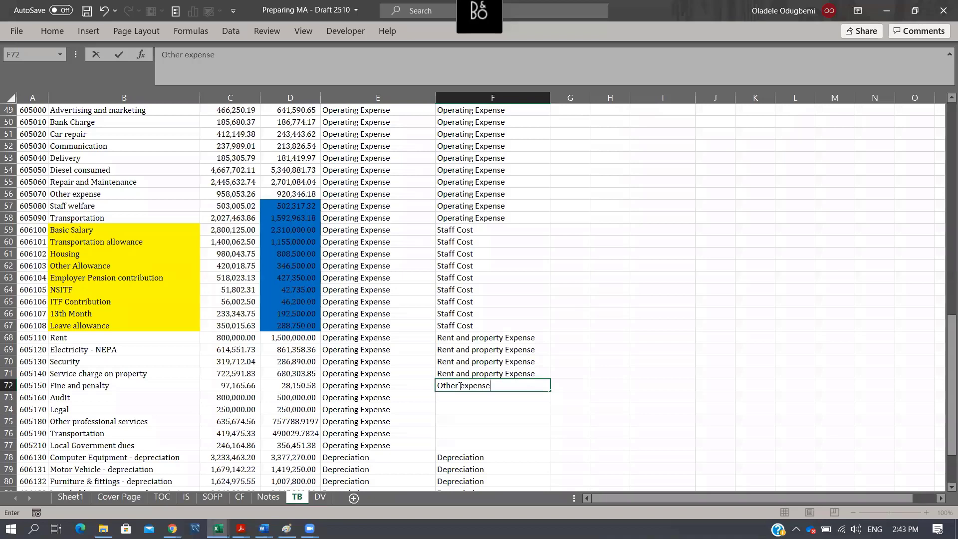
key("F2")
type("admin")
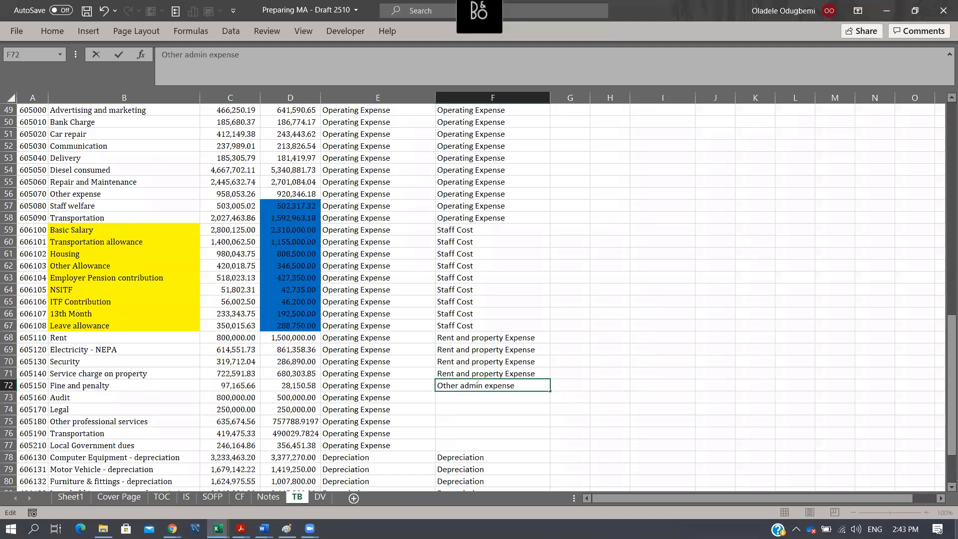
key("Return")
- Enter Professional Services in F73 as the note mapping for the Audit account
key("Left")
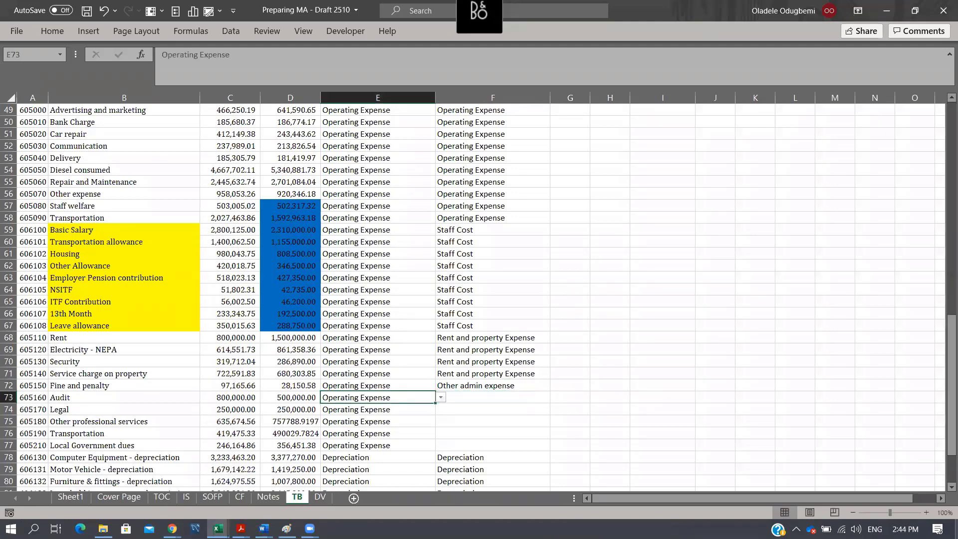
key("Left")
key("Left")
key("Left")
key("Left")
key("Right")
key("Left")
key("Right")
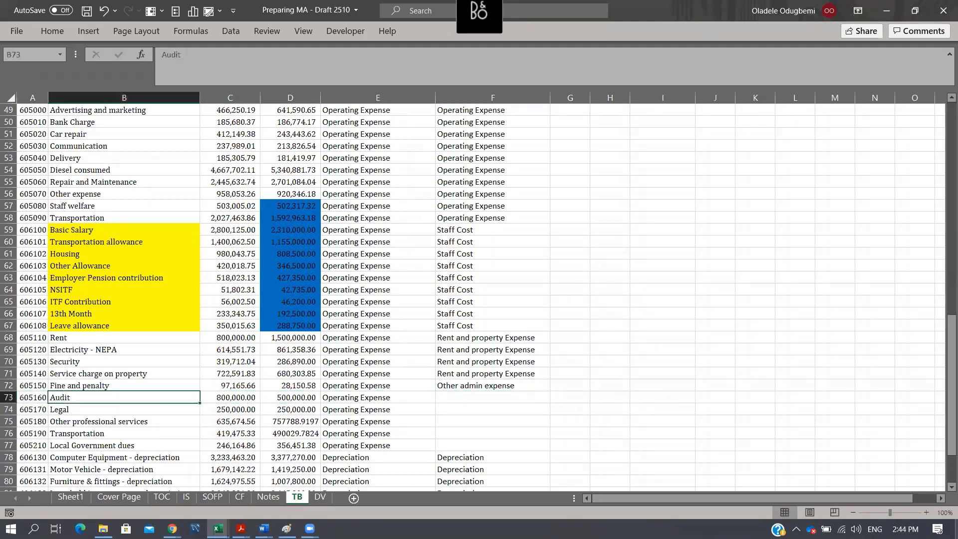
key("Right")
key("Right")
key("Right")
key("Right")
key("shift+Down")
key("shift+Down")
key("shift+Down")
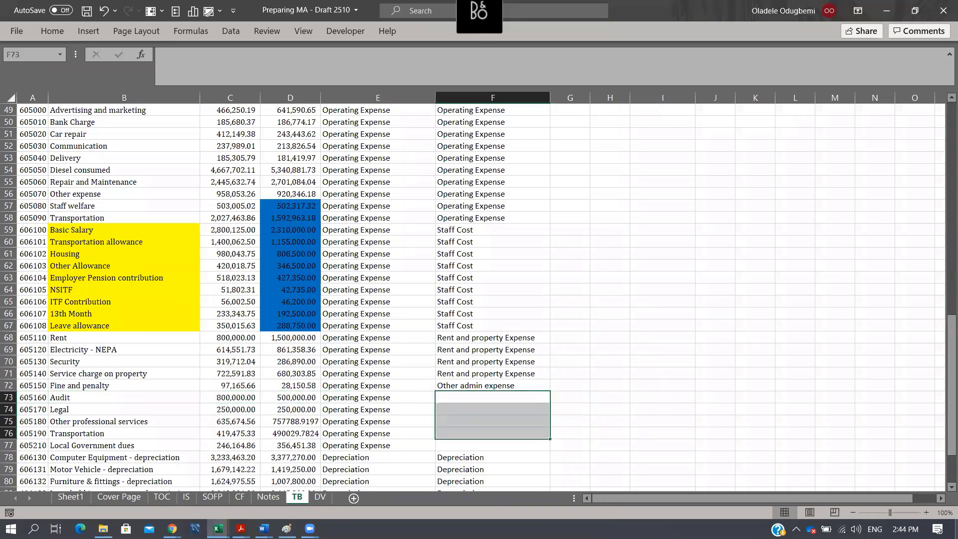
key("Right")
key("Left")
type("Prof")
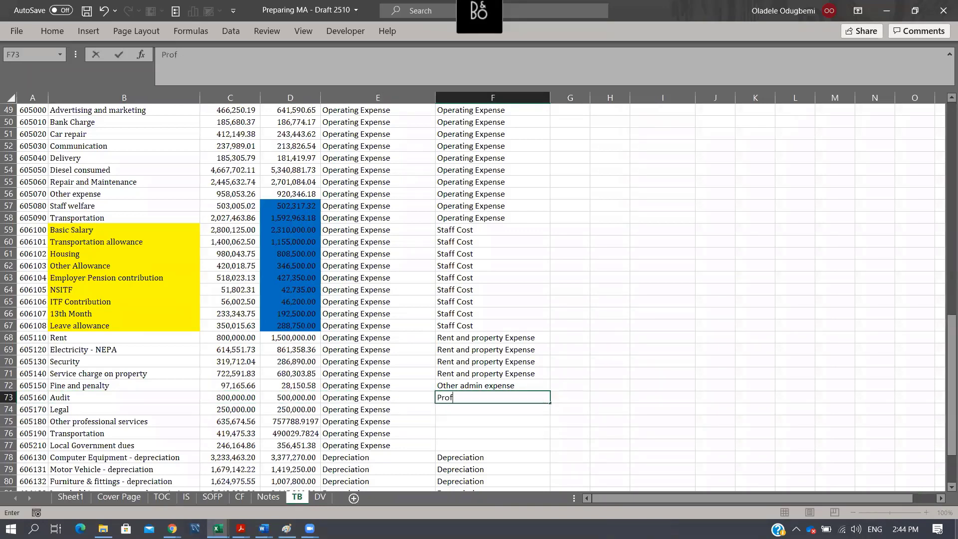
type("essional Services")
key("Return")
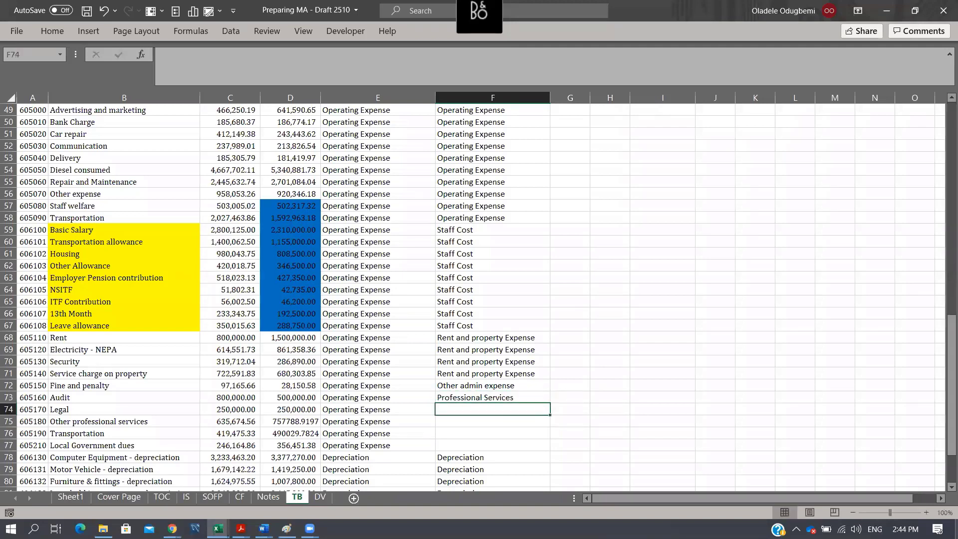
- Copy the Professional Services mapping from F73 into F74:F75 for Legal and Other professional services
key("Up")
key("ctrl+c")
key("Down")
key("shift+Down")
key("shift+Down")
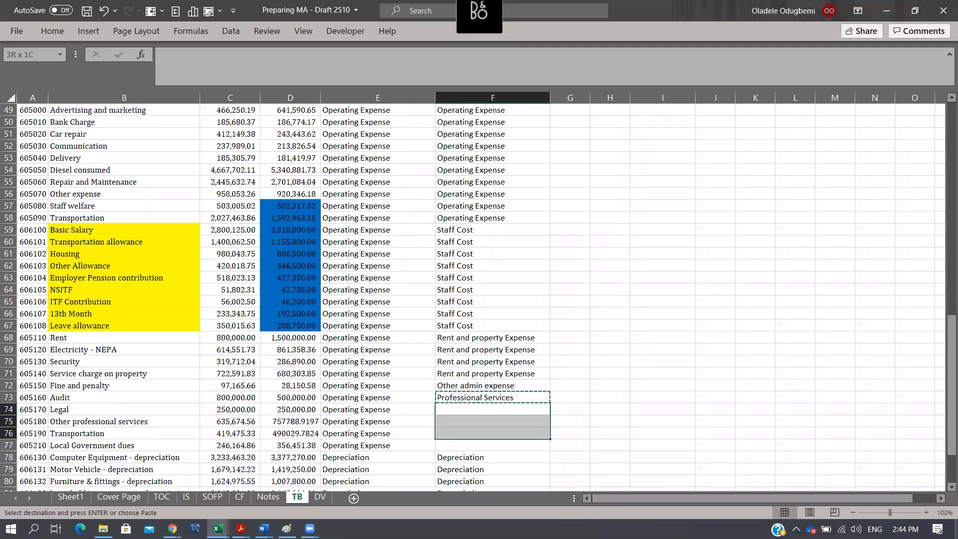
key("shift+Up")
key("shift+Down")
key("shift+Up")
key("Return")
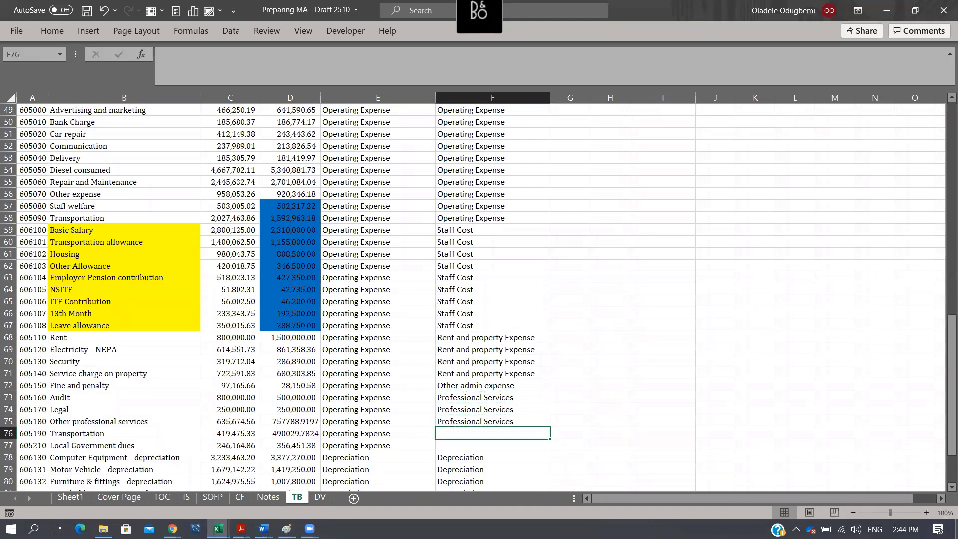
- Copy the Other admin expense mapping from F72 into F76:F77 for Transportation and Local Government dues
left_click(525, 390)
key("ctrl+c")
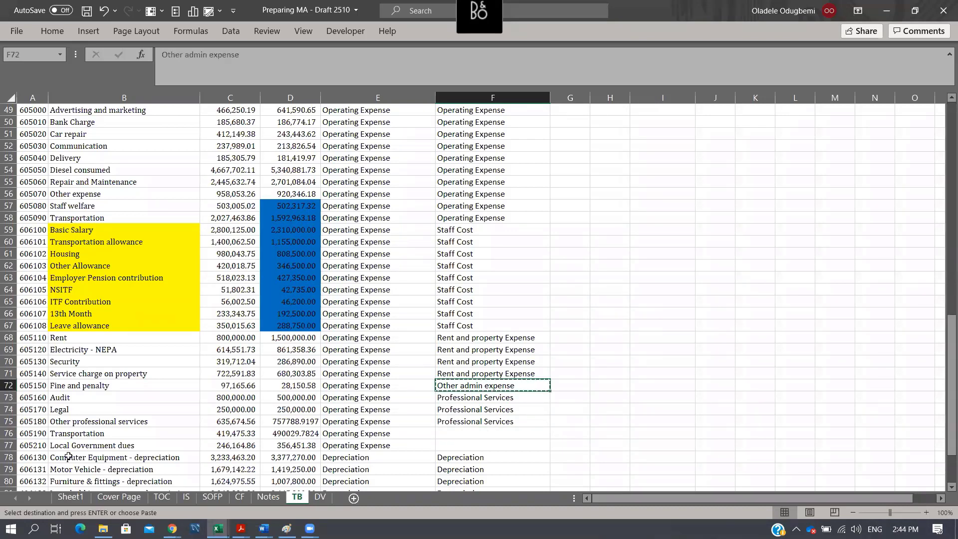
left_click(75, 424)
left_click(94, 433)
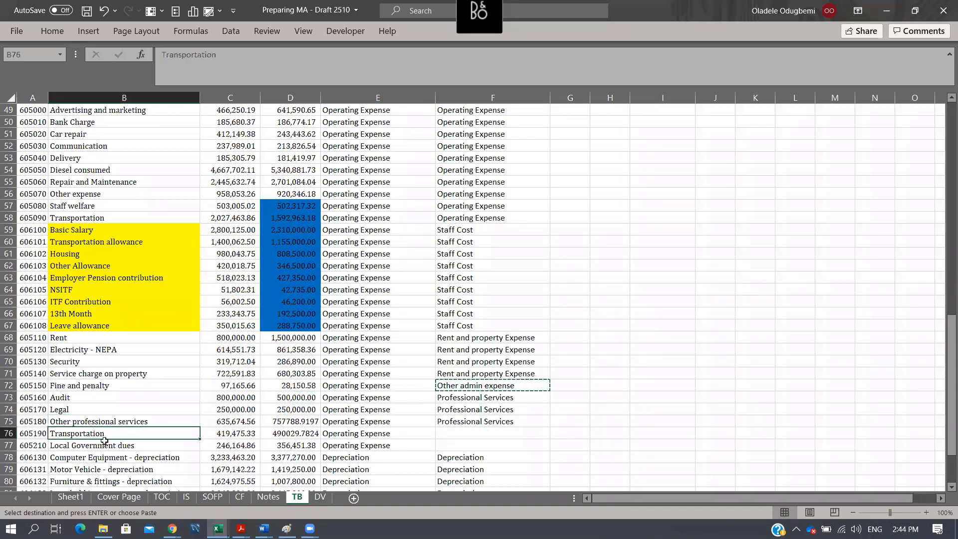
left_click(104, 442)
left_click_drag(439, 430, 460, 443)
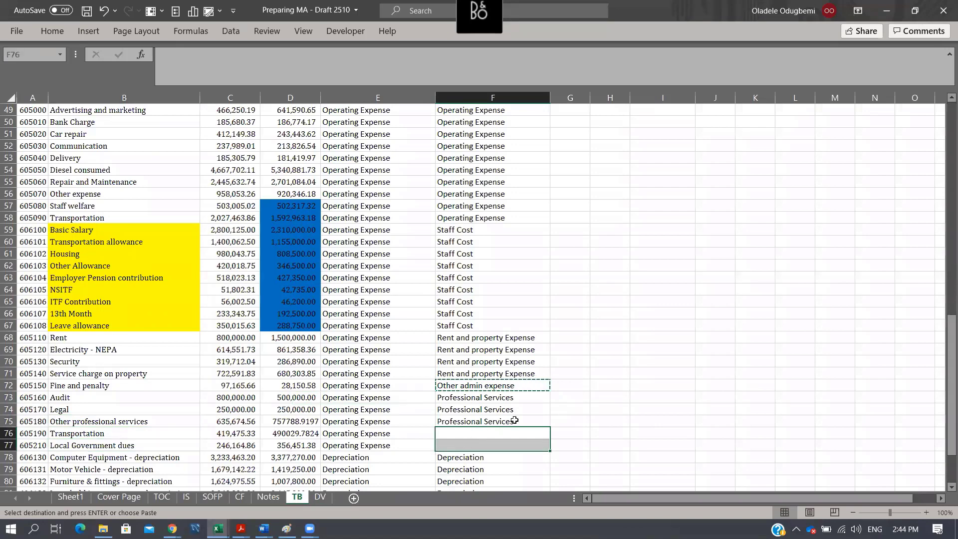
key("ctrl+v")
- Copy the Staff Cost mapping from F59 into F58 for the Transportation account
scroll(473, 342, "up", 3)
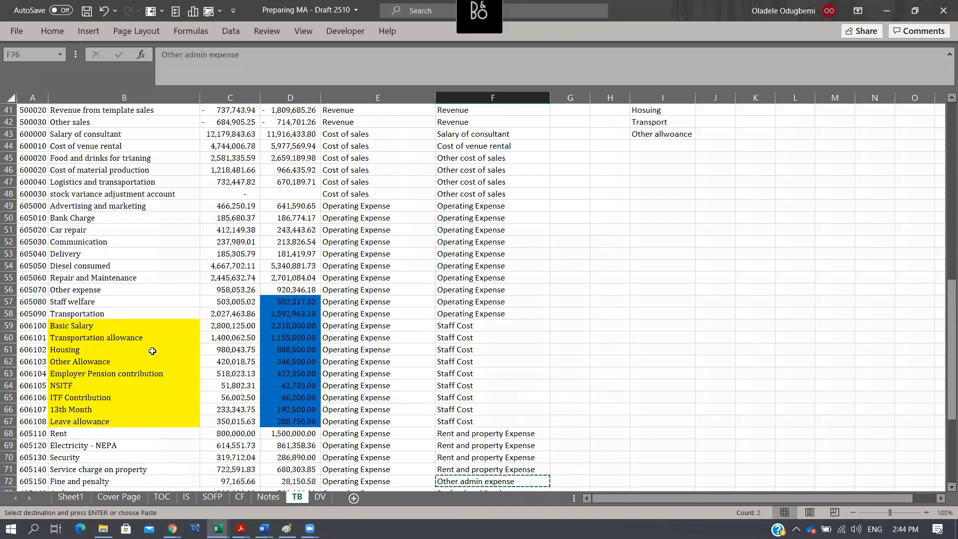
left_click(83, 295)
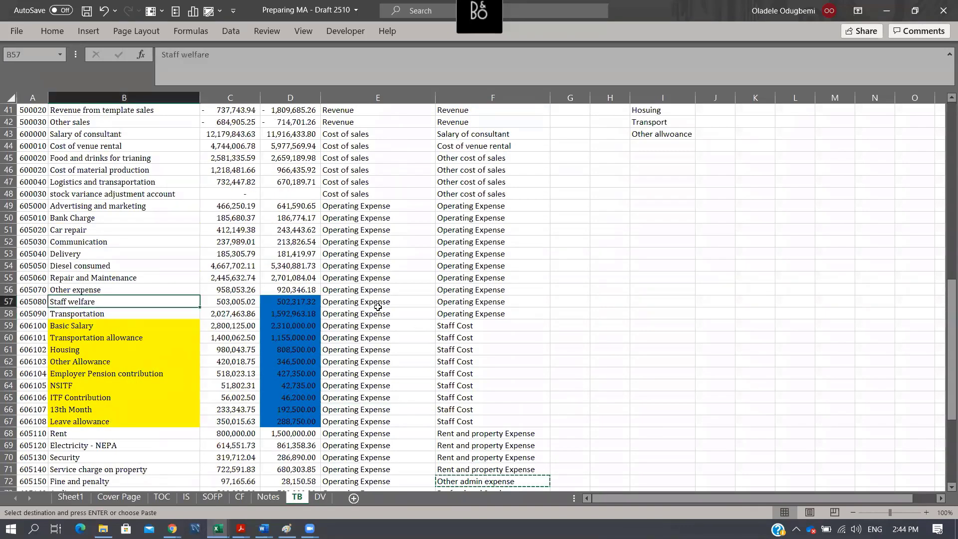
left_click(378, 312)
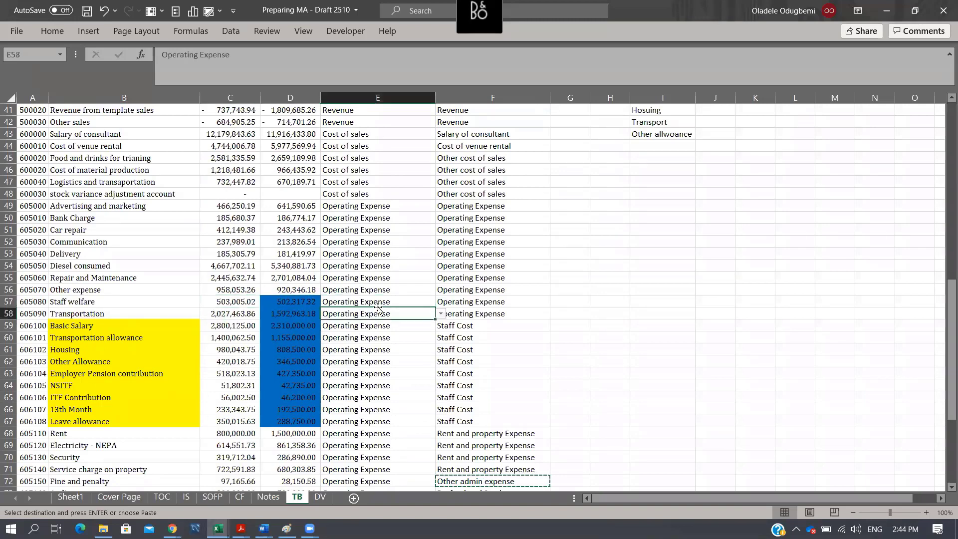
key("Down")
key("Down")
key("Up")
key("Right")
key("ctrl+c")
key("Up")
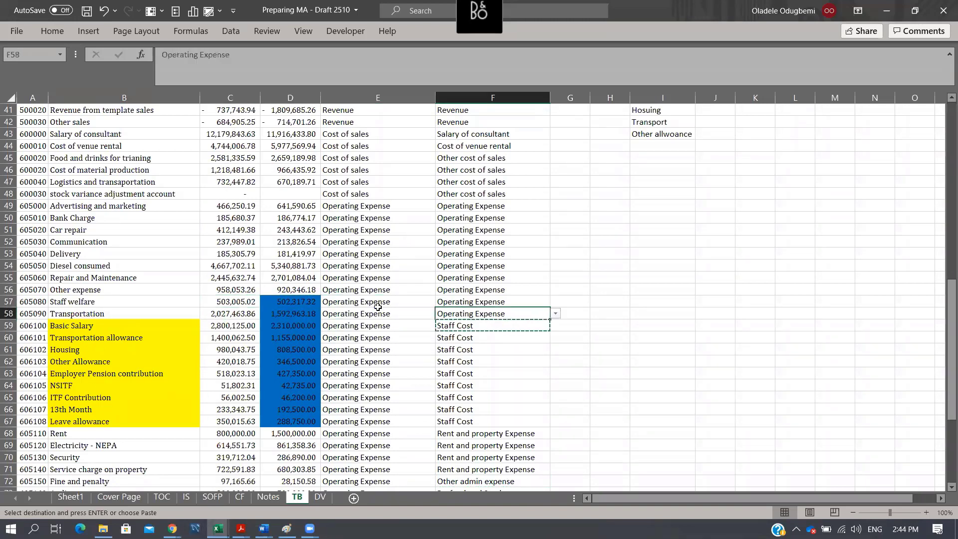
key("Return")
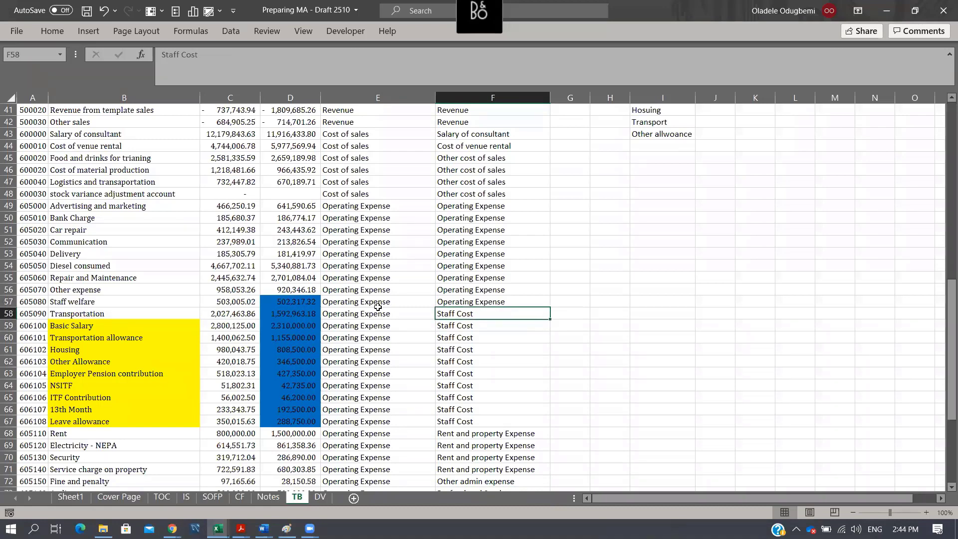
key("Right")
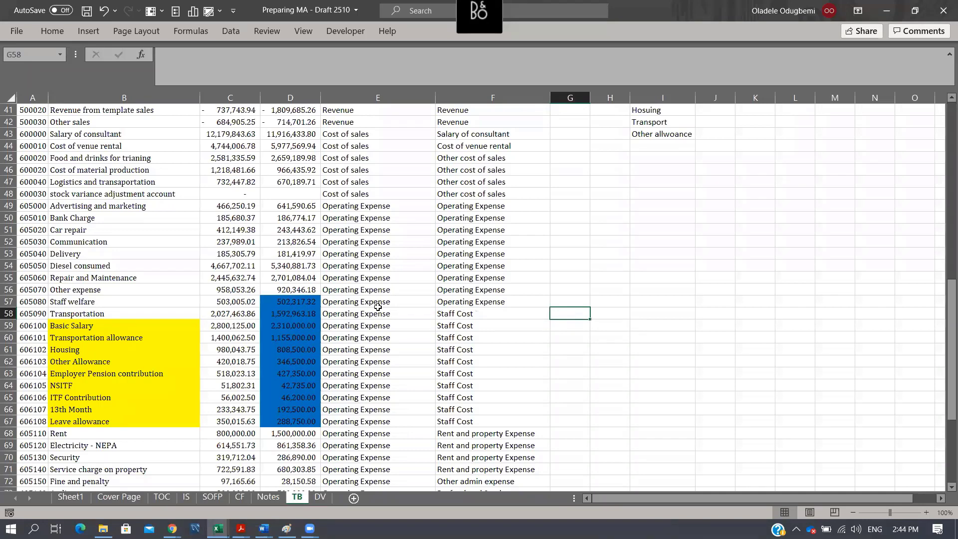
- Enter Travelling expenses in F58 as the note mapping for Transportation
key("Left")
type("T")
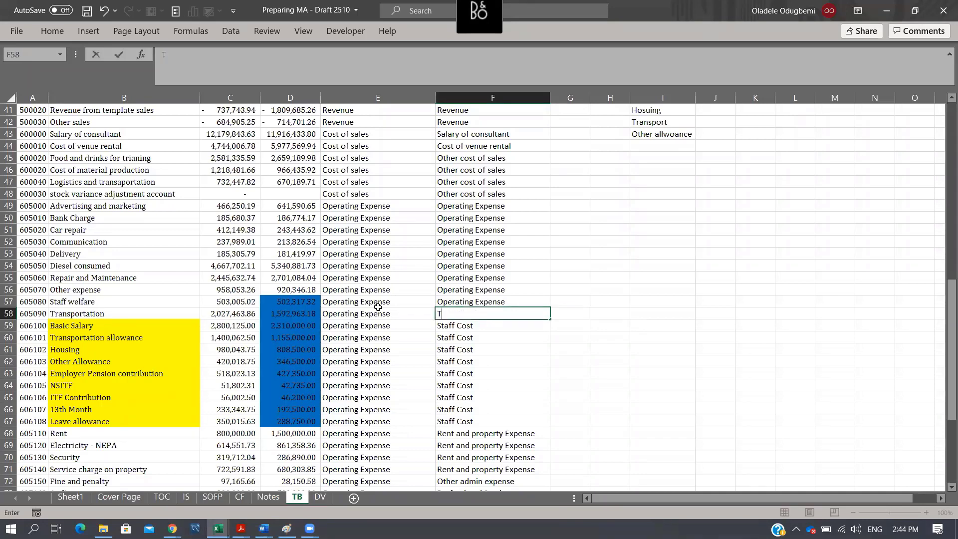
type("ravelliong")
key("BackSpace")
key("BackSpace")
type("ng expenses")
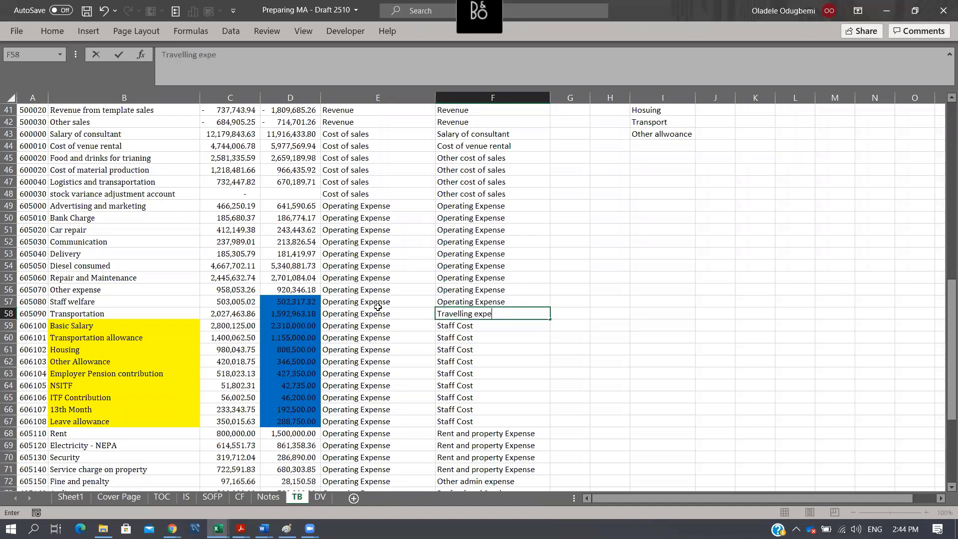
key("Return")
- Copy the Staff Cost mapping from F59 into F57 for Staff welfare
key("Up")
key("Up")
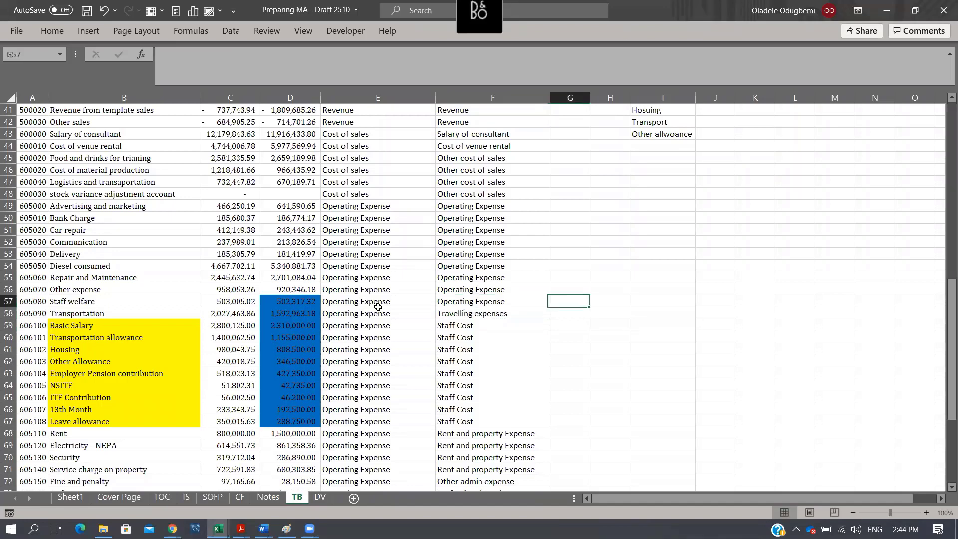
key("Down")
key("Down")
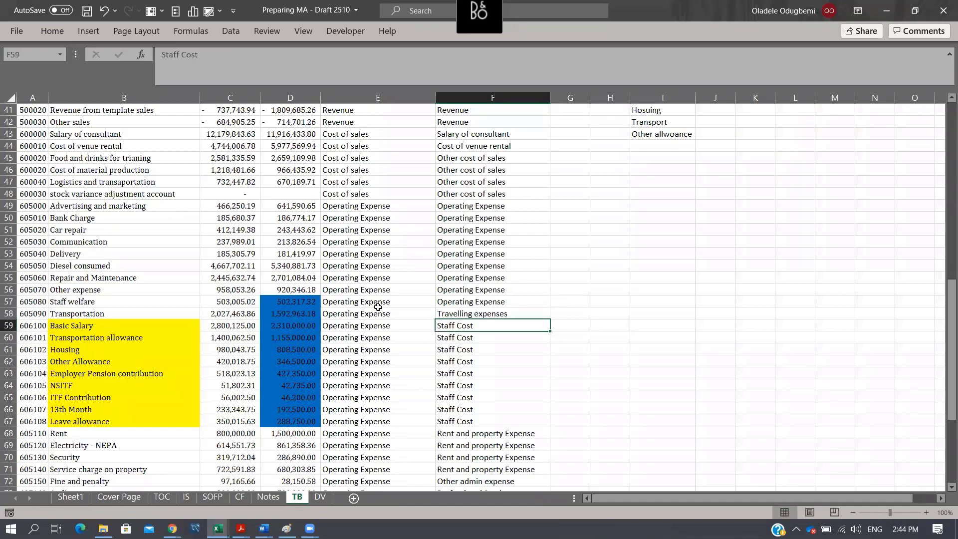
key("ctrl+c")
key("Up")
key("Up")
key("Return")
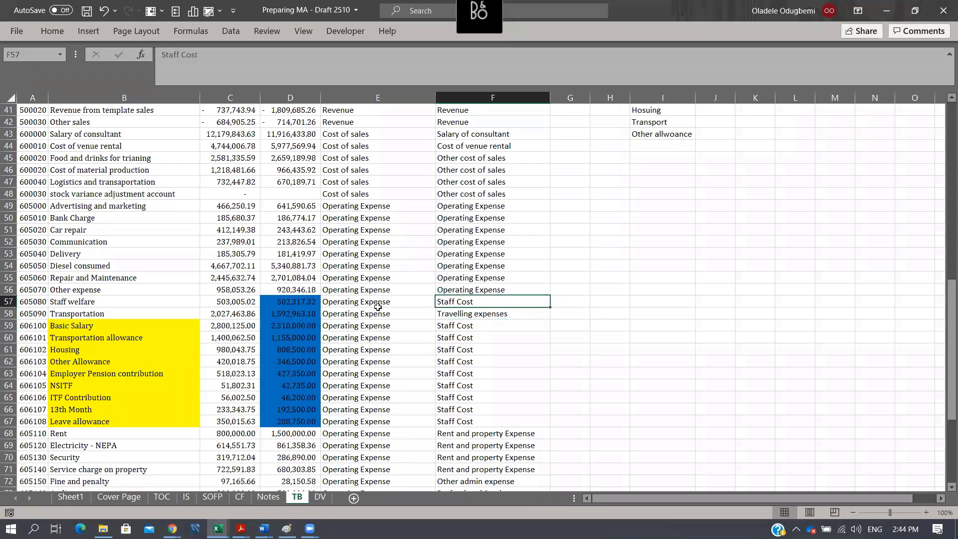
key("Up")
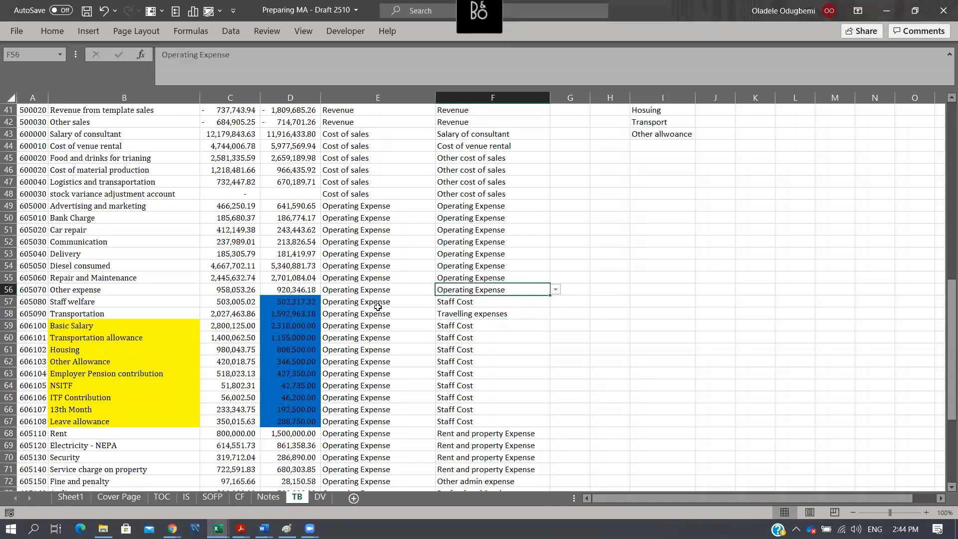
- Copy the Other admin expense mapping from F72 into F50 for Bank Charge
scroll(490, 304, "down", 3)
left_click(478, 387)
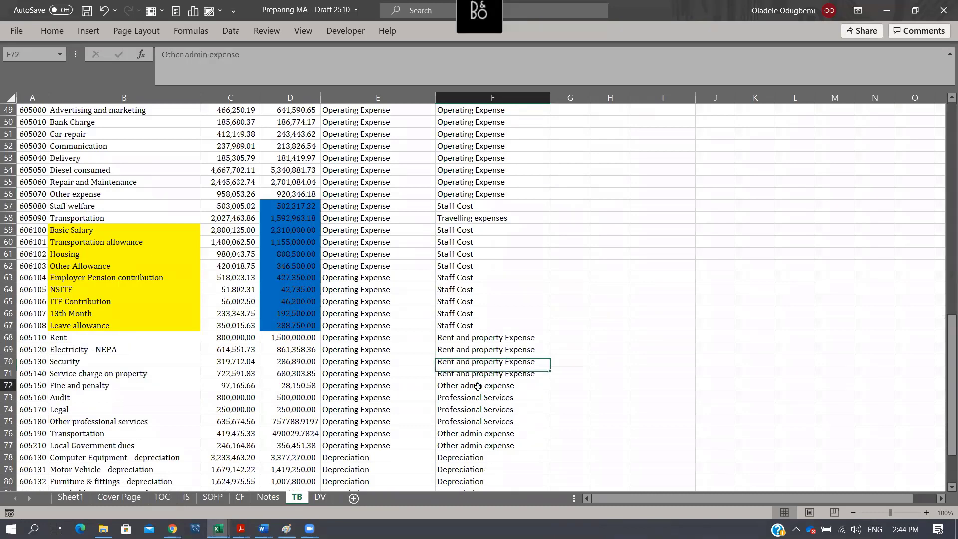
key("ctrl+c")
scroll(488, 235, "up", 4)
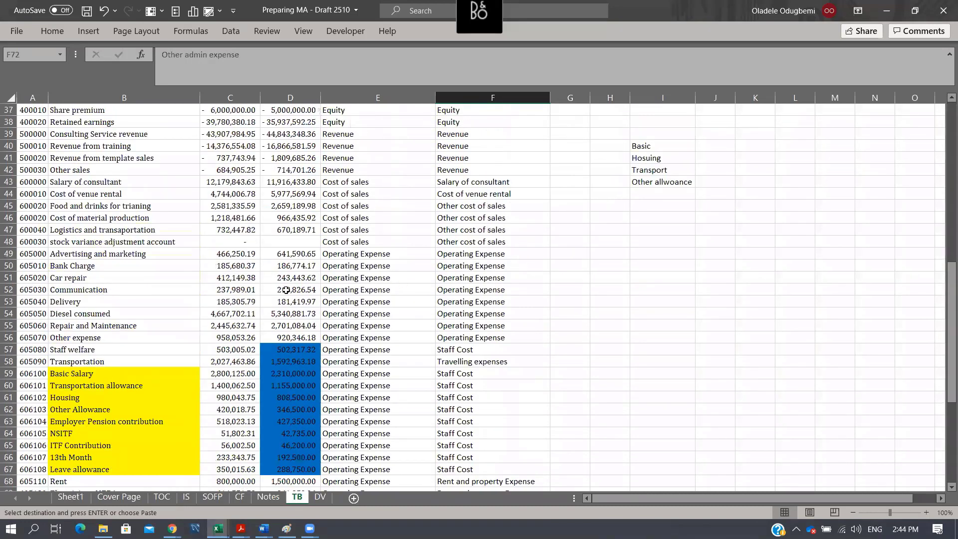
left_click(85, 265)
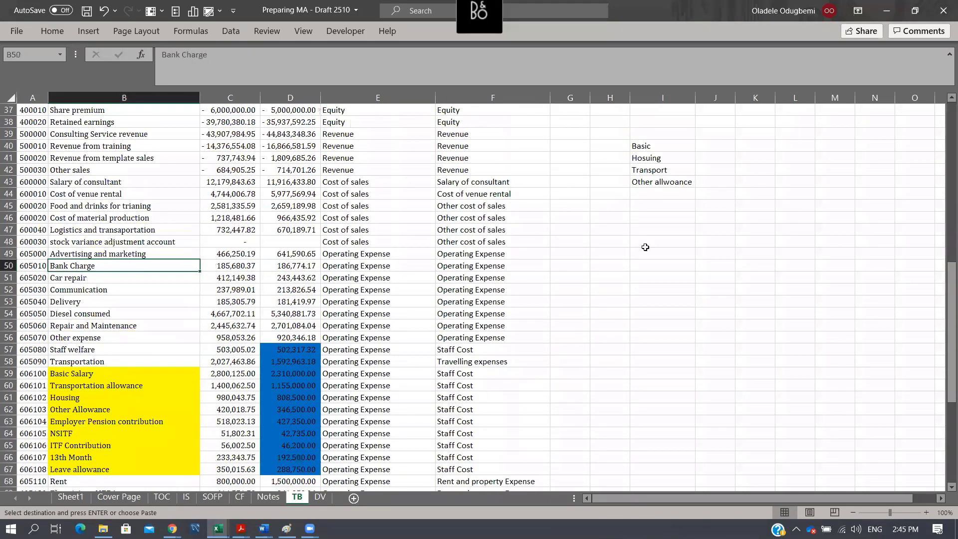
left_click(492, 265)
key("ctrl+v")
- Copy the account name Advertising and marketing from B49 into F49 as its note mapping
key("Up")
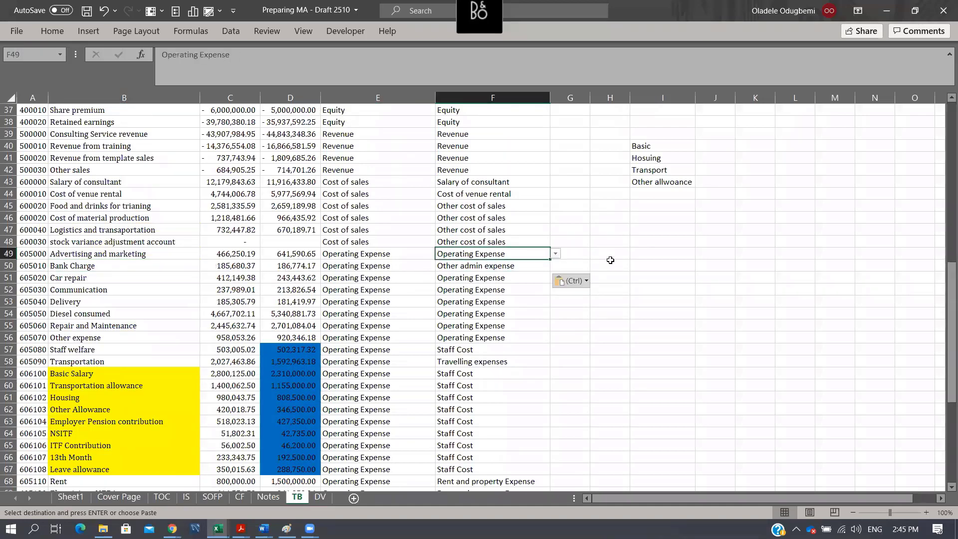
key("Right")
key("Left")
key("Left")
key("Left")
key("Left")
key("Left")
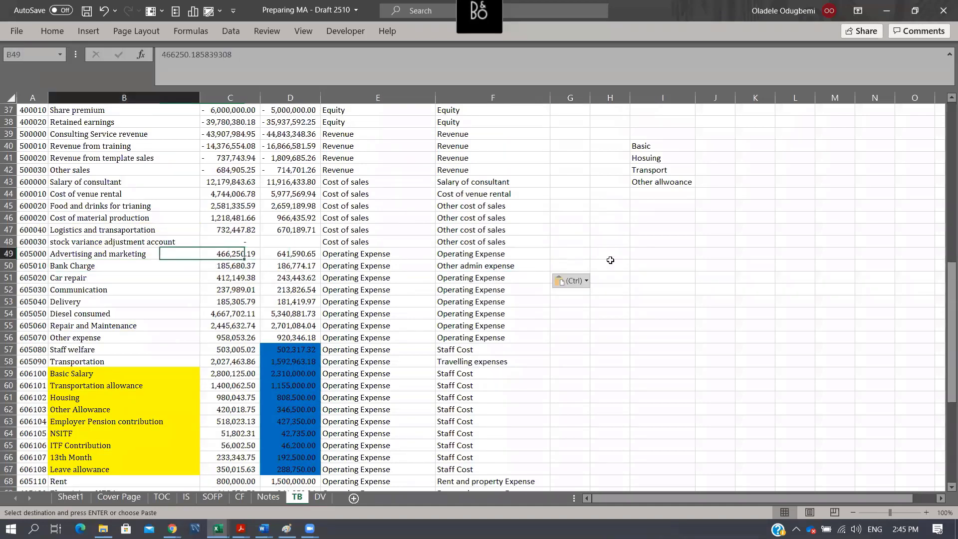
key("ctrl+c")
key("Right")
key("Right")
key("Right")
key("Right")
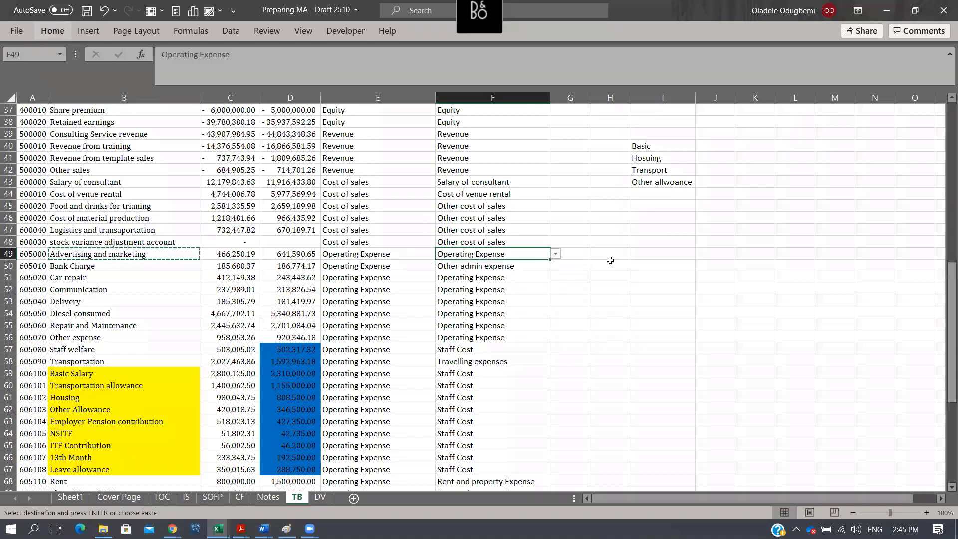
key("ctrl+v")
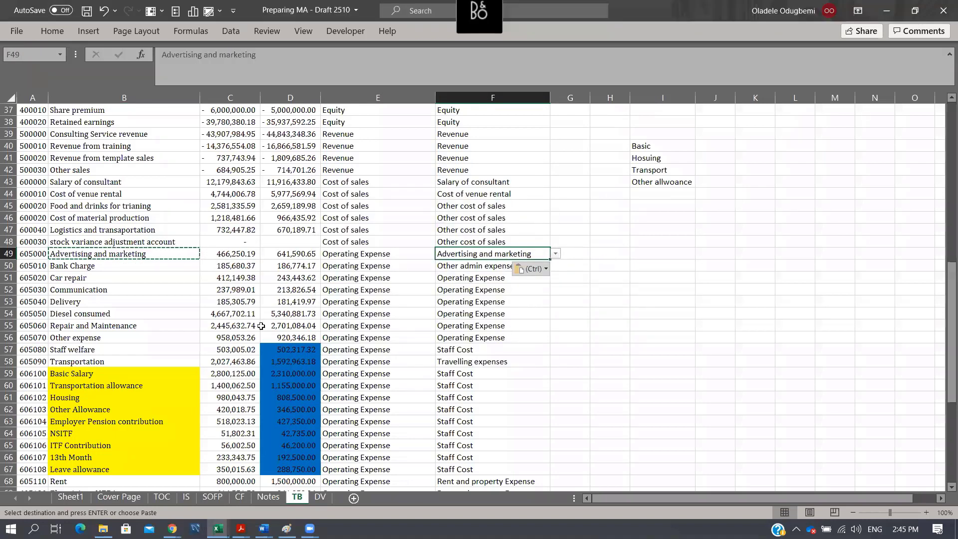
- Copy the Rent and property Expense mapping from F68 into F54 for Diesel consumed
left_click(76, 278)
left_click(102, 291)
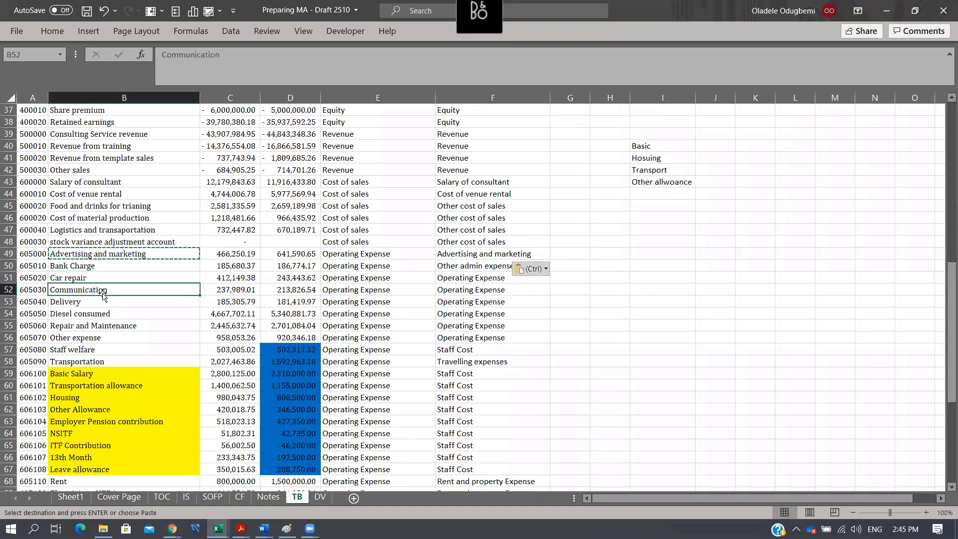
left_click(101, 303)
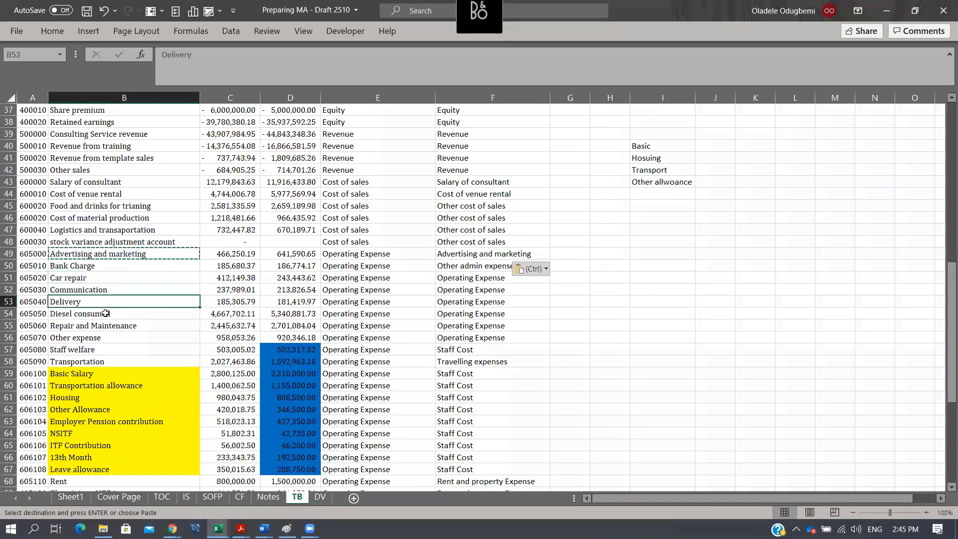
left_click(105, 314)
scroll(488, 397, "down", 2)
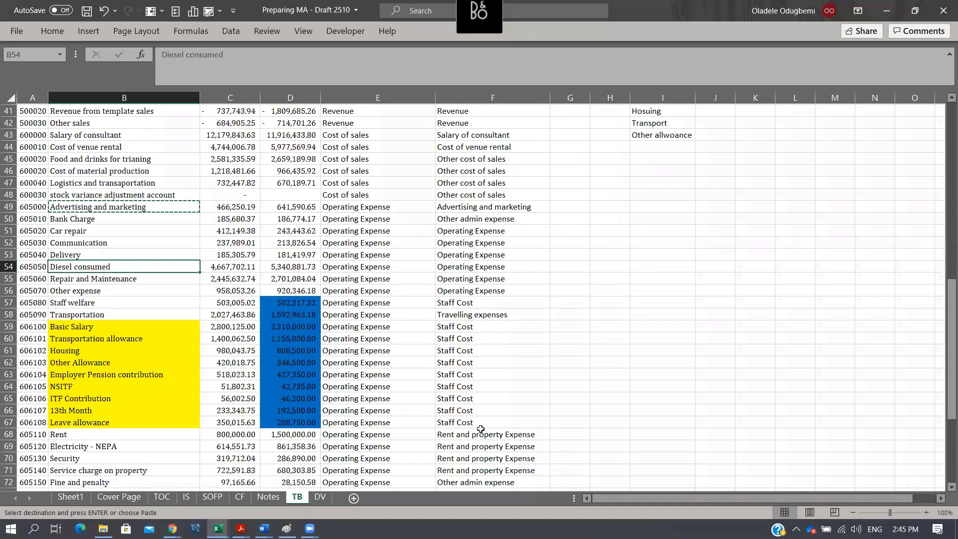
left_click(489, 433)
key("ctrl+c")
left_click(112, 255)
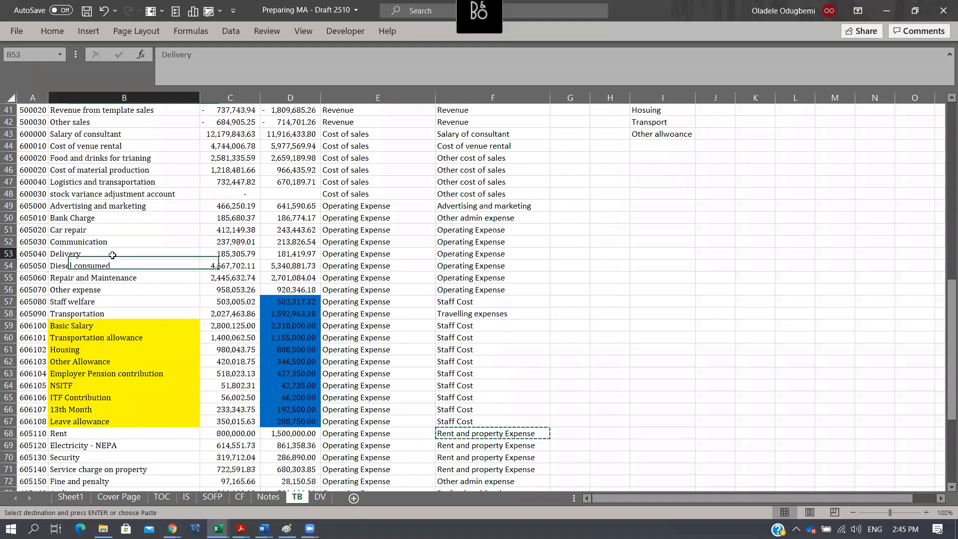
key("Down")
key("Right")
key("Right")
key("Right")
key("Right")
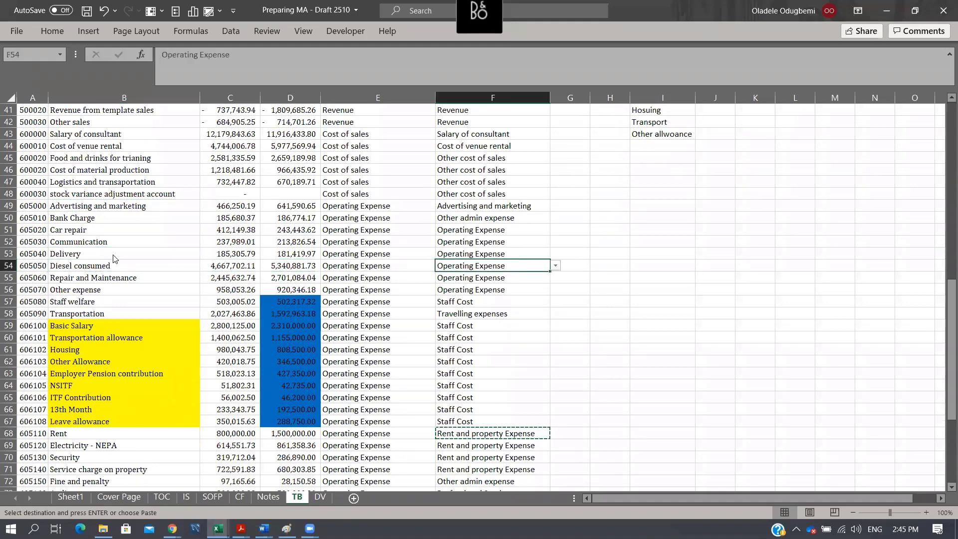
key("ctrl+v")
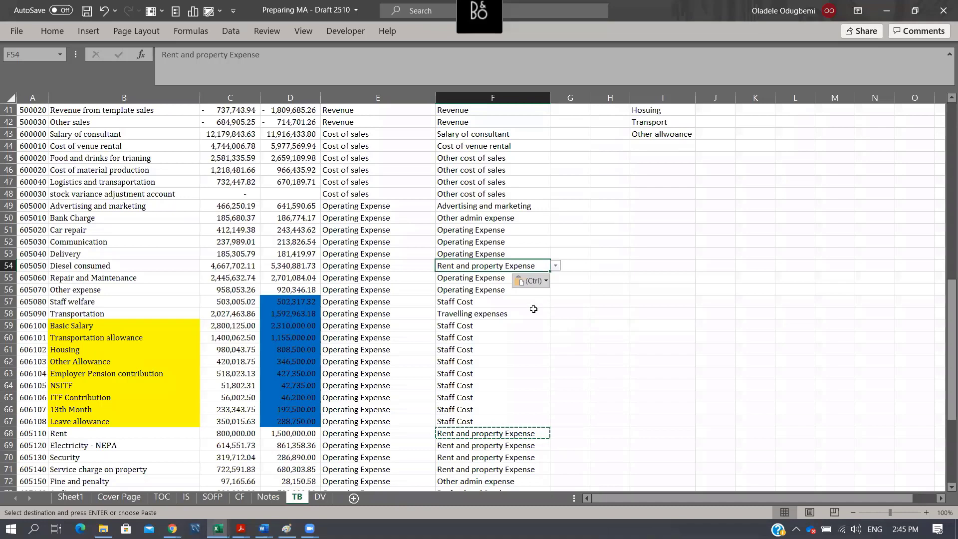
- Copy the Other admin expense mapping from F72 into F52:F53 for Communication and Delivery using Paste Special
left_click(521, 227)
key("Down")
key("Down")
key("Down")
key("Down")
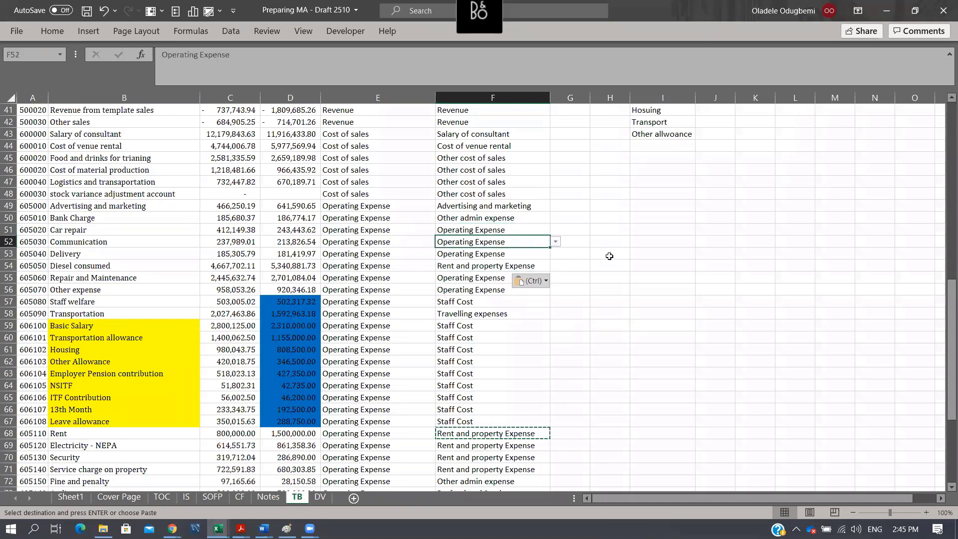
left_click(465, 470)
left_click(465, 480)
key("ctrl+c")
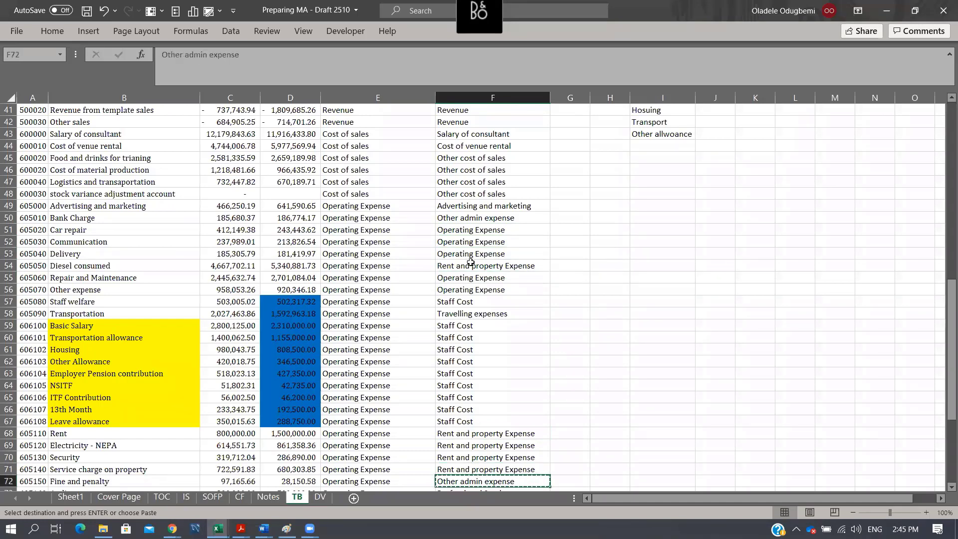
left_click(471, 255)
left_click(538, 237)
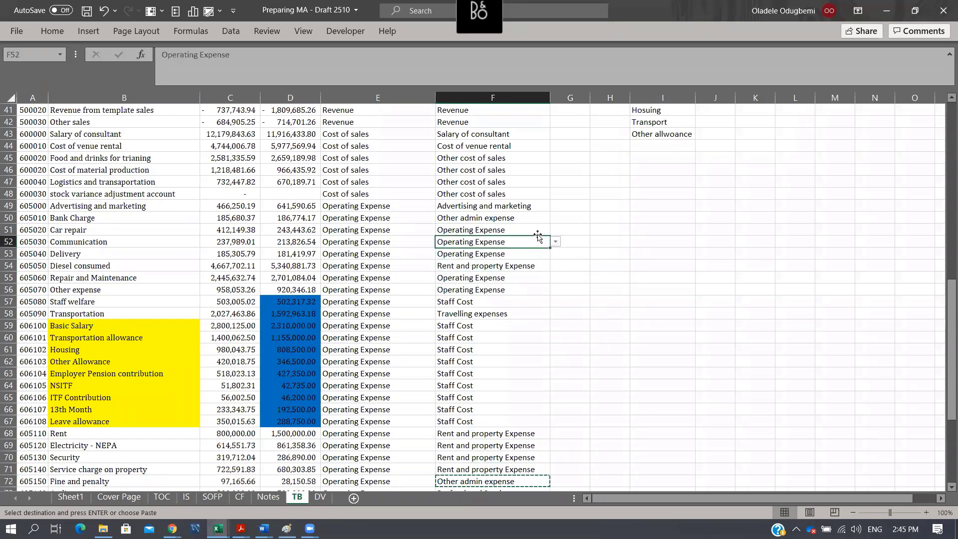
key("shift+Down")
key("alt")
key("e")
key("s")
key("Return")
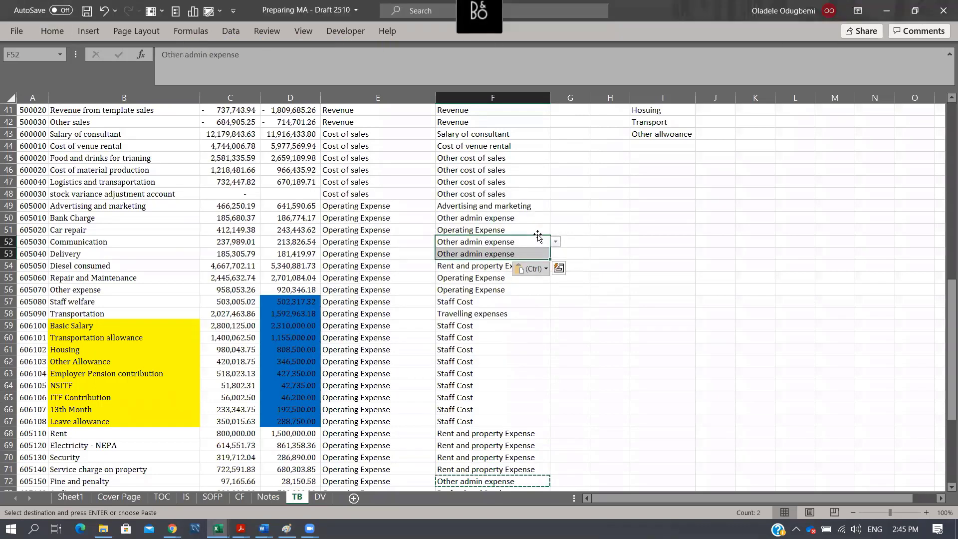
- Enter "Repairs and miantenance" in F51 as the note mapping for Car repair
key("Up")
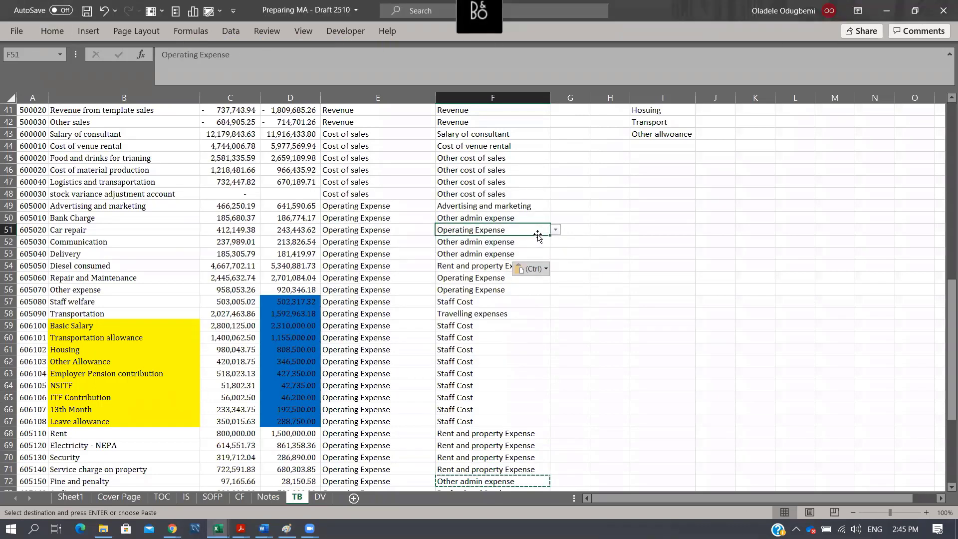
key("Right")
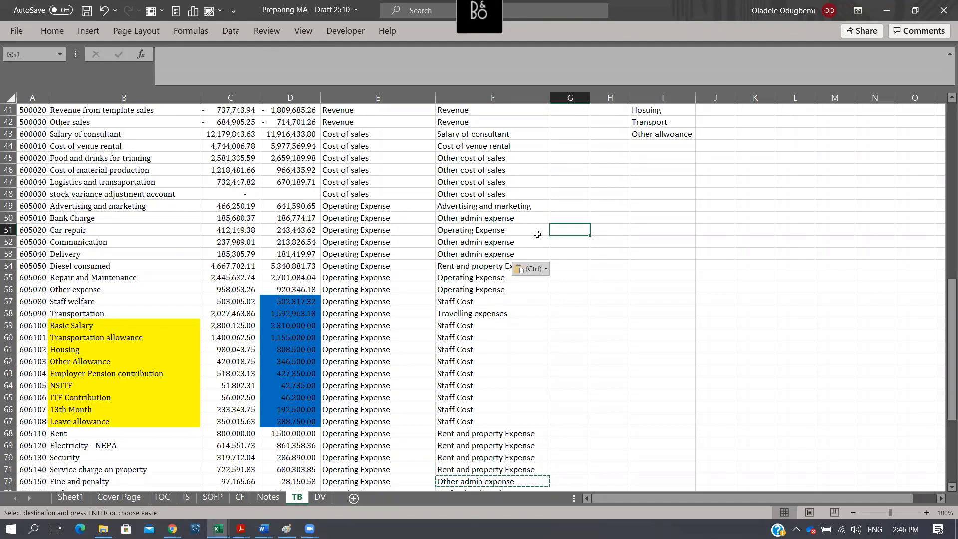
key("Right")
key("Left")
key("Left")
key("Right")
key("ctrl+c")
key("Left")
type("Re")
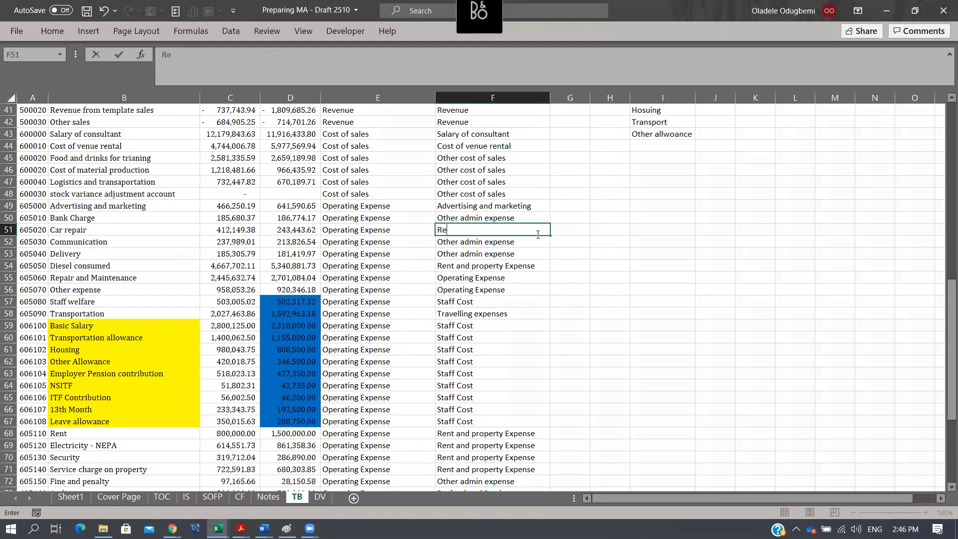
type("pairs and miantenance")
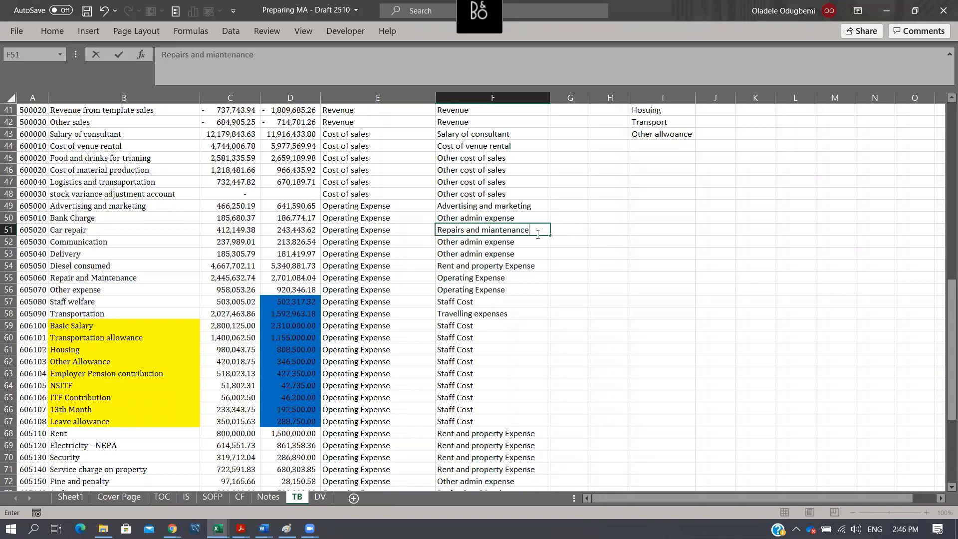
key("Return")
- Review the column F note mappings across the trial balance, including the payable accounts in rows 26 and 27
key("Up")
key("Up")
key("Down")
key("Down")
key("Down")
key("Down")
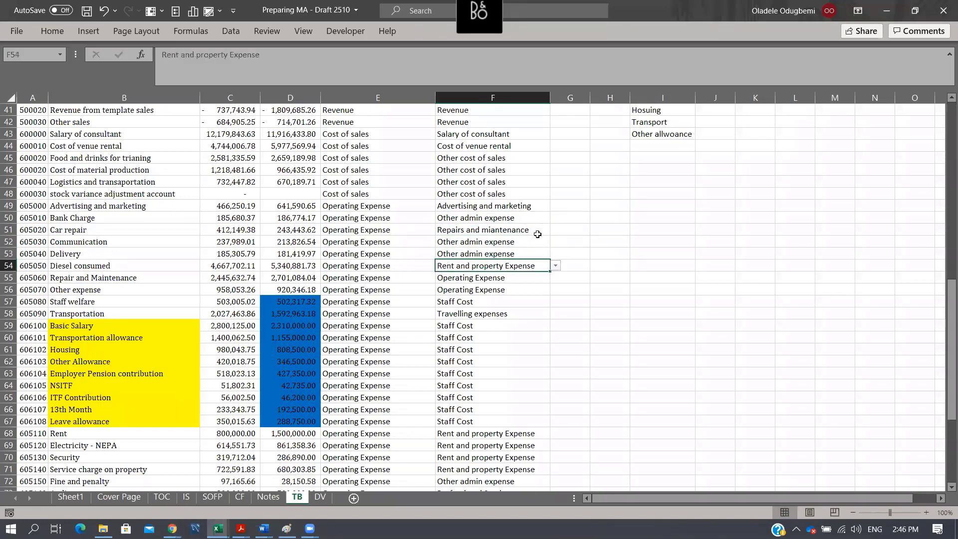
key("Up")
key("Up")
key("Up")
key("Up")
key("Up")
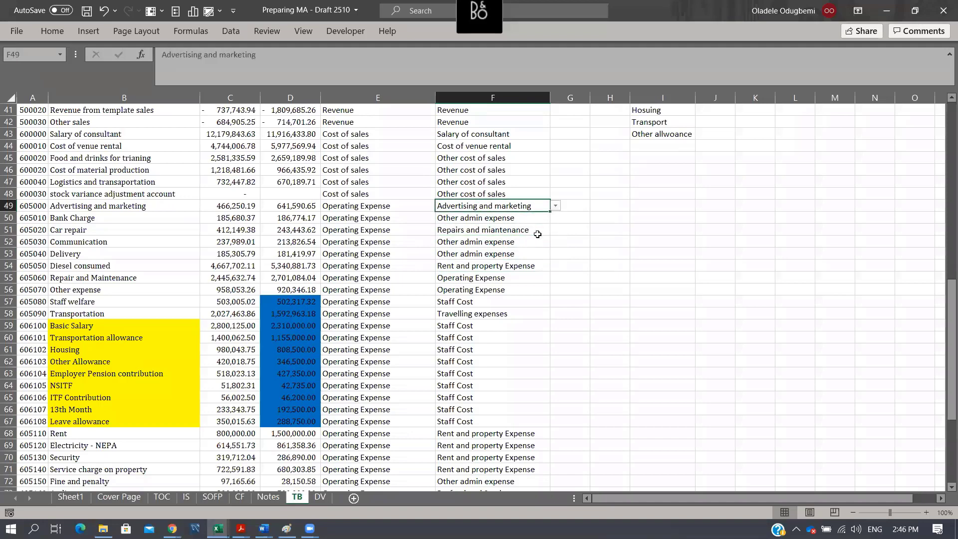
scroll(555, 245, "down", 5)
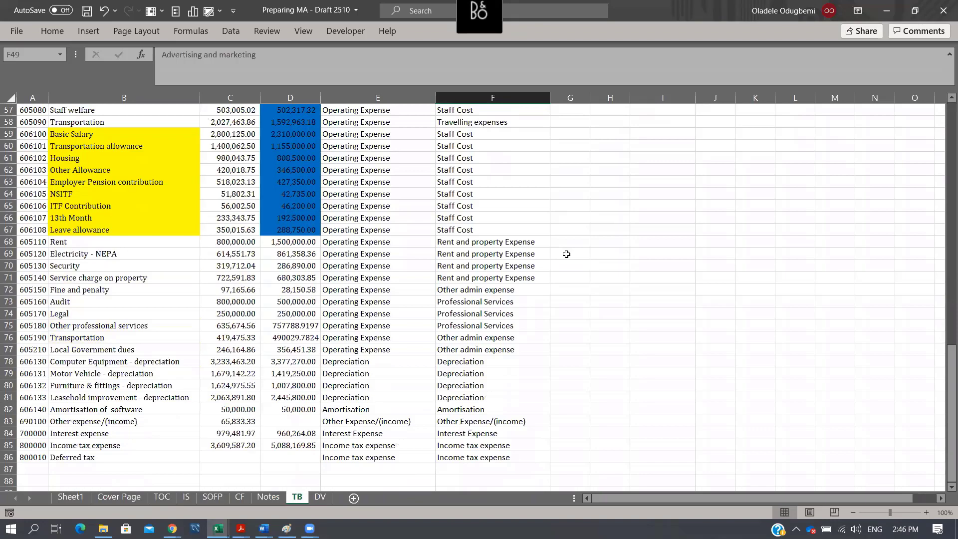
scroll(561, 207, "up", 8)
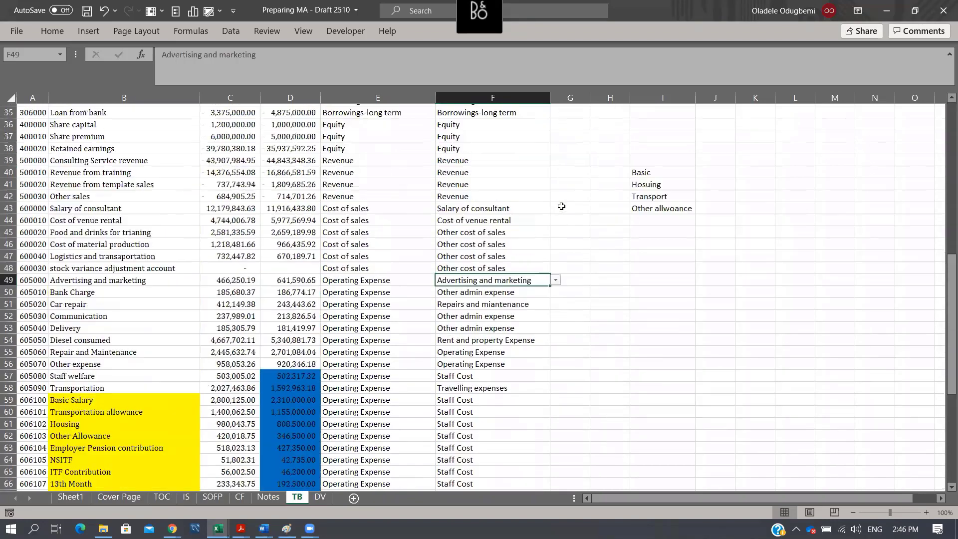
scroll(562, 206, "up", 7)
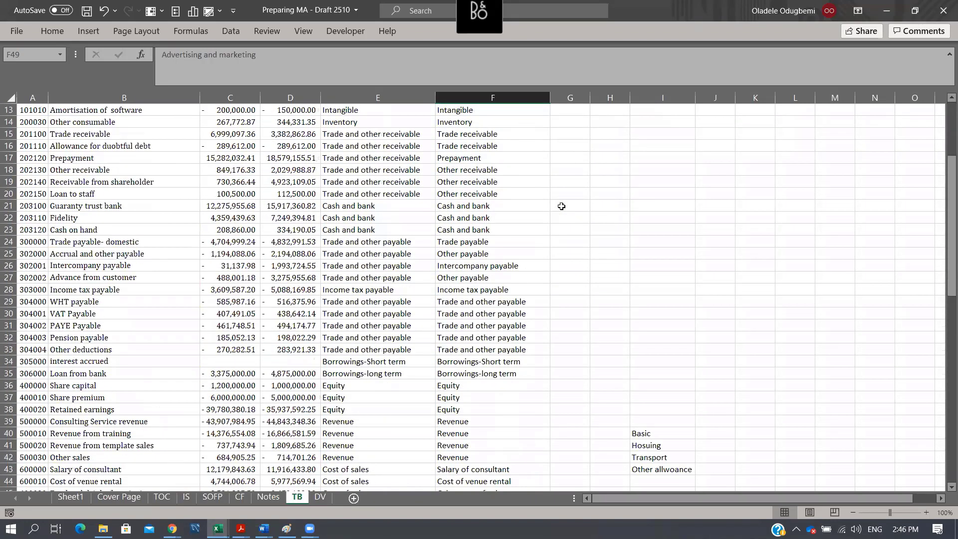
scroll(561, 206, "up", 4)
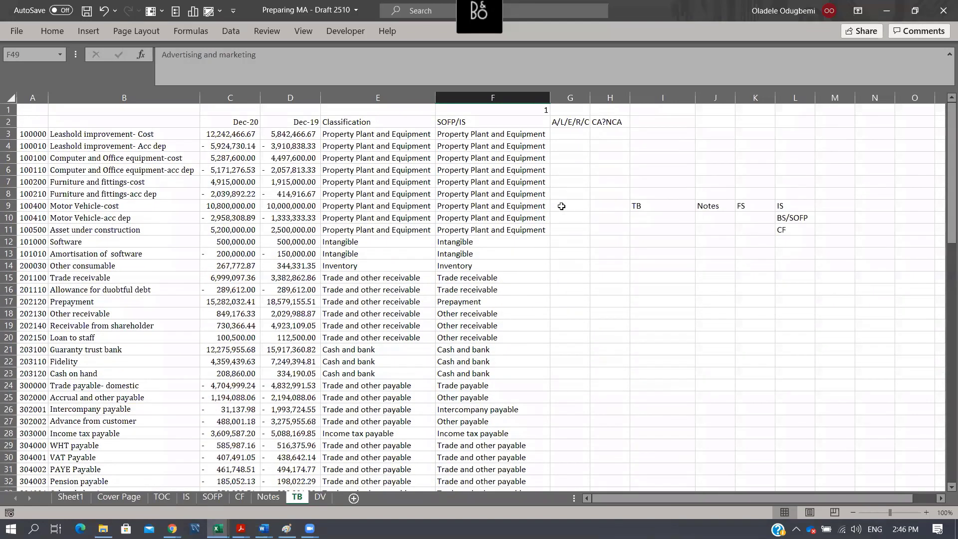
scroll(544, 304, "down", 4)
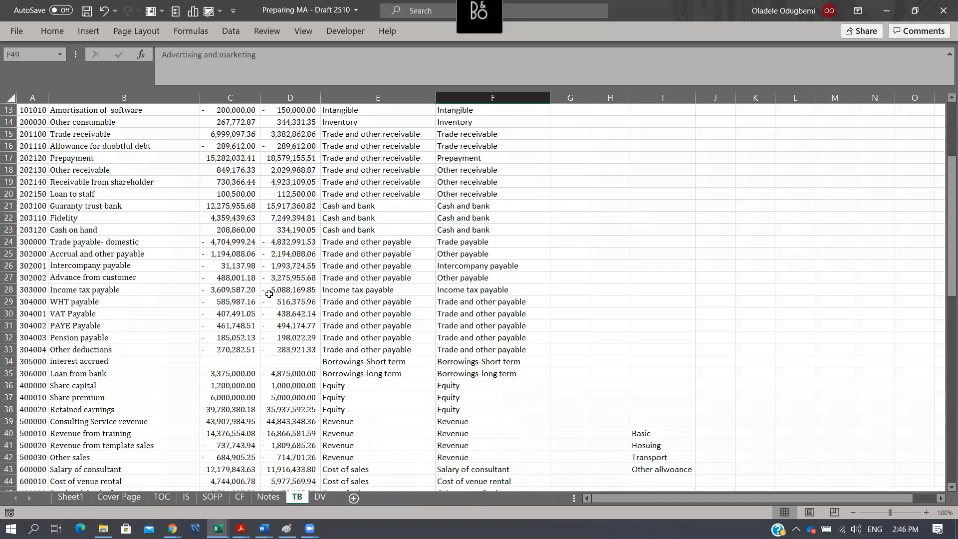
left_click(516, 265)
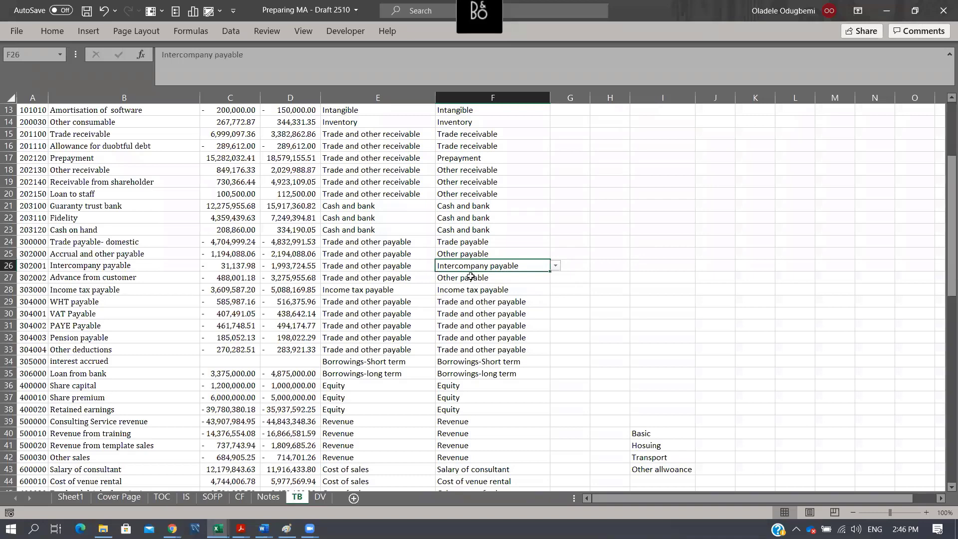
left_click(501, 279)
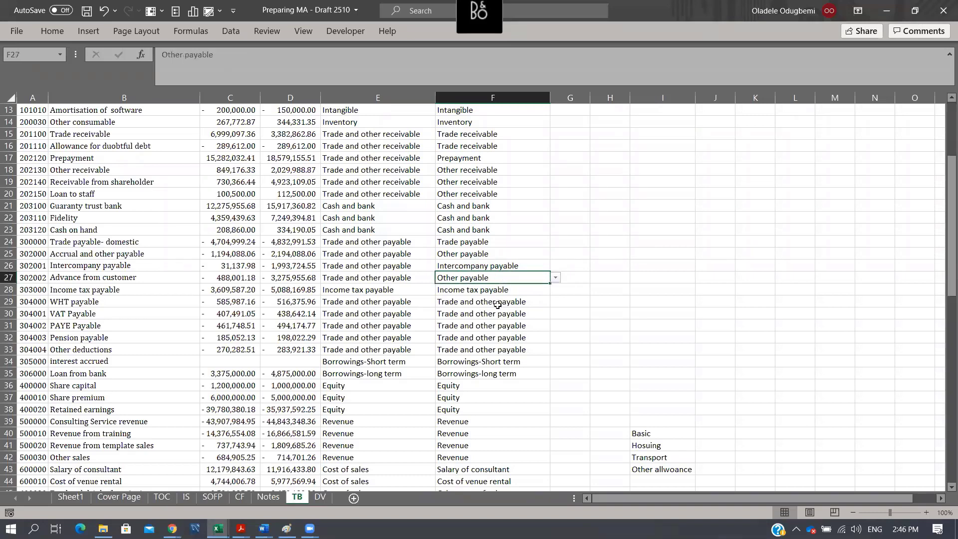
- Enter the label "Statutory Payable" in the blank cell H29, level with the WHT payable account
left_click_drag(91, 303, 94, 345)
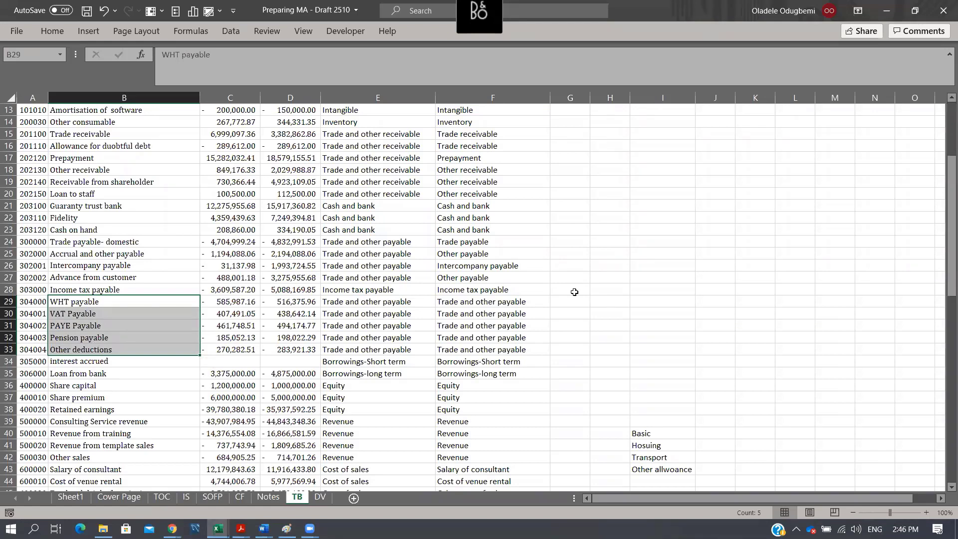
key("Right")
key("Right")
key("Right")
key("Right")
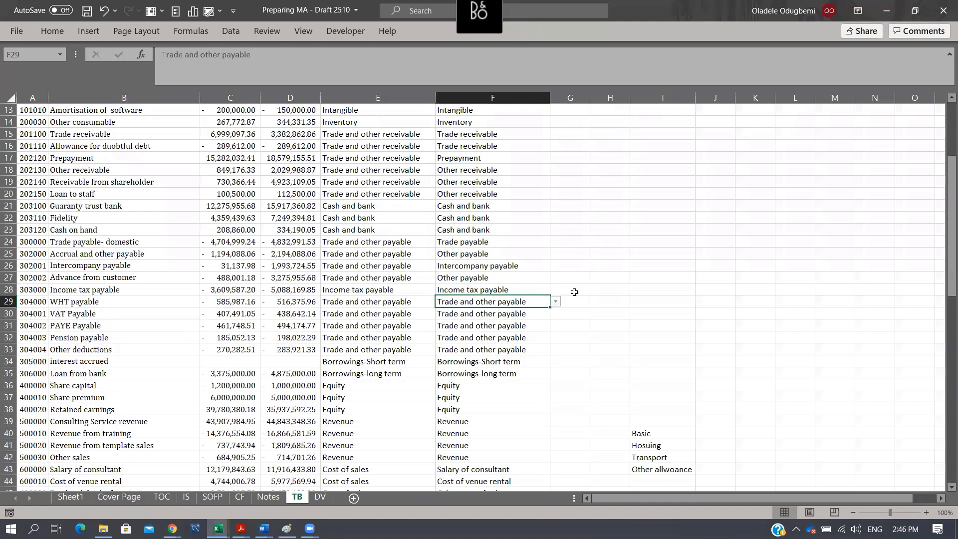
key("Right")
key("Right")
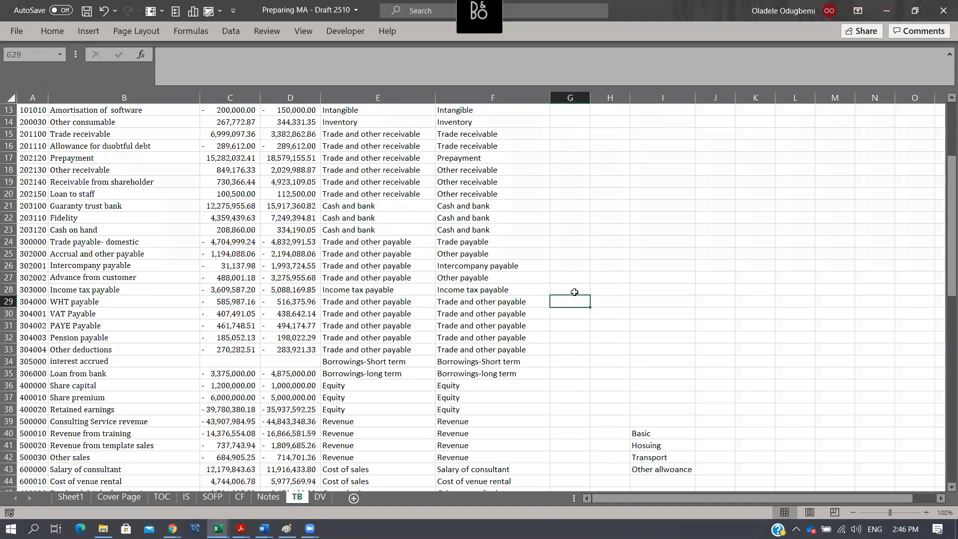
type("Sta")
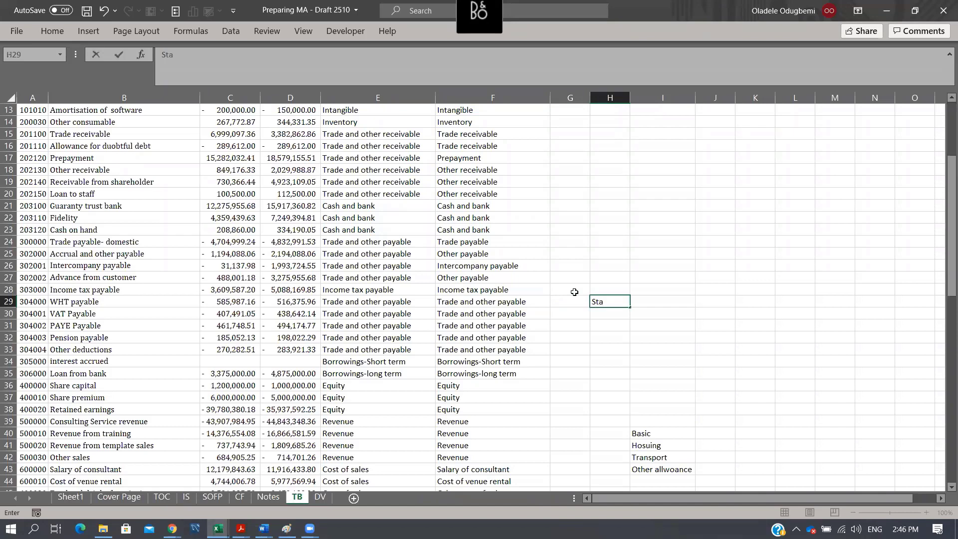
type("tutory Payable")
key("Return")
- Copy Statutory Payable from H29 into F29:F33 as the mapping for WHT, VAT, PAYE, Pension payable and Other deductions
key("Up")
key("ctrl+c")
key("Left")
key("Left")
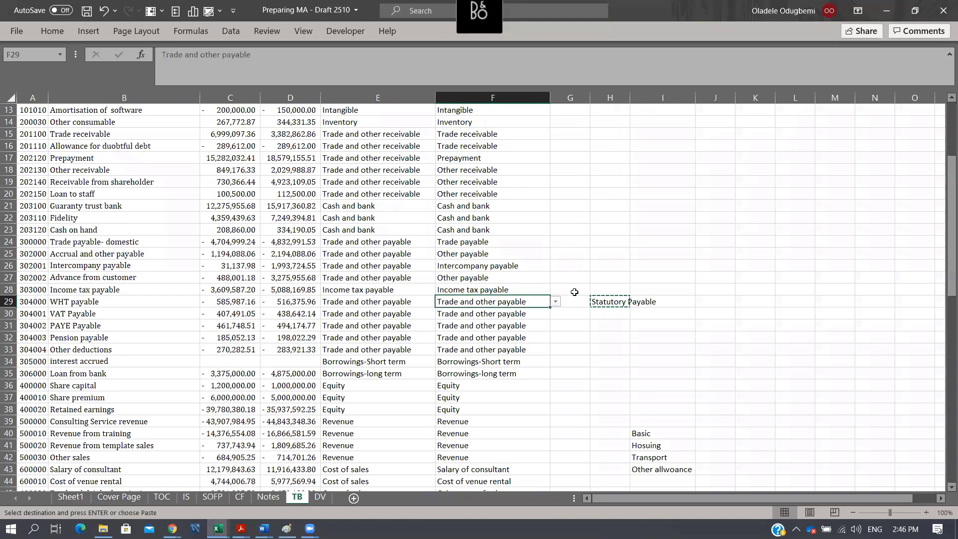
key("shift+Down")
key("shift+Down")
key("shift+Down")
key("shift+Down")
key("ctrl+v")
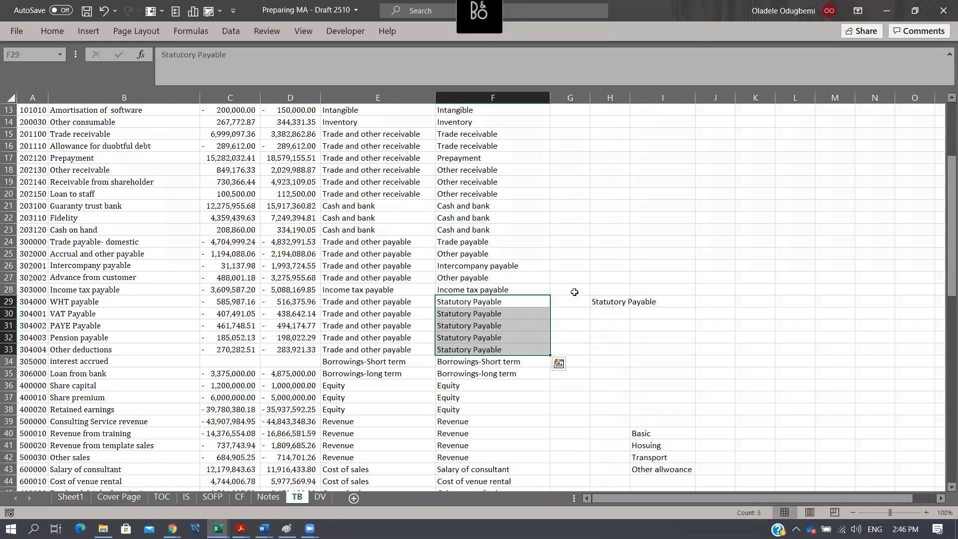
- Clear the temporary Statutory Payable label from H29
key("Right")
key("Right")
key("Escape")
key("Delete")
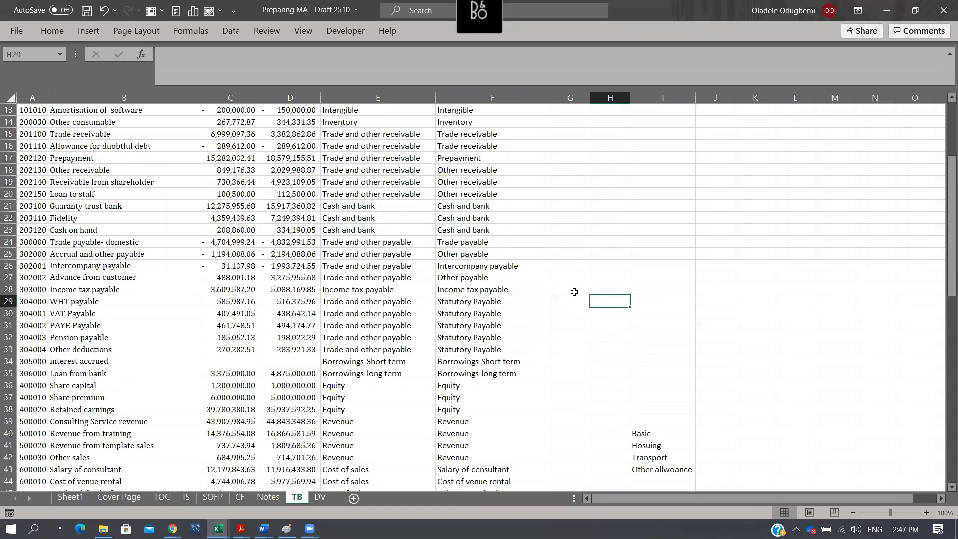
- Review the SOFP/IS mappings in column F, from the statutory payables in F29:F33 to the assets and receivables in F2:F20
left_click(475, 300)
key("shift+Down")
key("shift+Down")
key("shift+Down")
key("shift+Down")
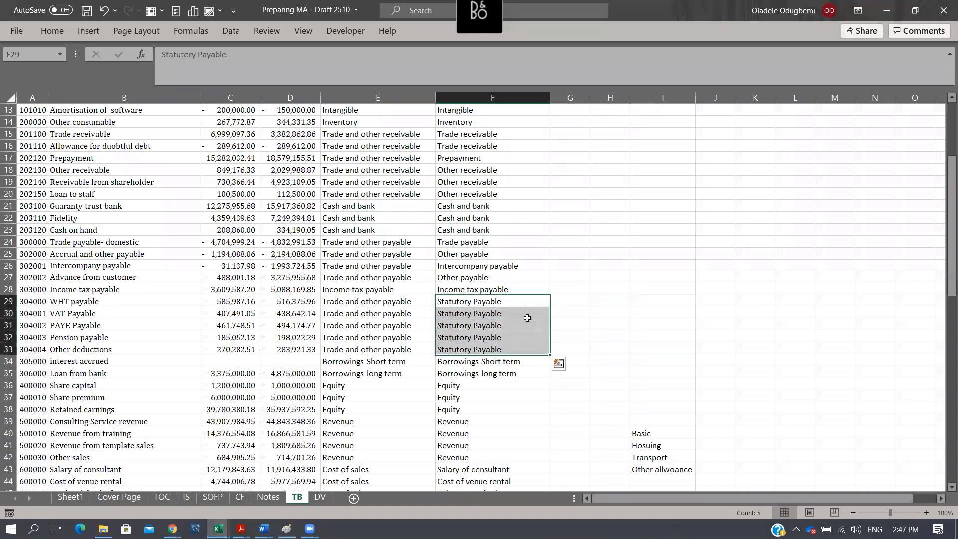
scroll(517, 277, "up", 4)
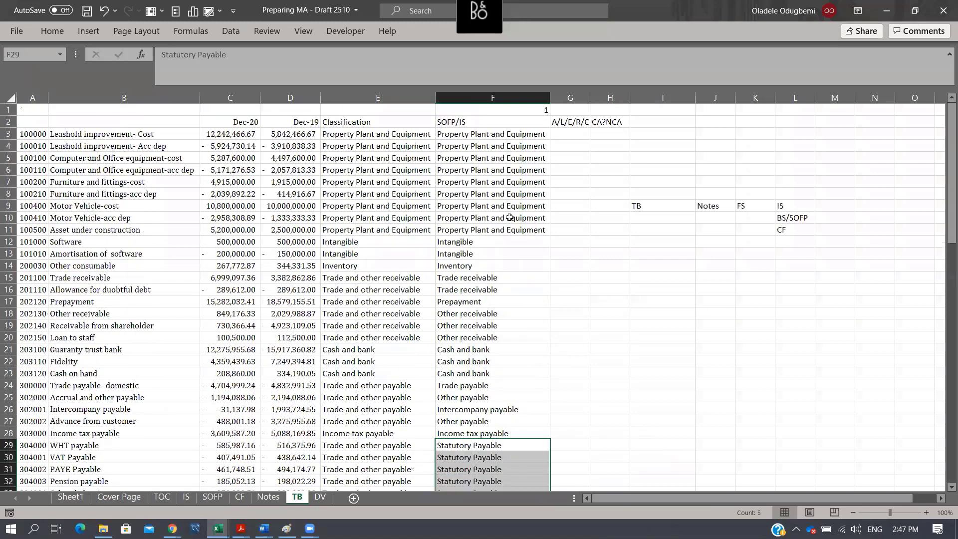
left_click_drag(497, 121, 522, 338)
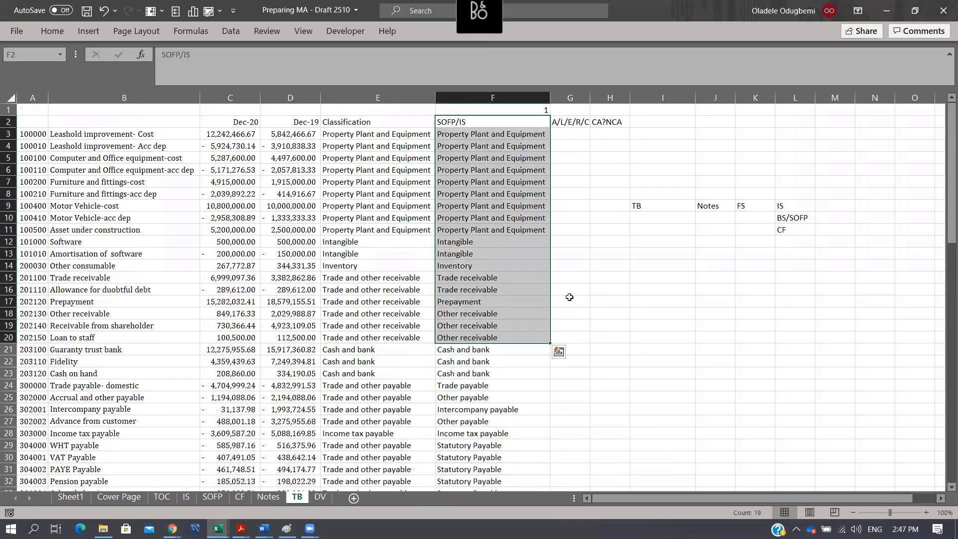
scroll(552, 348, "down", 3)
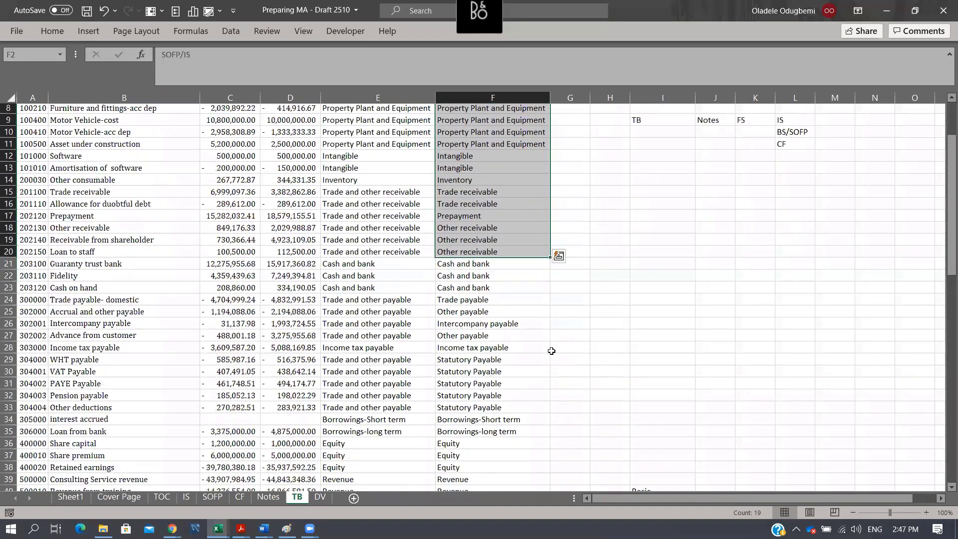
scroll(516, 370, "down", 4)
scroll(509, 354, "up", 5)
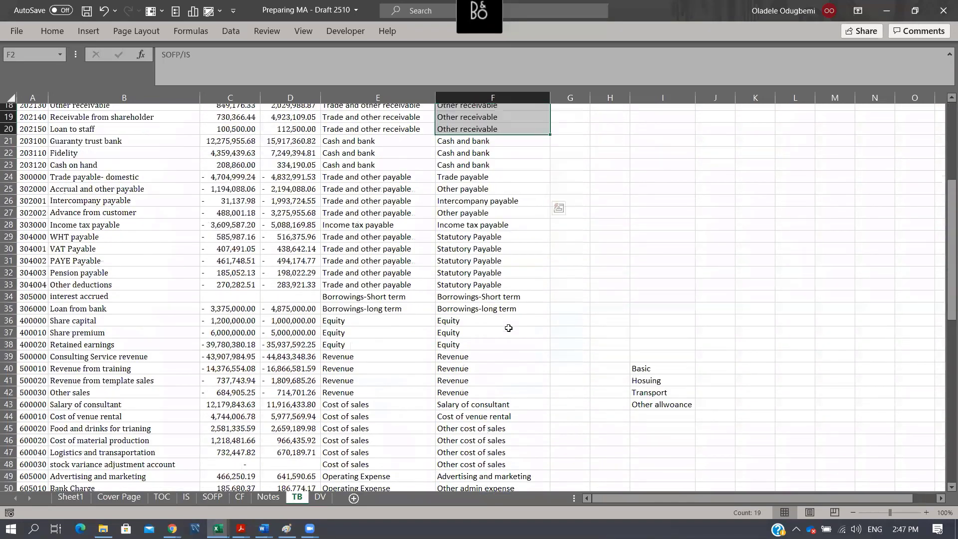
scroll(490, 272, "up", 1)
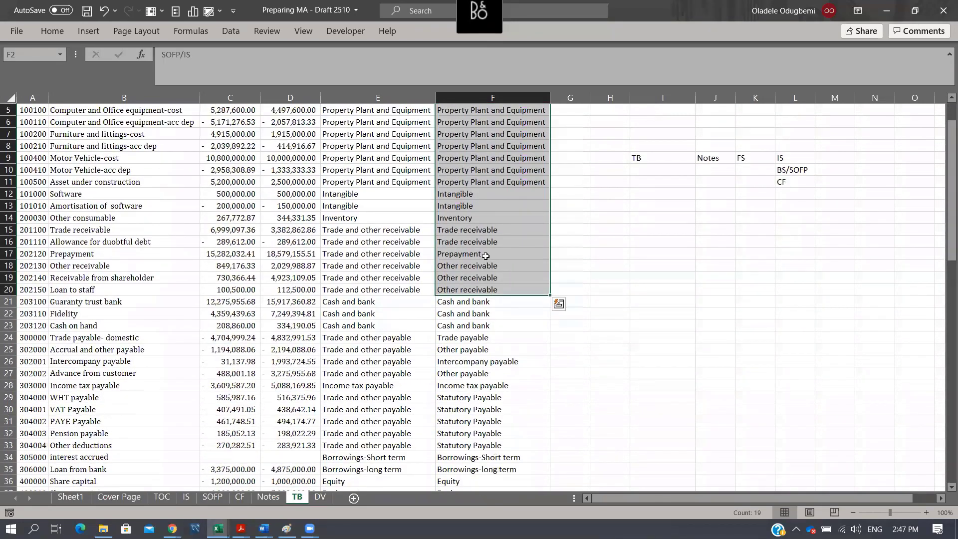
- Compare the Trade and other receivable classifications in E15:E20 with their detailed mappings in F15:F20
left_click(486, 256)
left_click_drag(394, 229, 394, 295)
left_click_drag(482, 228, 494, 292)
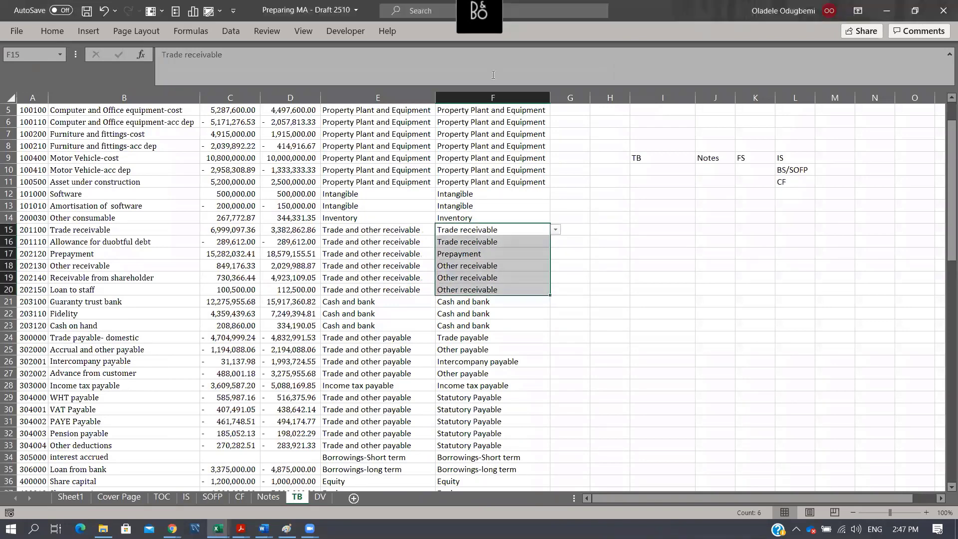
left_click_drag(633, 229, 624, 230)
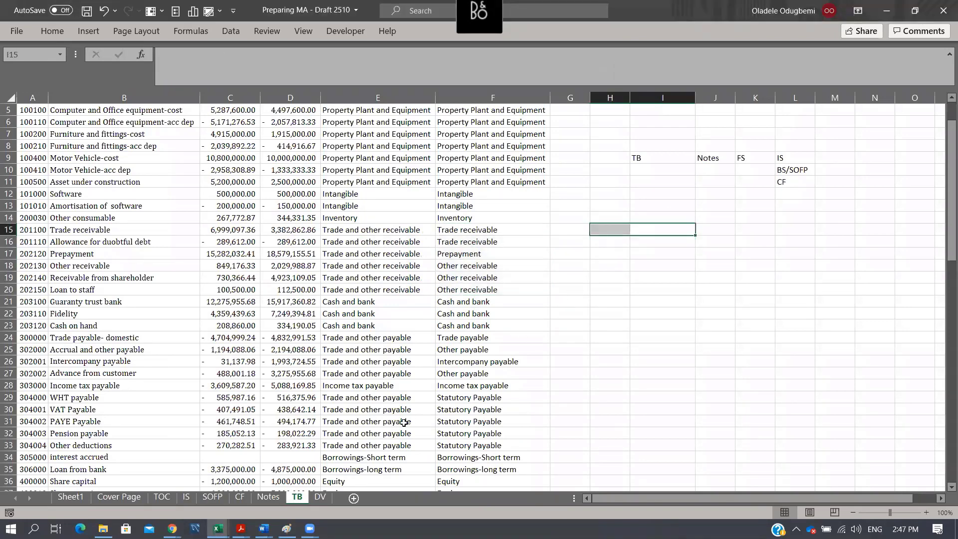
scroll(619, 269, "up", 2)
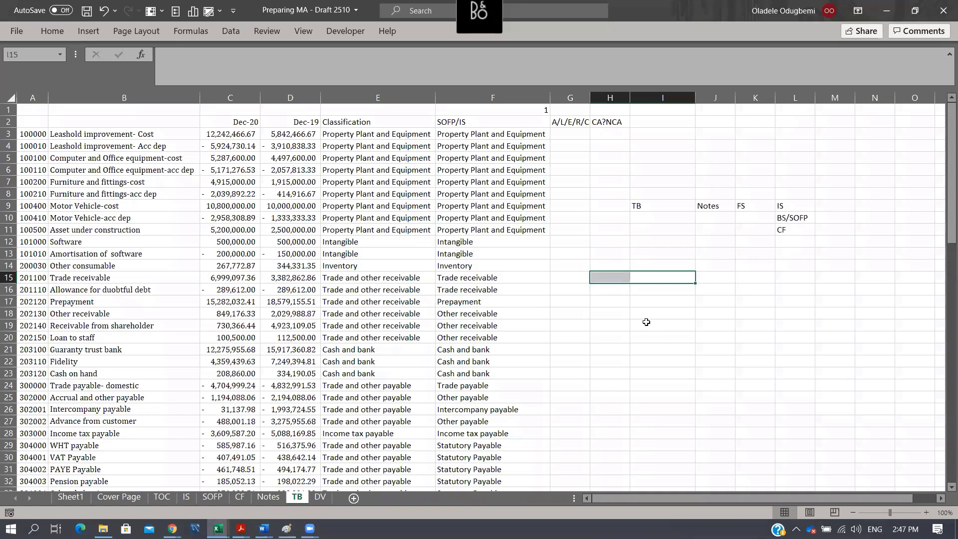
left_click(417, 342)
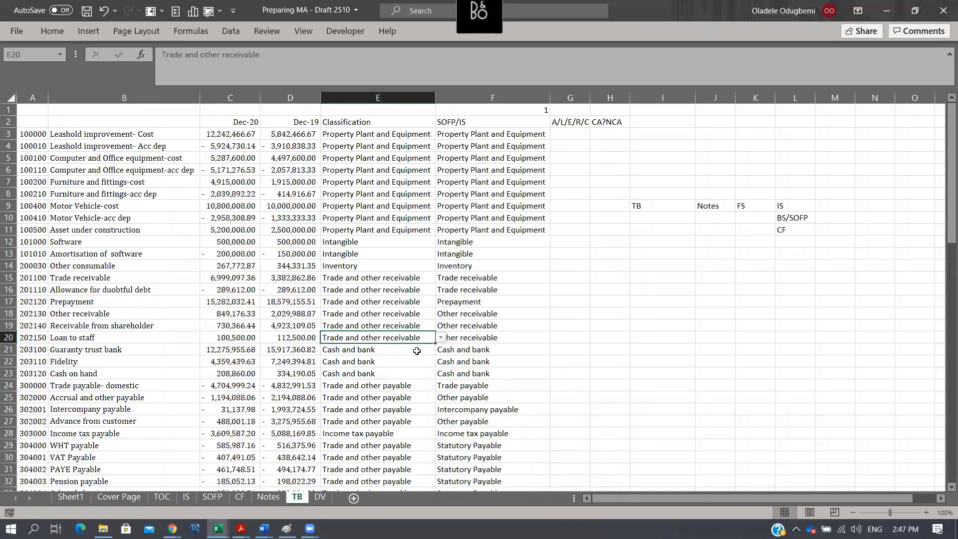
scroll(416, 352, "down", 3)
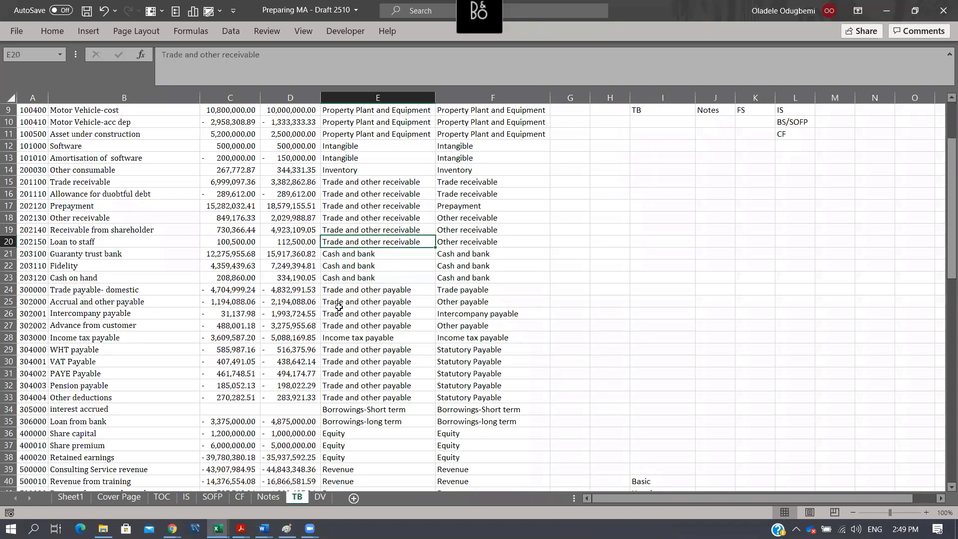
- Widen column C on the Notes sheet so the Operating Expense heading fits within it
left_click(268, 497)
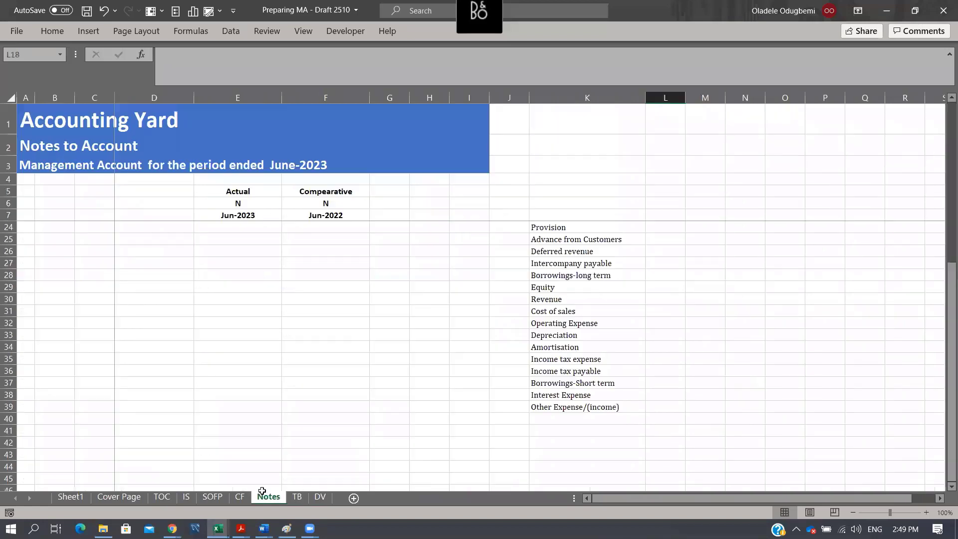
left_click(113, 240)
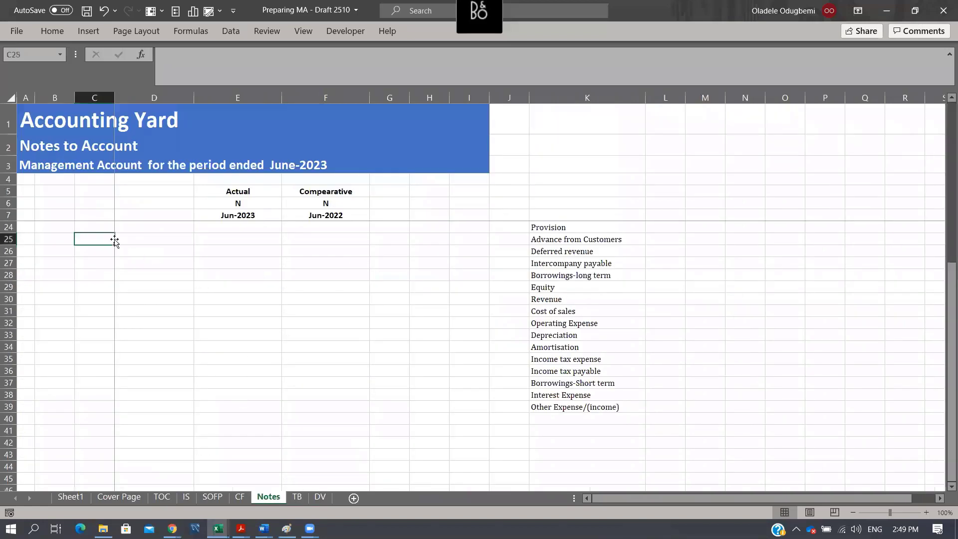
key("ctrl+Up")
key("ctrl+Up")
key("ctrl+Up")
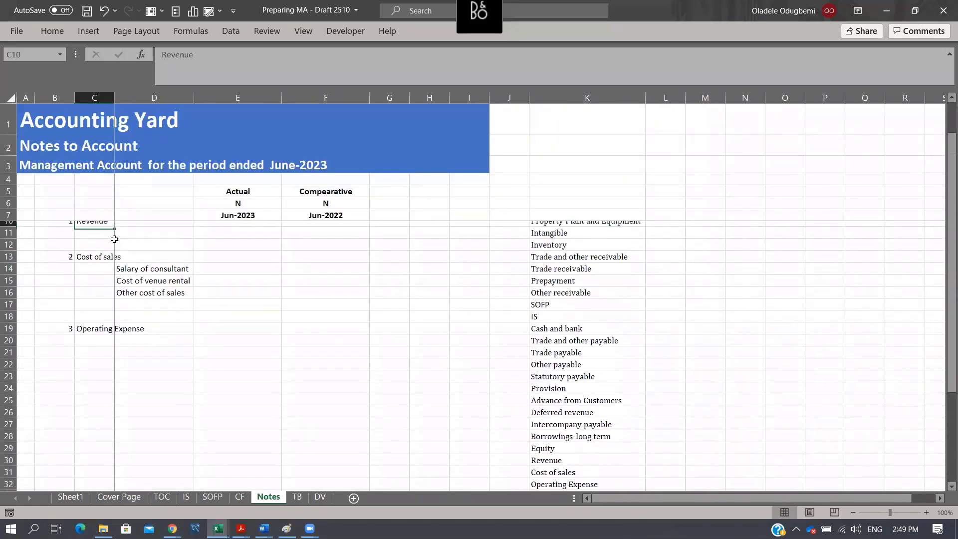
left_click(113, 337)
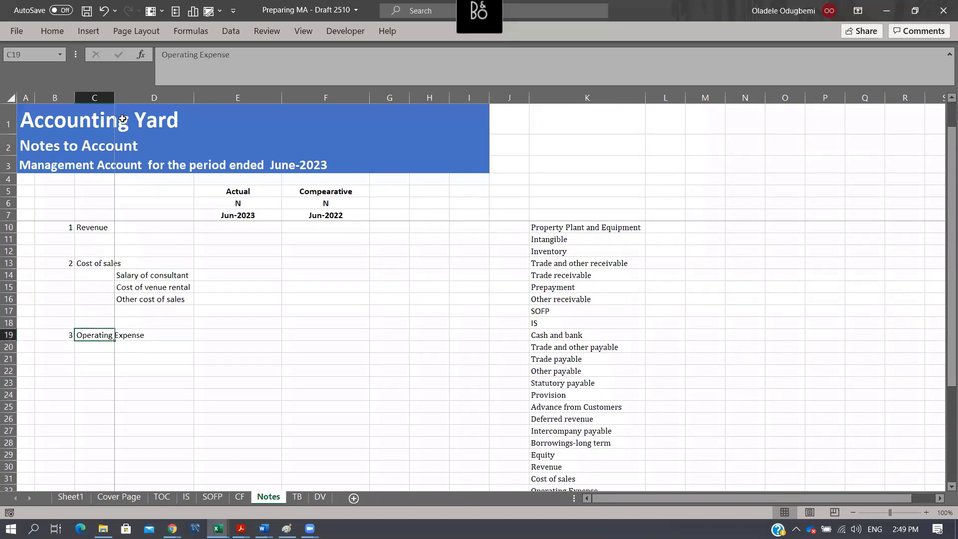
left_click(119, 97)
left_click(114, 97)
left_click(106, 96)
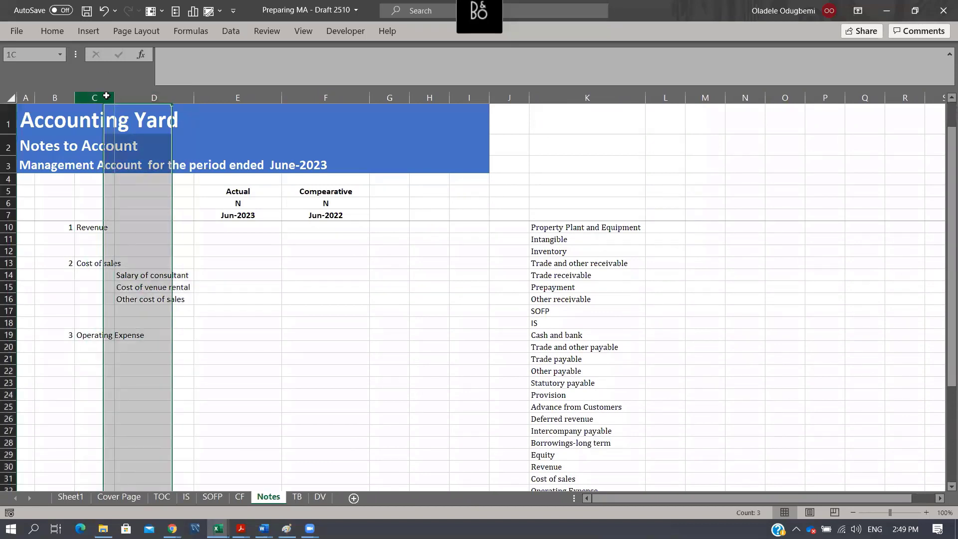
left_click(119, 96)
left_click(106, 94)
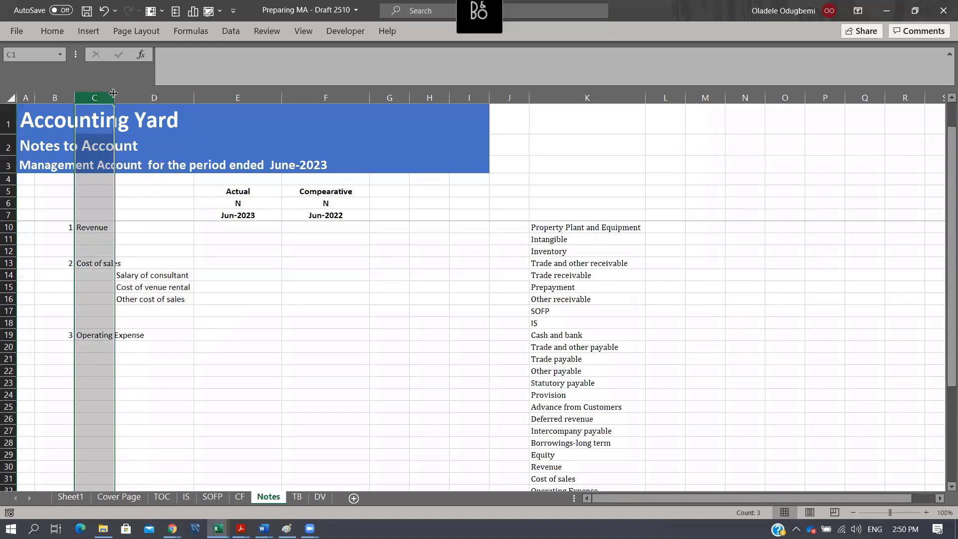
left_click_drag(114, 93, 148, 94)
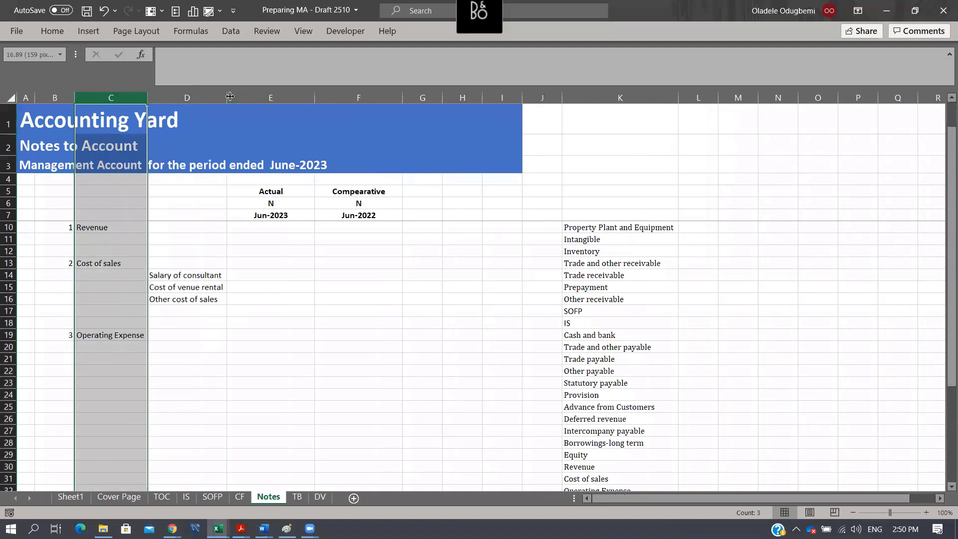
- Examine the detailed mappings of the Operating Expense accounts in column F of the TB sheet
left_click(183, 348)
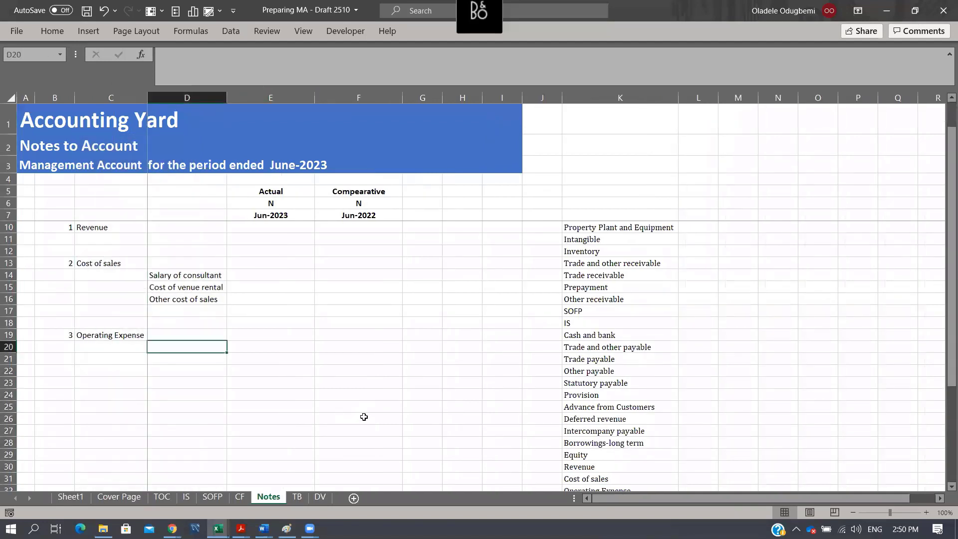
left_click(321, 497)
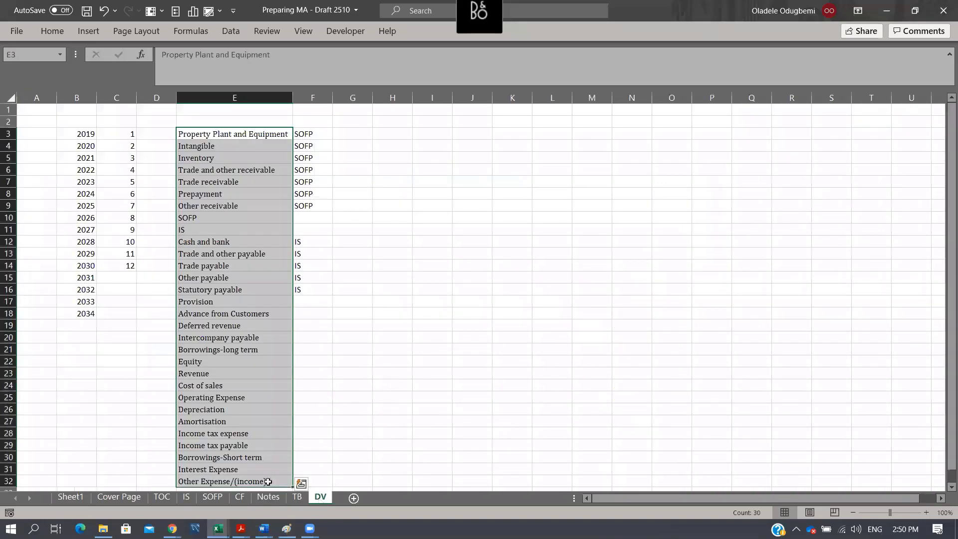
left_click(269, 497)
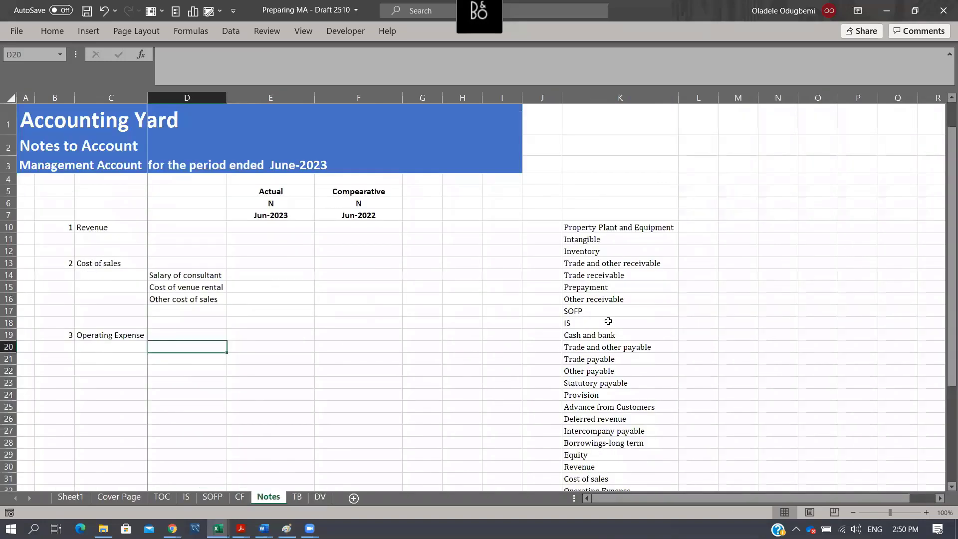
left_click(301, 499)
scroll(648, 333, "down", 12)
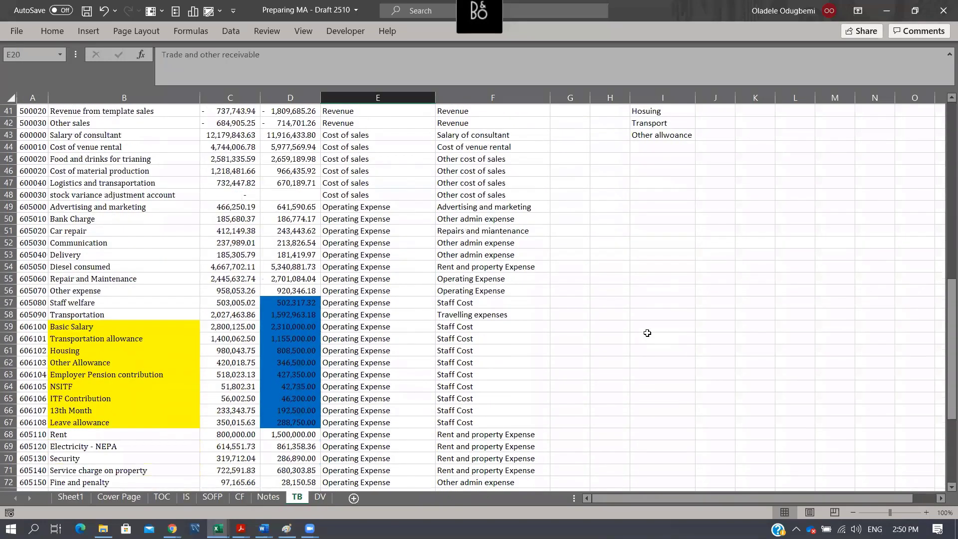
left_click(481, 335)
left_click(484, 315, "ctrl")
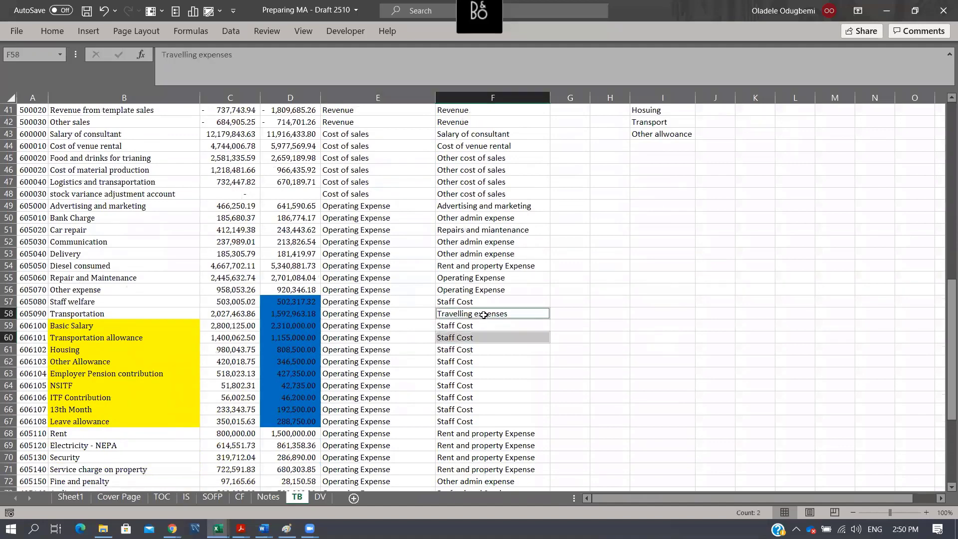
left_click(500, 289)
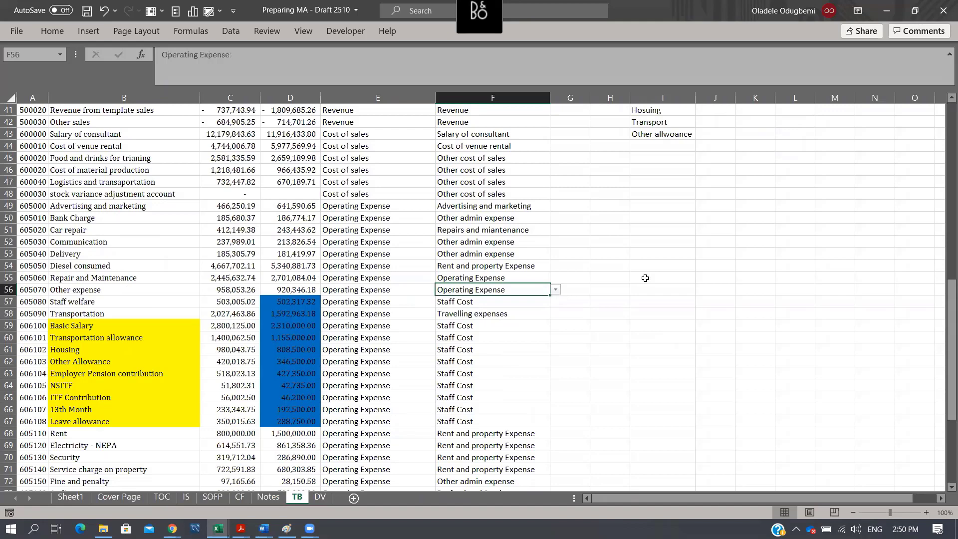
- Map Repair and Maintenance in F55 to Rent and property Expense by copying the mapping from F54
key("Up")
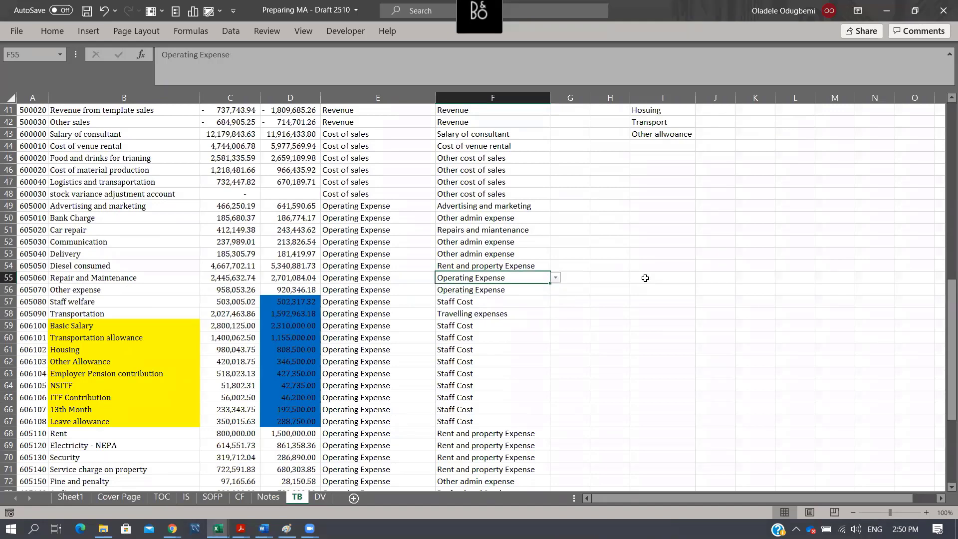
key("Up")
key("ctrl+c")
key("Down")
key("Return")
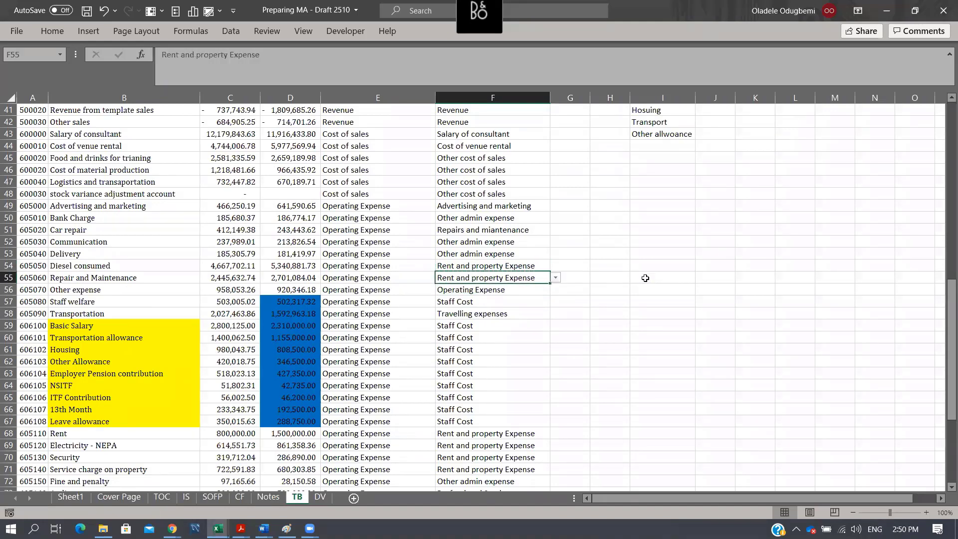
- Map Other expense in F56 to Other admin expense by copying the mapping from F53
key("Up")
key("Up")
key("ctrl+c")
key("Down")
key("Down")
key("Down")
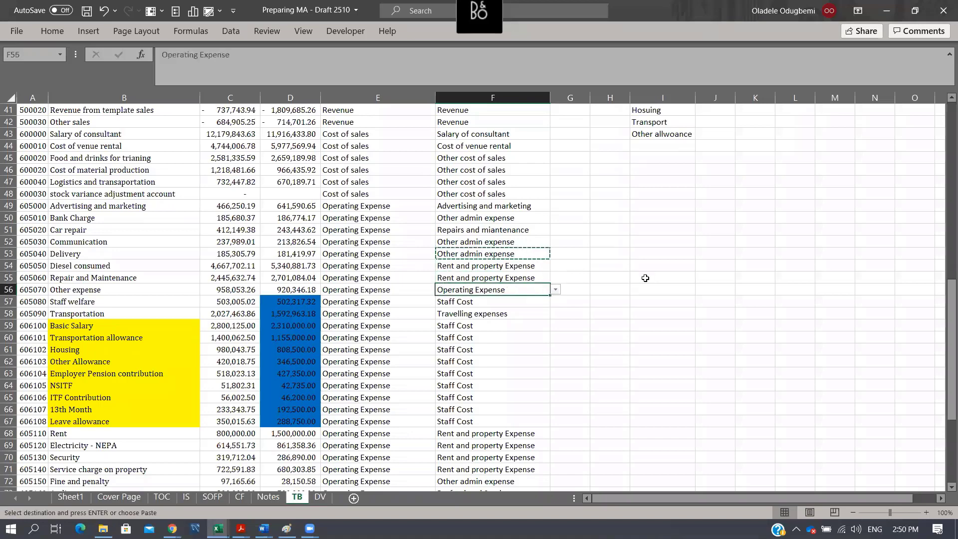
key("Return")
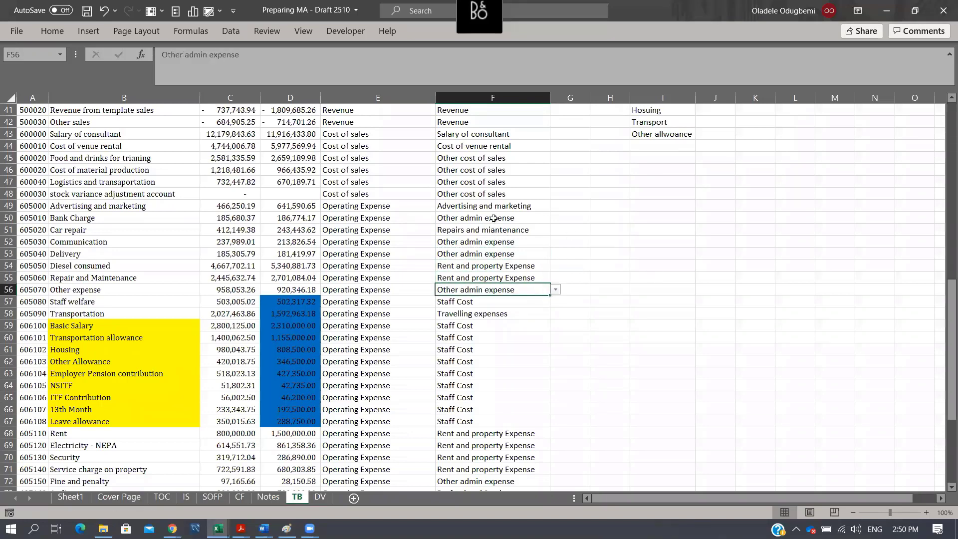
- Copy the operating expense categories in TB F49:F51, F55, F57 and F58 into Notes D20:D25, and widen column D to fit them
key("Up")
key("Up")
key("Up")
key("Up")
key("Up")
key("Up")
left_click_drag(499, 206, 495, 230)
left_click(494, 278, "ctrl")
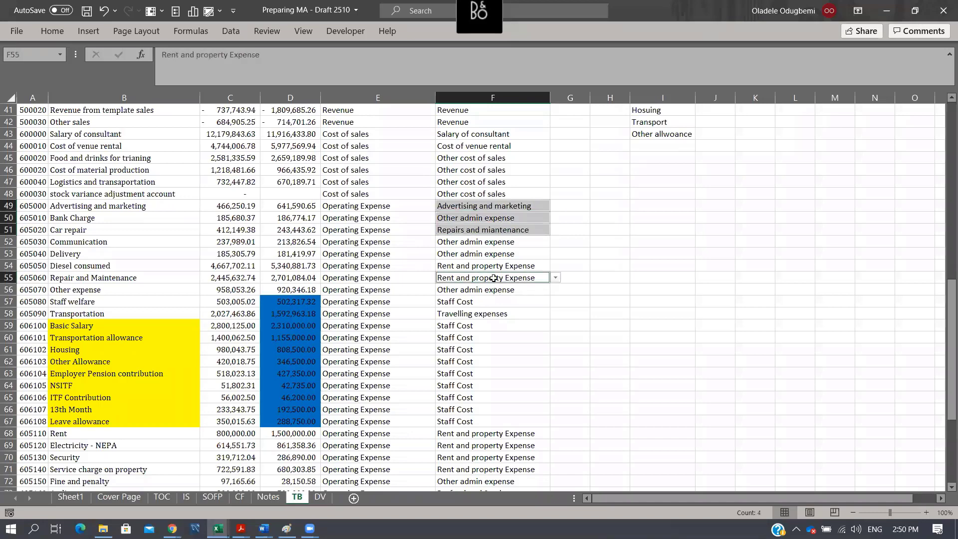
left_click(489, 301, "ctrl")
left_click(493, 313, "ctrl")
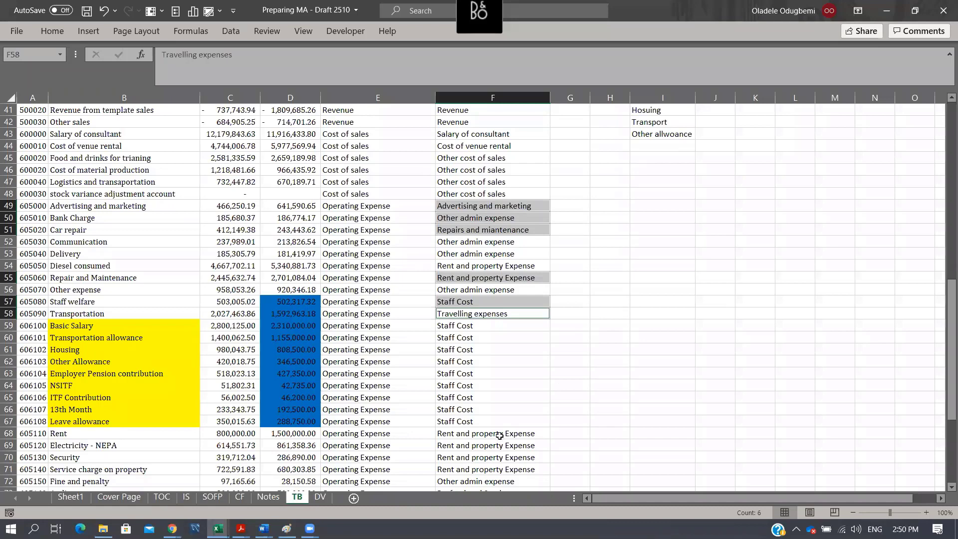
key("ctrl+c")
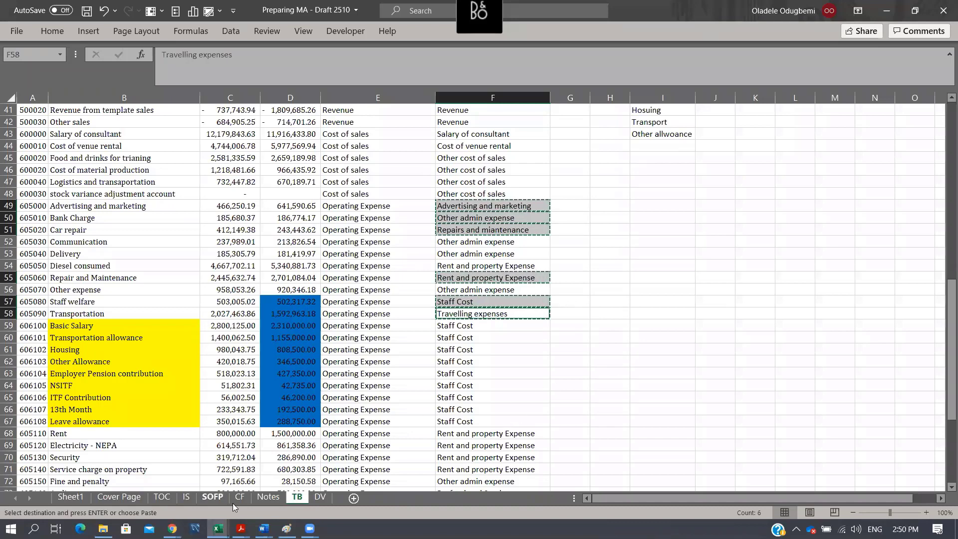
left_click(259, 497)
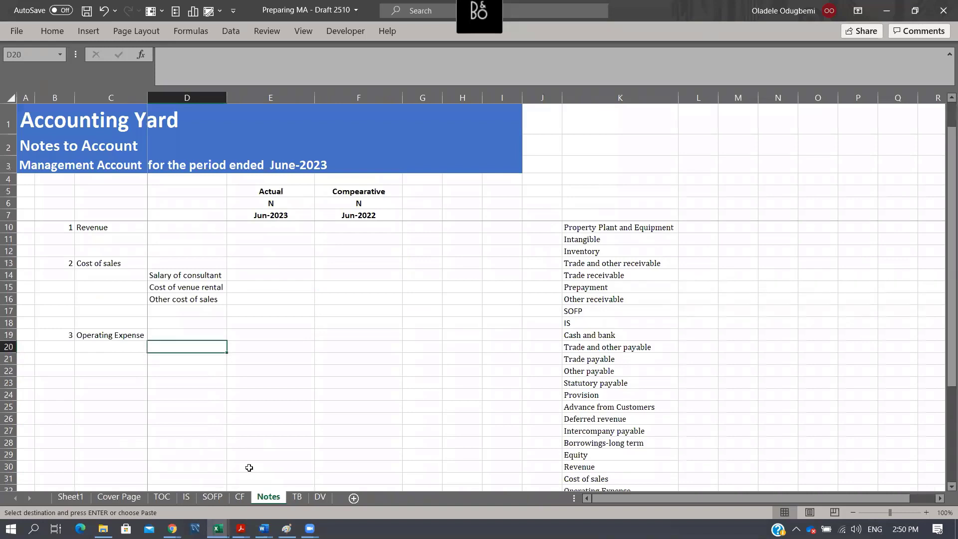
key("ctrl+alt+v")
key("Return")
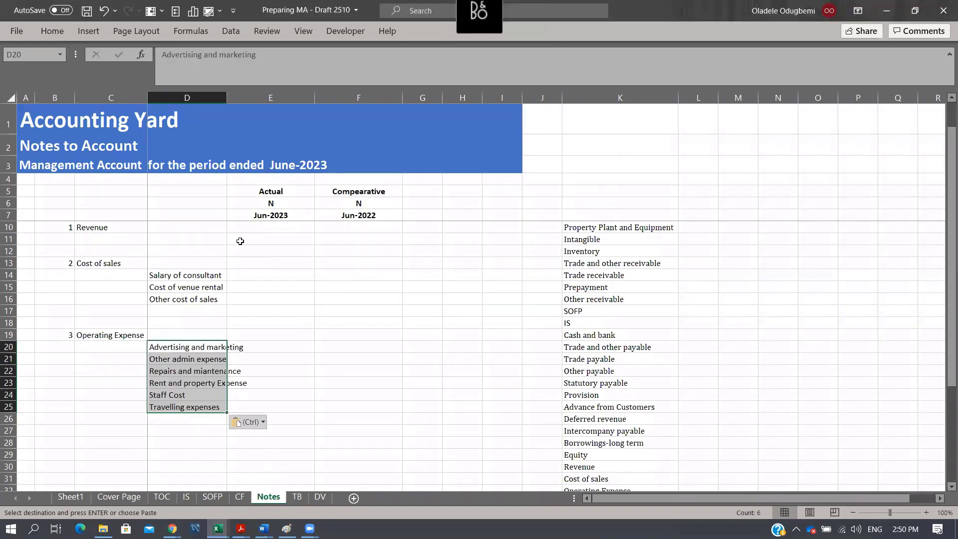
left_click_drag(225, 97, 249, 97)
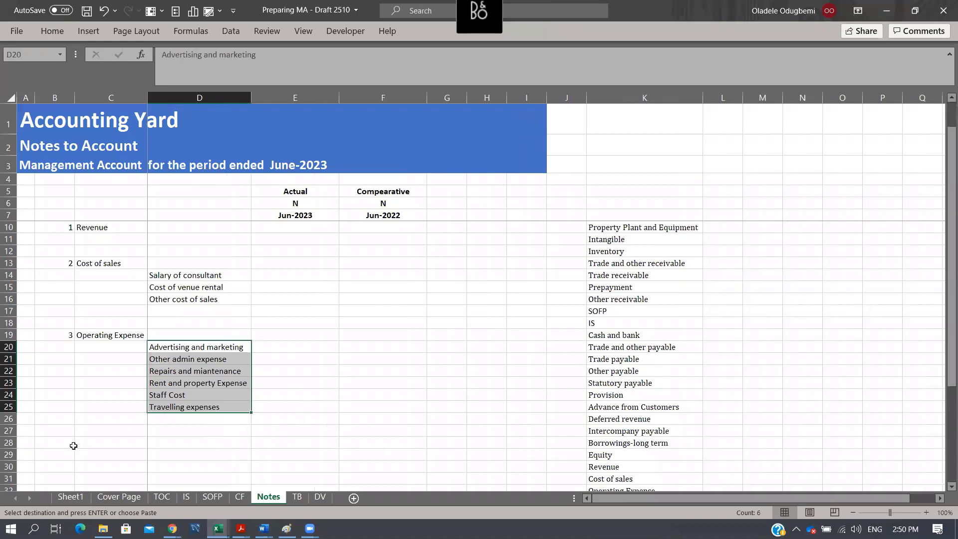
- Add note number 4 in B28 with the heading Propery plant and Equipment in C28
left_click(70, 442)
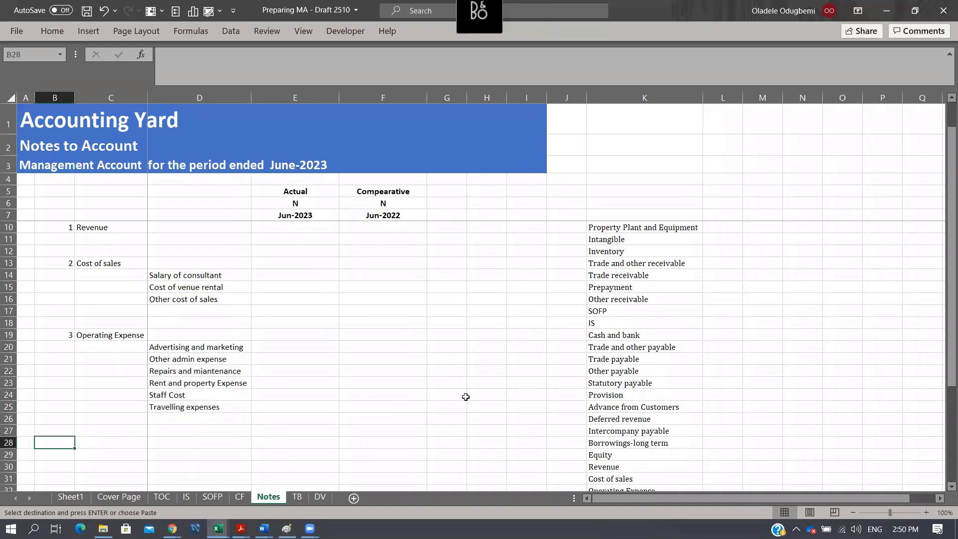
type("4")
key("Tab")
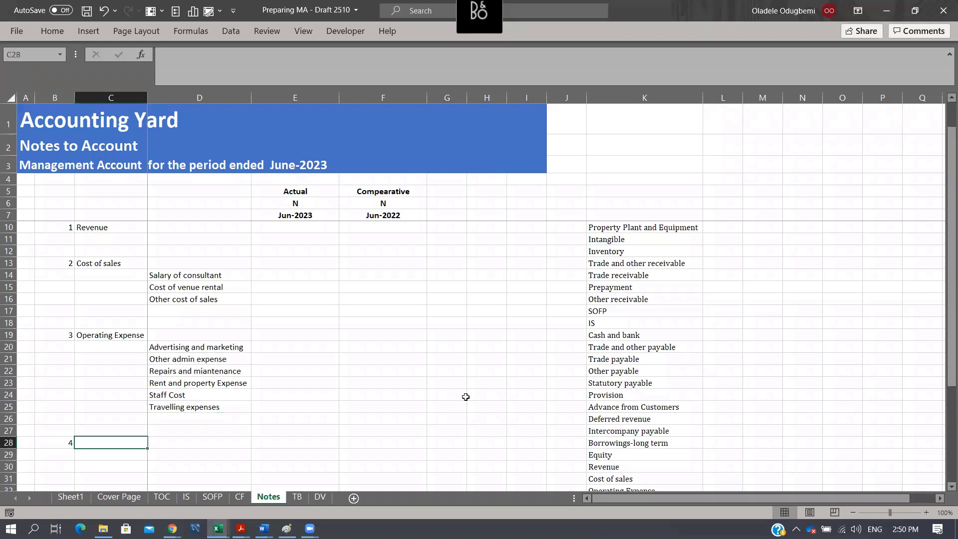
type("Proper")
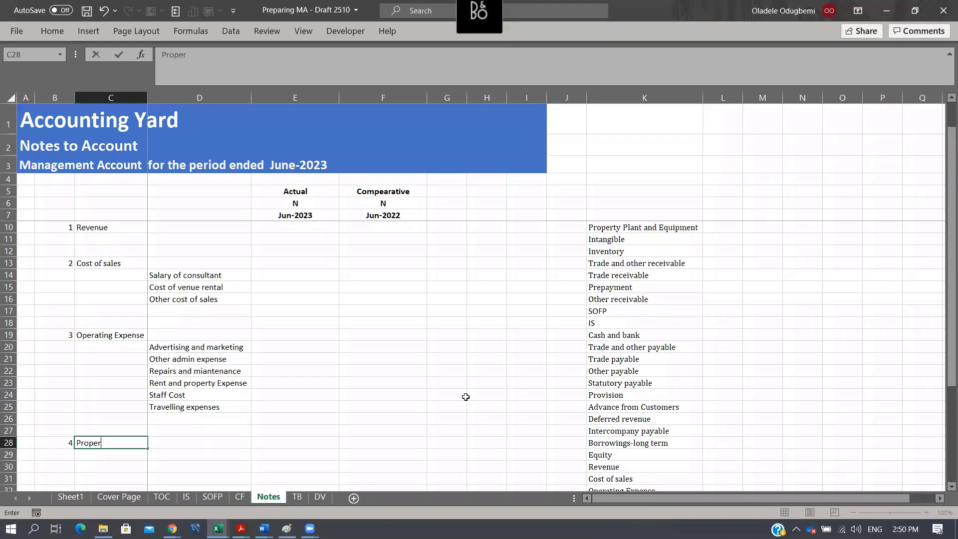
type("y plant and Equipment")
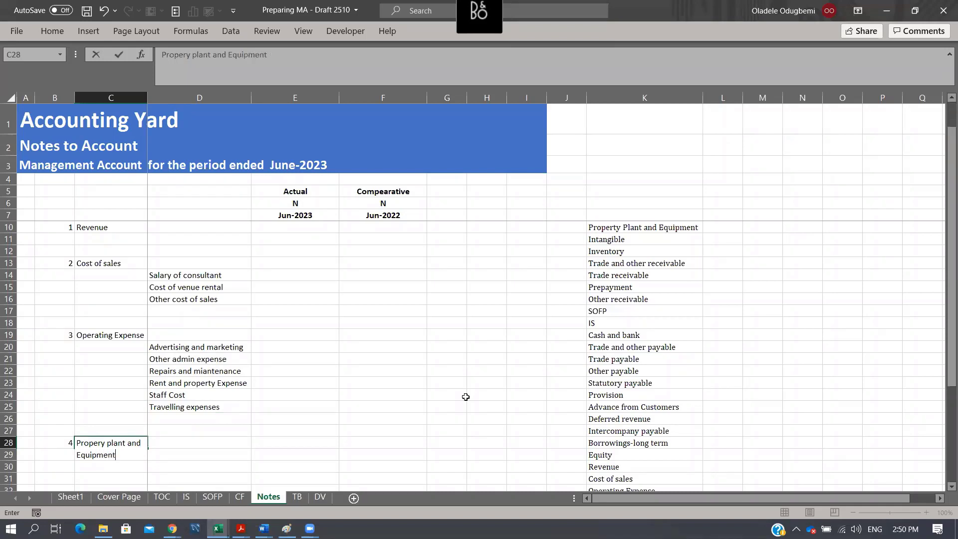
key("Return")
key("Return")
key("Up")
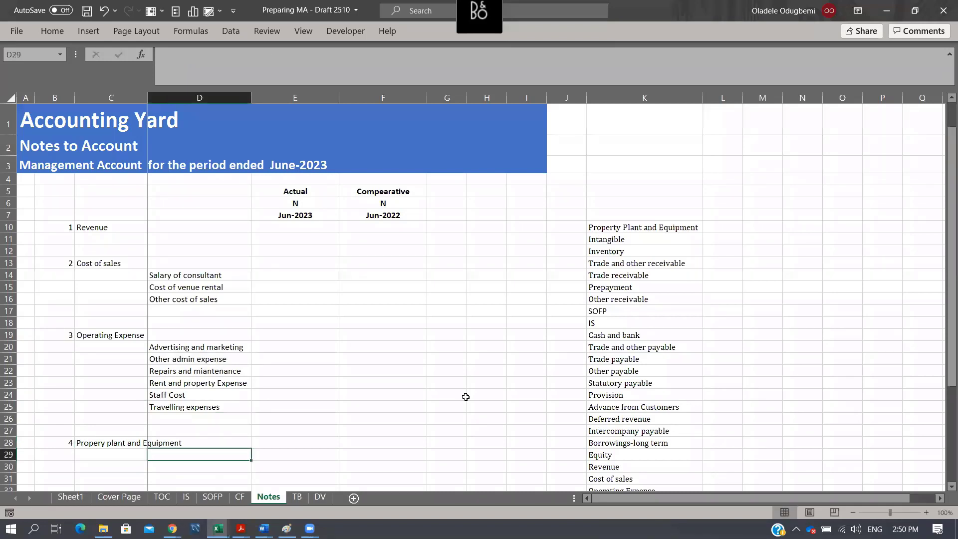
- Copy the note 4 heading from C28 into D30 as its first line item
key("Down")
key("Up")
key("Up")
key("Left")
key("ctrl+c")
key("Right")
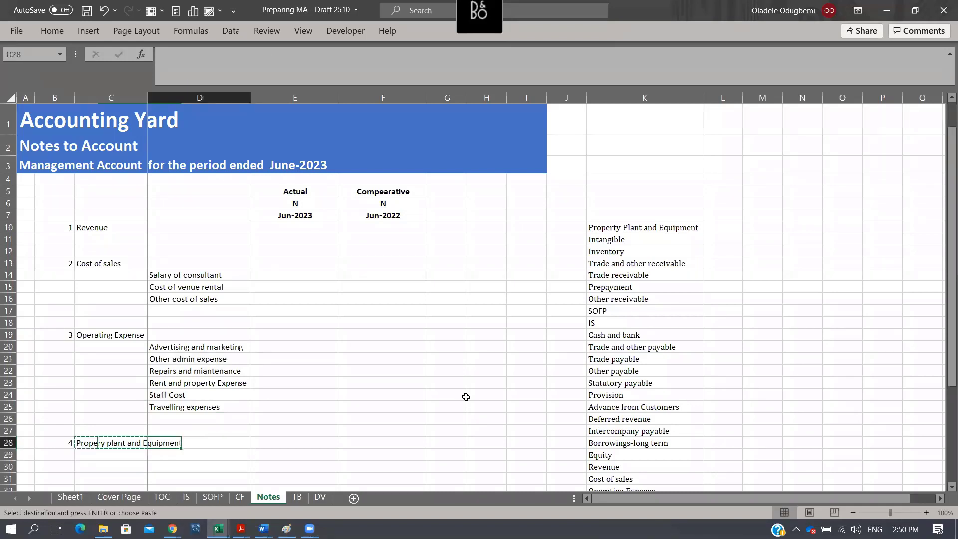
key("Down")
key("Down")
key("ctrl+alt+v")
key("Return")
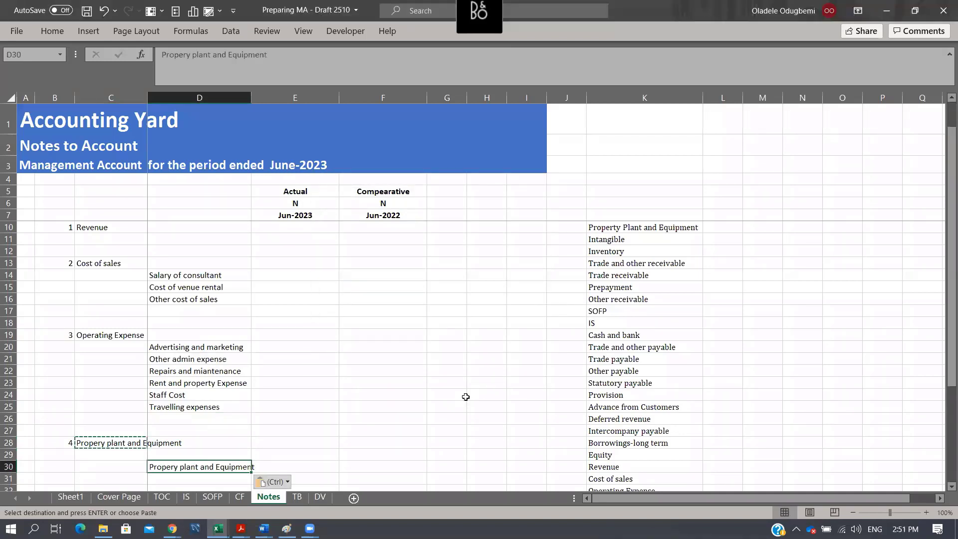
- Enter Depreciation in D31 as the second line item of note 4, and widen column D to fit the labels
key("Down")
type("Depr")
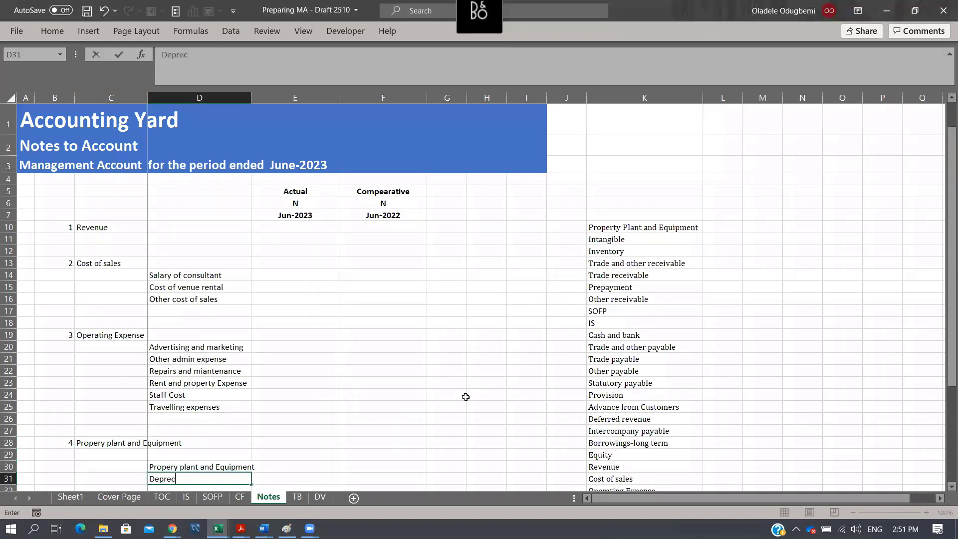
type("eciation")
key("Return")
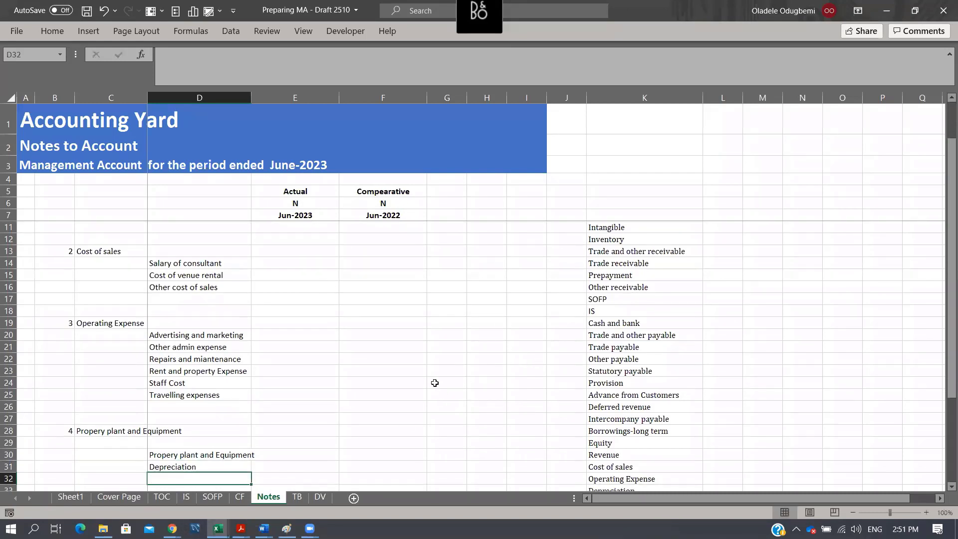
scroll(435, 382, "down", 3)
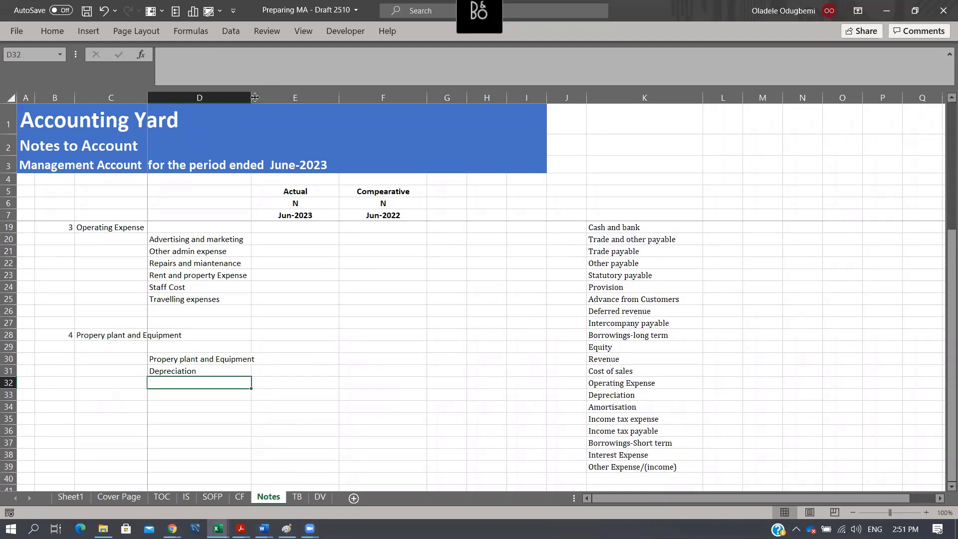
left_click_drag(253, 97, 263, 97)
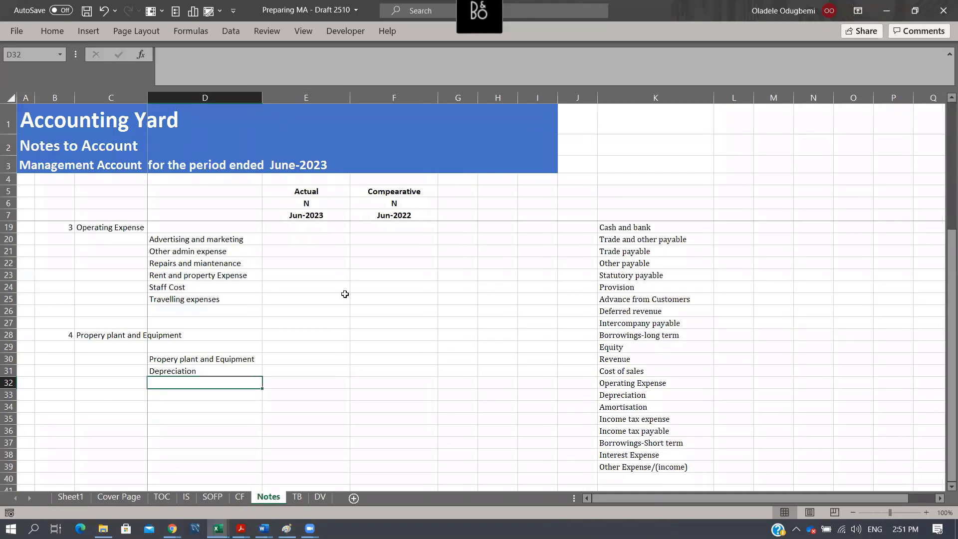
left_click(310, 366)
left_click(329, 355)
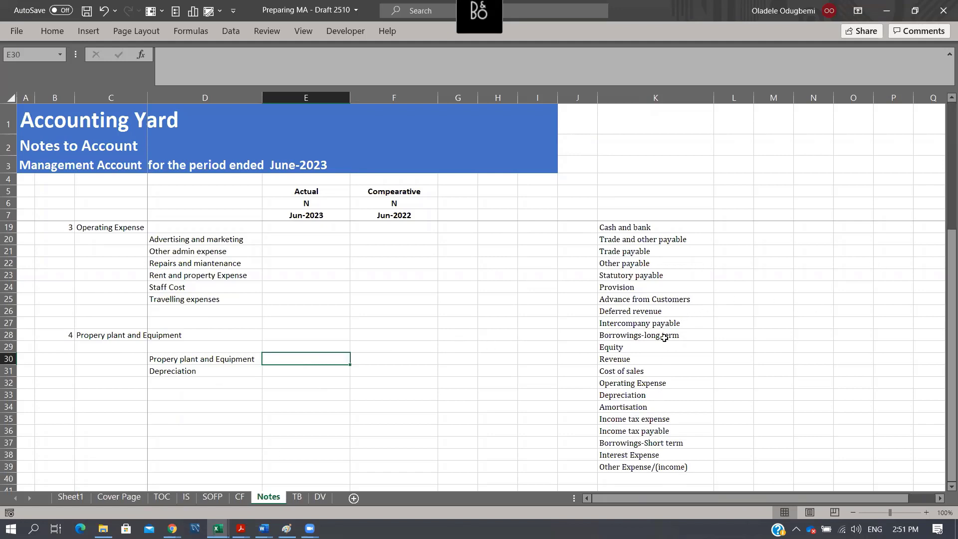
- Replace the note 4 heading in C28 with Property Plant and Equipment, pasted as values from K10
scroll(665, 338, "up", 4)
left_click(660, 253)
key("ctrl+c")
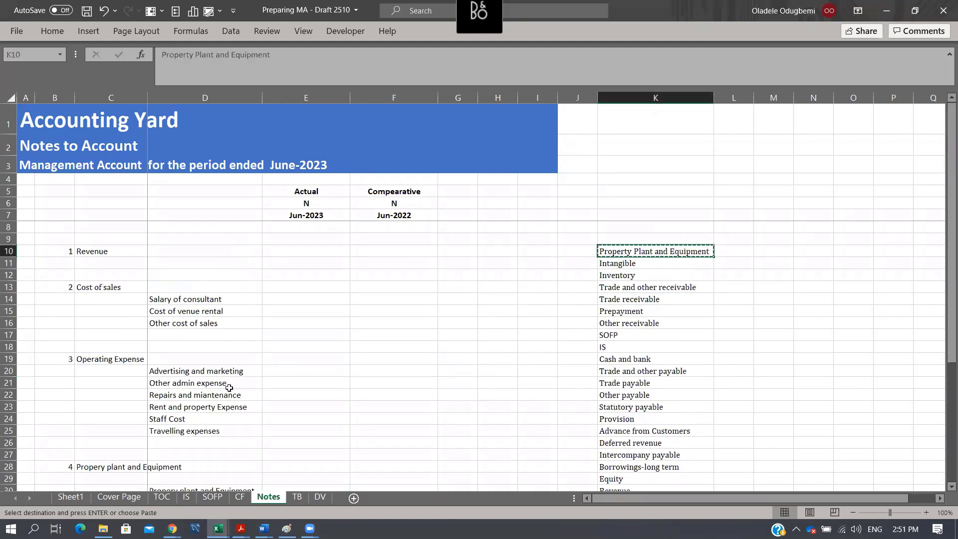
left_click(105, 463)
key("ctrl+alt+v")
key("Return")
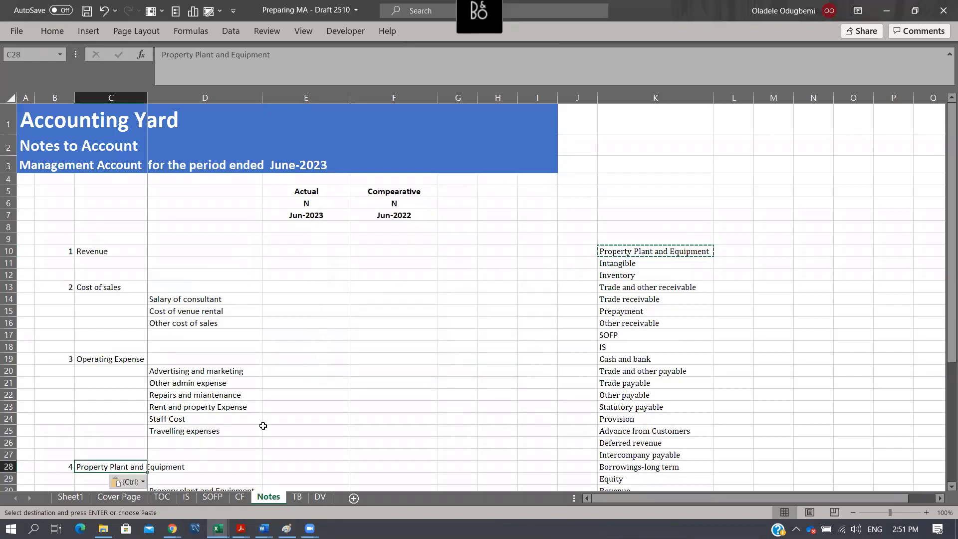
- Copy the corrected note 4 heading from C28 into D30 as values, replacing the misspelled line item
scroll(552, 295, "down", 3)
key("ctrl+c")
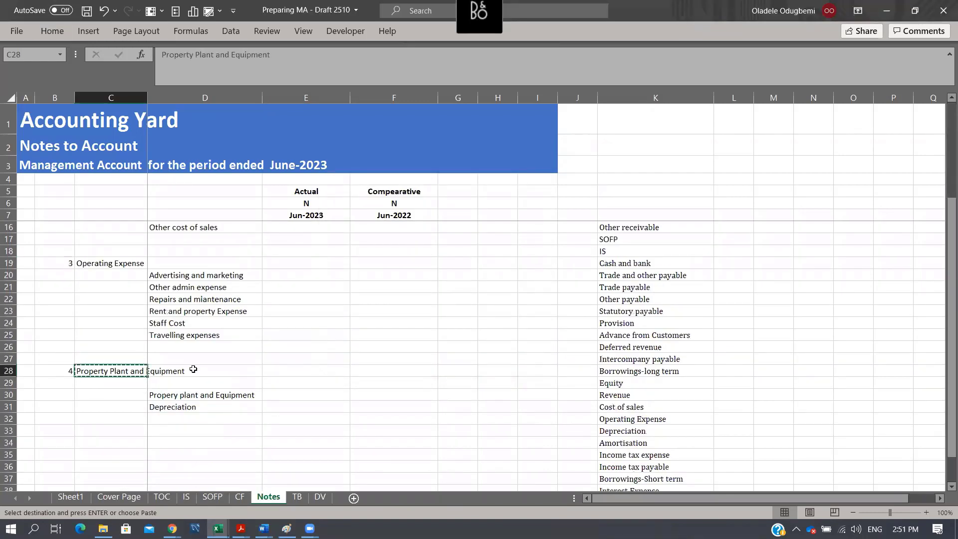
key("Right")
key("Down")
key("Down")
key("ctrl+alt+v")
key("Return")
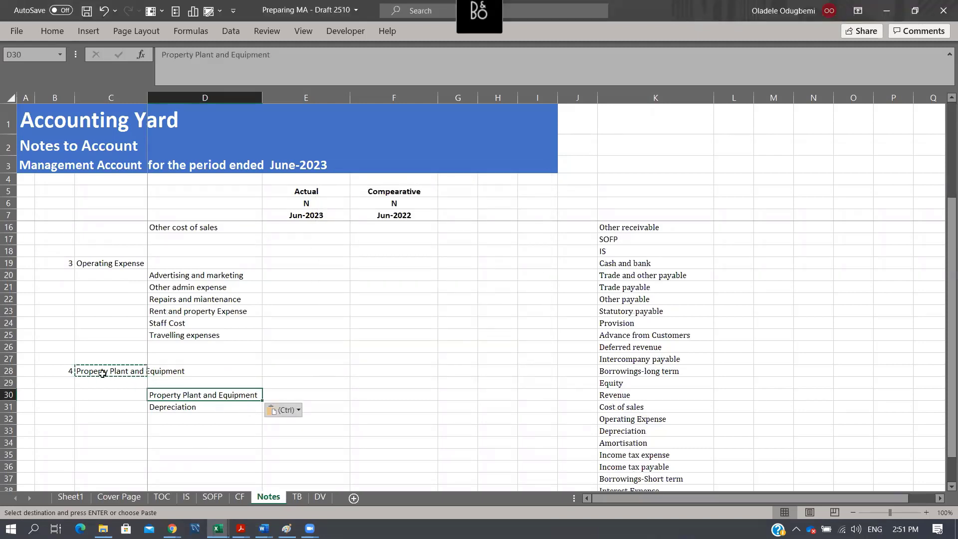
- Add note number 5 in B34 and paste Intangible from K11 as values into C34 as its heading
left_click(67, 439)
type("5")
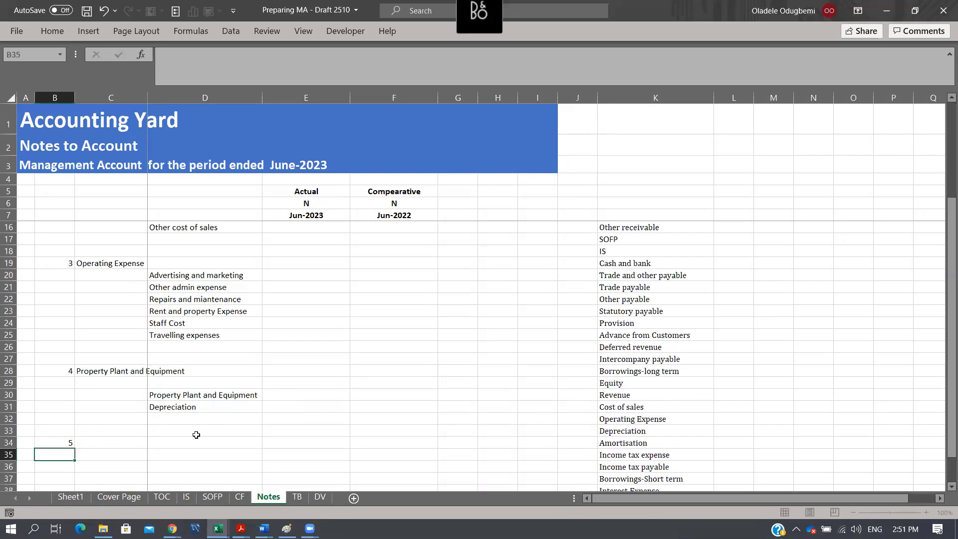
key("ctrl+Return")
scroll(596, 325, "up", 3)
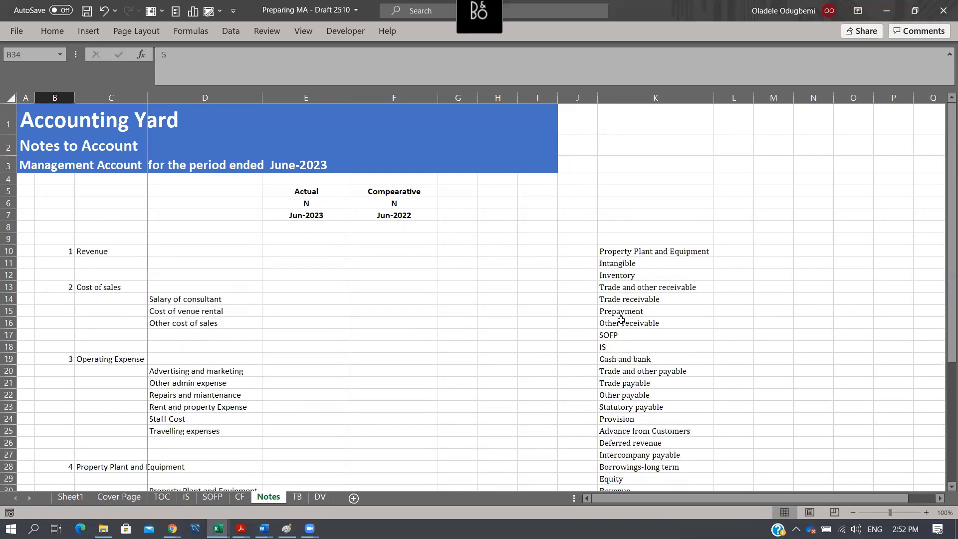
left_click(634, 263)
key("ctrl+c")
scroll(506, 309, "down", 7)
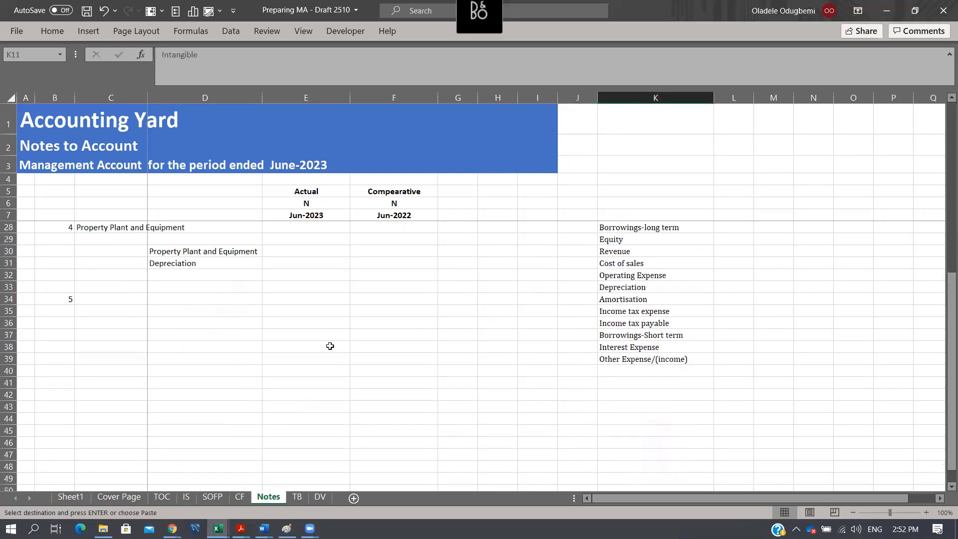
left_click(104, 298)
key("alt+e")
key("s")
key("v")
key("Return")
- Paste the copied Intangible label into D35 as the first line item of note 5
key("Right")
key("Down")
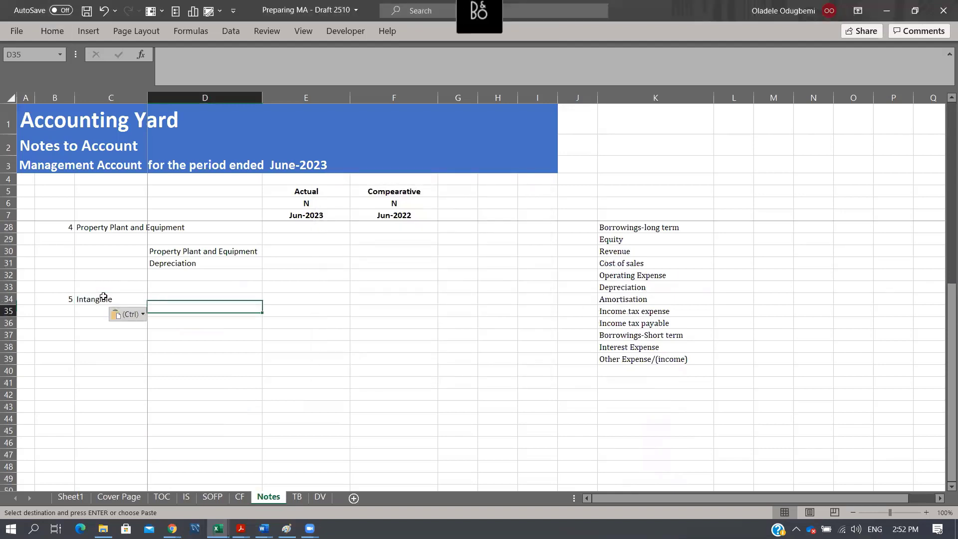
key("alt+e")
key("s")
key("Return")
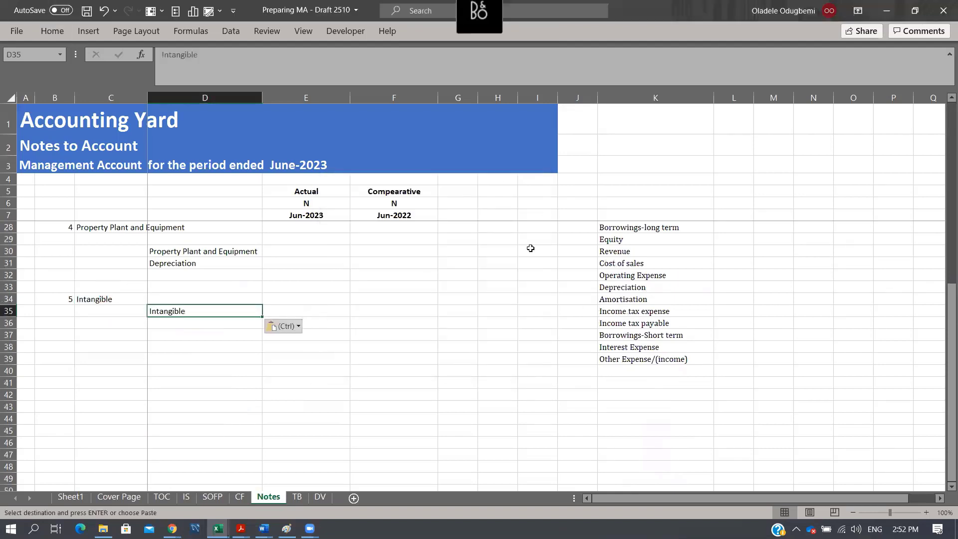
- Copy Amortisation from K34 into D36 as the second line item of note 5
left_click(618, 297)
key("ctrl+c")
left_click(210, 322)
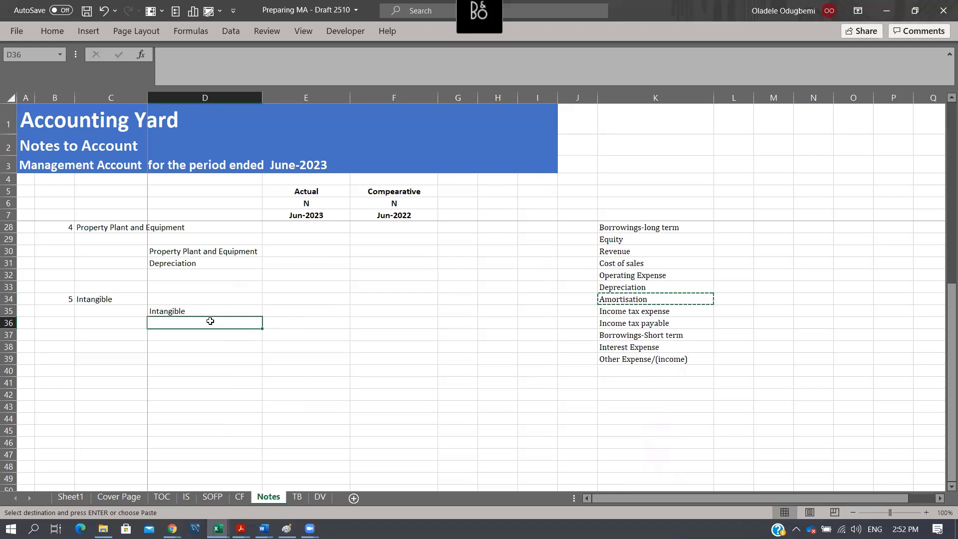
key("alt+e")
key("s")
key("Return")
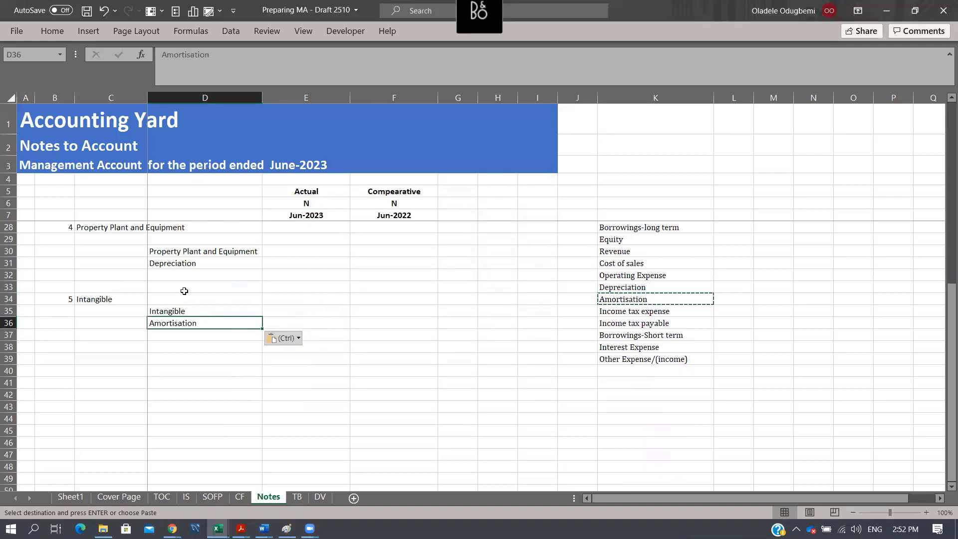
left_click_drag(185, 252, 186, 347)
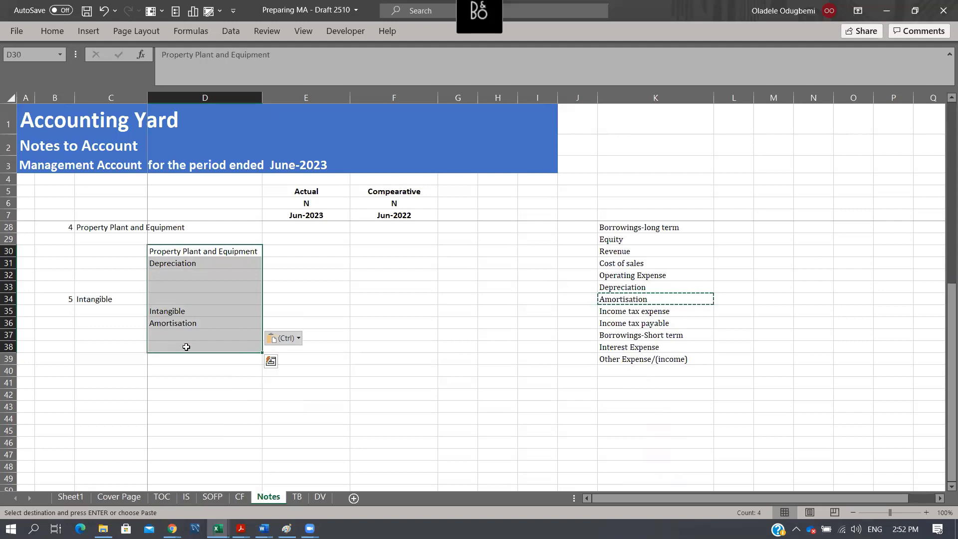
- Enter note number 6 in B40 of the Notes sheet
left_click(70, 368)
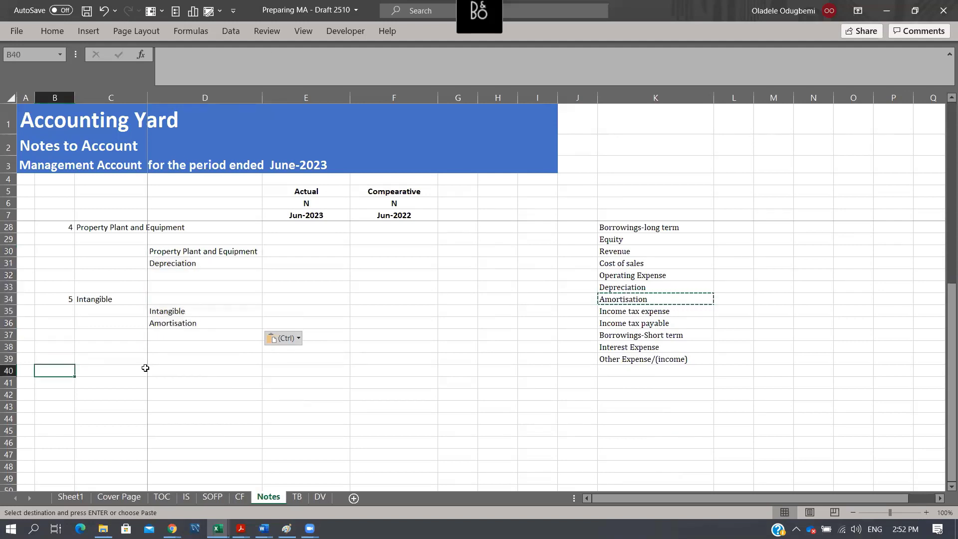
type("6")
key("ctrl+Return")
left_click(145, 369)
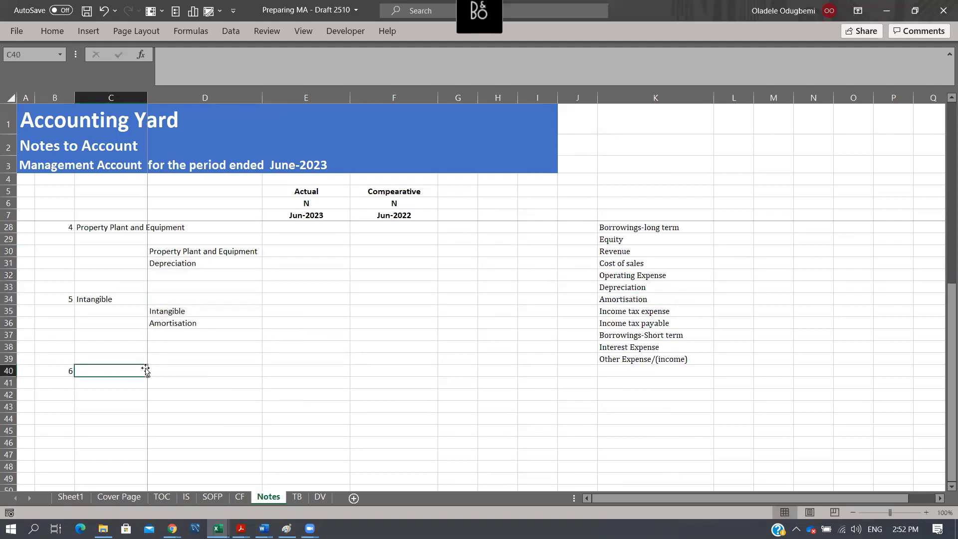
- Check the IS sheet for the line item that carries note number 6, and return to the Notes sheet
left_click(635, 309)
scroll(641, 306, "up", 4)
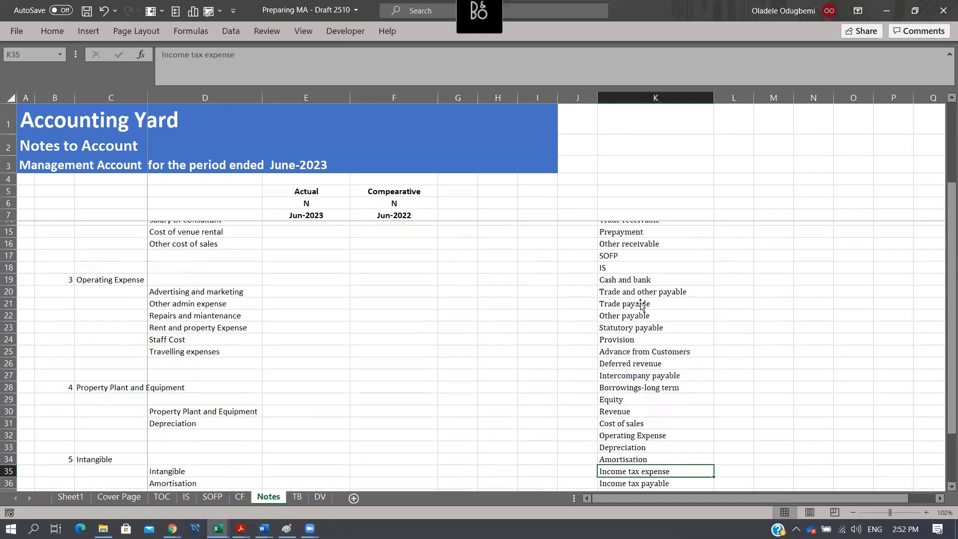
scroll(641, 306, "up", 2)
scroll(640, 300, "down", 4)
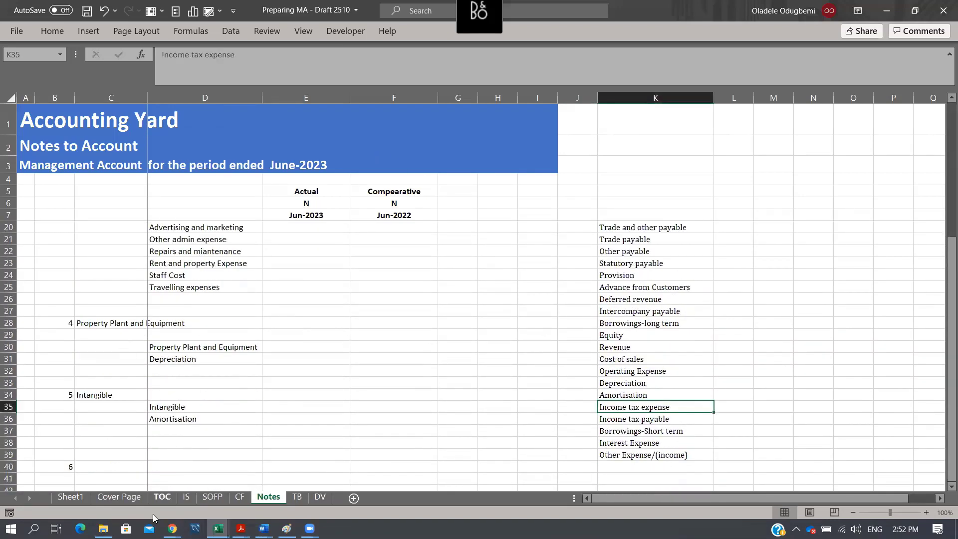
left_click(190, 500)
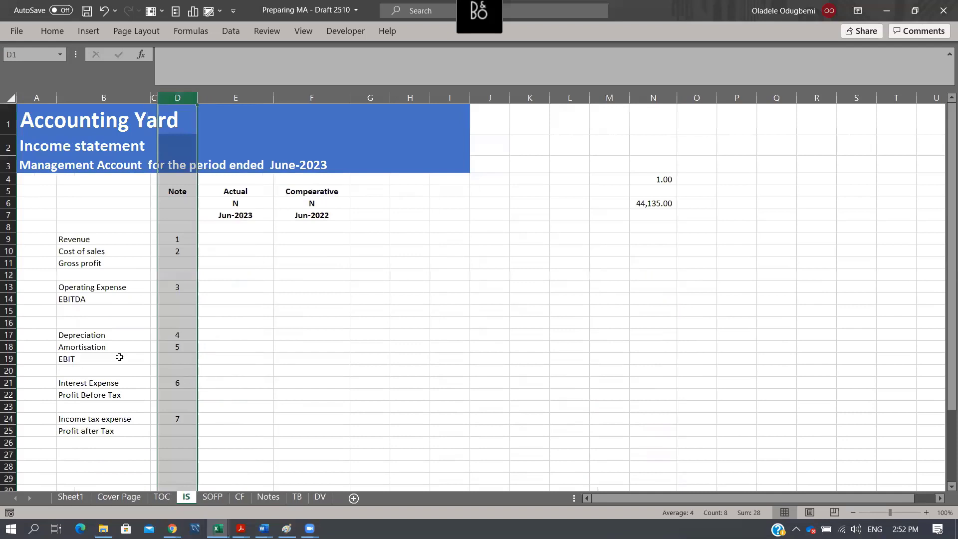
left_click(111, 385)
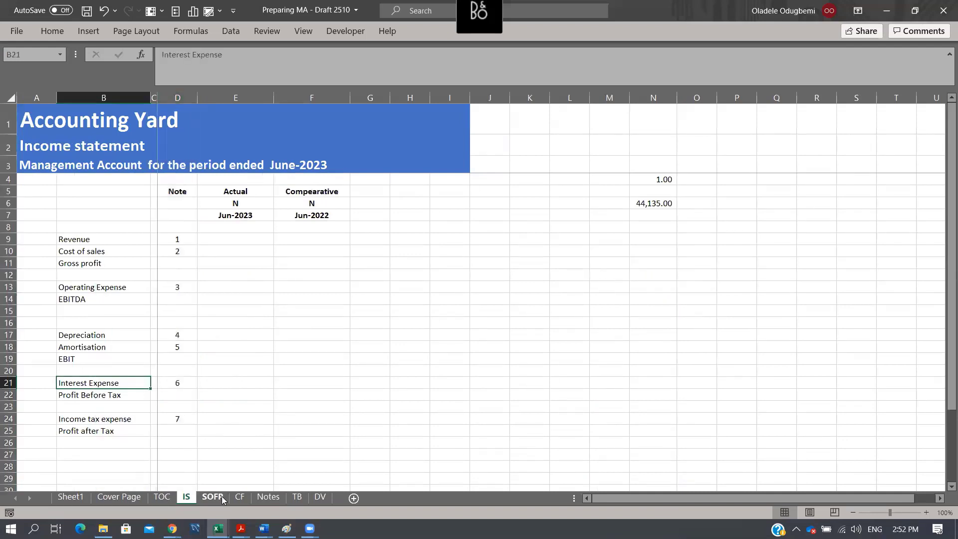
left_click(269, 498)
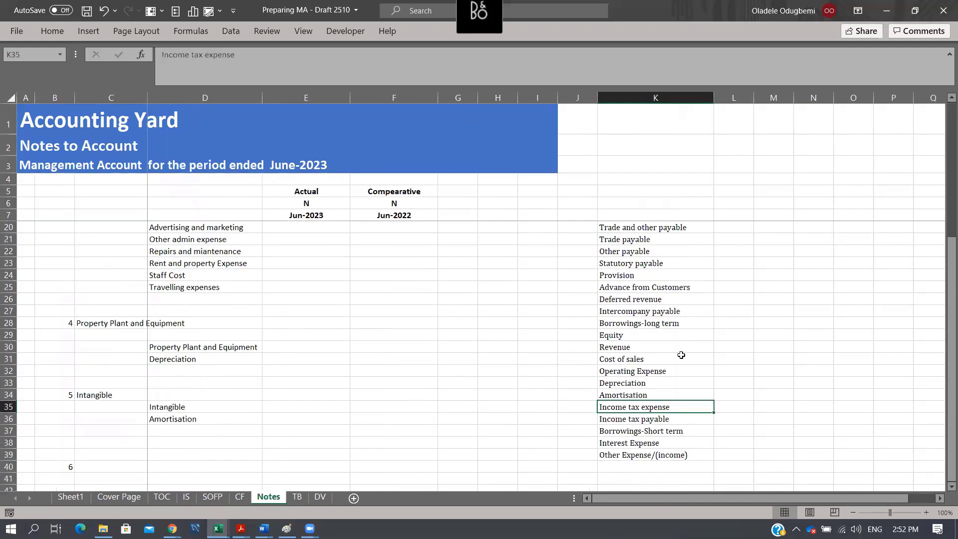
scroll(703, 374, "down", 2)
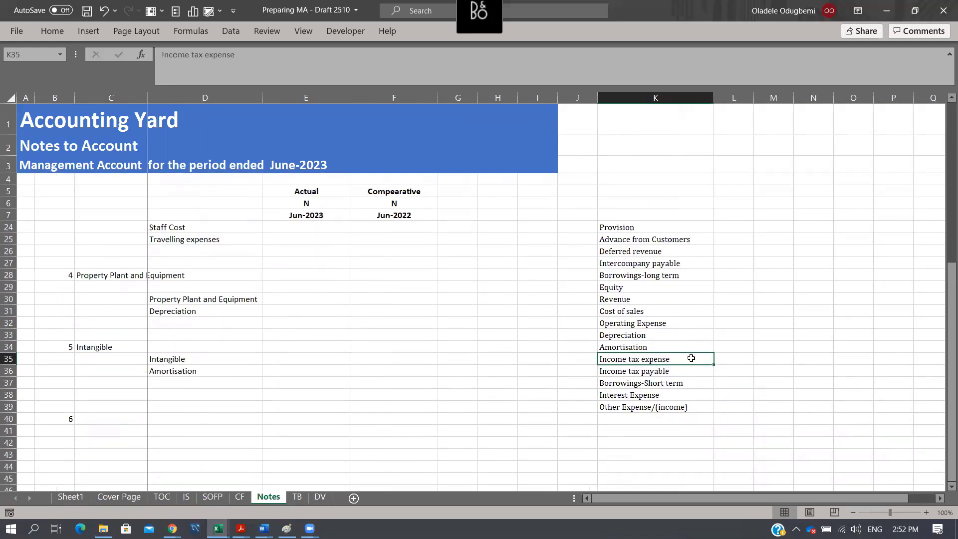
key("ctrl+c")
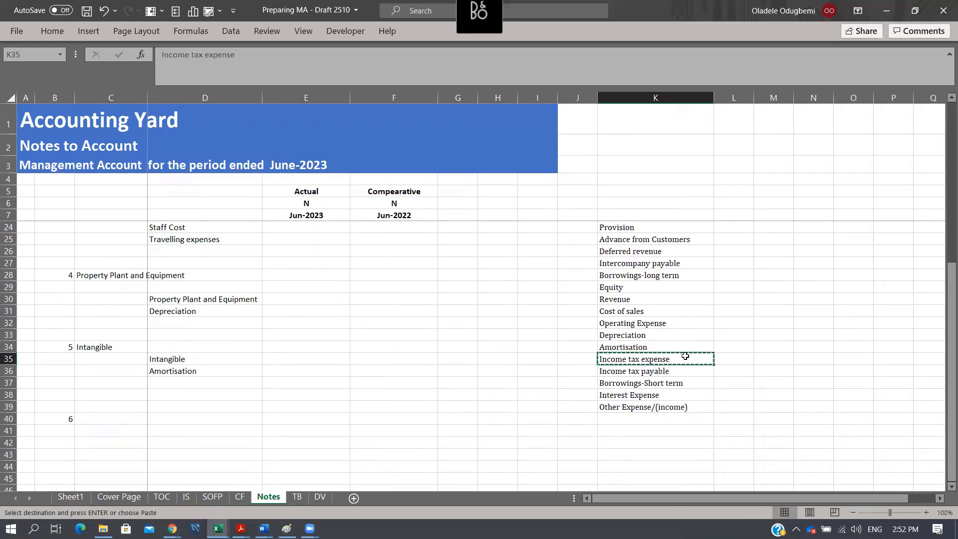
left_click(126, 416)
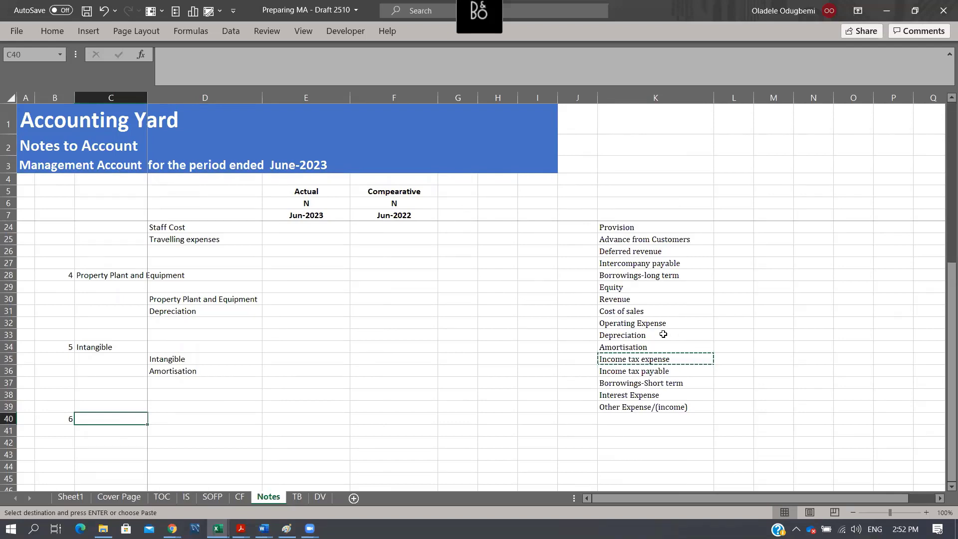
left_click(670, 370)
left_click(672, 360)
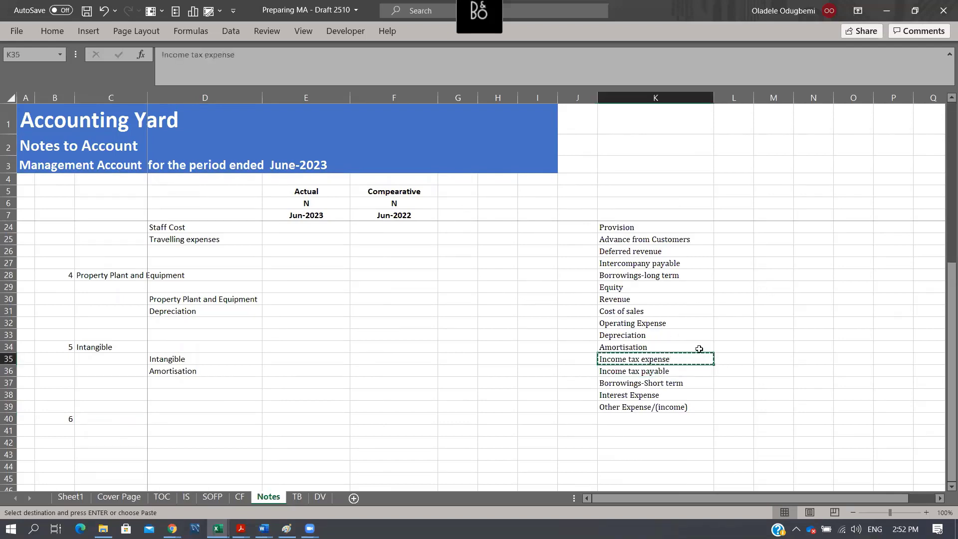
- Copy Interest Expense from K38 and paste it as values into C40 as the note 6 heading
left_click(651, 395)
key("ctrl+c")
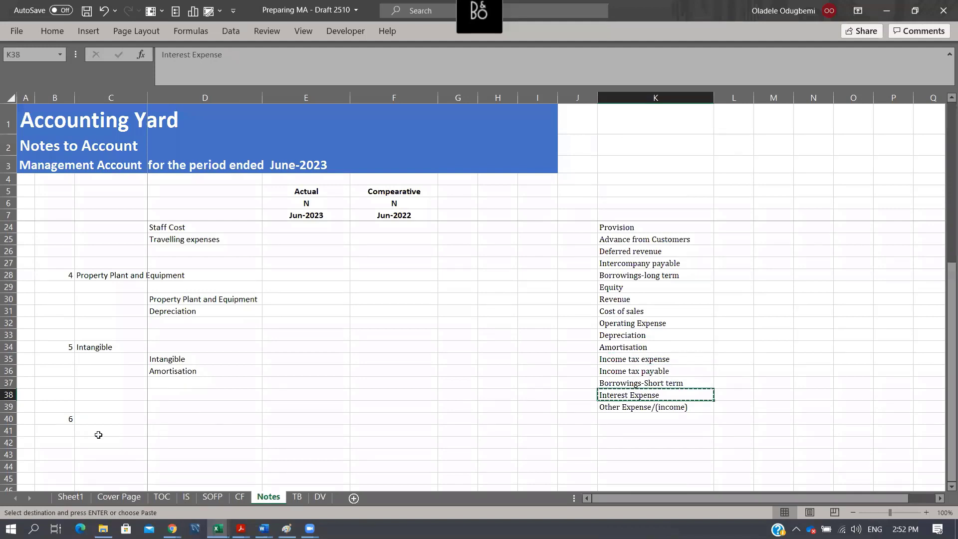
left_click(100, 419)
key("alt+e")
key("s")
key("v")
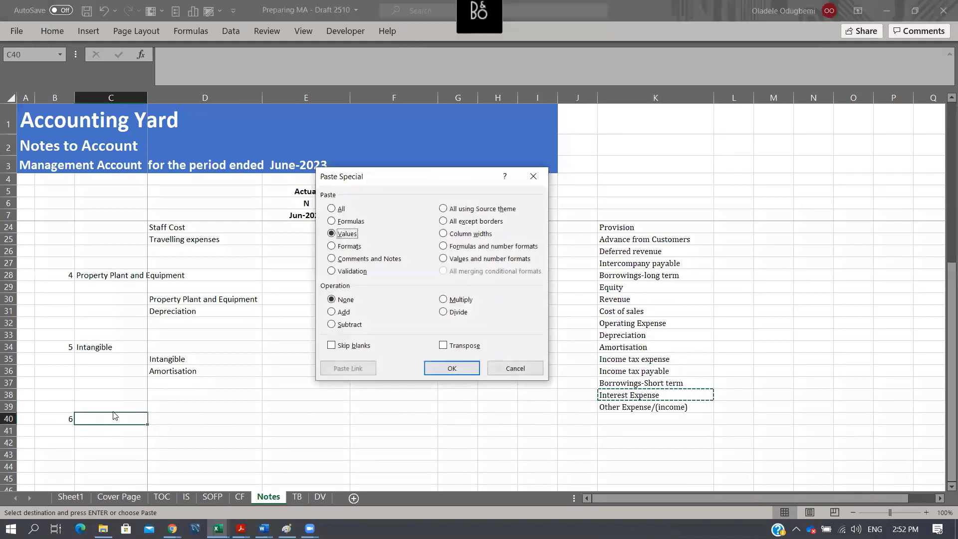
key("Return")
- Add note number 7 in B43 with the heading Income tax in C43
key("Right")
key("Down")
key("Down")
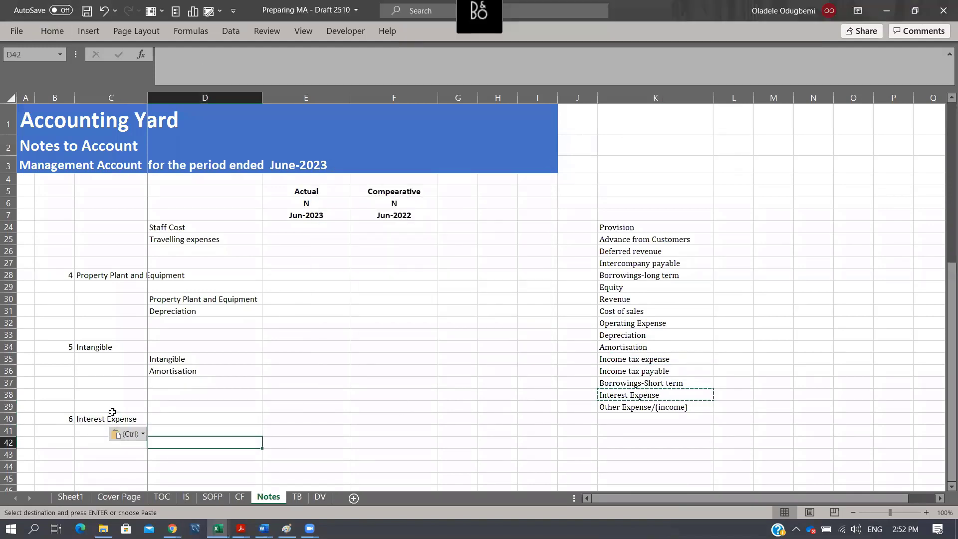
key("Left")
key("Left")
key("Down")
type("7")
key("Return")
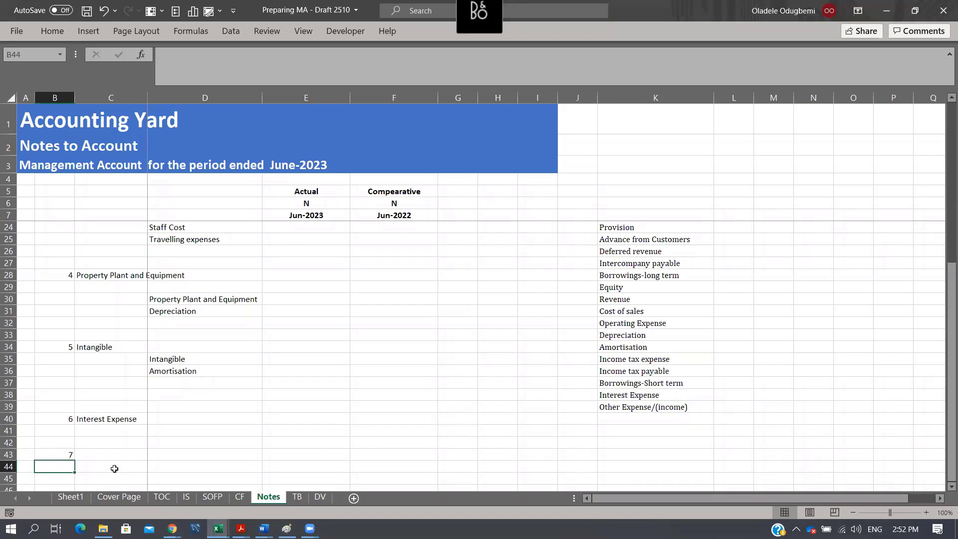
left_click(103, 454)
type("Income")
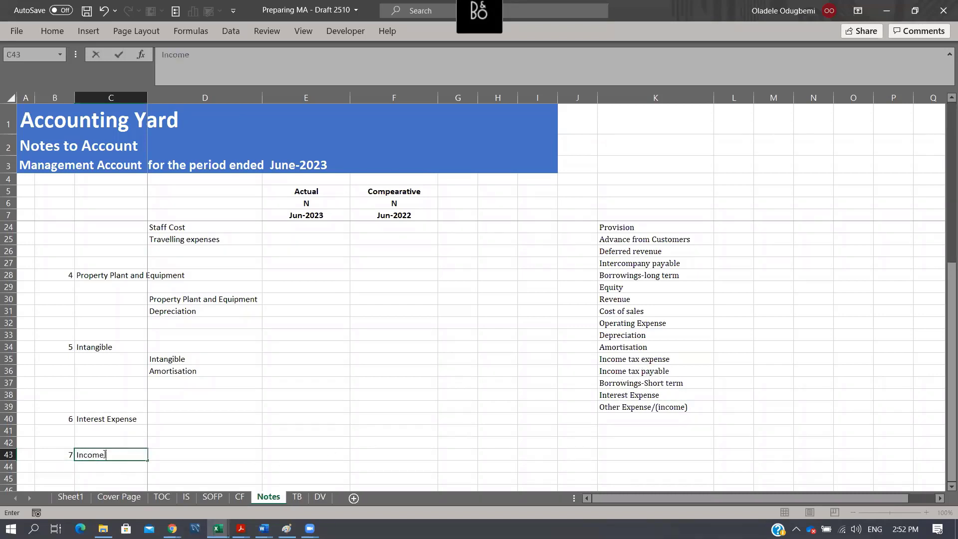
type(" tax")
key("Return")
- Enter Opening in D44 as the first line item of the Income tax note
key("Right")
key("Right")
key("Left")
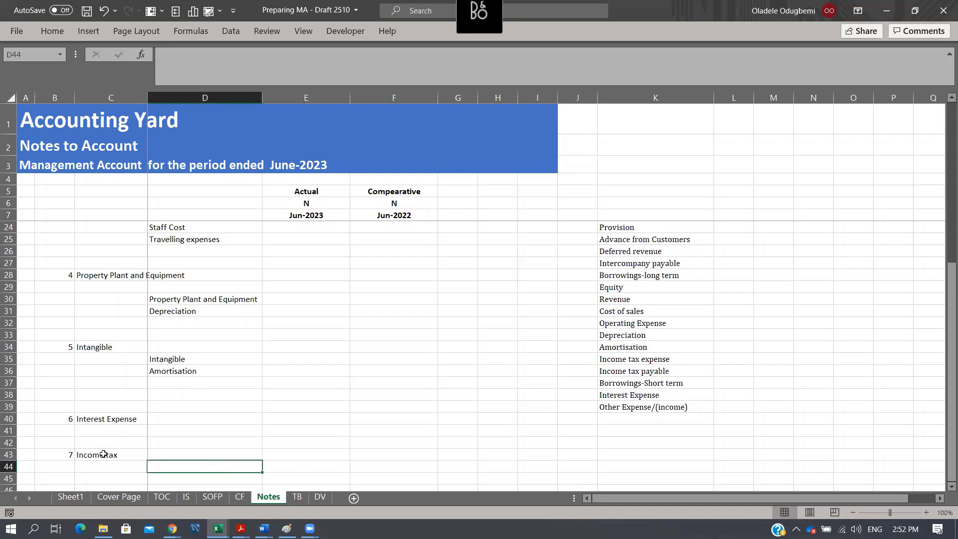
key("Down")
key("Down")
key("Down")
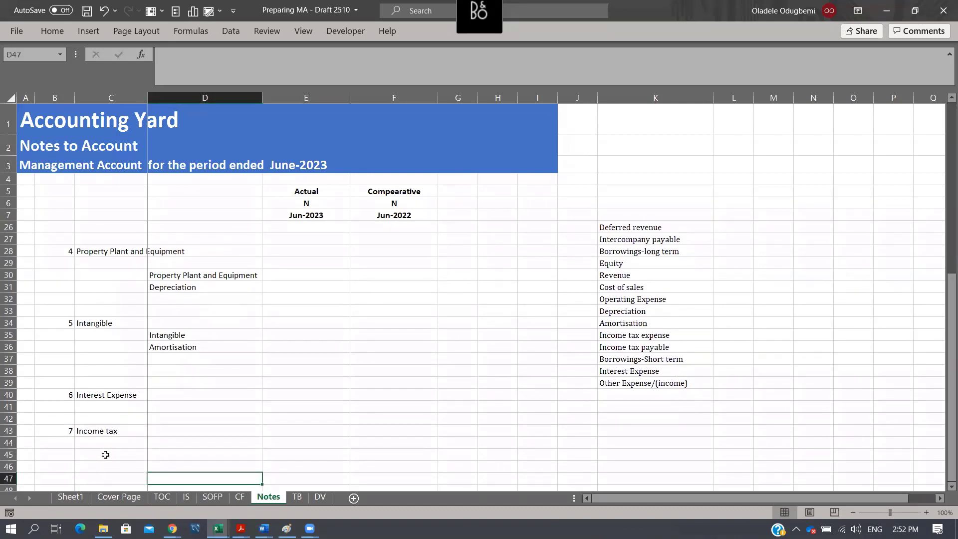
left_click(213, 442)
type("Op")
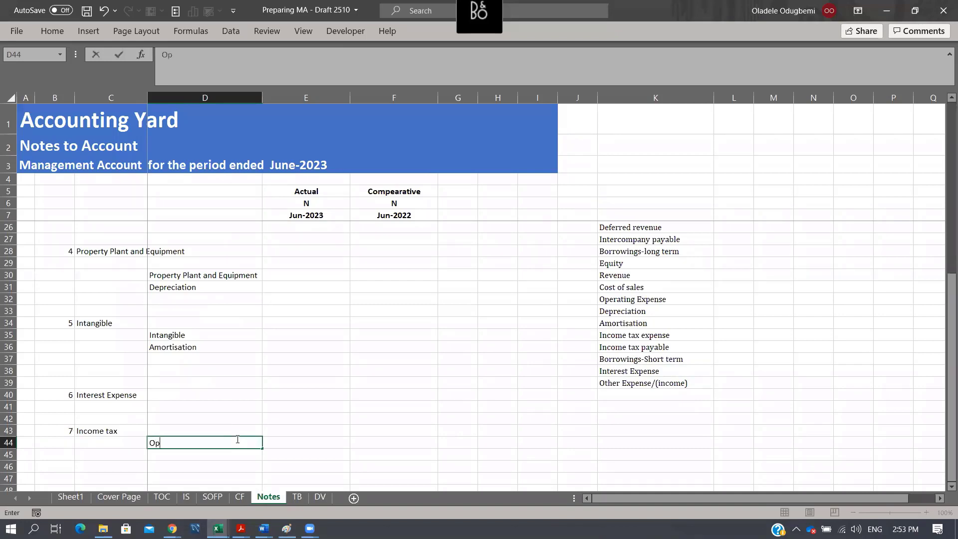
type("ening")
key("Return")
- Enter Charge for the period in D45 as the second line item of the Income tax note
type("Char")
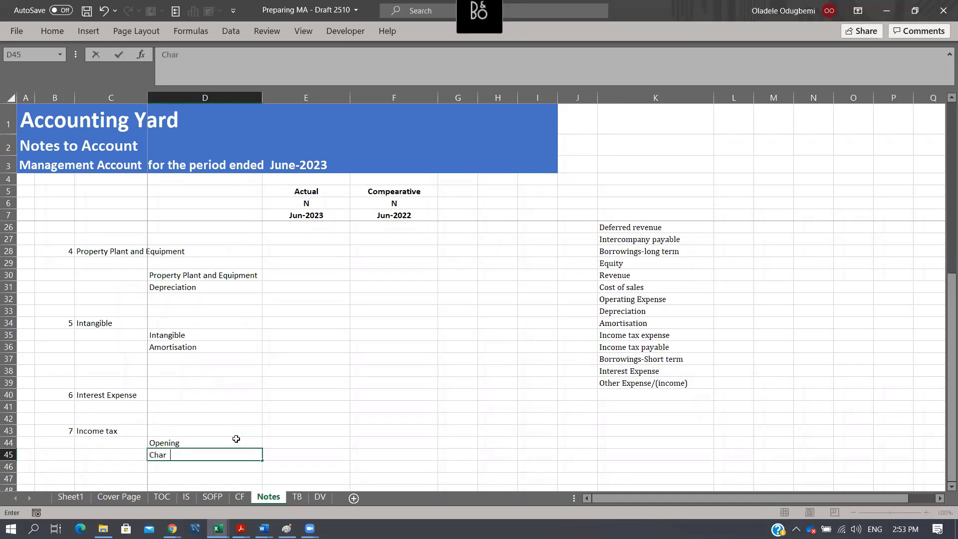
type("ge for the period")
key("Return")
- Enter Payment in D46 and Closing in D47 as the remaining line items of the Income tax note
type("Pay")
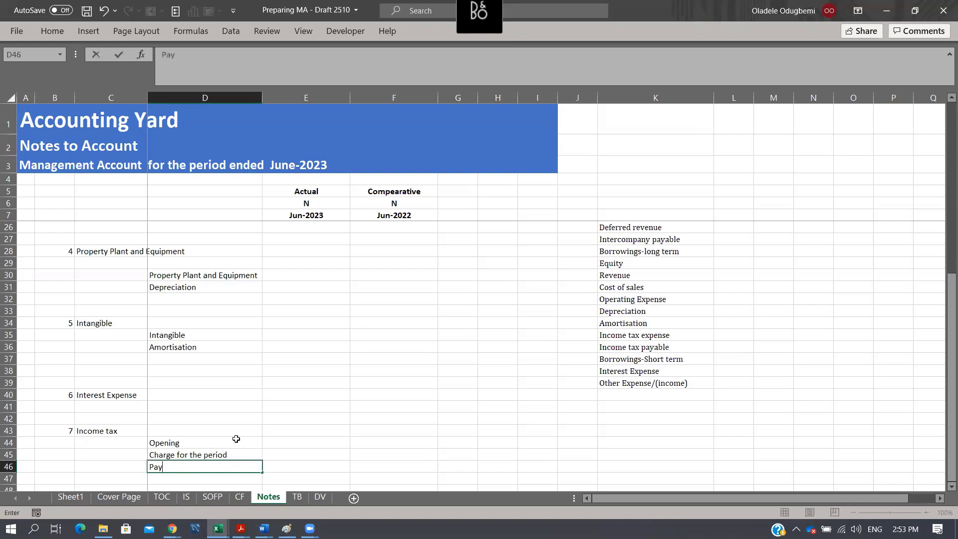
type("ment")
key("Return")
type("Clos")
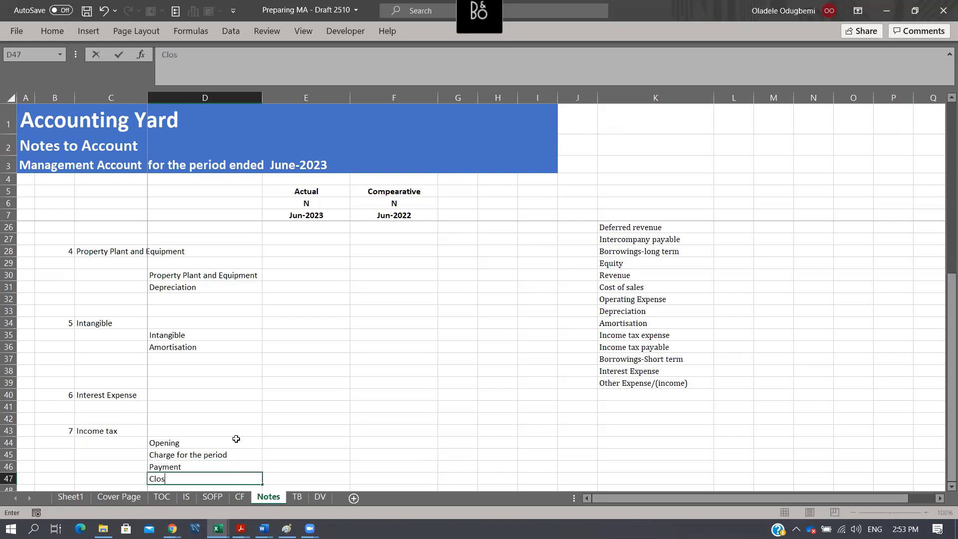
type("ing")
key("Return")
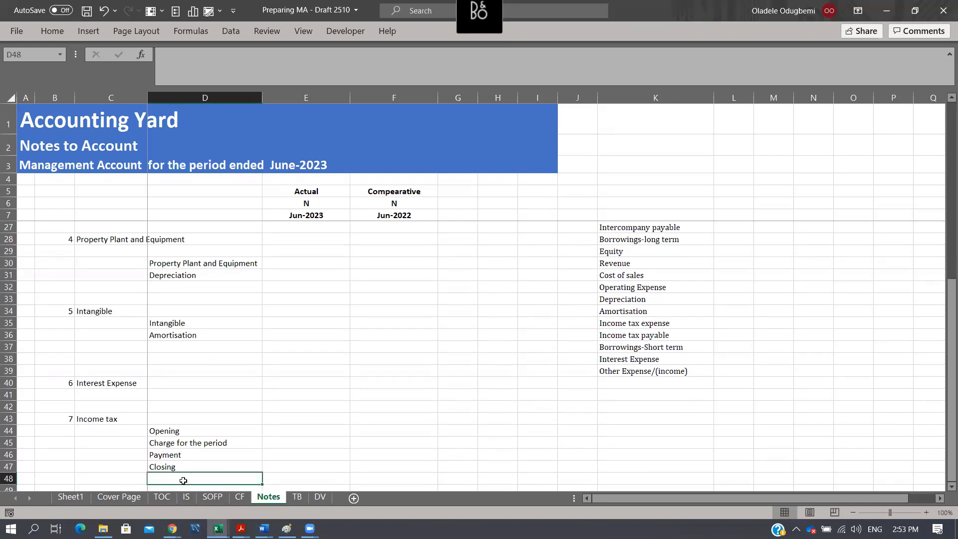
- Enter note number 8 in B50 of the Notes sheet, below the Income tax note
left_click_drag(222, 430, 227, 467)
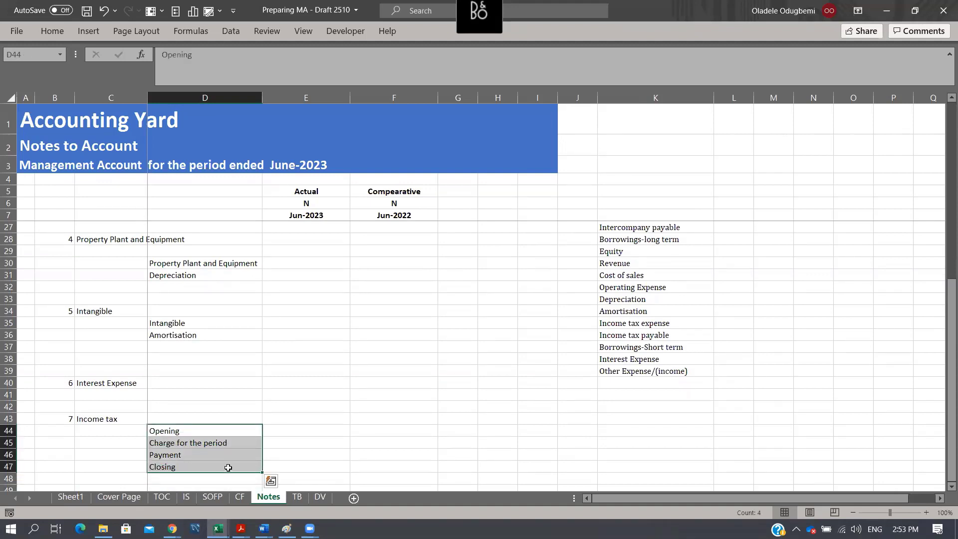
scroll(226, 402, "down", 3)
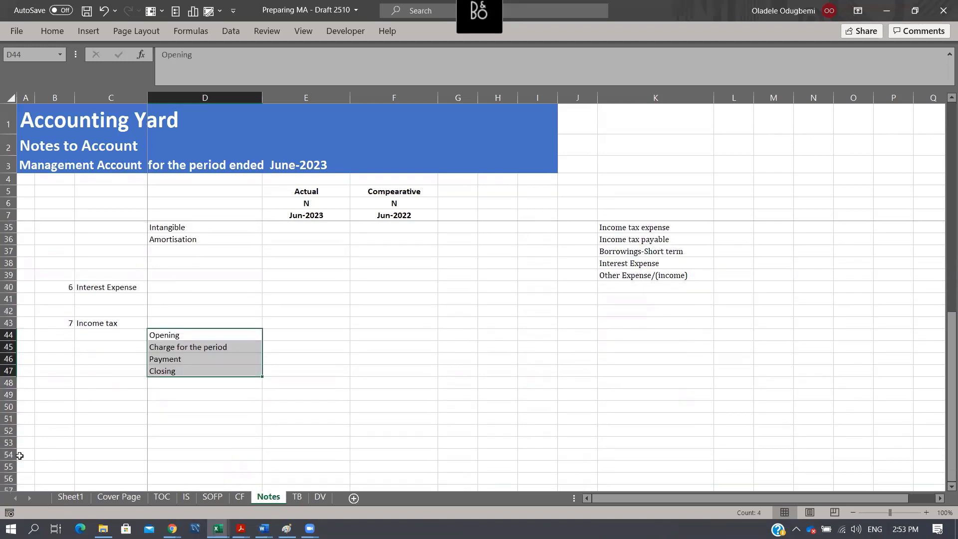
left_click(68, 410)
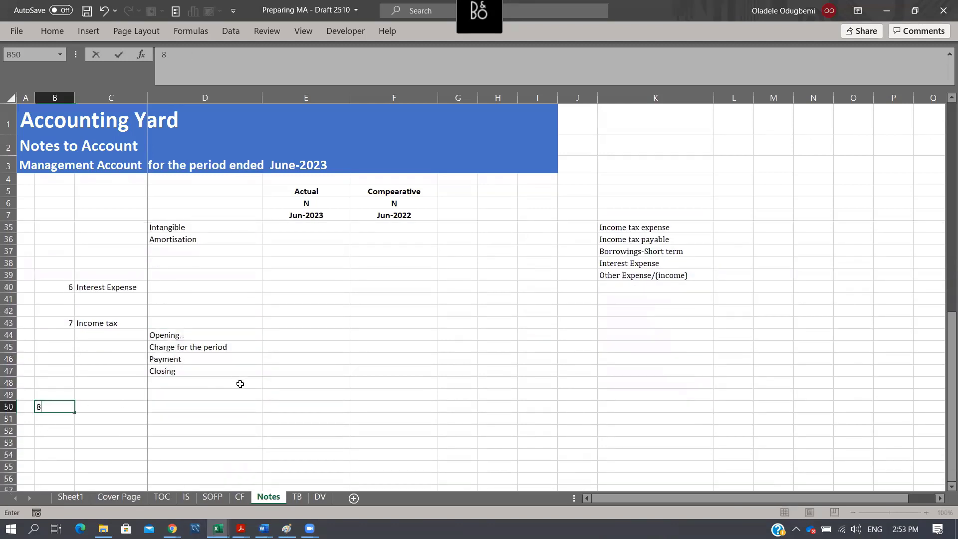
type("8")
key("Tab")
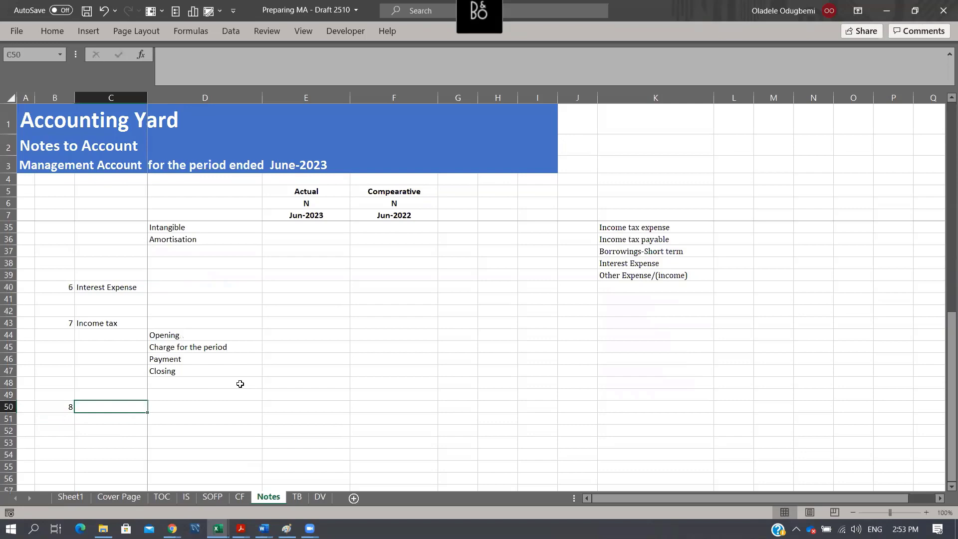
- Check the note numbering on the IS and SOFP sheets and enter note number 9 in B54 of the Notes sheet
left_click(211, 497)
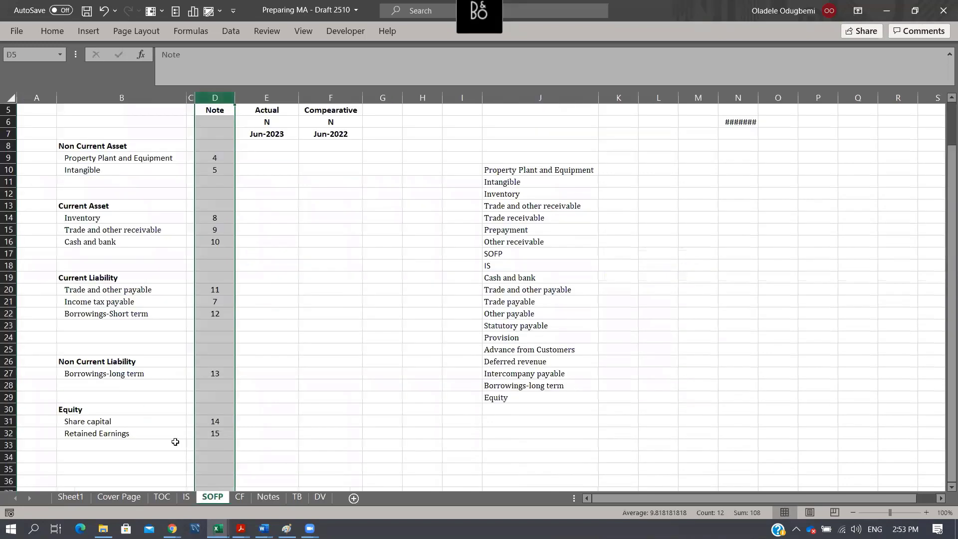
left_click(186, 497)
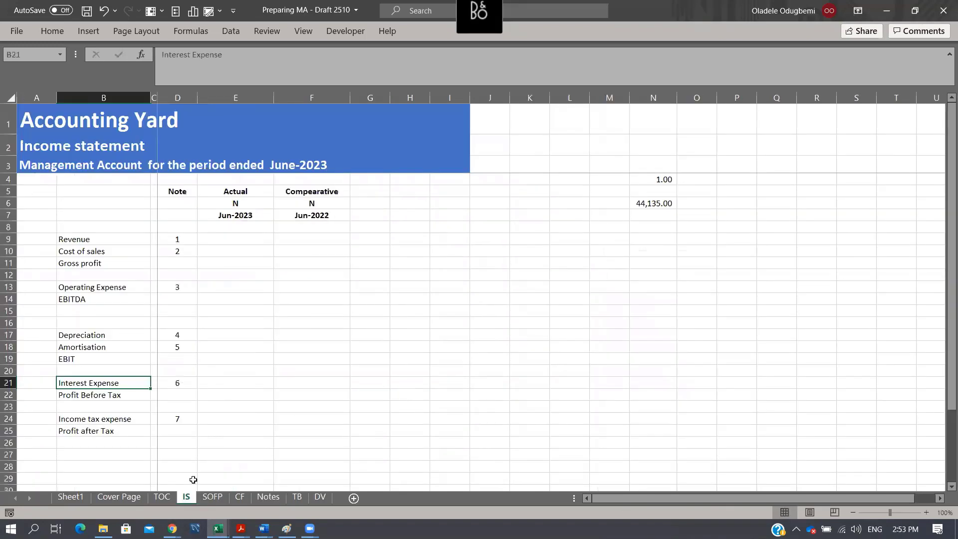
left_click(213, 497)
left_click(100, 217)
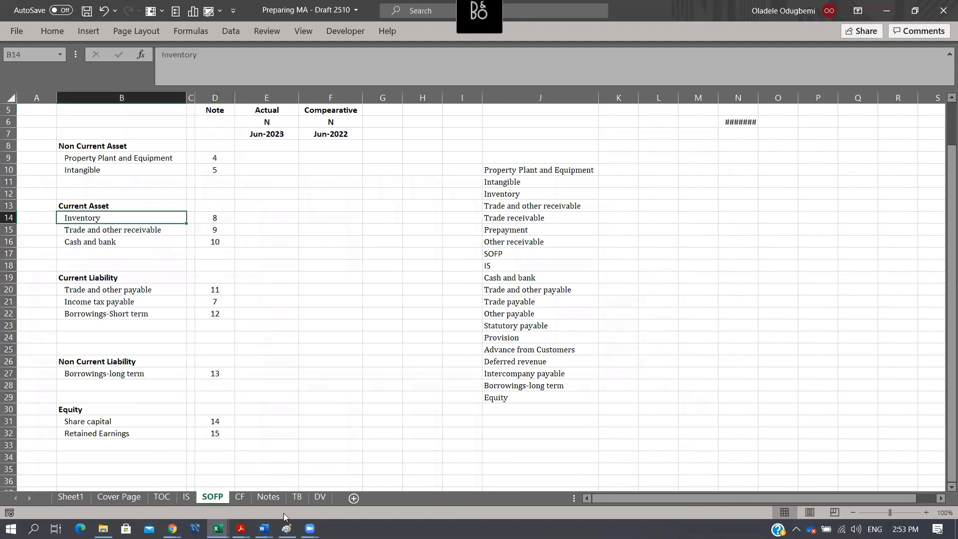
left_click(266, 499)
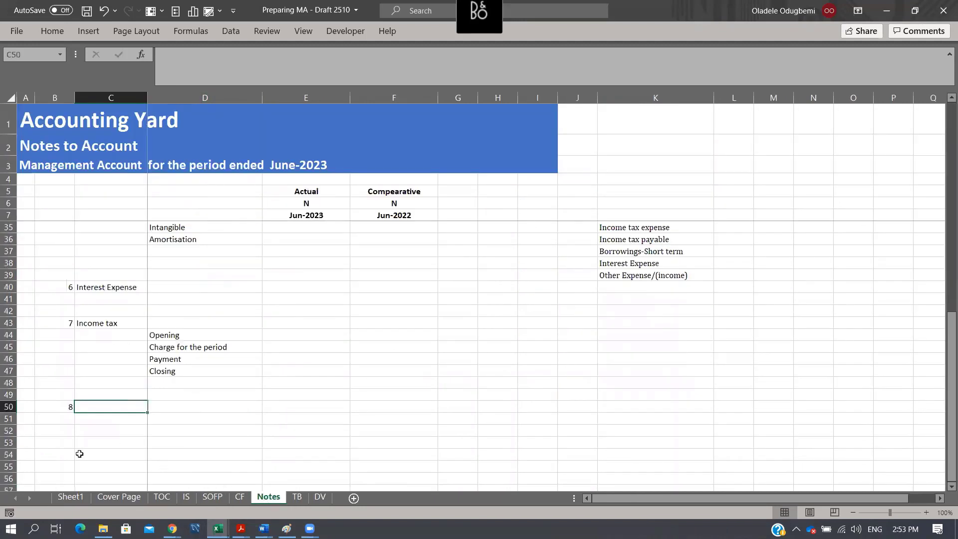
left_click(53, 453)
type("9")
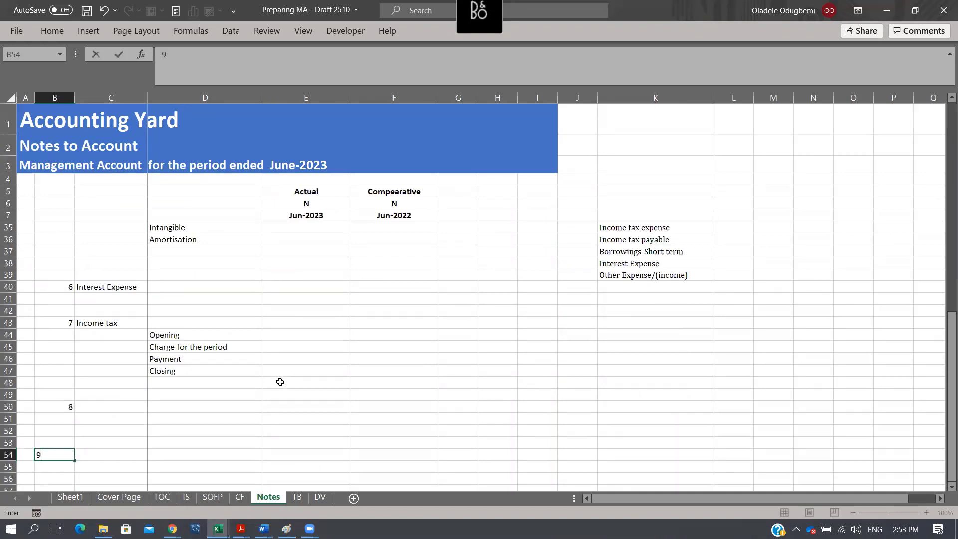
key("Tab")
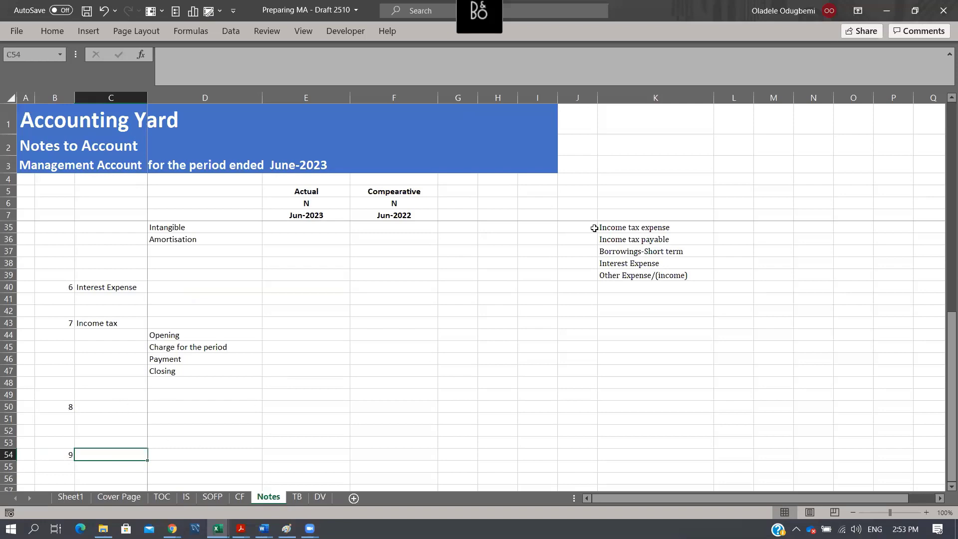
- Copy the Inventory label from K12 into C50 as the heading of note 8
scroll(650, 264, "up", 7)
scroll(652, 284, "up", 1)
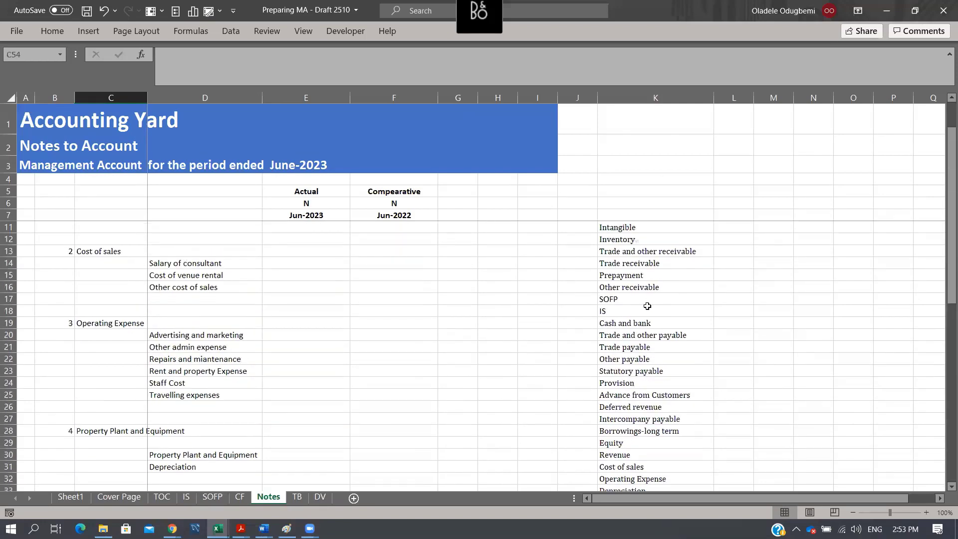
scroll(647, 306, "up", 1)
scroll(648, 306, "down", 2)
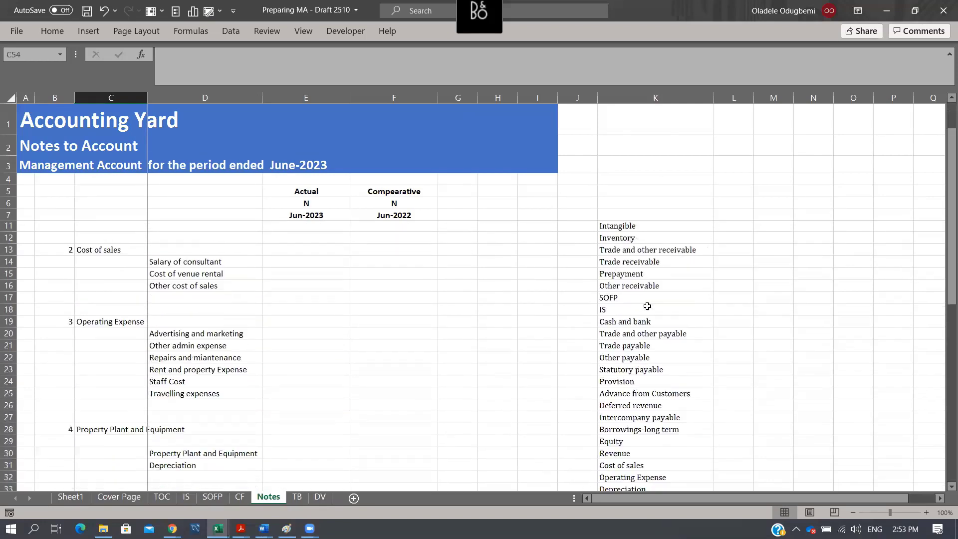
scroll(648, 306, "down", 2)
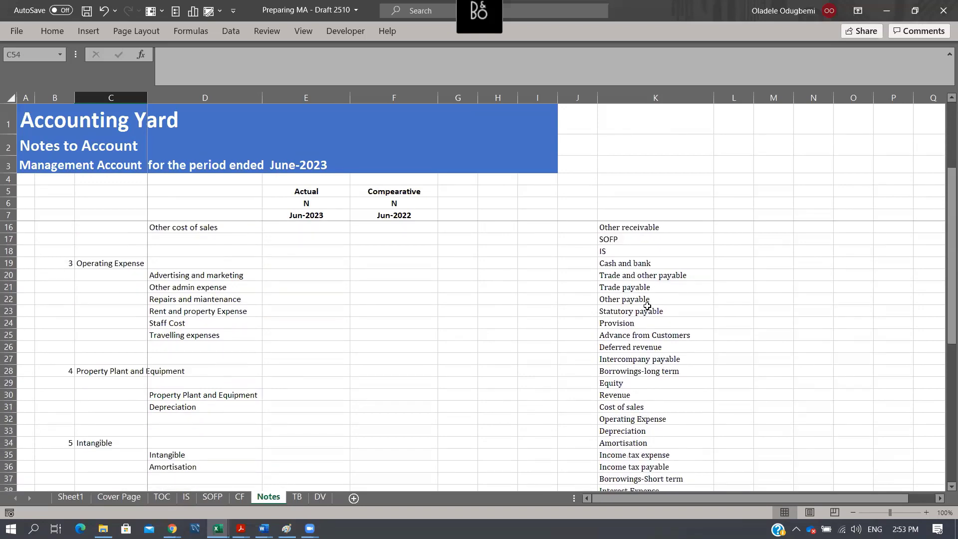
scroll(648, 306, "down", 4)
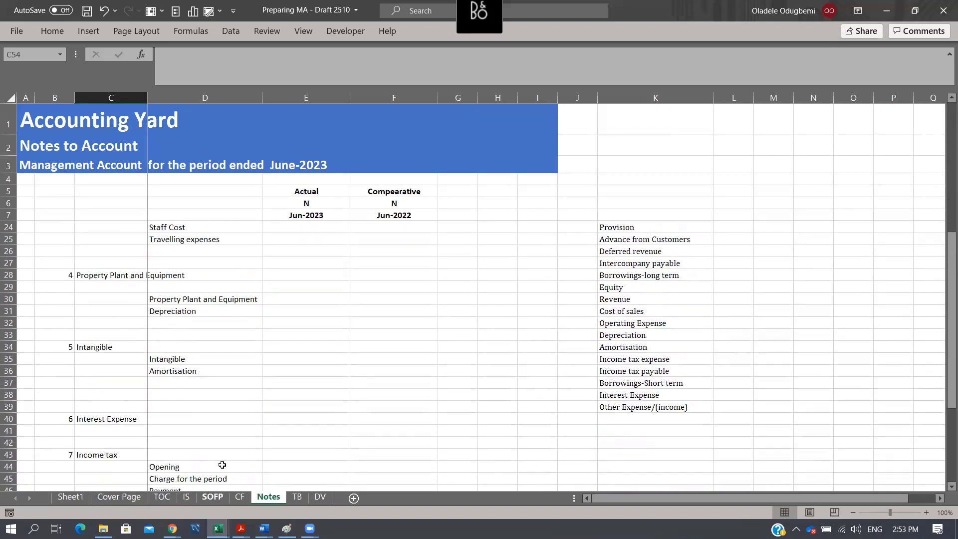
scroll(666, 326, "up", 8)
left_click(626, 277)
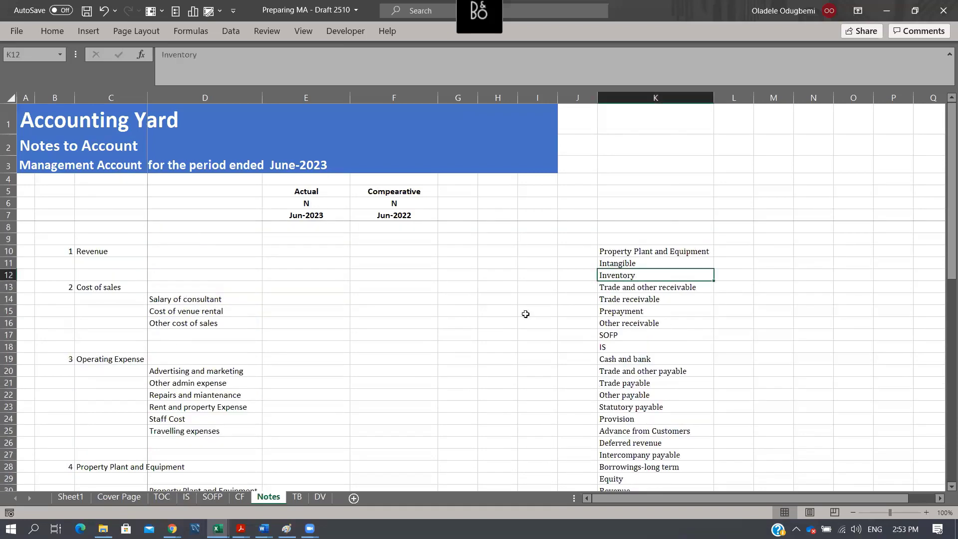
key("ctrl+c")
scroll(325, 381, "down", 11)
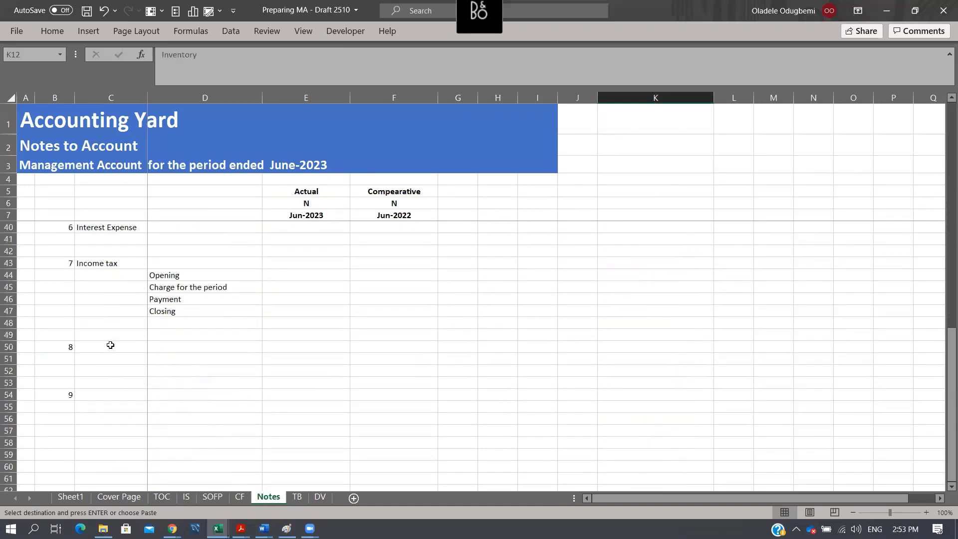
left_click(110, 345)
key("ctrl+v")
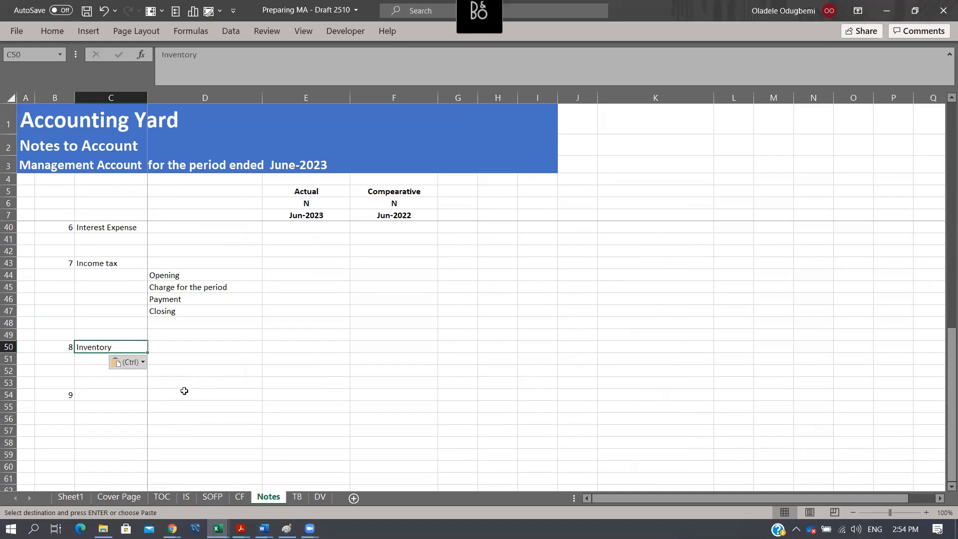
- Insert four blank rows at rows 51 to 54, below the Inventory heading
left_click(128, 396)
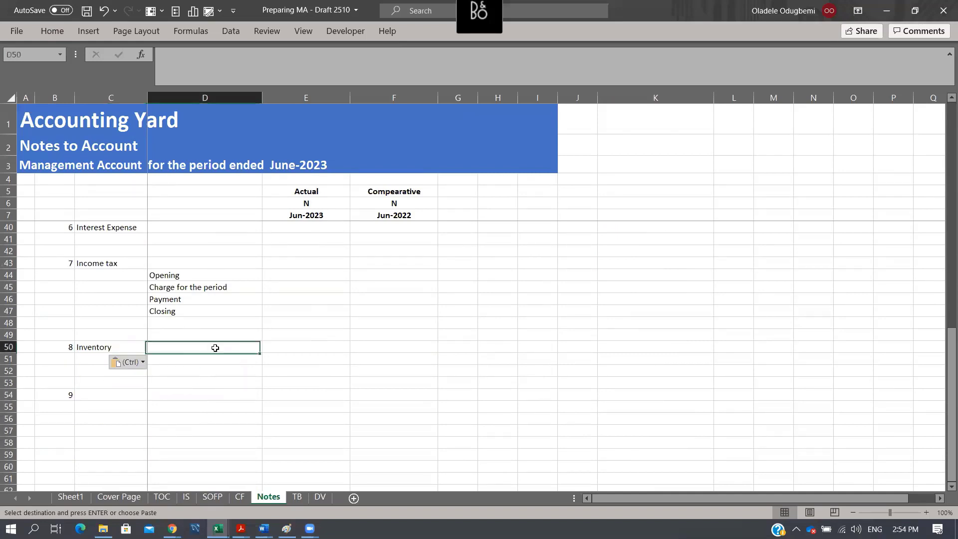
left_click(192, 350)
left_click_drag(12, 361, 9, 395)
key("ctrl+shift+plus")
- Enter Finished Goods in D51 as the first line item of the Inventory note
key("Right")
key("Right")
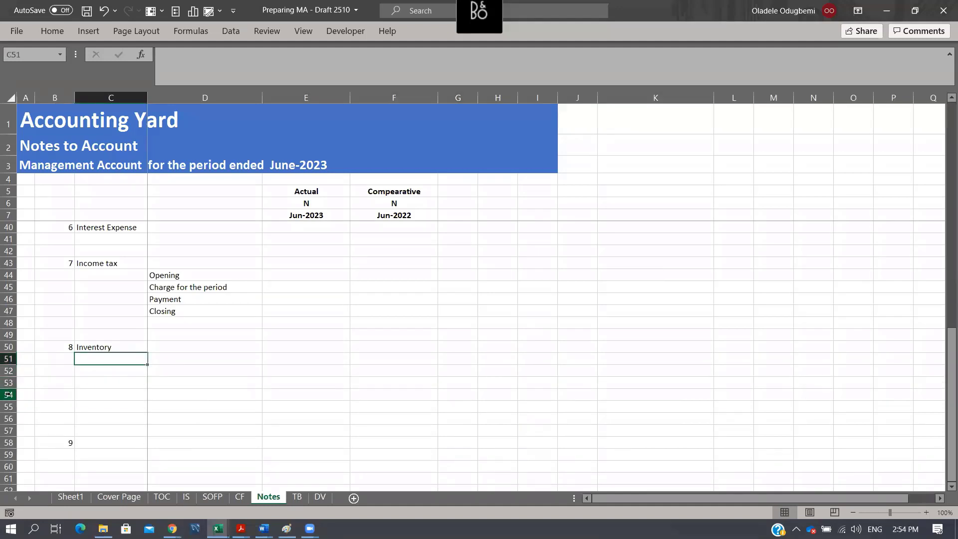
key("Right")
type("Finishe")
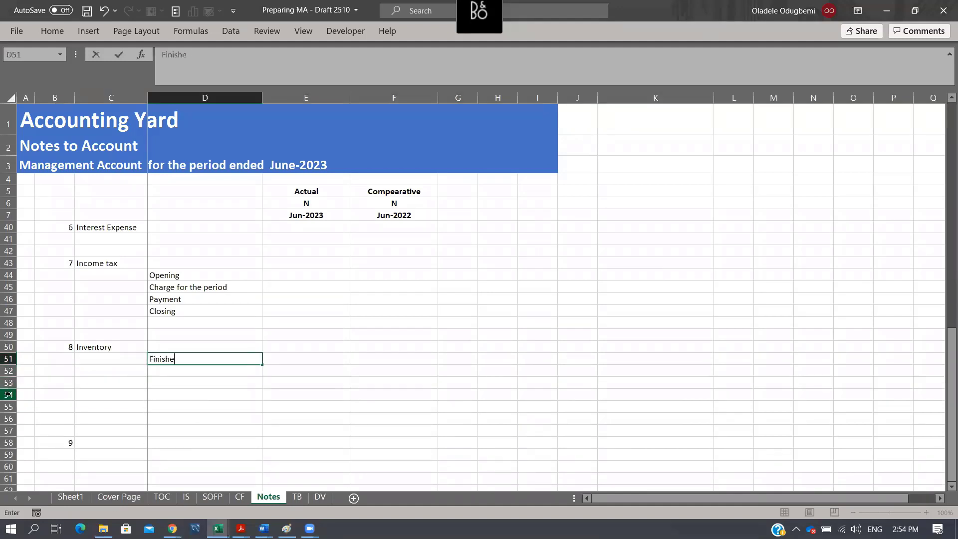
type("d Goods")
key("Return")
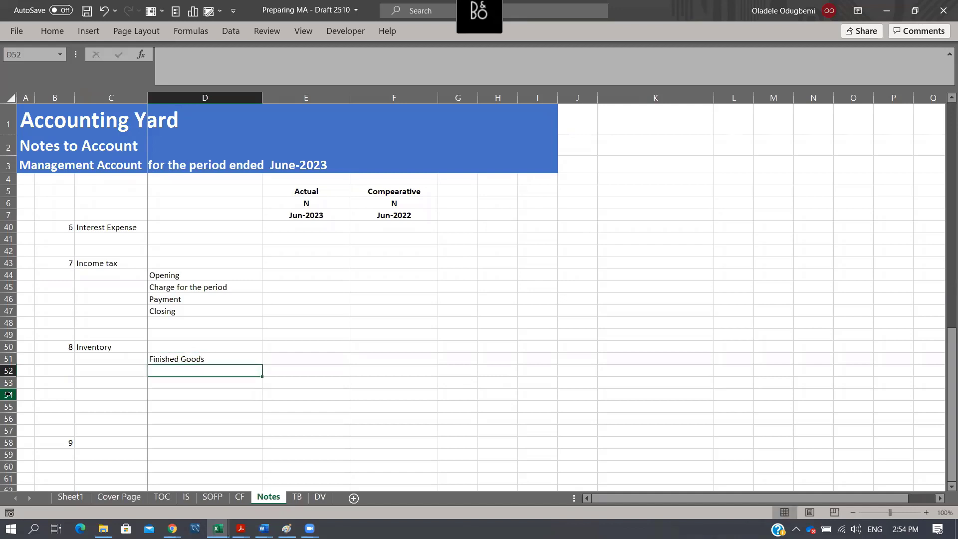
- Add the Inventory line items Raw material, Spares, Consumable and WIP in cells D52 to D55
type("Raw material")
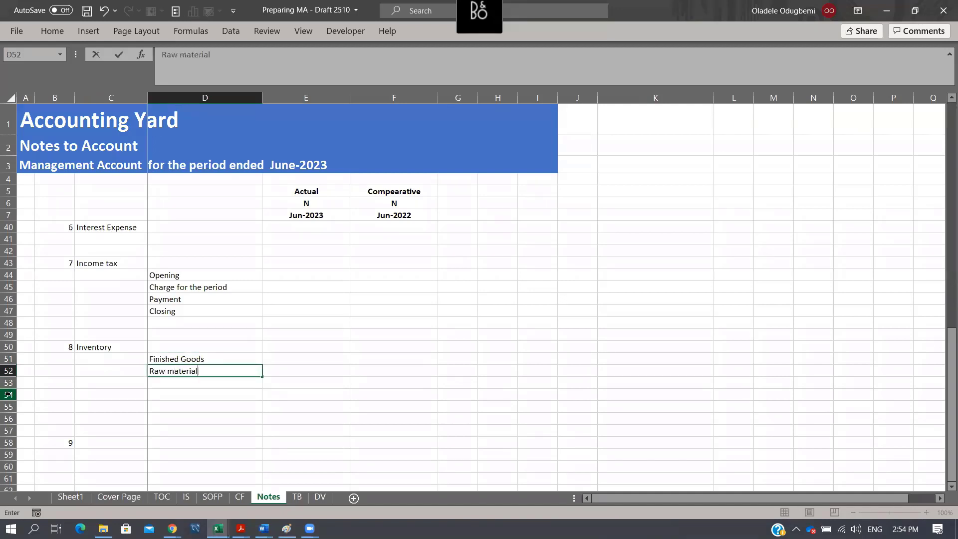
key("Return")
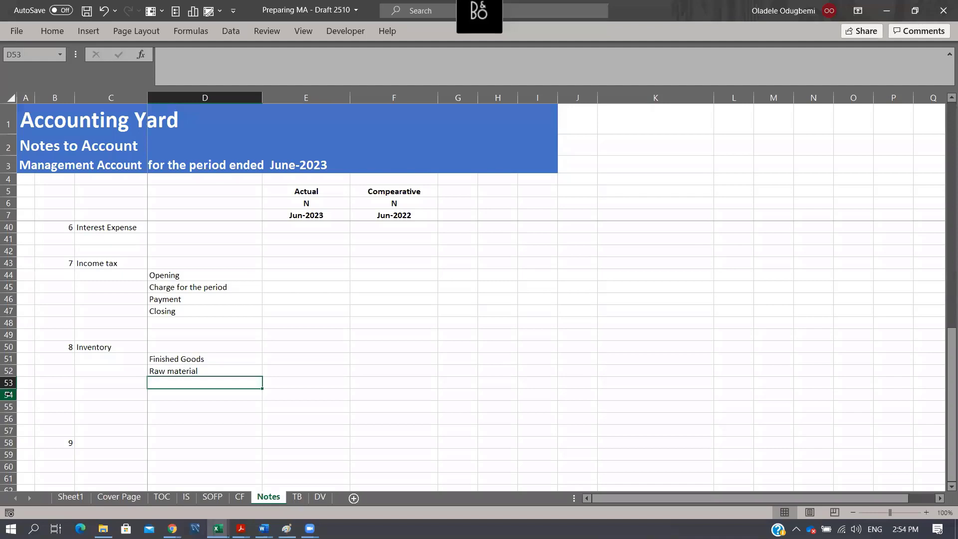
type("Spares")
key("Return")
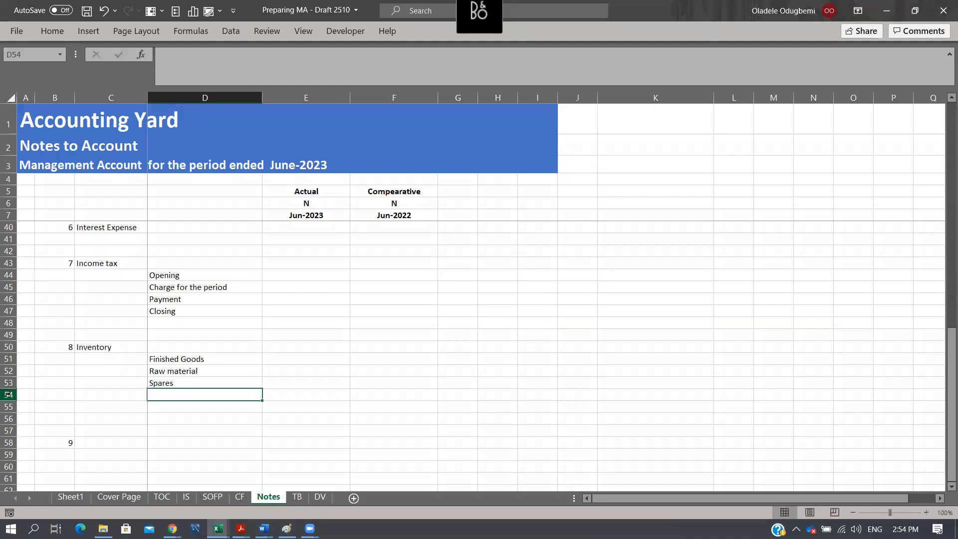
type("Consumable")
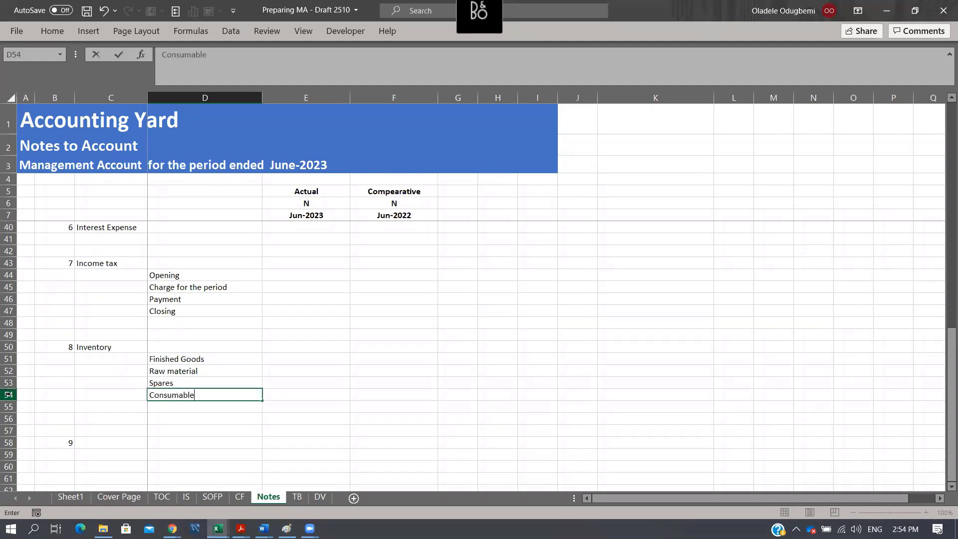
key("Return")
type("WIP")
key("Return")
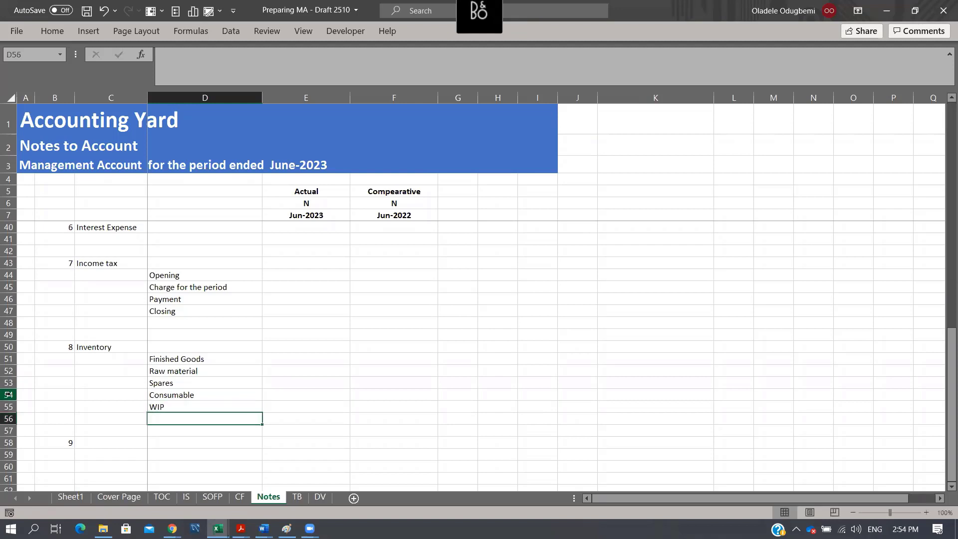
- Enter Other inventory in D56 as the last line item of the Inventory note
type("Other ")
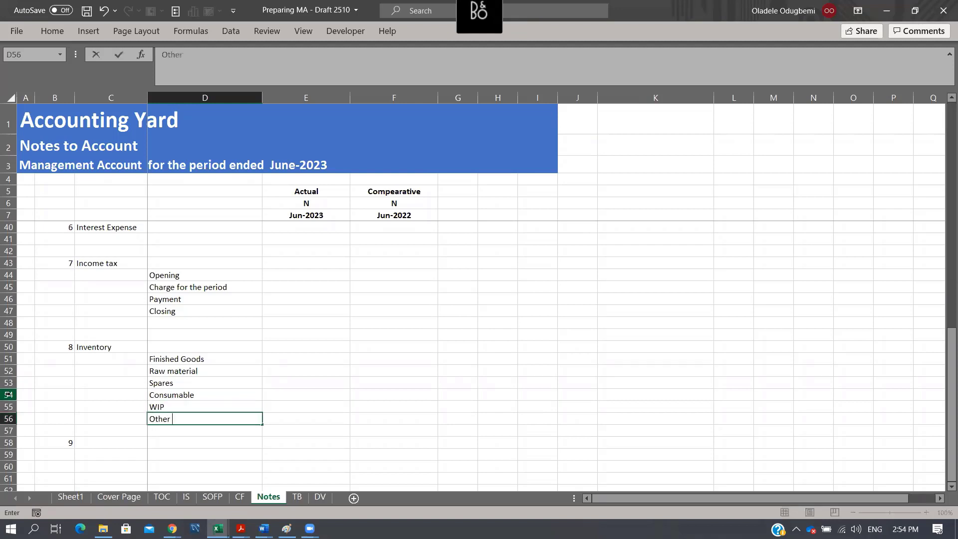
type("inev")
key("BackSpace")
key("BackSpace")
type("ventory")
key("Return")
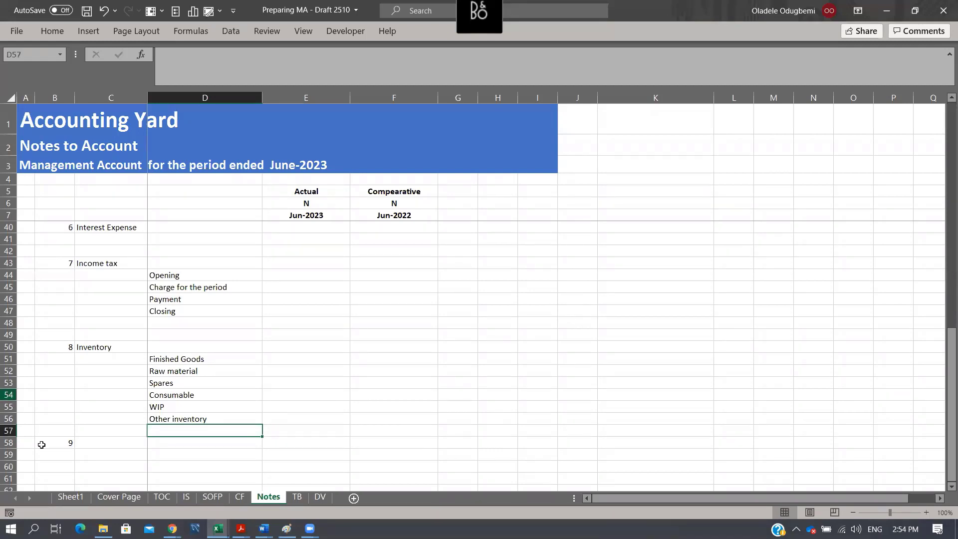
- Insert two blank rows at row 58, above note number 9
left_click(14, 443)
key("ctrl+shift+plus")
key("ctrl+shift+plus")
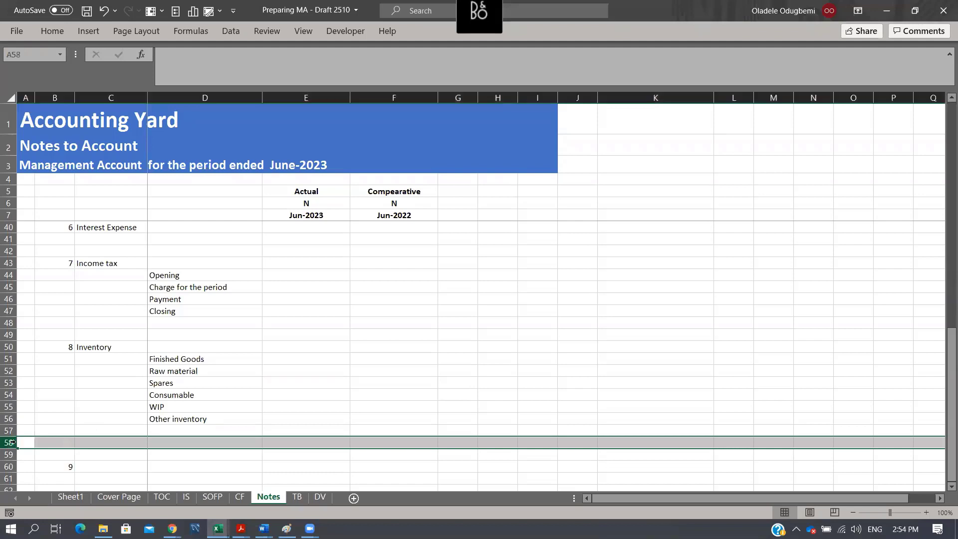
- Copy the Trade and other receivable heading from the SOFP sheet into C60 of the Notes sheet as values, beside note 9
scroll(232, 357, "down", 3)
left_click(124, 374)
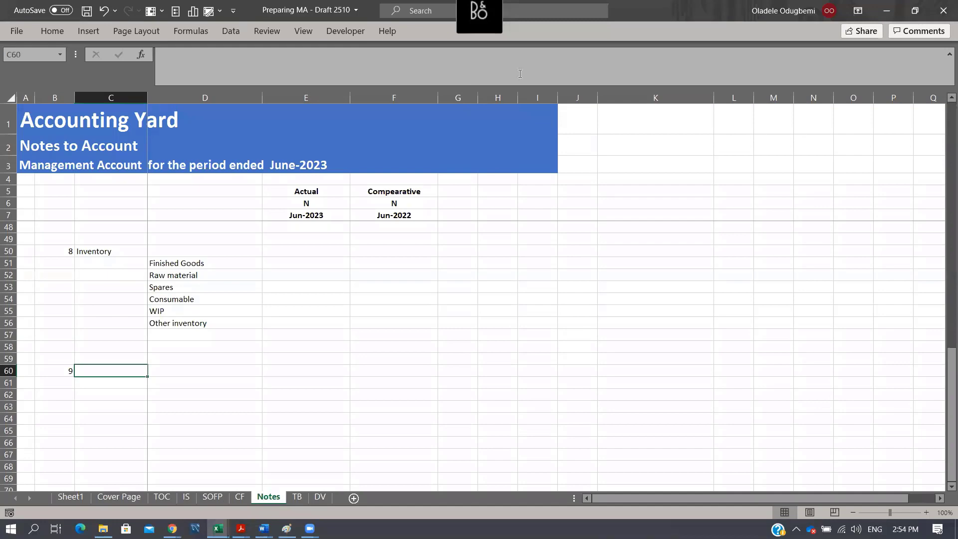
left_click(186, 498)
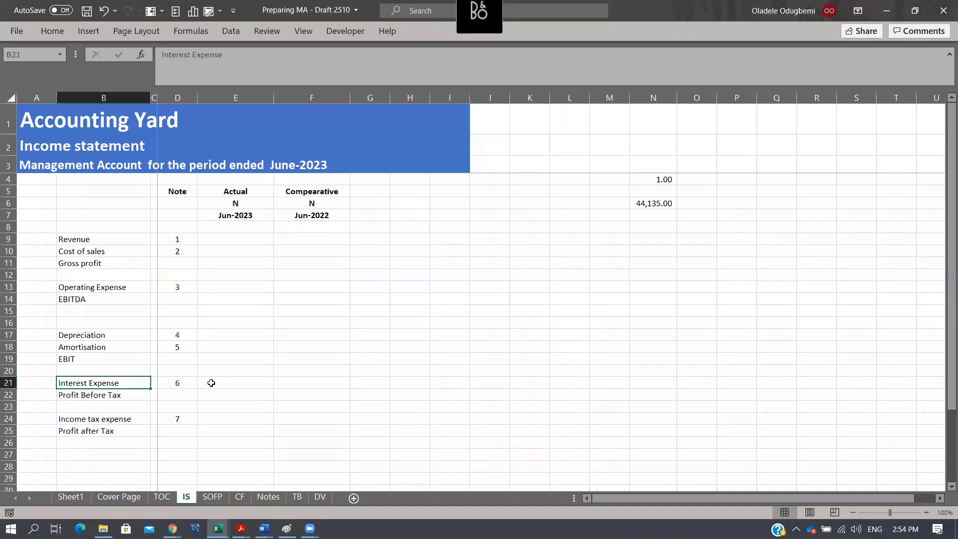
left_click(212, 497)
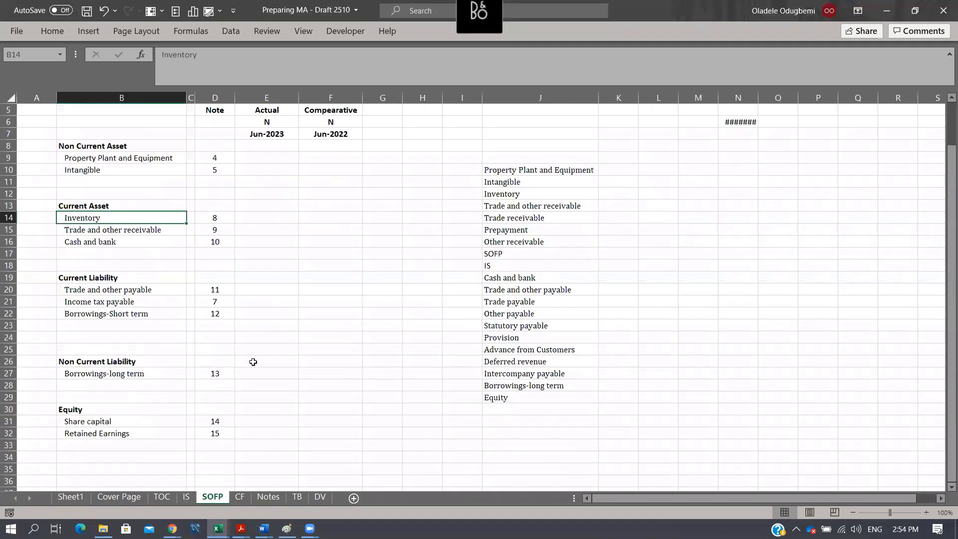
left_click(137, 232)
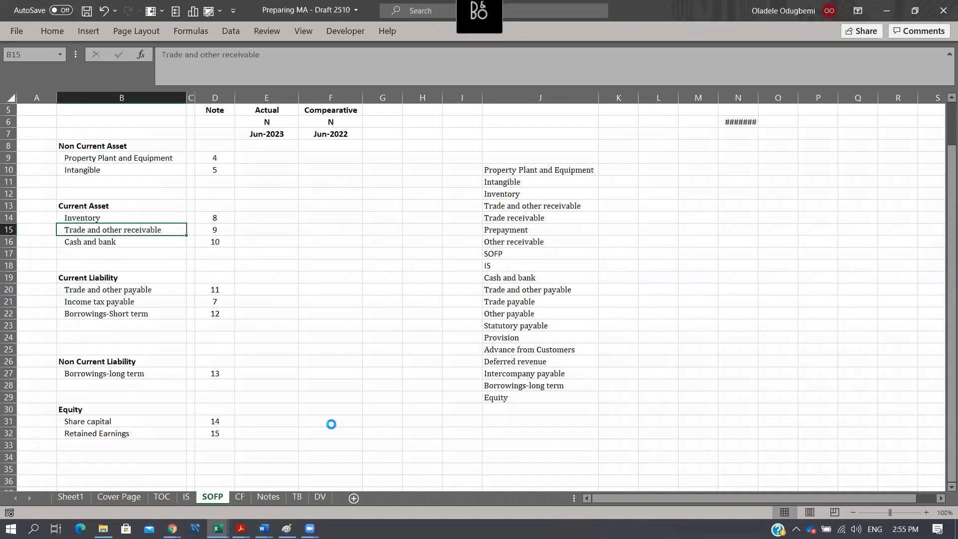
key("ctrl+c")
left_click(268, 497)
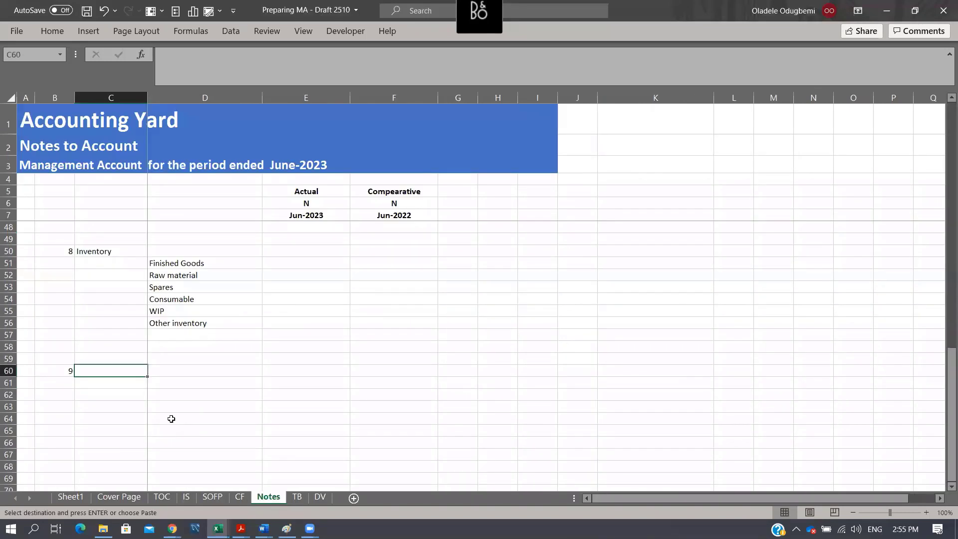
key("ctrl+alt+v")
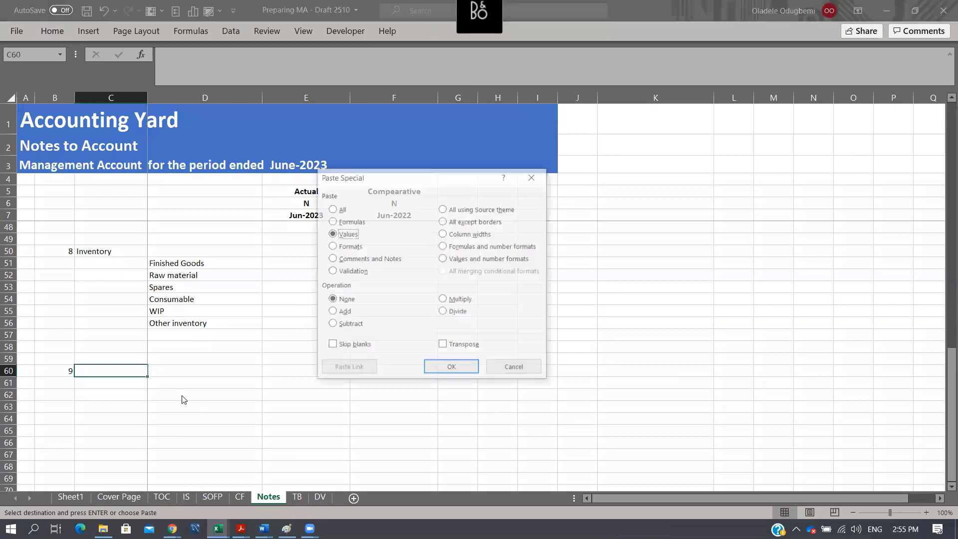
key("Return")
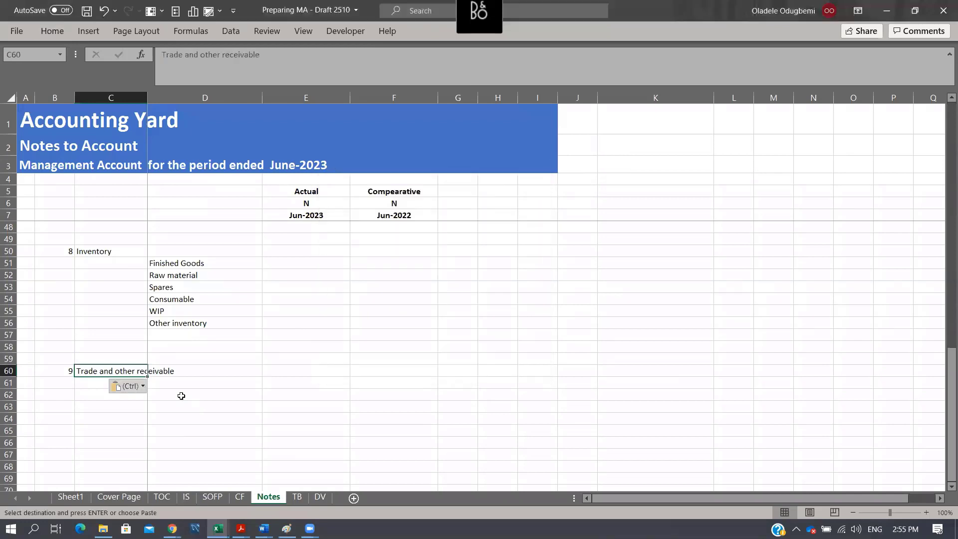
- Widen column C of the Notes sheet so the Trade and other receivable heading fits
left_click(149, 94)
left_click(146, 94)
left_click_drag(148, 94, 189, 94)
- Copy Trade receivable, Prepayment and Other receivable from K14:K16 into D61:D63 as values, as the line items of note 9
scroll(620, 265, "up", 13)
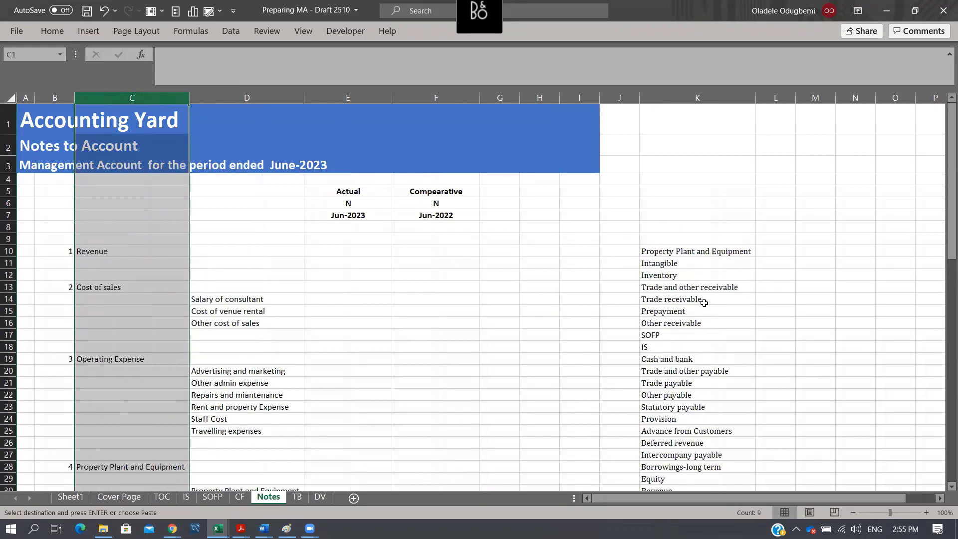
left_click_drag(707, 303, 704, 323)
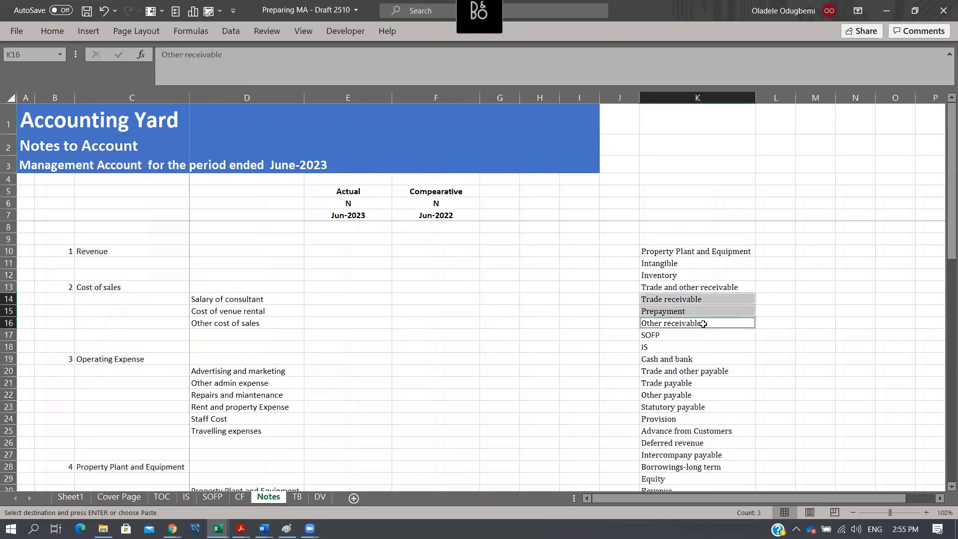
key("ctrl+c")
scroll(349, 385, "down", 7)
scroll(268, 381, "down", 7)
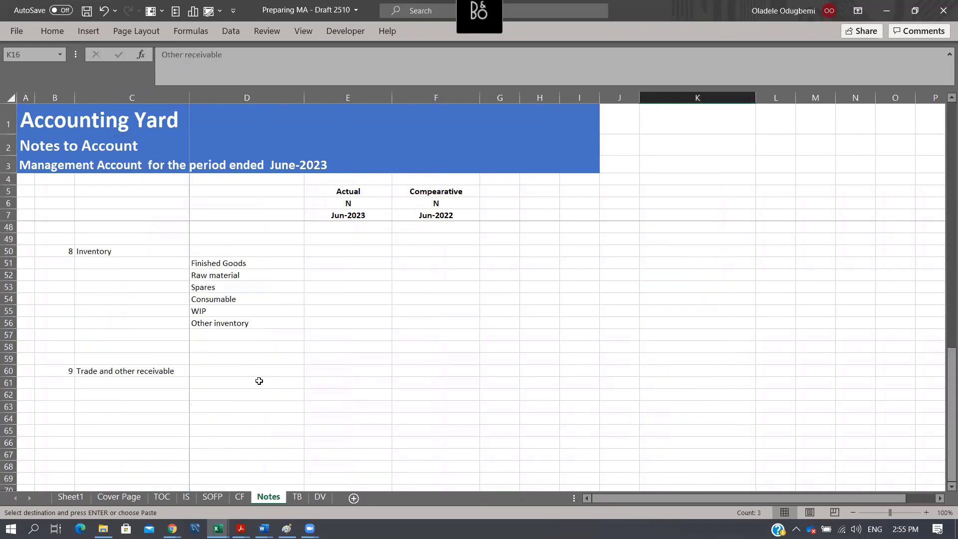
left_click(248, 385)
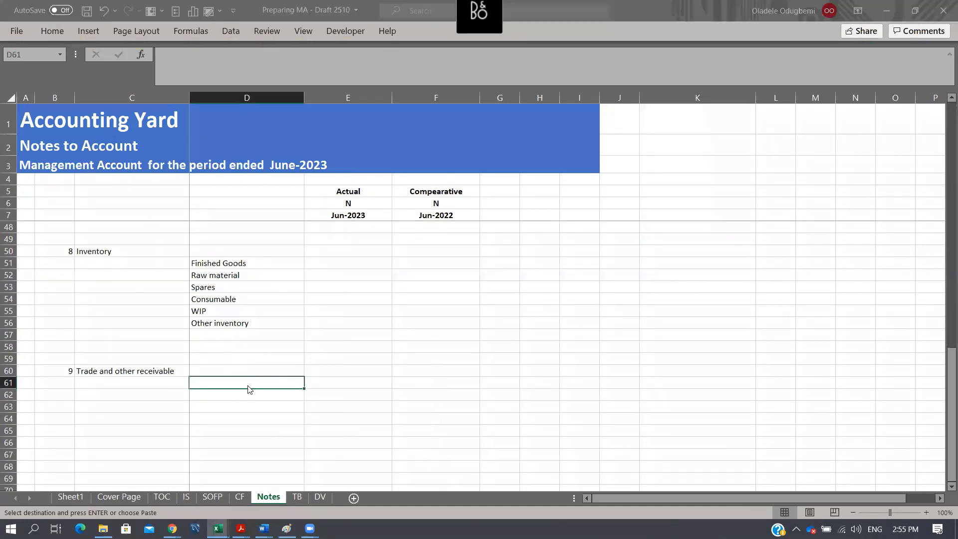
key("ctrl+alt+v")
key("Return")
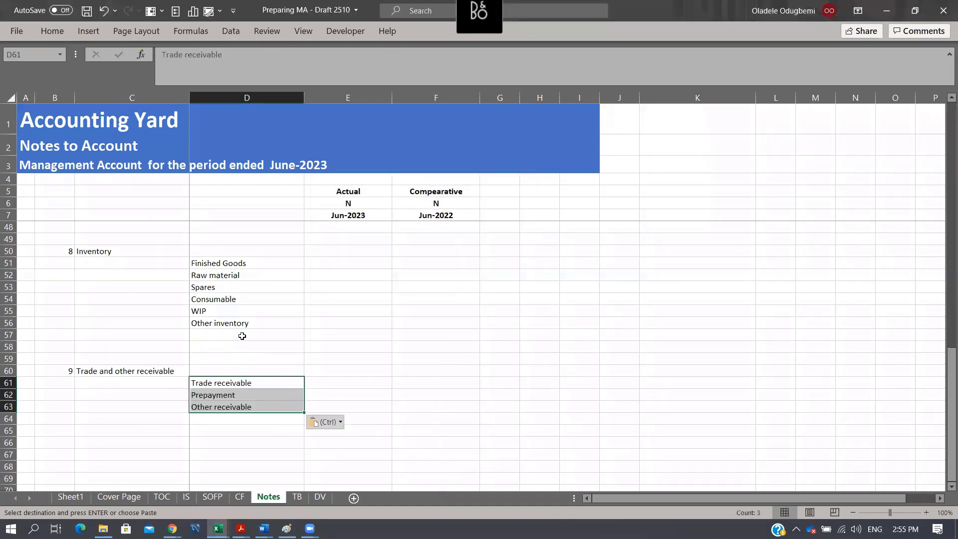
- Copy the Cash and bank heading from the SOFP sheet into C66 of the Notes sheet
scroll(232, 359, "up", 5)
scroll(231, 358, "down", 3)
left_click(217, 498)
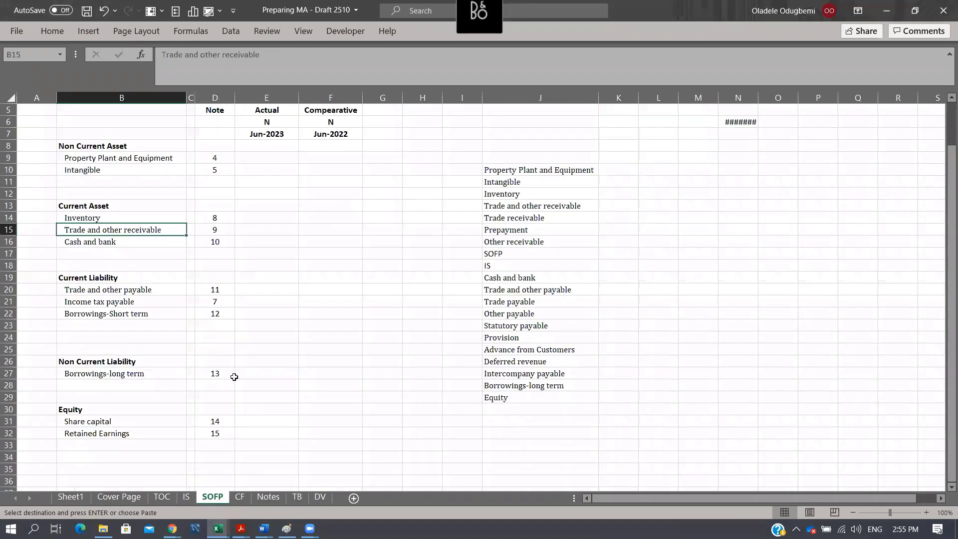
left_click(119, 242)
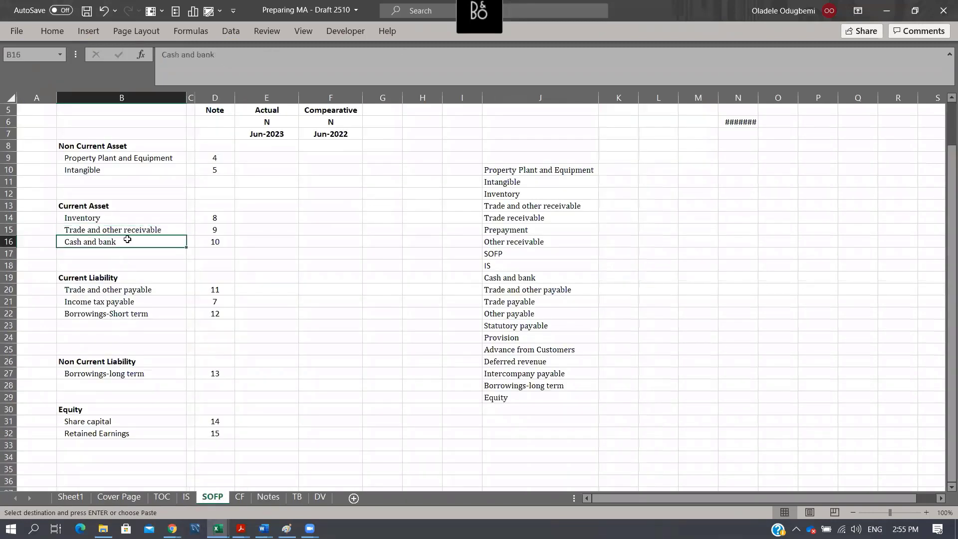
left_click(264, 497)
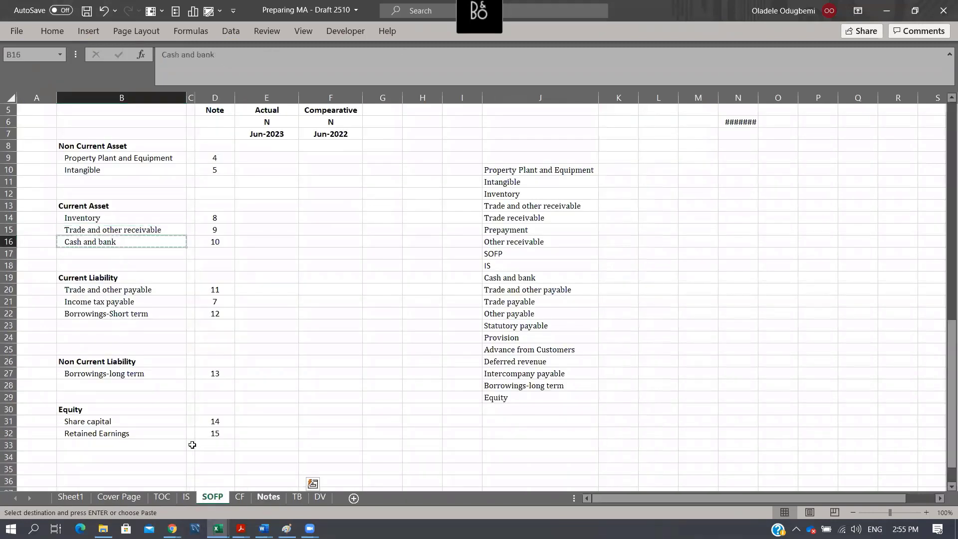
scroll(186, 435, "down", 5)
left_click(118, 335)
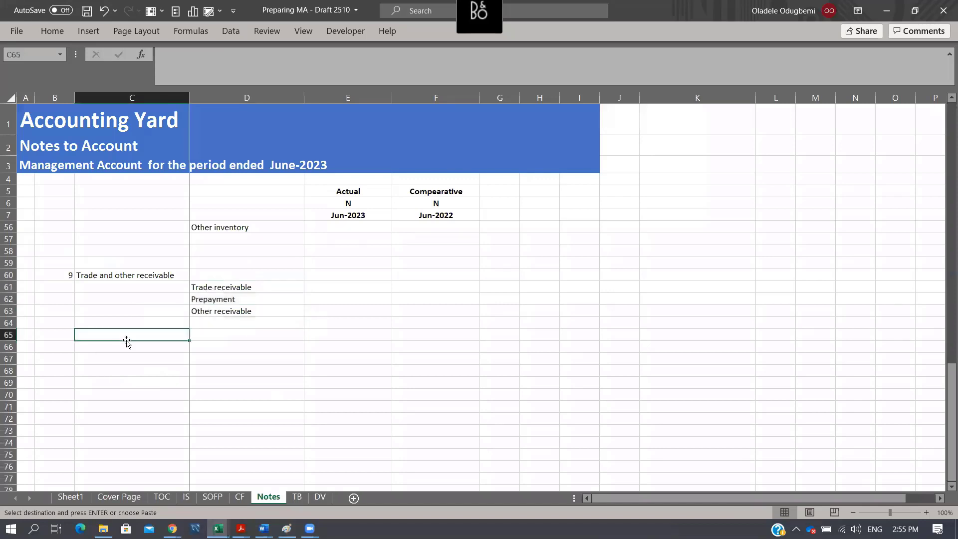
left_click(128, 346)
key("ctrl+v")
- Enter 10 in B66 as the note number for Cash and bank
key("Left")
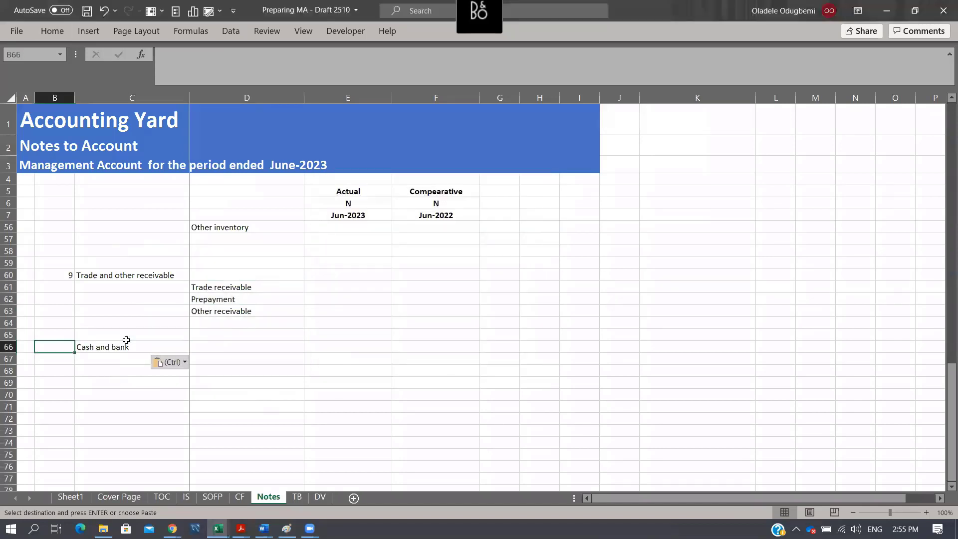
key("Escape")
type("10")
key("Return")
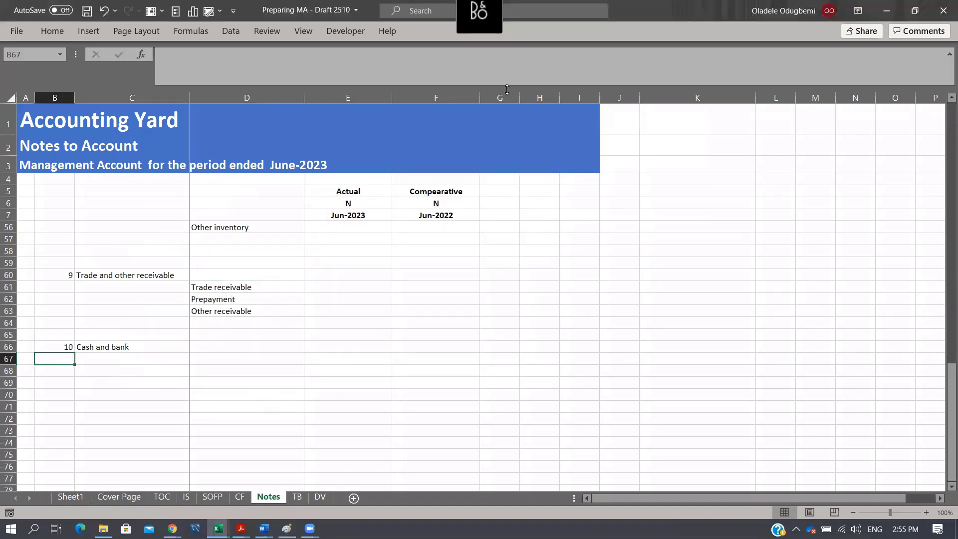
- Look through the TB sheet for the sub-classifications of the cash and bank accounts in column F
left_click(540, 239)
scroll(536, 281, "up", 10)
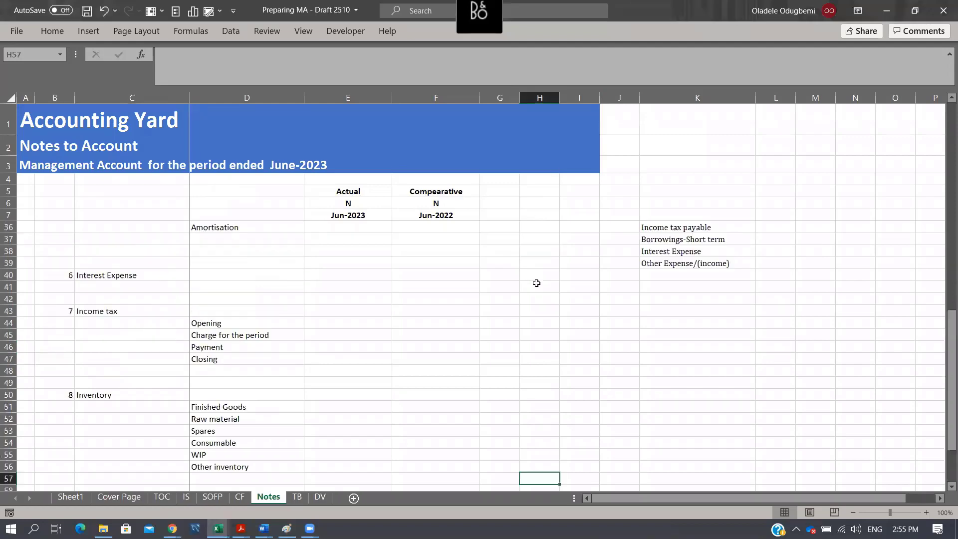
scroll(539, 283, "up", 4)
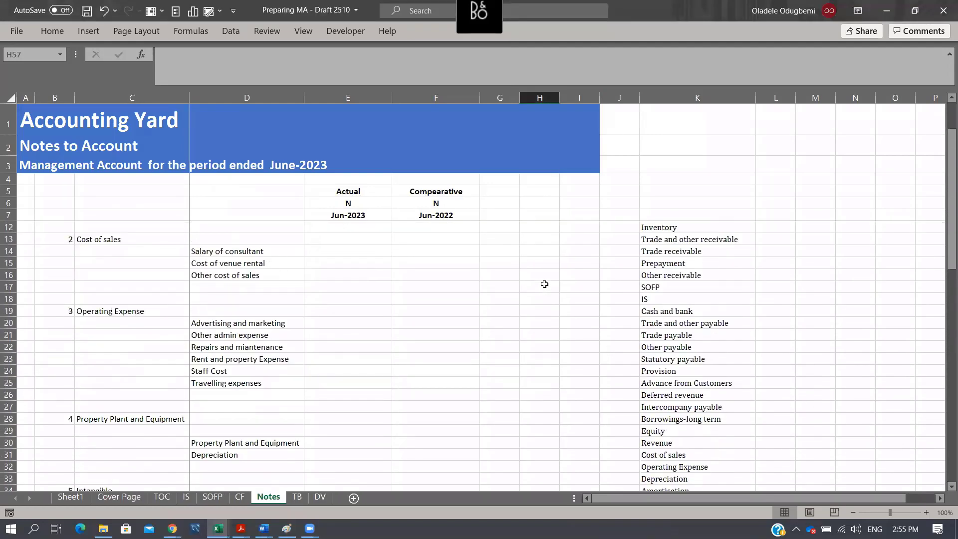
left_click(297, 497)
scroll(497, 331, "up", 4)
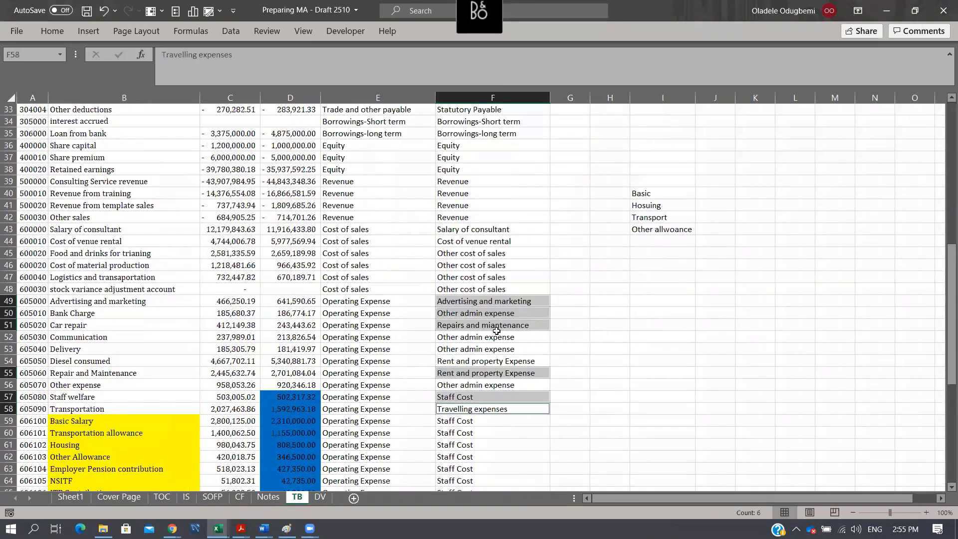
scroll(496, 331, "up", 3)
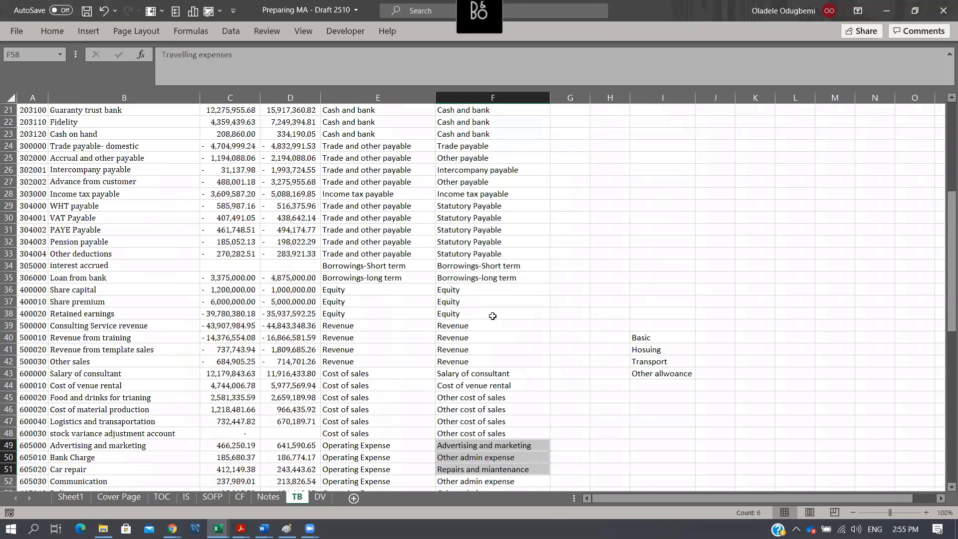
scroll(529, 244, "up", 3)
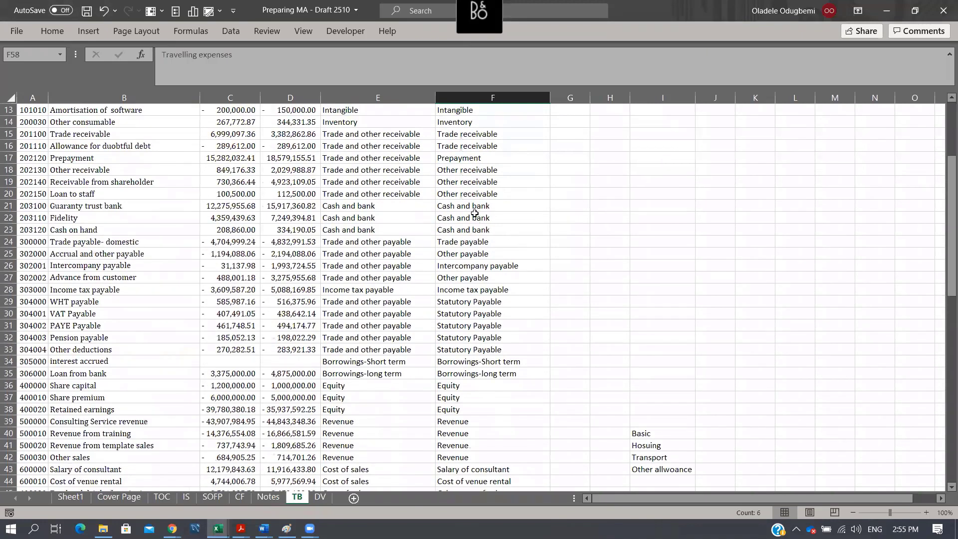
- Try to change the Guaranty trust bank classification in F21 to Bank
left_click(472, 207)
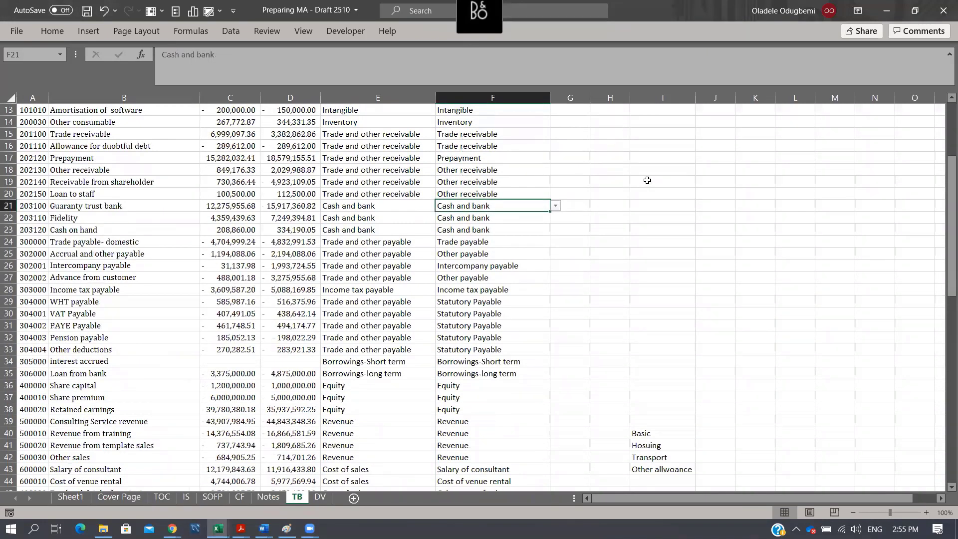
type("Bank")
key("Tab")
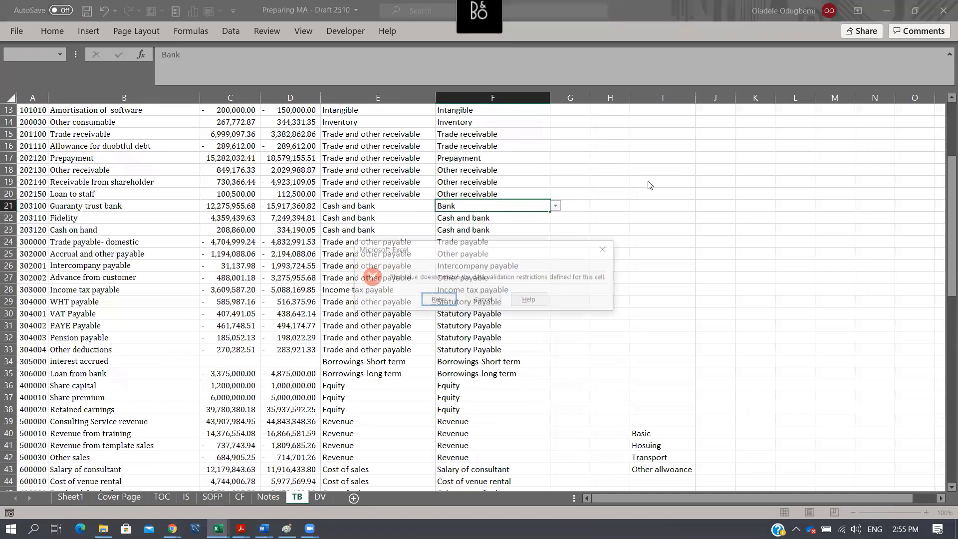
key("Escape")
- Replace F21:F23 with the blank cell G21, clearing the Cash and bank entries and their data validation
key("ctrl+c")
key("Left")
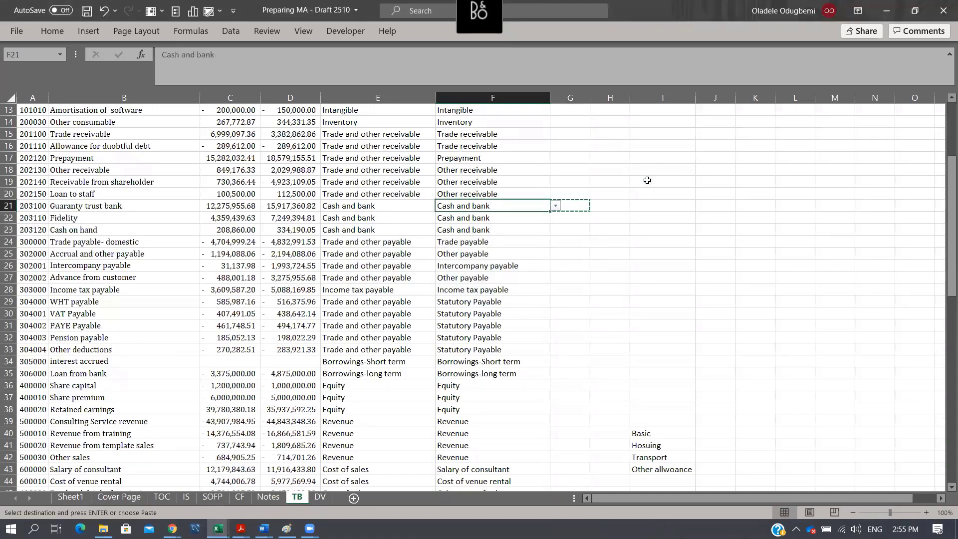
key("shift+Down")
key("shift+Down")
key("Delete")
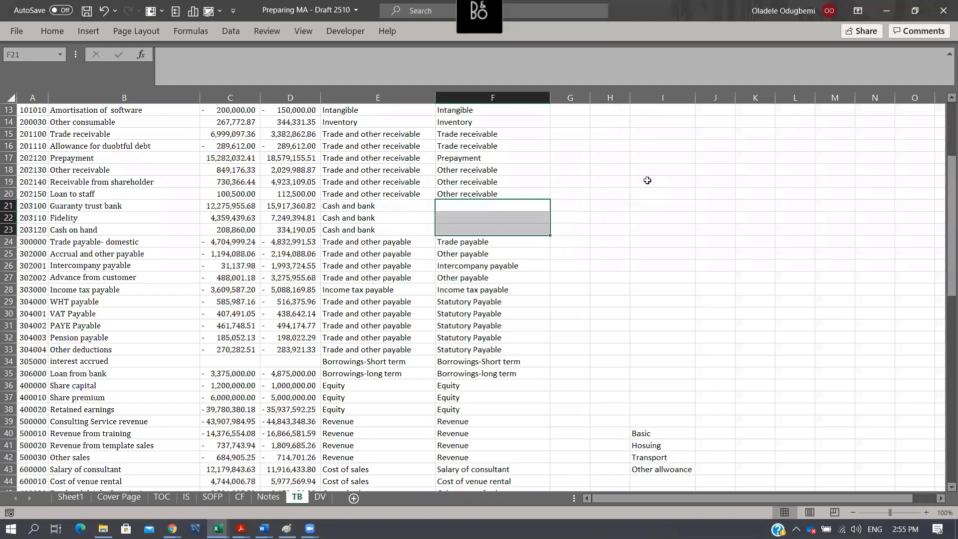
- Enter Bank in F21 as the classification of the Guaranty trust bank account
key("Right")
key("Left")
type("Bank")
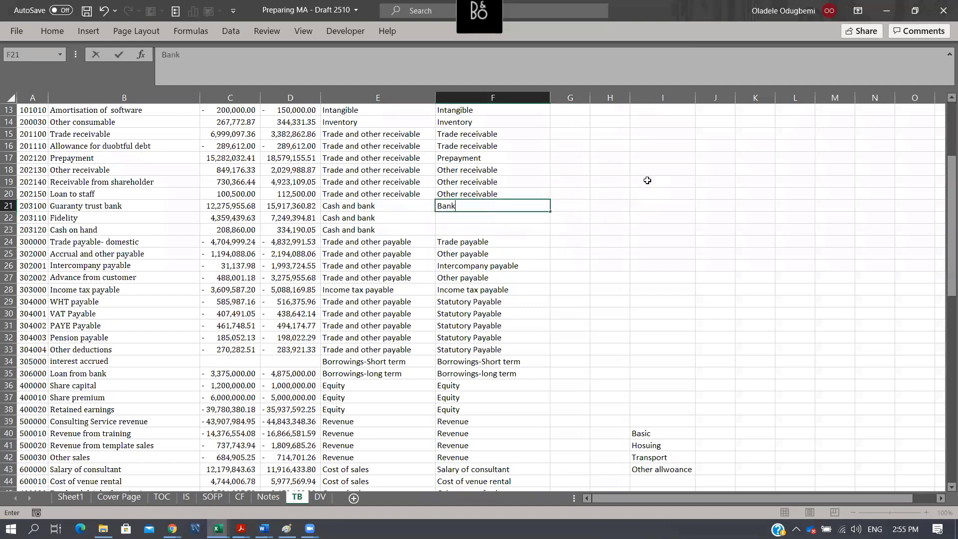
key("Return")
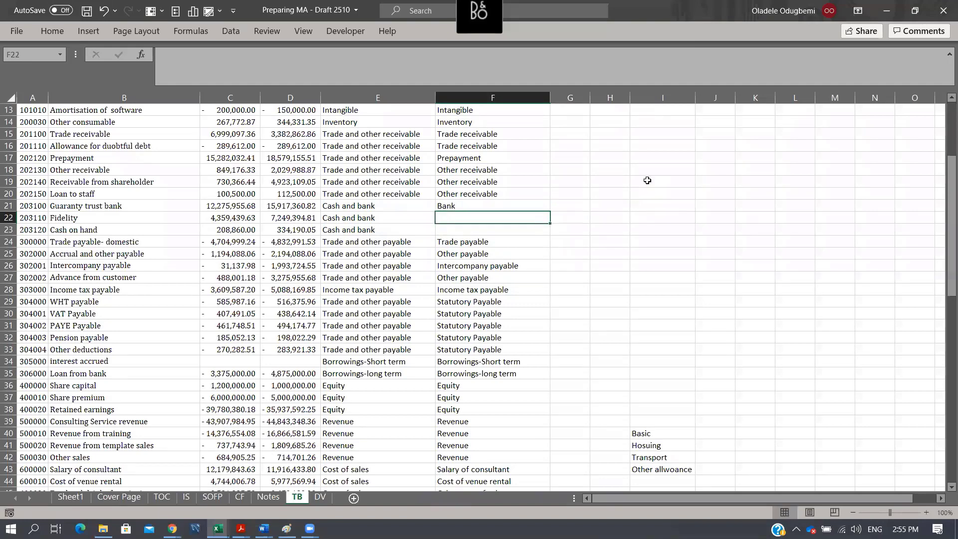
- Enter Cash in F22 and copy it to F23 for the Cash on hand account
type("Cash")
key("Return")
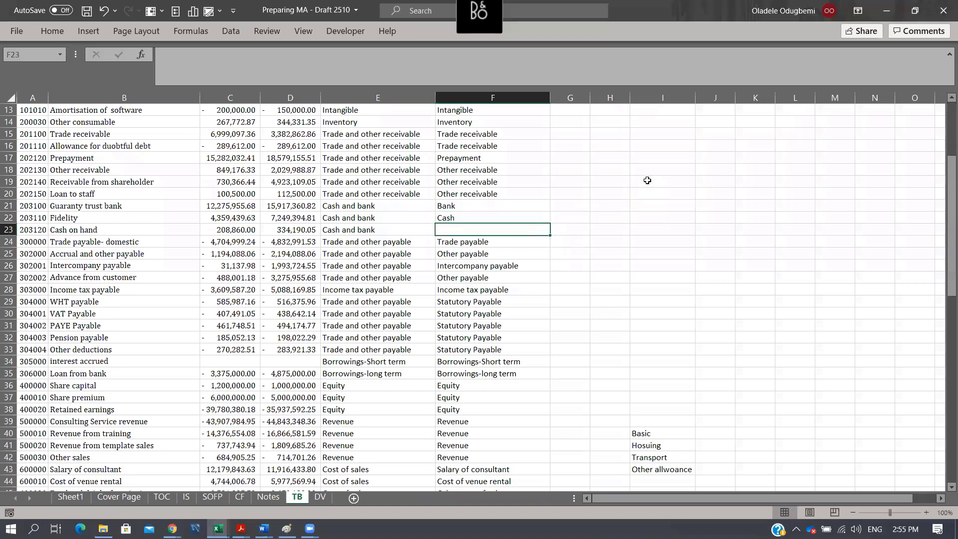
key("Up")
key("ctrl+c")
key("Down")
key("Return")
- Copy Bank from F21 over the Fidelity account's classification in F22
key("Up")
key("Up")
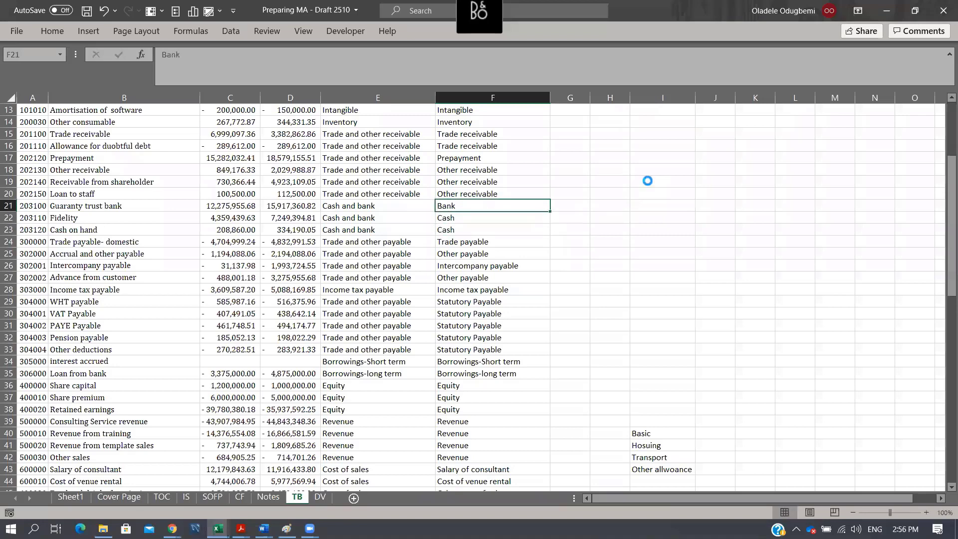
key("ctrl+c")
key("Down")
key("Return")
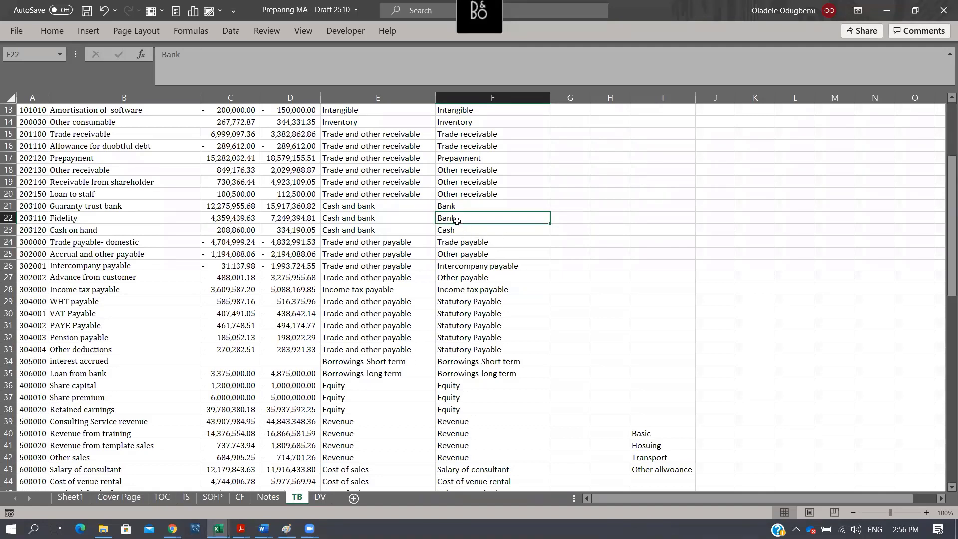
- Copy Bank and Cash from F22:F23 of the TB sheet into Notes D67:D68 as values, under Cash and bank
left_click_drag(456, 220, 455, 230)
key("ctrl+c")
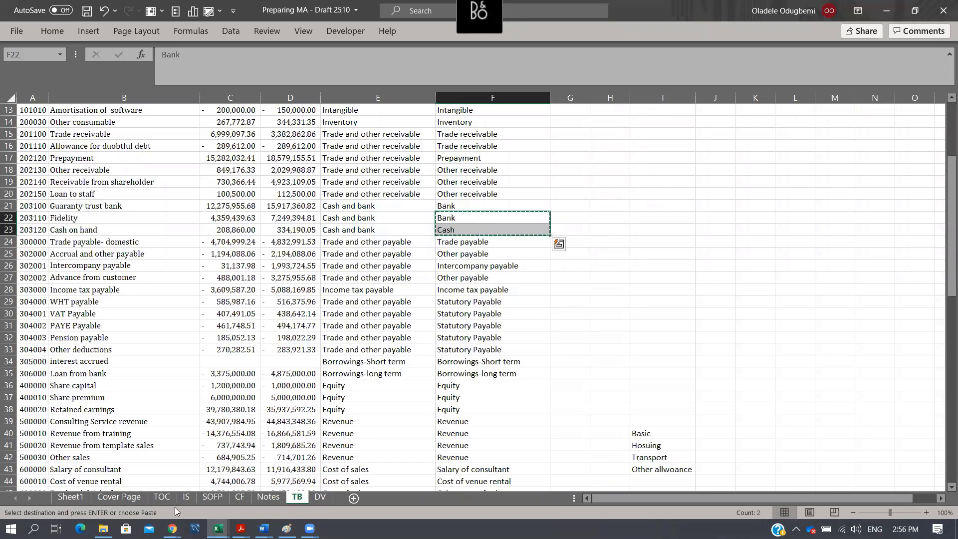
left_click(269, 497)
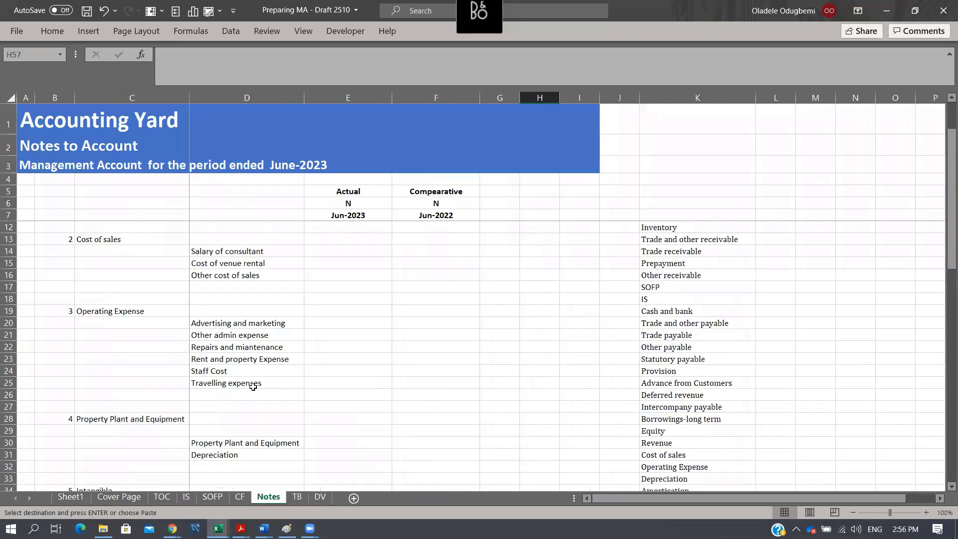
scroll(281, 394, "down", 5)
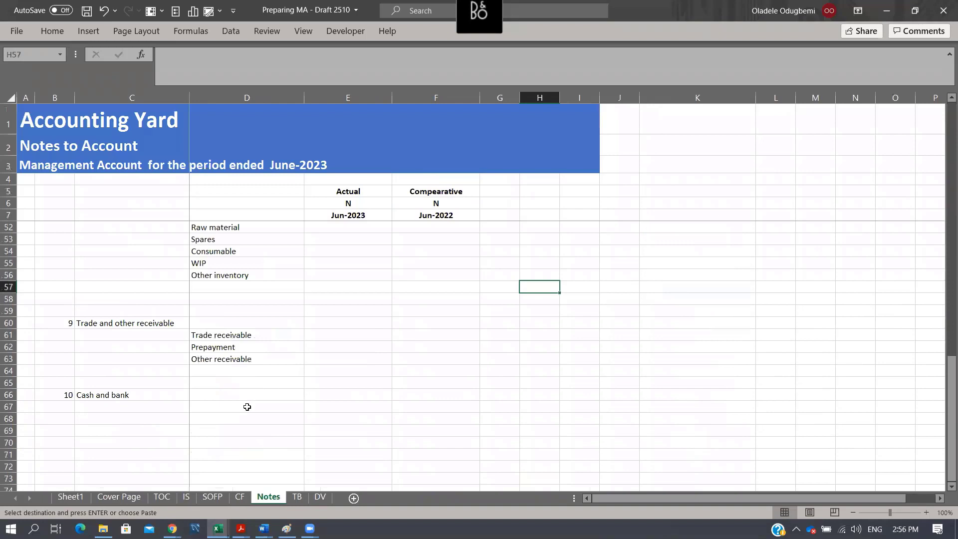
left_click(246, 406)
key("alt+e")
key("s")
key("v")
key("Return")
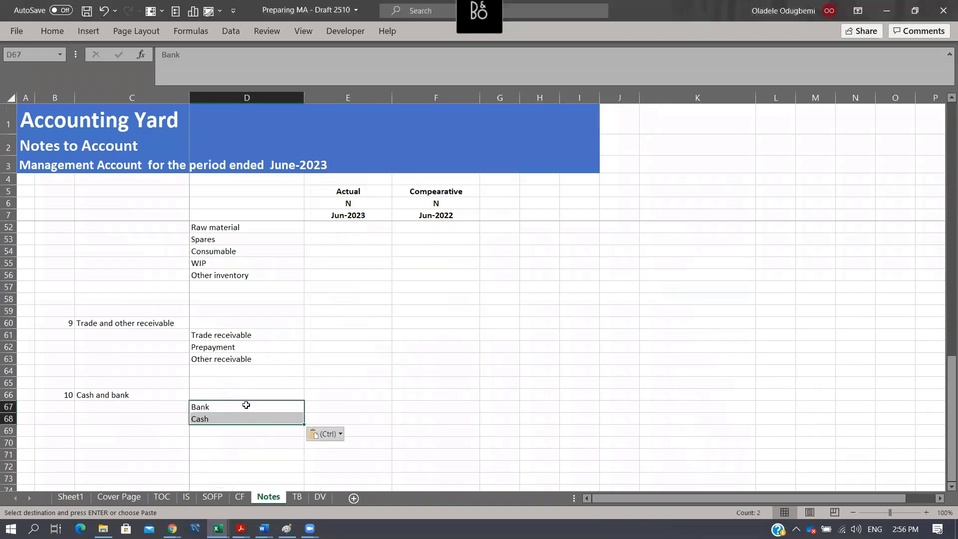
- Add note 11 in B71 of Notes, with the heading Trade and other payable copied from the SOFP sheet into C71 as a value
left_click(60, 453)
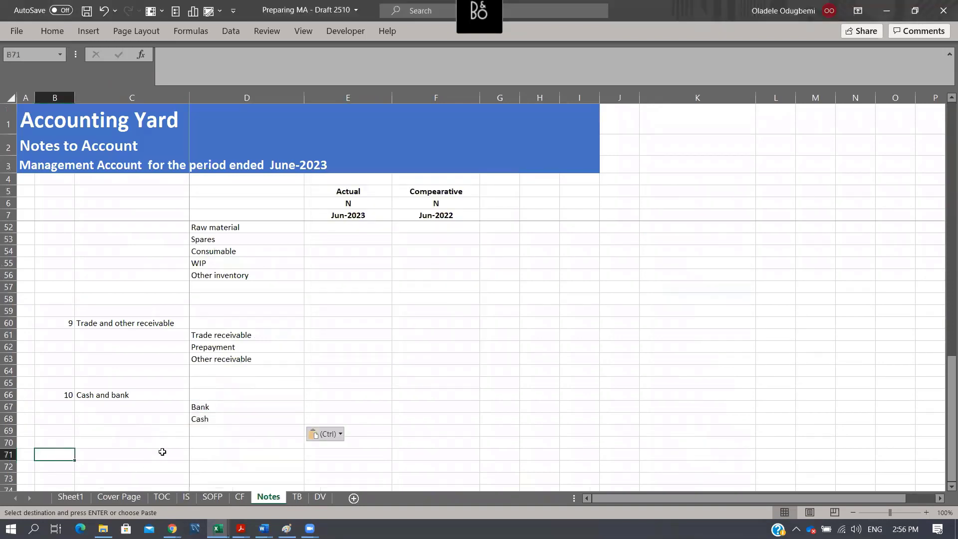
type("11")
key("Return")
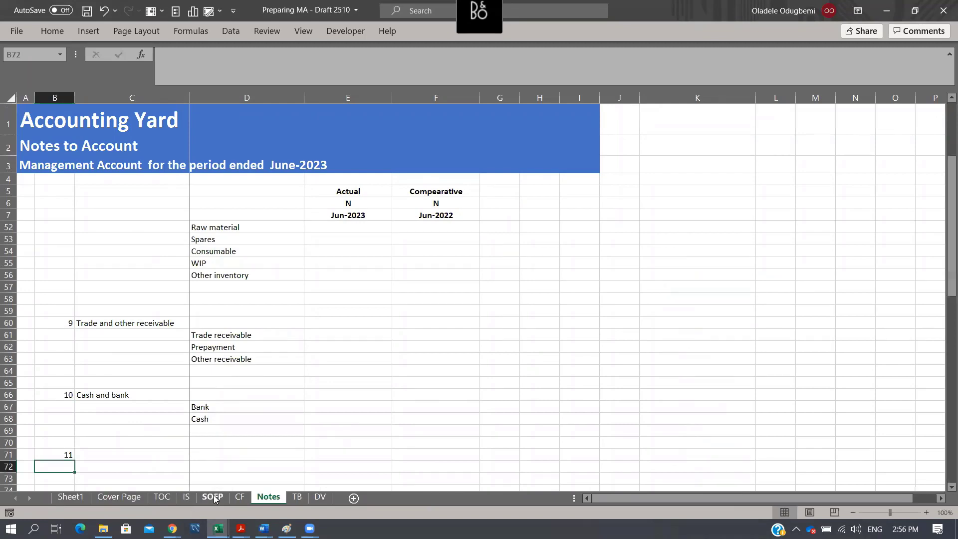
left_click(213, 497)
left_click(142, 288)
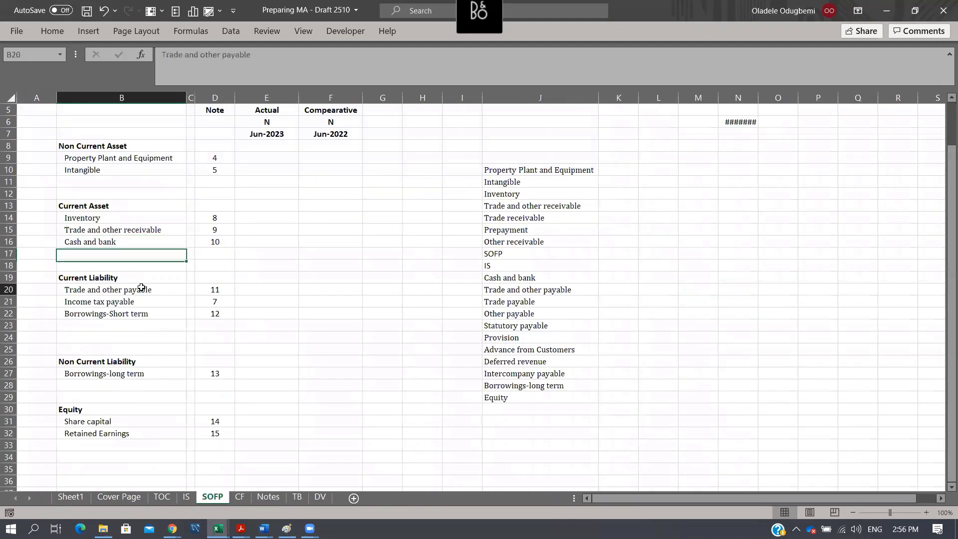
key("ctrl+c")
left_click(269, 497)
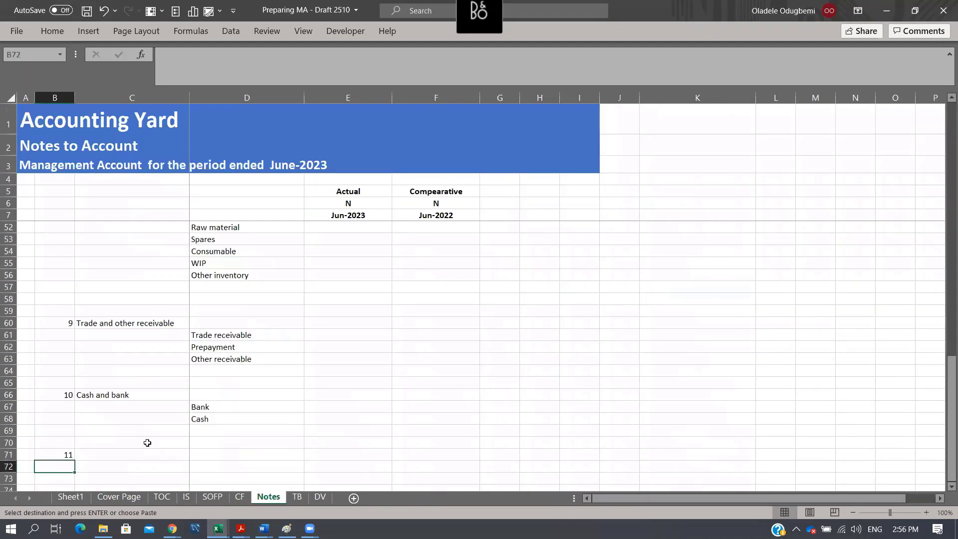
left_click(149, 443)
left_click(156, 451)
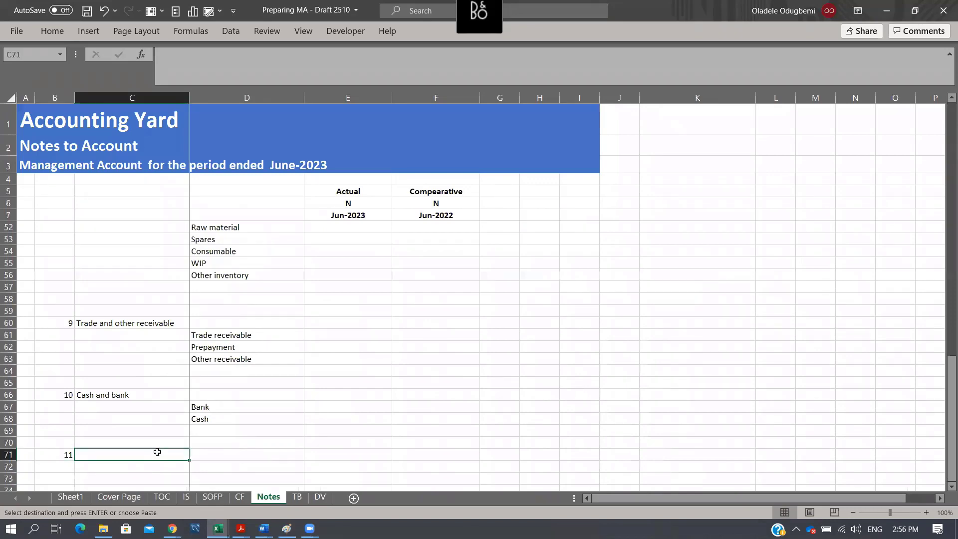
key("ctrl+alt+v")
key("v")
key("Return")
key("Right")
key("Down")
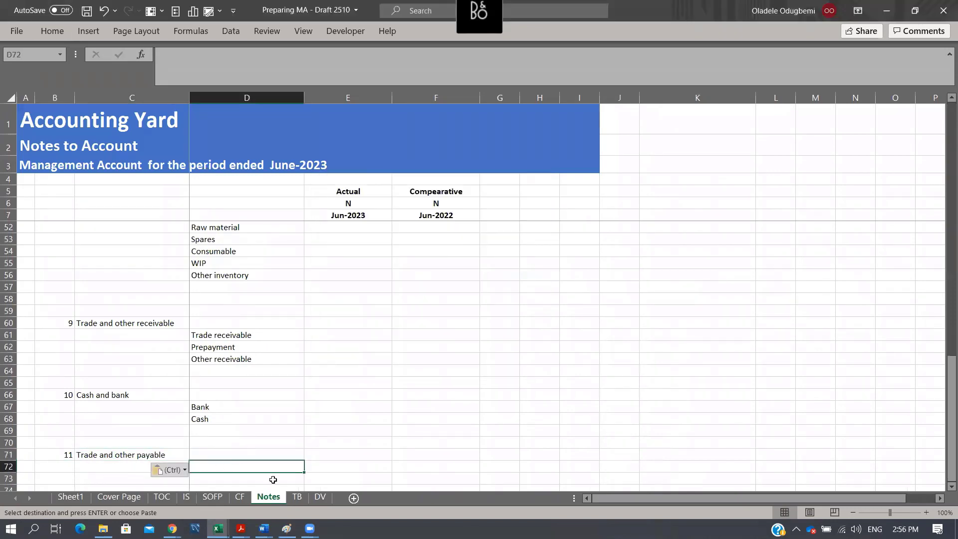
- Copy Trade payable, Other payable, Intercompany payable and Statutory Payable from the TB sheet's column F into Notes D72:D75 as values
left_click(297, 497)
scroll(582, 308, "down", 1)
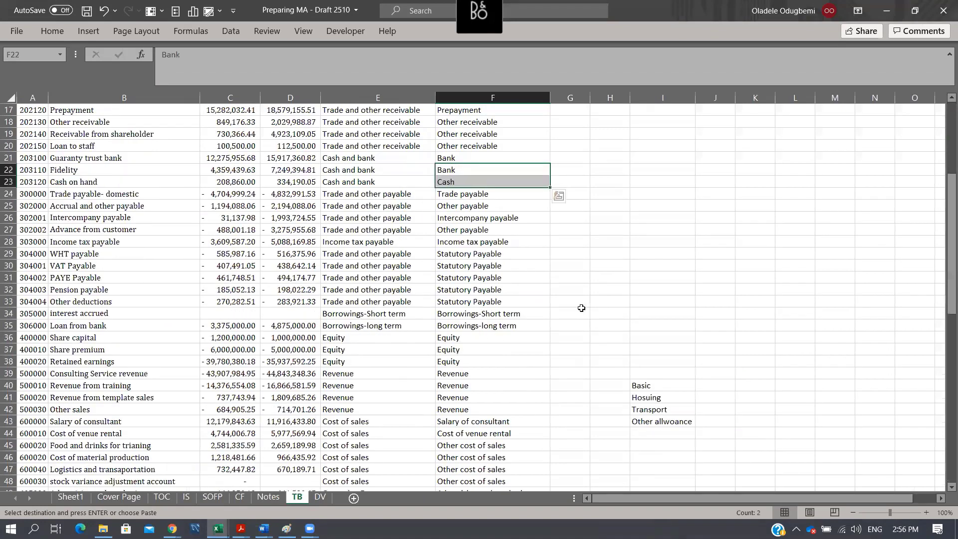
left_click(478, 196)
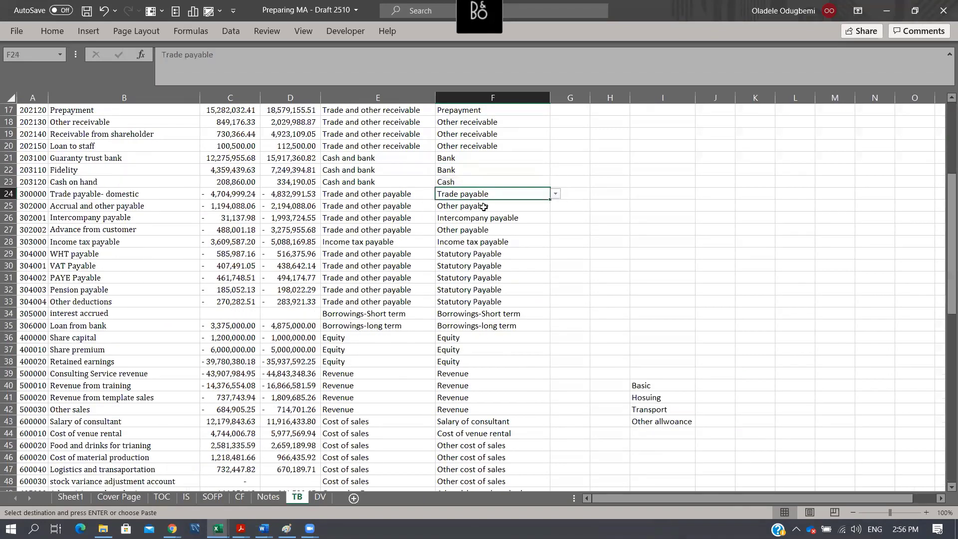
left_click(484, 207, "ctrl")
left_click(507, 221, "ctrl")
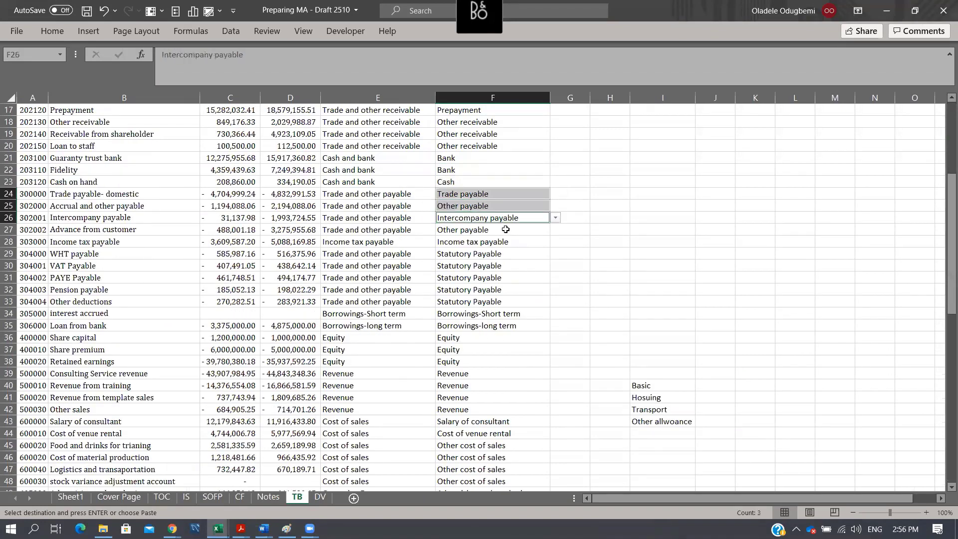
left_click(489, 256, "ctrl")
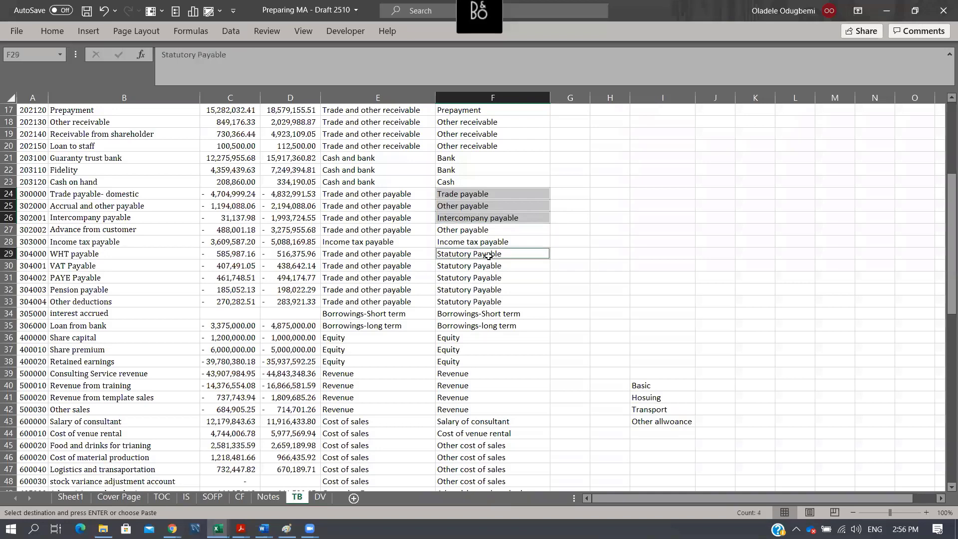
key("ctrl+c")
left_click(270, 498)
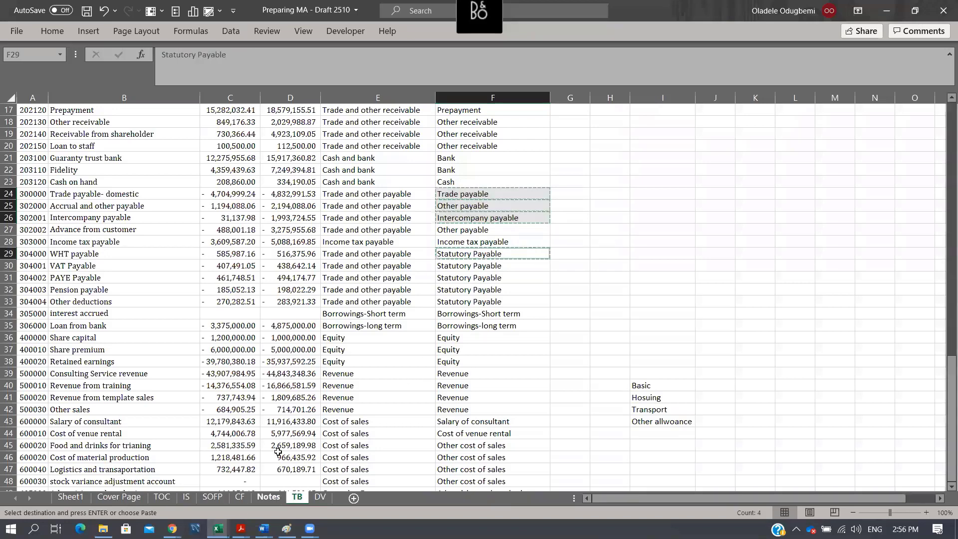
key("ctrl+alt+v")
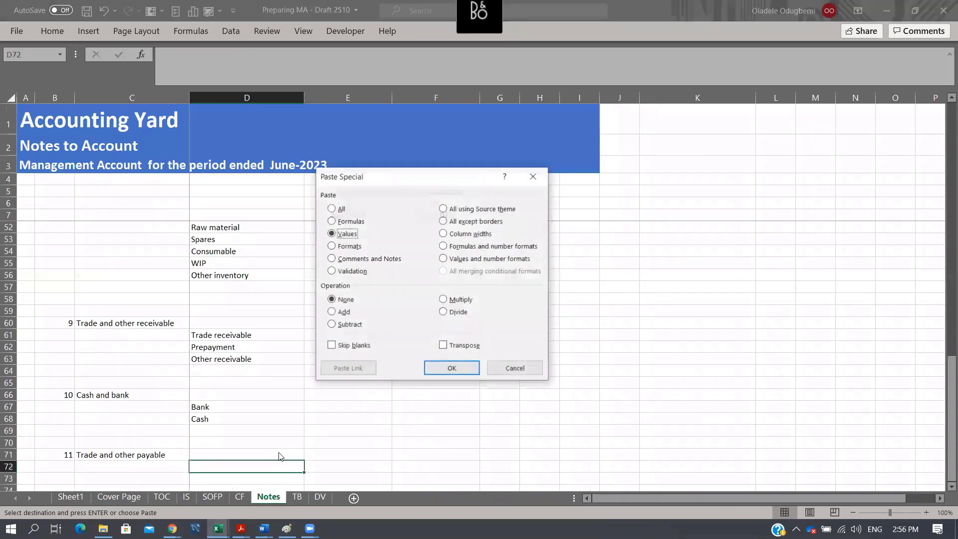
key("Return")
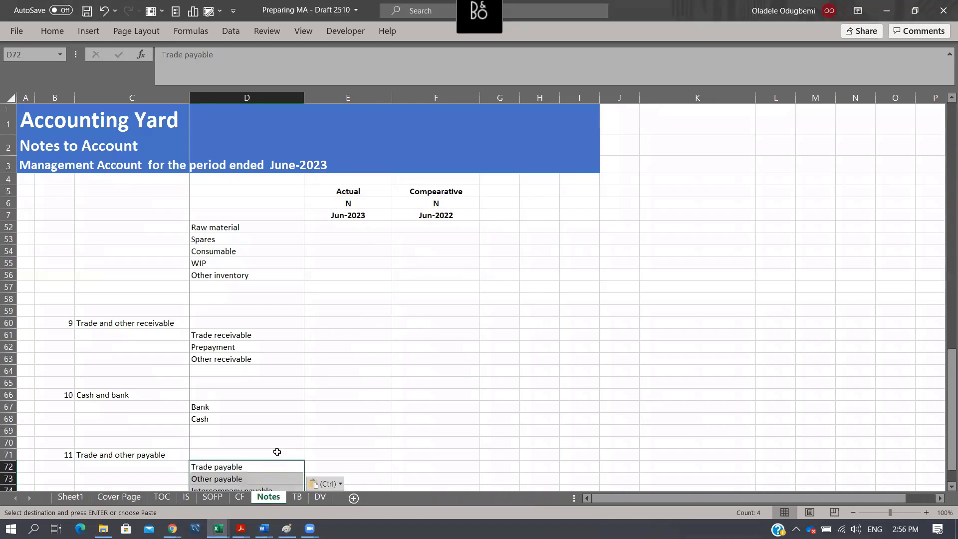
scroll(317, 396, "down", 4)
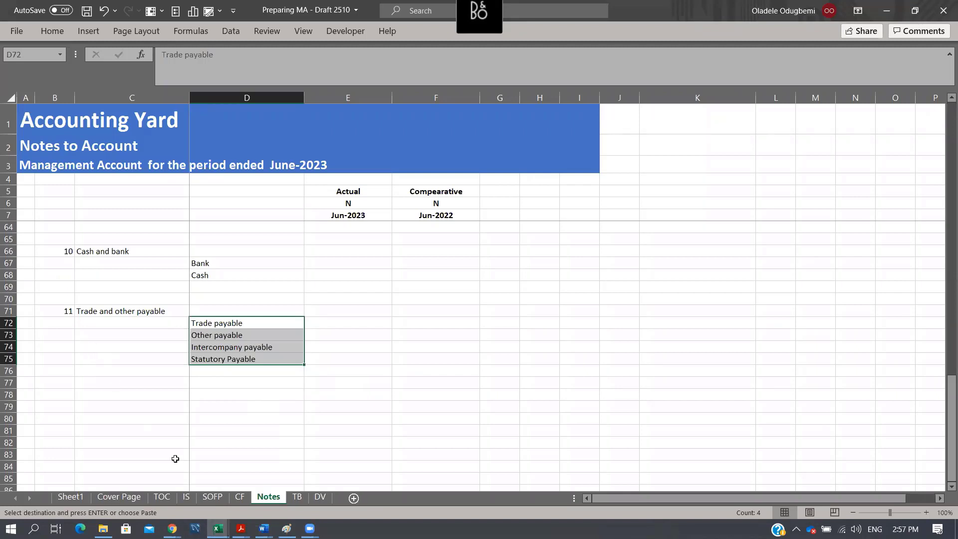
- Compare the Income tax payable line and its note number on SOFP with the Income tax note on the Notes sheet
left_click(212, 497)
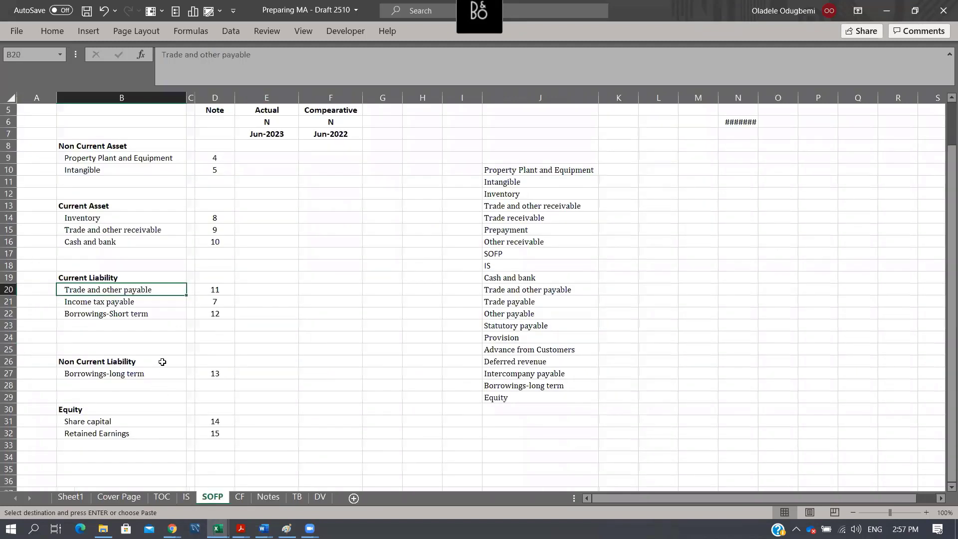
left_click(137, 302)
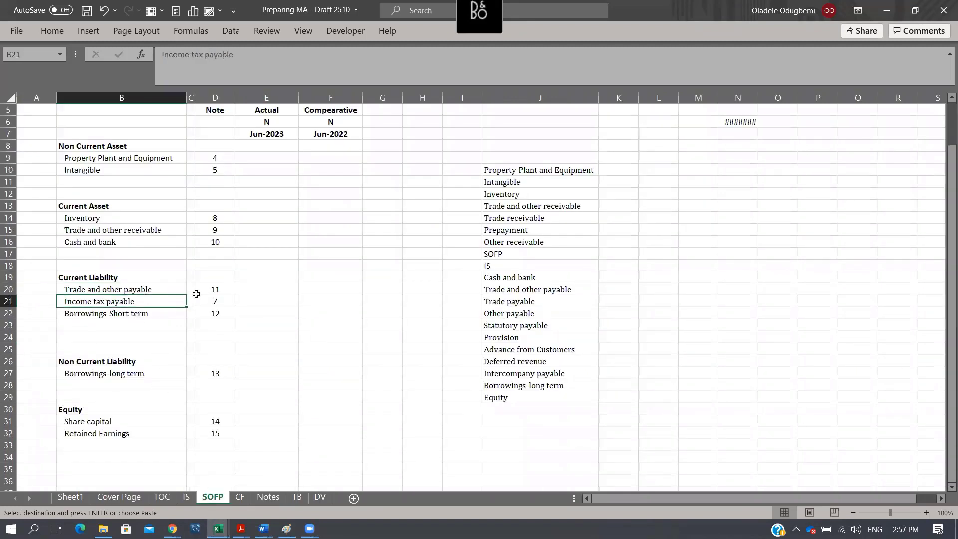
left_click(216, 301)
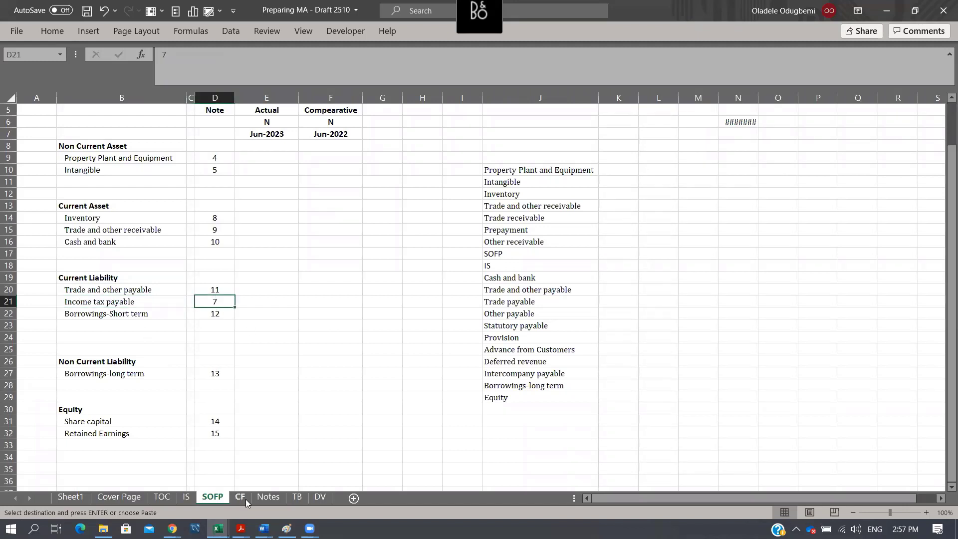
left_click(109, 303)
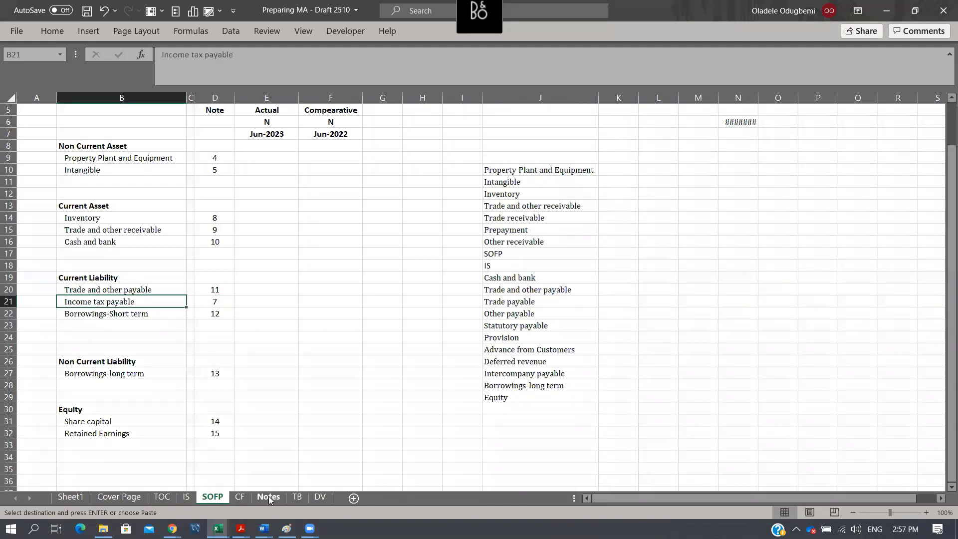
left_click(514, 92)
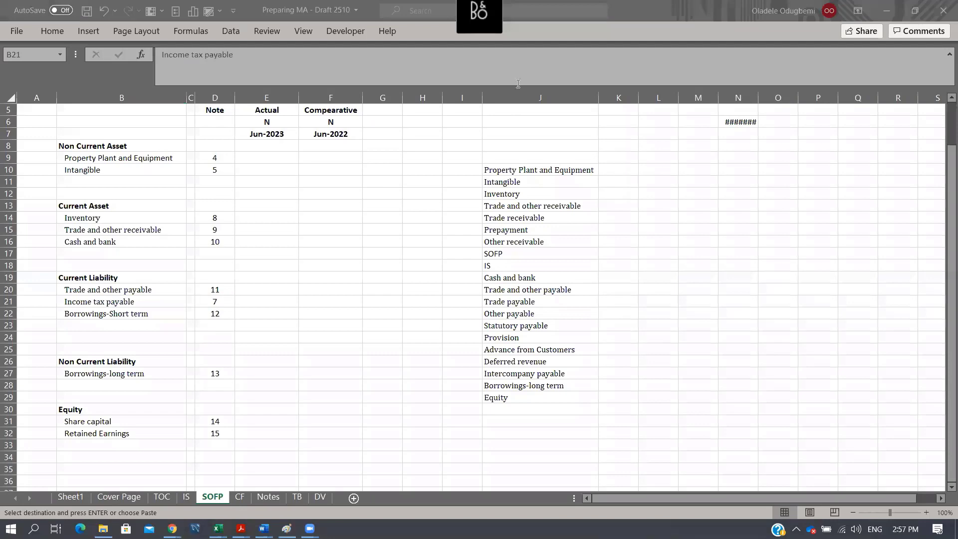
left_click(260, 500)
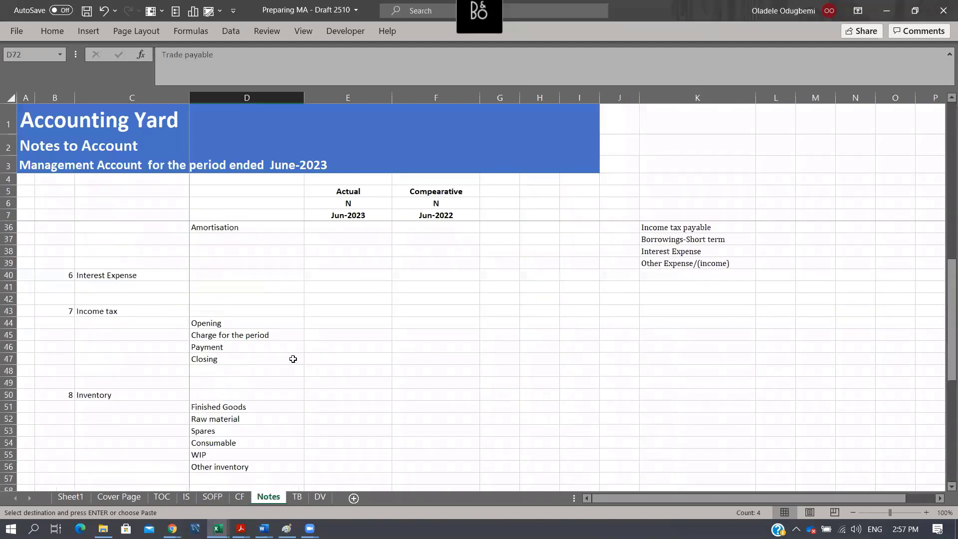
left_click(112, 310)
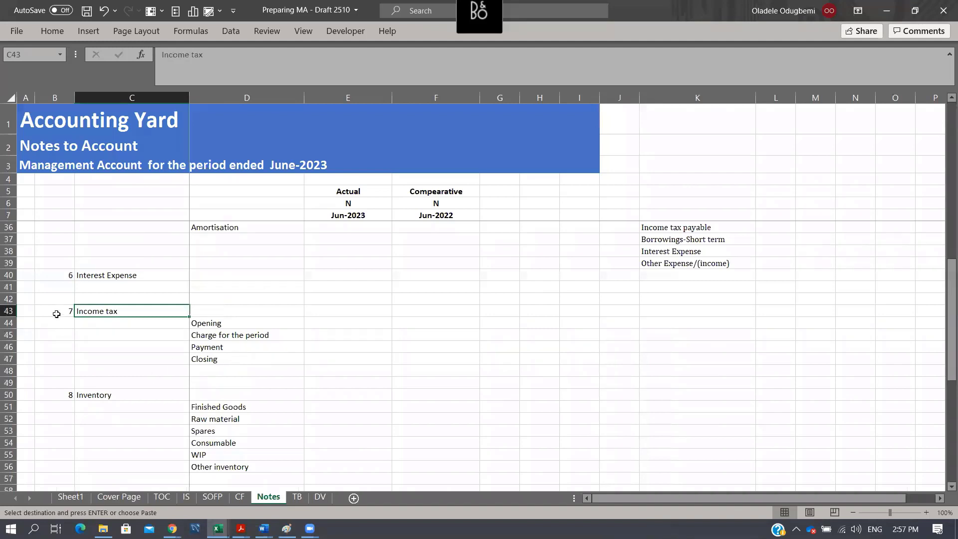
left_click_drag(55, 313, 523, 362)
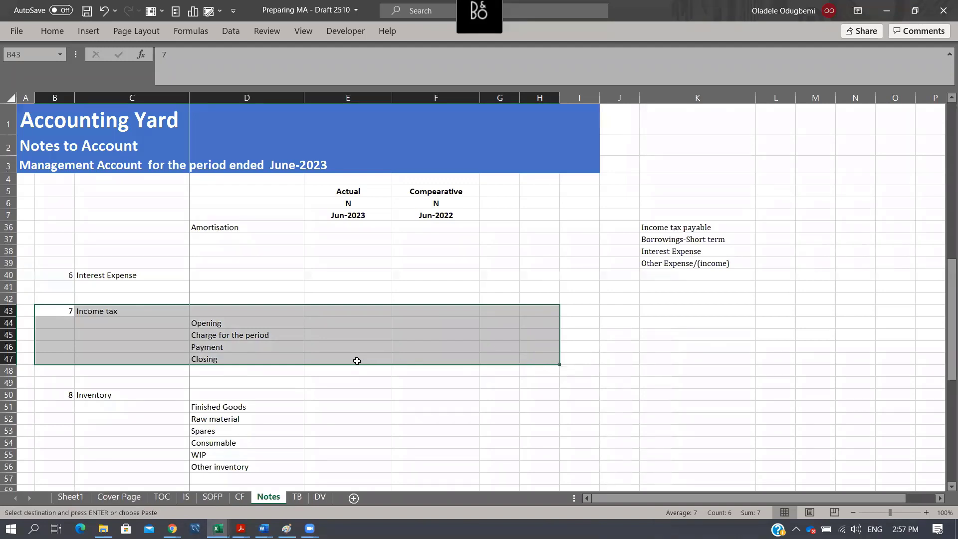
- Fill the amount cells for Charge for the period (E45:F45) and Closing (E47:F47) in the Income tax note with yellow
left_click_drag(357, 361, 447, 357)
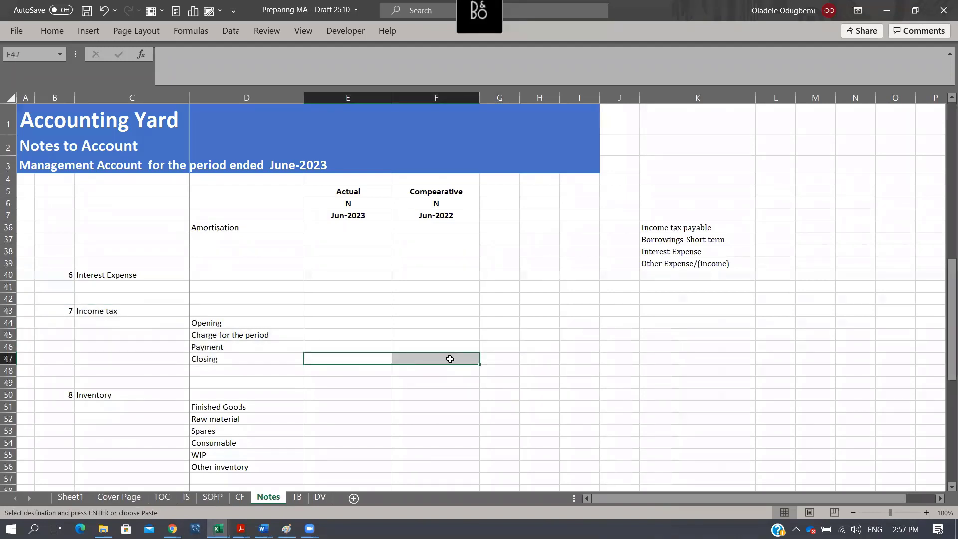
left_click_drag(349, 337, 449, 336)
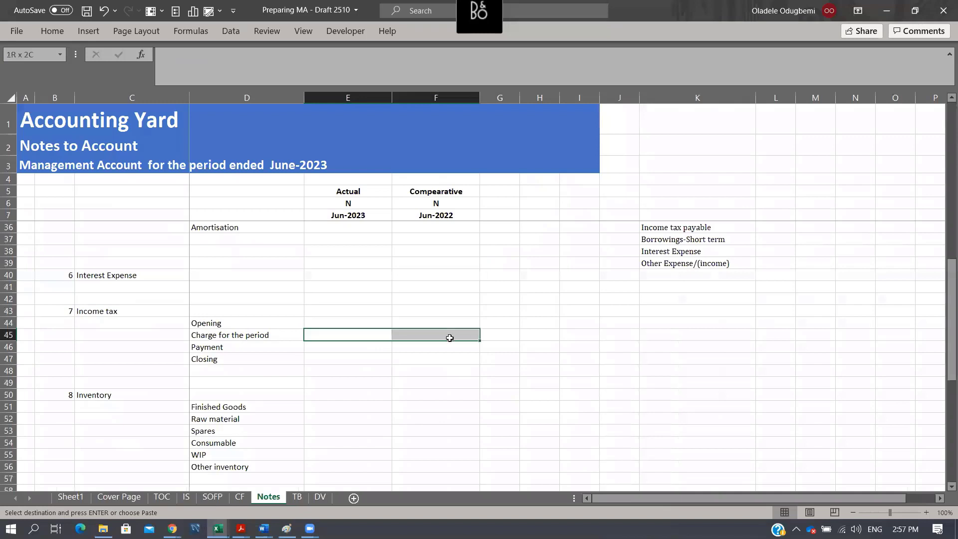
left_click(68, 31)
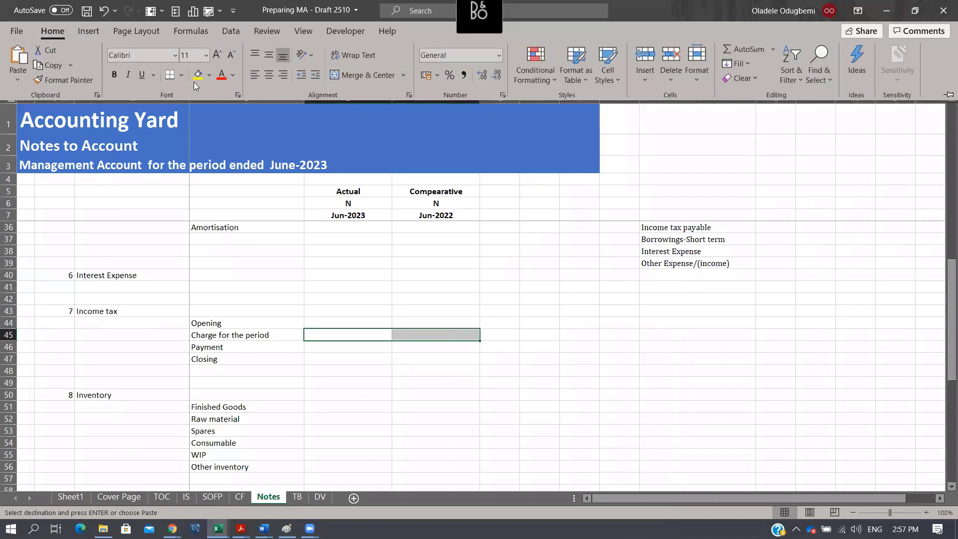
left_click(198, 77)
left_click_drag(334, 359, 411, 358)
left_click(50, 32)
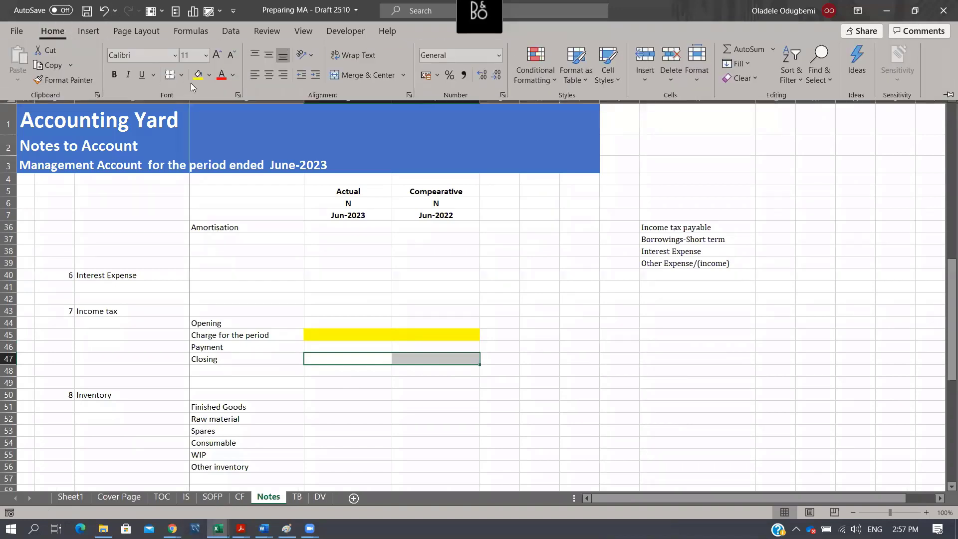
left_click(193, 80)
- Enter note number 12 in B79 of Notes, below the Trade and other payable note
scroll(462, 295, "down", 11)
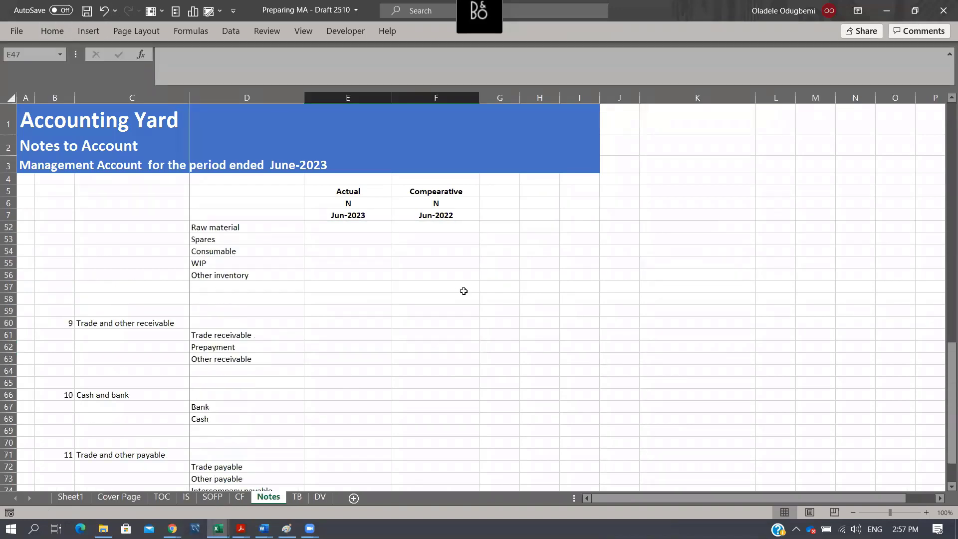
left_click(88, 360)
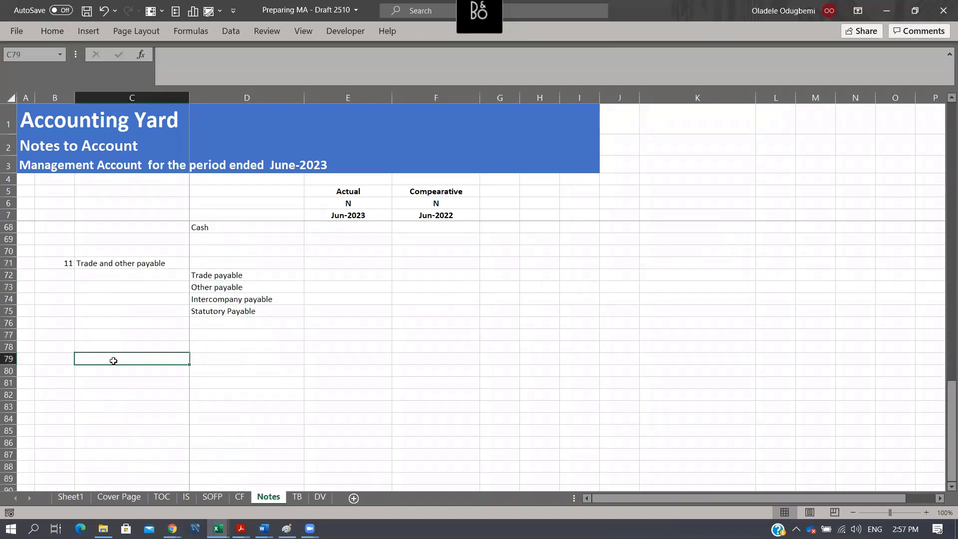
left_click(213, 498)
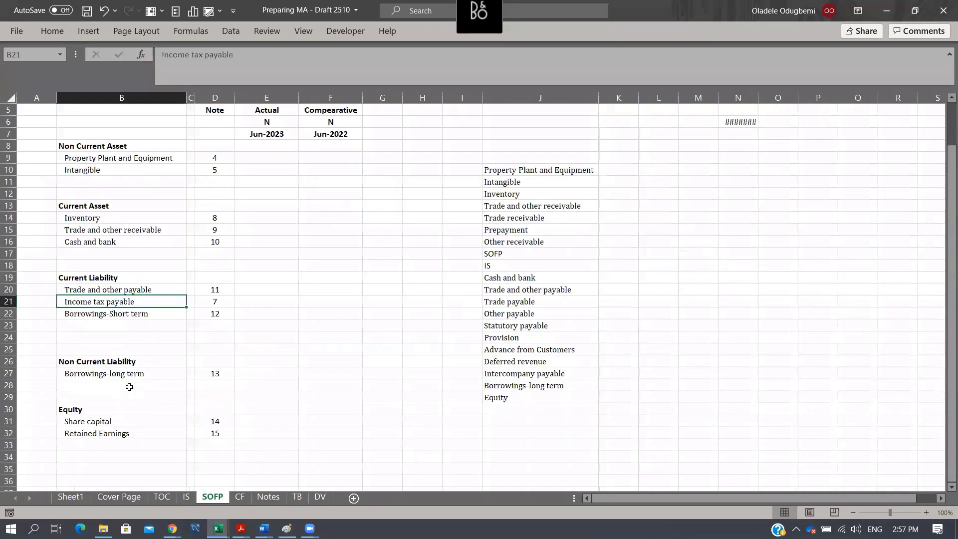
left_click(118, 313)
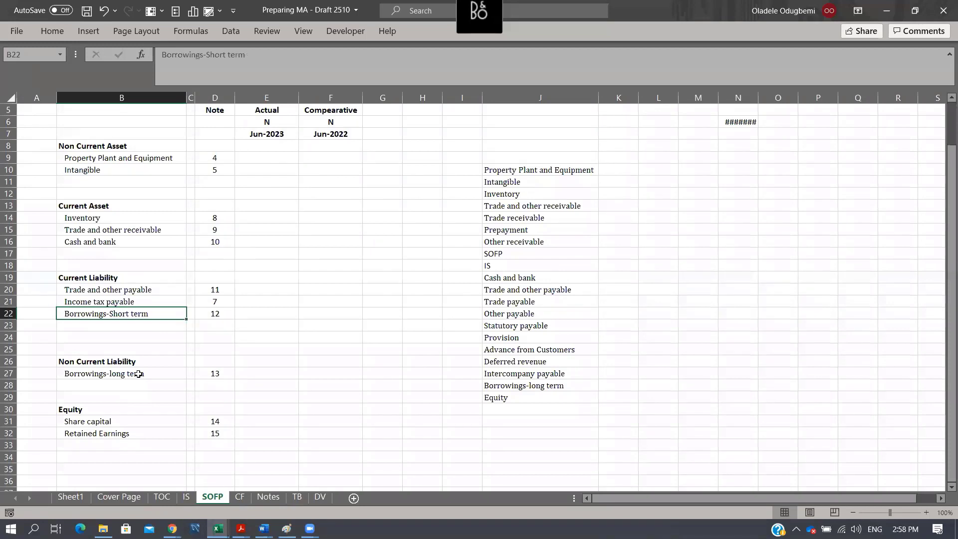
key("ctrl+c")
left_click(269, 496)
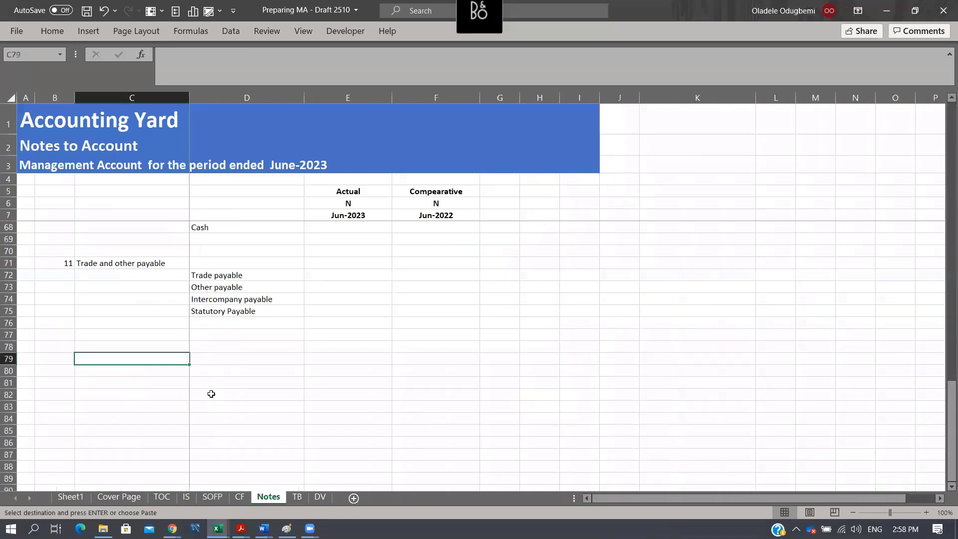
key("Left")
type("12")
left_click(130, 368)
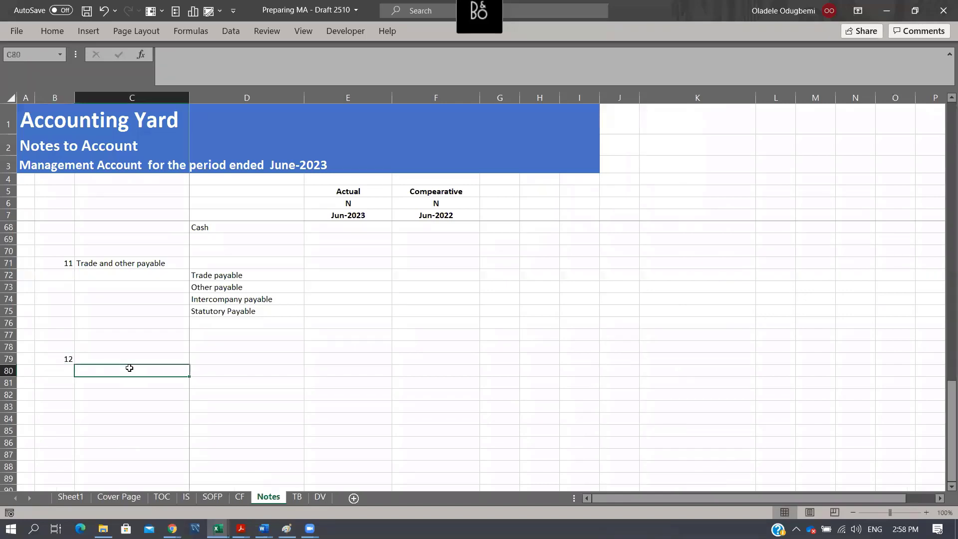
key("Up")
type("v")
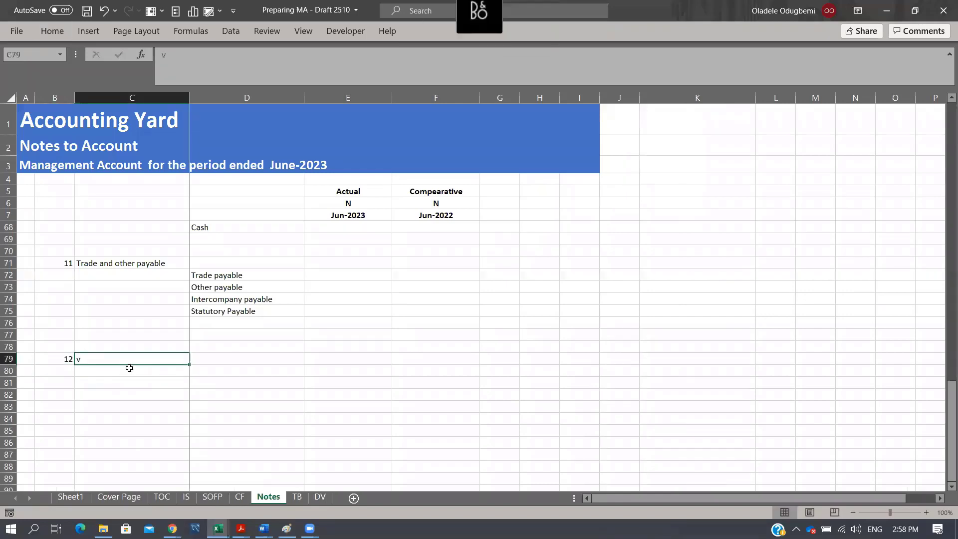
key("Left")
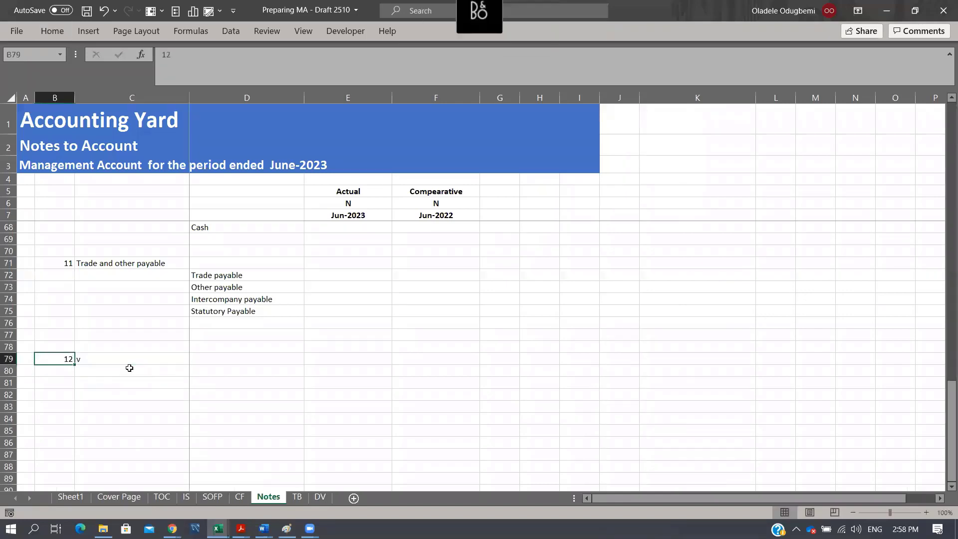
- Copy Borrowings-Short term and Borrowings-long term from SOFP B22 and B27 into Notes D80:D81 as values
left_click(221, 502)
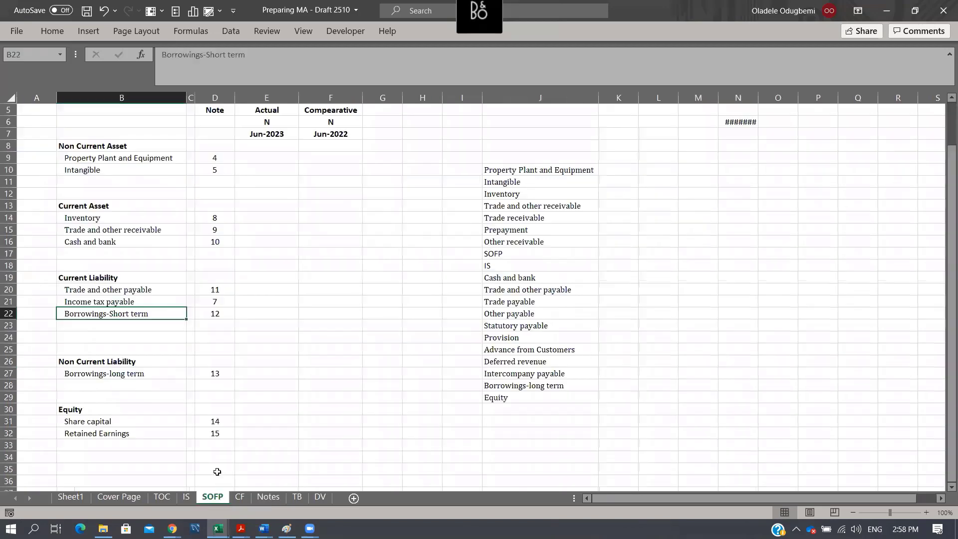
left_click(134, 373, "ctrl")
key("ctrl+c")
left_click(269, 497)
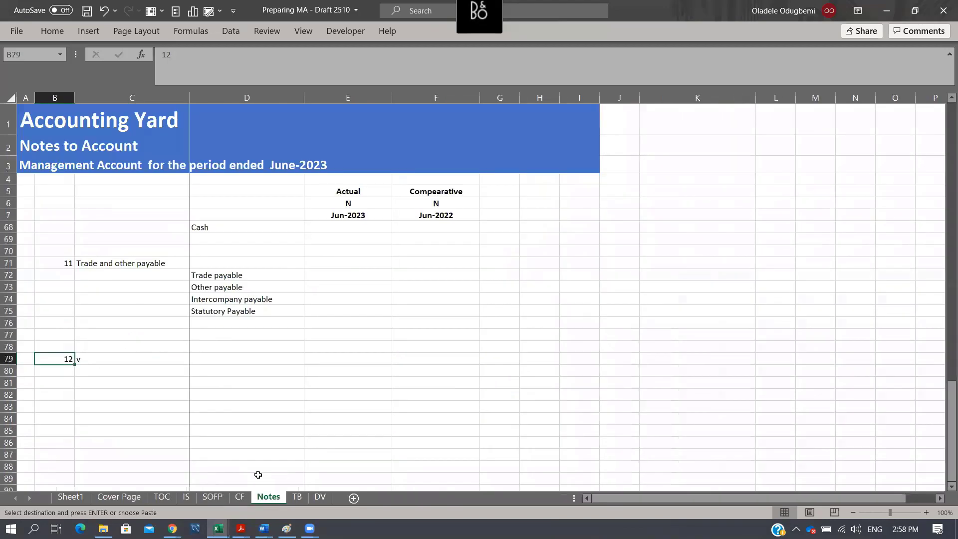
key("Right")
key("Right")
key("Down")
key("ctrl+alt+v")
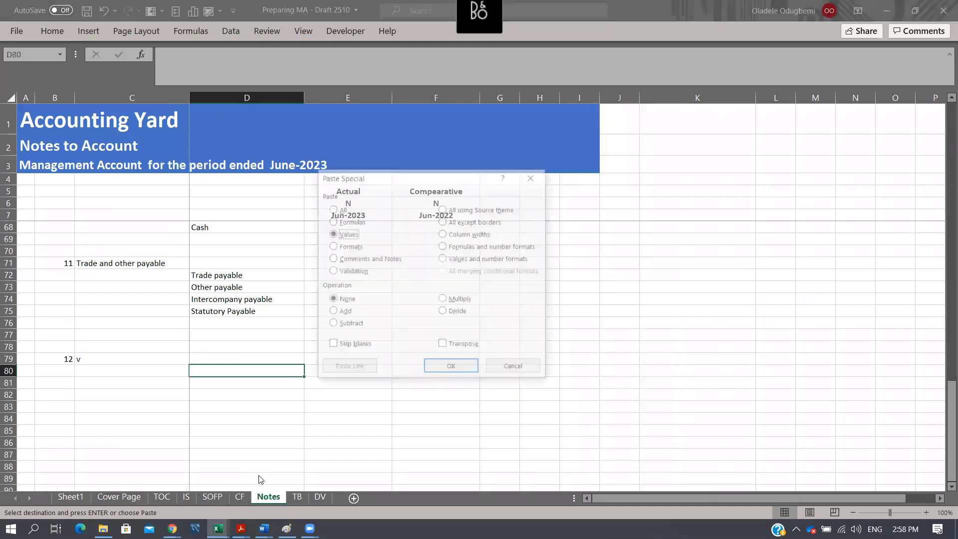
key("Return")
- Enter the heading Borrowings for note 12 in C79
key("Left")
key("Up")
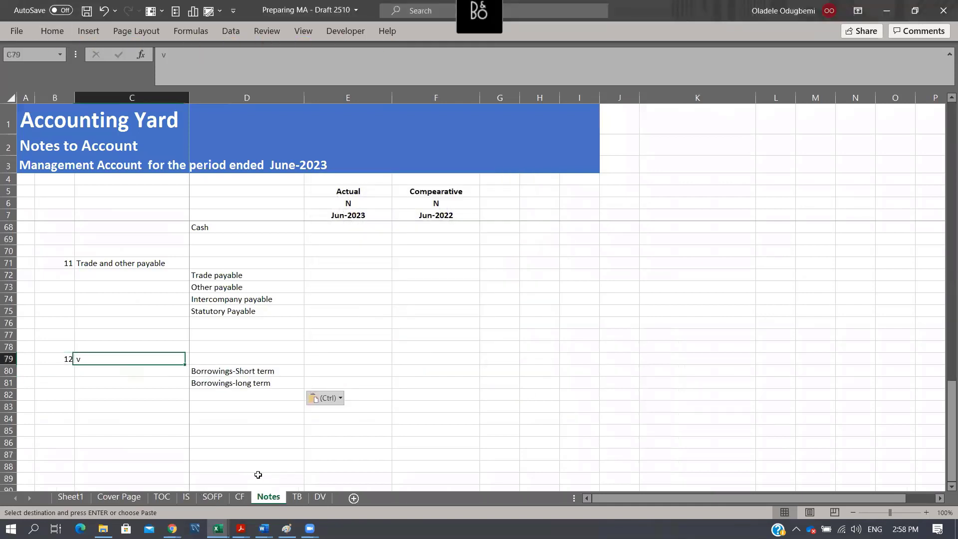
type("Borrowings")
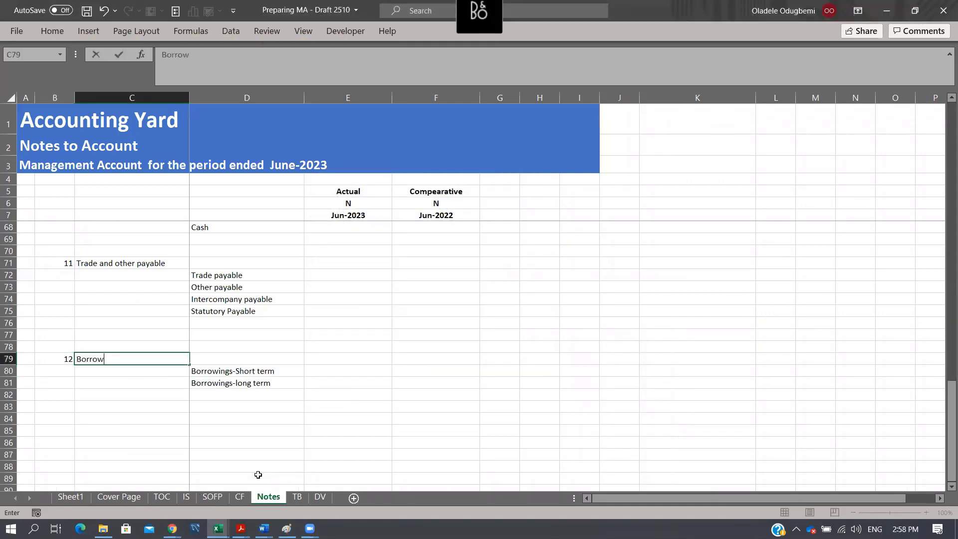
key("Return")
key("Right")
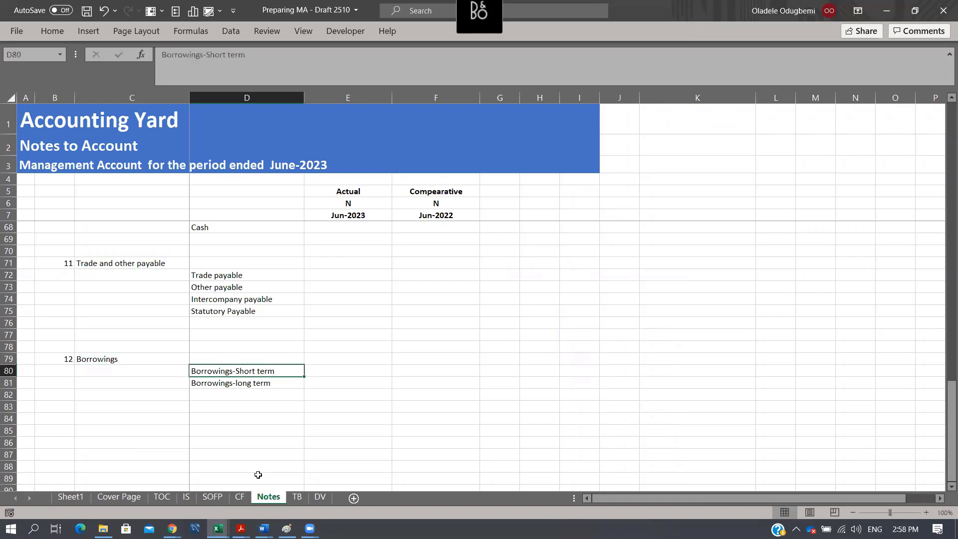
key("Down")
key("Right")
key("Up")
key("Down")
key("Down")
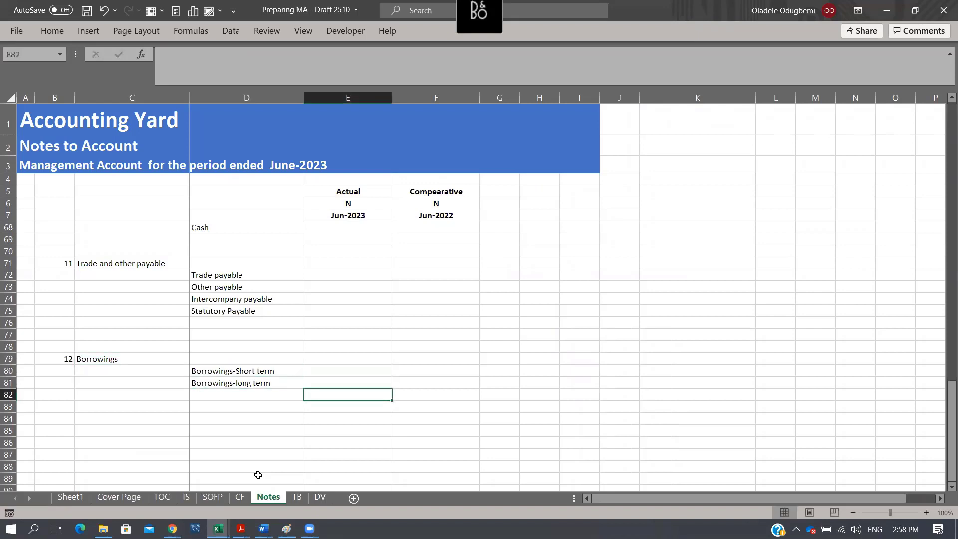
- Copy note number 12 from D22 of SOFP to the Borrowings-long term line in D27
left_click(203, 498)
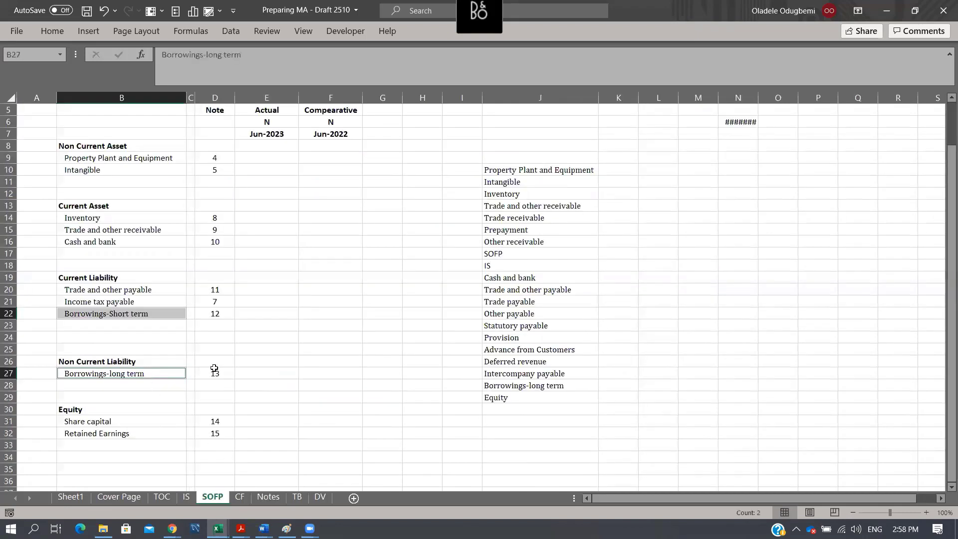
left_click(229, 317)
key("ctrl+c")
left_click(222, 372)
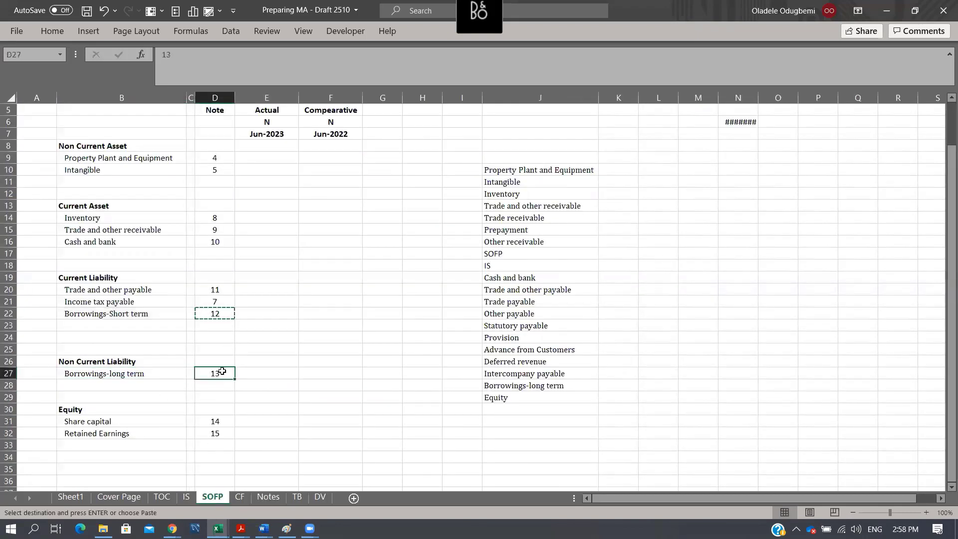
key("ctrl+v")
- Renumber the equity notes on SOFP, setting Share capital in D31 to 13 and Retained Earnings in D32 to 14
key("Down")
key("Down")
key("Down")
key("Down")
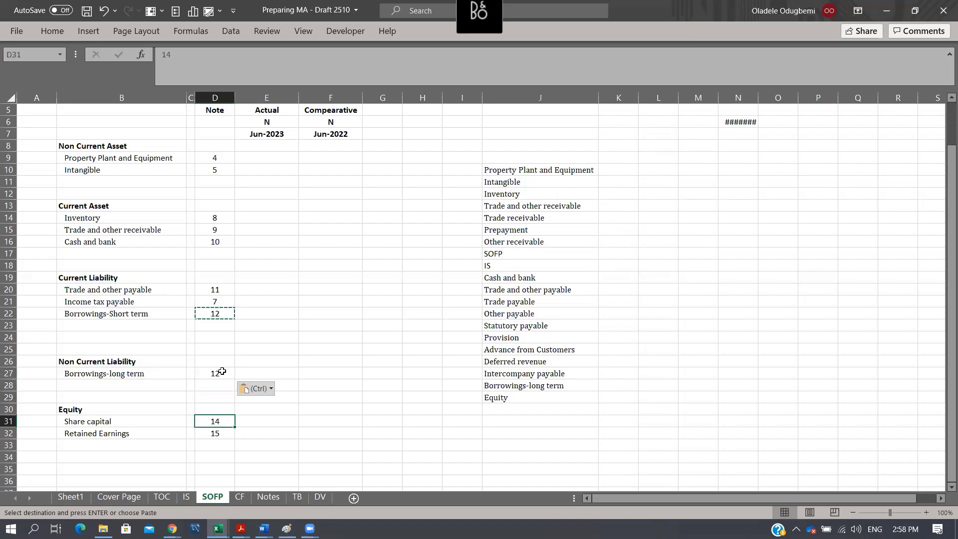
type("13")
key("Return")
type("1")
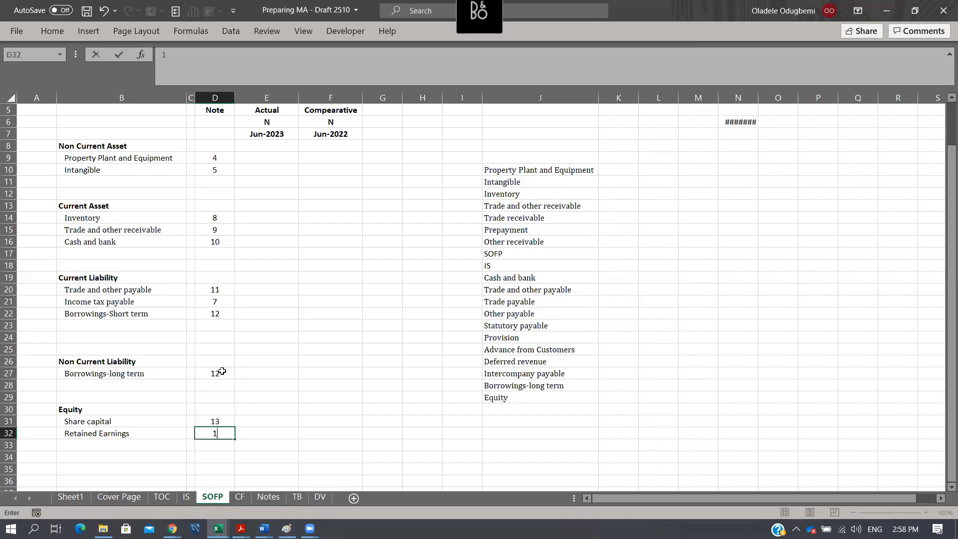
type("4")
key("Return")
key("Up")
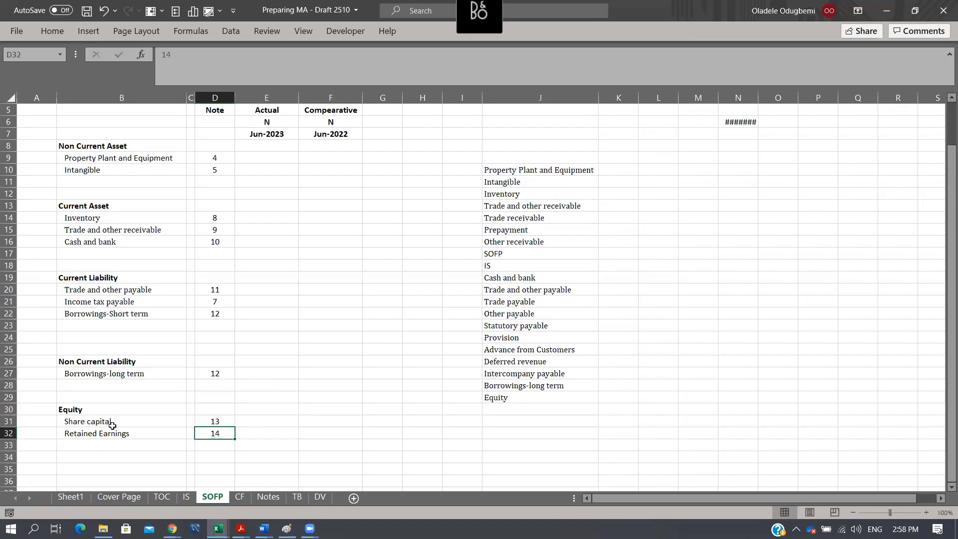
- Enter note number 13 in B85 of the Notes sheet, below the Borrowings note
left_click_drag(112, 426, 124, 433)
key("ctrl+c")
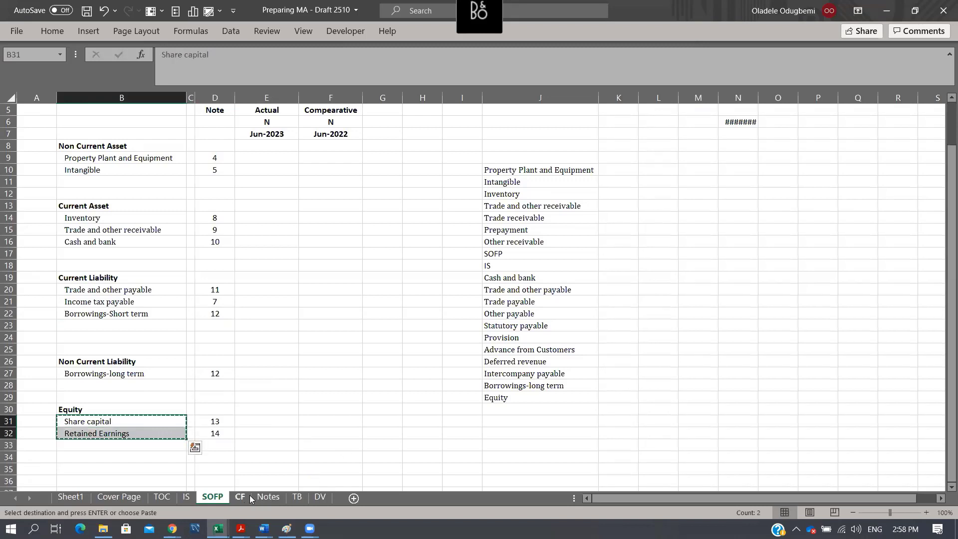
left_click(268, 497)
left_click(110, 421)
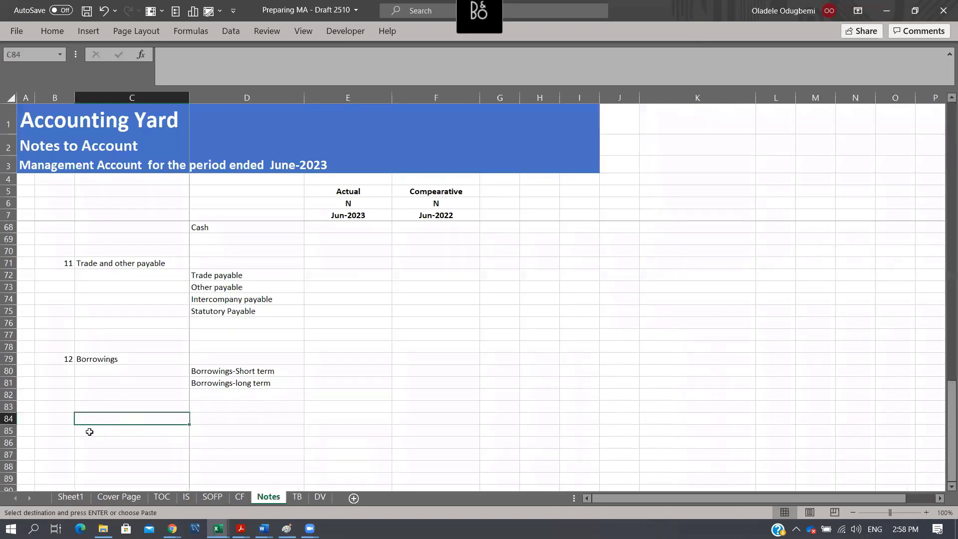
left_click(69, 427)
type("13")
key("Return")
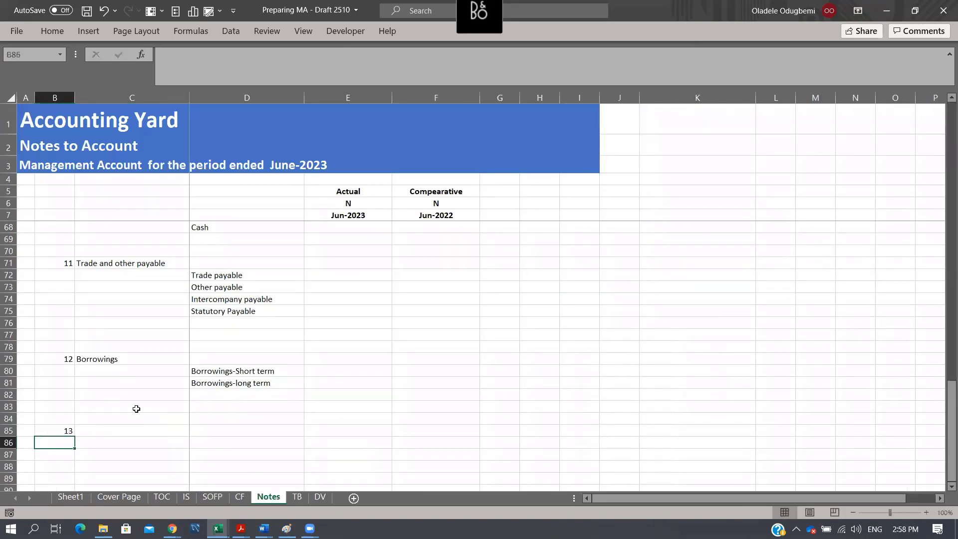
- Enter the heading Share capital for note 13 in C85
key("Right")
key("Up")
key("Right")
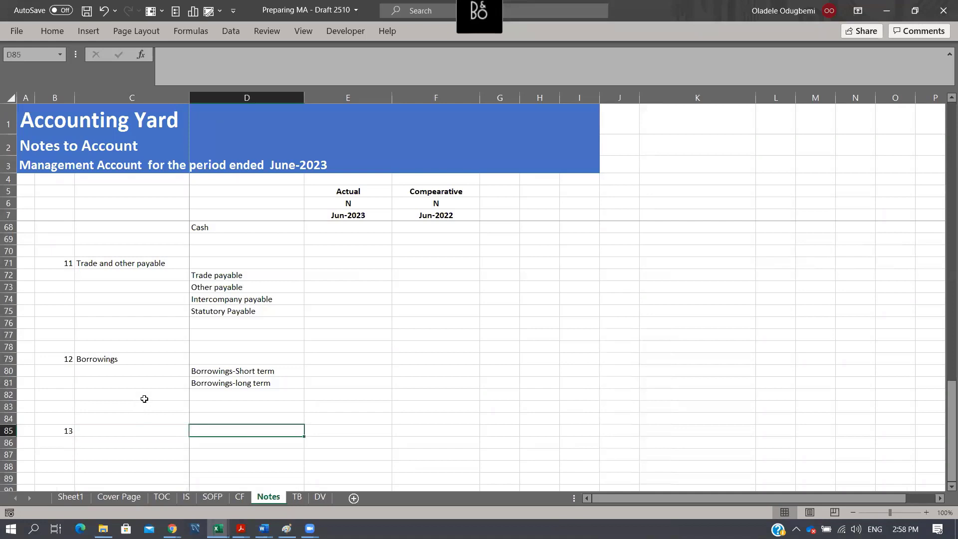
left_click(125, 432)
type("Sahr")
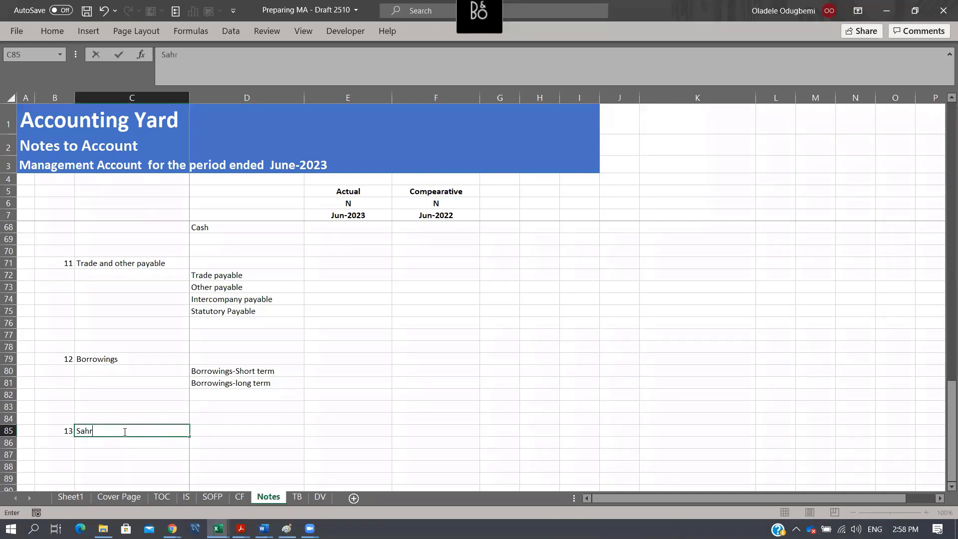
key("BackSpace")
key("BackSpace")
key("BackSpace")
key("BackSpace")
type("hare")
key("Return")
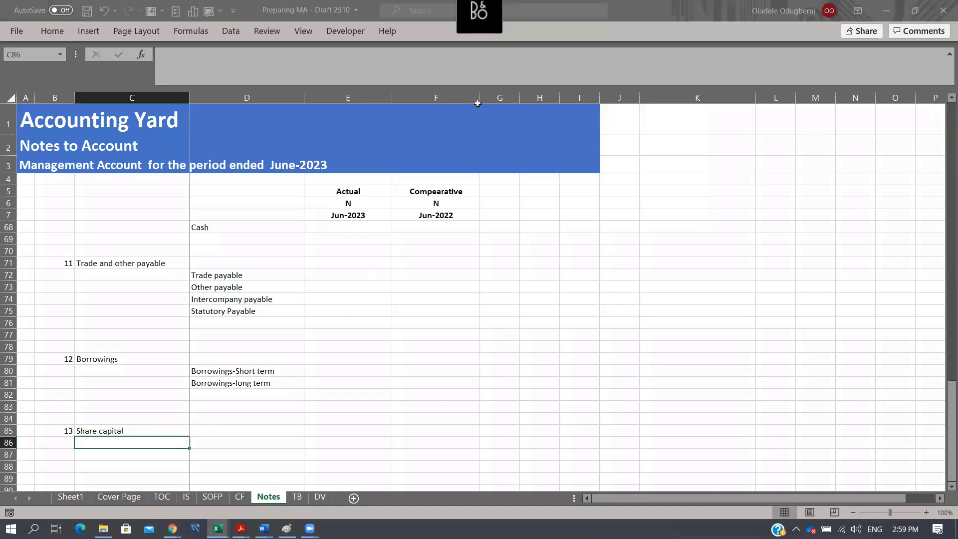
- Copy the line items Opening, Charge for the period, Payment and Closing from the Income tax note in D44:D47 to D86:D89
left_click(327, 299)
scroll(321, 292, "up", 4)
scroll(321, 292, "up", 7)
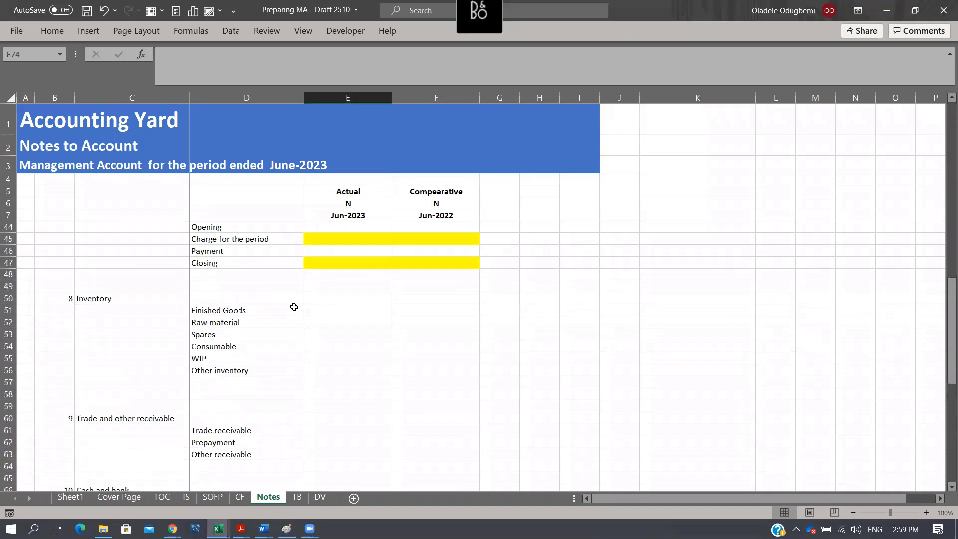
left_click_drag(224, 323, 259, 360)
key("ctrl+c")
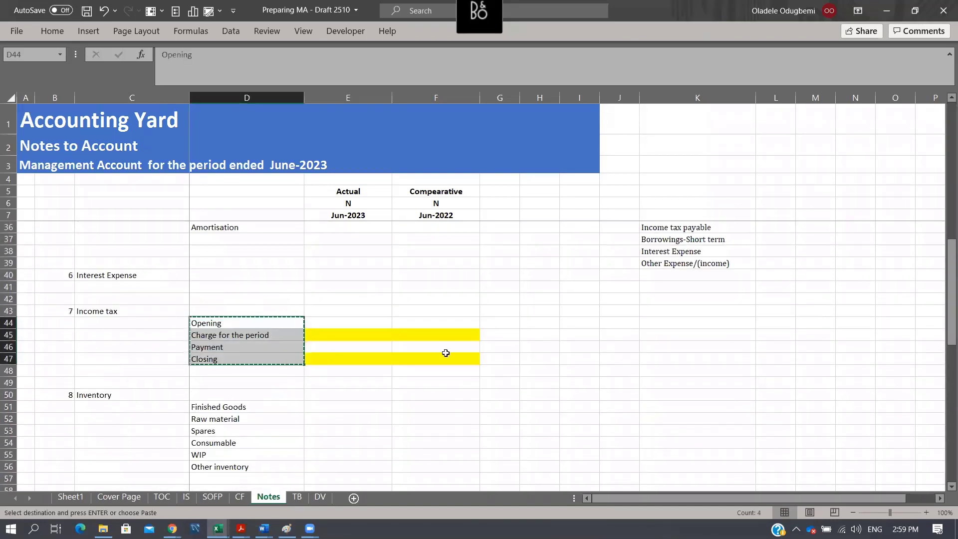
scroll(432, 342, "down", 15)
left_click(254, 301)
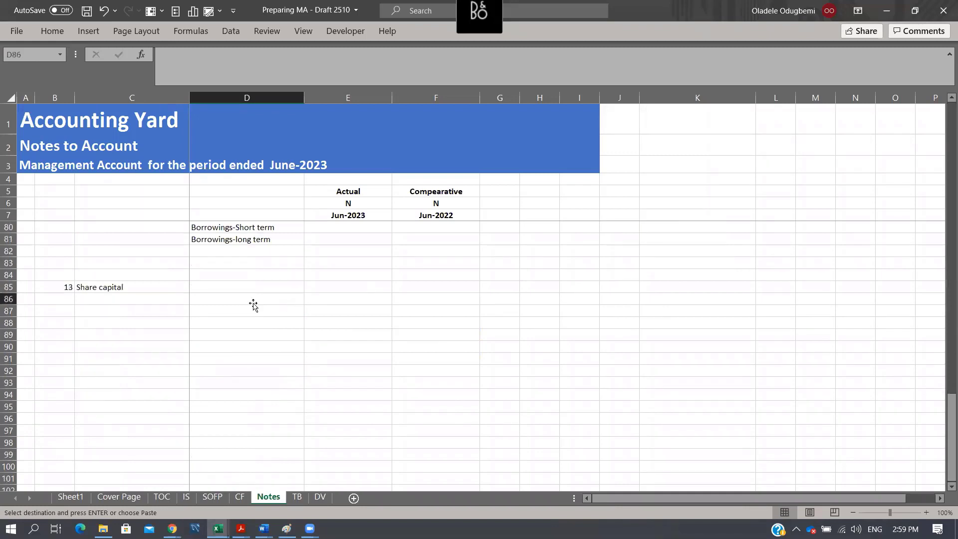
key("ctrl+v")
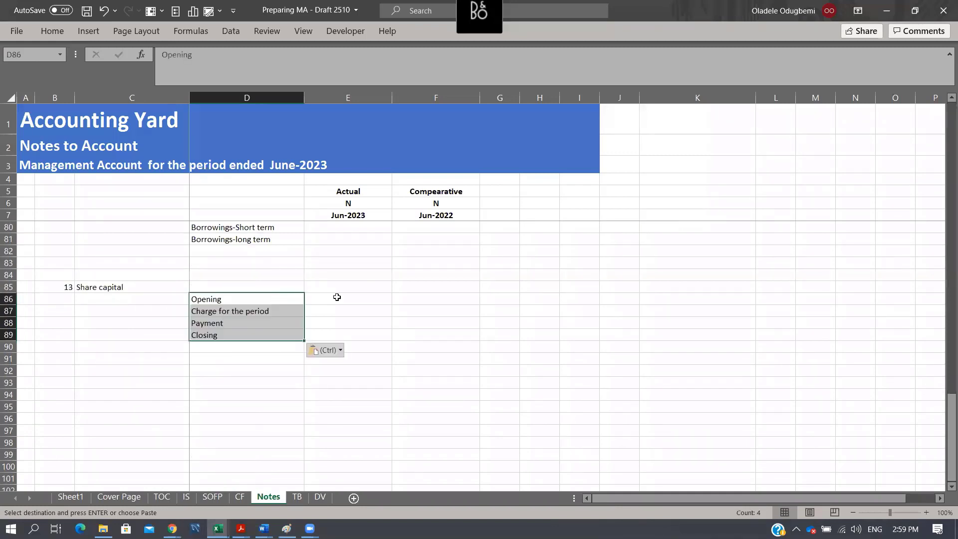
- Replace the Charge for the period label in D87 under Share capital with Issues shares
left_click(259, 312)
left_click(272, 298)
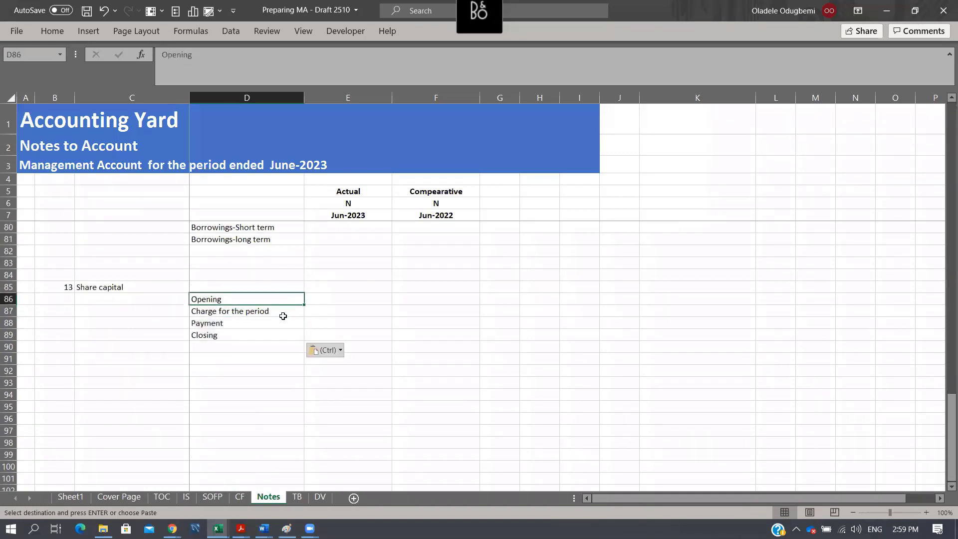
left_click(280, 314)
type("Is")
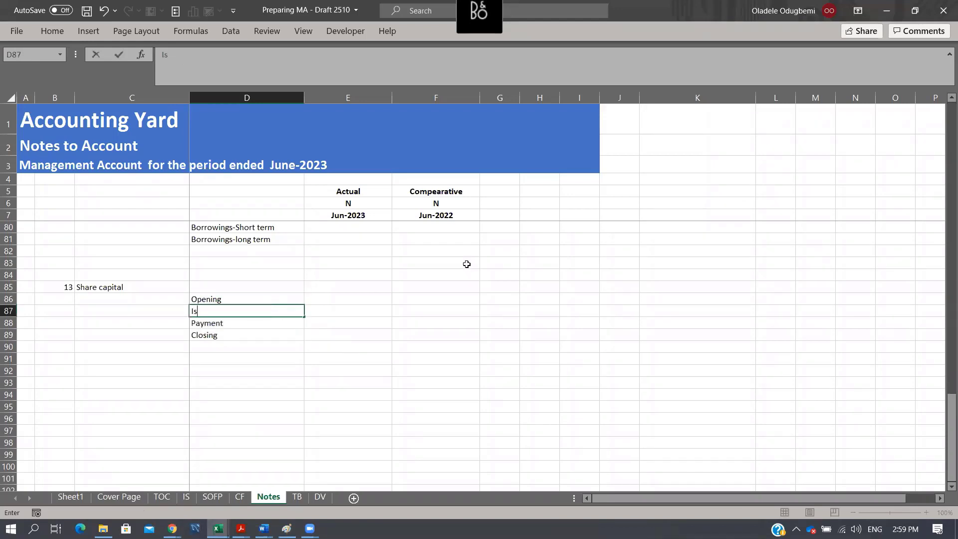
type("sues shares")
key("Return")
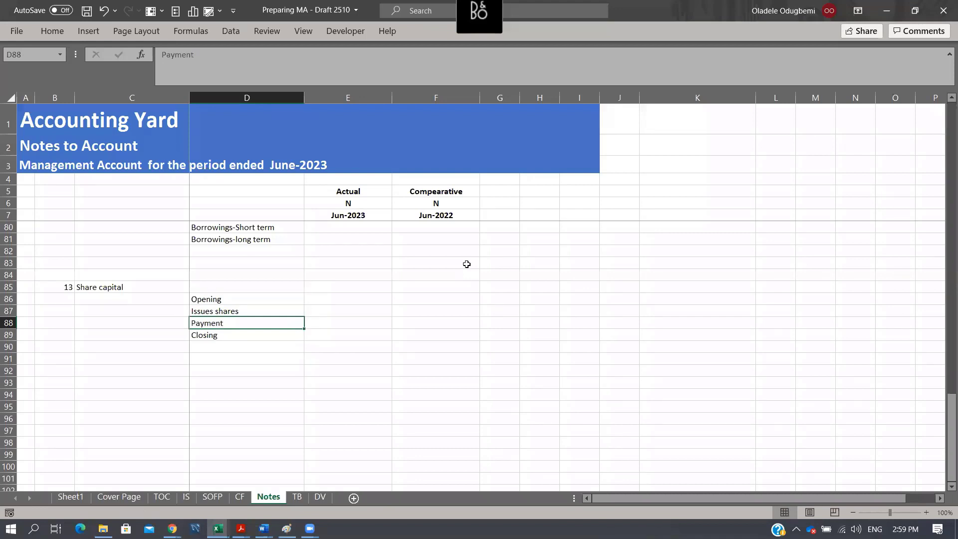
- Clear the Payment label under Share capital and delete its entire row 88
key("Delete")
left_click(8, 323)
key("ctrl+minus")
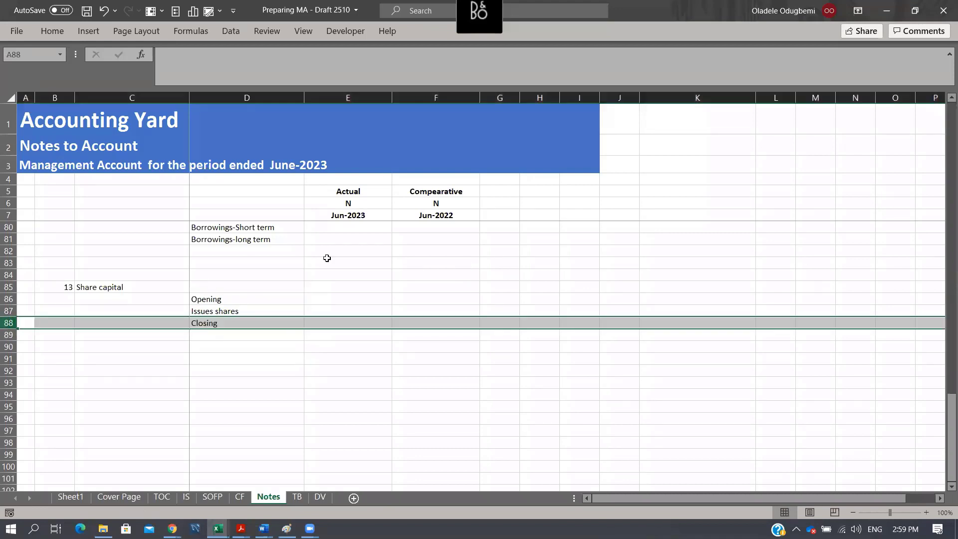
left_click_drag(211, 301, 223, 328)
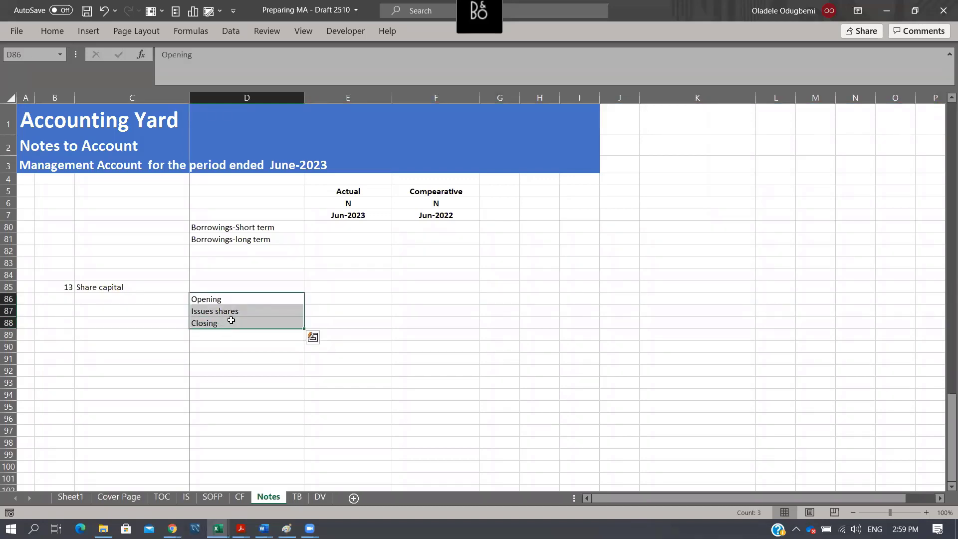
- Add note number 14 in B92 with the heading Retained Earnings in C92
left_click_drag(237, 363, 232, 388)
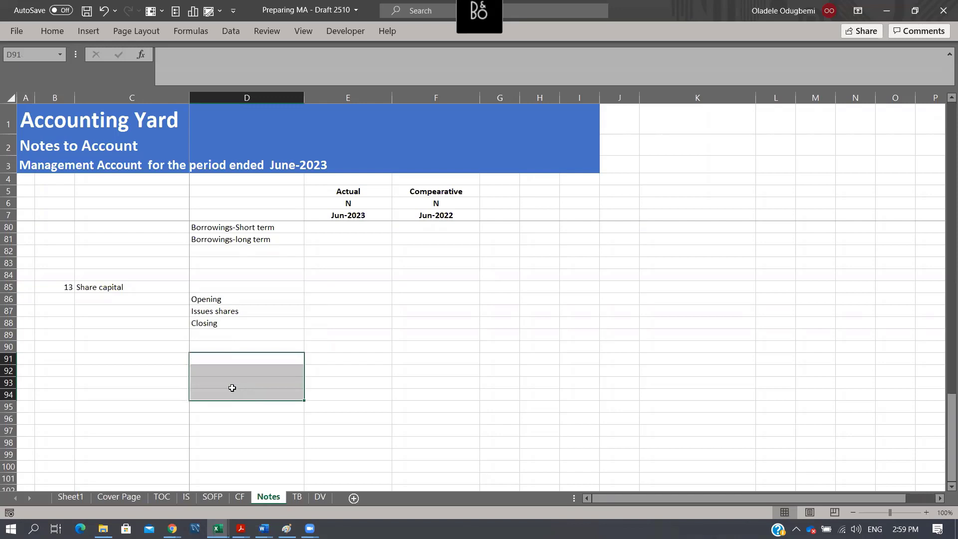
left_click(70, 372)
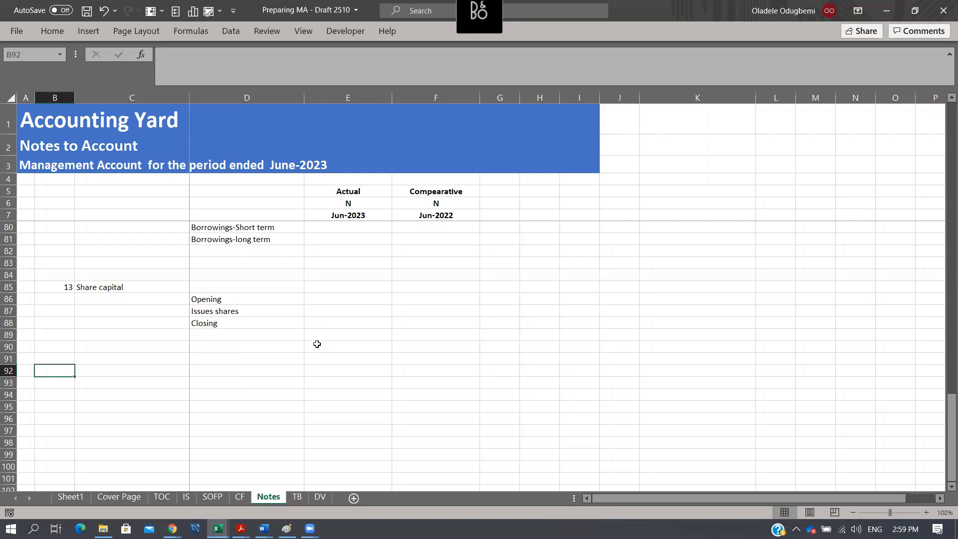
type("14")
key("Tab")
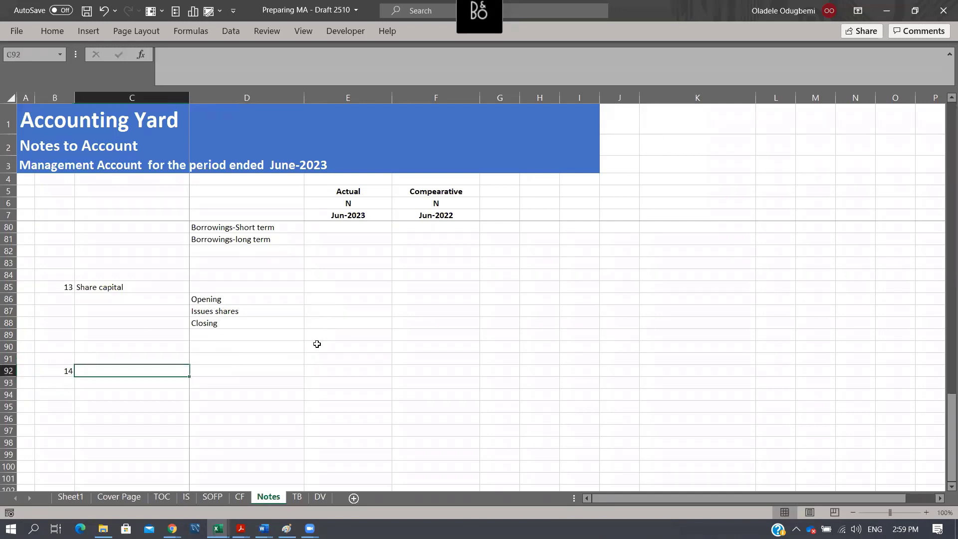
type("Retained E")
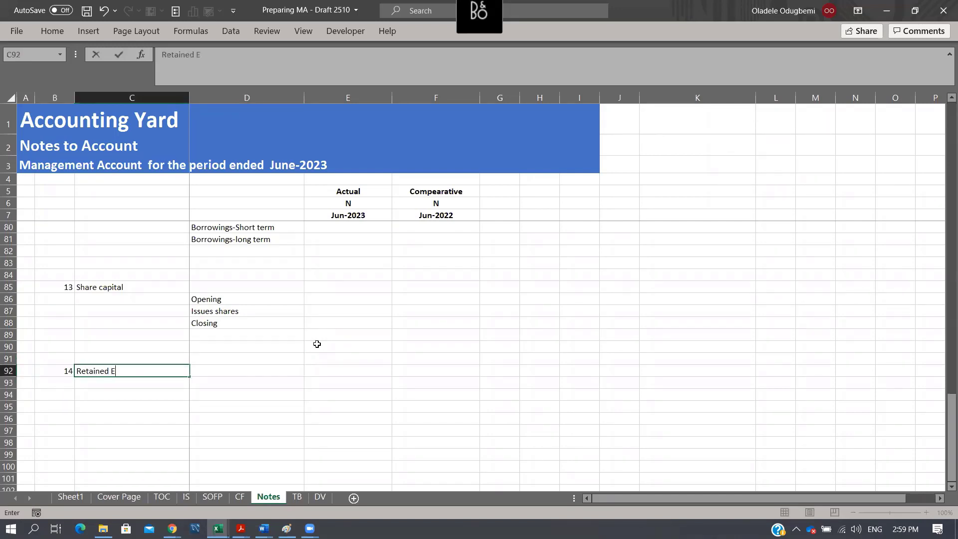
type("arnigns")
key("BackSpace")
key("BackSpace")
type("ngs")
key("Return")
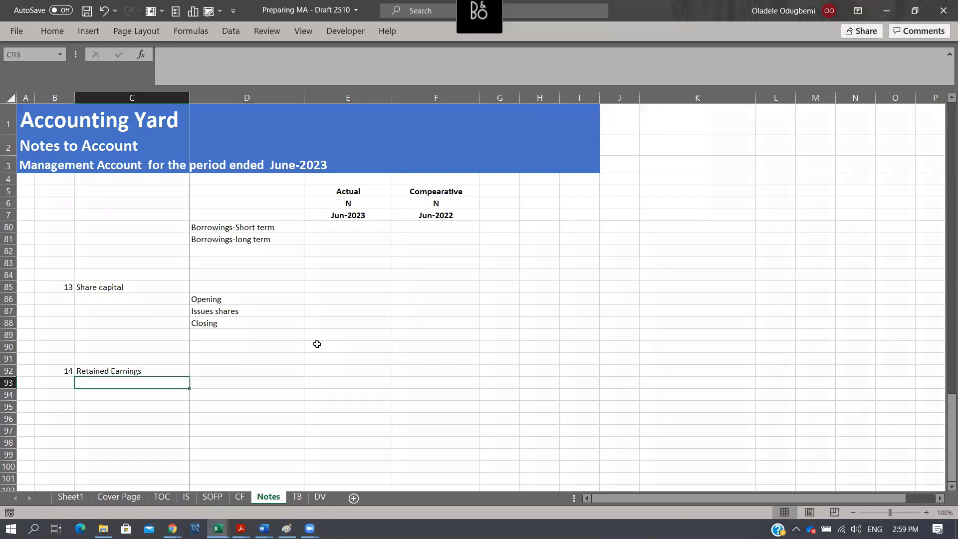
- List the line items Opening, Profit for the year, Dividend and Closing in D93:D96 under Retained Earnings
key("Right")
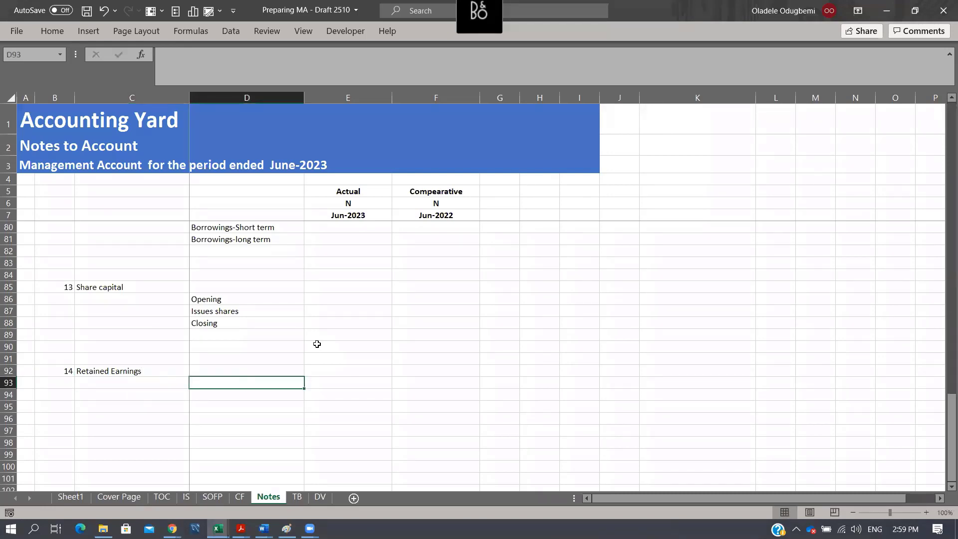
type("Opening")
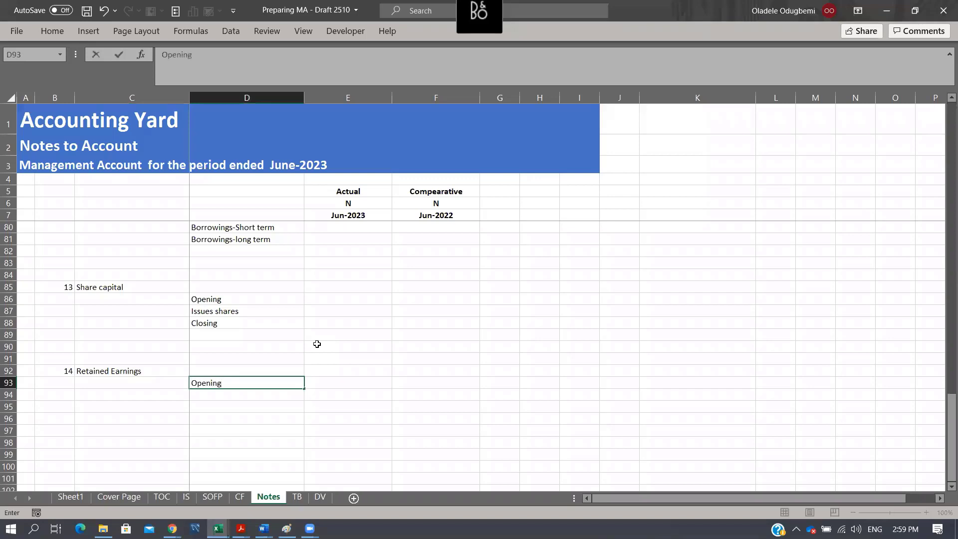
key("Return")
type("Pro")
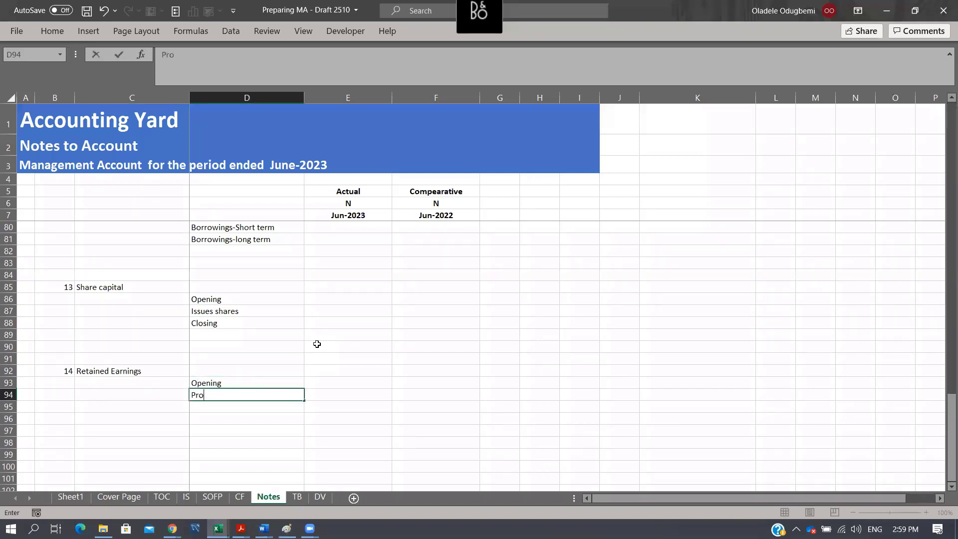
type("fit for the year")
key("Return")
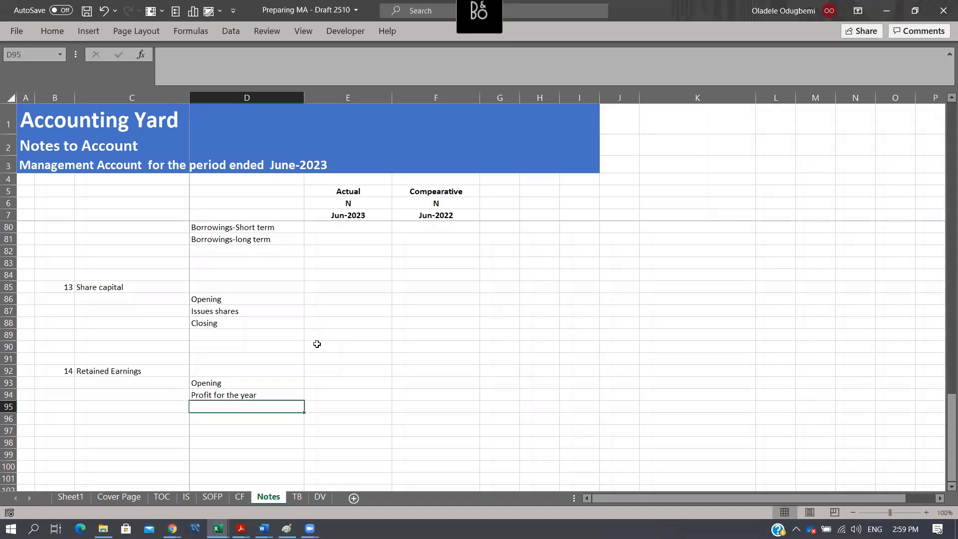
type("Divid")
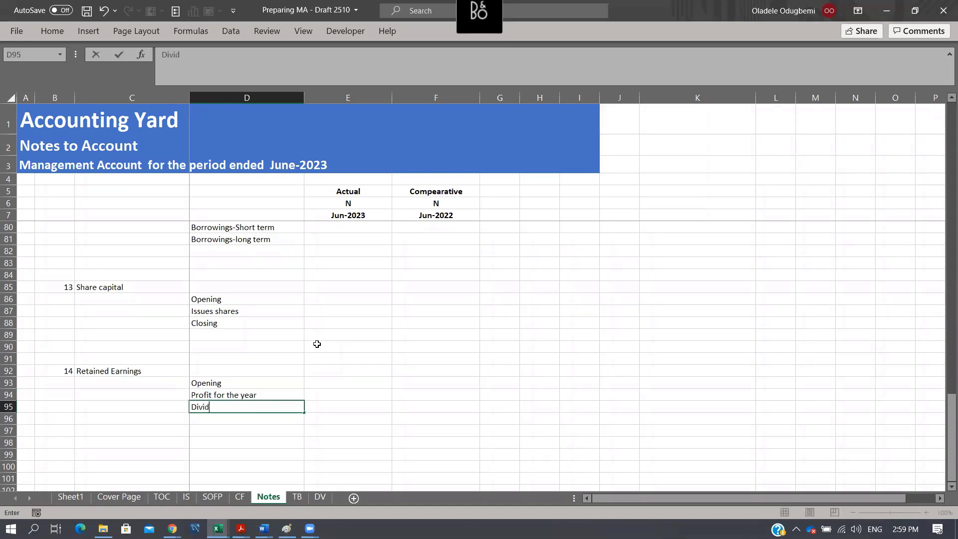
type("end")
key("Return")
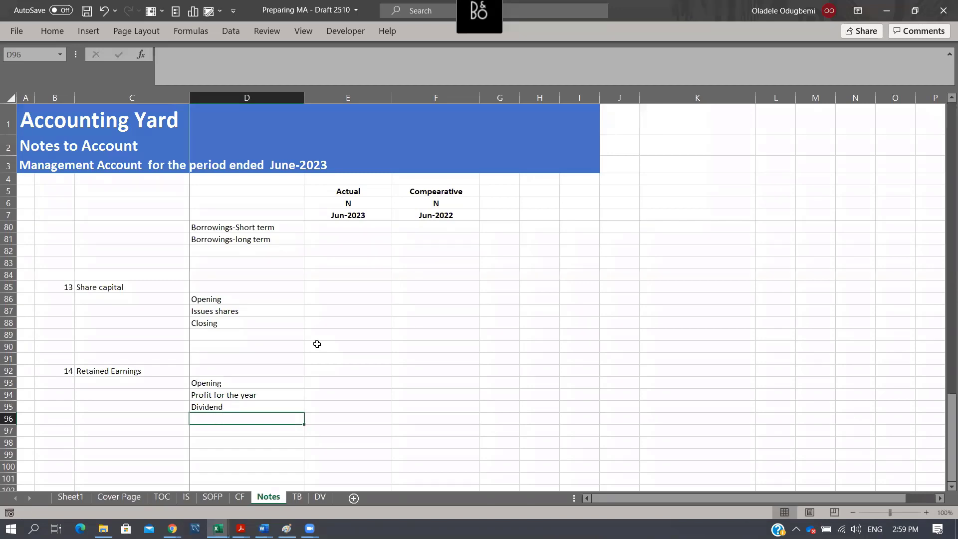
type("Closing")
key("Return")
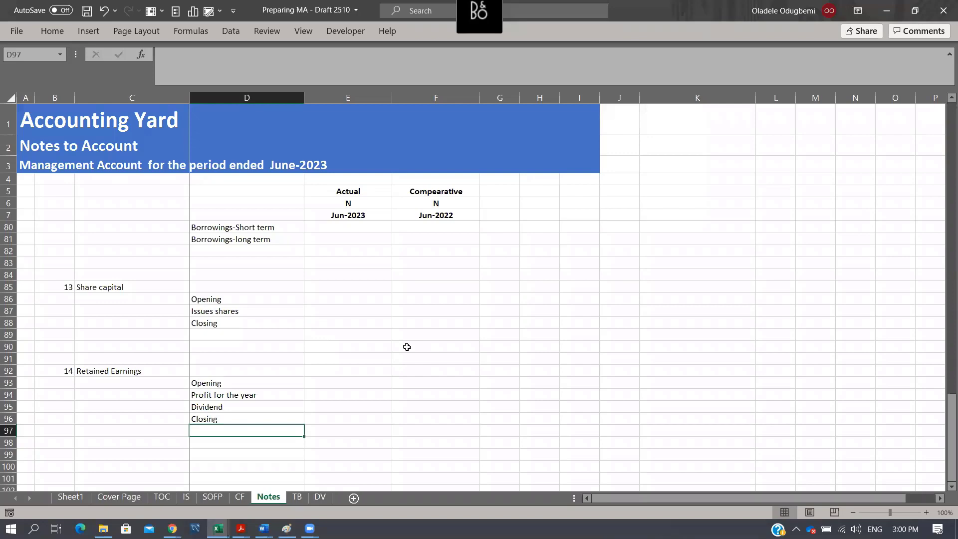
- Check the equity lines and their note numbers on the SOFP sheet, and return to the first notes on the Notes sheet
left_click(185, 497)
left_click(210, 497)
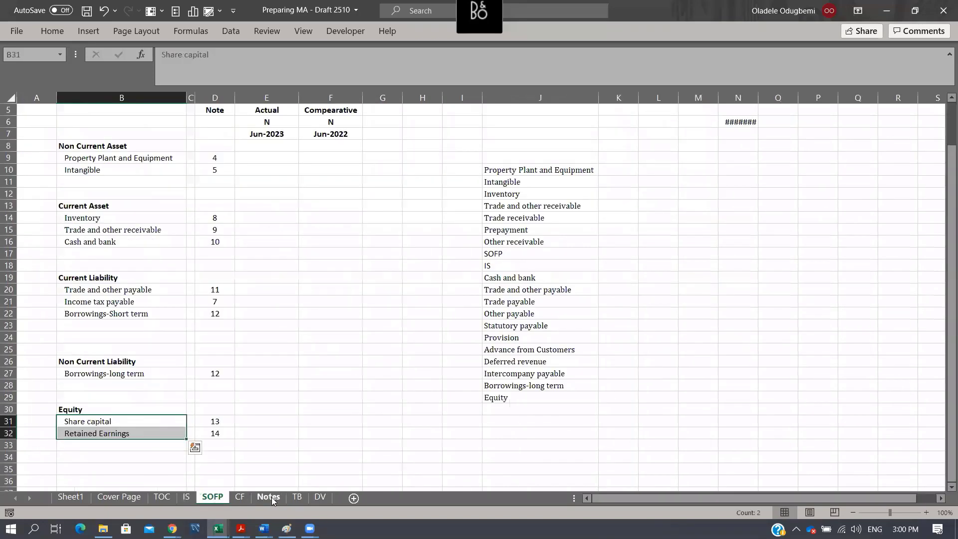
left_click(268, 497)
scroll(517, 195, "up", 4)
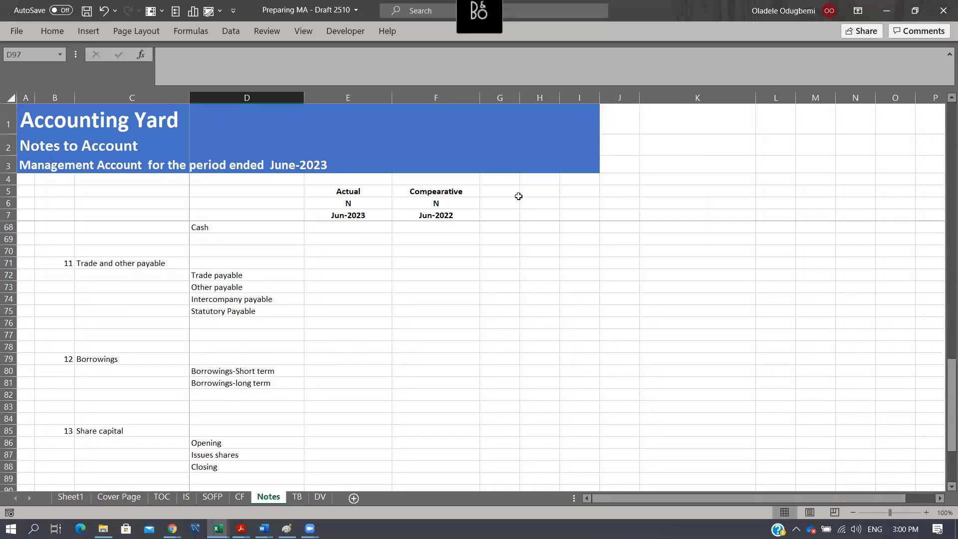
left_click(469, 369)
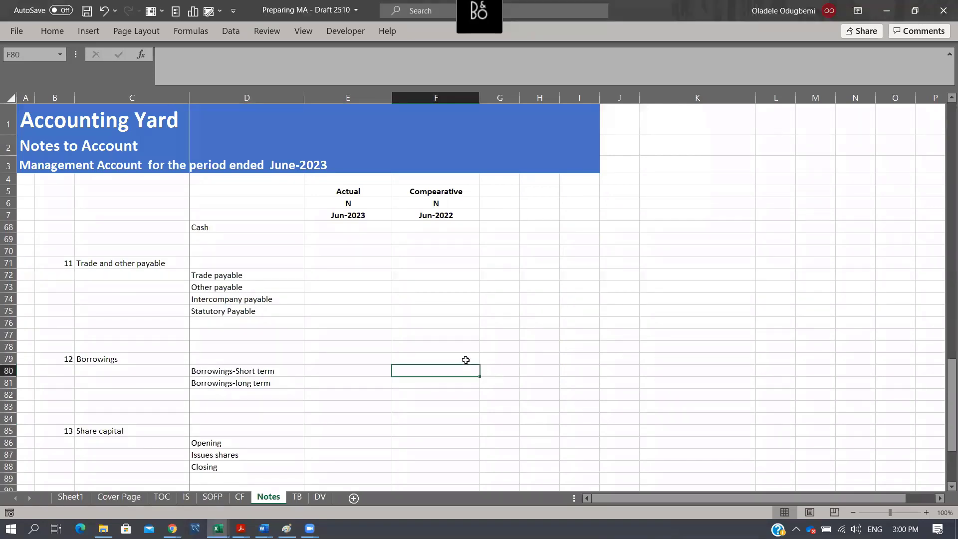
scroll(459, 352, "up", 5)
scroll(459, 352, "up", 15)
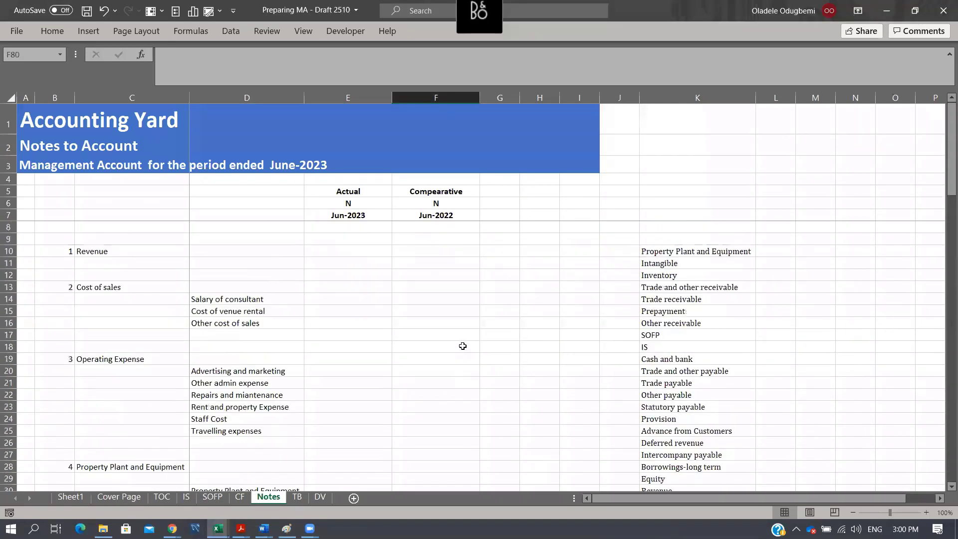
- In E10 of Notes, enter a SUMIFS for Revenue that sums TB column C where TB column E matches C10
left_click(335, 247)
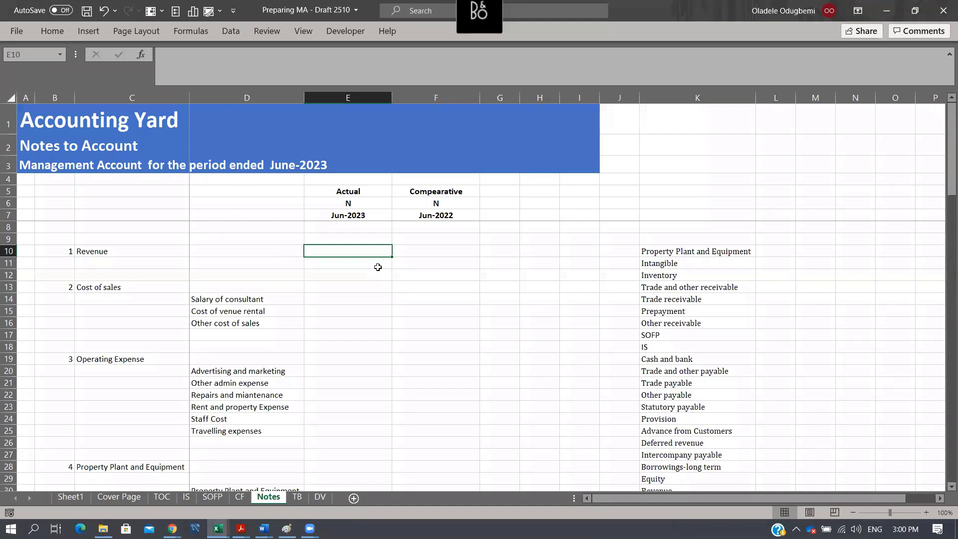
type("=sumifs")
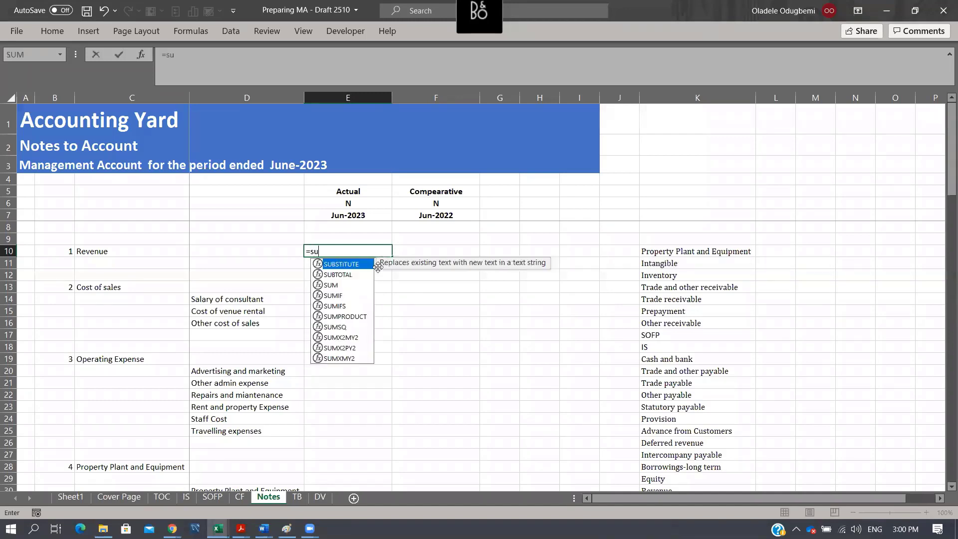
key("Tab")
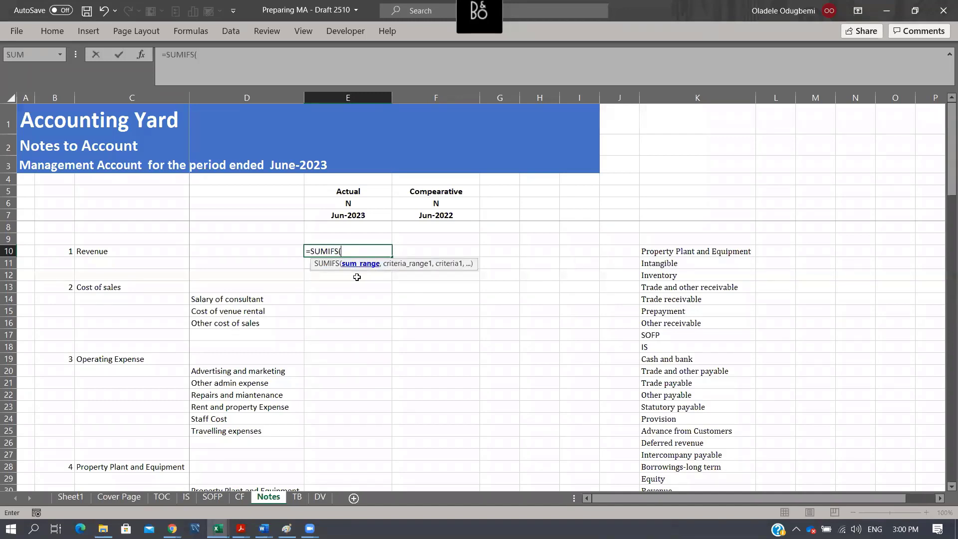
left_click(297, 497)
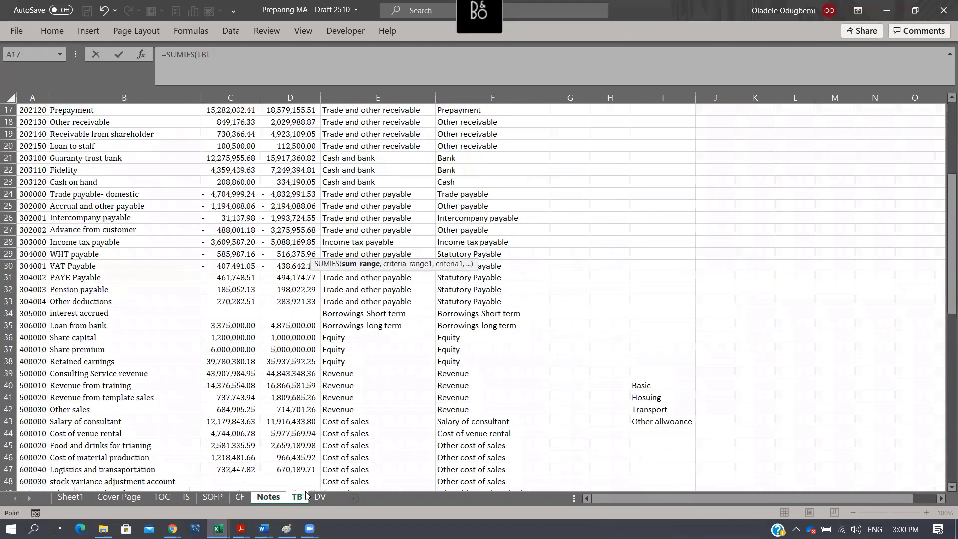
left_click(231, 97)
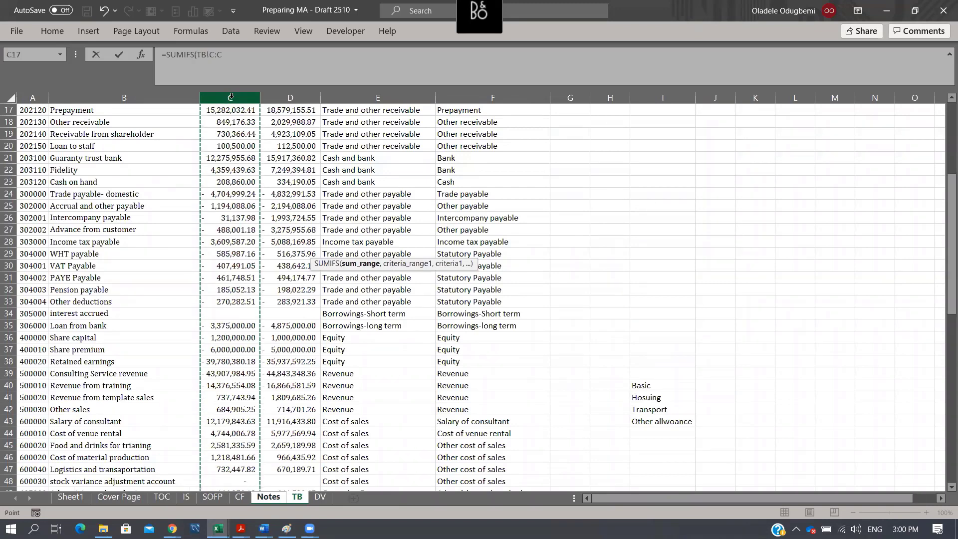
type(",")
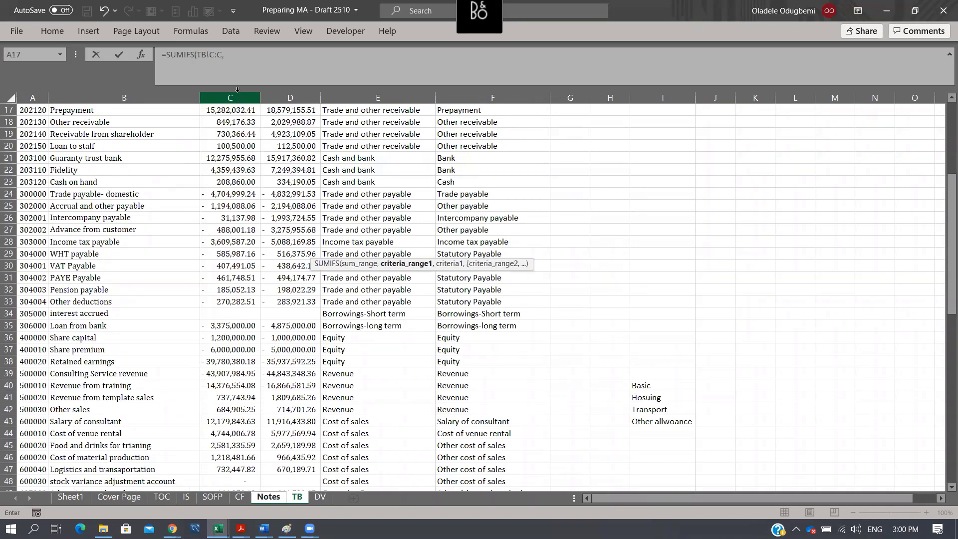
left_click(379, 98)
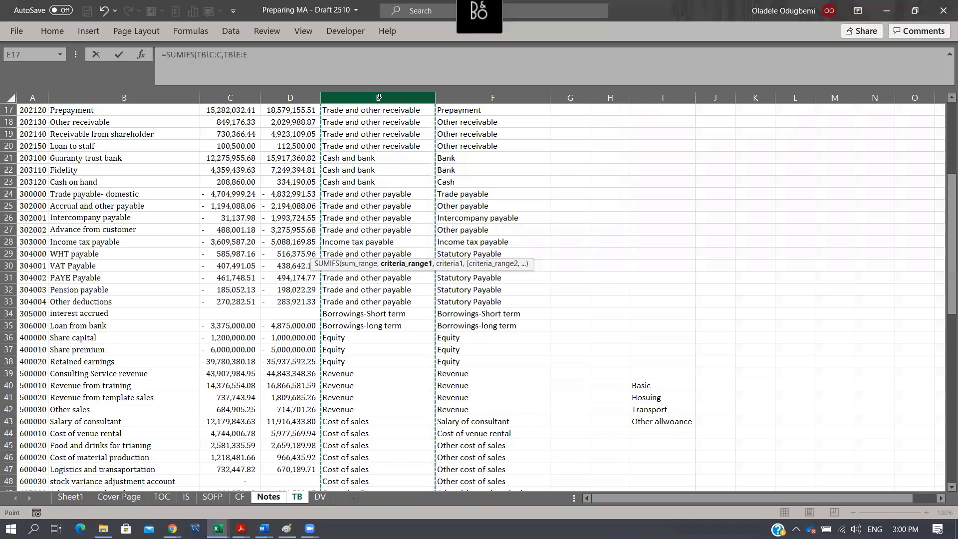
type(",")
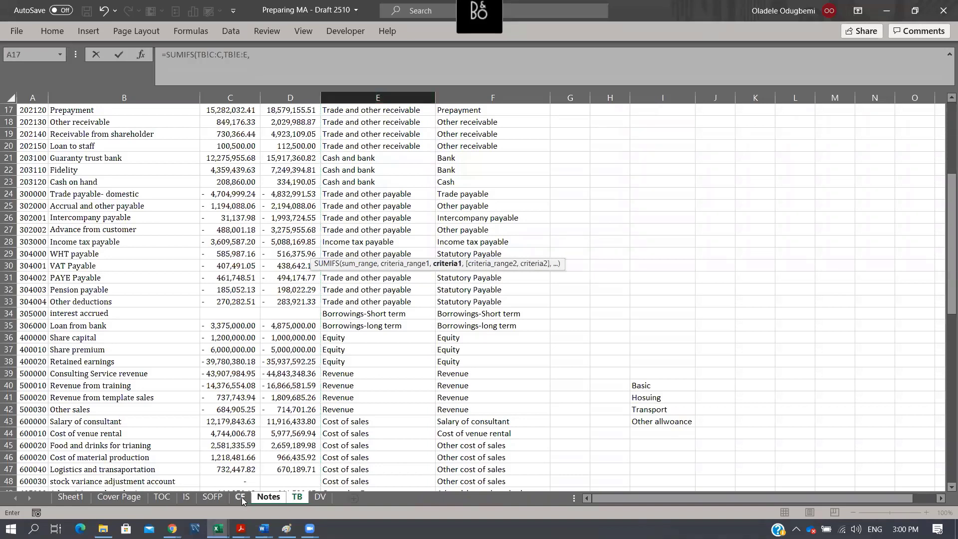
left_click(260, 499)
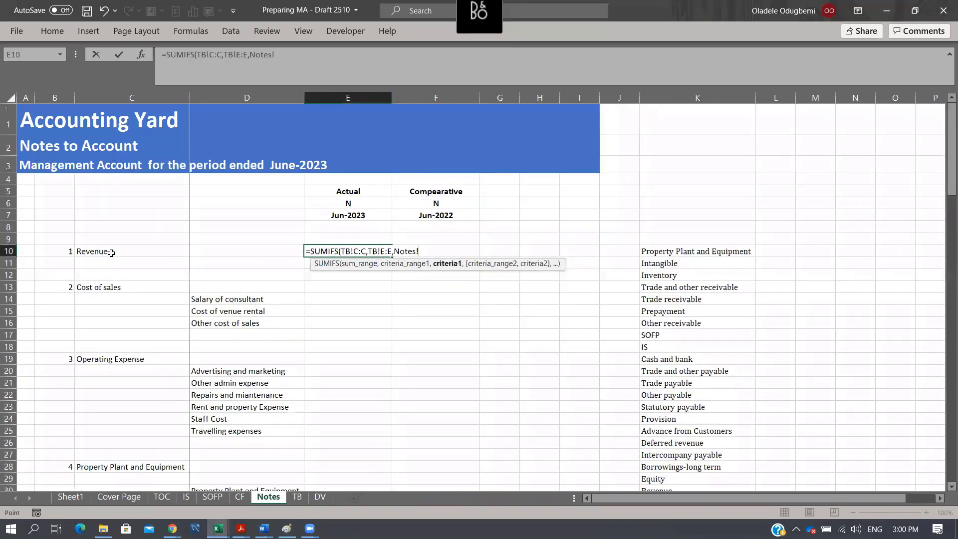
left_click(112, 252)
type(")")
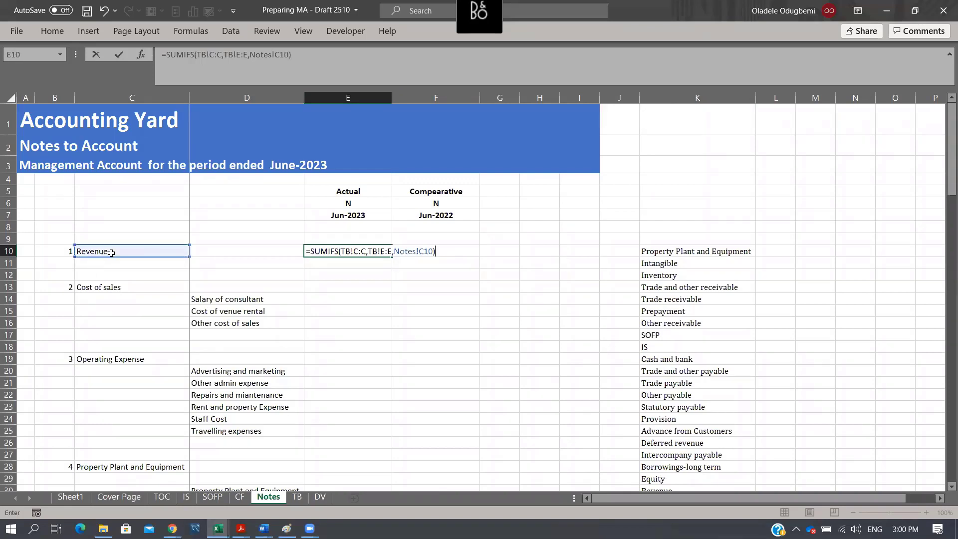
key("Tab")
key("shift+Tab")
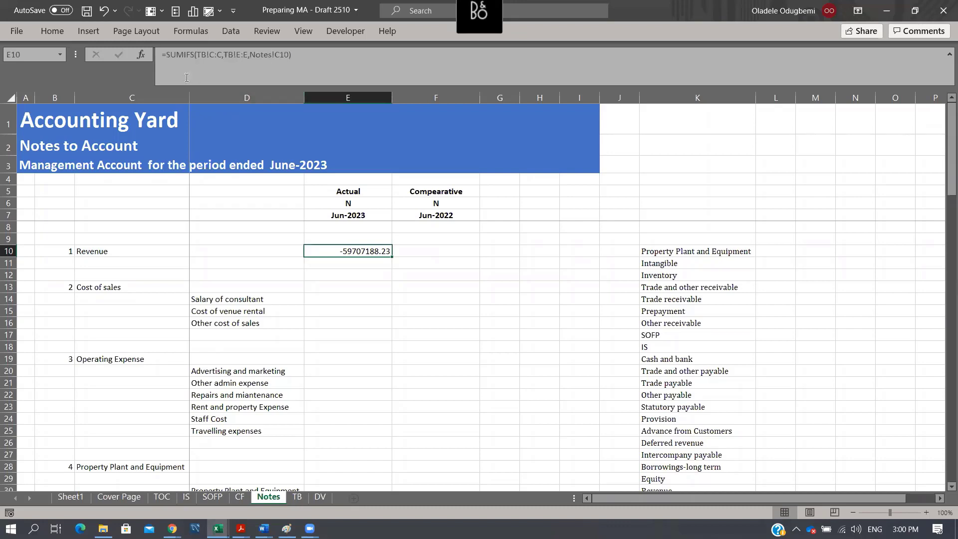
- Wrap the Revenue SUMIFS formula in E10 in the ABS function
left_click(164, 56)
type("abs")
key("Tab")
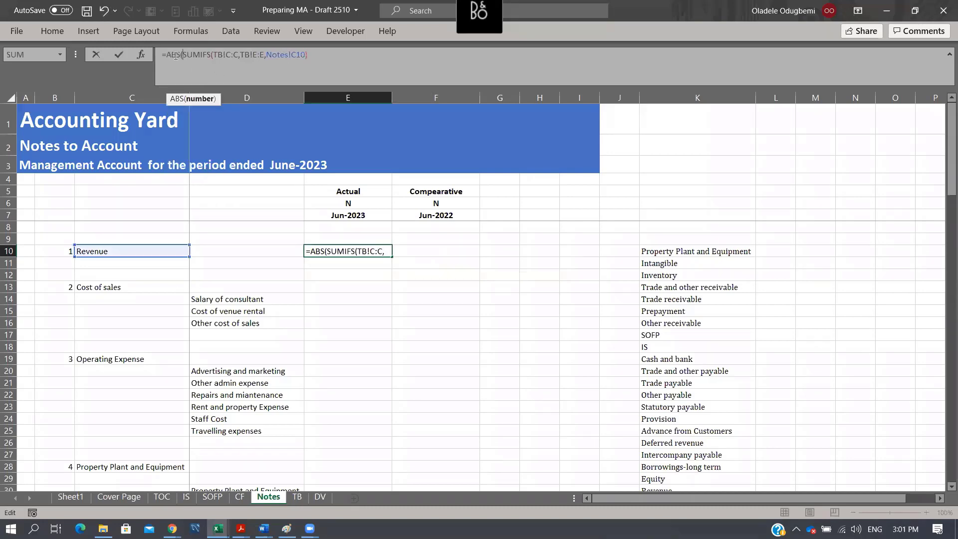
left_click(330, 53)
key("Tab")
key("Left")
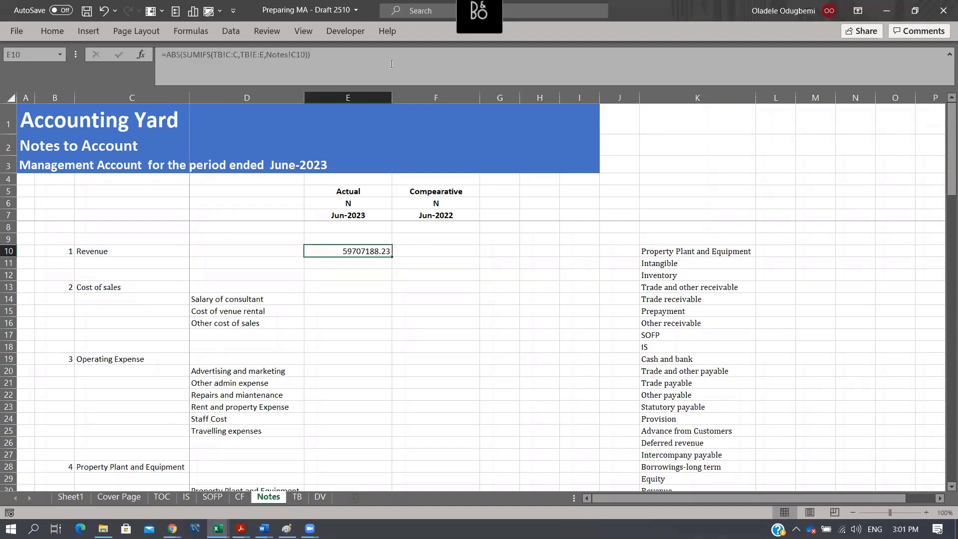
- On the Cover Page sheet, set the Year to 2020 and the Month to 12
left_click(71, 497)
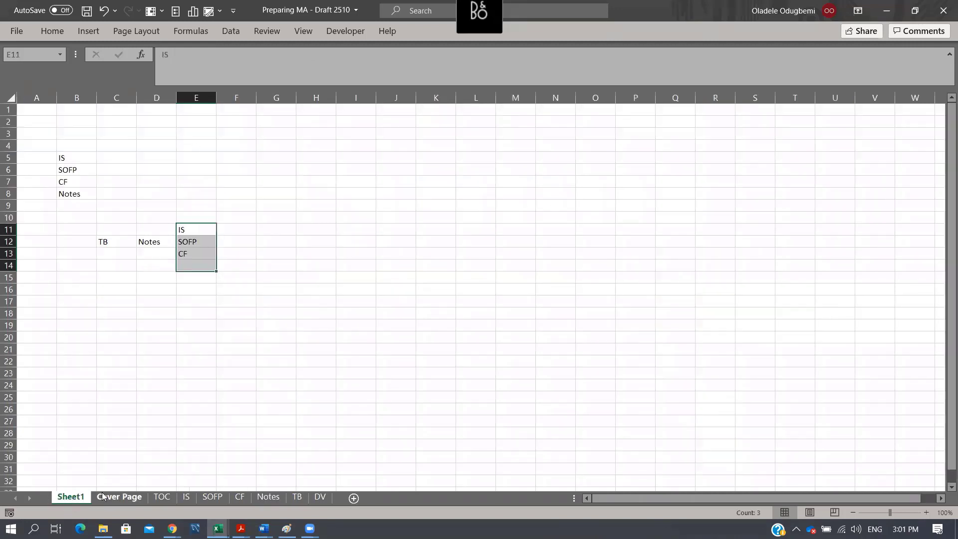
left_click(102, 497)
left_click(200, 234)
left_click(211, 241)
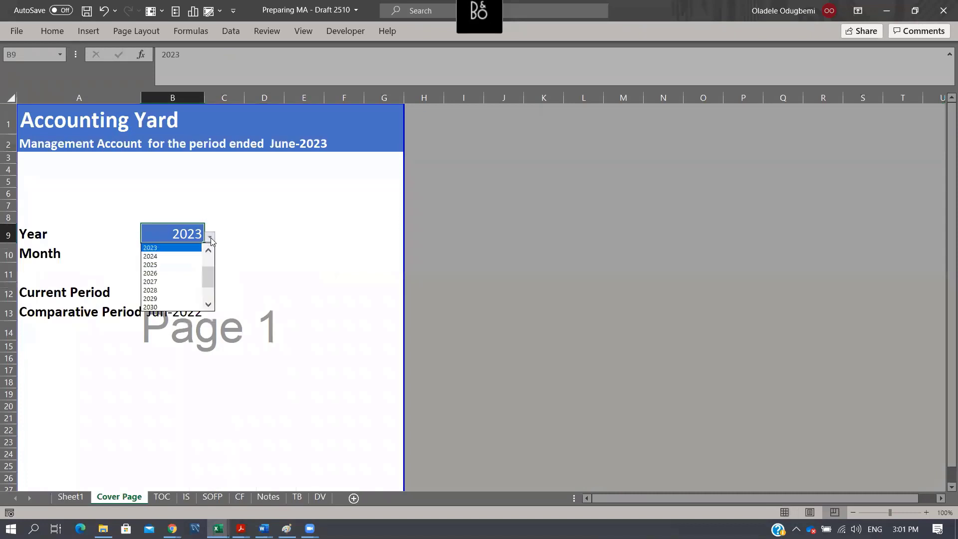
scroll(208, 271, "up", 2)
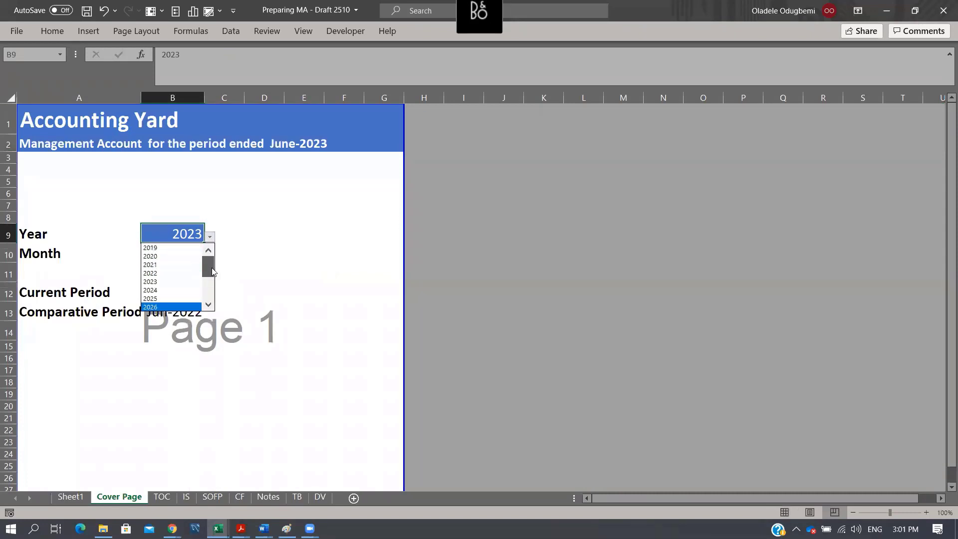
left_click(174, 257)
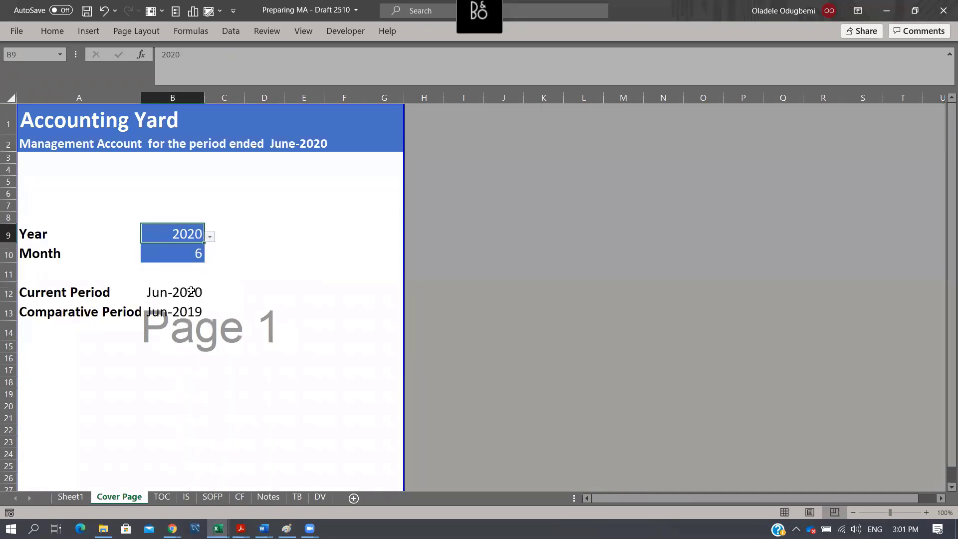
left_click(200, 254)
left_click(210, 257)
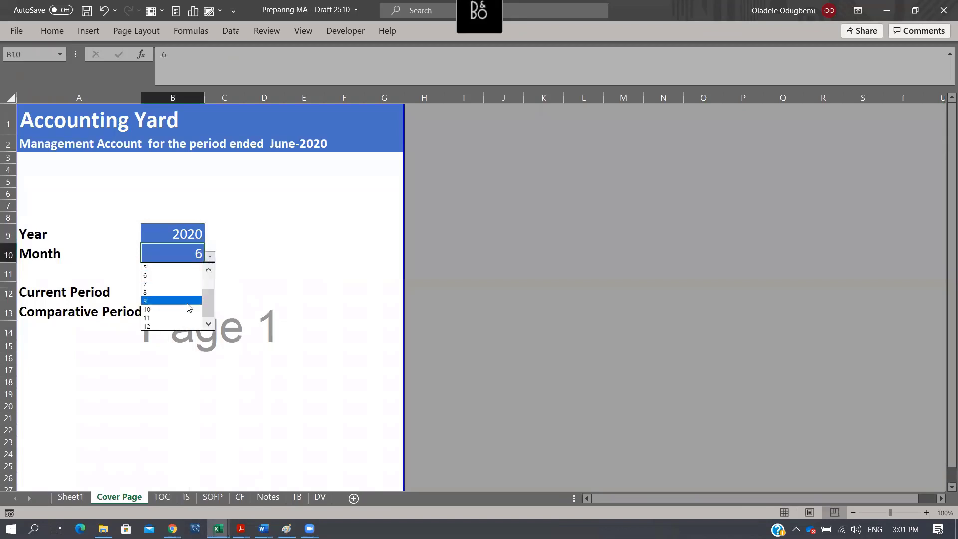
left_click(180, 326)
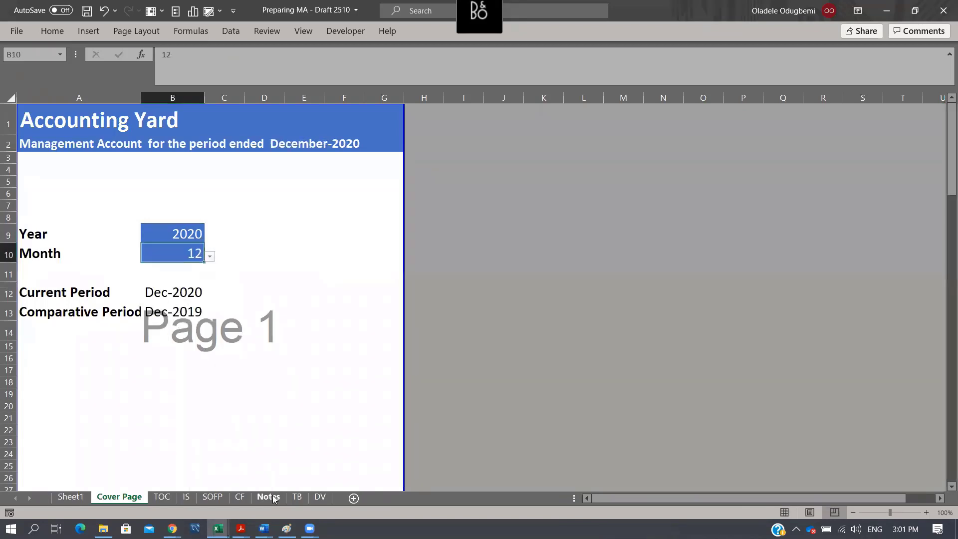
- On the Notes sheet, enter the sample values -2 in N9 and 5 in N11
left_click(270, 497)
left_click(790, 263)
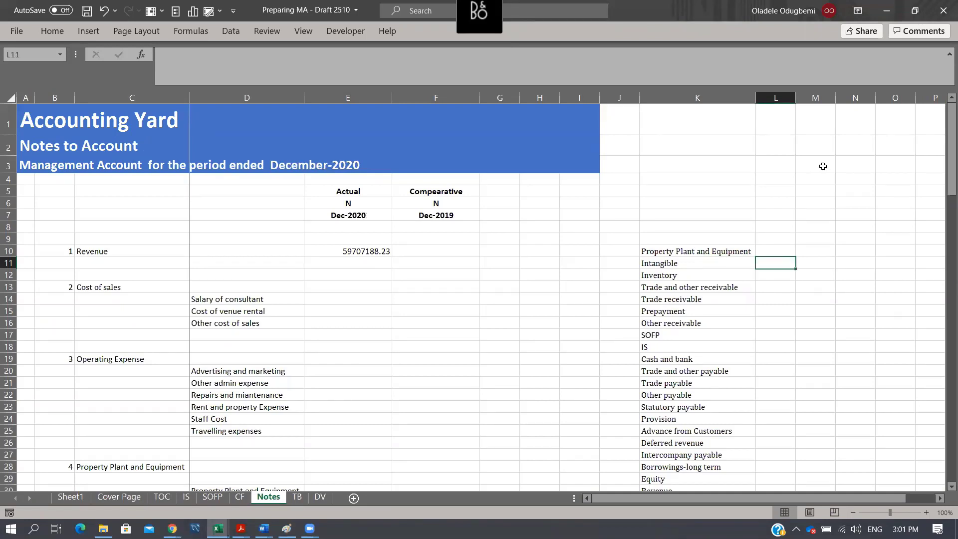
key("Right")
key("Right")
key("Up")
key("Up")
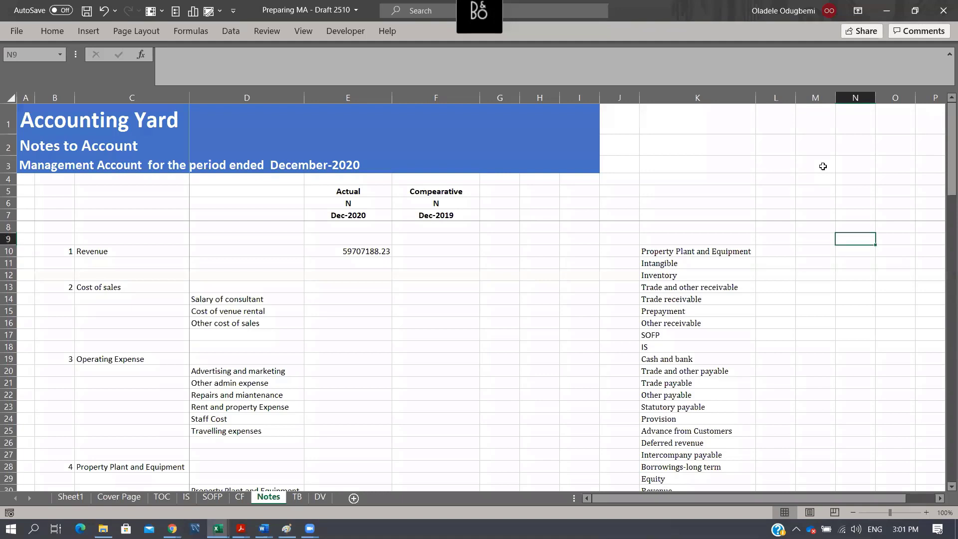
type("-2")
key("Return")
key("Return")
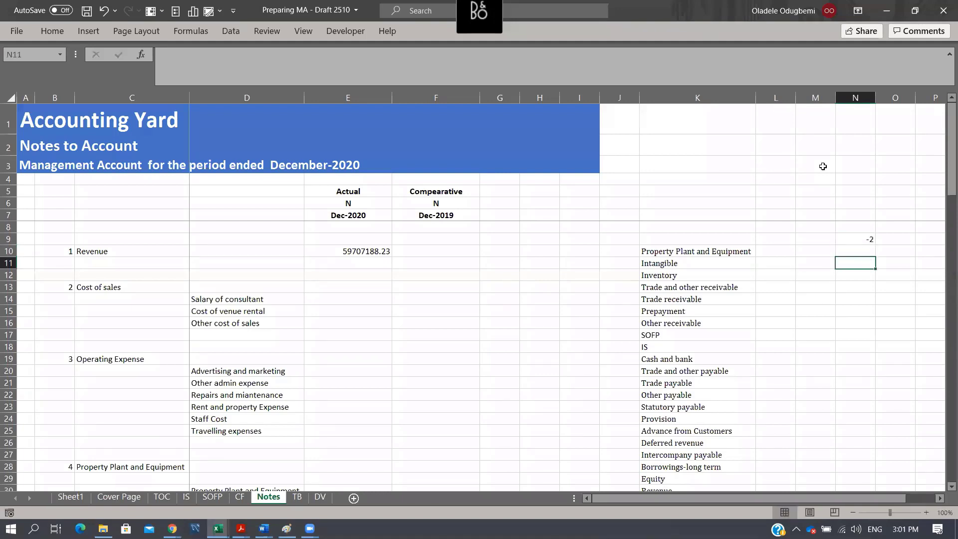
type("5")
key("Return")
key("Return")
key("Return")
- Enter =ABS(N11) in N14 to demonstrate the absolute value of the positive sample number
type("=abs")
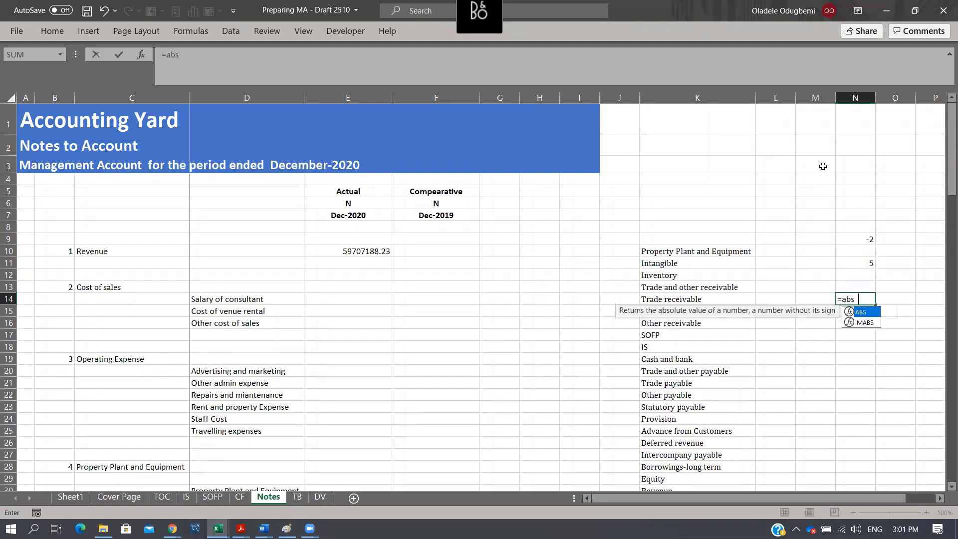
key("Tab")
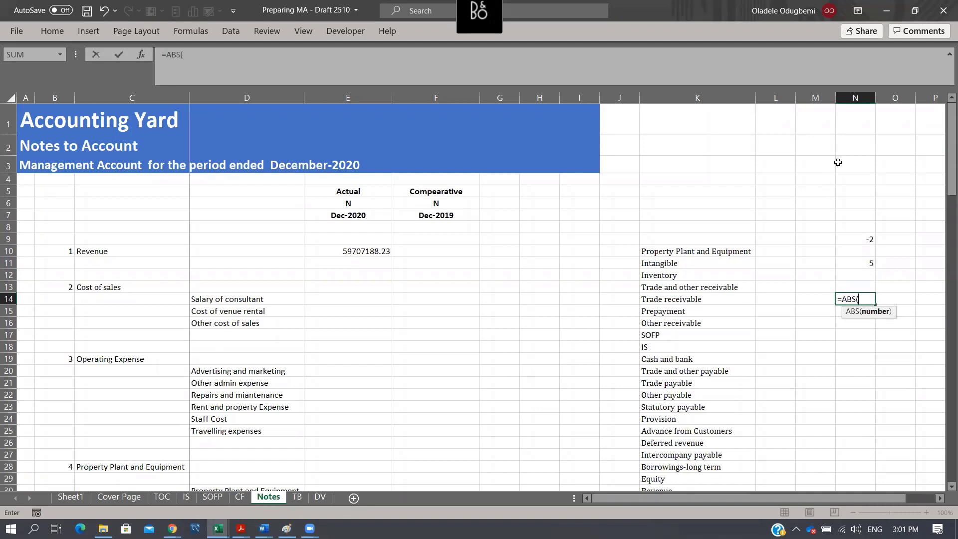
left_click(855, 263)
type(")")
key("ctrl+Return")
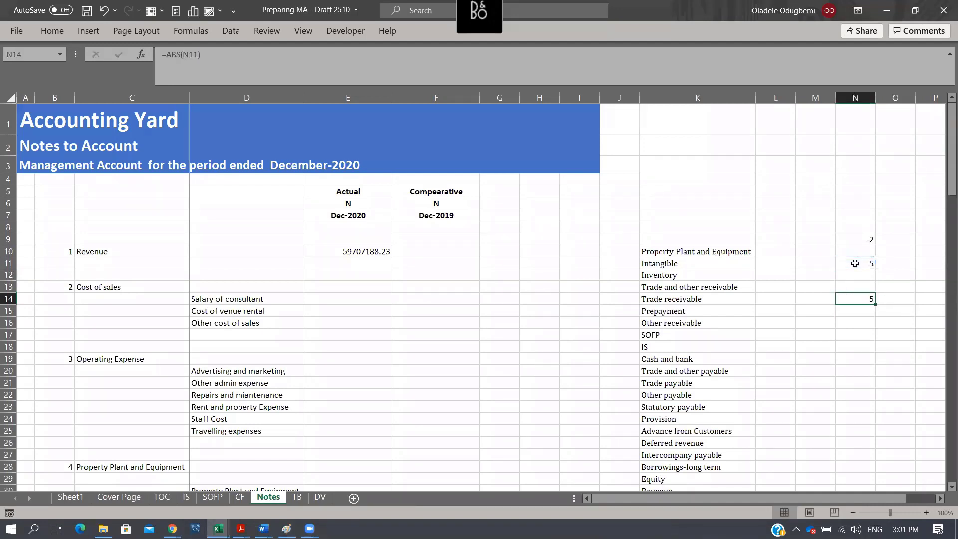
- Enter =ABS(N9) in N15 to demonstrate the absolute value of the negative sample number
key("Return")
type("=abs")
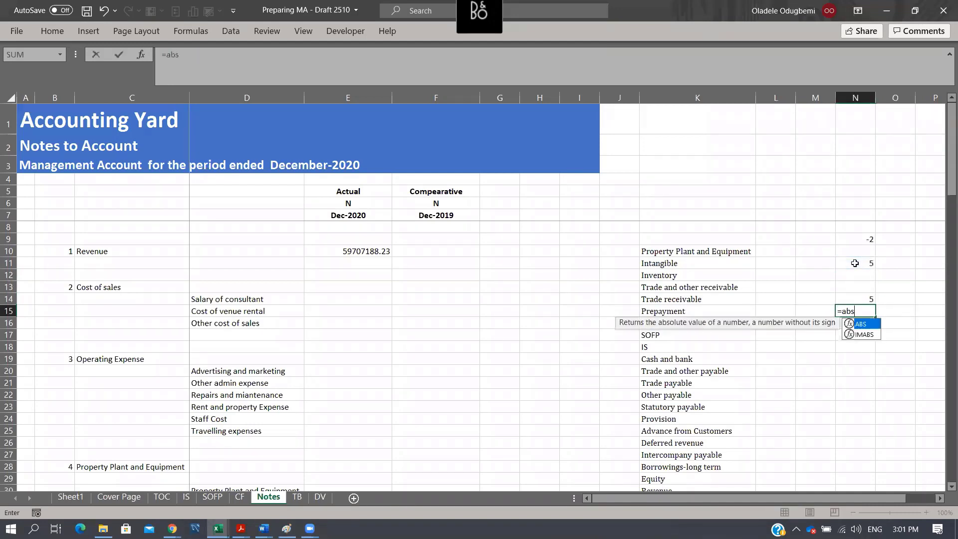
key("Tab")
key("Up")
key("Up")
key("Up")
key("Up")
key("Up")
key("Up")
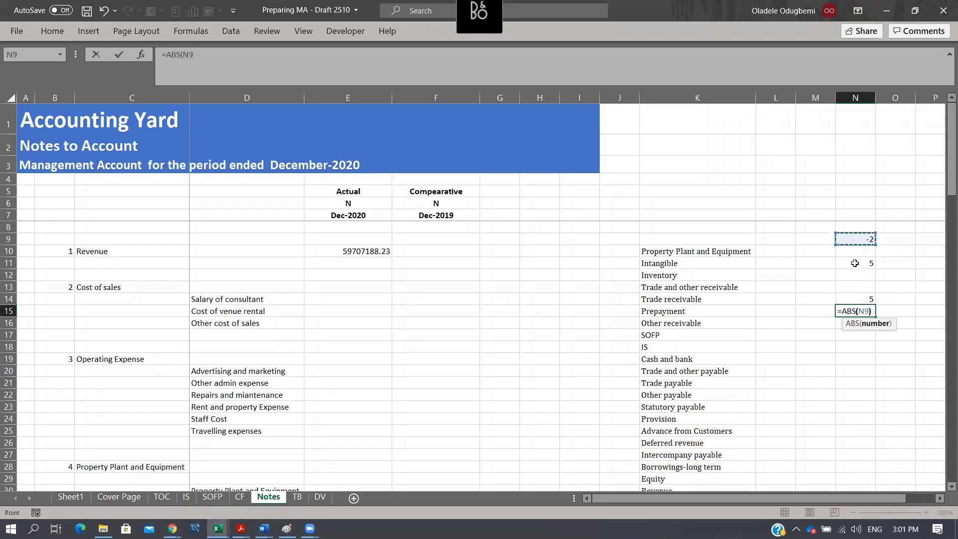
key("ctrl+Return")
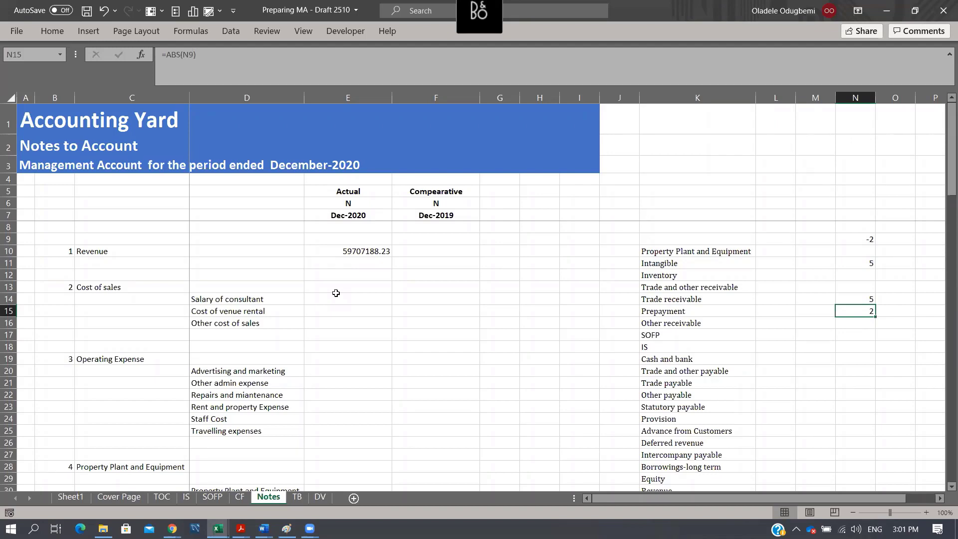
- Lock the column of the criteria reference in the E10 Revenue formula so it reads Notes!$C10
left_click(371, 253)
key("F2")
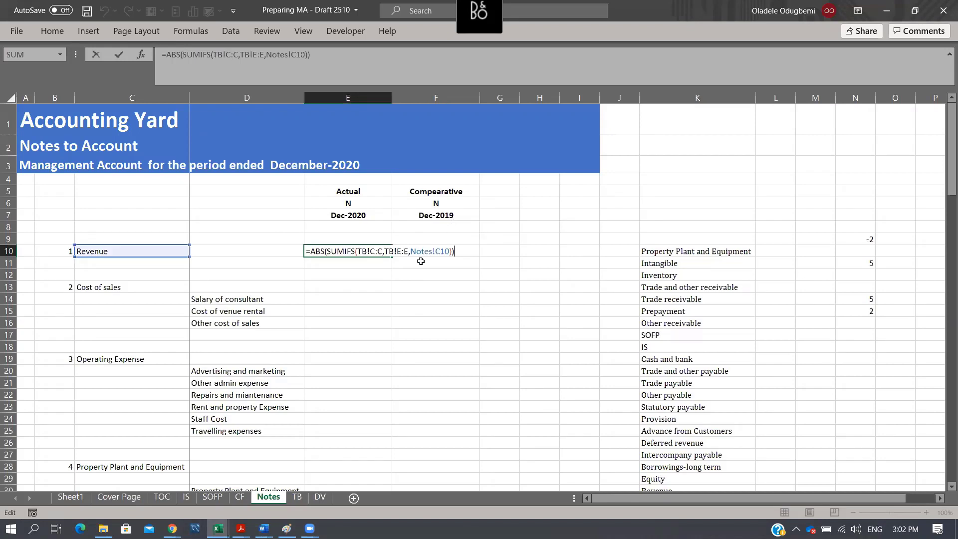
left_click(446, 251)
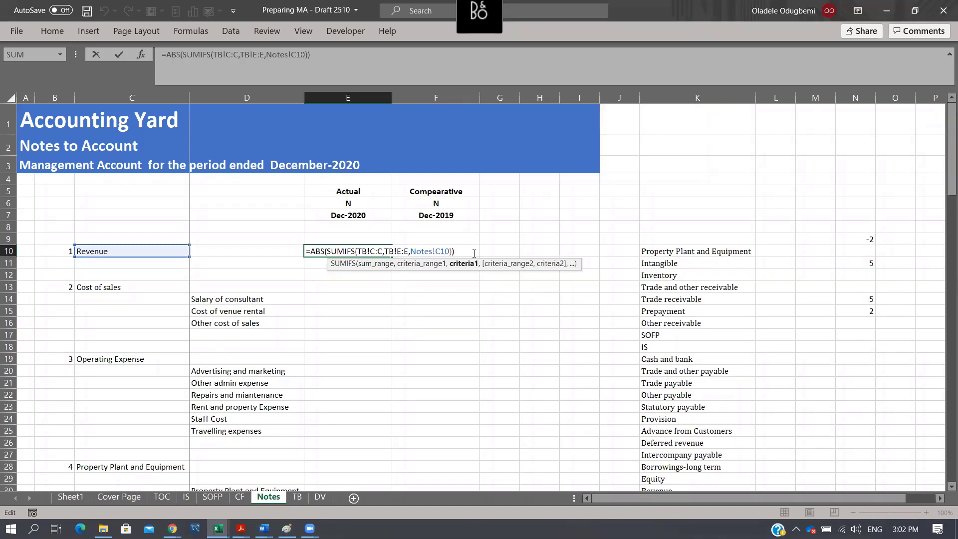
key("F4")
key("F4")
key("ctrl+Return")
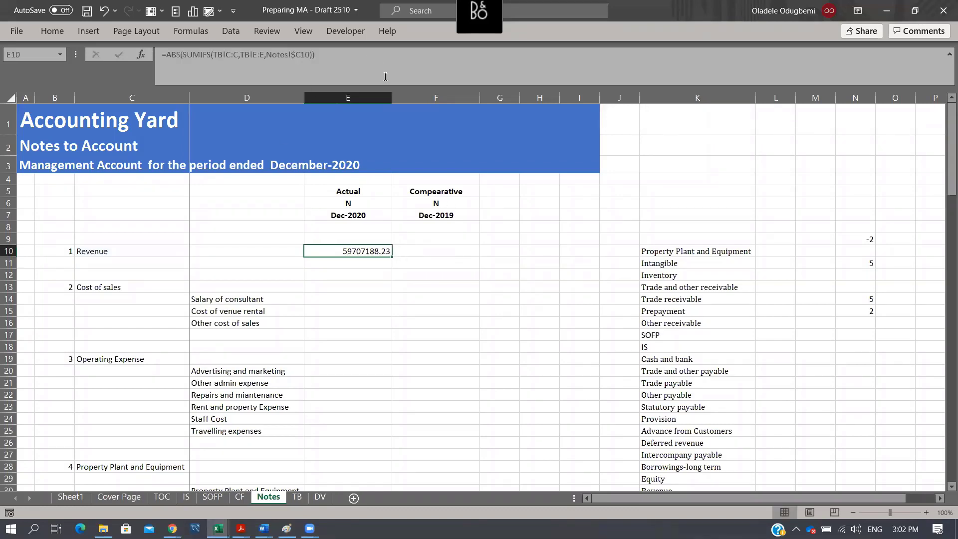
- Copy the Revenue formula from E10 into the Dec-2019 comparative cell F10 and inspect its references
key("ctrl+c")
key("Right")
key("Return")
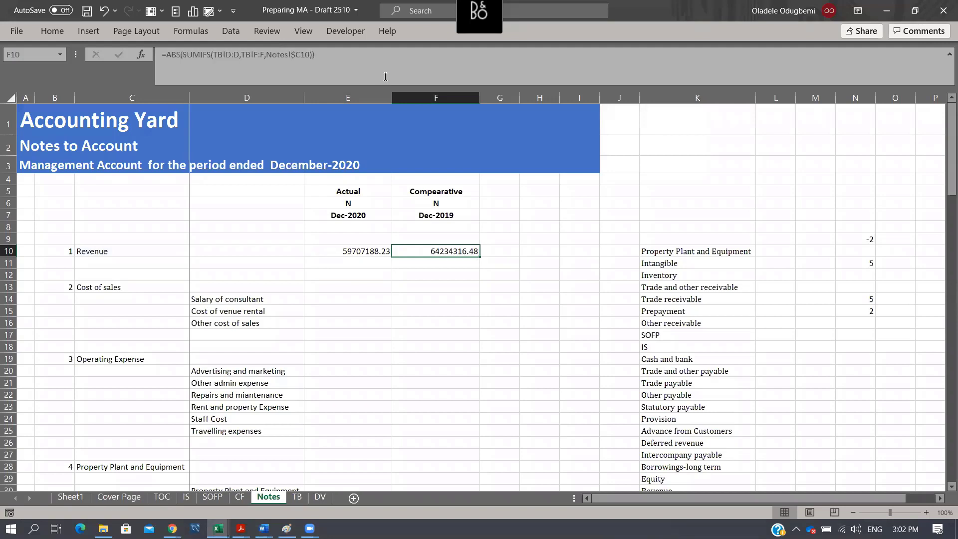
key("F2")
key("Escape")
- Format the Revenue figures in E10:F10 with thousands separators and no decimal places
key("Left")
key("shift+Right")
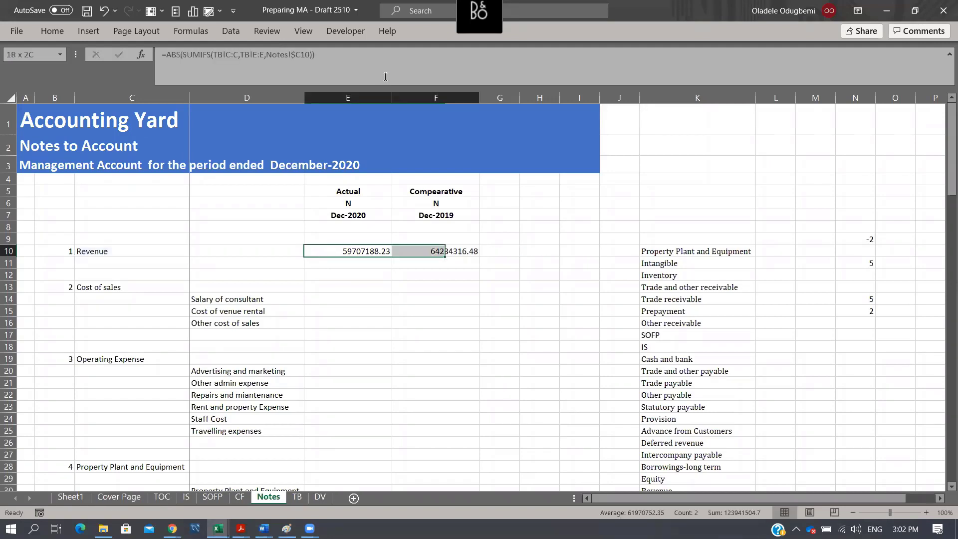
left_click(52, 31)
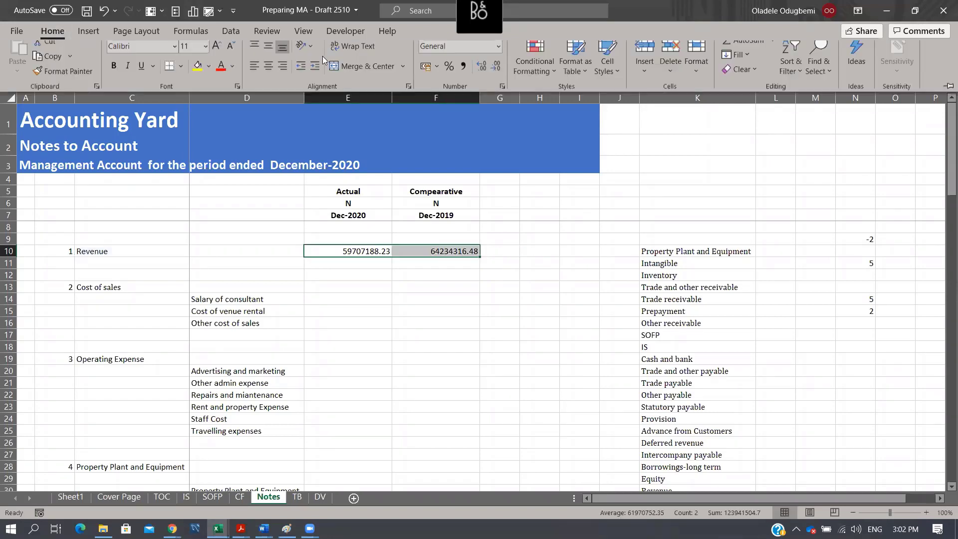
left_click(466, 75)
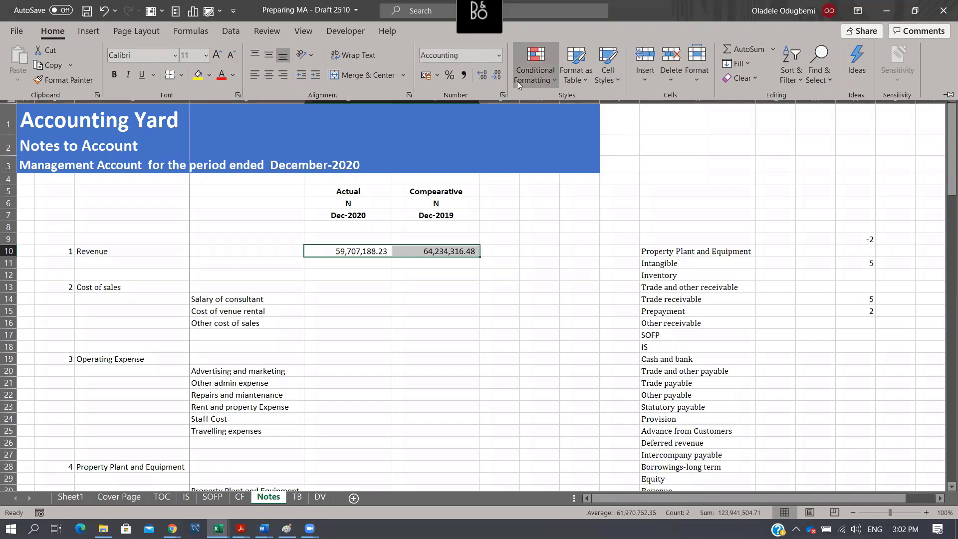
left_click(498, 75)
left_click(497, 75)
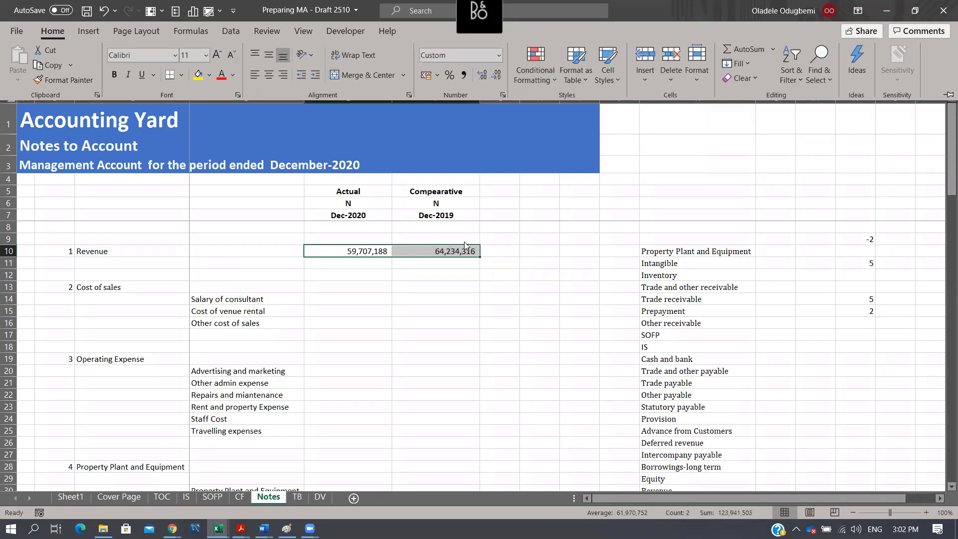
- Check the Notes Revenue figures against the sums of TB ranges C39:C42 and D39:D42, and view the income statement
left_click(436, 252)
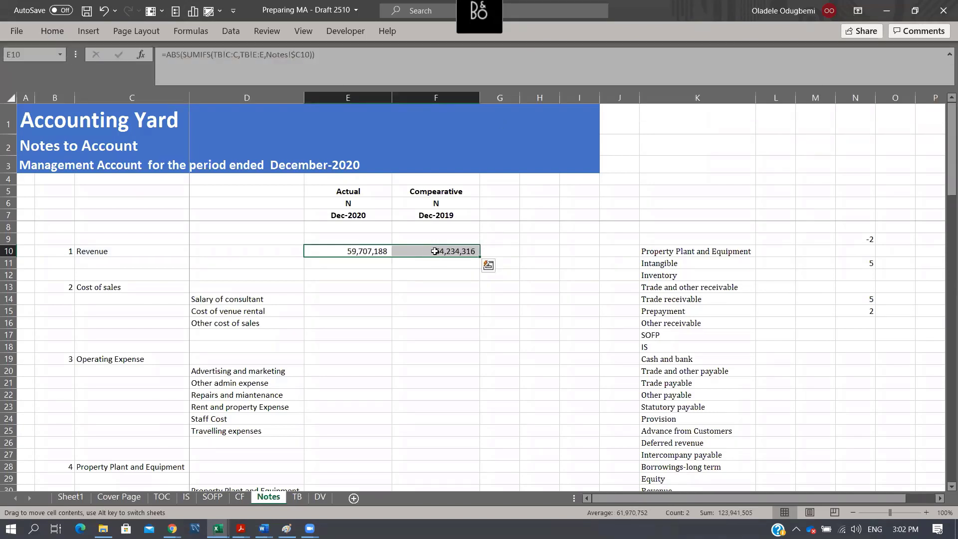
left_click(297, 498)
scroll(364, 327, "up", 3)
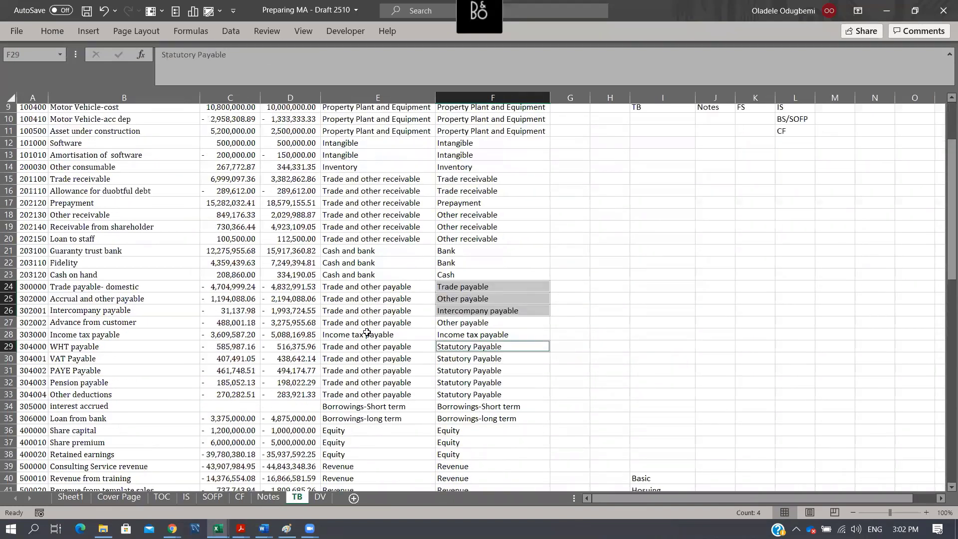
scroll(389, 379, "down", 5)
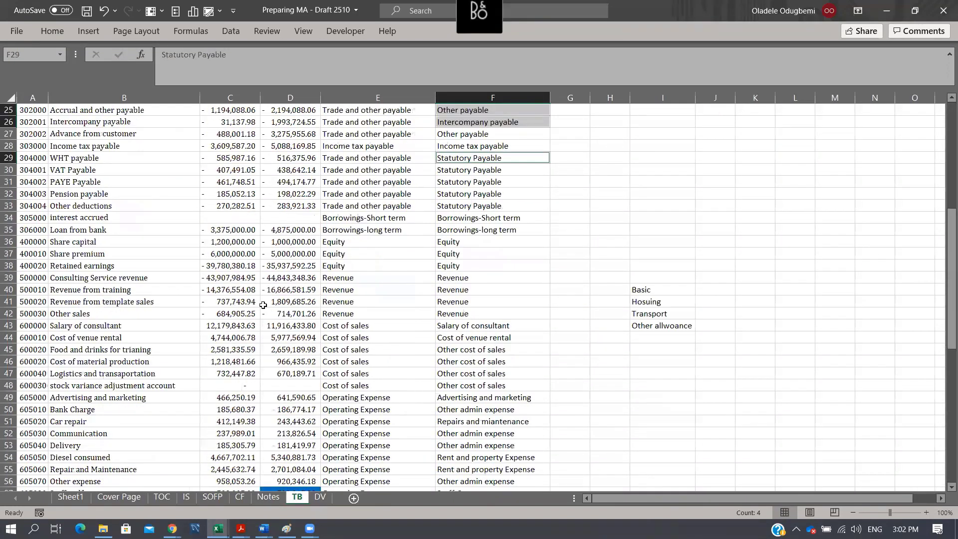
left_click_drag(223, 276, 233, 315)
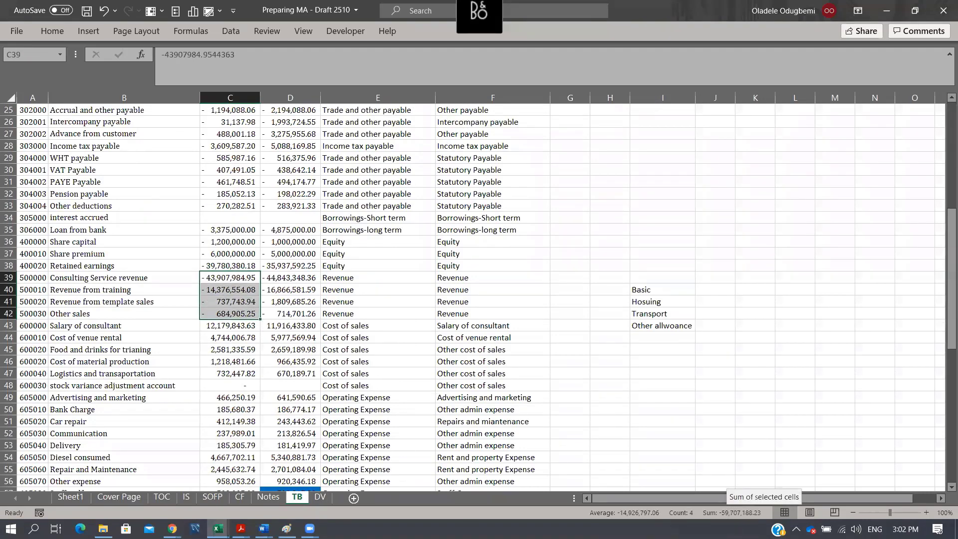
left_click_drag(290, 279, 290, 314)
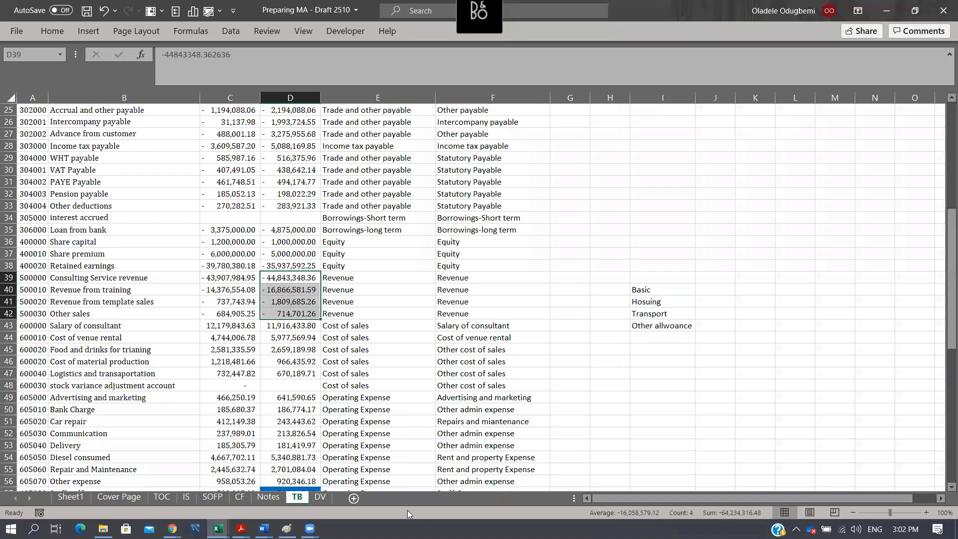
left_click(185, 497)
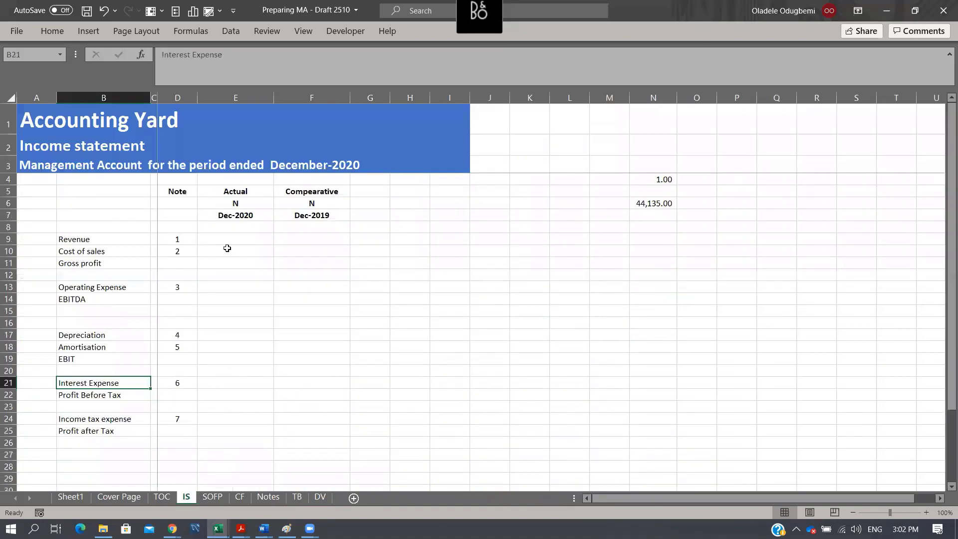
left_click(268, 497)
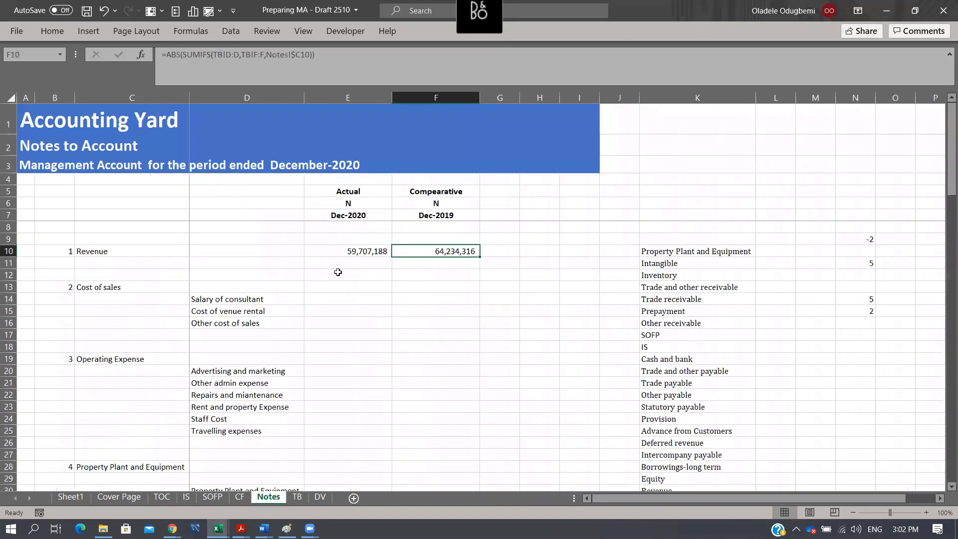
- Copy the E10 Revenue formula into the Cost of sales cell E13, and copy E13 into F13
left_click(356, 255)
left_click(442, 252)
left_click(375, 250)
key("ctrl+c")
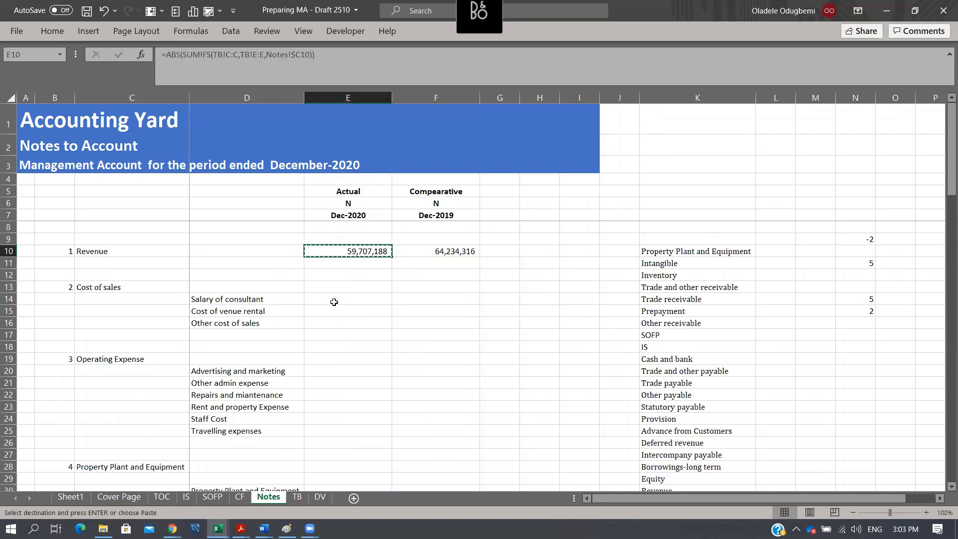
left_click(338, 286)
key("ctrl+v")
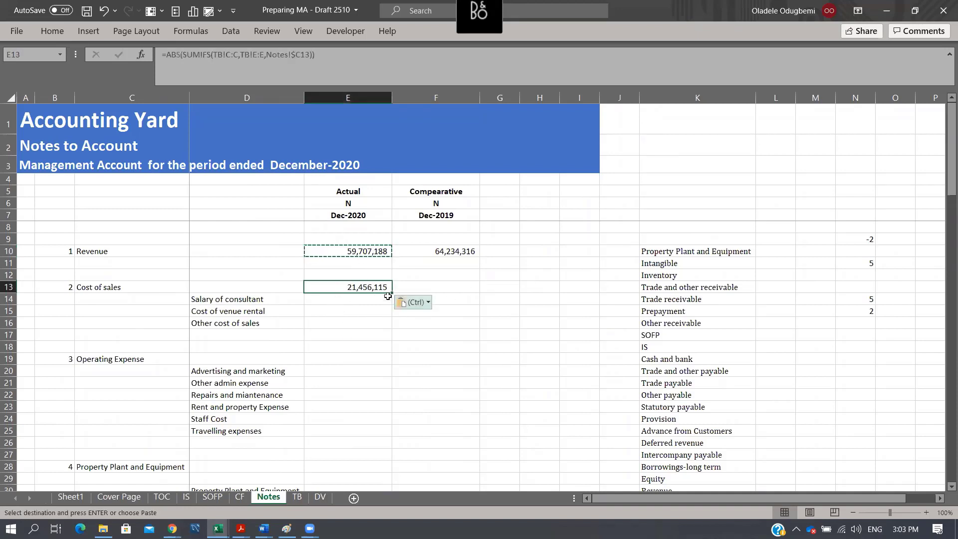
key("ctrl+c")
left_click(424, 287)
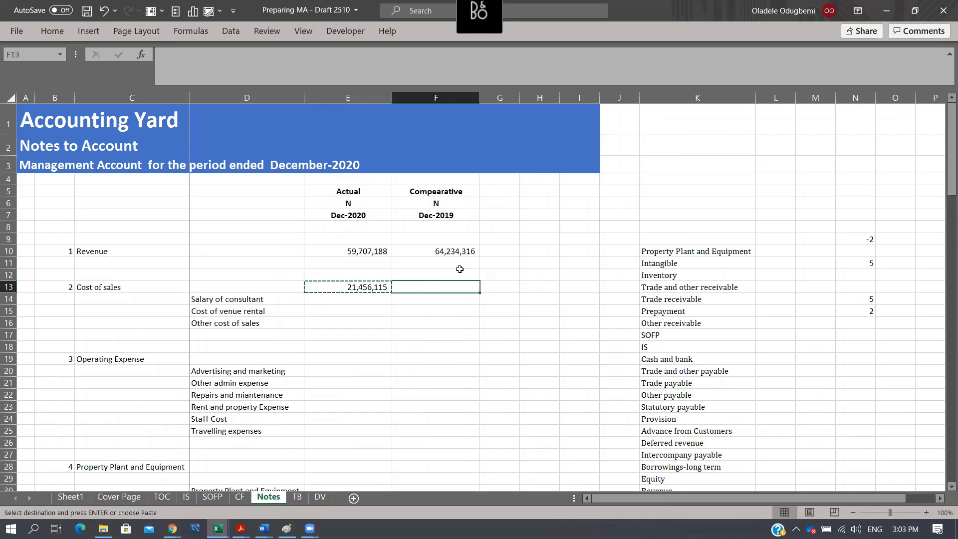
key("ctrl+v")
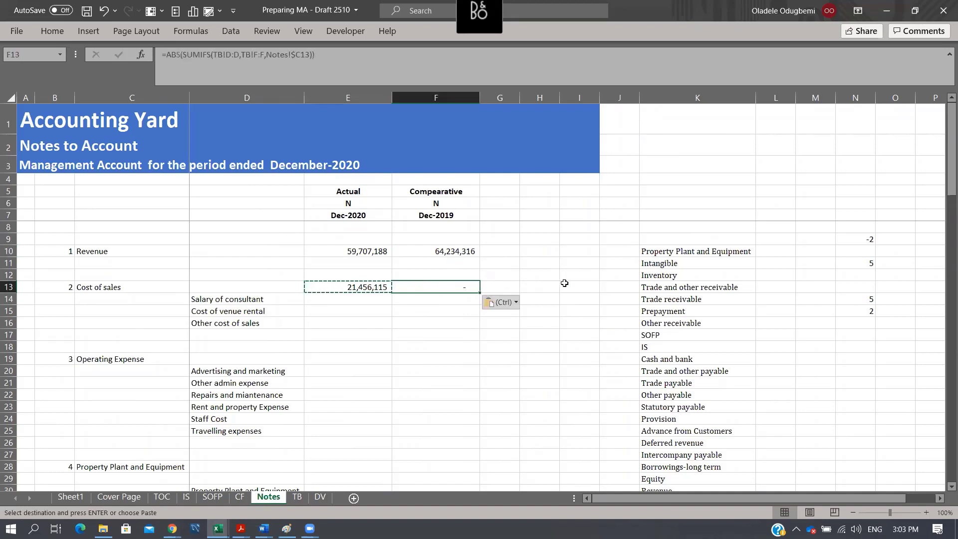
- Inspect the formulas in F13 and E10, and examine columns C, D and E on the TB sheet
key("F2")
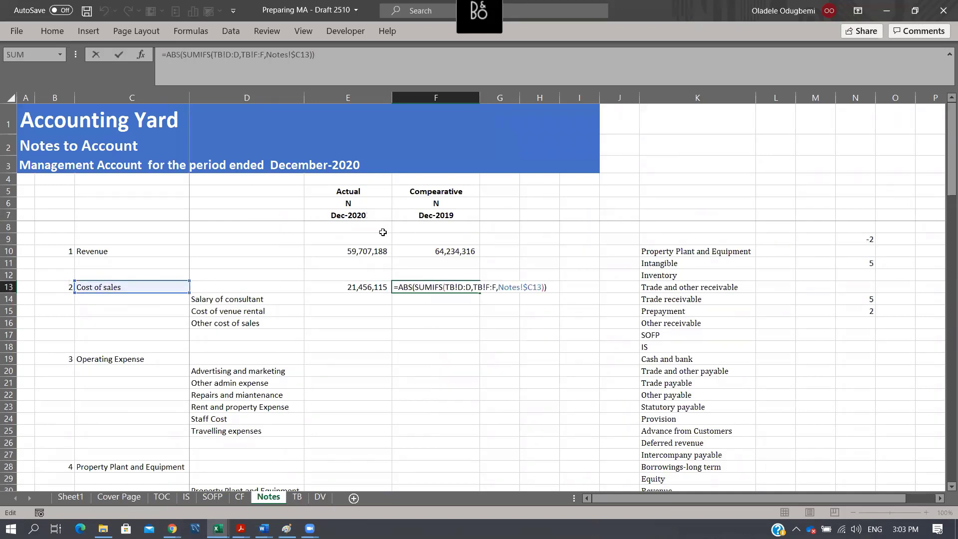
left_click(367, 249)
key("F2")
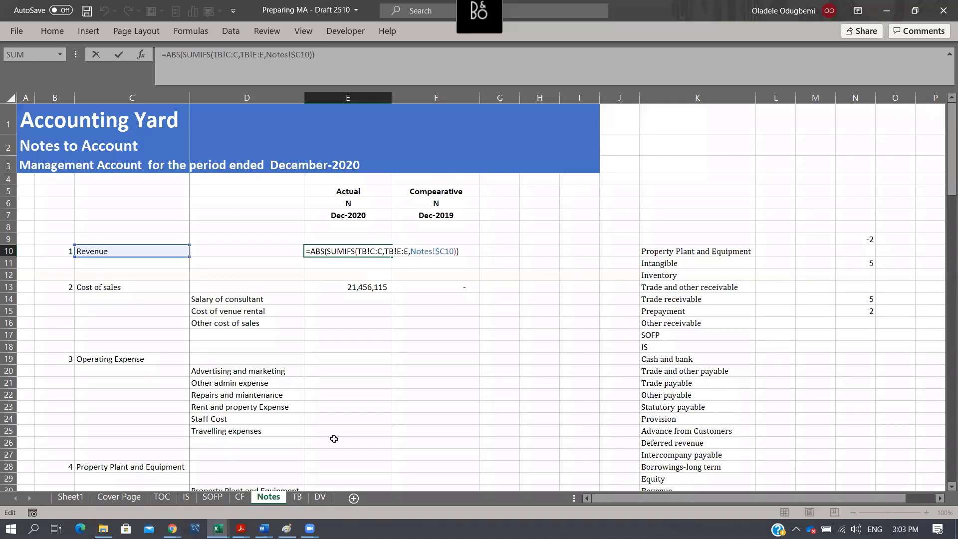
key("ctrl+Return")
left_click(297, 497)
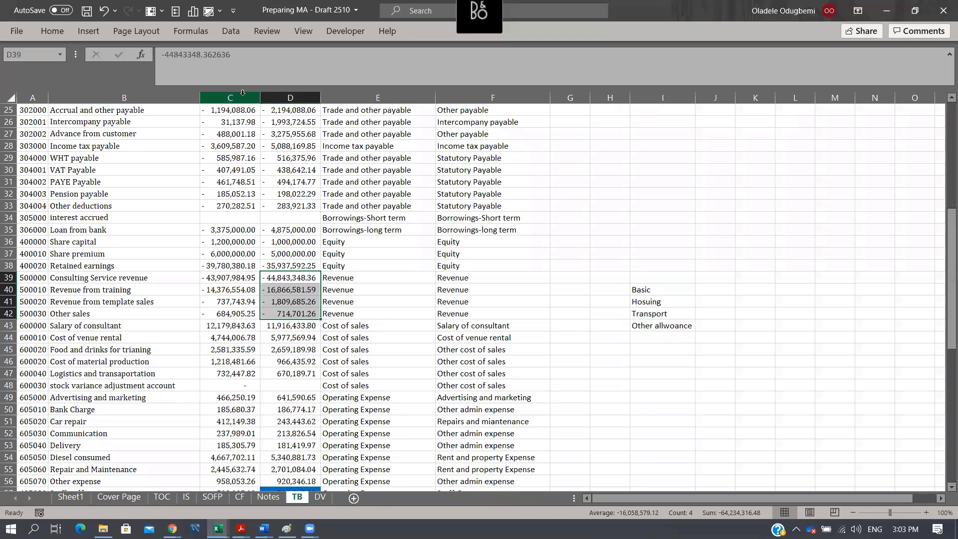
left_click_drag(243, 95, 295, 95)
left_click(294, 94)
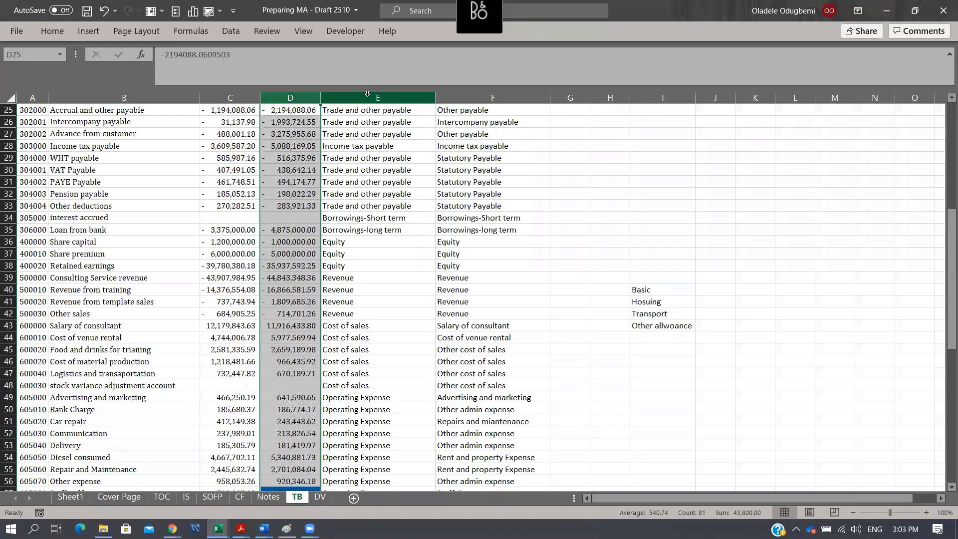
left_click(369, 100)
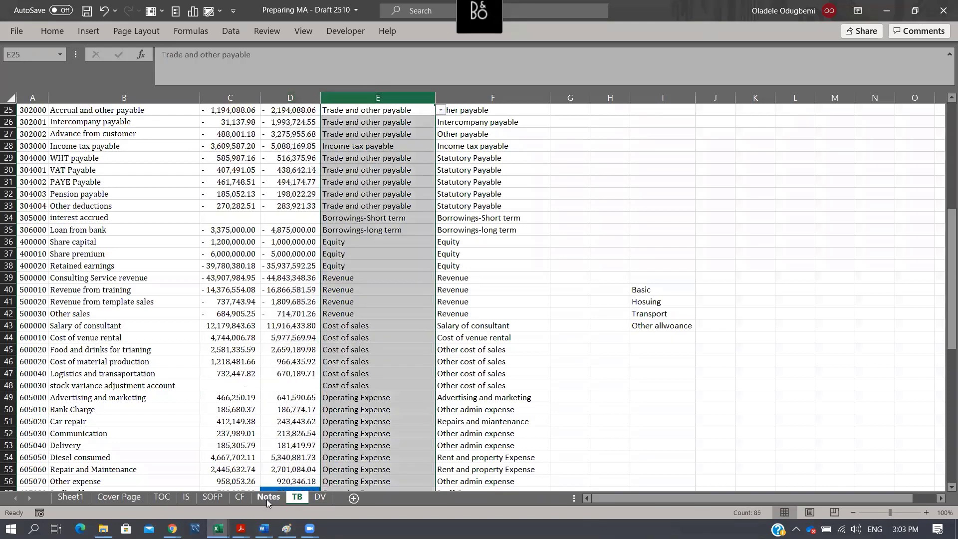
key("ctrl+Page_Up")
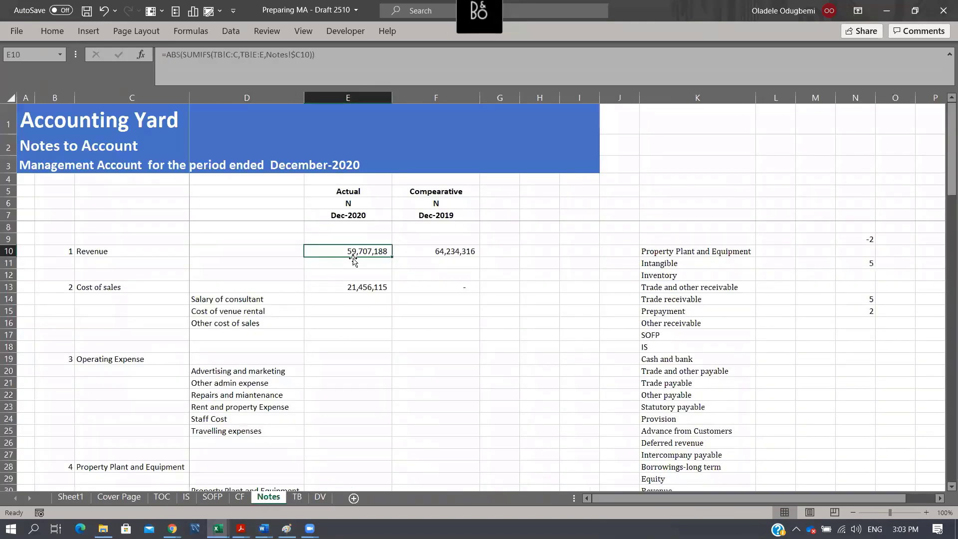
- Compare the sum range and criteria range of the E10 formula with columns C and E on the TB sheet
left_click(228, 54)
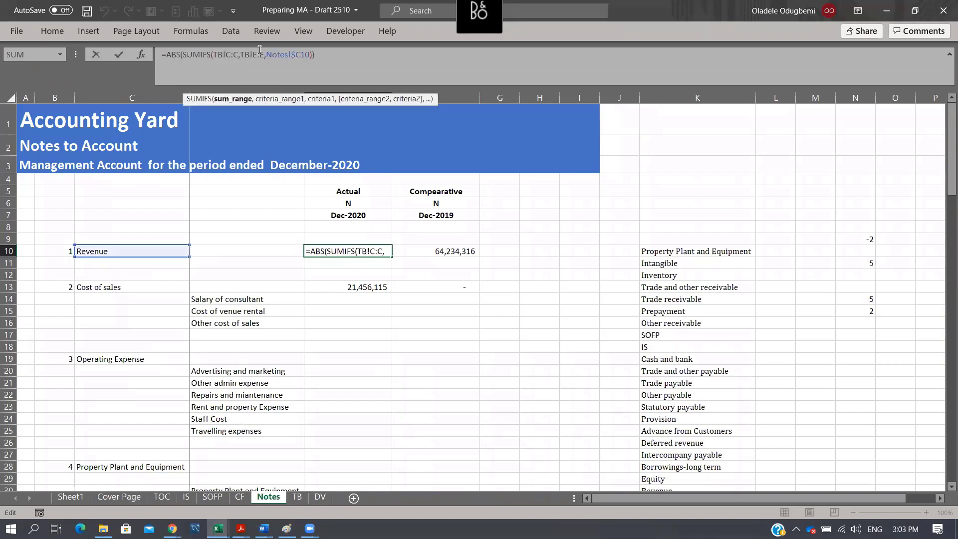
left_click(260, 52)
key("Escape")
left_click(300, 498)
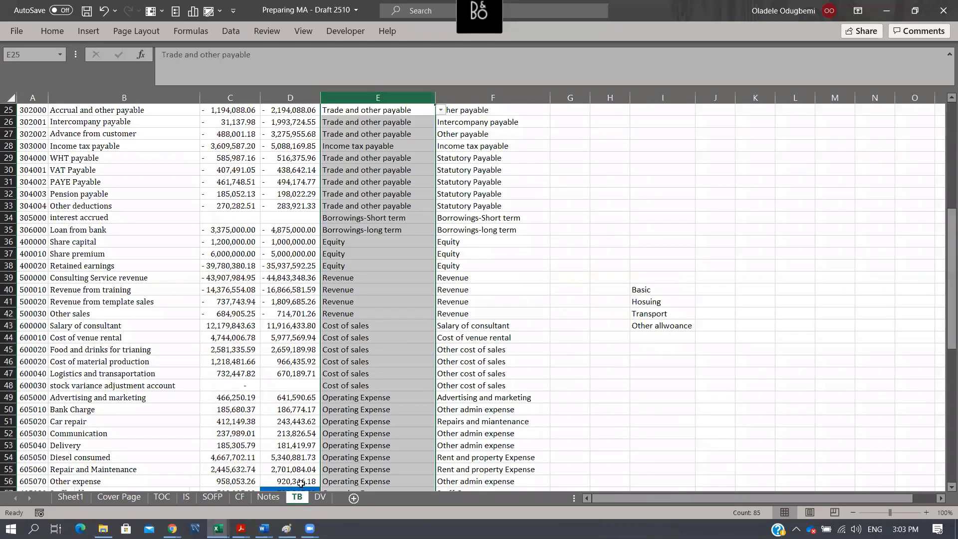
left_click(227, 99)
left_click(351, 95)
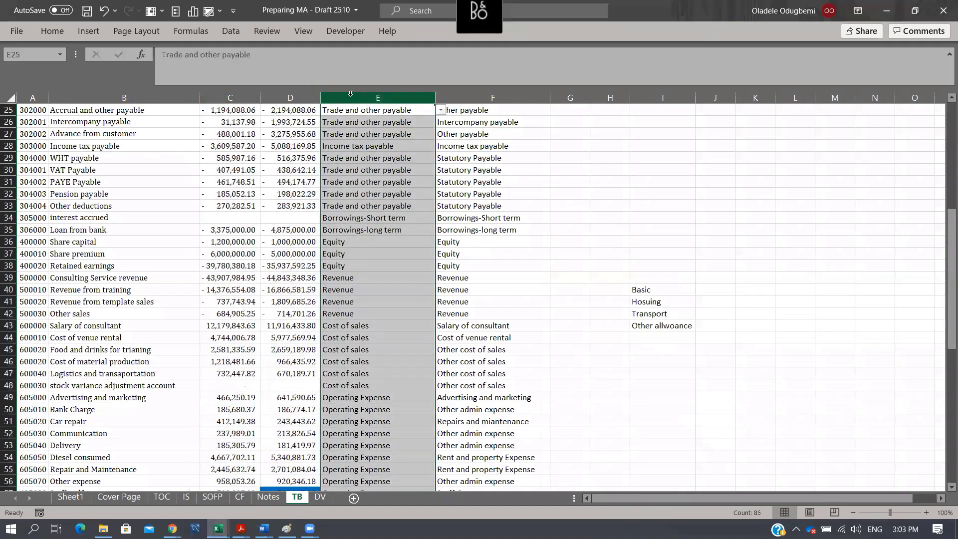
left_click(268, 496)
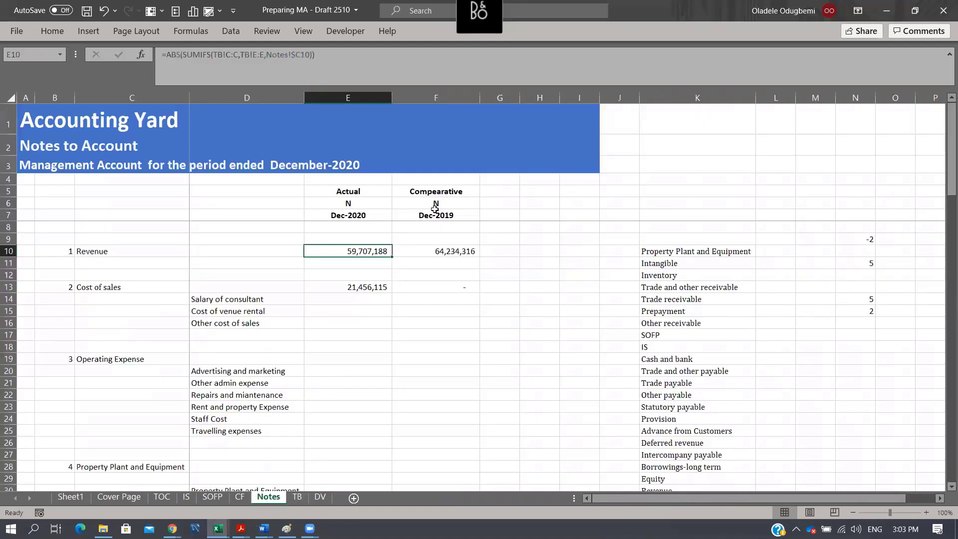
- Compare the references in the F10 comparative formula with columns D, E and F on the TB sheet
left_click(442, 252)
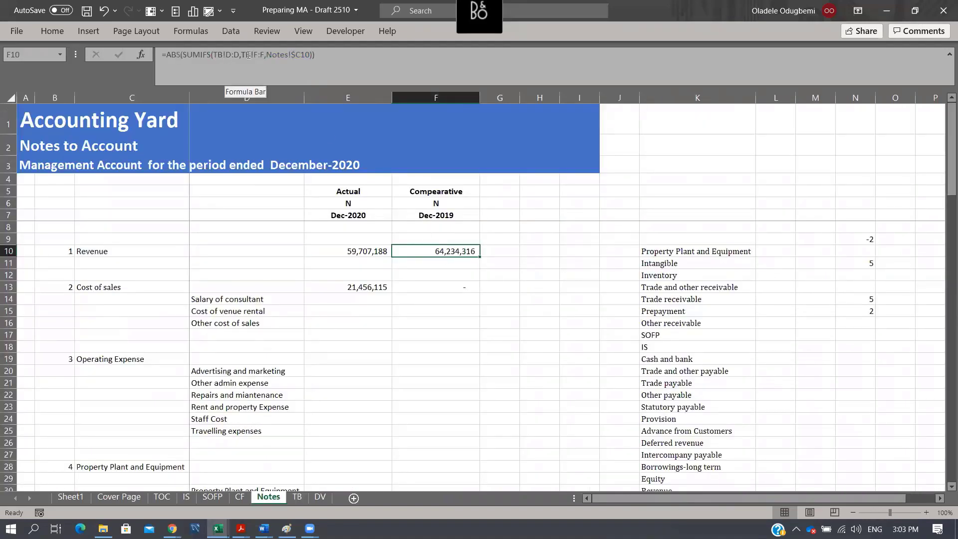
left_click(297, 497)
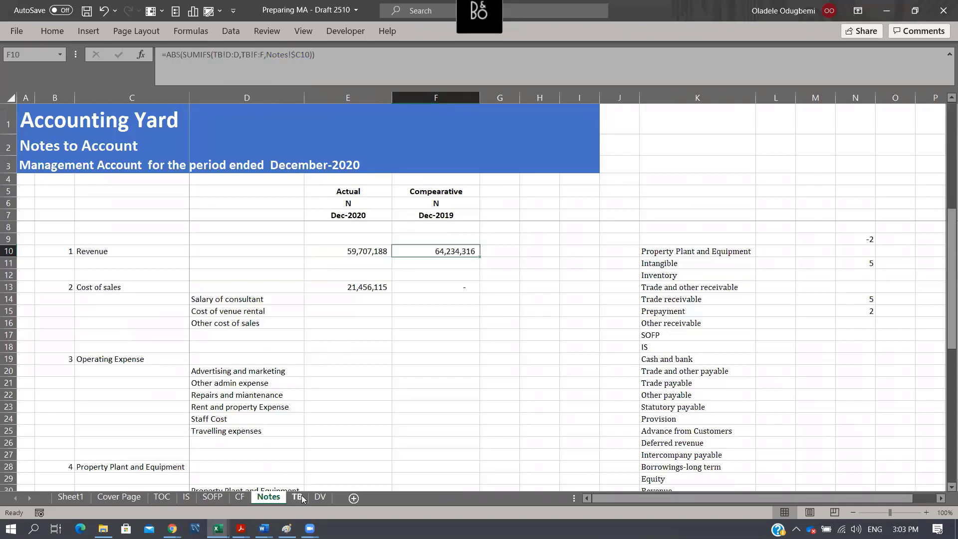
left_click(291, 98, "ctrl")
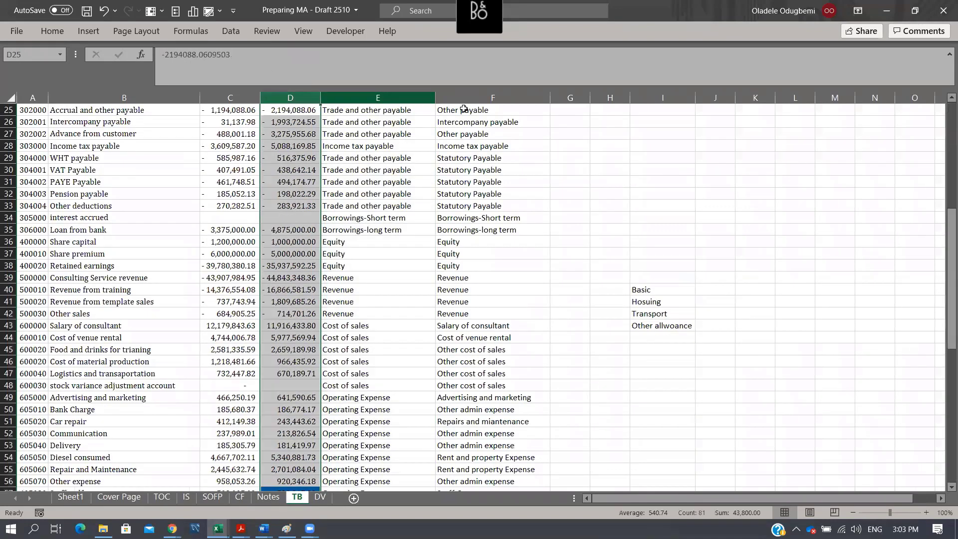
left_click(472, 98)
left_click(299, 98)
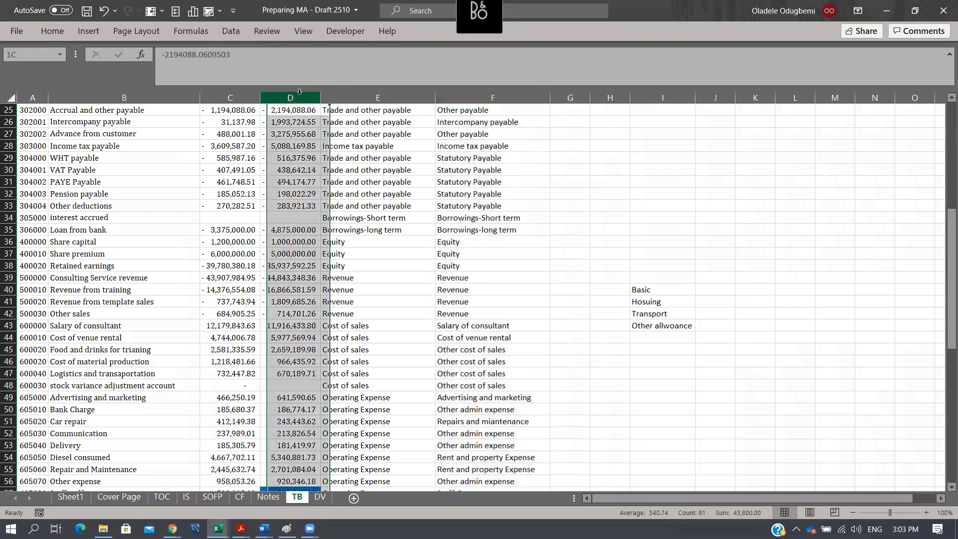
left_click(367, 97)
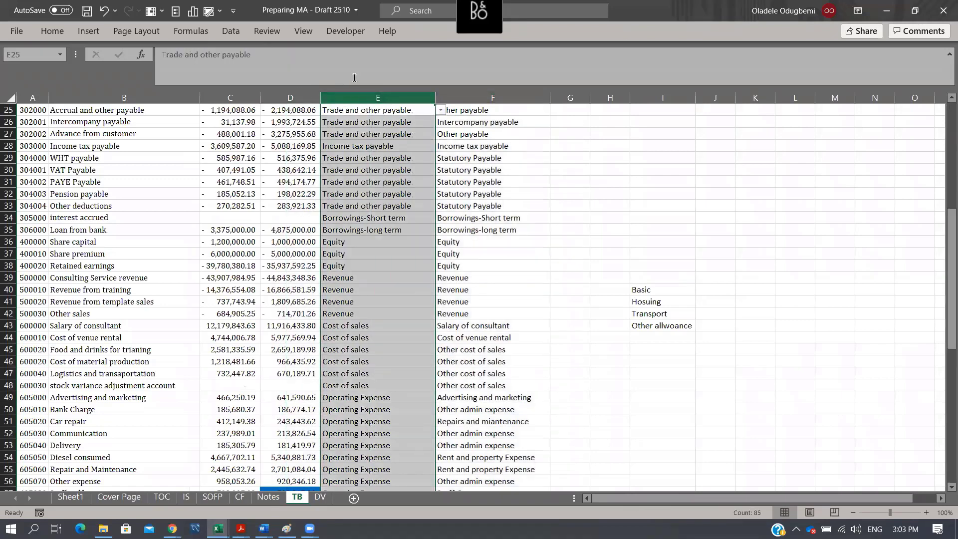
left_click(269, 497)
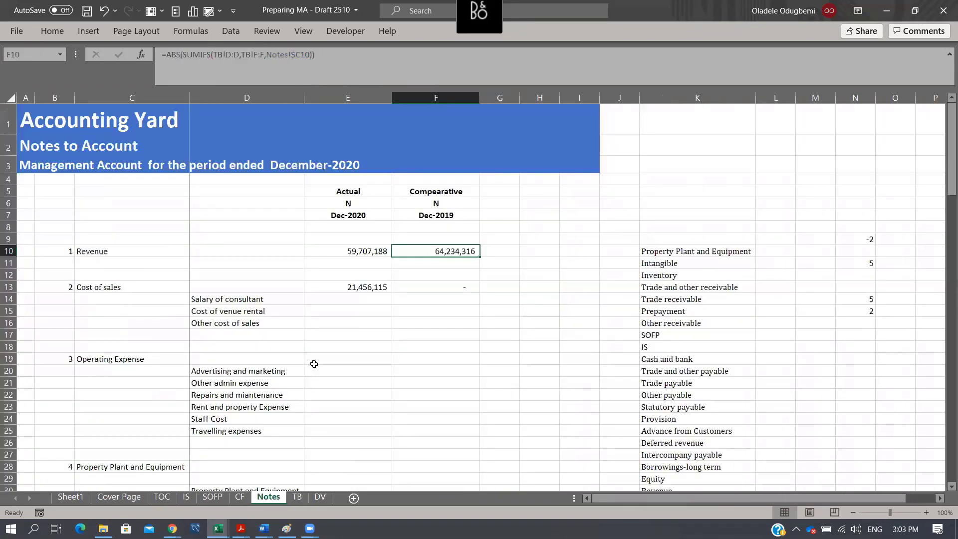
- Lock the criteria range in the E10 Revenue formula as TB!$E:$E and copy the formula into F10
double_click(350, 251)
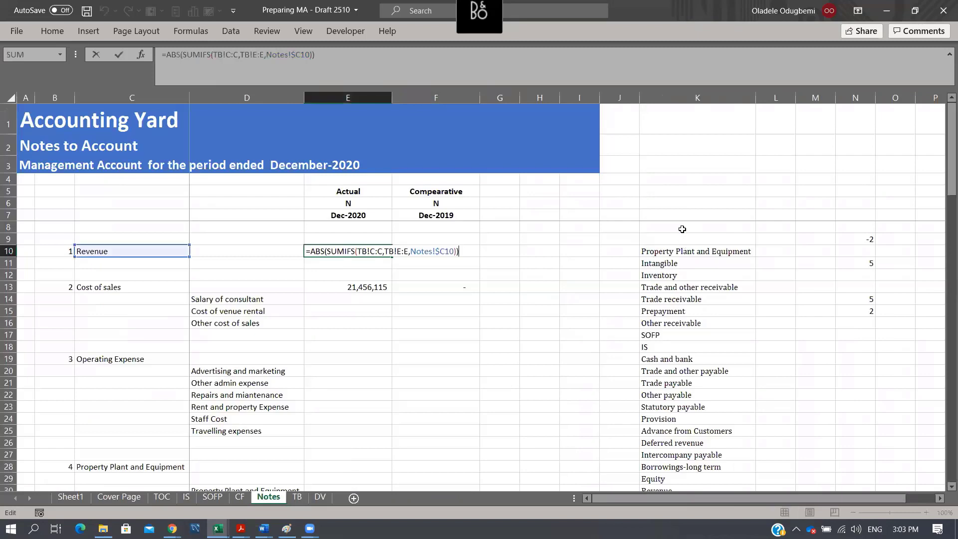
left_click(404, 252)
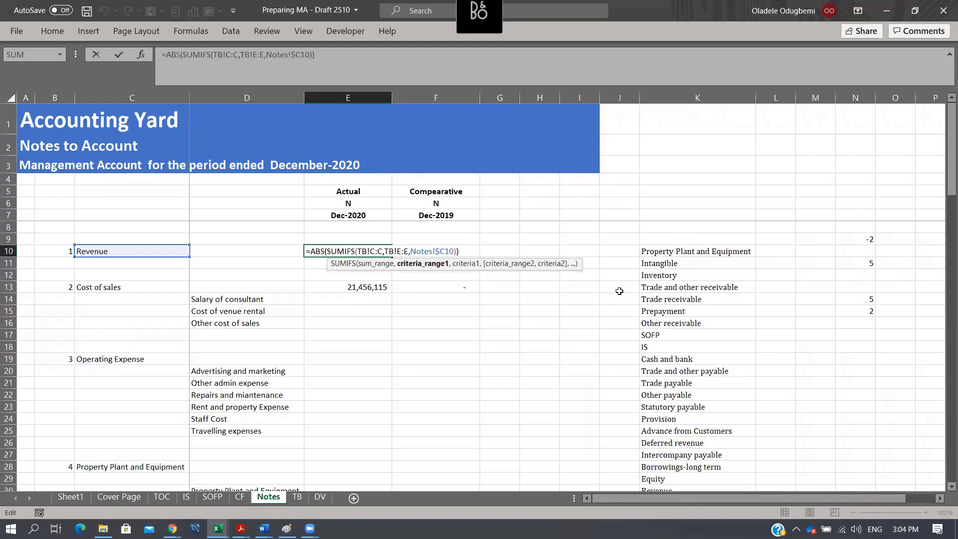
key("F4")
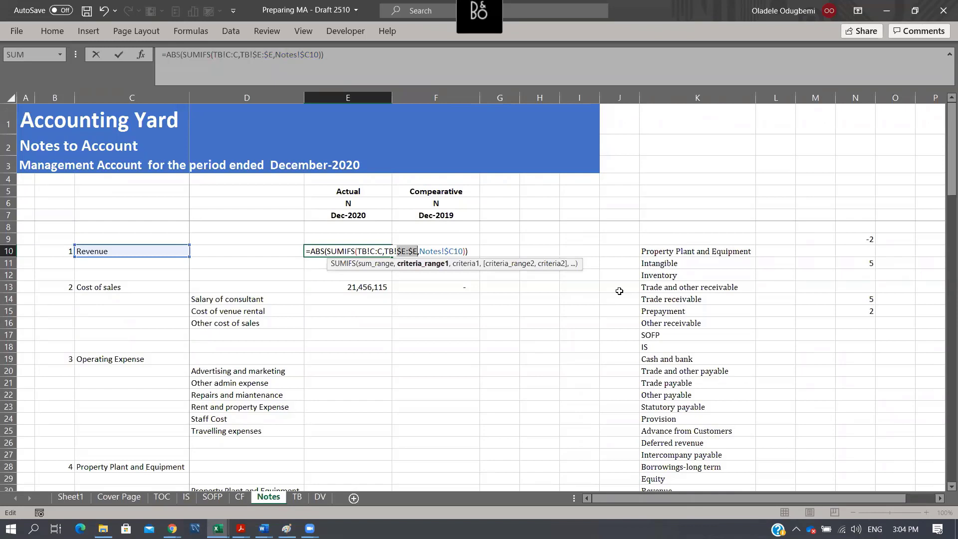
key("Escape")
key("ctrl+c")
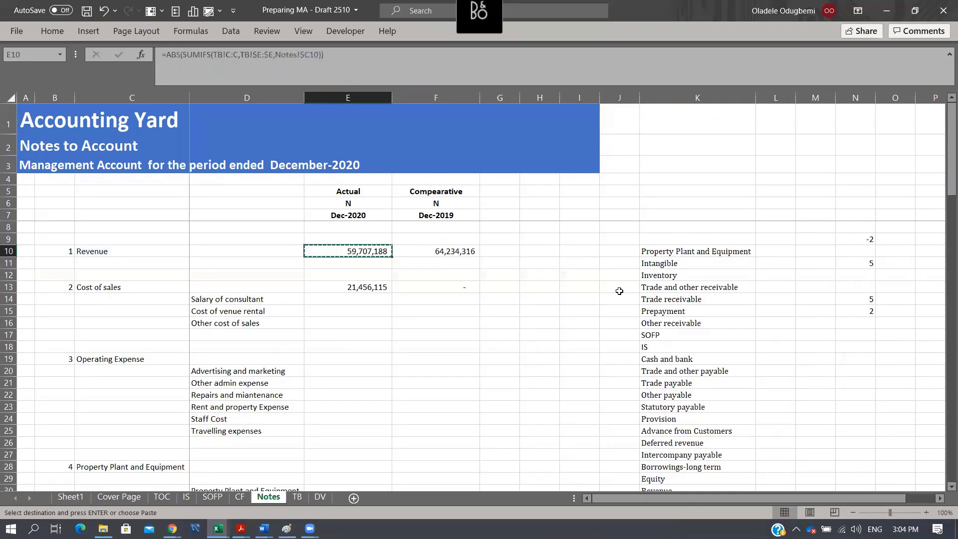
key("Right")
key("ctrl+v")
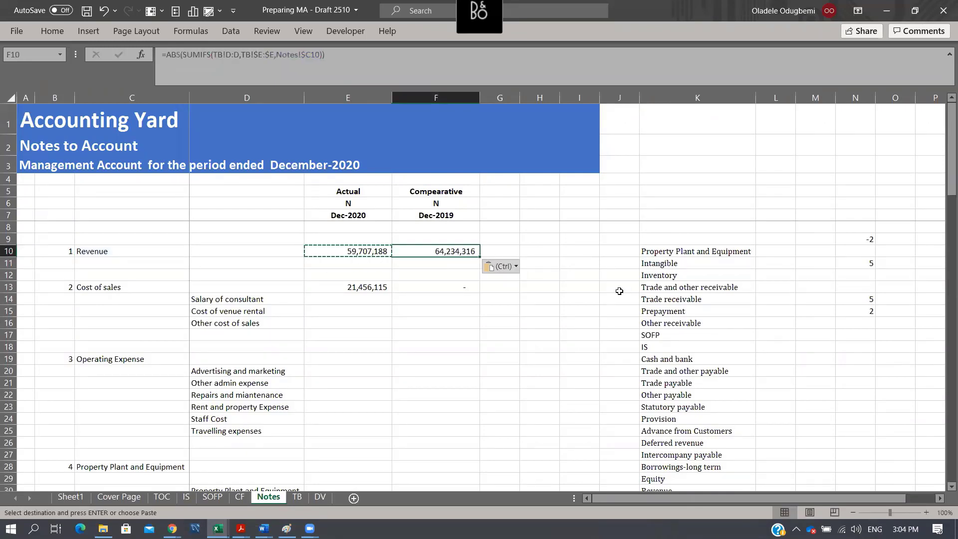
- Copy the F10 formula into the Cost of sales comparative cell F13
key("ctrl+c")
key("Down")
key("Down")
key("Down")
key("ctrl+v")
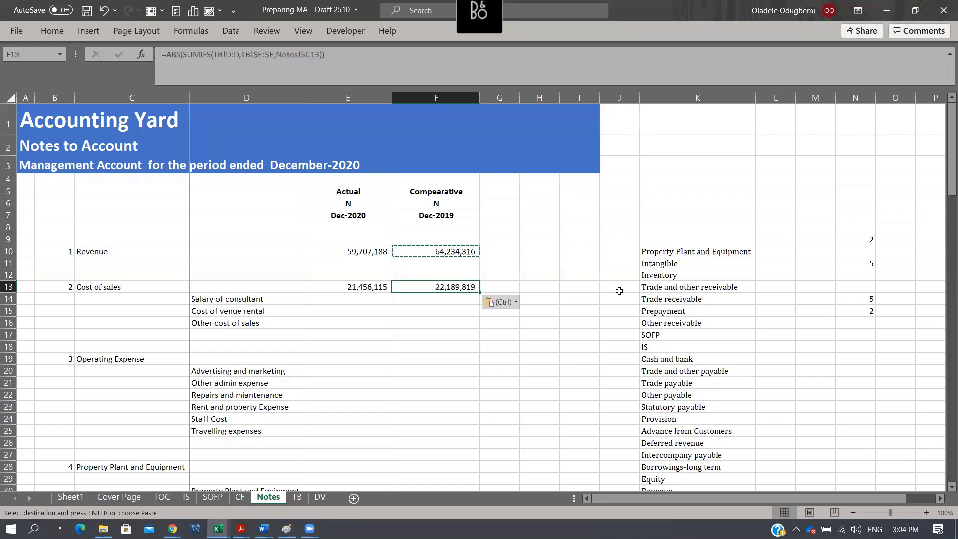
key("Left")
key("Escape")
key("Left")
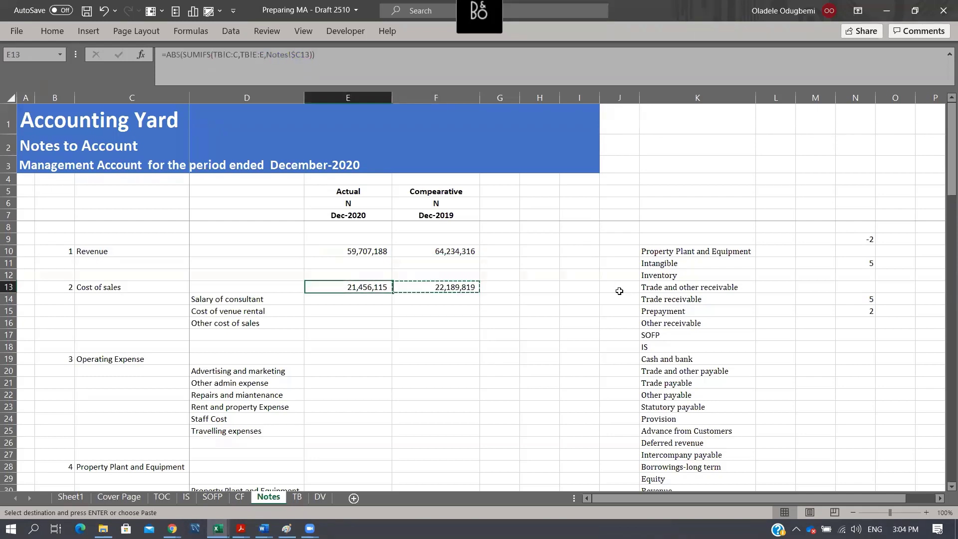
key("Down")
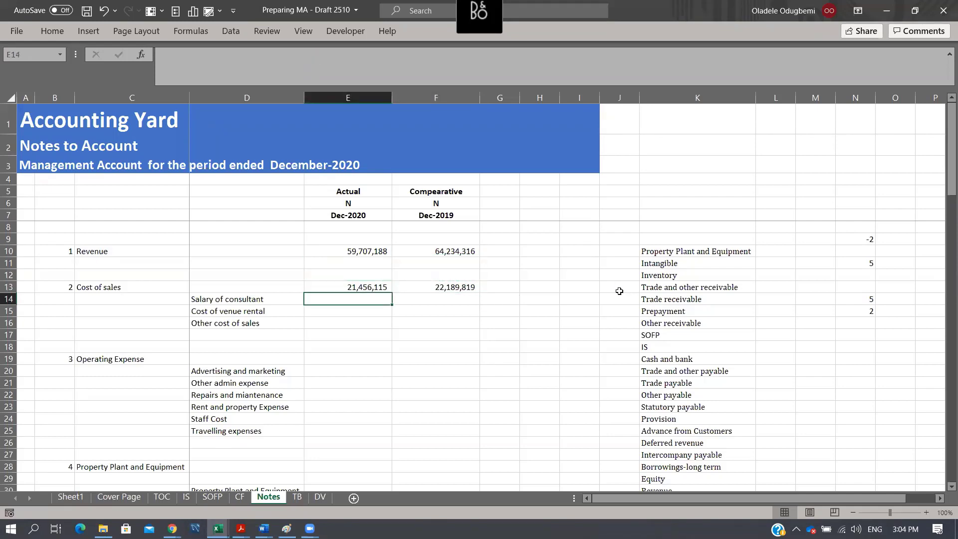
key("Up")
key("Left")
key("Left")
key("Left")
key("Right")
key("Right")
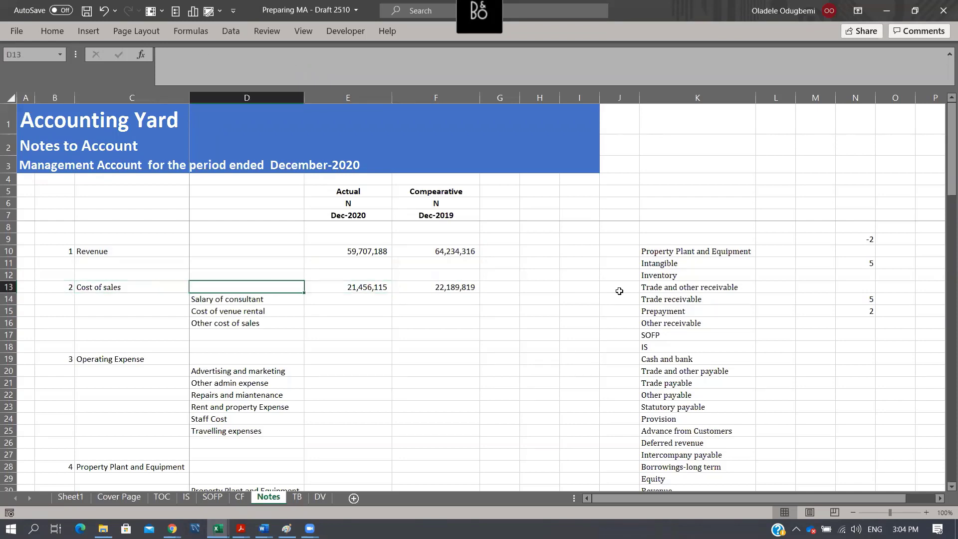
key("Left")
key("Right")
key("Right")
- Start a SUMIFS formula in E14 for Salary of consultant with TB!C:C as the sum range
key("Down")
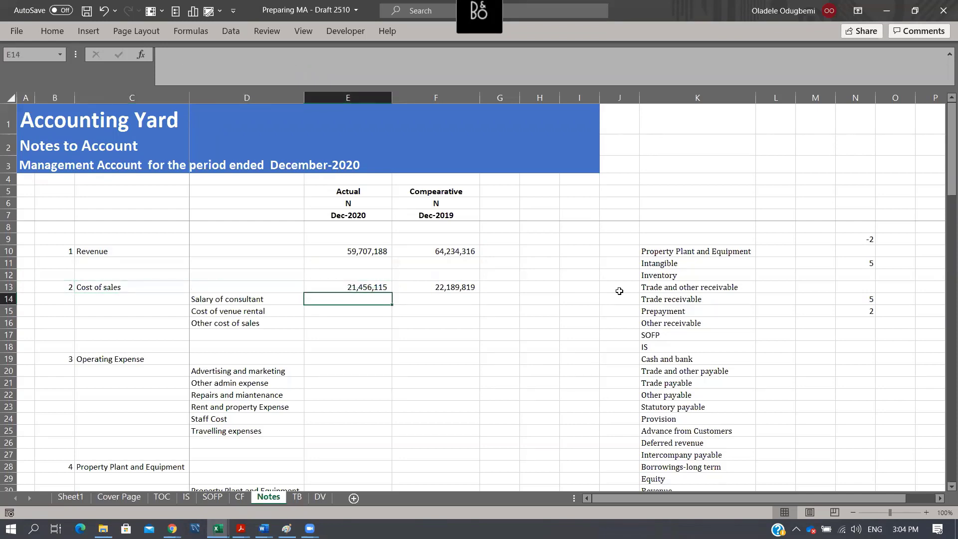
key("Down")
key("Up")
type("=sumifs")
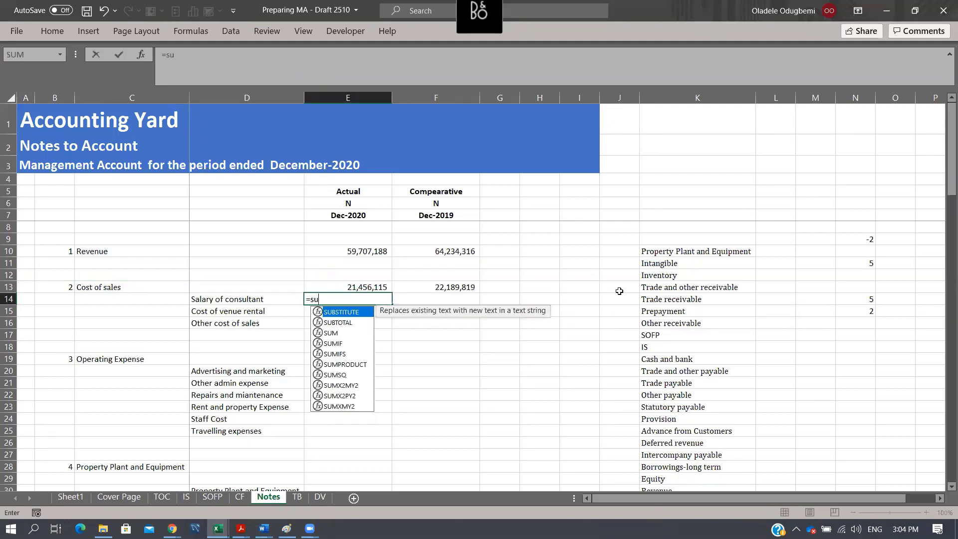
key("Tab")
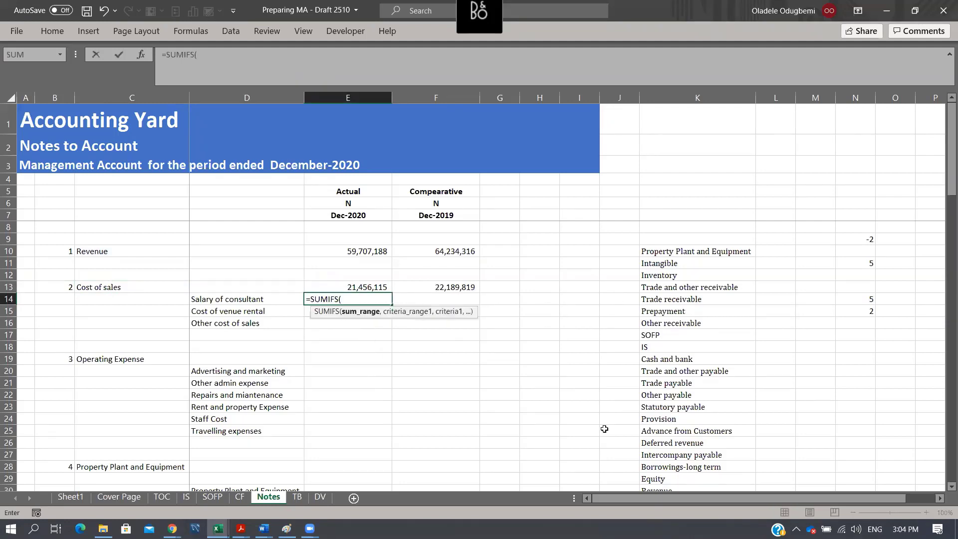
left_click(299, 497)
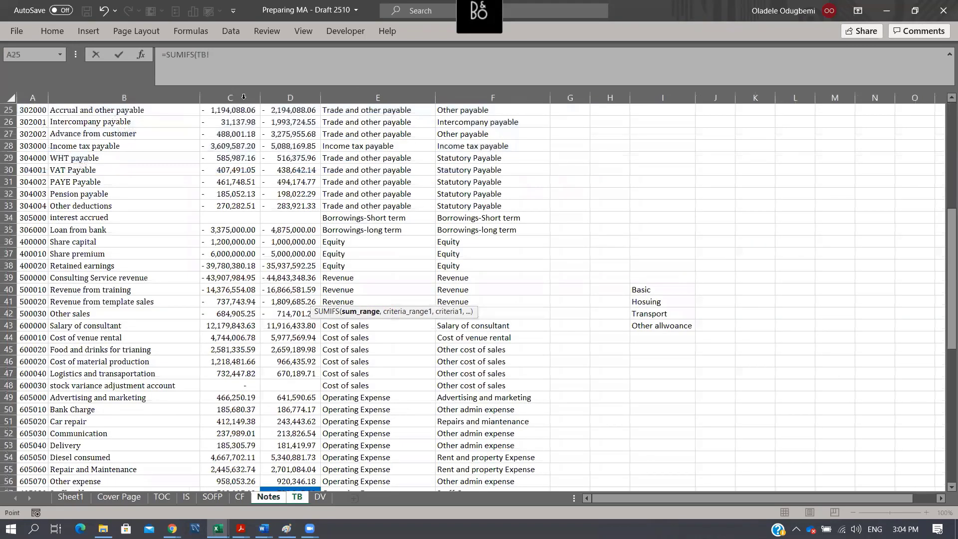
left_click(244, 96)
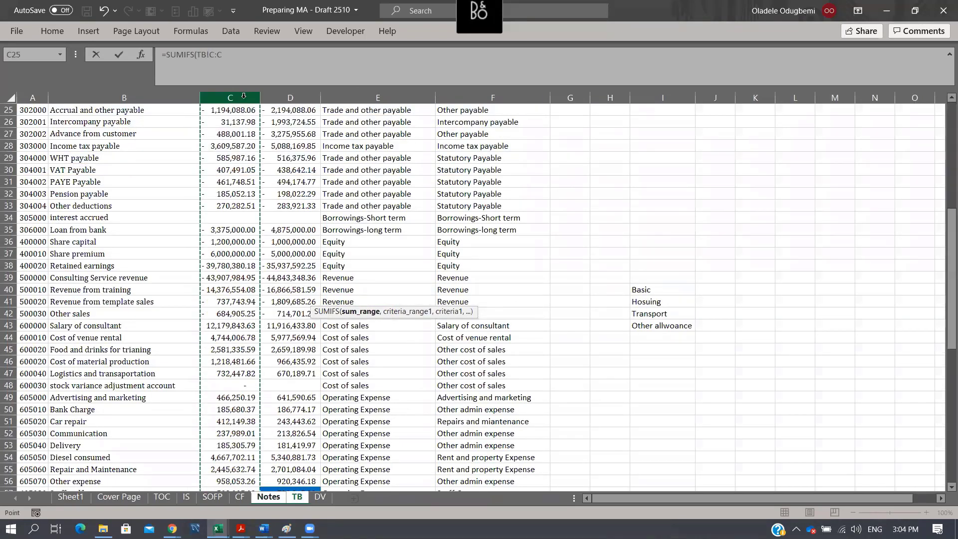
type(",")
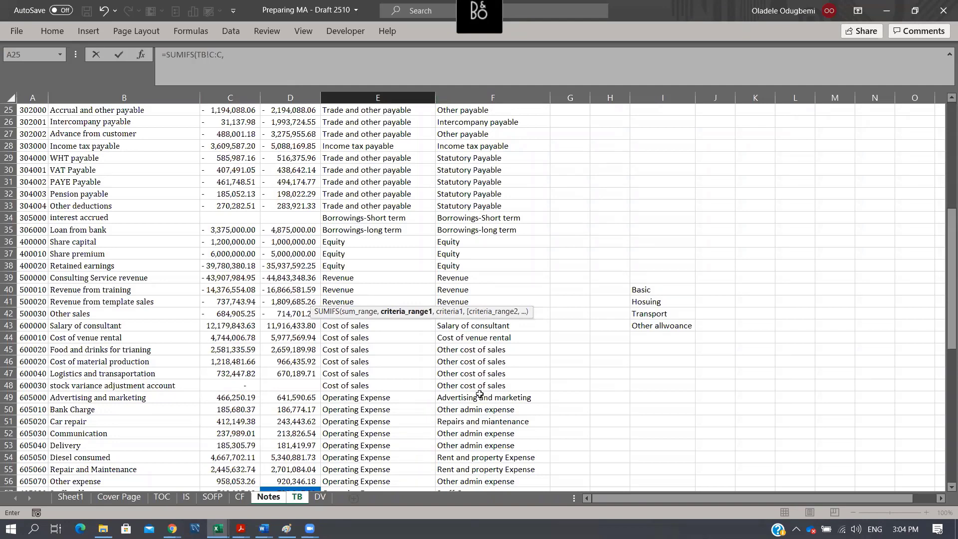
- Complete the E14 SUMIFS with the locked criteria range TB!$F:$F and the criterion Notes!D14
left_click(482, 96)
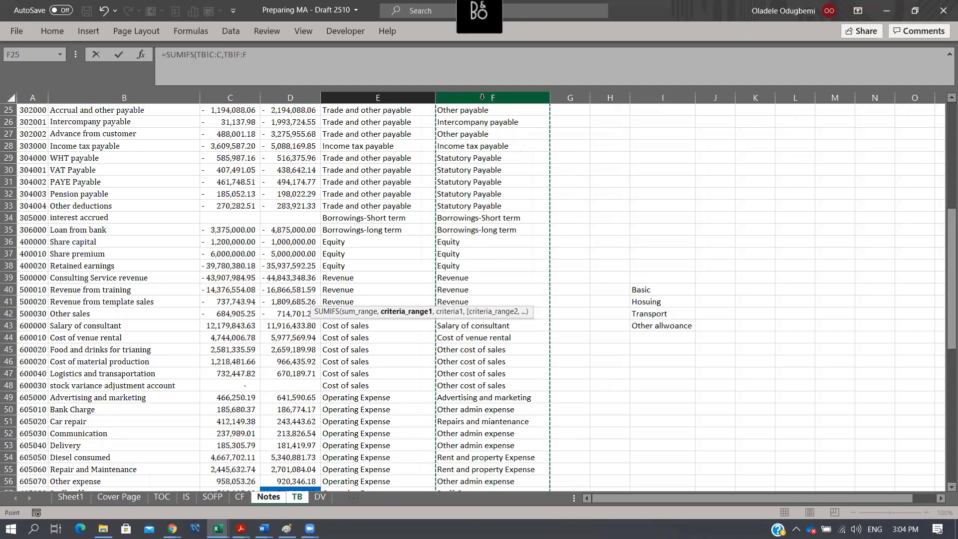
key("F4")
type(",")
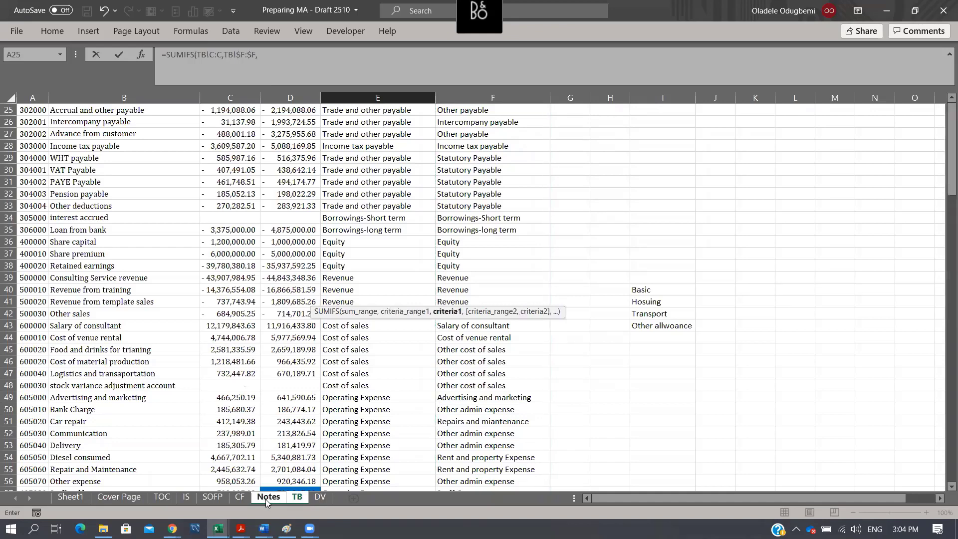
left_click(269, 497)
left_click(224, 299)
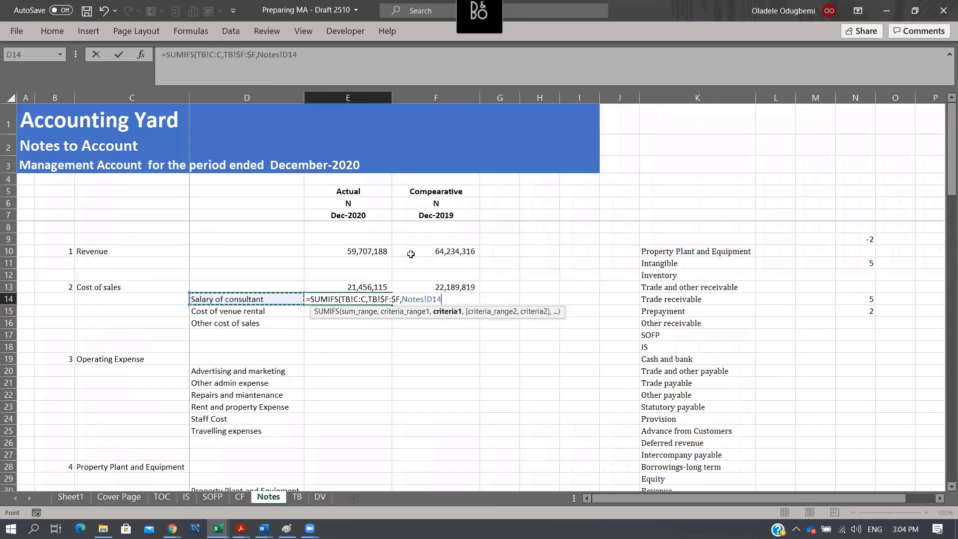
type(")")
key("ctrl+Return")
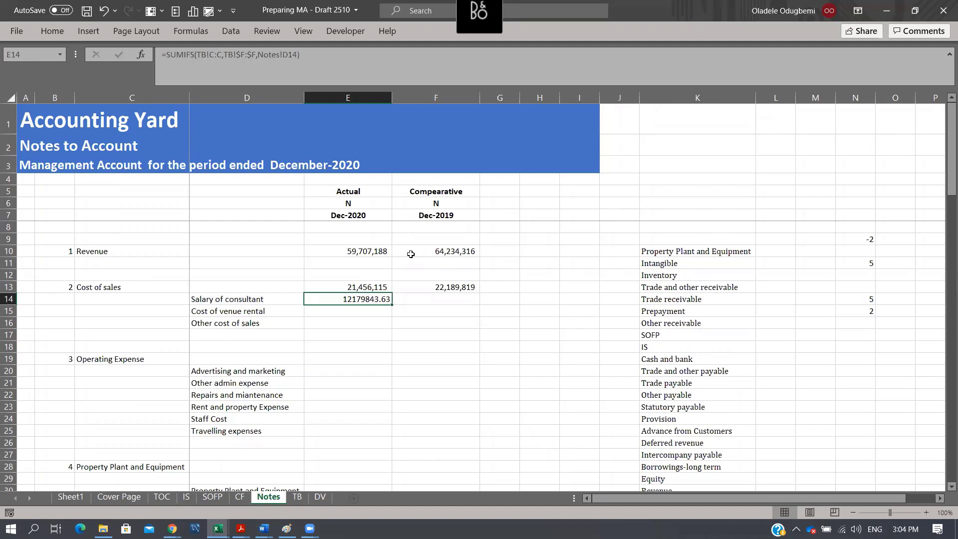
- Copy the E14 formula into the comparative cell F14 and compare the references in the two cells
key("ctrl+c")
key("Right")
key("ctrl+v")
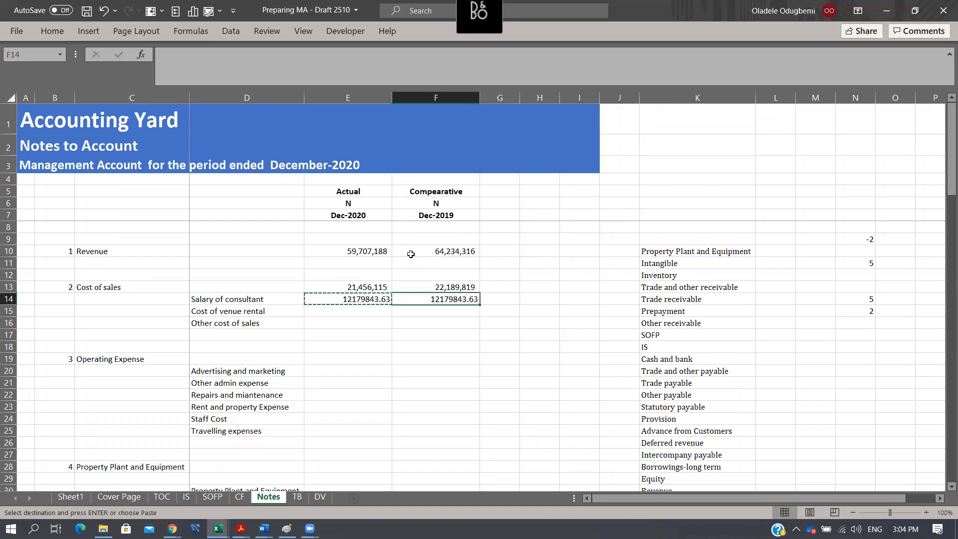
key("Escape")
key("Left")
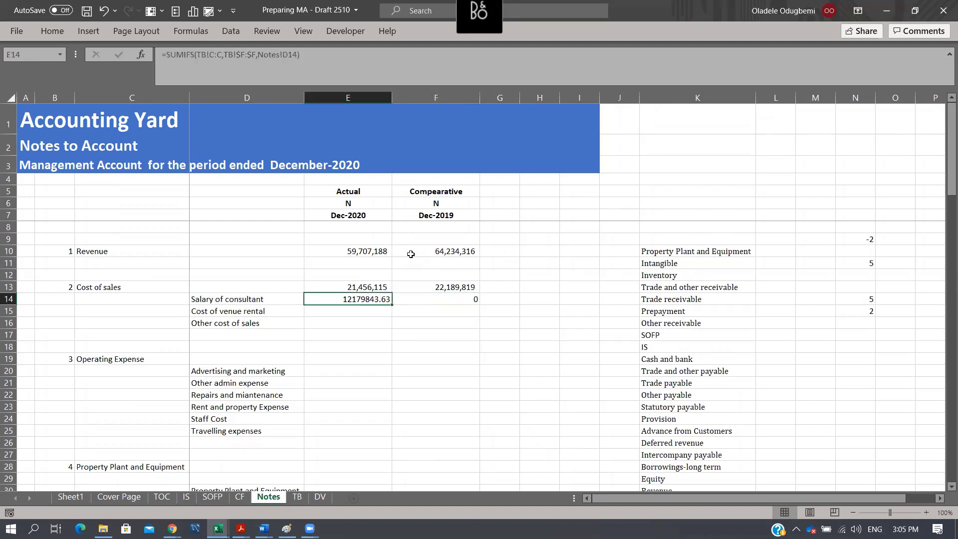
key("F2")
key("Escape")
key("Right")
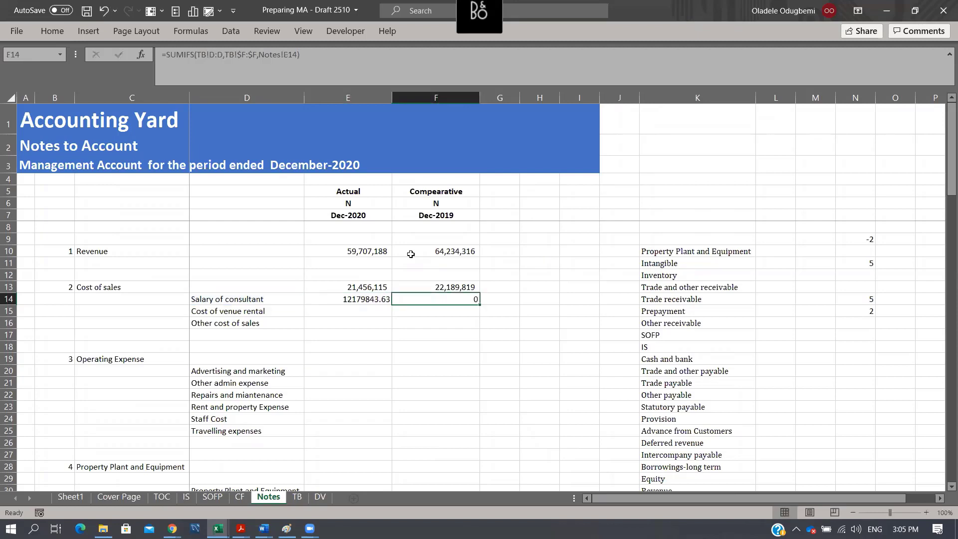
- Lock the column of the criterion in the E14 formula as Notes!$D14
key("Left")
key("F2")
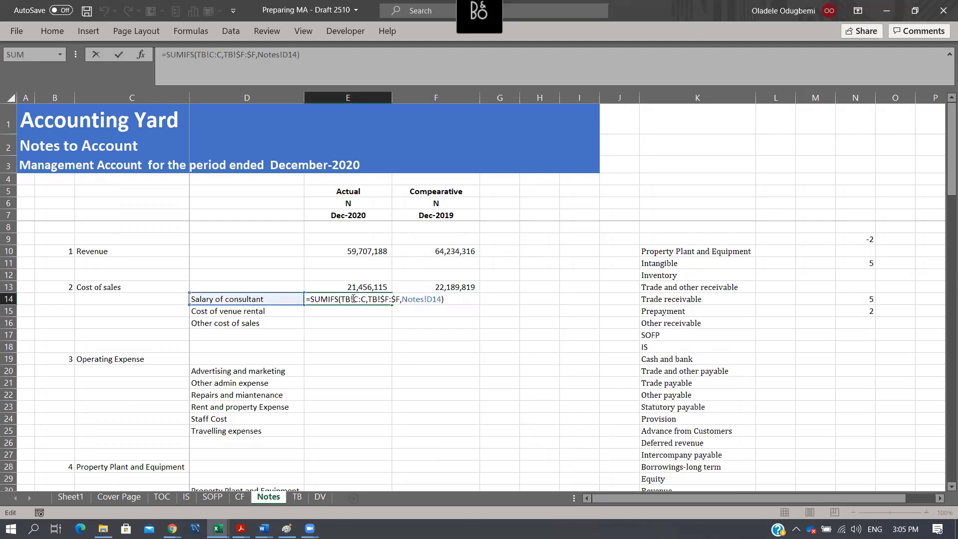
key("Left")
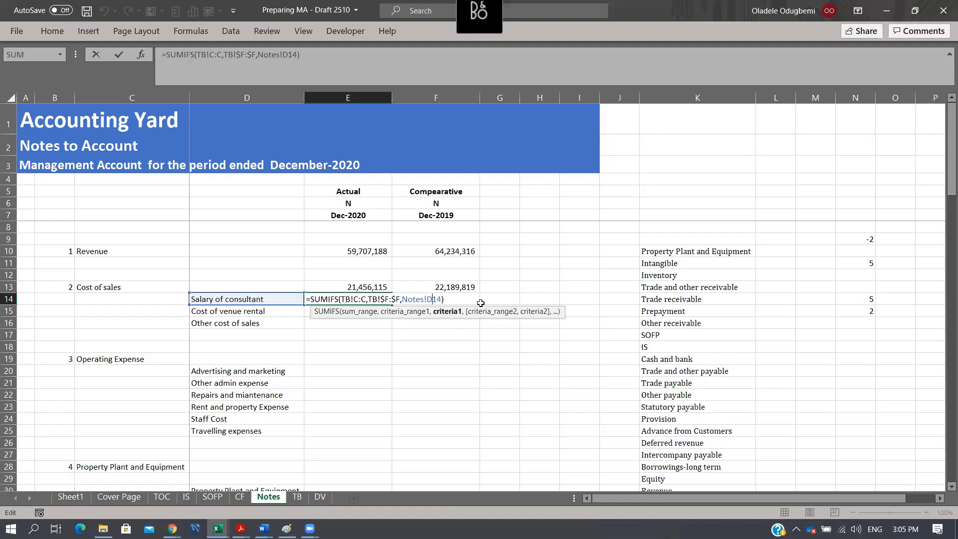
key("F4")
key("F4")
key("F4")
key("Return")
- Inspect the criterion reference in the F14 comparative formula
key("Up")
key("Right")
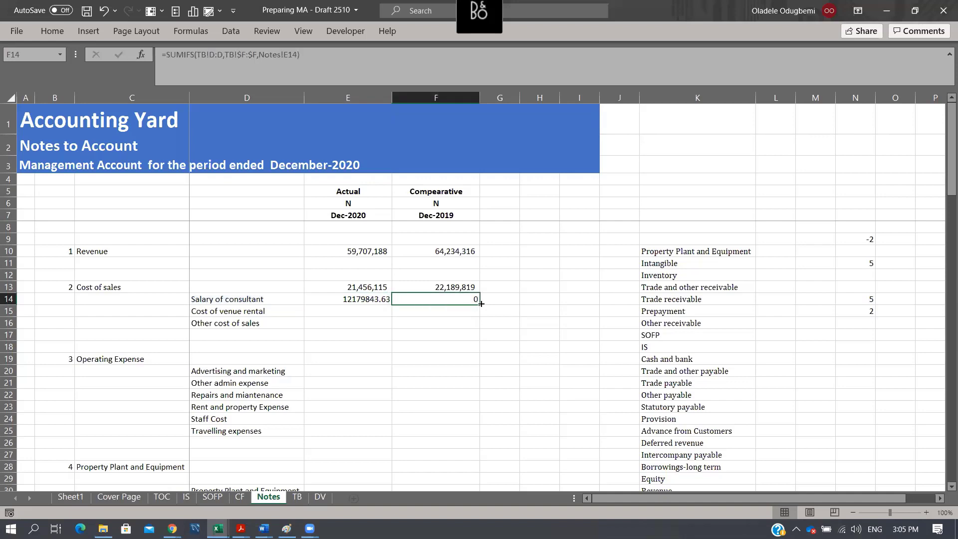
key("F3")
key("Escape")
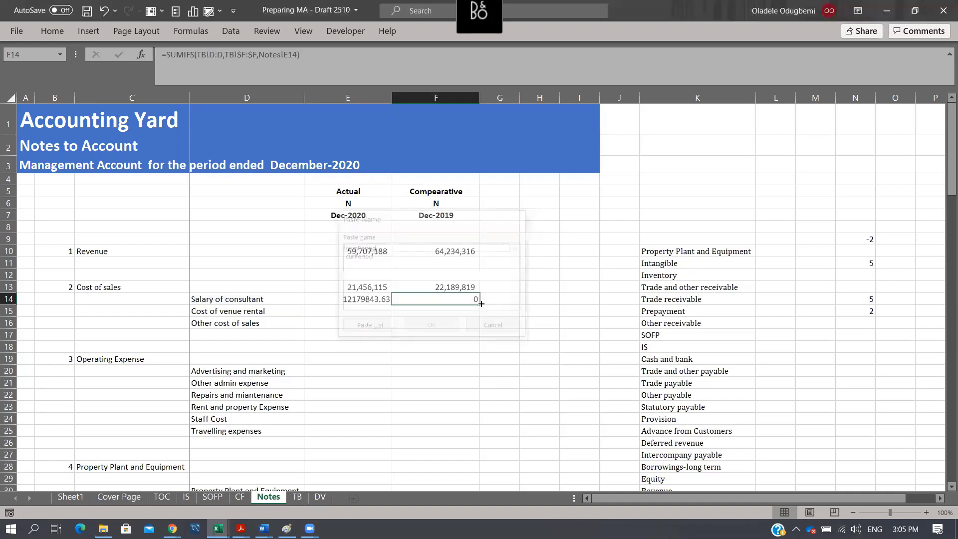
key("F2")
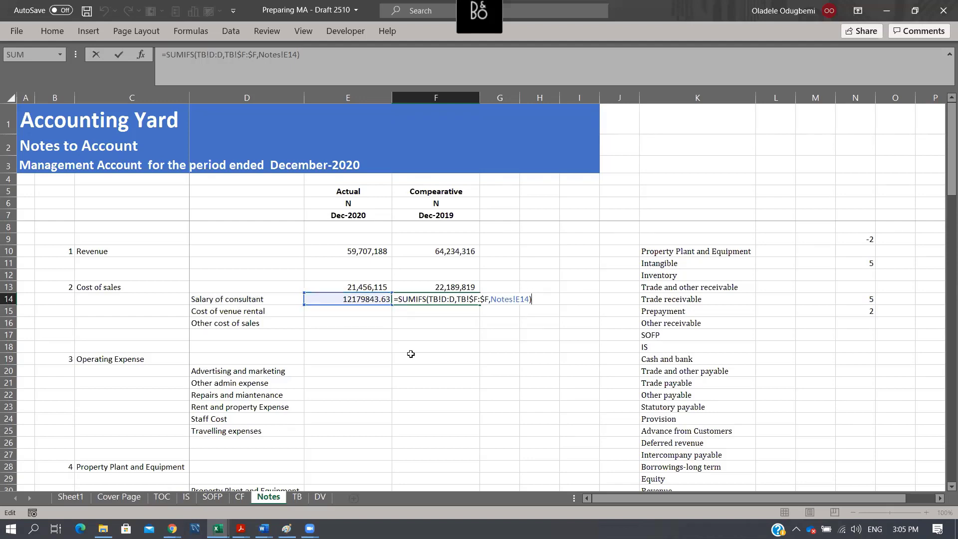
key("Escape")
- Copy the locked E14 formula into F14 and fill both formulas down to row 16
left_click(377, 300)
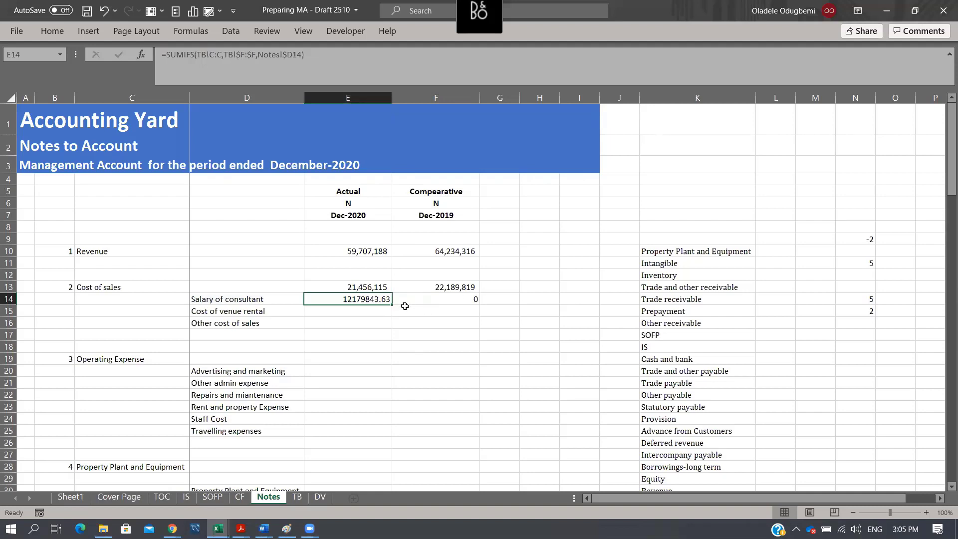
key("F2")
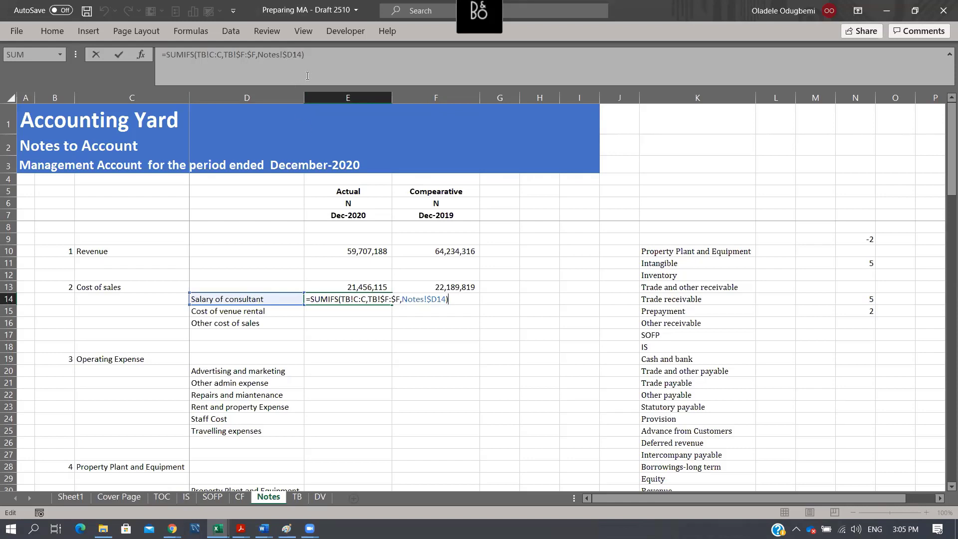
key("ctrl+Return")
key("ctrl+c")
key("Right")
key("ctrl+v")
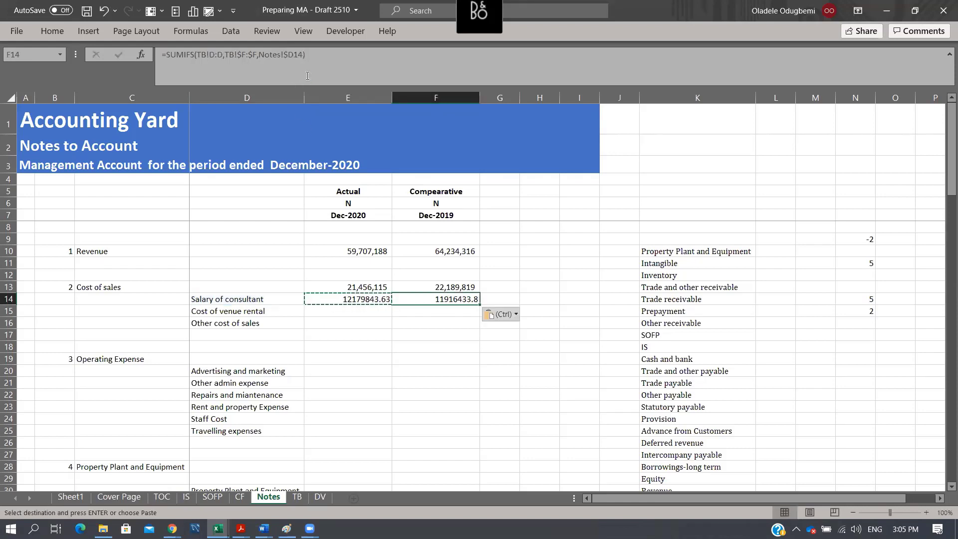
left_click_drag(365, 300, 483, 327)
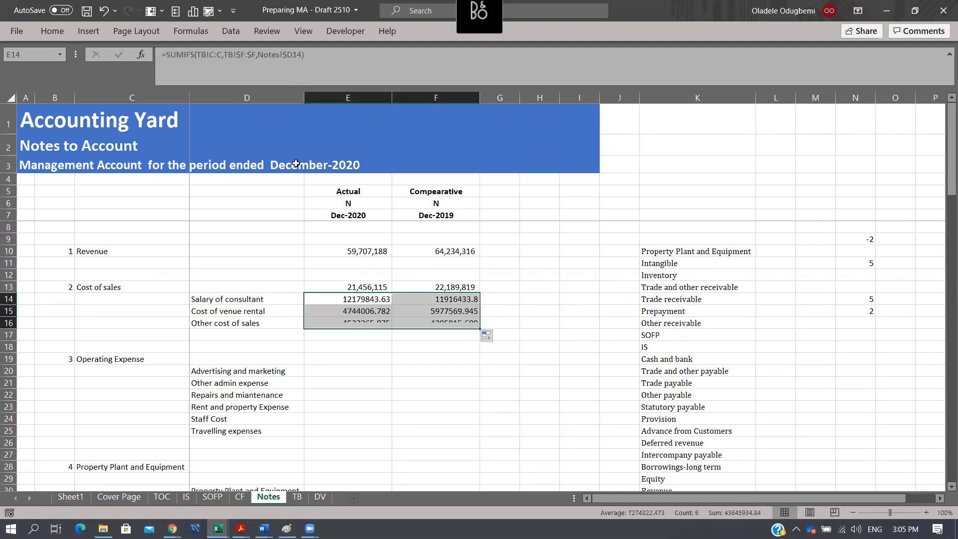
- Format the cost of sales breakdown in E14:F16 with thousands separators and no decimals
left_click(65, 31)
left_click(465, 76)
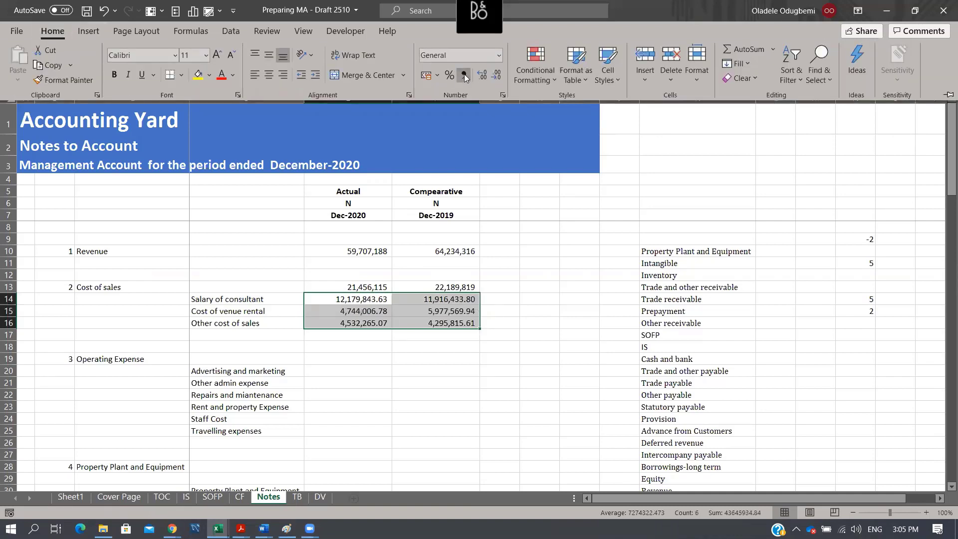
left_click(499, 76)
left_click(500, 76)
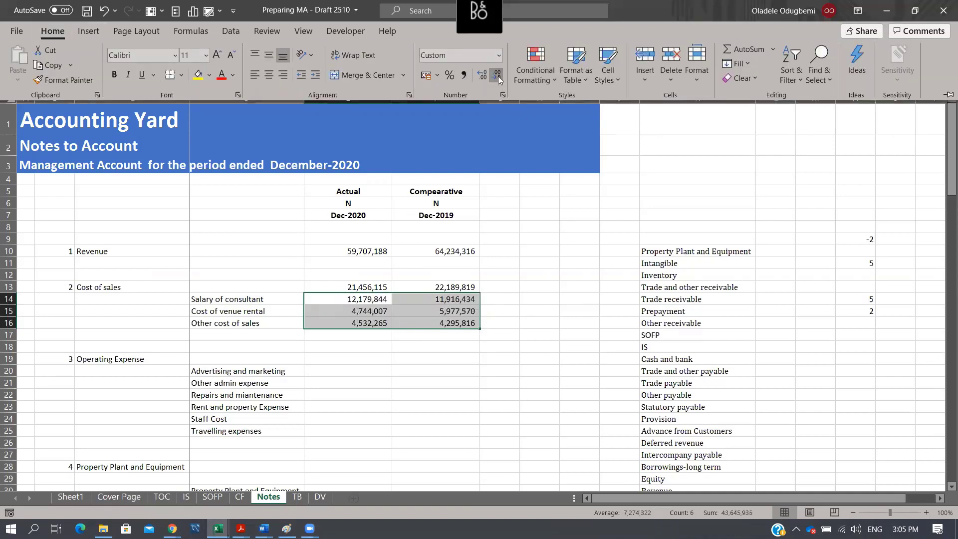
- Total the cost of sales breakdown in E17 with a SUM of E14:E16 and fill it across to F17
left_click(346, 333)
left_click(346, 333)
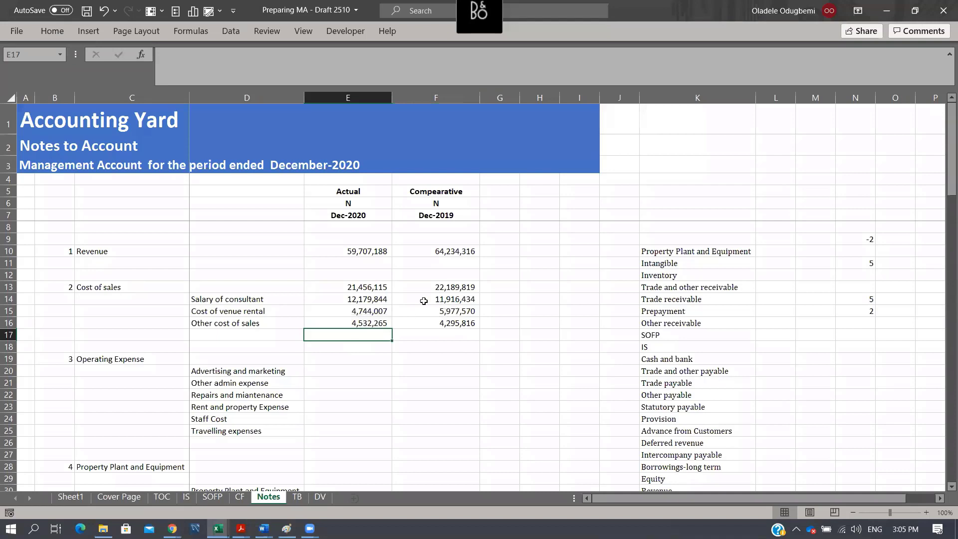
key("alt+equal")
left_click_drag(369, 299, 370, 322)
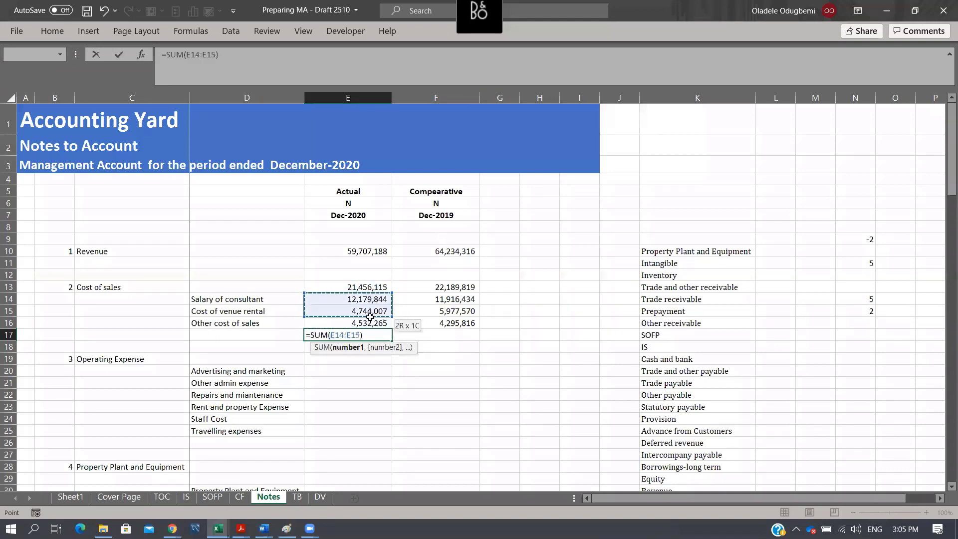
key("ctrl+Return")
key("shift+Right")
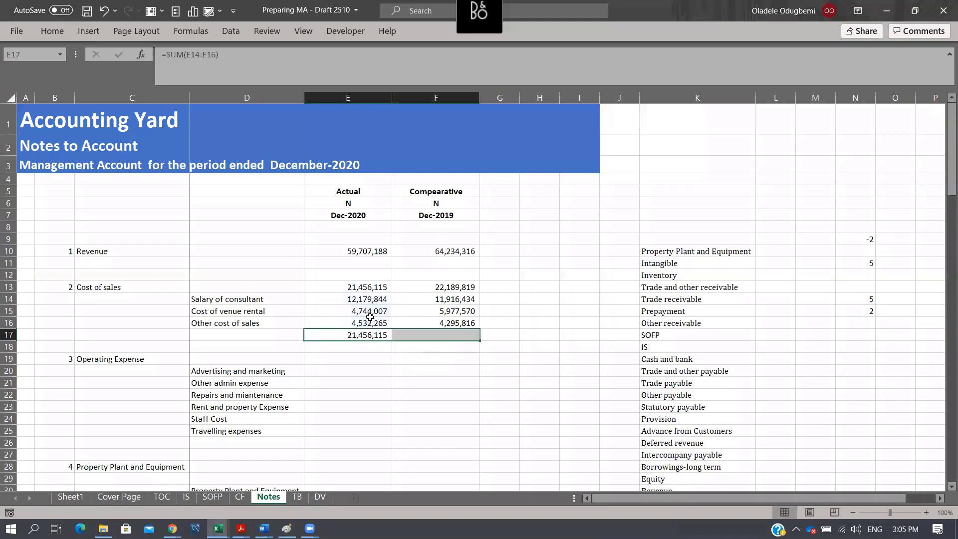
key("ctrl+r")
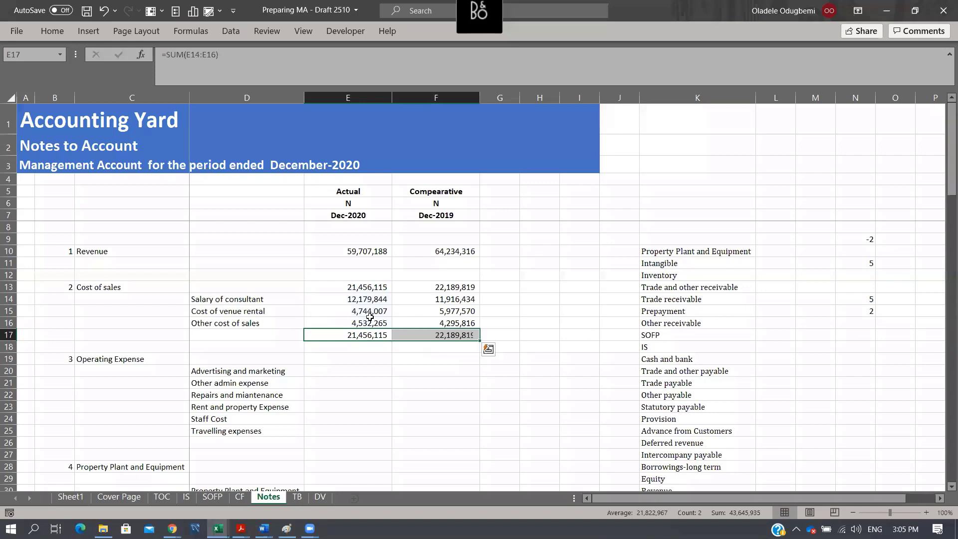
- Compare the breakdown totals in E17:F17 with the cost of sales figures in E13:F13
left_click(382, 340)
left_click_drag(382, 340, 429, 339)
left_click_drag(350, 289, 439, 288)
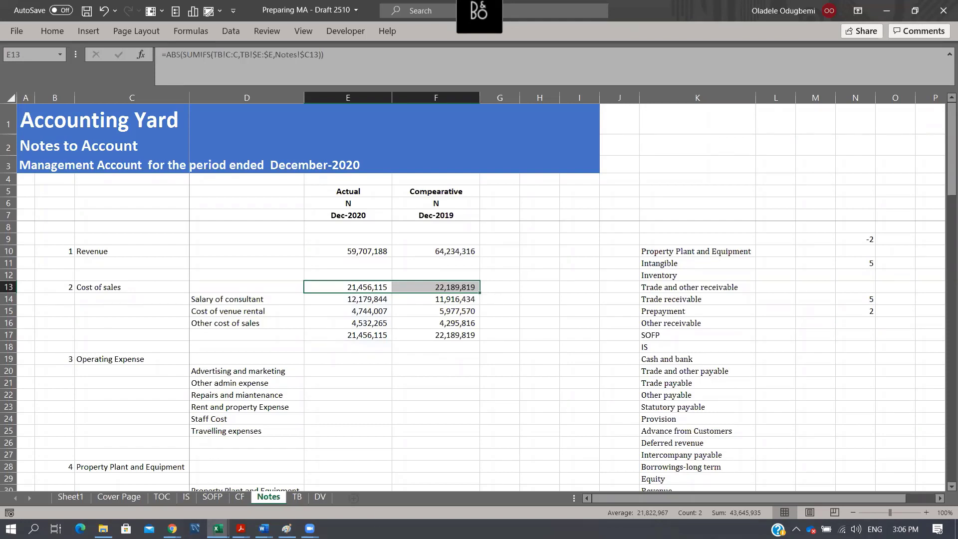
left_click(309, 529)
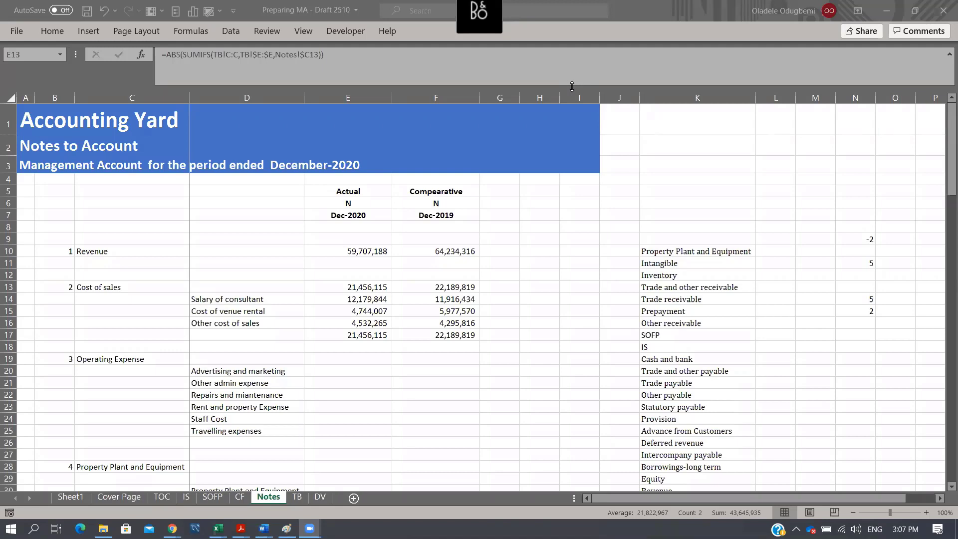
left_click(548, 391)
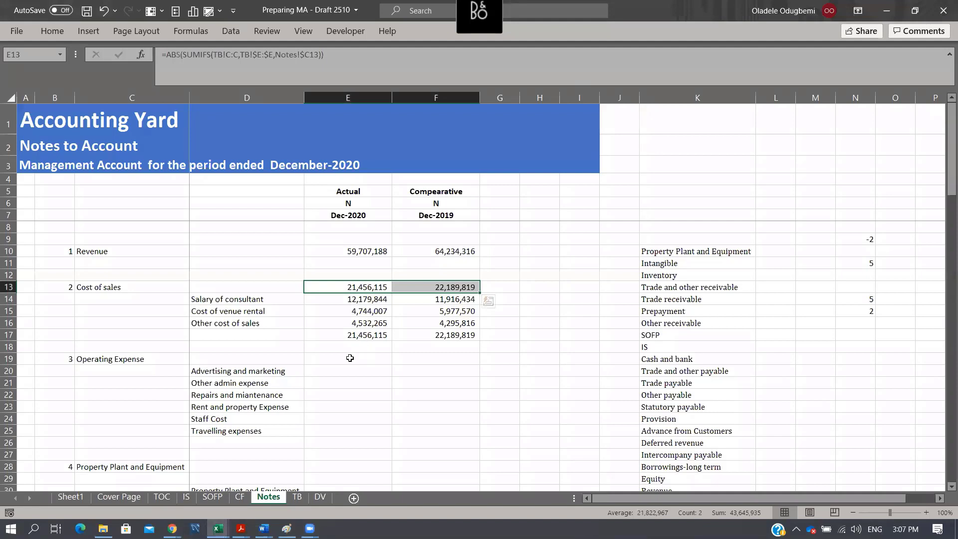
left_click(374, 298)
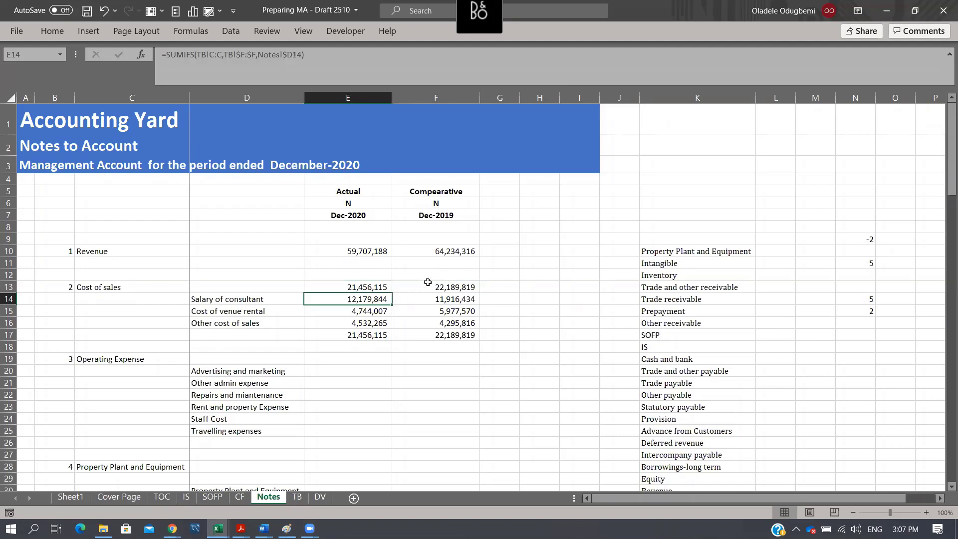
key("shift+Right")
key("ctrl+c")
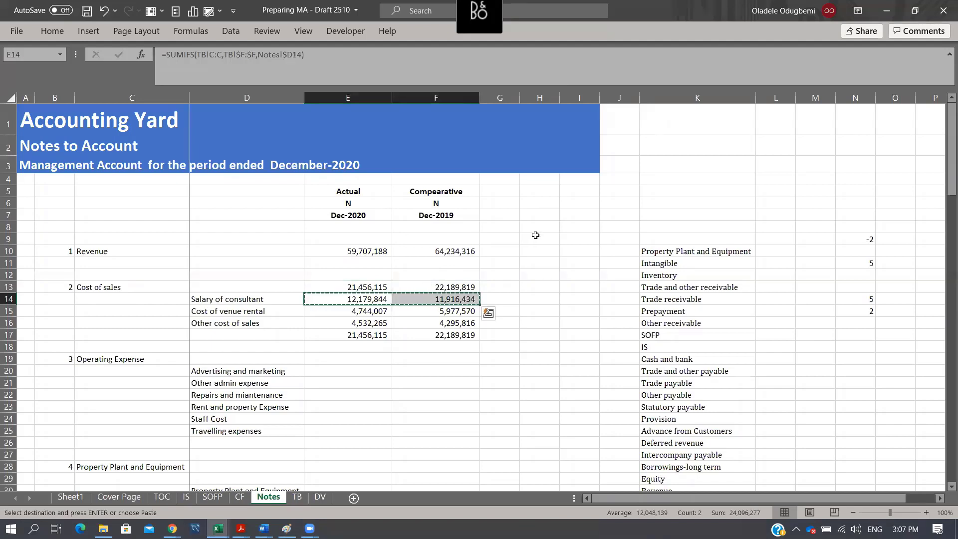
- Wrap the SUMIFS formula in E14 in the ABS function
left_click(365, 305)
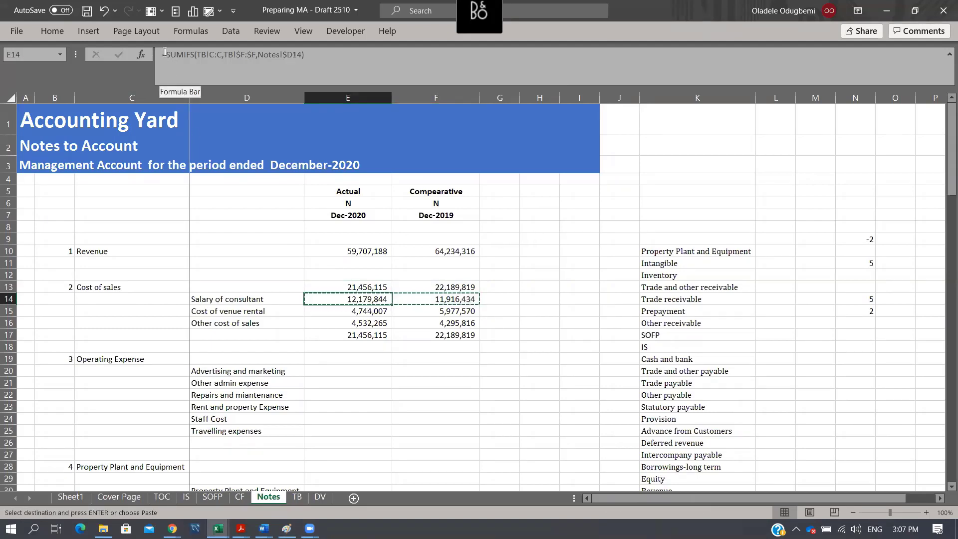
left_click(165, 53)
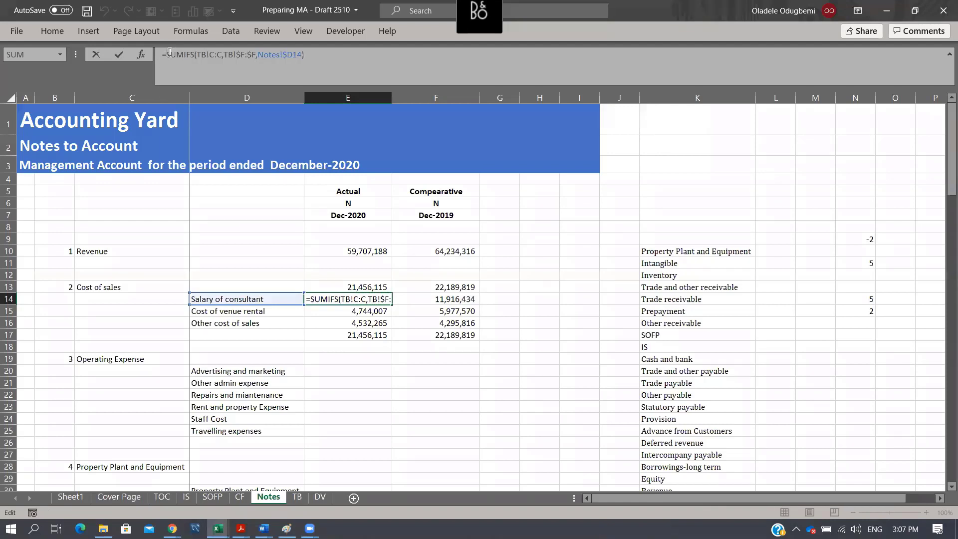
type("ABS(")
left_click(335, 53)
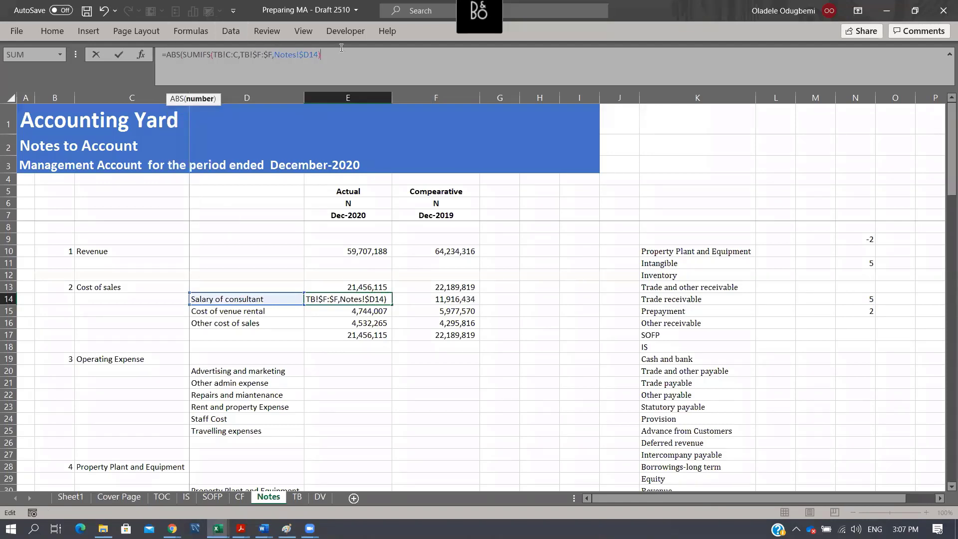
type(")")
key("Tab")
key("shift+Tab")
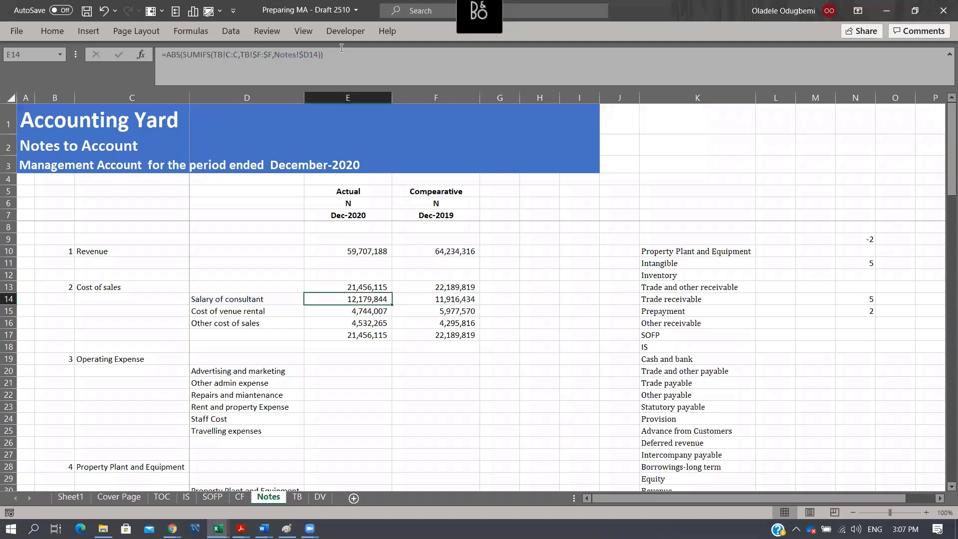
- Fill the ABS version of the formula from E14 across to F14 and down to row 16
key("shift+Right")
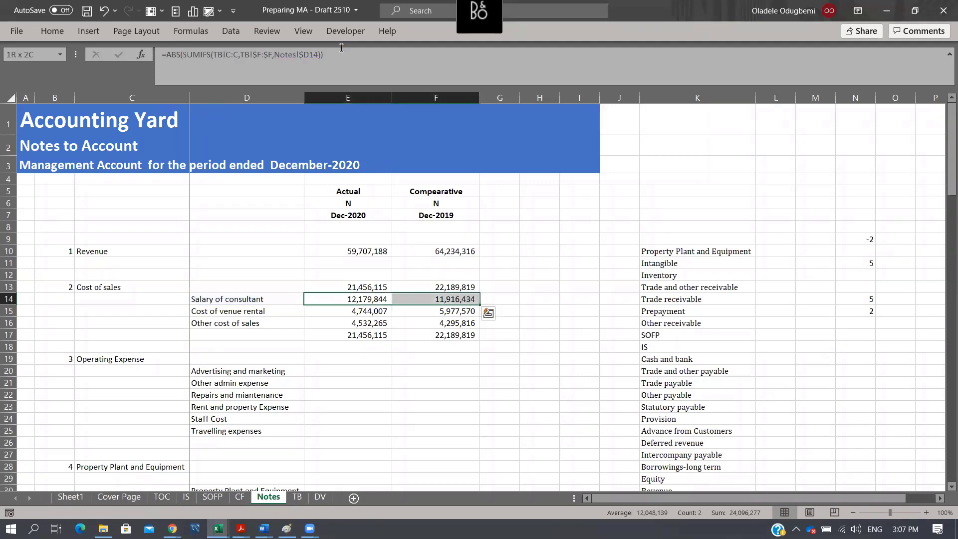
key("shift+Down")
key("shift+Down")
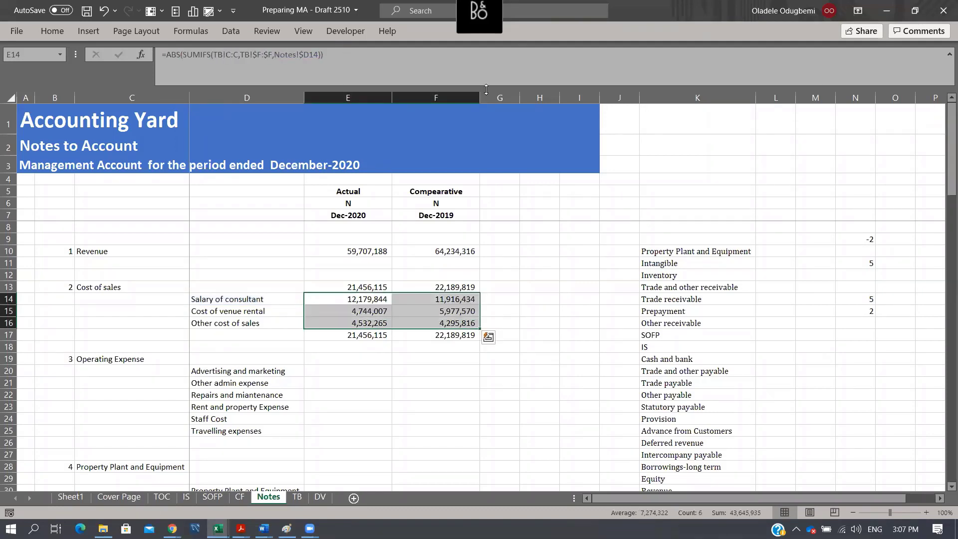
- Copy the formulas in E16:F16 into the operating expense breakdown, rows 20 to 25
left_click_drag(359, 329, 447, 322)
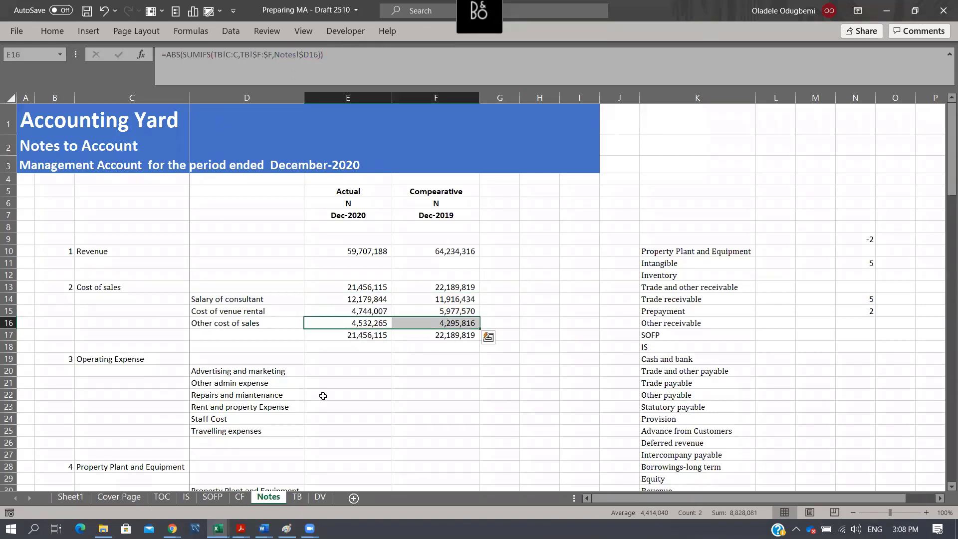
key("ctrl+c")
left_click_drag(335, 371, 351, 431)
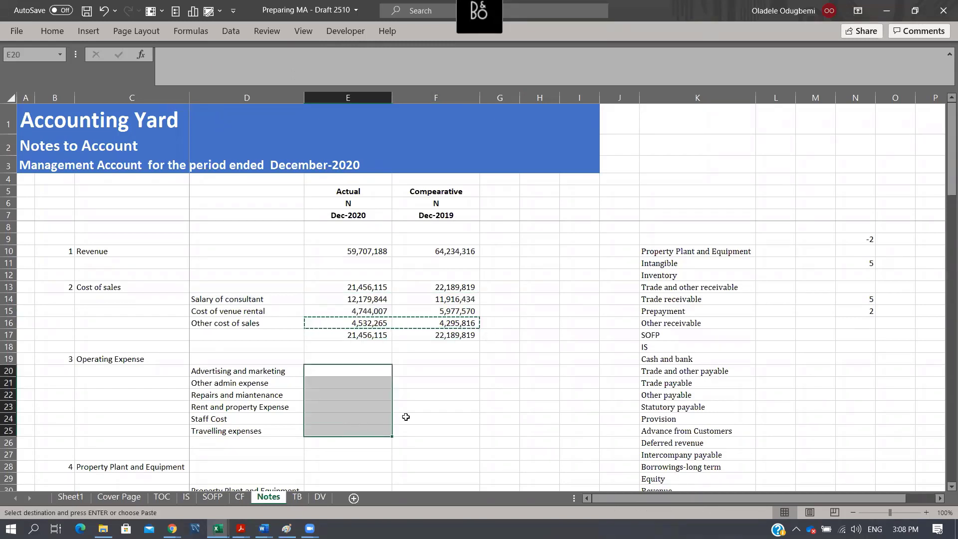
key("ctrl+v")
- Total the operating expense breakdown in E26 with a SUM of E20:E25 and fill it across to F26
scroll(481, 368, "down", 1)
scroll(480, 368, "down", 2)
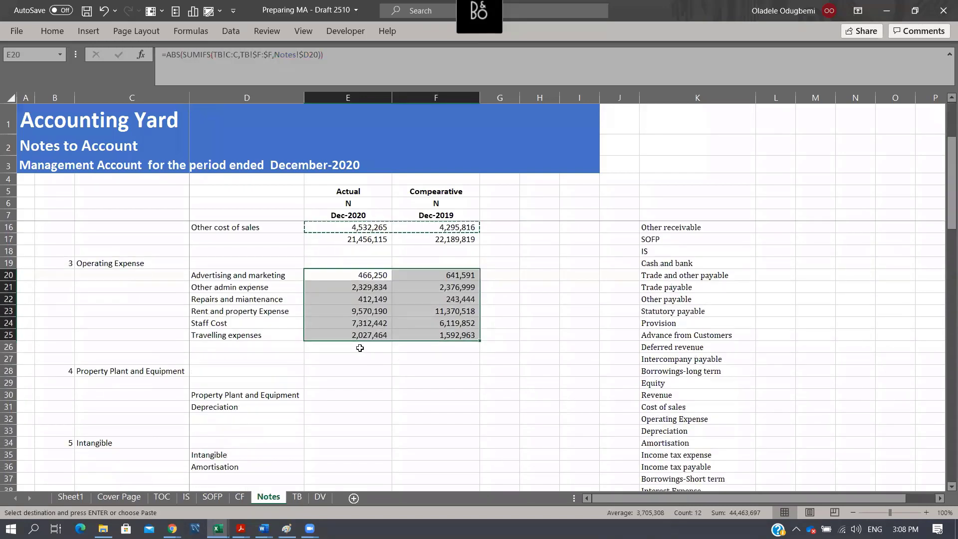
left_click(359, 346)
key("alt+=")
key("Return")
key("Up")
key("shift+Right")
key("ctrl+r")
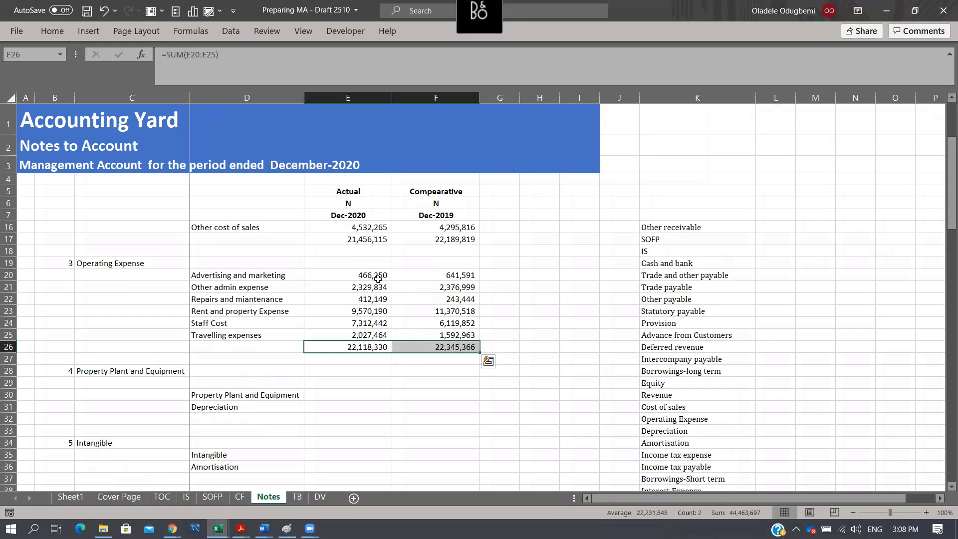
- Copy the formulas in E20:F20 into the property, plant and equipment rows 30 to 31 and the intangible rows 35 to 36
left_click_drag(378, 278, 439, 276)
key("ctrl+c")
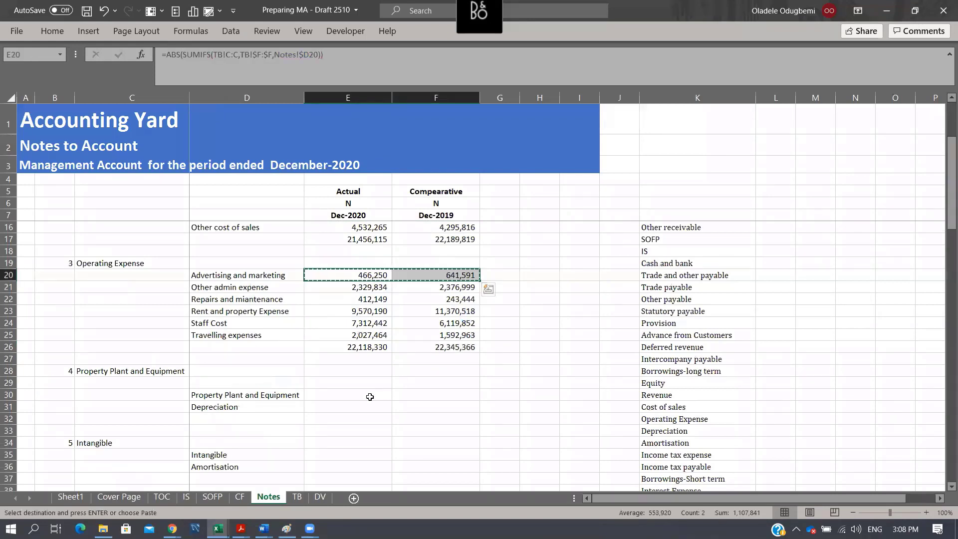
left_click_drag(370, 397, 399, 410)
key("ctrl+v")
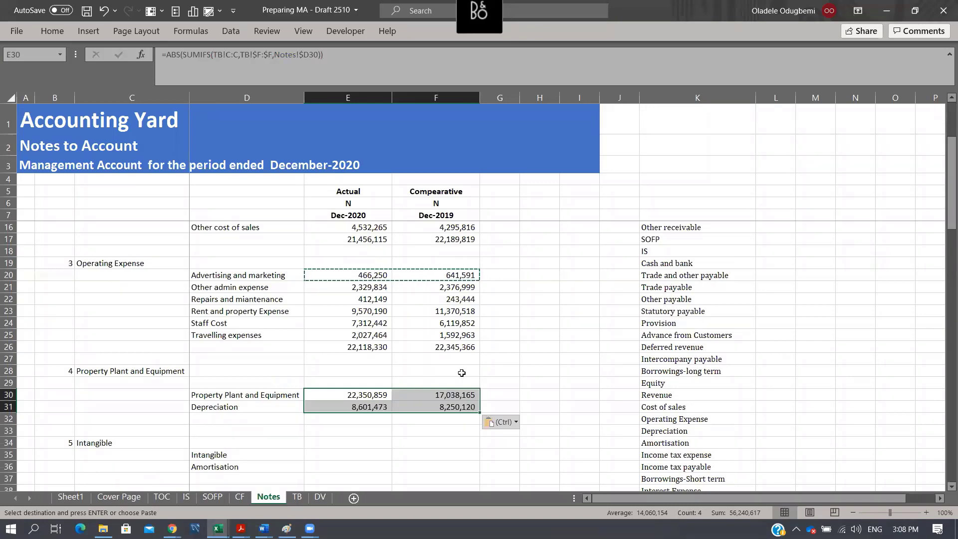
scroll(461, 374, "down", 3)
left_click_drag(348, 358, 349, 370)
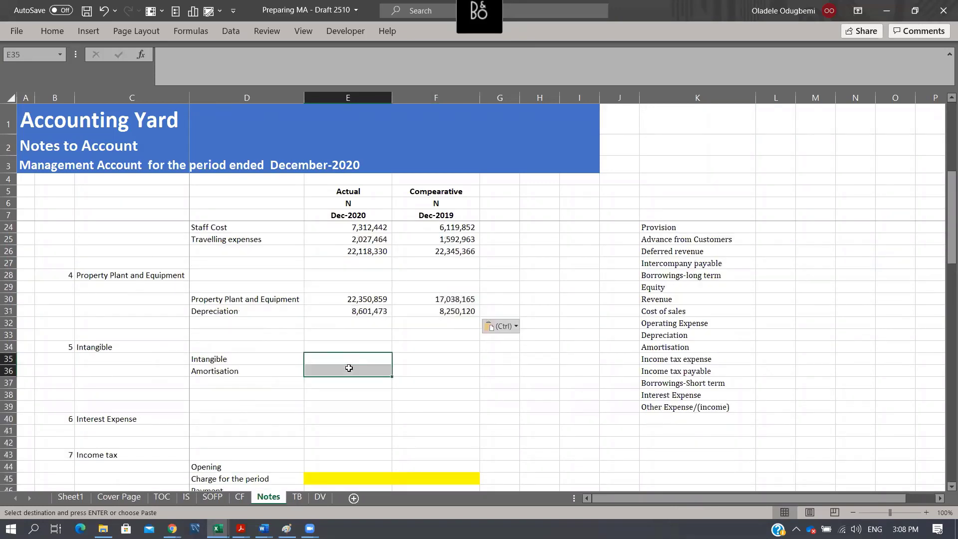
key("ctrl+v")
left_click_drag(389, 312, 450, 311)
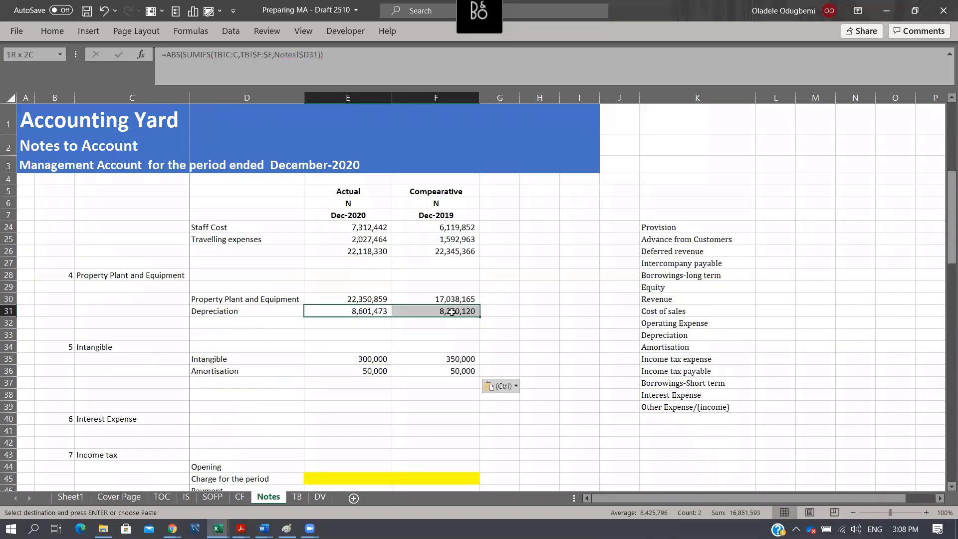
key("ctrl+c")
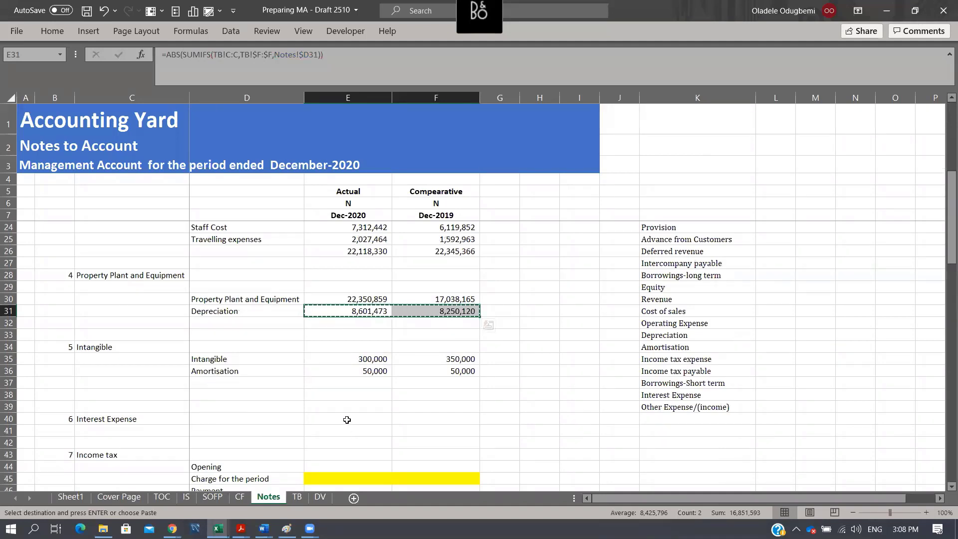
left_click(347, 420)
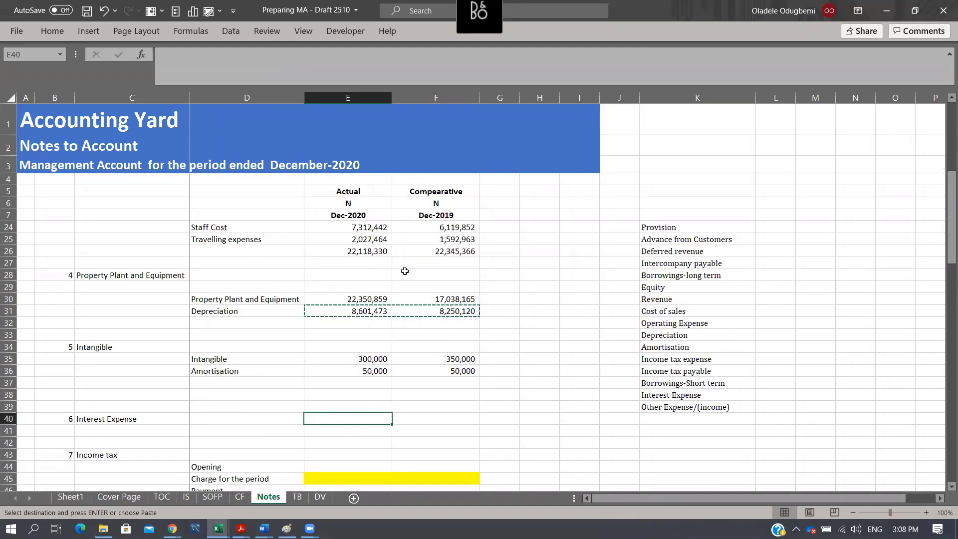
left_click(137, 419)
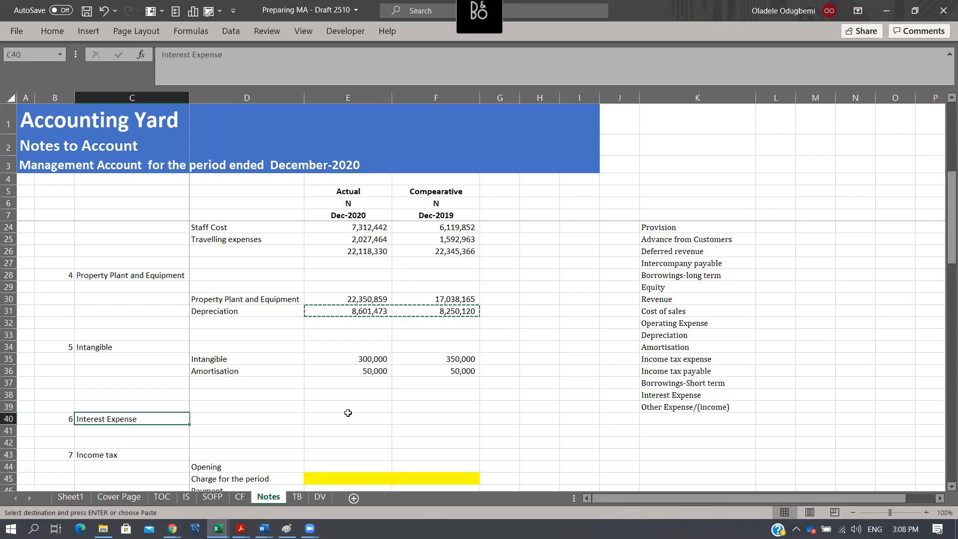
- Copy the revenue formulas in E10:F10 into the interest expense cells E40:F40
scroll(329, 362, "up", 5)
left_click_drag(347, 251, 437, 251)
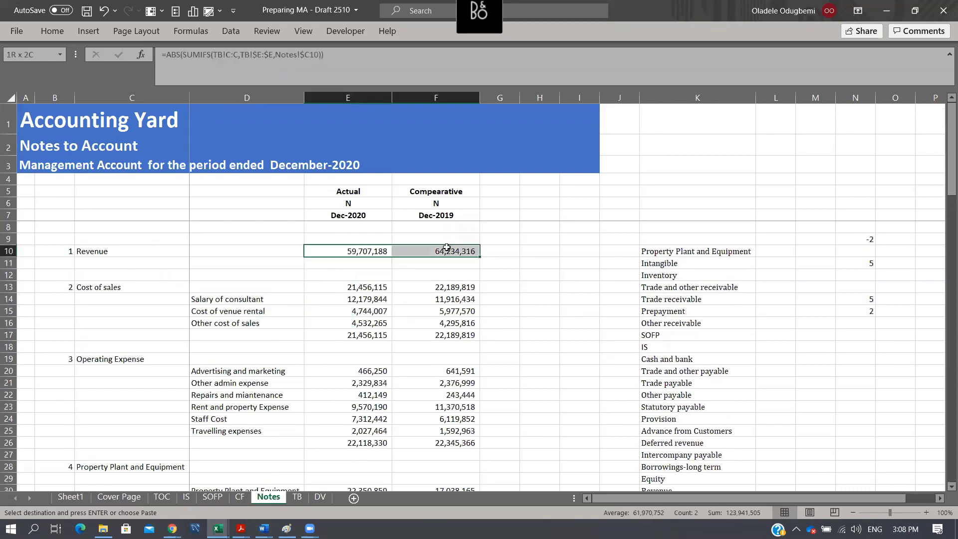
key("ctrl+v")
scroll(434, 348, "down", 5)
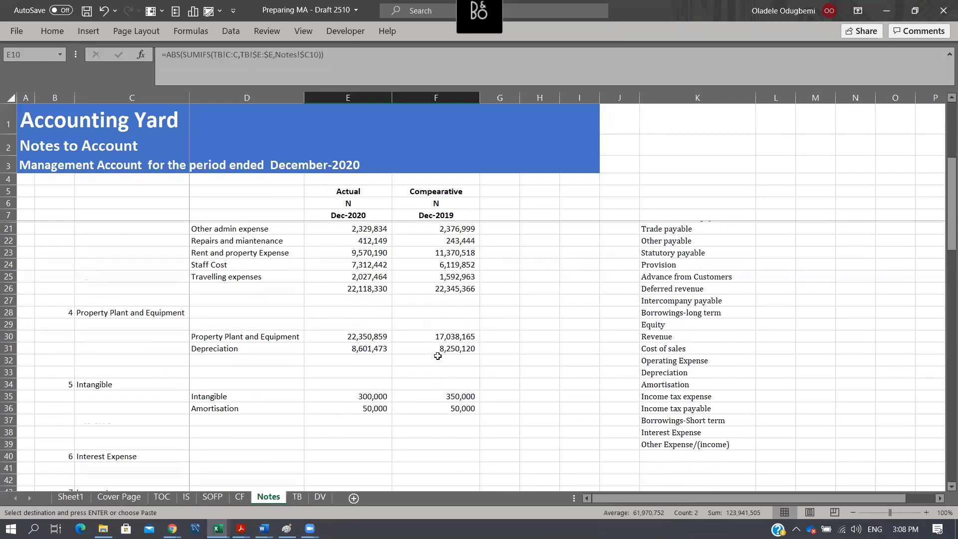
left_click_drag(335, 419, 462, 419)
key("ctrl+v")
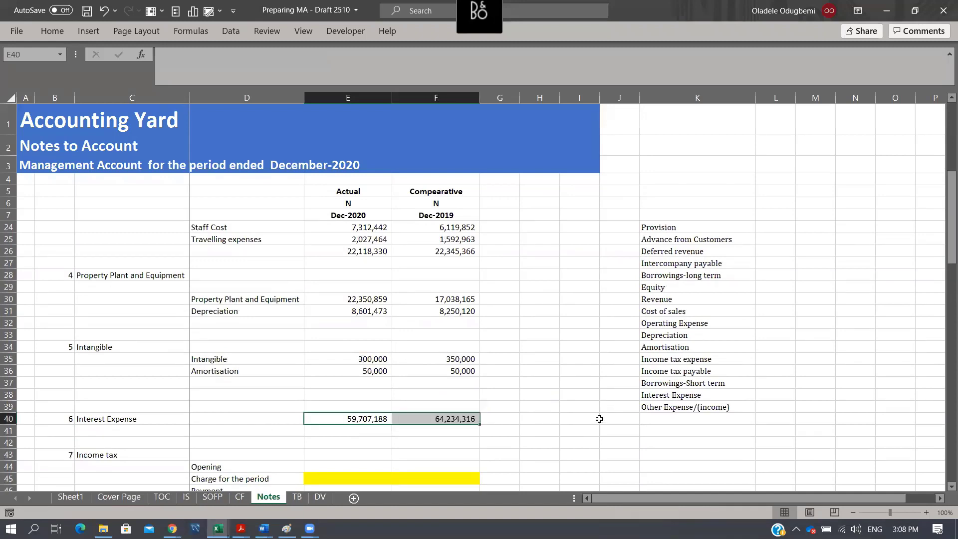
- Insert two blank rows at row 49, between the income tax and inventory notes
scroll(523, 365, "down", 3)
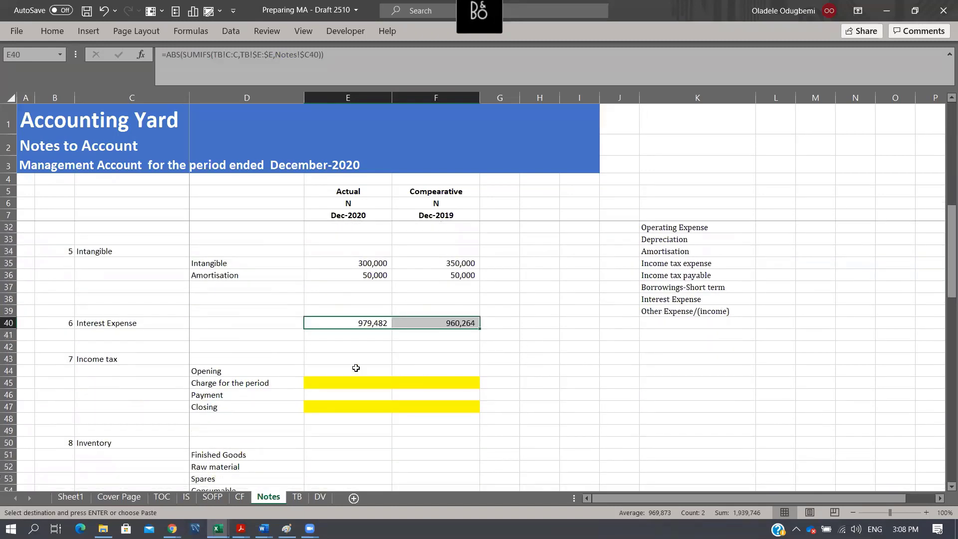
left_click(436, 374)
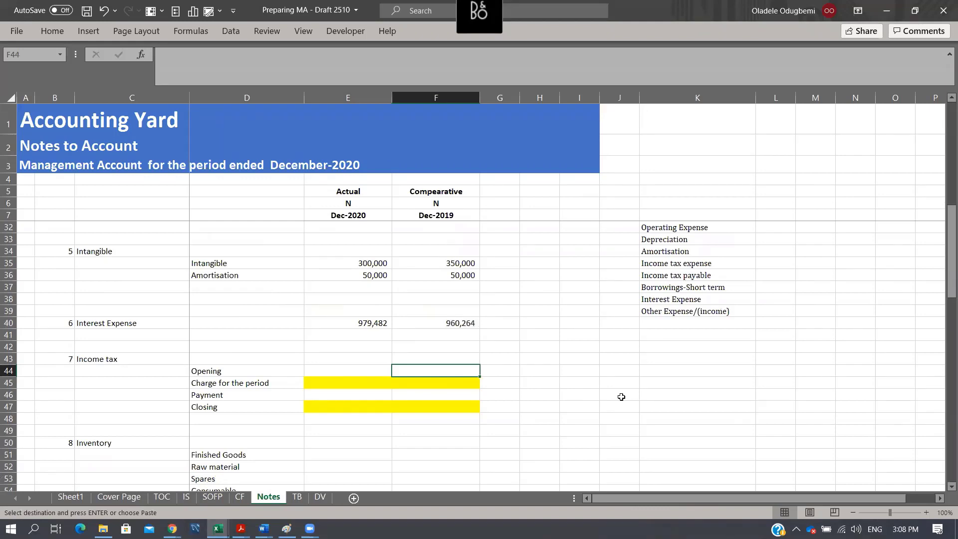
key("Down")
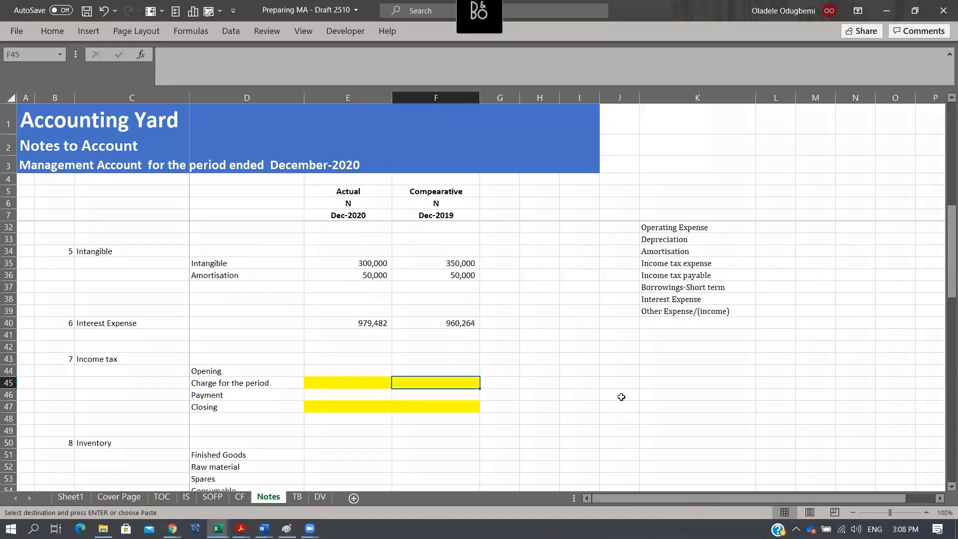
left_click(9, 431)
key("ctrl+shift+plus")
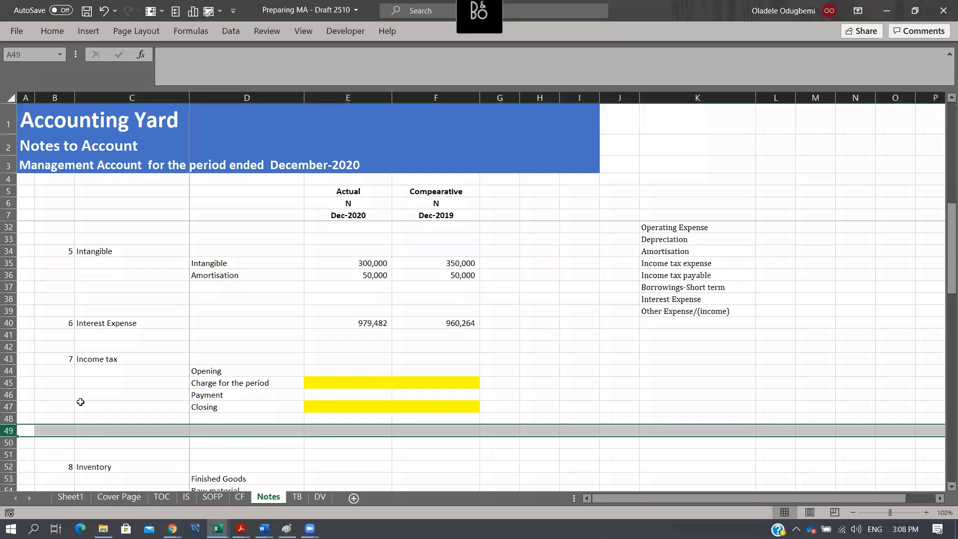
- Copy the Income tax expense label from the list in K35 and paste it as a value into D50
left_click(243, 429)
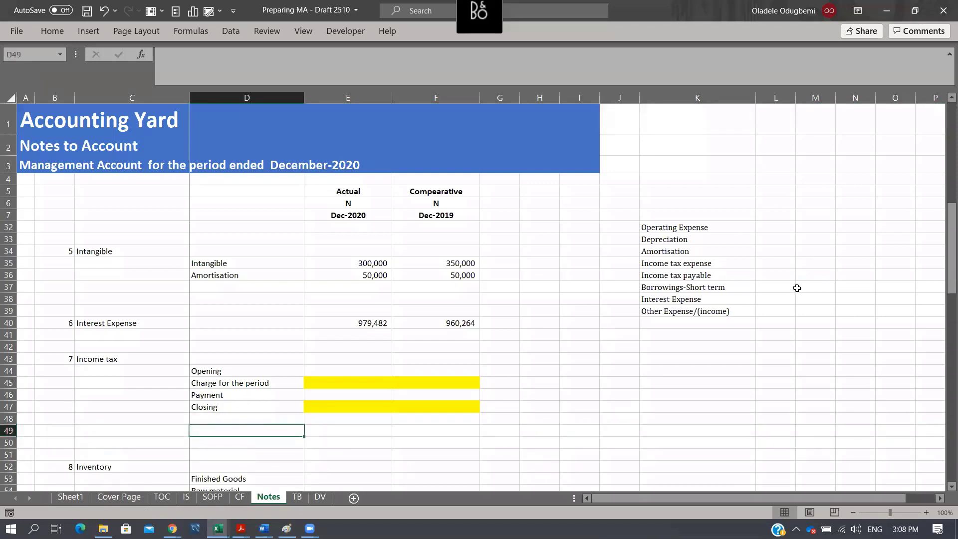
left_click(695, 265)
key("ctrl+c")
left_click(240, 442)
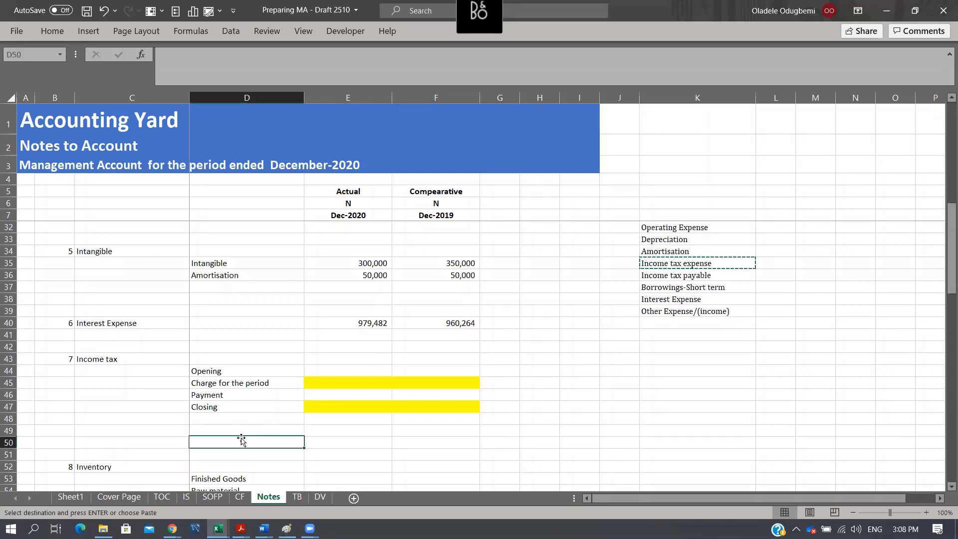
key("ctrl+alt+v")
key("Return")
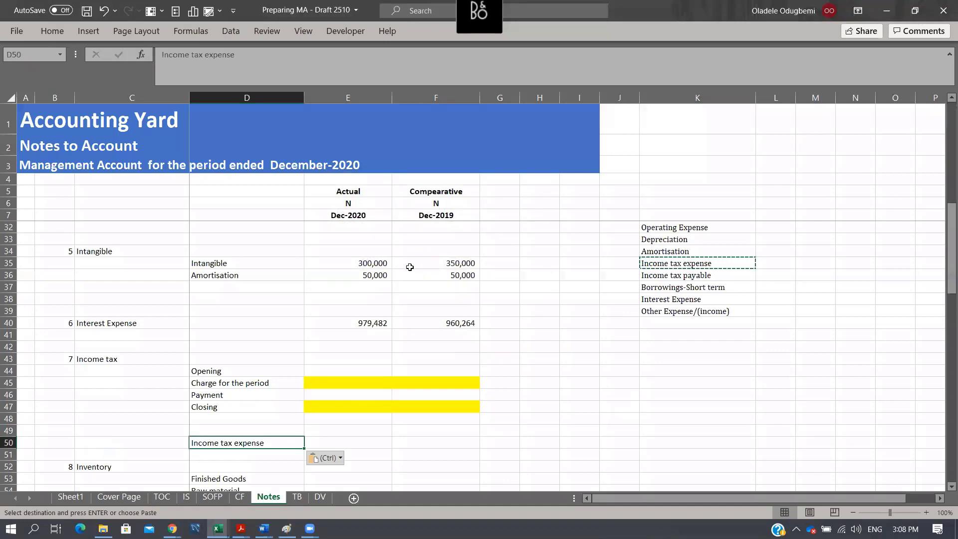
- Copy the intangible formulas in E35:F35 into E50:F50 beside the Income tax expense label
left_click_drag(365, 268, 448, 266)
key("ctrl+c")
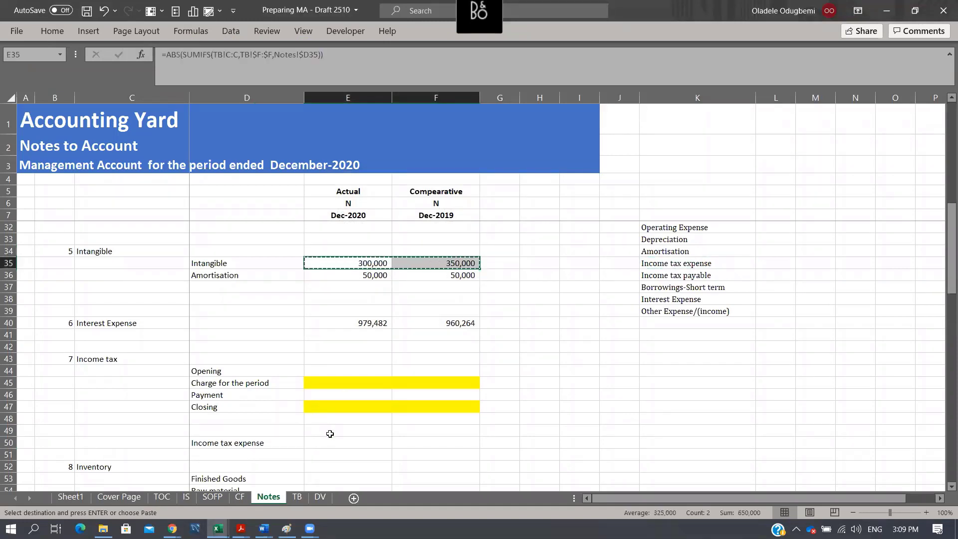
left_click(368, 440)
key("ctrl+v")
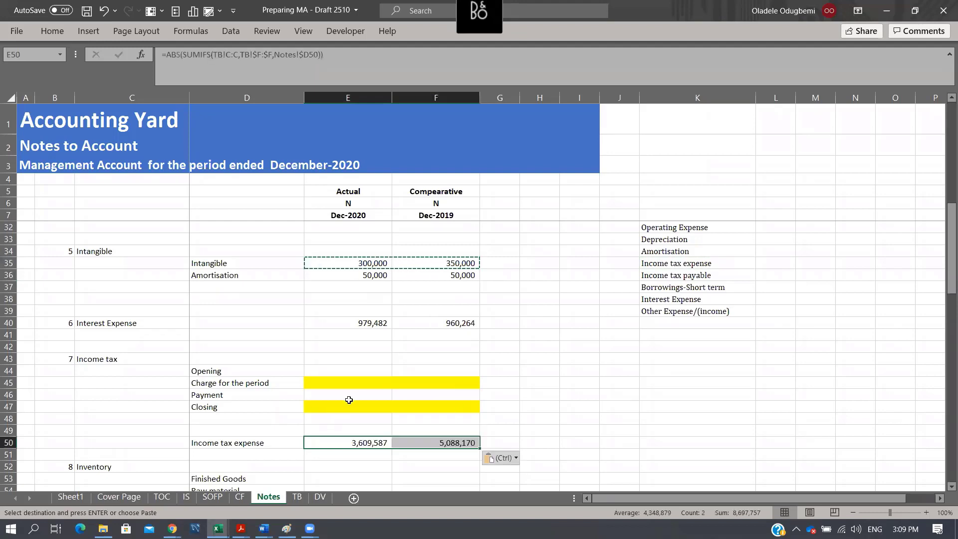
- Link the income tax charge for the period in E45 to E50 and fill the formula across to F45
left_click(349, 383)
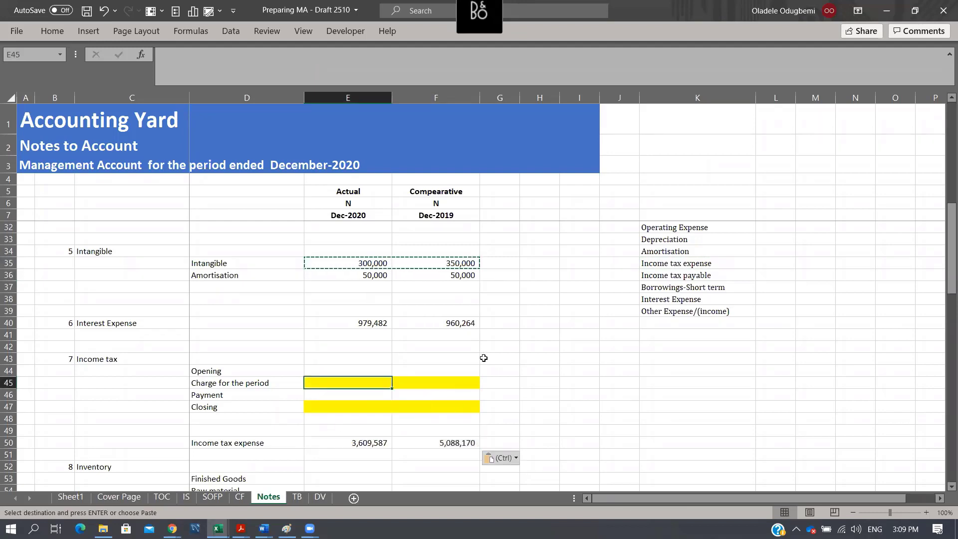
type("=")
key("Down")
key("Down")
key("Down")
key("Down")
key("Down")
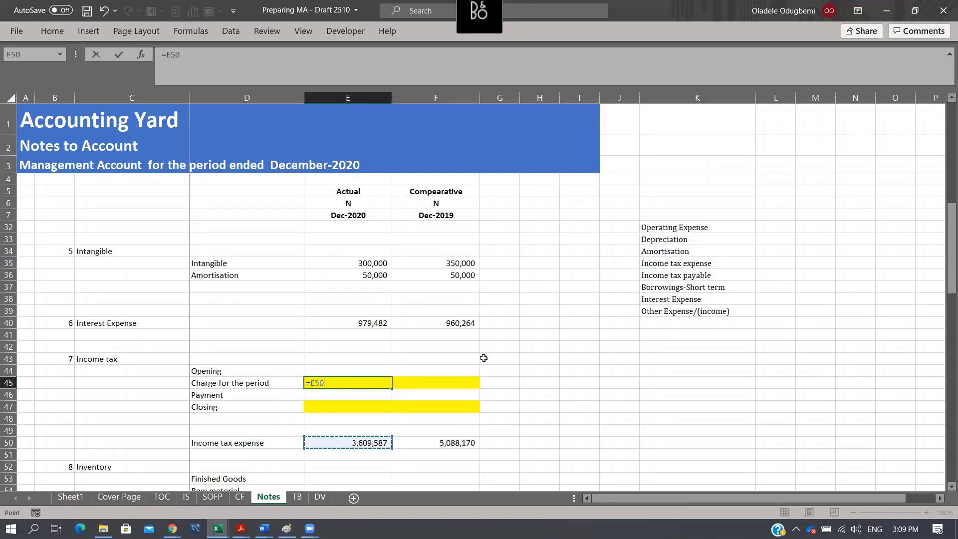
key("Return")
key("Up")
key("shift+Right")
key("ctrl+r")
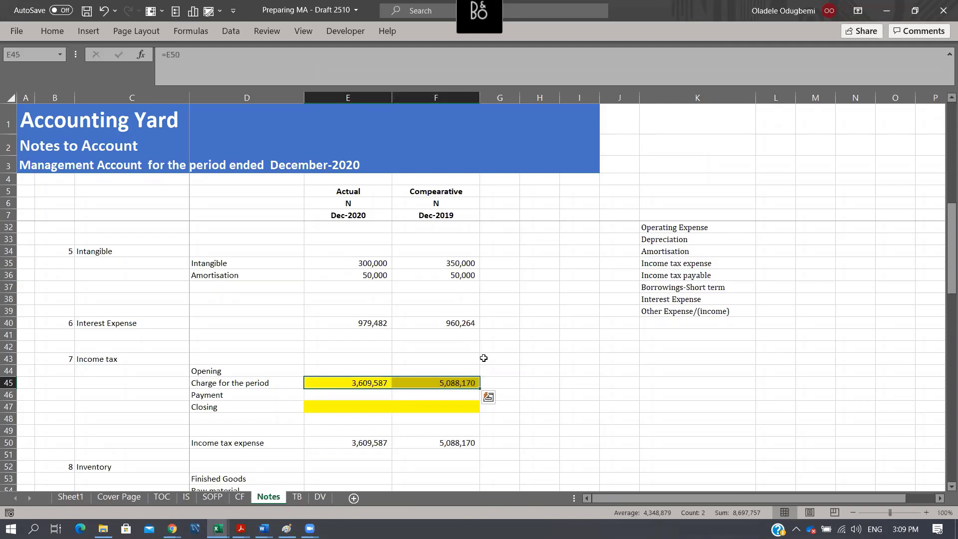
- Total the comparative income tax closing balance in F47 with a SUM of F44:F46
key("Right")
key("Down")
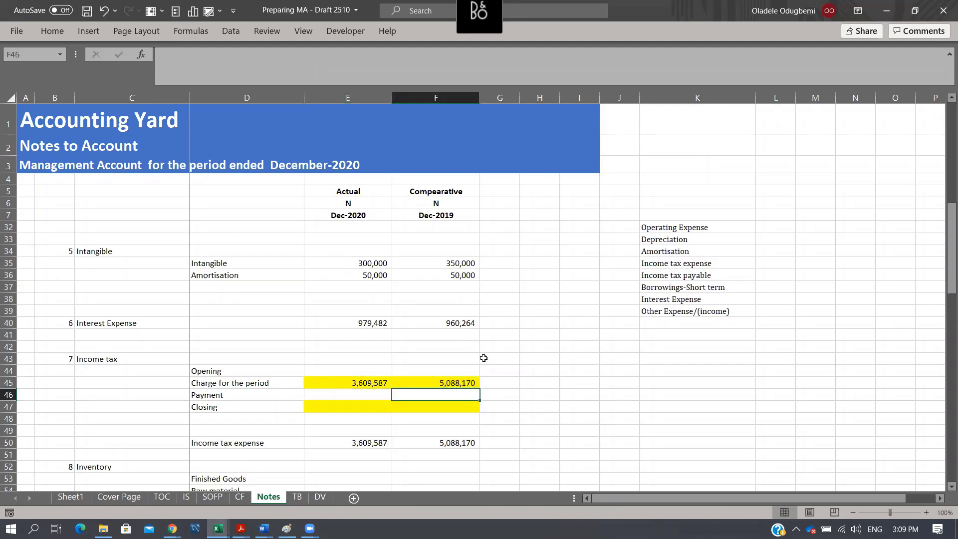
key("Down")
key("Up")
key("Down")
key("alt+equal")
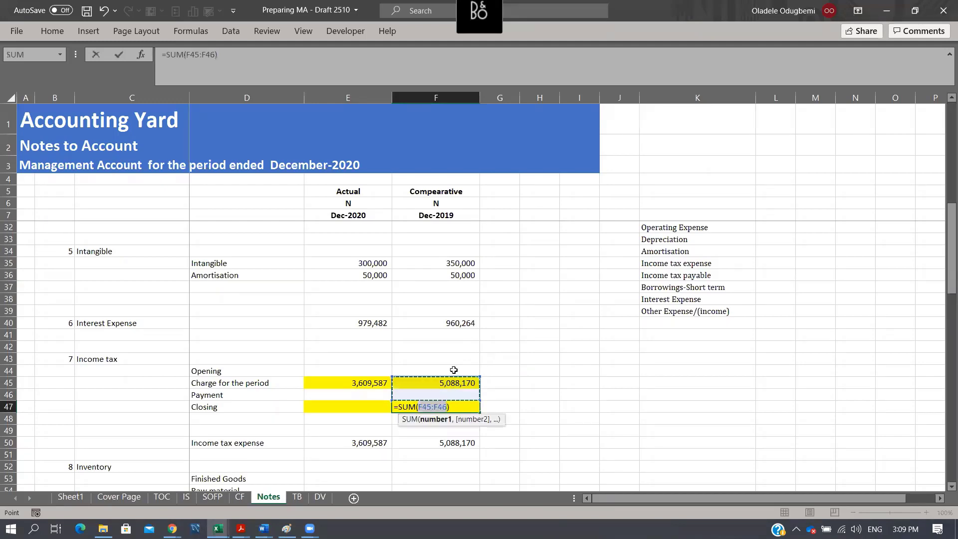
left_click_drag(454, 369, 456, 397)
key("Return")
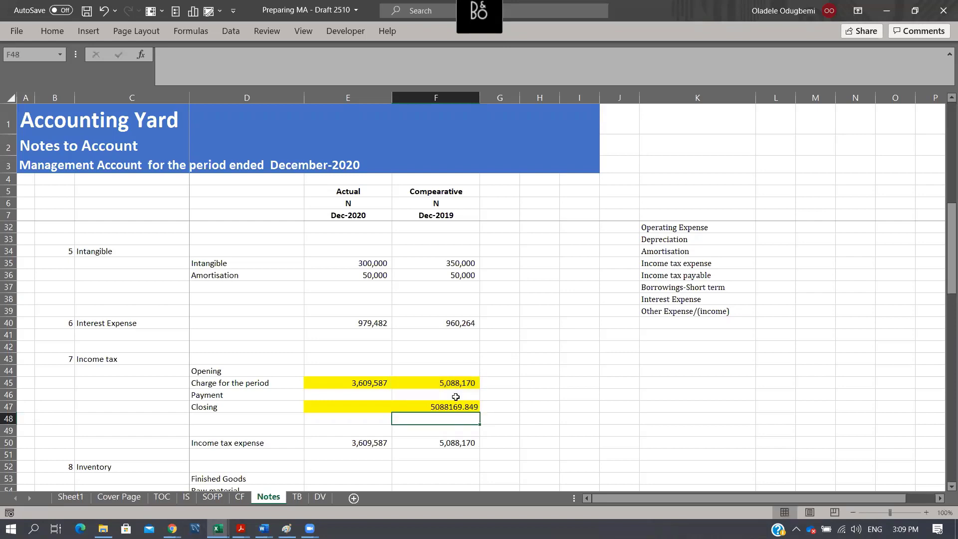
- Format the comparative closing balance in F47 with thousands separators and no decimal places
key("Up")
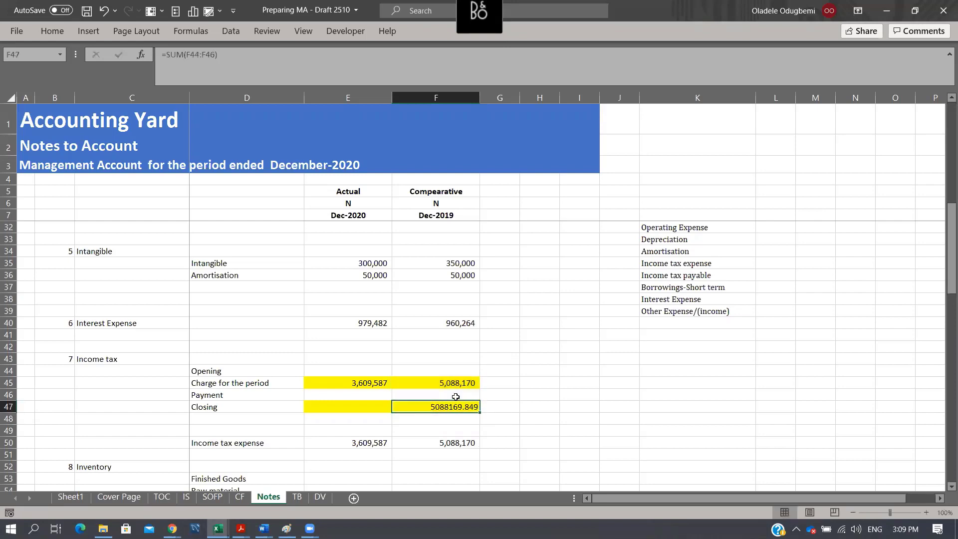
left_click(56, 33)
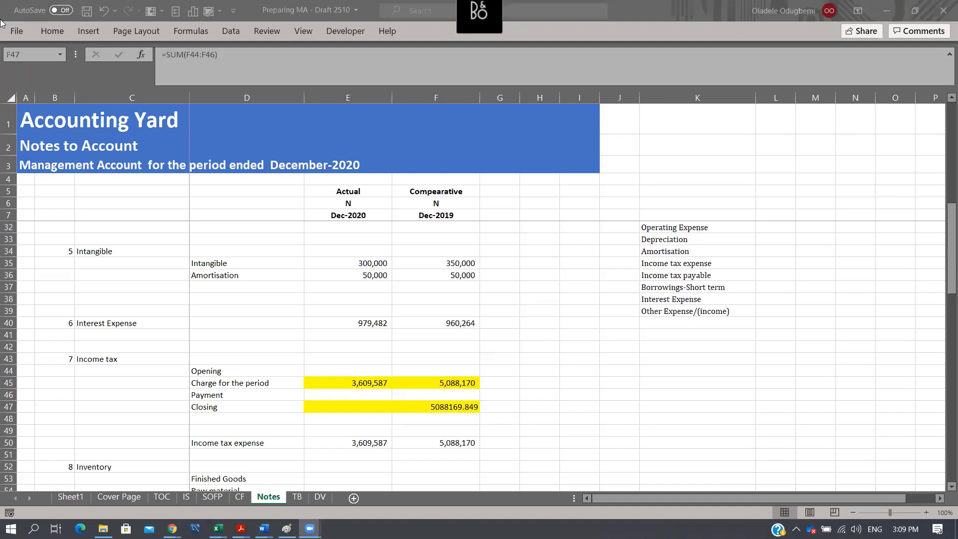
left_click(55, 34)
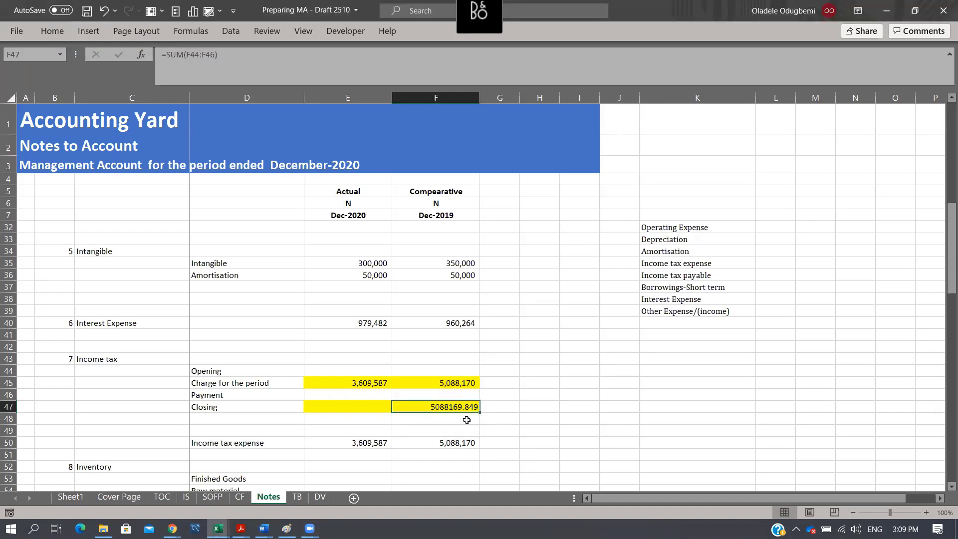
left_click(45, 31)
left_click(464, 74)
left_click(496, 74)
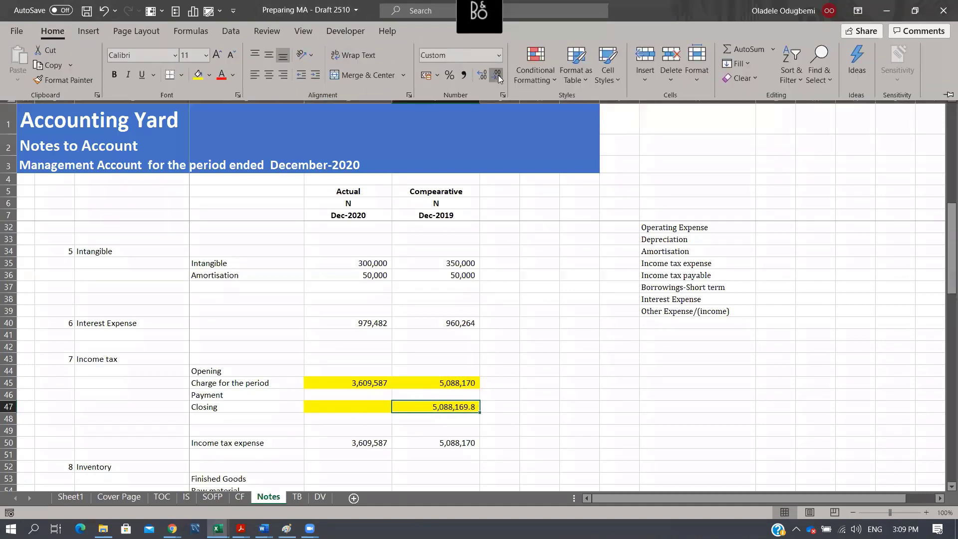
left_click(496, 74)
- Enter the actual income tax payment in E46 as the negative of the comparative closing balance, =-F47
left_click(355, 395)
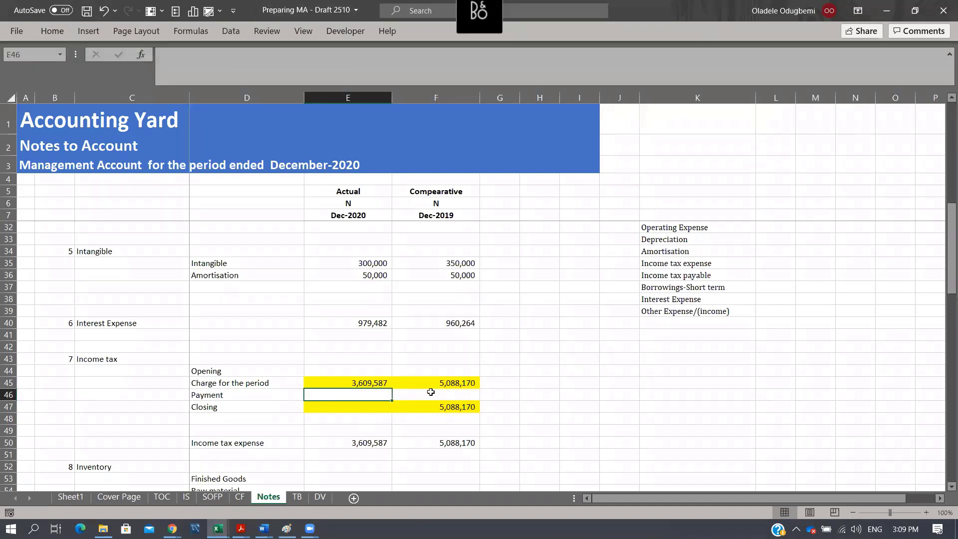
type("=-")
key("Right")
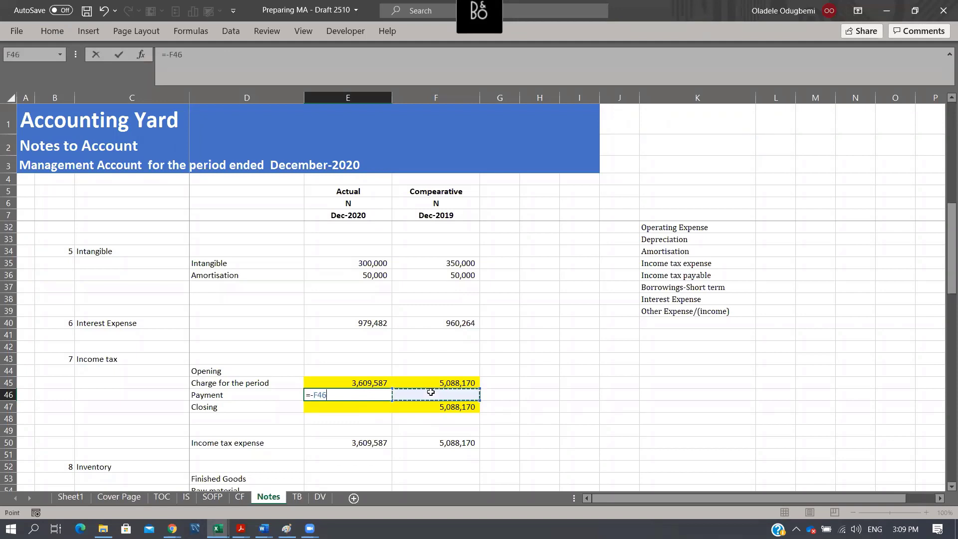
key("Right")
key("Down")
key("Left")
key("Return")
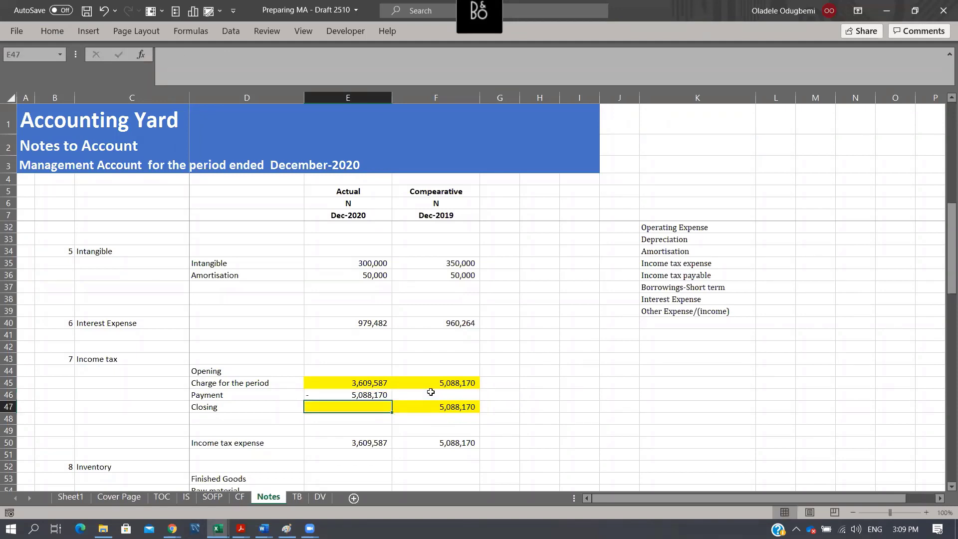
- Link the actual income tax opening balance in E44 to the comparative closing balance in F47
key("Up")
key("Up")
key("Up")
type("=")
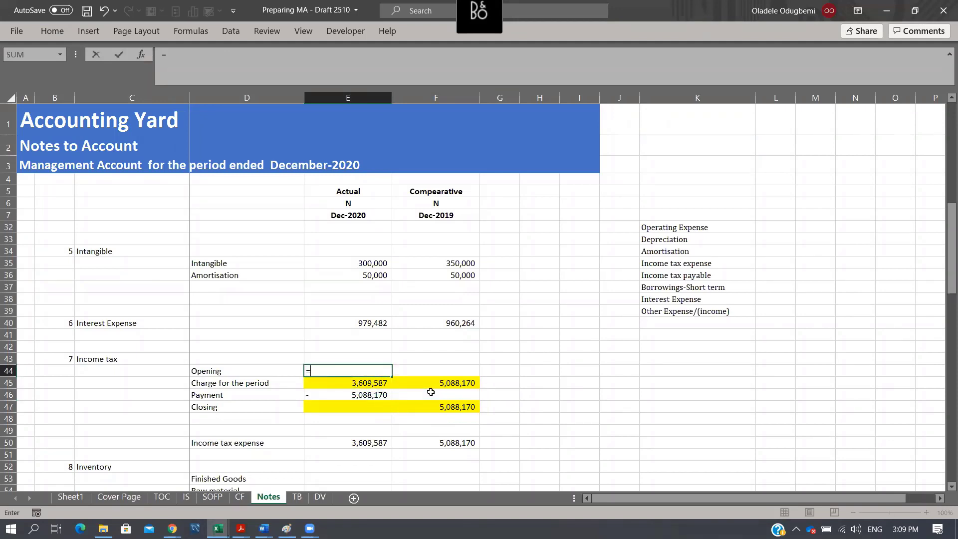
key("Right")
key("Down")
key("Down")
key("Down")
key("Return")
key("Left")
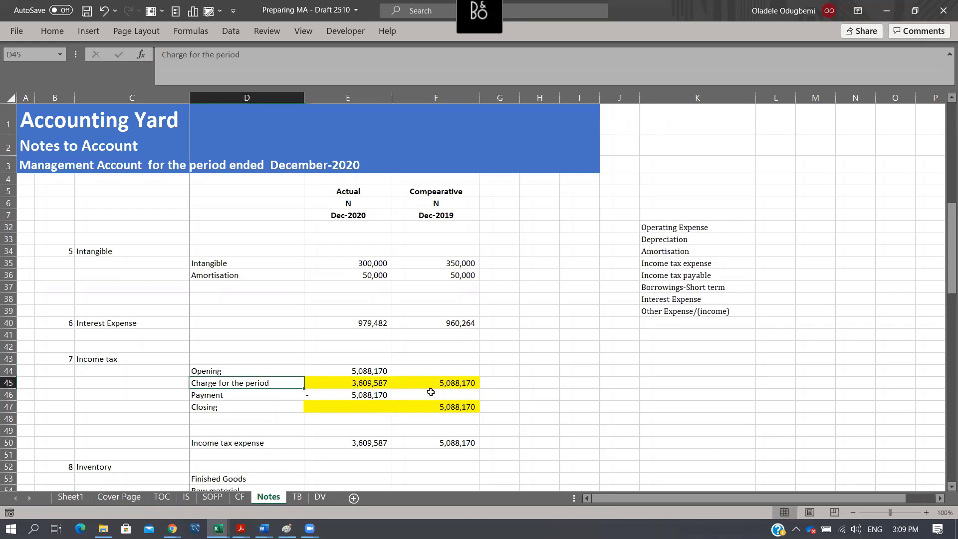
- Total the actual income tax closing balance in E47 with a SUM of E44:E46
key("Right")
key("Down")
key("Down")
key("Down")
key("Up")
key("alt+=")
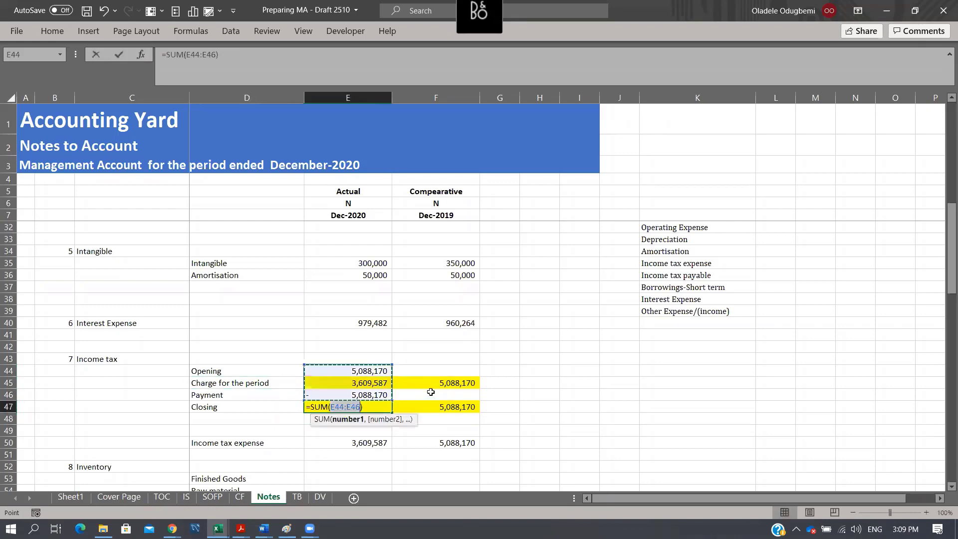
key("Return")
key("Up")
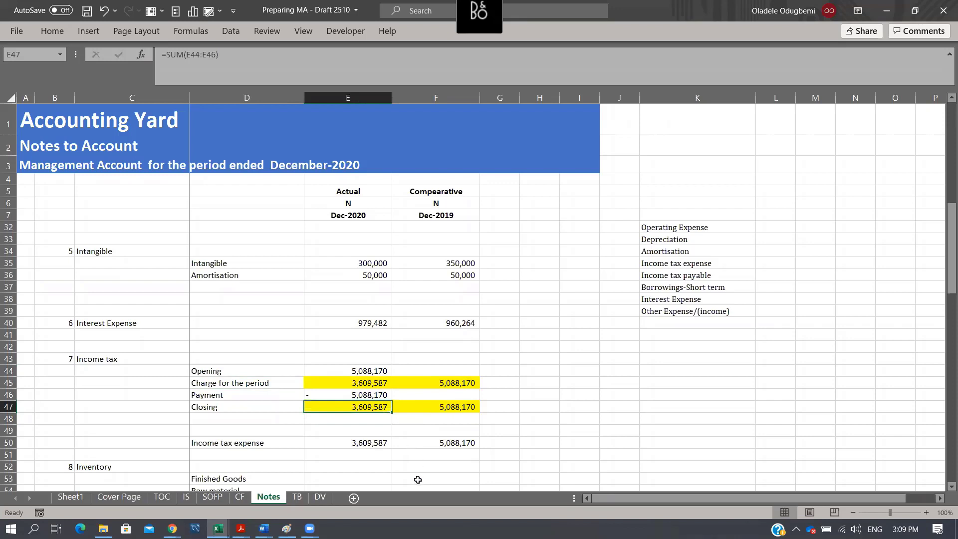
- Check the income tax expense and closing figures in the Notes against the income tax payable row on the TB sheet
left_click(386, 447)
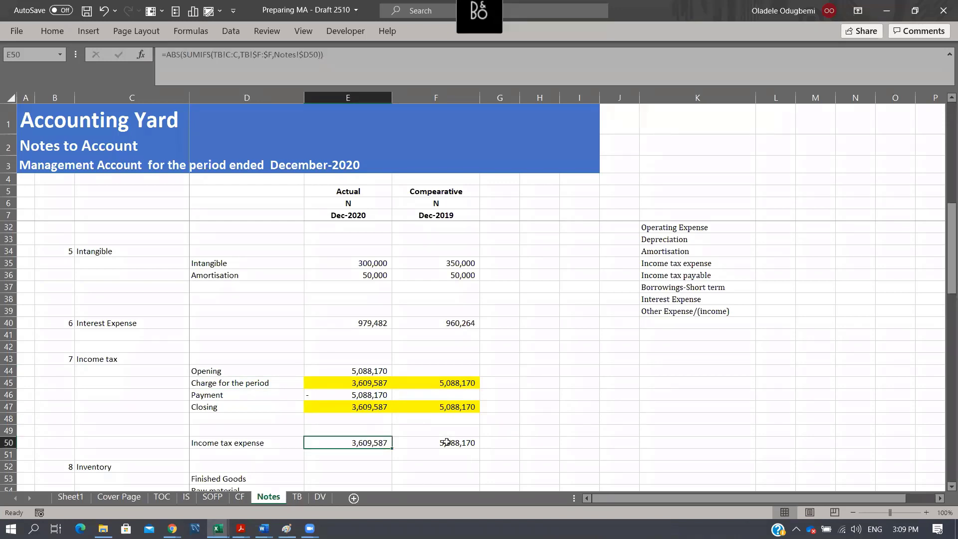
left_click(446, 442)
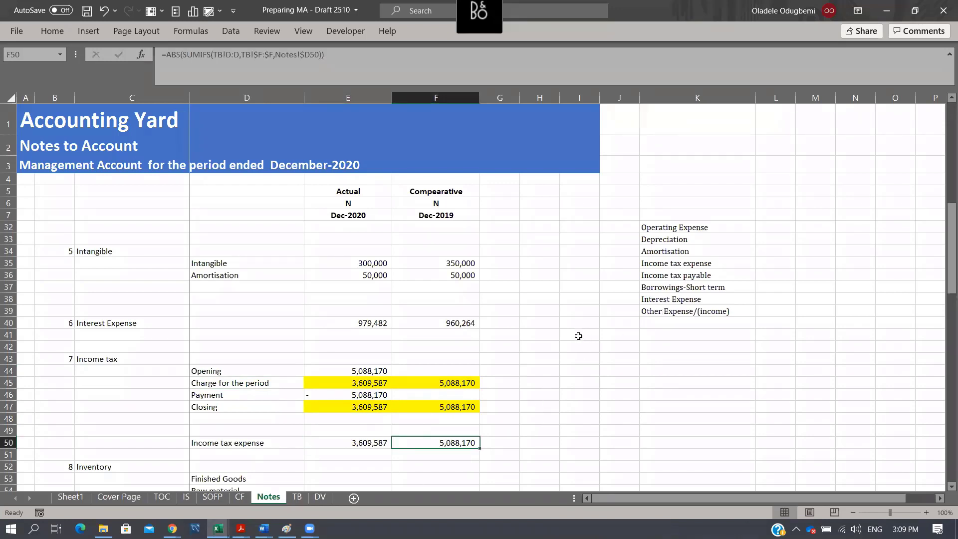
scroll(463, 360, "down", 2)
left_click(375, 360)
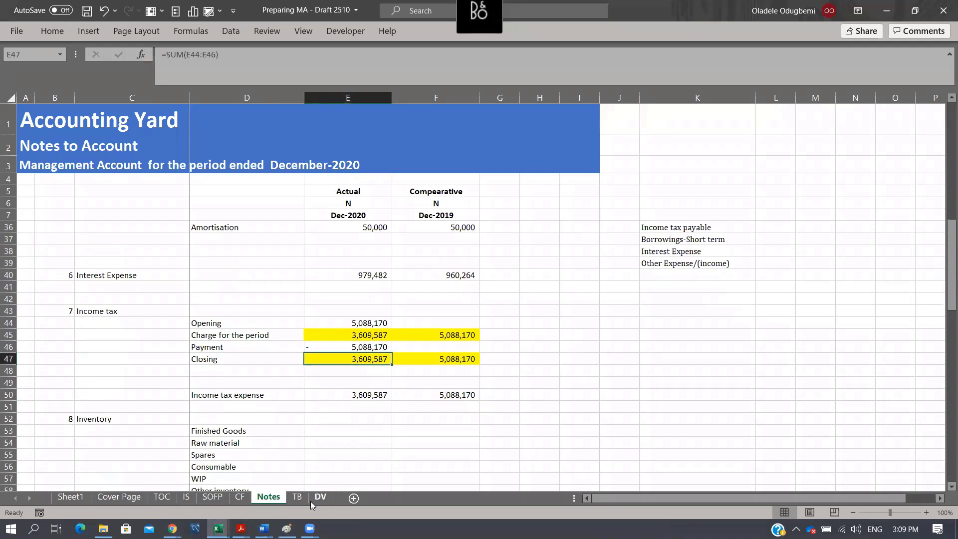
left_click(295, 497)
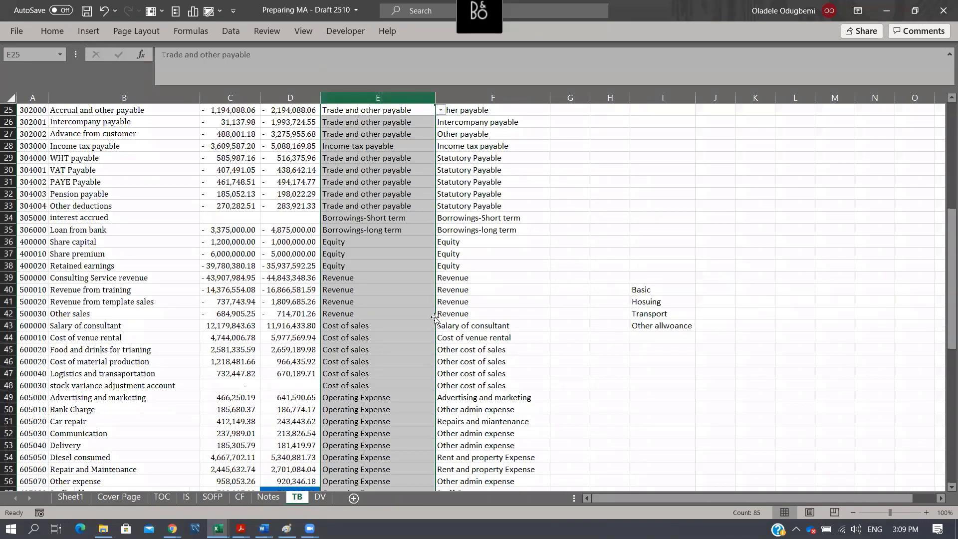
left_click_drag(235, 145, 273, 147)
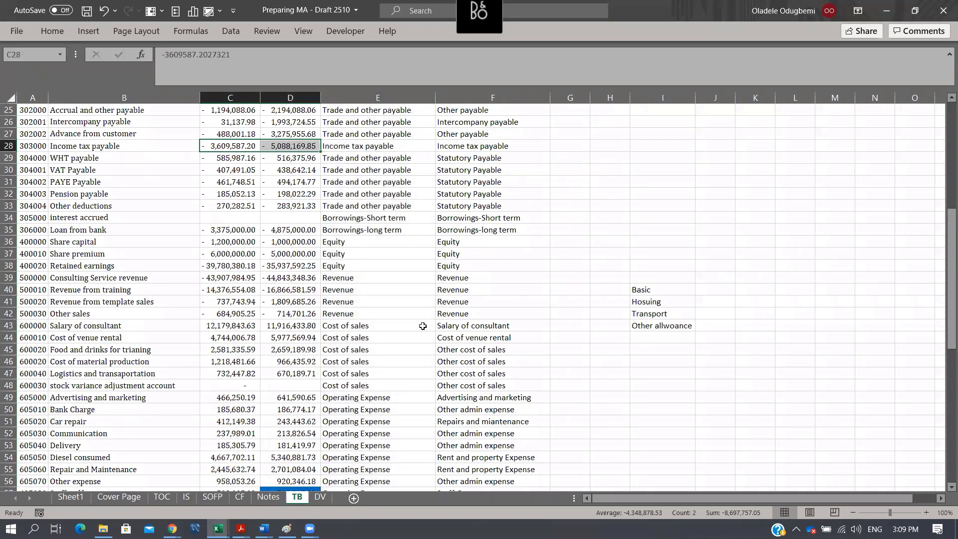
left_click(268, 497)
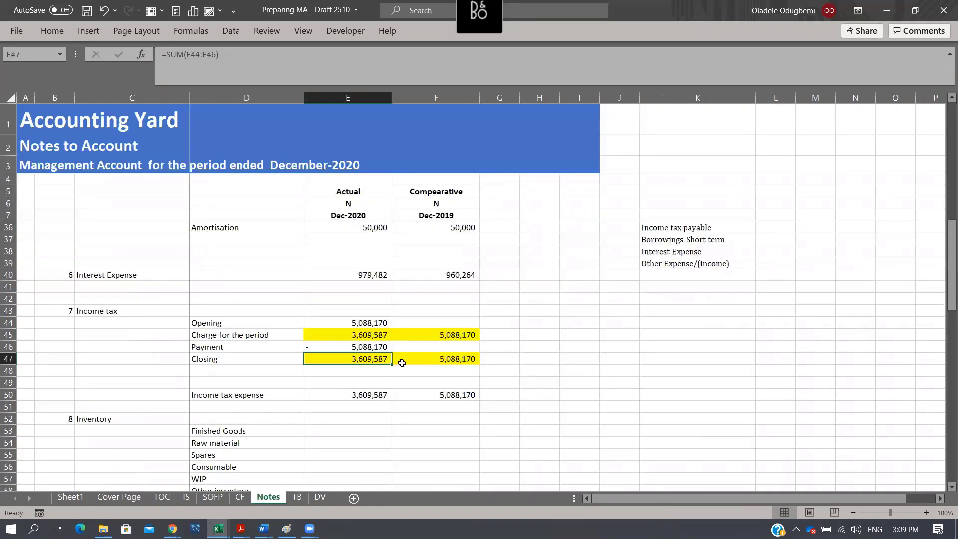
- Make the income tax closing balances in E47:F47 bold
left_click(361, 371)
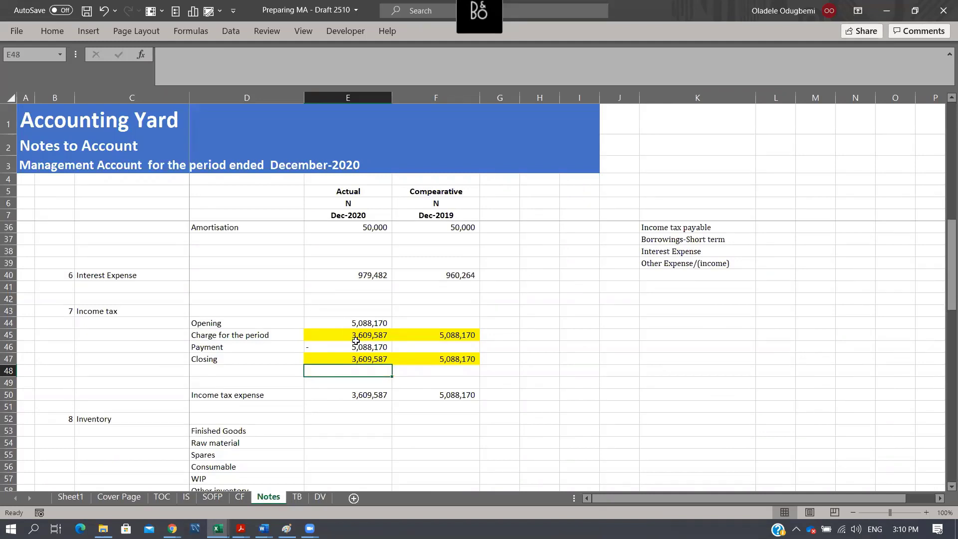
left_click_drag(351, 359, 428, 363)
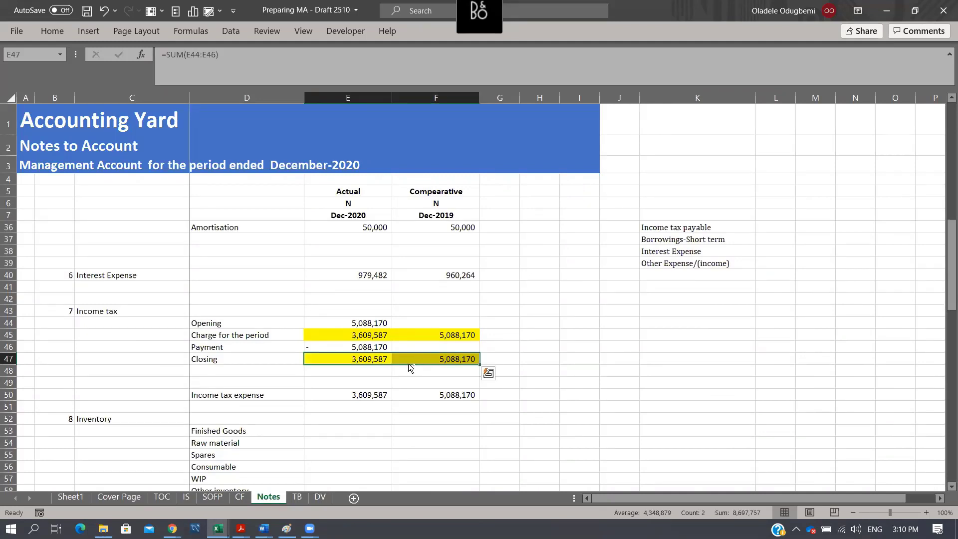
key("ctrl+b")
- Set the font colour of the inventory breakdown in D53:F58 to red
scroll(497, 325, "down", 2)
left_click(339, 382)
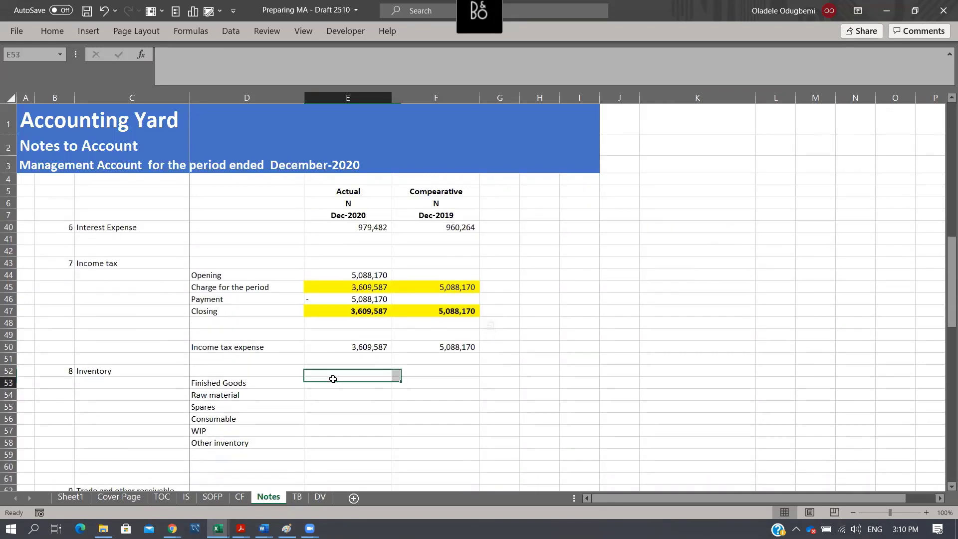
left_click_drag(218, 389, 424, 445)
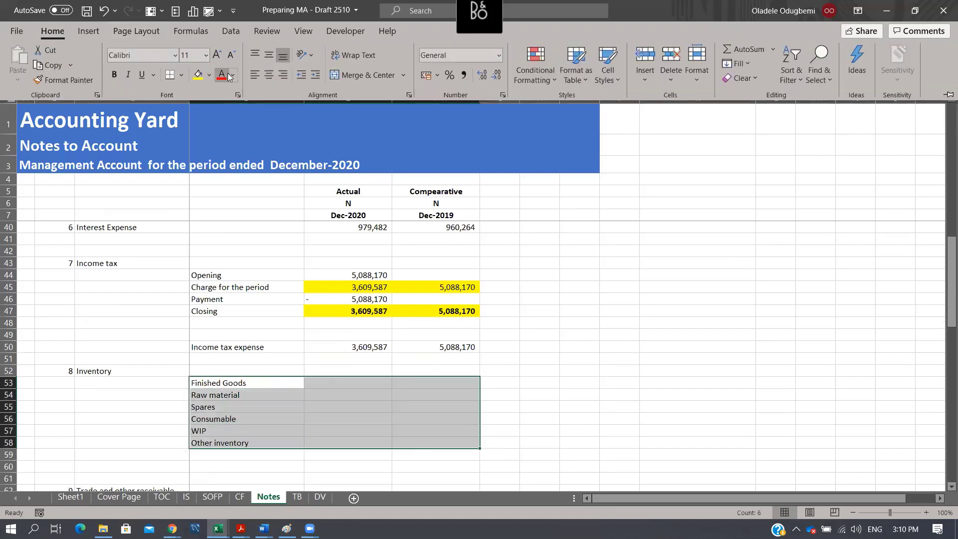
left_click(220, 79)
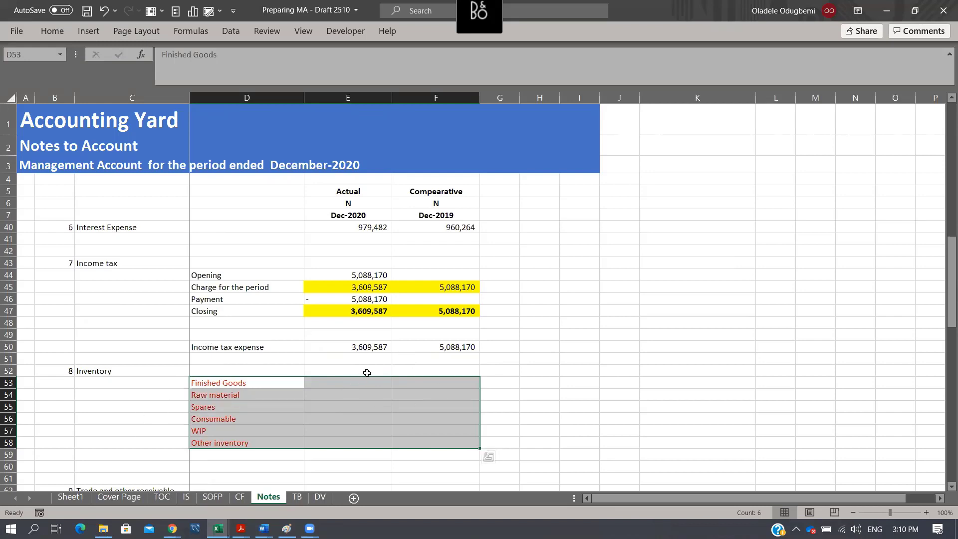
- Copy the Intangible SUMIFS formulas from E35:F35 into the trade and other receivable breakdown in E63:F65
scroll(367, 373, "down", 3)
scroll(367, 371, "up", 5)
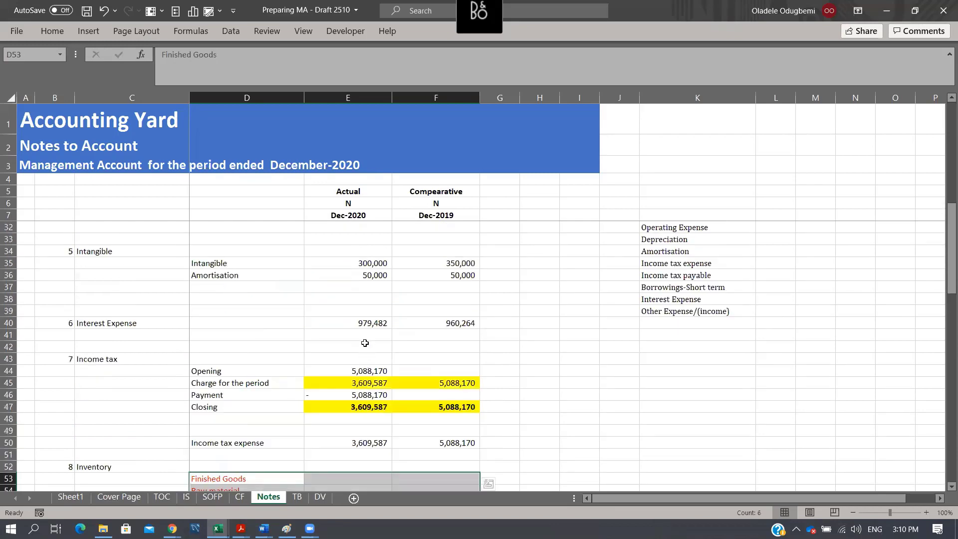
left_click_drag(363, 260, 441, 255)
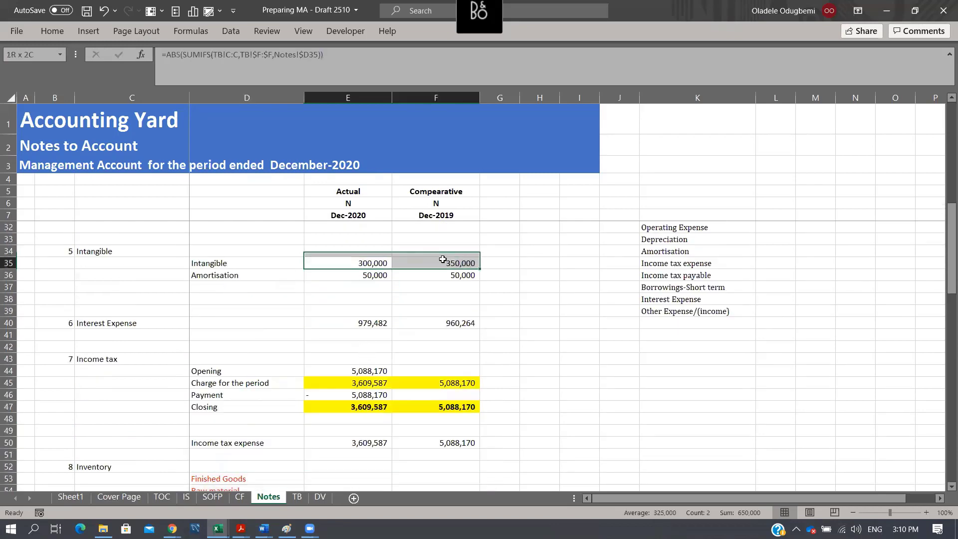
key("ctrl+c")
scroll(448, 333, "down", 8)
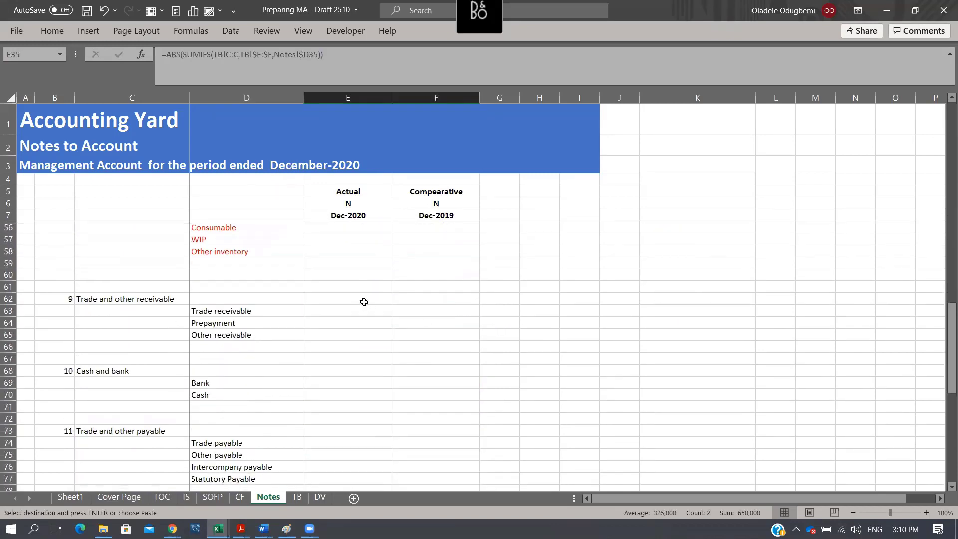
left_click_drag(358, 313, 364, 336)
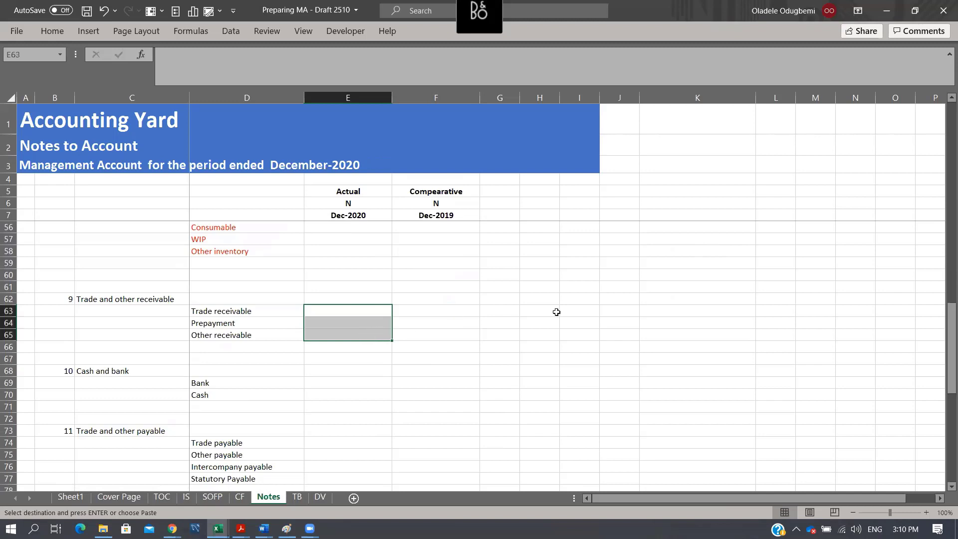
key("ctrl+v")
- Fill the cash and bank rows E69:F70 and the trade and other payable rows E74:F77 with the same copied SUMIFS formulas
left_click_drag(361, 380, 381, 392)
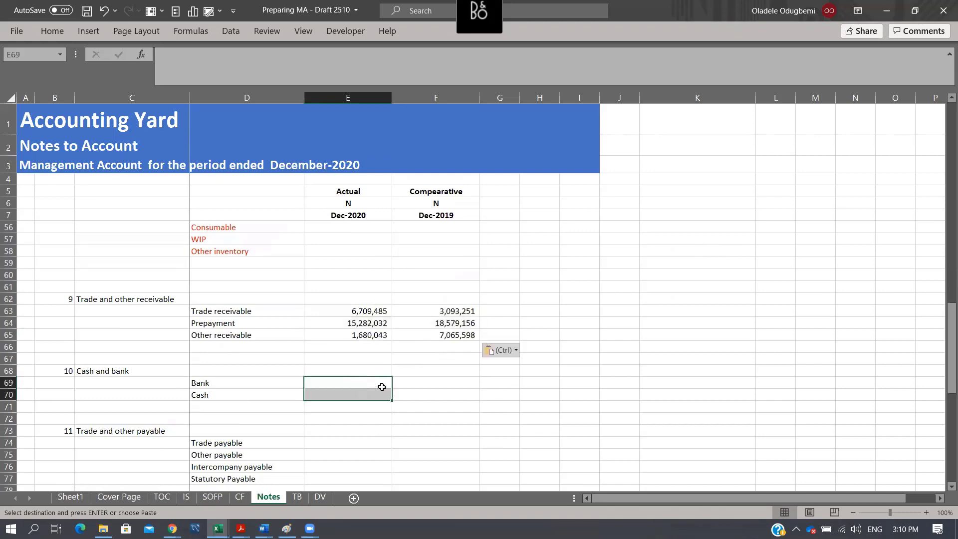
key("ctrl+v")
scroll(466, 380, "down", 3)
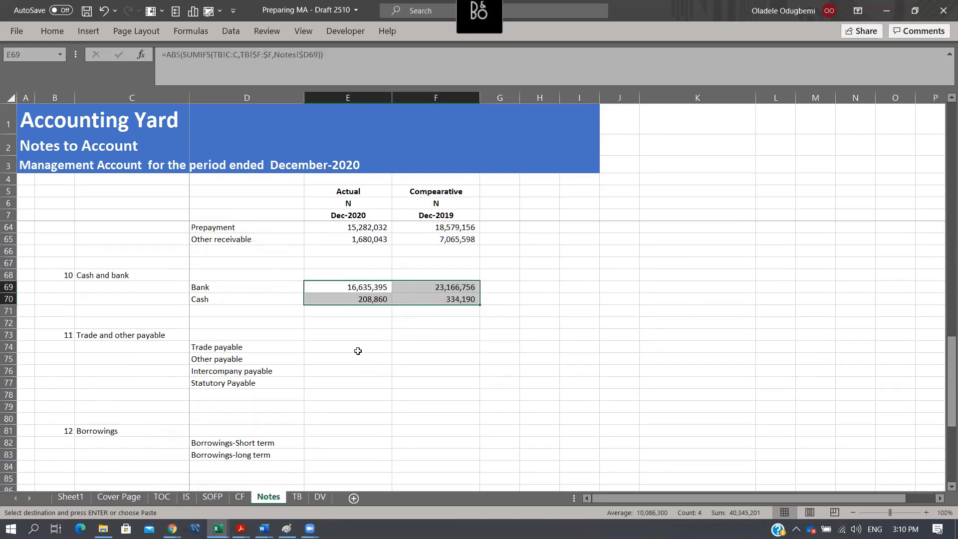
left_click_drag(357, 349, 429, 361)
key("ctrl+v")
- Fill the short-term and long-term borrowings in E82:F83 with the copied SUMIFS formulas
scroll(464, 351, "down", 3)
left_click(346, 353)
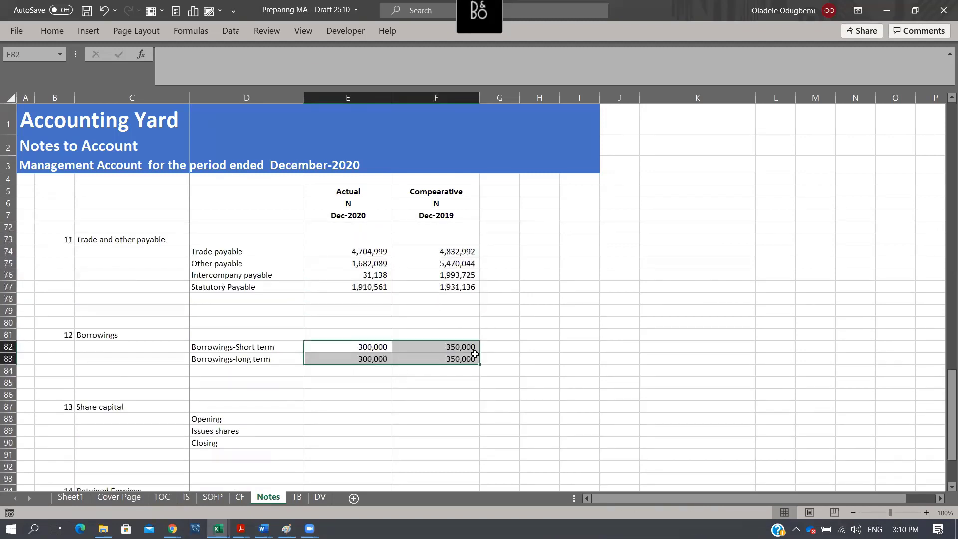
key("ctrl+v")
scroll(442, 336, "down", 1)
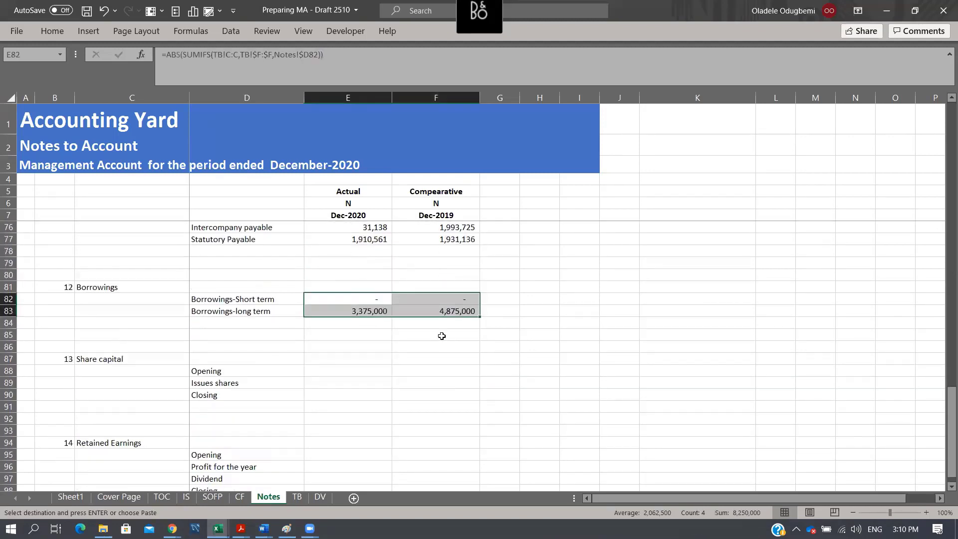
left_click(371, 297)
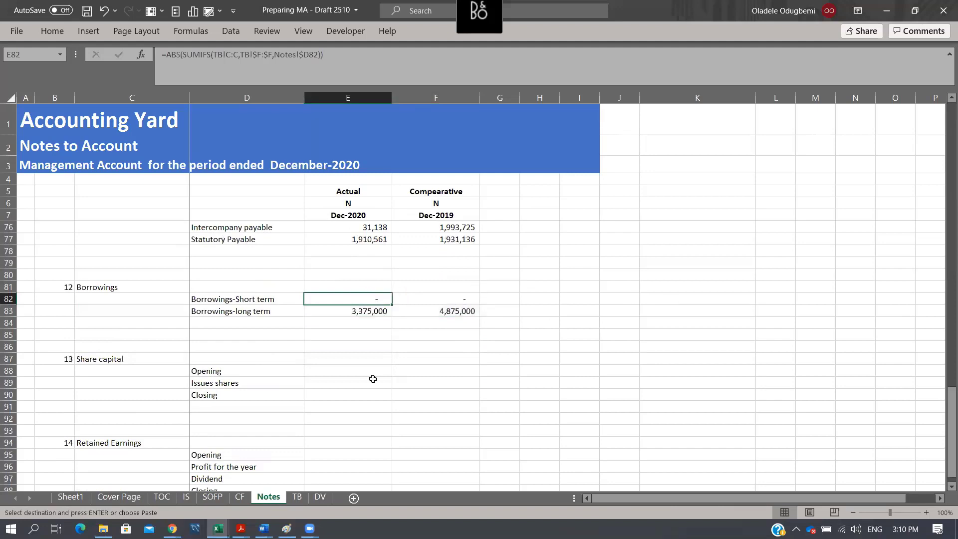
- Examine the share capital and share premium balances for both periods on the TB sheet
left_click(349, 372)
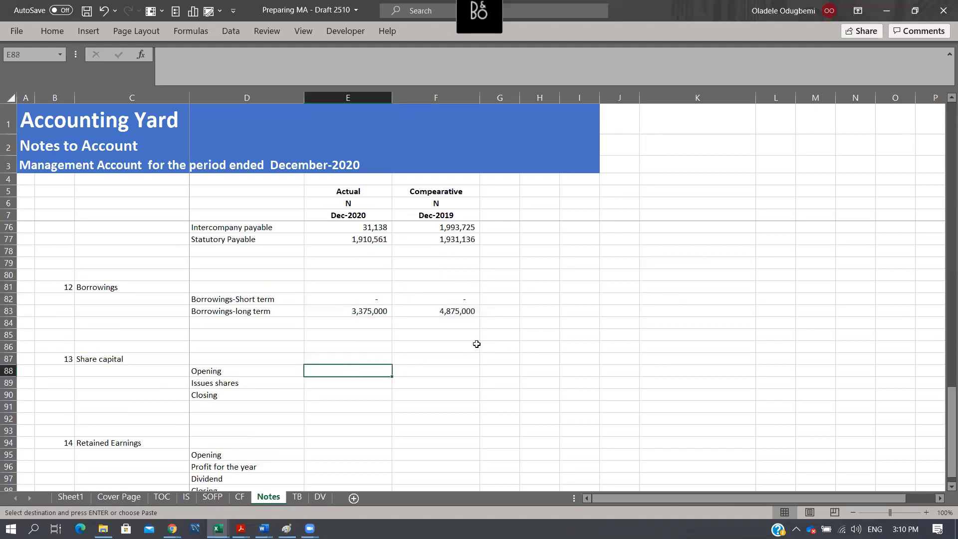
key("Right")
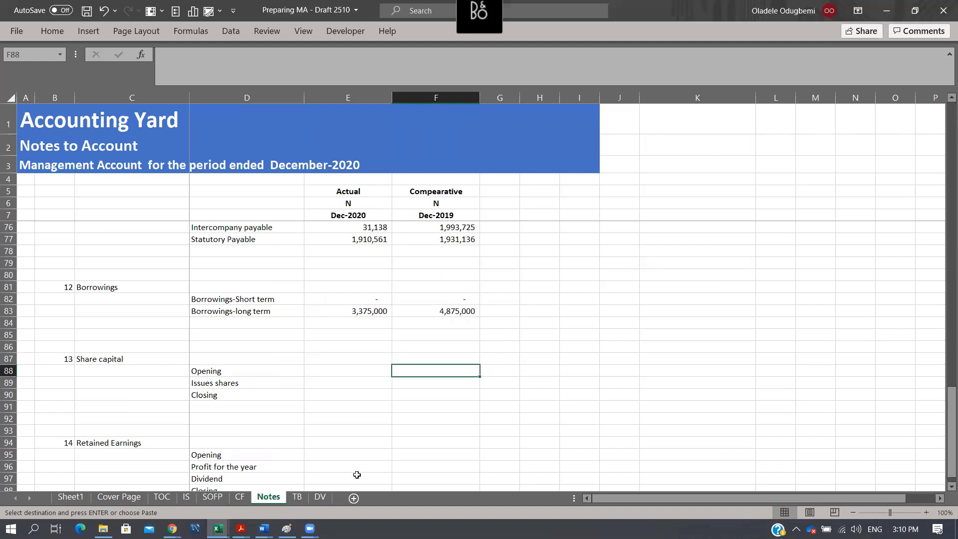
left_click(300, 499)
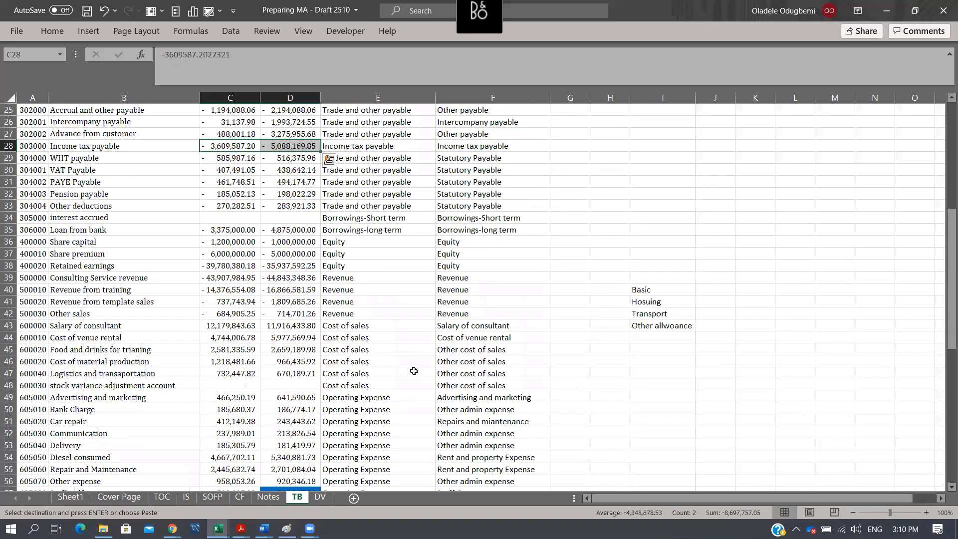
scroll(414, 371, "down", 12)
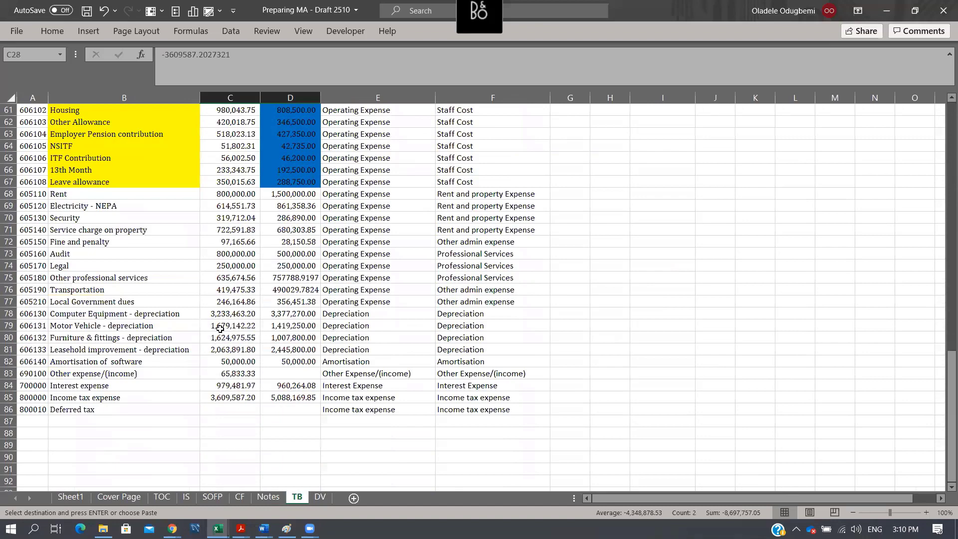
scroll(247, 334, "up", 8)
scroll(247, 333, "up", 3)
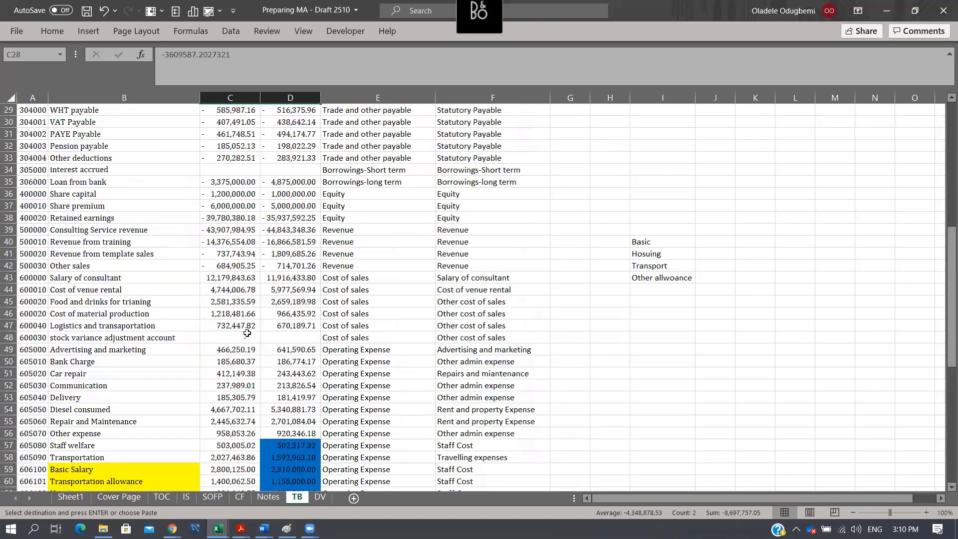
scroll(247, 334, "up", 3)
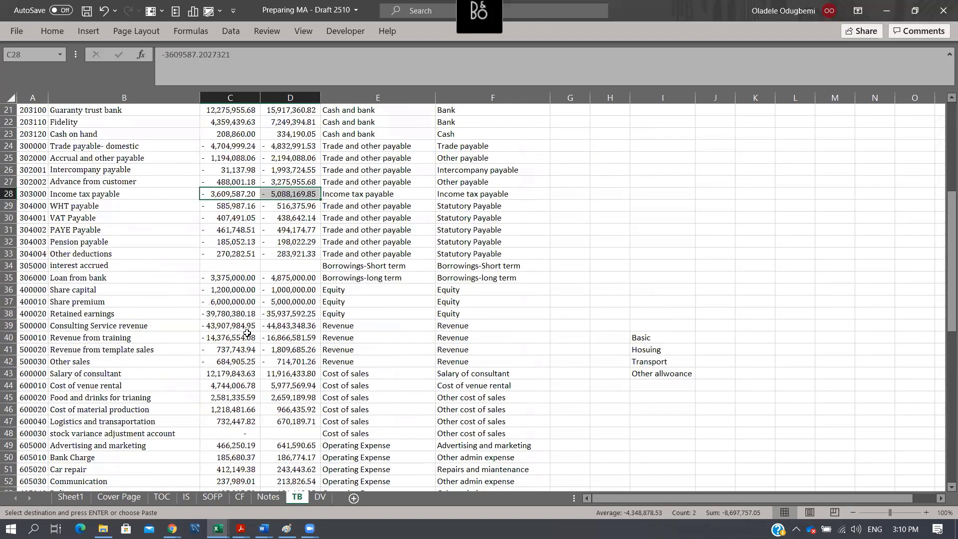
key("ctrl+v")
left_click_drag(281, 295, 282, 302)
key("ctrl+v")
left_click_drag(35, 289, 291, 304)
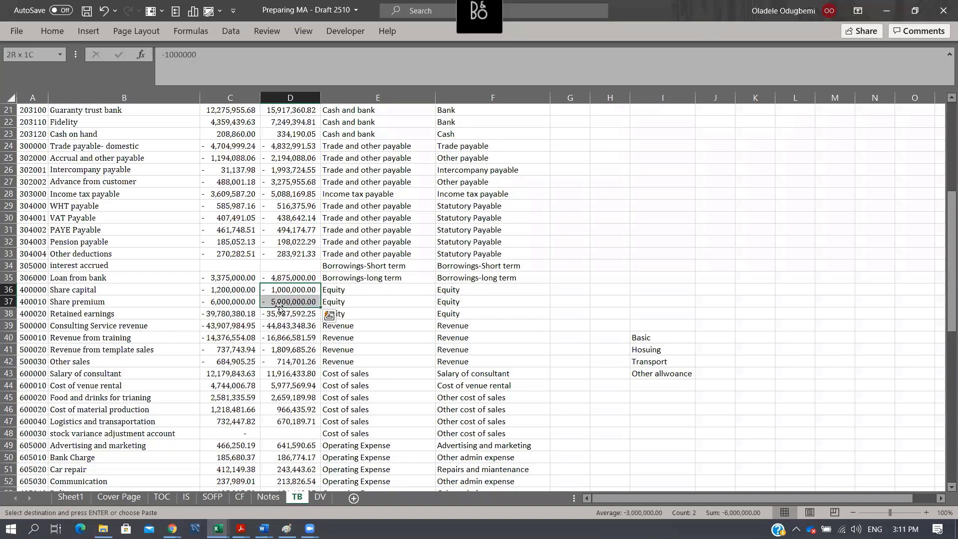
left_click_drag(223, 291, 221, 303)
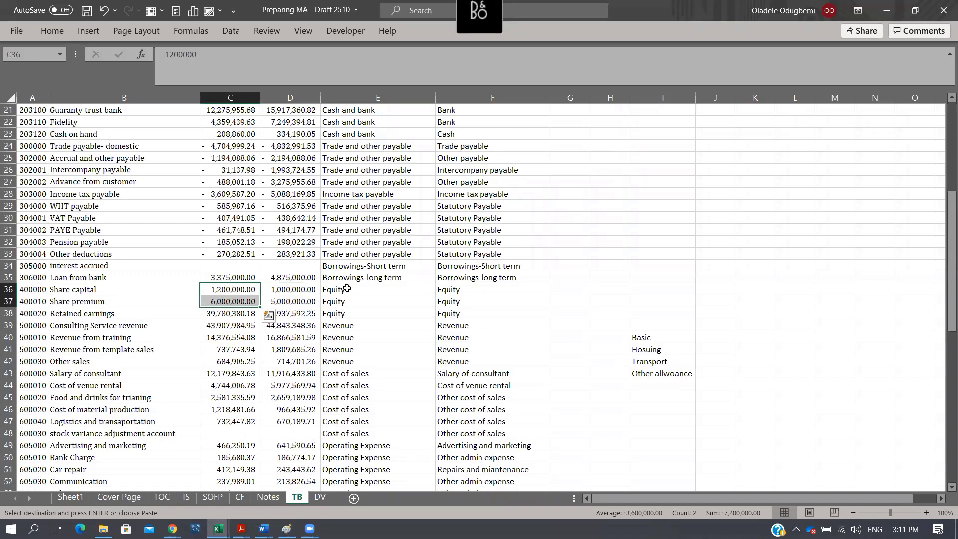
left_click_drag(302, 292, 300, 300)
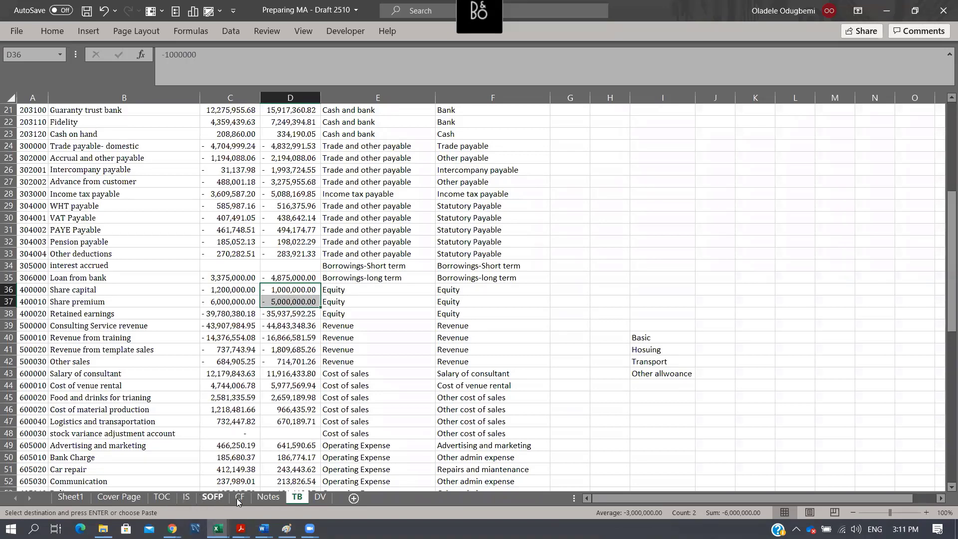
- Enter 6,000,000 as the comparative opening share capital in F88 of the Notes sheet and apply comma style
left_click(268, 497)
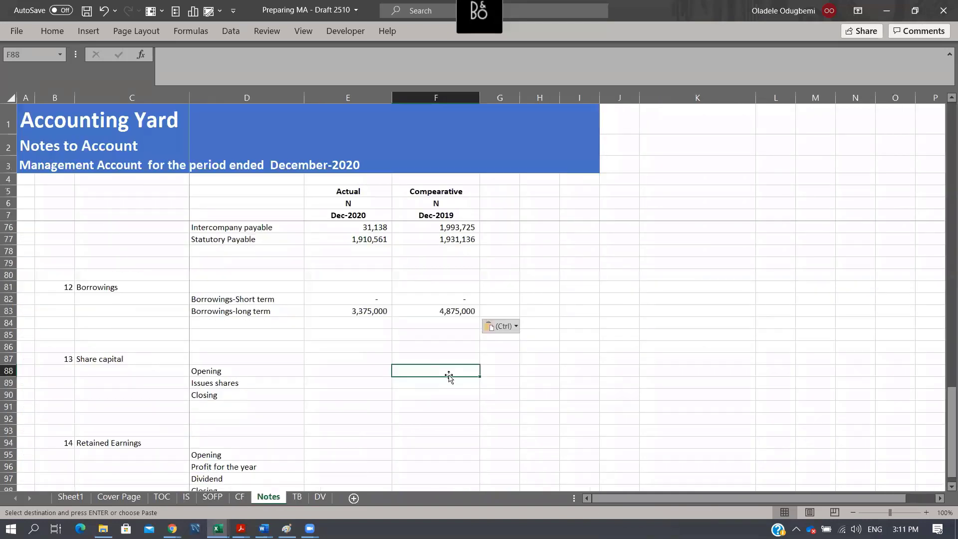
type("6.00E+06")
key("ctrl+Return")
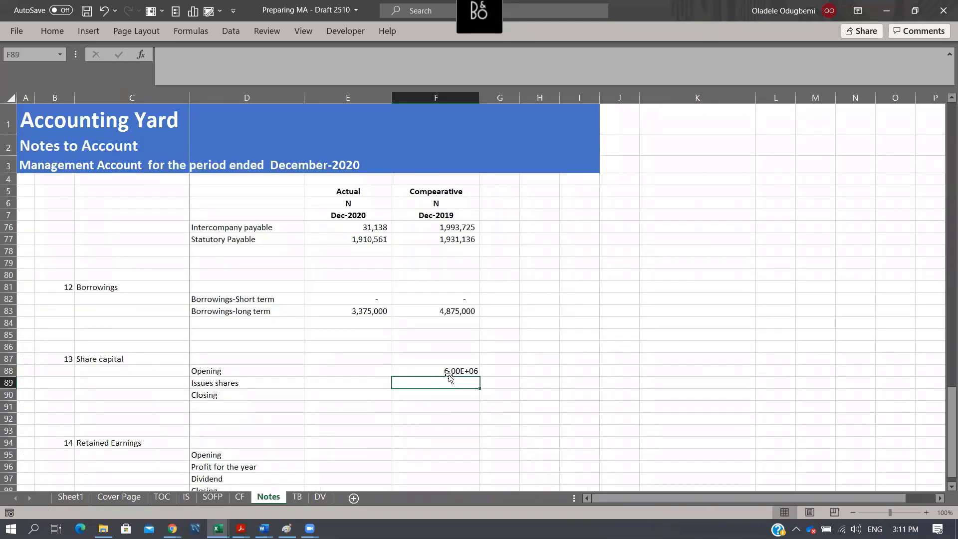
left_click(58, 25)
left_click(464, 75)
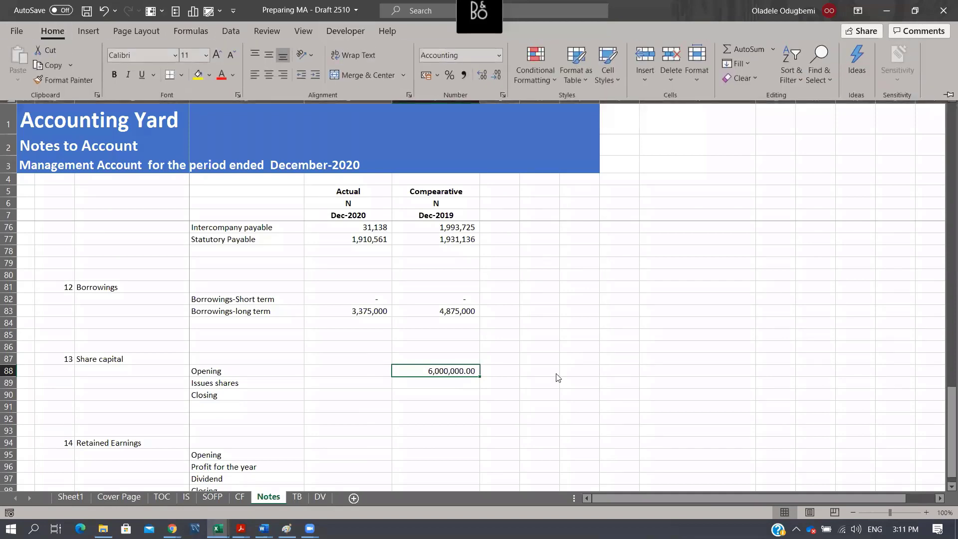
- Total the comparative closing share capital in F90 with an automatic sum
left_click(449, 383)
left_click(450, 394)
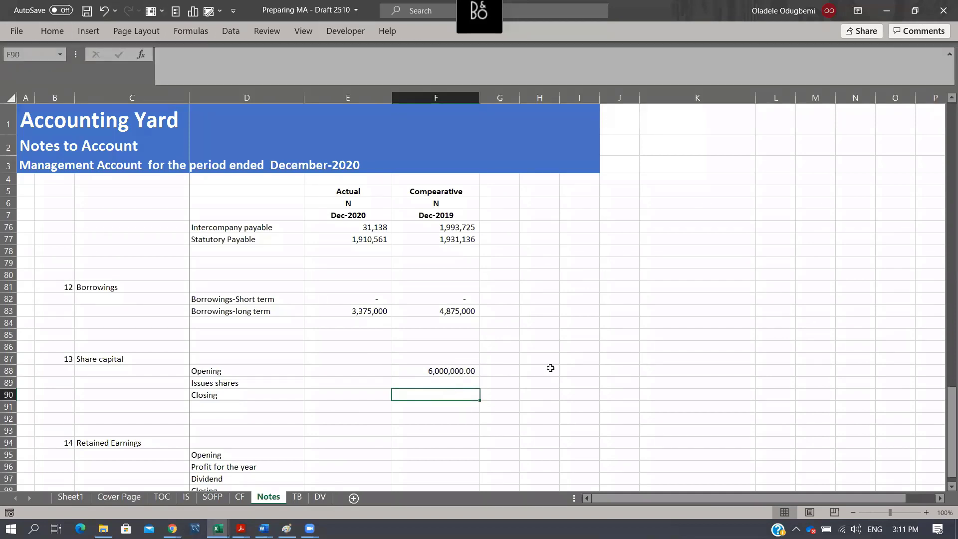
key("alt+equal")
key("ctrl+Return")
- Link the actual opening share capital in E88 to the comparative closing balance with =F90
key("Left")
key("Up")
key("Up")
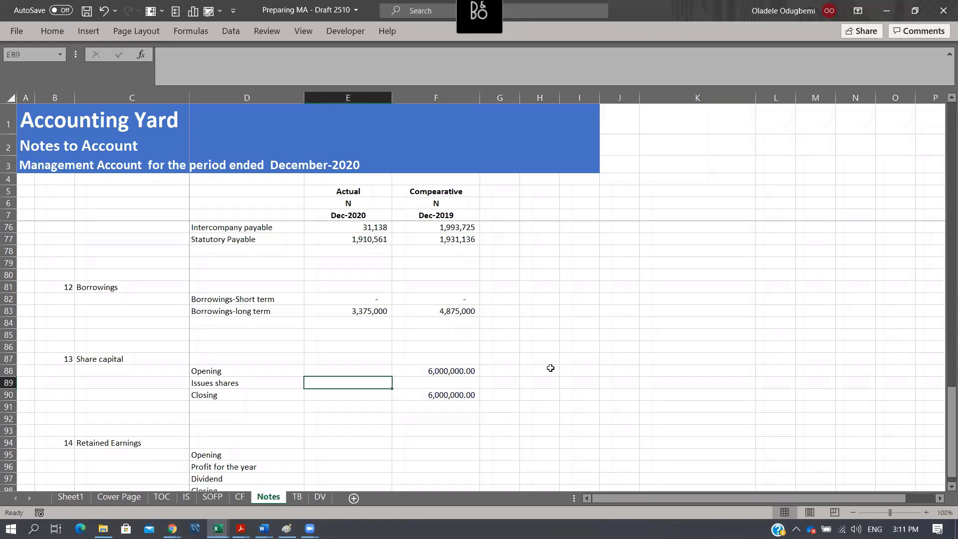
type("=")
key("Right")
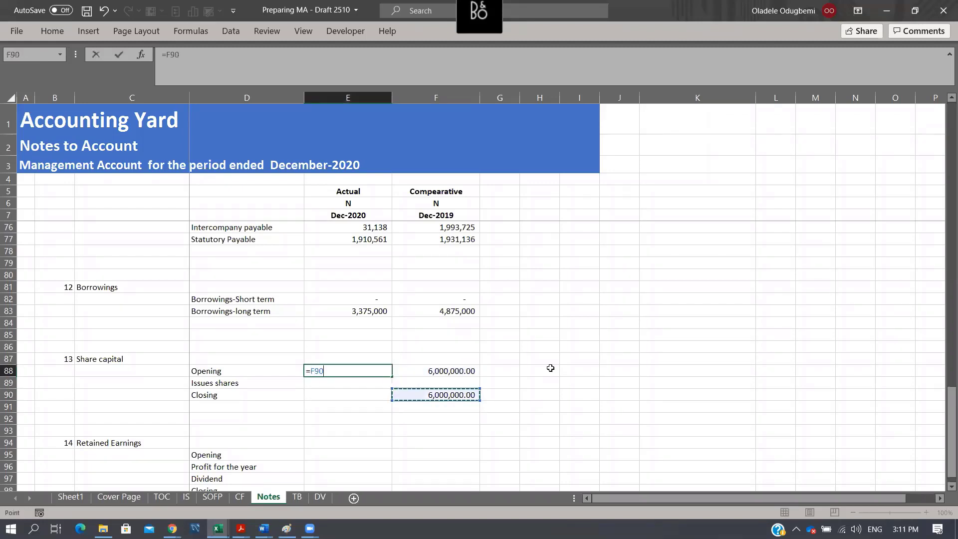
key("Return")
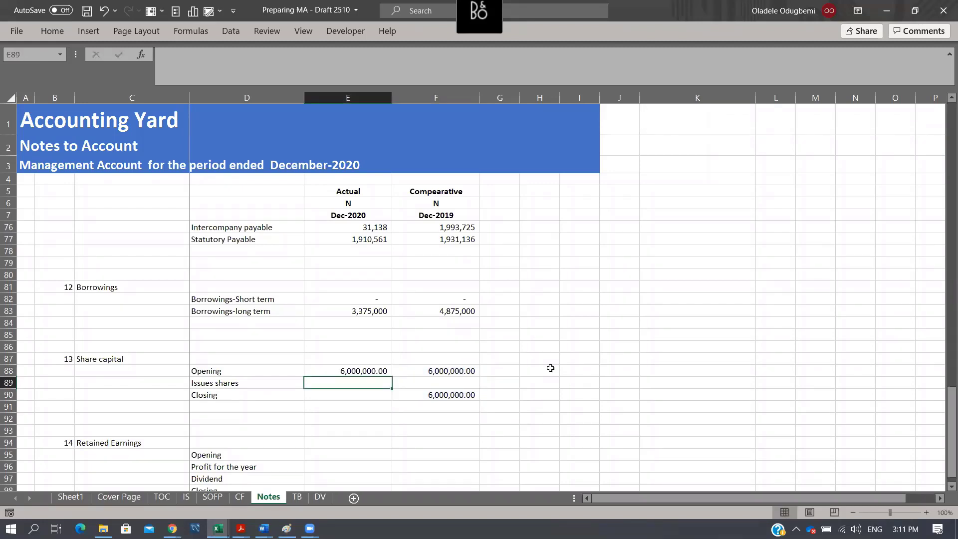
- Copy the Equity label from K29 into D92 below the share capital note, checking the equity classifications on the TB sheet
left_click(134, 335)
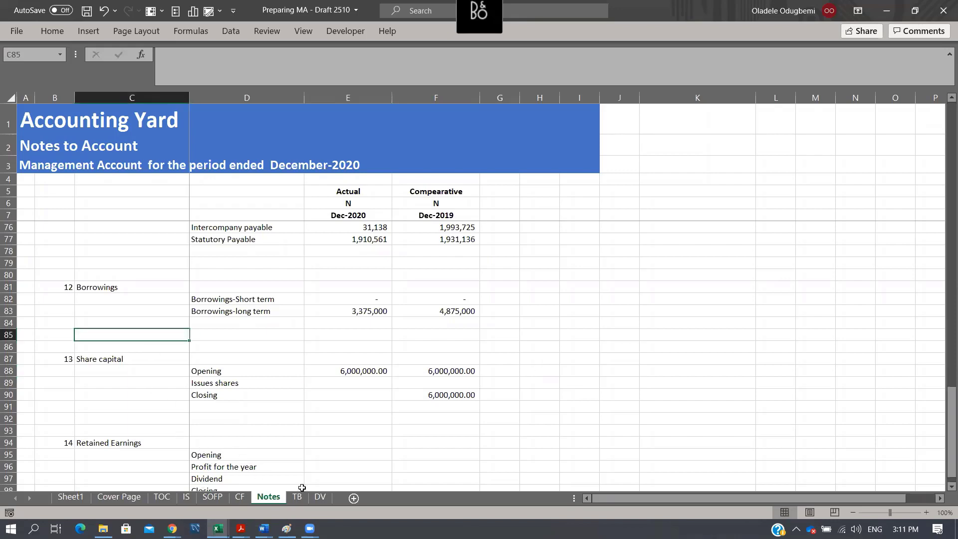
scroll(649, 336, "up", 19)
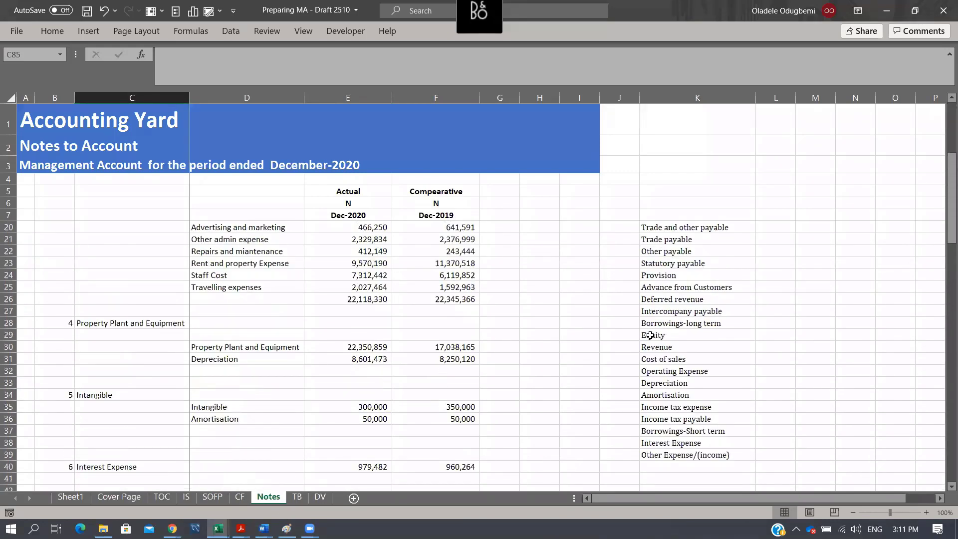
left_click(682, 335)
key("ctrl+c")
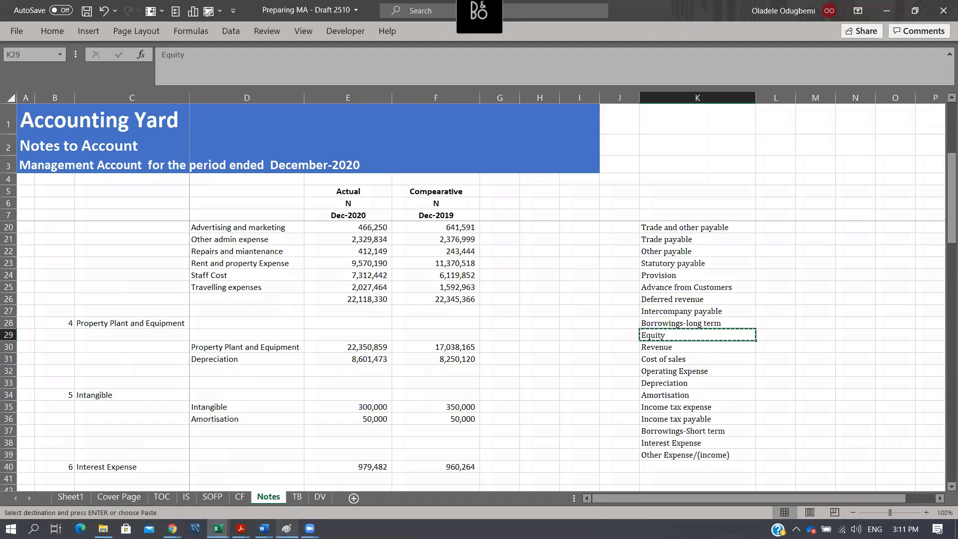
left_click(298, 497)
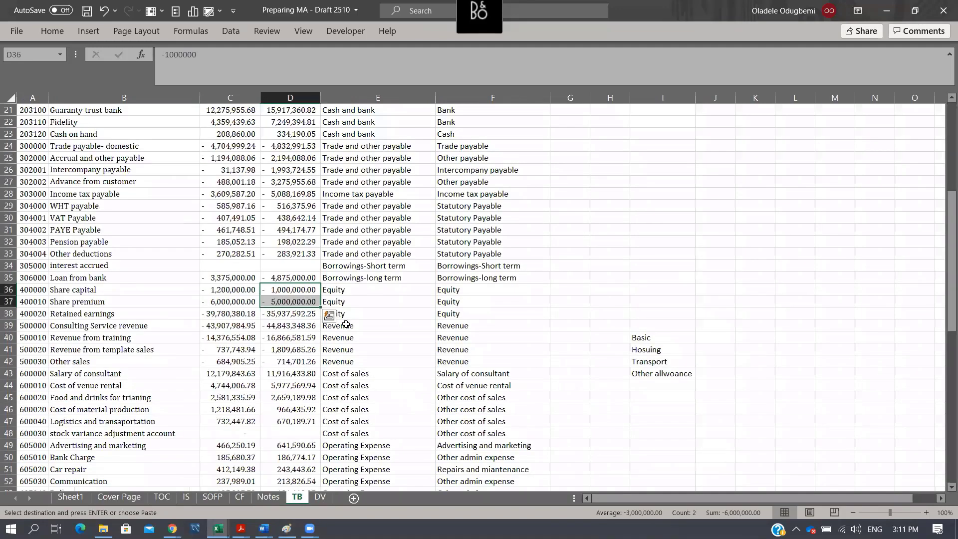
scroll(413, 334, "down", 3)
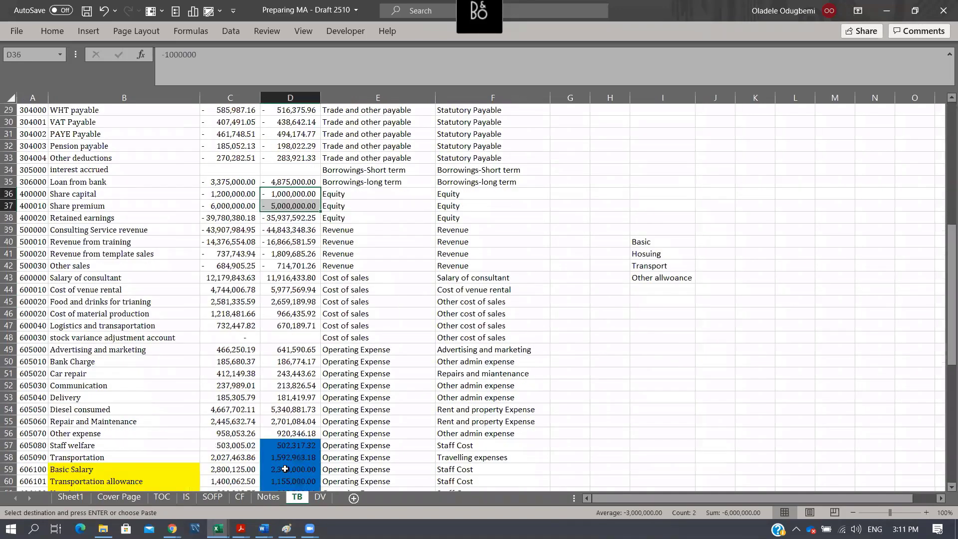
left_click(269, 498)
scroll(275, 442, "down", 8)
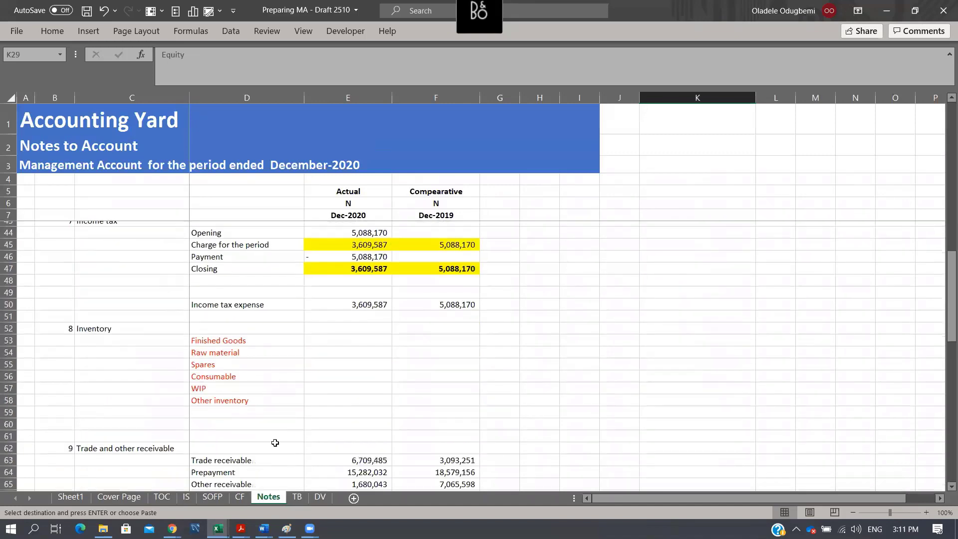
scroll(254, 330, "down", 12)
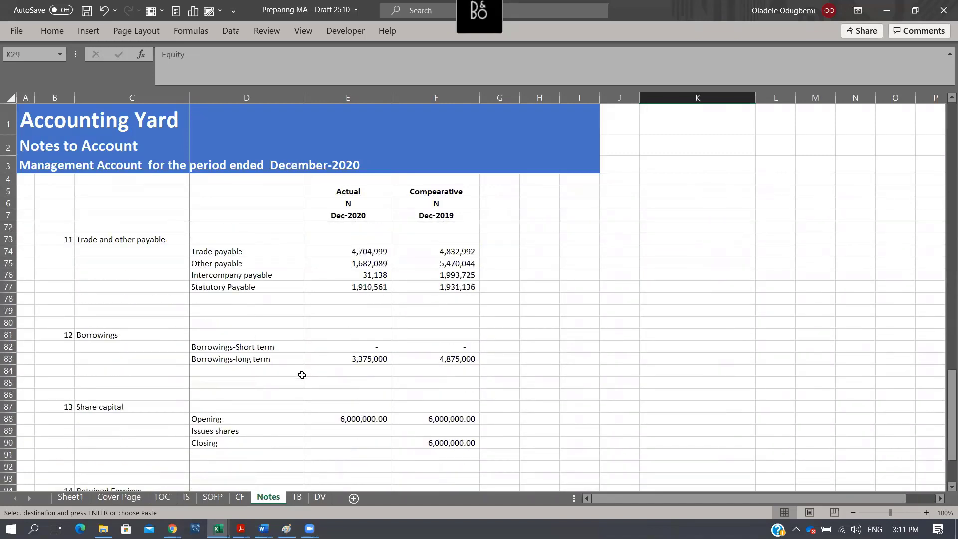
left_click(252, 371)
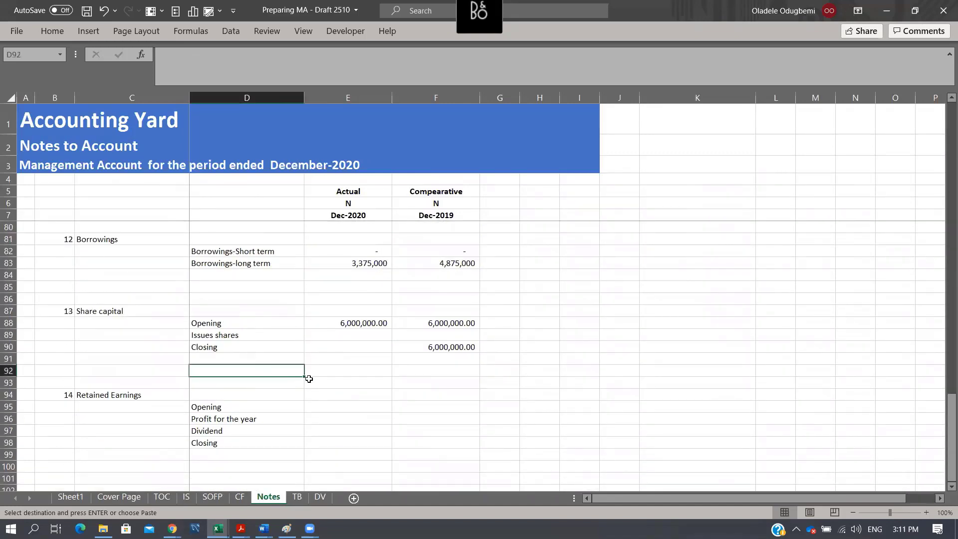
key("ctrl+v")
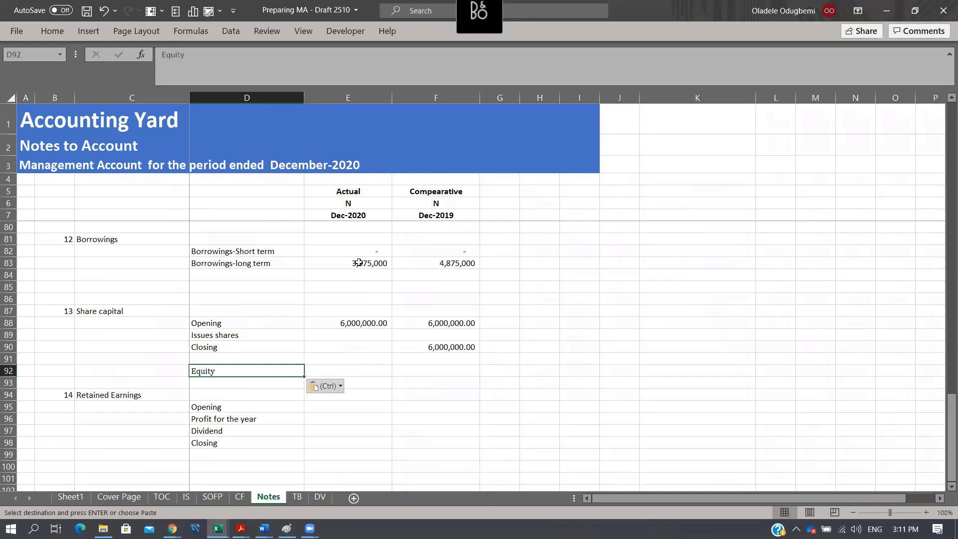
- Copy the long-term borrowings formulas from E83:F83 into E92:F92 for the Equity row on the Notes sheet
left_click_drag(359, 263, 428, 260)
key("ctrl+c")
left_click(349, 374)
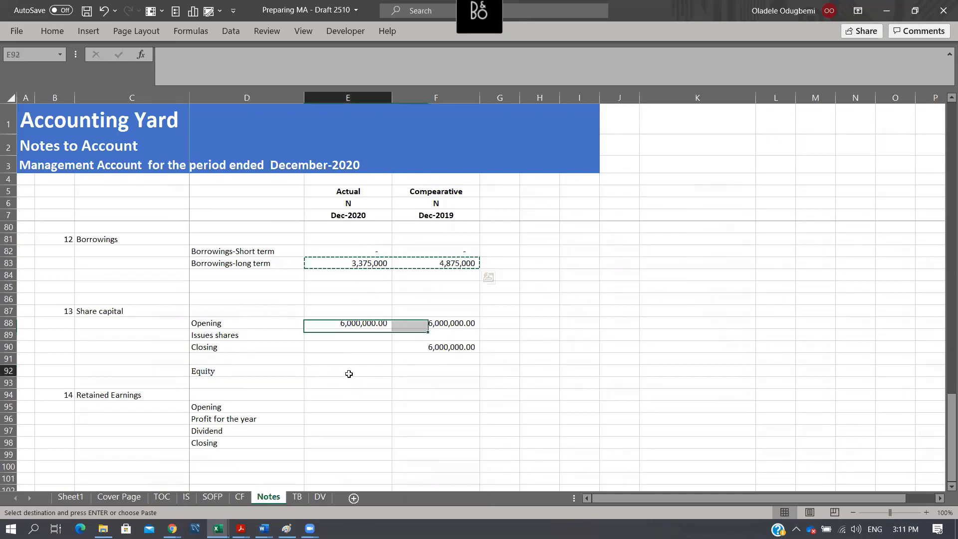
key("ctrl+v")
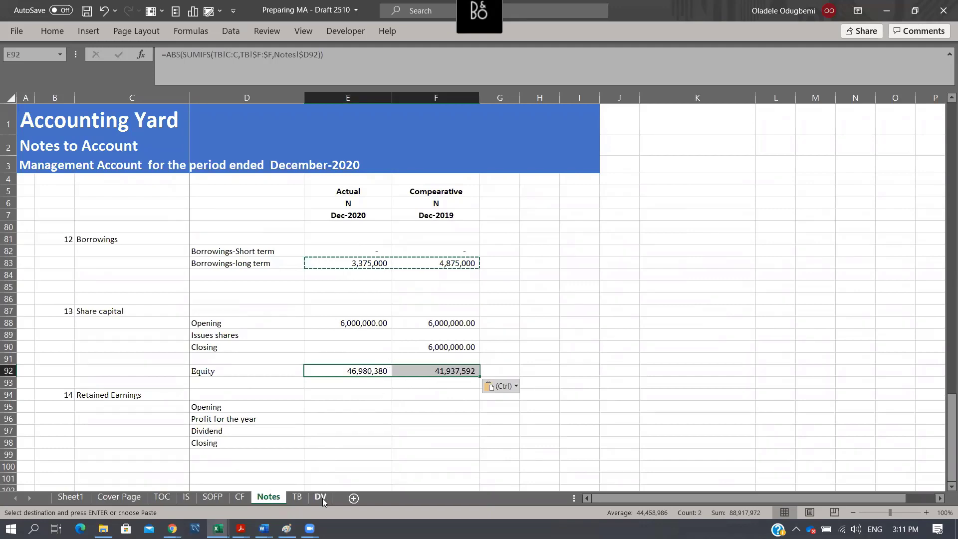
- On the TB sheet, reclassify the Retained earnings account in F38 as Retained Earnings and copy that cell
left_click(297, 497)
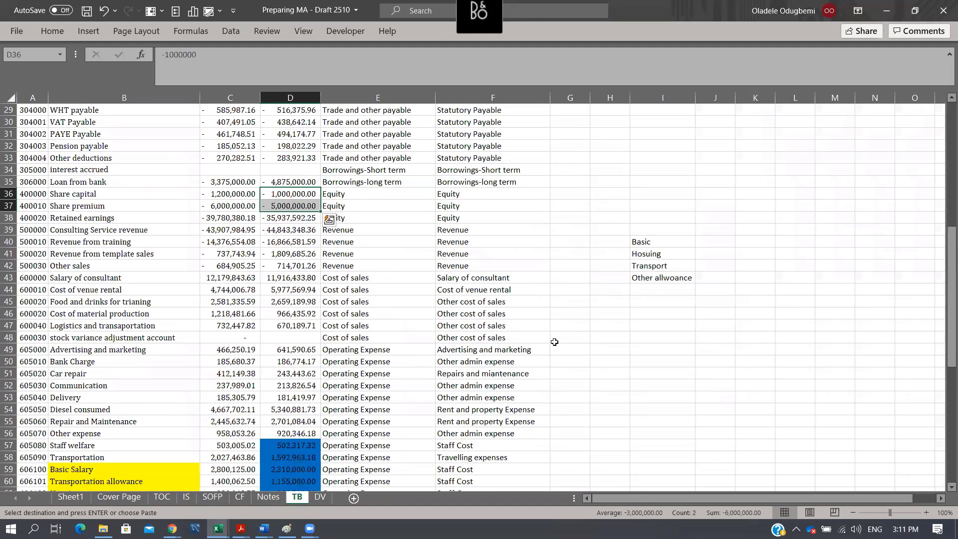
left_click(345, 220)
left_click(465, 220)
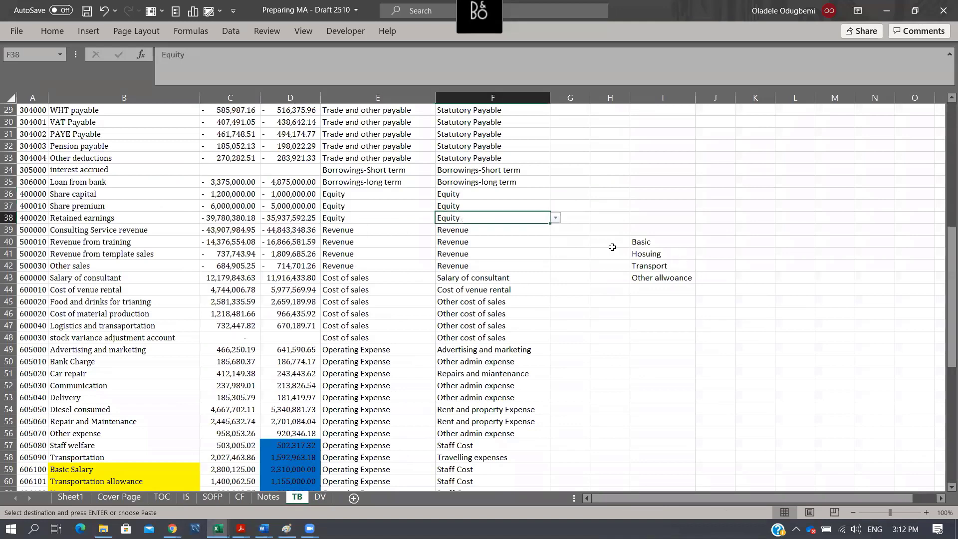
left_click(613, 221)
key("Left")
key("Left")
key("Delete")
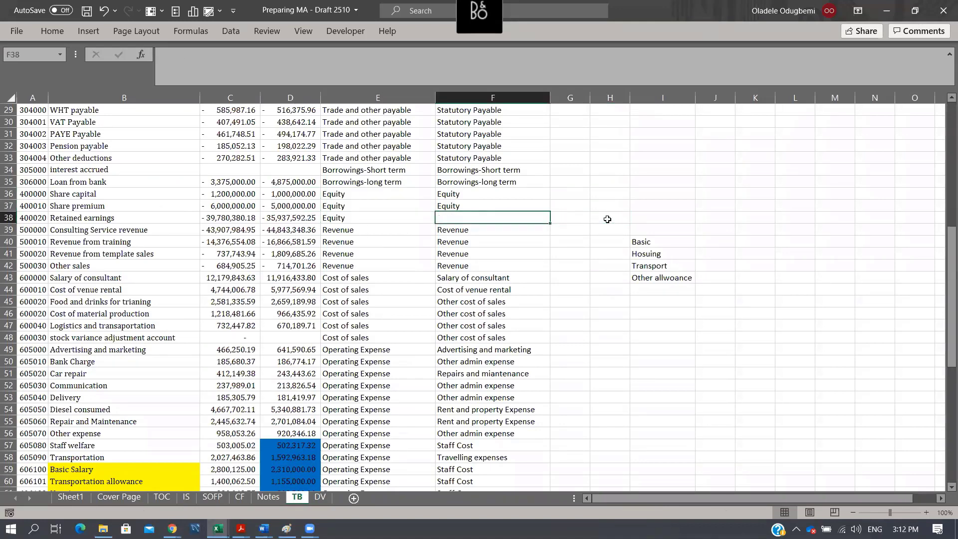
type("Retain")
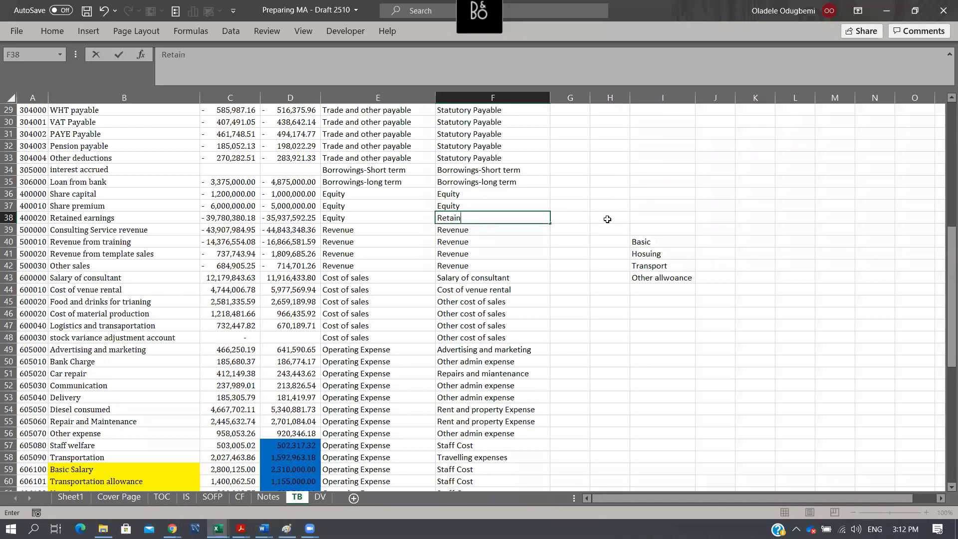
type("ed Earnigns")
type("ng")
type("s")
key("ctrl+Return")
key("ctrl+c")
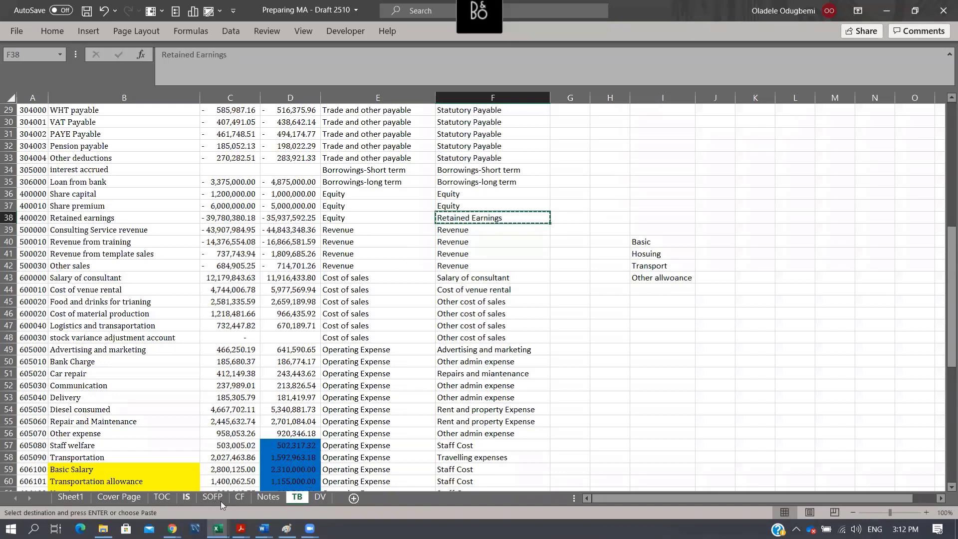
- On the Notes sheet, enter 1200000 as actual issued shares in E89 and total the closing share capital in E90 with =SUM(E88:E89)
left_click(282, 497)
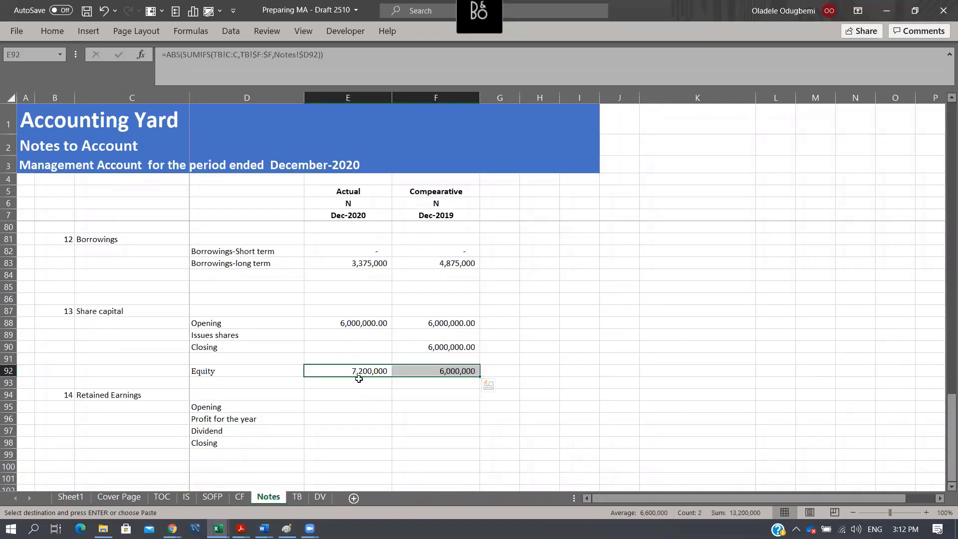
left_click(360, 340)
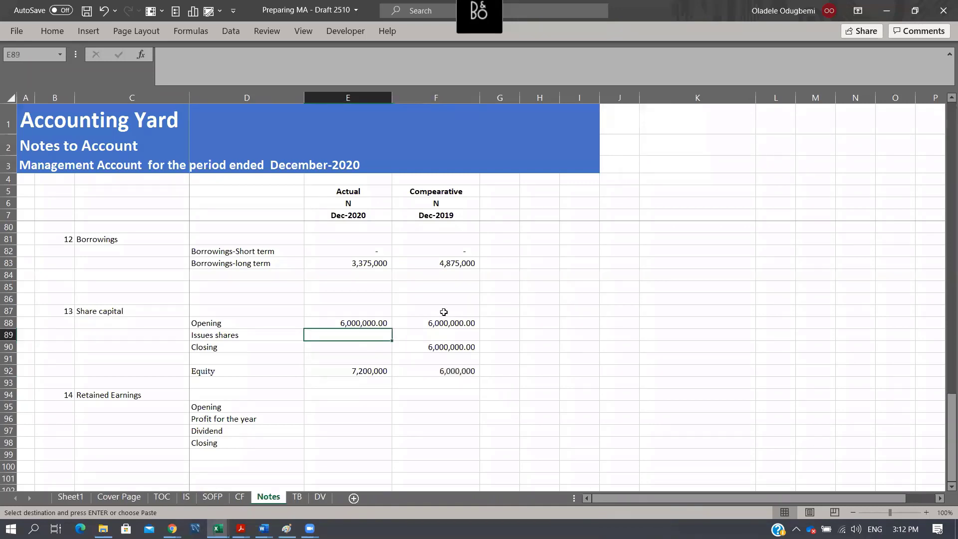
type("12")
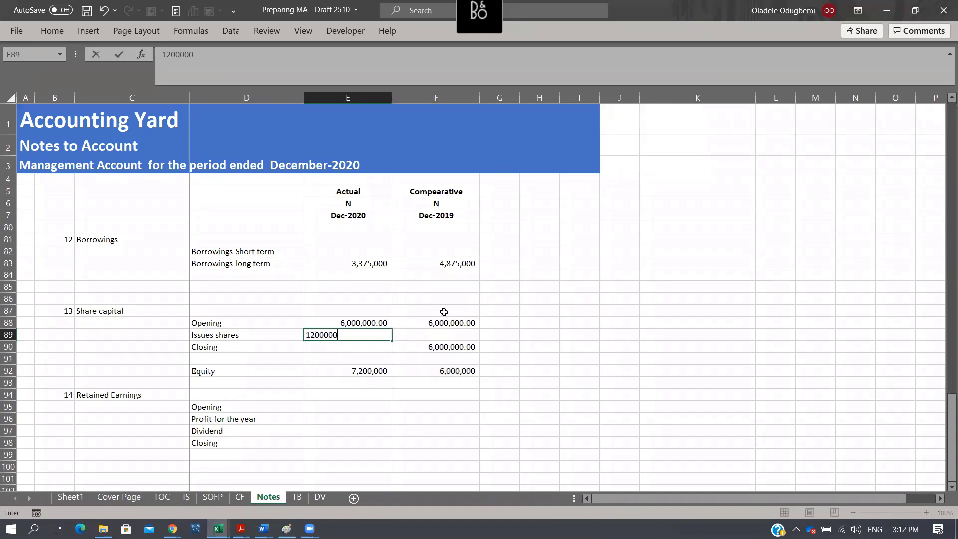
type("00000")
key("Return")
key("alt+equal")
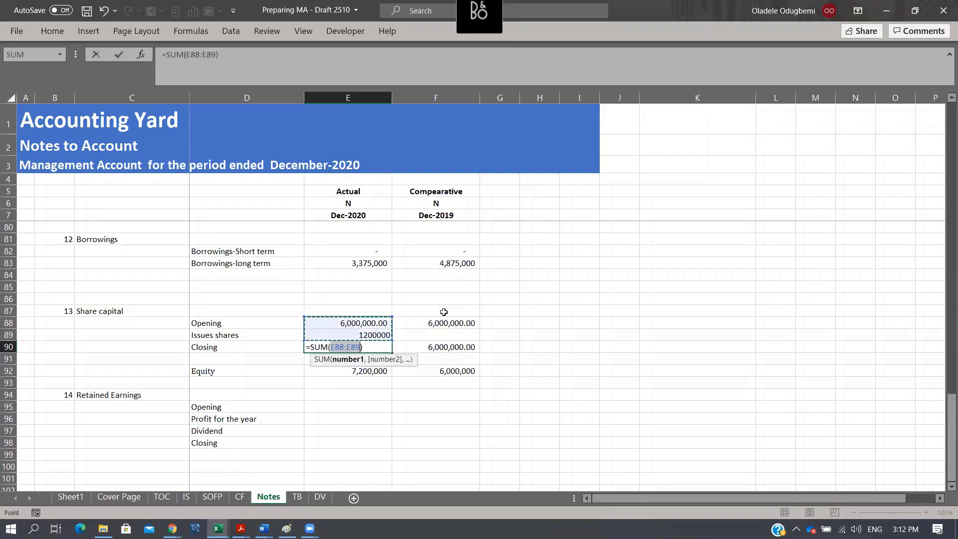
key("Return")
- Format the share capital figures in E88:F90 with comma style and no decimal places
left_click_drag(333, 323, 432, 344)
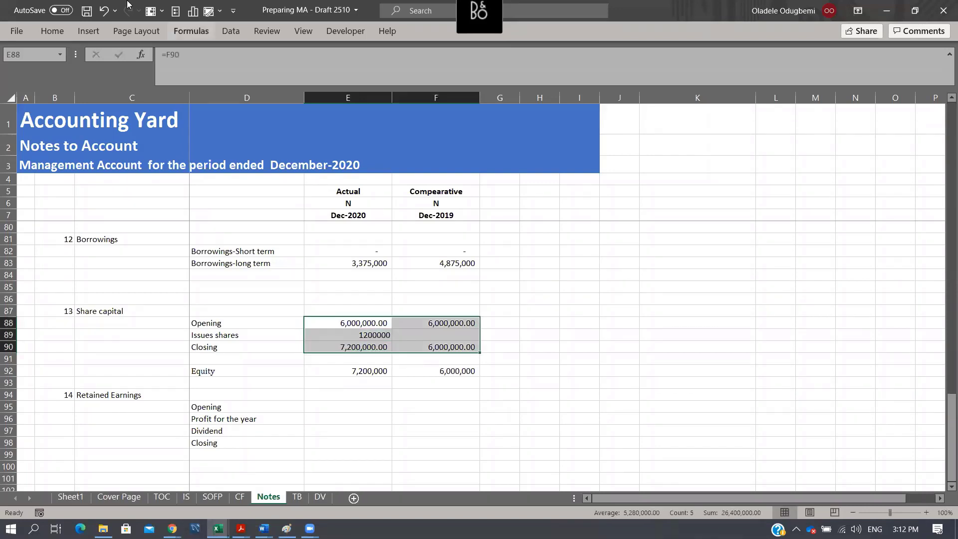
left_click(464, 74)
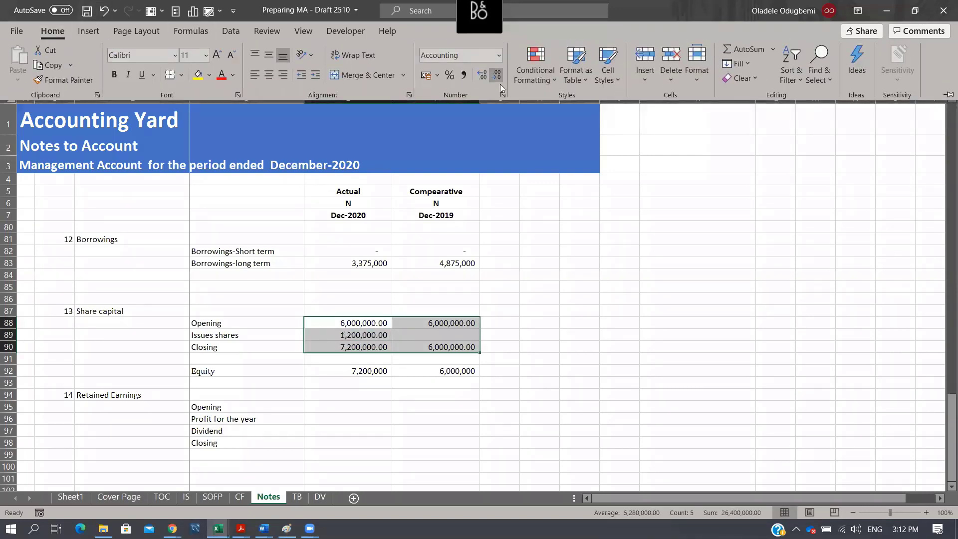
left_click(498, 75)
left_click(498, 75)
- Select the Equity figures in E92:F92 below the share capital note
left_click(369, 375)
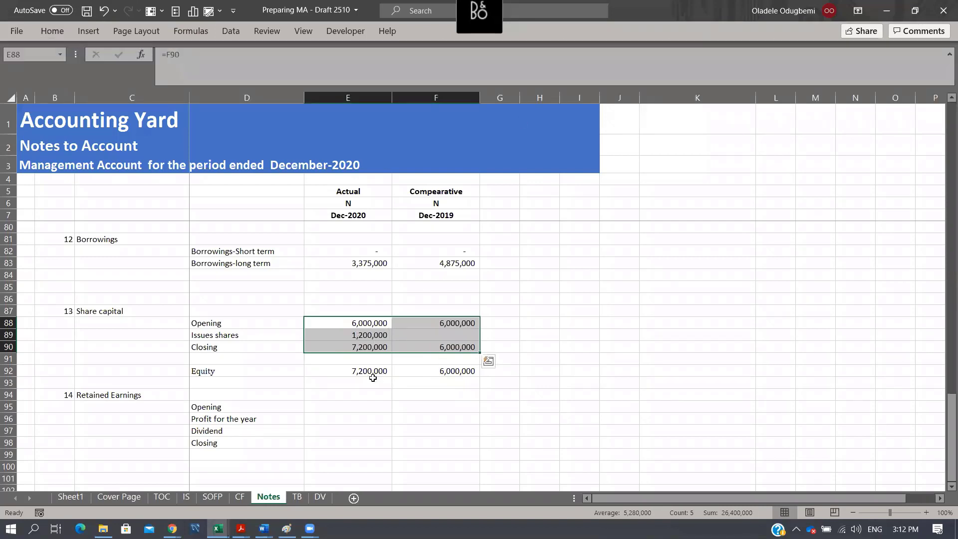
left_click(365, 383)
left_click_drag(363, 370, 445, 370)
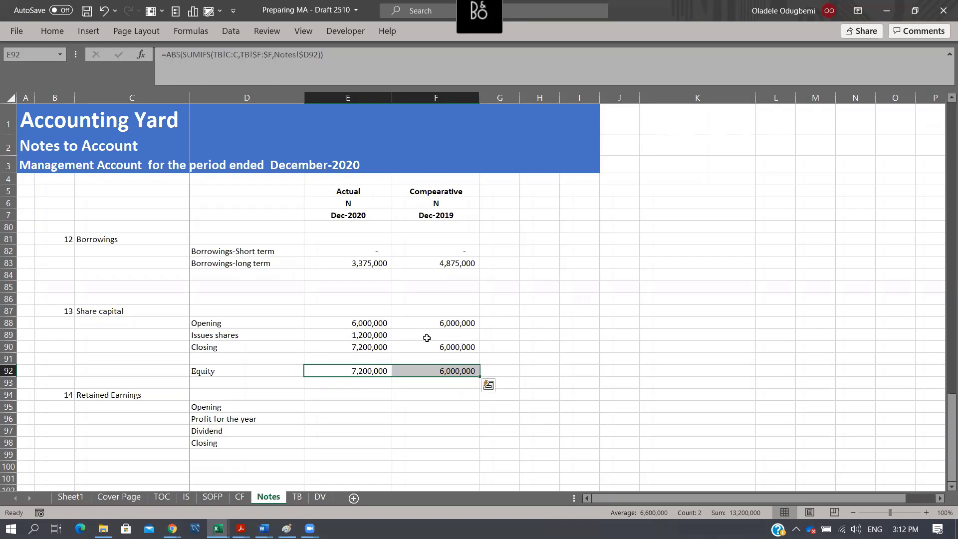
left_click(357, 405)
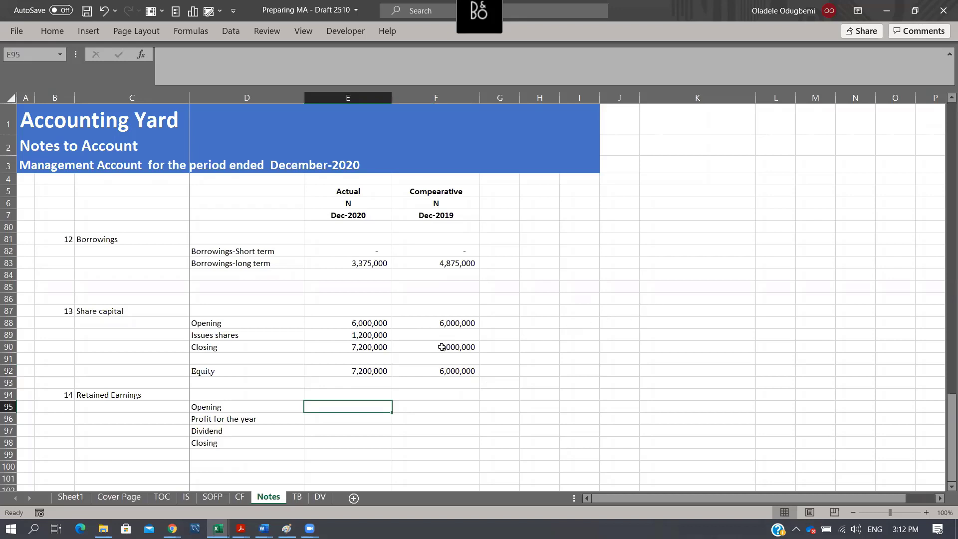
left_click(456, 404)
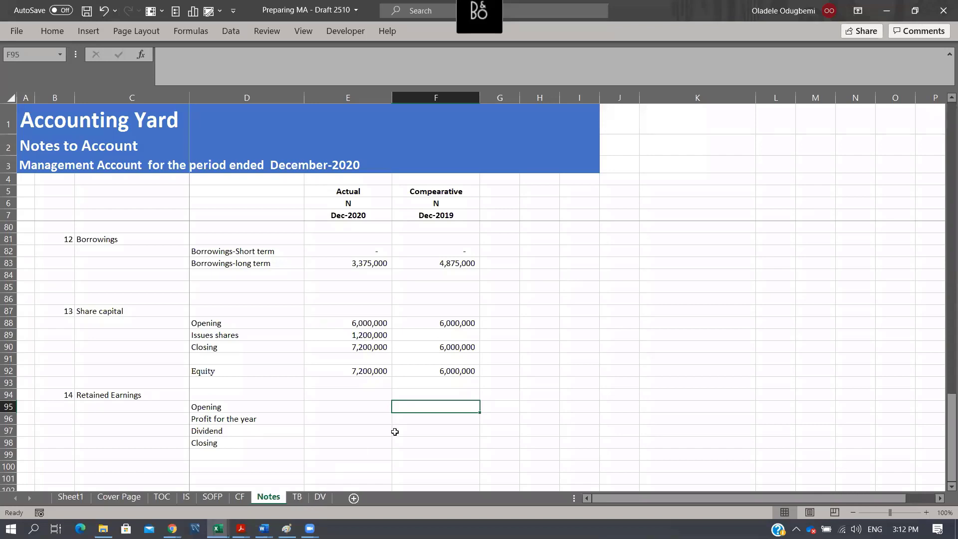
left_click(224, 374)
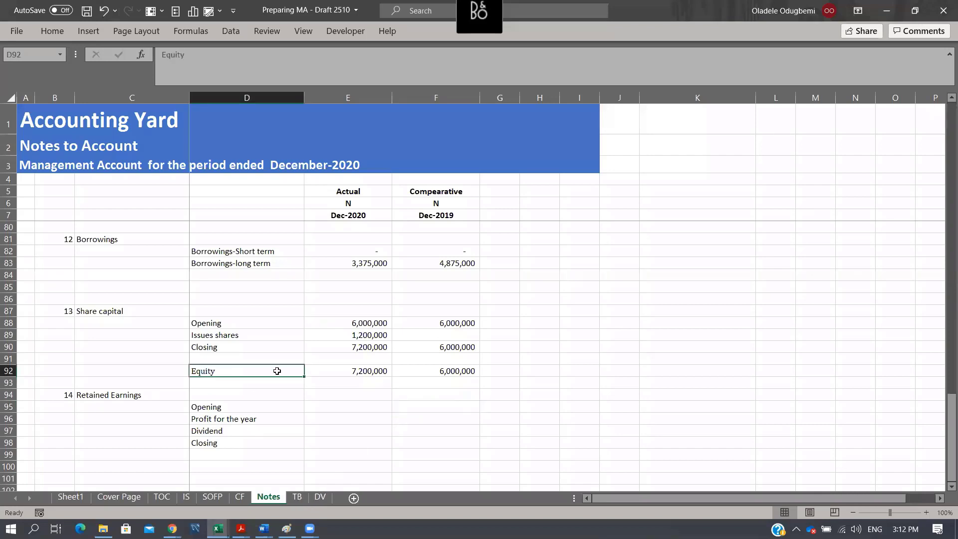
- Copy the Retained Earnings label from cell F38 of the TB sheet and paste it as a value into Notes cell D101
left_click(322, 498)
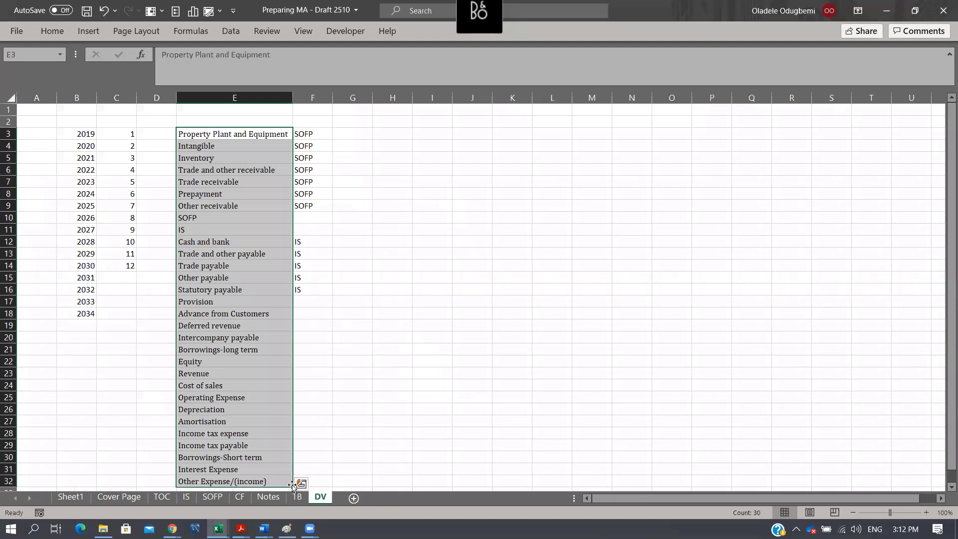
key("ctrl+Page_Up")
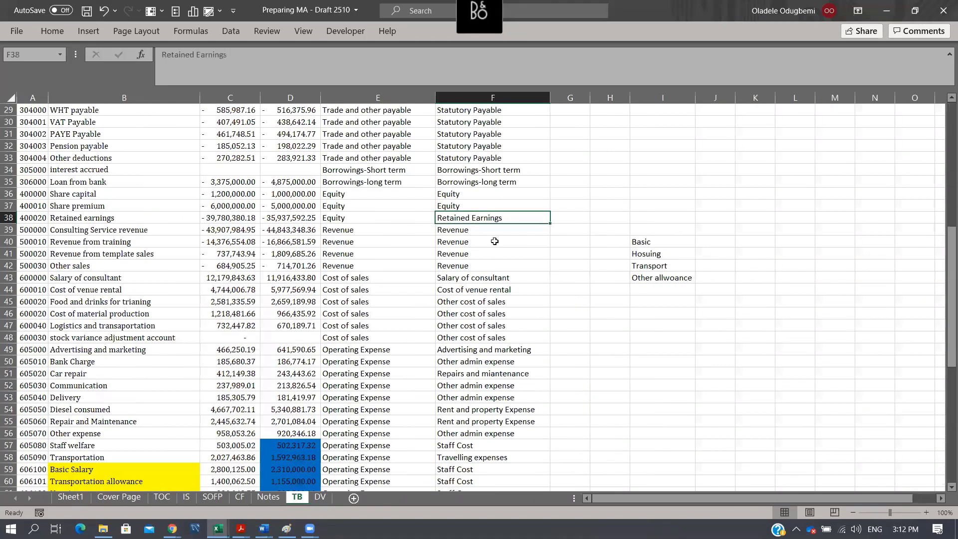
key("ctrl+c")
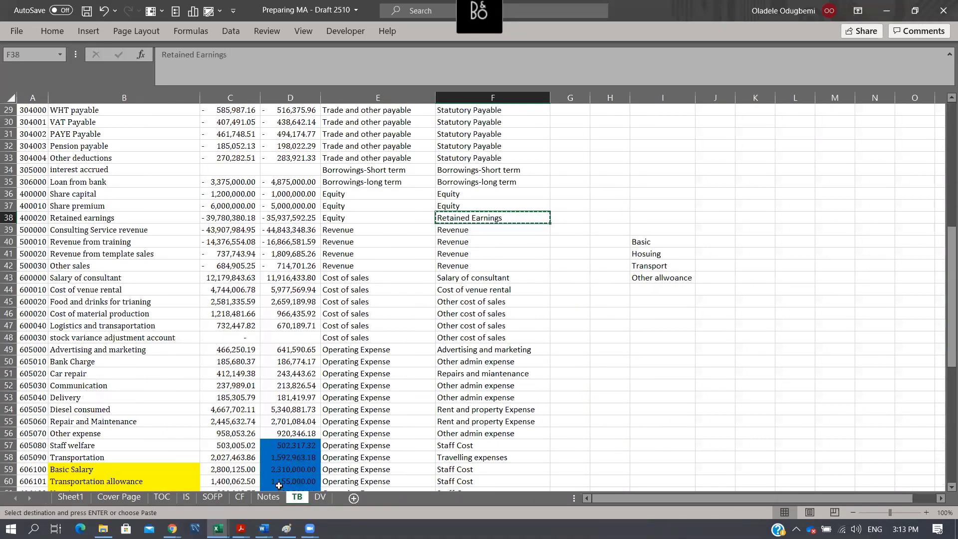
left_click(269, 497)
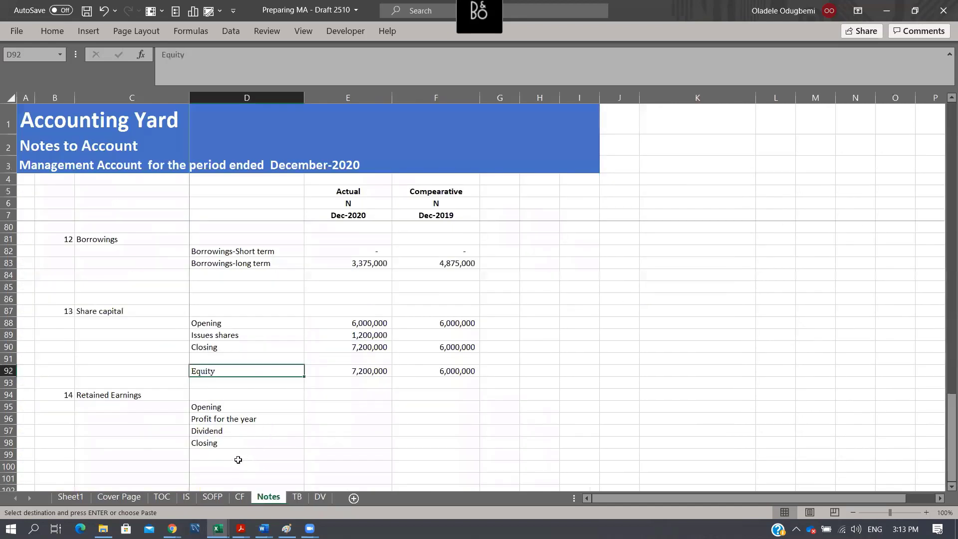
scroll(212, 384, "down", 3)
left_click(210, 381)
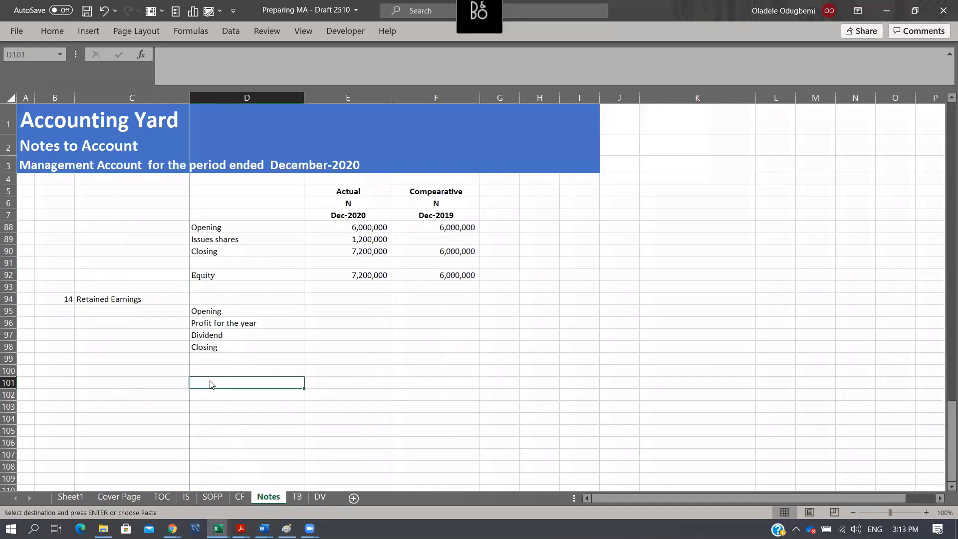
key("ctrl+alt+v")
key("v")
key("Return")
- Paste the Equity amounts in E92:F92 as values into E101:F101 of the Retained Earnings row
scroll(385, 298, "up", 3)
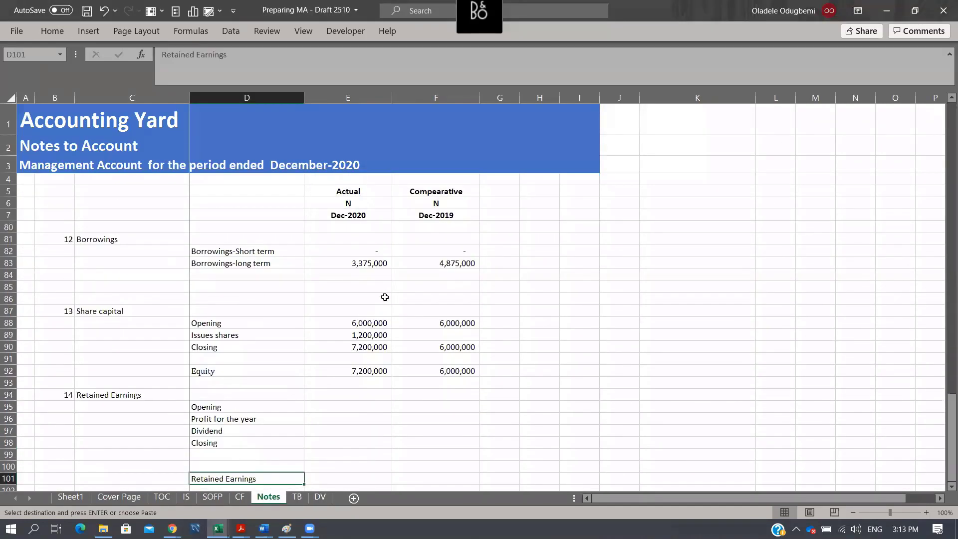
left_click_drag(377, 372, 449, 368)
key("ctrl+c")
scroll(361, 440, "down", 1)
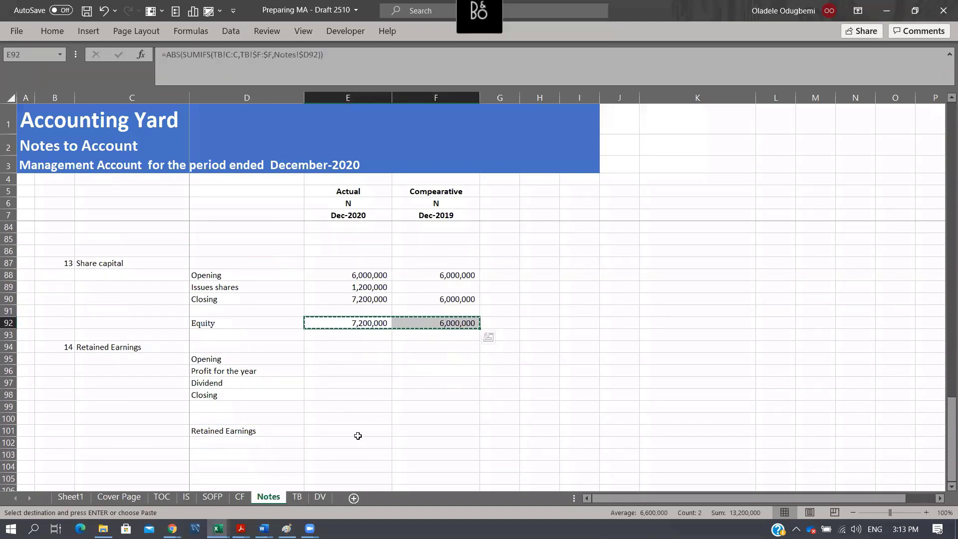
left_click(357, 433)
key("ctrl+alt+v")
key("v")
key("Return")
- Copy the comparative Retained Earnings amount in F101 and paste it as a value into the Opening cell F95
key("Right")
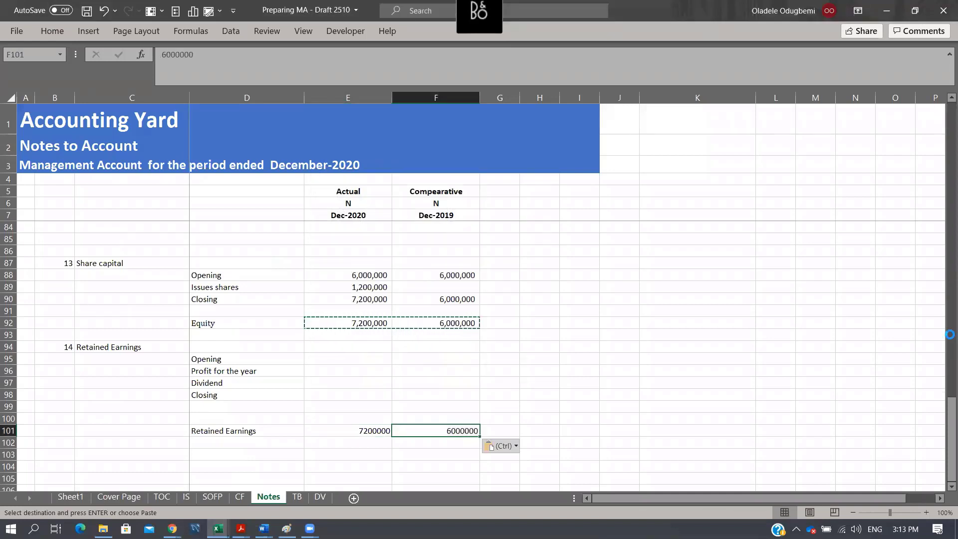
key("ctrl+c")
key("Up")
key("Up")
key("Up")
key("Up")
key("Up")
key("Up")
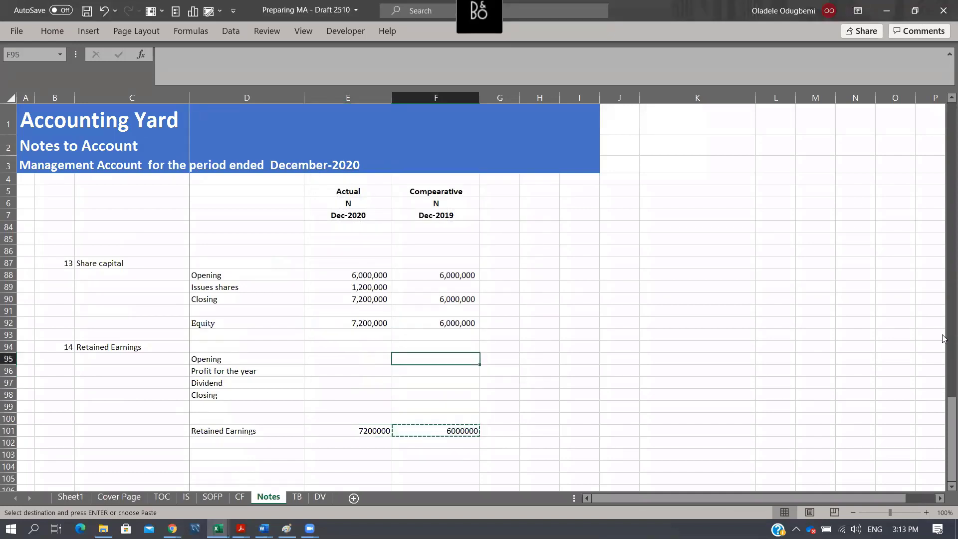
key("ctrl+alt+v")
key("v")
key("Return")
- Link the comparative Profit for the year in F96 to Profit after Tax with =IS!F25, and copy the formula to E96
key("Down")
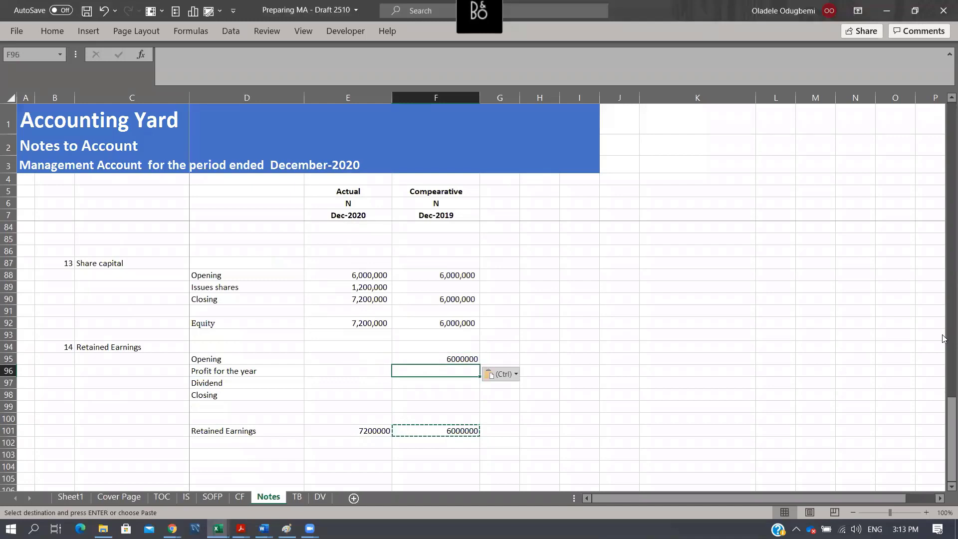
type("=")
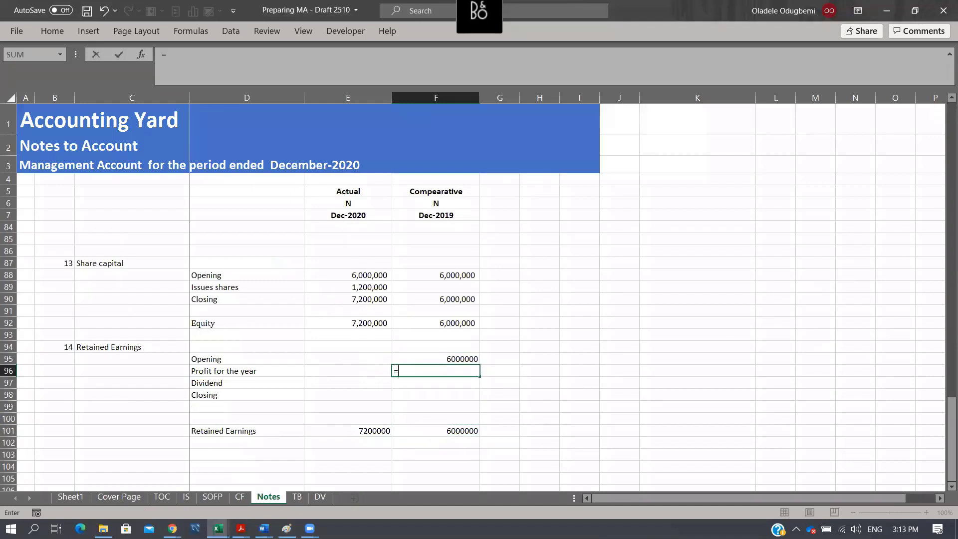
left_click(185, 497)
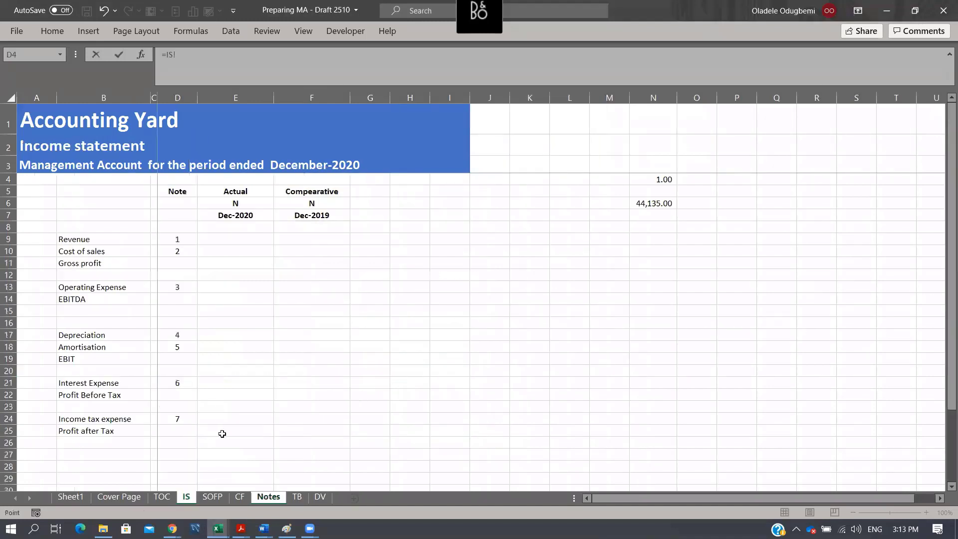
left_click(298, 432)
key("Return")
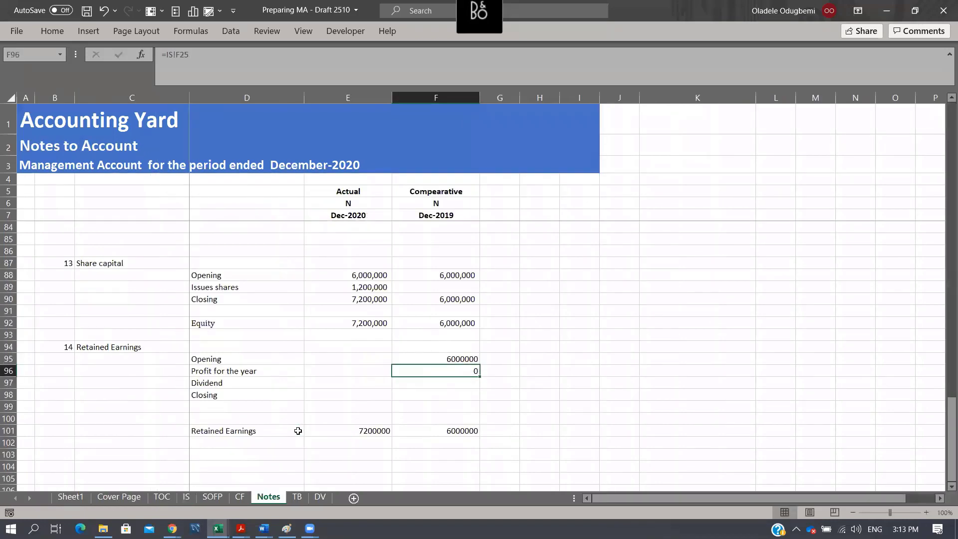
key("ctrl+c")
key("Left")
key("Return")
- Total the comparative Retained Earnings note in the Closing cell F98 with =SUM(F95:F97)
key("Right")
key("Down")
key("Down")
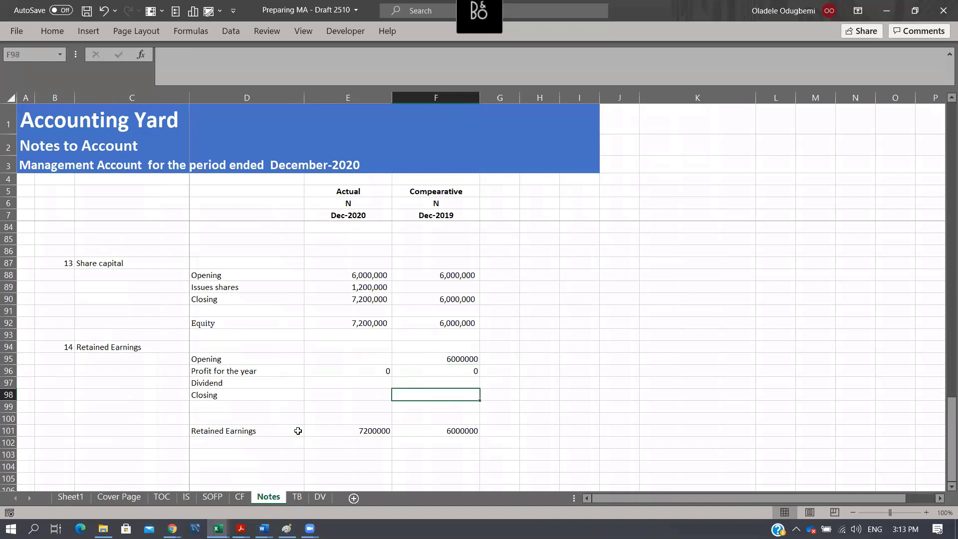
key("alt+equal")
key("Return")
key("Up")
key("Up")
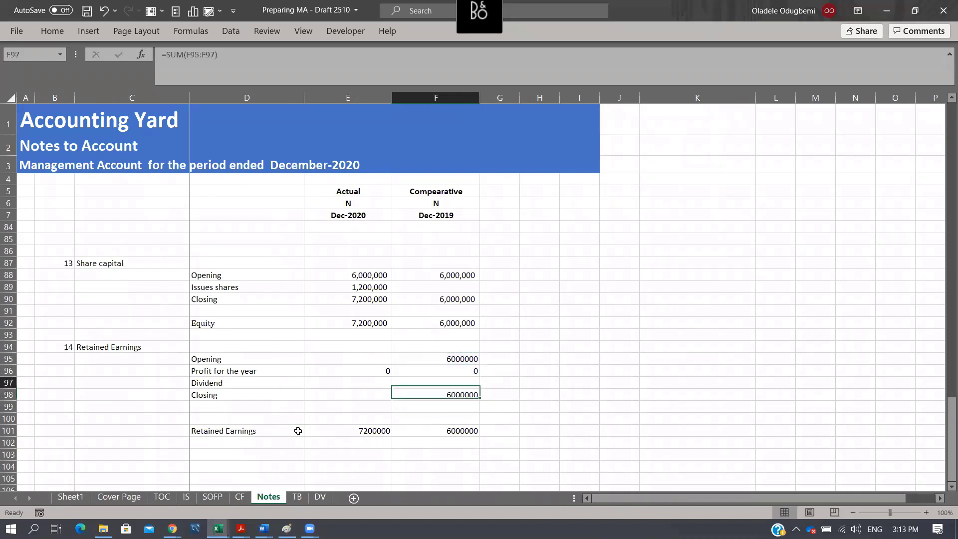
key("Left")
key("Left")
key("Right")
key("Right")
key("Left")
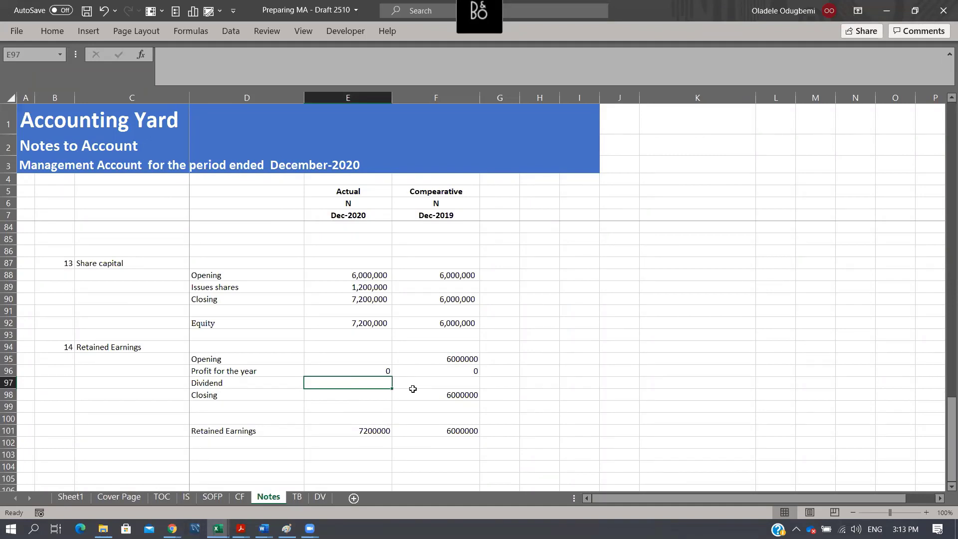
- Copy the Equity lookup formulas from E92:F92 into the Retained Earnings row at E101:F101
left_click(387, 433)
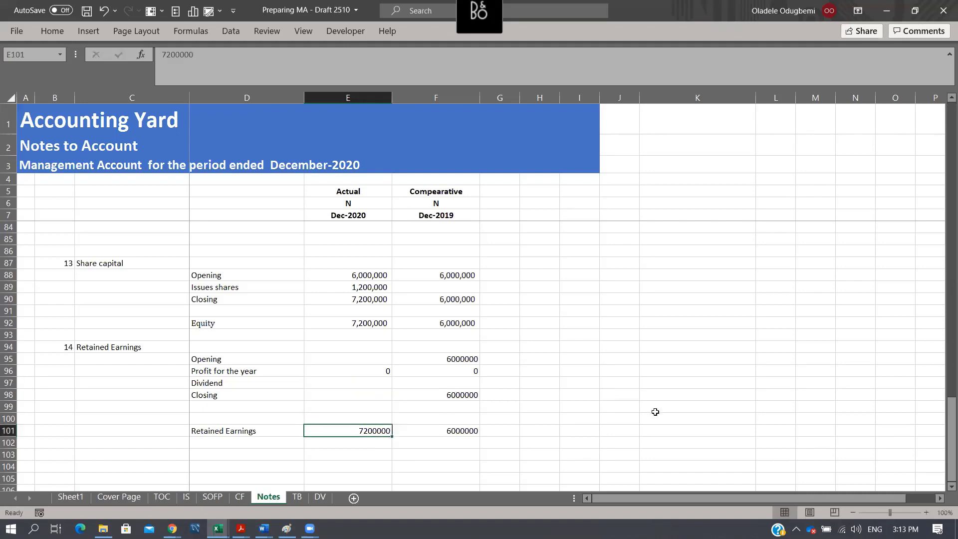
left_click_drag(360, 324, 445, 326)
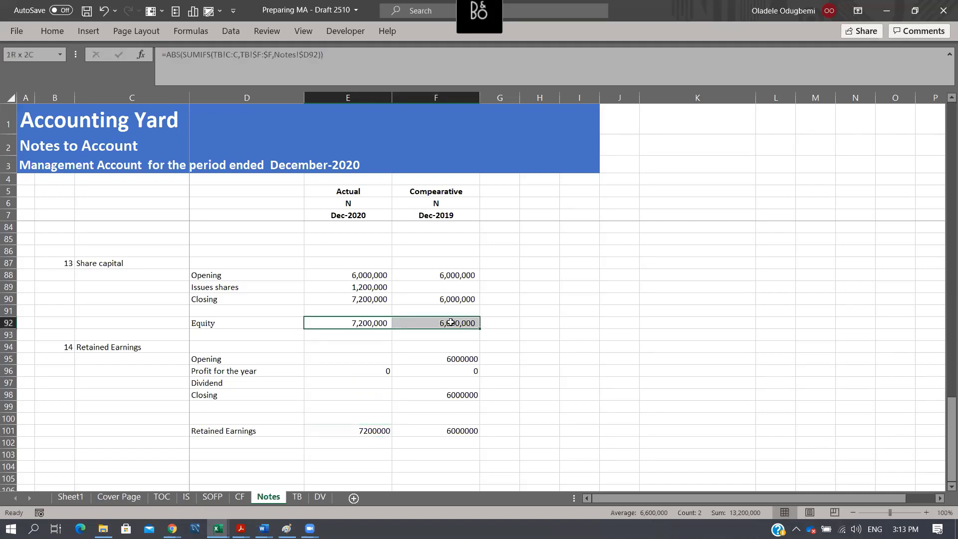
key("ctrl+c")
left_click(358, 437)
left_click(387, 430)
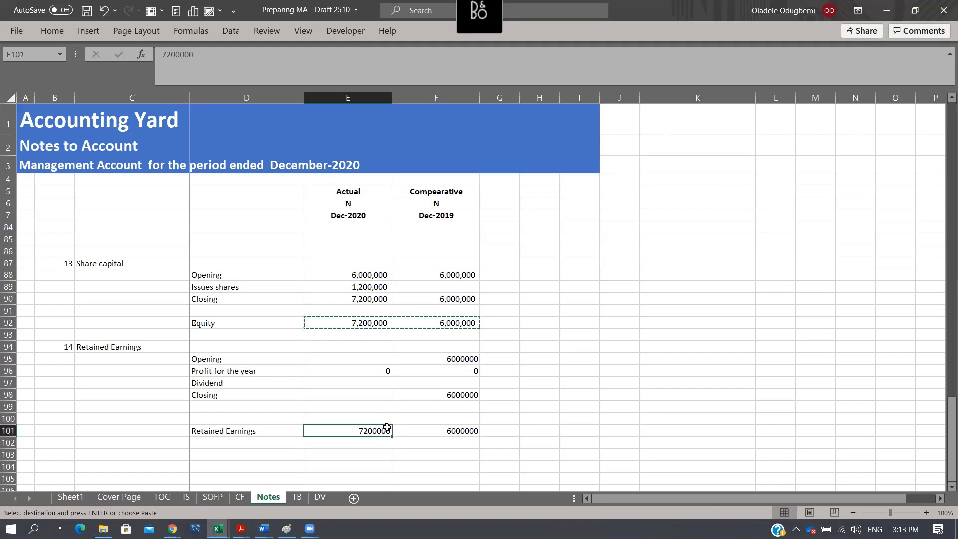
key("ctrl+v")
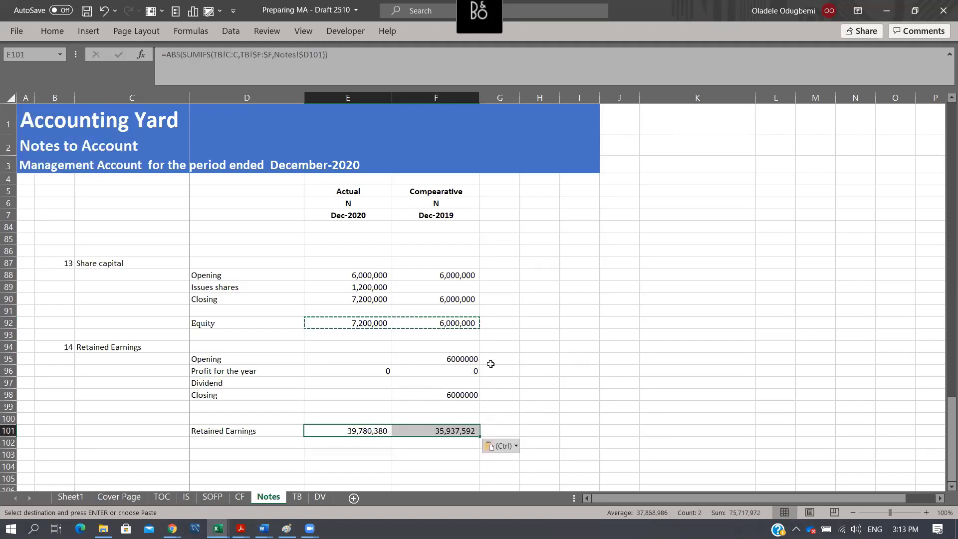
- Paste the comparative Retained Earnings amount from F101 as a value into the Opening cell F95
left_click(473, 359)
left_click(473, 429)
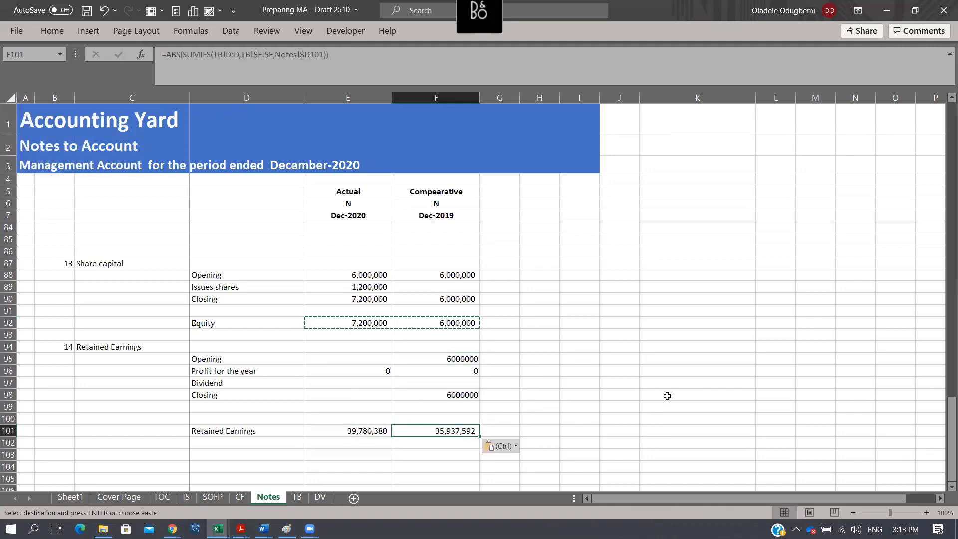
key("ctrl+c")
key("Up")
key("Up")
key("Up")
key("Up")
key("Up")
key("Up")
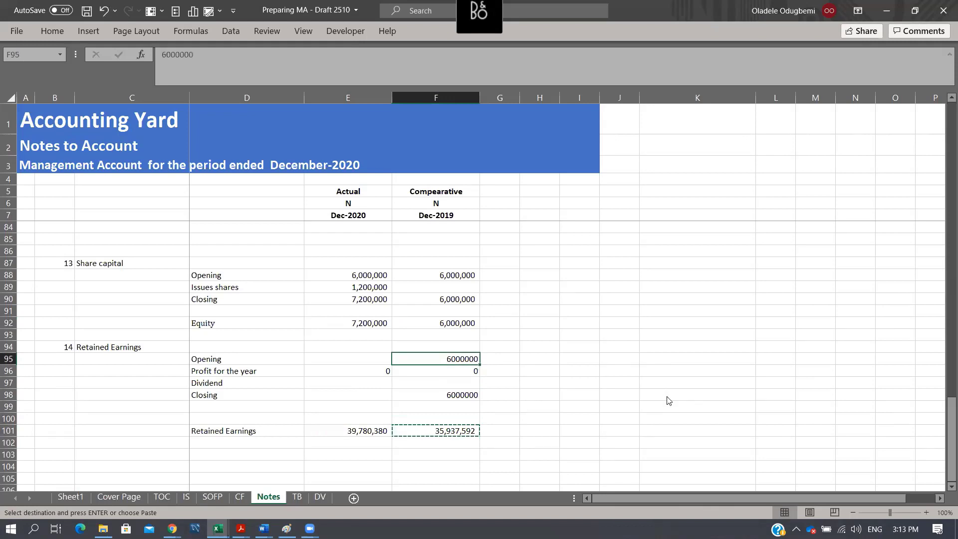
key("ctrl+alt+v")
key("v")
key("Return")
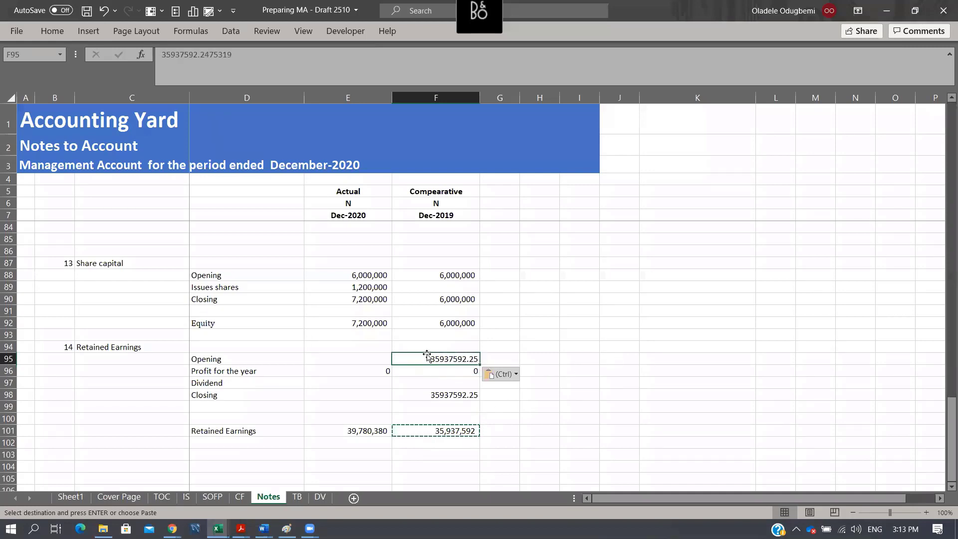
- Link the actual Opening retained earnings in E95 to the comparative Closing balance with =F98
left_click(463, 371)
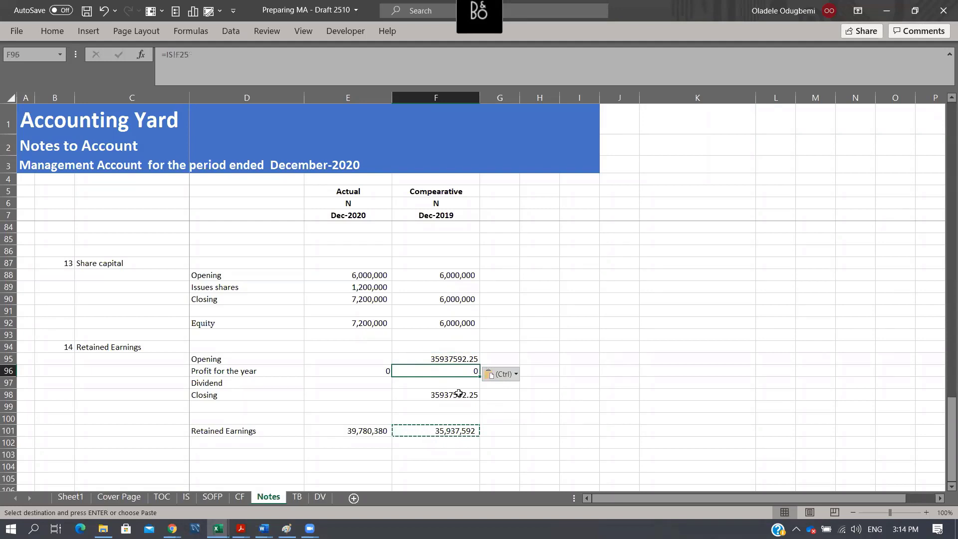
left_click(459, 394)
left_click(385, 359)
type("=")
left_click(401, 355)
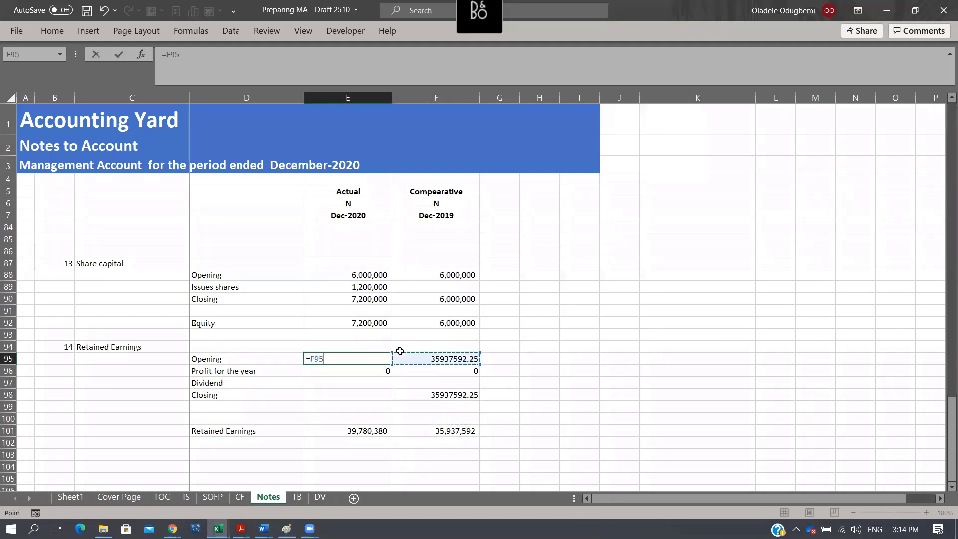
key("Down")
key("Down")
key("Down")
key("Return")
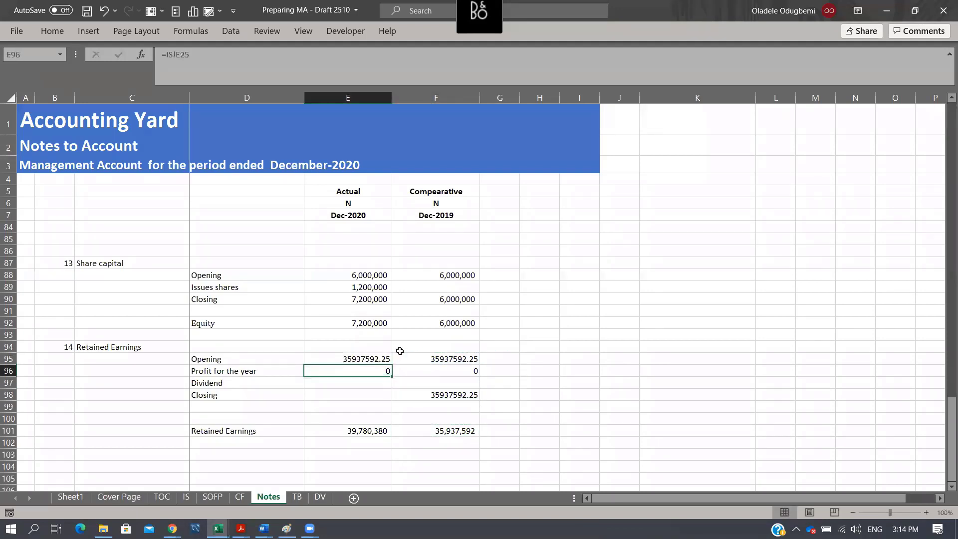
- Total the actual Retained Earnings note in the Closing cell E98 with =SUM(E95:E97)
key("Down")
key("Down")
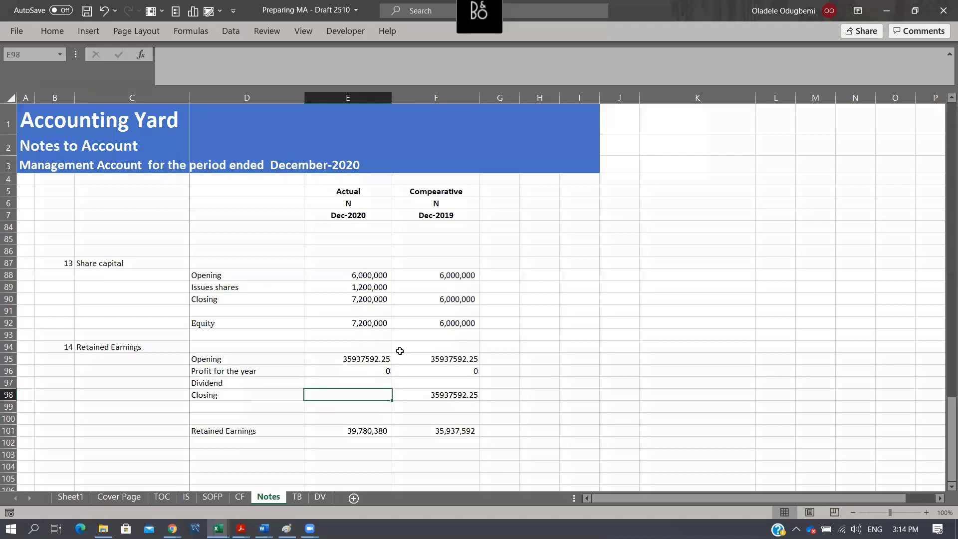
type("x")
key("Escape")
key("alt+equal")
key("ctrl+Return")
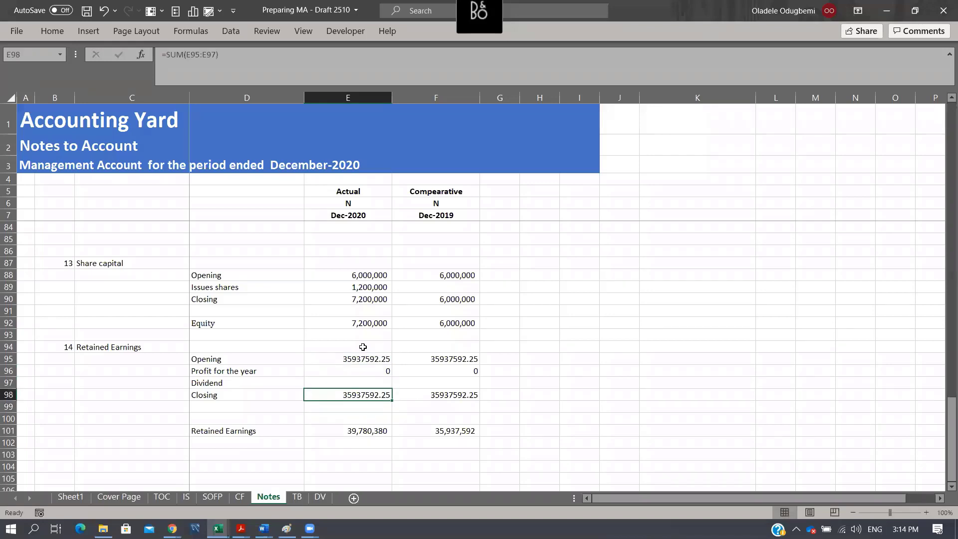
- Apply the comma number style to the Retained Earnings figures in E95:F98
left_click_drag(363, 347, 449, 443)
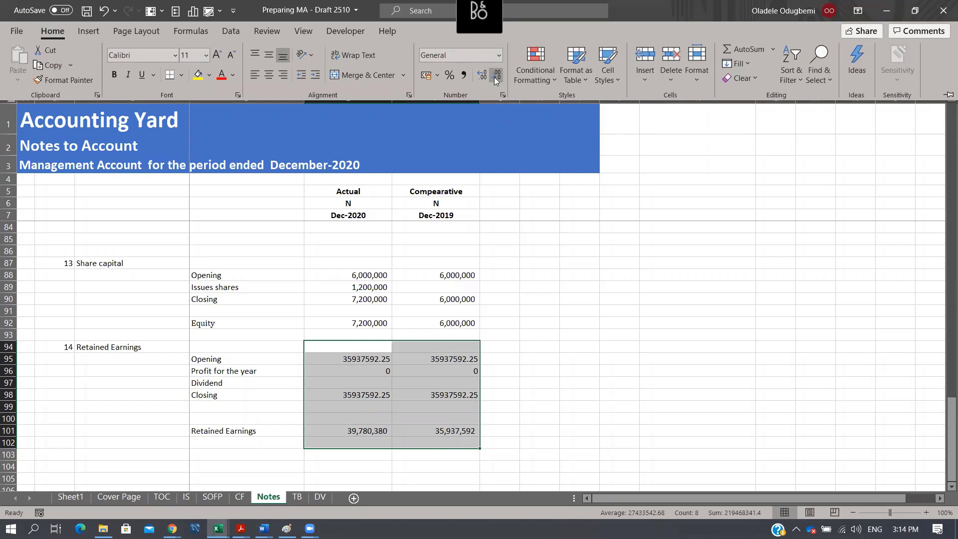
left_click(364, 342)
left_click_drag(361, 358, 445, 385)
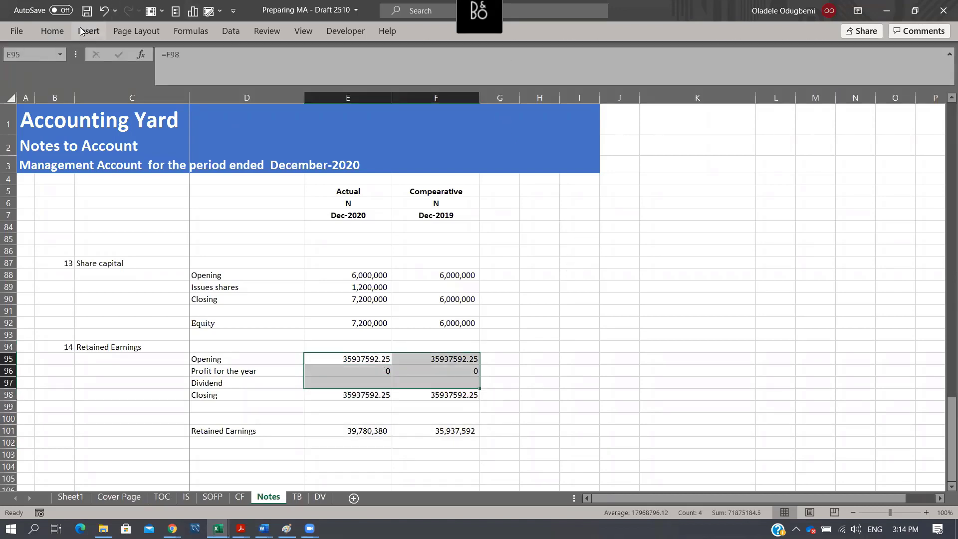
left_click(60, 28)
left_click(525, 227)
key("shift+Down")
left_click(55, 31)
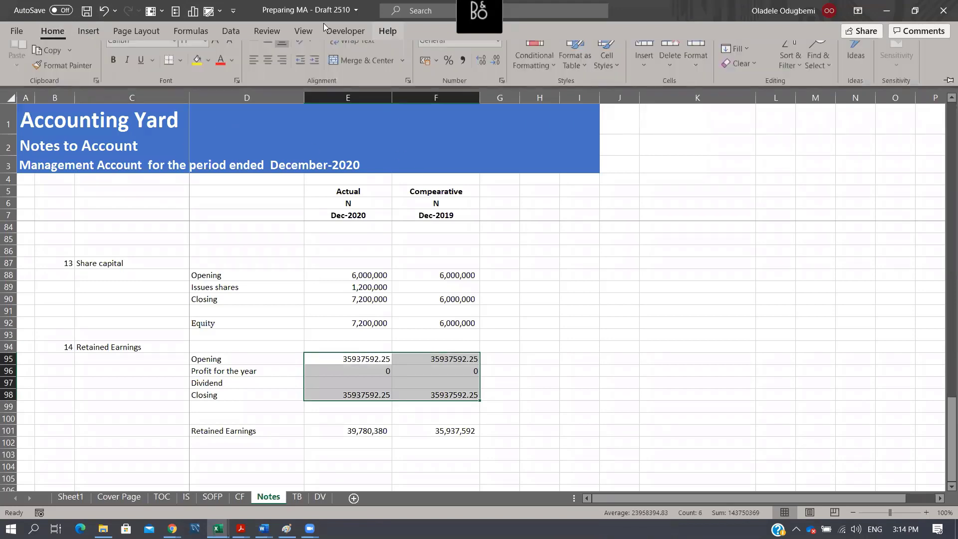
left_click(463, 75)
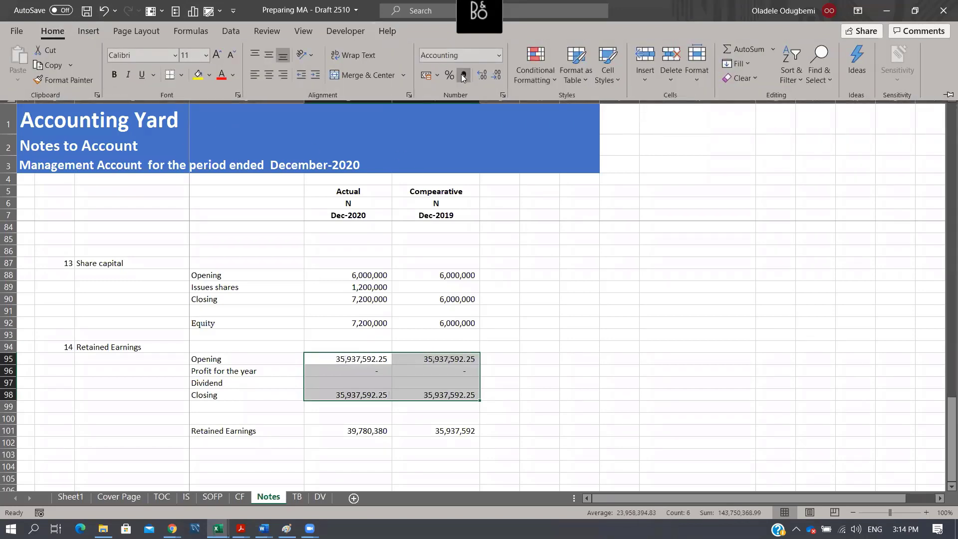
- Remove the decimal places from the Retained Earnings figures in E95:F98
left_click(498, 74)
left_click(497, 75)
left_click(513, 328)
left_click(521, 329)
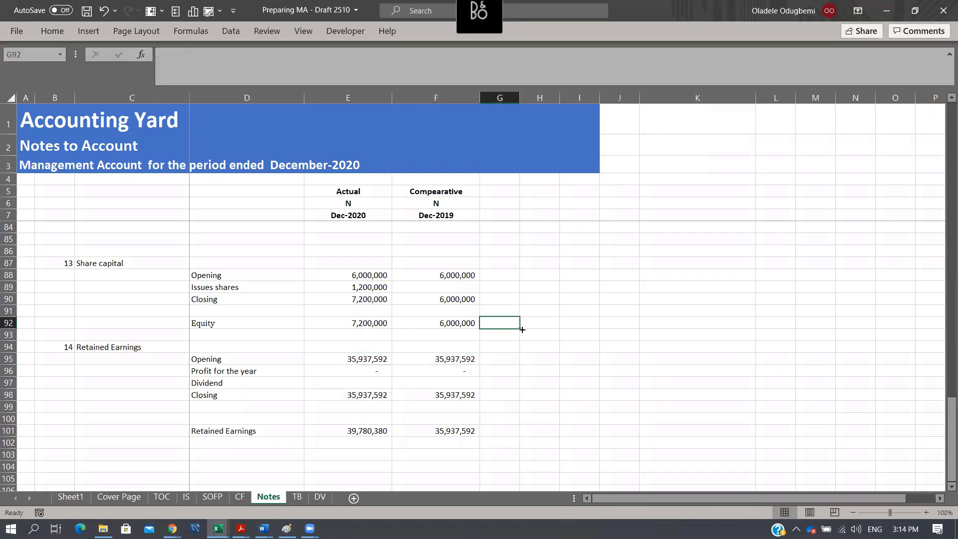
left_click_drag(352, 360, 438, 395)
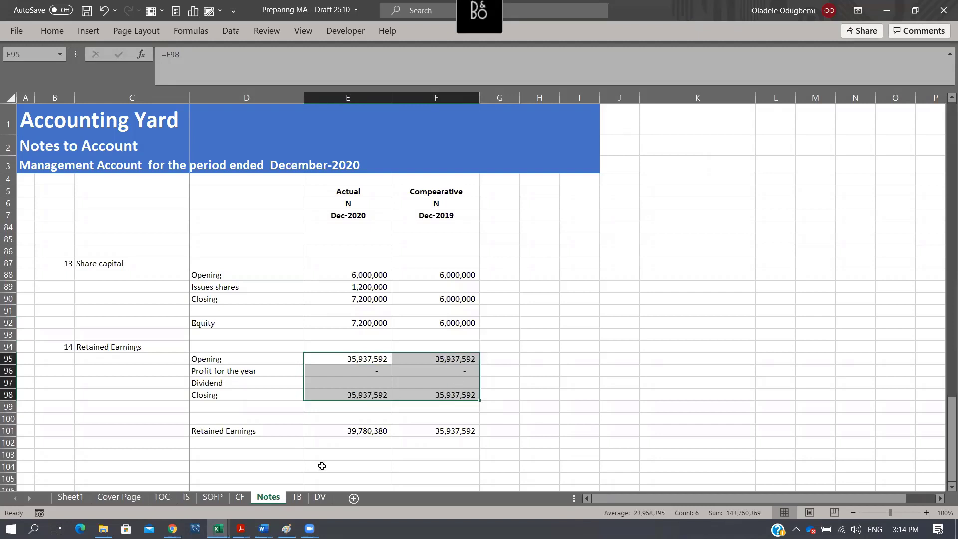
- In the IS sheet, link actual Revenue in E9 to the Notes revenue with =Notes!E10 and fill it across to F9
scroll(402, 402, "up", 4)
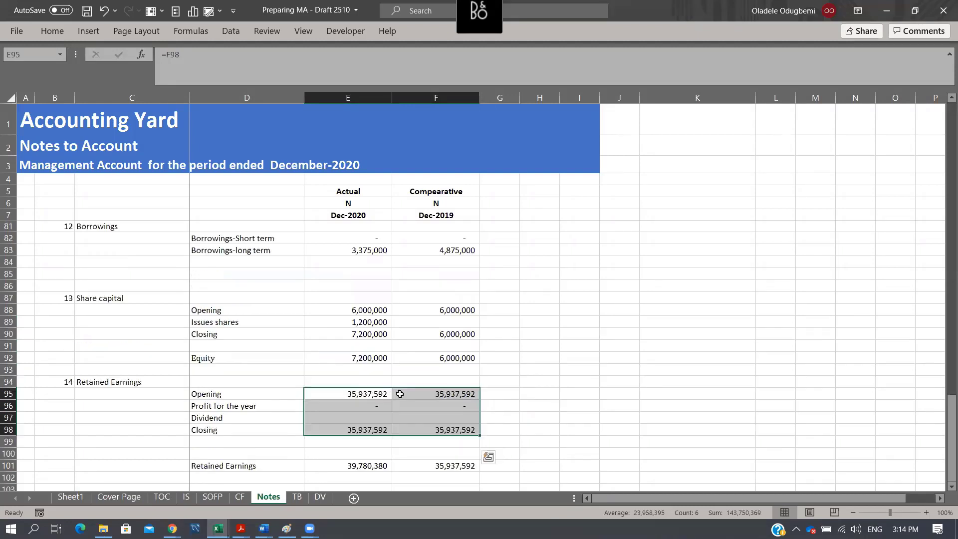
left_click(183, 499)
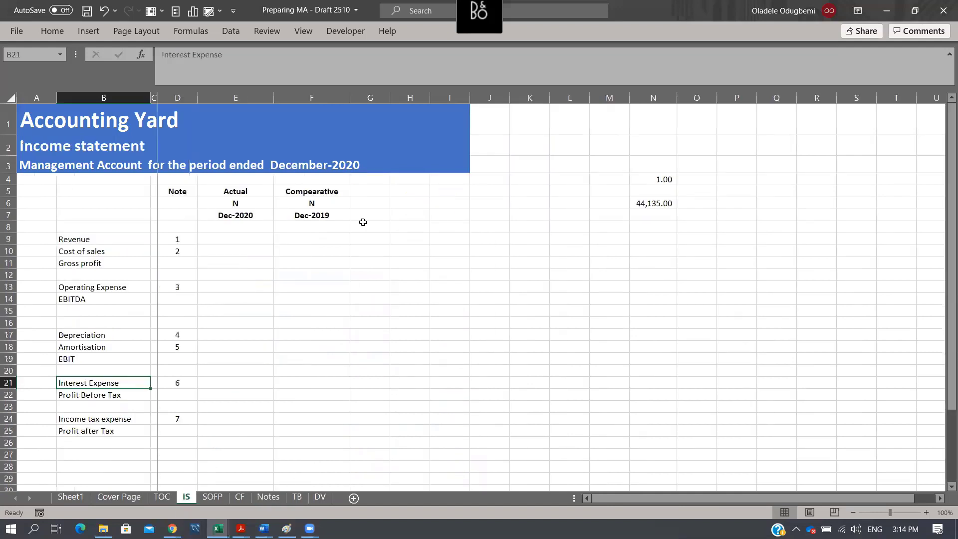
left_click(227, 242)
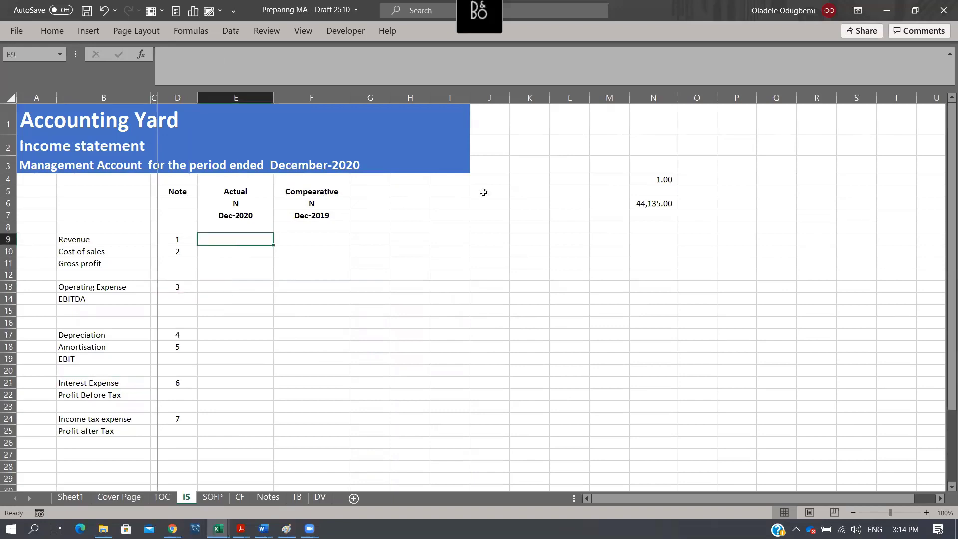
type("=")
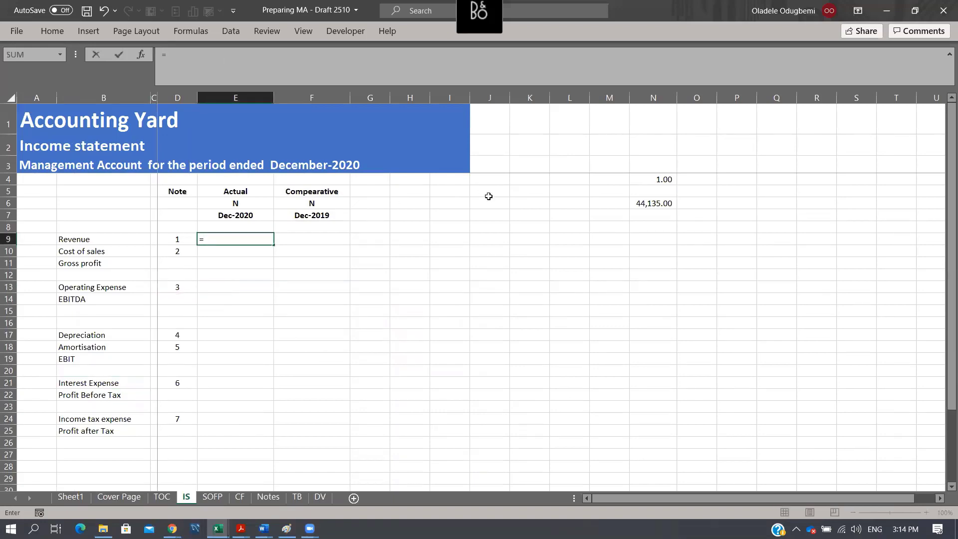
left_click(268, 497)
scroll(293, 409, "up", 20)
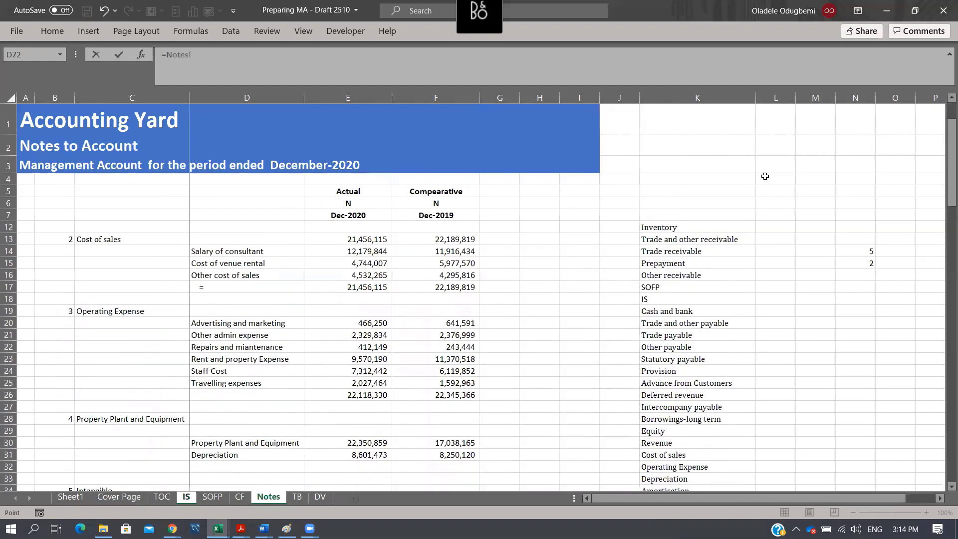
left_click(374, 253)
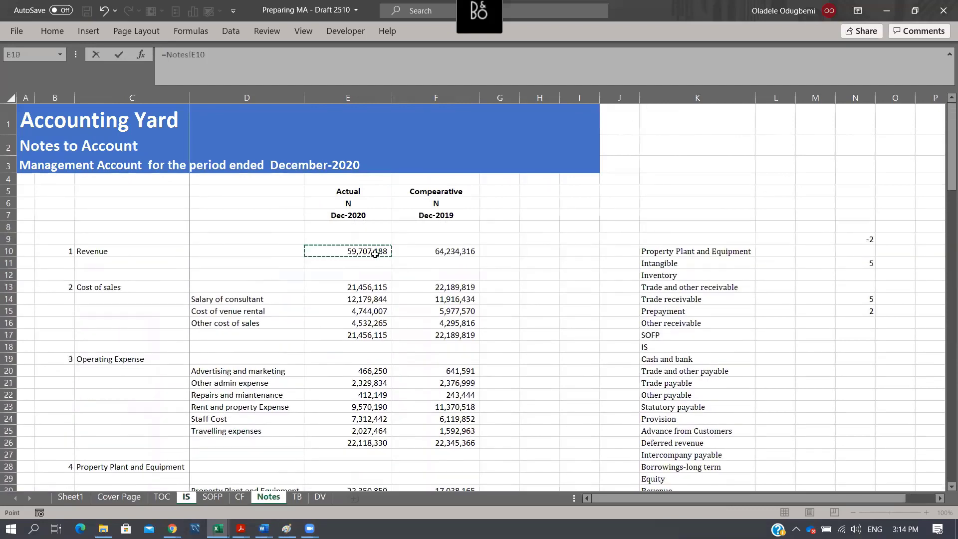
key("ctrl+Return")
key("shift+Right")
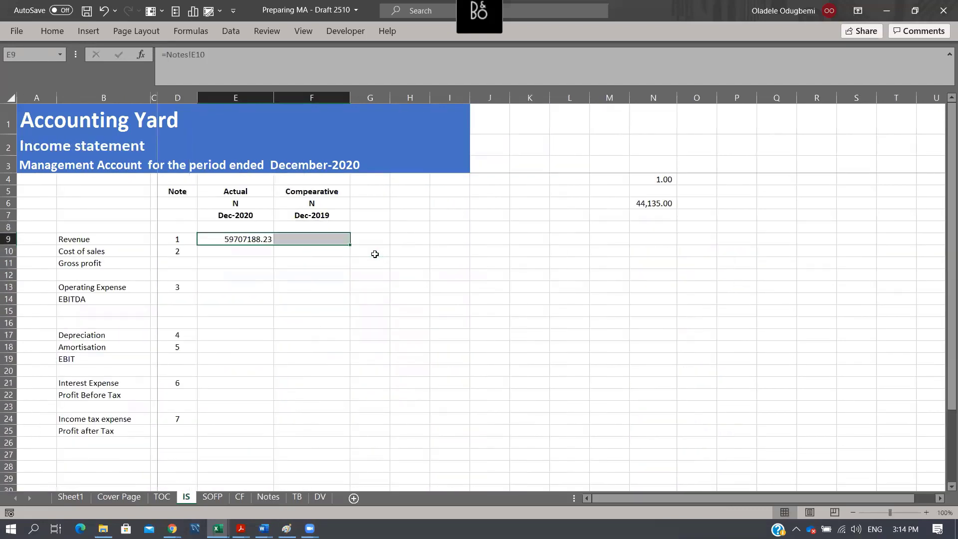
key("ctrl+r")
- Link Cost of sales in E10 to the Notes total as a negative with =-Notes!E17 and fill it across to F10
key("Down")
type("=")
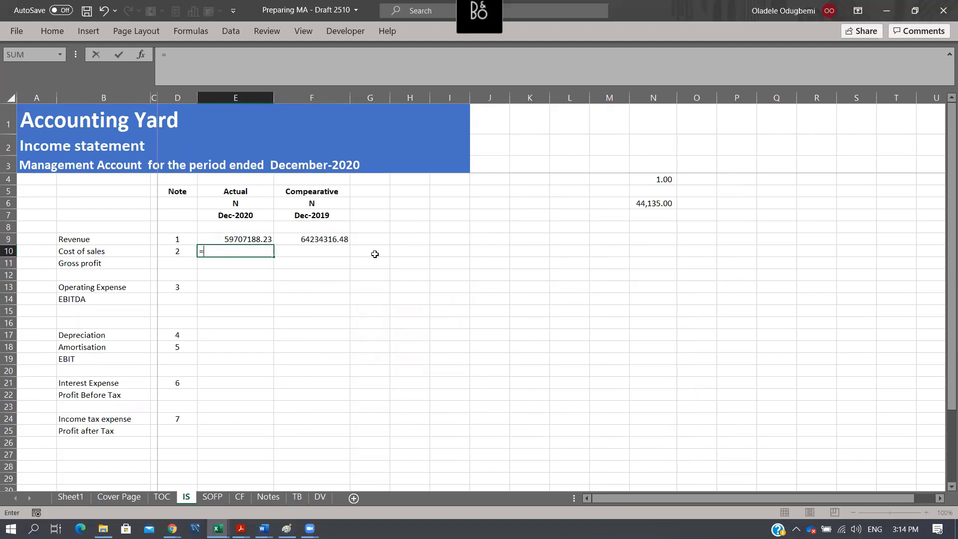
left_click(285, 501)
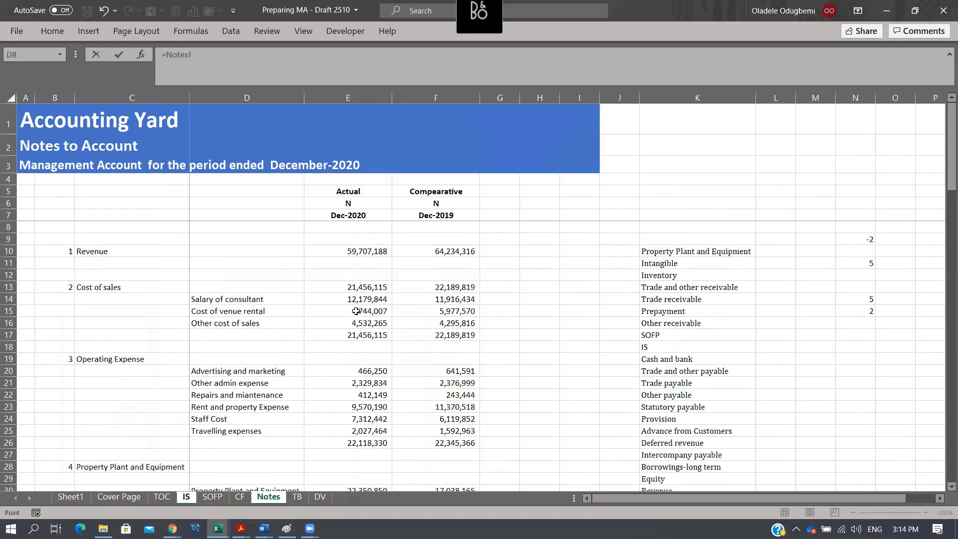
left_click(361, 337)
key("ctrl+Return")
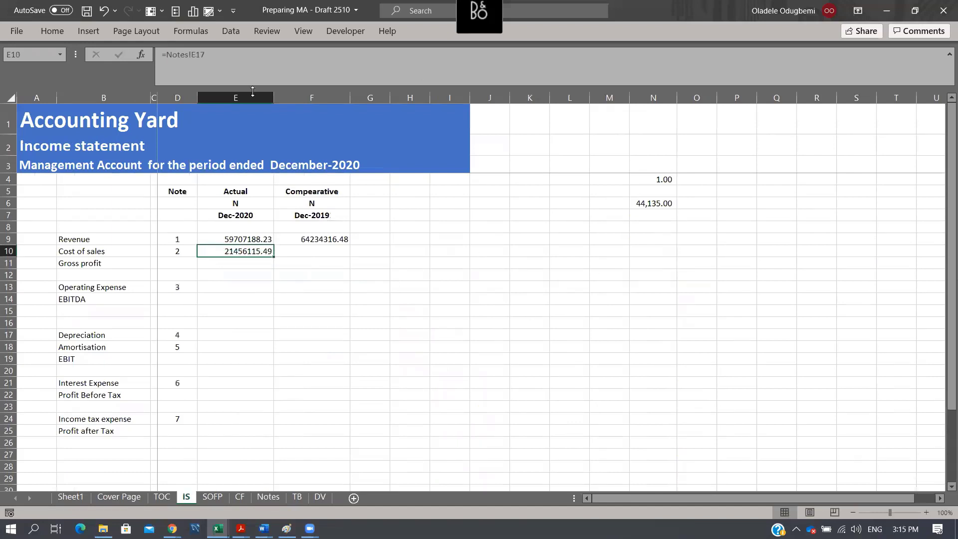
left_click(166, 54)
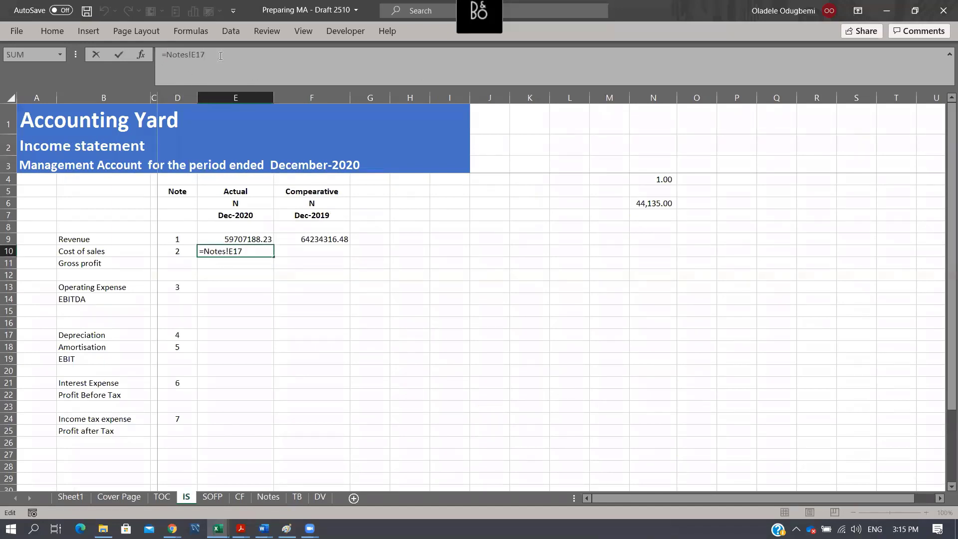
type("-")
key("Return")
key("Up")
key("shift+Right")
key("ctrl+r")
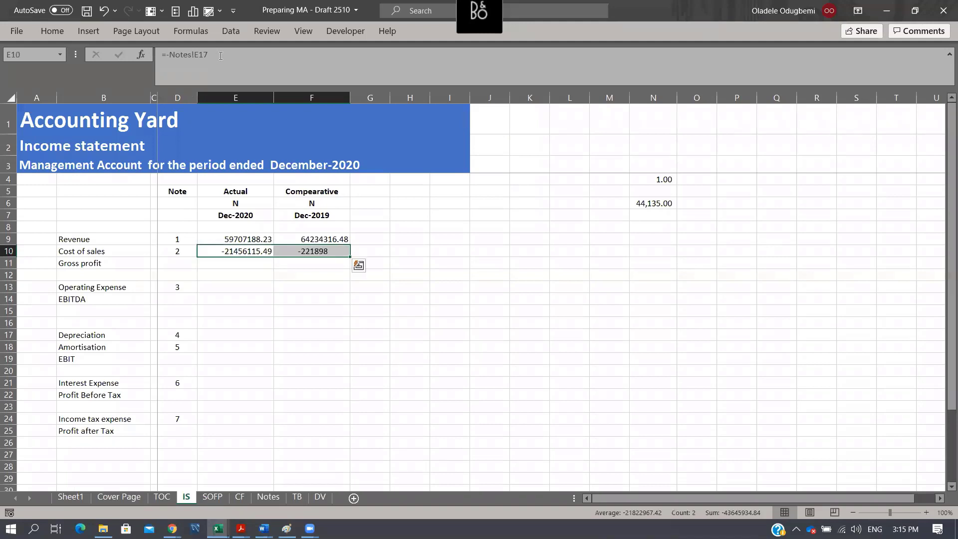
- Calculate Gross profit in E11 with =SUM(E9:E10) and fill it across to the comparative column
key("Down")
key("alt+equal")
key("ctrl+Return")
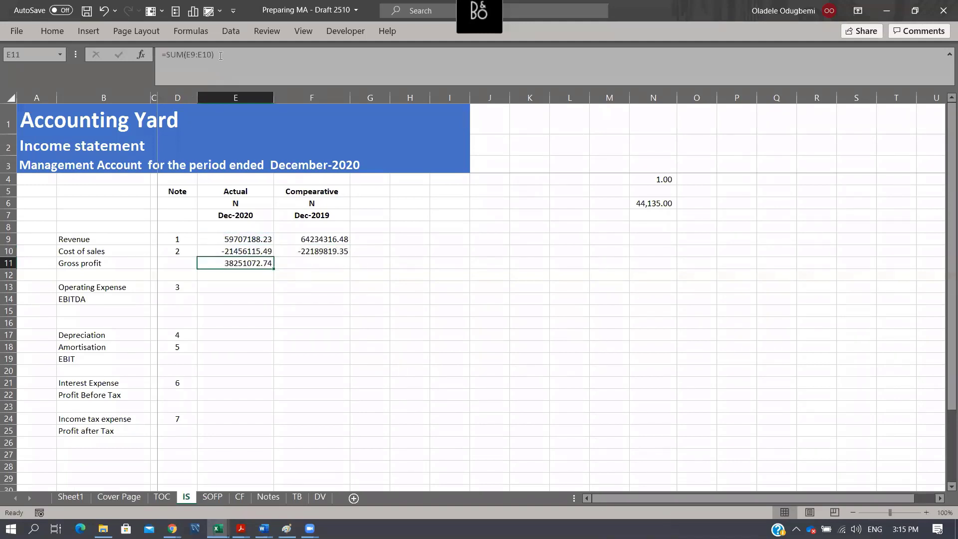
key("shift+Right")
key("ctrl+r")
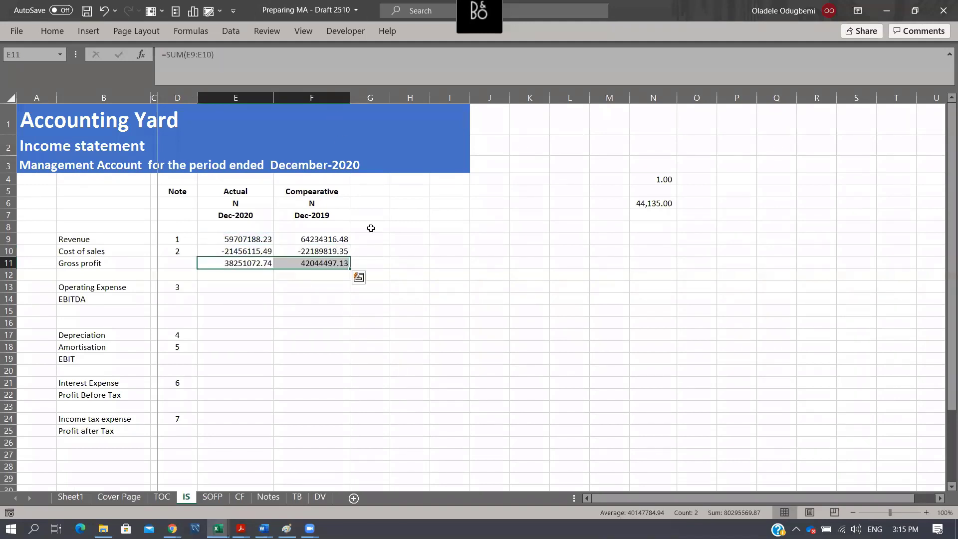
- Link Operating Expense in E13 to the Notes total as a negative with =-Notes!E26 and fill it across to F13
left_click(226, 288)
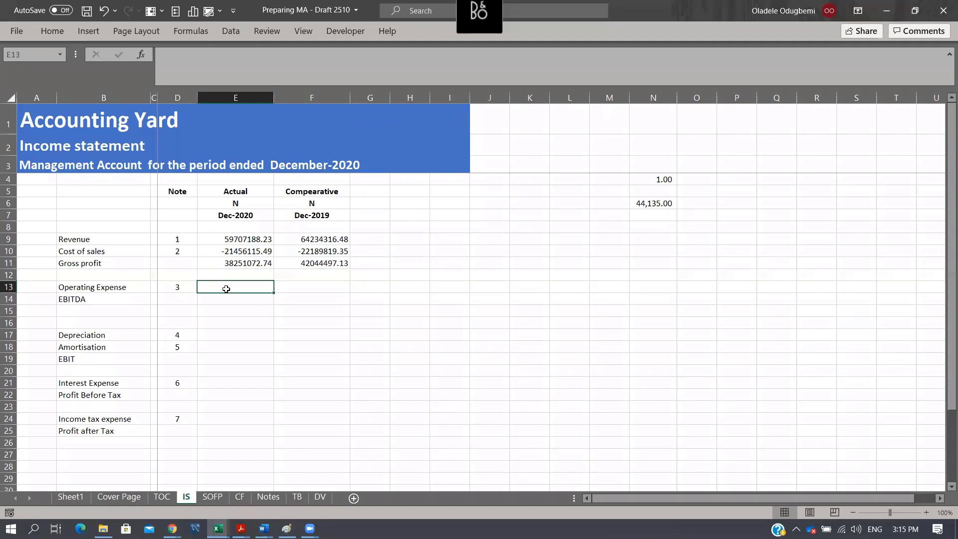
type("=-")
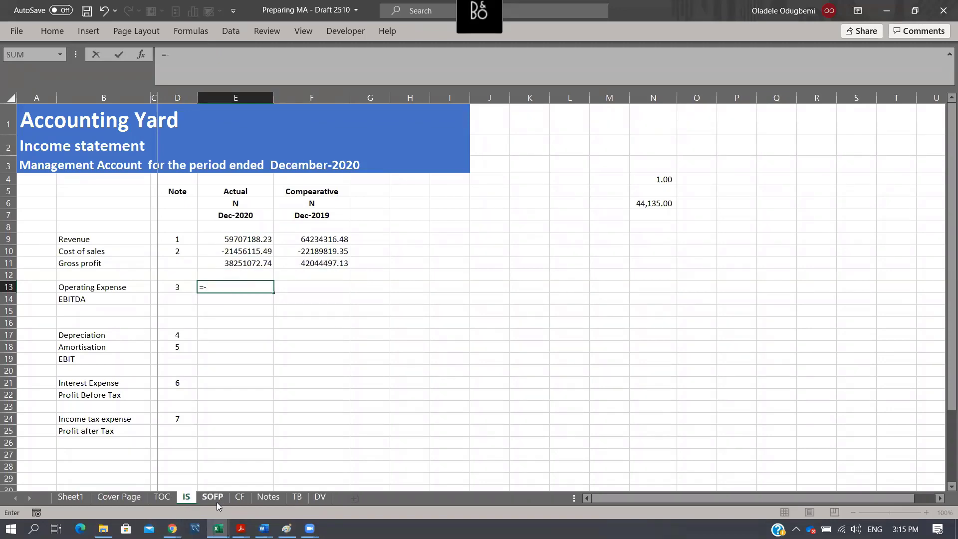
left_click(272, 496)
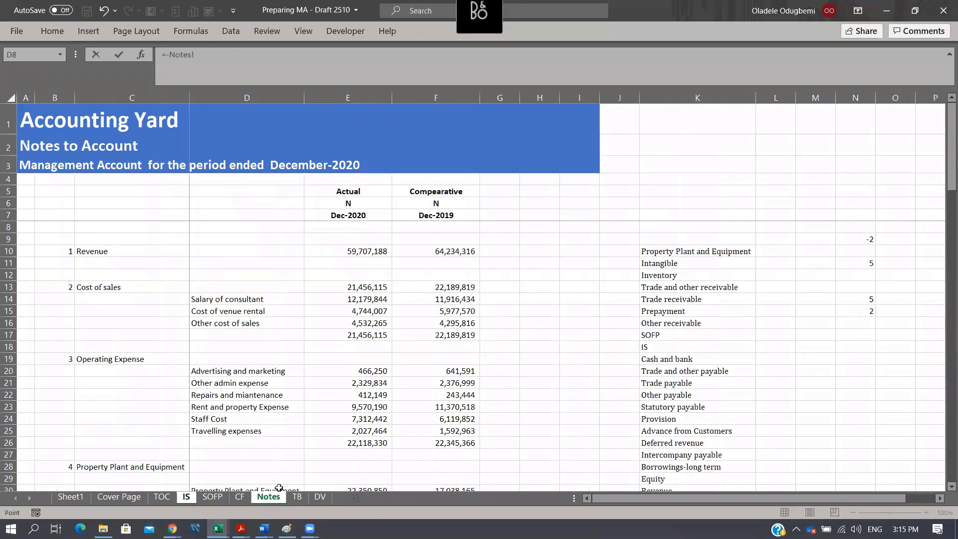
left_click(369, 444)
key("Return")
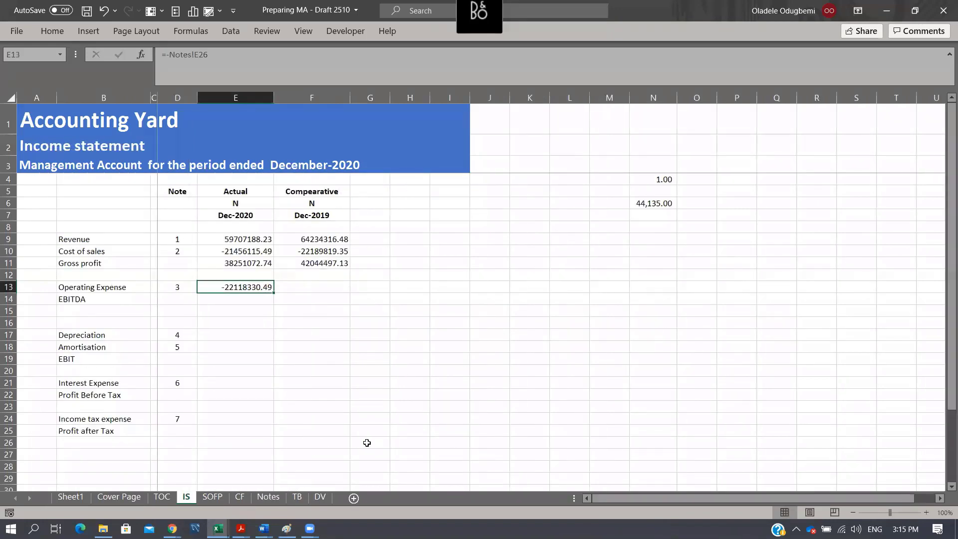
key("shift+Right")
key("ctrl+r")
- Calculate EBITDA in E14 by adding Gross profit E11 and Operating Expense E13, and fill it across to F14
key("Down")
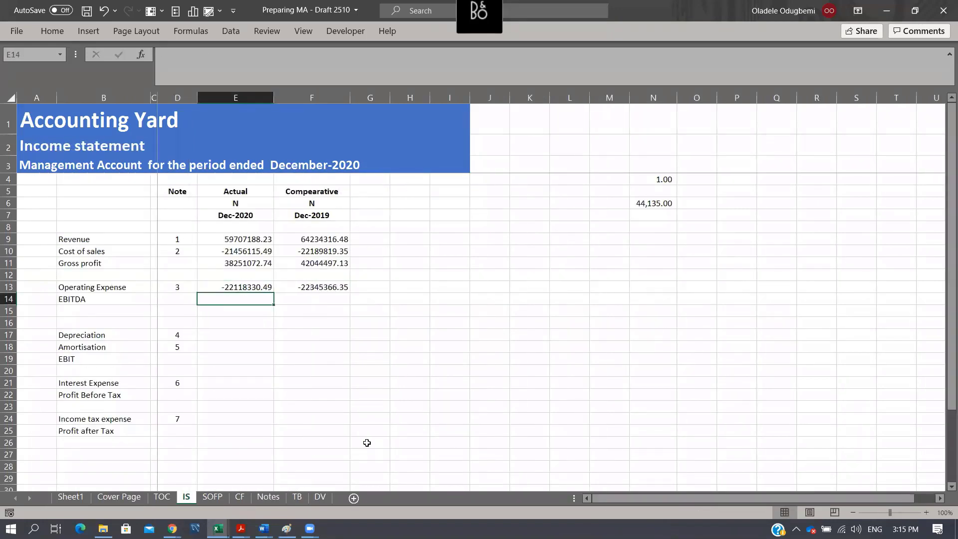
type("=")
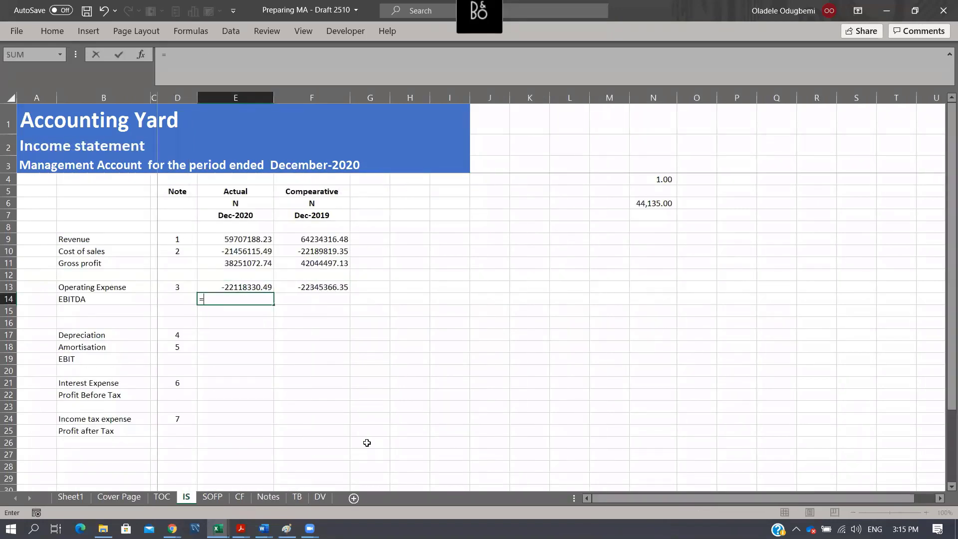
left_click(243, 265)
type("+")
key("Up")
key("Return")
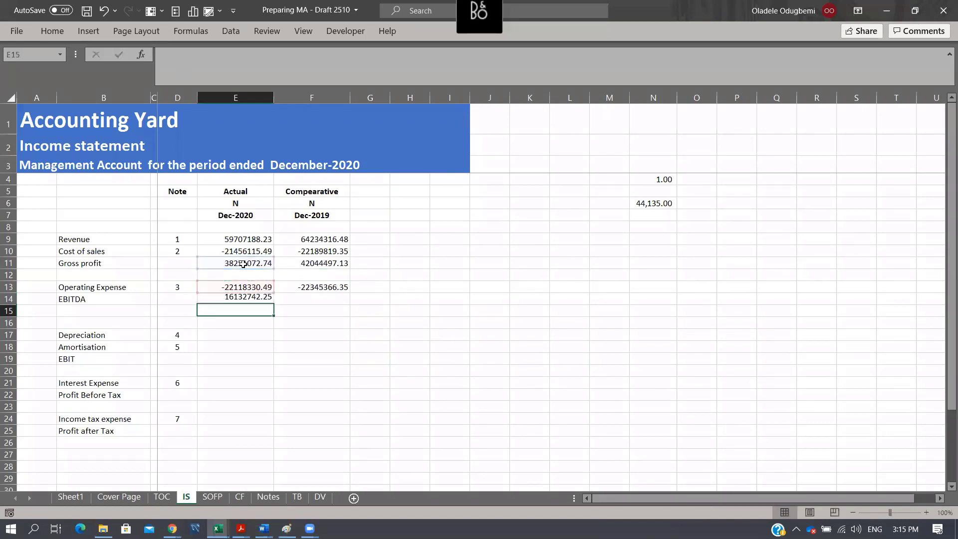
key("Up")
key("shift+Right")
key("ctrl+r")
- Link Depreciation in E17 to note 4 as a negative with =-Notes!E31 and fill it across to F17
key("Down")
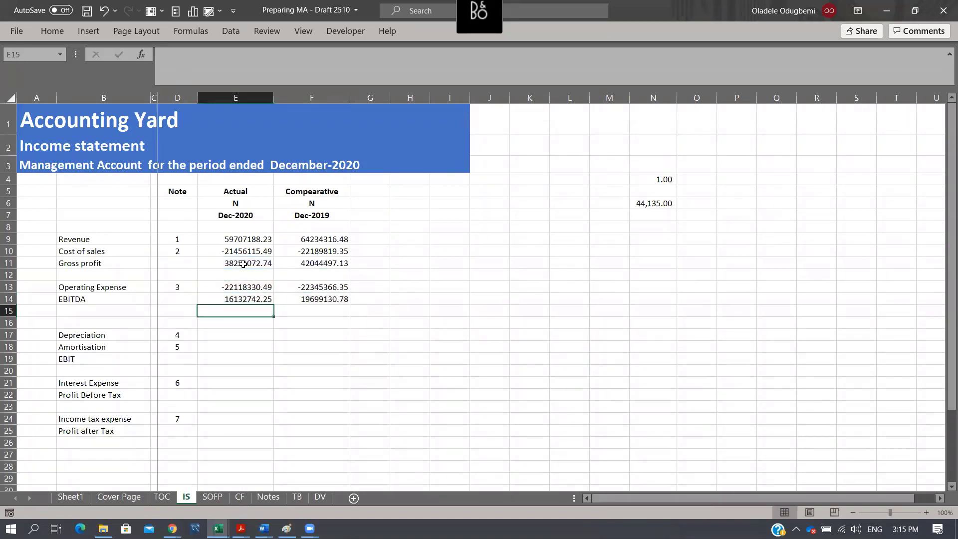
key("Down")
key("Down")
type("=")
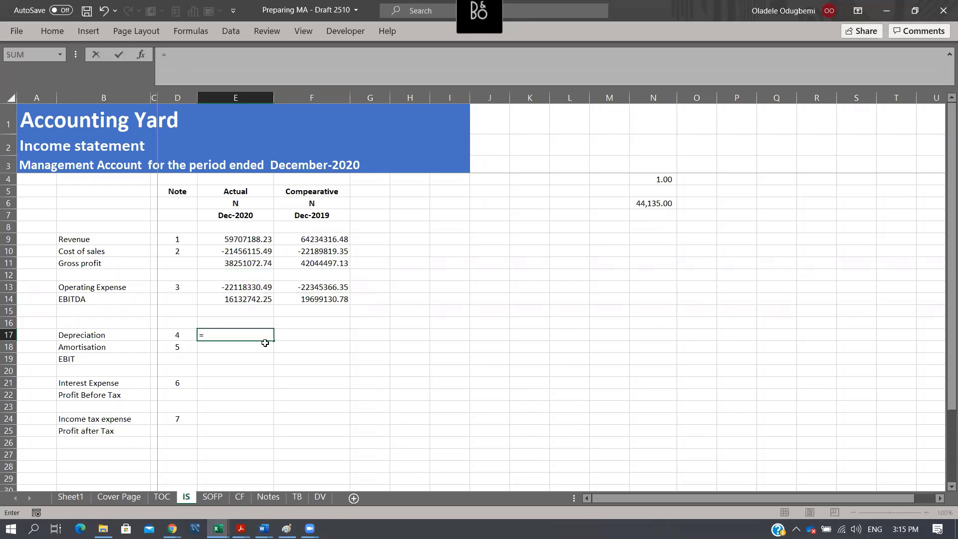
left_click(264, 498)
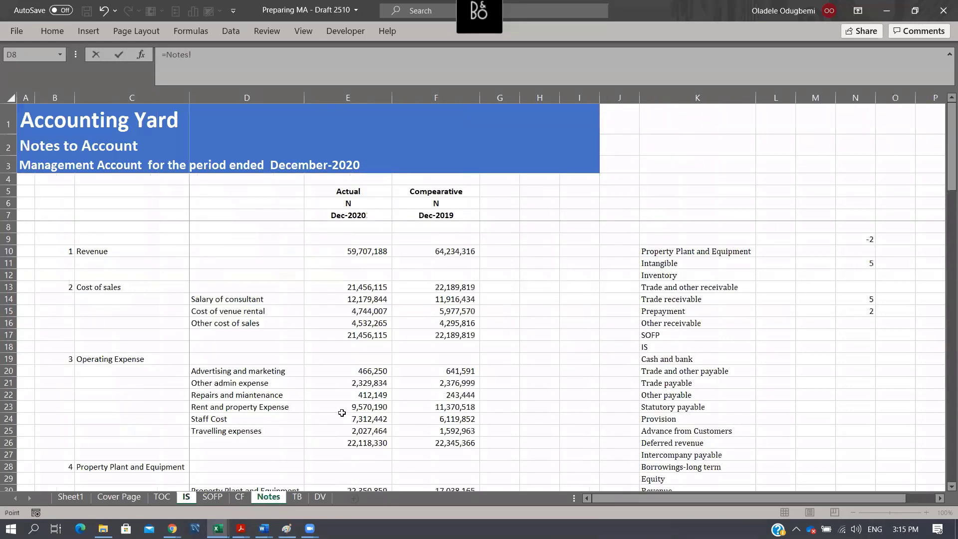
scroll(378, 417, "down", 5)
left_click(366, 311)
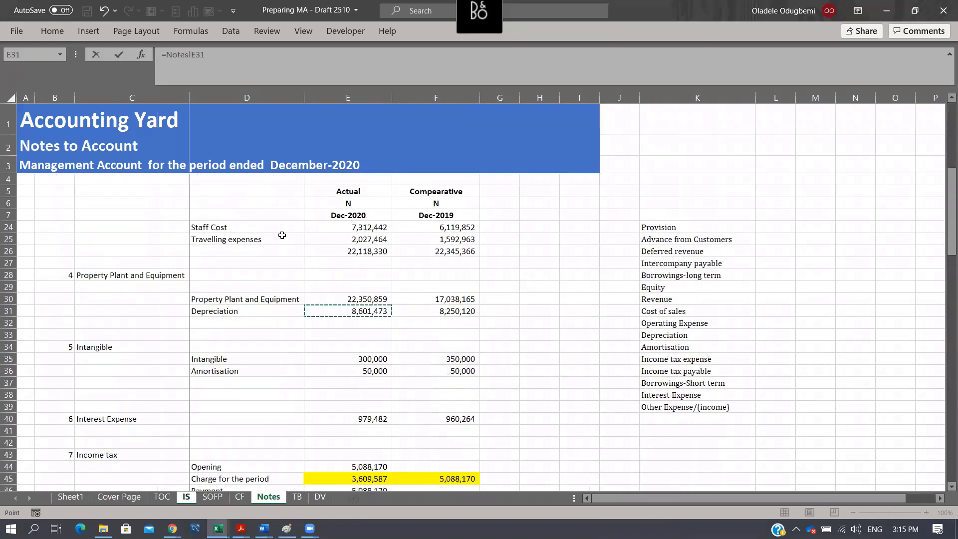
left_click(167, 54)
type("-")
key("ctrl+Return")
key("shift+Right")
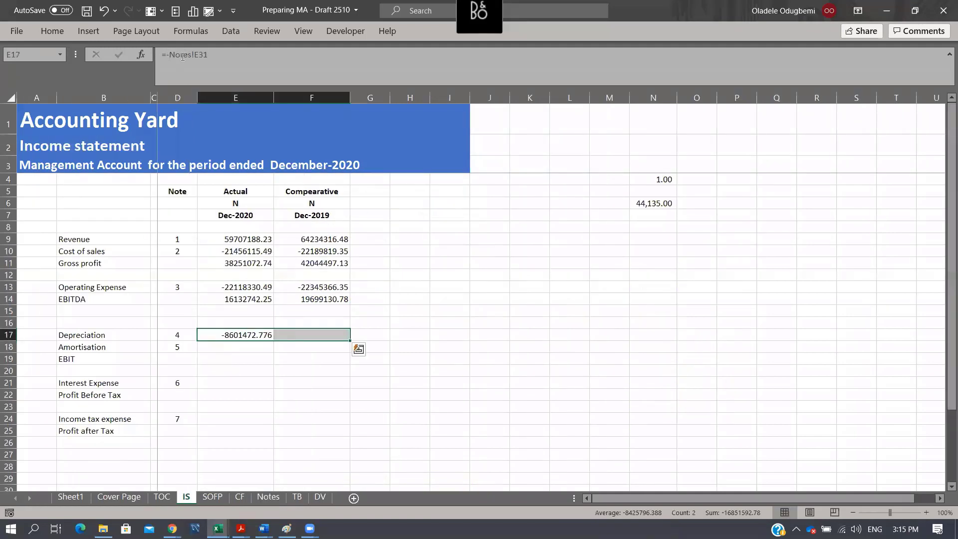
key("ctrl+r")
- Link Amortisation in E18 to note 5 as a negative with =-Notes!E36 and fill it across to F18
key("Down")
type("=")
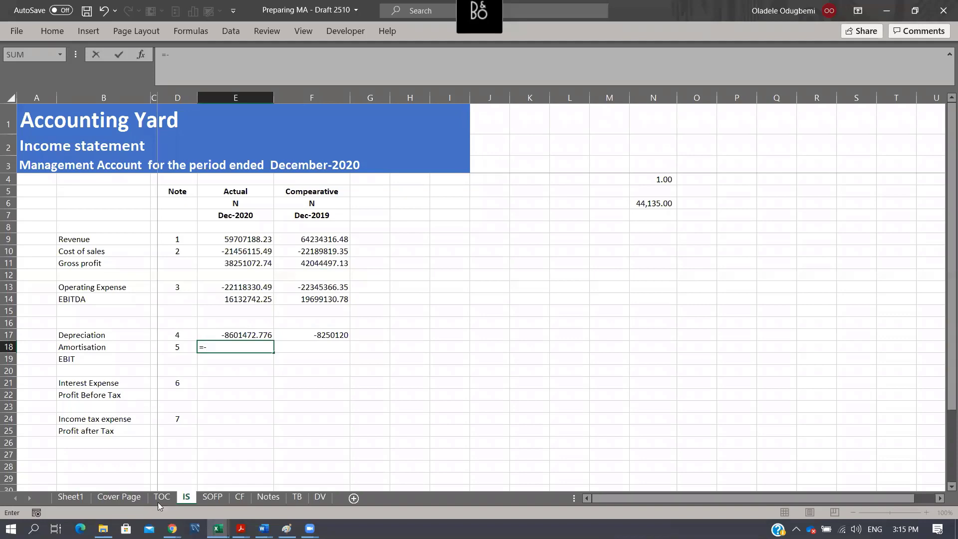
left_click(270, 499)
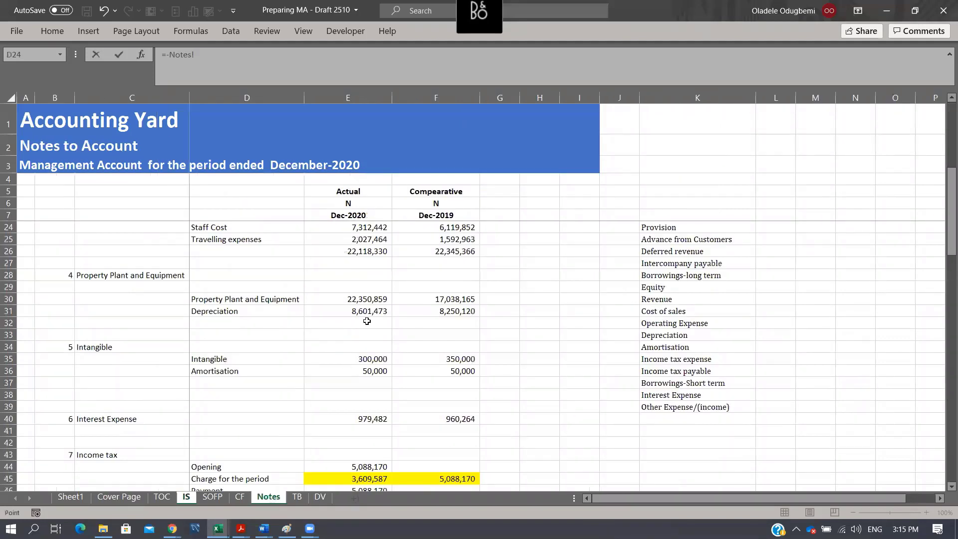
left_click(381, 371)
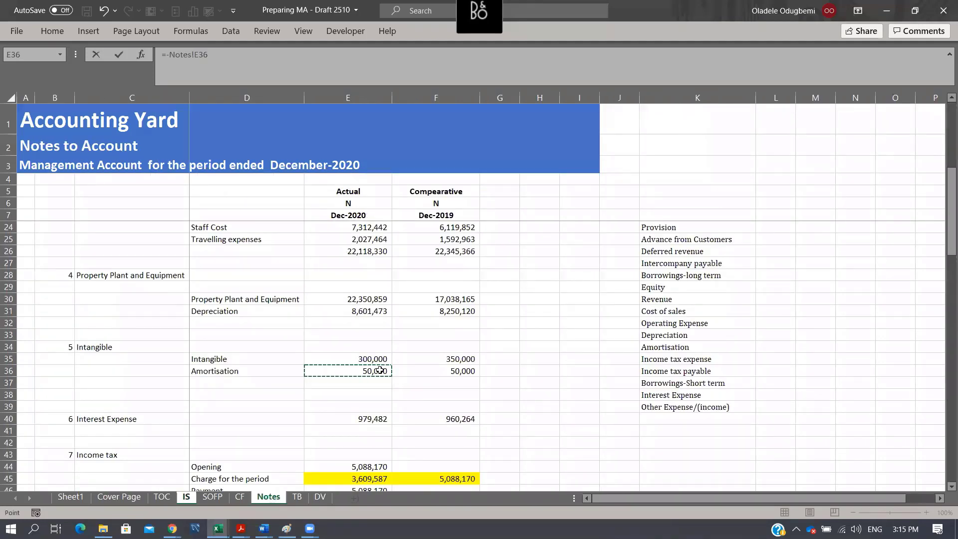
key("Return")
key("Up")
key("shift+Right")
key("ctrl+r")
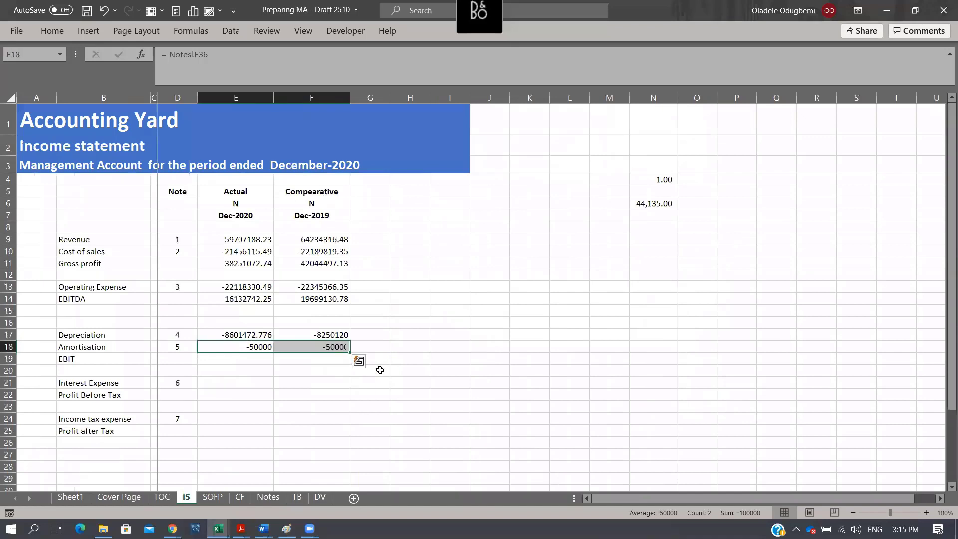
- Calculate EBIT in E19 by adding EBITDA, Depreciation and Amortisation with =E14+E17+E18, and fill it across to F19
key("Down")
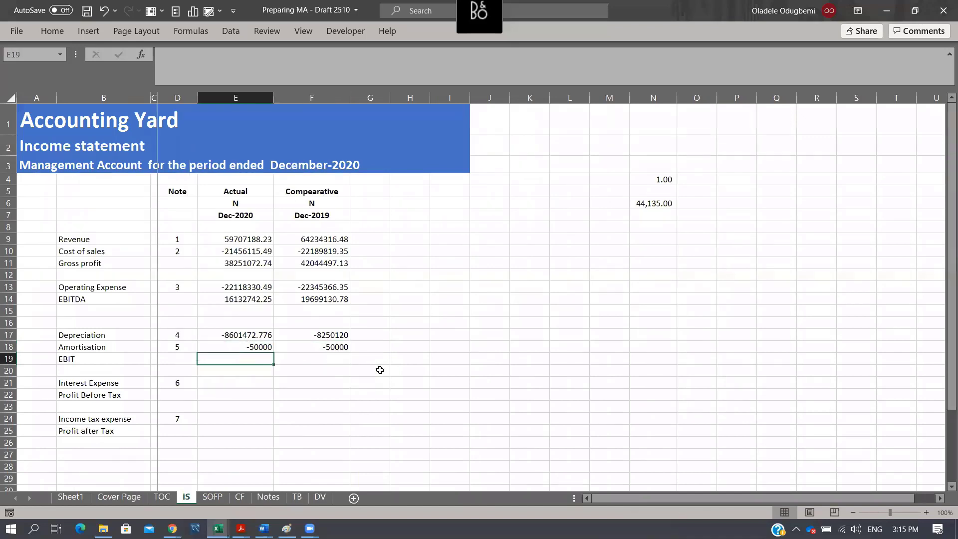
type("=")
left_click(236, 297)
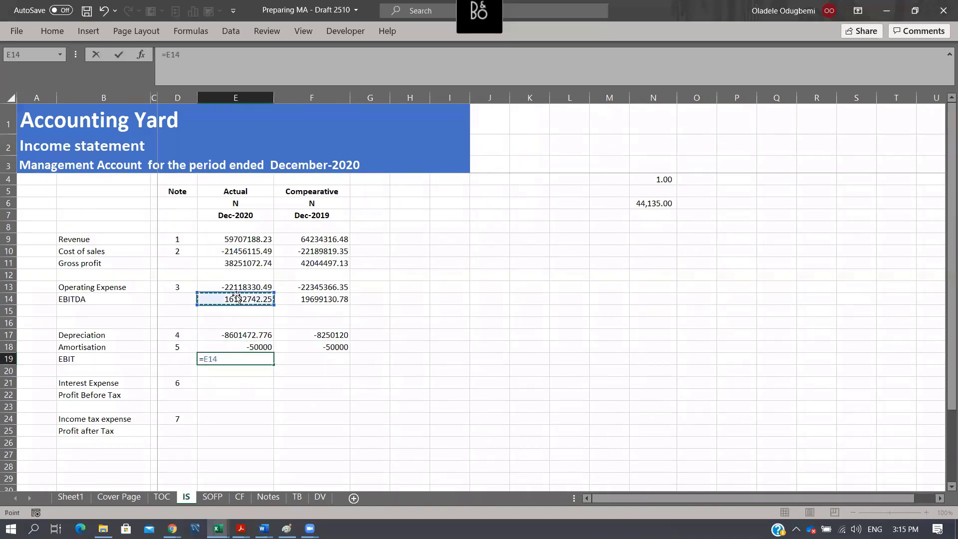
type("+")
key("Up")
key("Up")
type("+")
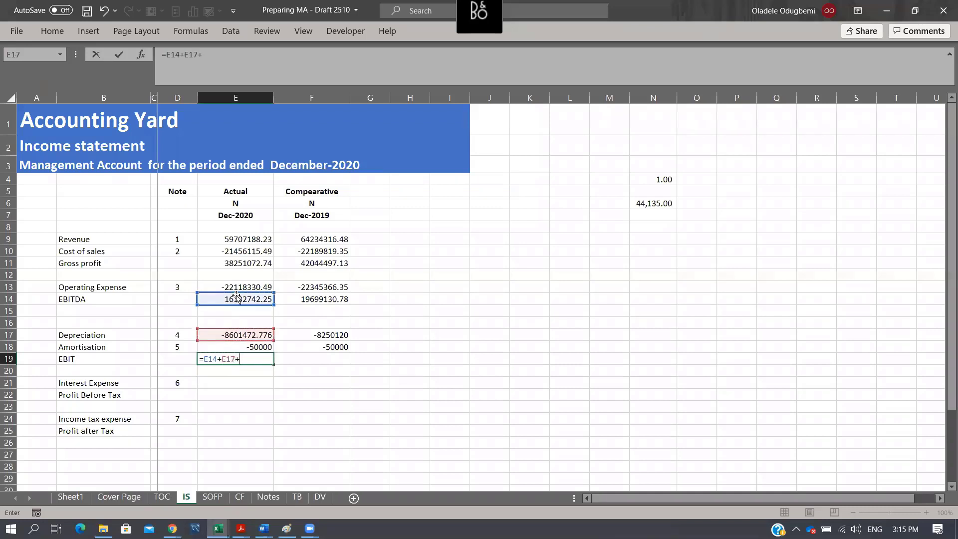
key("Up")
key("ctrl+Return")
key("shift+Right")
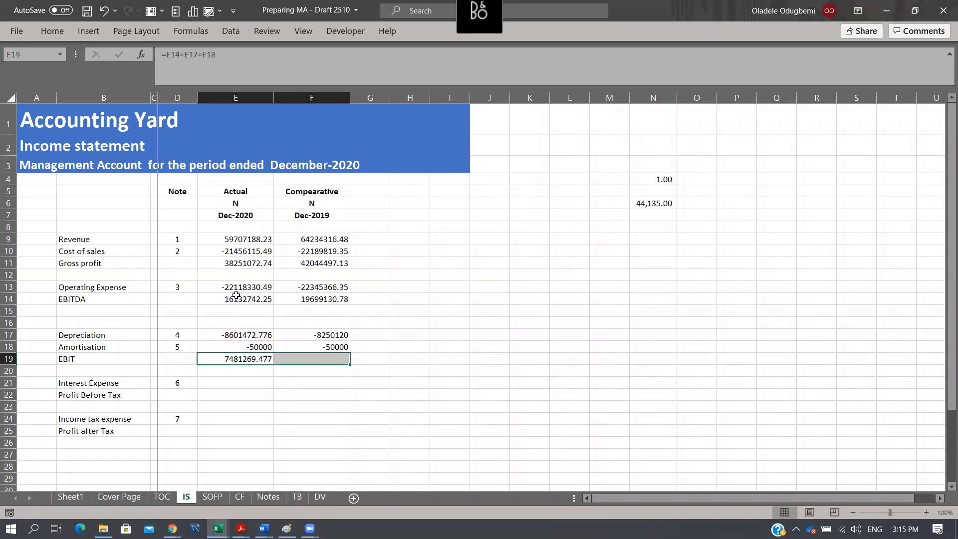
key("ctrl+r")
- Link Interest Expense in E21 to note 6 as a negative with =-Notes!E40 and fill it across to F21
left_click(241, 382)
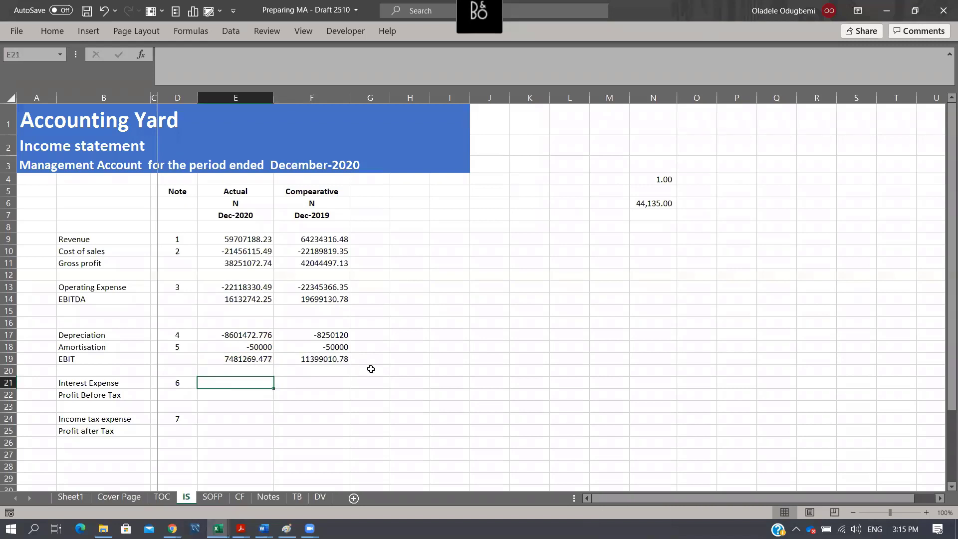
type("=")
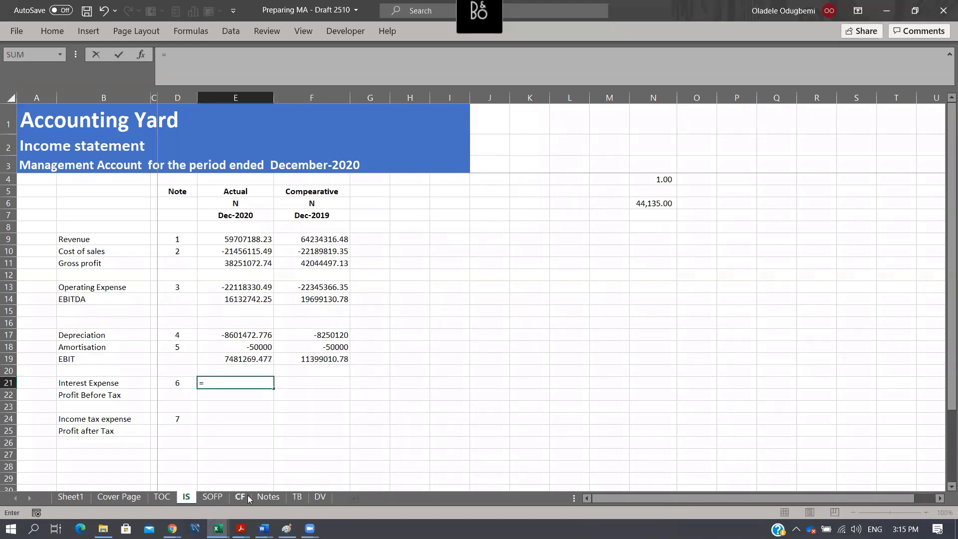
left_click(268, 497)
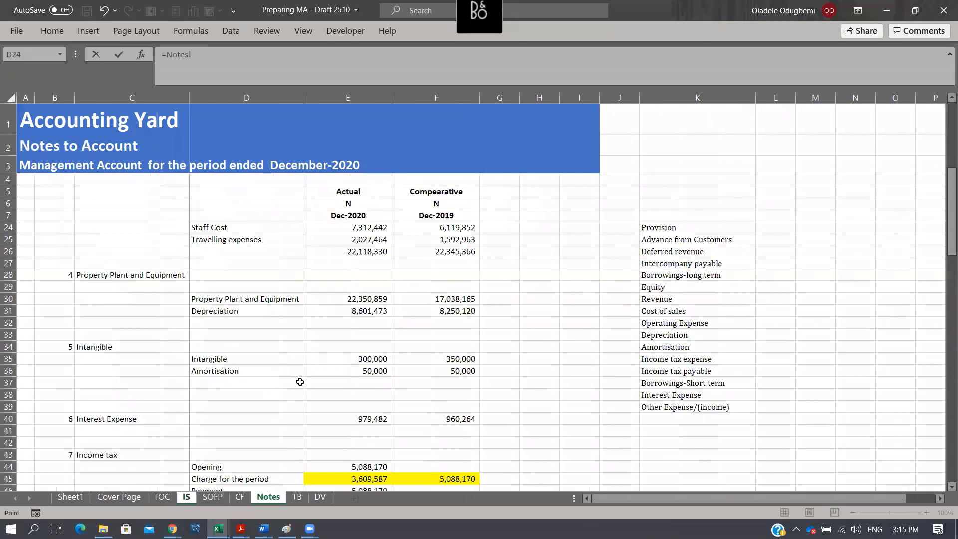
left_click(369, 420)
left_click(168, 55)
type("-")
key("ctrl+Return")
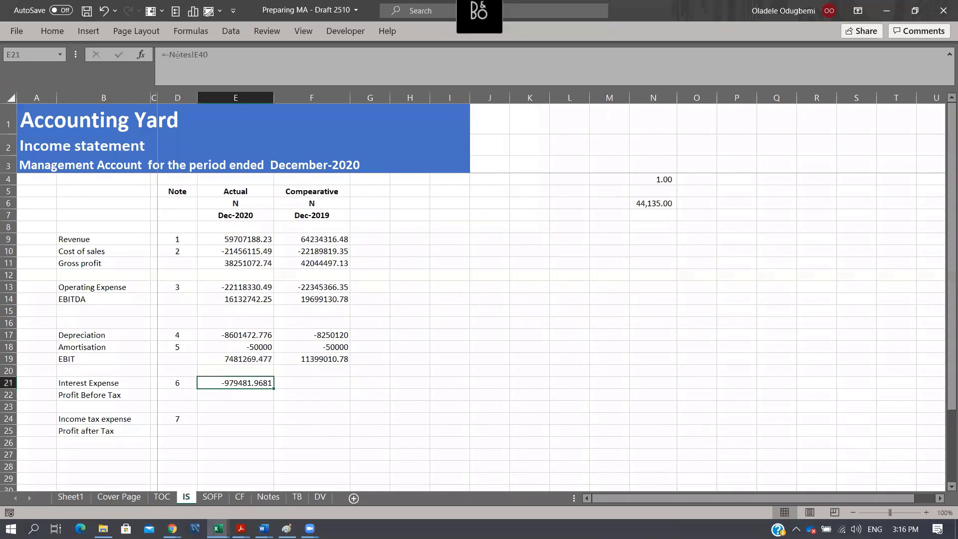
key("shift+Right")
key("ctrl+r")
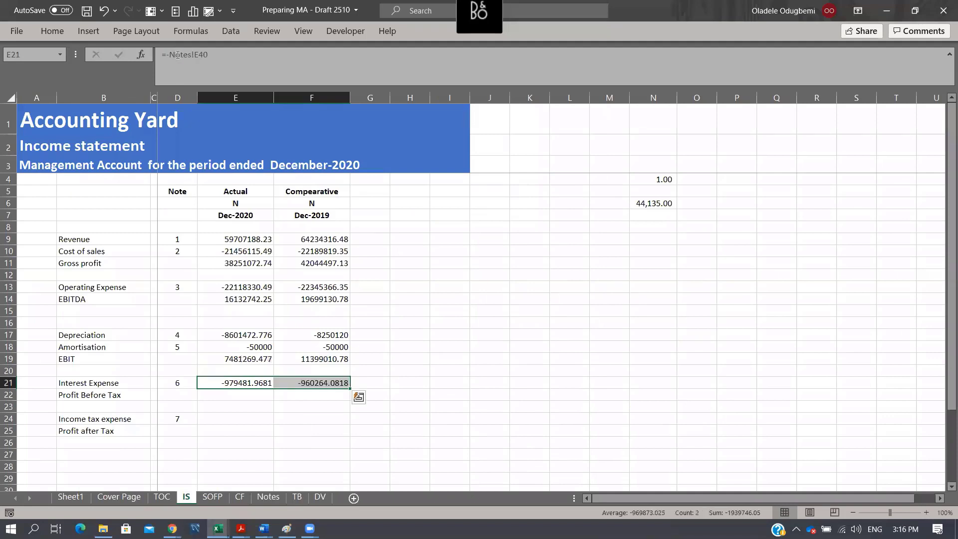
- Insert a blank row 14 in the income statement between Operating Expense and EBITDA
left_click(10, 299)
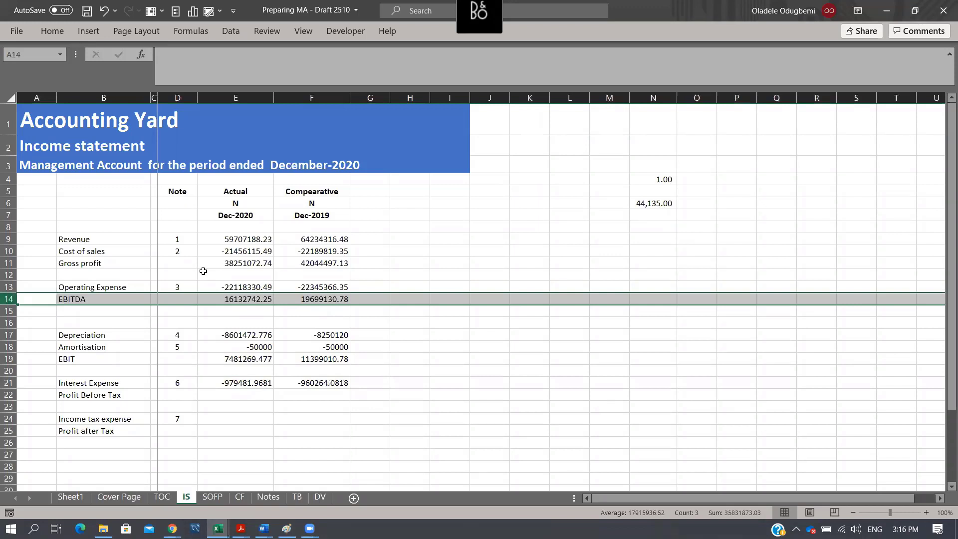
key("ctrl+shift+plus")
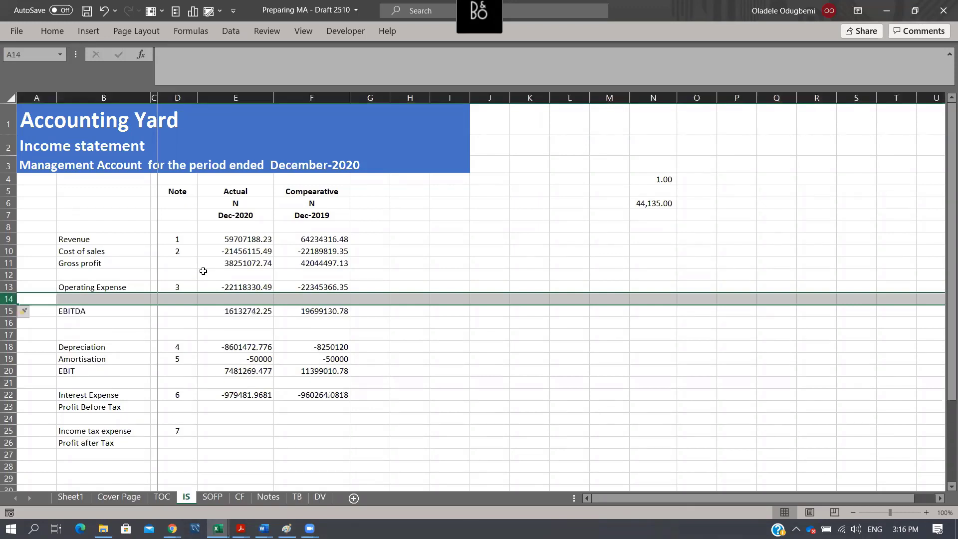
key("Right")
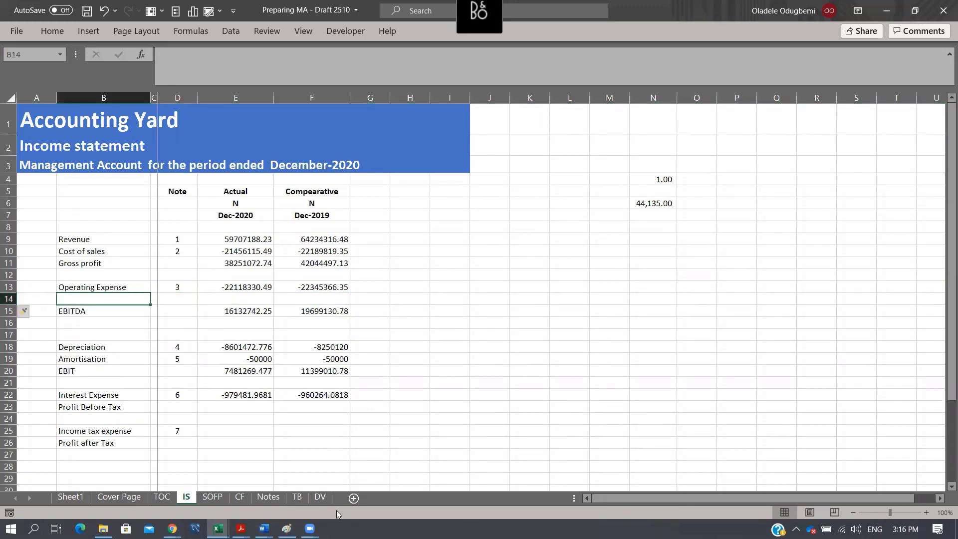
- Find the Other expense/(income) account in the TB sheet and copy its classification in F83
left_click(297, 497)
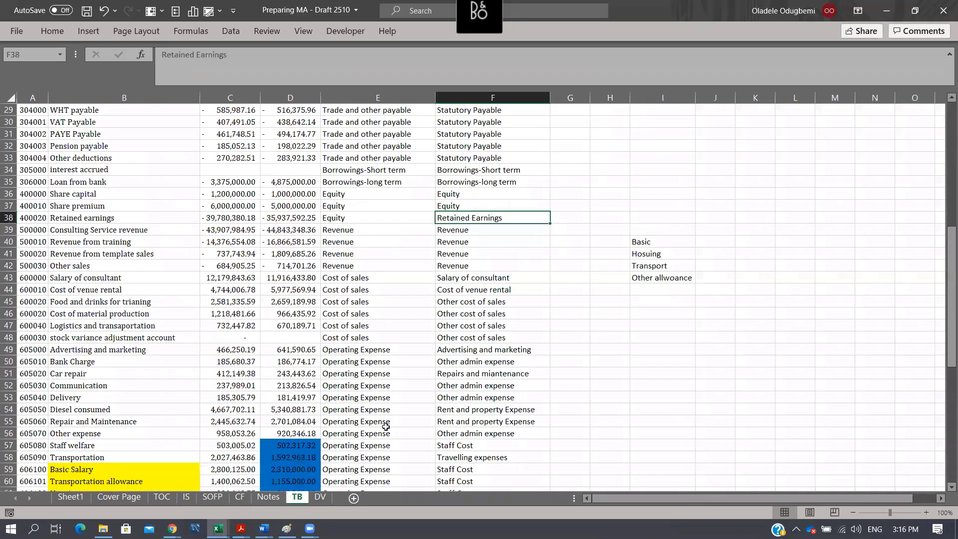
left_click(360, 419)
key("ctrl+Down")
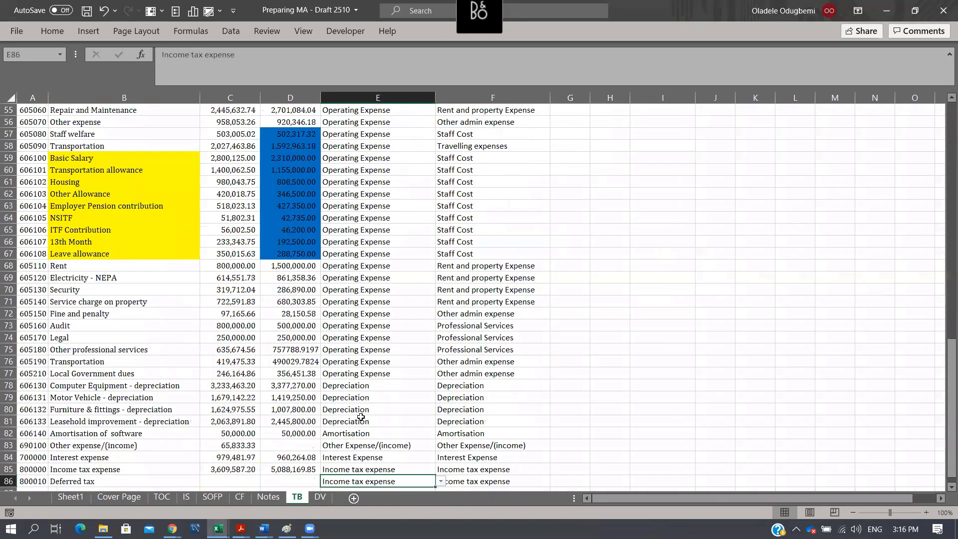
left_click(27, 446)
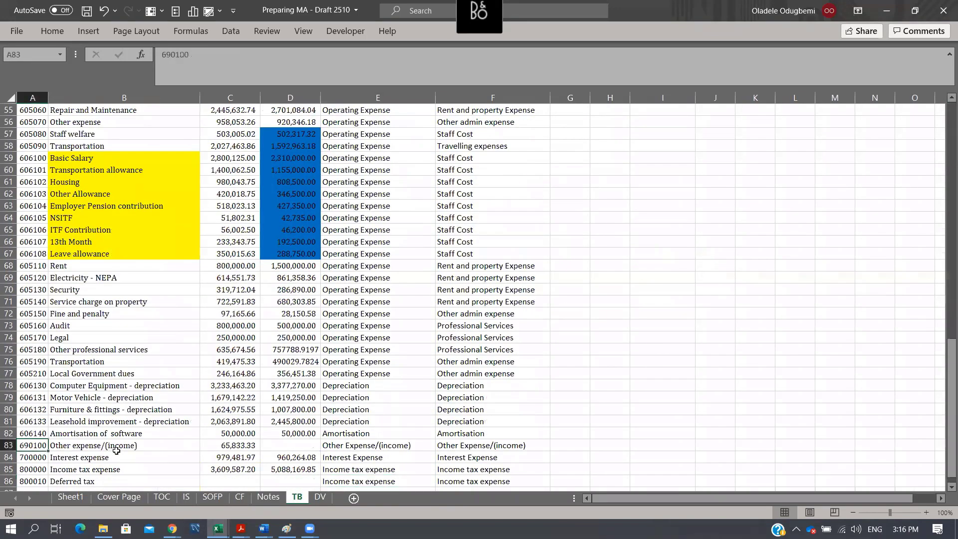
left_click(118, 454)
left_click(462, 446)
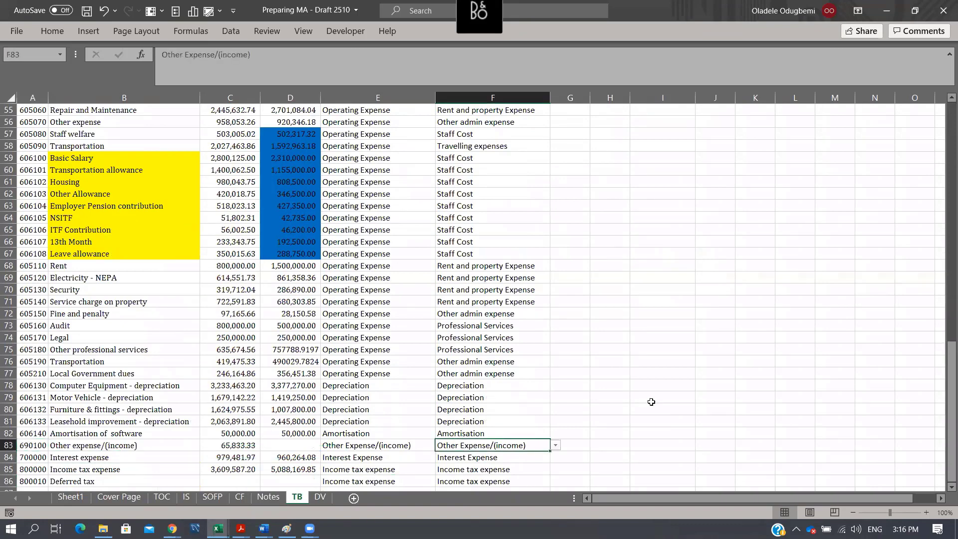
key("ctrl+c")
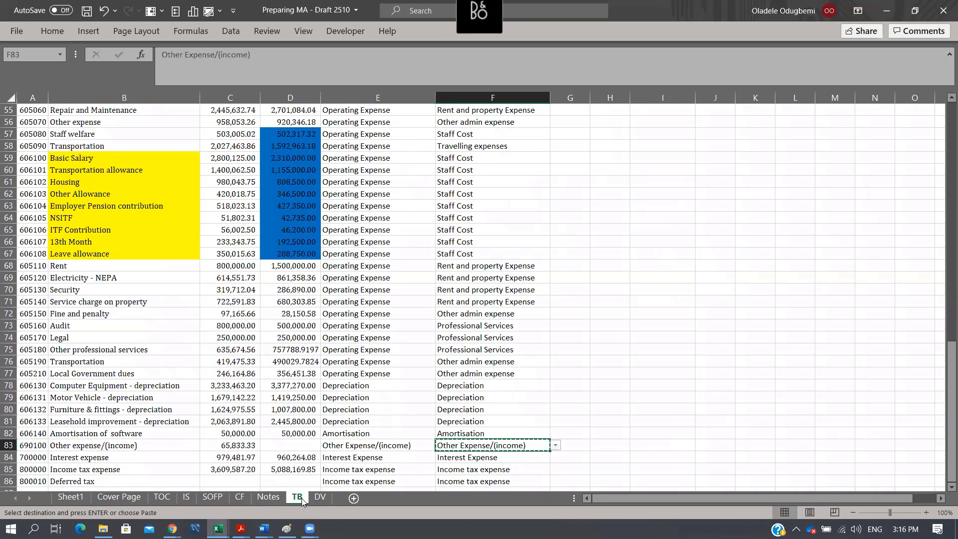
- Insert two blank rows at row 27 of the Notes sheet, between the Operating Expense total and note 4
left_click(268, 497)
scroll(301, 385, "up", 5)
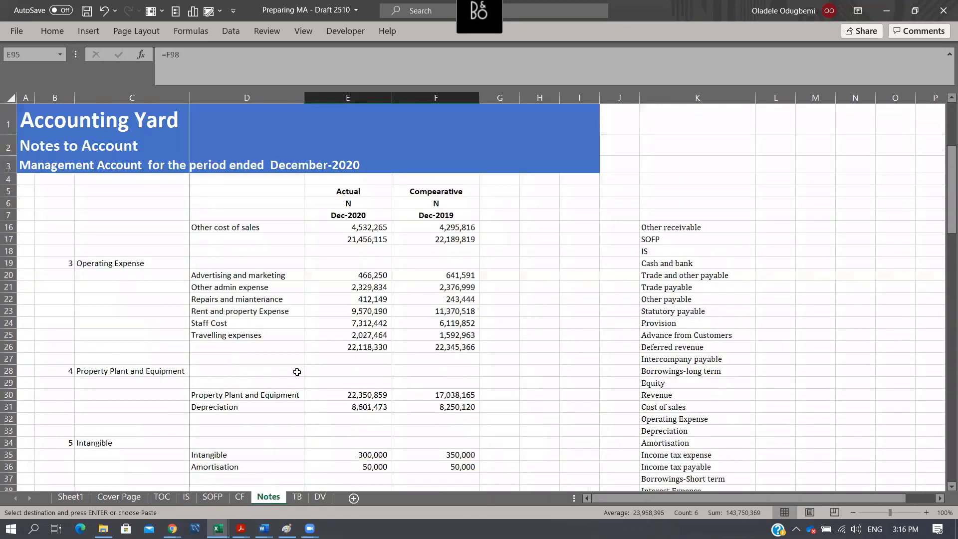
scroll(297, 372, "down", 3)
key("Escape")
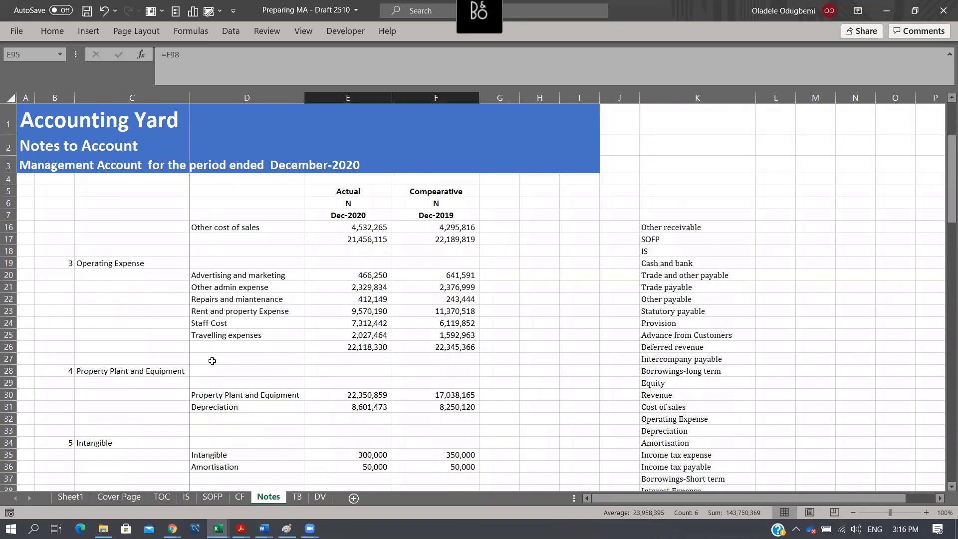
left_click(211, 361)
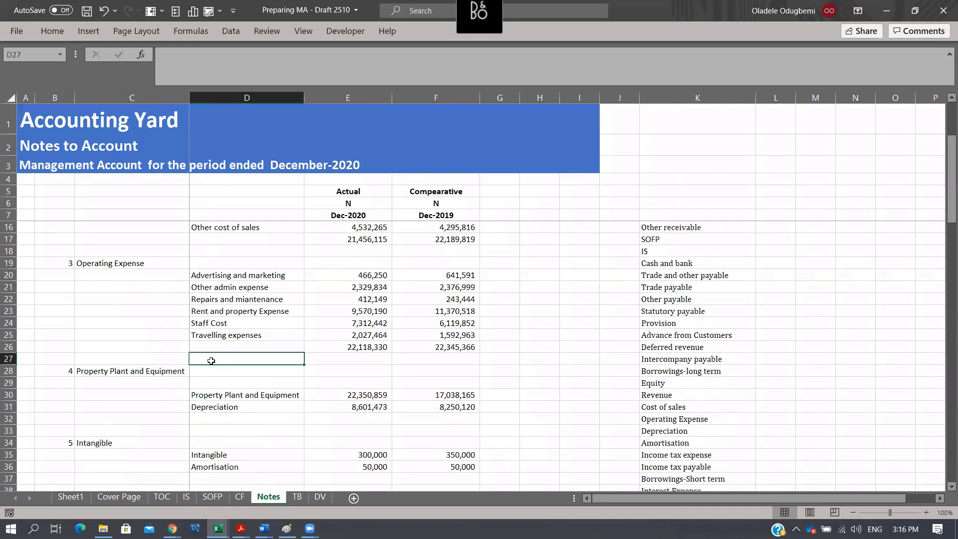
left_click(8, 359)
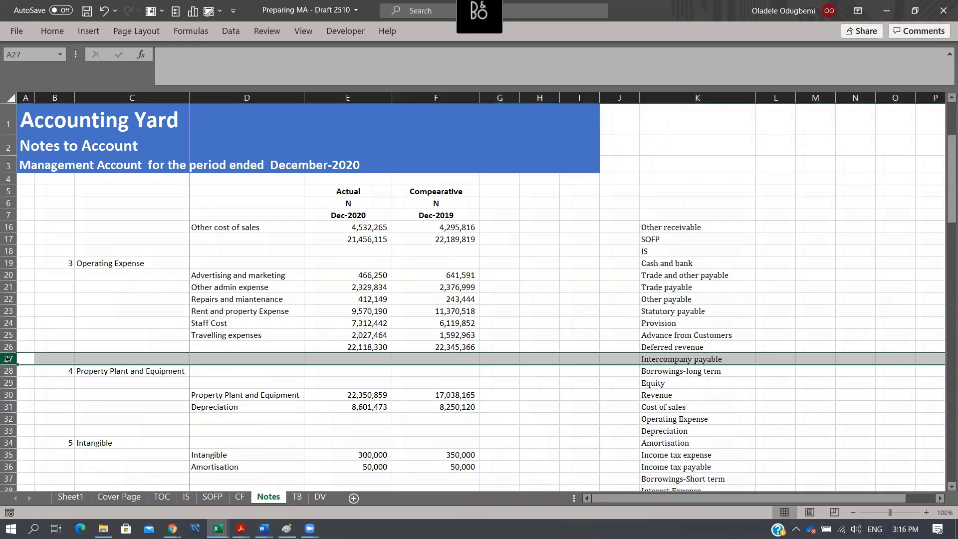
key("ctrl+shift+plus")
key("ctrl+shift+plus")
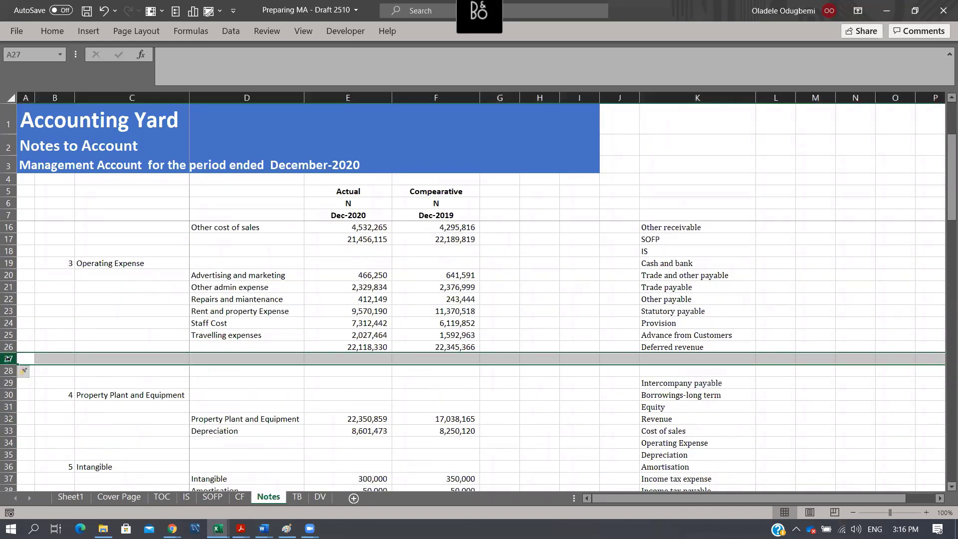
left_click(257, 371)
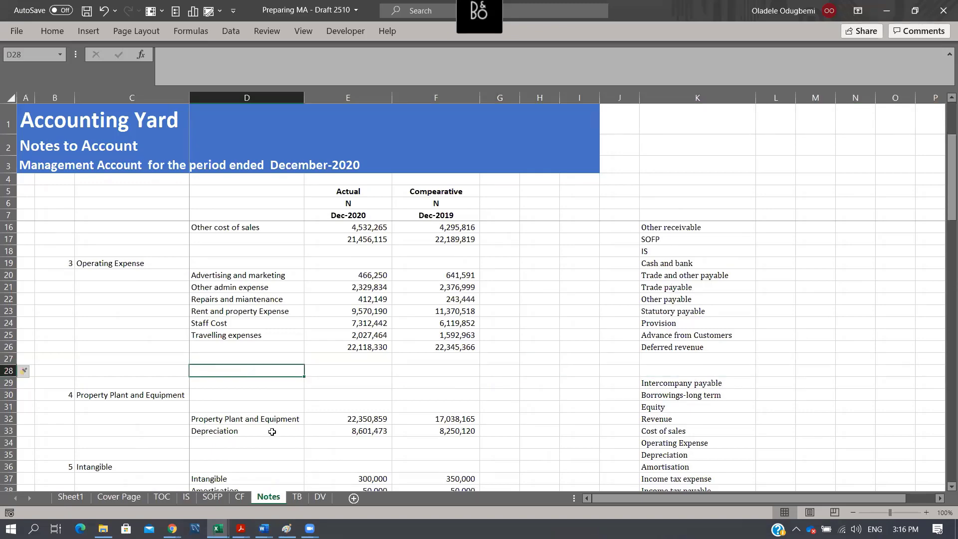
- Copy the Other Expense/(income) label from TB cell F83 and paste it as values into D28 of the Notes sheet
left_click(303, 498)
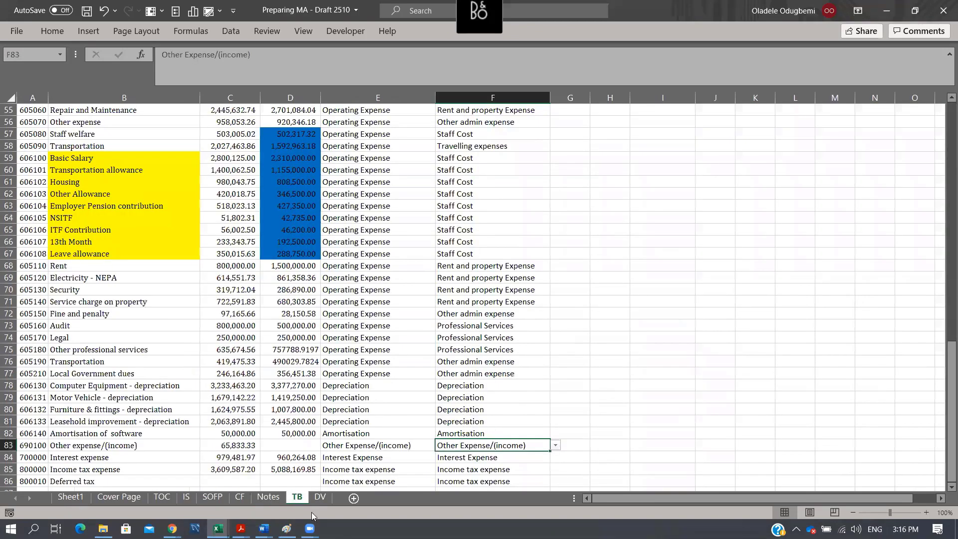
key("ctrl+c")
left_click(269, 498)
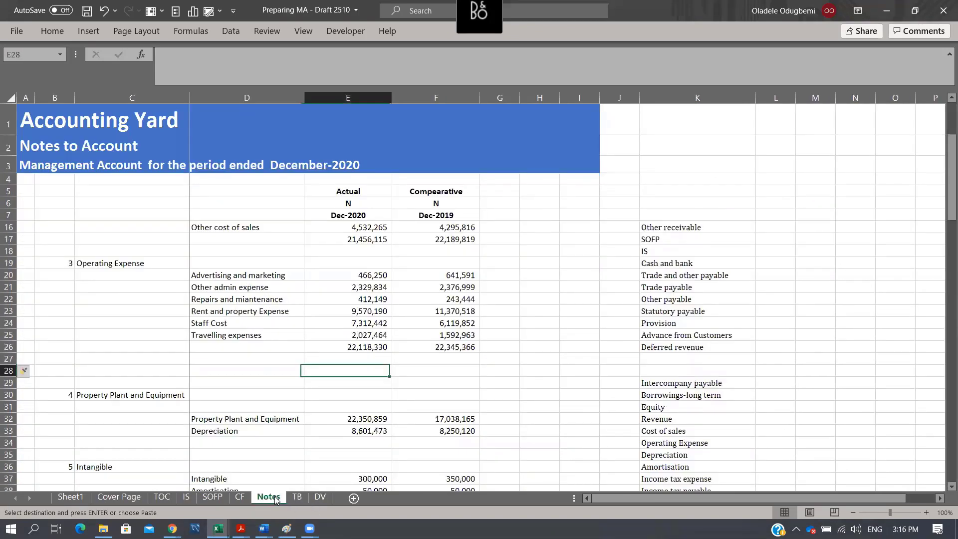
key("alt+e")
key("s")
key("v")
key("Return")
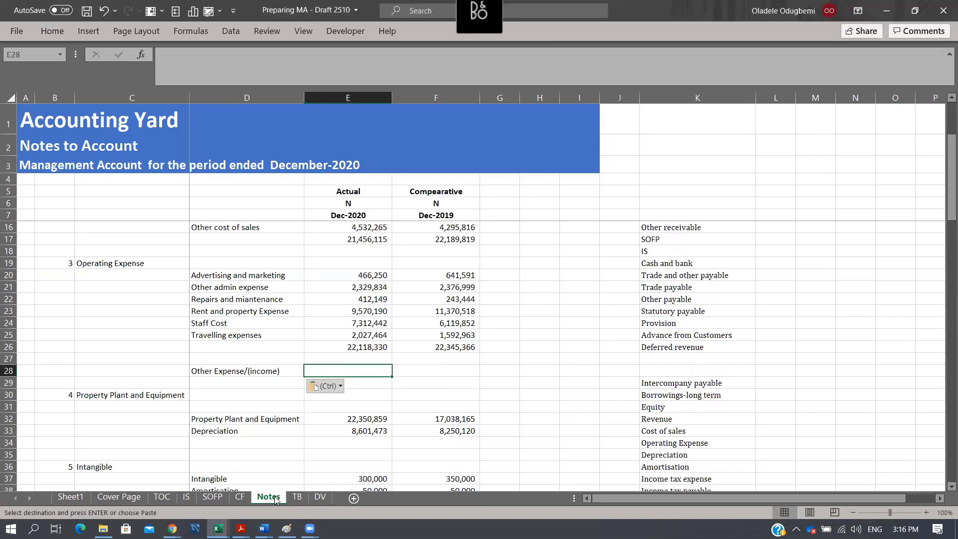
- Copy the Travelling expenses SUMIFS formulas from E25:F25 into E28:F28 for Other Expense/(income)
left_click_drag(366, 334, 437, 324)
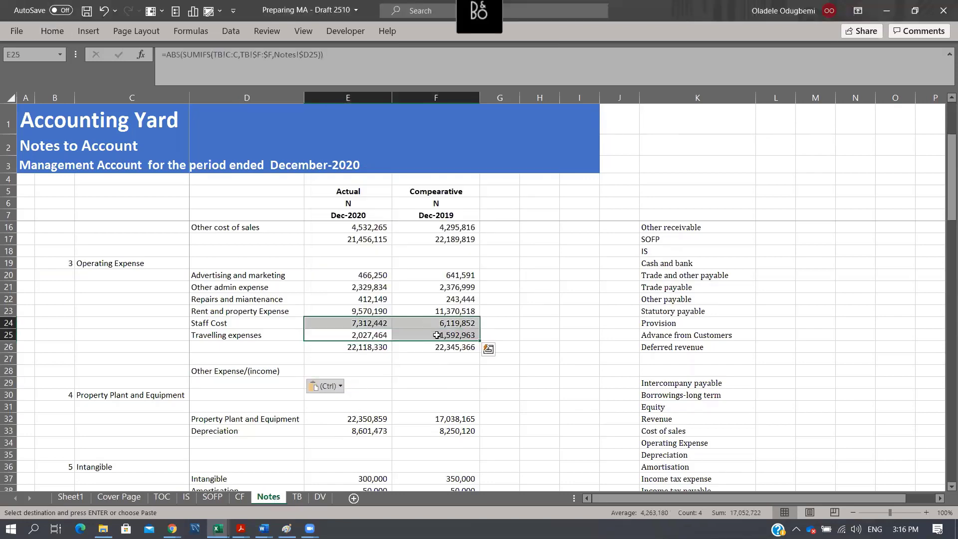
left_click_drag(366, 335, 437, 335)
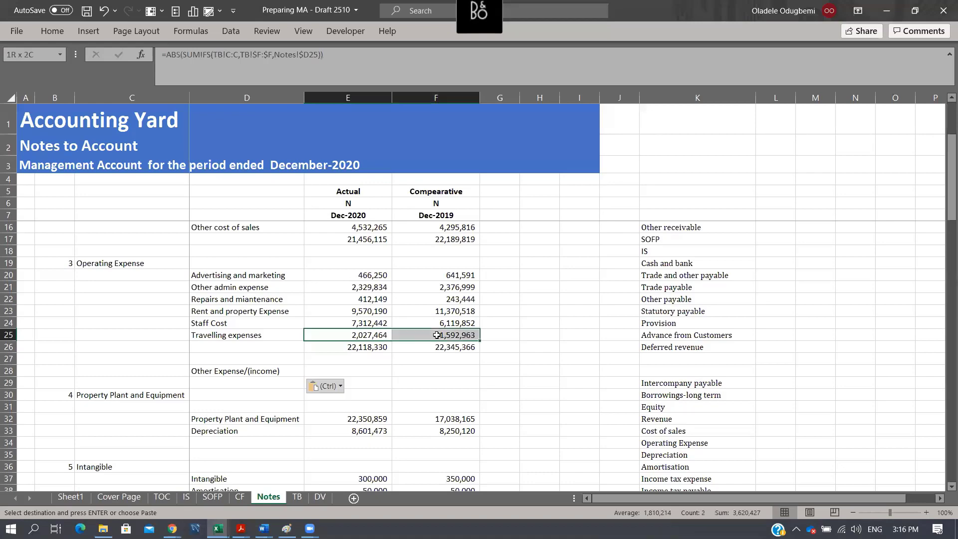
key("ctrl+c")
left_click(349, 371)
key("Return")
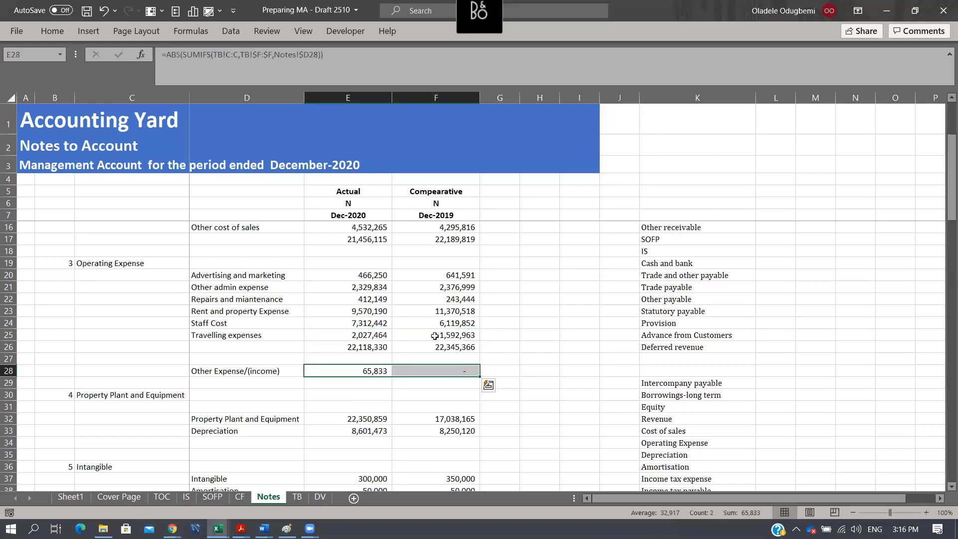
- Check the actual-period amount of Other expense/(income) in C83 of the TB sheet
left_click(320, 496)
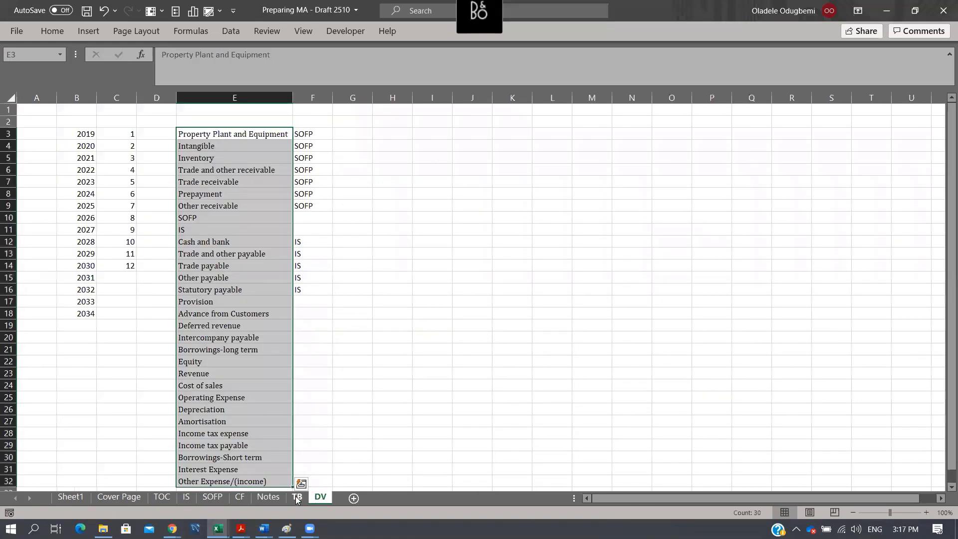
left_click(297, 497)
left_click(244, 446)
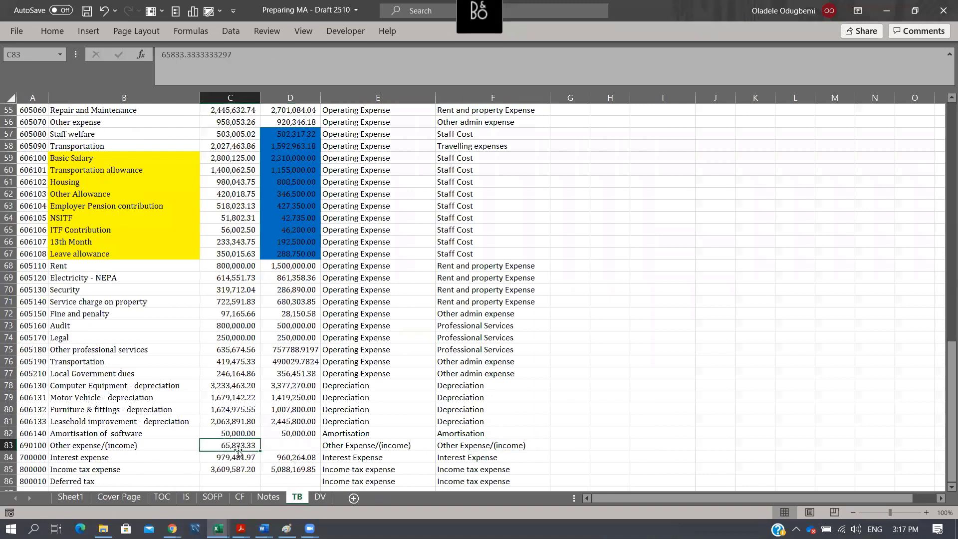
- Label the new row on the IS sheet "Other income" in B14
left_click(188, 497)
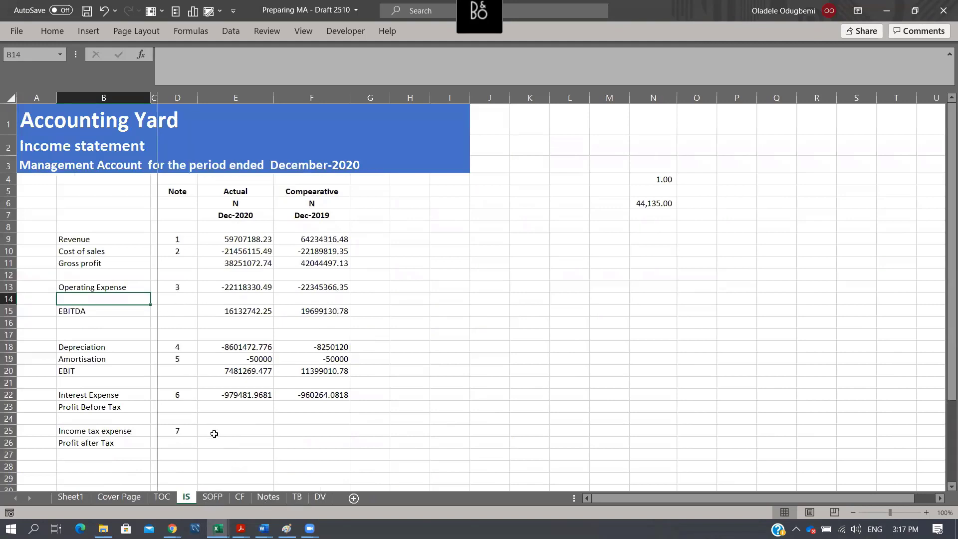
type("Other i")
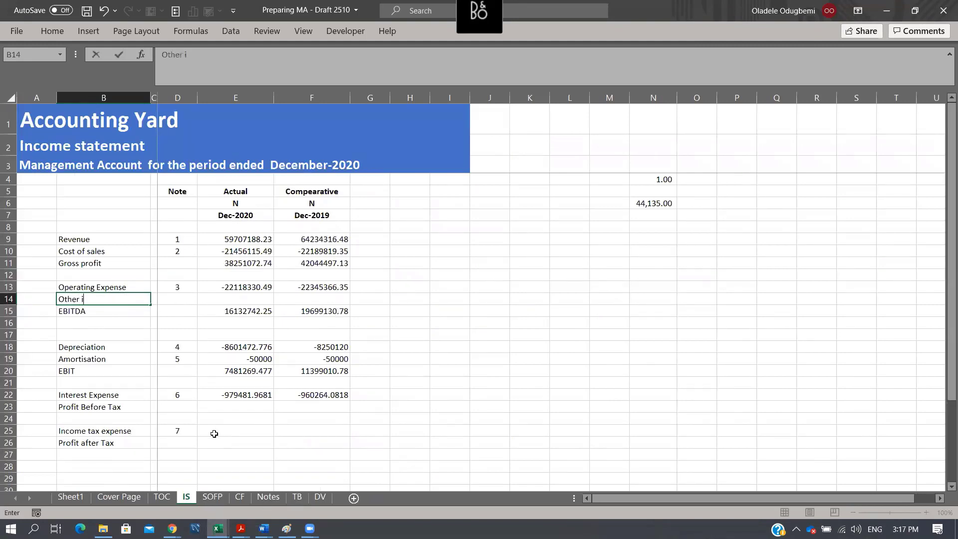
type("ncome")
key("Return")
- Copy the Operating Expense note reference from D13 into D14 for Other income
key("Right")
key("Up")
key("Up")
key("Right")
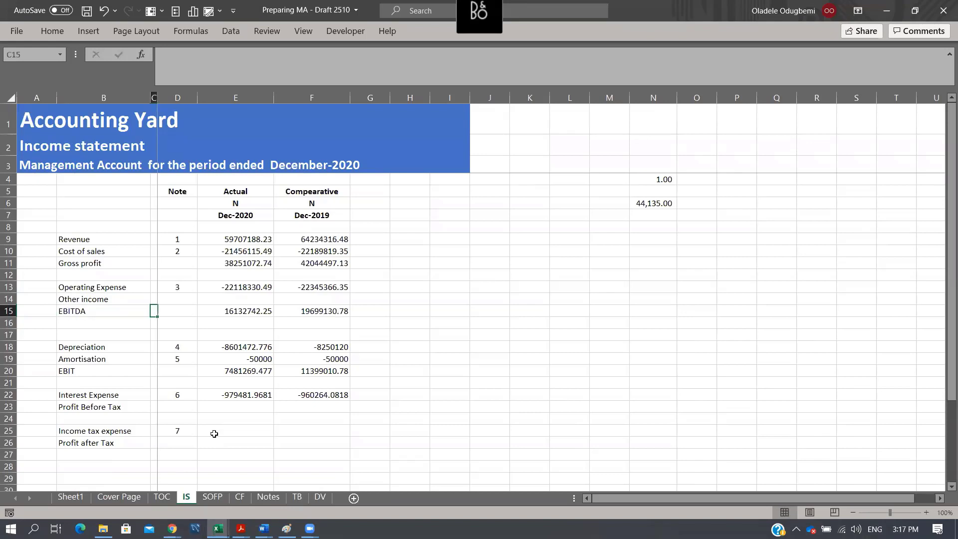
key("ctrl+c")
key("Down")
key("ctrl+v")
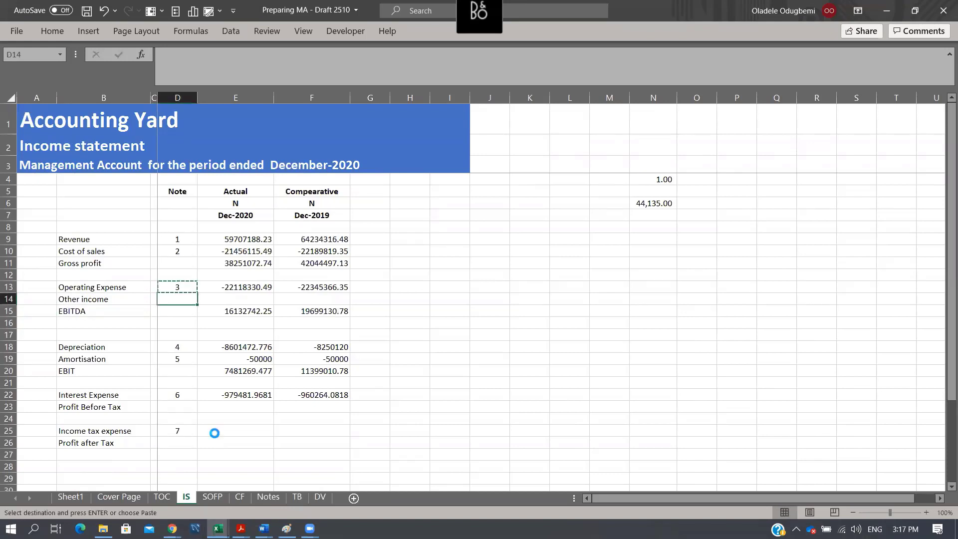
- Link Other income in E14 to the Notes sheet with =Notes!E28 and fill the formula across to F14
key("Escape")
key("Right")
type("=")
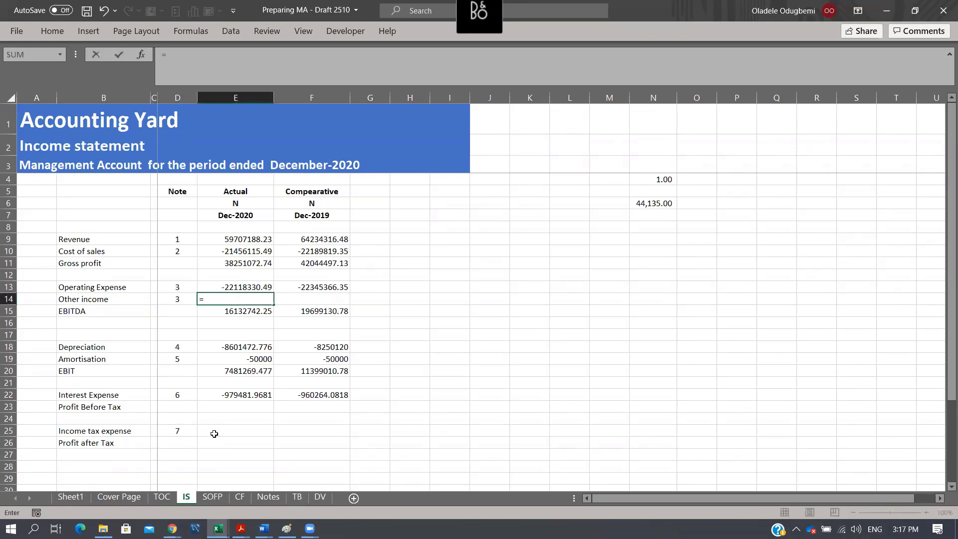
left_click(268, 497)
left_click(372, 371)
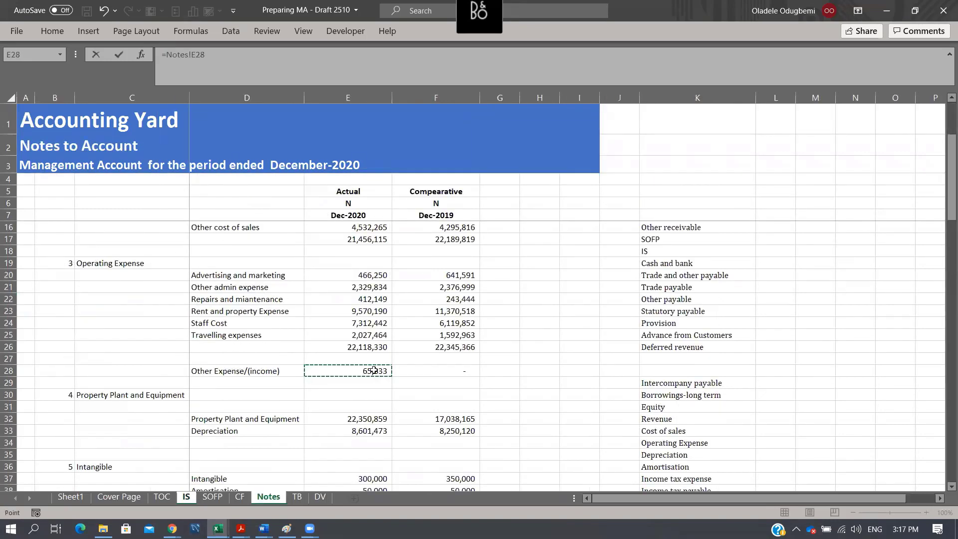
key("Return")
key("shift+Right")
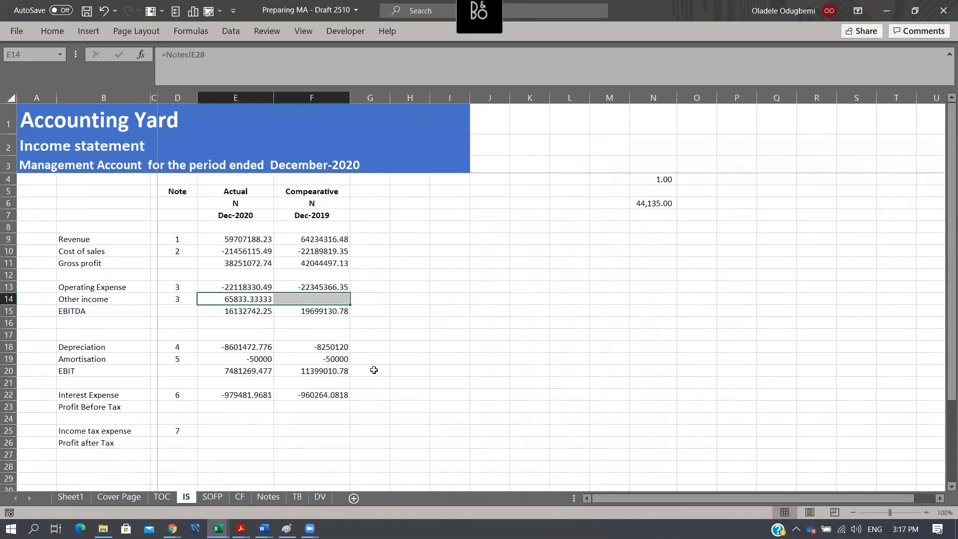
key("ctrl+r")
- Include Other income in the EBITDA formula in E15 as =E11+E13+E14 and fill it across to F15
key("Down")
key("F2")
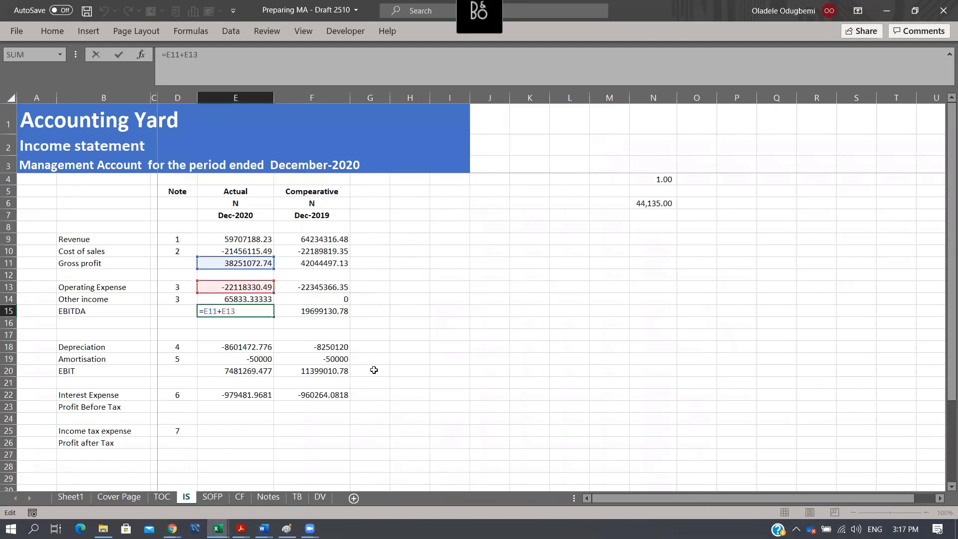
left_click(245, 298)
key("Return")
key("Up")
key("shift+Right")
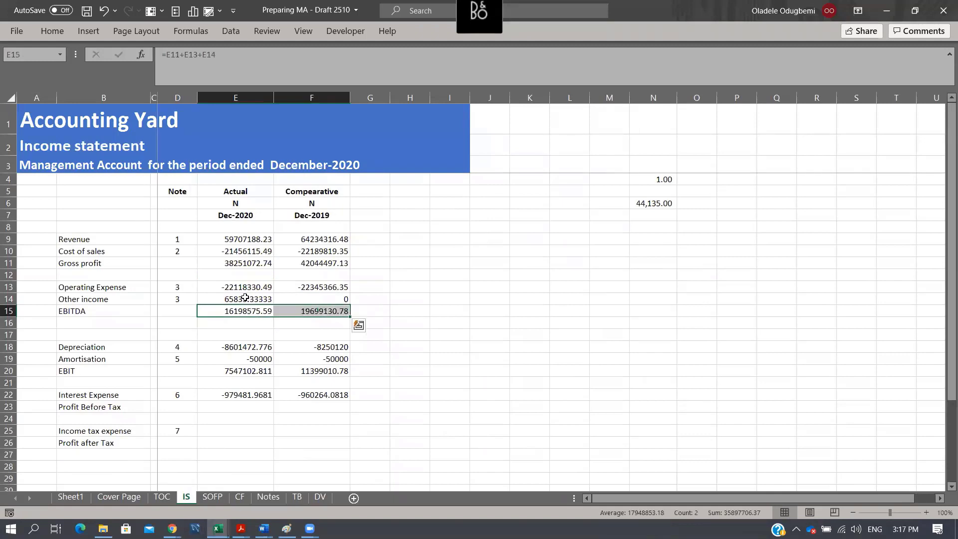
- Calculate Profit Before Tax in E23 as =E20+E22 and fill the formula across to F23
left_click(261, 395)
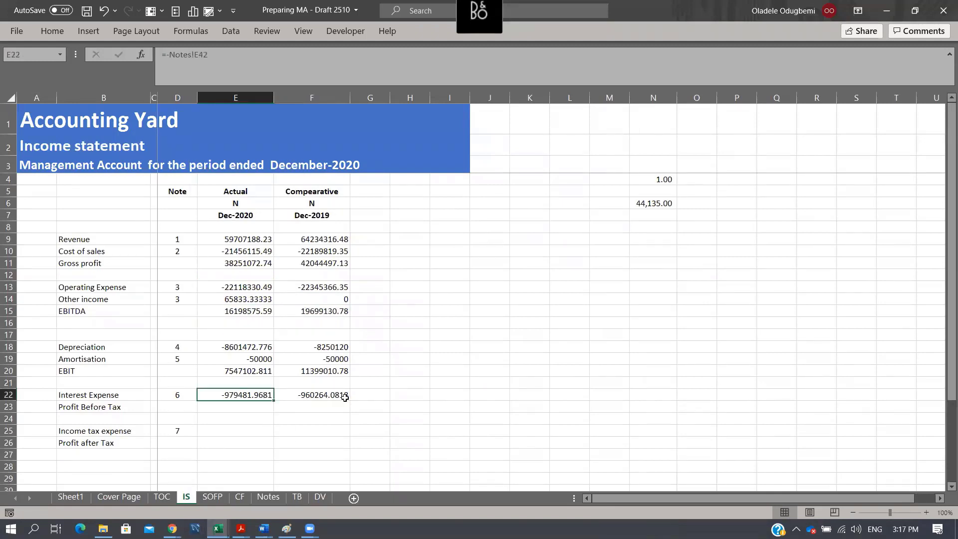
key("Down")
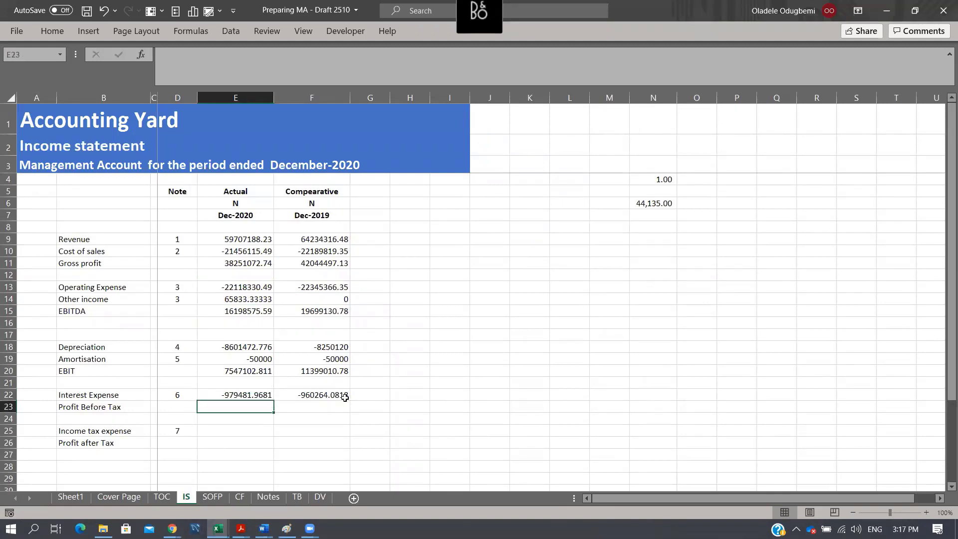
type("=")
key("Up")
key("Up")
key("Up")
type("+")
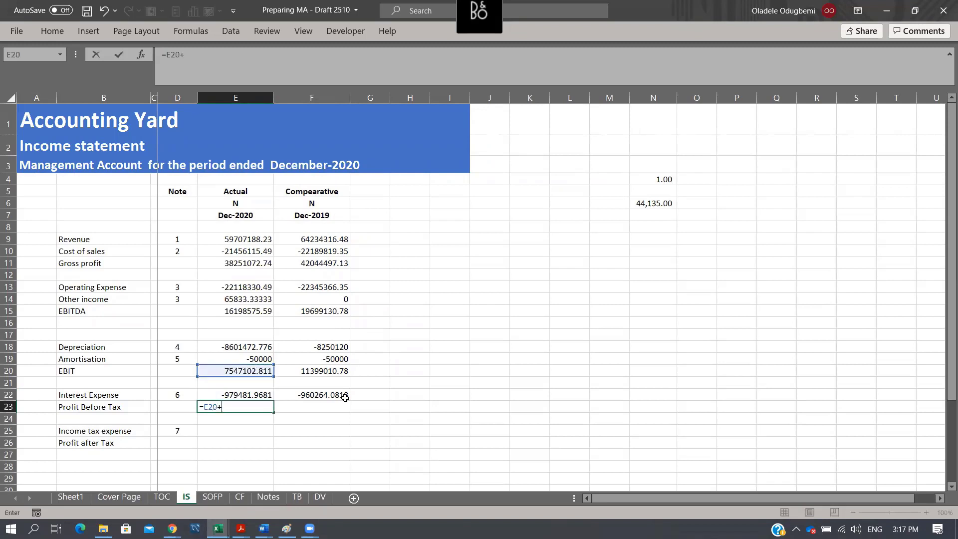
key("Up")
key("Return")
key("Up")
left_click_drag(347, 401, 348, 402)
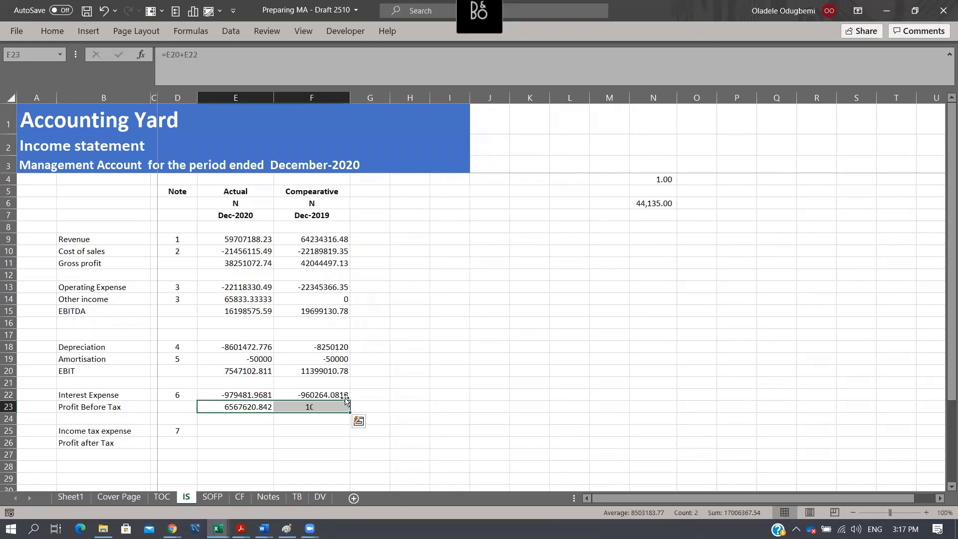
- Link Income tax expense in E25 to the negated charge for the period with =-Notes!E47 and fill it across to F25
key("Down")
key("Down")
type("=")
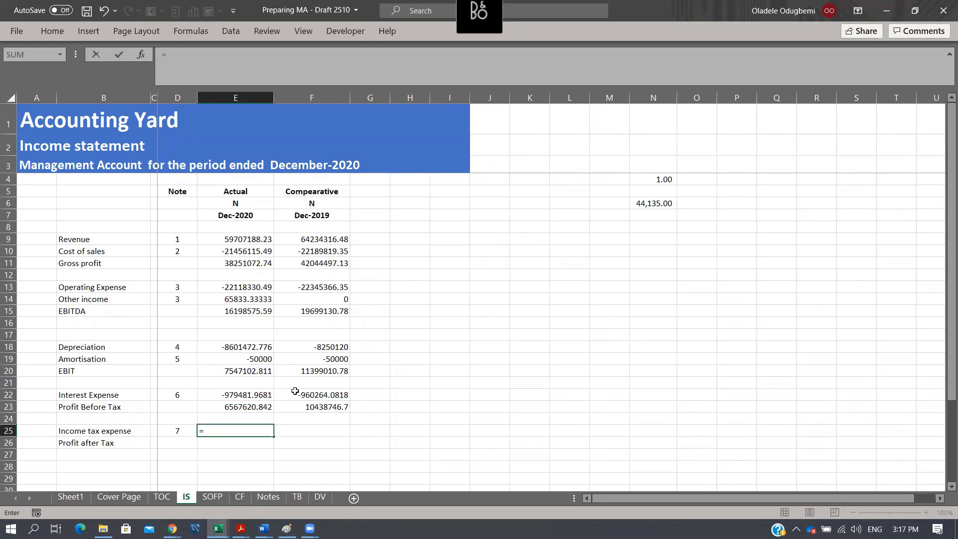
left_click(269, 497)
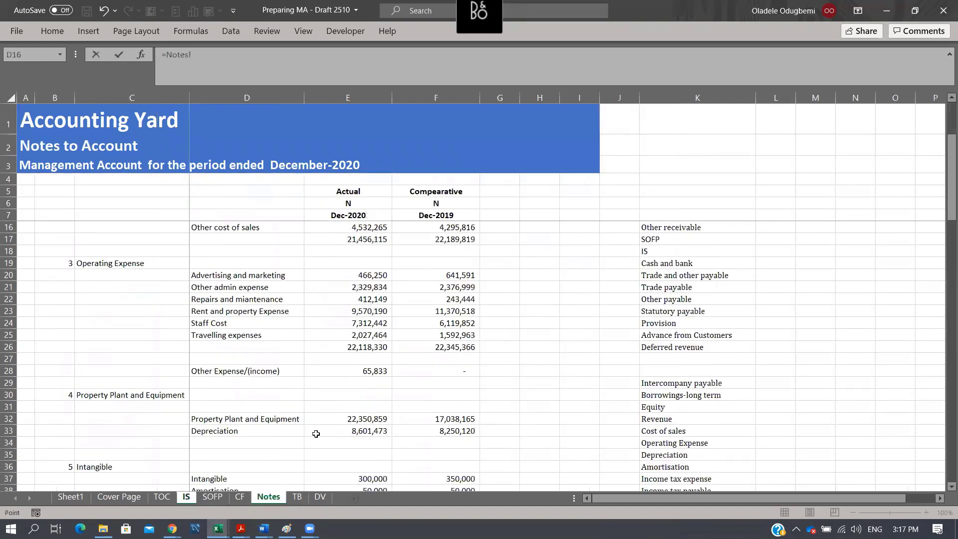
scroll(316, 434, "down", 7)
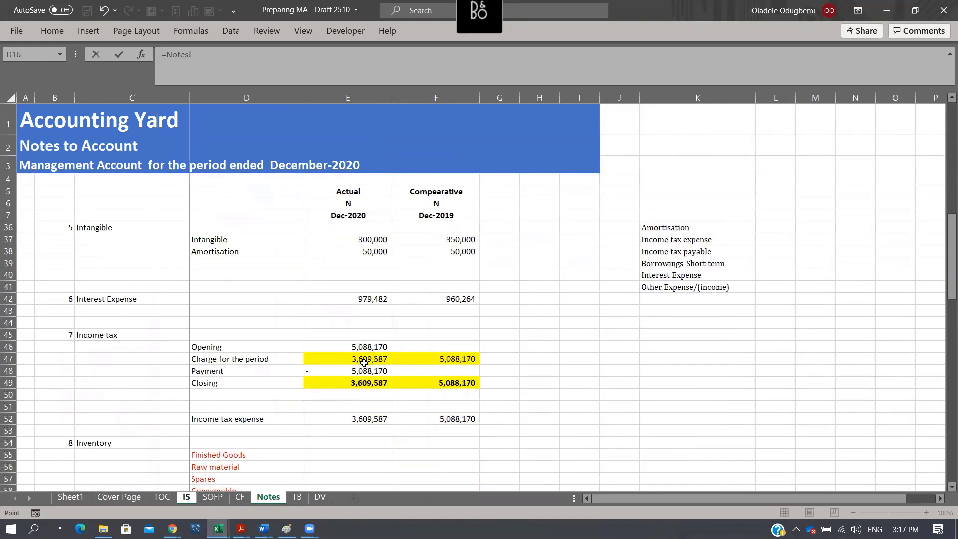
left_click(365, 359)
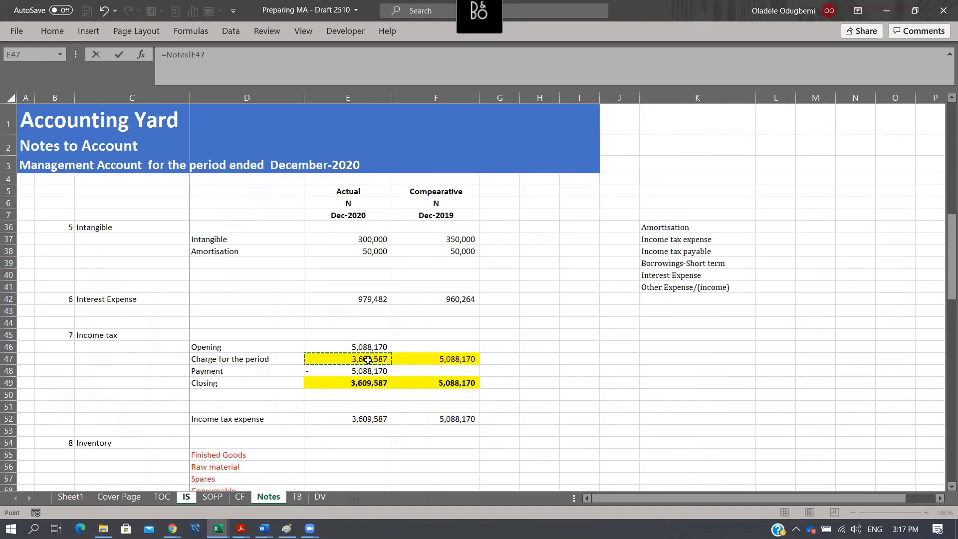
left_click(168, 54)
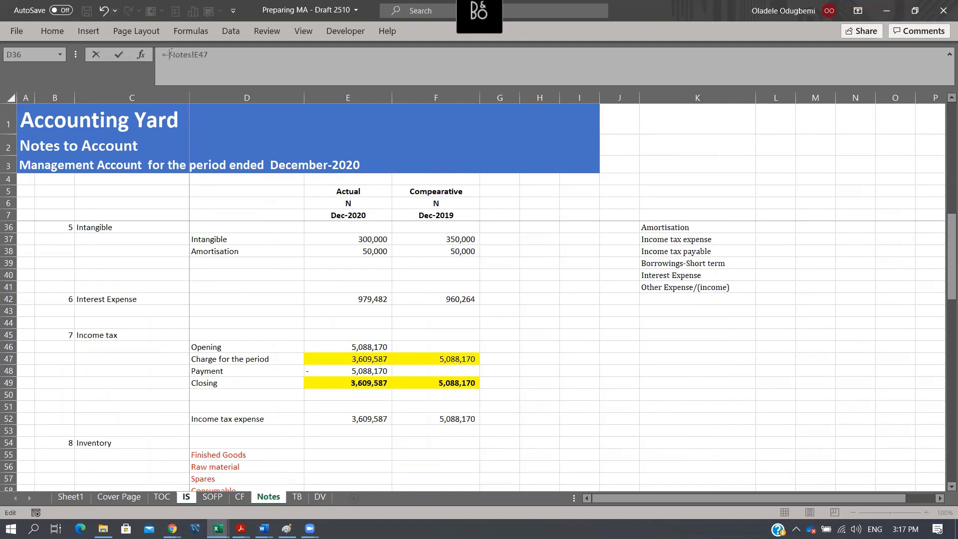
type("-")
key("ctrl+Return")
key("shift+Right")
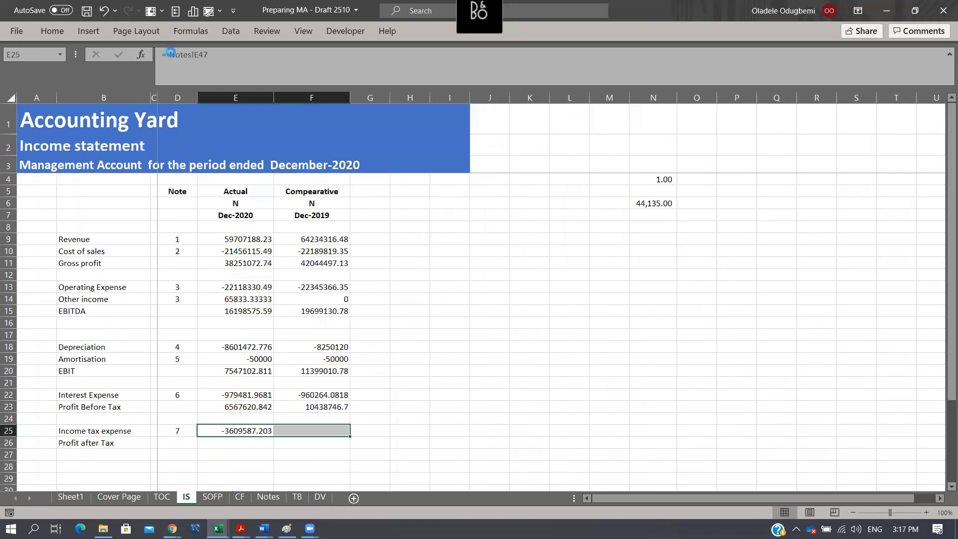
key("ctrl+r")
- Calculate Profit after Tax in E26 as =E23+E25 and fill the formula across to F26
key("Down")
type("=")
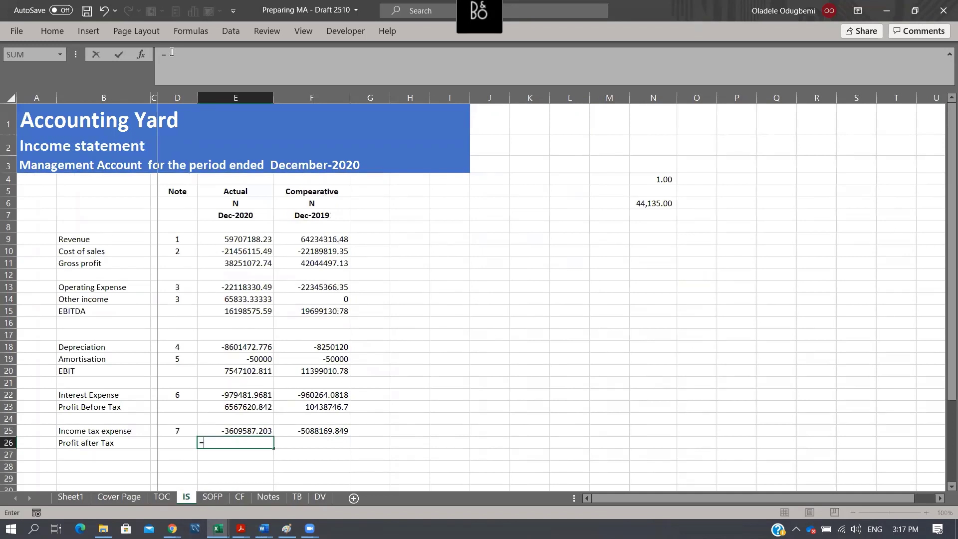
key("Up")
key("Up")
key("Up")
type("+")
key("Up")
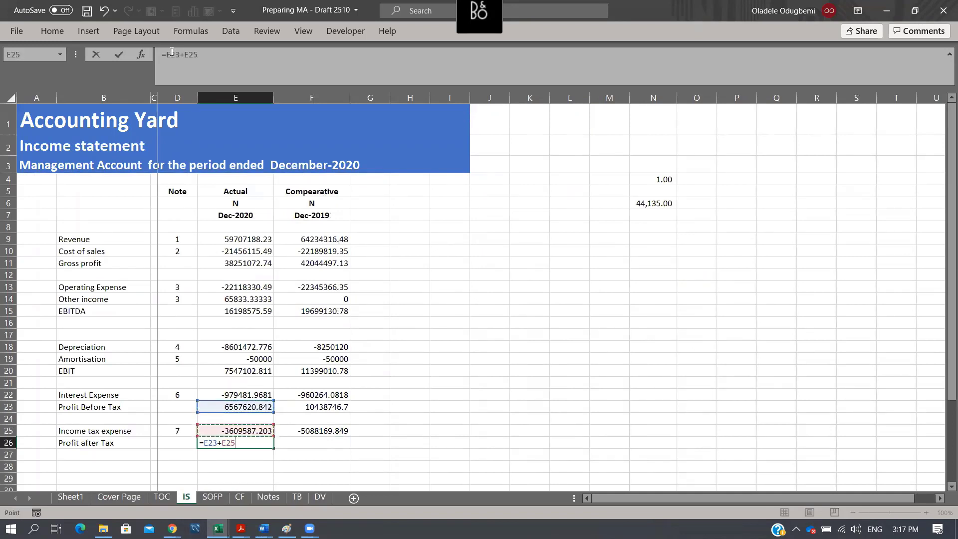
key("ctrl+Return")
key("shift+Right")
key("ctrl+r")
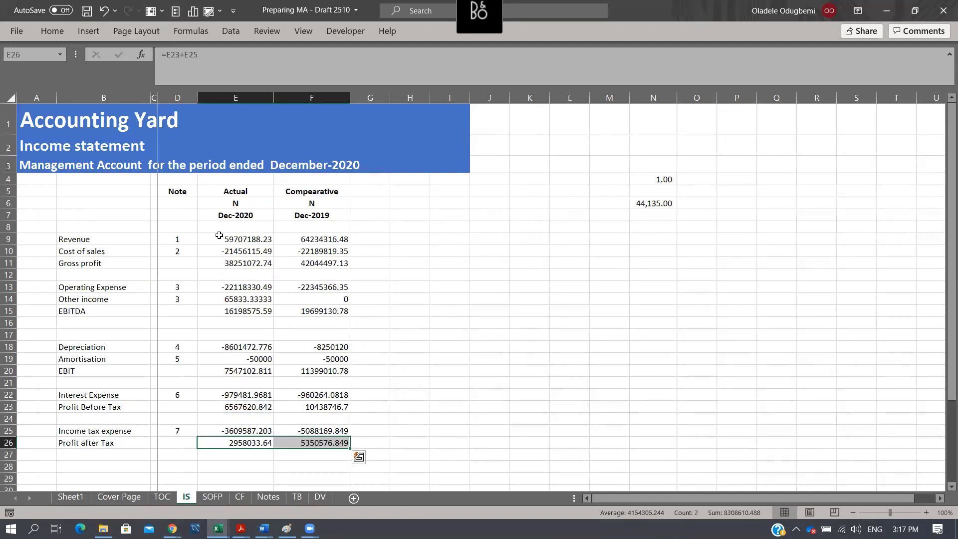
- Format the income statement amounts in E8:G28 in Accounting style with thousands separators and no decimals
left_click_drag(220, 228, 395, 474)
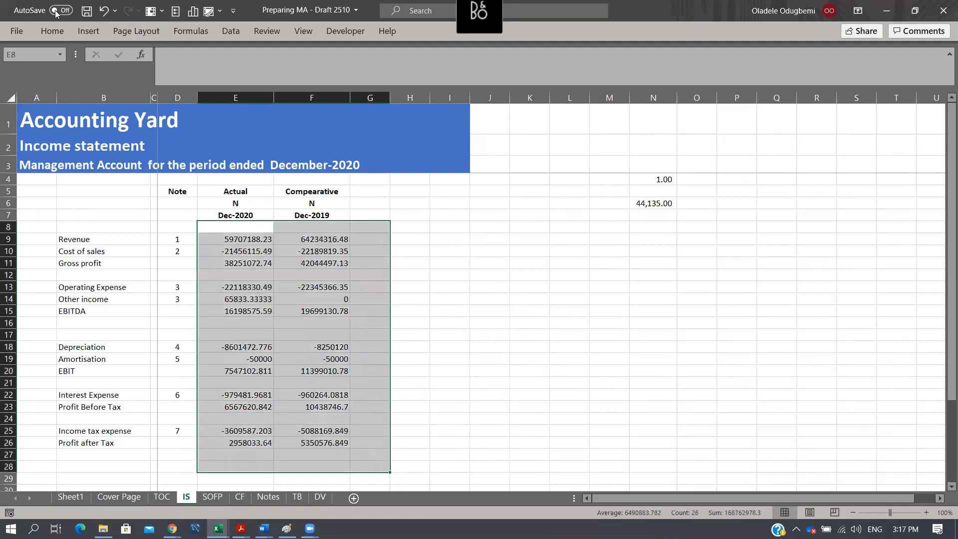
left_click(50, 37)
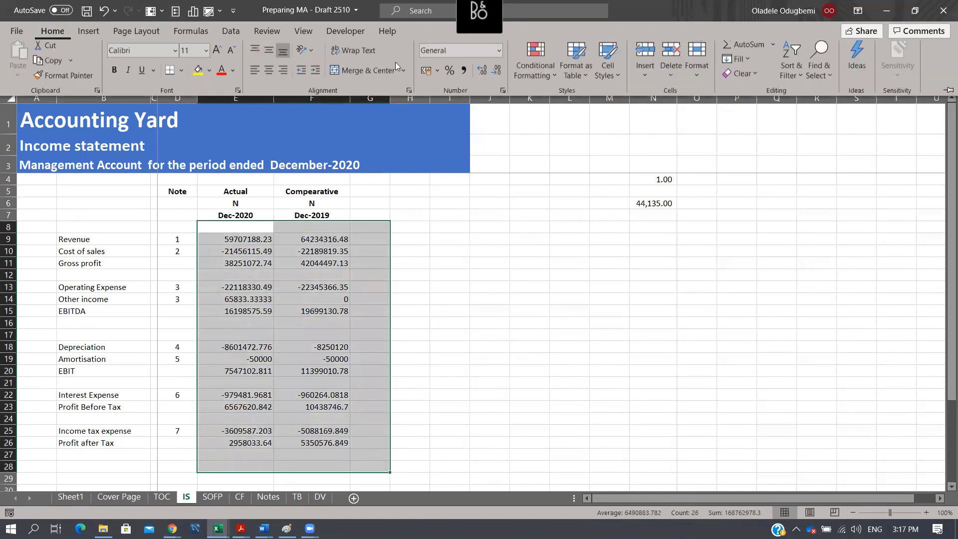
left_click(496, 75)
left_click(496, 75)
left_click(312, 299)
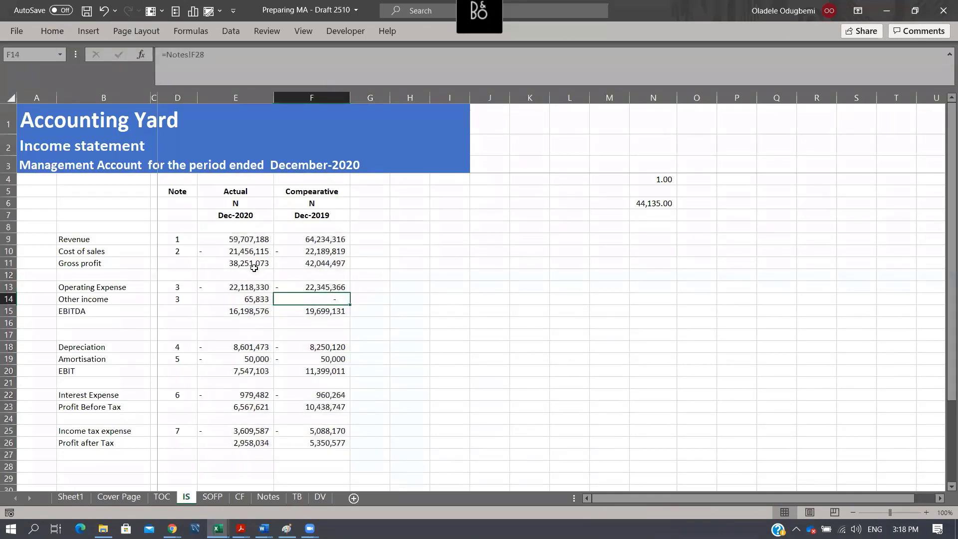
- Bold the Gross profit, EBITDA, EBIT, Profit Before Tax and Profit after Tax rows across columns B to F
left_click_drag(88, 263, 308, 263)
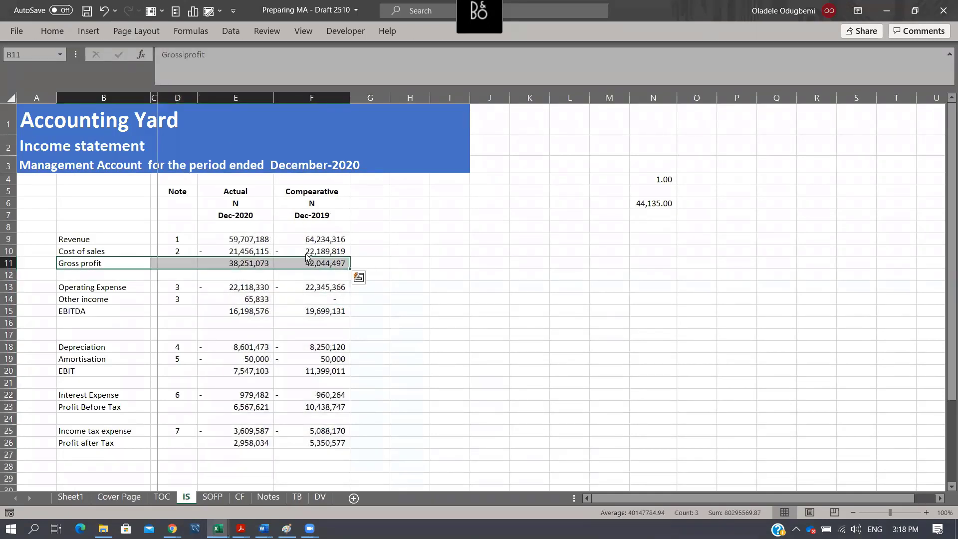
key("ctrl+b")
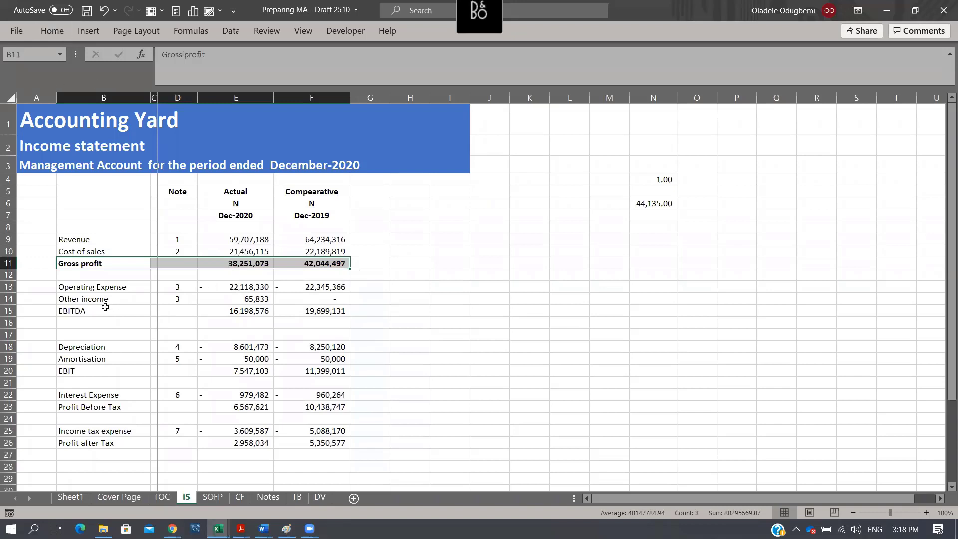
left_click_drag(105, 307, 344, 316)
key("ctrl+b")
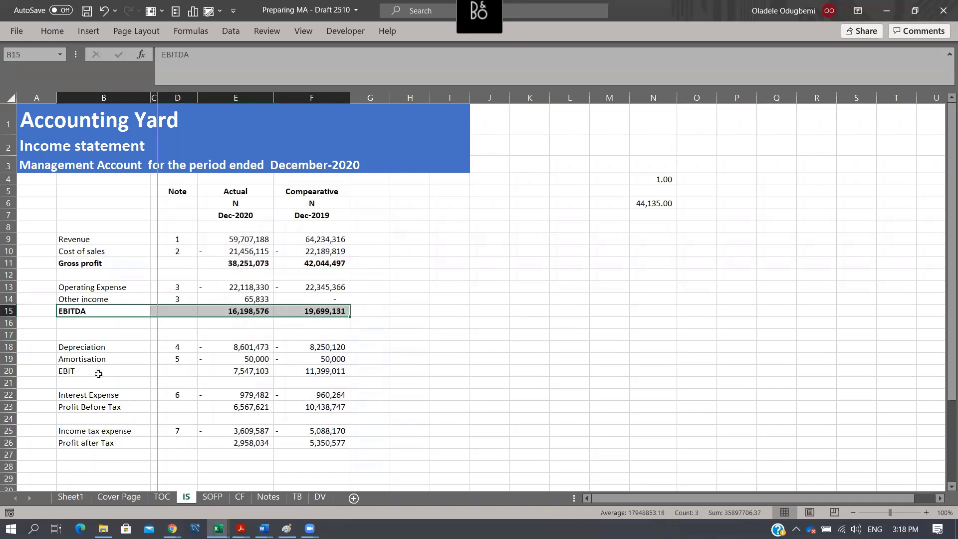
left_click_drag(99, 372, 345, 374)
key("ctrl+b")
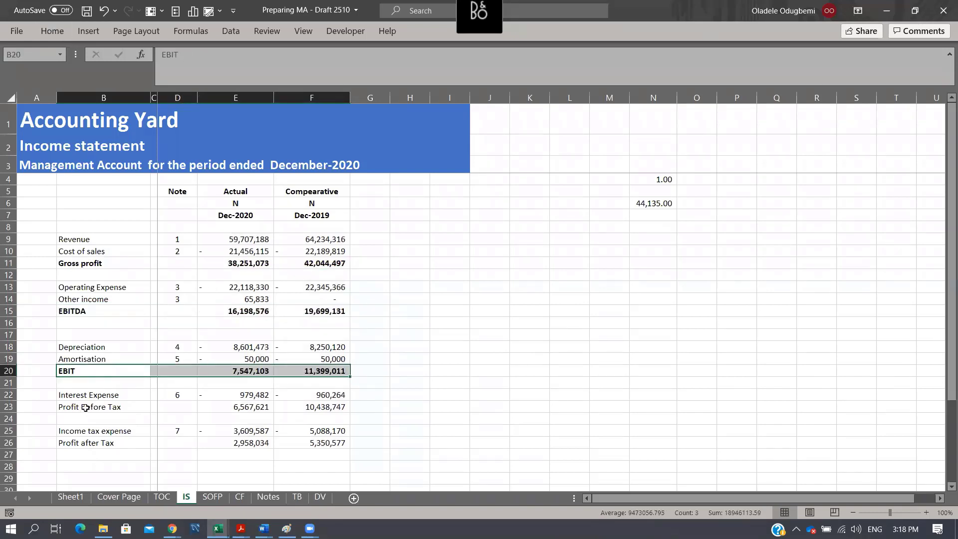
left_click_drag(86, 408, 324, 407)
key("ctrl+b")
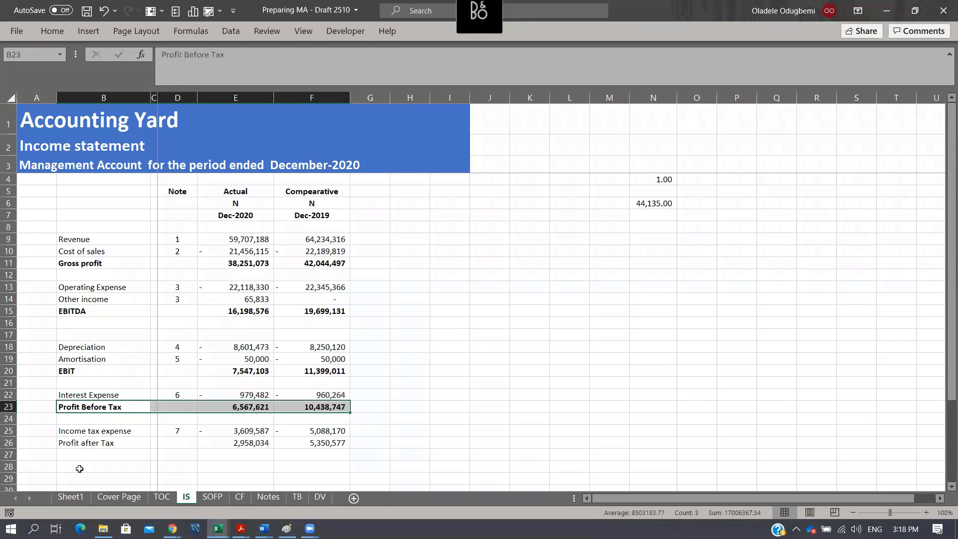
left_click_drag(82, 447, 345, 447)
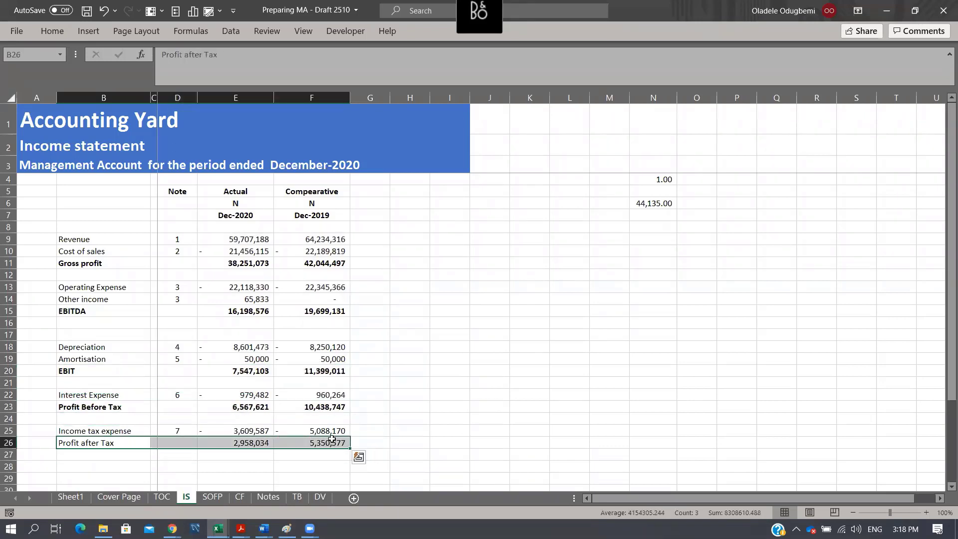
key("ctrl+b")
- Apply a top and thick bottom border to the Profit after Tax amounts in E26:F26
left_click_drag(238, 449, 344, 447)
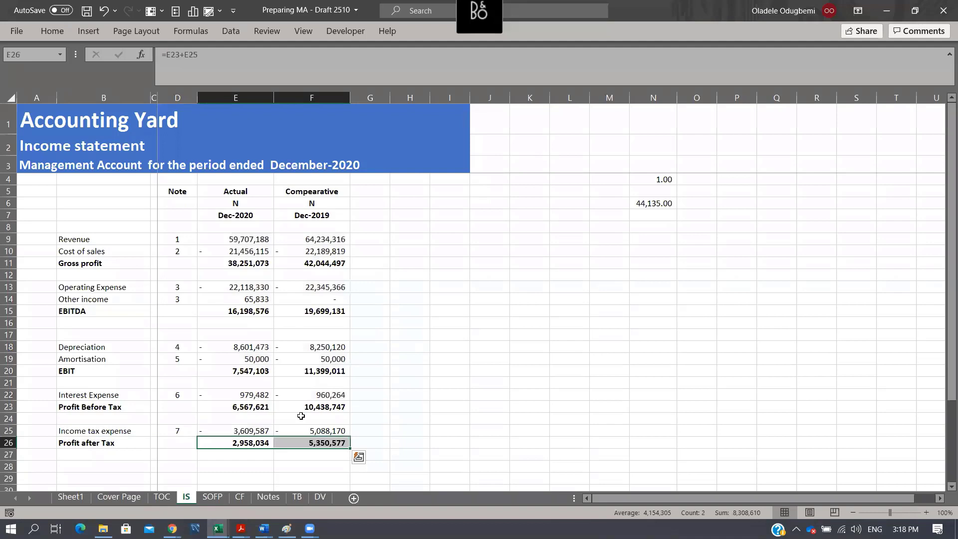
left_click(53, 31)
left_click(181, 76)
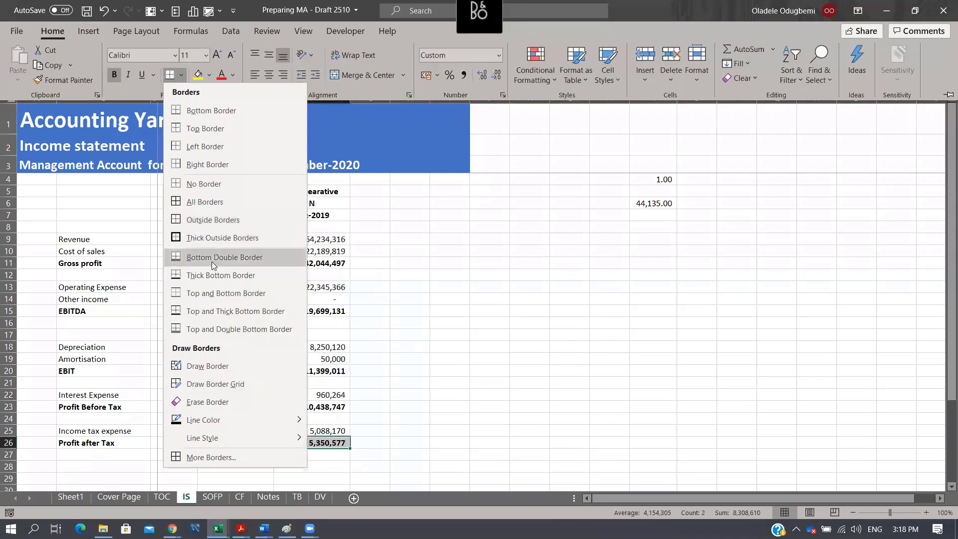
left_click(203, 311)
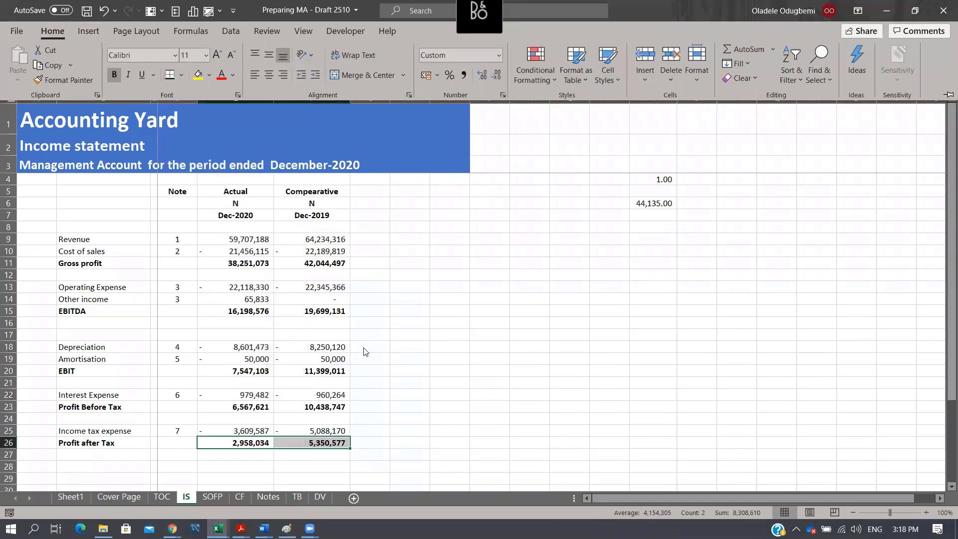
left_click(447, 382)
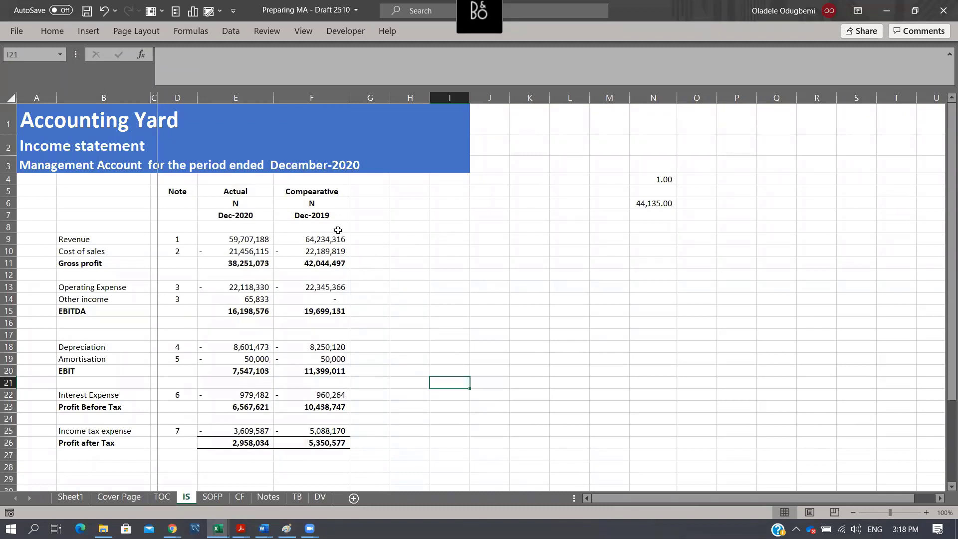
- Insert a blank column F between the Actual and Comparative columns and narrow it
left_click(310, 98)
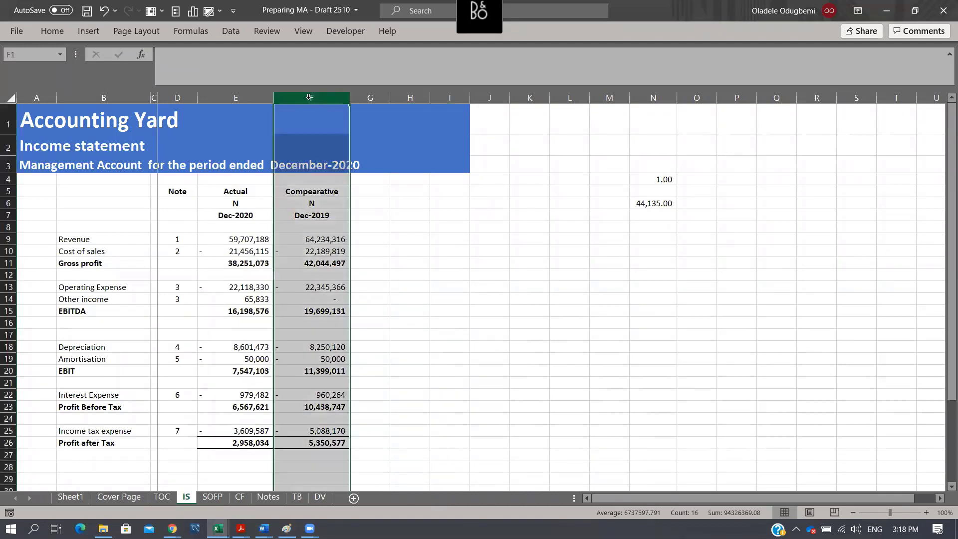
key("ctrl+shift+plus")
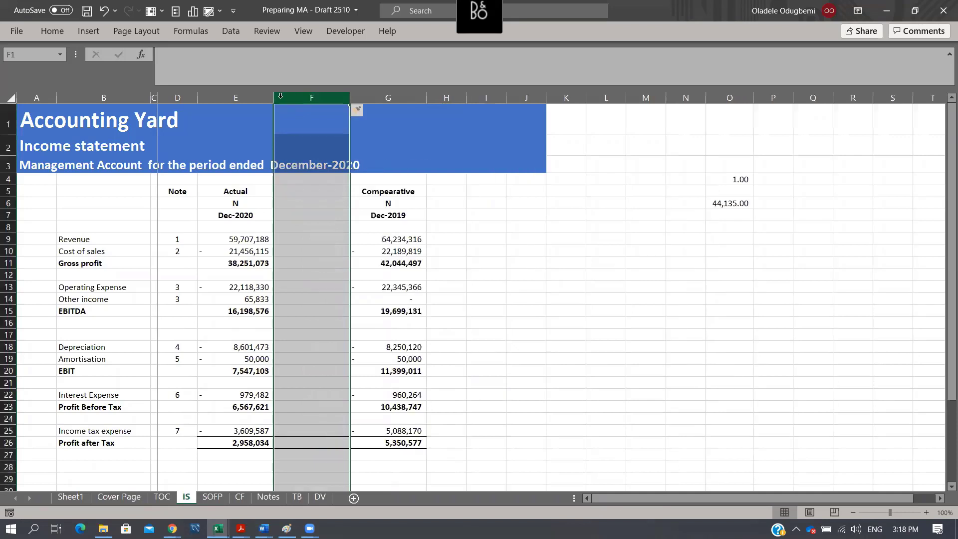
left_click_drag(354, 102, 300, 101)
- Calculate the actual gross profit margin in F11 with the formula =E11/$E$9
left_click(279, 263)
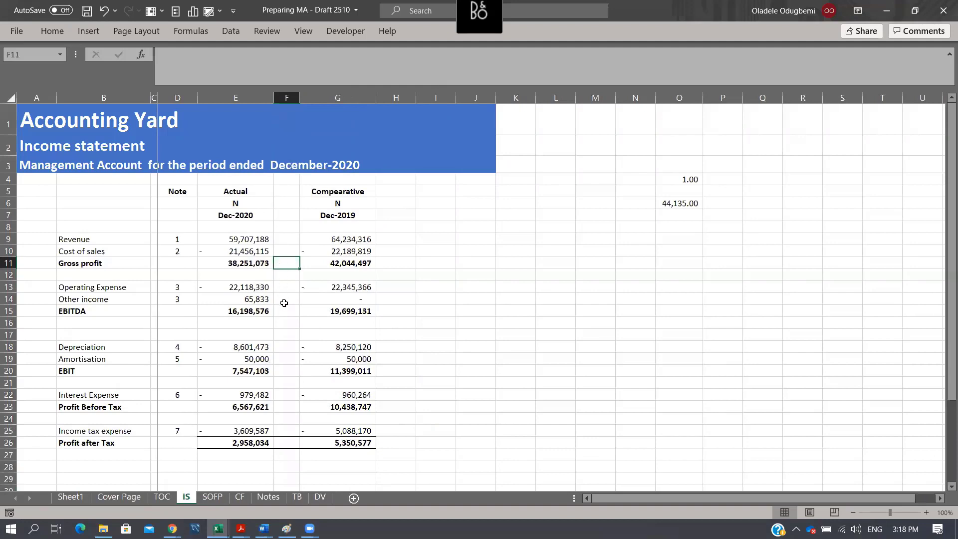
type("=")
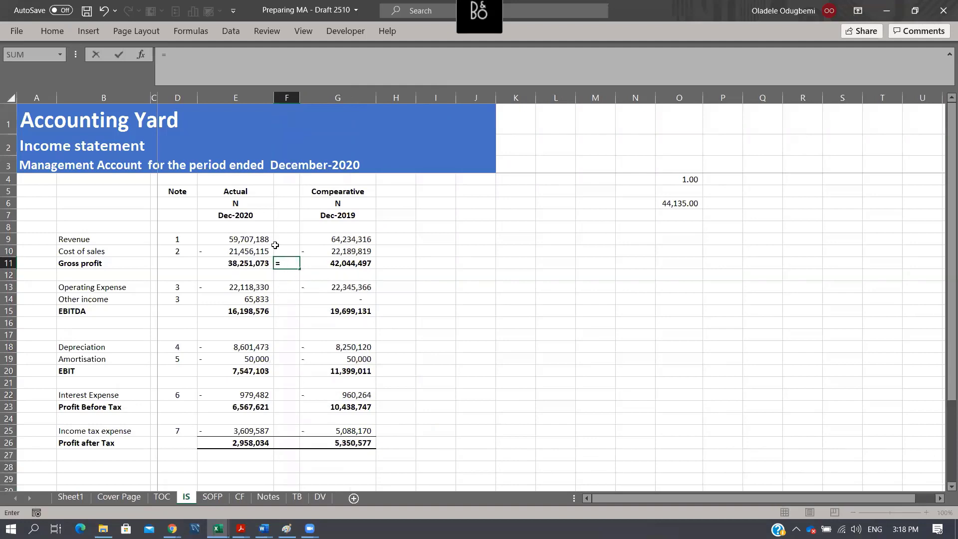
key("Left")
type("/")
key("Up")
key("Up")
key("Up")
key("Left")
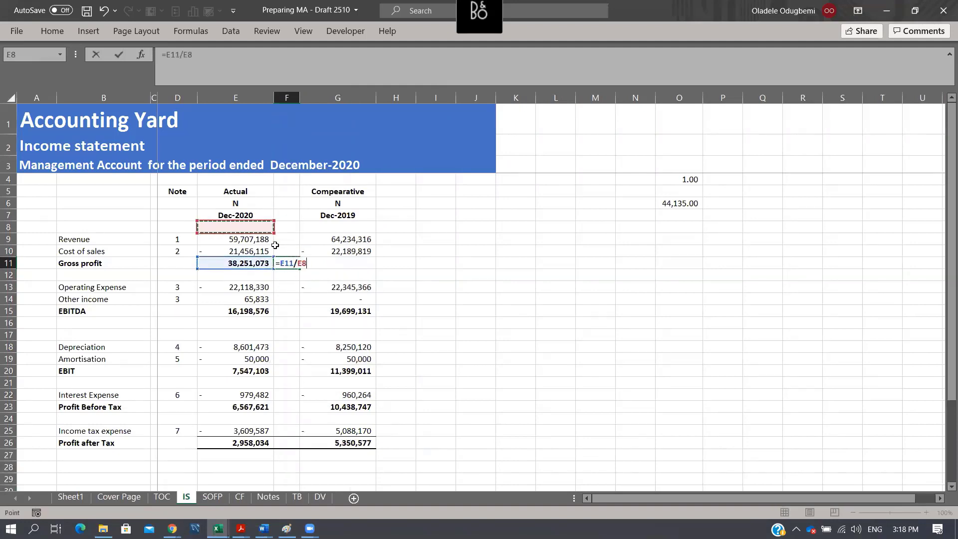
key("Down")
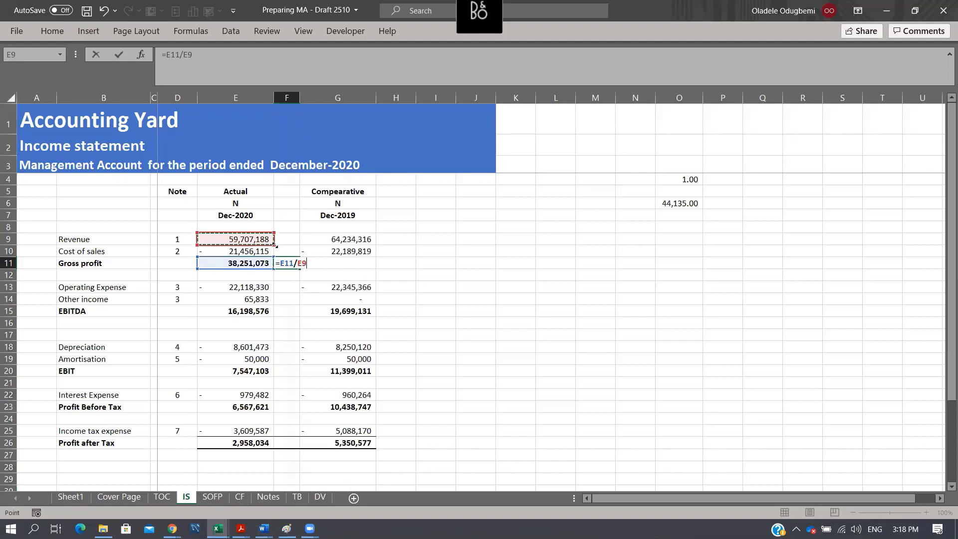
key("F4")
key("ctrl+Return")
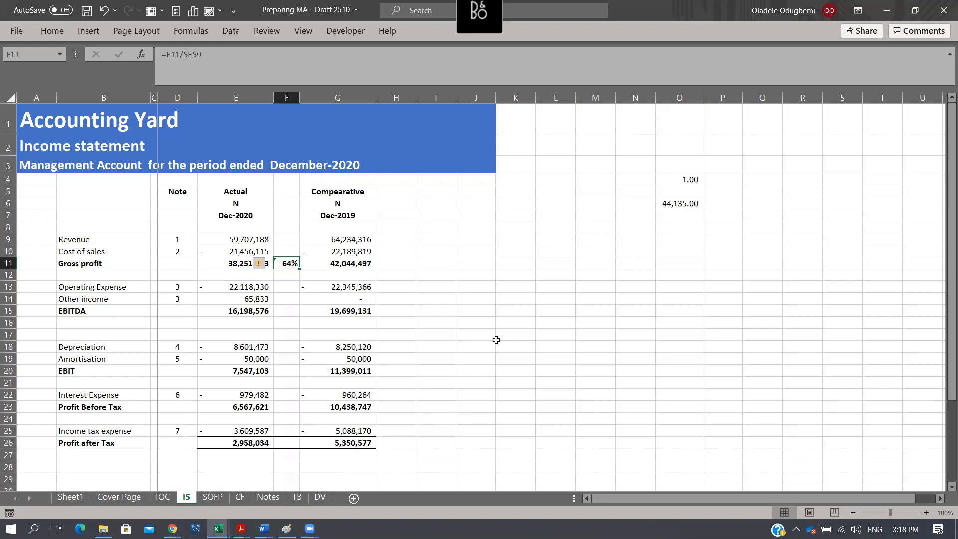
- Copy the gross profit margin formula from F11 to the EBITDA row in F15
left_click(305, 347)
left_click(289, 264)
key("F2")
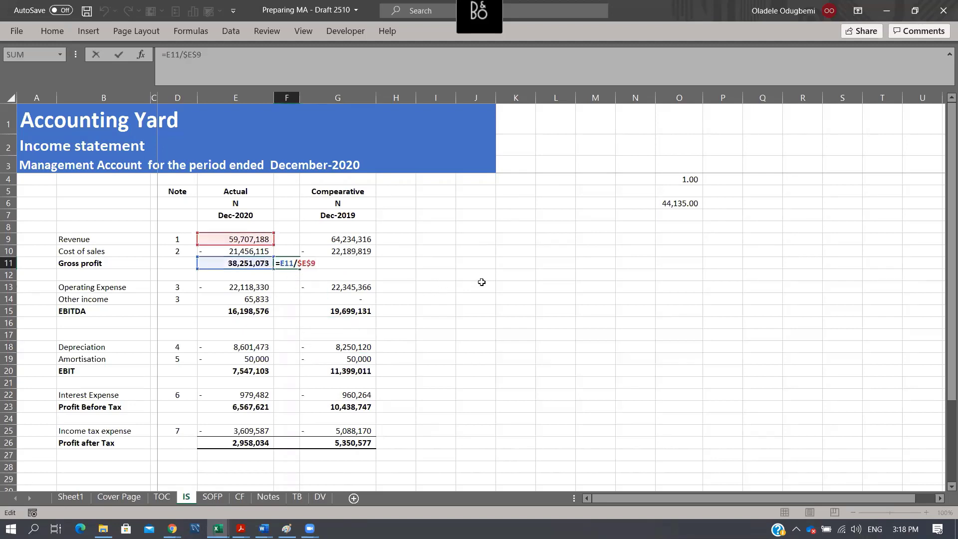
key("ctrl+Return")
key("ctrl+c")
key("Down")
key("Down")
key("Down")
key("Down")
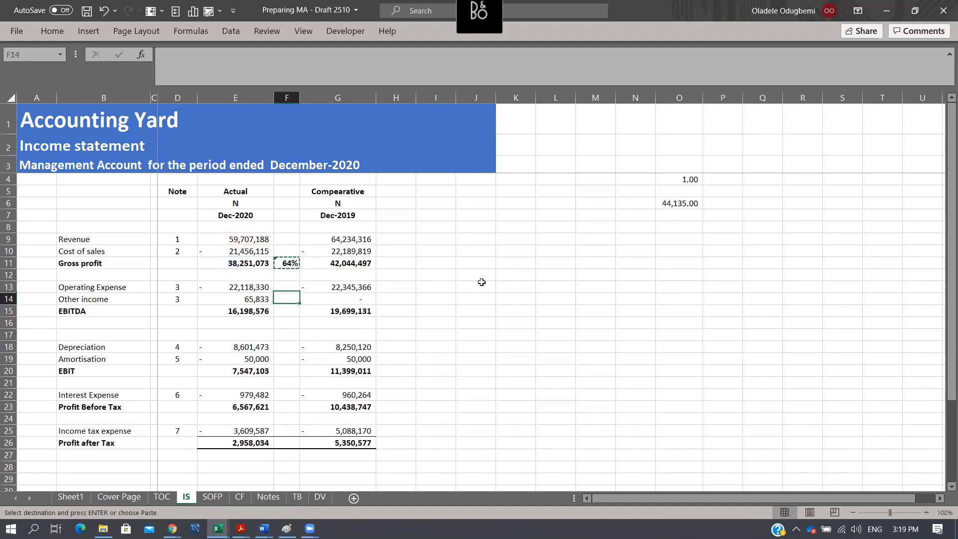
key("ctrl+v")
- Add the Operating Expense ratio in F13 as a sign-reversed copy of the margin formula, =-E13/$E$9
key("Up")
key("Up")
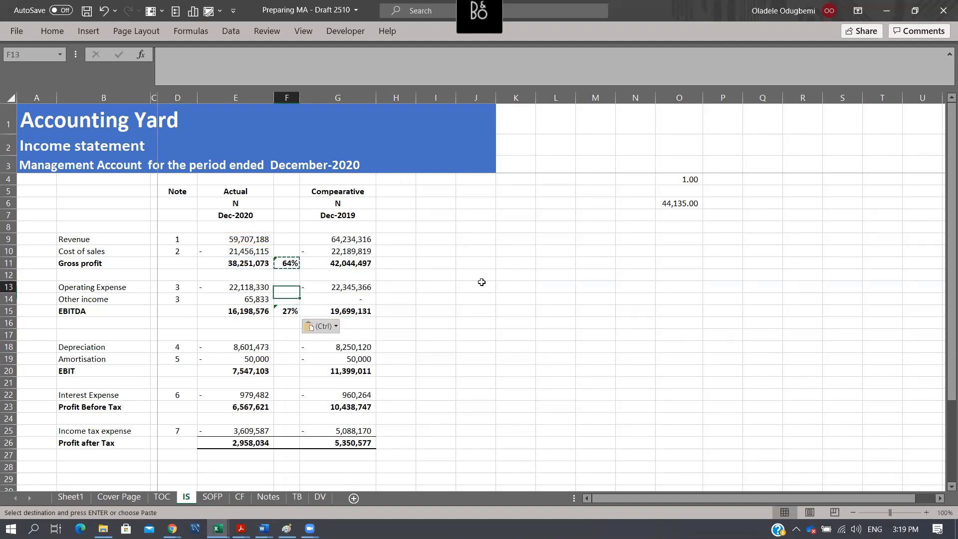
key("ctrl+v")
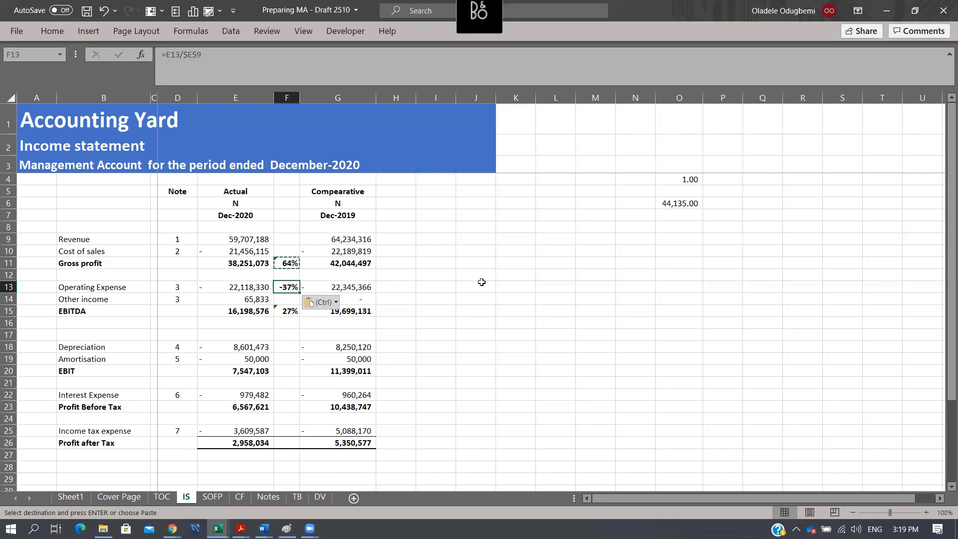
key("F2")
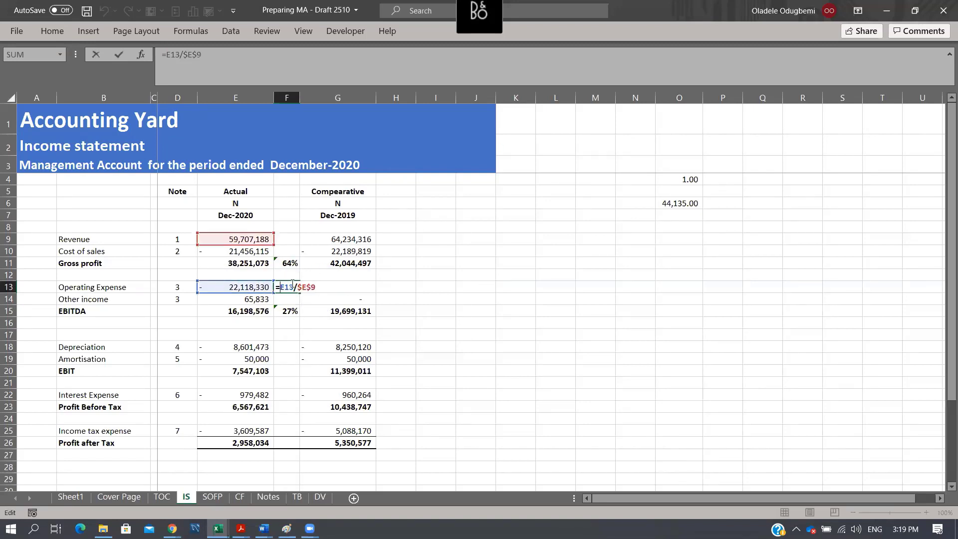
type("-")
key("ctrl+Return")
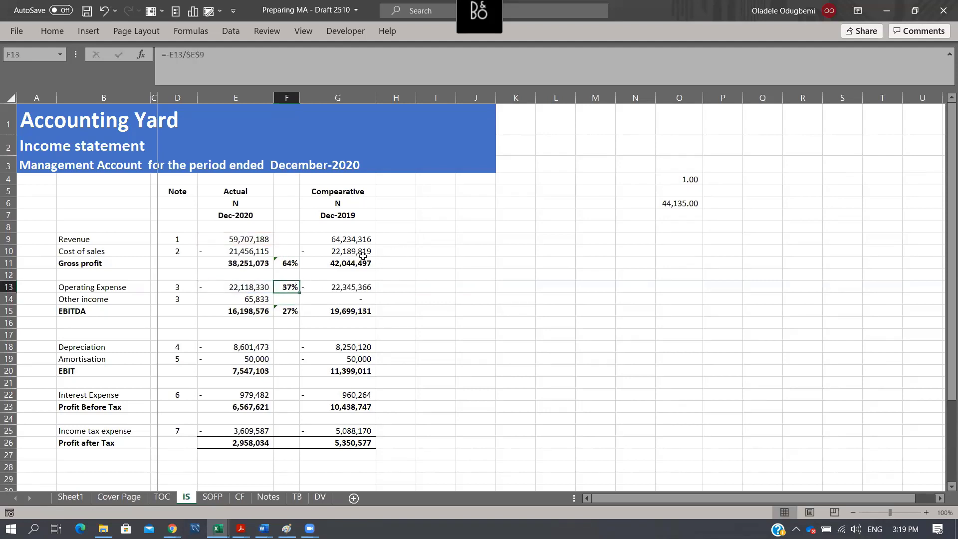
- Copy the EBITDA margin formula from F15 to the EBIT, Profit Before Tax and Profit after Tax rows in F20, F23 and F26
left_click(286, 310)
key("ctrl+c")
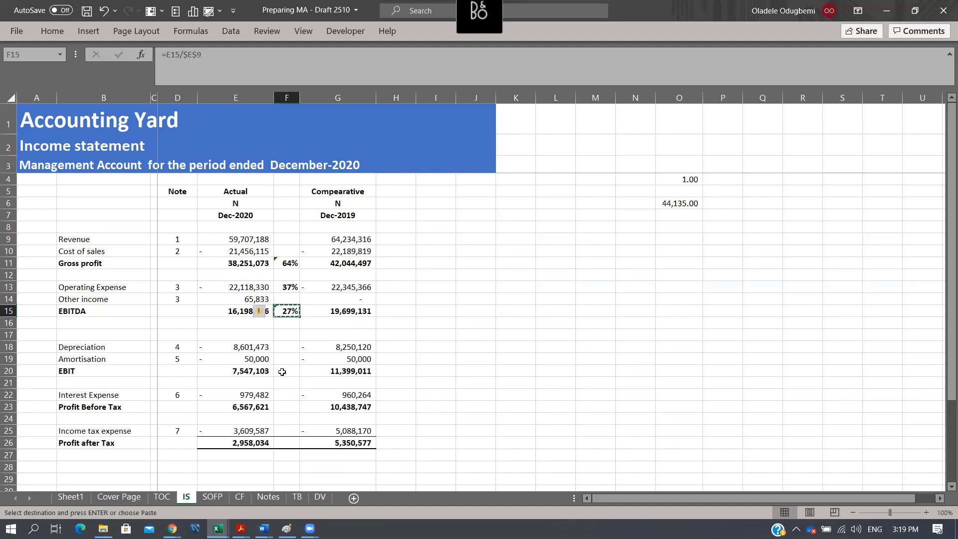
left_click(282, 372)
key("ctrl+v")
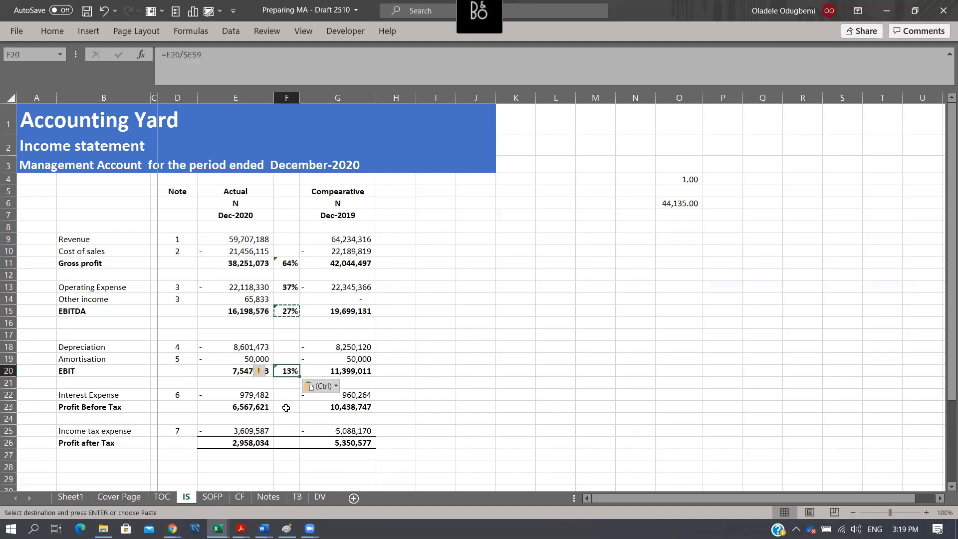
left_click(286, 407)
key("ctrl+v")
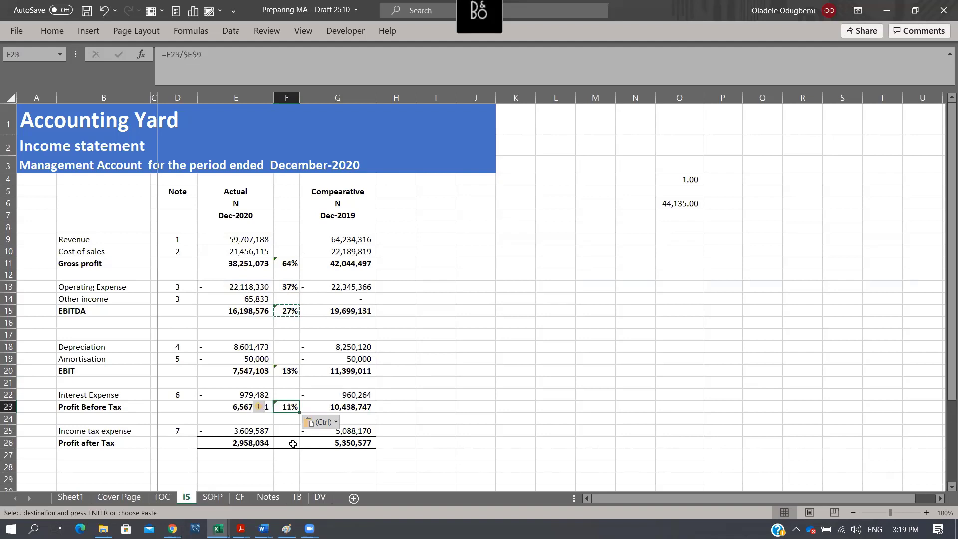
left_click(293, 444)
key("ctrl+v")
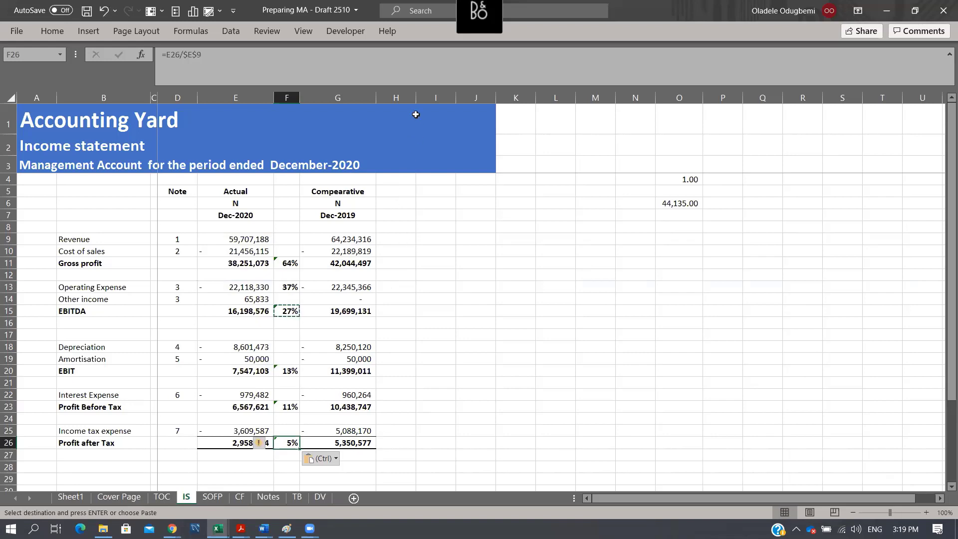
- Calculate the comparative gross profit margin in H11 with the formula =G11/$G$9
left_click(394, 263)
type("=")
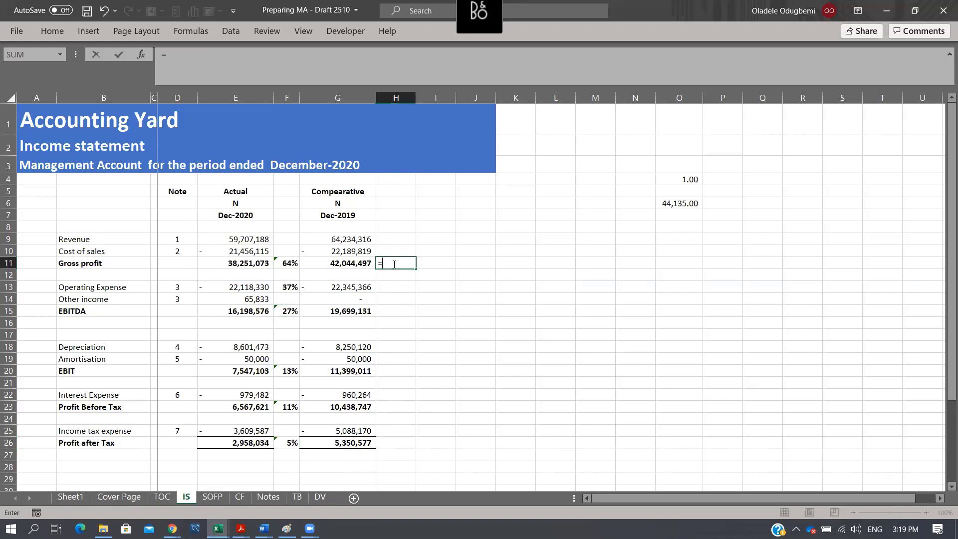
key("Left")
type("/")
key("Up")
key("Up")
key("Up")
key("Left")
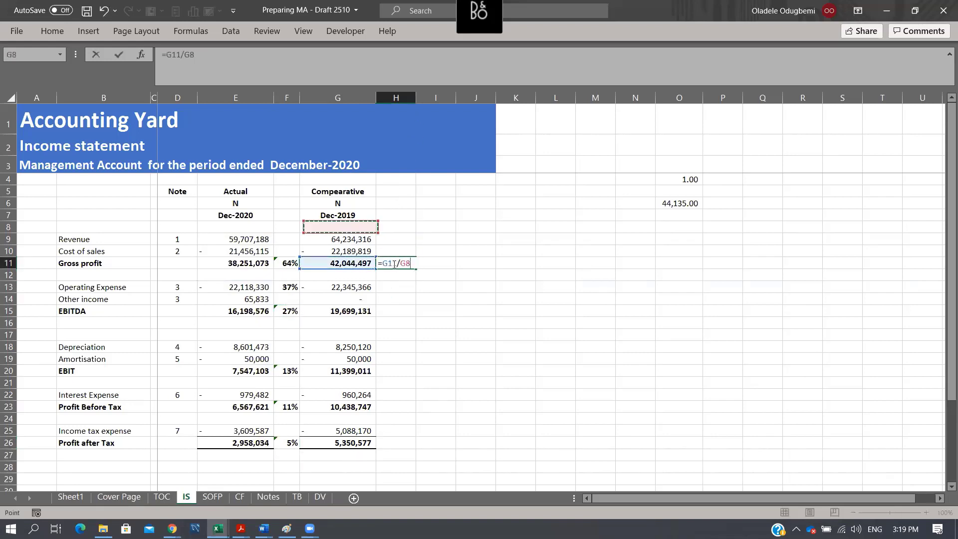
key("Down")
key("F4")
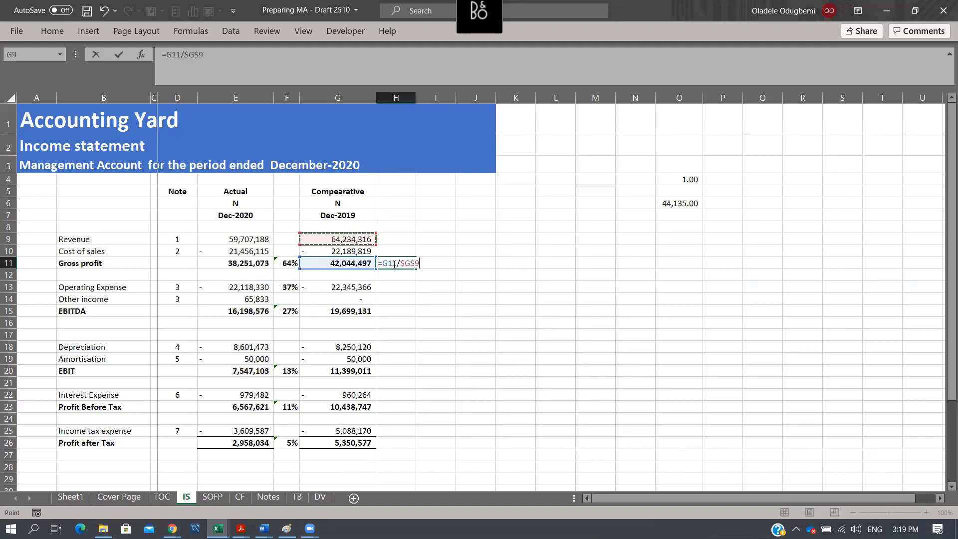
key("ctrl+Return")
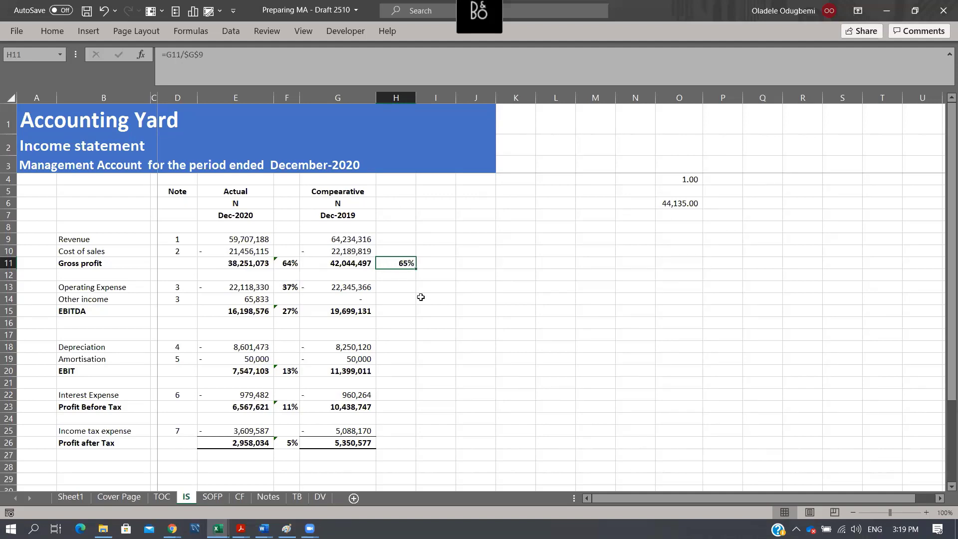
- Copy the comparative margin formula from H11 to H15, H20, H23 and H26, and narrow column H
key("ctrl+c")
left_click(412, 313)
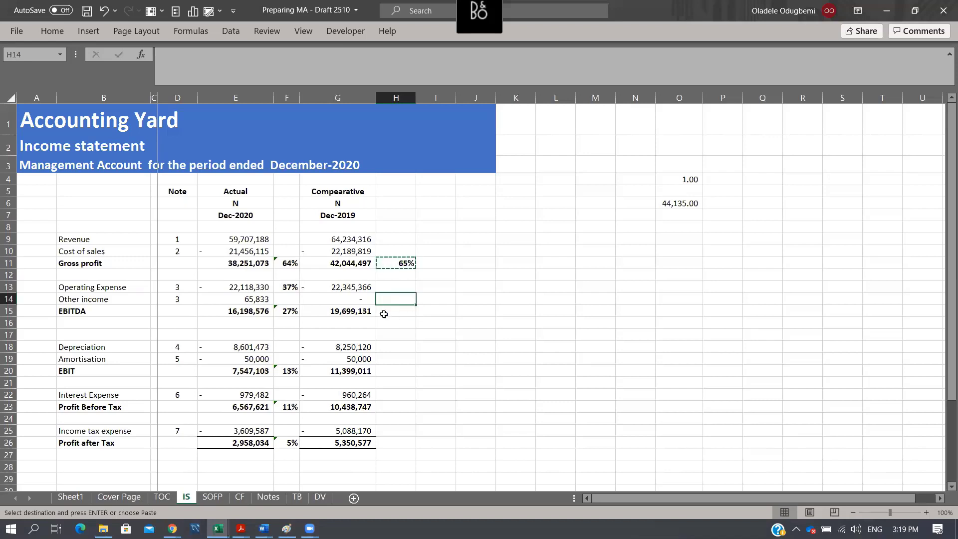
key("ctrl+v")
left_click(403, 370)
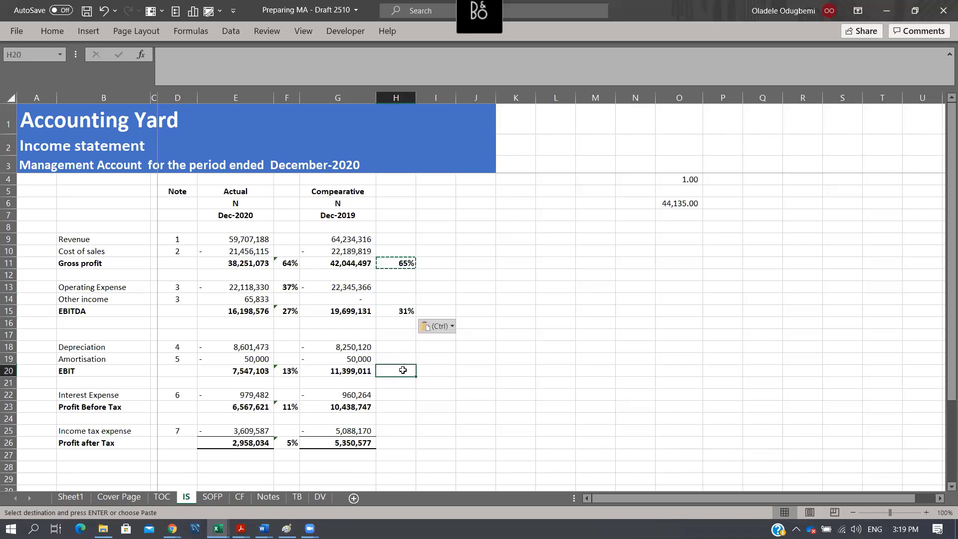
key("ctrl+v")
left_click(401, 406)
key("ctrl+v")
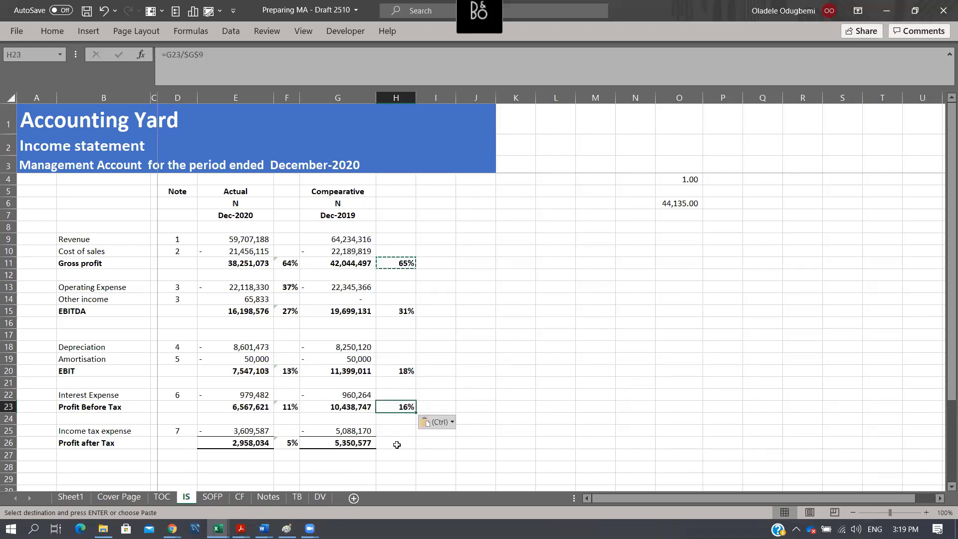
left_click(400, 442)
key("ctrl+v")
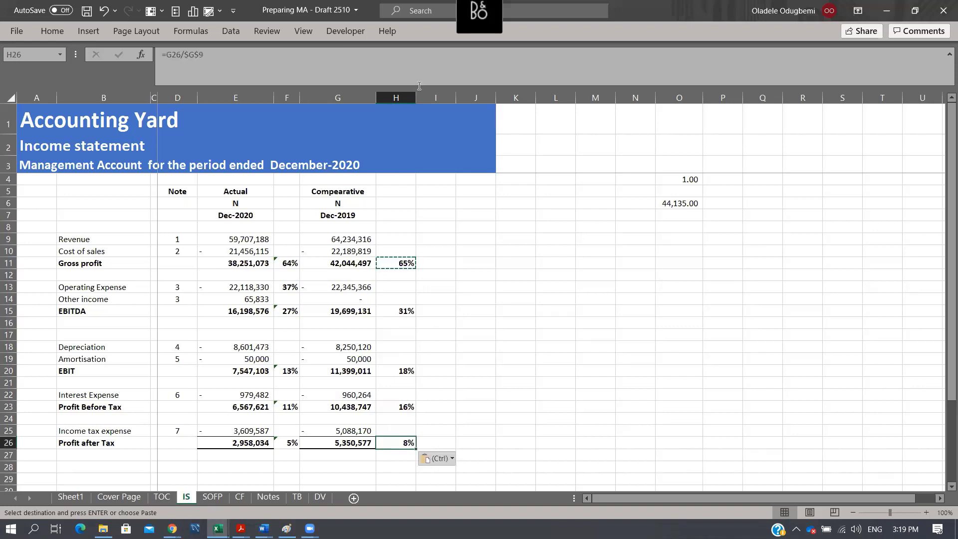
left_click_drag(416, 97, 403, 98)
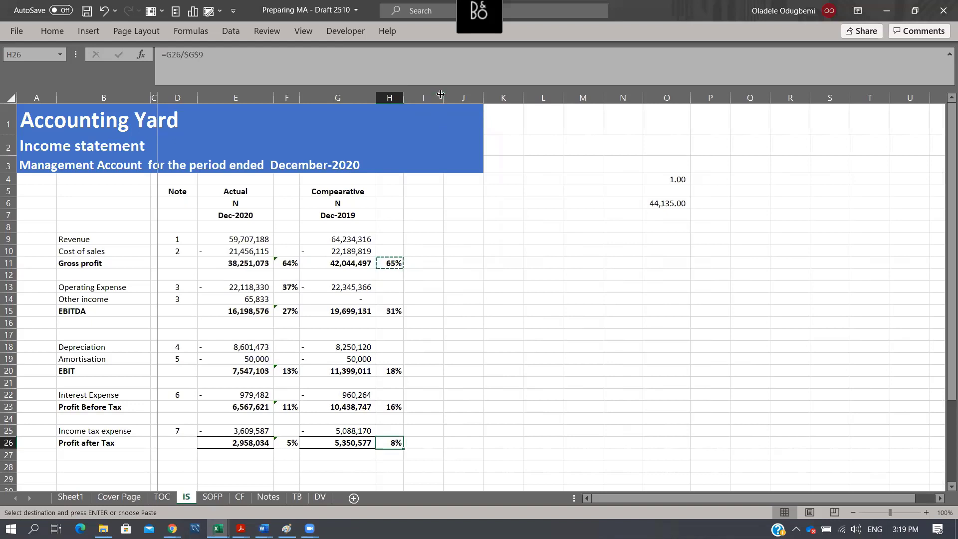
- Widen column I and head it Variance in I5, with the N unit label copied from G6 into I6
left_click_drag(444, 97, 475, 107)
left_click(446, 190)
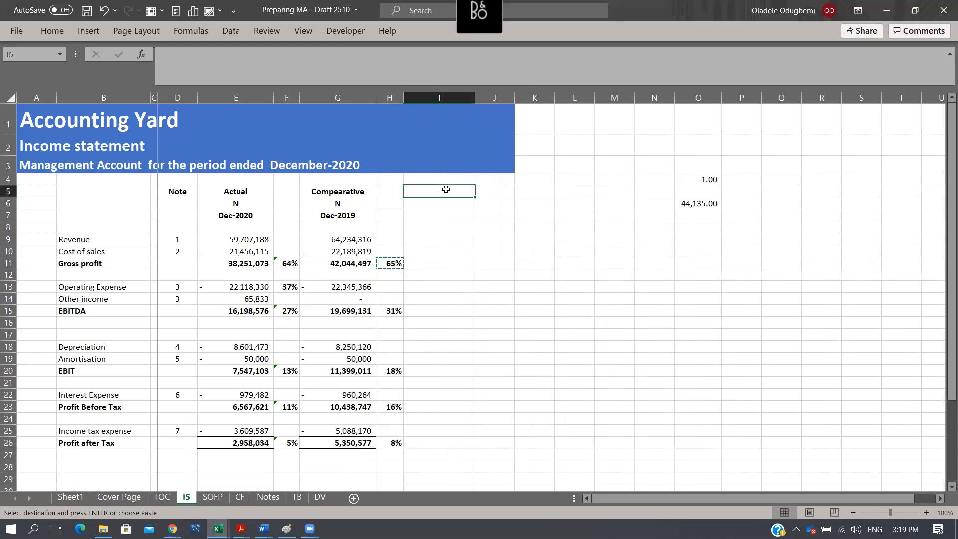
type("Variance")
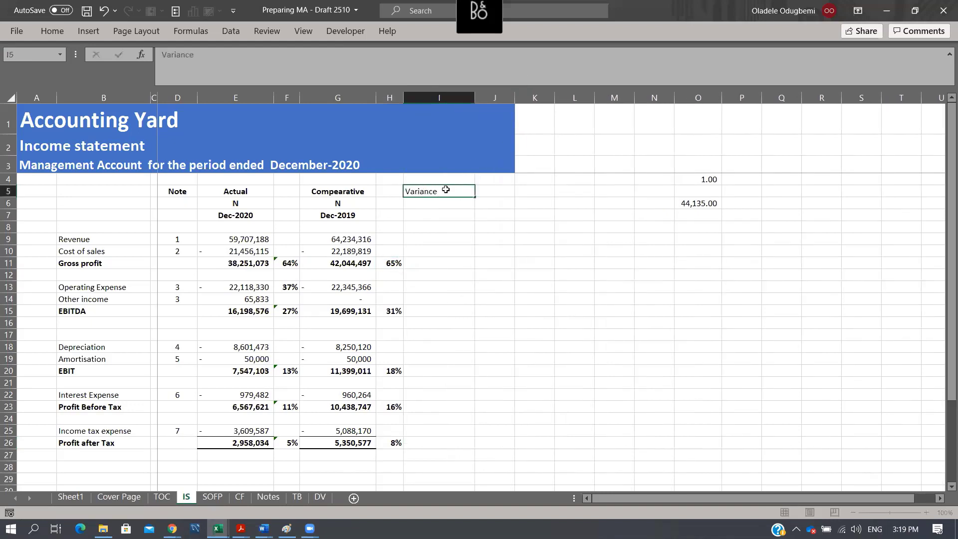
key("Return")
key("Left")
key("Left")
key("ctrl+c")
key("Right")
- Copy the Variance heading to J5 and enter % as its unit in J6
key("Right")
key("ctrl+v")
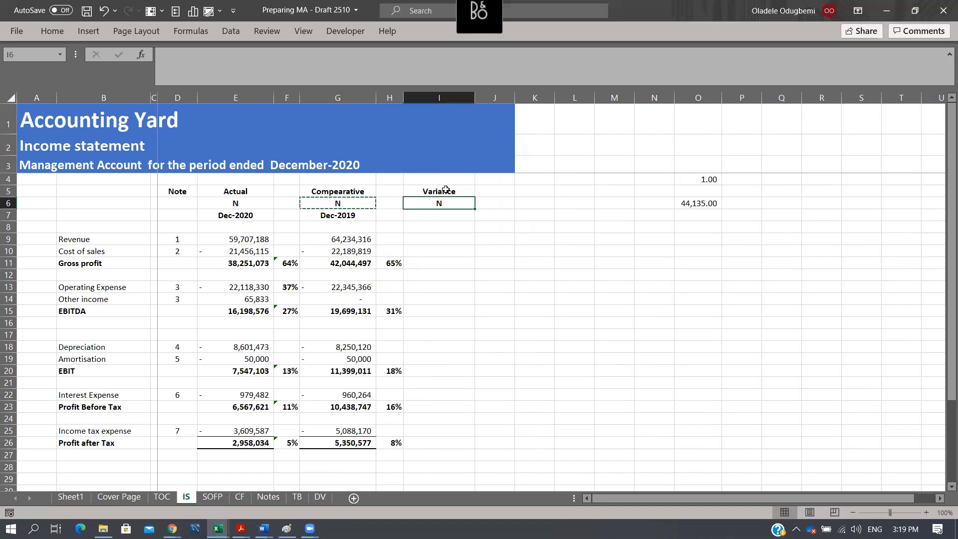
key("Escape")
key("Up")
key("Right")
key("Left")
key("ctrl+c")
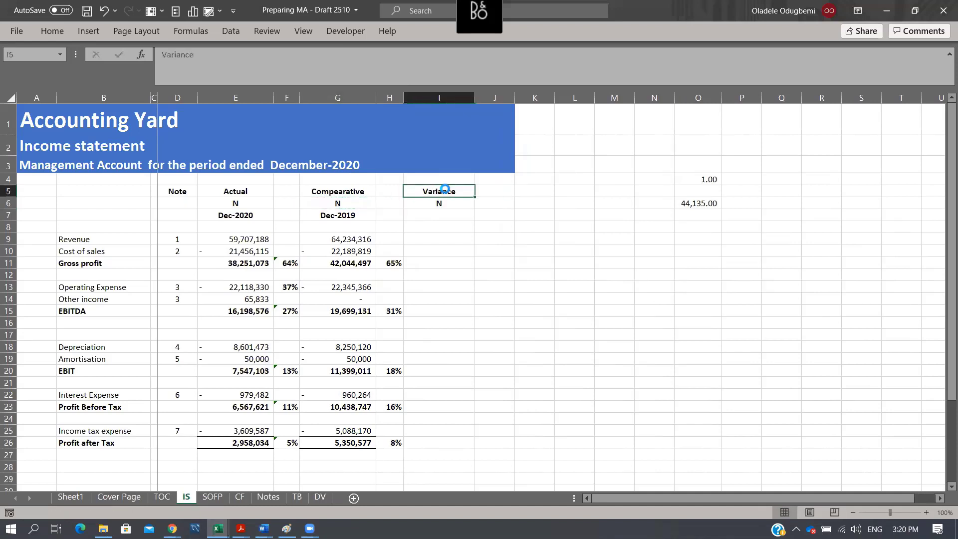
key("Right")
key("ctrl+v")
key("Escape")
key("Down")
type("%")
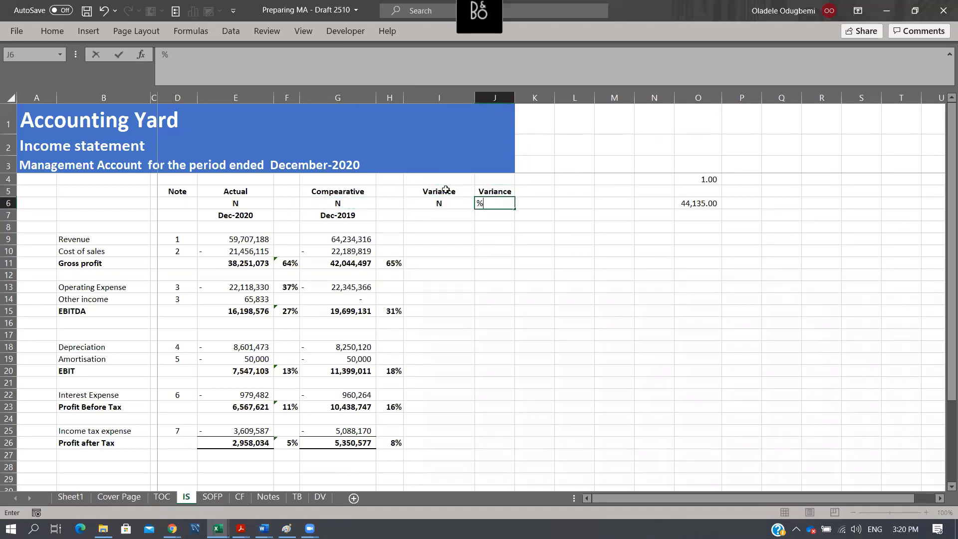
key("Return")
- Calculate the Revenue variance between actual and comparative in I9 with the formula =E9-G9
key("Left")
key("Down")
key("Down")
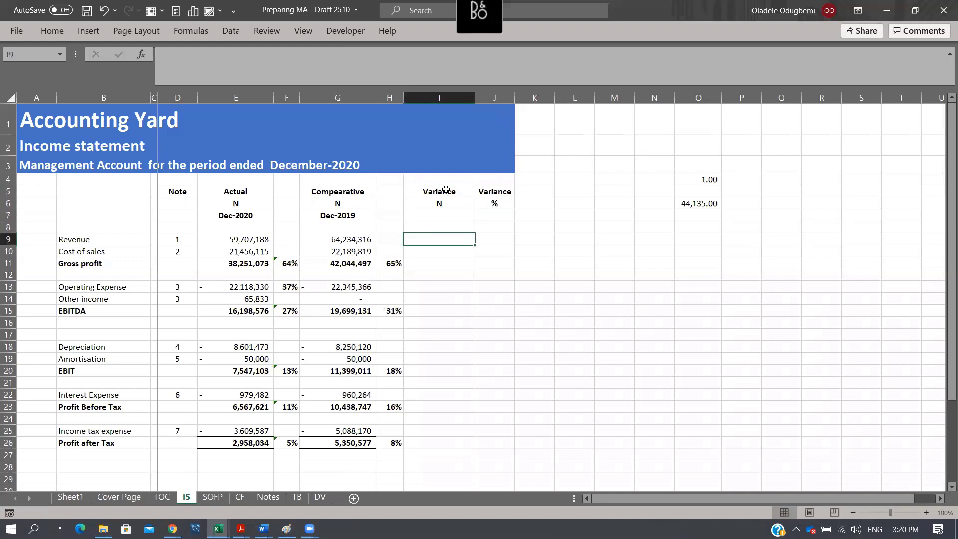
left_click(267, 237)
left_click(334, 242)
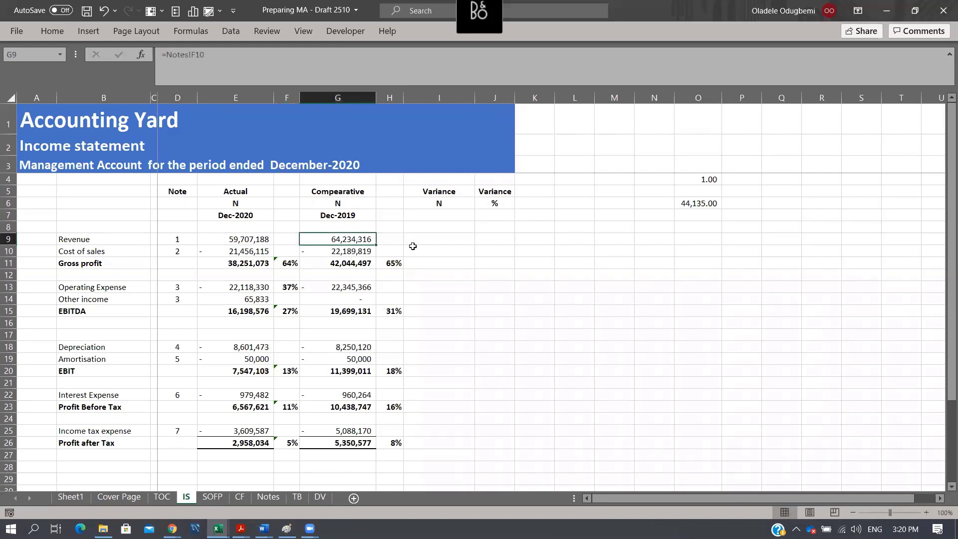
left_click(431, 238)
type("=")
key("Left")
key("Left")
key("Left")
key("Left")
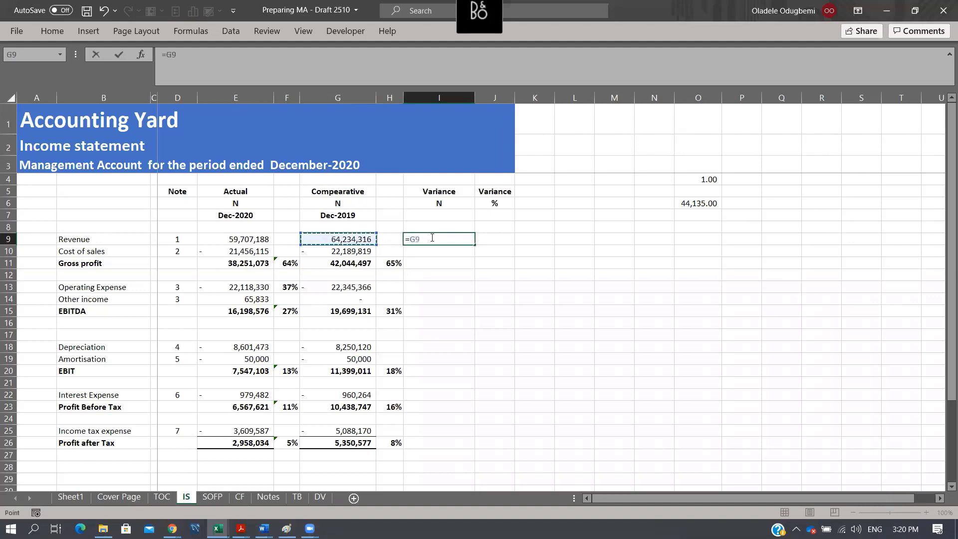
type("-")
key("Left")
key("Left")
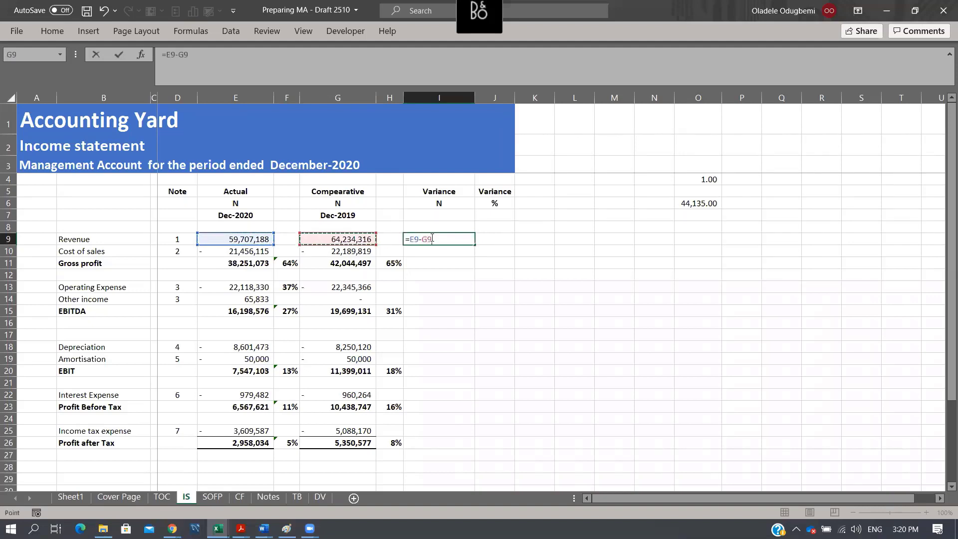
key("ctrl+Return")
- Copy the variance formula from I9 to I10, I13:I15, I18:I20, I22:I23 and I25:I26
key("shift+Down")
key("ctrl+d")
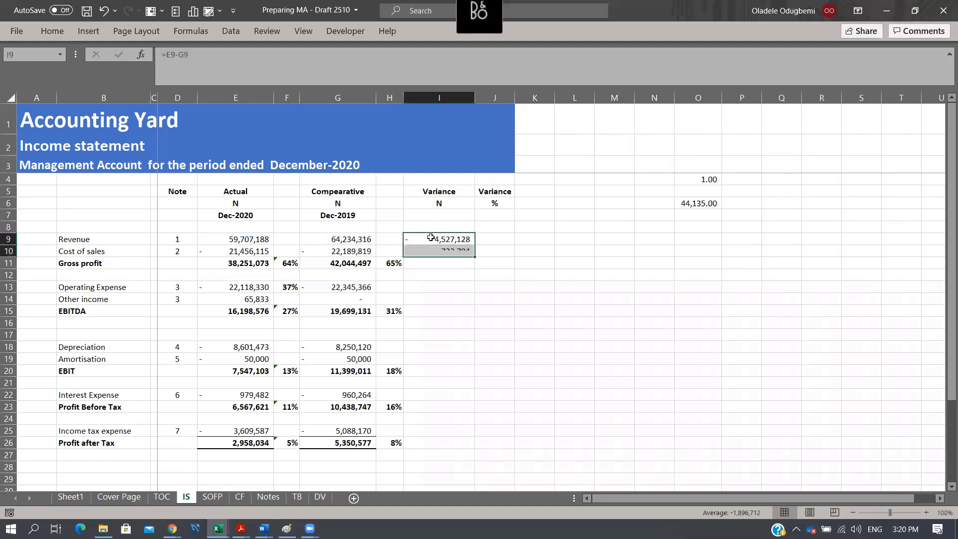
key("ctrl+c")
left_click(450, 247)
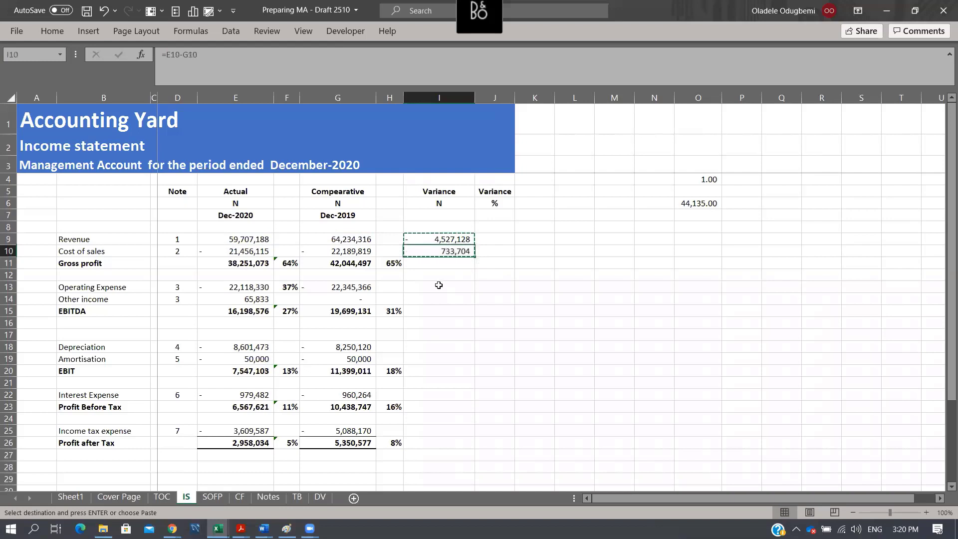
key("ctrl+c")
left_click_drag(437, 284, 448, 306)
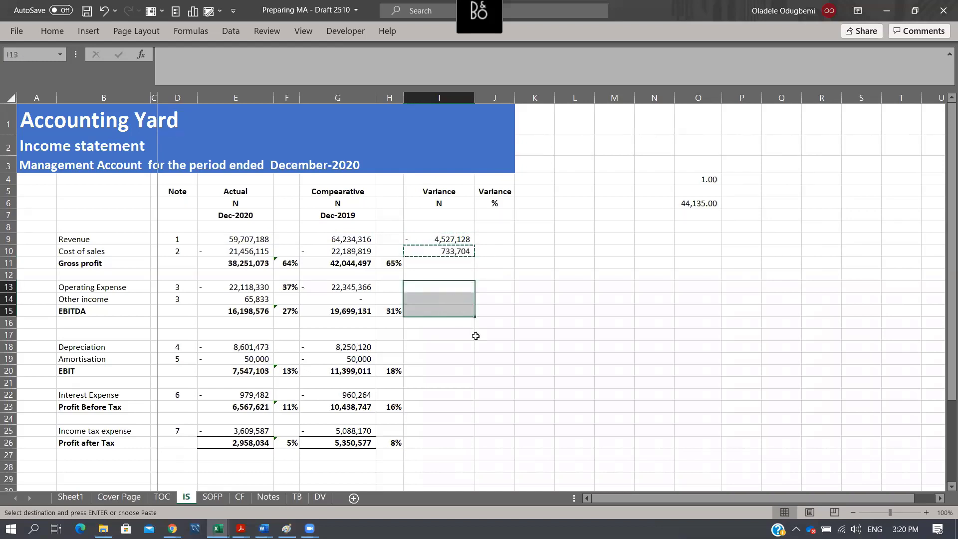
key("ctrl+v")
left_click_drag(451, 348, 446, 442)
key("ctrl+v")
key("ctrl+v")
key("ctrl+v")
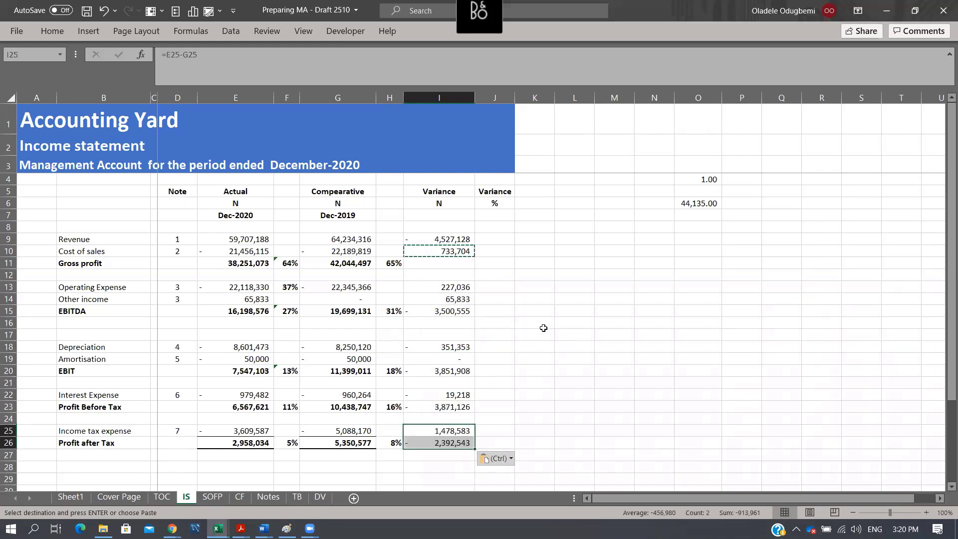
- Calculate the Revenue percentage variance against the comparative period in J9 with the formula =I9/G9
left_click(495, 240)
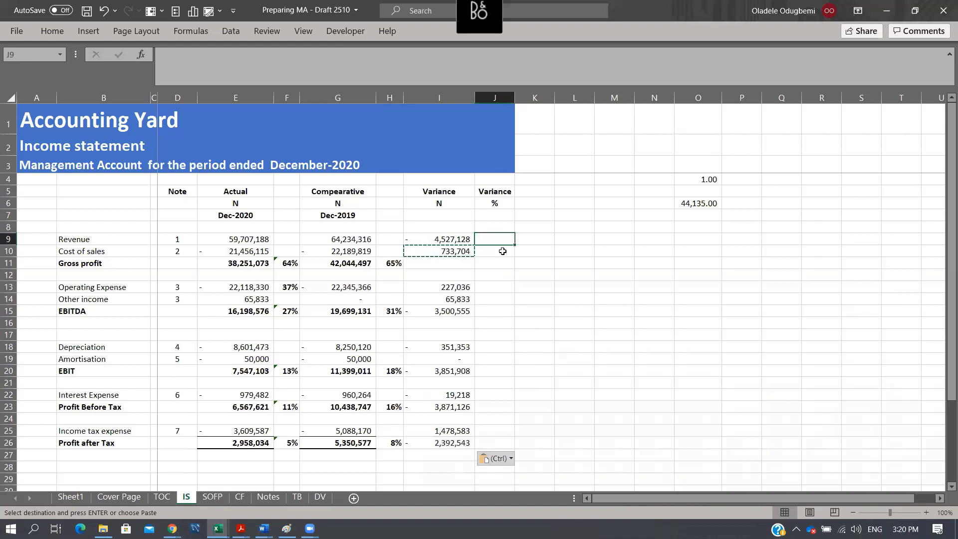
type("=")
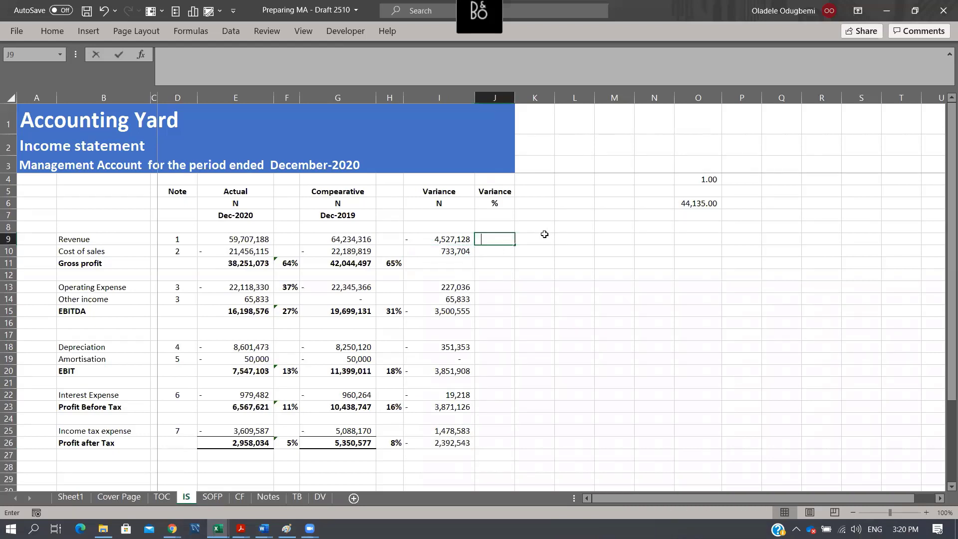
key("Left")
type("/")
key("Left")
key("Left")
key("Left")
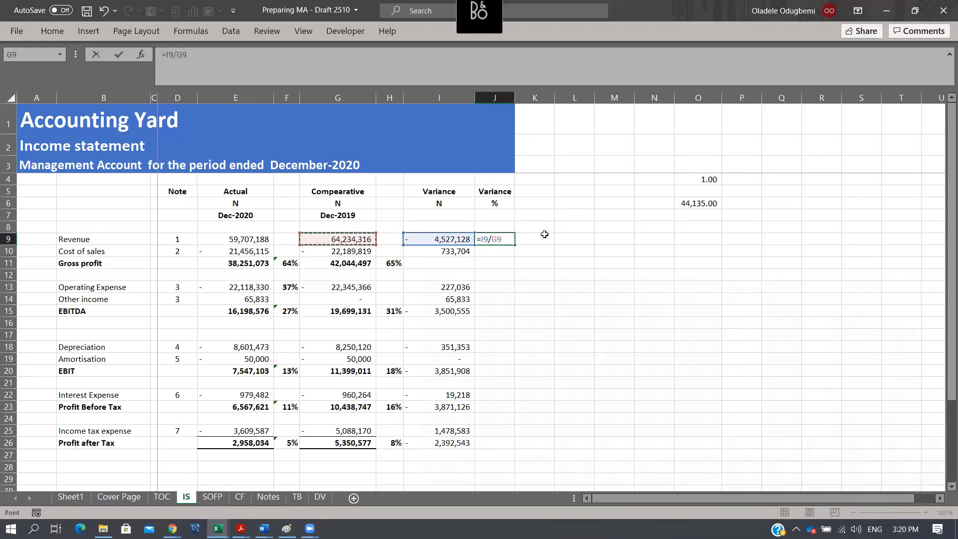
key("Return")
key("Up")
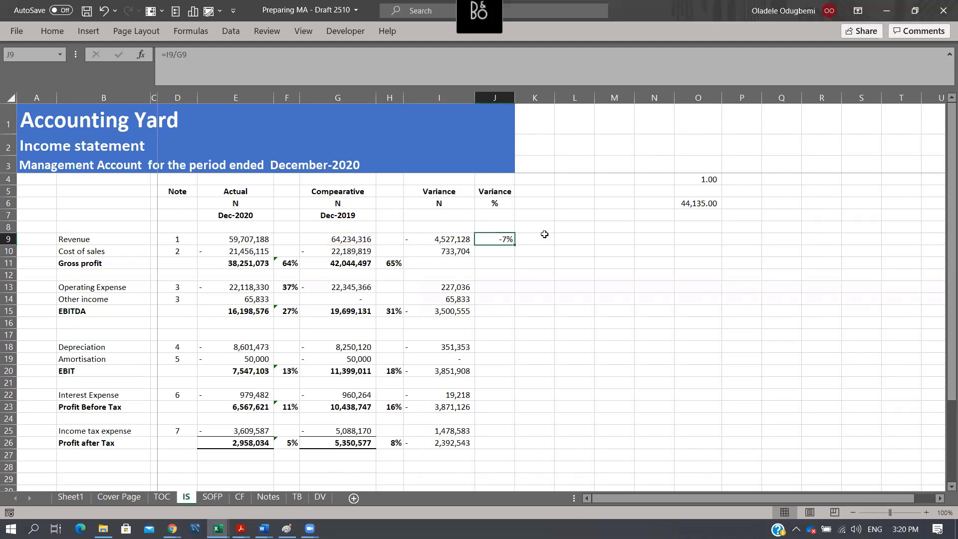
- Copy the percentage variance formula from J9 to J10, J13:J15, J18:J20, J22:J23 and J25:J26
key("ctrl+c")
left_click(498, 254)
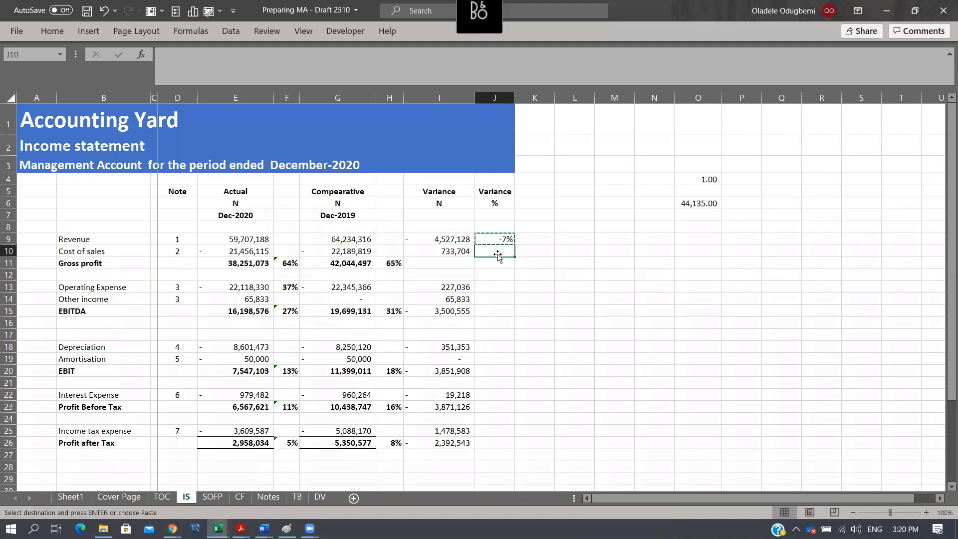
key("ctrl+v")
left_click_drag(499, 289, 497, 446)
key("ctrl+v")
key("ctrl+v")
key("ctrl+v")
key("ctrl+v")
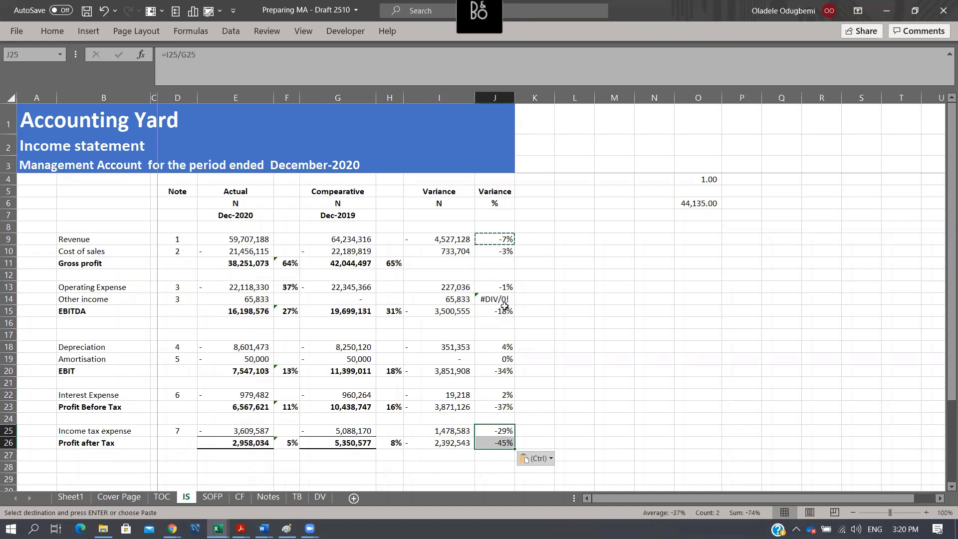
- Wrap the percentage variance formula in J9 with an error fallback of zero: =IFERROR(I9/G9,0)
left_click(495, 299)
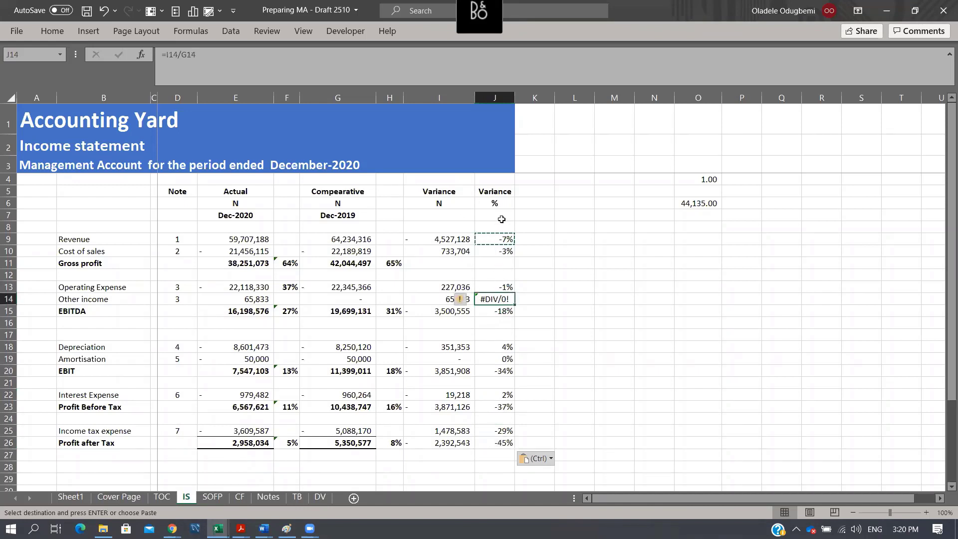
left_click(494, 237)
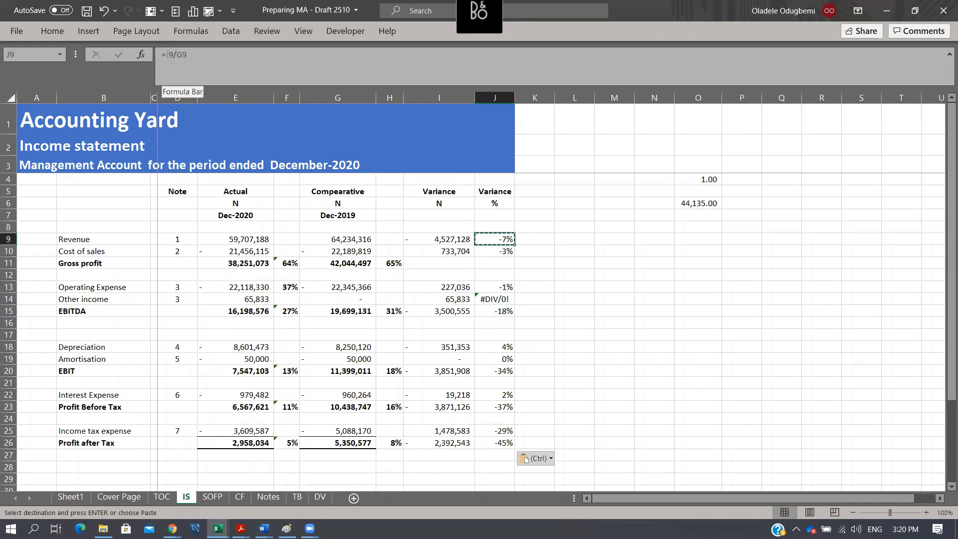
left_click(164, 54)
type("ife")
key("Tab")
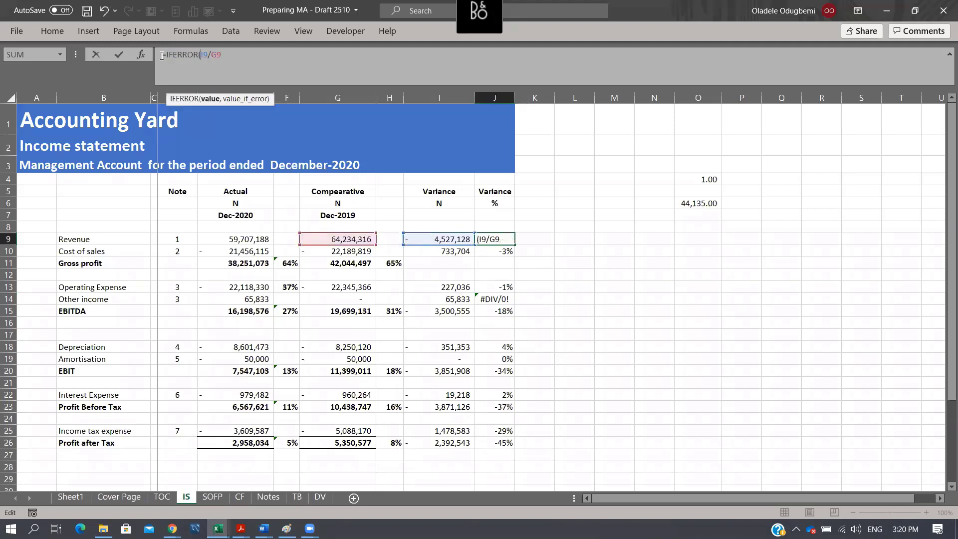
type(",0")
key("ctrl+Return")
- Copy the IFERROR formula from J9 over the percentage variances in J10, J13:J15, J18:J20, J22:J23 and J25:J26
key("ctrl+c")
key("Down")
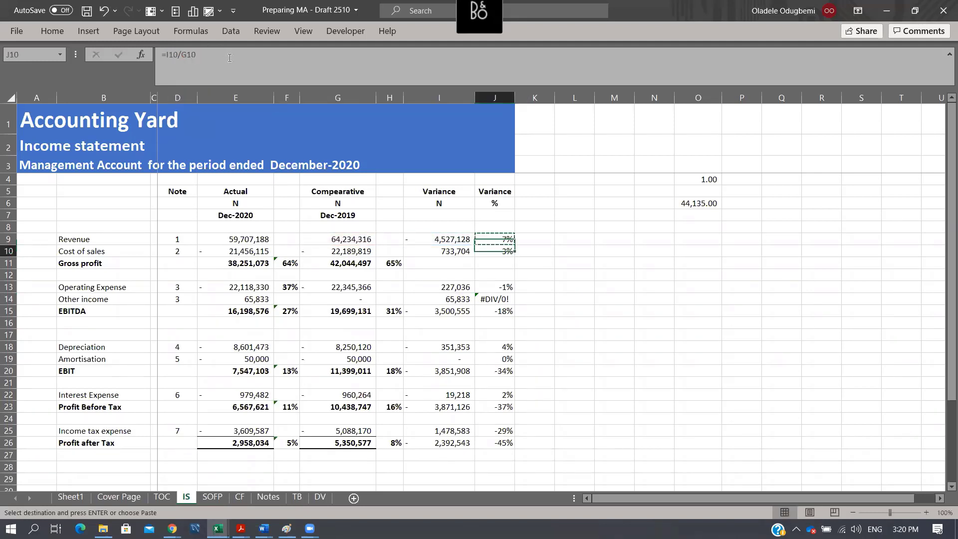
key("ctrl+v")
key("Down")
key("Down")
key("Down")
key("ctrl+v")
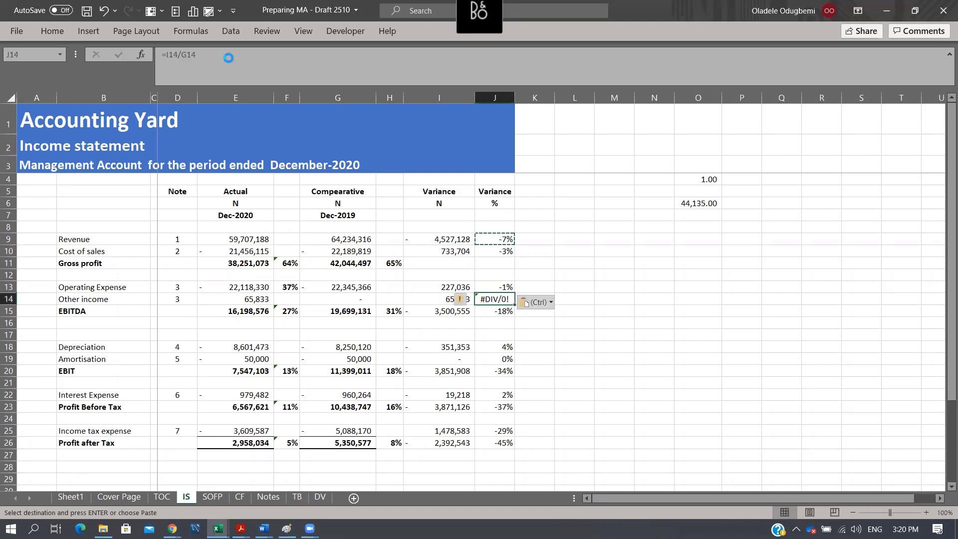
key("Down")
key("ctrl+v")
key("Down")
key("ctrl+v")
key("Down")
key("Down")
key("Down")
key("ctrl+v")
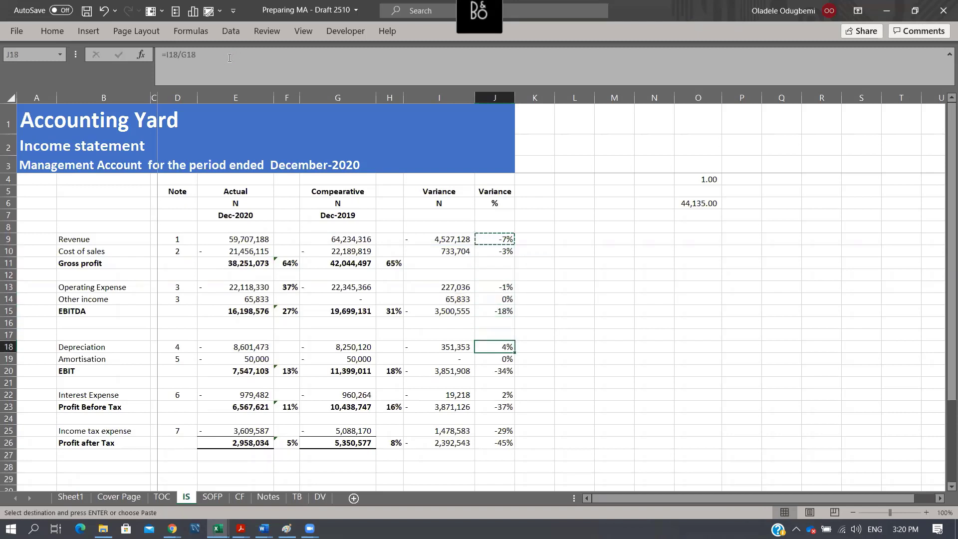
key("Down")
key("ctrl+v")
key("Down")
key("ctrl+v")
key("Down")
key("Down")
key("Down")
key("Down")
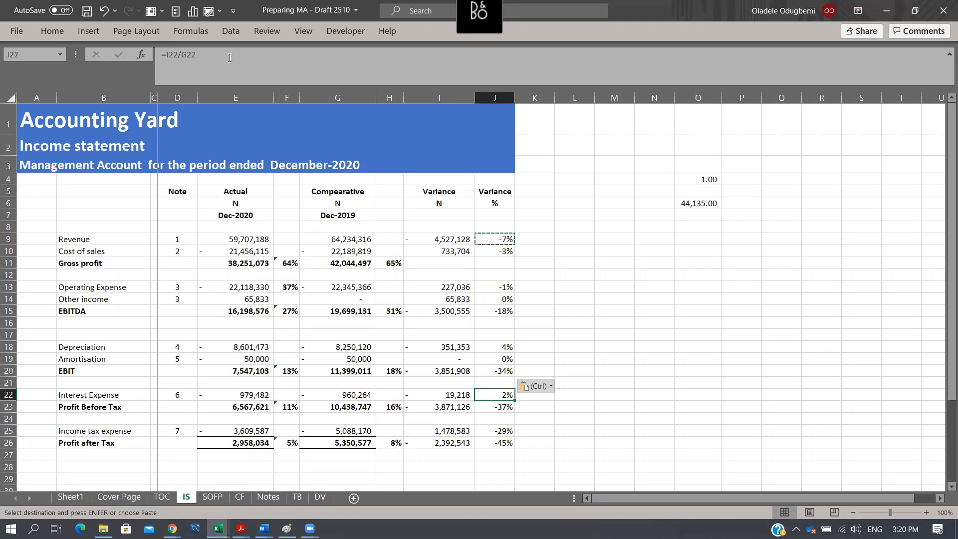
key("Down")
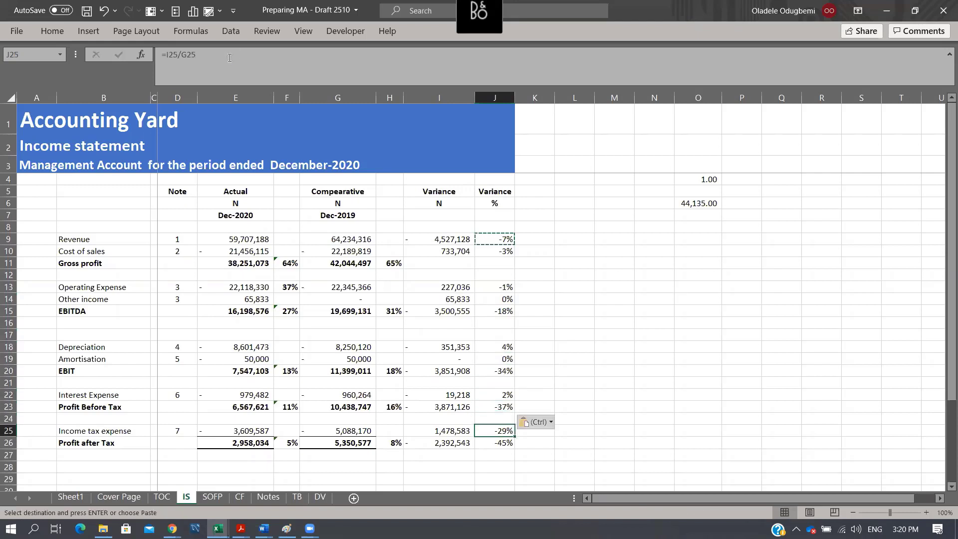
key("shift+Down")
key("ctrl+v")
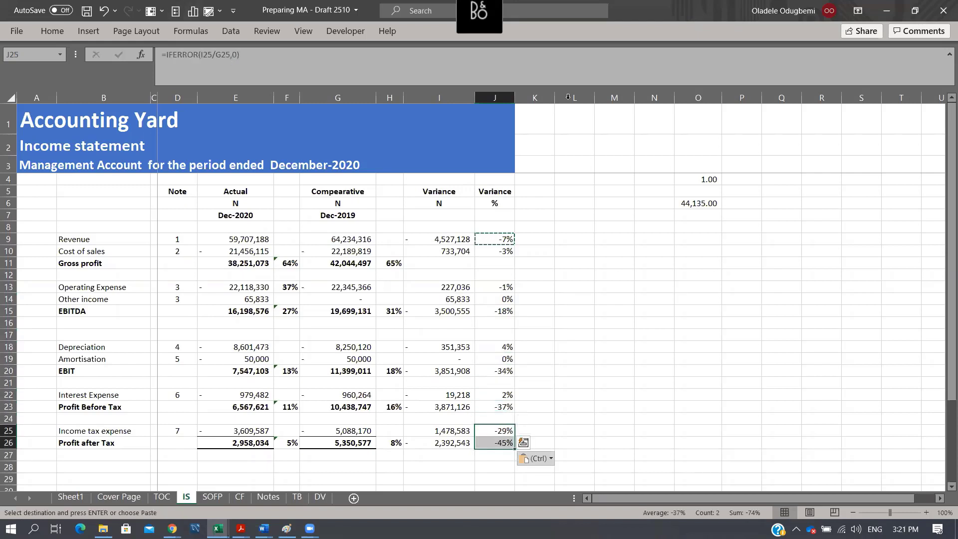
left_click(583, 75)
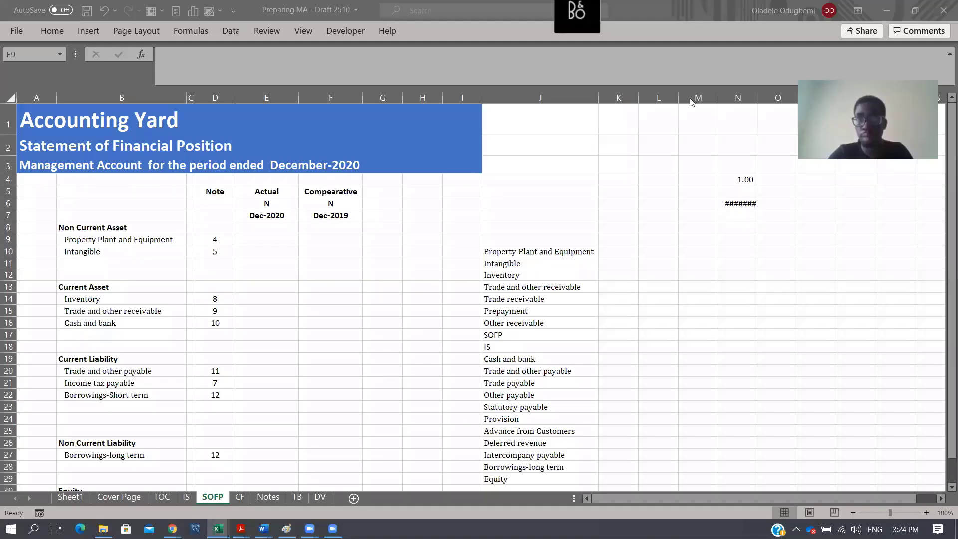
- On the SOFP sheet, link Property Plant and Equipment in E9 to Notes!E32 and fill the formula across to F9
left_click(545, 194)
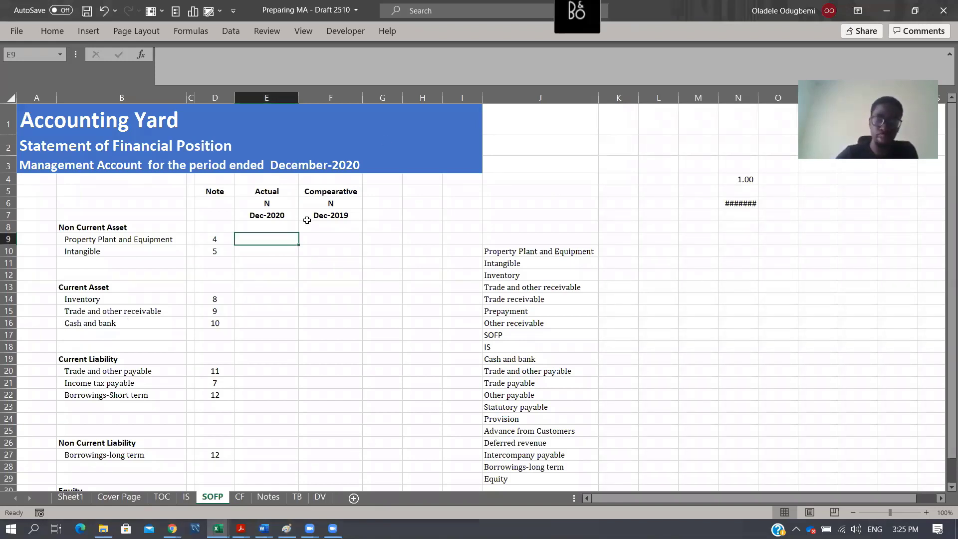
type("=")
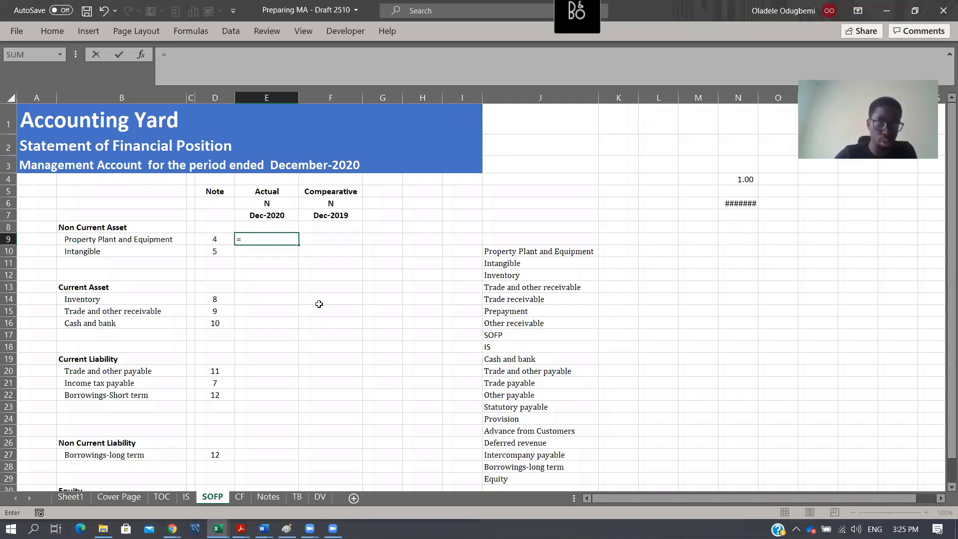
left_click(277, 498)
scroll(353, 335, "down", 3)
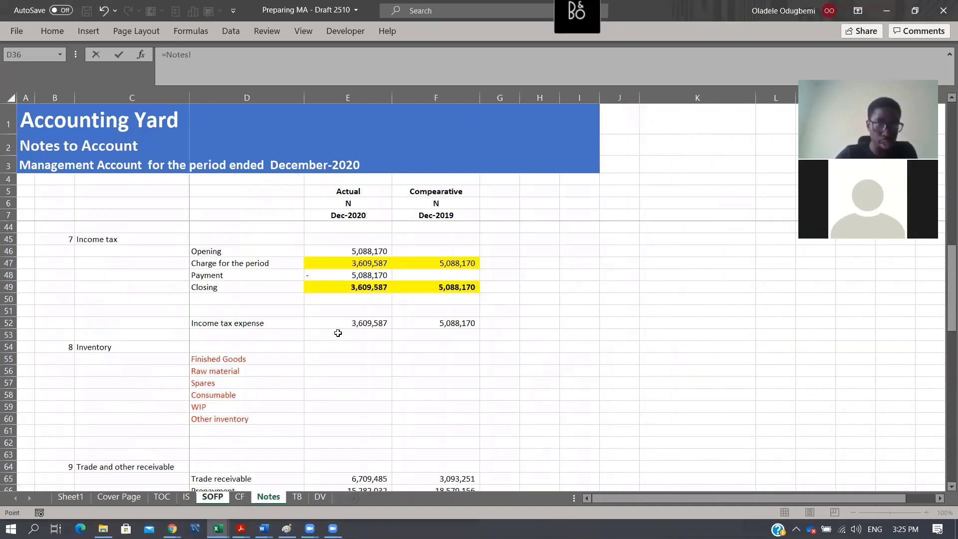
scroll(338, 333, "up", 8)
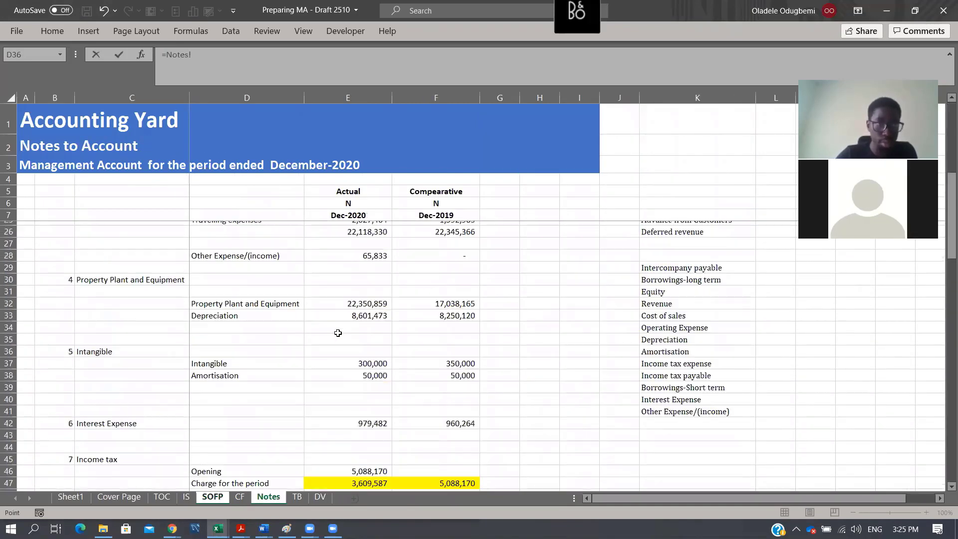
left_click(352, 371)
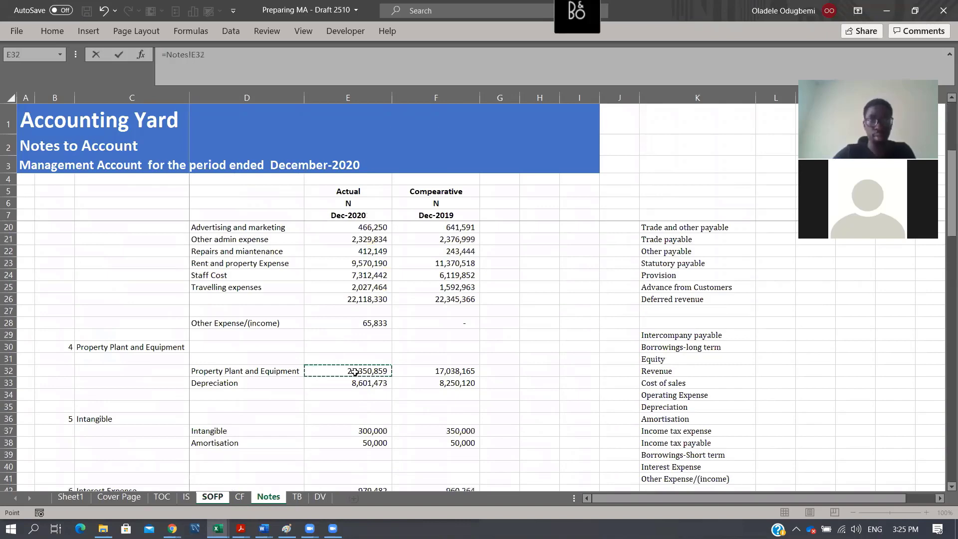
key("ctrl+Return")
key("shift+Right")
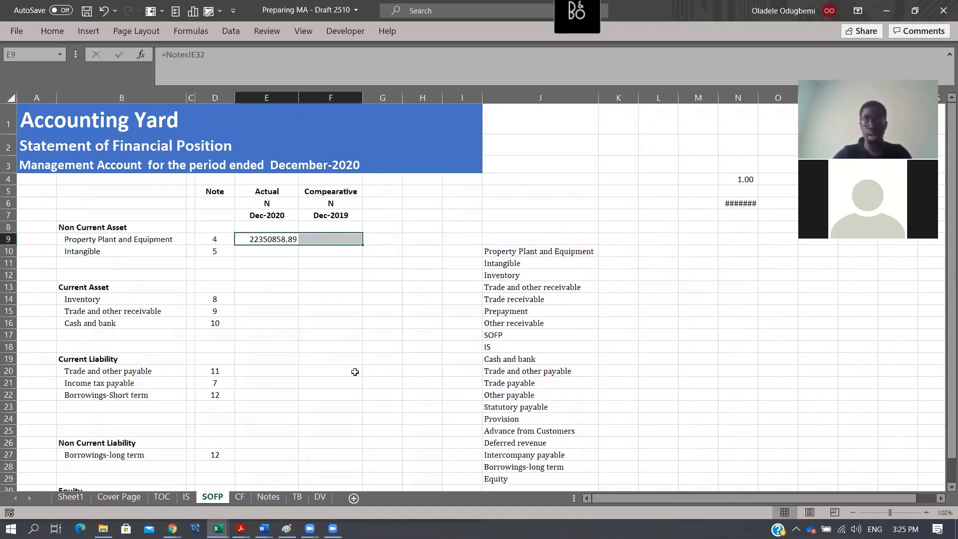
key("ctrl+r")
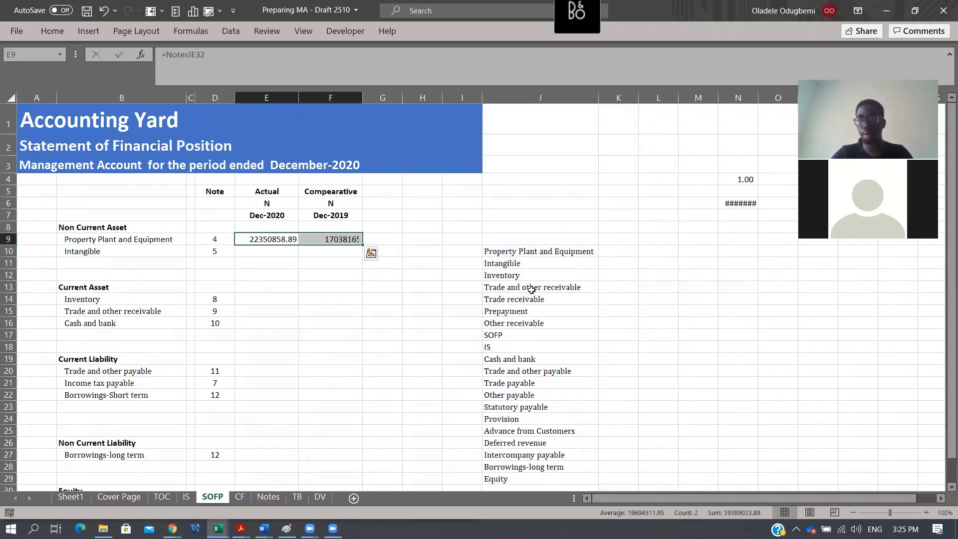
left_click(793, 76)
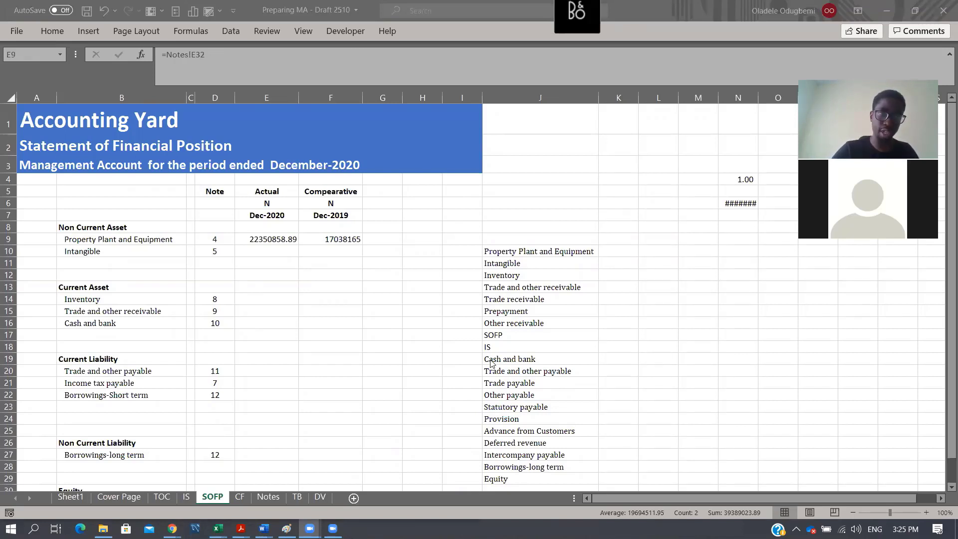
left_click(289, 253)
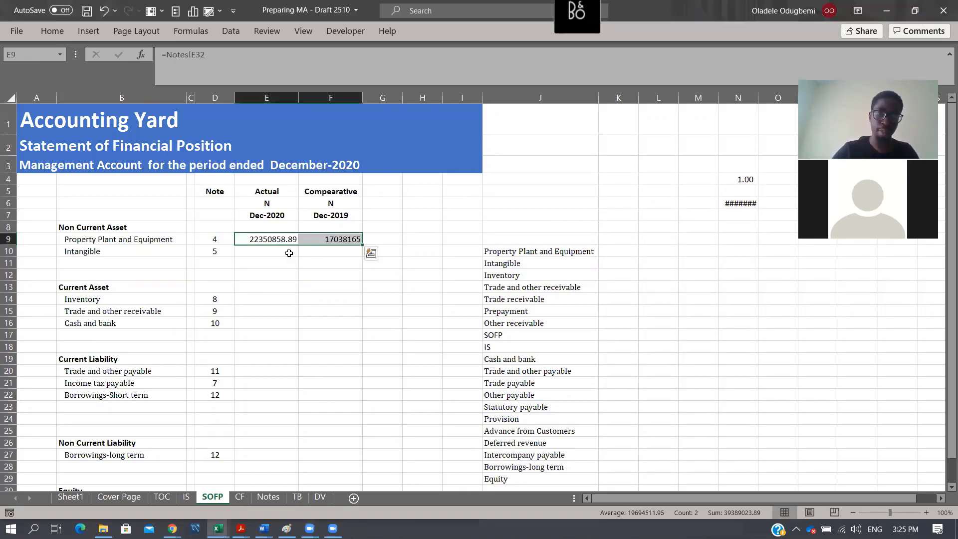
key("F2")
key("Return")
key("Left")
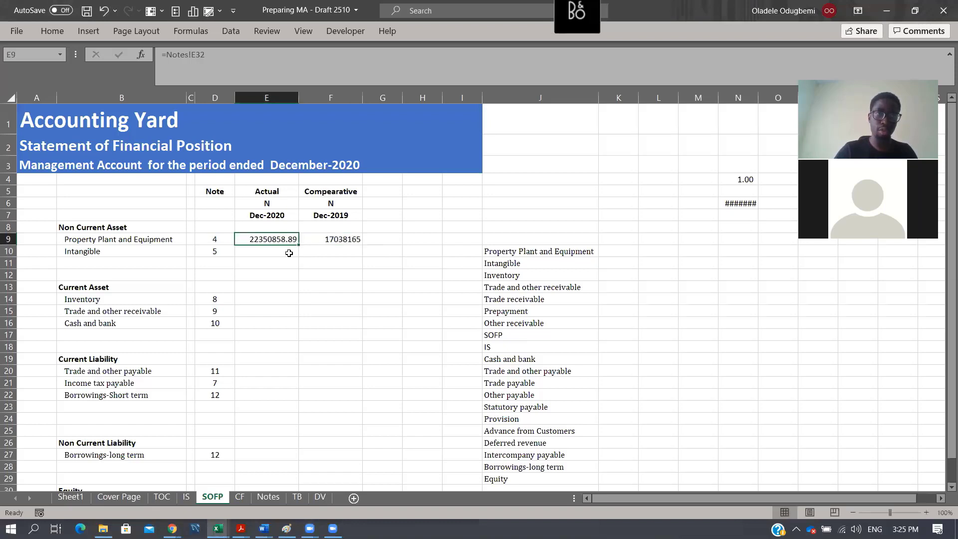
- Link the Intangible amount in E10 to Notes!E37 and fill the formula across to the comparative column in F10
left_click(289, 253)
type("=")
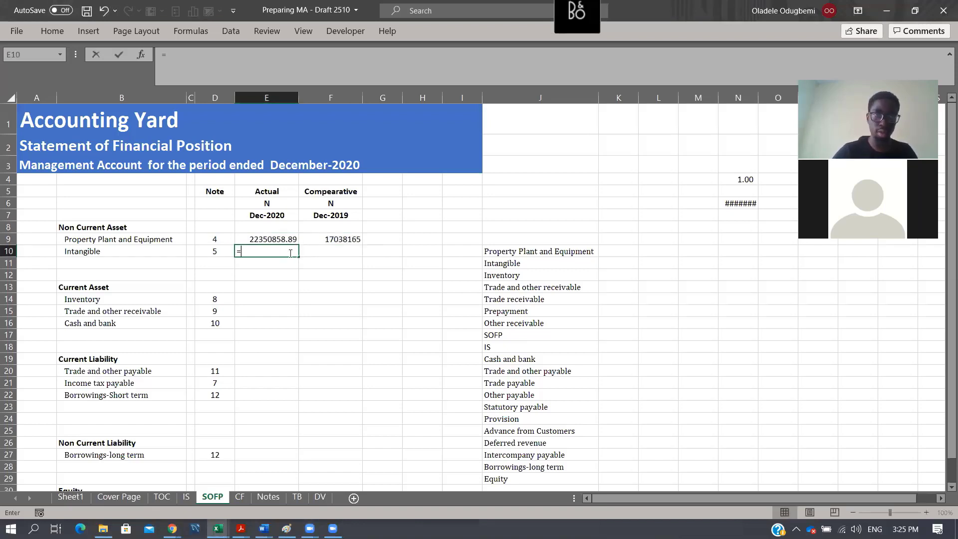
left_click(269, 497)
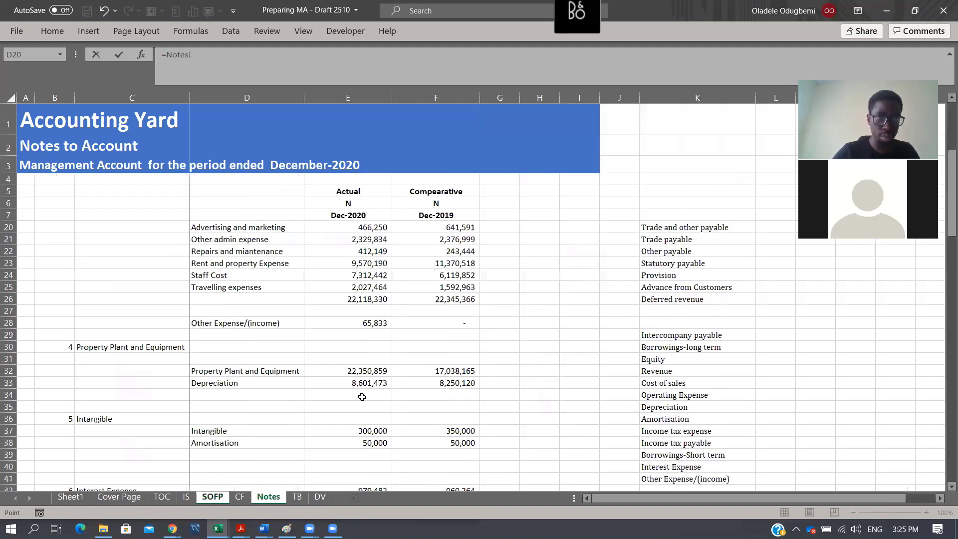
left_click(378, 429)
key("Return")
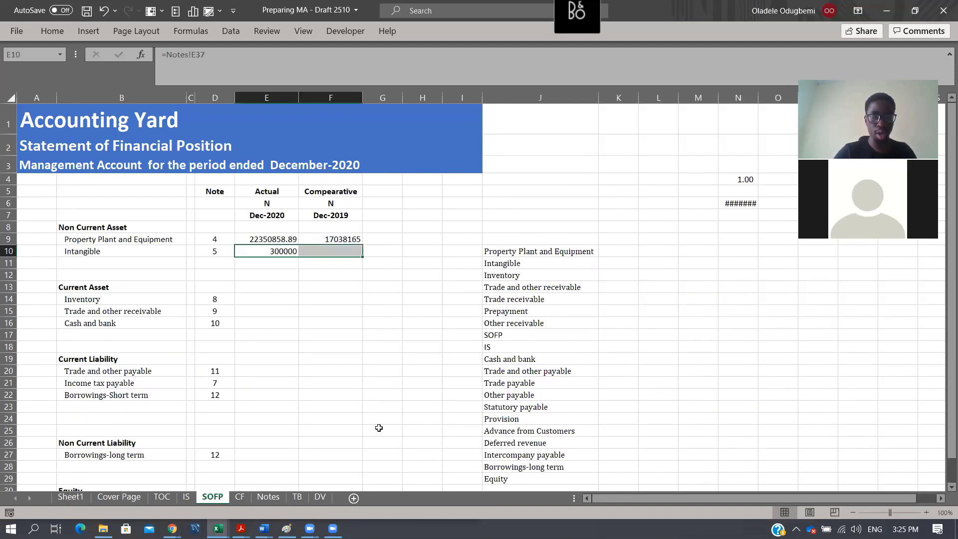
key("ctrl+r")
- Total the non-current assets in E11 with =SUM(E9:E10) and fill the formula across to F11
key("Down")
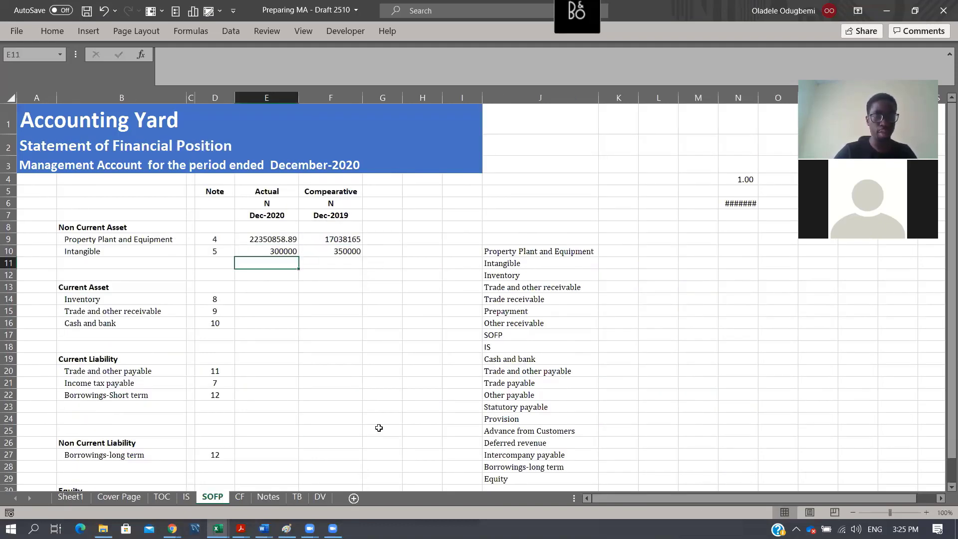
key("F2")
key("alt+equal")
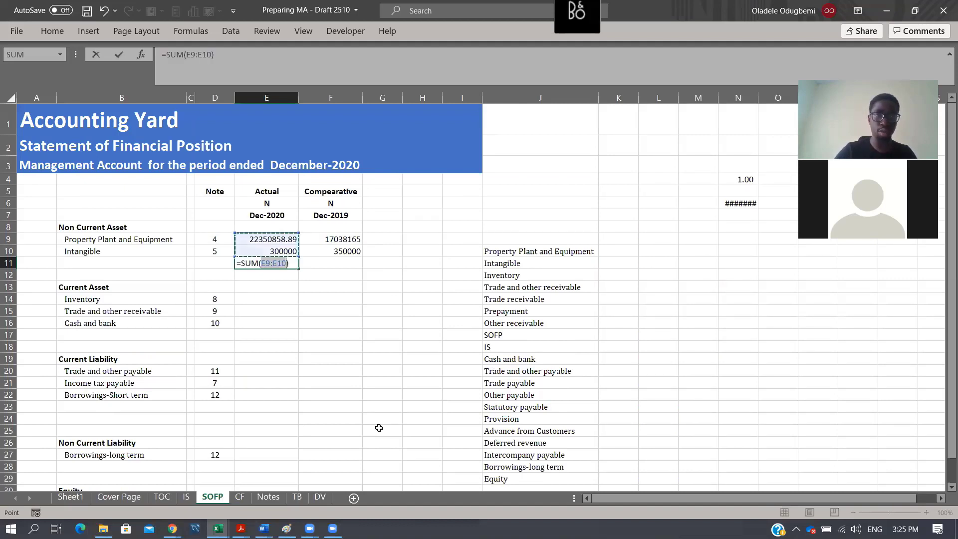
key("ctrl+Return")
key("shift+Right")
key("ctrl+r")
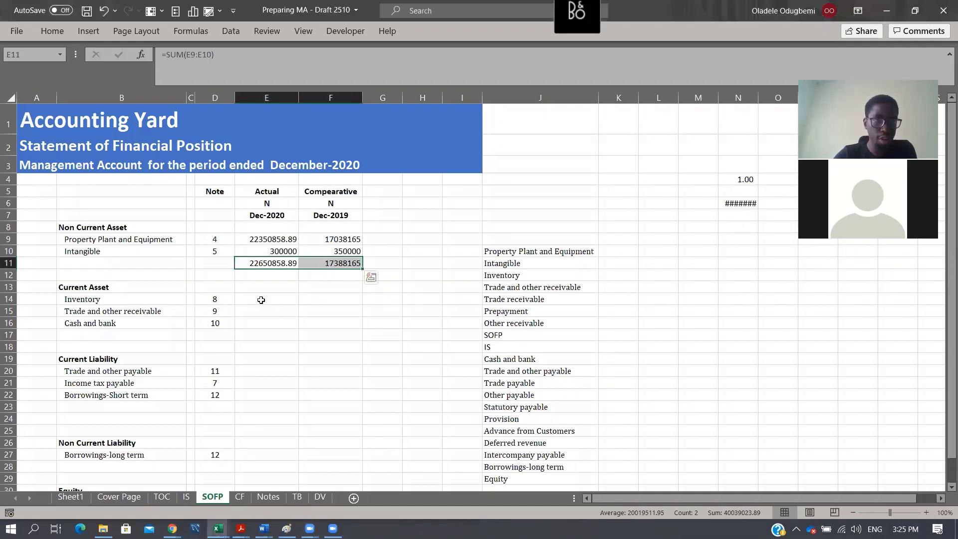
key("Down")
key("Down")
key("Down")
key("Down")
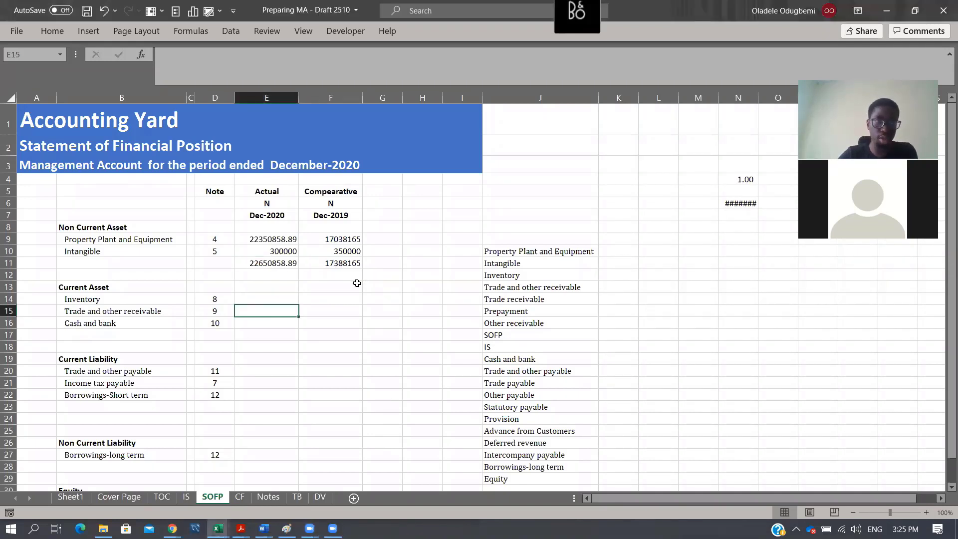
type("=")
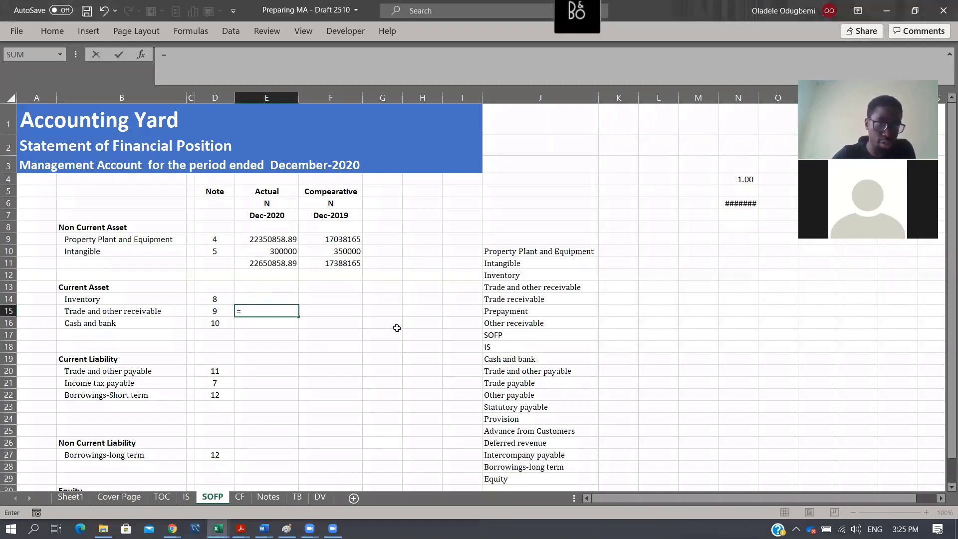
key("ctrl+Page_Down")
key("ctrl+Page_Down")
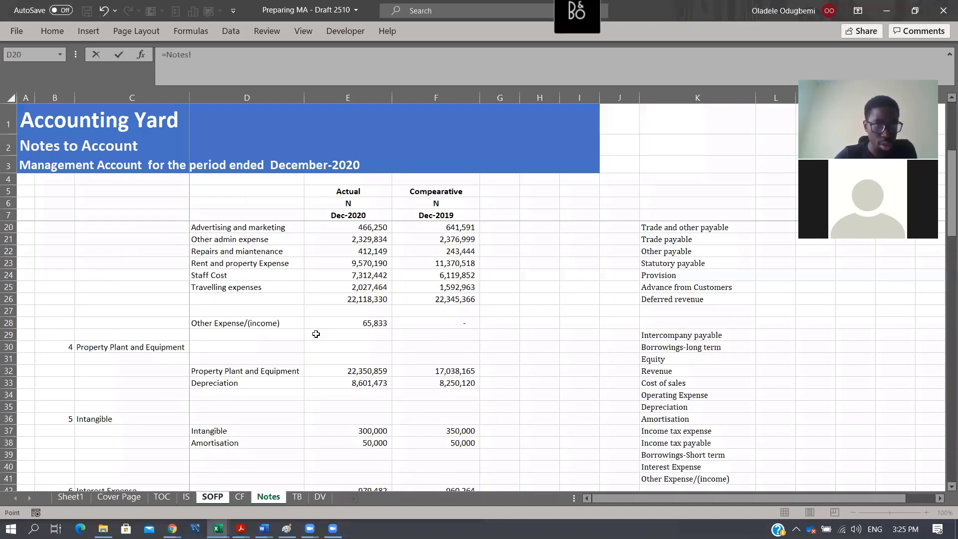
scroll(316, 334, "up", 3)
scroll(316, 334, "down", 10)
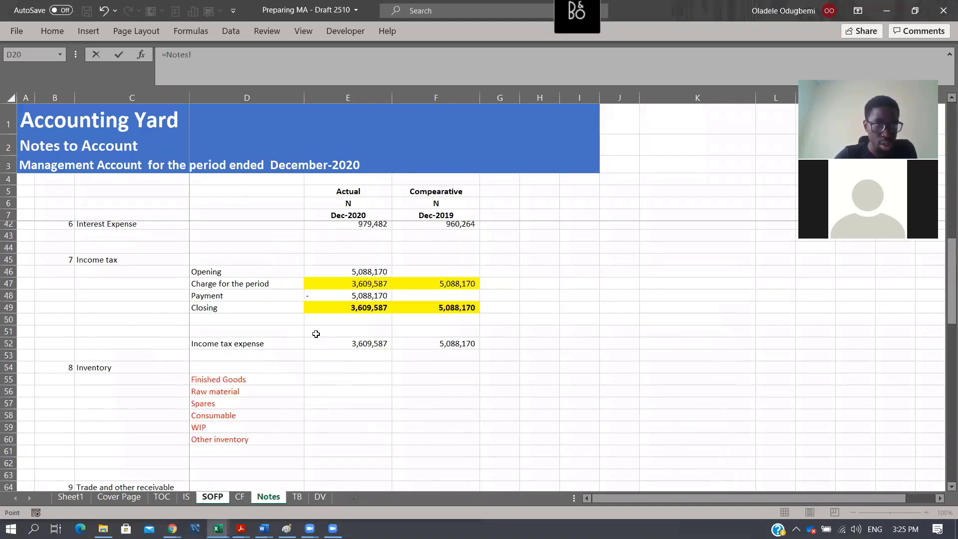
scroll(392, 343, "down", 5)
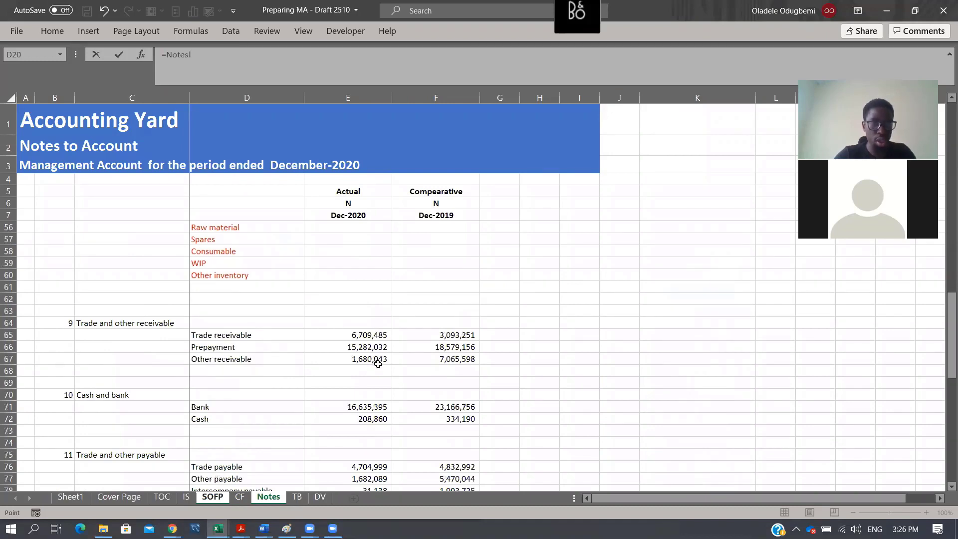
key("Escape")
- On the Notes sheet, total Trade and other receivable in E68 with =SUM(E65:E67) and fill the formula across to F68
left_click(272, 497)
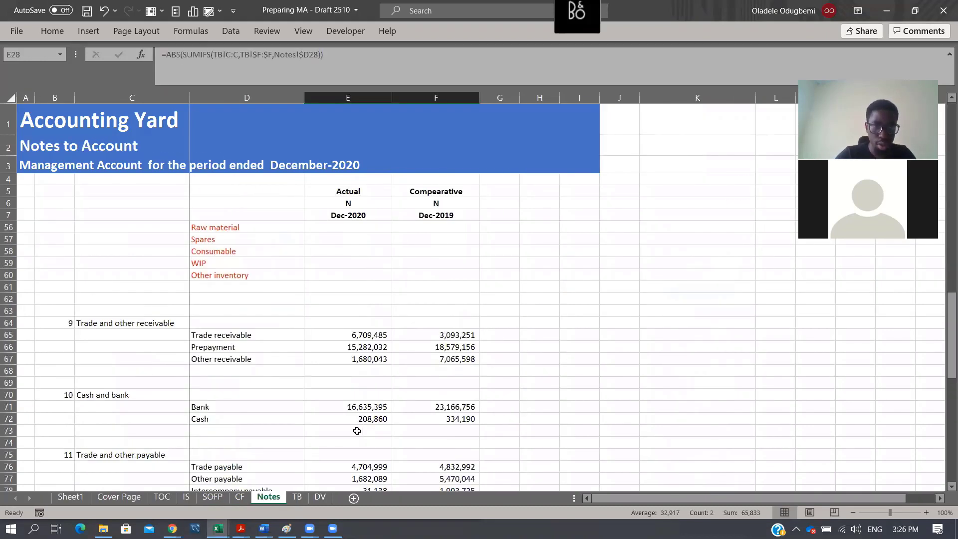
scroll(375, 274, "down", 3)
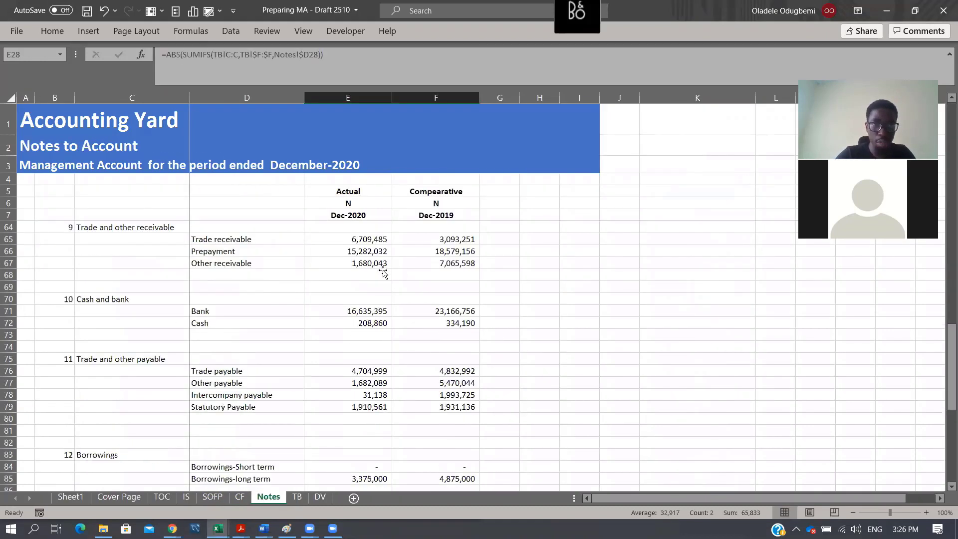
left_click(387, 272)
key("alt+equal")
key("alt+equal")
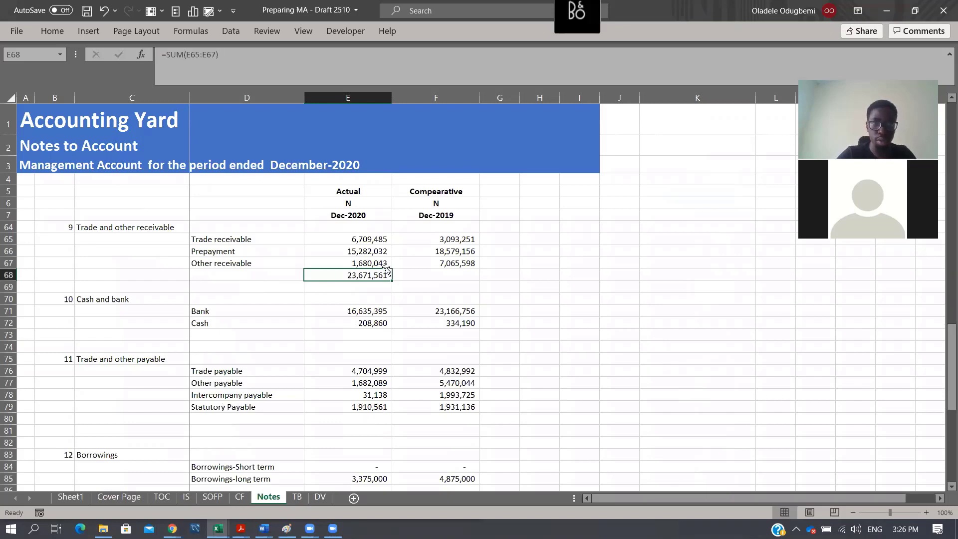
left_click_drag(391, 279, 450, 278)
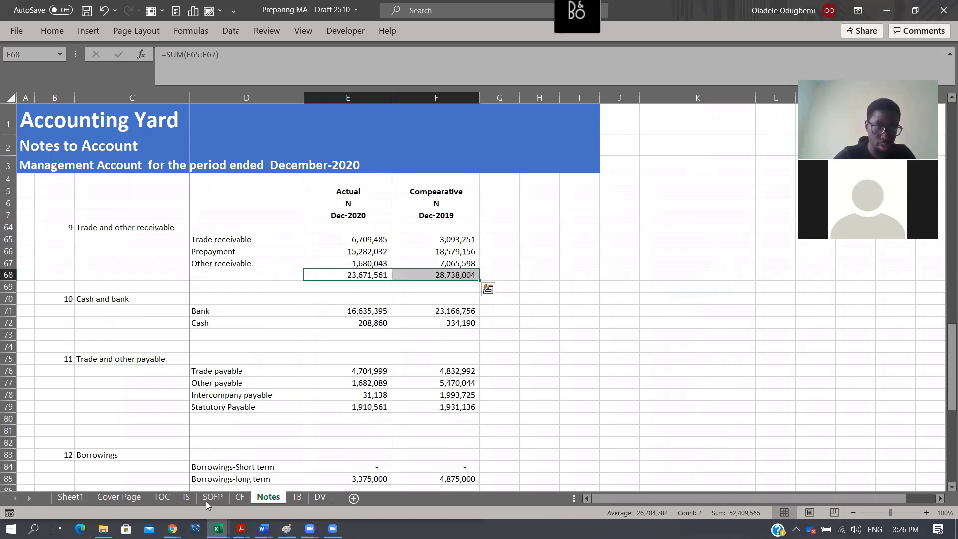
- On the SOFP sheet, link Trade and other receivable in E15 to Notes!E68 and fill the formula across to F15
left_click(188, 497)
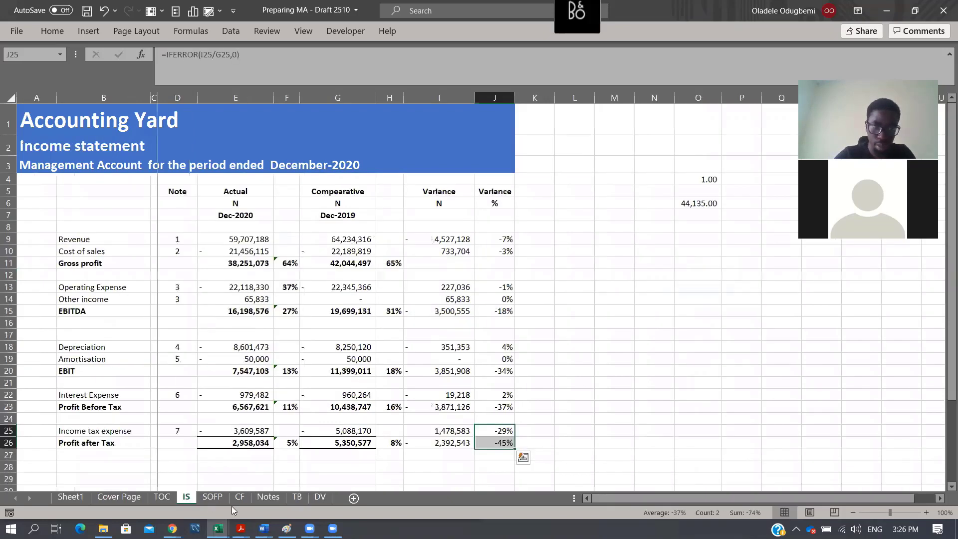
left_click(214, 497)
type("=")
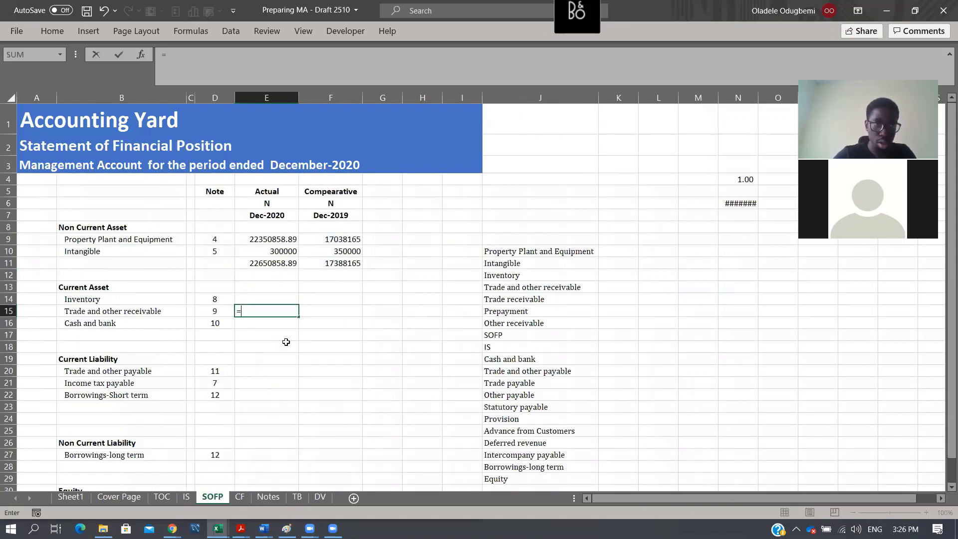
key("ctrl+Page_Down")
key("ctrl+Page_Down")
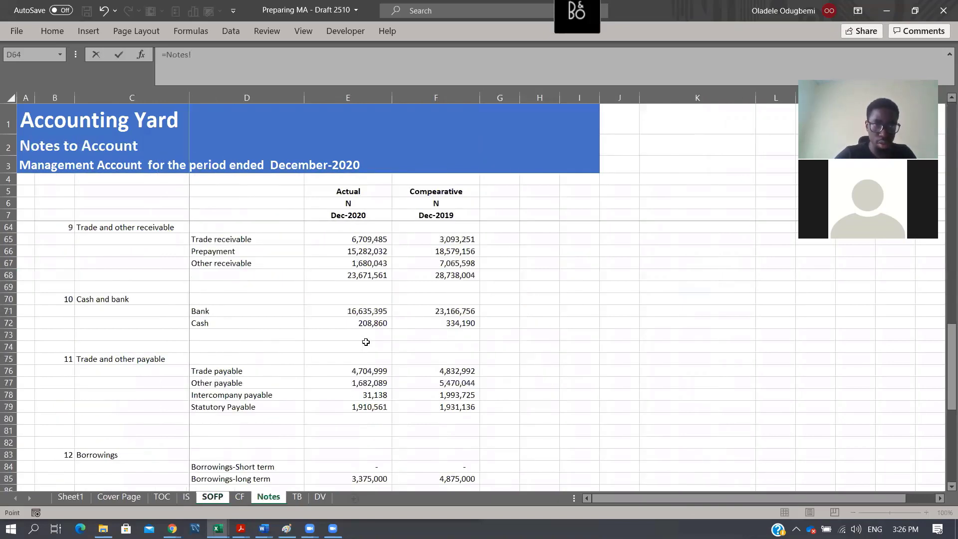
key("Right")
key("Down")
key("Down")
key("Down")
key("Down")
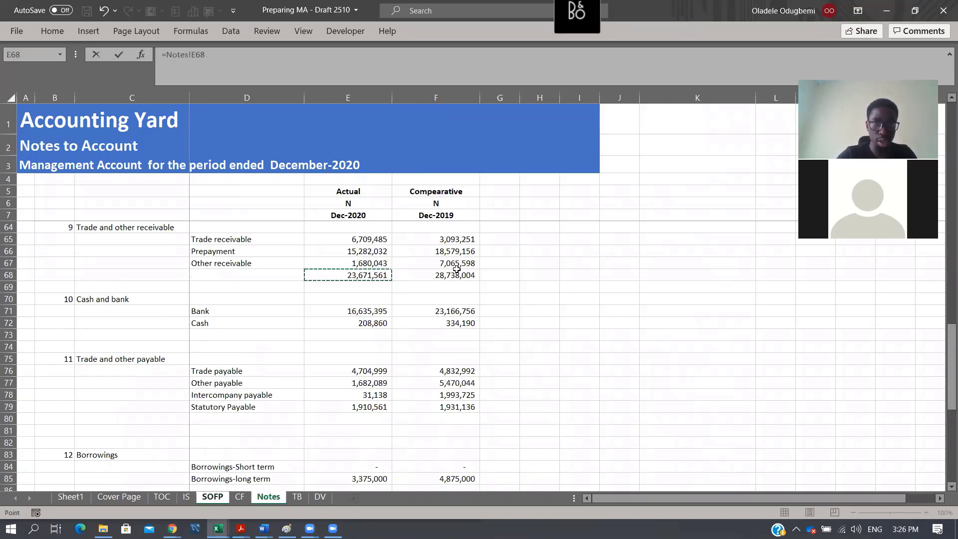
key("Return")
key("Up")
key("shift+Right")
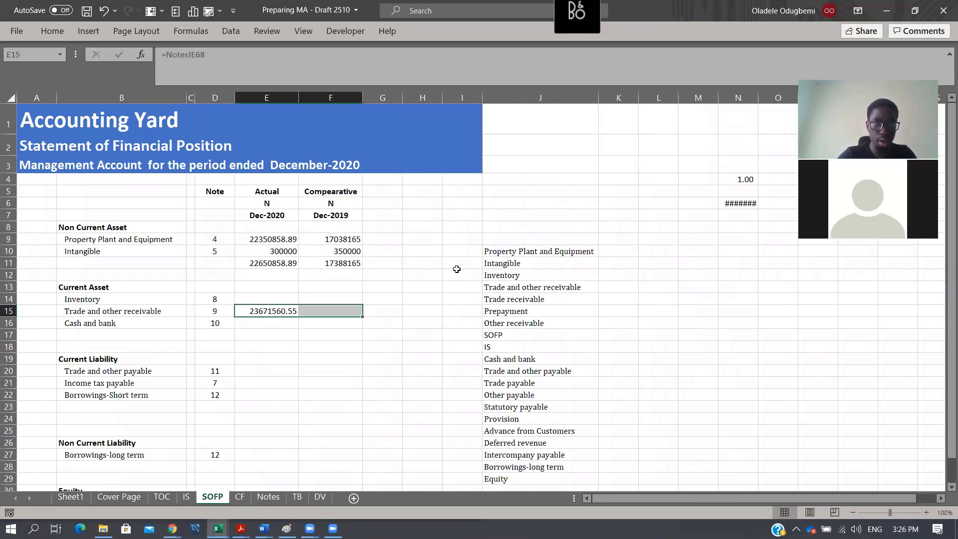
key("ctrl+r")
- On the Notes sheet, total Cash and bank in E73 with =SUM(E71:E72) and fill the formula across to F73
left_click(279, 501)
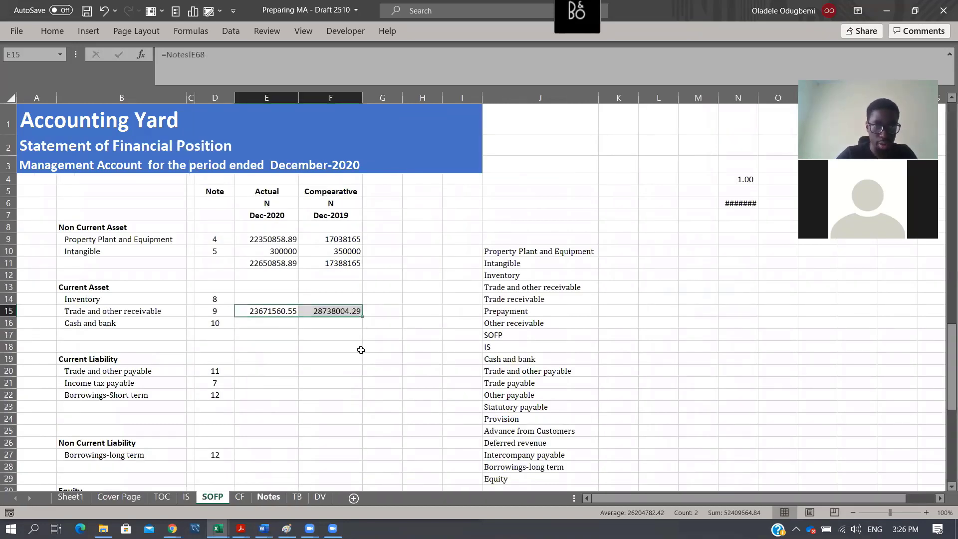
left_click(361, 336)
key("alt+equal")
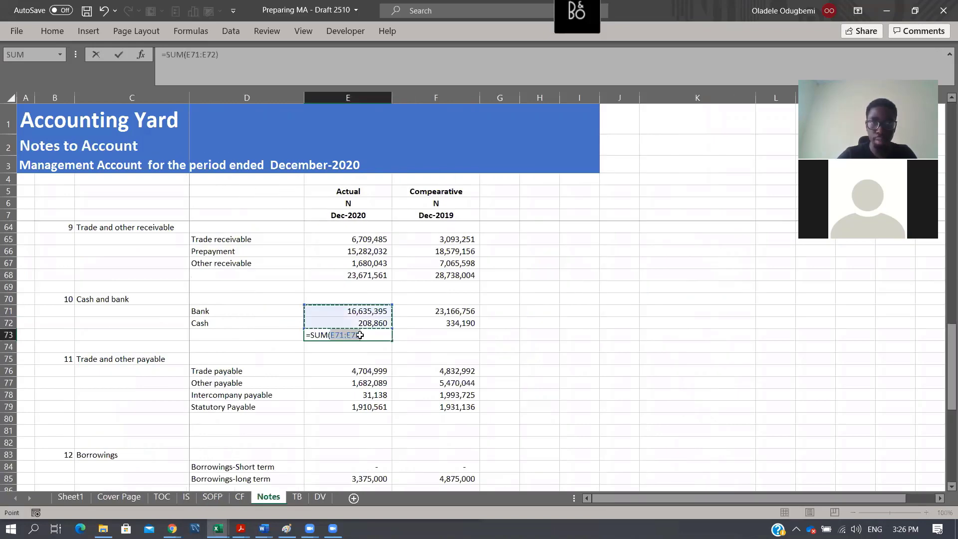
key("ctrl+Return")
key("shift+Right")
key("ctrl+r")
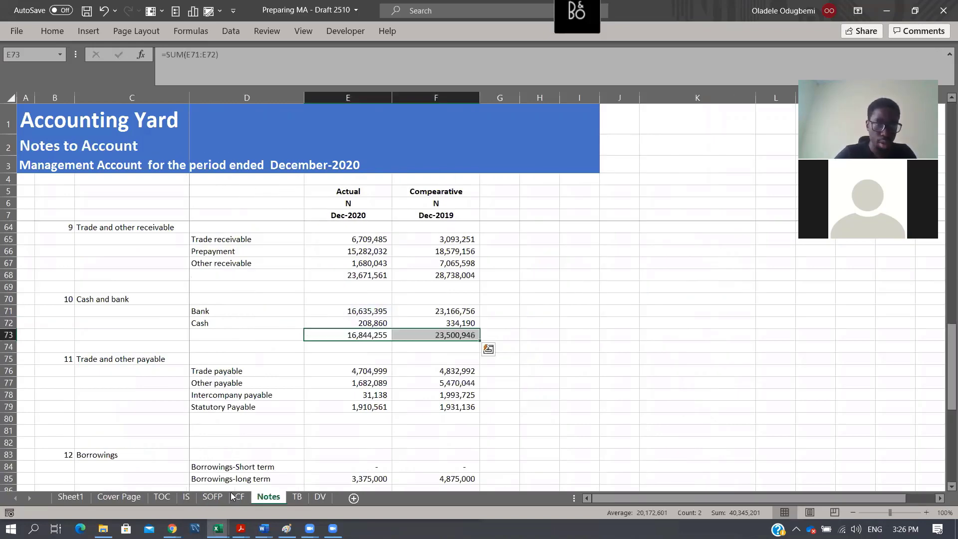
- On the SOFP sheet, link Cash and bank in E16 to Notes!E73 and fill the formula across to F16
left_click(219, 498)
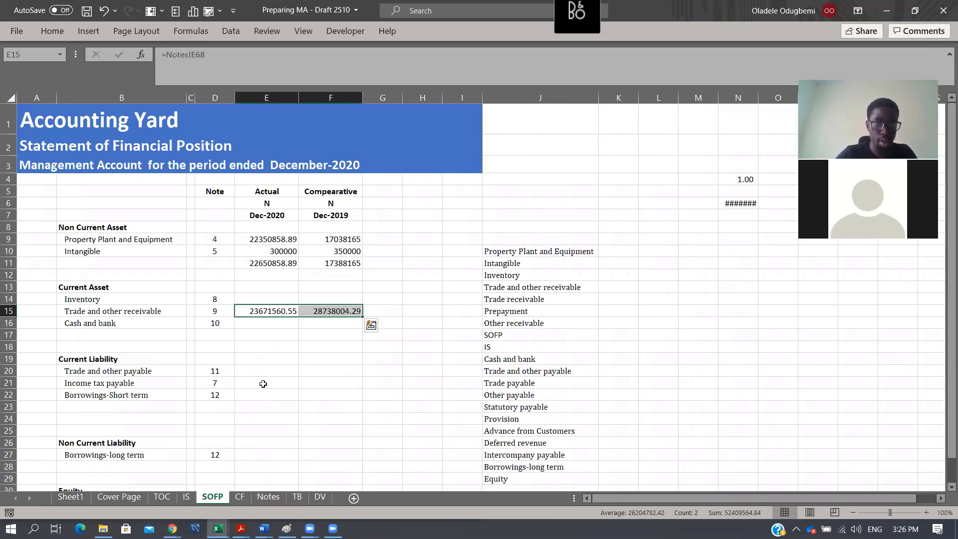
left_click(272, 327)
type("=")
left_click(265, 497)
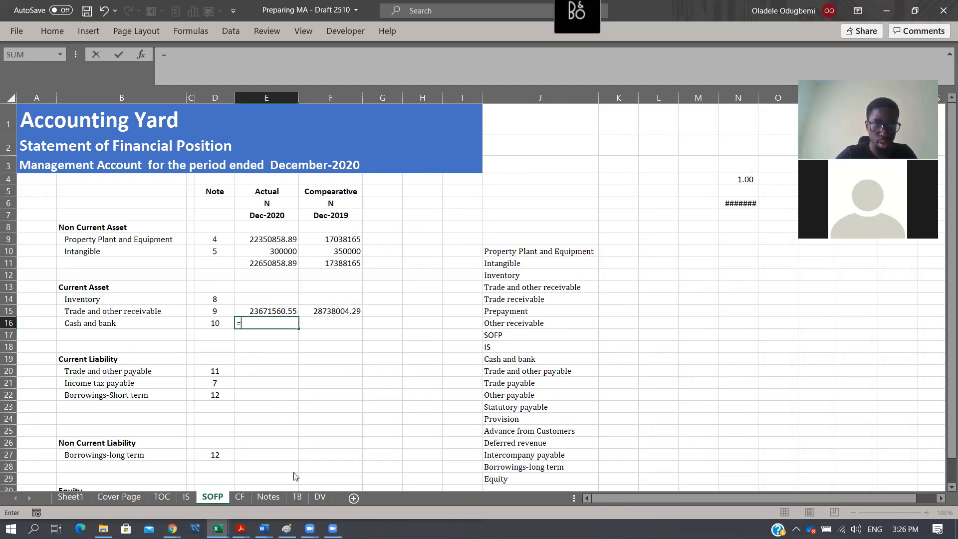
left_click(368, 340)
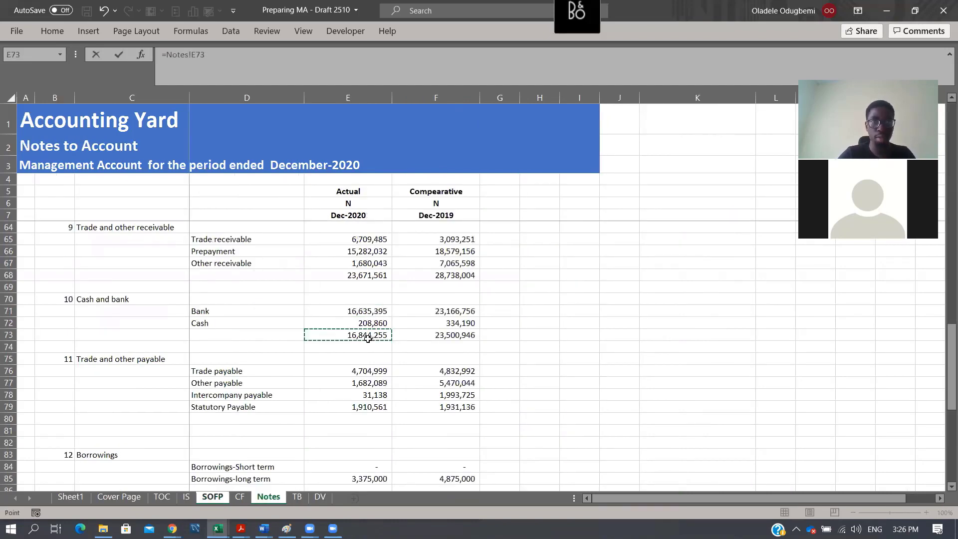
key("Return")
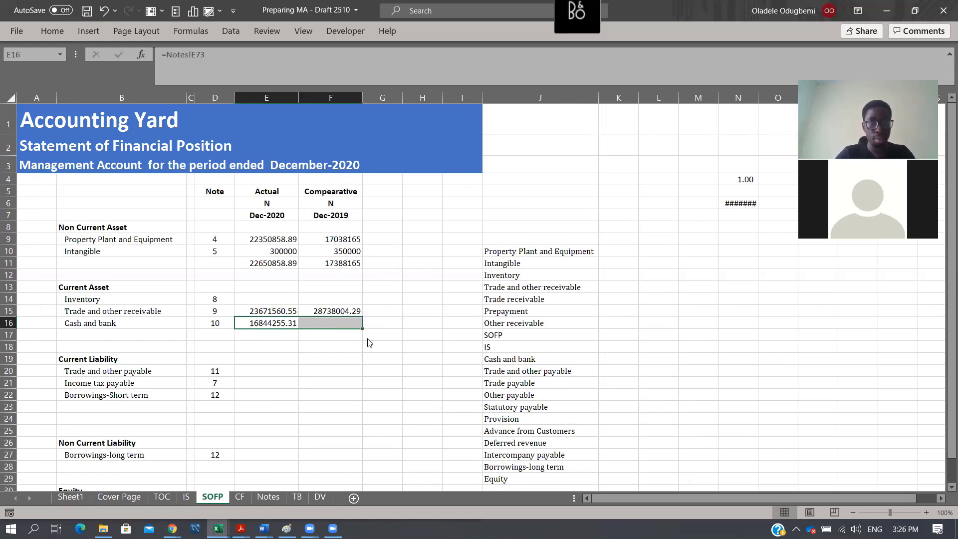
key("ctrl+r")
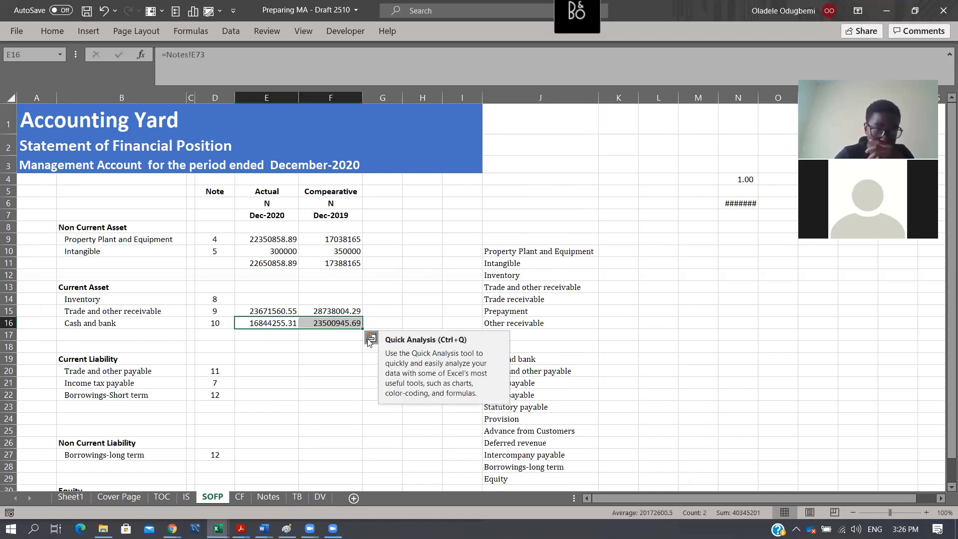
- On the Notes sheet, total Trade and other payable in E80 with =SUM(E76:E79) and fill the formula across to F80
left_click(259, 382)
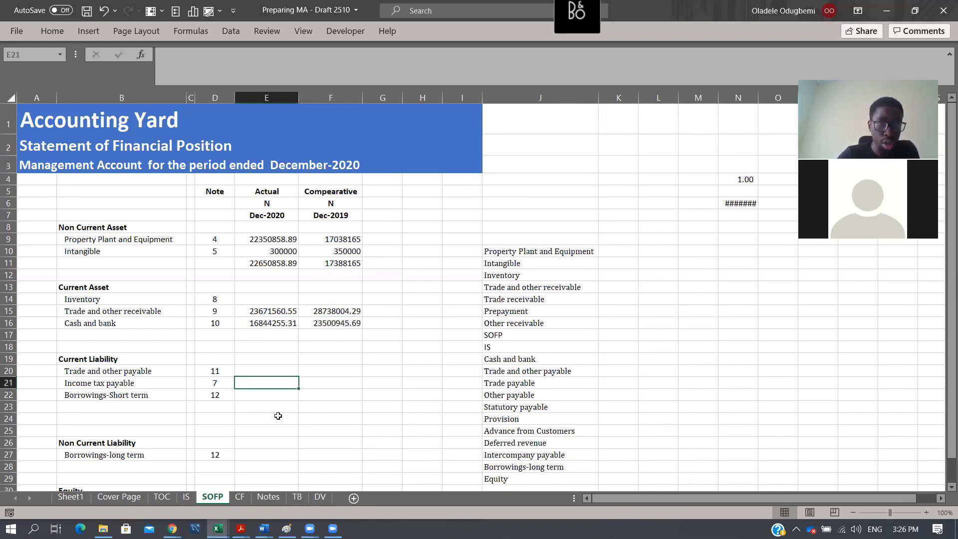
left_click(280, 498)
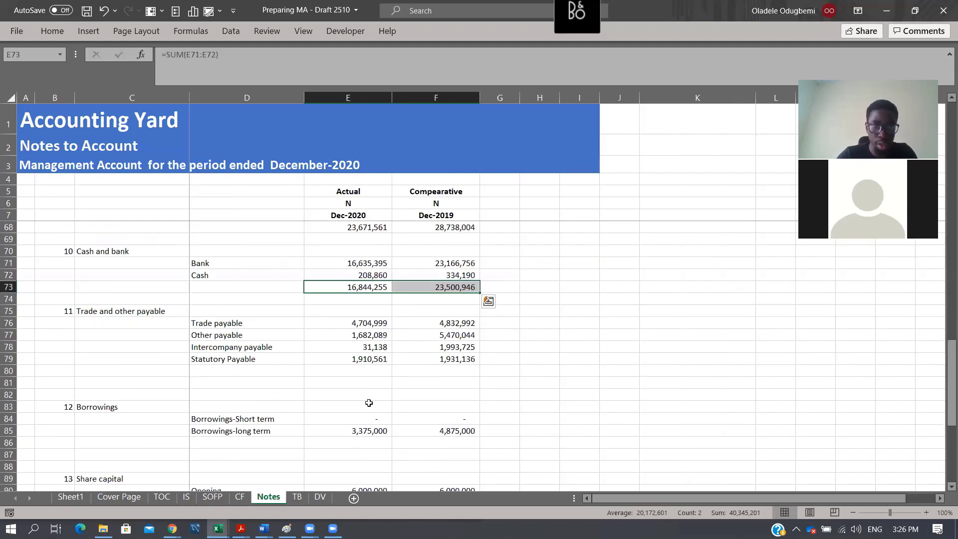
left_click(368, 377)
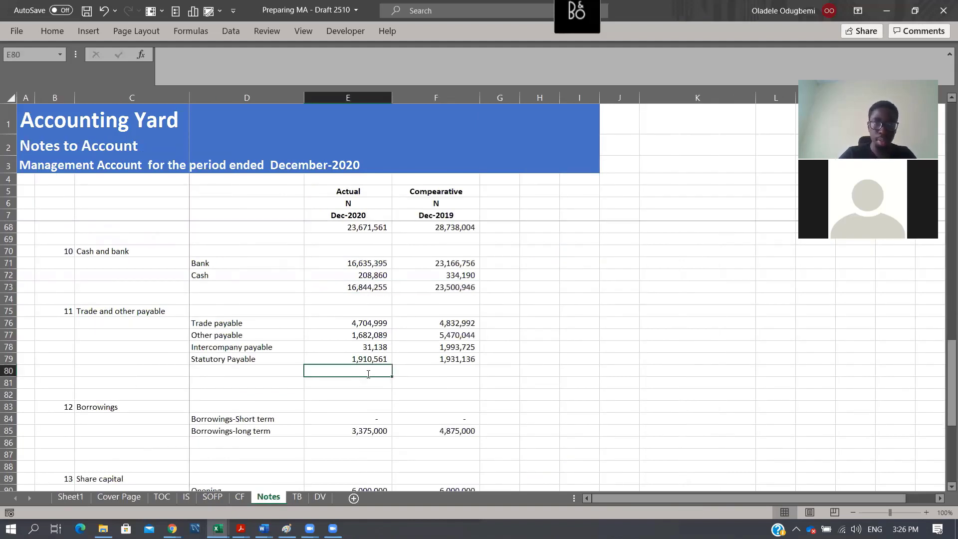
key("alt+equal")
key("shift+Right")
key("ctrl+r")
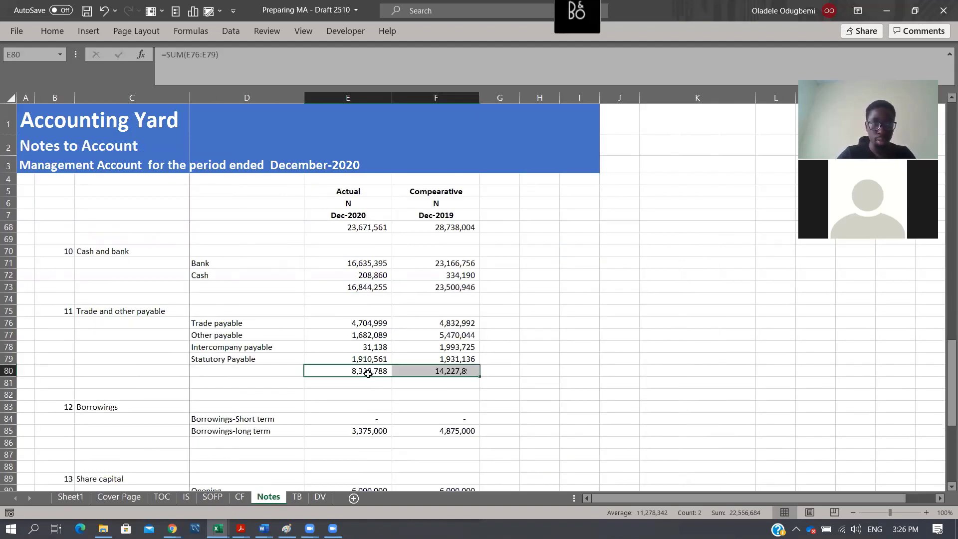
- Total the Borrowings note in E86 with =SUM(E84:E85) and fill the formula across to F86
key("Down")
key("Down")
key("Down")
key("Down")
key("Down")
key("Down")
key("alt+equal")
key("Return")
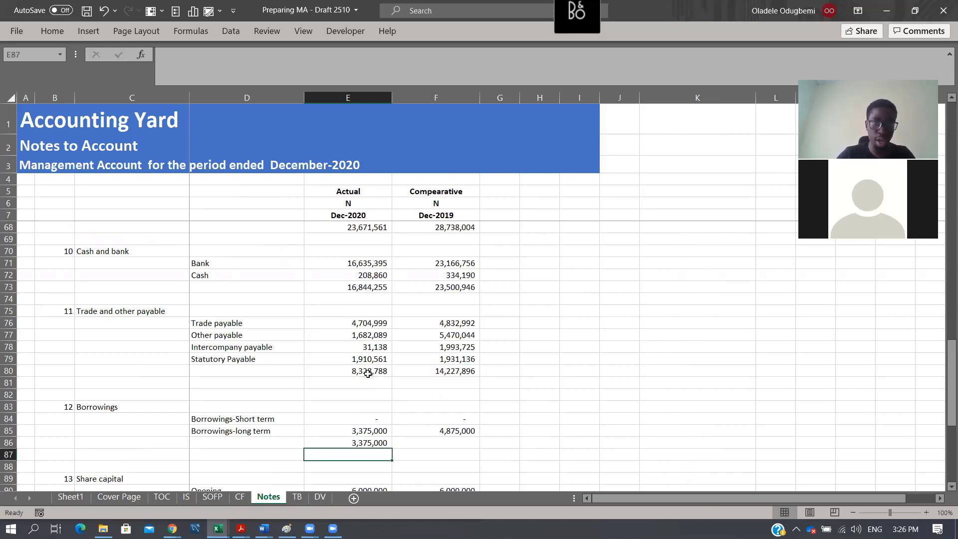
key("Up")
key("shift+Right")
key("ctrl+r")
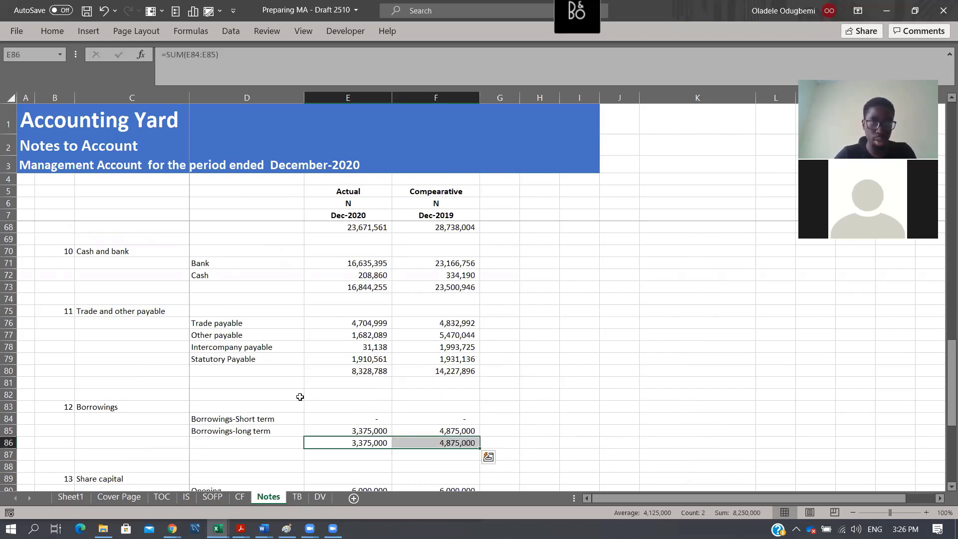
- On the SOFP sheet, link Trade and other payable in E20 to Notes!E80 and fill the formula across to F20
scroll(345, 404, "down", 4)
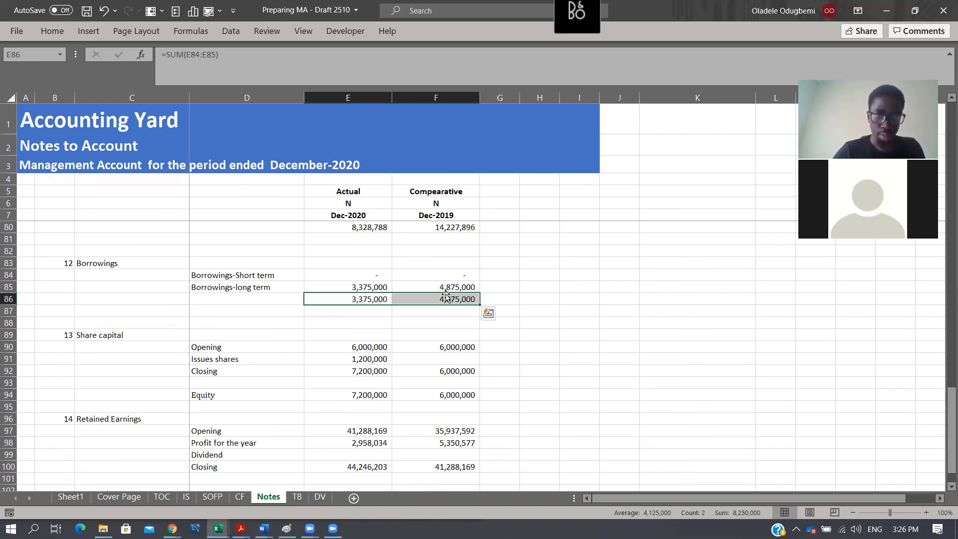
scroll(445, 295, "up", 7)
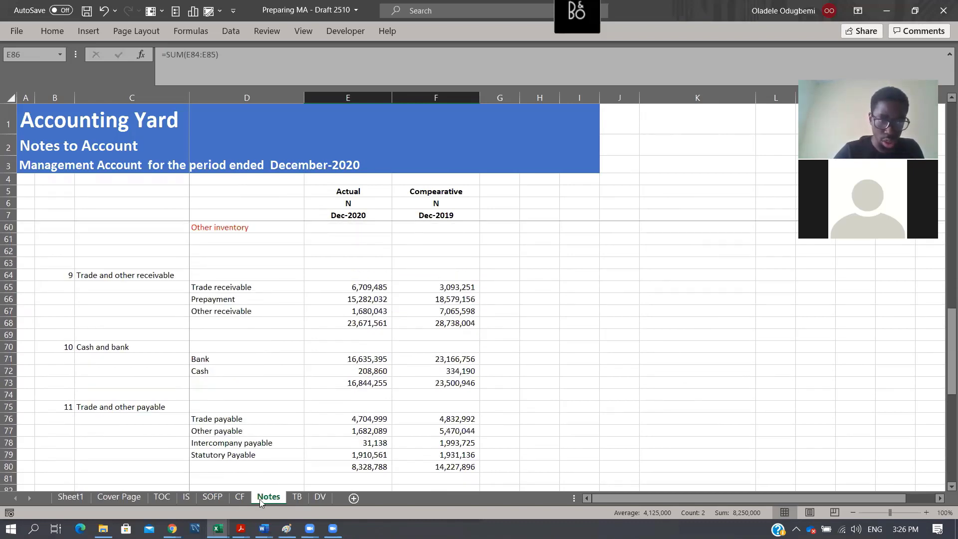
left_click(213, 498)
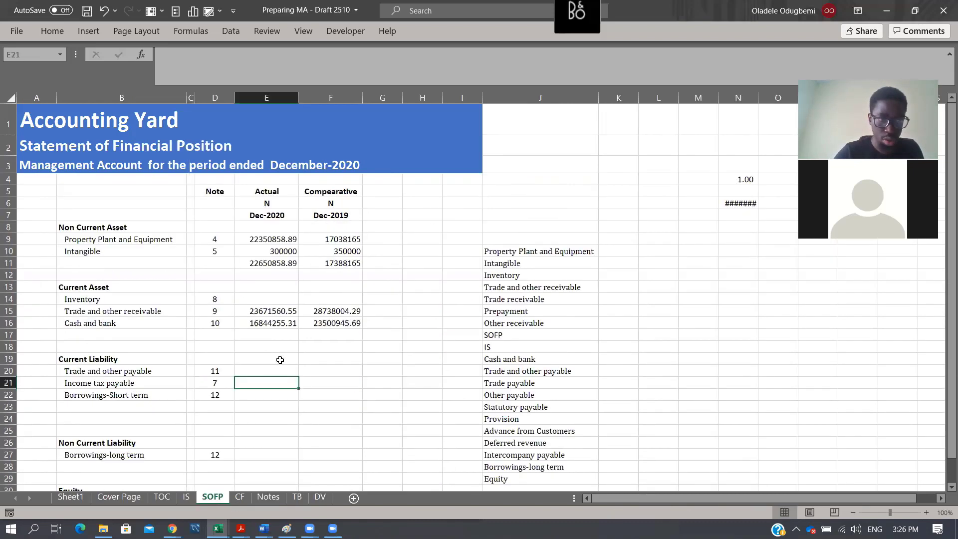
left_click(271, 370)
type("=Notes!")
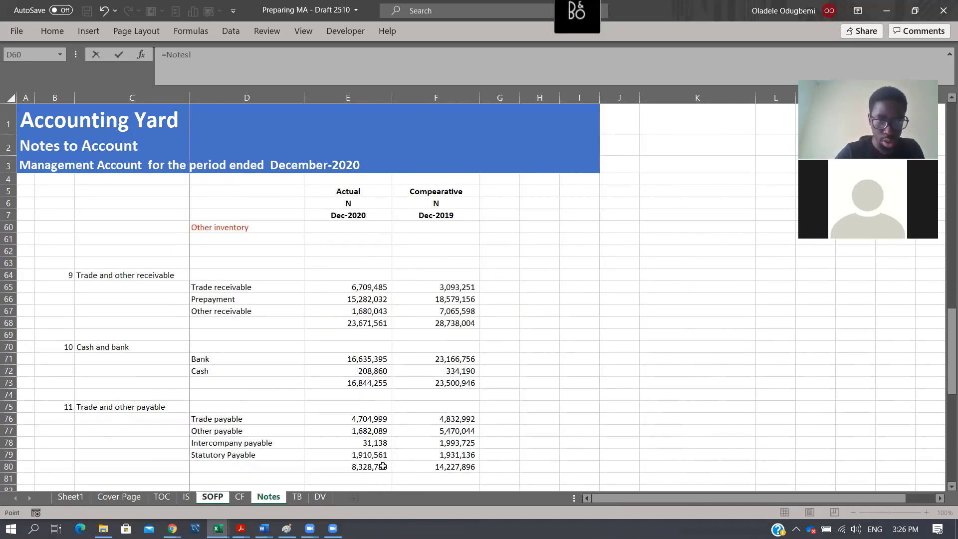
left_click(386, 465)
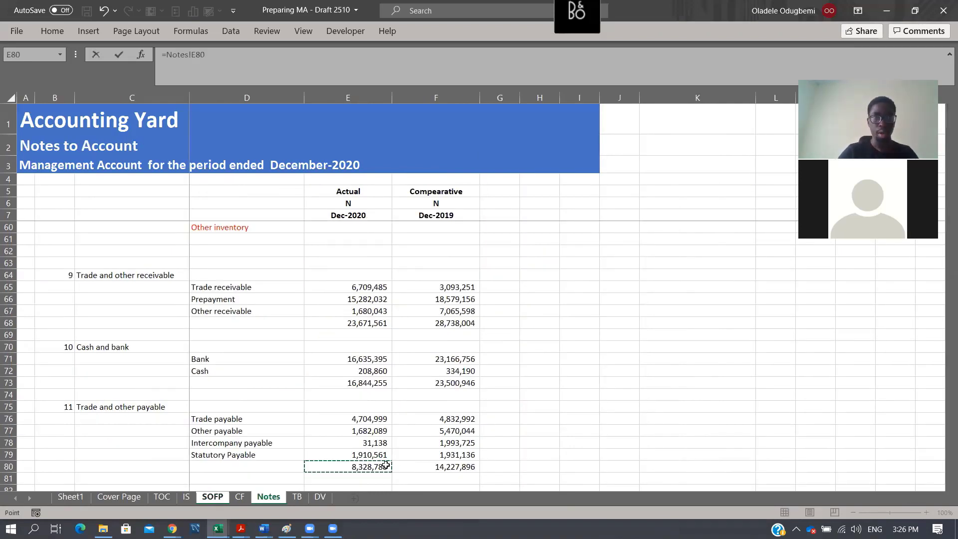
key("Return")
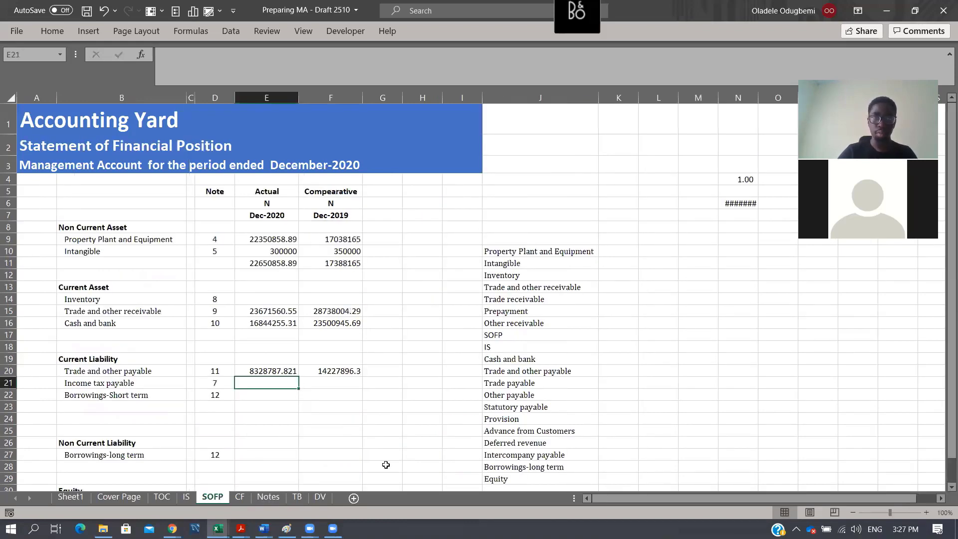
- Link Income tax payable in SOFP E21 to the Income tax closing balance in Notes!E49 and fill across to F21
type("=")
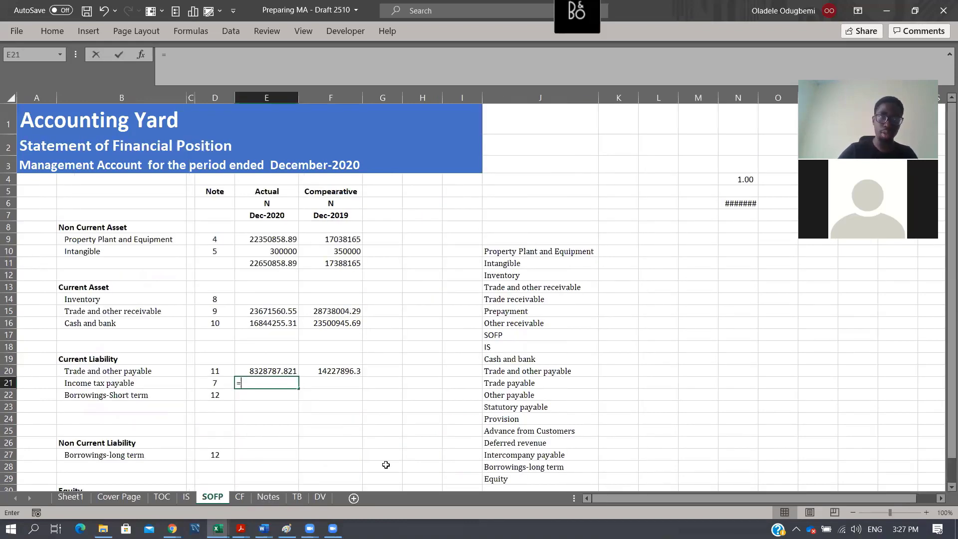
left_click(268, 498)
scroll(403, 414, "down", 3)
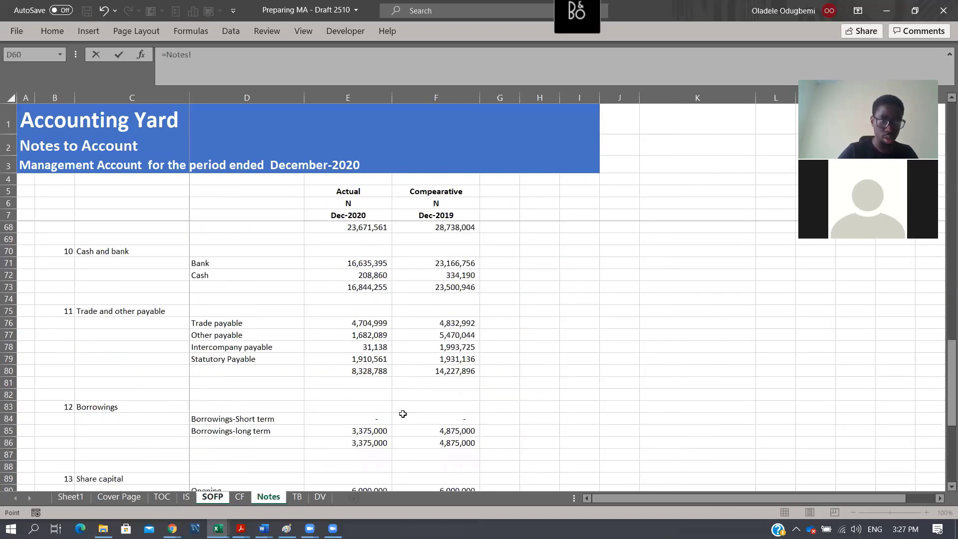
scroll(403, 414, "down", 4)
scroll(403, 414, "up", 5)
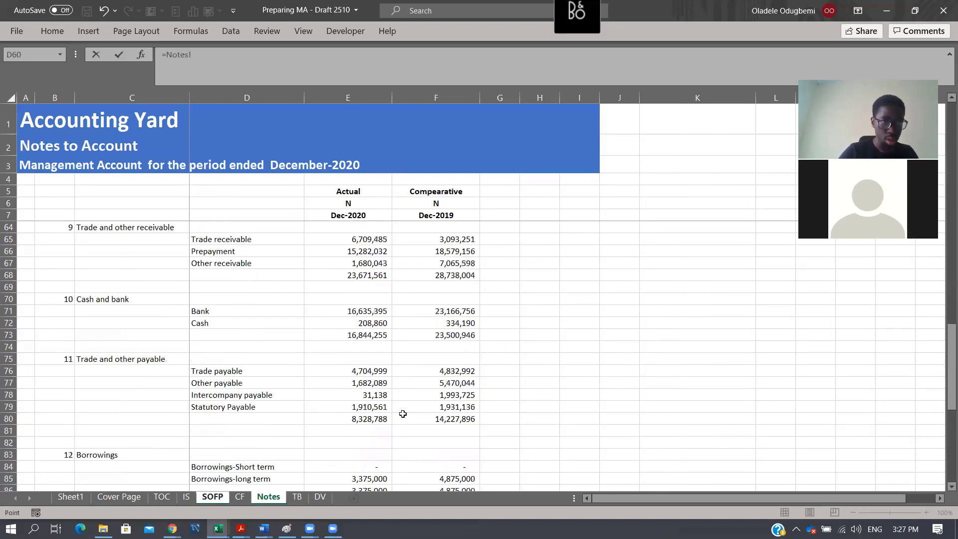
scroll(403, 414, "down", 4)
scroll(403, 414, "up", 6)
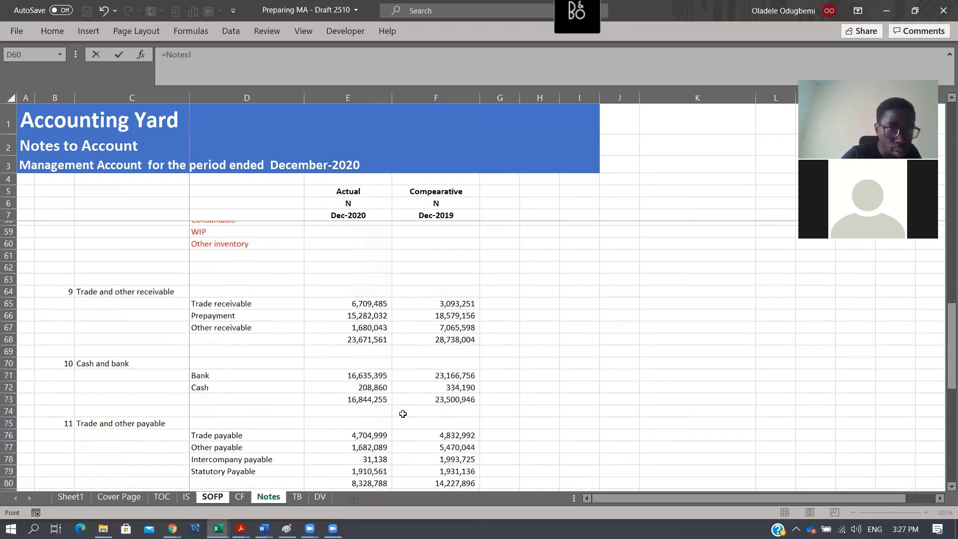
scroll(403, 414, "up", 8)
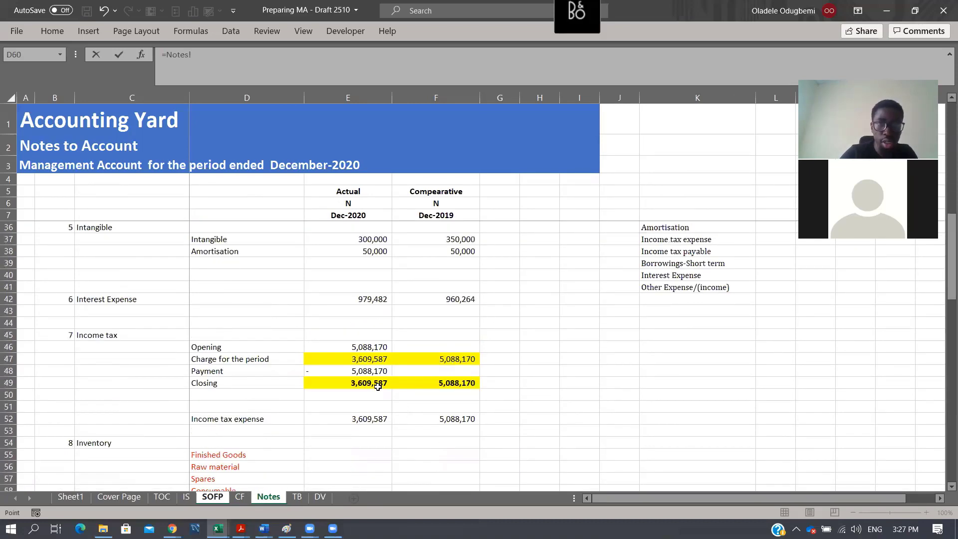
left_click(378, 386)
key("Return")
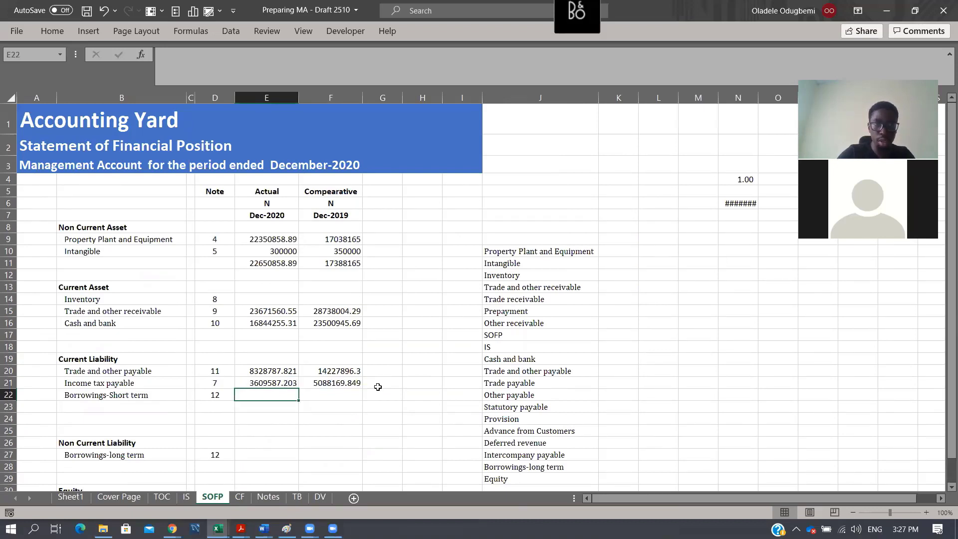
- Link Borrowings-Short term in SOFP E22 to Notes!E84 and fill the formula across to F22
type("=")
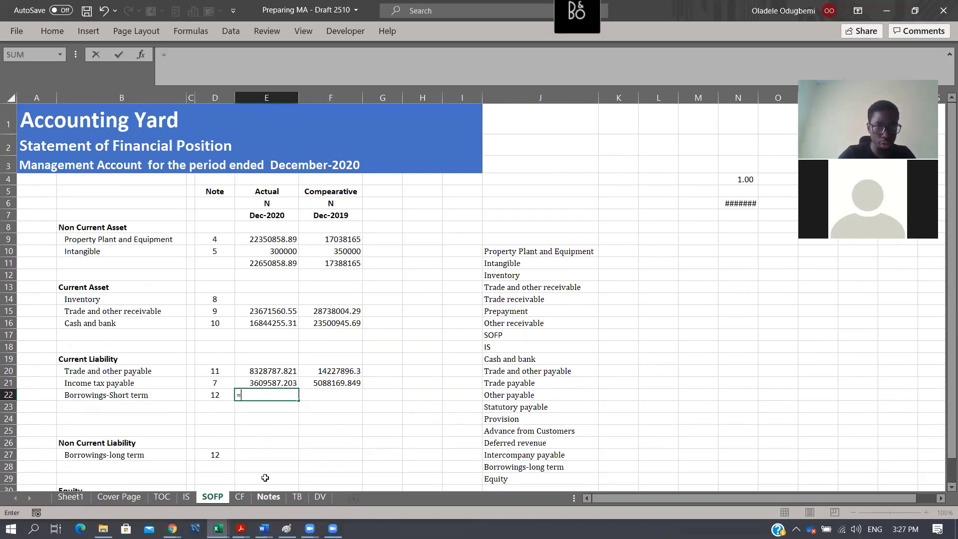
key("ctrl+Page_Down")
key("ctrl+Page_Down")
scroll(372, 426, "down", 4)
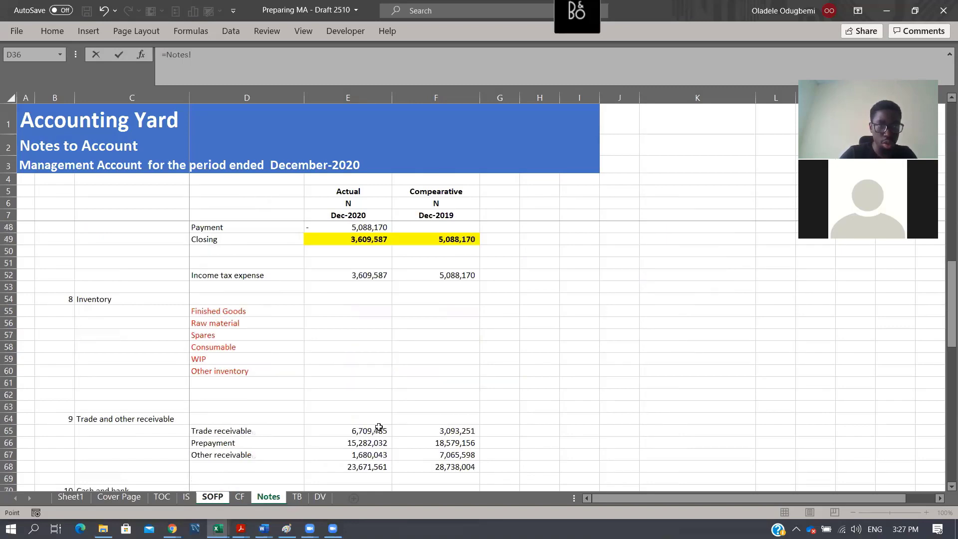
scroll(379, 427, "up", 3)
scroll(380, 427, "down", 3)
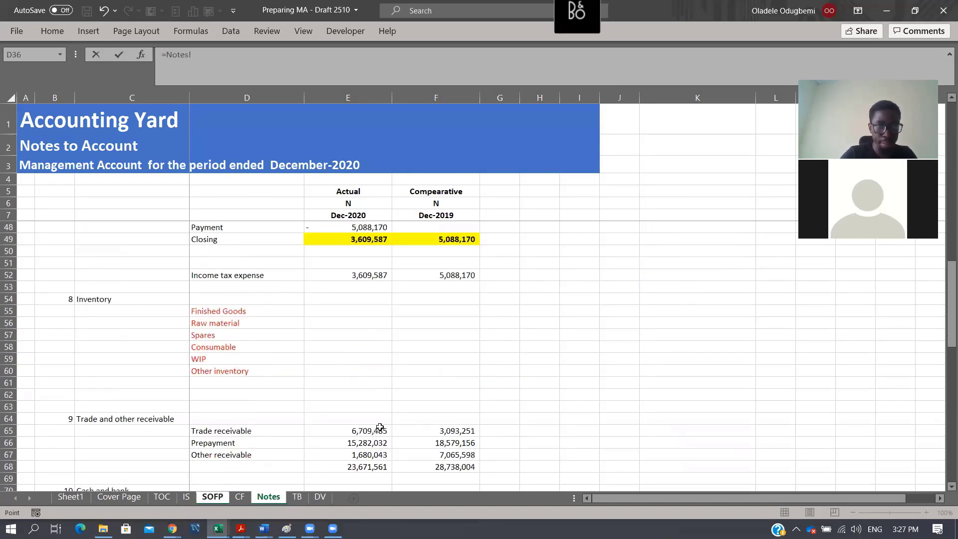
scroll(380, 428, "down", 3)
scroll(380, 428, "down", 1)
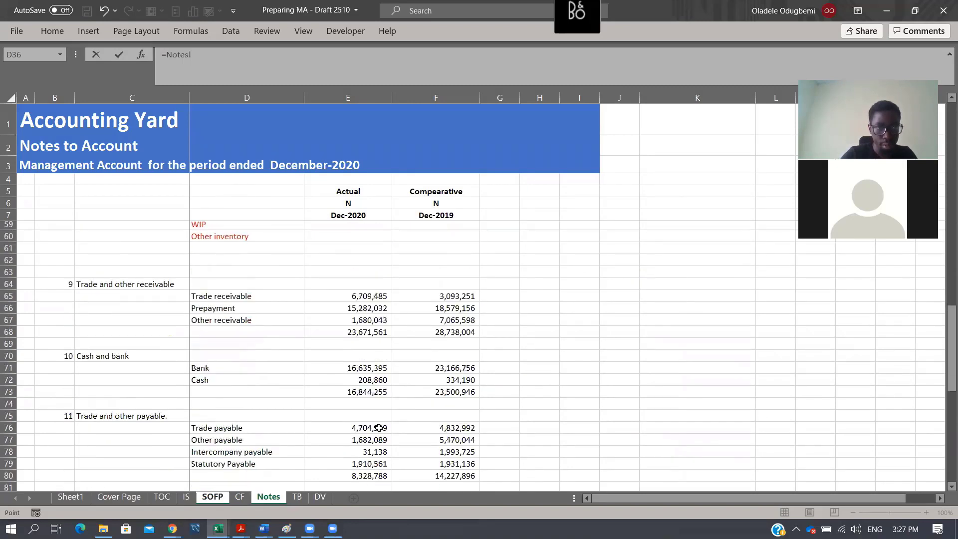
scroll(379, 428, "down", 4)
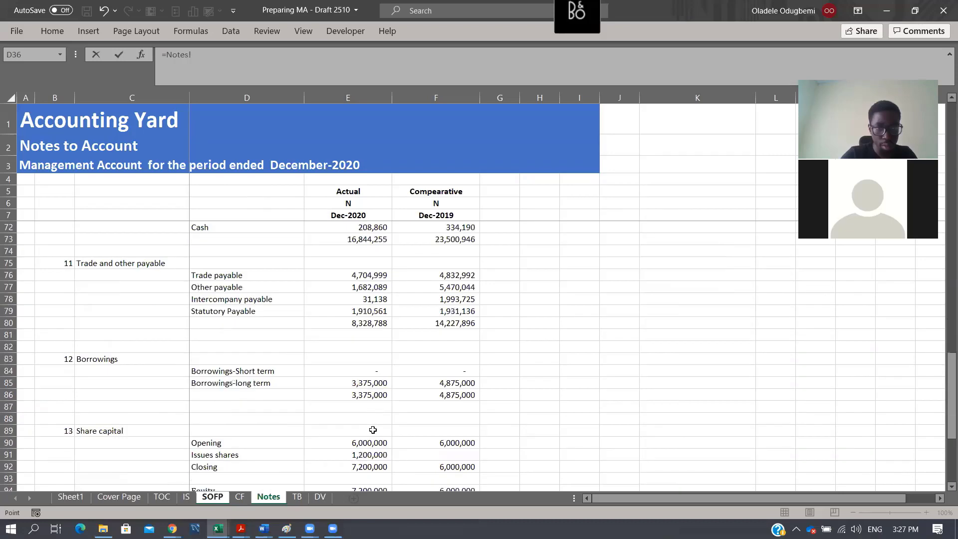
left_click(372, 368)
key("Return")
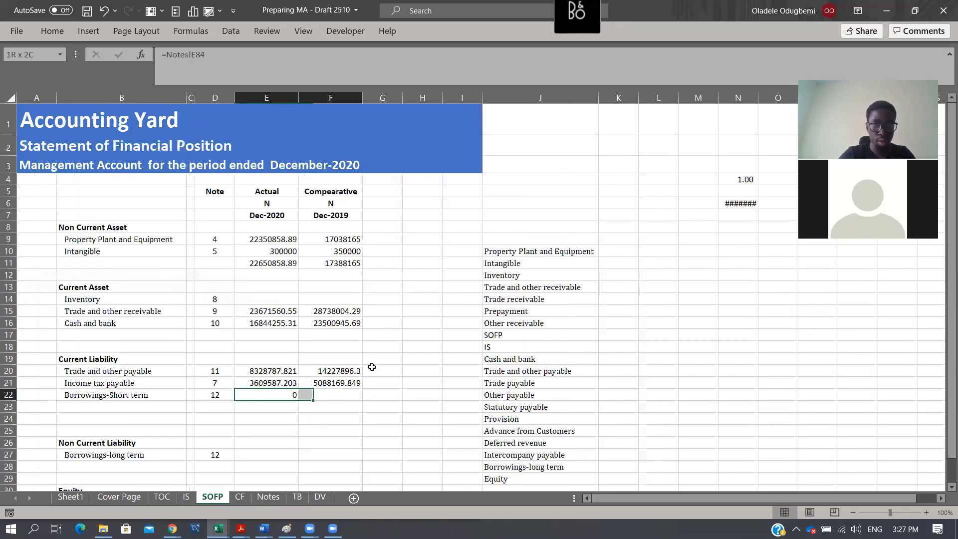
left_click_drag(372, 368, 372, 367)
key("Down")
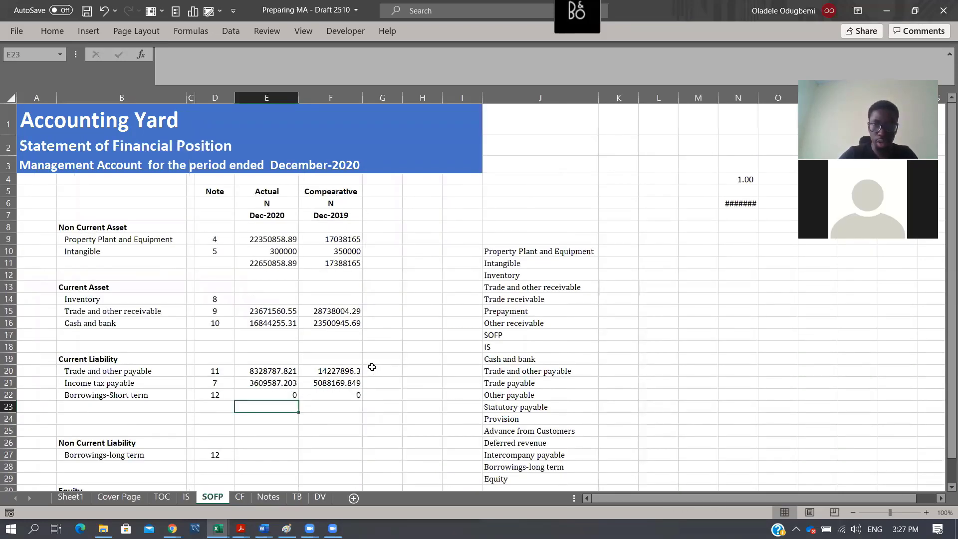
- Total the Current Liability section in E23 with =SUM(E20:E22) and fill the formula across to F23
key("alt+equal")
key("ctrl+Return")
key("shift+Right")
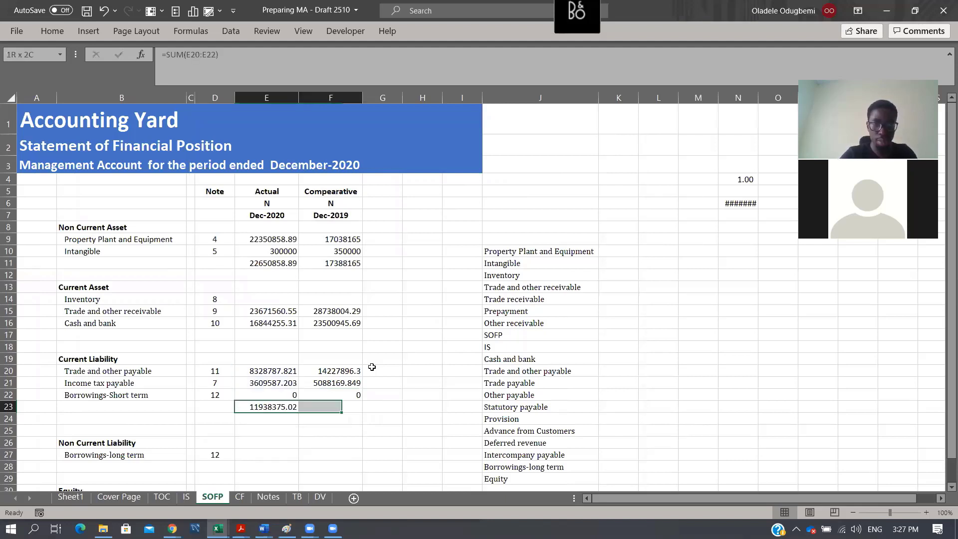
key("ctrl+r")
- Total the Current Asset section in E17 with =SUM(E14:E16) and fill the formula across to F17
key("Up")
key("Up")
key("Up")
key("Up")
key("Up")
key("Up")
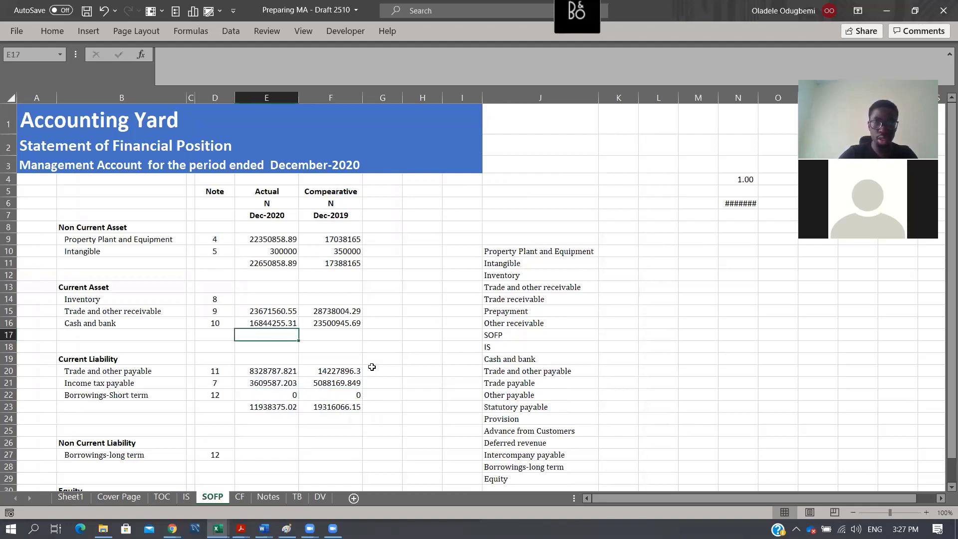
key("alt+equal")
key("Up")
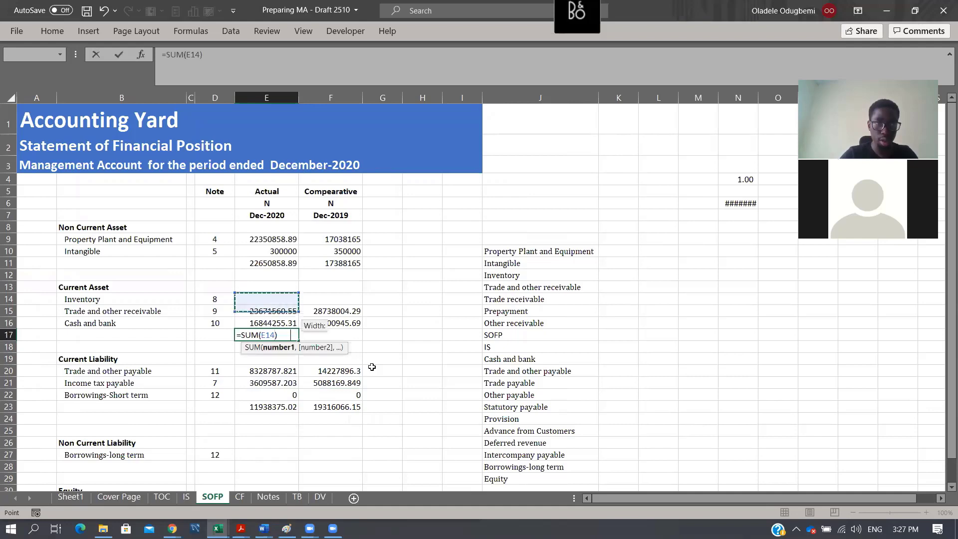
key("shift+Down")
key("shift+Down")
key("ctrl+Return")
key("shift+Right")
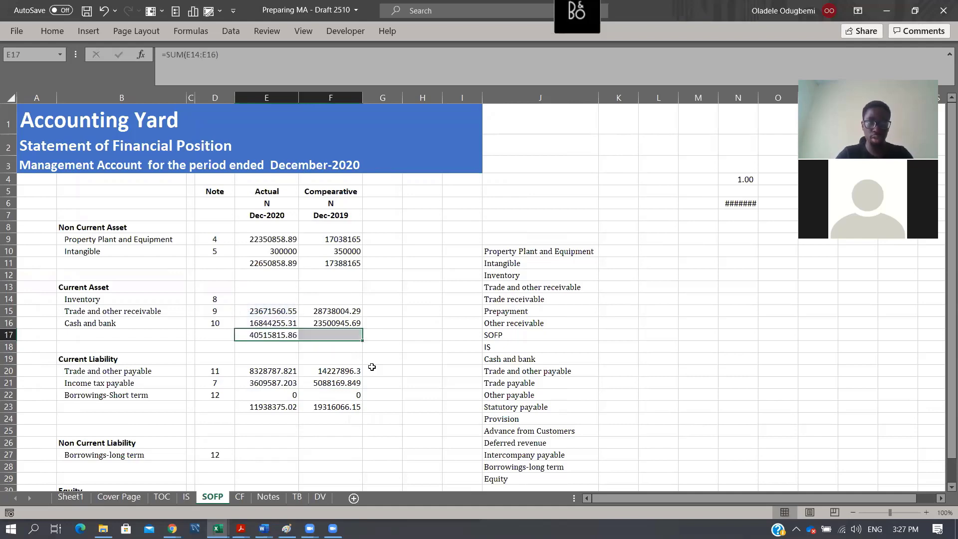
key("ctrl+r")
- Link Borrowings-long term in SOFP E27 to Notes!E85 and fill the formula across to F27
scroll(264, 374, "down", 2)
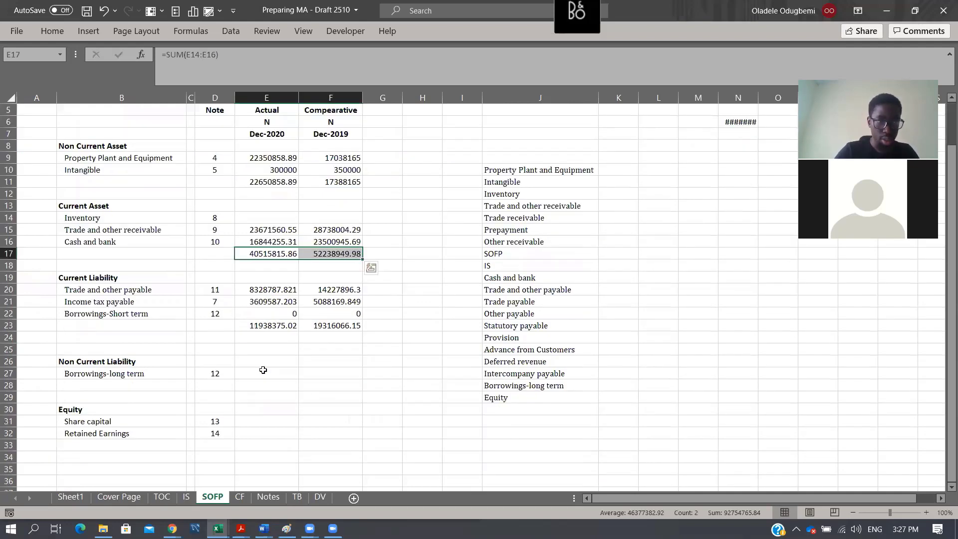
left_click(270, 374)
type("=")
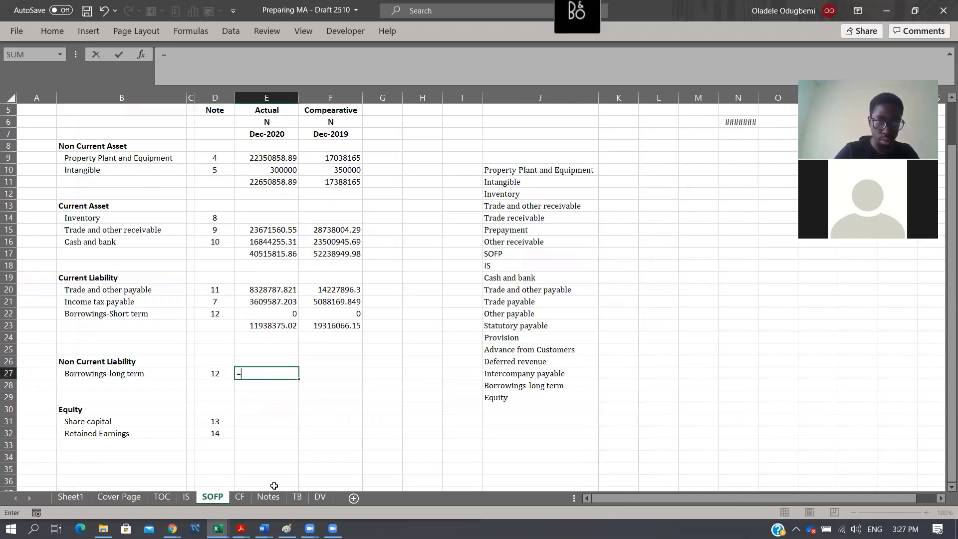
key("ctrl+Page_Down")
key("ctrl+Page_Down")
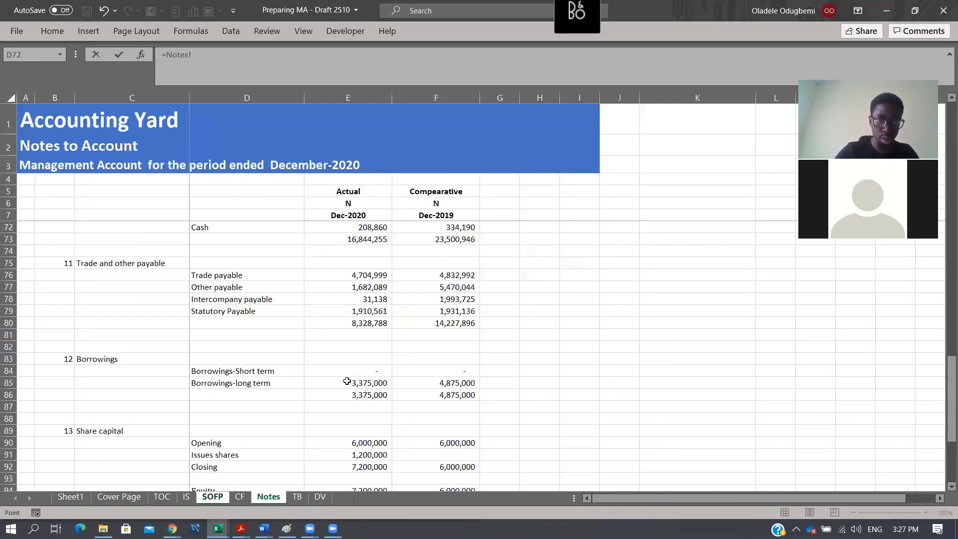
left_click(348, 380)
key("ctrl+Page_Up")
key("ctrl+Page_Up")
key("ctrl+Return")
left_click_drag(299, 380, 350, 382)
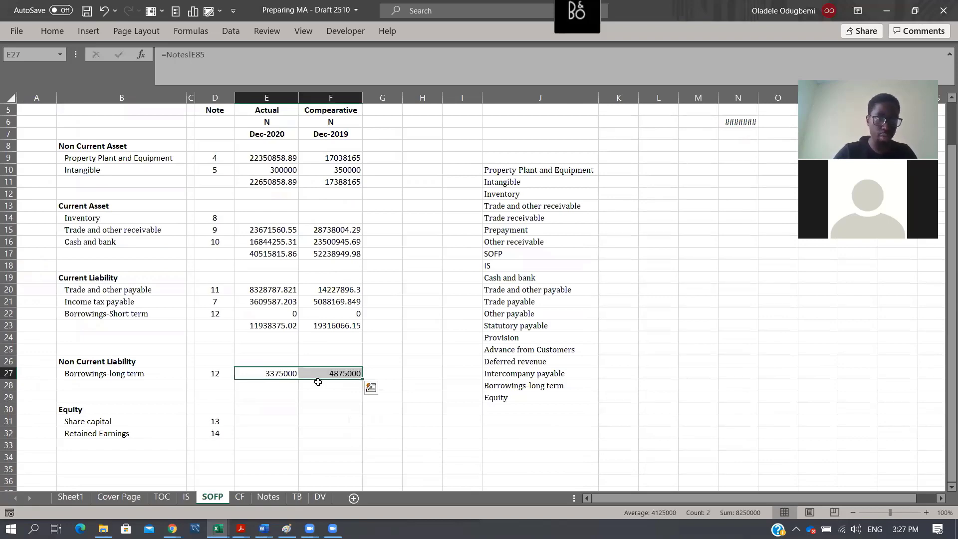
- Link Share capital in SOFP E31 to the closing balance in Notes!E92 and fill the formula across to F31
left_click(276, 421)
type("=")
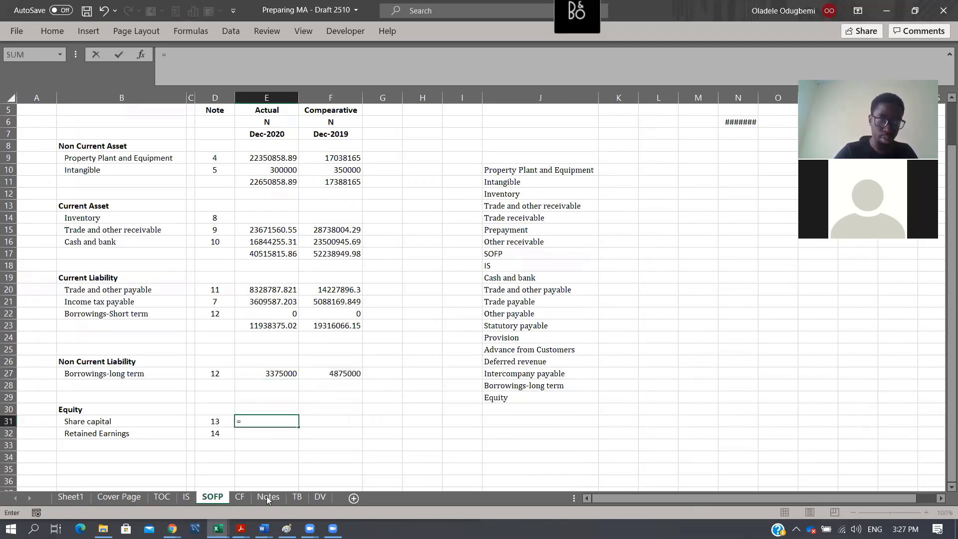
key("ctrl+Page_Down")
key("ctrl+Page_Down")
scroll(347, 423, "down", 2)
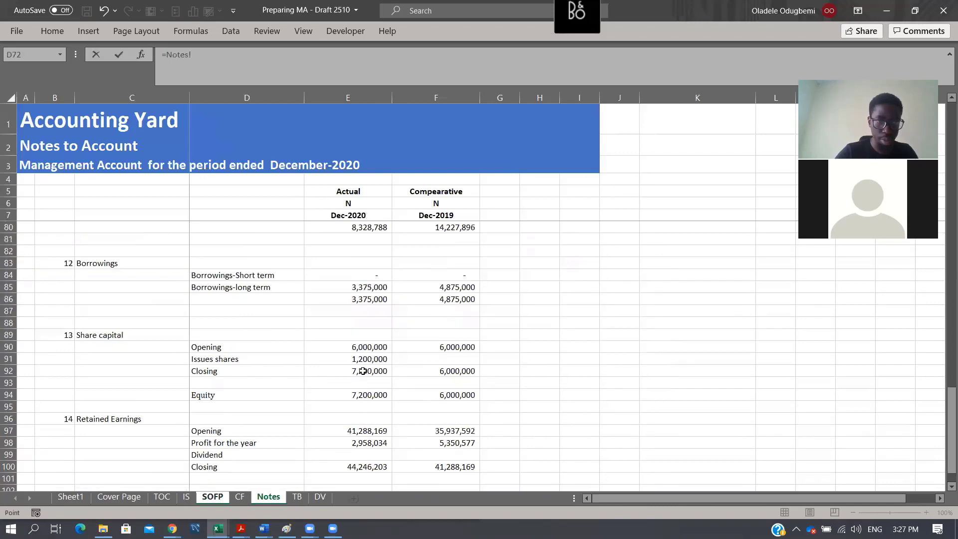
left_click(363, 372)
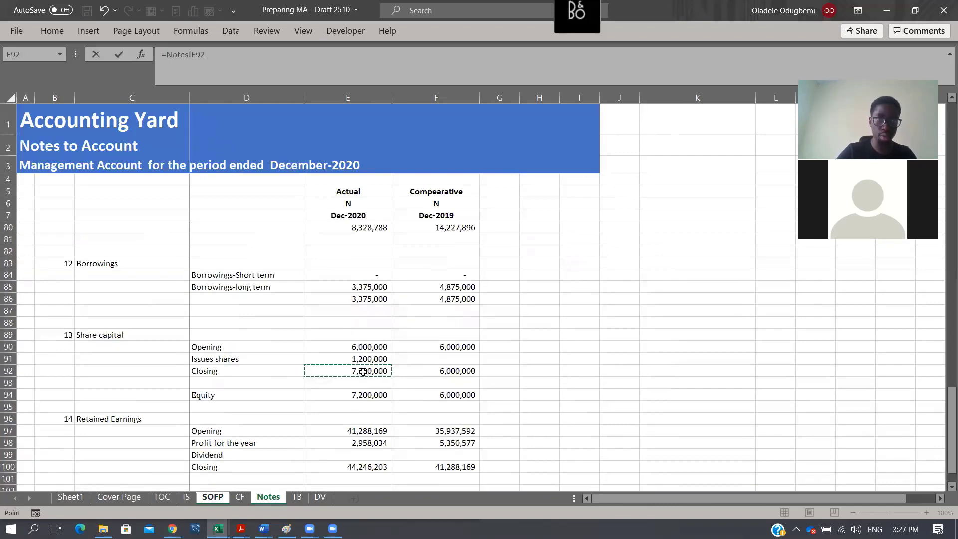
key("Return")
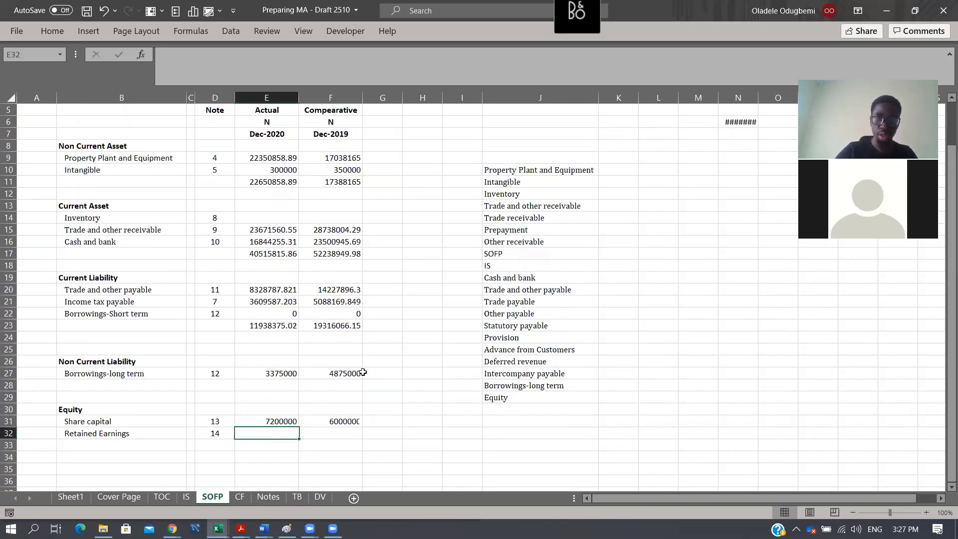
- Link Retained Earnings in SOFP E32 to the closing balance in Notes!E100 and fill the formula across to F32
type("=")
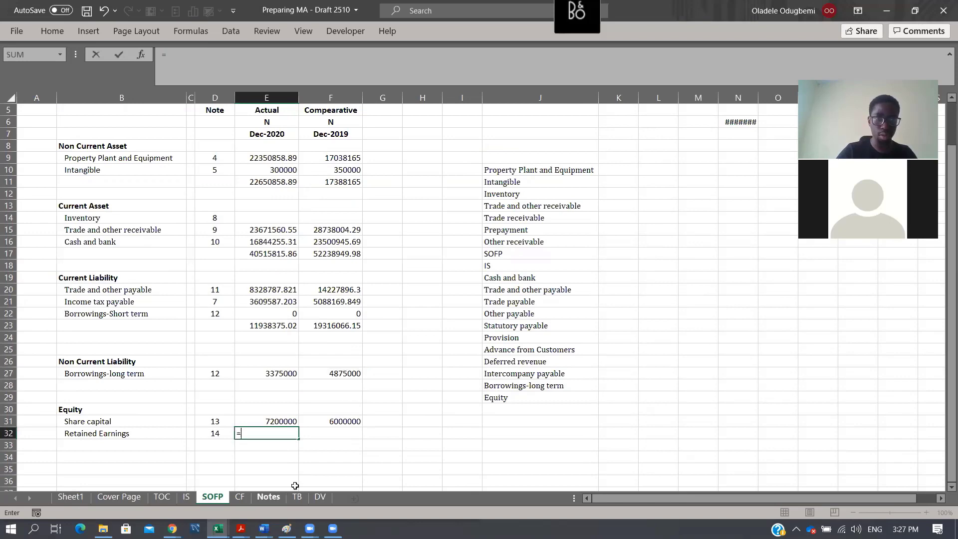
key("ctrl+Page_Down")
key("ctrl+Page_Down")
scroll(381, 429, "down", 1)
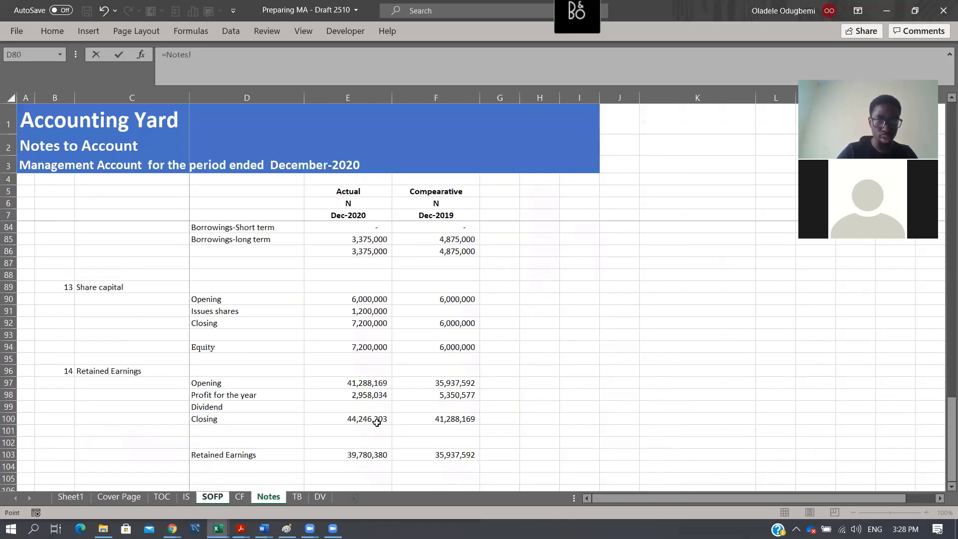
left_click(374, 418)
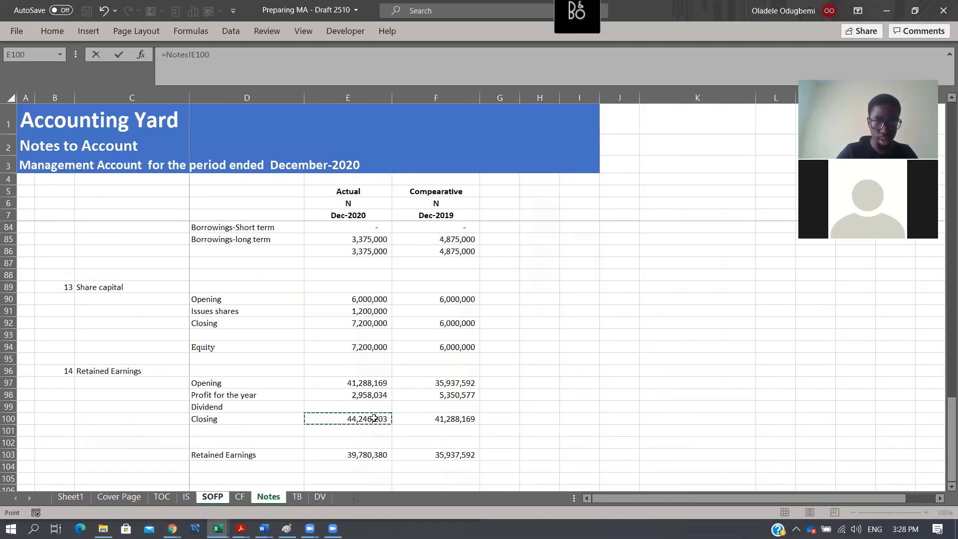
key("Return")
key("Up")
key("shift+Right")
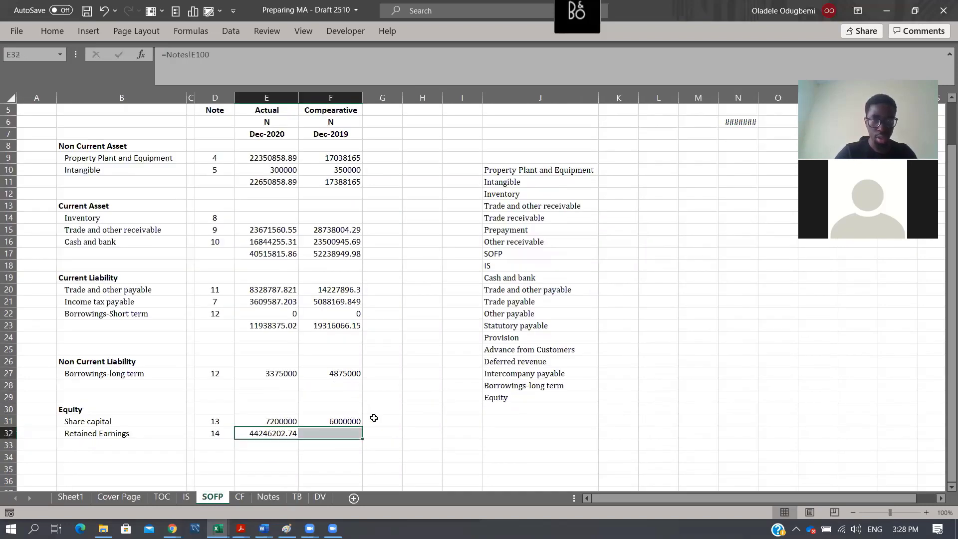
key("ctrl+r")
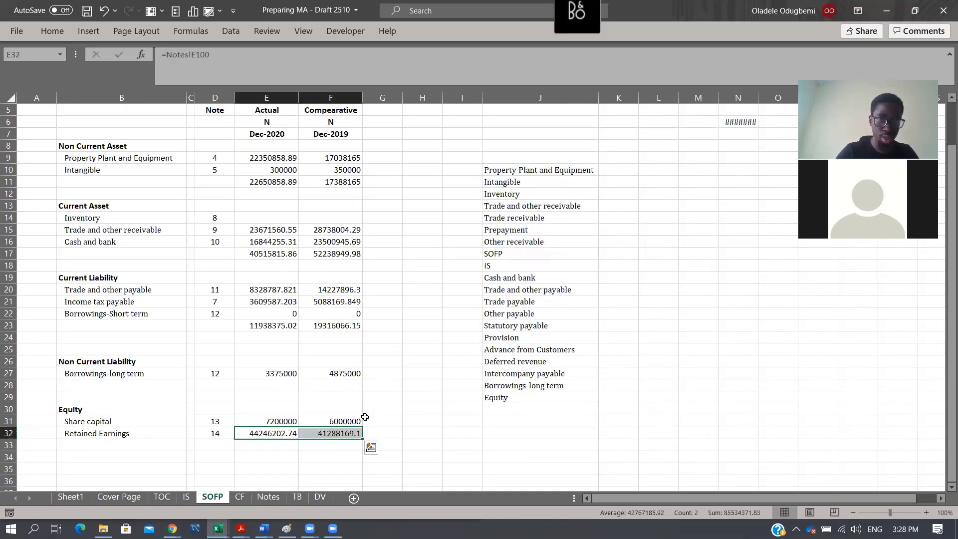
- On the Notes sheet, compare the Retained Earnings formula in E103 with the opening balance formula in E97
left_click(255, 499)
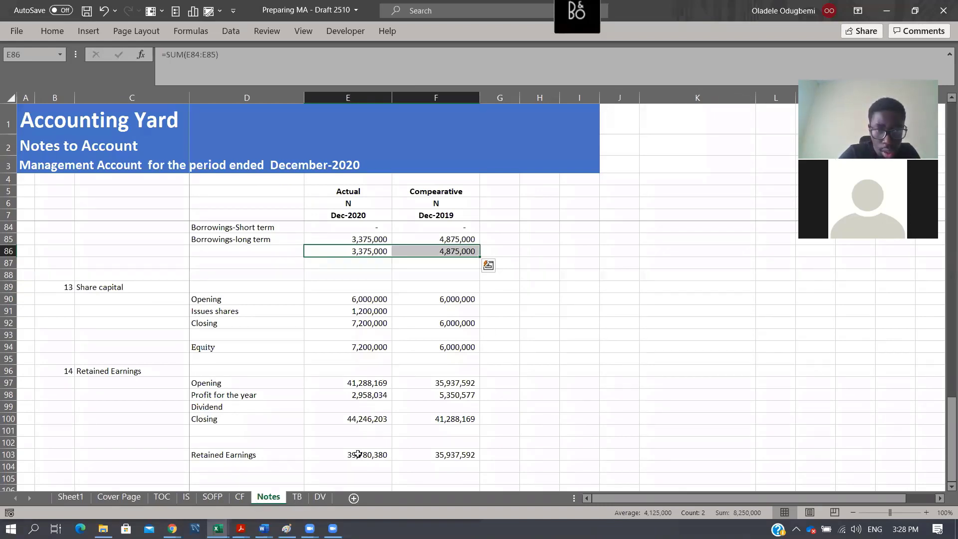
left_click(382, 454)
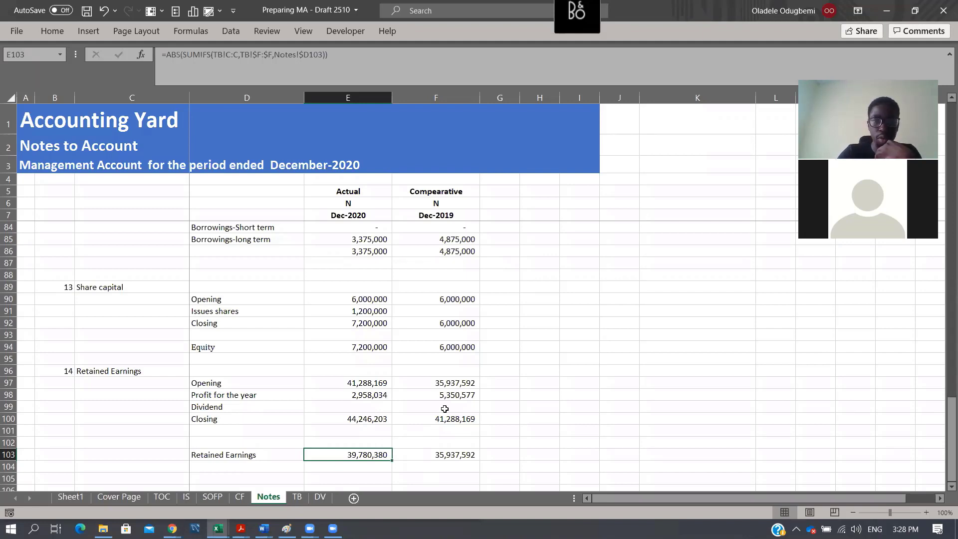
left_click(368, 382)
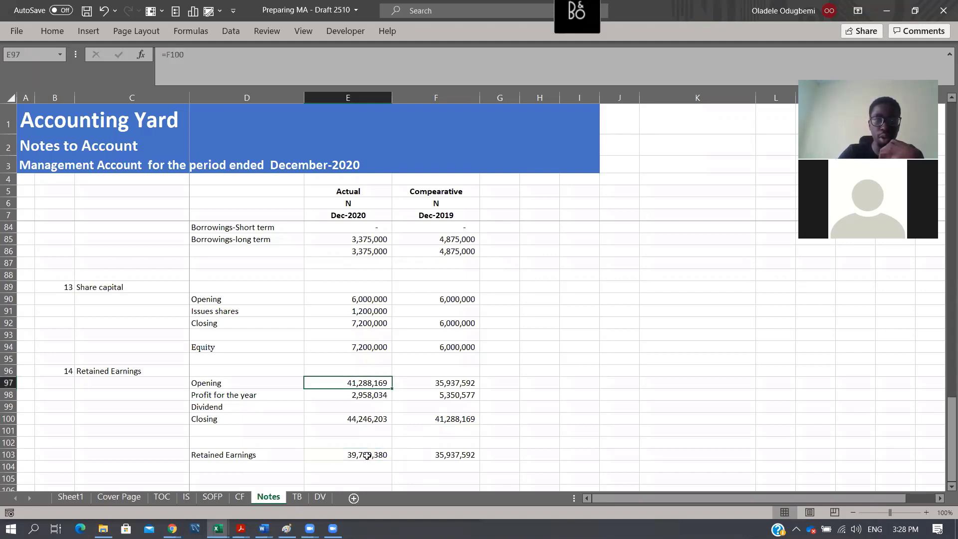
left_click(361, 454)
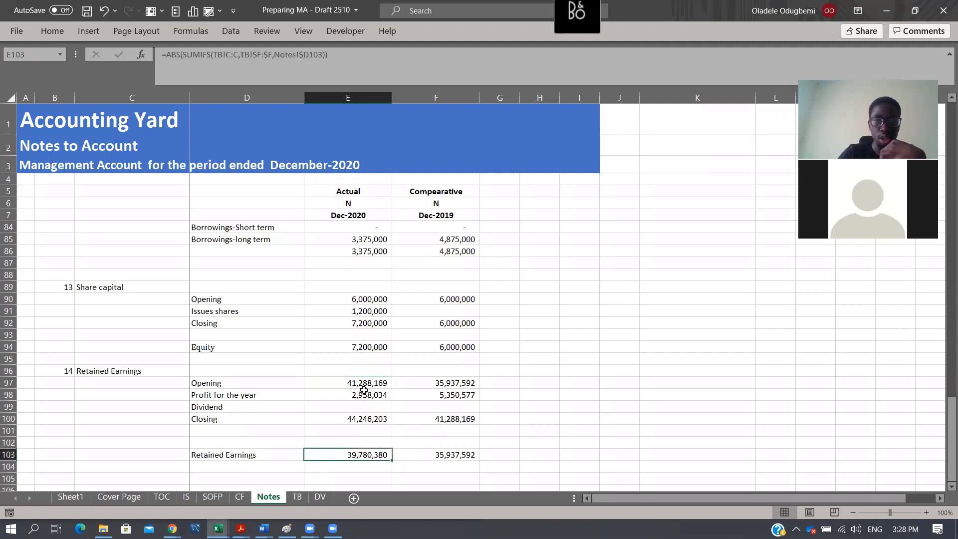
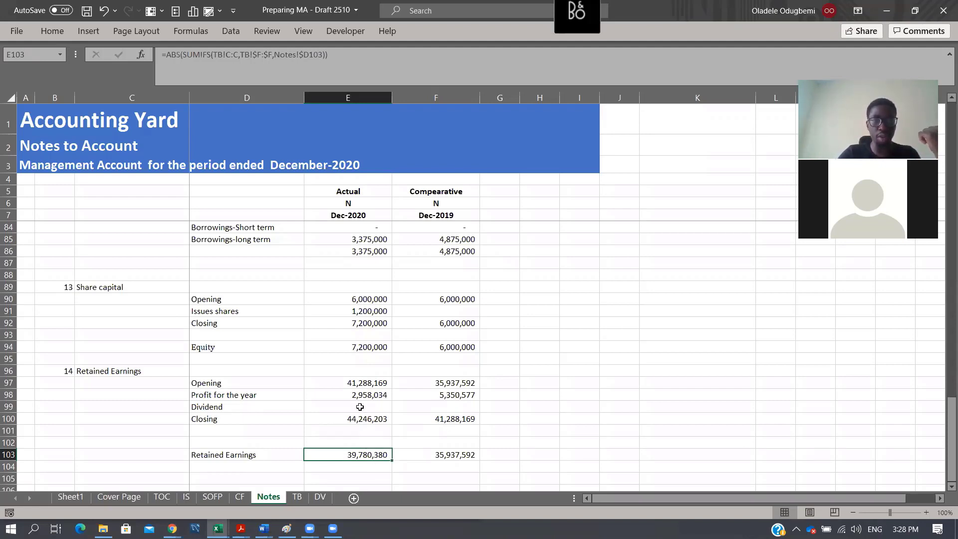
- Total the Share capital and Retained Earnings figures for Dec-2020 in SOFP cell E33
key("Up")
key("Up")
key("Up")
key("Up")
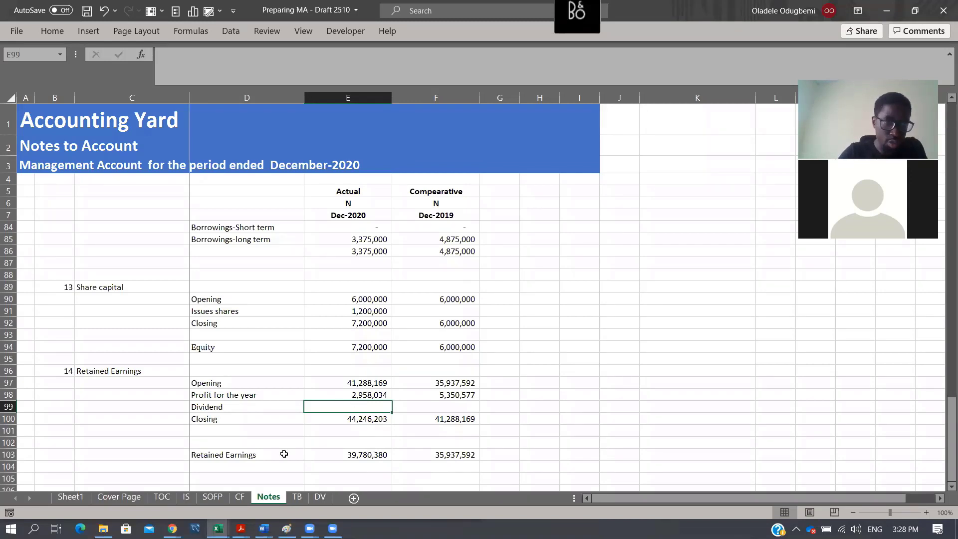
left_click(212, 497)
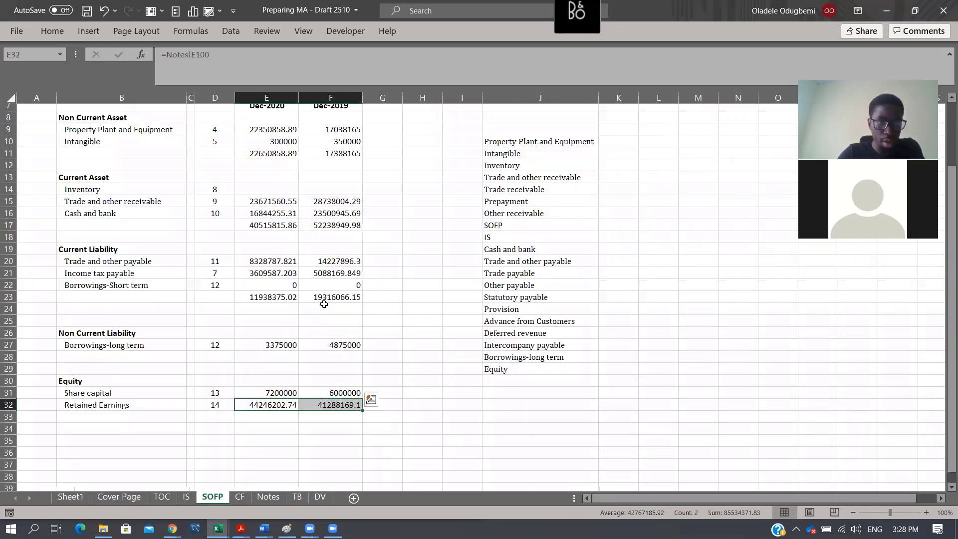
key("Down")
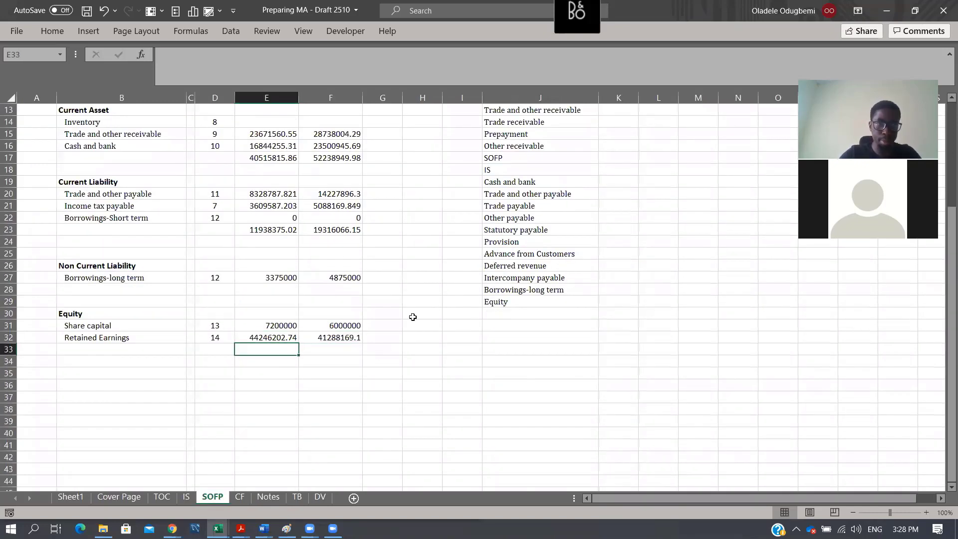
key("alt+equal")
key("Return")
key("Down")
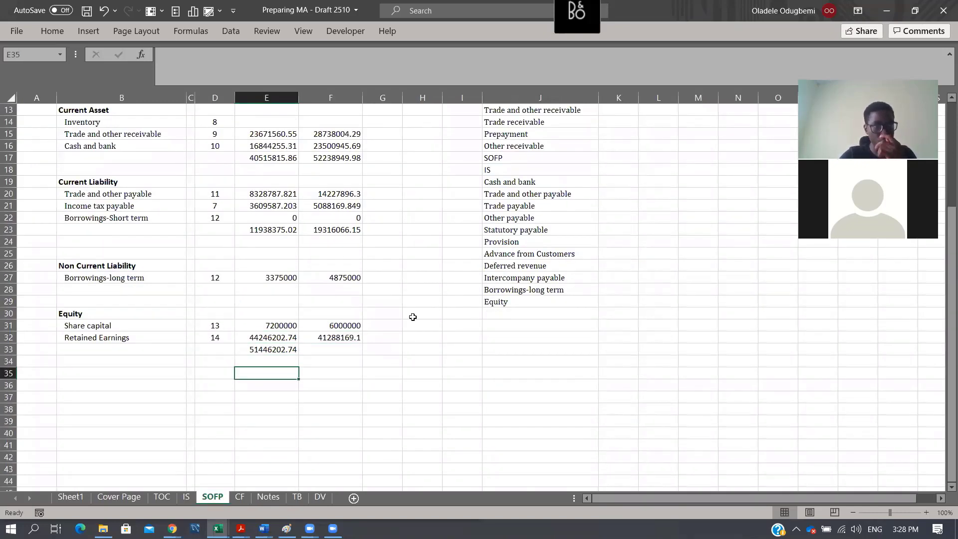
key("Up")
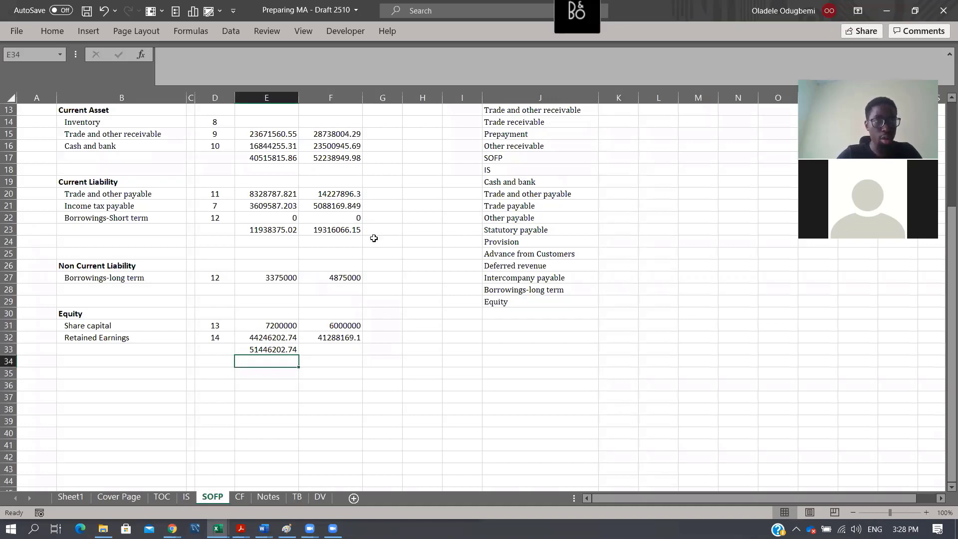
- Insert blank cells at B25:H25 above Non Current Liability, shifting the existing cells down
left_click(140, 228)
scroll(267, 279, "up", 4)
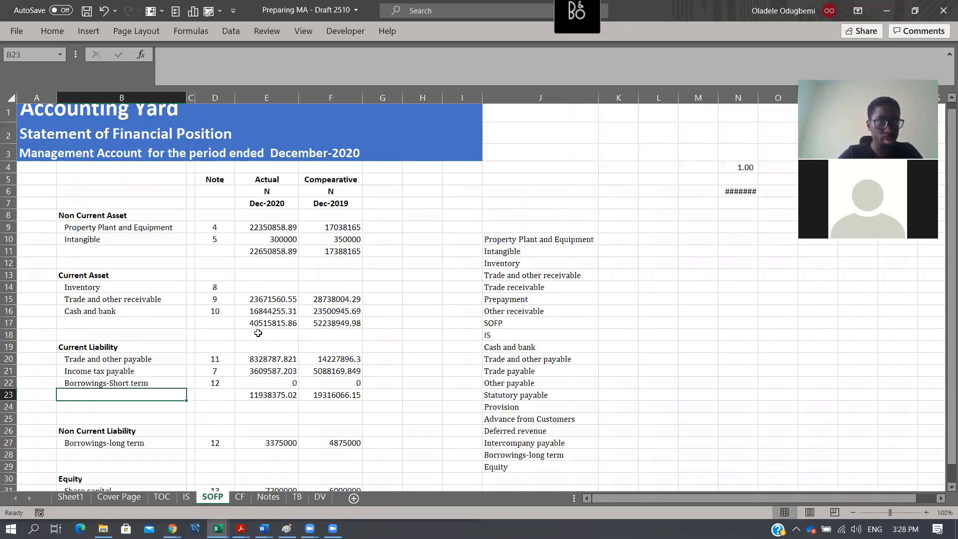
left_click(72, 417)
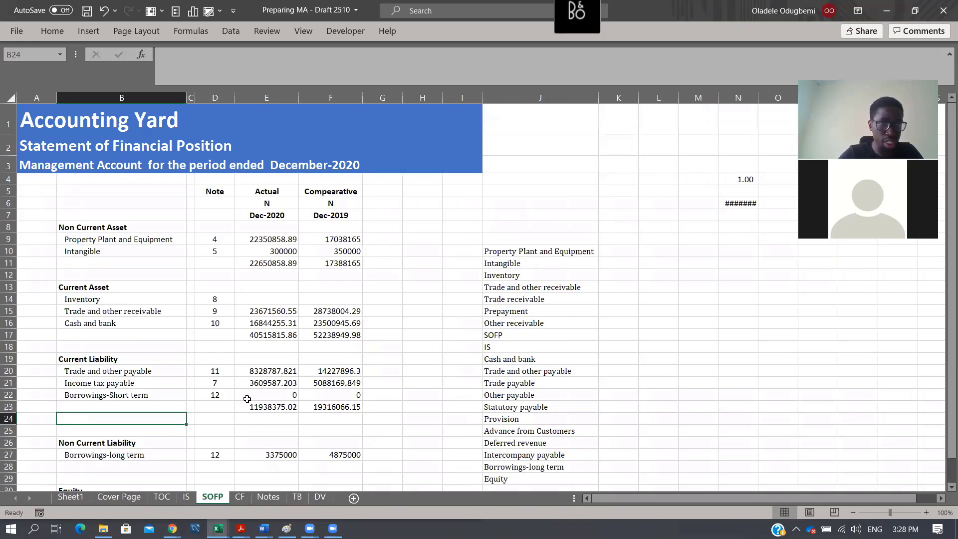
key("Down")
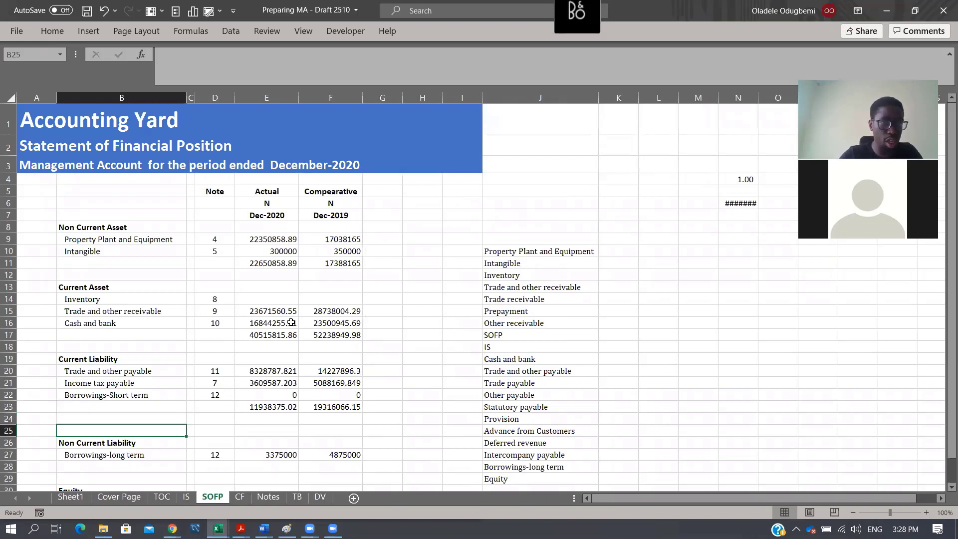
left_click_drag(82, 431, 426, 421)
key("ctrl+shift+plus")
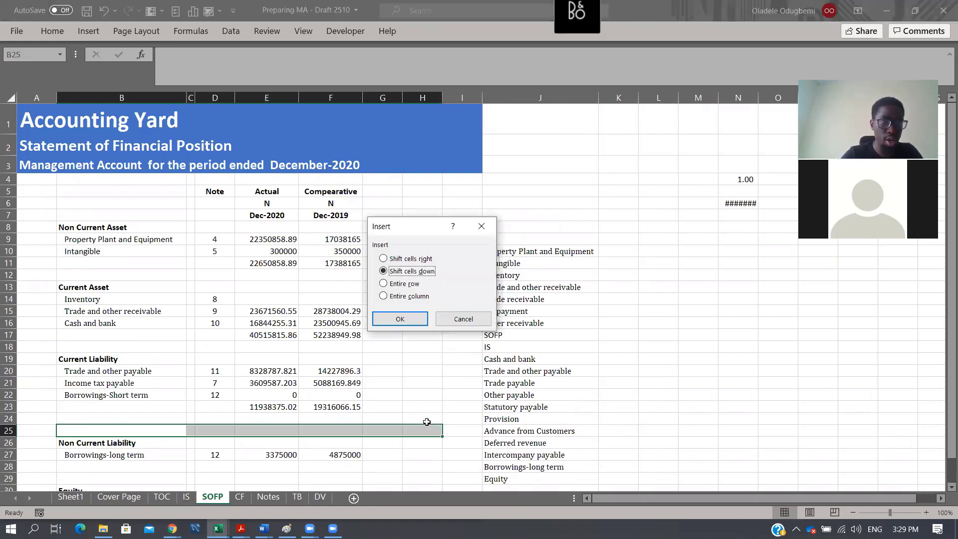
key("Return")
- Enter the label "Net current Asset" in B24, below the Current Liability subtotal
key("Up")
type("Ne")
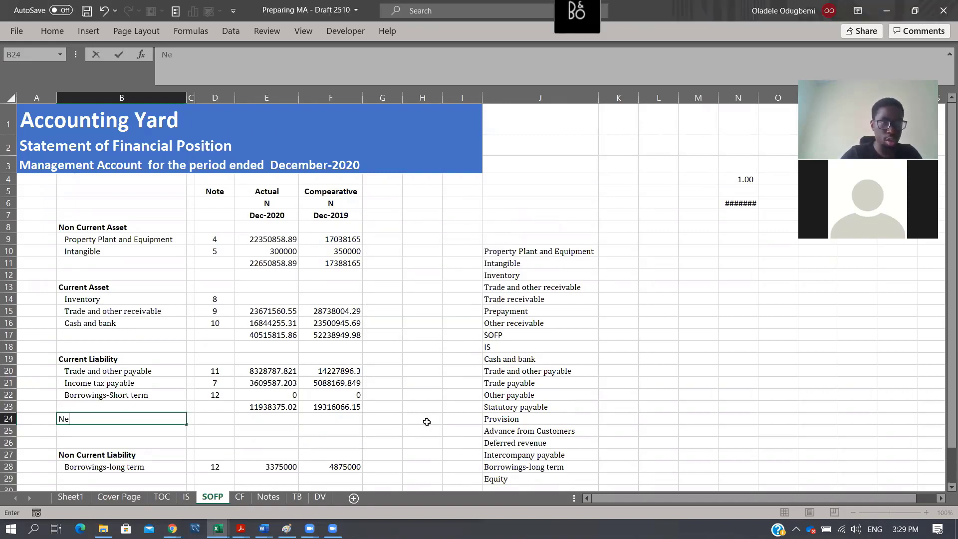
type("t current ")
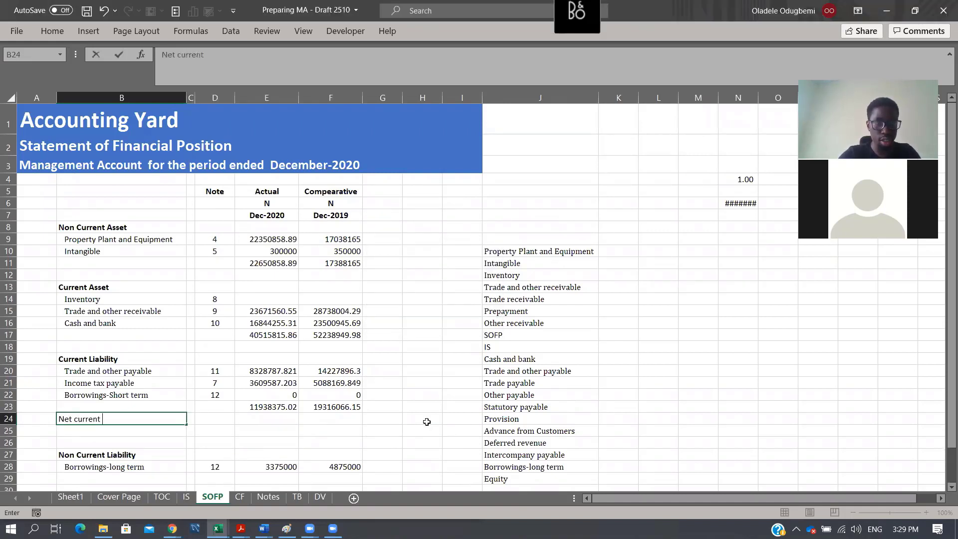
type("Asset")
key("Tab")
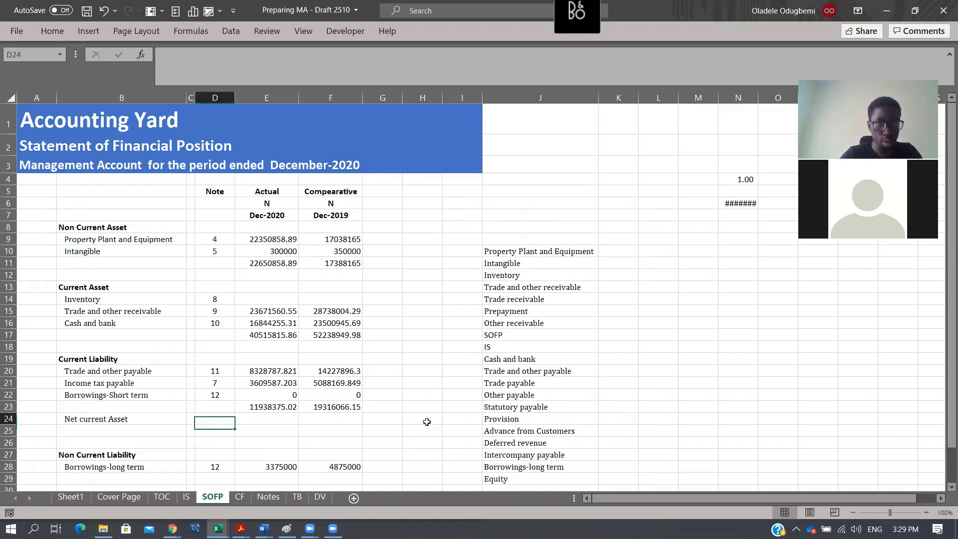
- Calculate Net current Asset in E24 with =E17-E23 and fill the formula across to F24
key("Tab")
type("=")
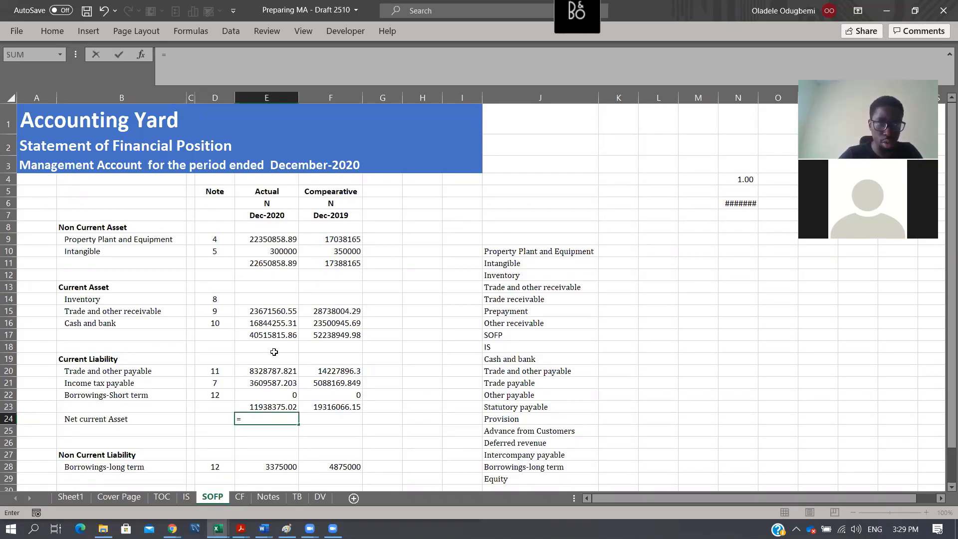
left_click(276, 334)
type("-")
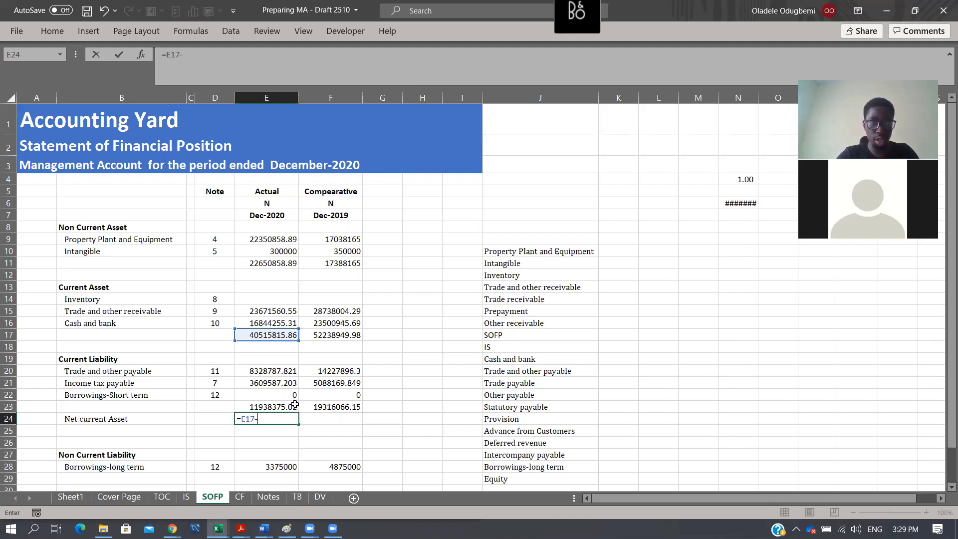
left_click(295, 406)
key("ctrl+Return")
key("shift+Right")
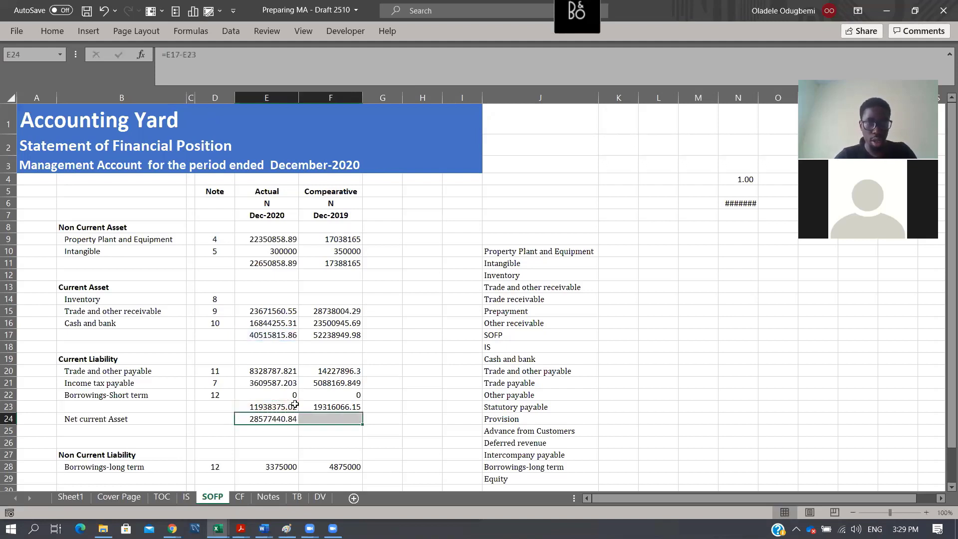
key("ctrl+r")
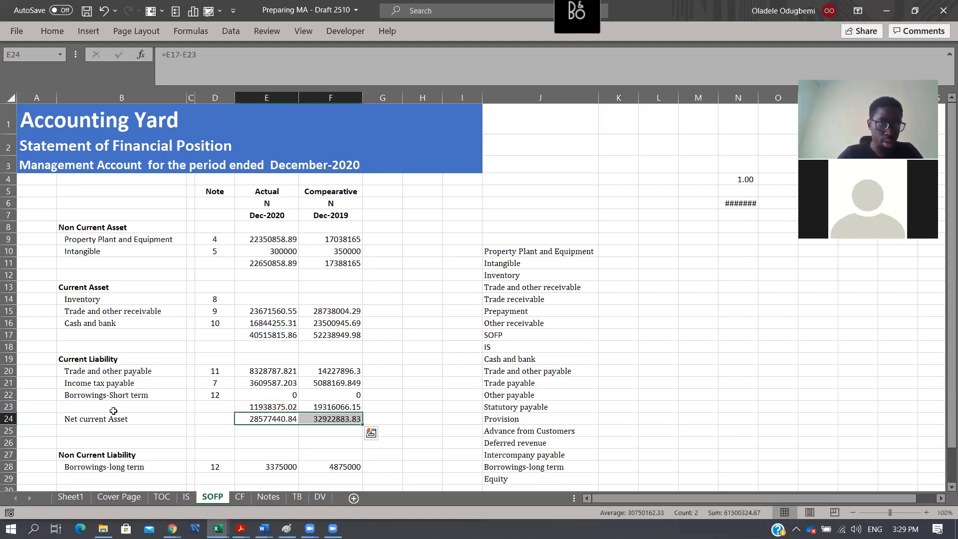
- Bold the Net current Asset line in B24:F24 and insert blank cells above it, shifting cells down
left_click_drag(122, 419, 317, 417)
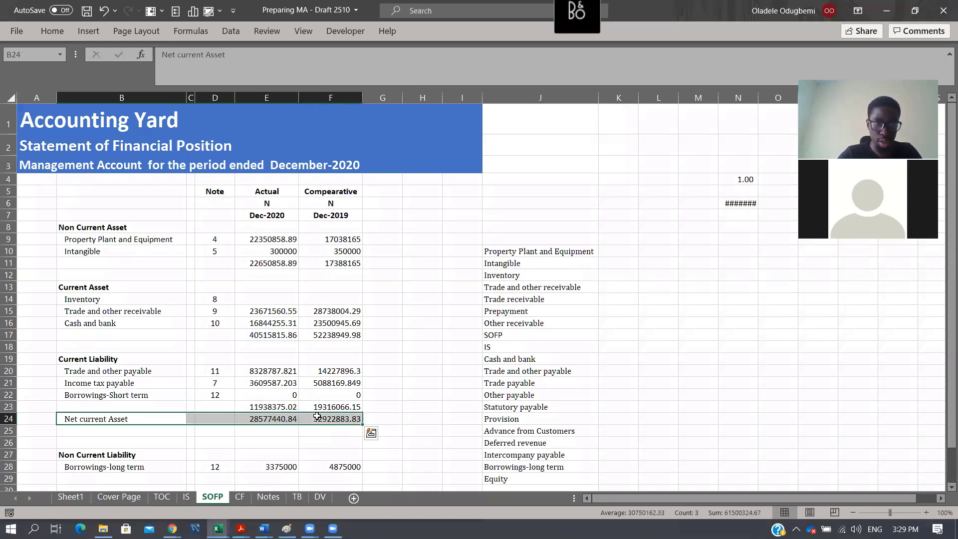
key("ctrl+b")
key("ctrl+shift+plus")
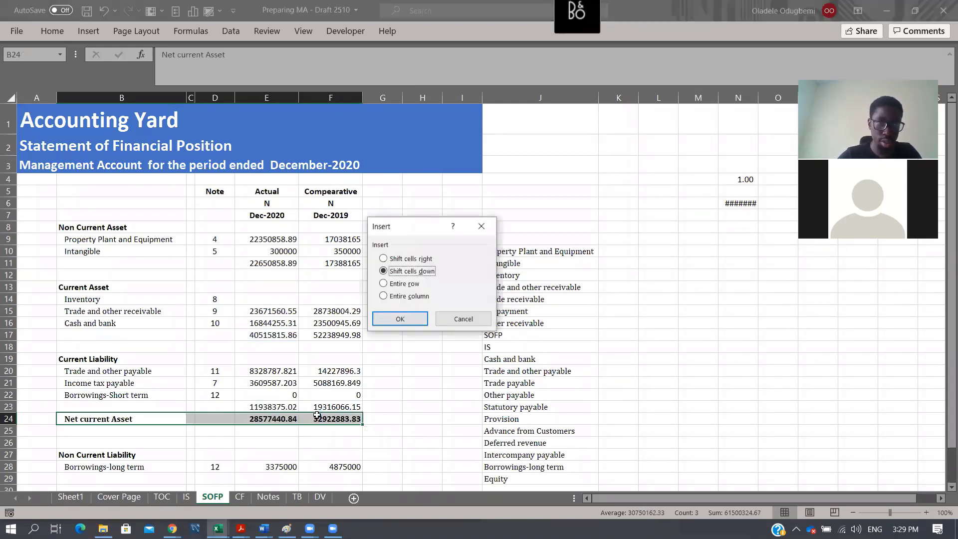
key("Return")
left_click(113, 444)
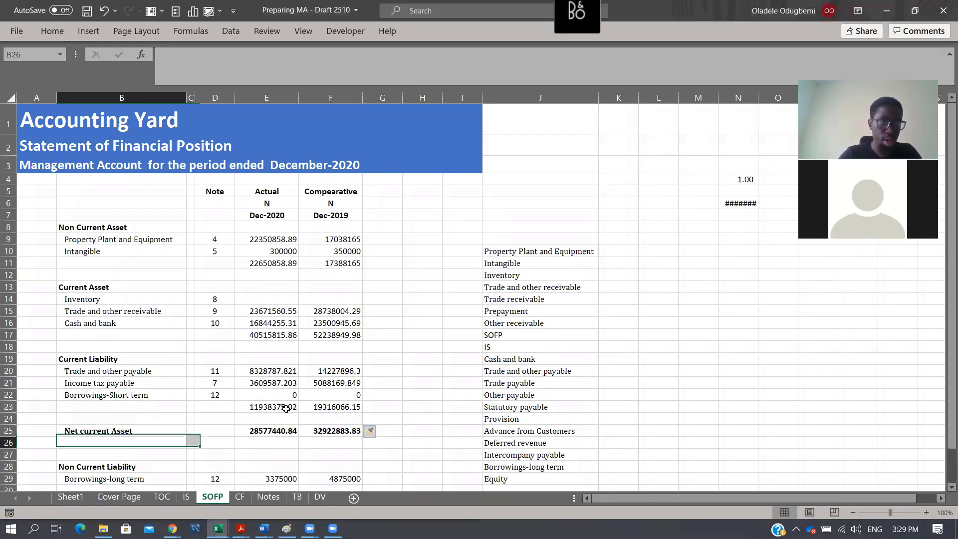
- Insert a new row 31 above the Equity section and enter the label "Net Asset" in B31
scroll(263, 407, "down", 2)
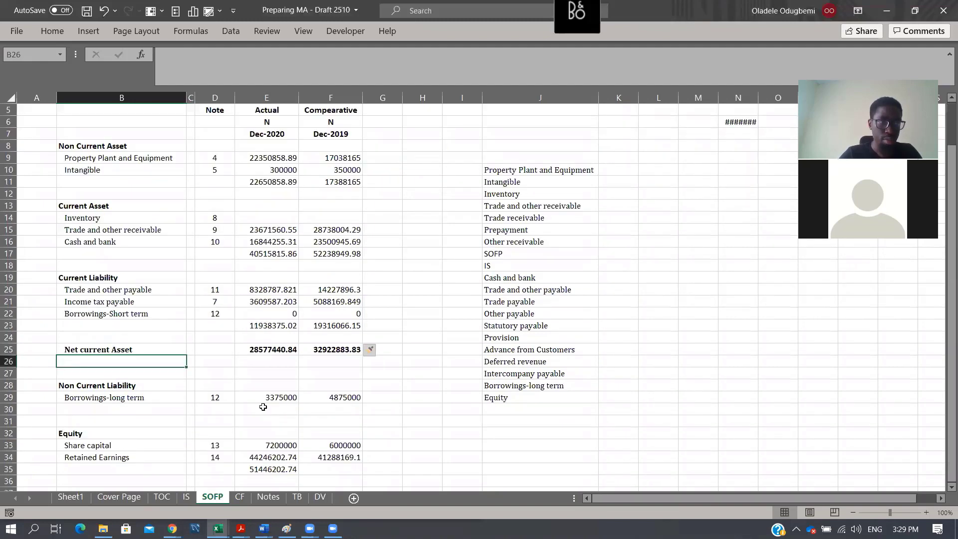
left_click(13, 420)
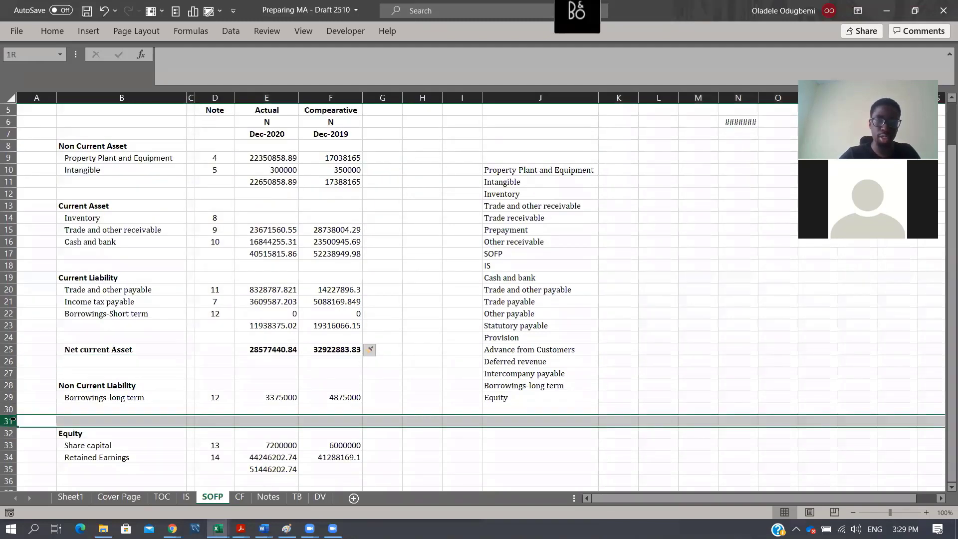
key("ctrl+shift+equal")
key("Right")
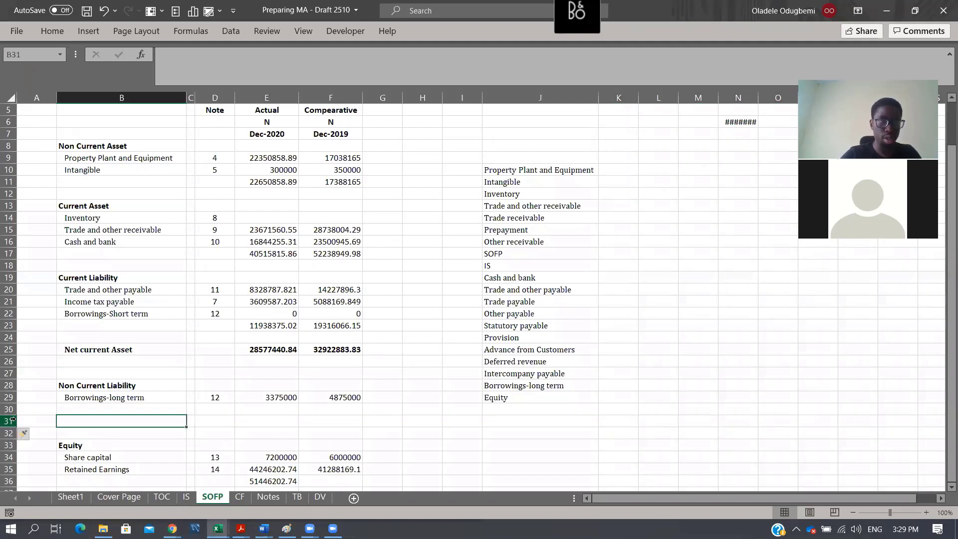
type("Nety")
key("BackSpace")
type("As")
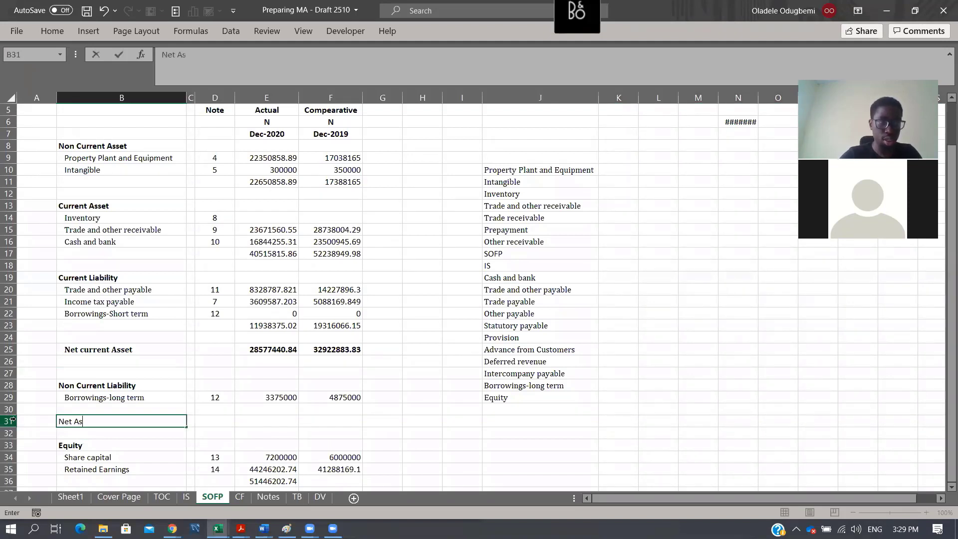
type("set")
key("Return")
- Calculate Net Asset in E31 with =E11+E25-E29 and fill the formula across to F31
key("Up")
key("Up")
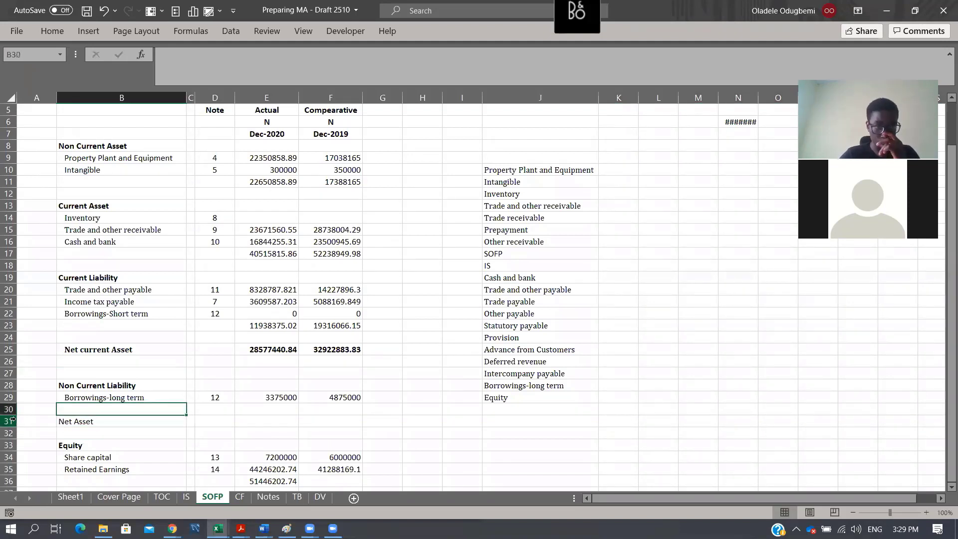
key("Down")
key("Right")
key("Right")
key("Right")
type("=")
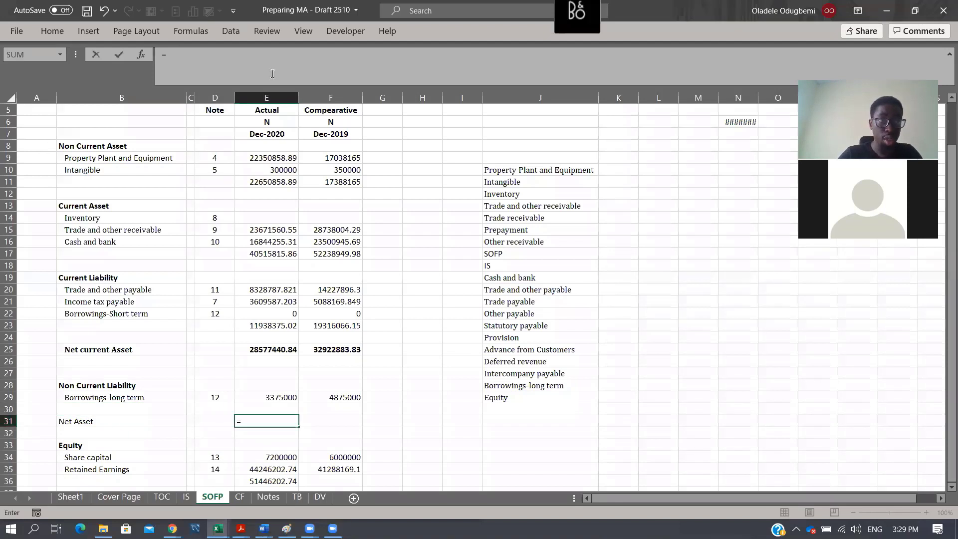
left_click(268, 183)
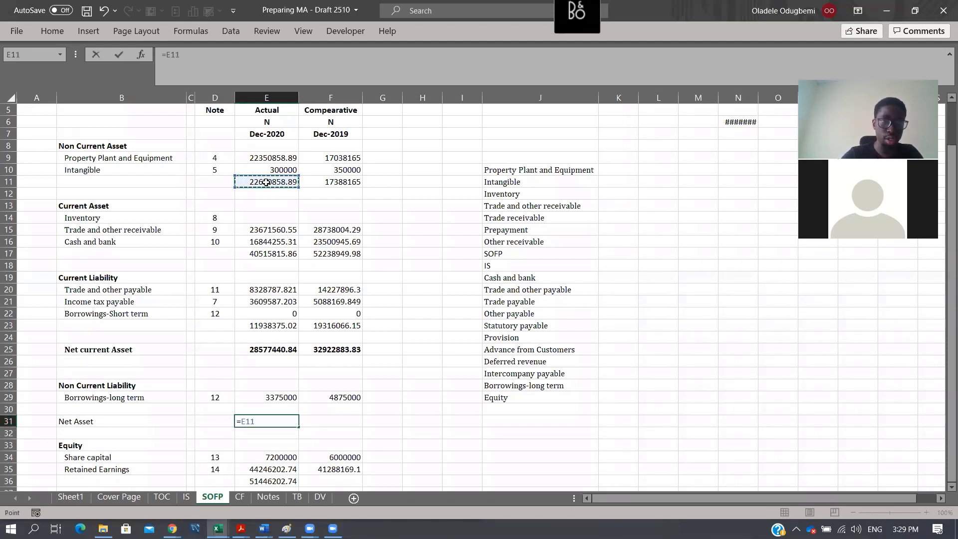
type("+")
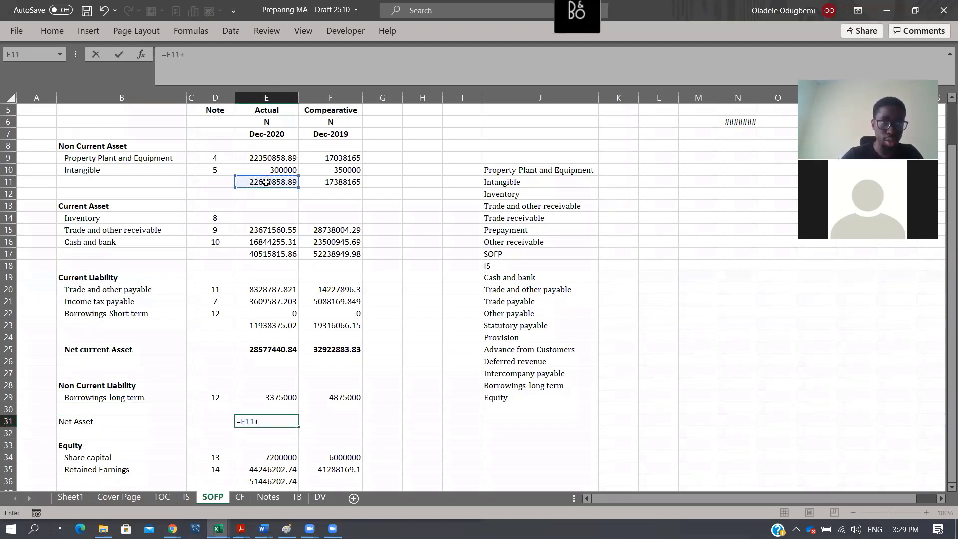
left_click(276, 351)
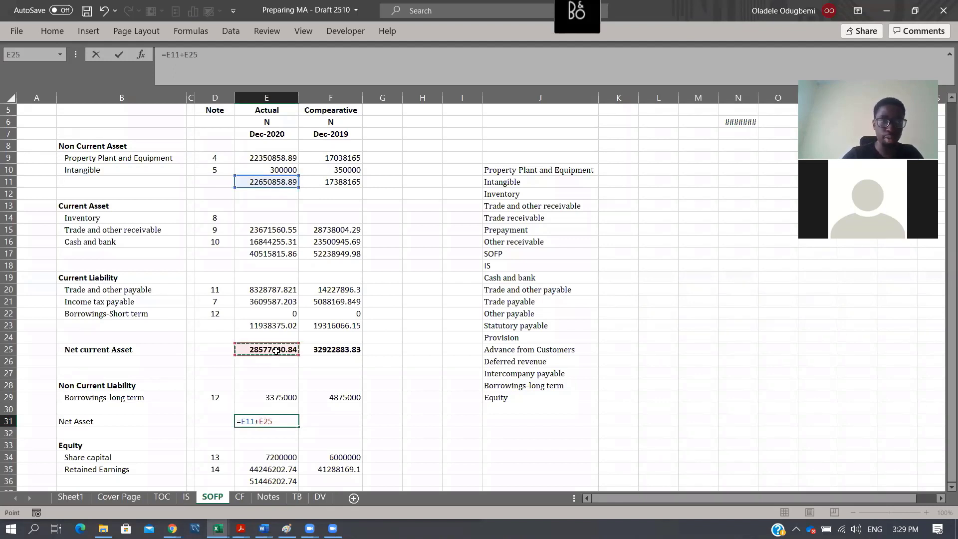
type("-")
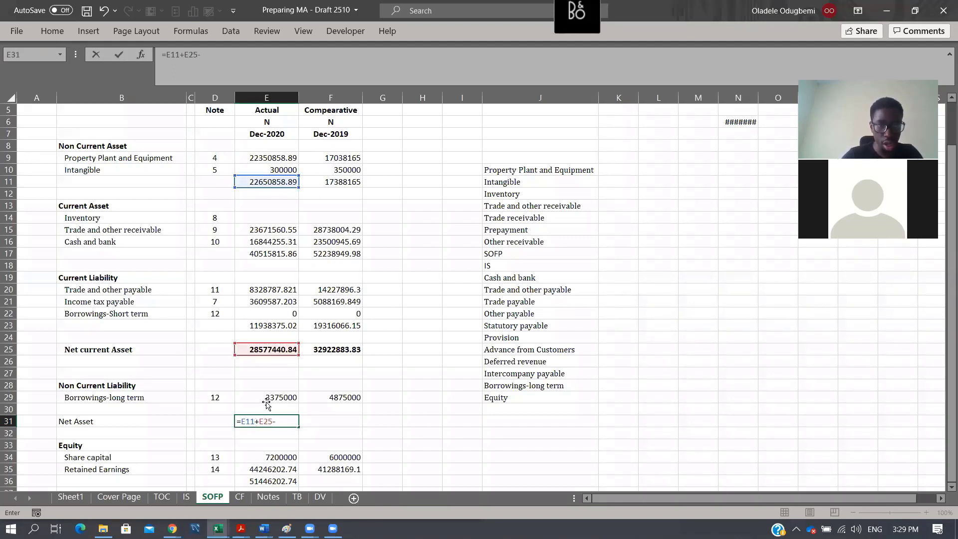
left_click(267, 402)
key("ctrl+Return")
key("shift+Right")
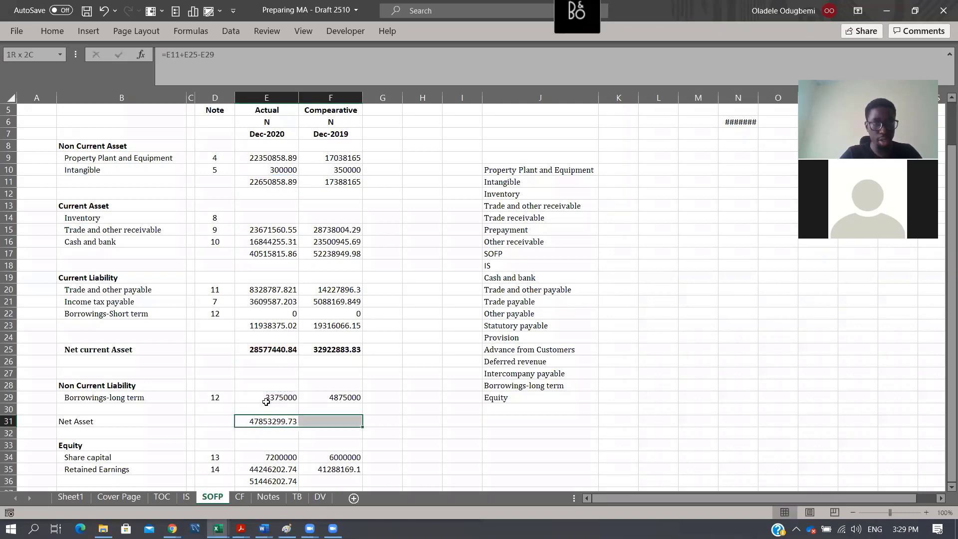
key("ctrl+r")
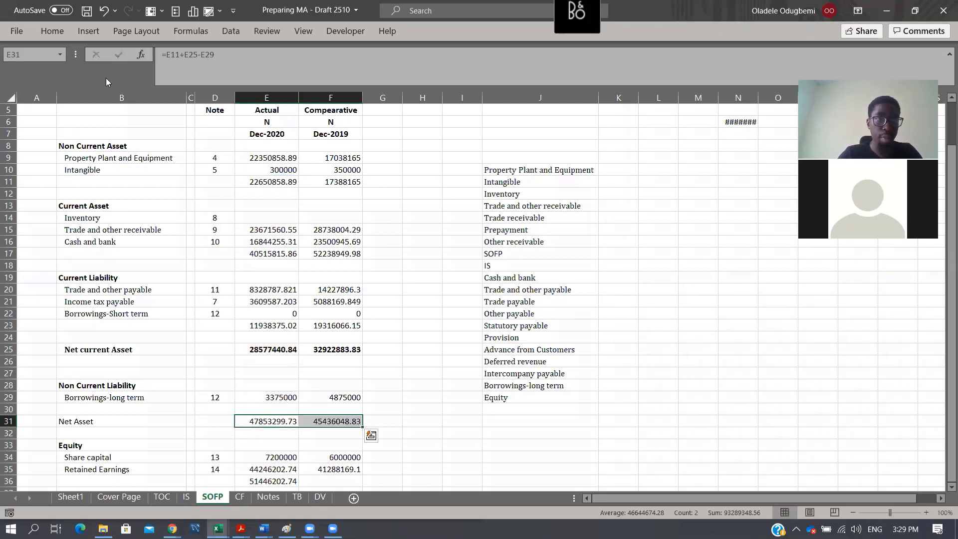
- Format the SOFP figures in E9:F39 with thousands separators and no decimal places
left_click_drag(253, 158, 368, 487)
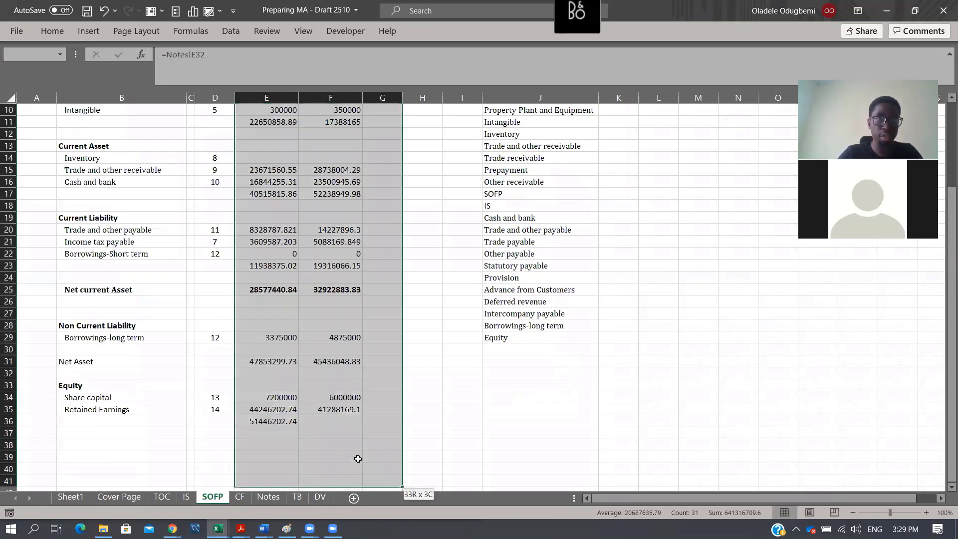
left_click(38, 30)
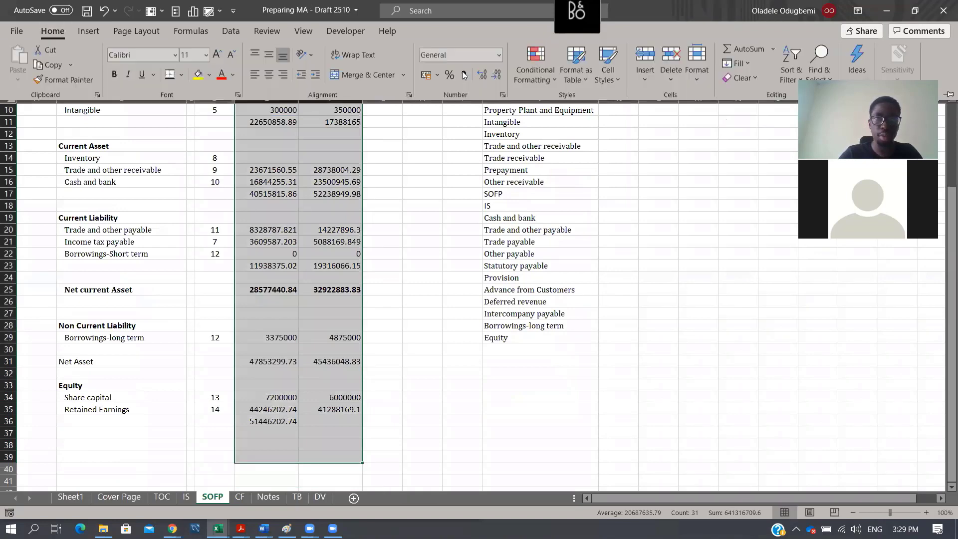
left_click(484, 74)
left_click(496, 76)
left_click(497, 76)
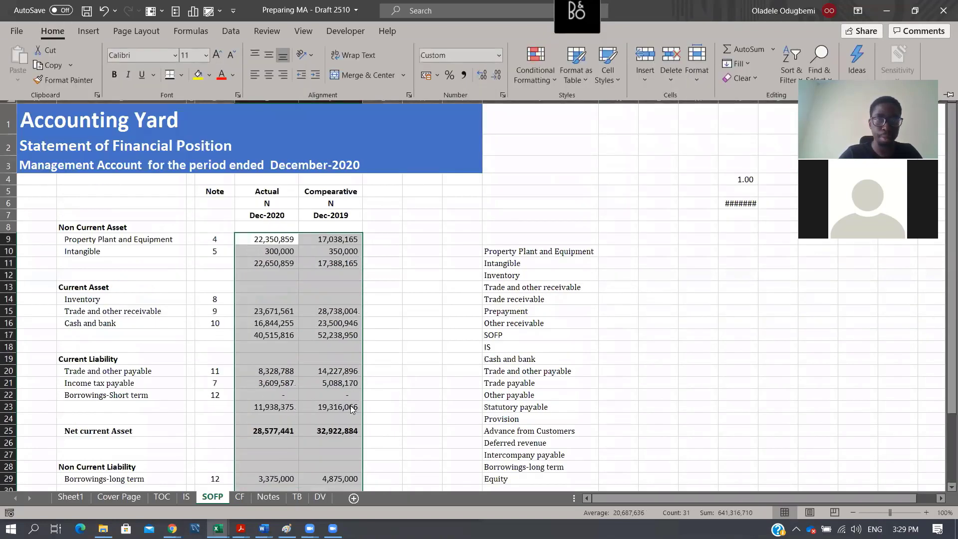
scroll(368, 375, "down", 5)
scroll(305, 380, "up", 1)
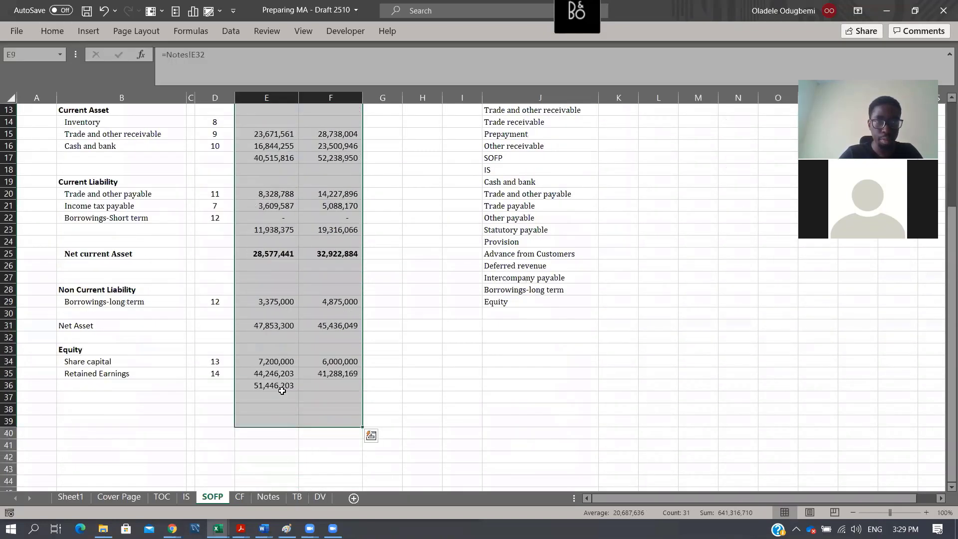
- Fill the equity total formula in E36 across to F36 for the comparative year
left_click(283, 395)
key("Up")
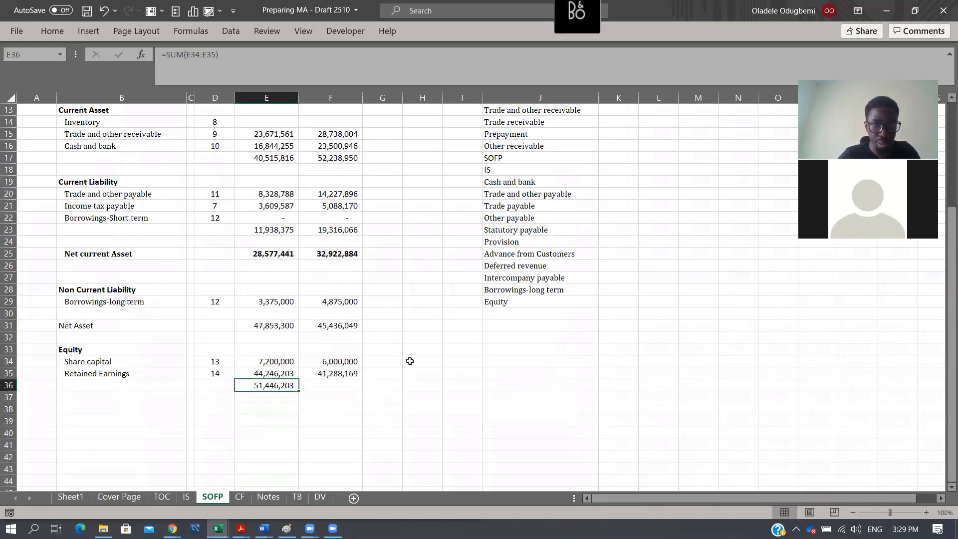
key("shift+Right")
key("ctrl+r")
key("Right")
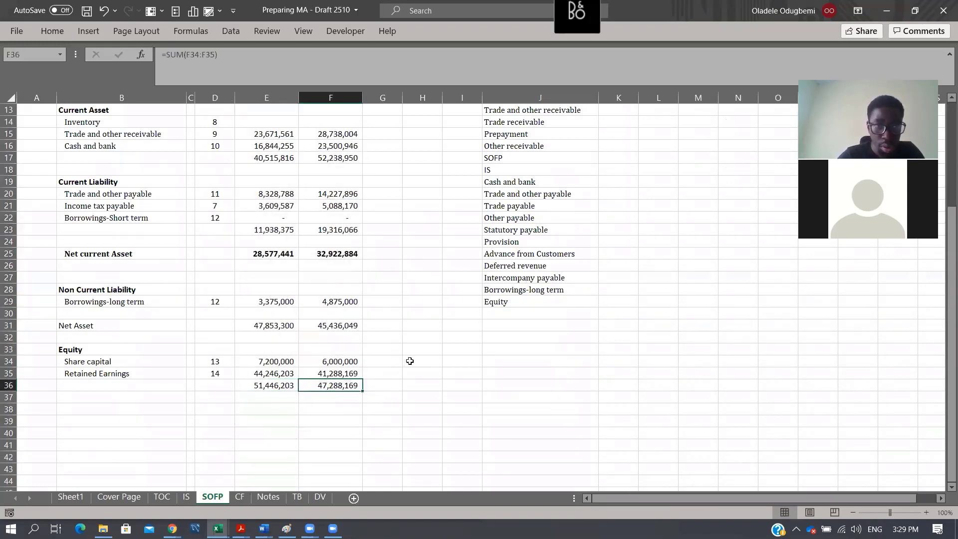
- Add a balance check in F38 that subtracts total equity from Net Asset with =F31-F36
scroll(397, 308, "up", 2)
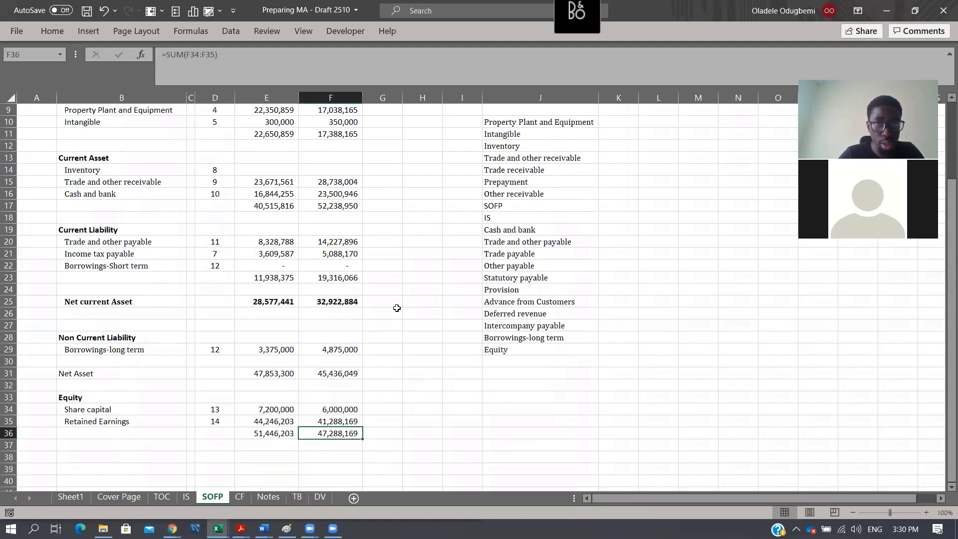
scroll(397, 308, "up", 3)
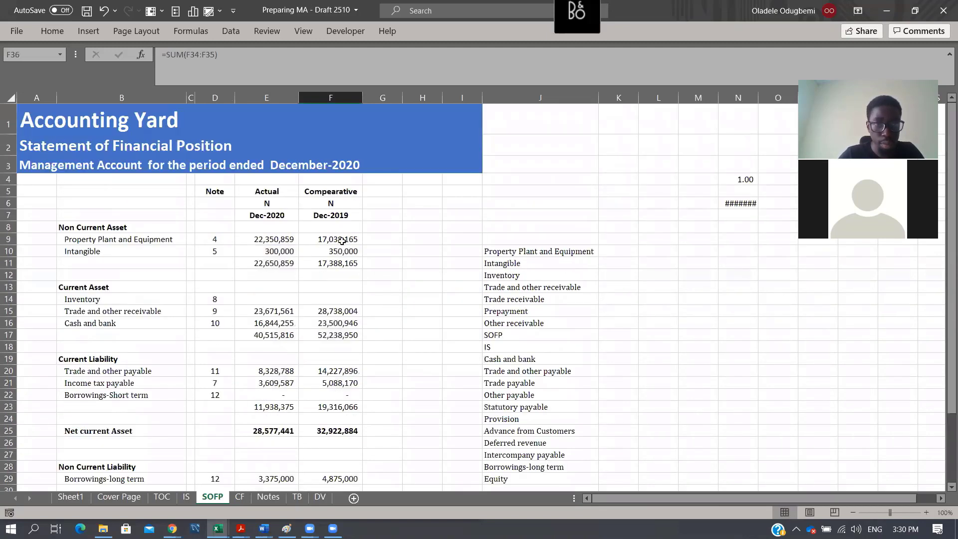
scroll(355, 407, "down", 3)
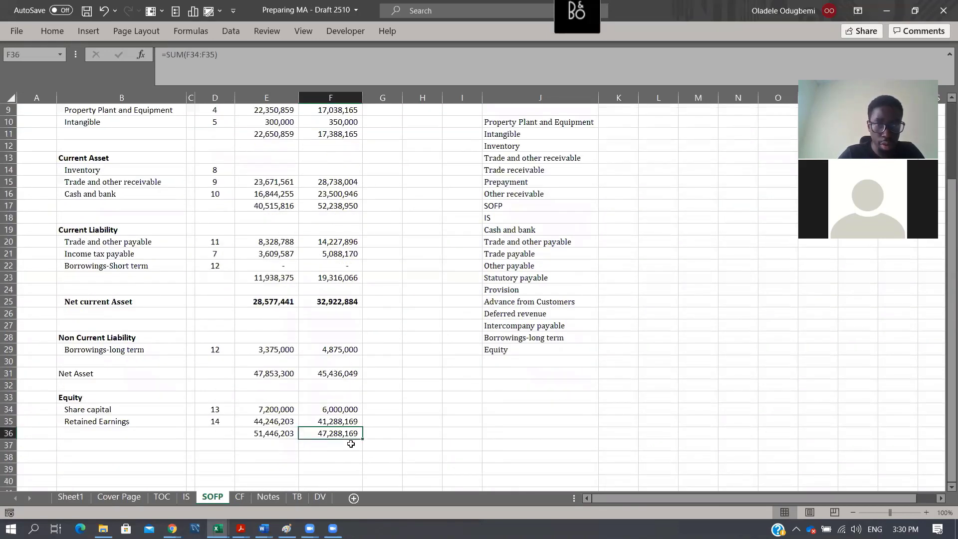
left_click(333, 456)
type("=")
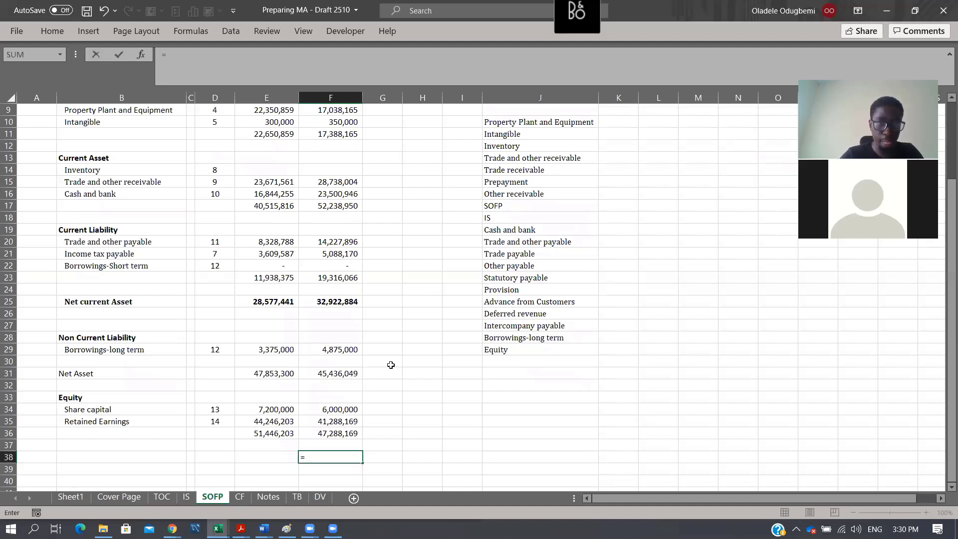
left_click(355, 372)
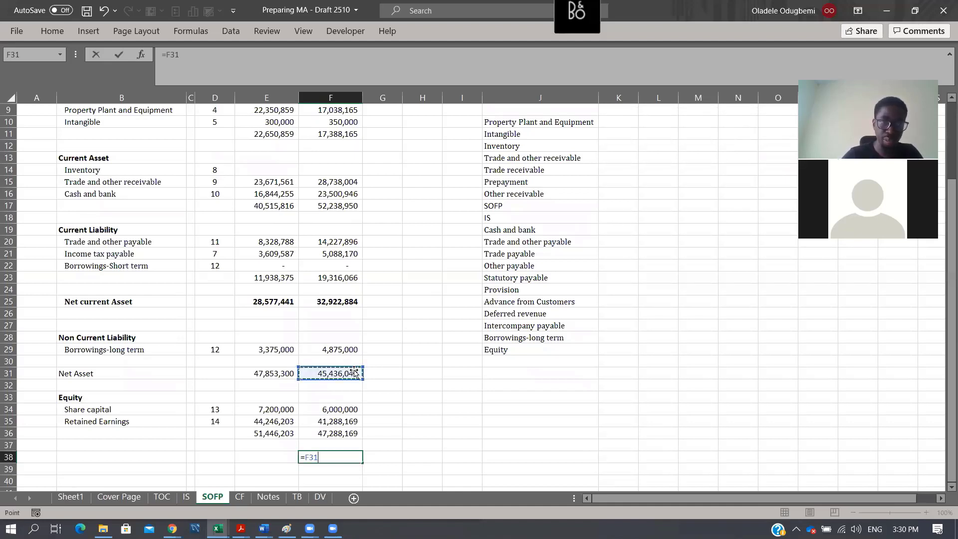
type("-")
key("Up")
key("Up")
key("ctrl+Return")
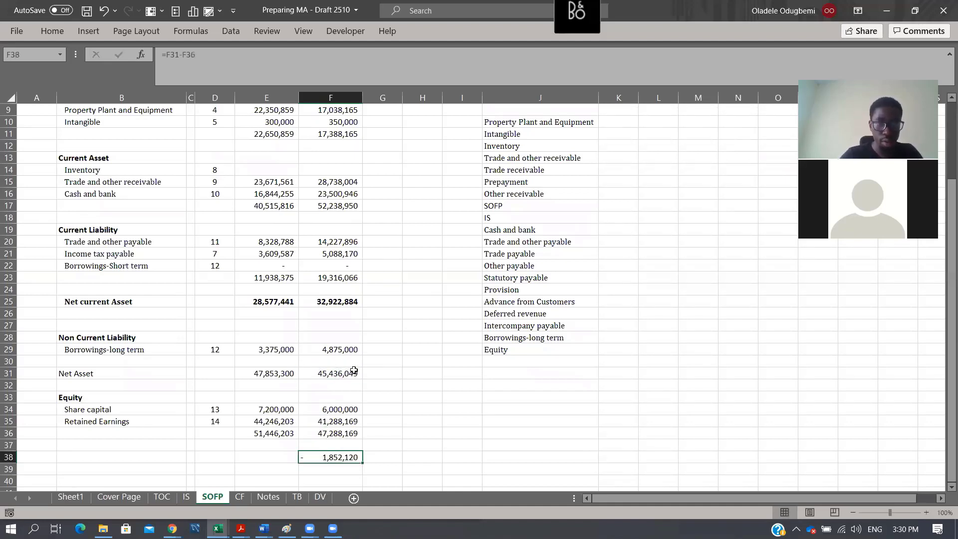
- Review the TB account mappings, examining the row 14 Other consumable account's amounts and its inventory classification
left_click(295, 501)
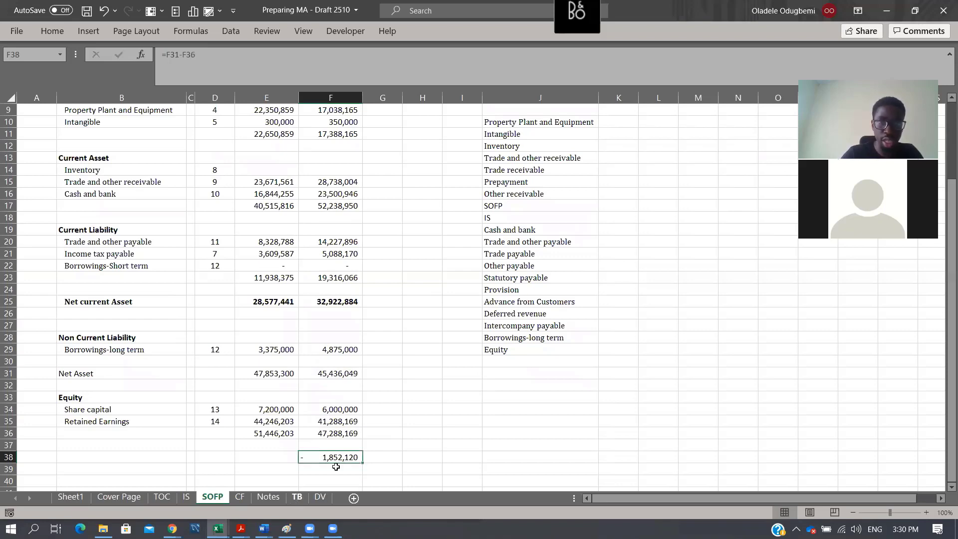
scroll(493, 317, "up", 1)
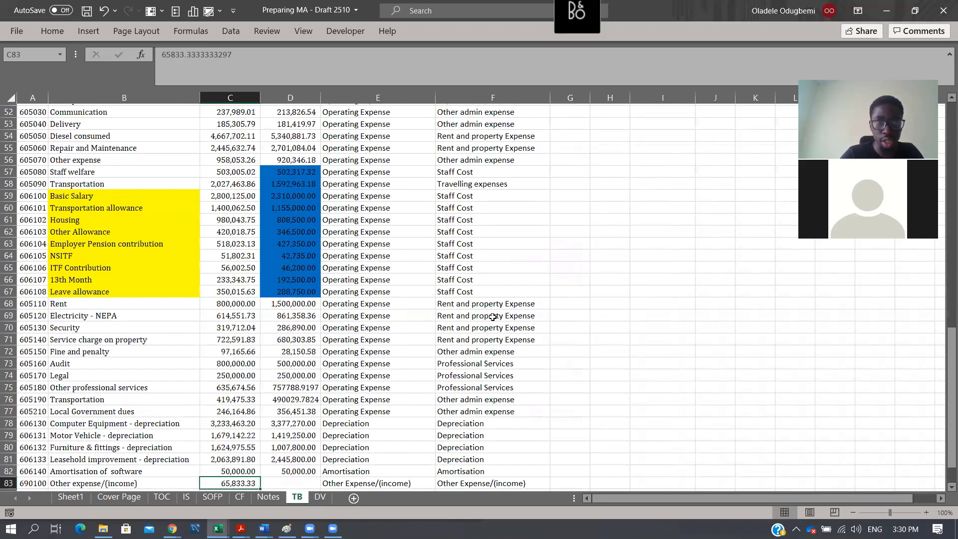
scroll(468, 321, "up", 1)
scroll(384, 354, "up", 1)
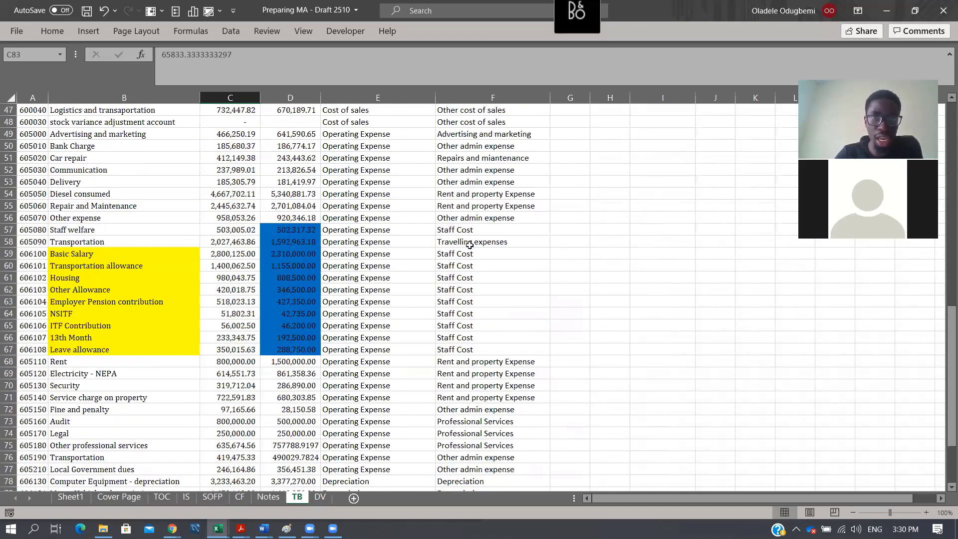
scroll(473, 240, "up", 2)
scroll(473, 240, "up", 5)
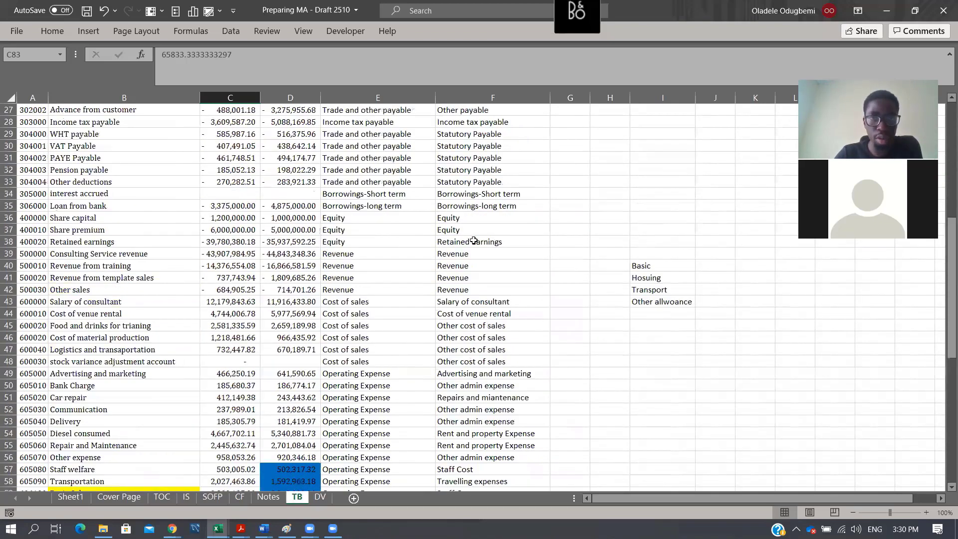
scroll(474, 241, "up", 3)
scroll(474, 241, "up", 1)
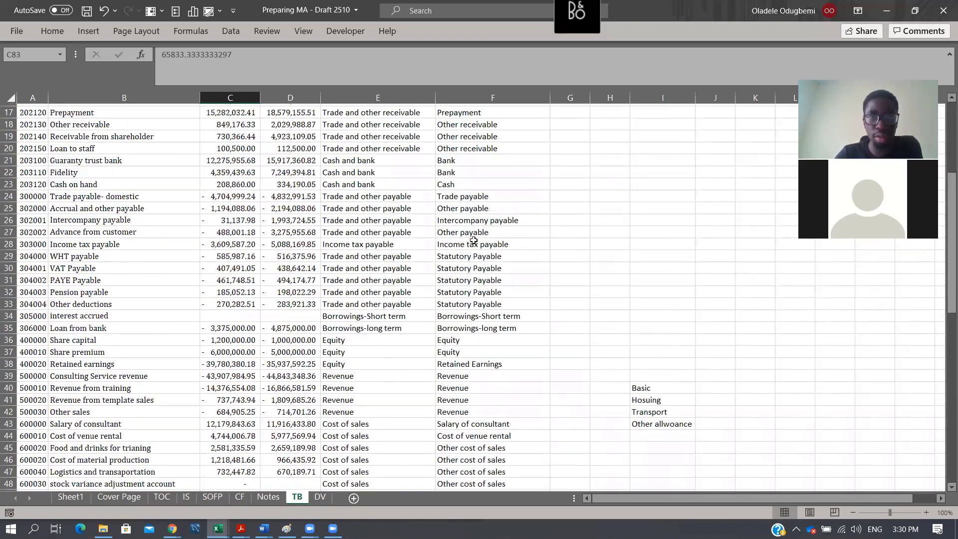
scroll(474, 241, "up", 3)
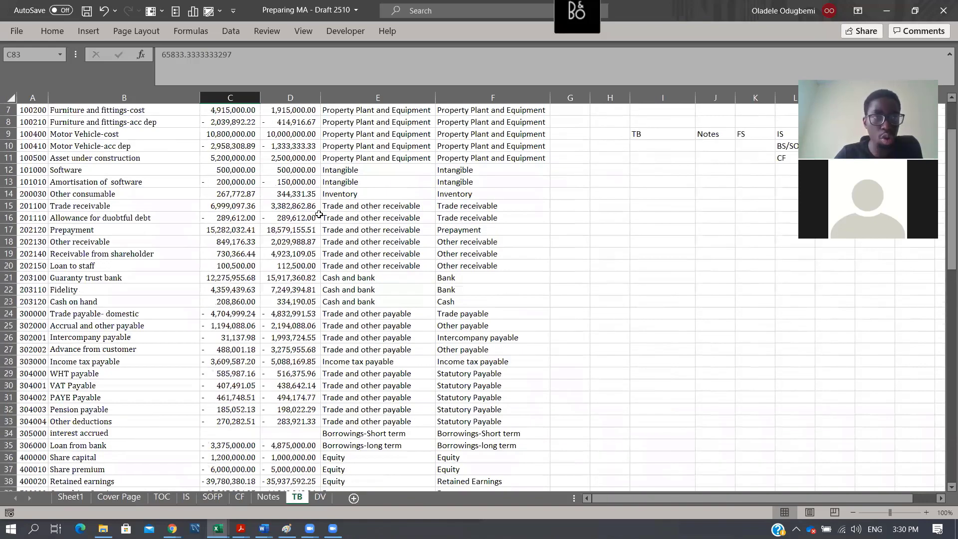
left_click(282, 194)
key("Right")
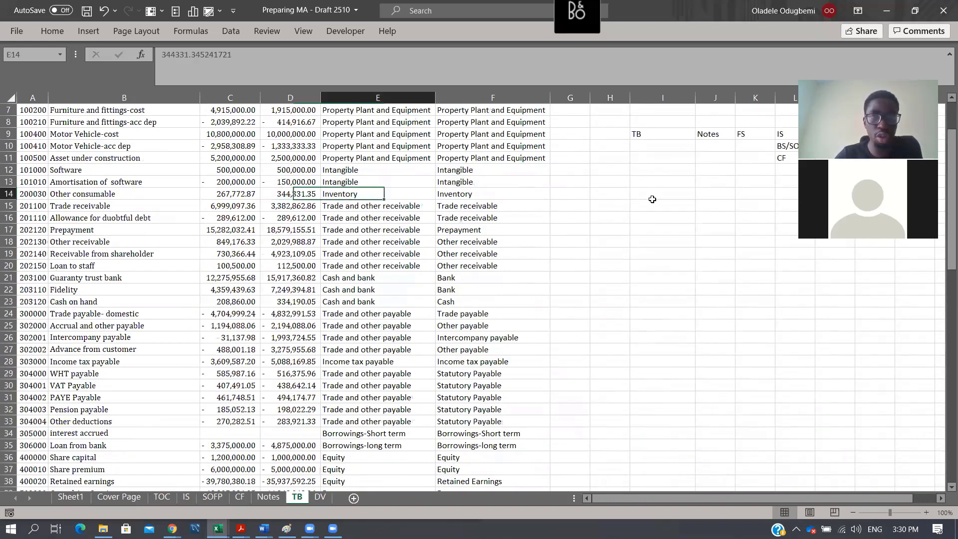
key("Left")
key("Left")
key("Left")
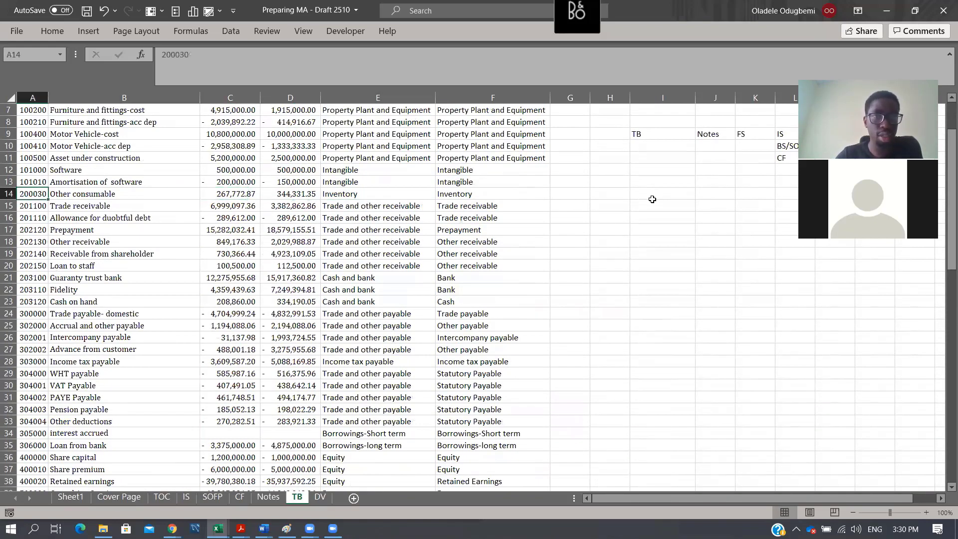
key("Right")
key("Right")
key("Right")
key("Right")
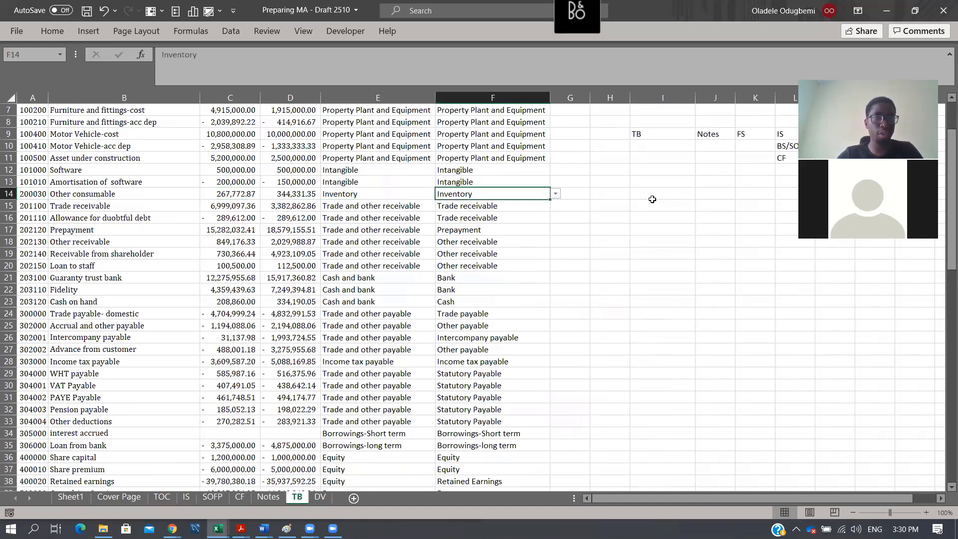
- Copy the "Other inventory" label from D60 in the Inventory note of the Notes sheet
left_click(268, 497)
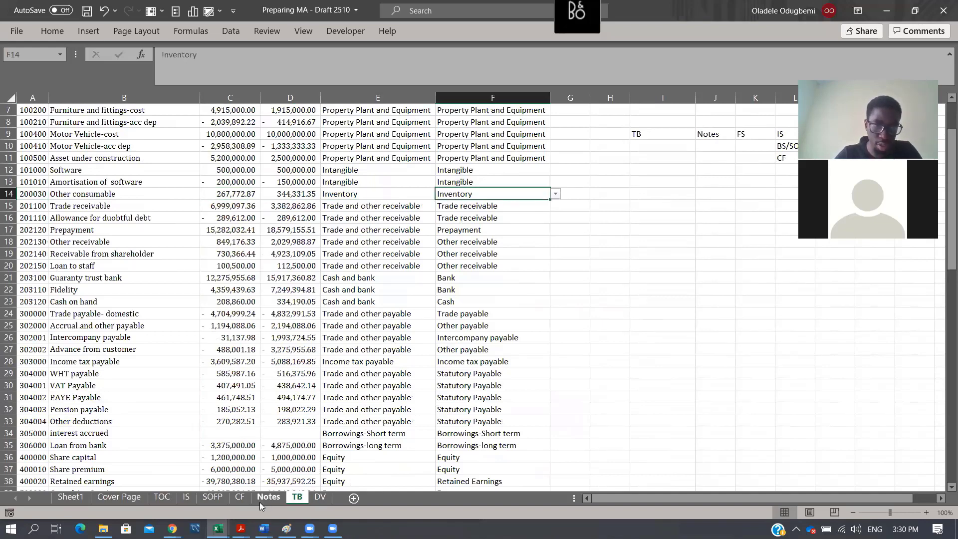
scroll(342, 309, "up", 19)
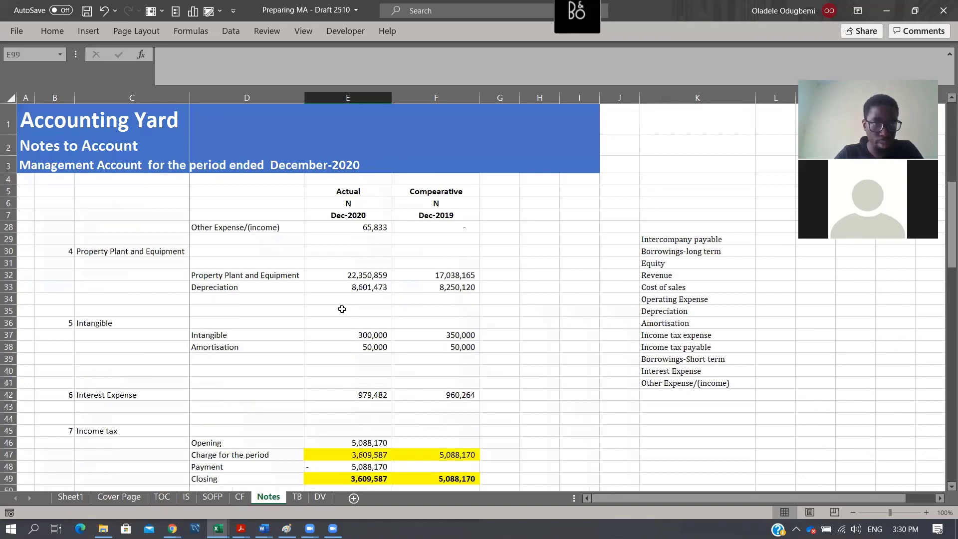
scroll(342, 309, "up", 3)
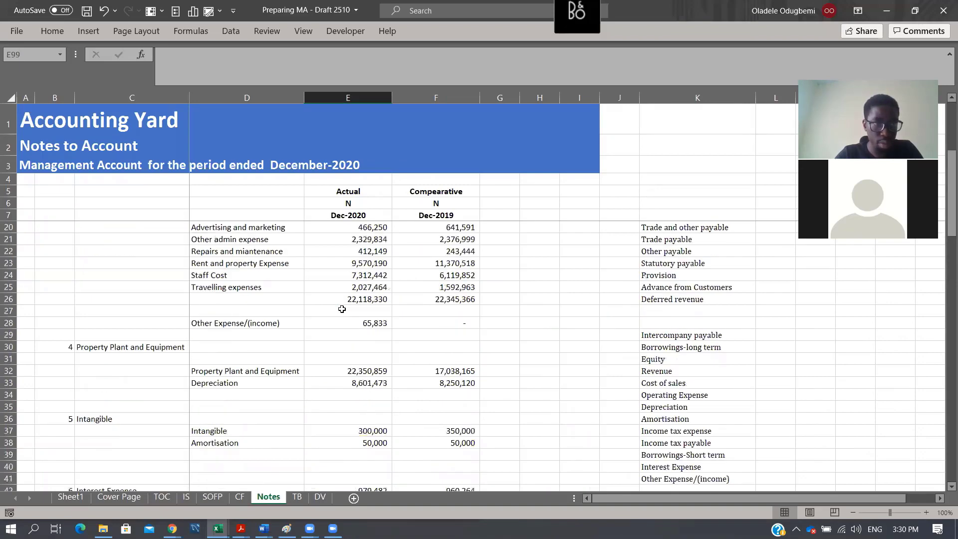
scroll(342, 309, "up", 4)
scroll(342, 310, "down", 8)
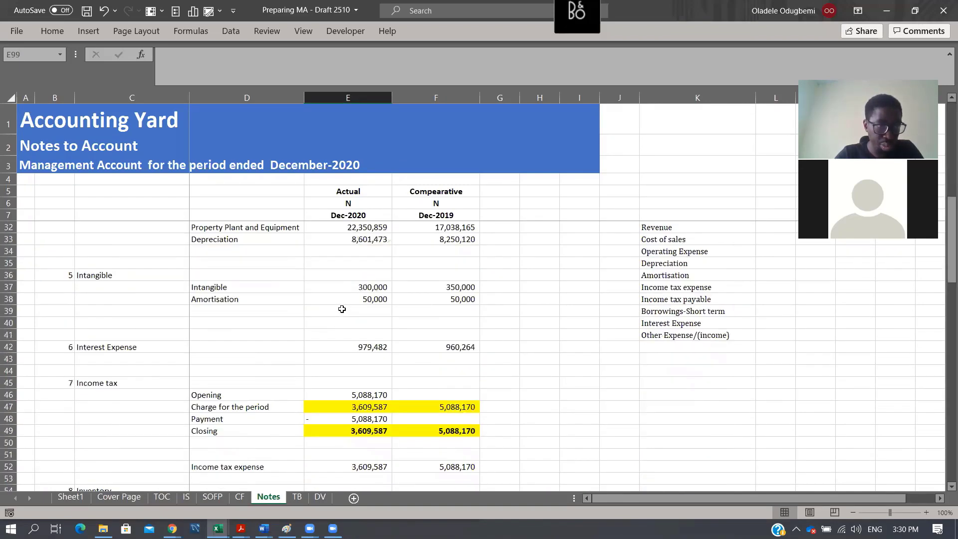
scroll(342, 310, "down", 5)
left_click(232, 371)
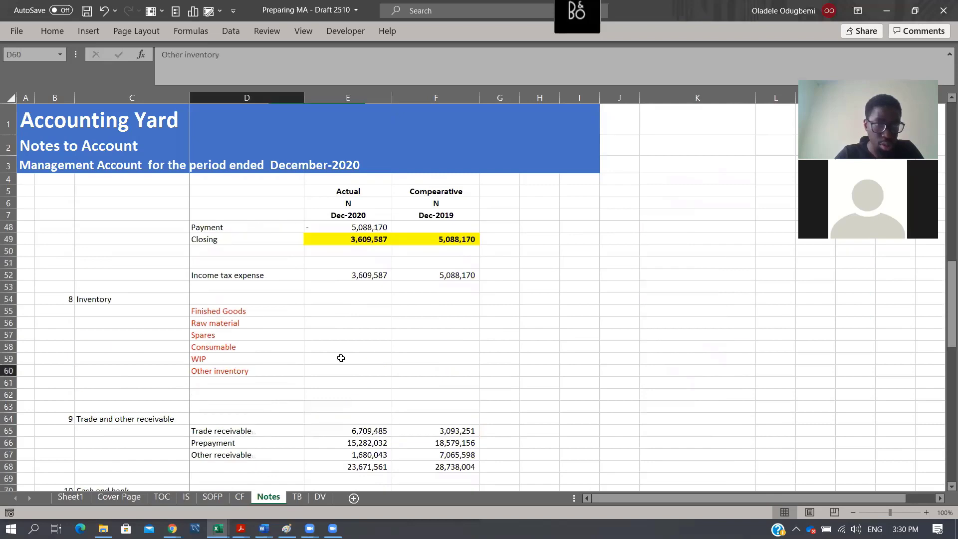
key("ctrl+c")
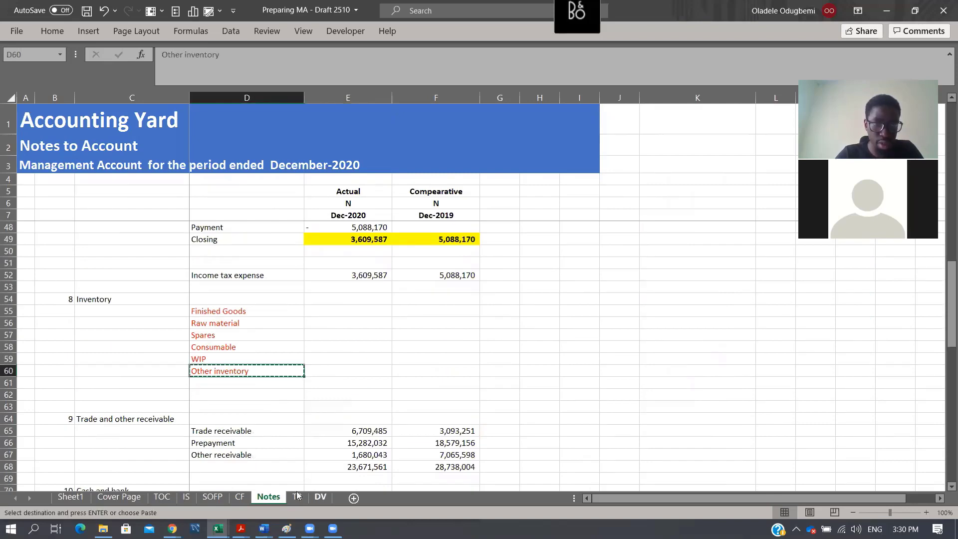
- Map the Other consumable account in TB cell F14 to "Other inventory", leaving no helper text in G14
left_click(297, 496)
key("Right")
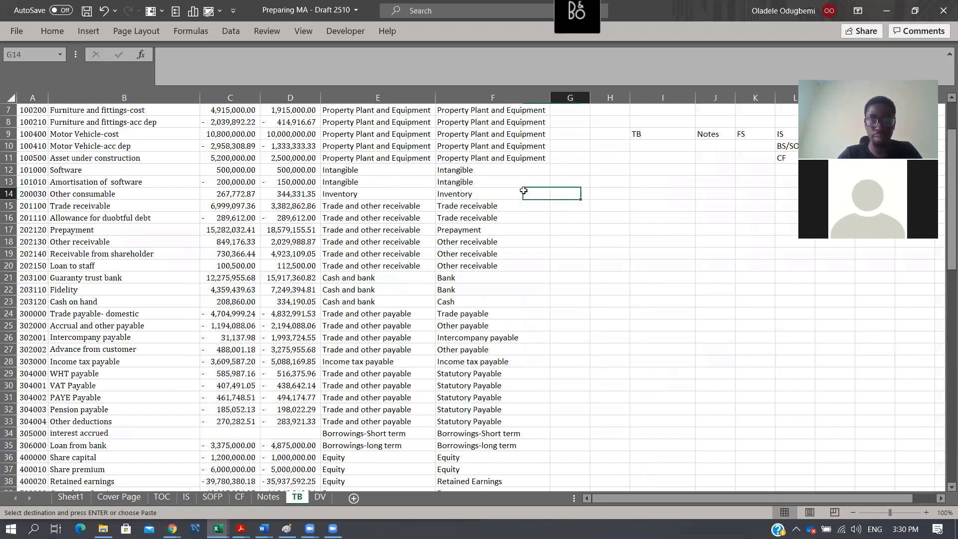
key("ctrl+v")
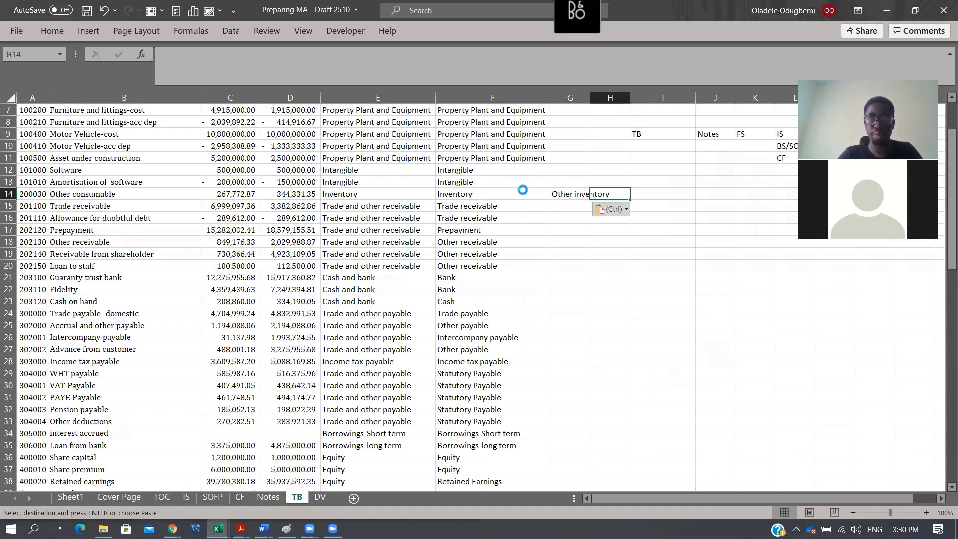
key("Left")
key("Return")
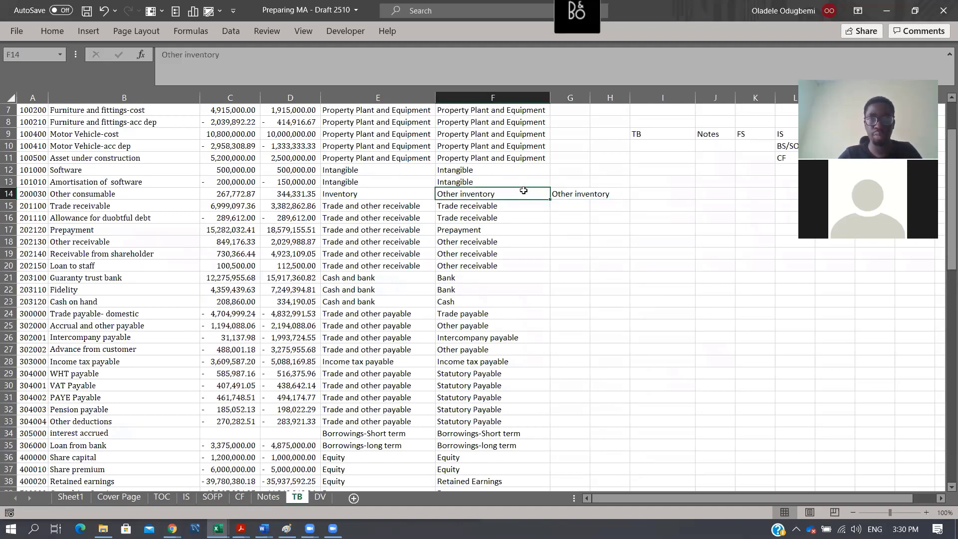
key("Right")
key("Delete")
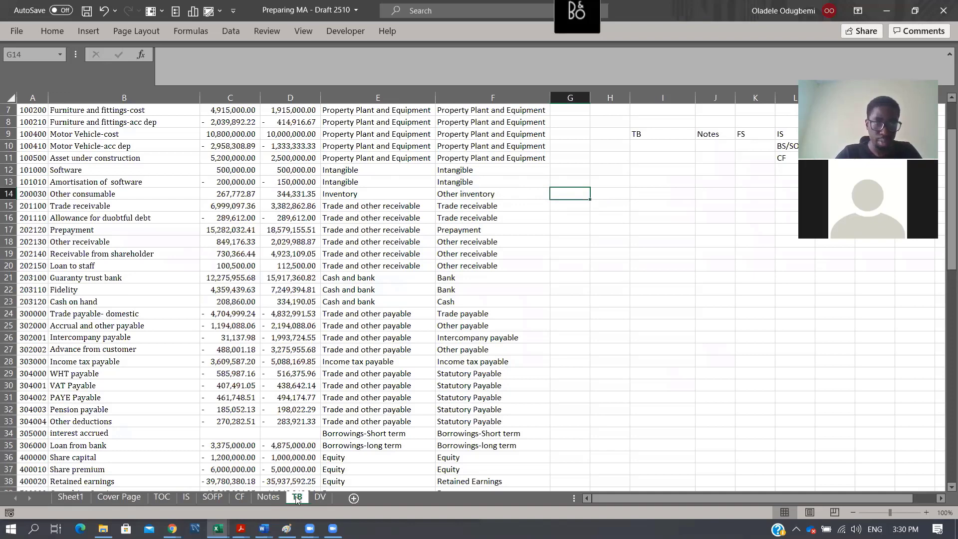
- Copy the Amortisation SUMIFS formulas in Notes E38:F38 into the Inventory note lines E55:F60
key("ctrl+Page_Up")
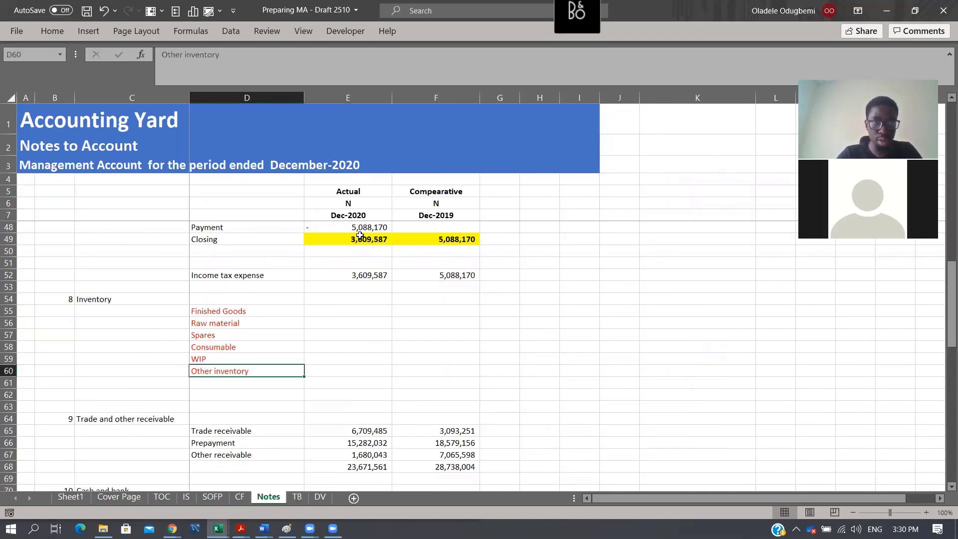
scroll(370, 245, "up", 3)
left_click_drag(372, 248, 449, 246)
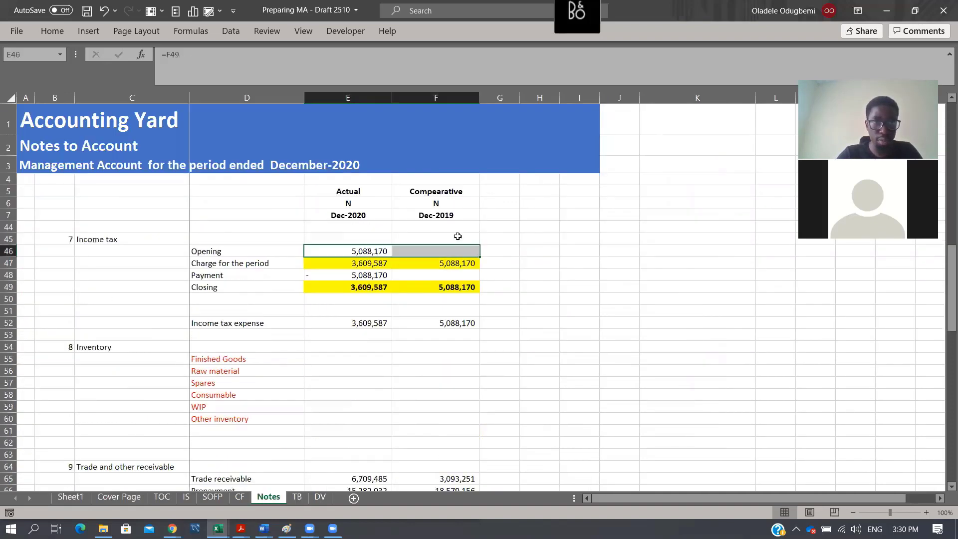
scroll(374, 248, "up", 3)
left_click_drag(374, 249, 429, 247)
key("ctrl+c")
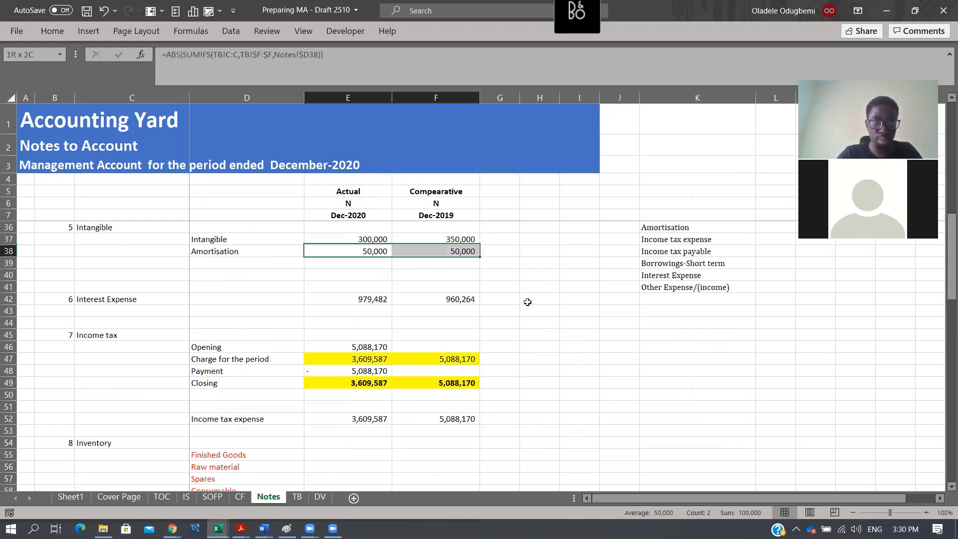
scroll(369, 299, "down", 5)
left_click_drag(350, 263, 424, 323)
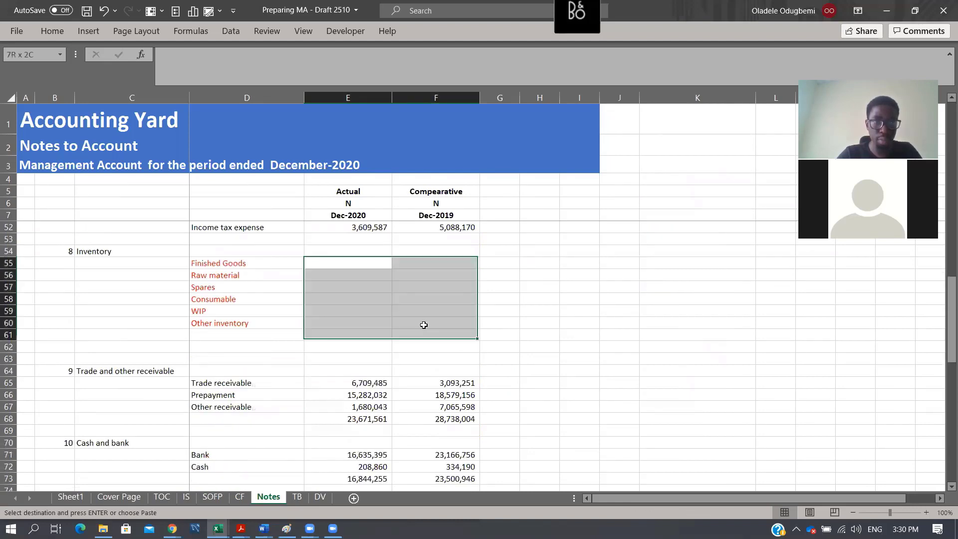
key("Return")
key("ctrl+v")
- Total the Inventory note in E61:F61 with SUM formulas over rows 55 to 60 and bold the totals
left_click(367, 336)
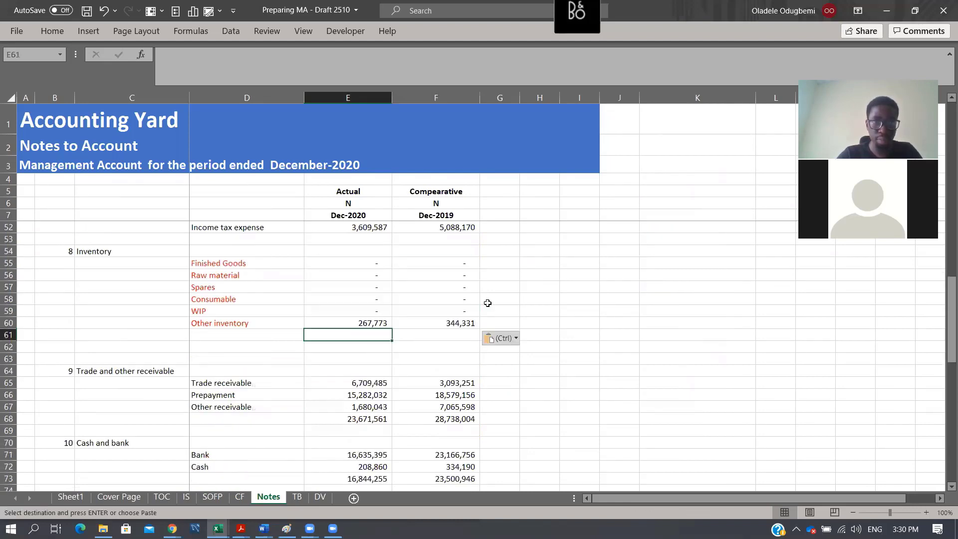
key("alt+equal")
key("alt+equal")
key("shift+Right")
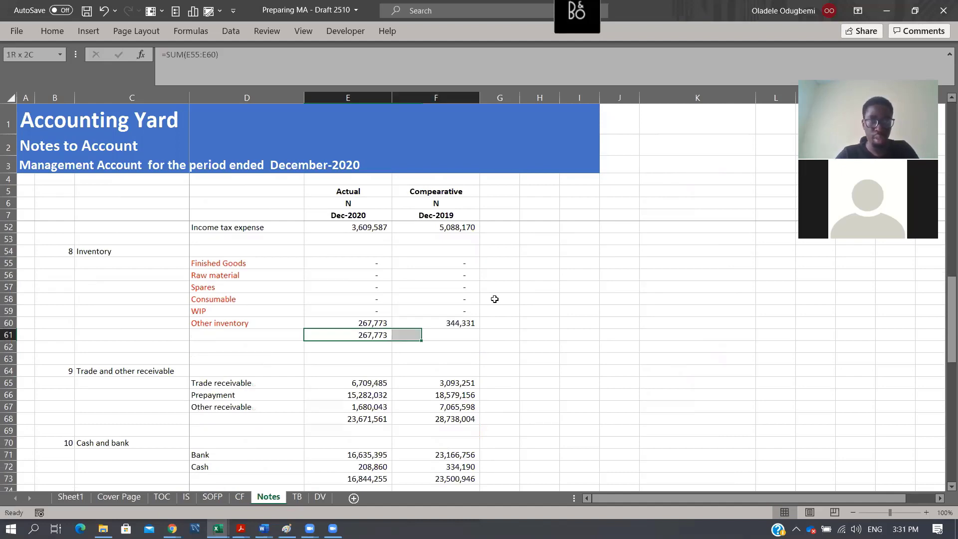
key("alt+equal")
key("ctrl+b")
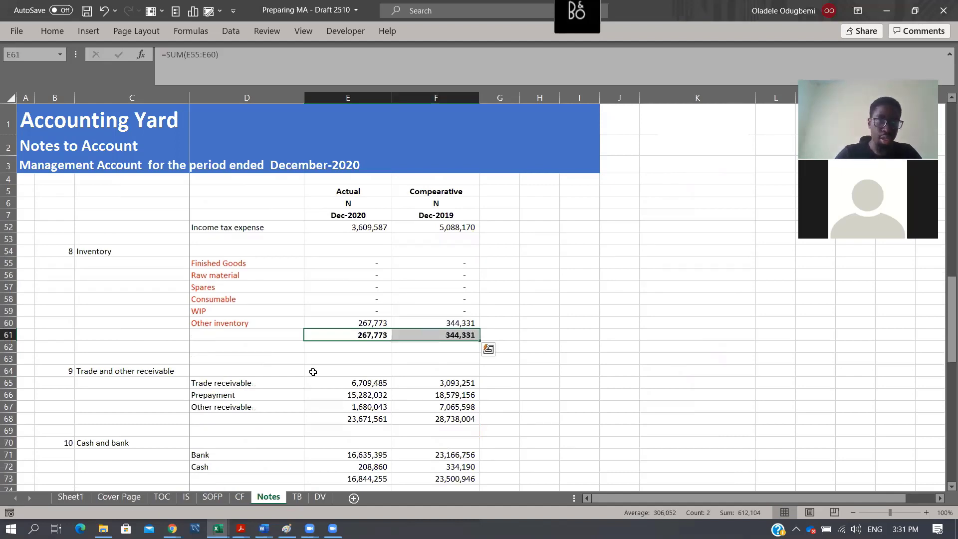
- Link the Inventory line in SOFP E14 to the Inventory note total Notes!E61 and fill the formula across to F14
left_click(214, 500)
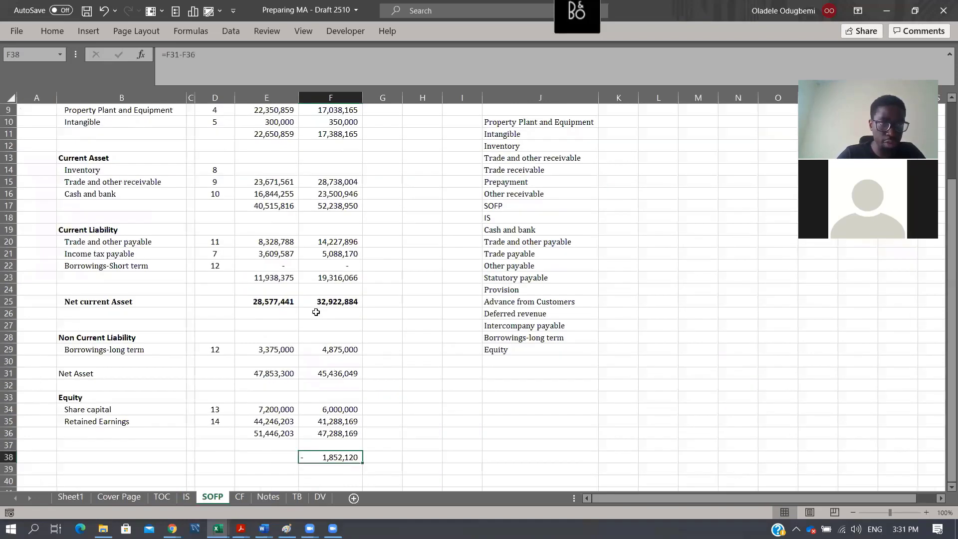
left_click(266, 166)
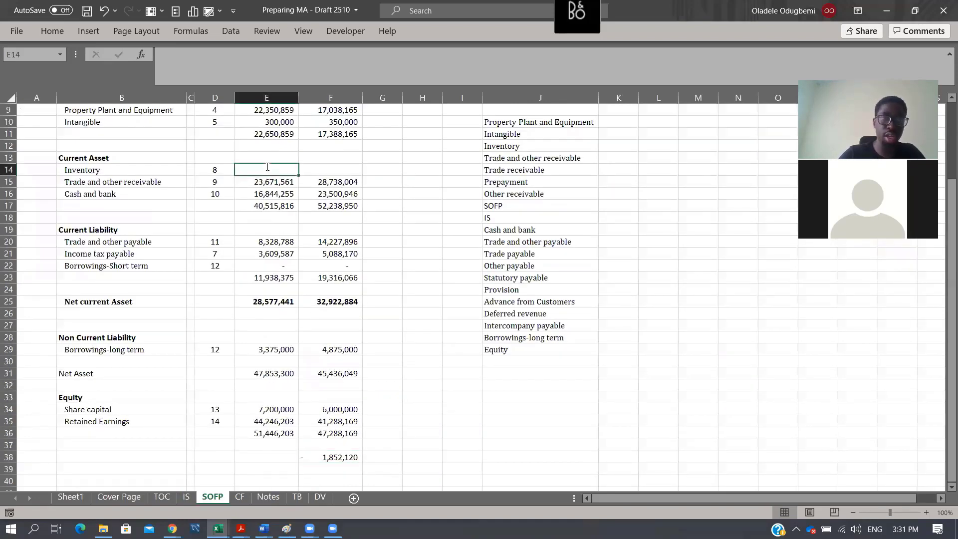
type("=")
left_click(260, 499)
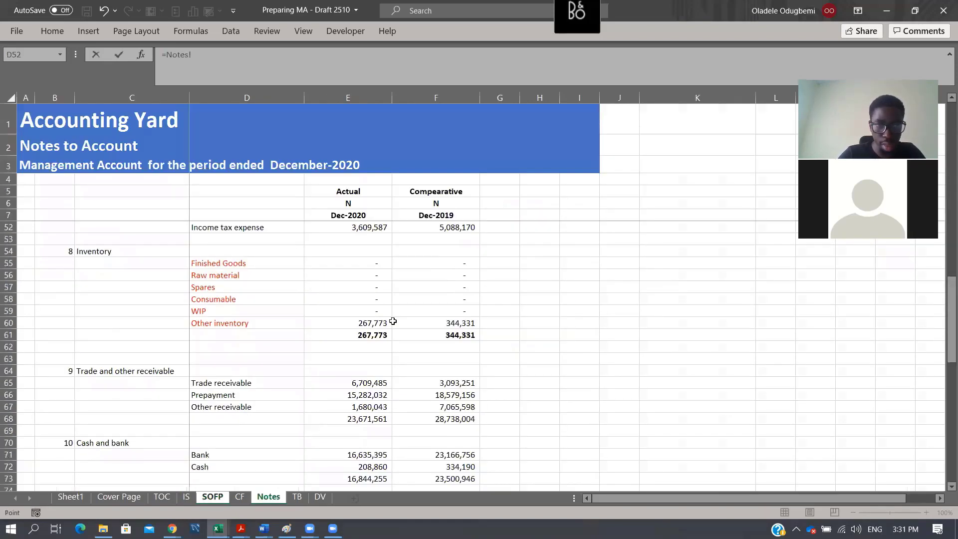
left_click(371, 334)
key("Return")
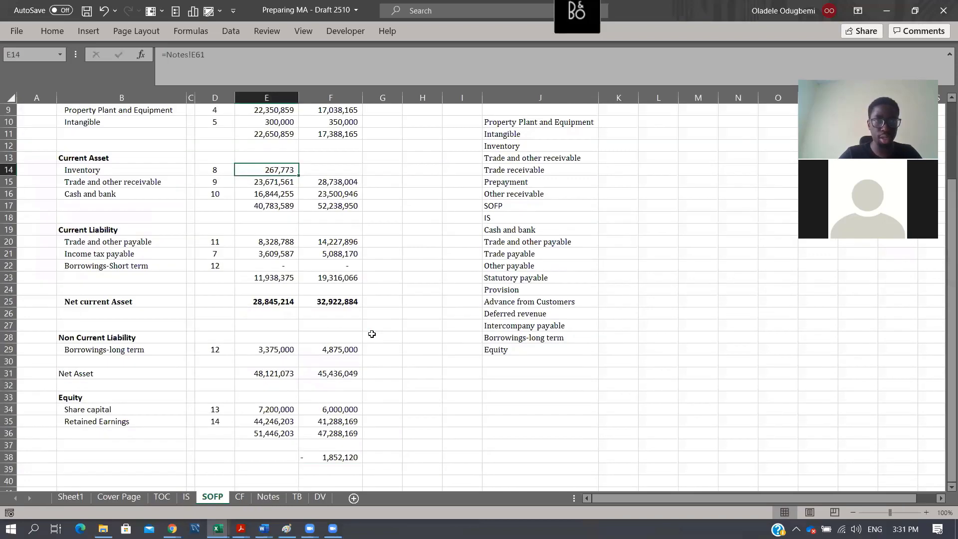
key("shift+Right")
key("ctrl+r")
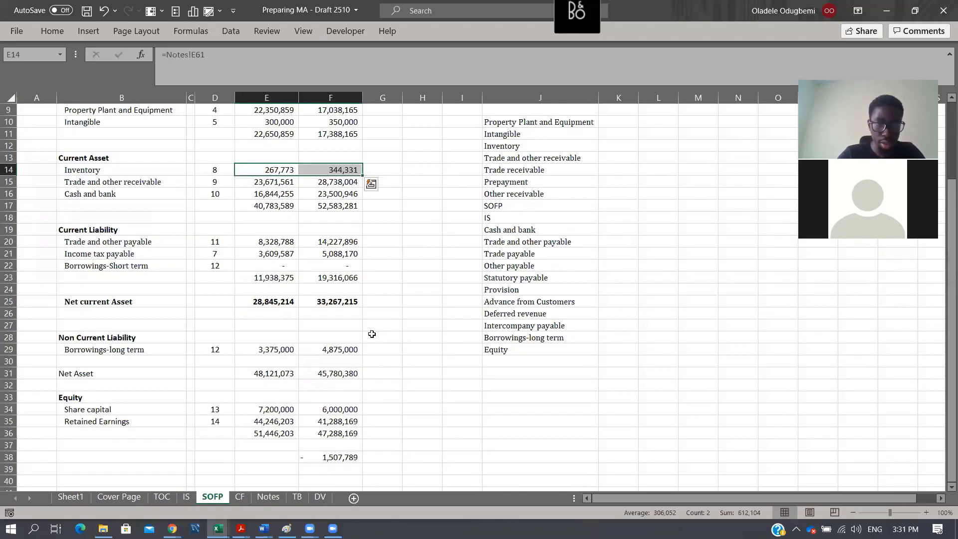
- Check the net assets and equity difference in SOFP F38, and review the TB accounts with their Dec-19 balances and classifications
left_click(337, 457)
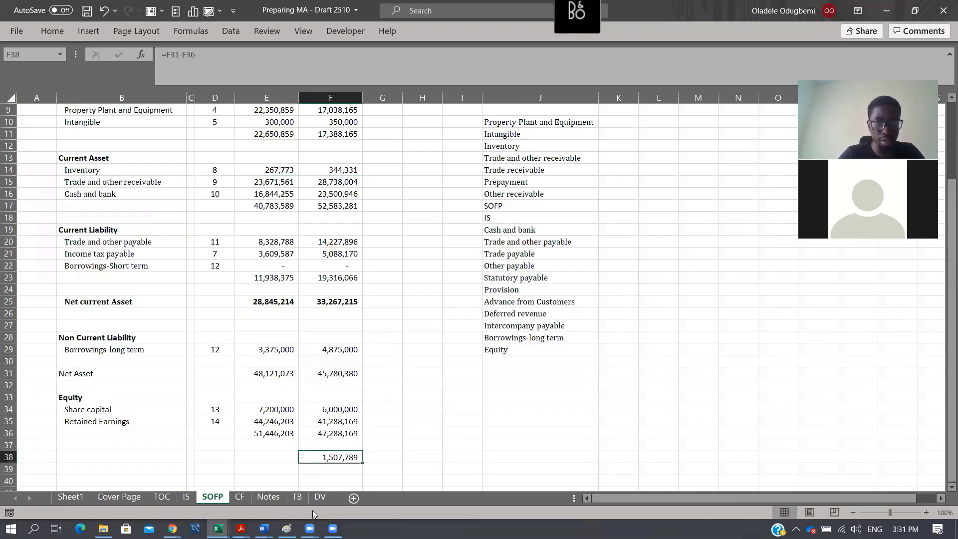
key("ctrl+Page_Down")
key("ctrl+Page_Down")
key("ctrl+Page_Down")
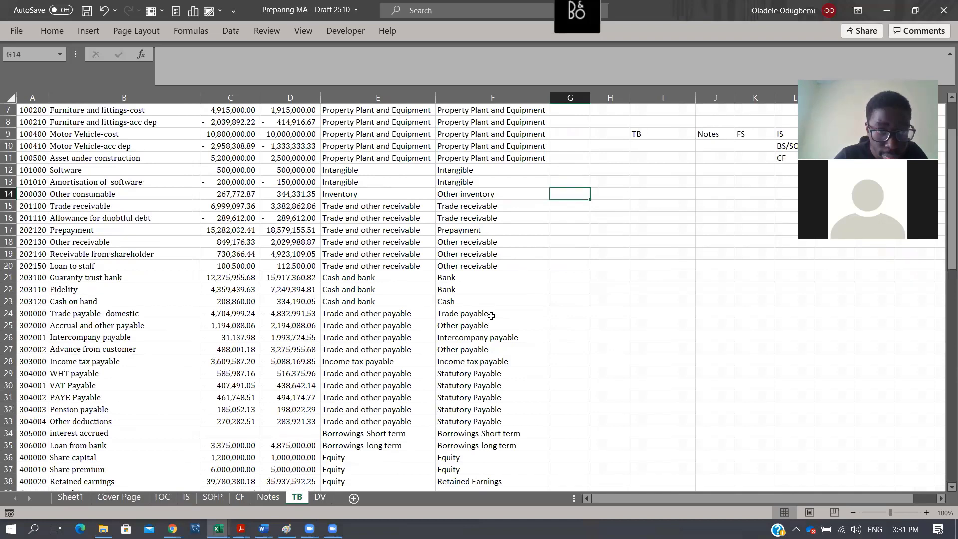
scroll(492, 316, "up", 2)
scroll(492, 316, "up", 1)
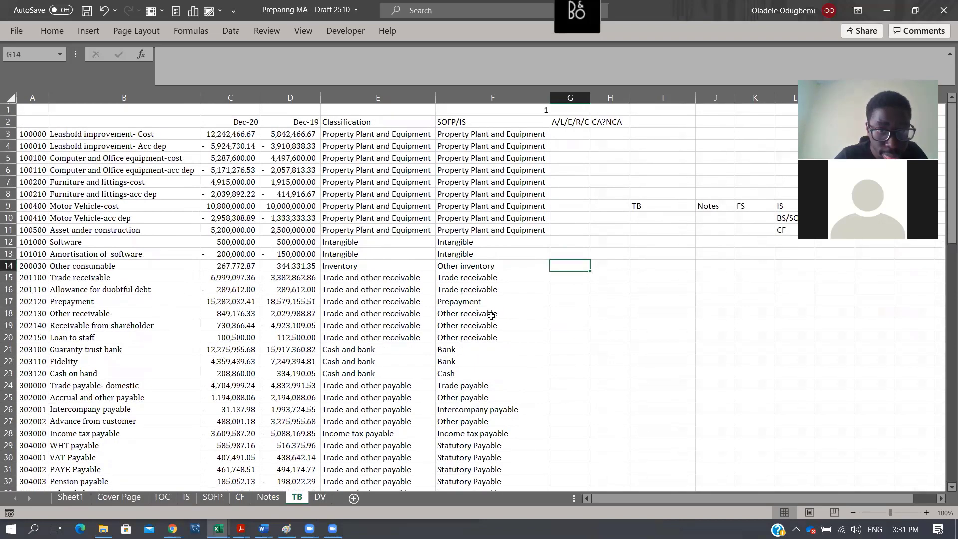
scroll(279, 399, "down", 5)
left_click(279, 399)
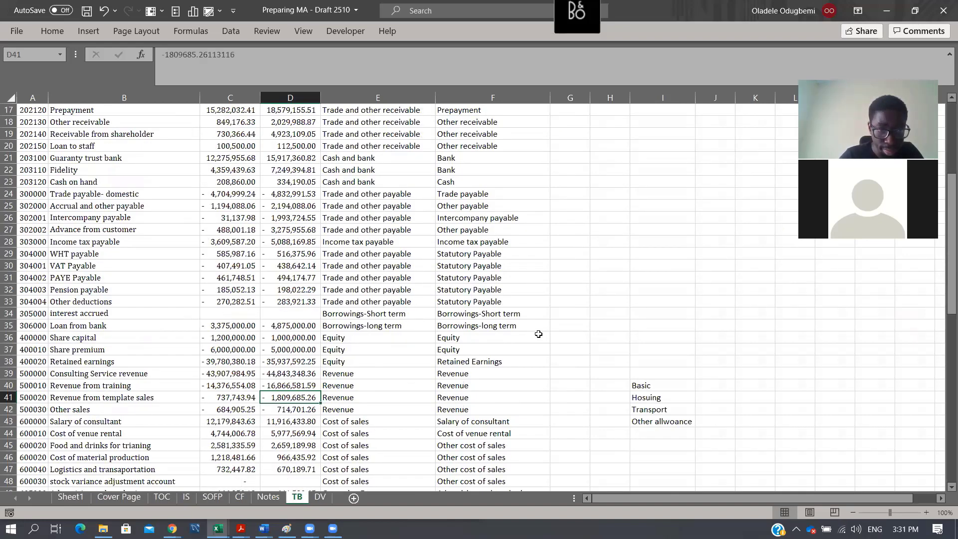
key("Down")
key("Down")
key("Down")
key("Down")
key("Down")
key("Down")
key("Down")
key("Down")
key("Down")
key("Down")
key("Down")
key("Down")
key("Down")
key("Down")
key("Down")
key("Down")
key("Down")
key("Down")
key("Down")
key("Down")
key("Down")
key("Down")
key("Down")
key("Down")
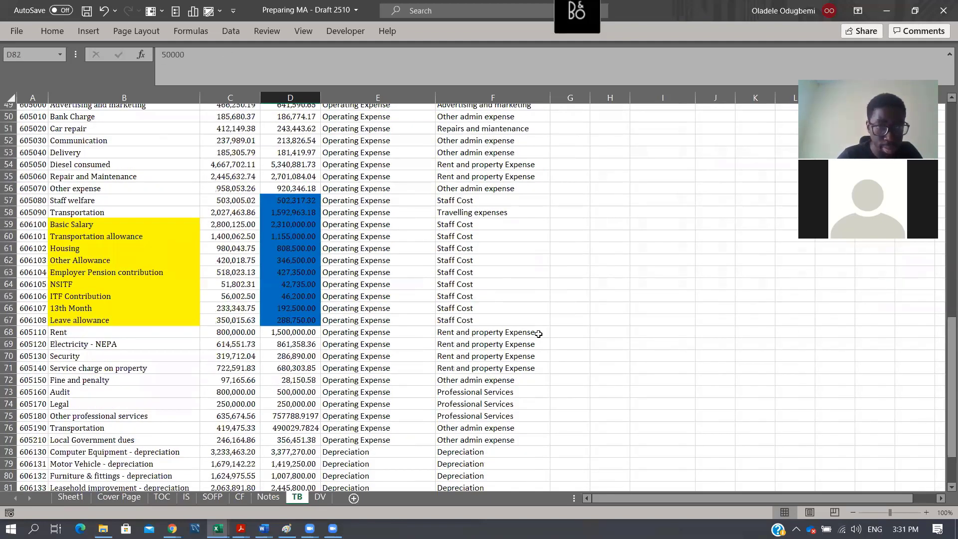
key("Down")
key("Down")
key("Down")
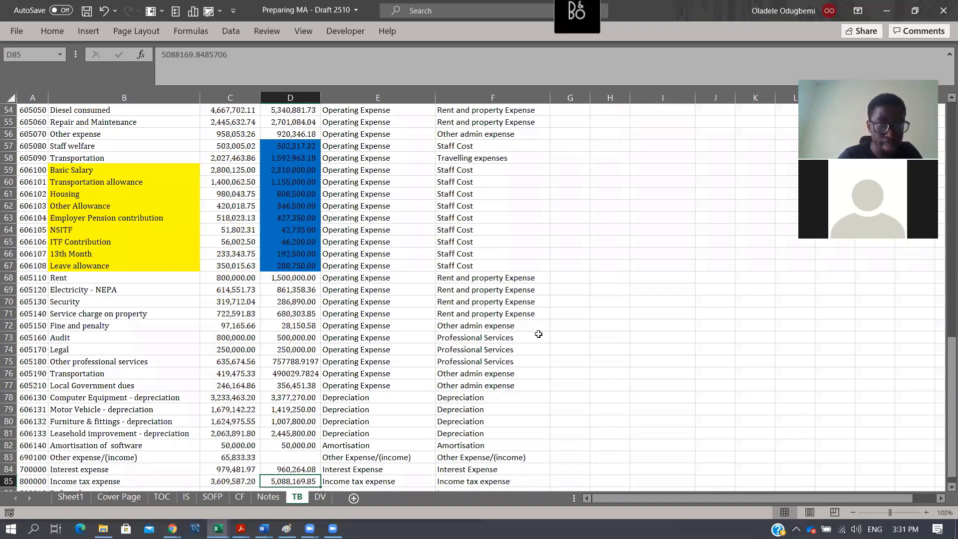
- Insert a SUM formula over C35:C87 in TB cell C88, below the Dec-20 balances
key("Left")
key("ctrl+Down")
key("ctrl+Up")
key("Down")
key("Down")
key("Down")
key("alt+equal")
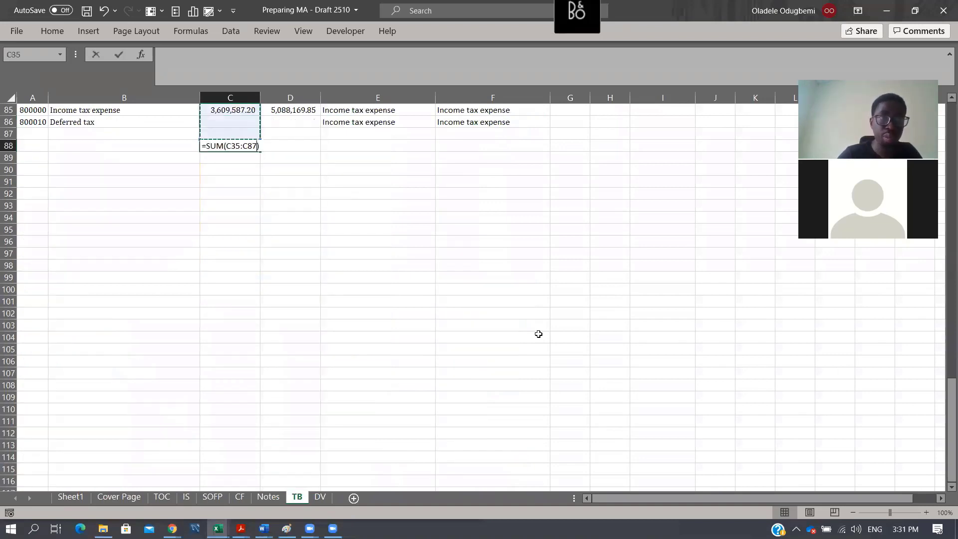
key("Return")
key("Up")
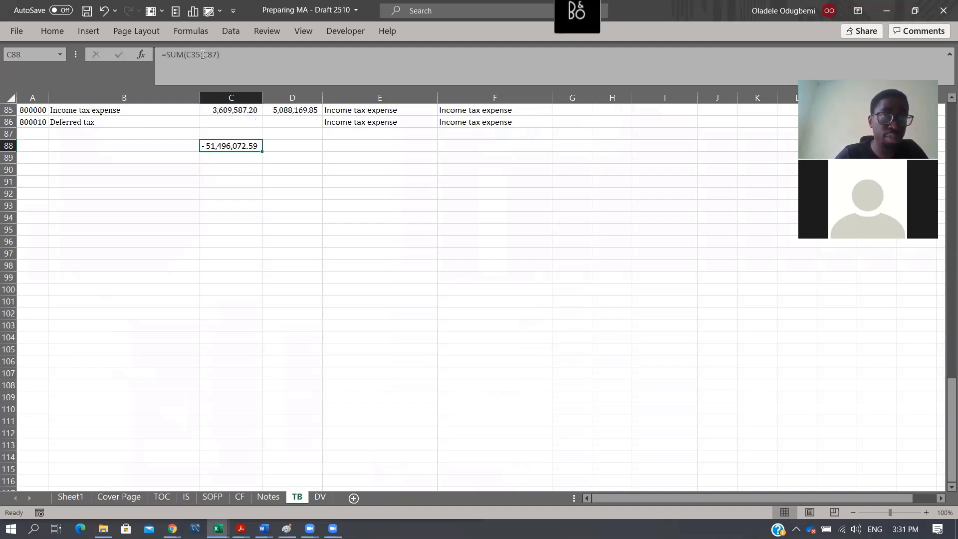
- Correct the TB total in C88 to =SUM(C3:C87) and copy the formula into D88 for Dec-19
left_click(287, 74)
key("BackSpace")
key("BackSpace")
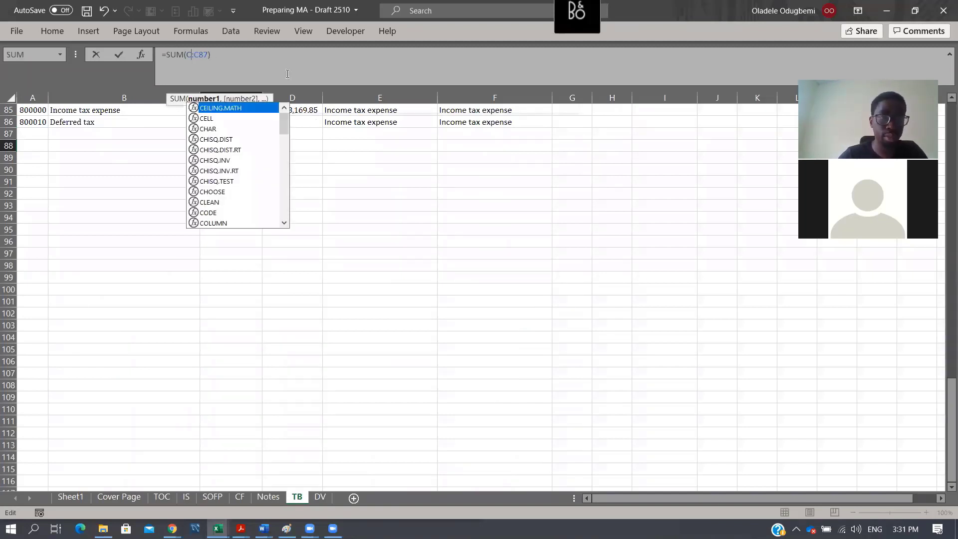
type("2")
key("Return")
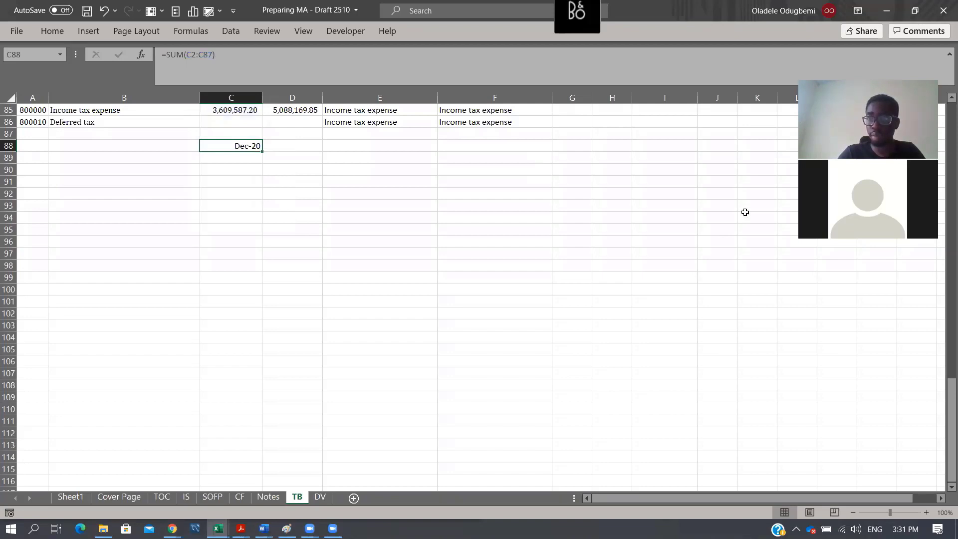
left_click_drag(946, 393, 944, 5)
left_click_drag(945, 282, 945, 336)
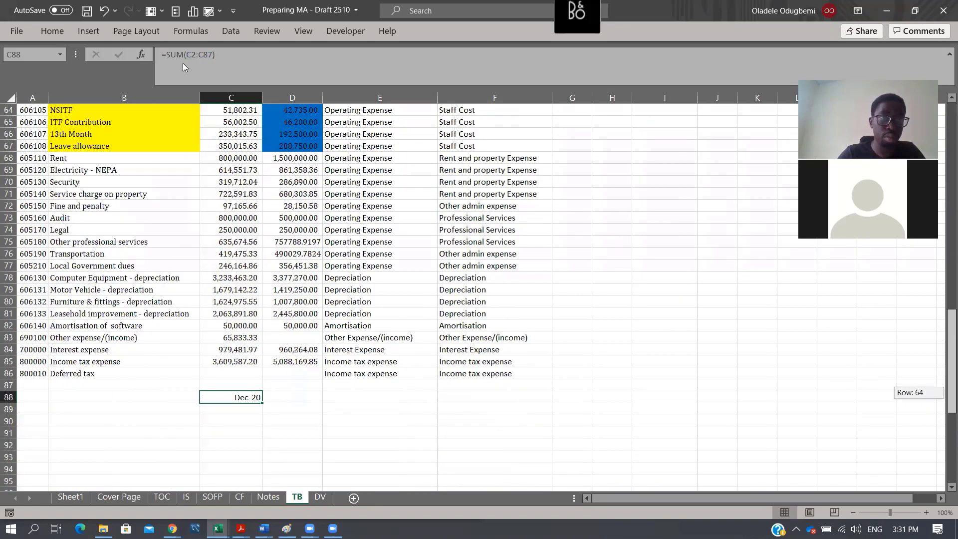
key("F2")
key("BackSpace")
type("3")
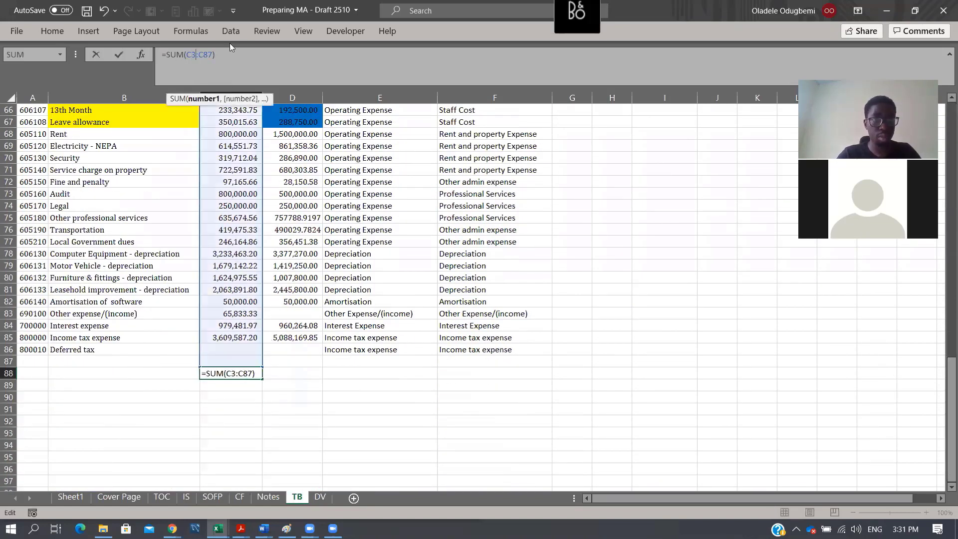
key("ctrl+Return")
key("ctrl+r")
key("Right")
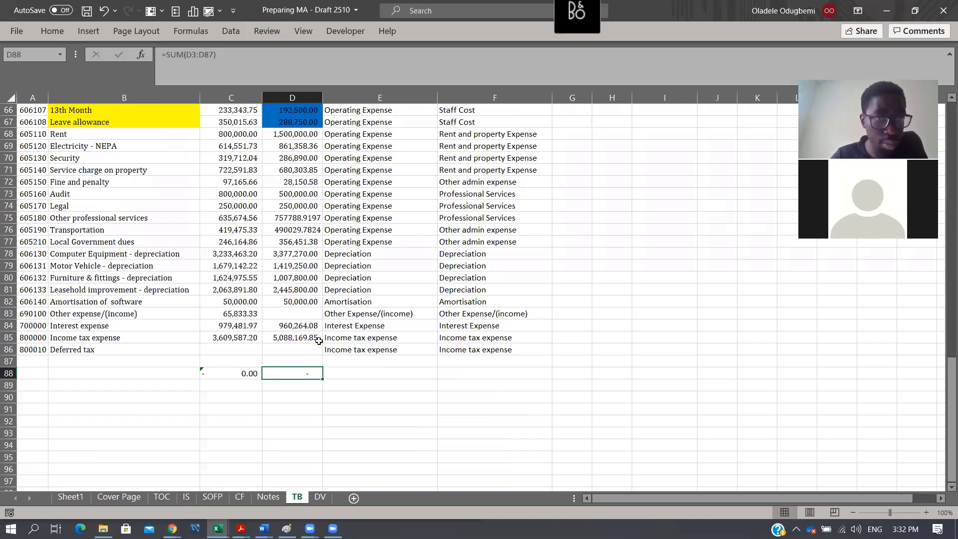
- Check the sum of the Dec-19 operating expense balances in TB D49:D77
scroll(318, 341, "up", 1)
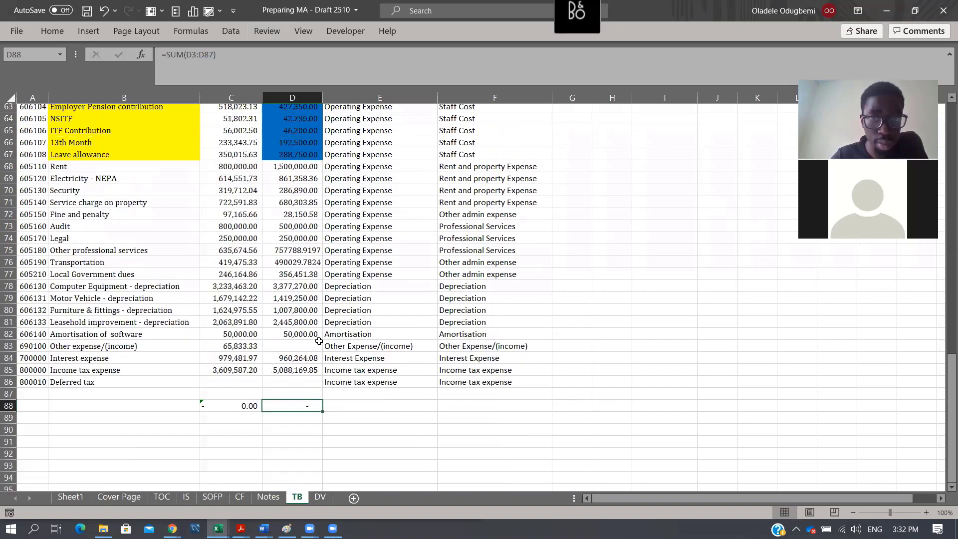
scroll(507, 288, "up", 1)
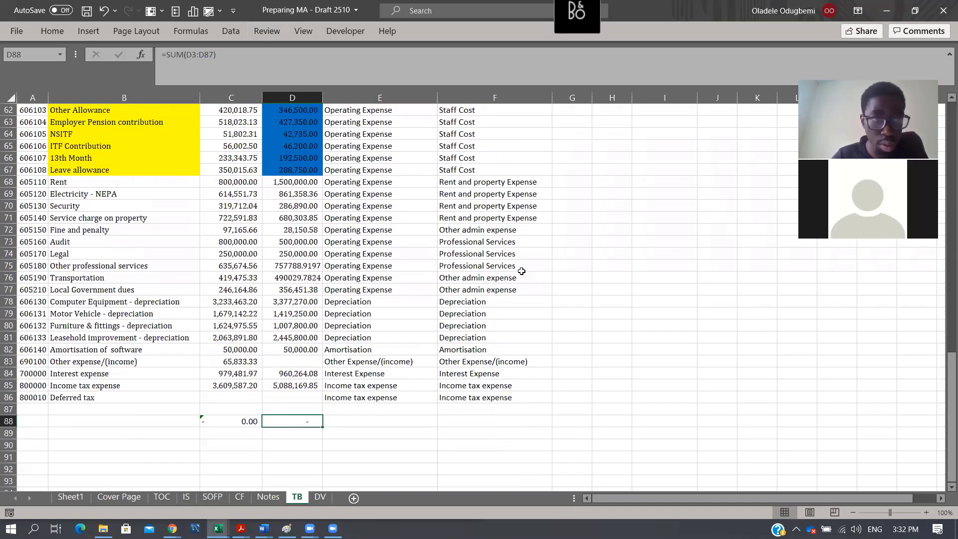
scroll(522, 271, "up", 1)
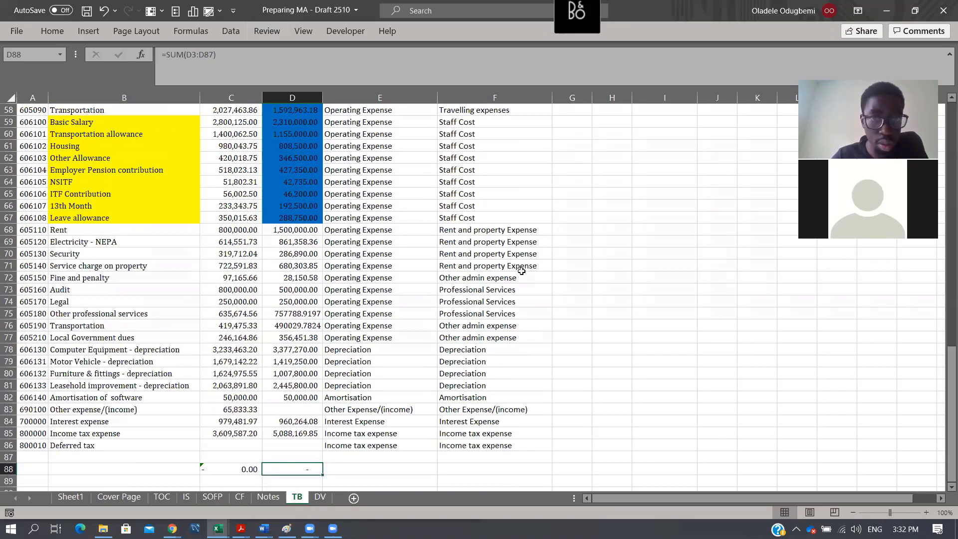
scroll(521, 271, "up", 2)
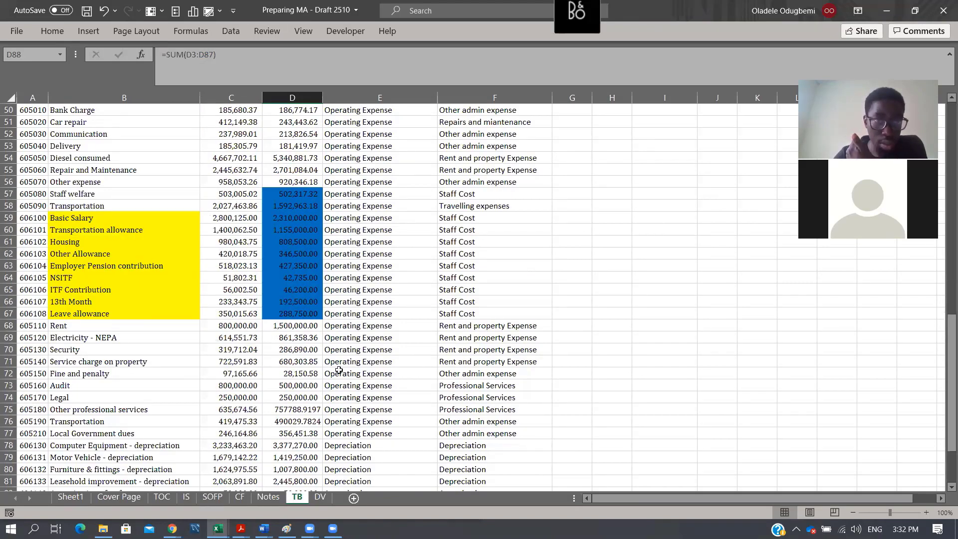
scroll(513, 198, "up", 1)
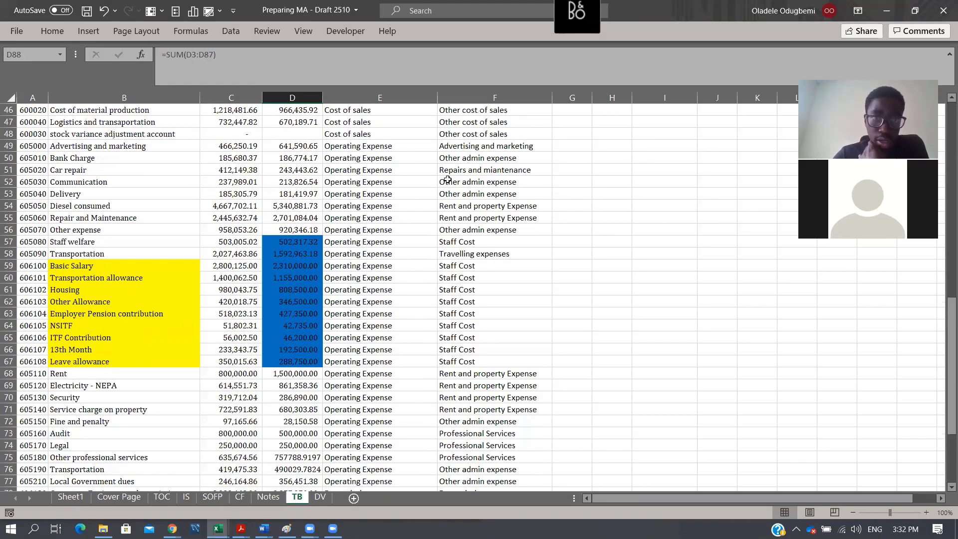
scroll(373, 211, "up", 1)
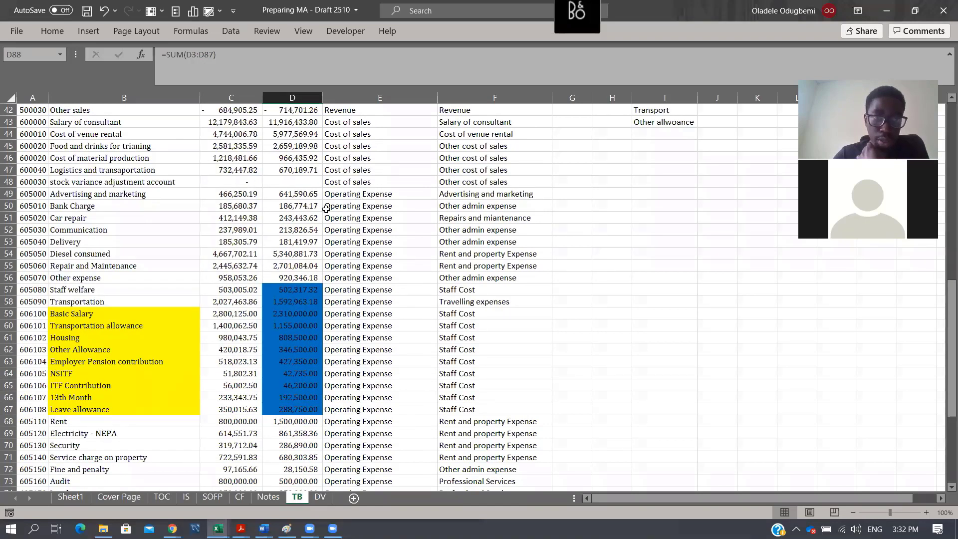
left_click_drag(305, 195, 289, 435)
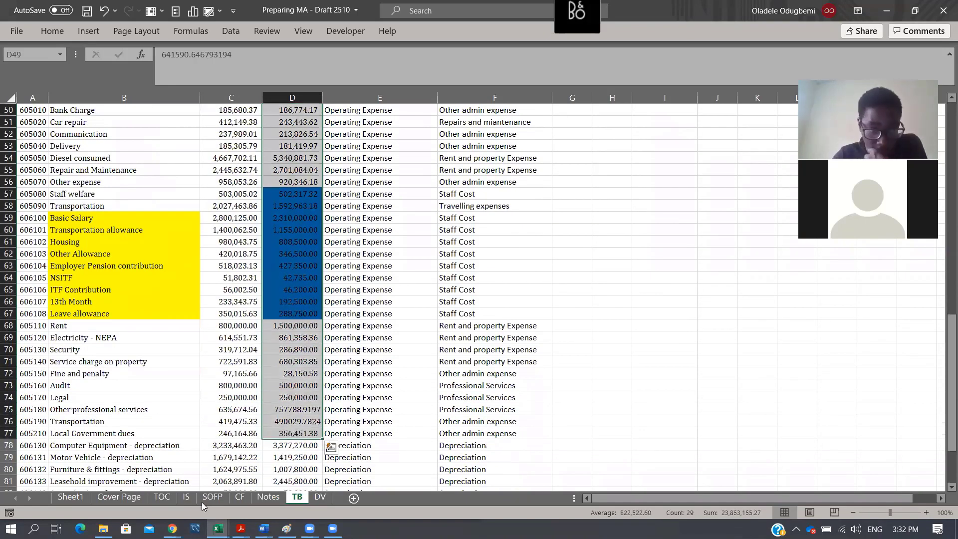
- Trace the comparative Operating Expense in IS G13 to its source total in Notes F26
left_click(185, 497)
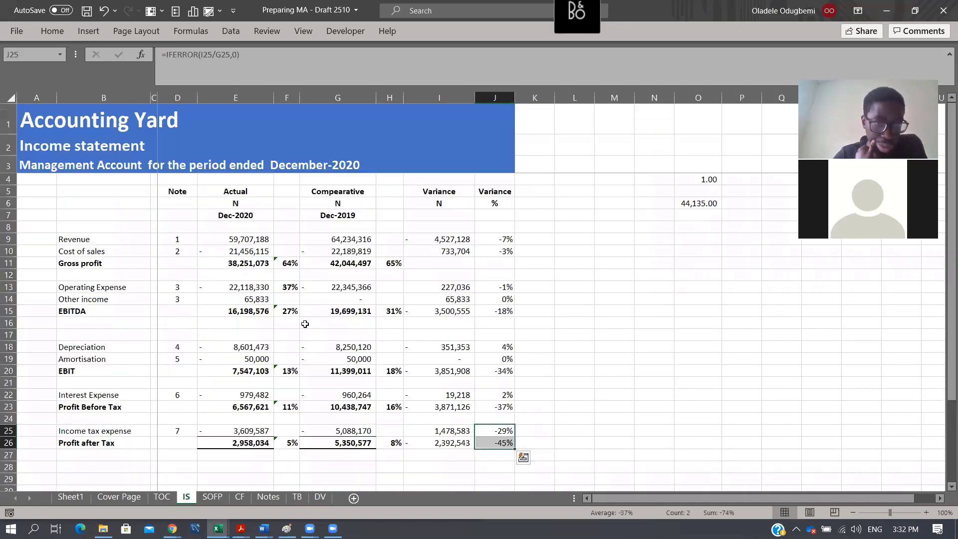
left_click(329, 285)
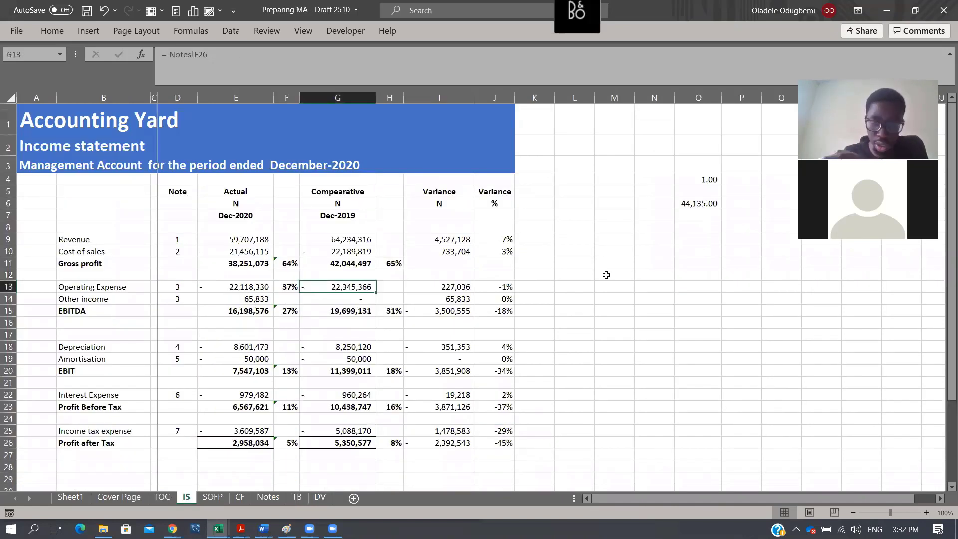
key("ctrl+bracketleft")
scroll(684, 281, "up", 1)
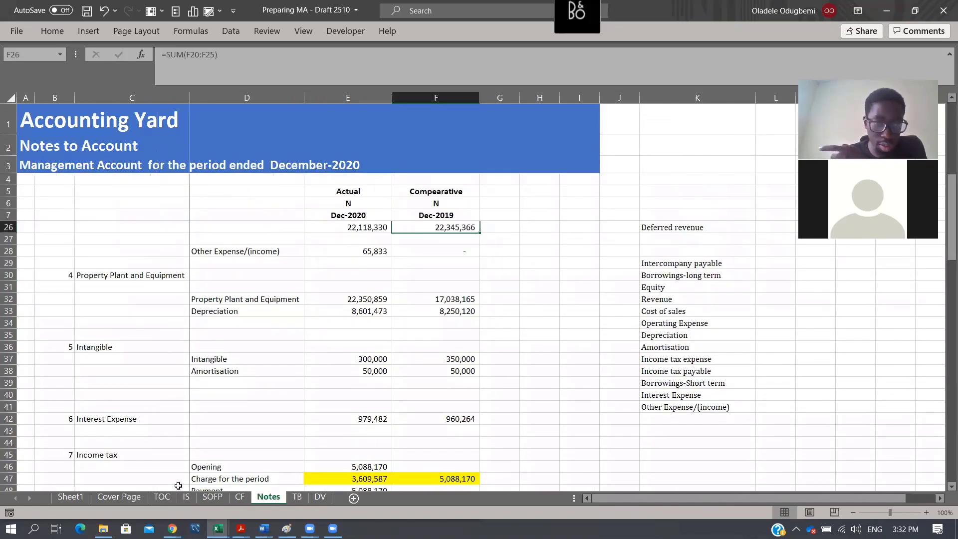
- Copy the operating expense mapping labels in TB F49:F77 to an empty area starting at I53
key("ctrl+Page_Down")
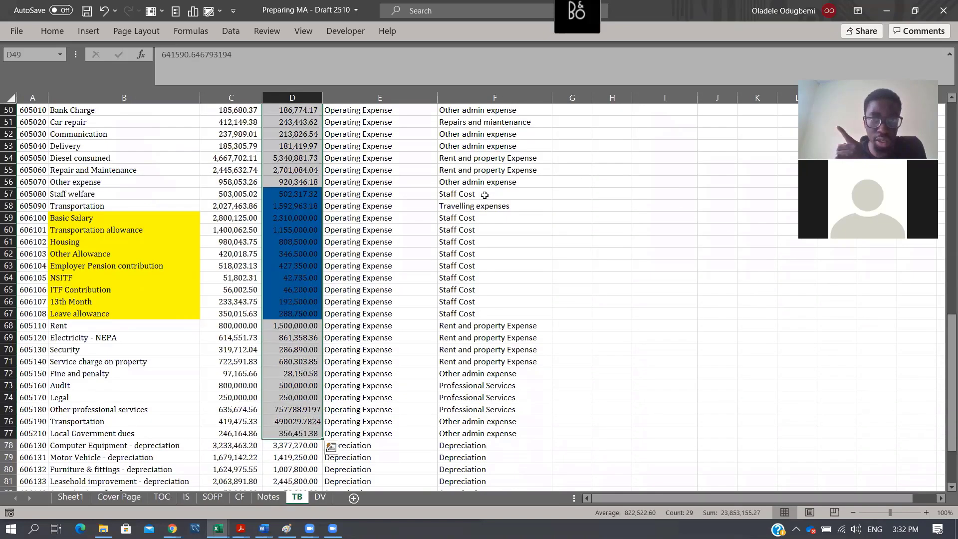
scroll(503, 181, "up", 1)
left_click_drag(490, 146, 487, 430)
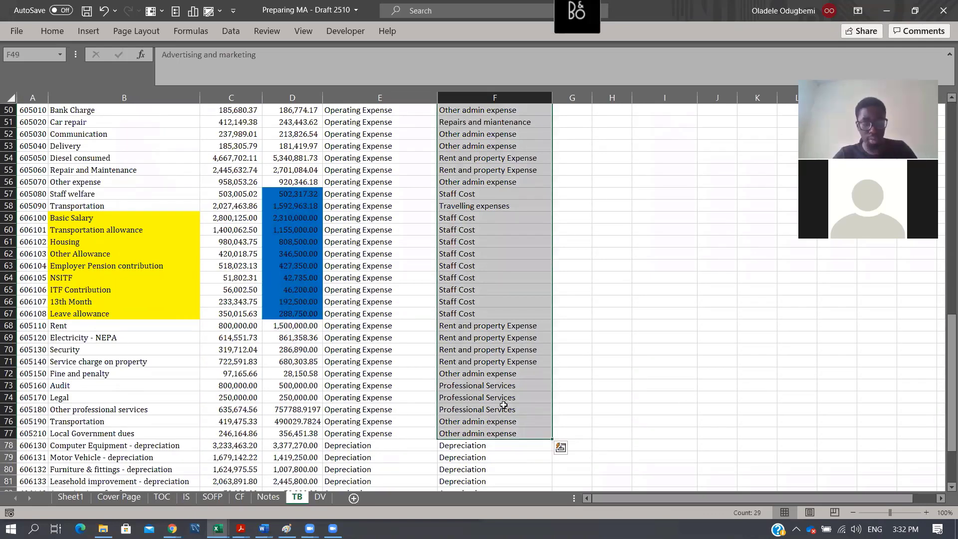
key("ctrl+c")
left_click(654, 145)
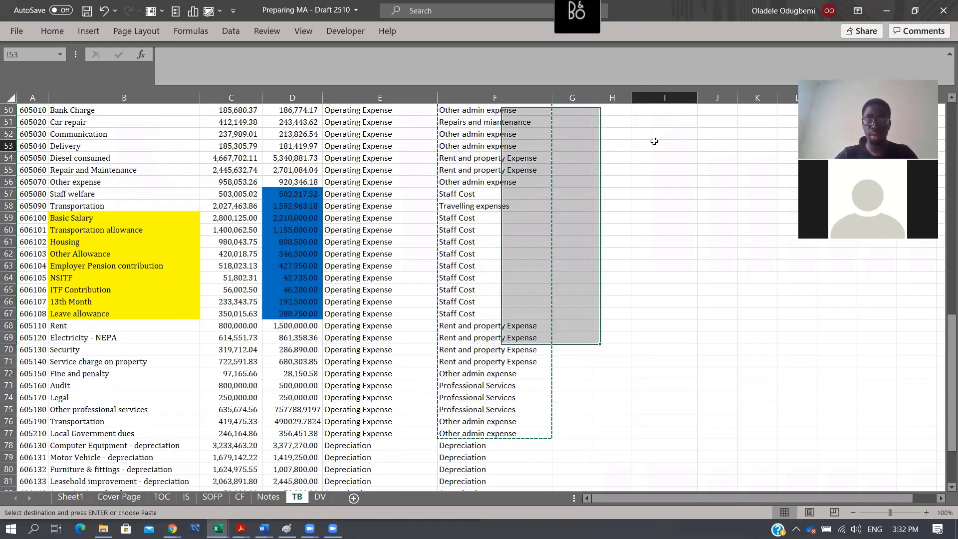
key("ctrl+v")
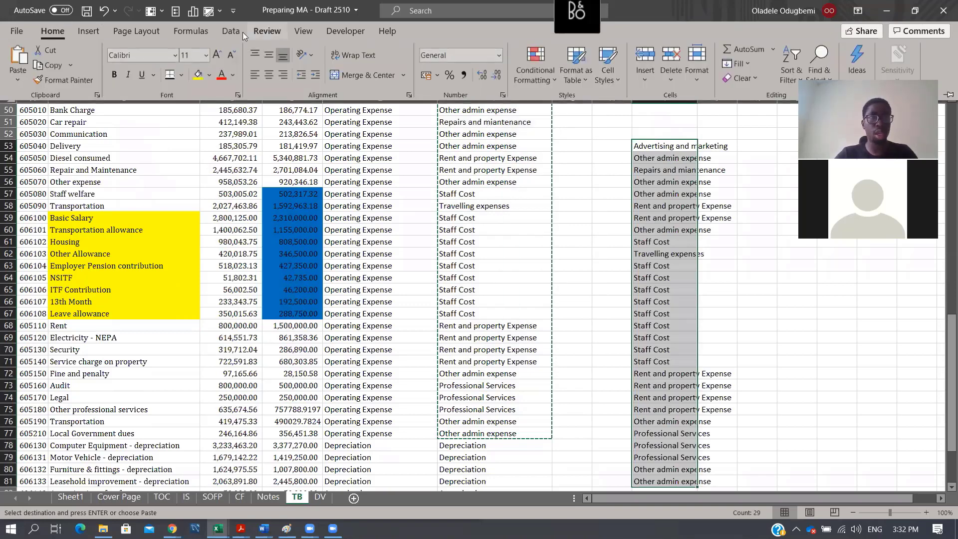
- Remove the duplicate values from the copied expense labels in TB I53:I81
left_click(242, 32)
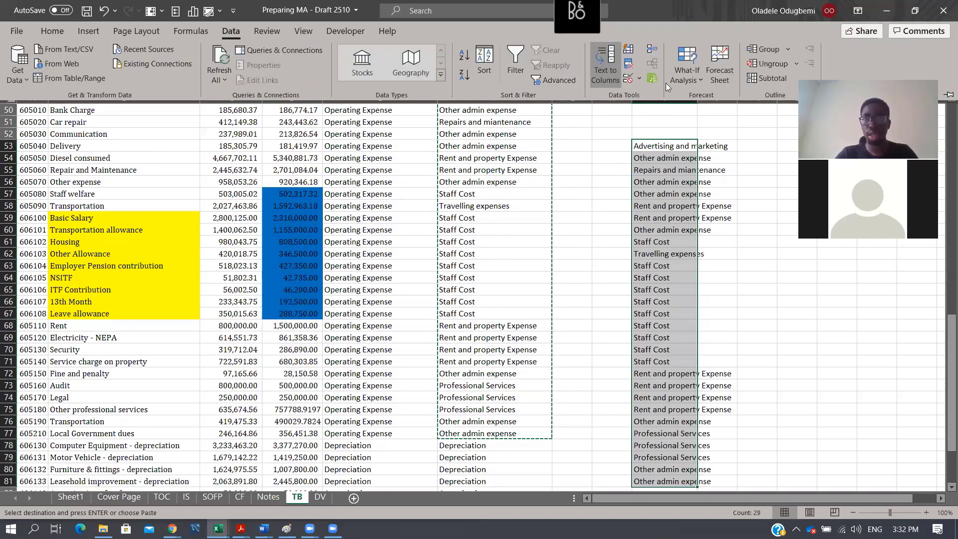
left_click(640, 79)
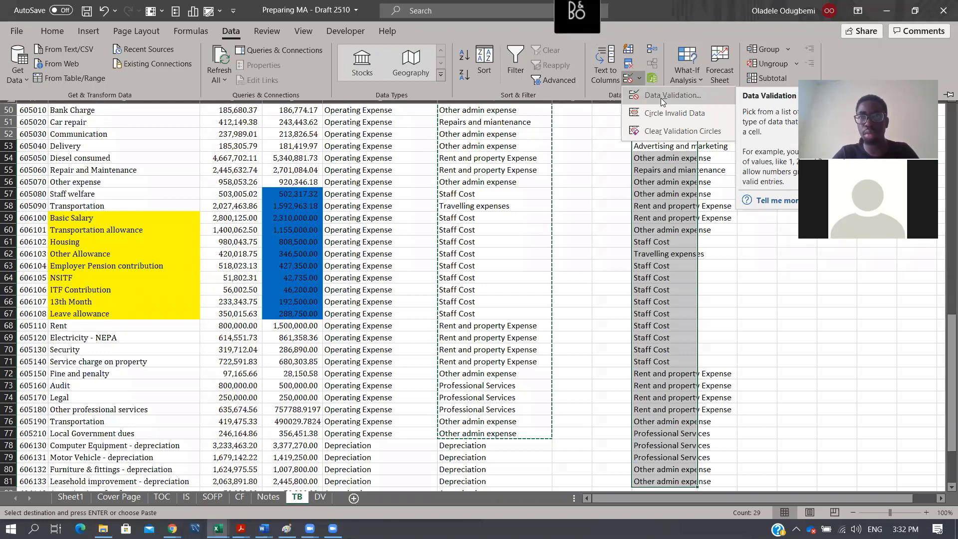
left_click(630, 65)
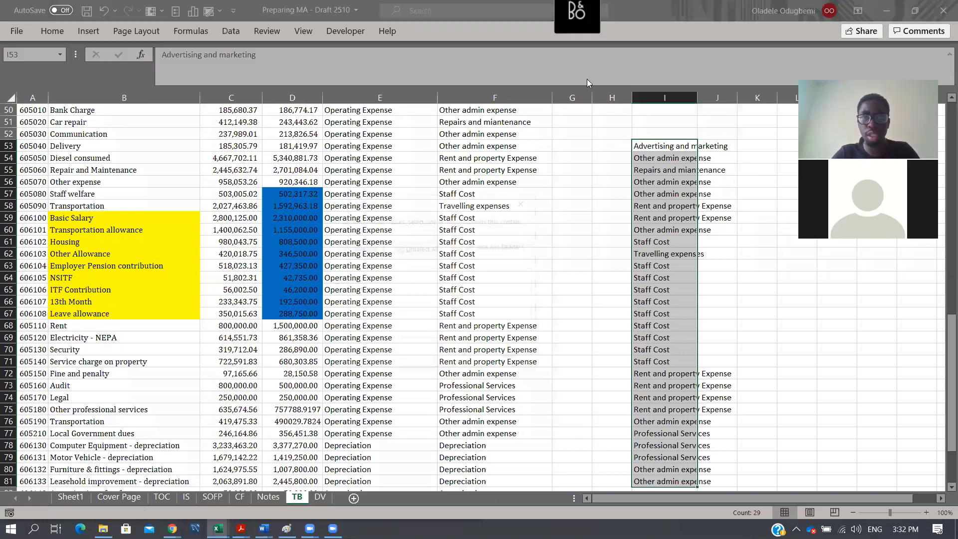
left_click(465, 358)
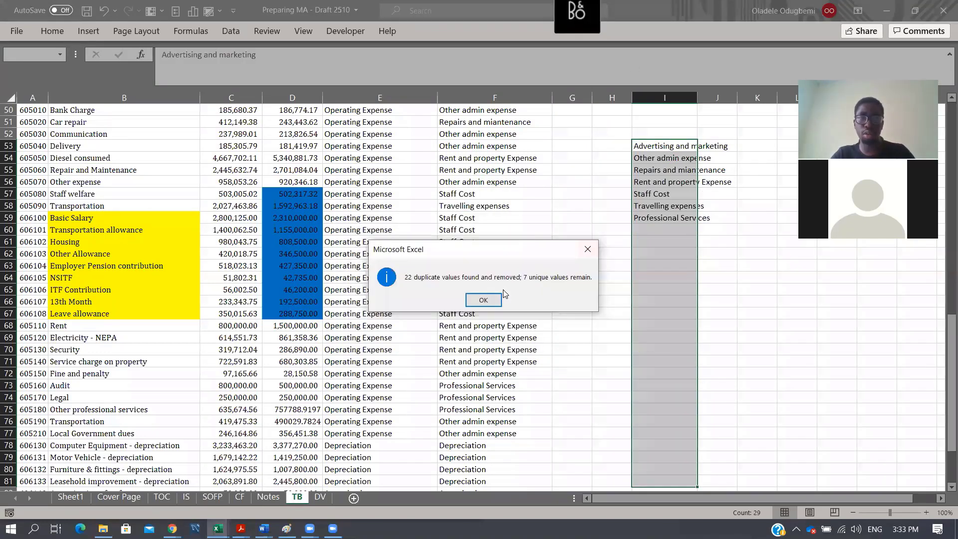
key("Return")
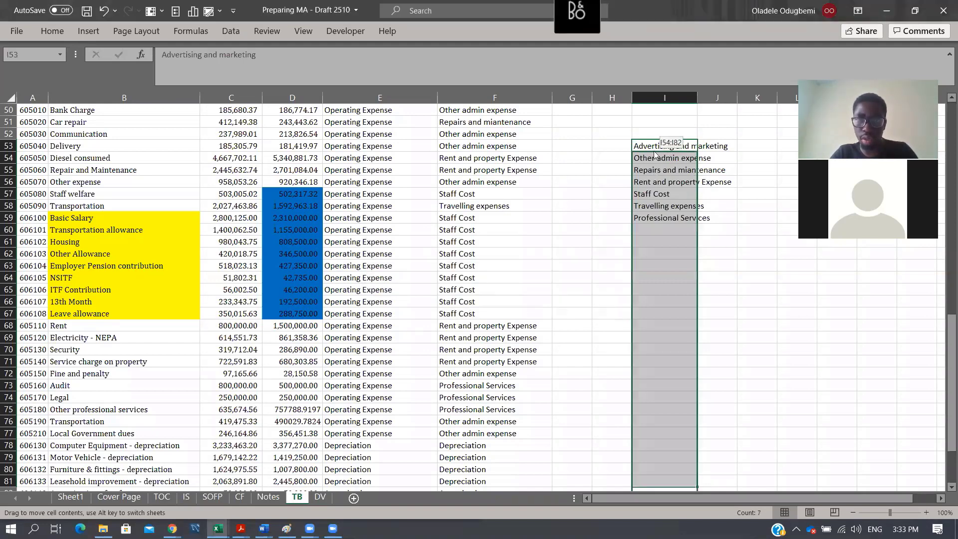
- Copy the unique expense labels in TB I53:I59 to Notes starting at H20, beside the Operating Expense note
left_click_drag(653, 147, 652, 218)
key("ctrl+c")
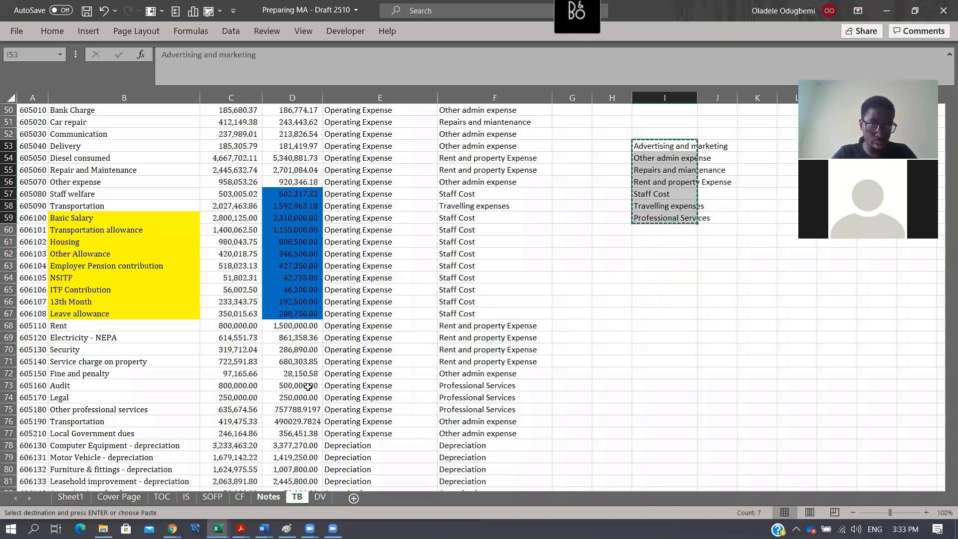
key("ctrl+Page_Up")
scroll(372, 374, "up", 6)
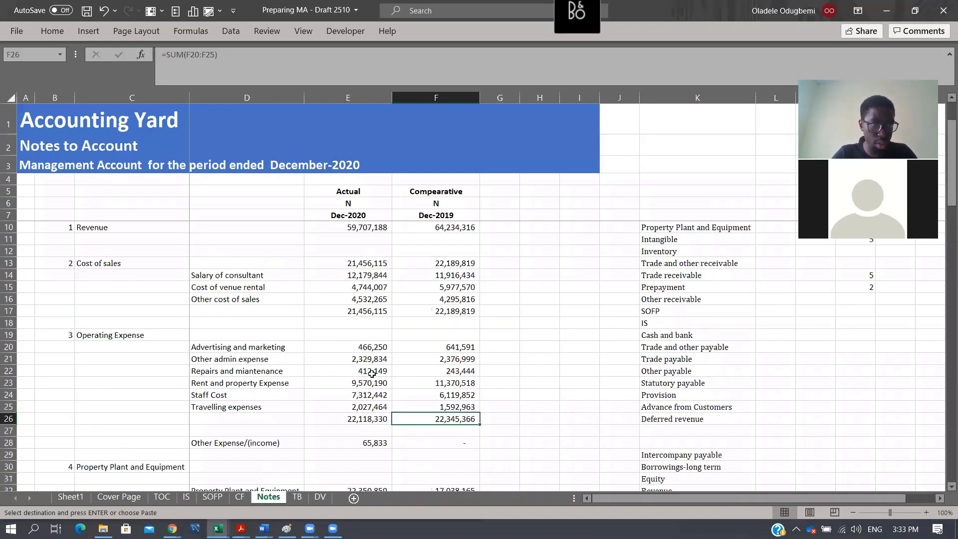
left_click(557, 371)
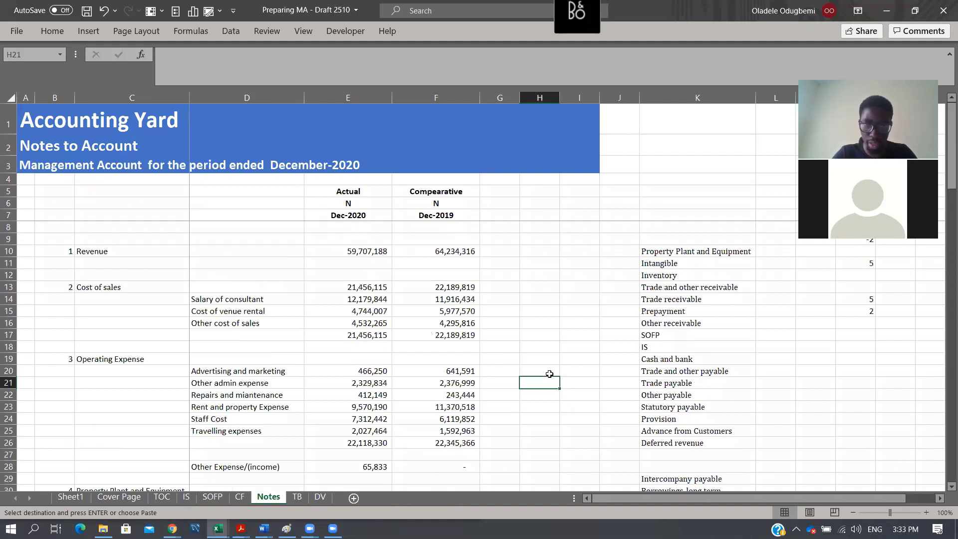
key("ctrl+v")
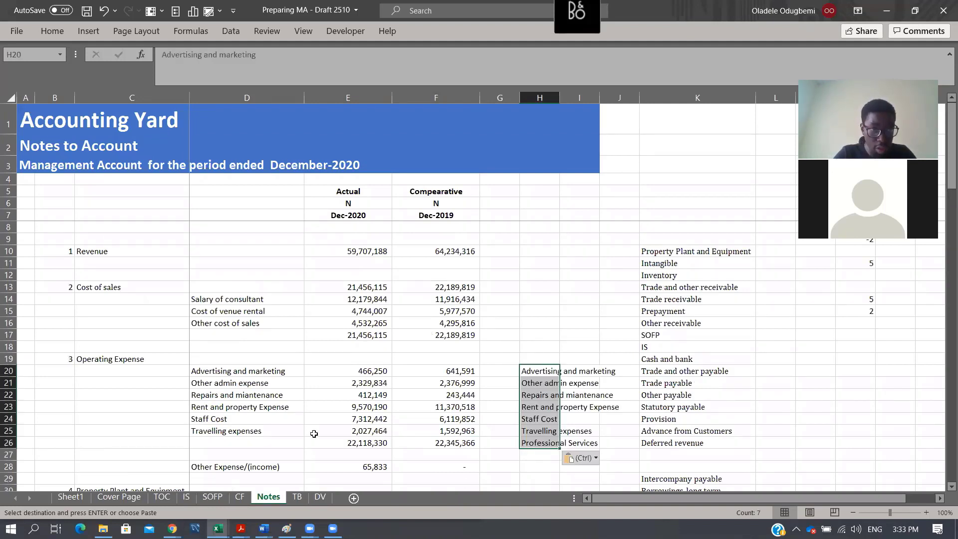
- Insert a row above Rent and property Expense in the Notes and copy the Professional Services label into D23
left_click_drag(225, 372, 258, 427)
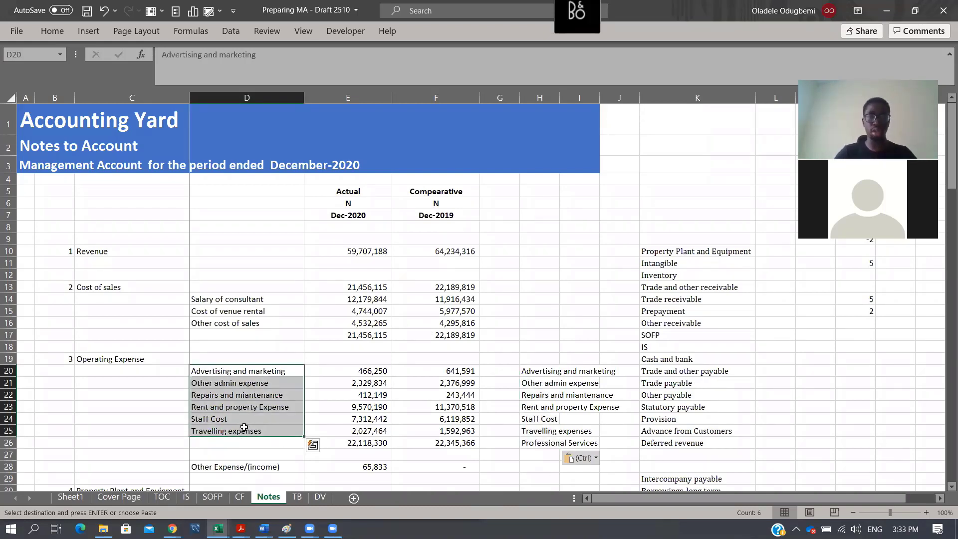
left_click(9, 407)
key("ctrl+shift+plus")
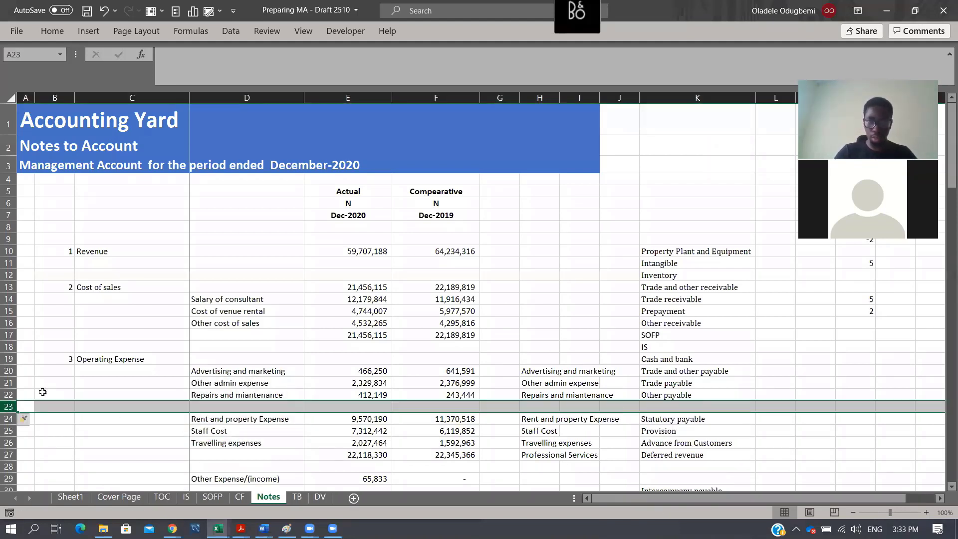
left_click(565, 456)
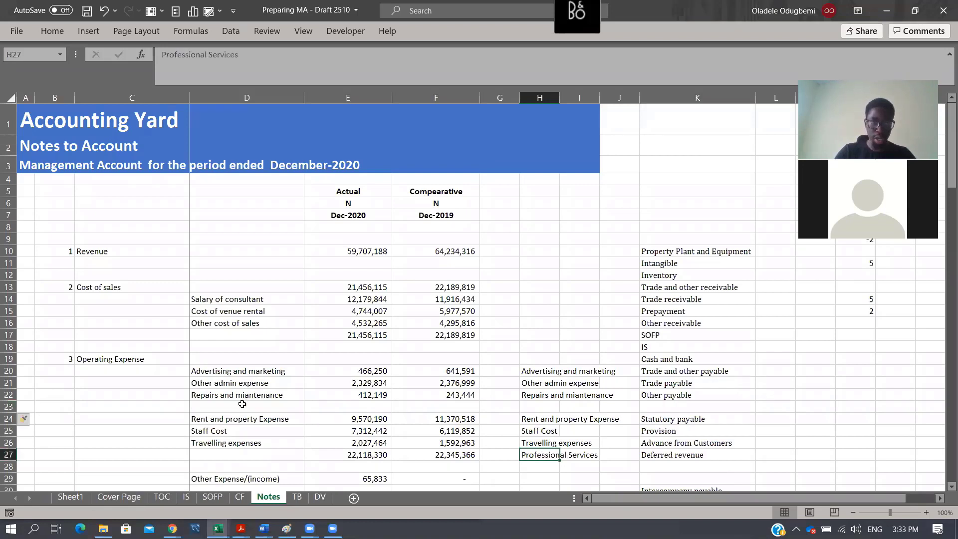
key("ctrl+c")
left_click(242, 404)
key("ctrl+v")
- Fill the Repairs and maintenance formulas in Notes E22:F22 down to the Professional Services row 23
key("Right")
key("Right")
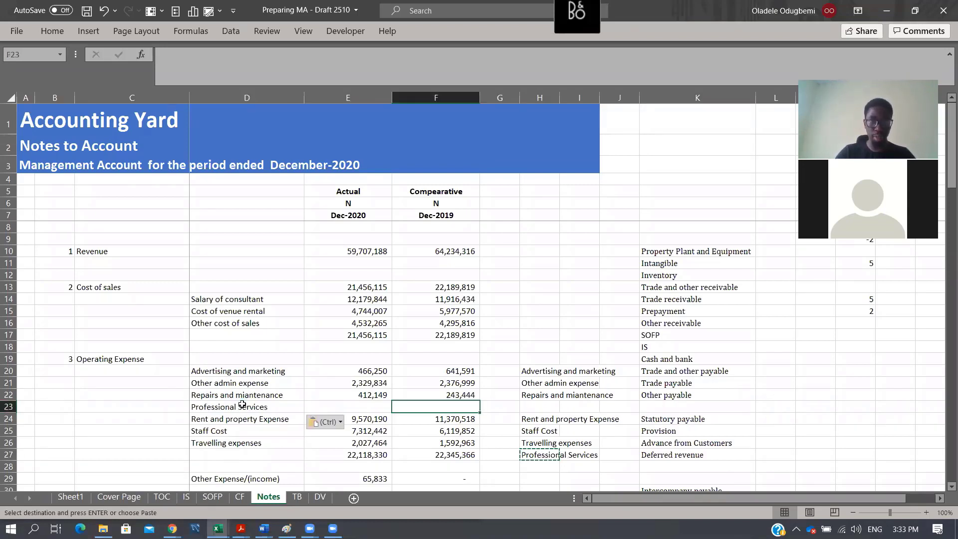
key("Up")
key("Left")
key("shift+Down")
key("shift+Right")
key("ctrl+d")
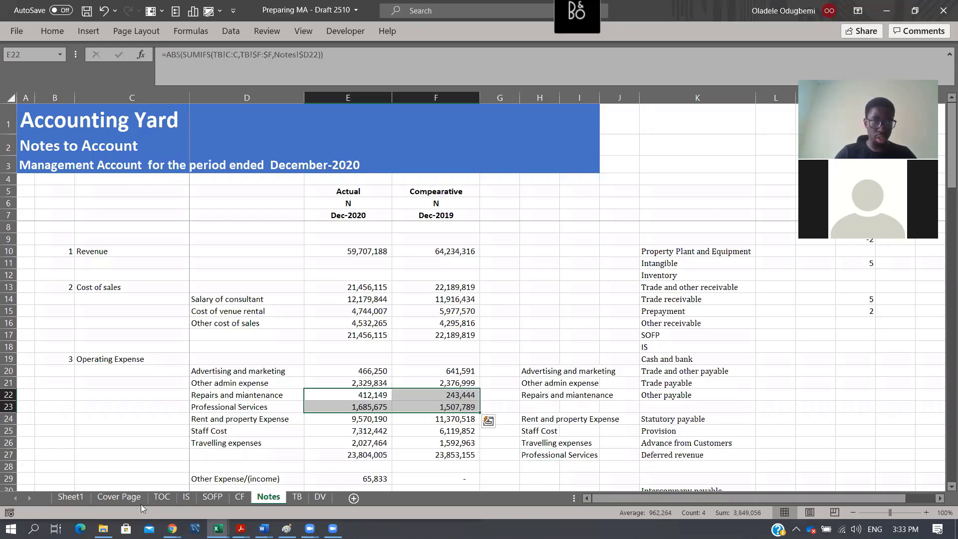
- Copy the net asset versus equity check formula from SOFP F38 to E38 for Dec-2020
key("Down")
key("Right")
key("ctrl+Page_Up")
key("ctrl+Page_Up")
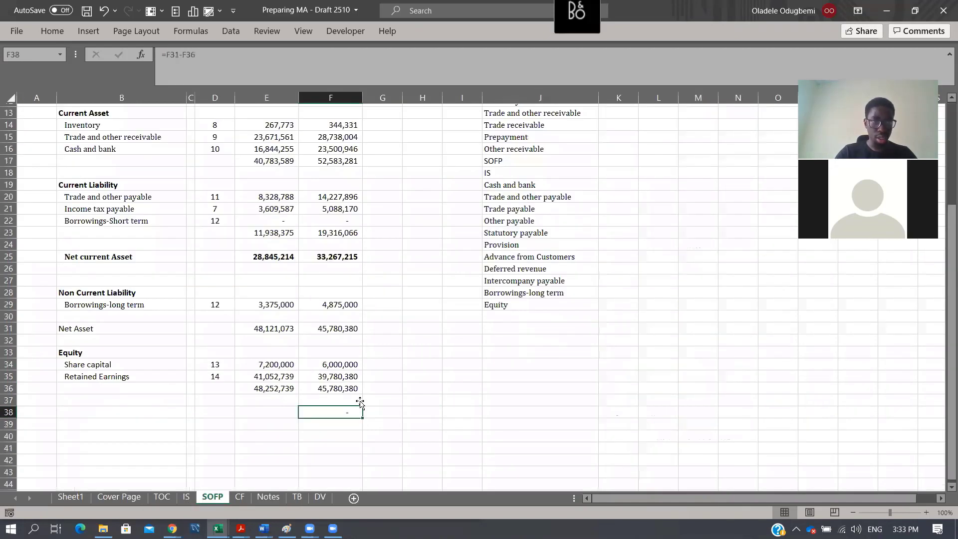
key("ctrl+c")
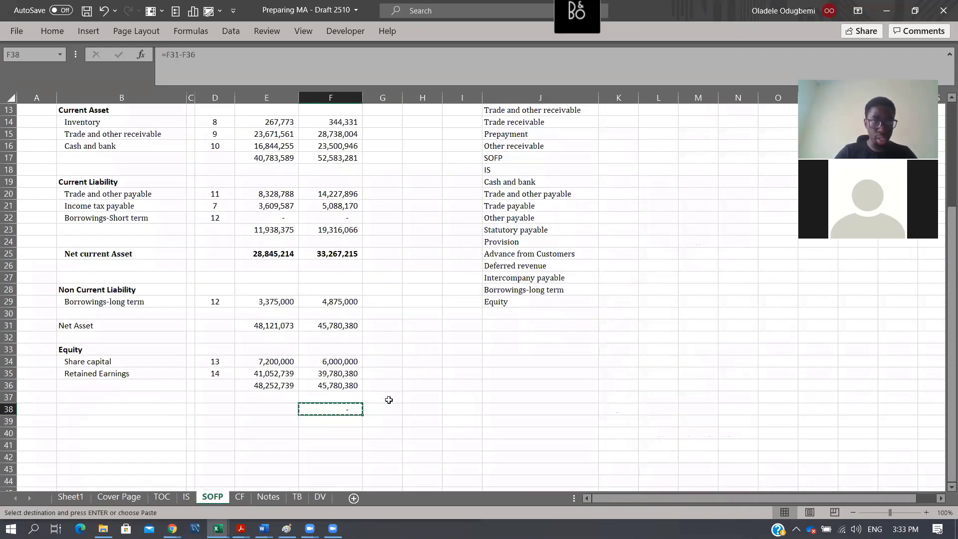
key("Left")
key("Return")
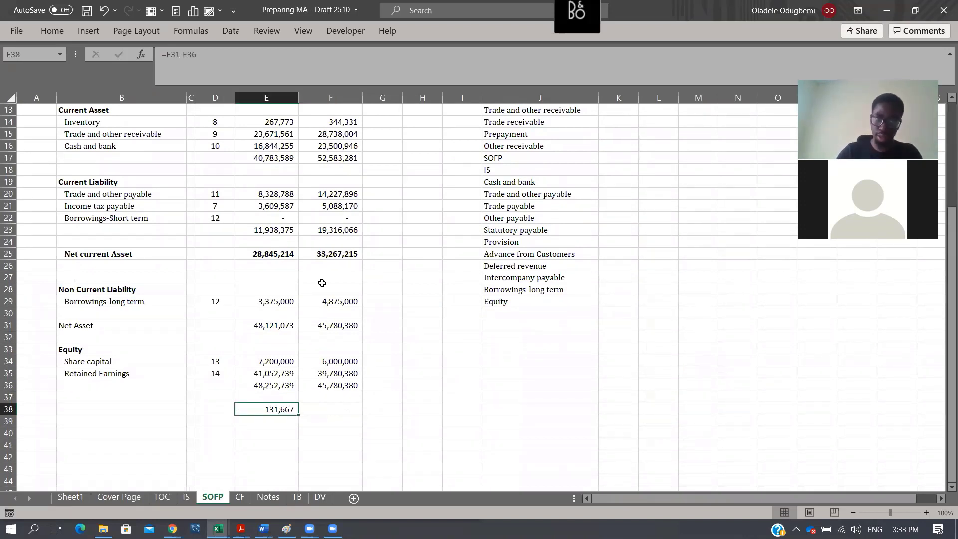
left_click_drag(344, 290, 351, 398)
left_click(291, 411)
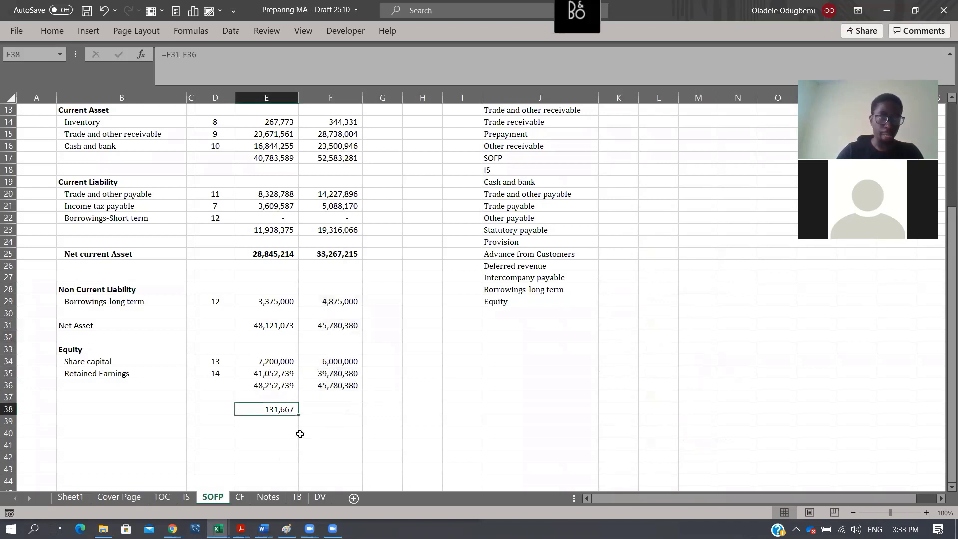
- Compare the Dec-2020 opening Retained Earnings in Notes E98 and its source F101 with the trial balance figure in E104
left_click(296, 499)
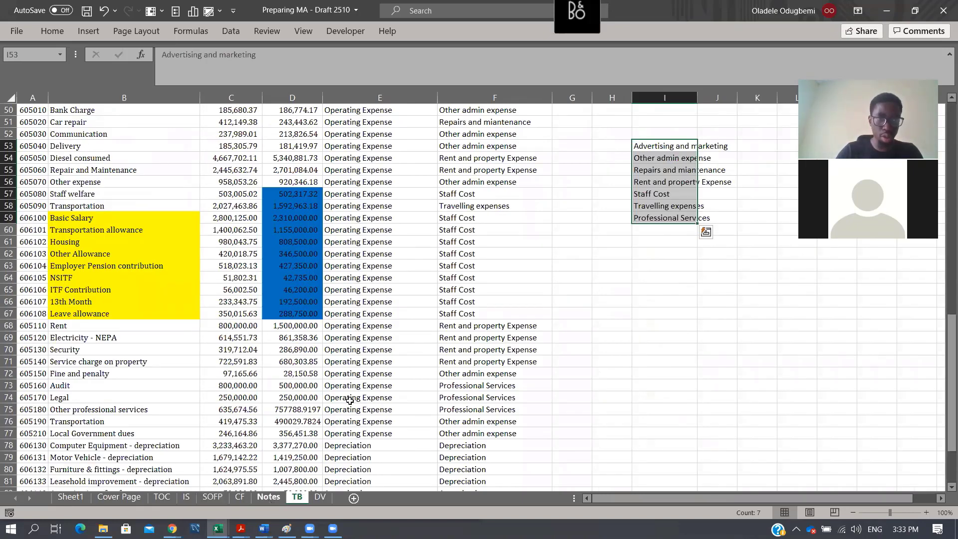
key("ctrl+Page_Up")
scroll(350, 401, "down", 15)
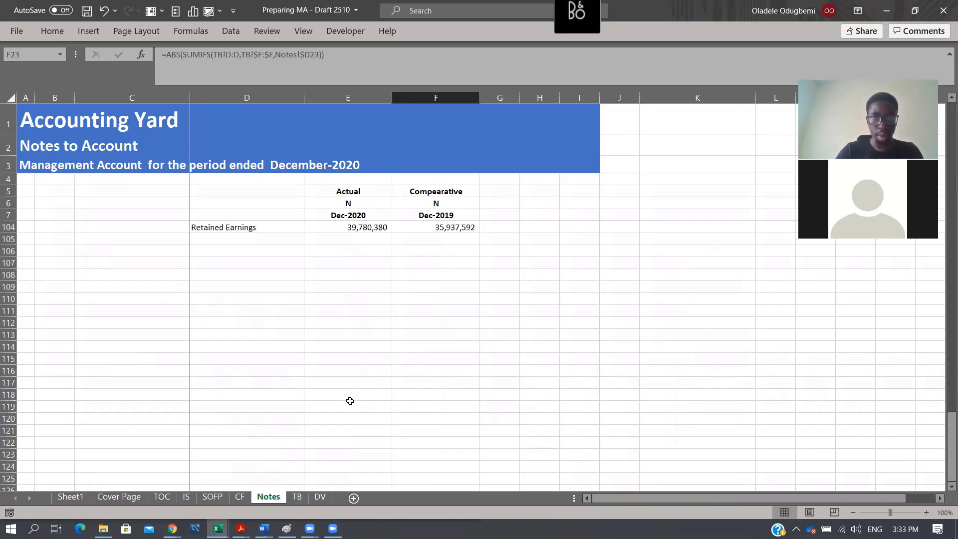
scroll(349, 400, "up", 5)
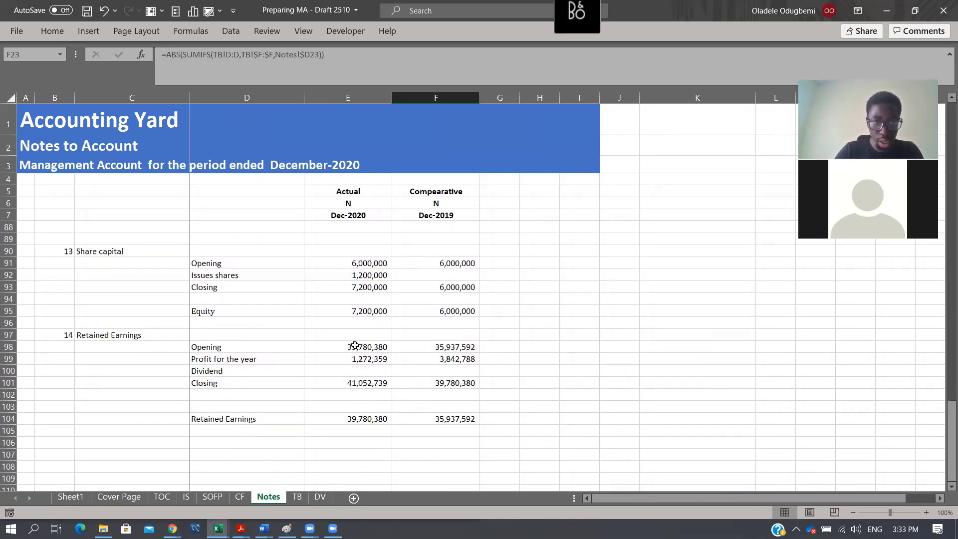
left_click(387, 417)
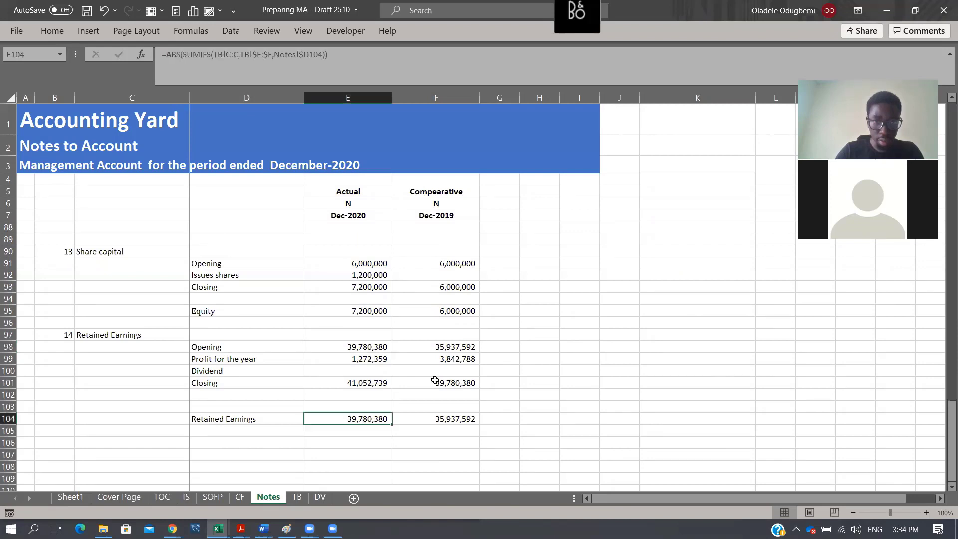
left_click(440, 386)
key("Down")
key("Down")
key("Down")
key("Left")
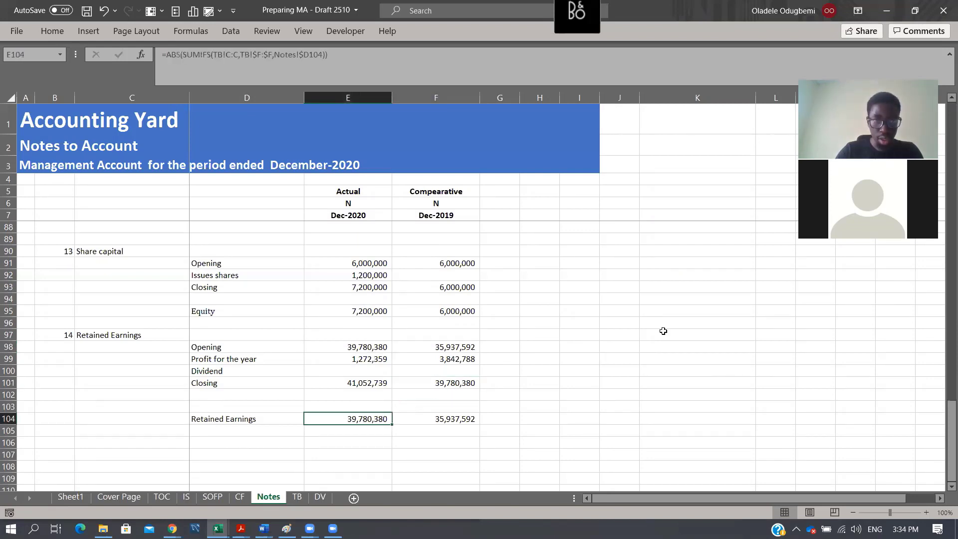
left_click(367, 346)
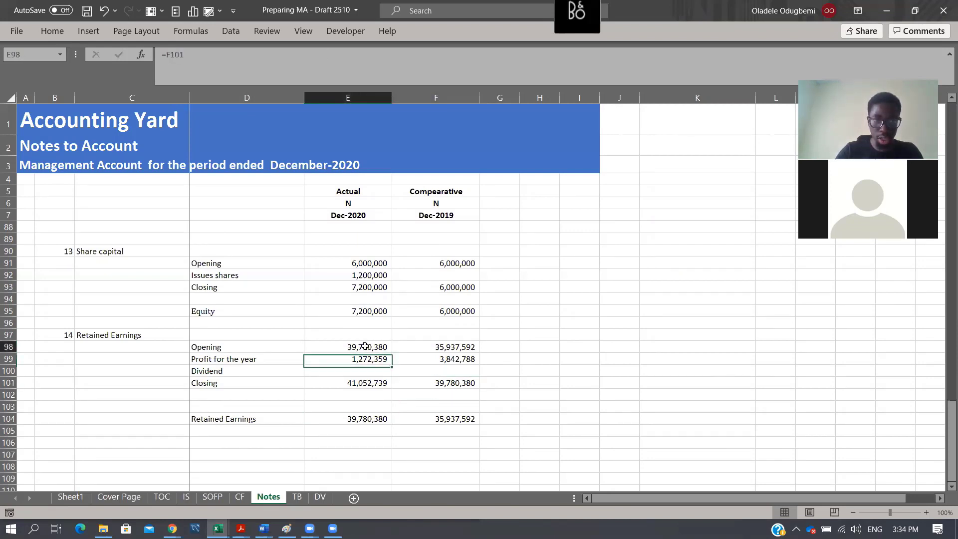
key("ctrl+bracketleft")
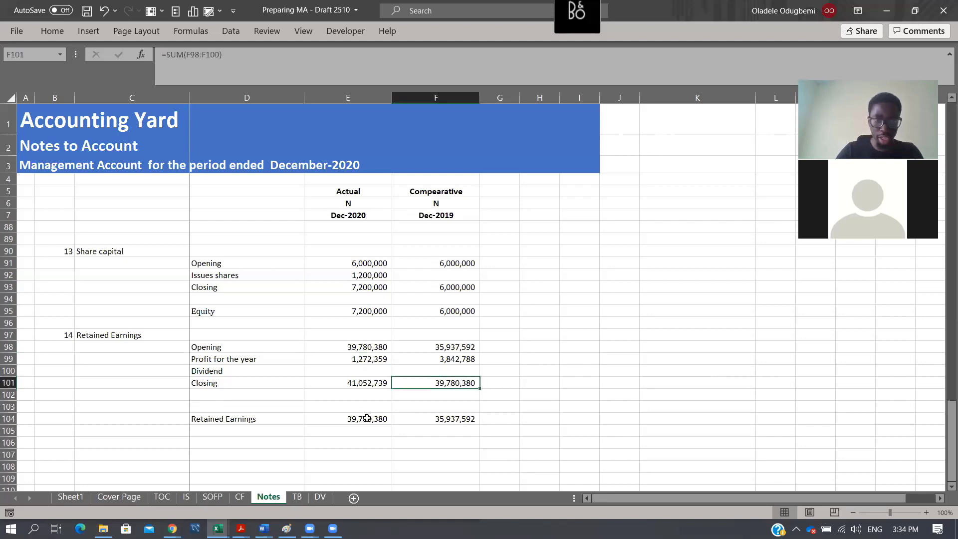
left_click(345, 425)
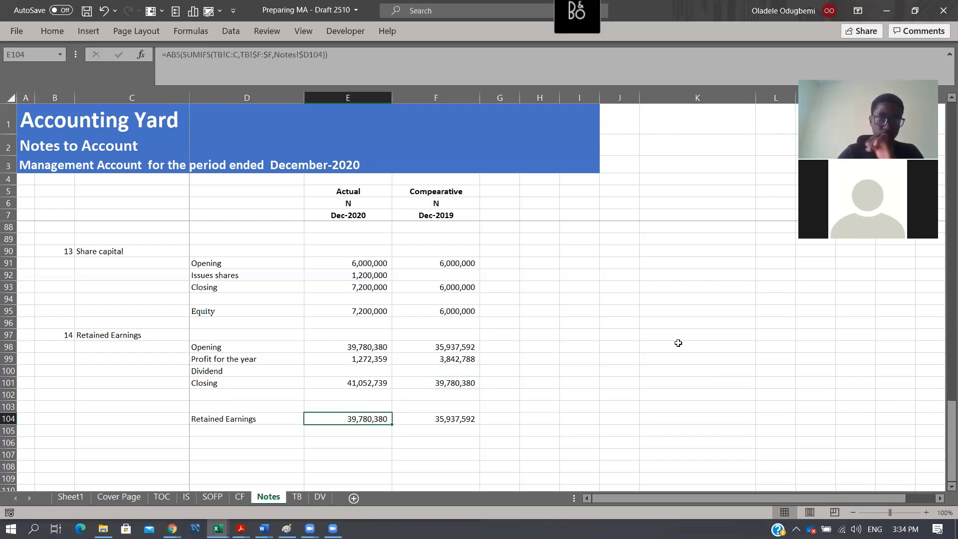
- Examine the Dec-2020 balance and mapping of Other expense/(income) in TB row 83
left_click(300, 501)
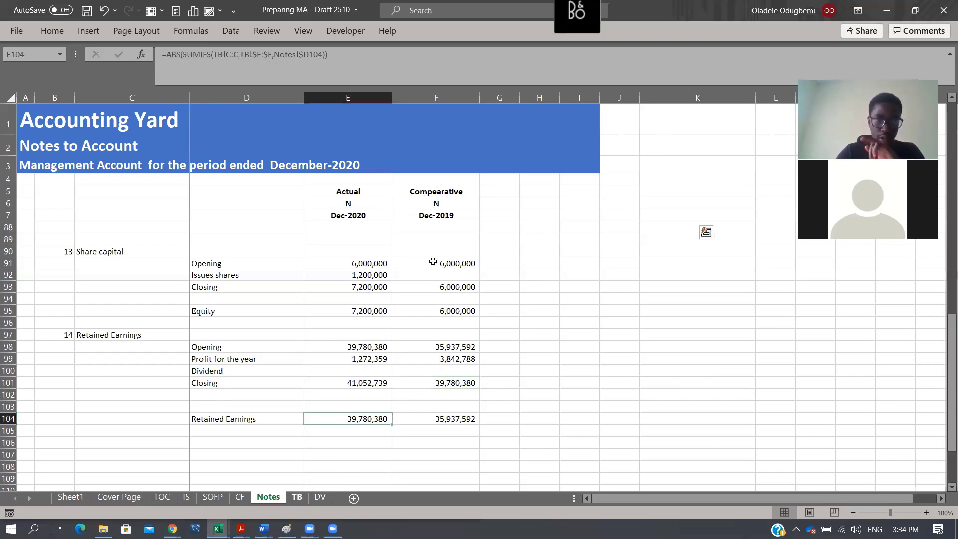
scroll(346, 327, "down", 1)
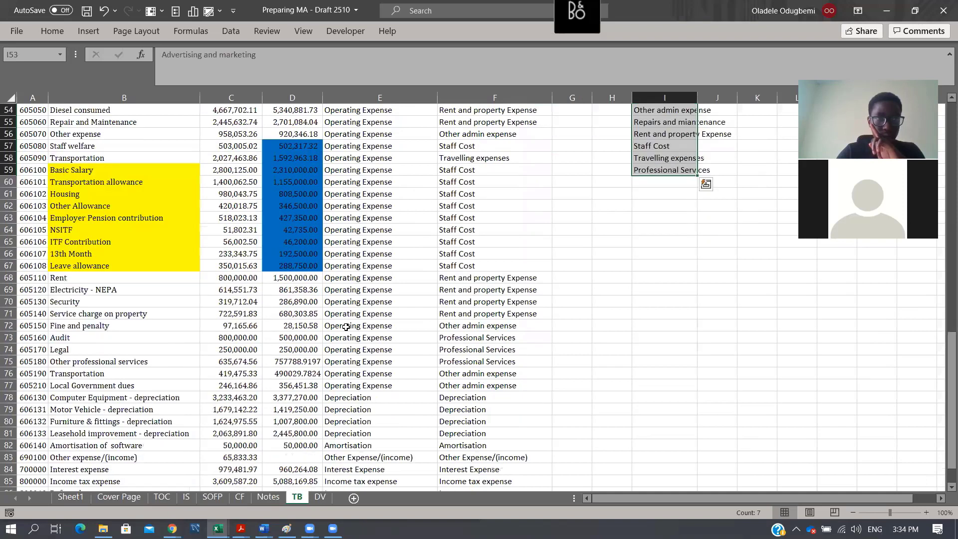
scroll(347, 327, "down", 1)
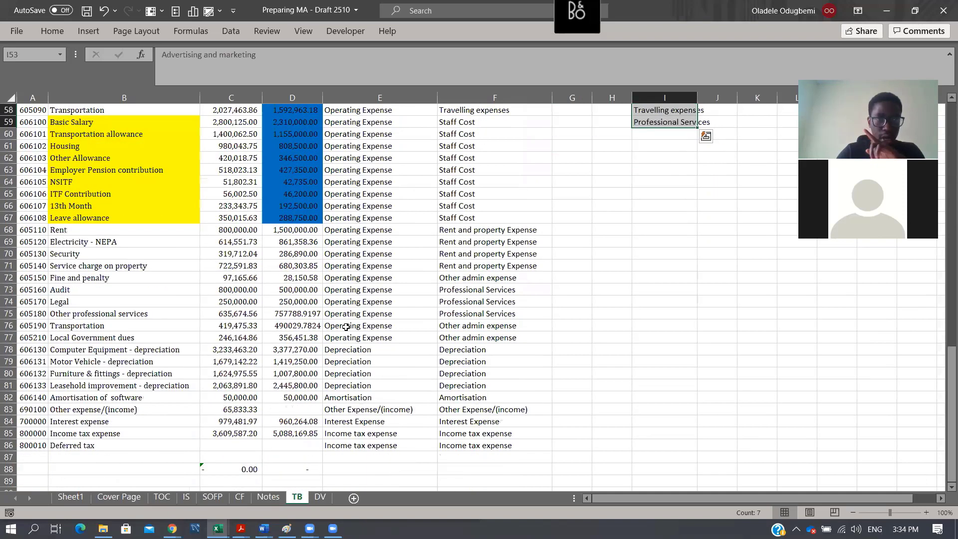
left_click(238, 410)
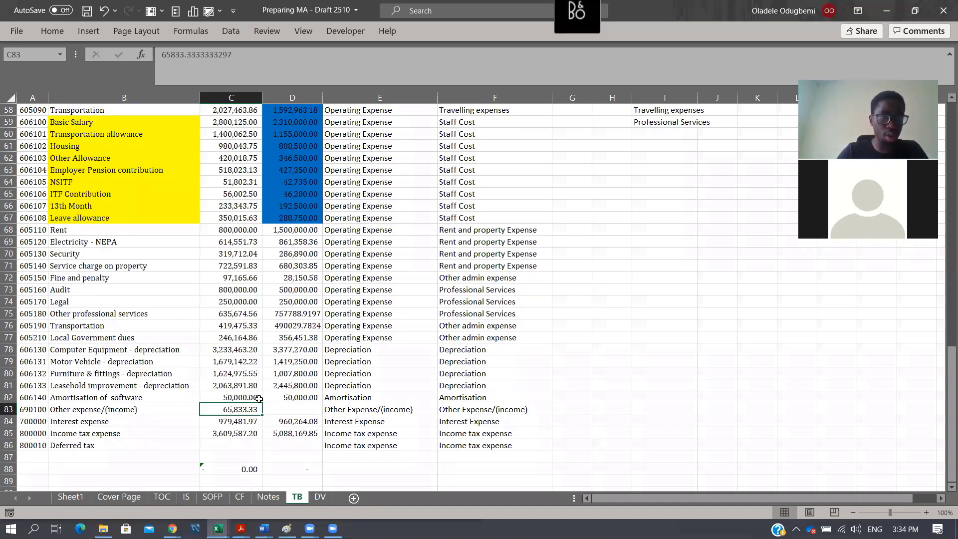
left_click(338, 411)
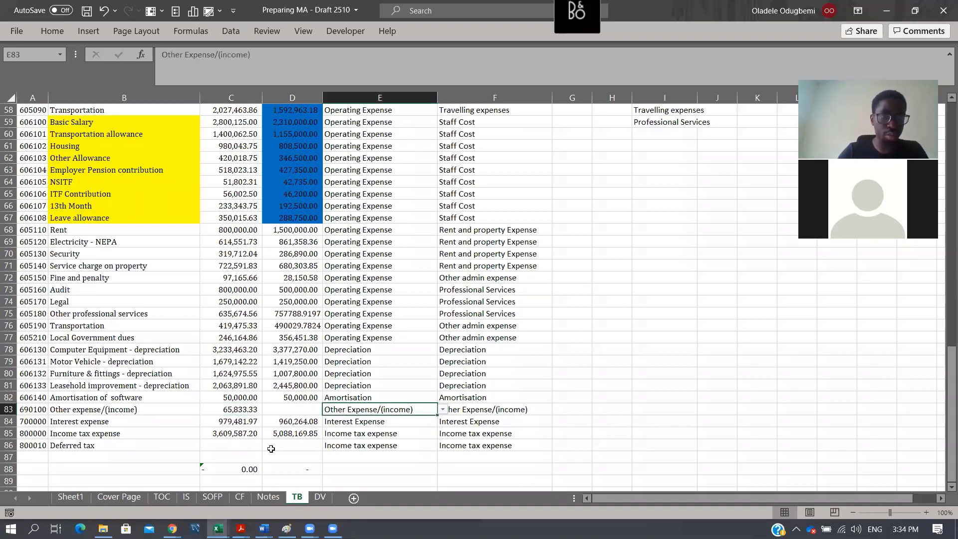
key("Left")
key("Left")
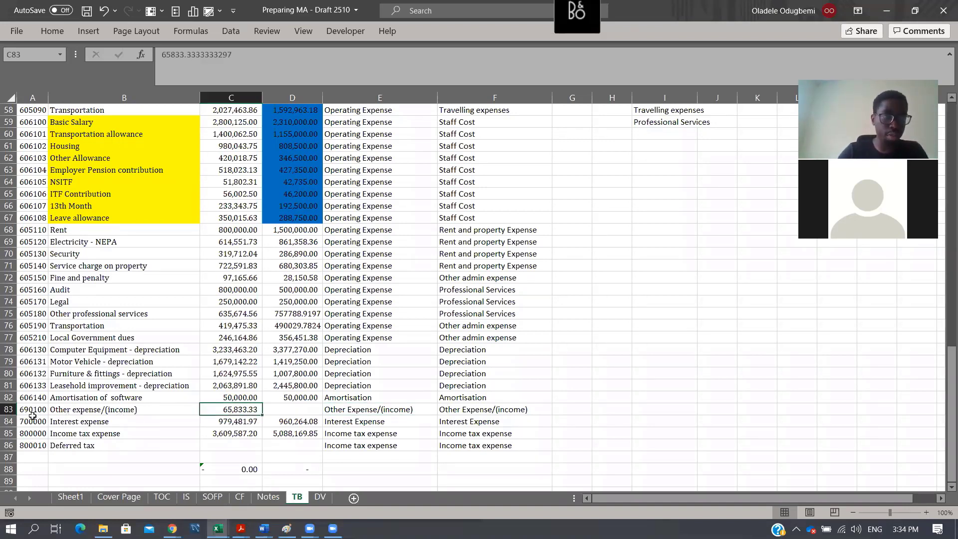
- Highlight the Amortisation of software and Other expense/(income) rows, TB A82:F83, in yellow
left_click_drag(30, 410, 495, 400)
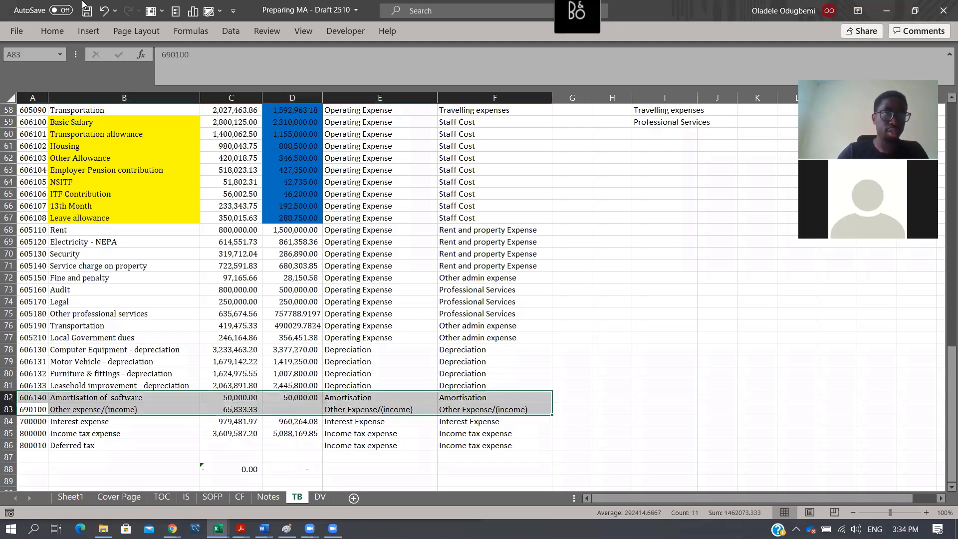
left_click(52, 31)
left_click(198, 74)
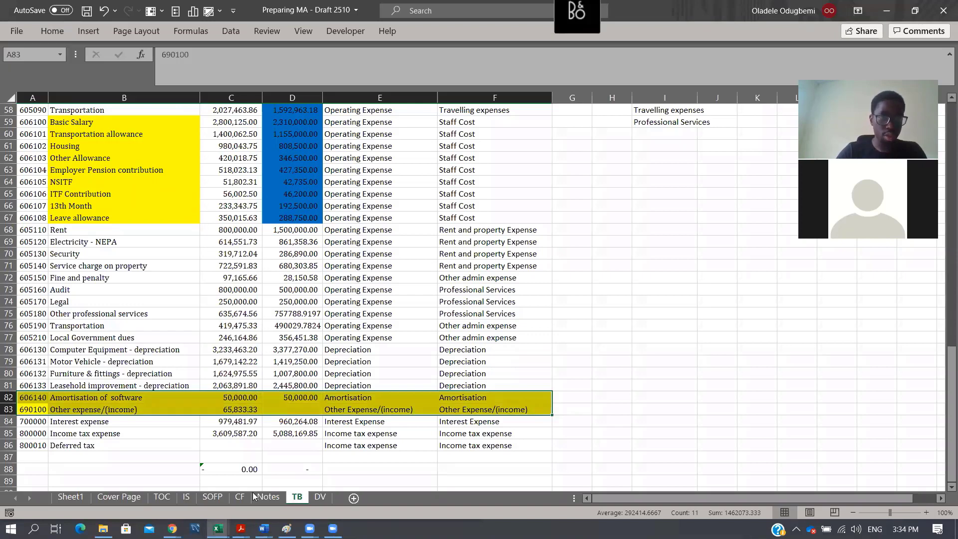
- Rename the Other income line in cell B14 of the IS sheet as Other Expense
left_click(187, 497)
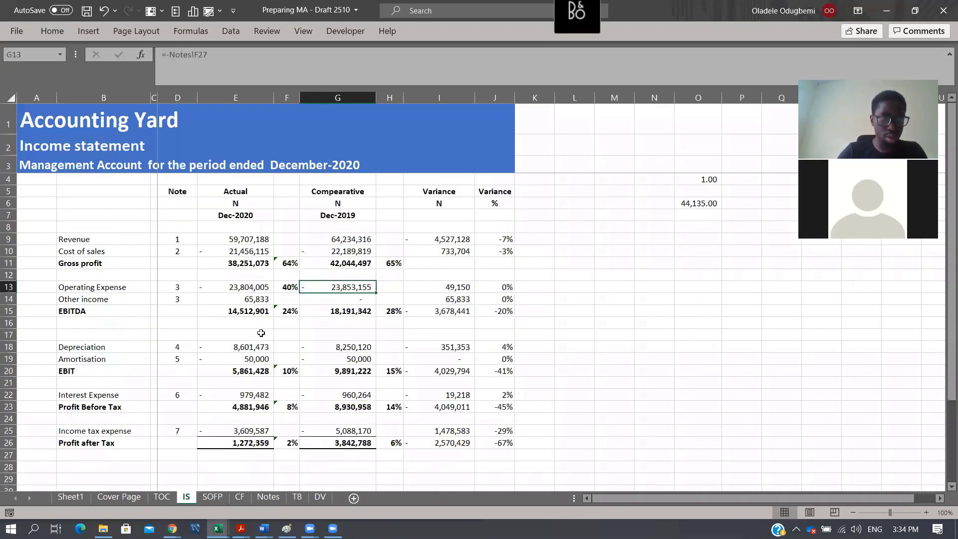
left_click(50, 300)
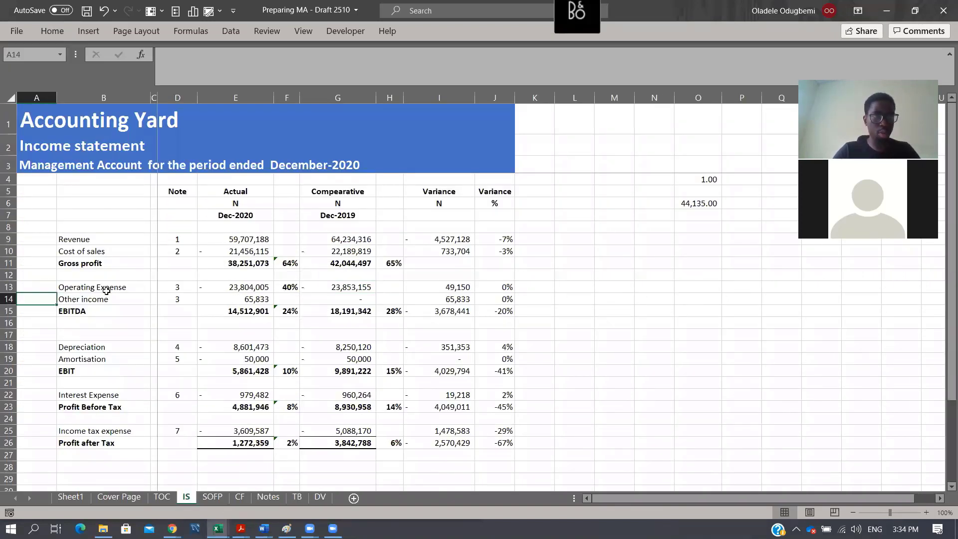
left_click(119, 291)
double_click(116, 303)
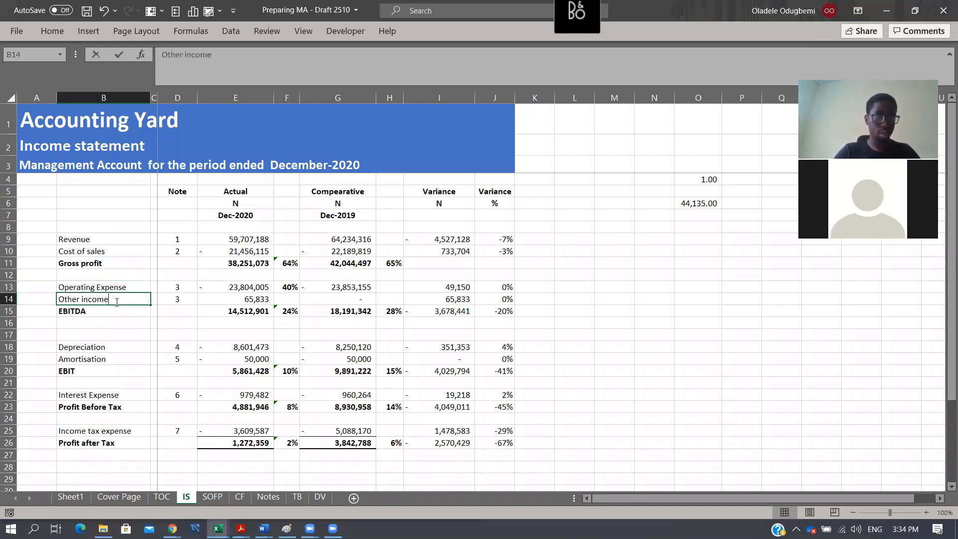
key("BackSpace")
key("BackSpace")
key("BackSpace")
key("BackSpace")
key("BackSpace")
key("BackSpace")
type("Expe")
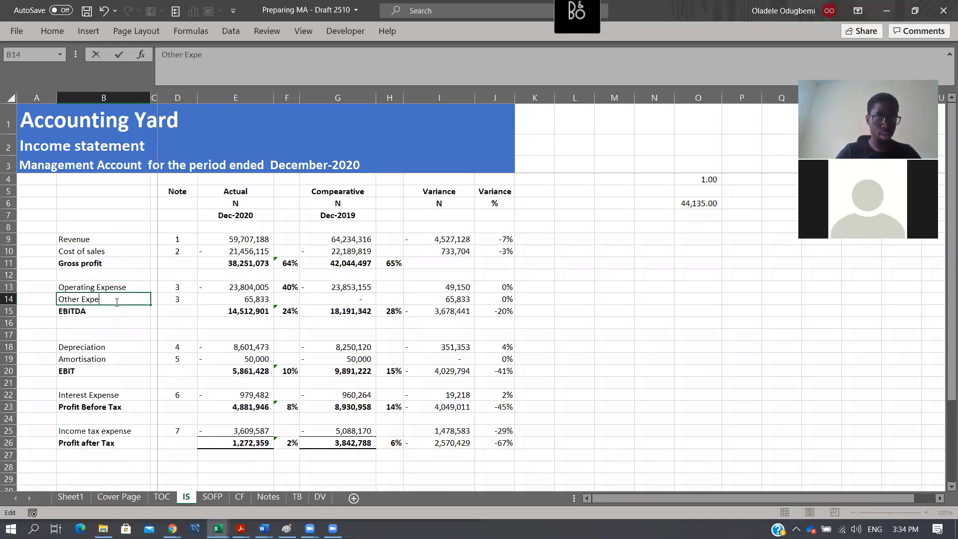
type("nse")
key("ctrl+Return")
- Negate the Dec-2020 Other Expense link in IS cell E14 so its formula reads =-Notes!E29
key("Right")
key("Right")
key("Right")
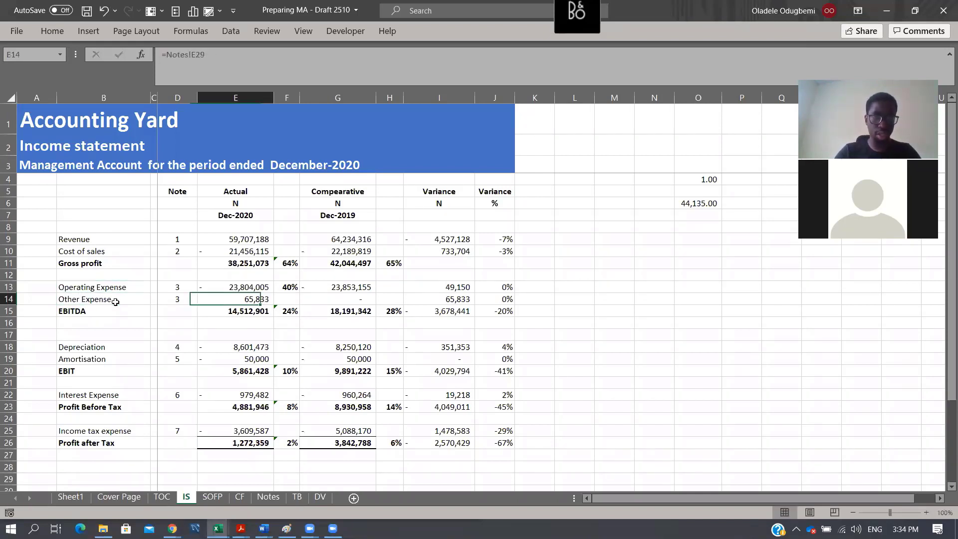
key("F2")
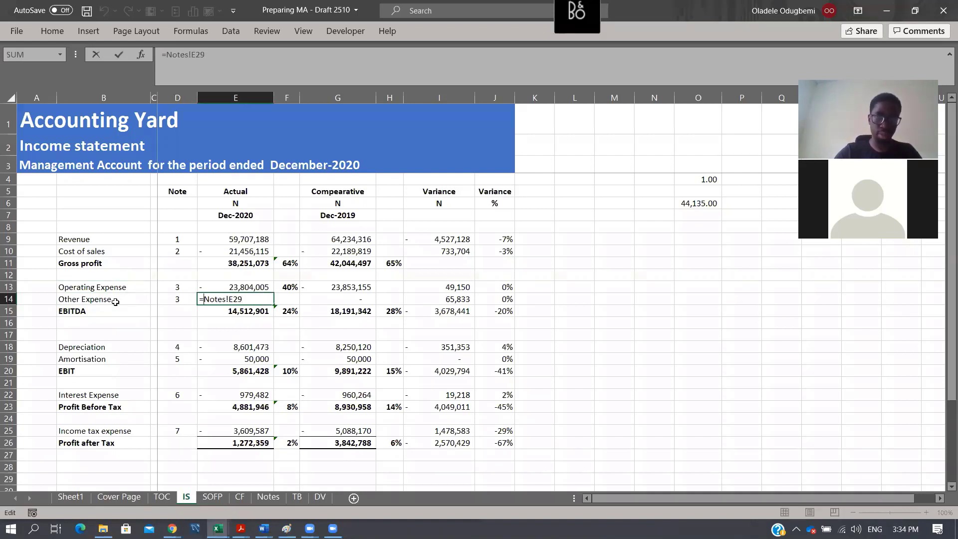
type("-")
key("Return")
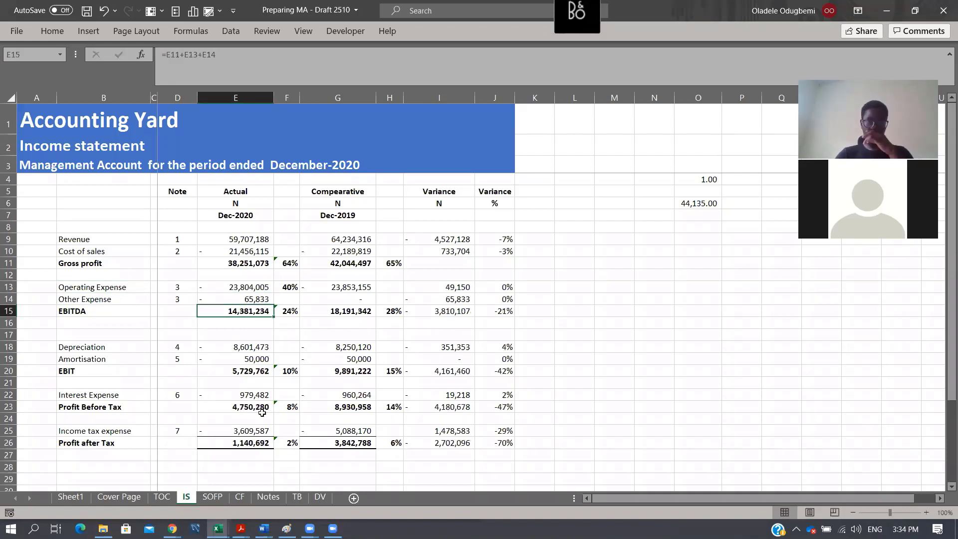
- Review the SOFP balances and the net asset versus equity checks in row 38 for both periods
key("ctrl+Page_Down")
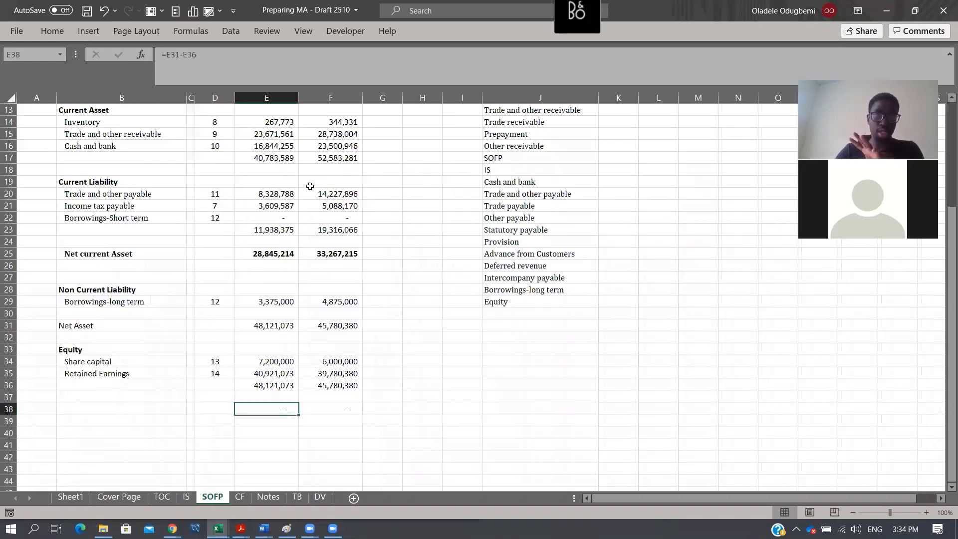
scroll(343, 257, "up", 4)
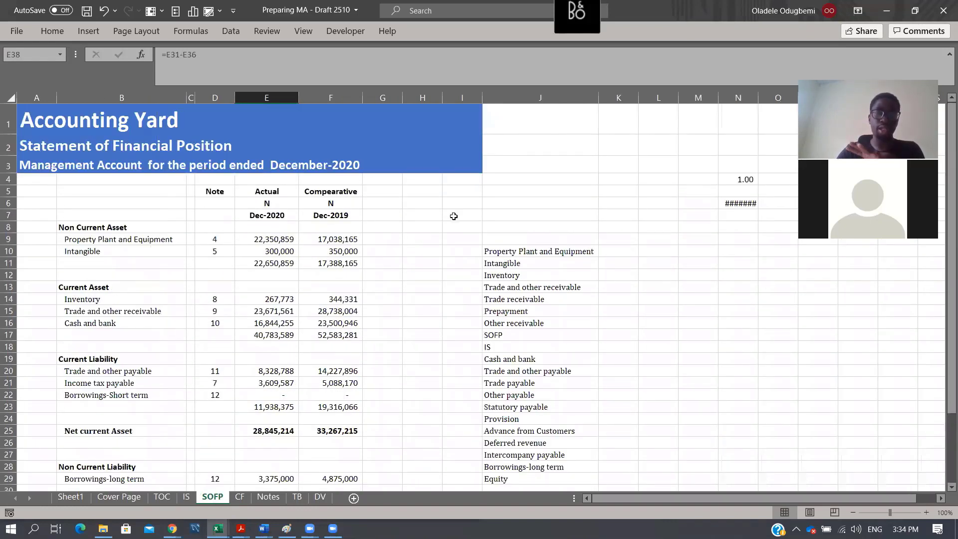
scroll(452, 218, "down", 3)
scroll(176, 506, "down", 2)
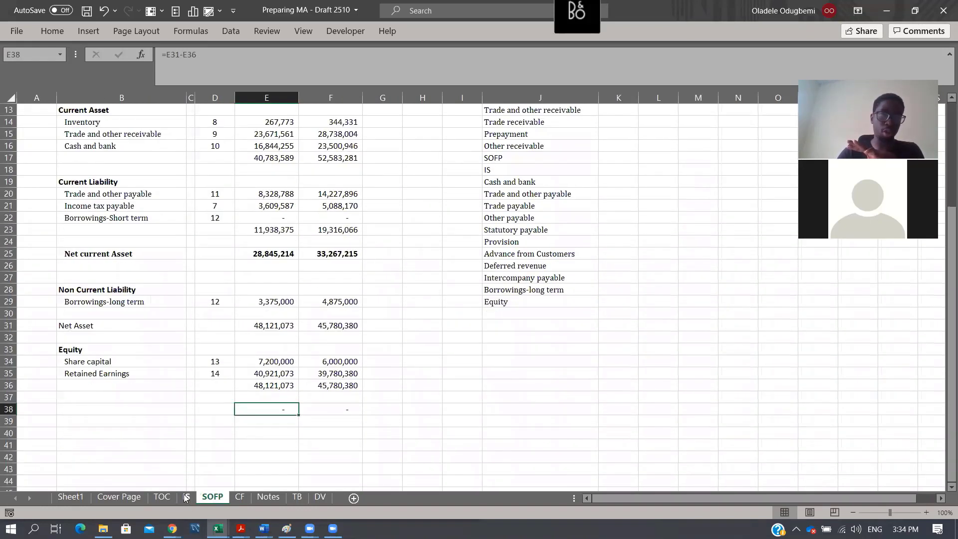
left_click(186, 497)
key("ctrl+Page_Down")
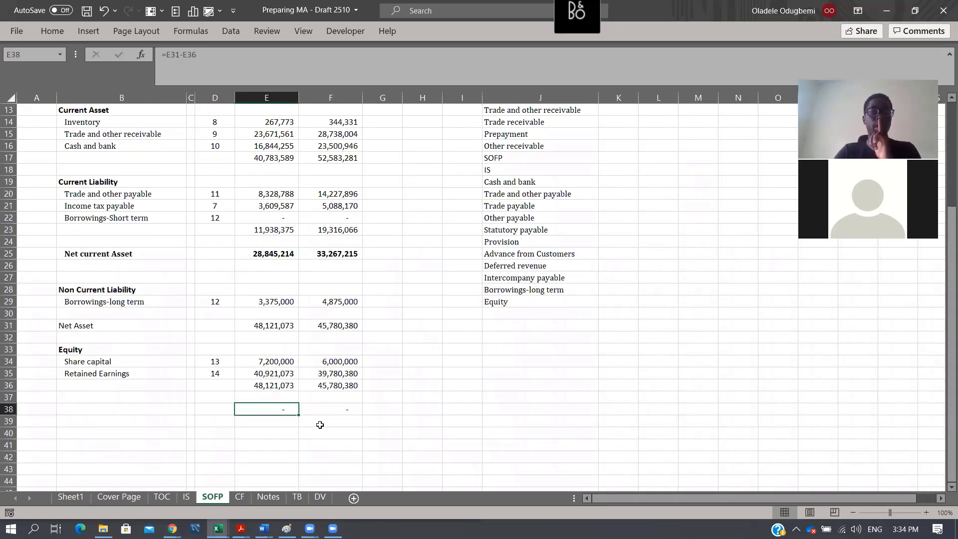
- Examine the Income tax movement schedule and the Income tax expense row in Notes rows 47 to 53
left_click(268, 498)
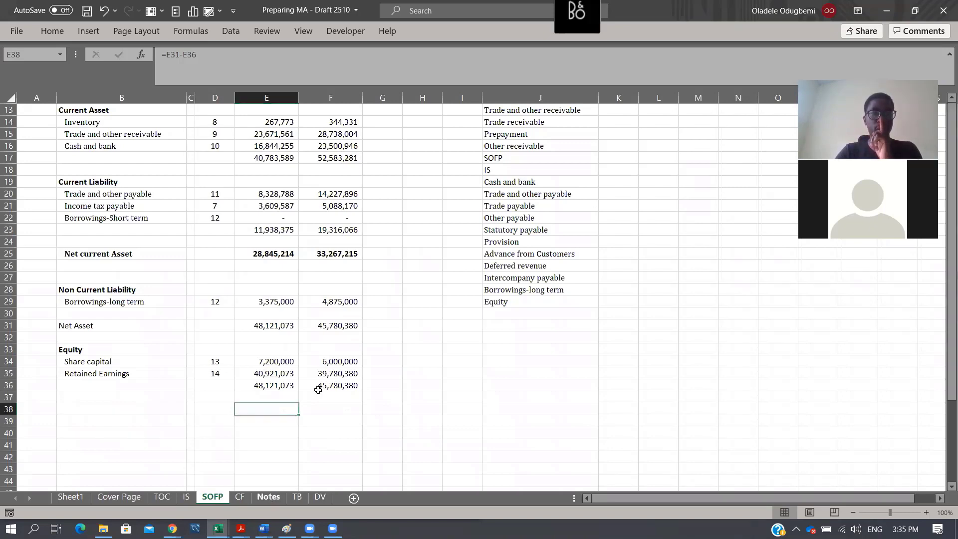
scroll(325, 387, "up", 5)
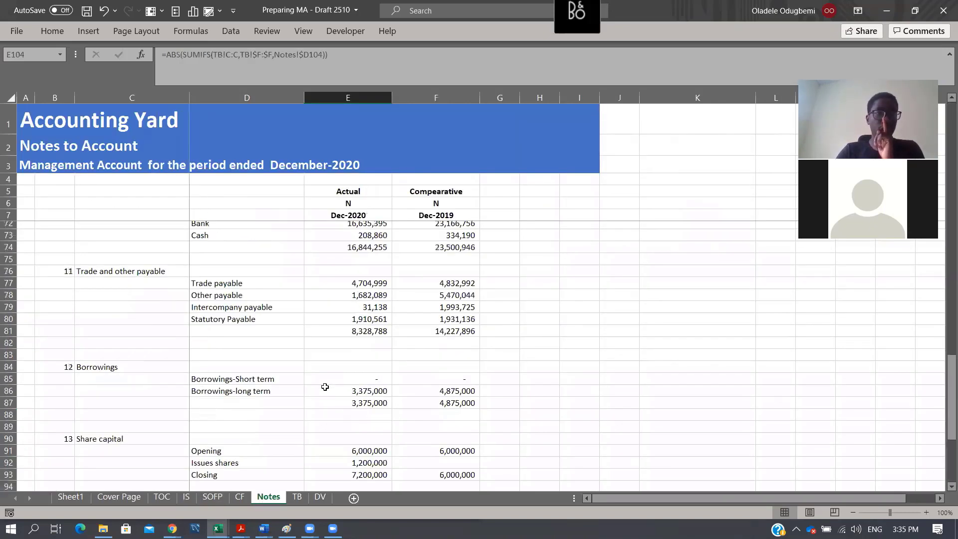
scroll(325, 388, "up", 4)
scroll(325, 387, "up", 5)
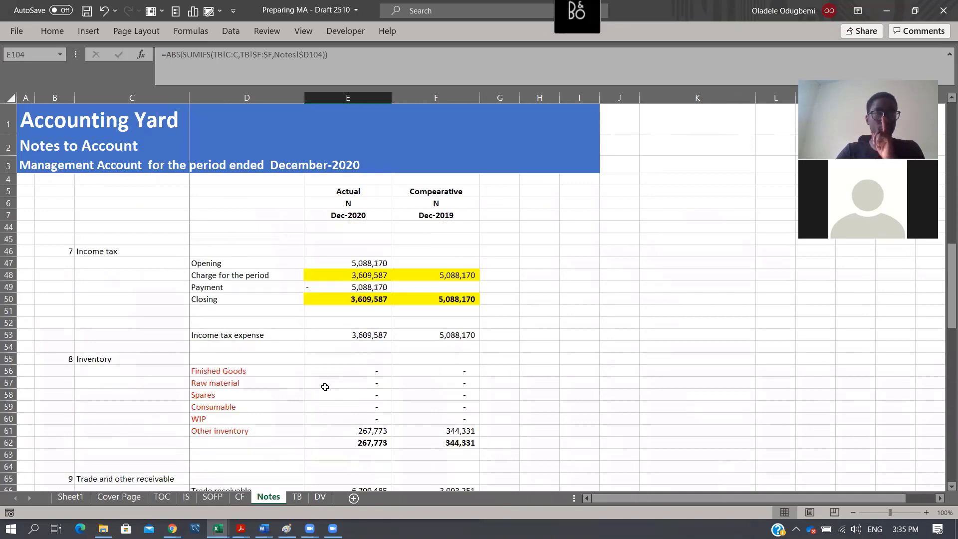
scroll(325, 387, "up", 1)
left_click_drag(349, 311, 456, 349)
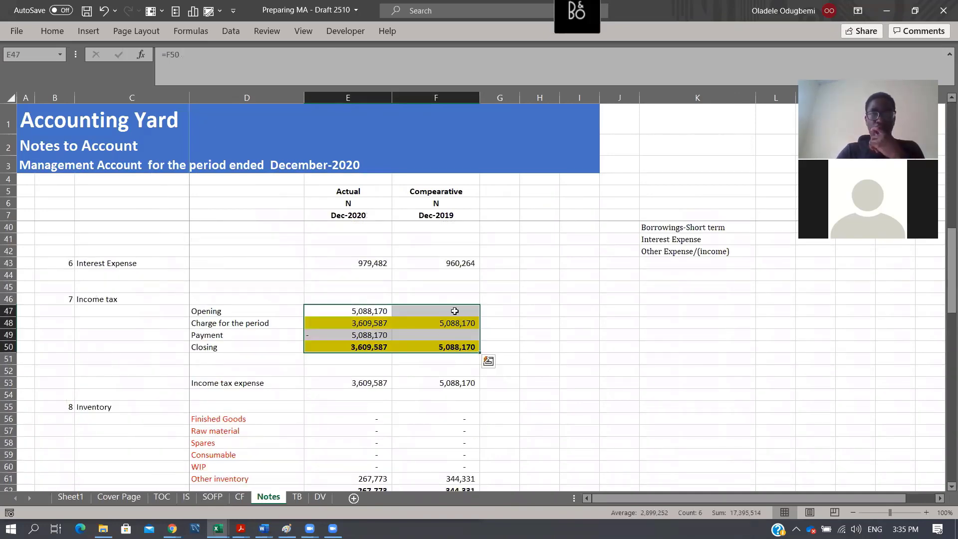
key("Right")
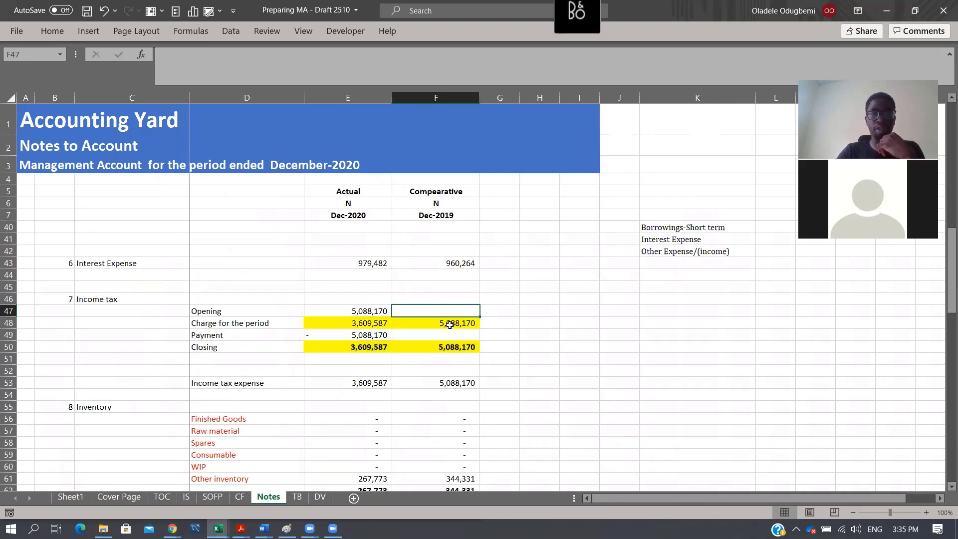
key("Down")
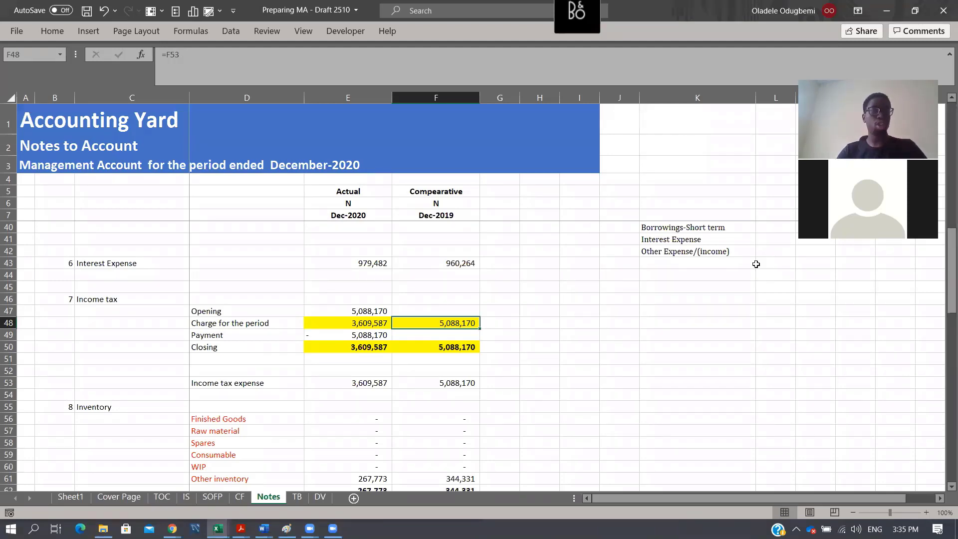
left_click(347, 383)
- Insert eight blank rows at Notes row 88, between the Borrowings and Share capital notes
scroll(347, 383, "down", 5)
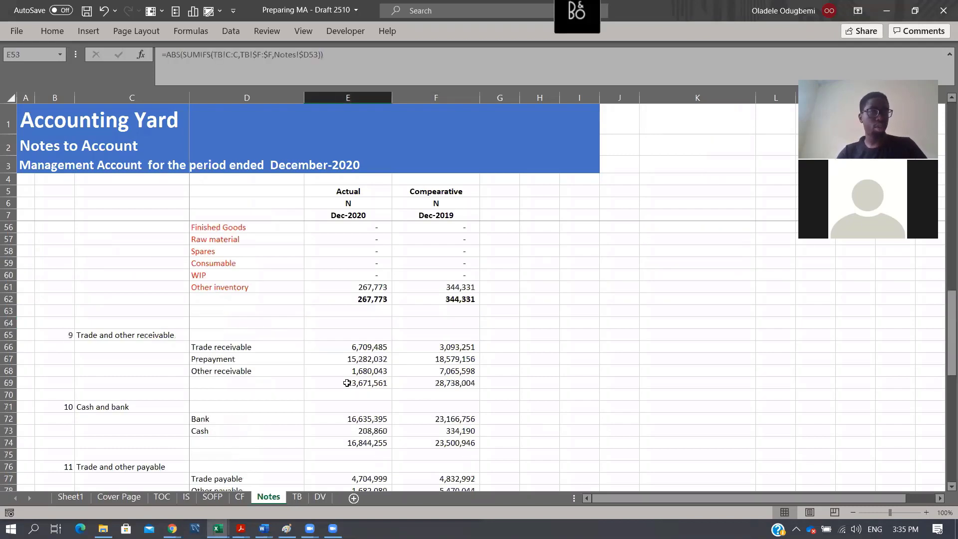
scroll(347, 383, "down", 3)
scroll(264, 338, "down", 4)
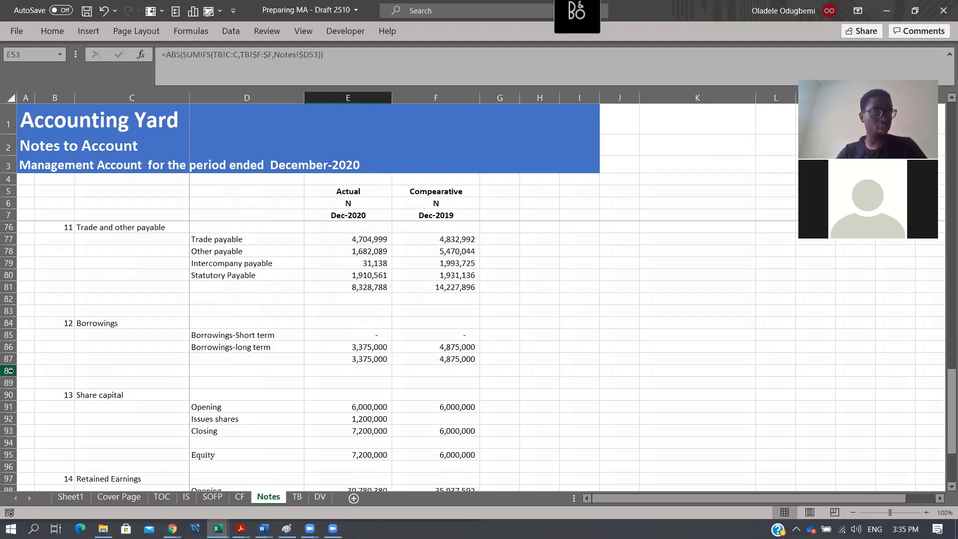
left_click_drag(31, 459, 30, 460)
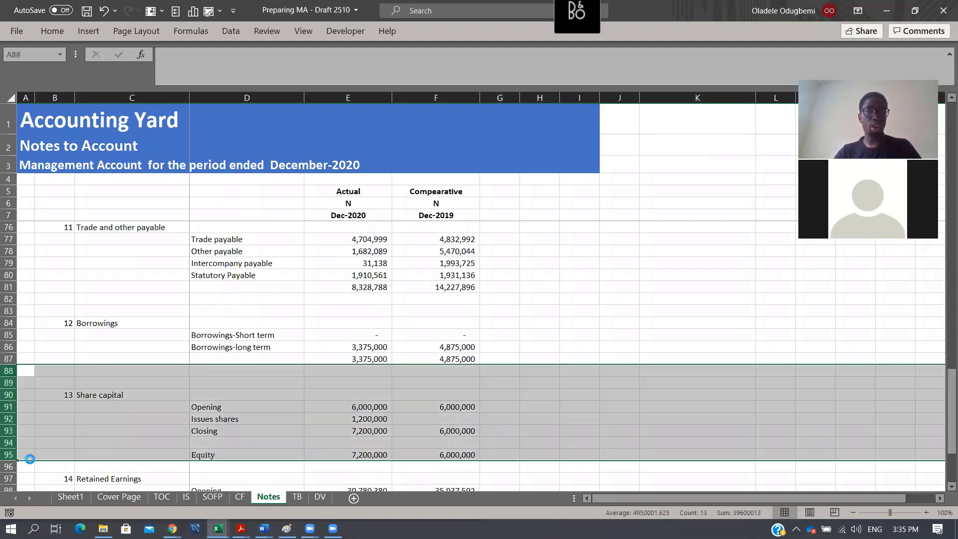
key("ctrl+shift+plus")
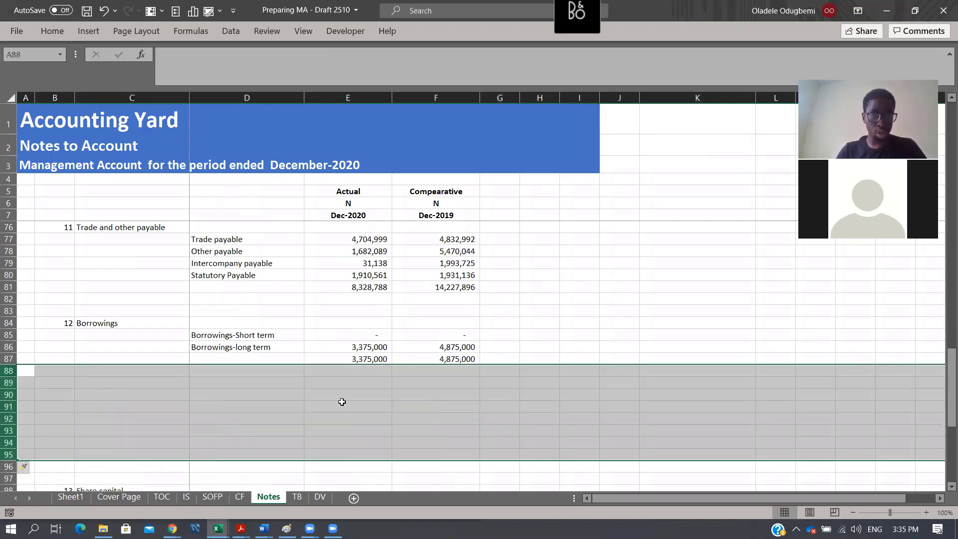
- Start a borrowings movement schedule in Notes with the labels Opening in D89 and Drawndown in D90
left_click(253, 387)
type("Ope")
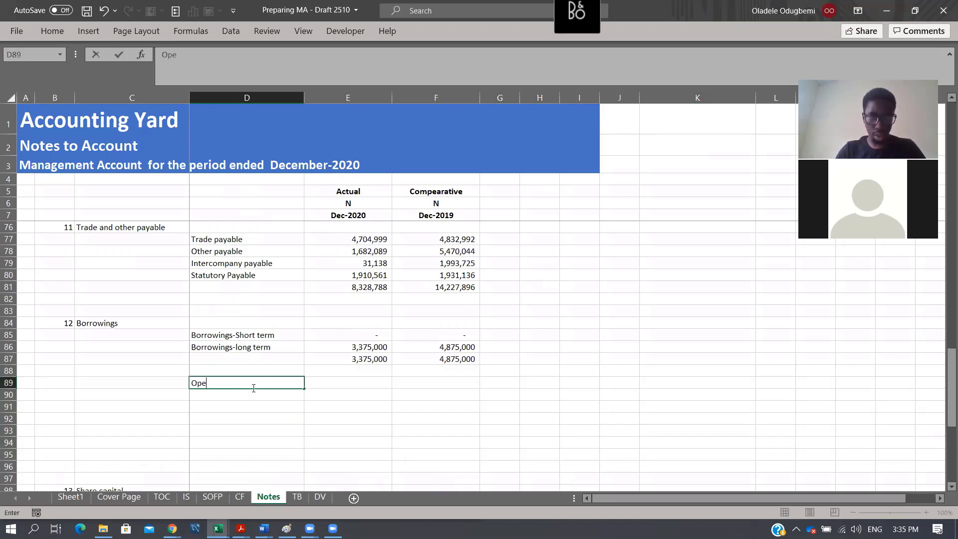
type("mni")
key("BackSpace")
key("BackSpace")
key("BackSpace")
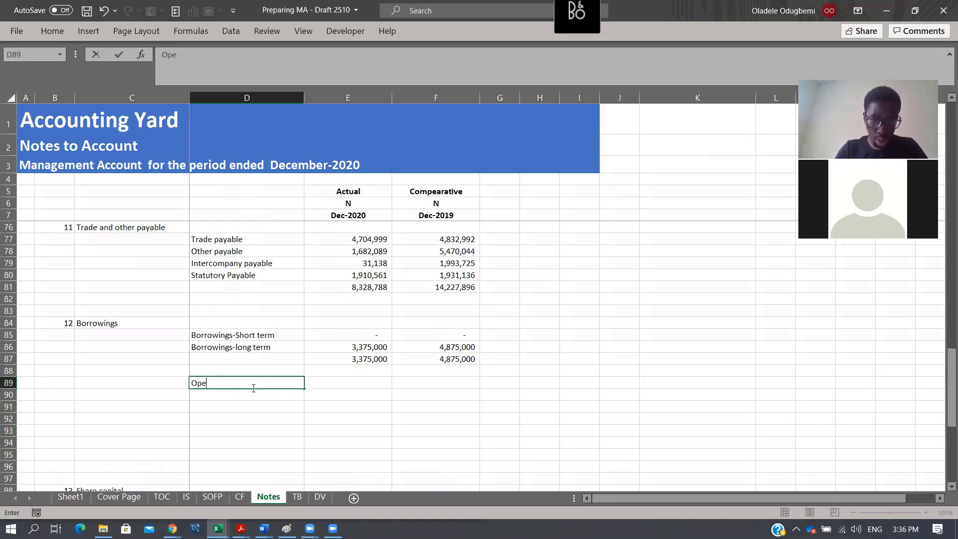
type("ning")
key("Return")
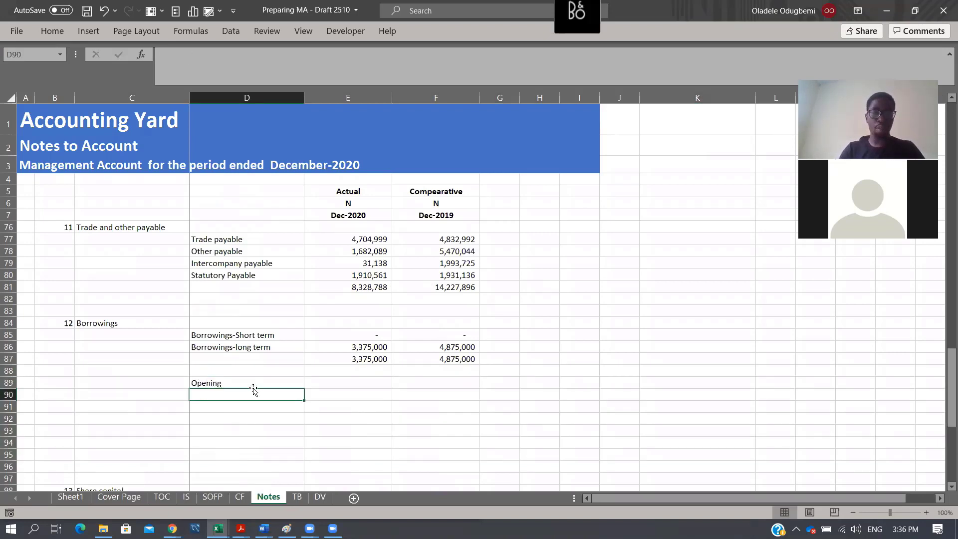
type("Dr")
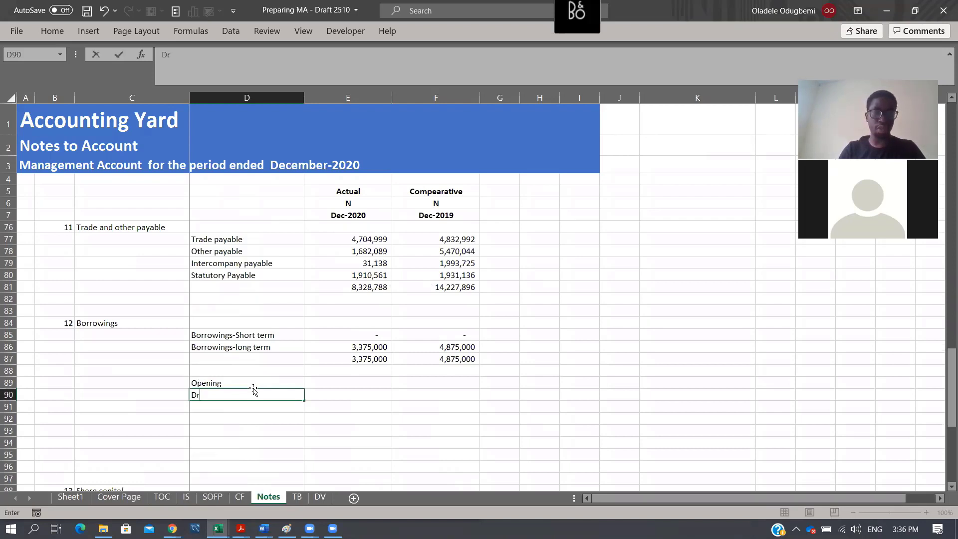
type("awndown")
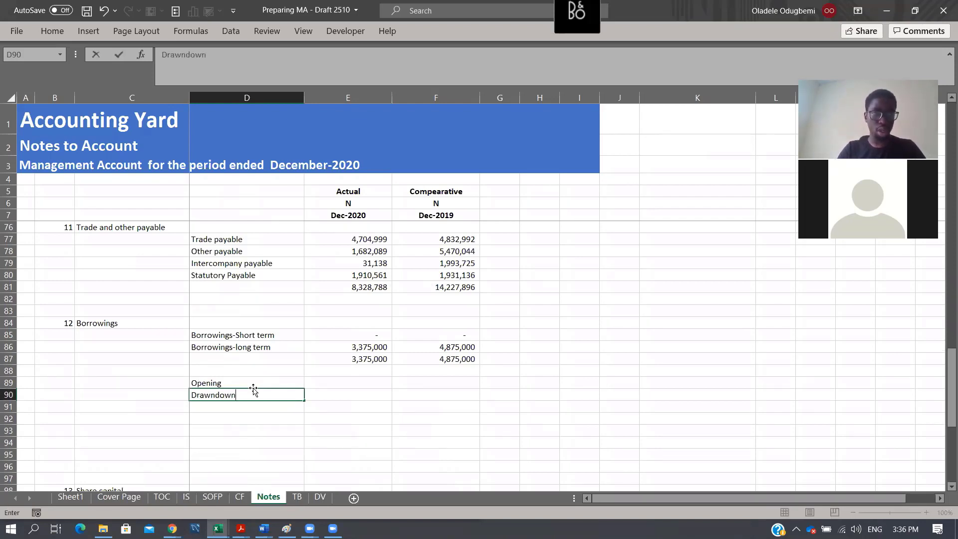
key("Return")
- Add the borrowings movement labels Payment of principal in D91 and Closing in D92
type("Payme")
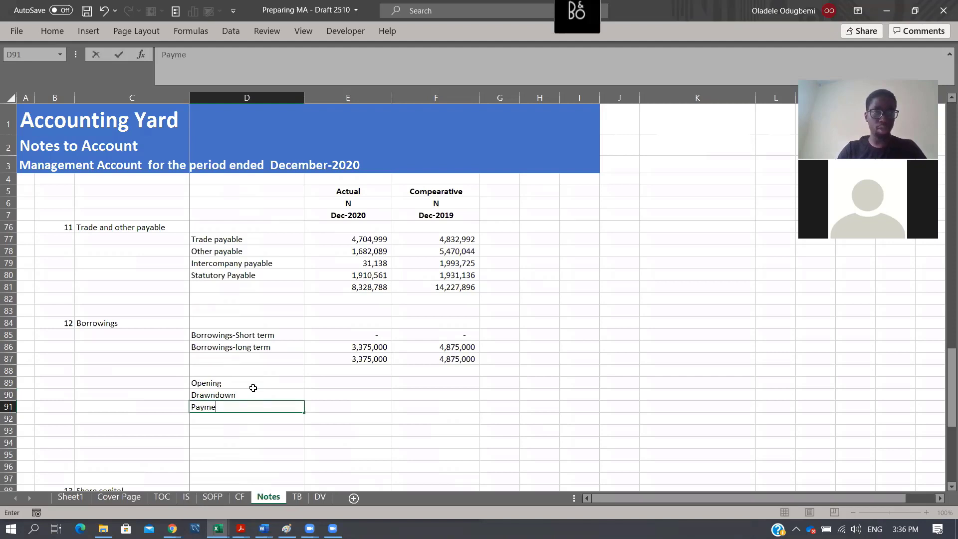
type("nt of ")
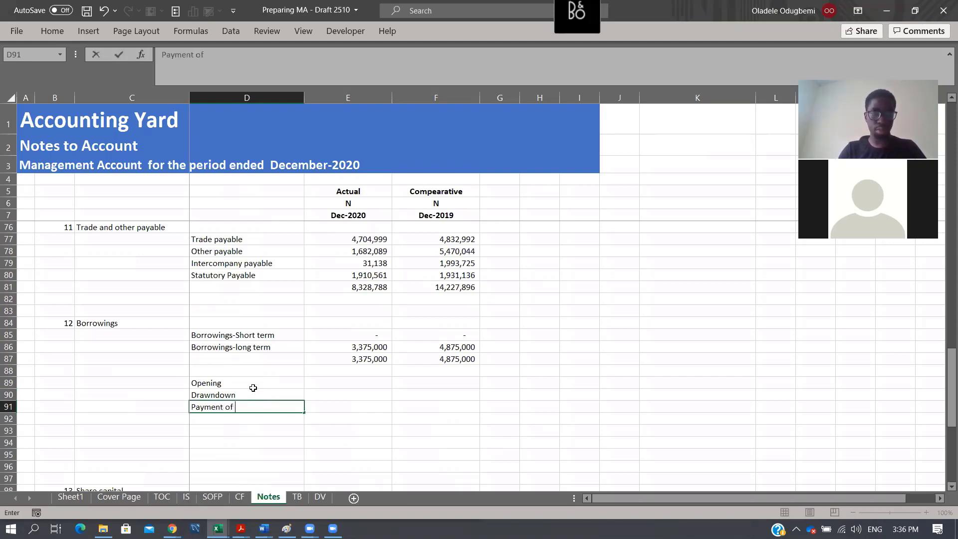
type("princi")
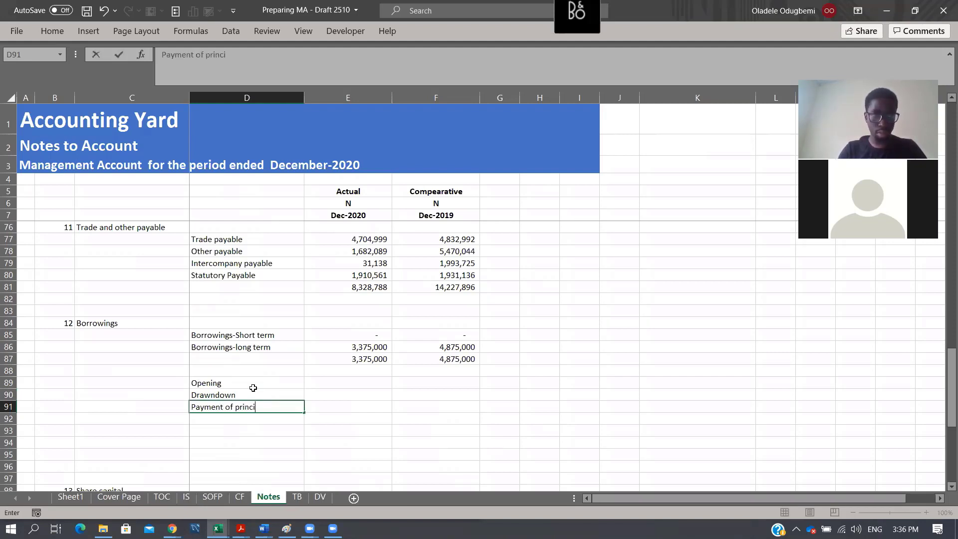
type("pal")
key("Return")
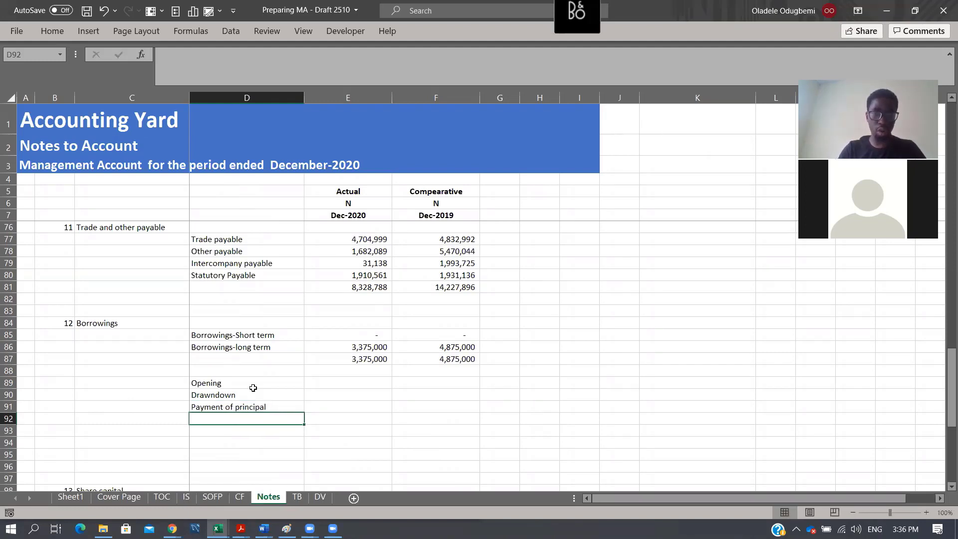
type("Closing")
key("Return")
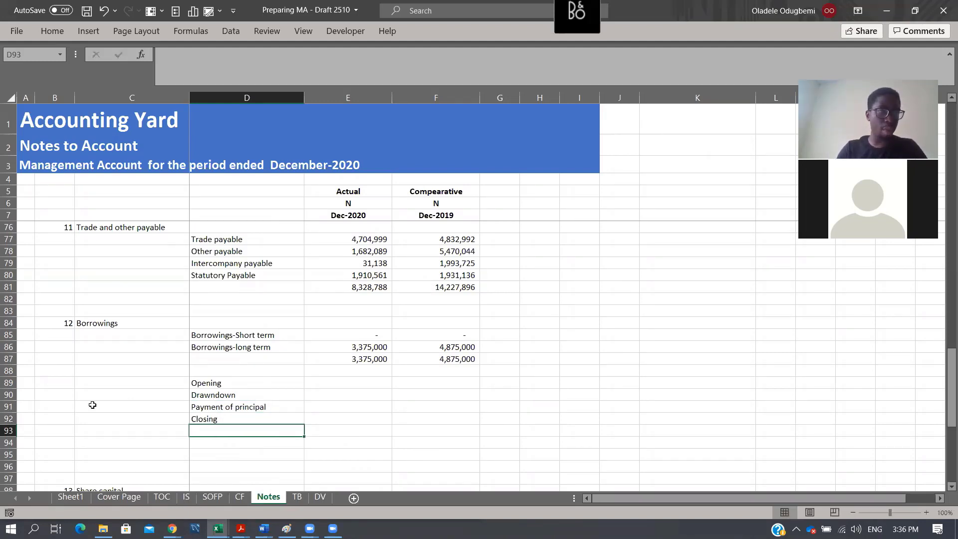
- Insert two blank rows above the Closing label of the borrowings movement schedule
left_click(8, 417)
key("ctrl+shift+plus")
key("ctrl+shift+plus")
- Add a label for the unrealized exchange difference in D92 of the borrowings movement schedule
key("Right")
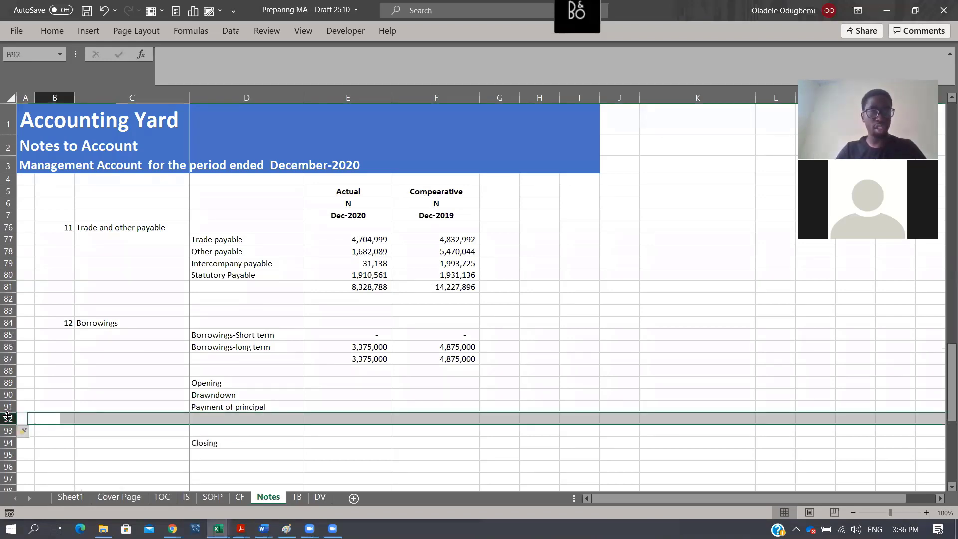
key("Right")
key("Right")
type("Unrea")
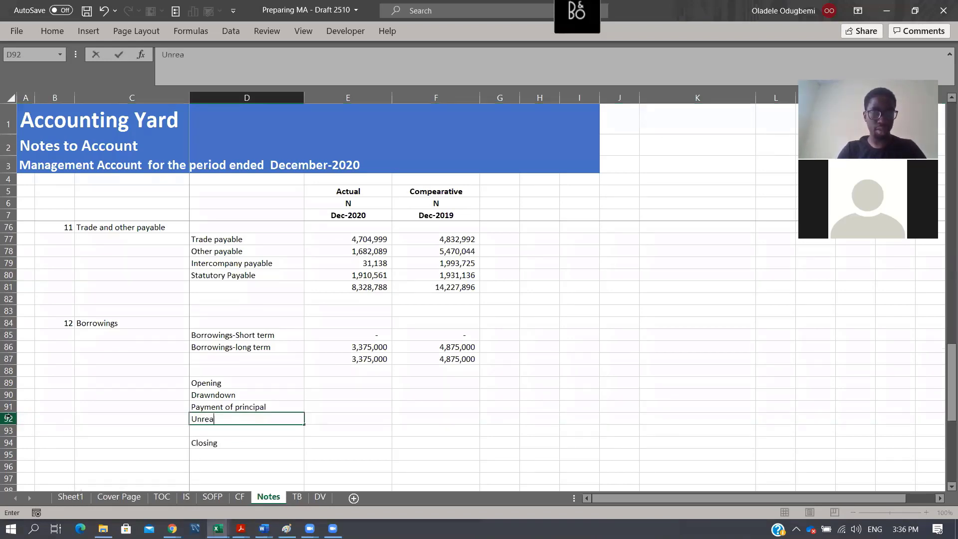
type("lized ex")
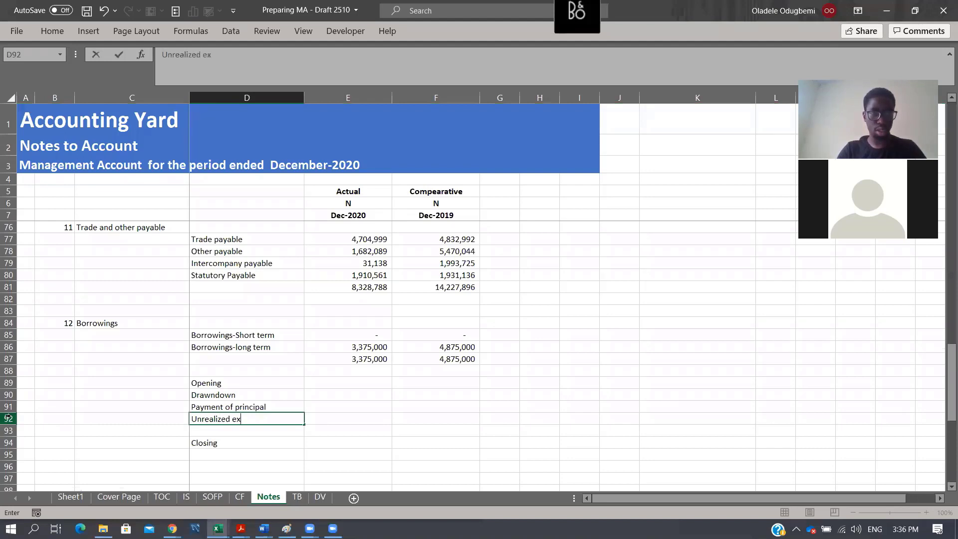
type("chnage")
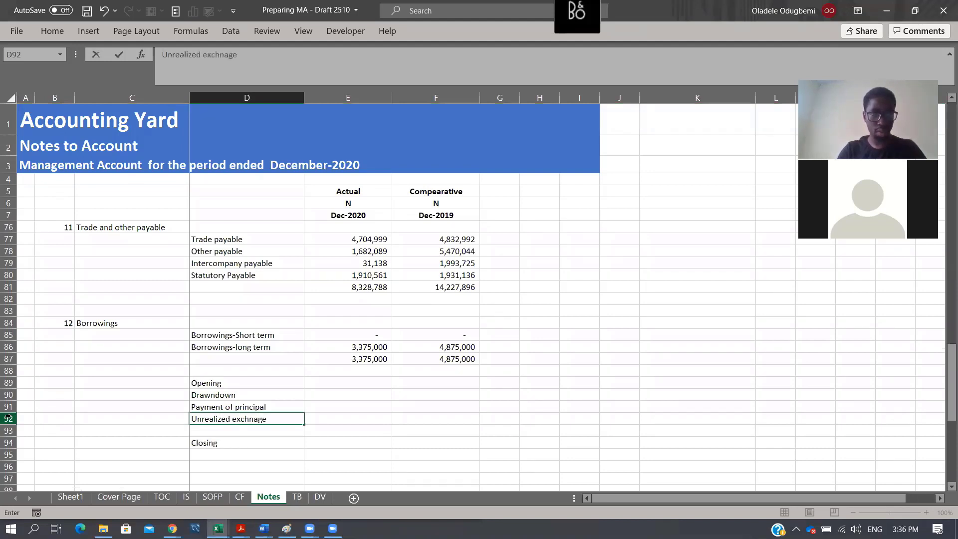
type(" difference")
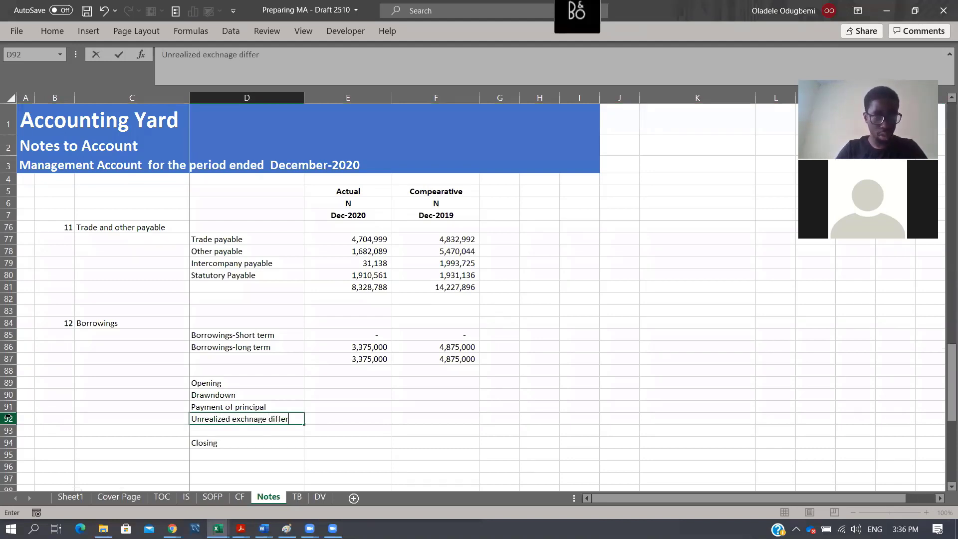
key("Return")
- Correct the spelling in D92 so the label reads Unrealized exchange difference
key("Up")
key("F2")
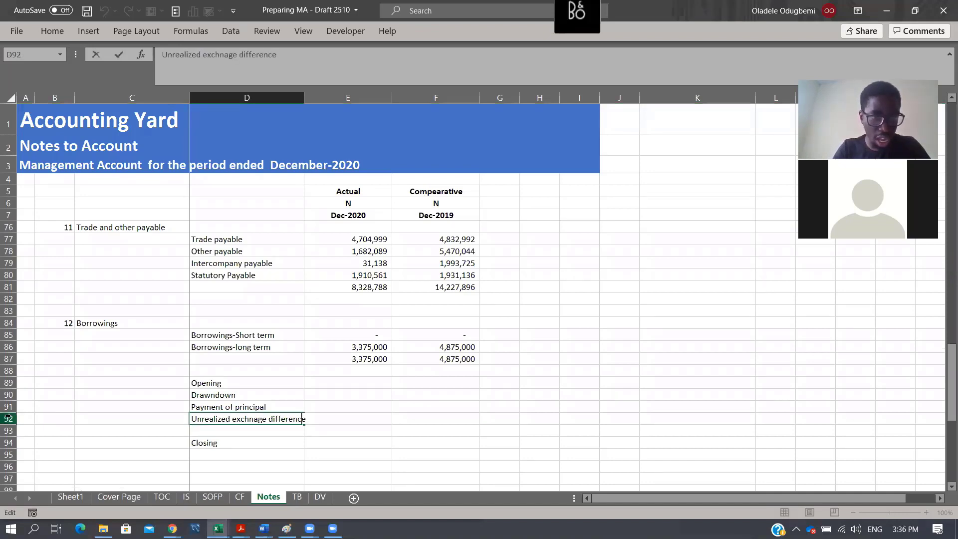
key("BackSpace")
key("BackSpace")
key("BackSpace")
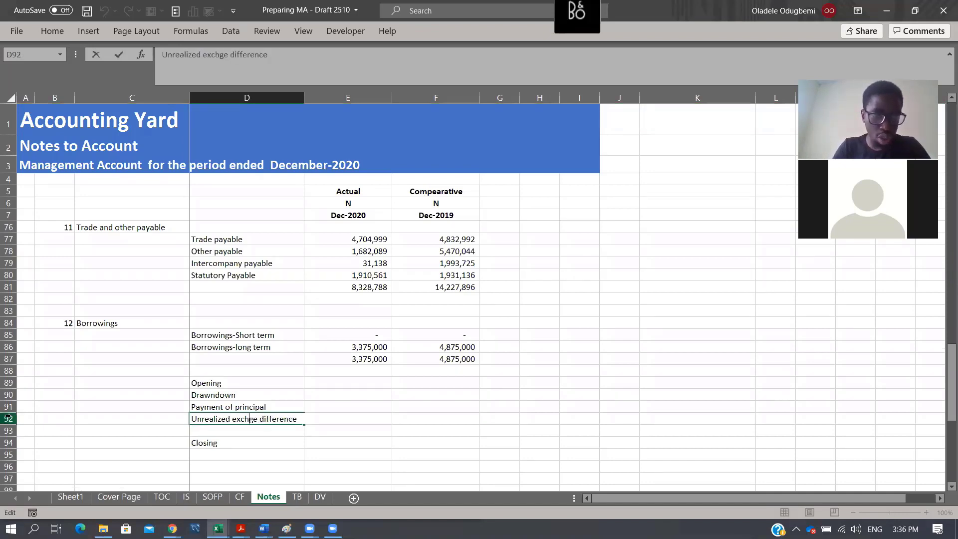
type("an")
key("Return")
key("Up")
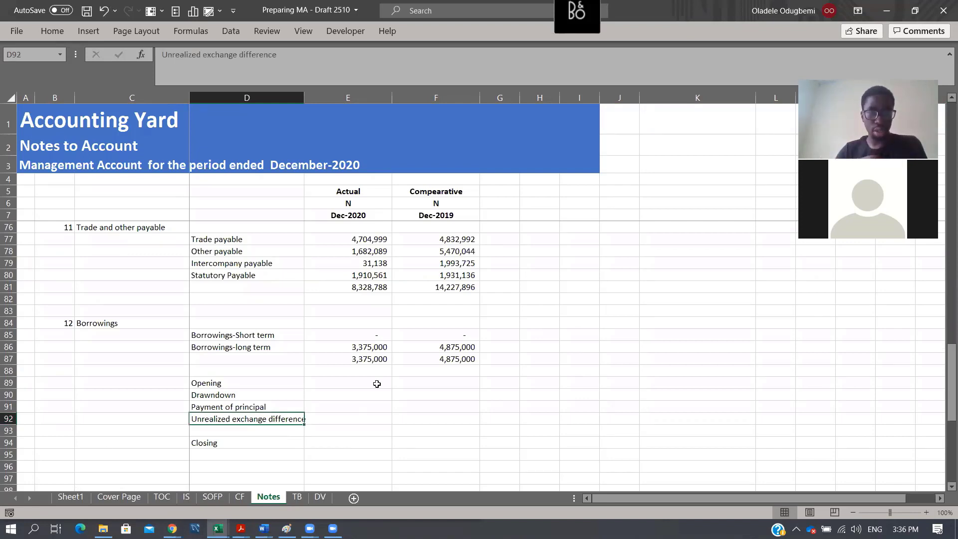
- Delete the empty row 93 above the Closing label of the borrowings movement schedule
left_click(343, 382)
left_click(433, 427, "shift")
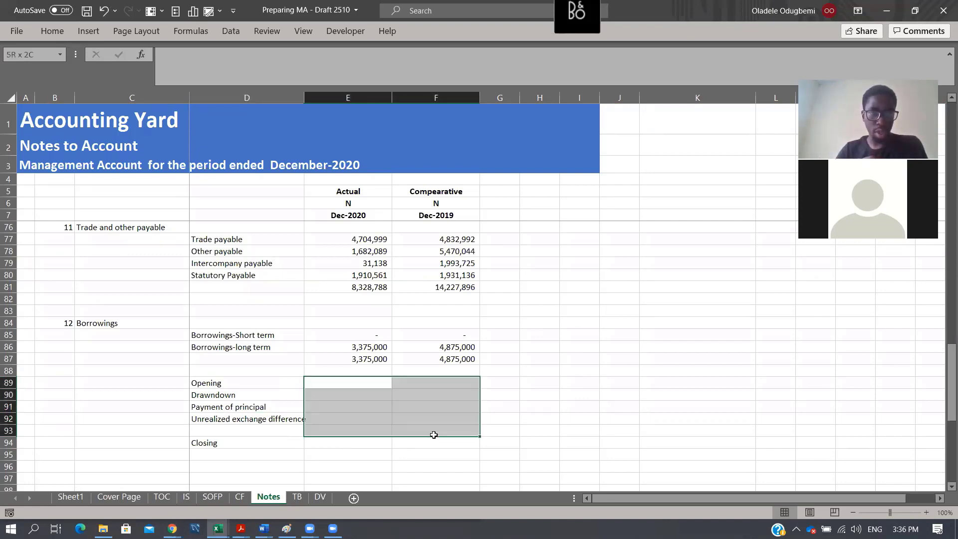
left_click(8, 430)
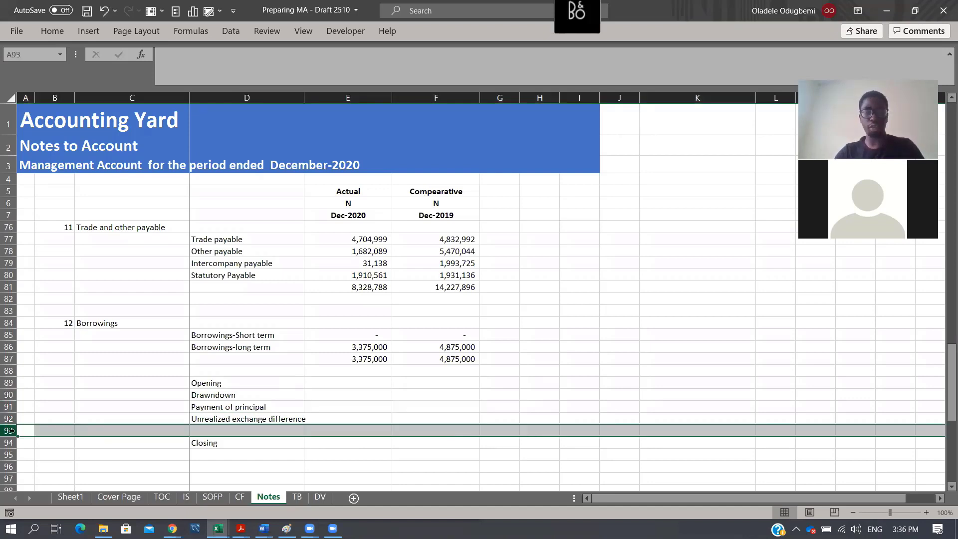
key("ctrl+minus")
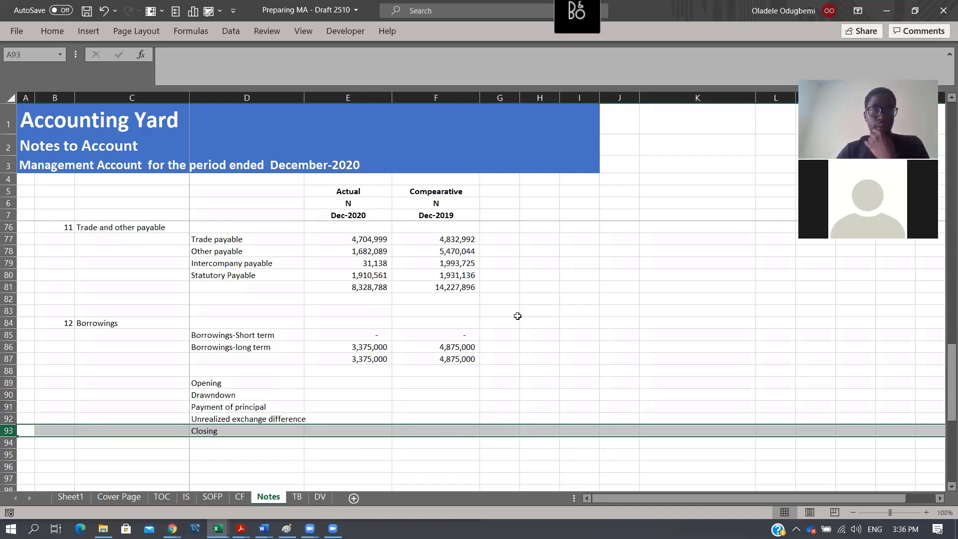
- Compare the income tax charge for the period in Notes row 48 with the income tax expense on the IS sheet
scroll(475, 309, "up", 3)
scroll(475, 309, "up", 5)
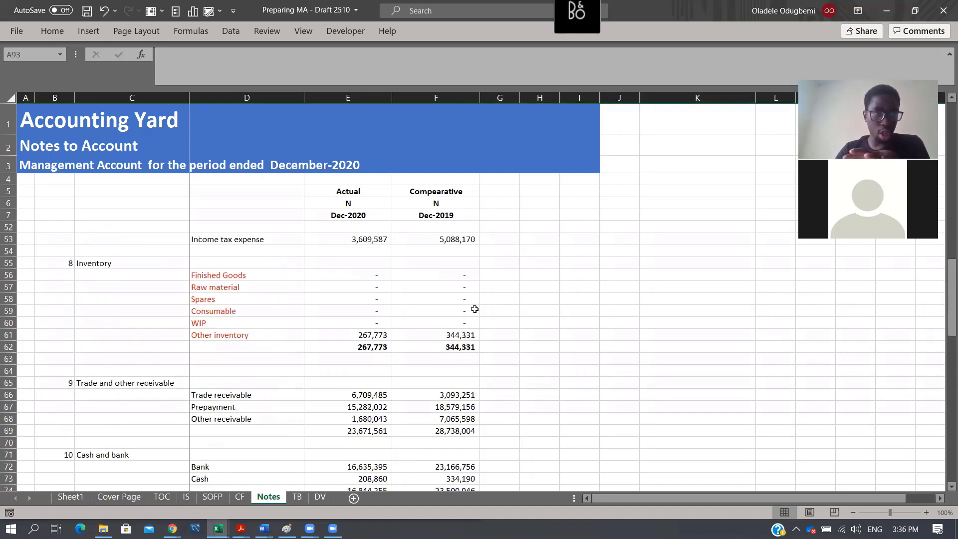
scroll(475, 309, "down", 6)
scroll(473, 306, "up", 12)
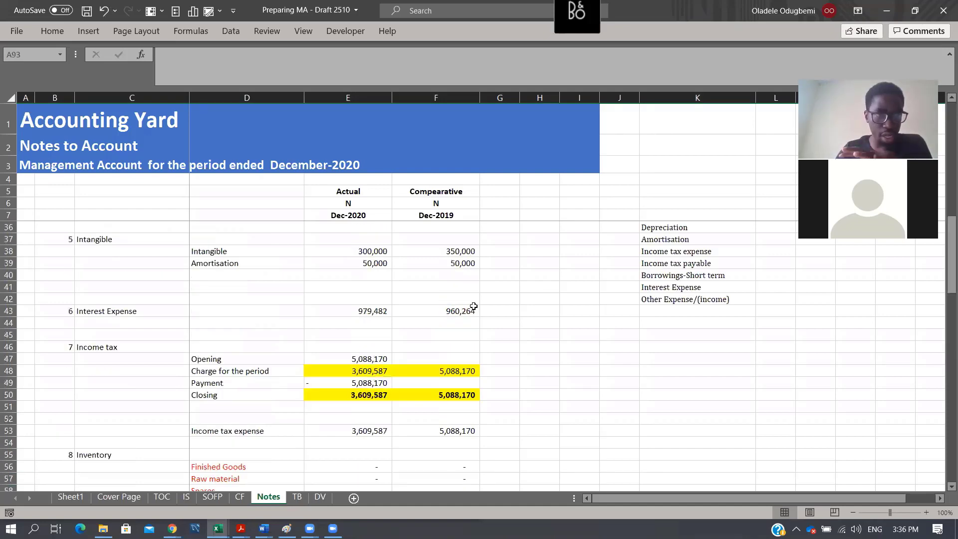
scroll(473, 307, "up", 1)
scroll(369, 277, "down", 4)
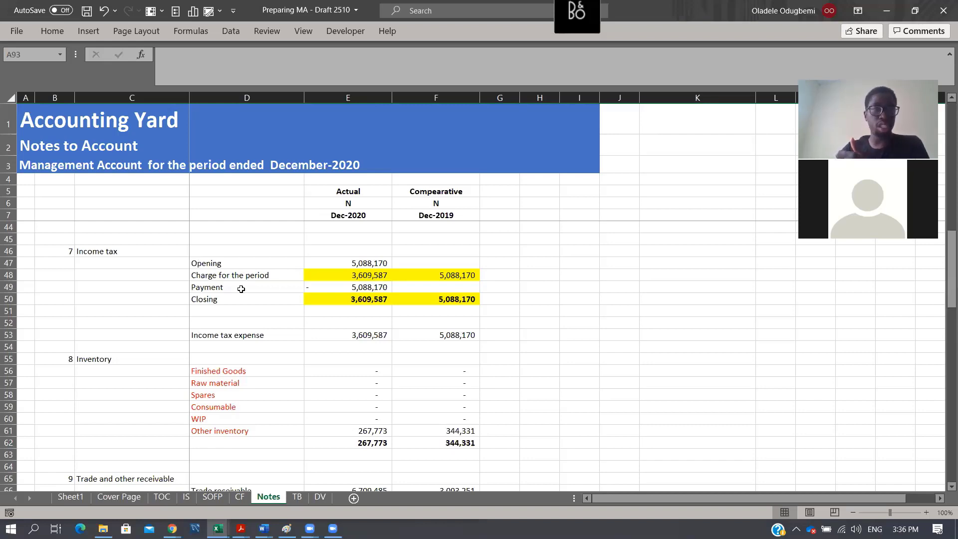
left_click_drag(230, 275, 429, 275)
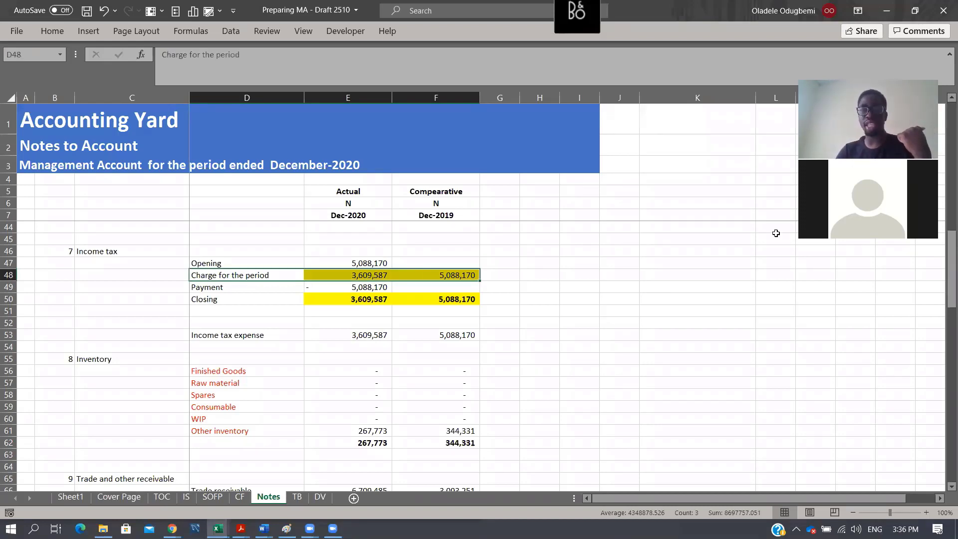
left_click(187, 502)
scroll(303, 340, "down", 3)
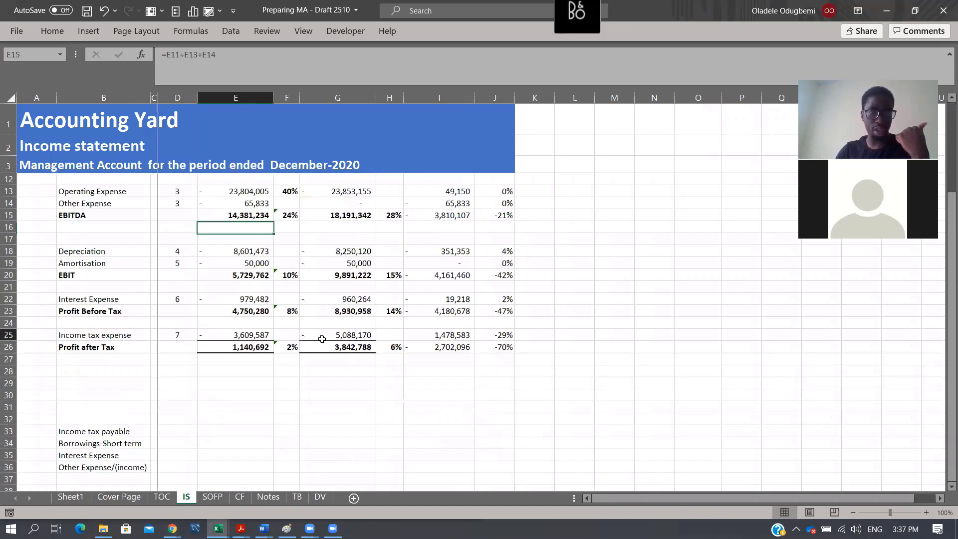
left_click_drag(234, 335, 337, 335)
left_click(267, 497)
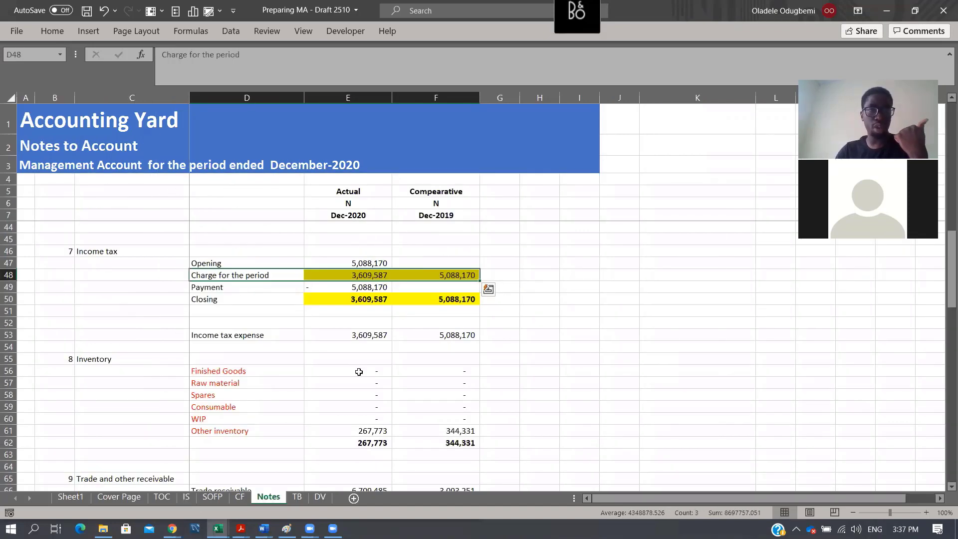
- Examine the payment, charge, closing and income tax expense figures and formulas in the Income tax note
left_click_drag(350, 287, 436, 289)
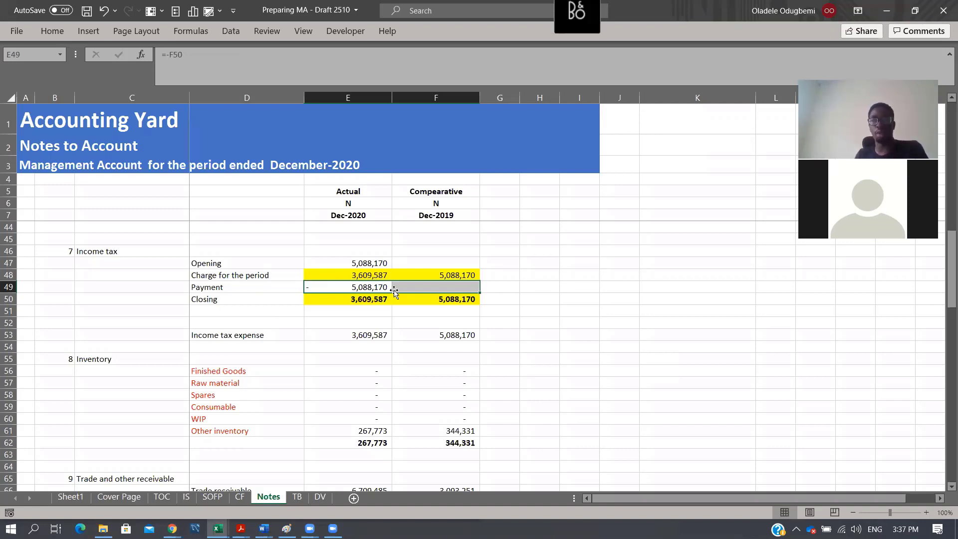
left_click(361, 287)
left_click(469, 286, "shift")
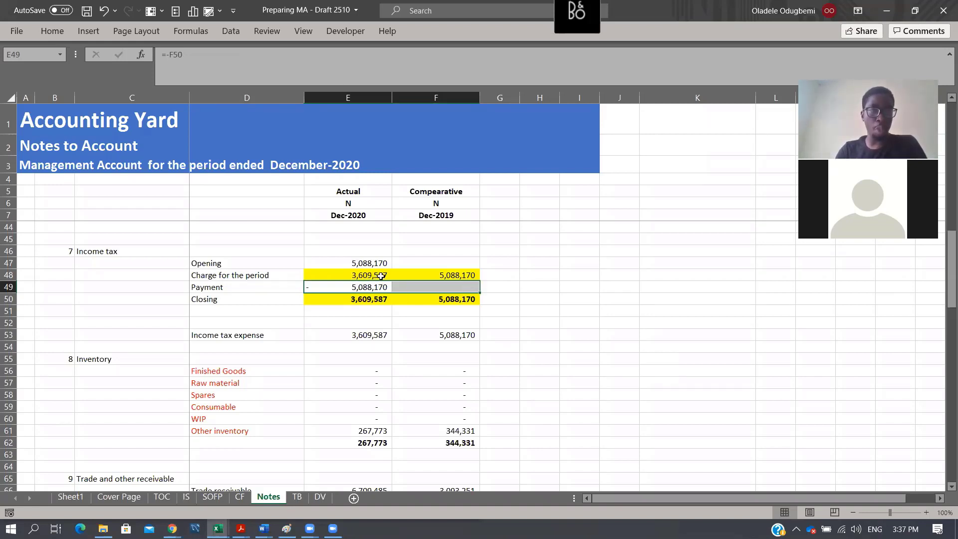
left_click(380, 276)
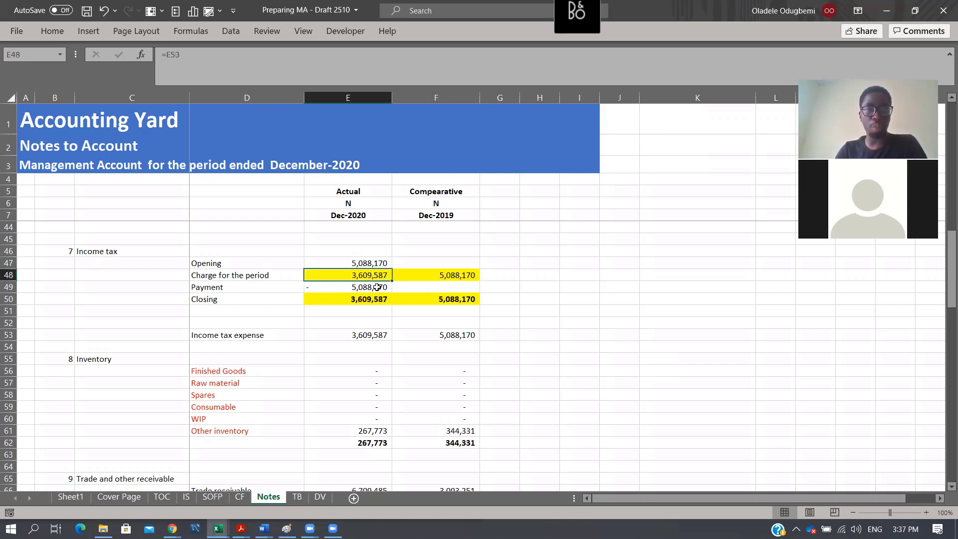
left_click_drag(369, 300, 436, 298)
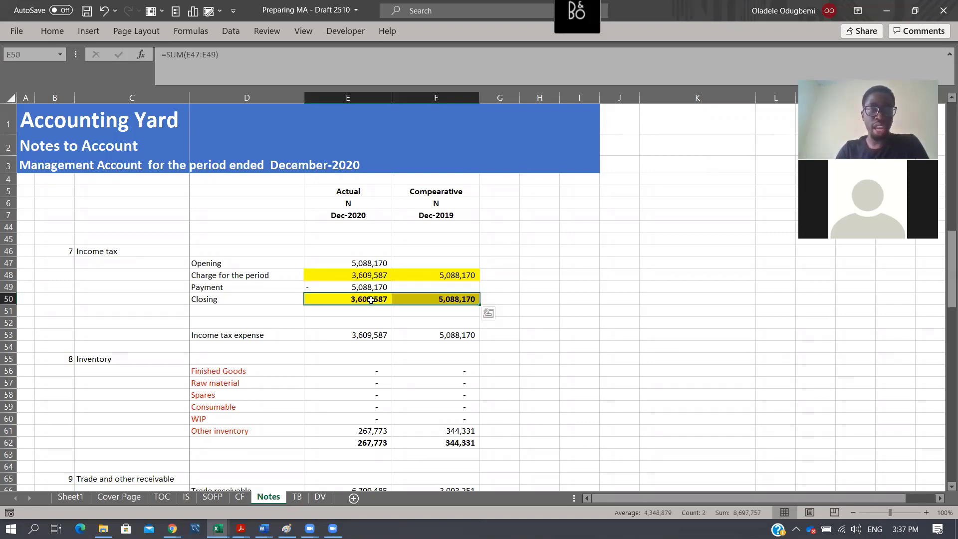
left_click_drag(385, 338, 407, 345)
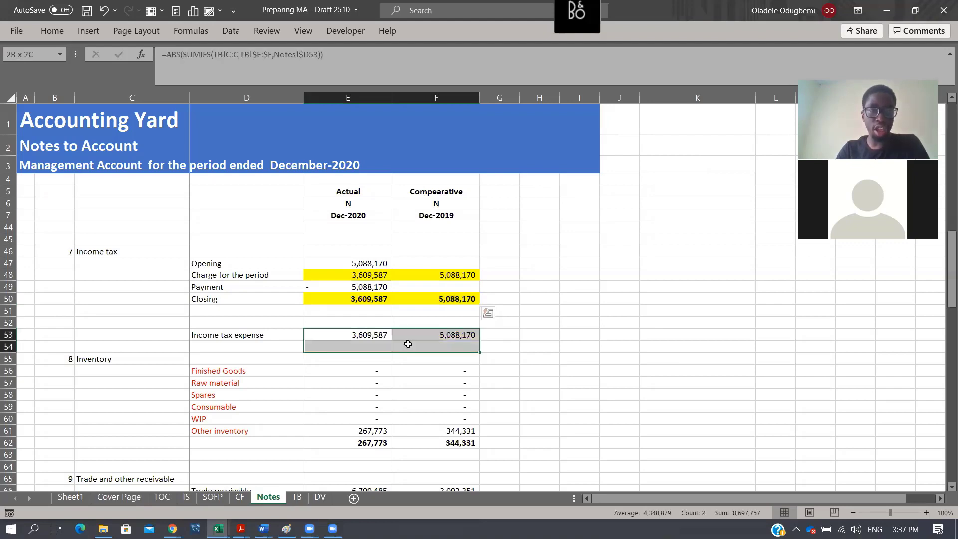
- Copy the Income tax payable mapping from TB cell F28 and paste it as values into Notes D54
left_click(298, 497)
scroll(242, 370, "up", 19)
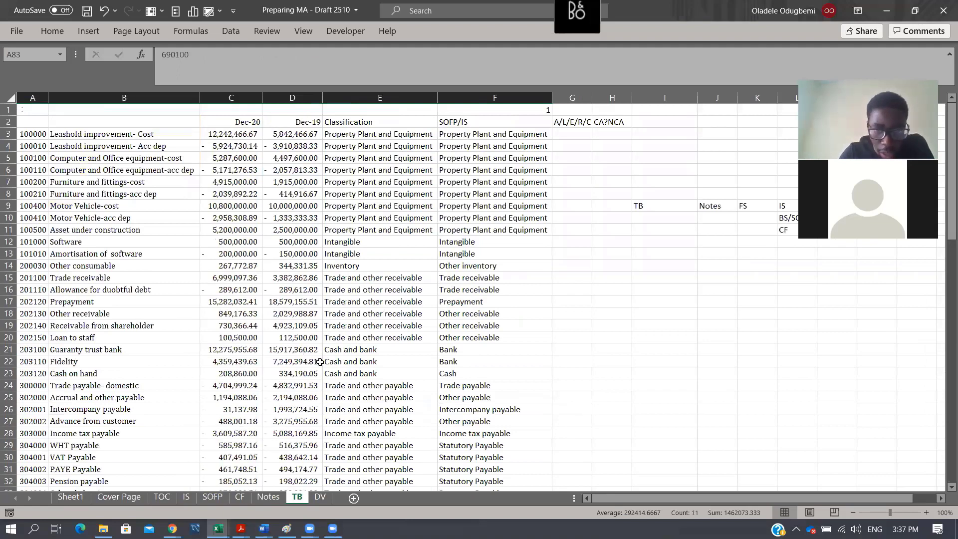
scroll(459, 338, "down", 3)
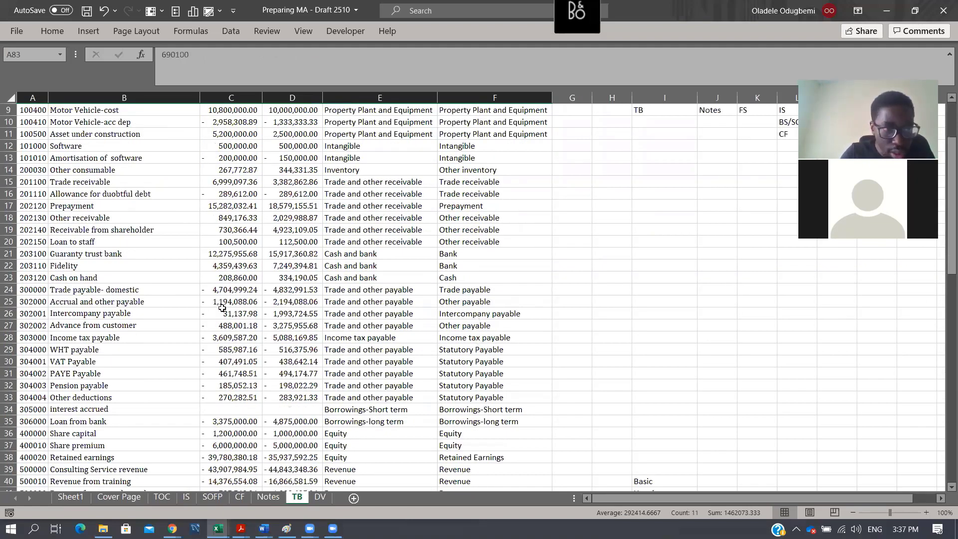
left_click(107, 338)
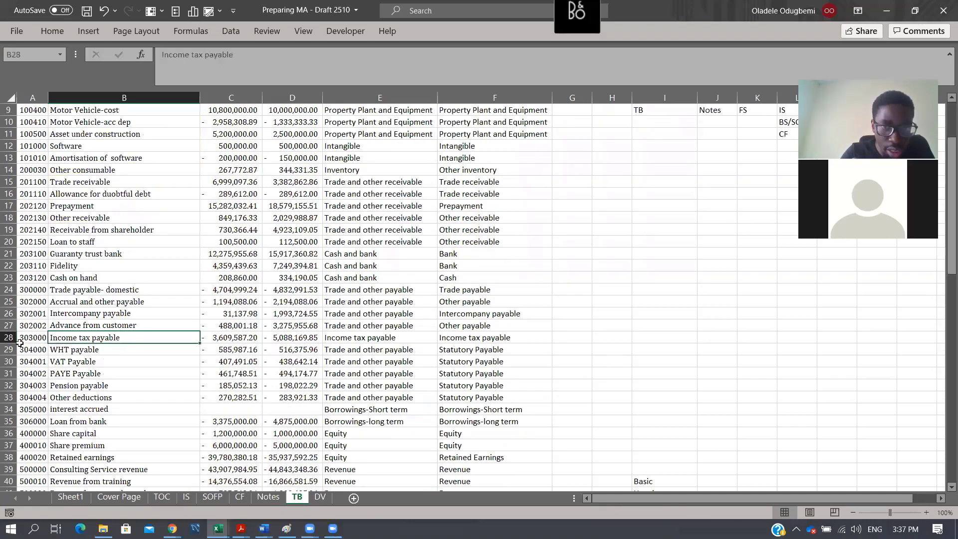
left_click_drag(32, 338, 475, 339)
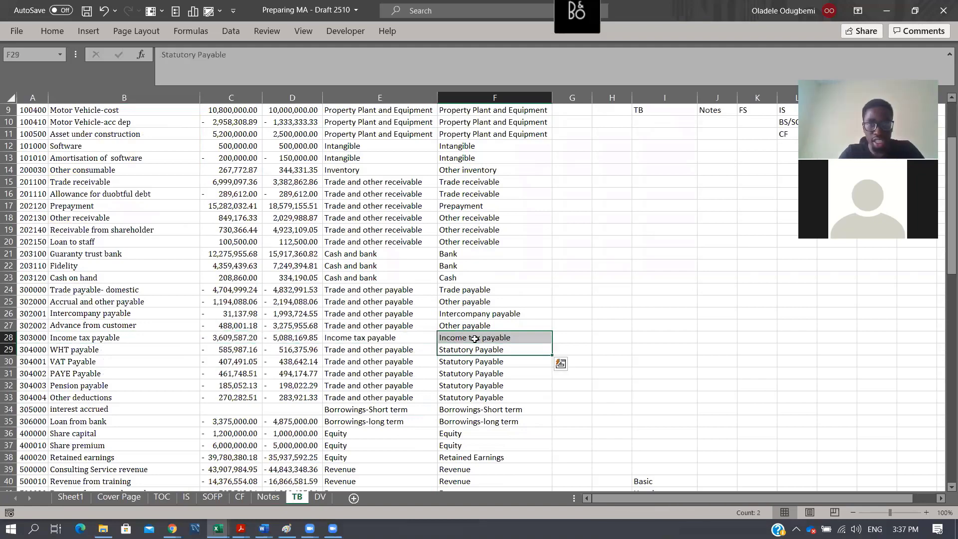
left_click(475, 339)
key("ctrl+c")
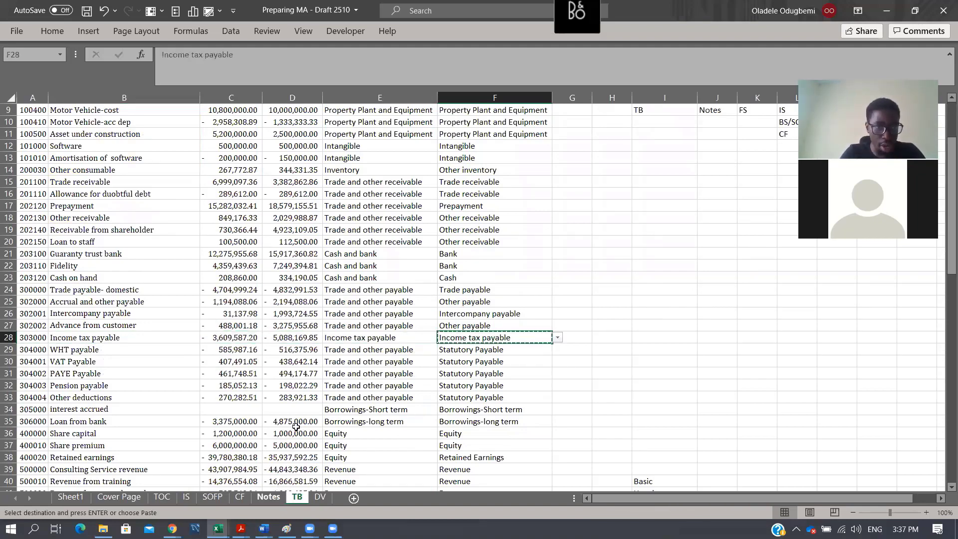
key("ctrl+Page_Up")
left_click(221, 351)
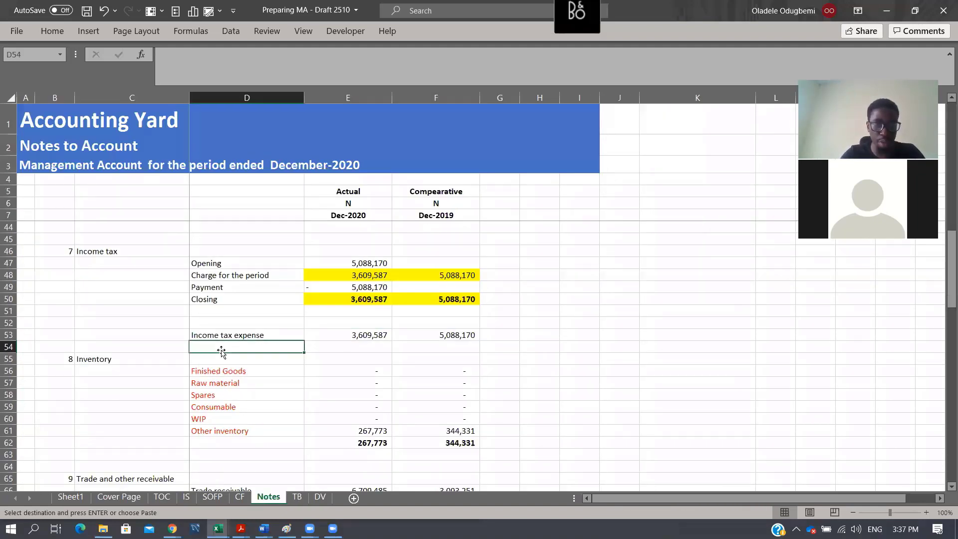
key("alt+e")
key("s")
key("v")
key("Return")
key("Right")
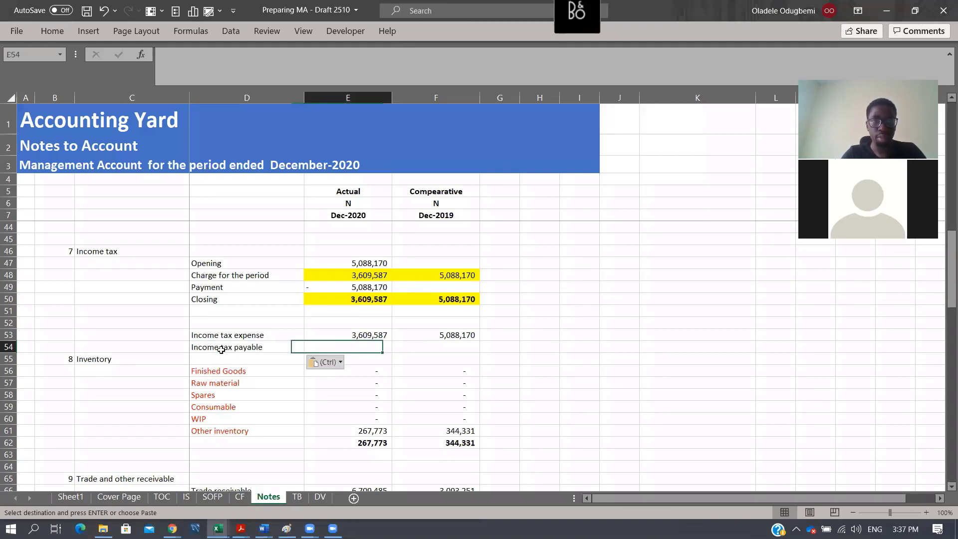
- Copy the income tax expense formulas in Notes E53:F53 to the Income tax payable row, E54:F54
key("Up")
key("shift+Right")
key("ctrl+c")
key("Down")
key("Return")
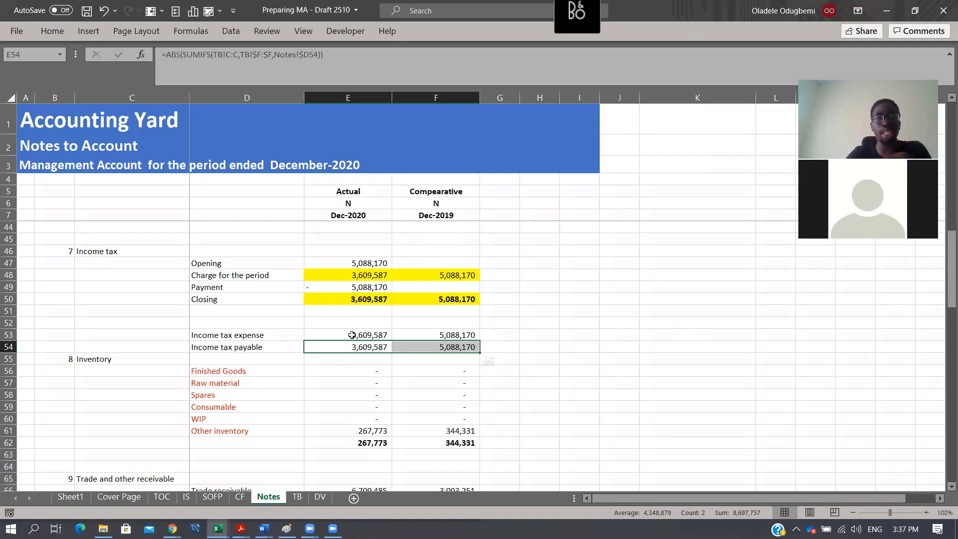
- Review the Income tax payable formula in E54 and the figures of the whole Income tax note
left_click(363, 348)
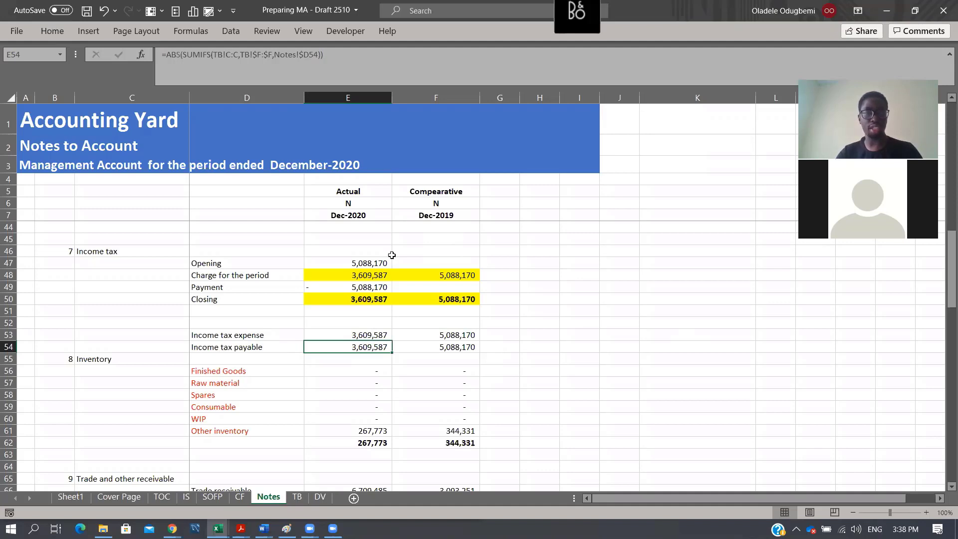
left_click(336, 255)
left_click_drag(335, 256, 461, 359)
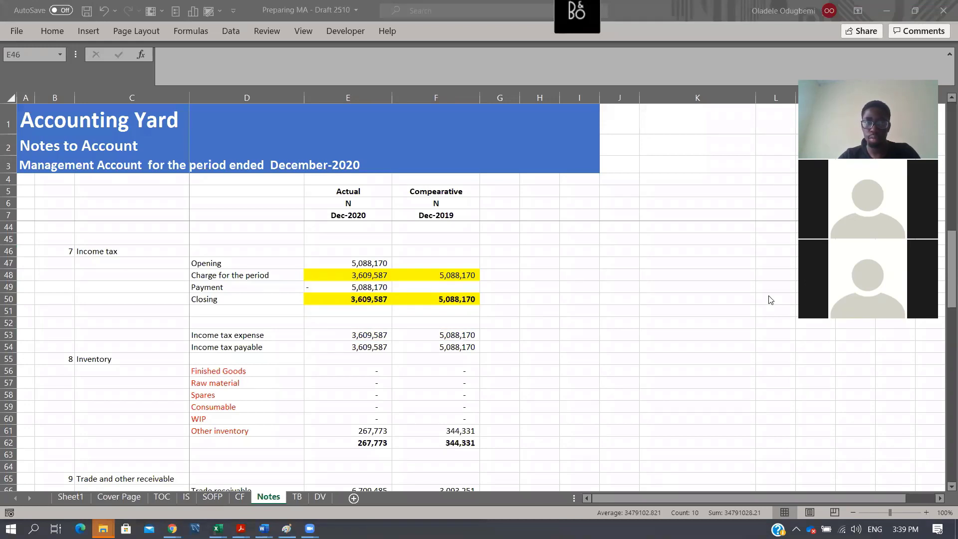
left_click(518, 286)
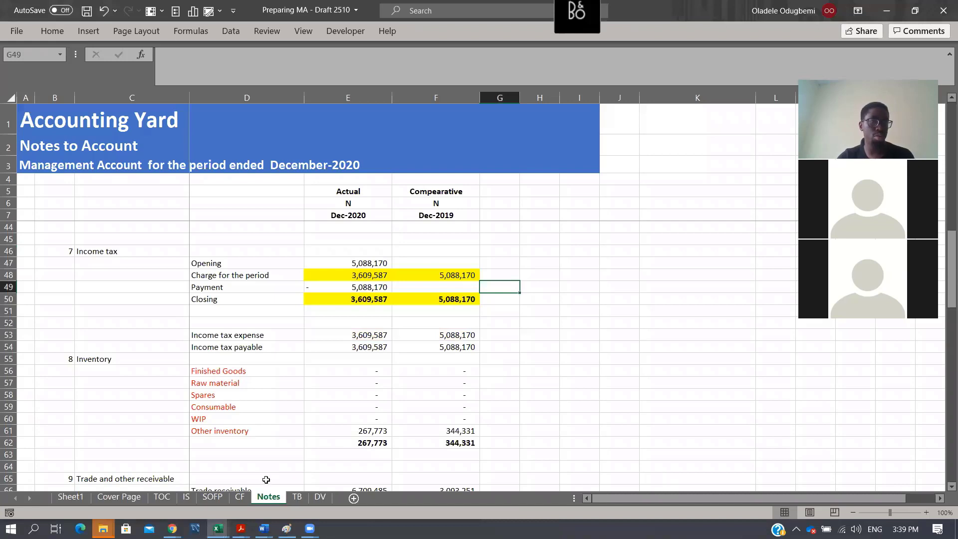
- Switch to WhatsApp Web in Chrome and search the chats for the contact's first name
mouse_move(173, 528)
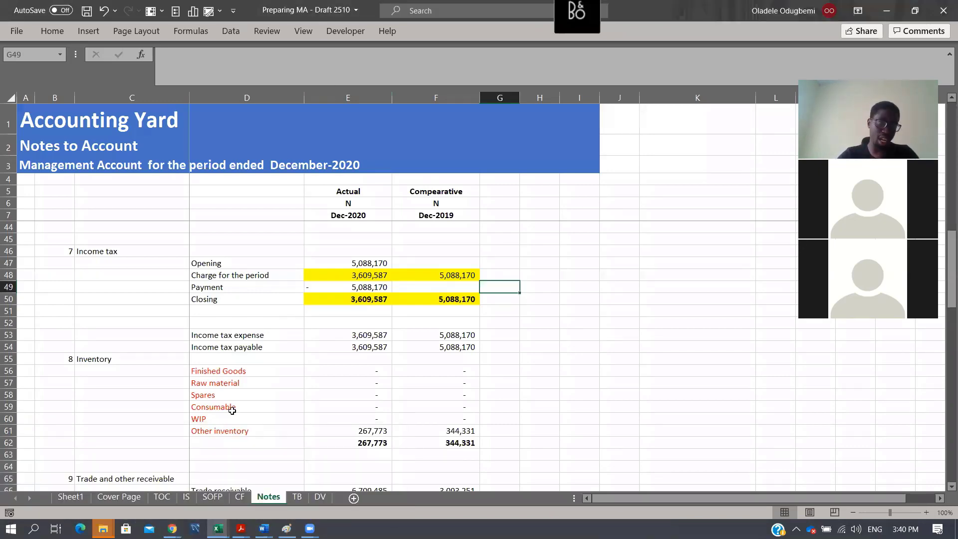
left_click(172, 529)
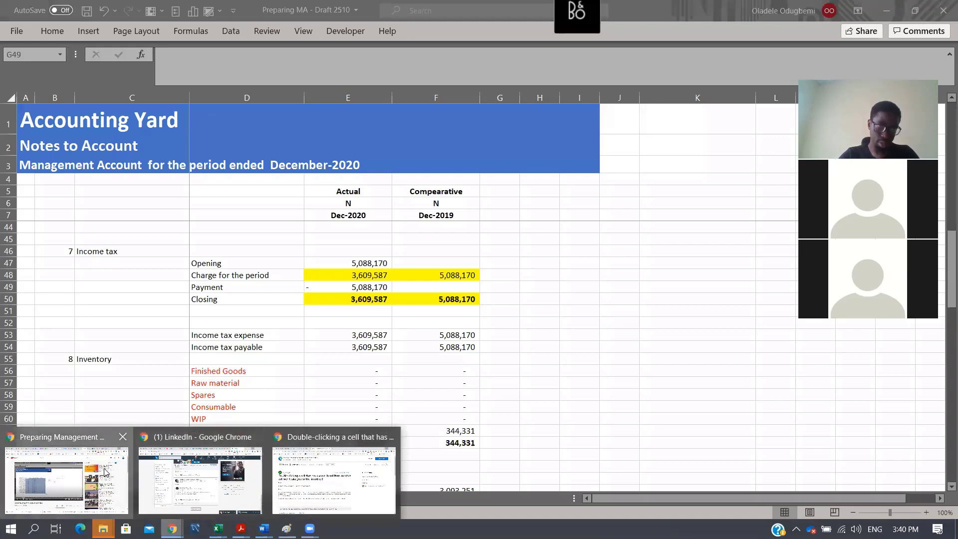
left_click(108, 474)
left_click(324, 18)
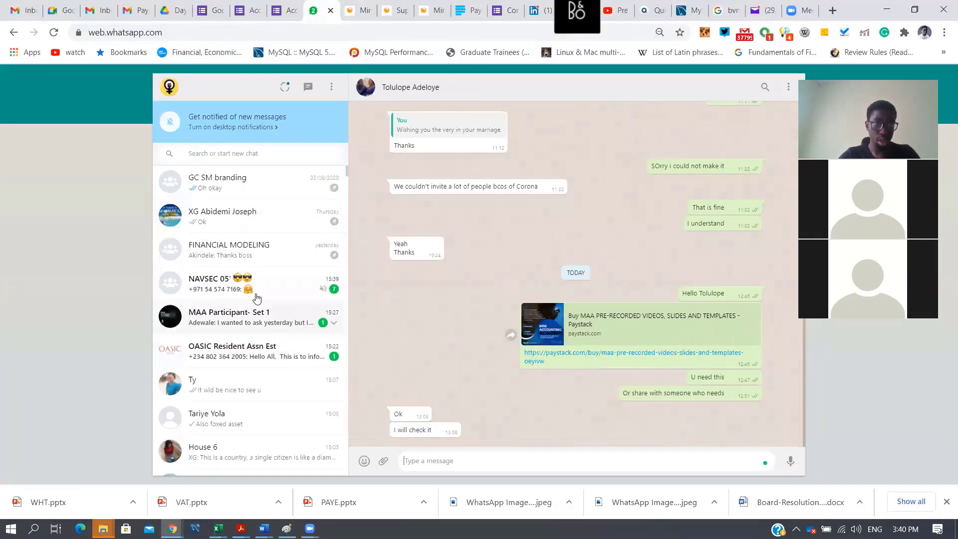
left_click(245, 155)
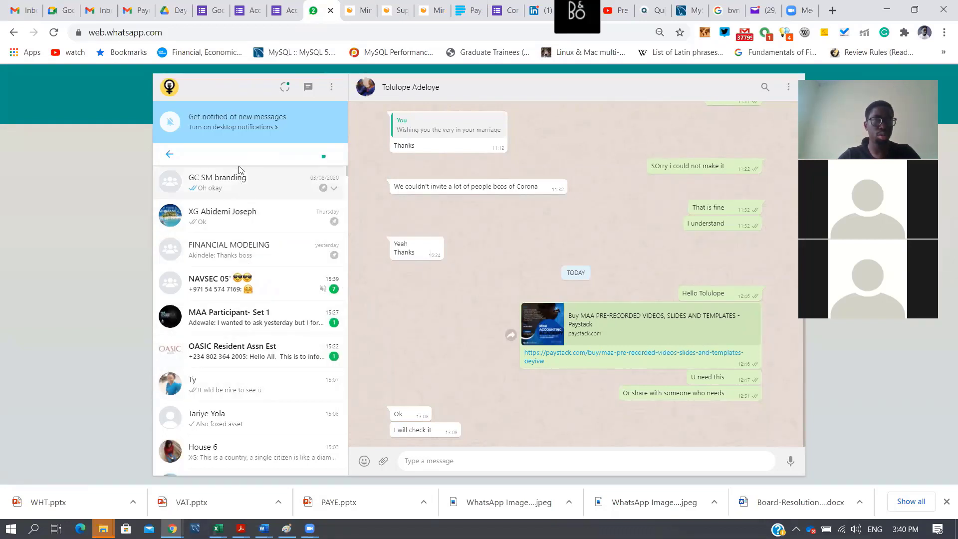
type("to")
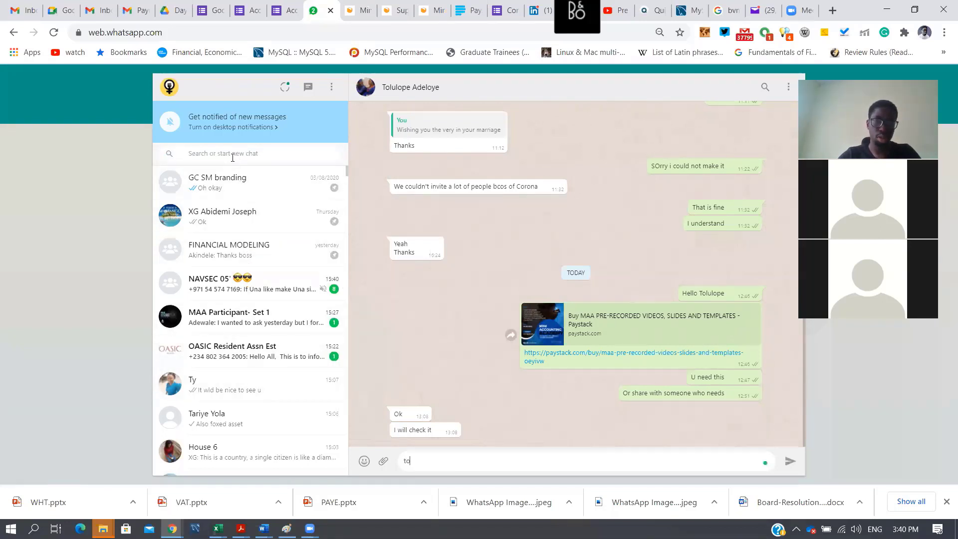
type("lulo")
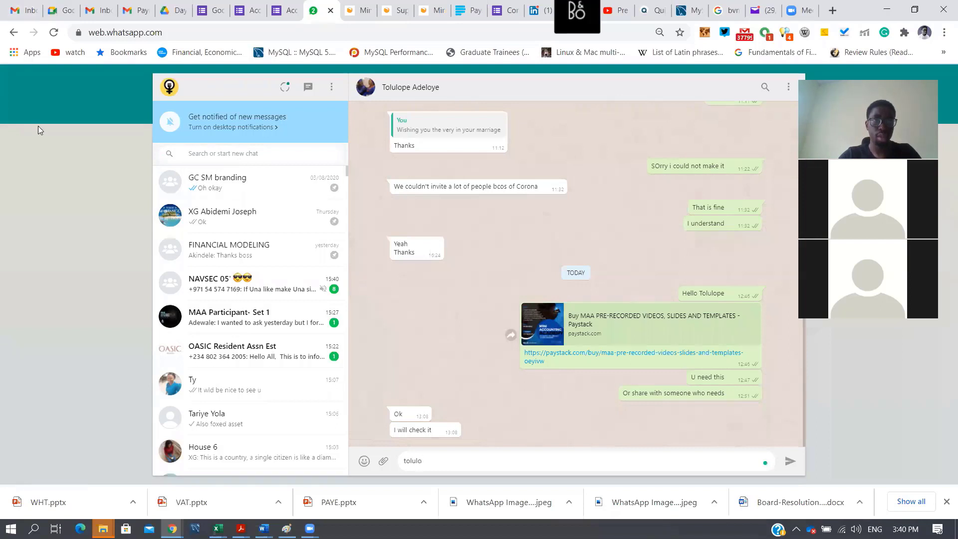
left_click(248, 152)
type("to")
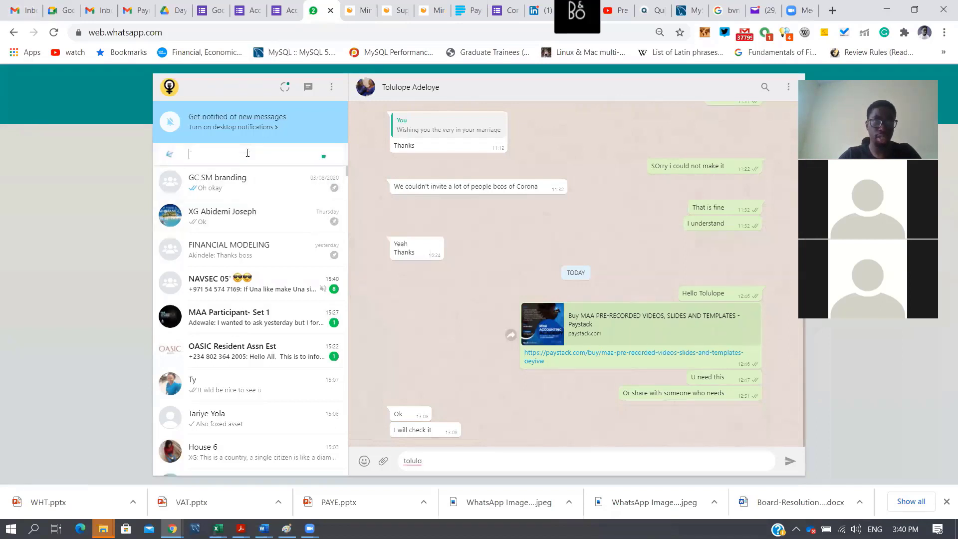
type("lulope")
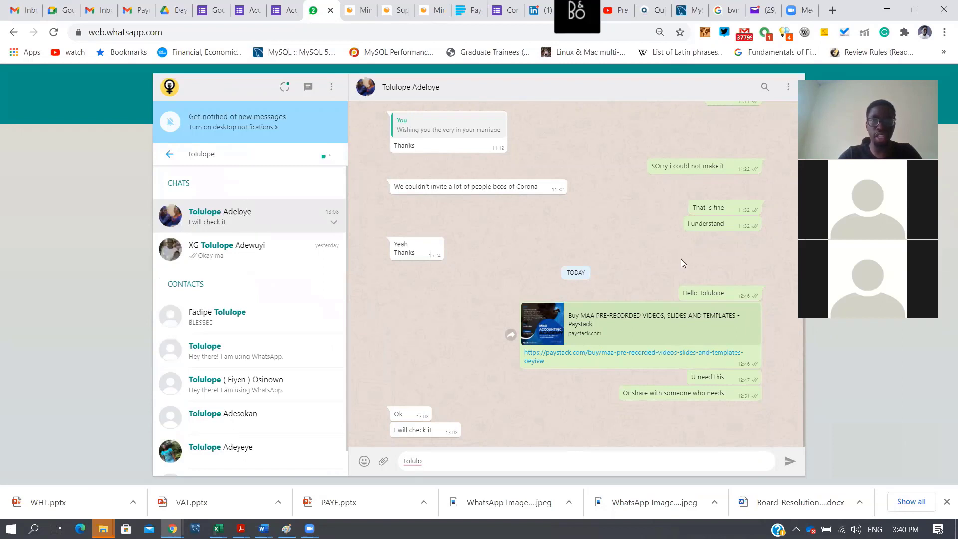
- Open the shared Paystack link for the MAA pre-recorded videos, slides and templates, select its web address, and return to the Notes sheet
left_click(630, 322)
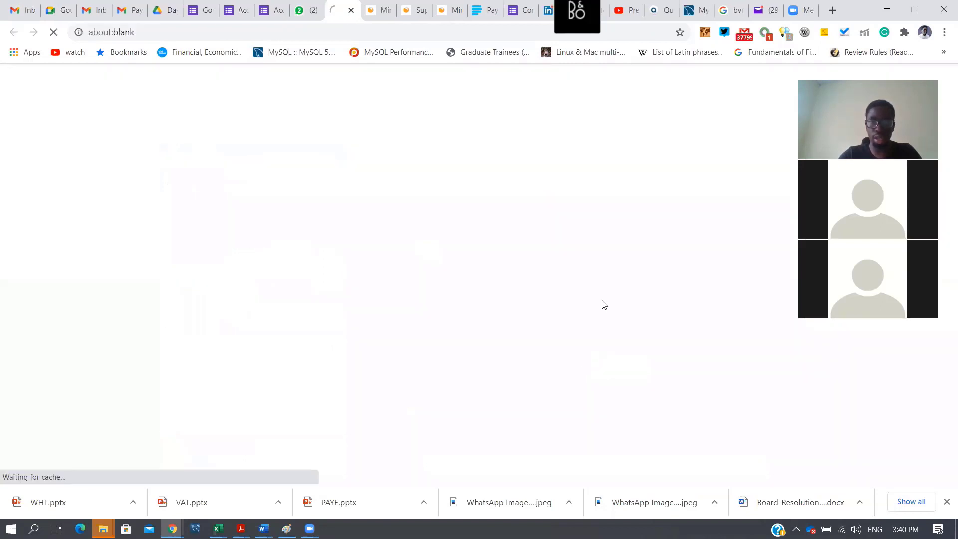
key("ctrl+l")
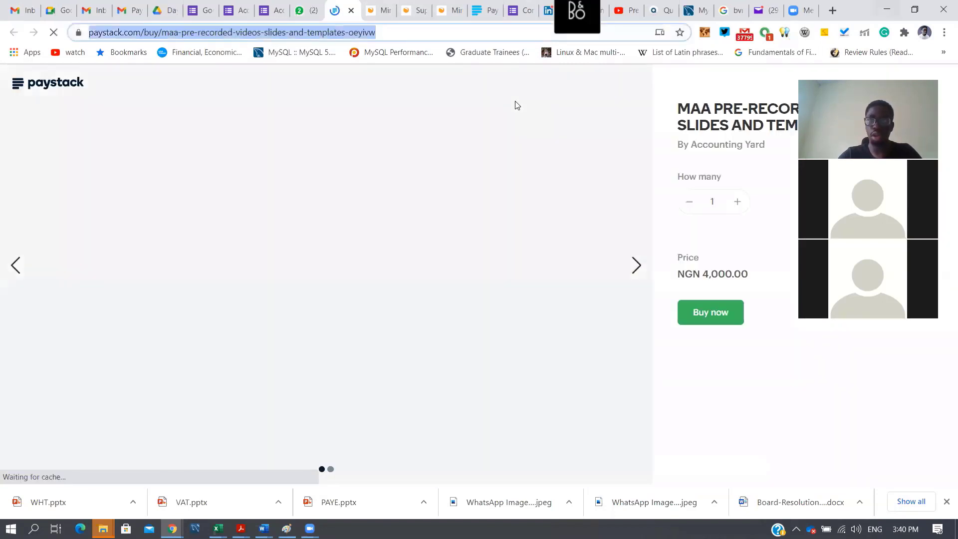
key("alt+Tab")
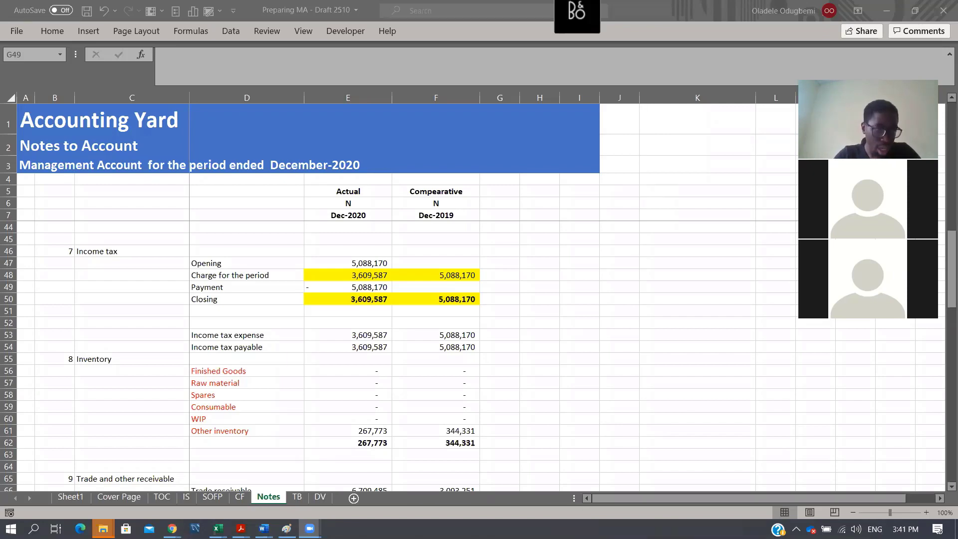
- Open the Preparing MA from TB workbook from the Preparing MA folder, check its TB sheet, and close it
mouse_move(103, 528)
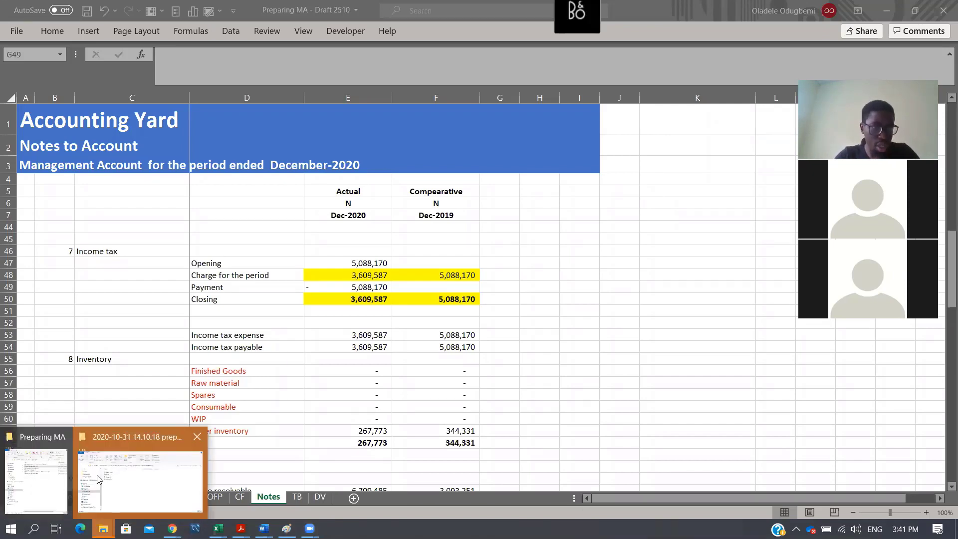
left_click(38, 476)
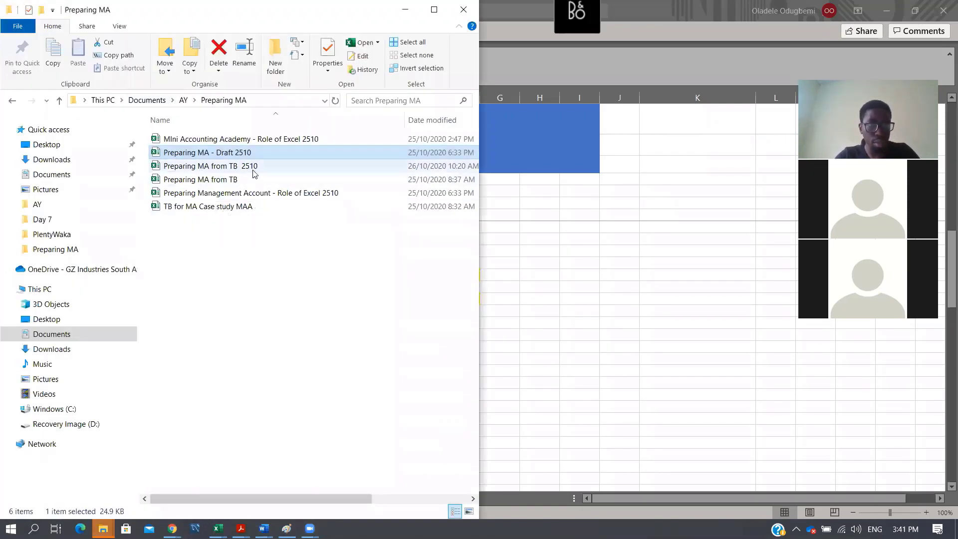
double_click(236, 180)
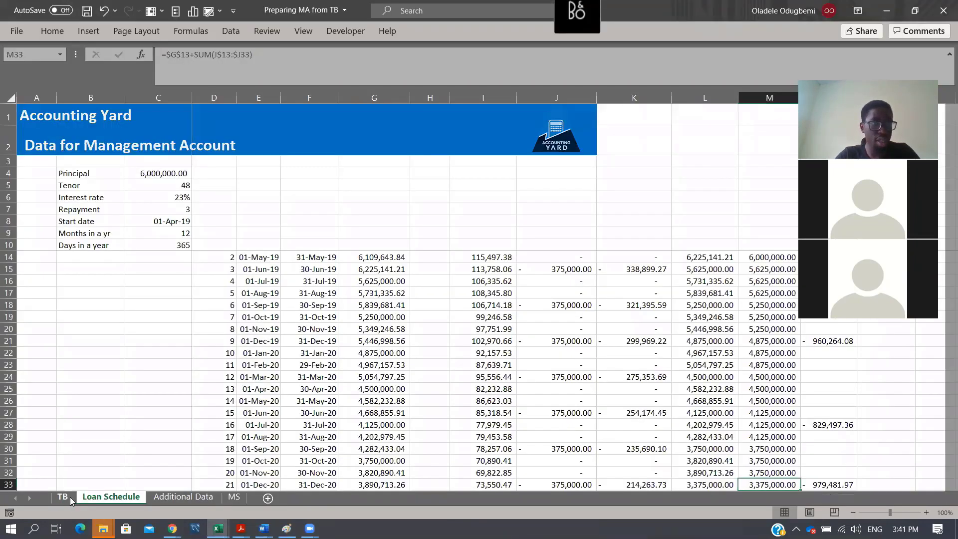
left_click(65, 498)
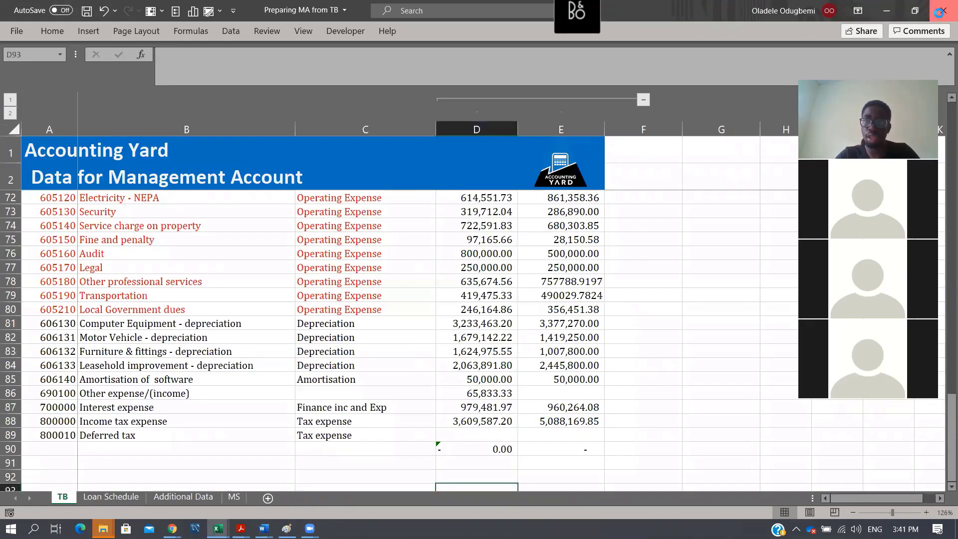
left_click(942, 11)
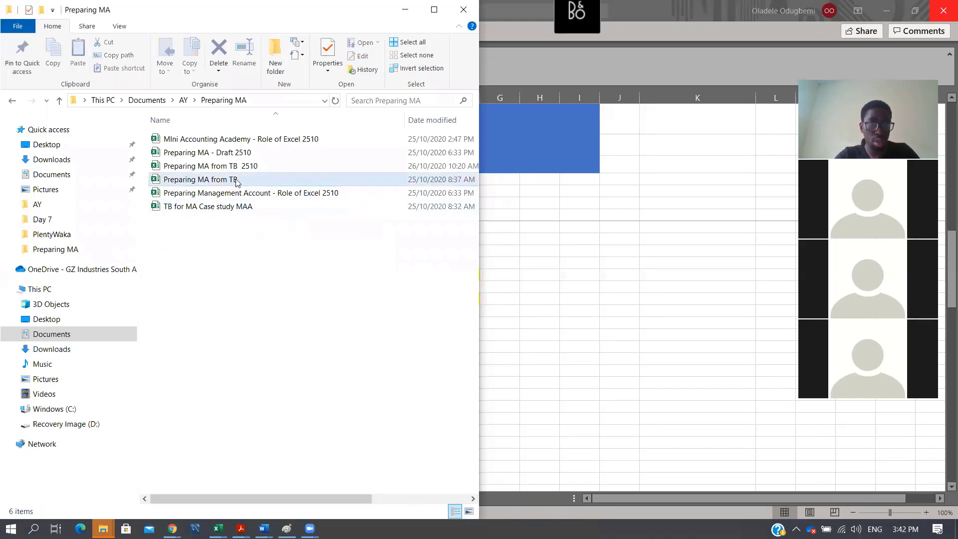
- Send the Preparing MA from TB workbook to the Accounting Yard job group in Telegram Web
left_click_drag(236, 180, 714, 272)
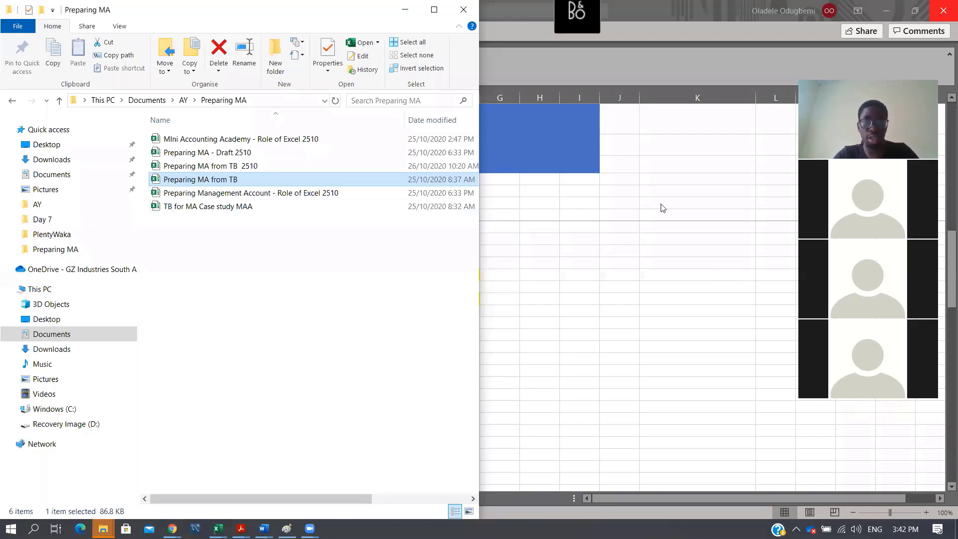
left_click(172, 529)
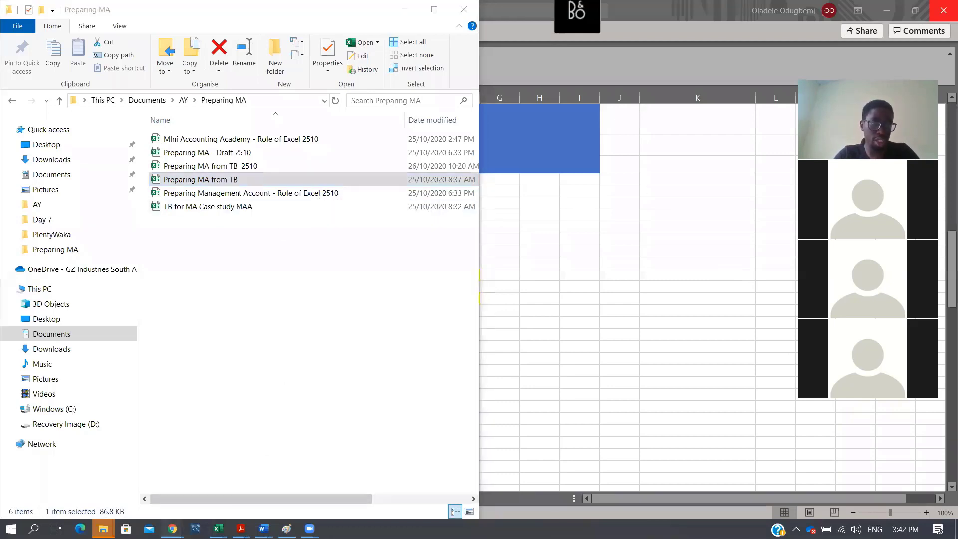
left_click(108, 486)
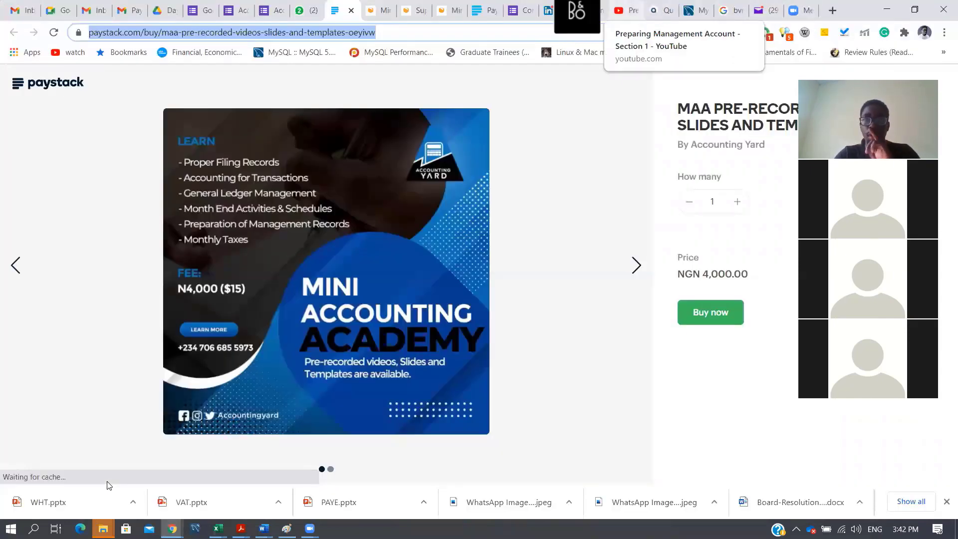
left_click(799, 10)
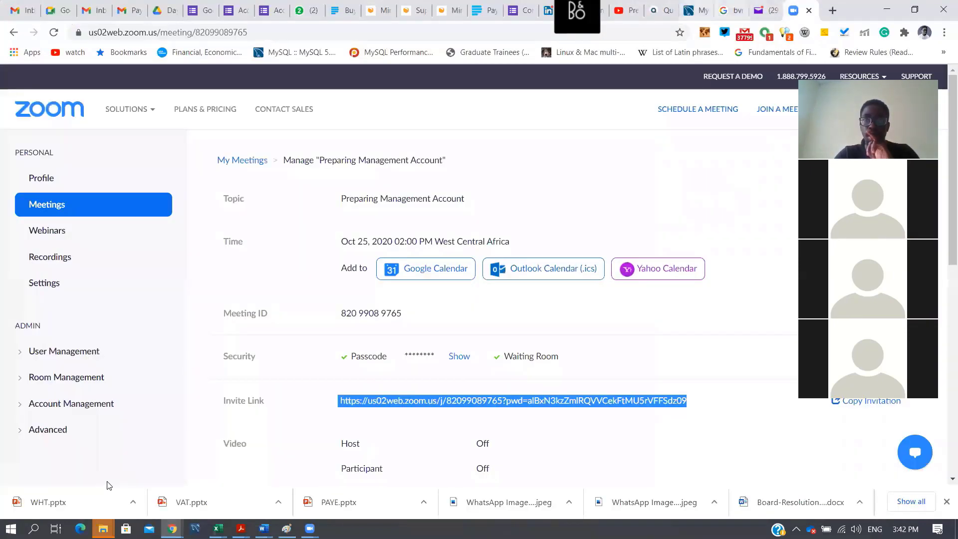
left_click(328, 14)
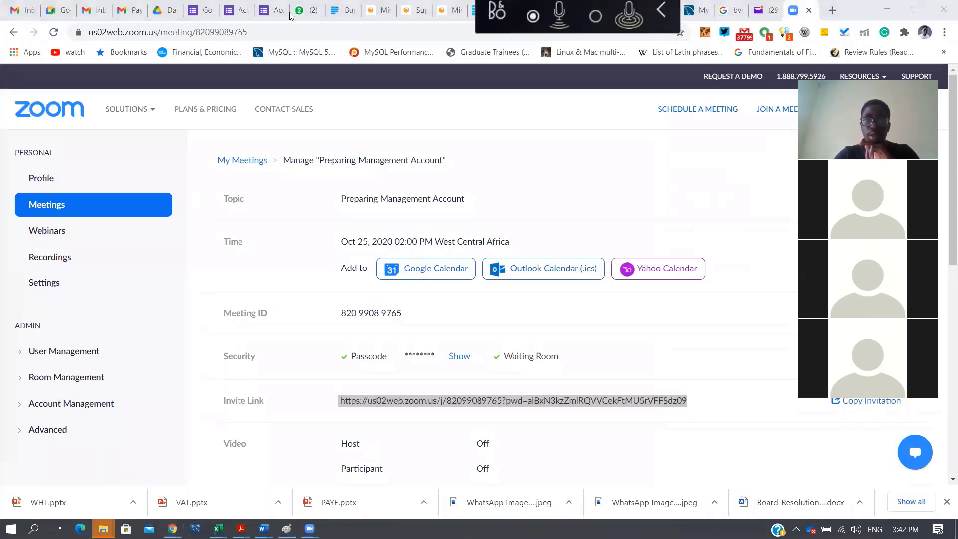
left_click(589, 10)
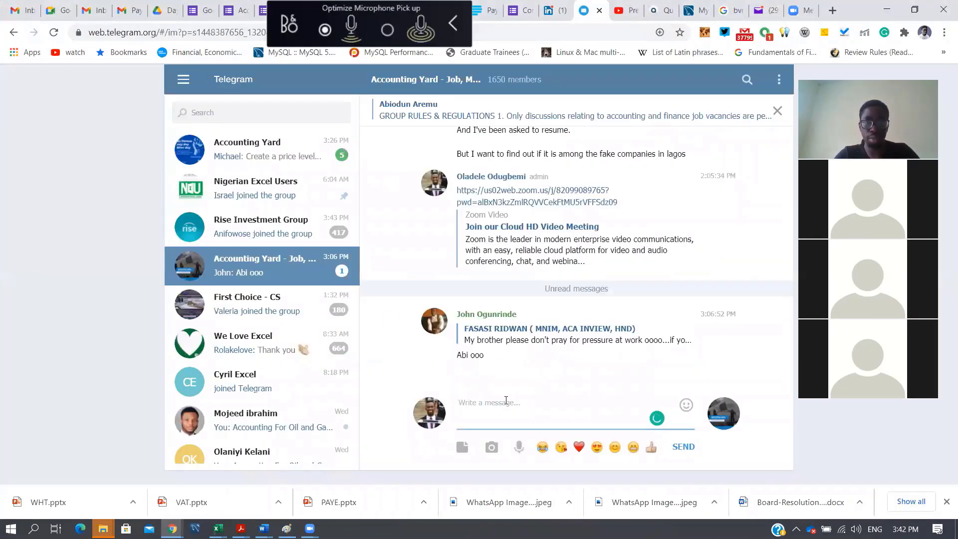
key("alt+Tab")
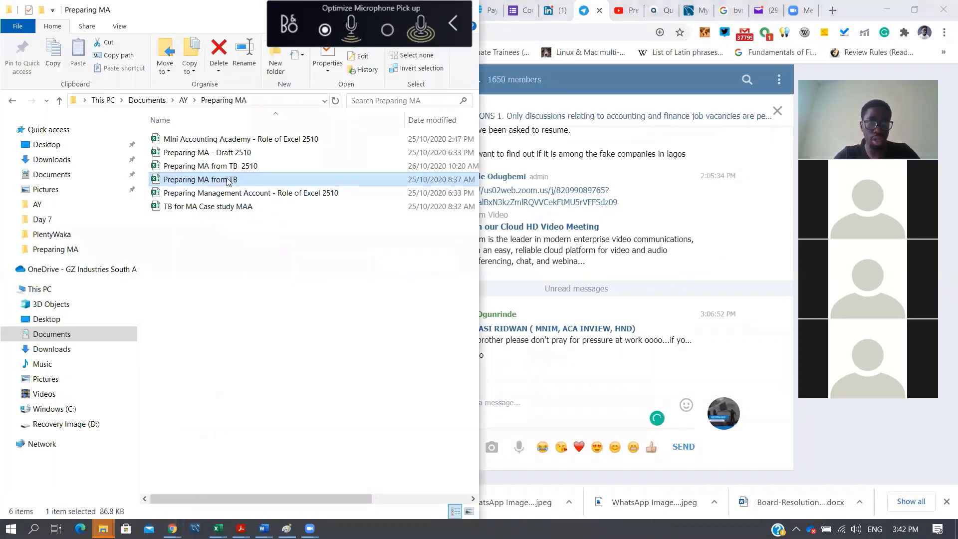
left_click_drag(227, 181, 573, 404)
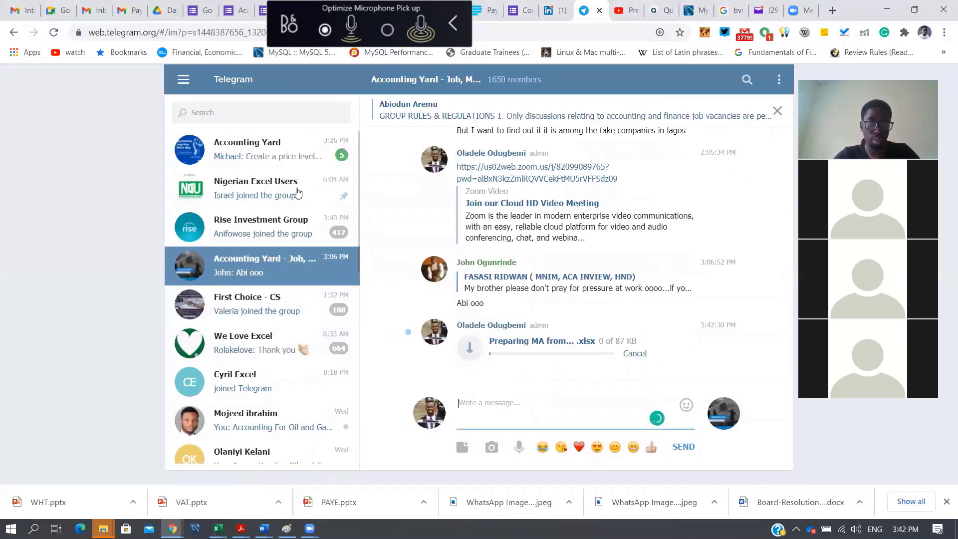
- Send the Preparing MA from TB workbook to the main Accounting Yard group in Telegram and minimize the browser
left_click(274, 152)
key("alt+Tab")
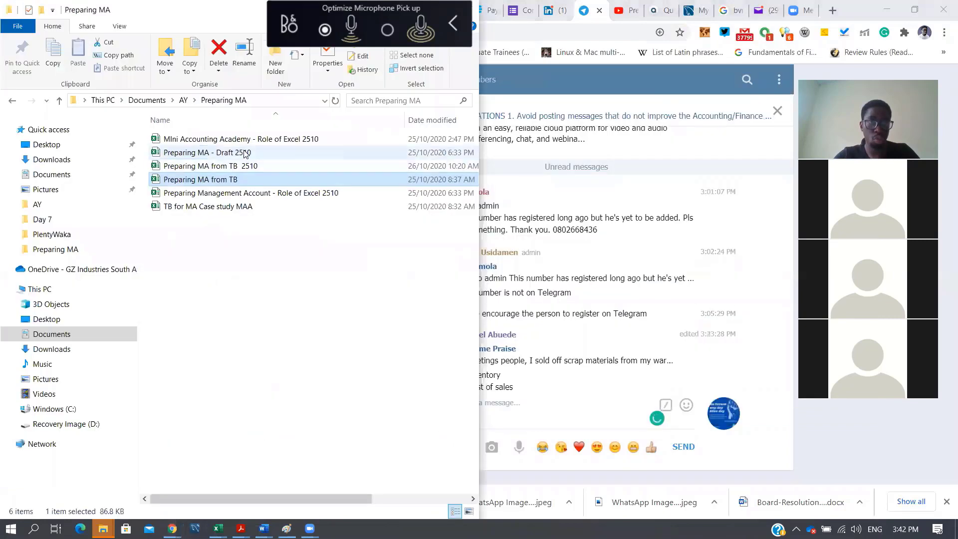
left_click_drag(228, 180, 600, 421)
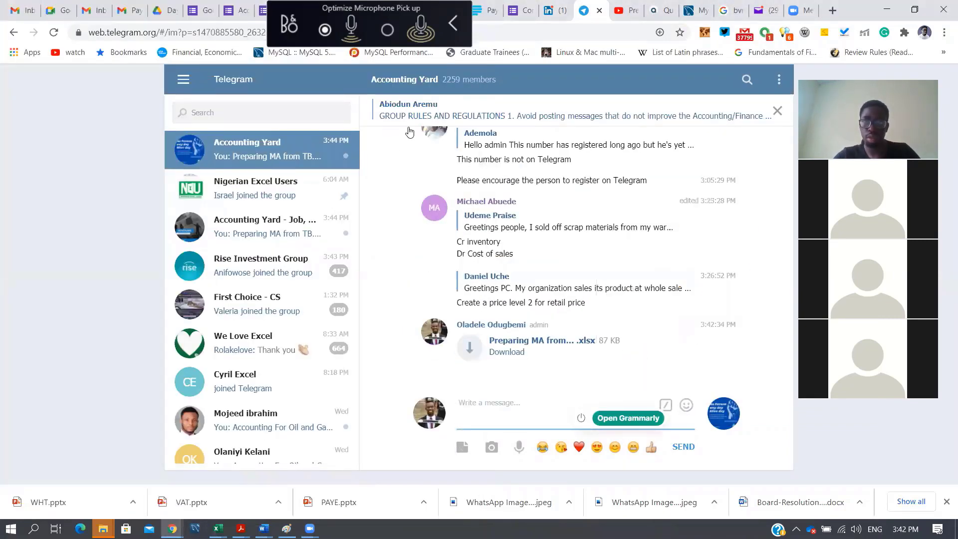
left_click(887, 10)
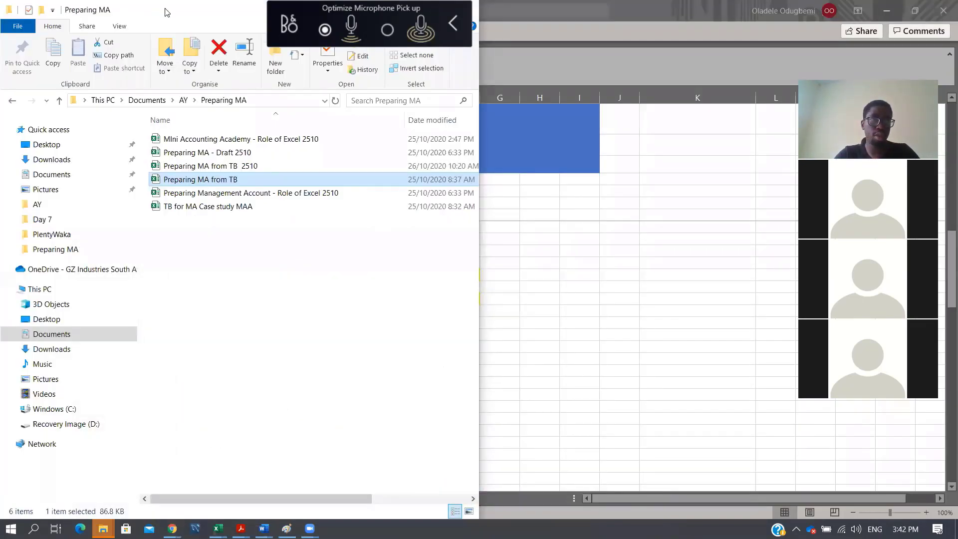
- Return to the draft management accounts workbook and look through the Cover Page, SOFP and CF sheets, ending on Notes
left_click_drag(168, 11, 230, 108)
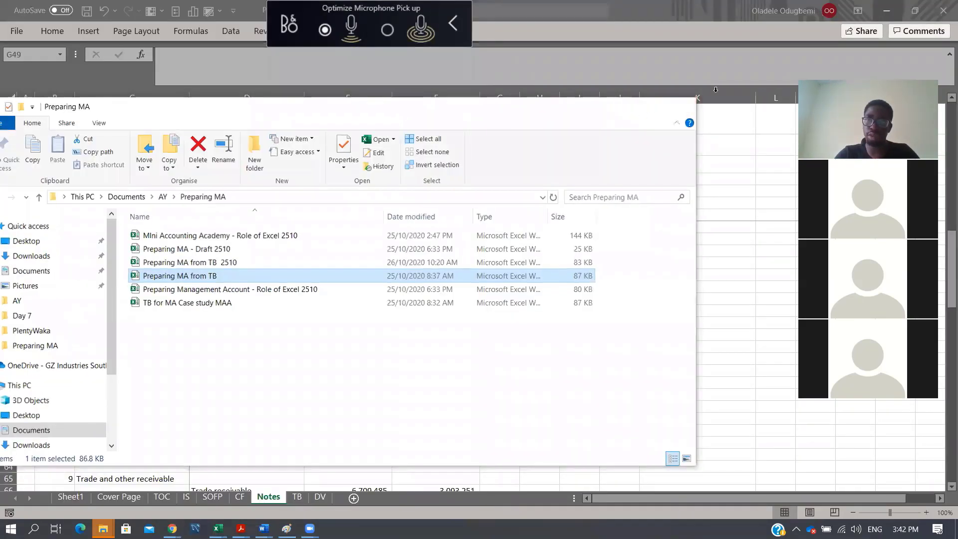
left_click(716, 90)
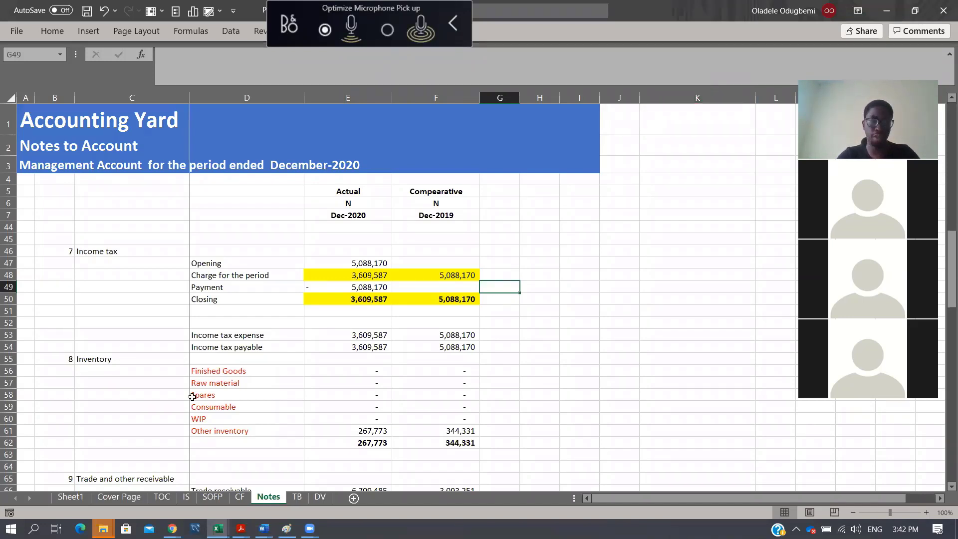
left_click(123, 497)
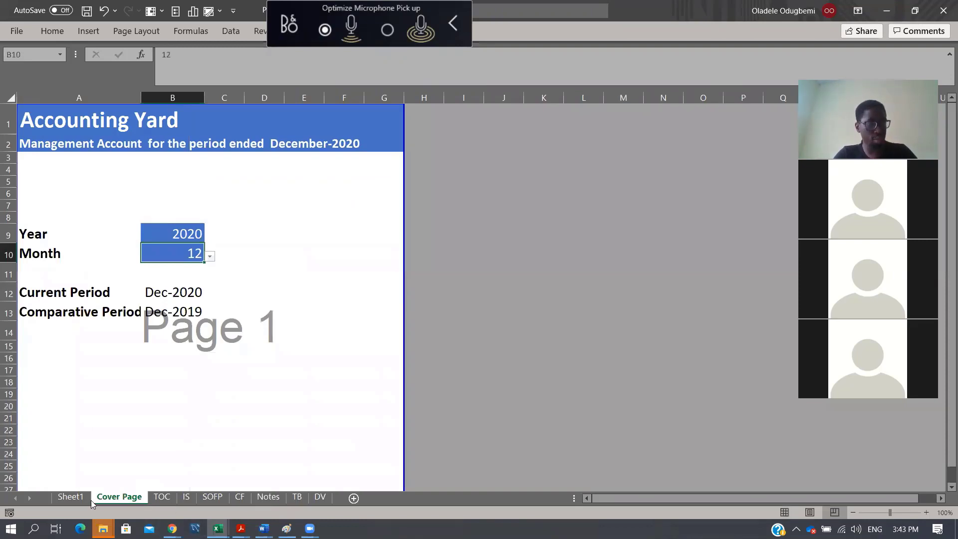
left_click(207, 500)
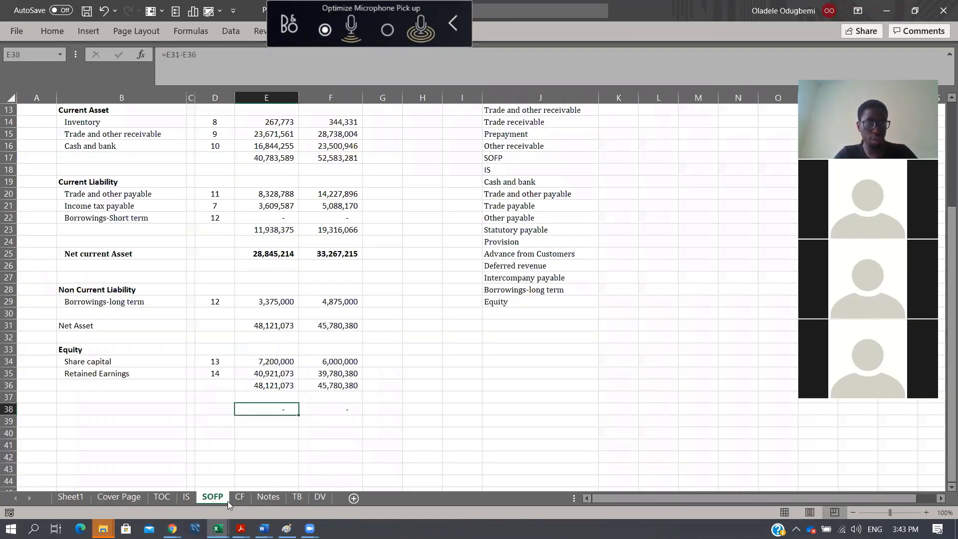
left_click(239, 498)
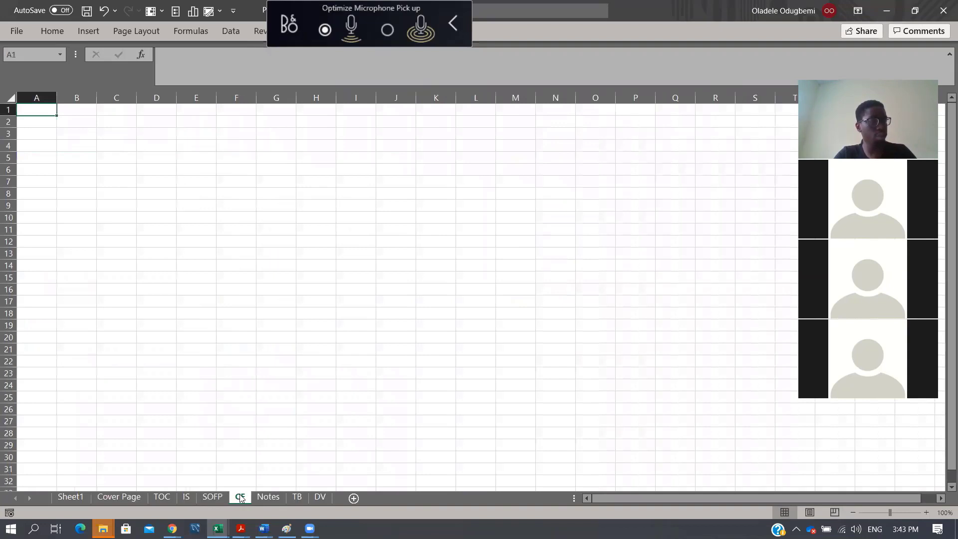
left_click(277, 499)
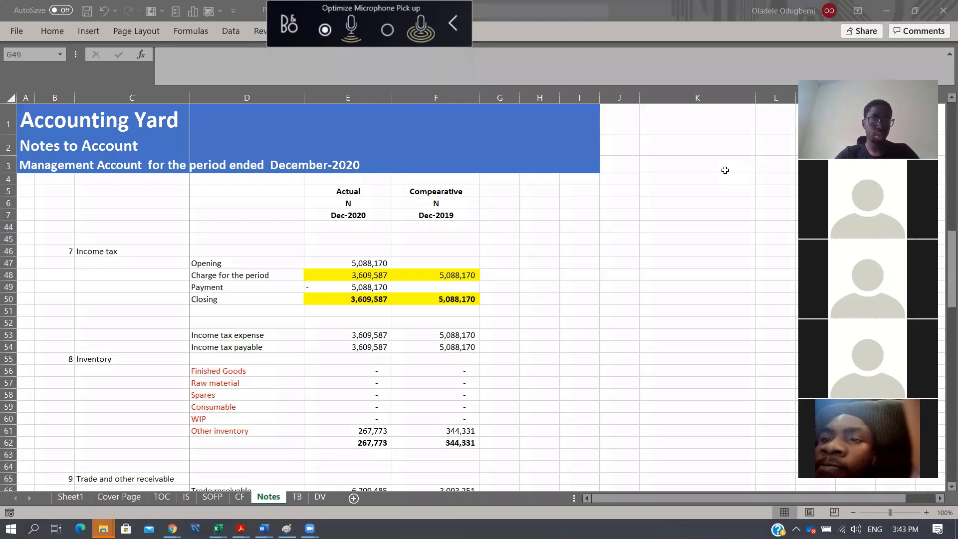
- Switch to the Preparing Management Account - Section 1 video on YouTube, select its web address, and return to the Notes sheet
mouse_move(172, 528)
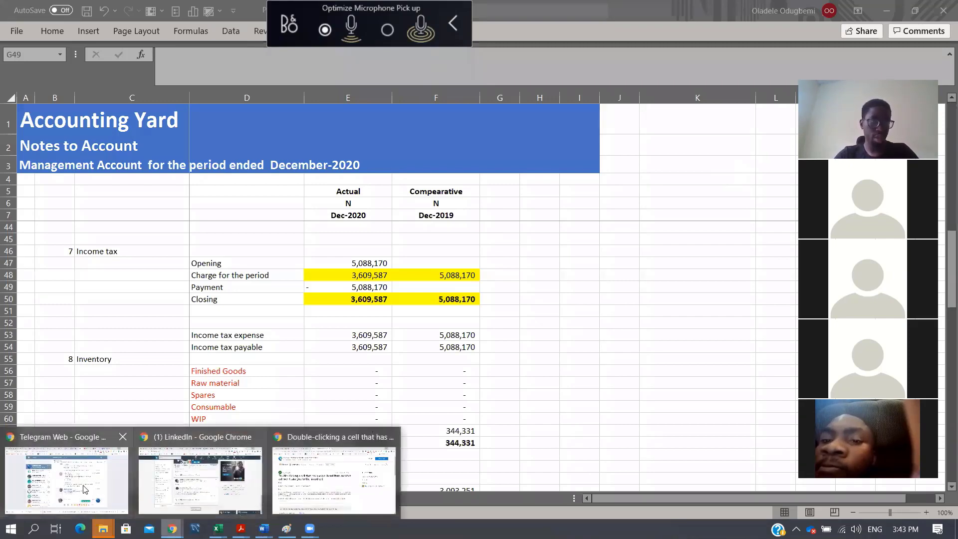
left_click(115, 440)
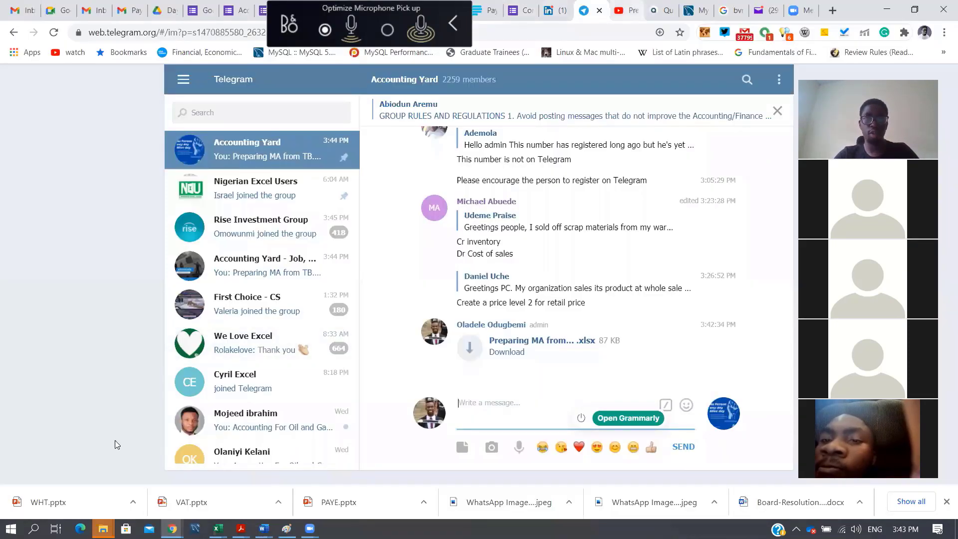
left_click(627, 10)
left_click(200, 35)
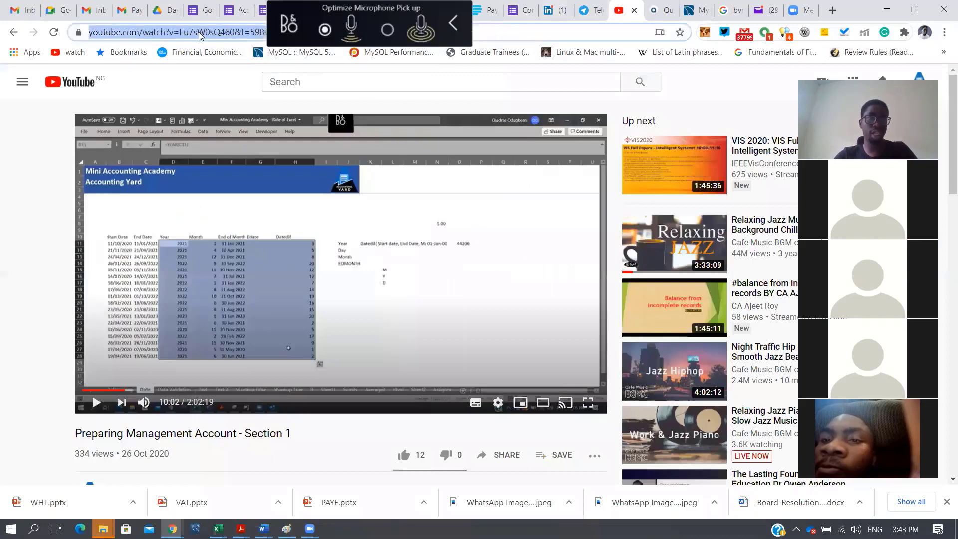
key("alt+Tab")
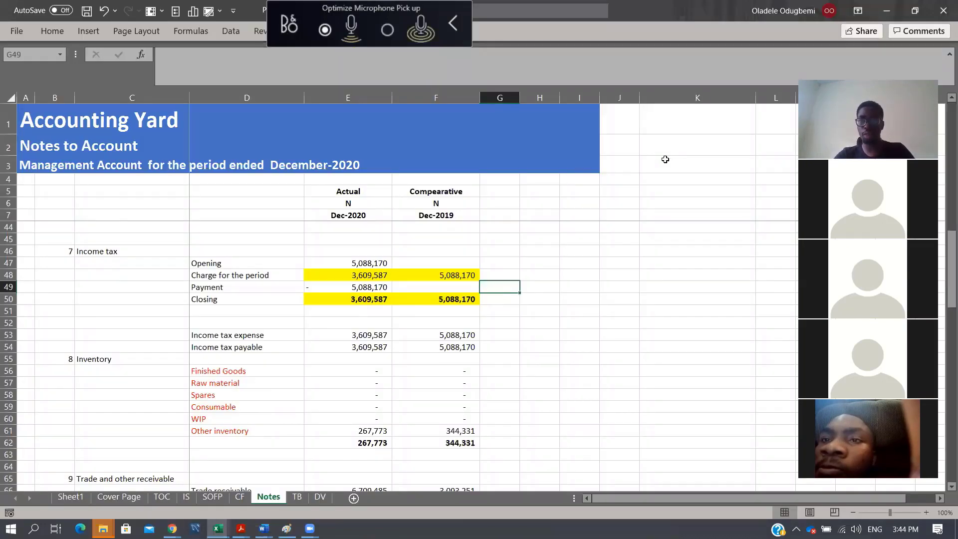
key("alt+Tab")
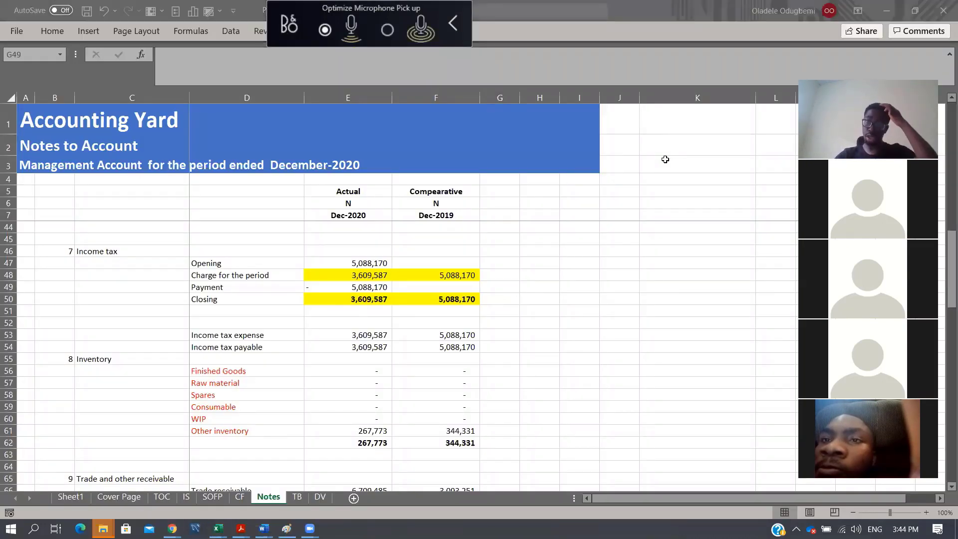